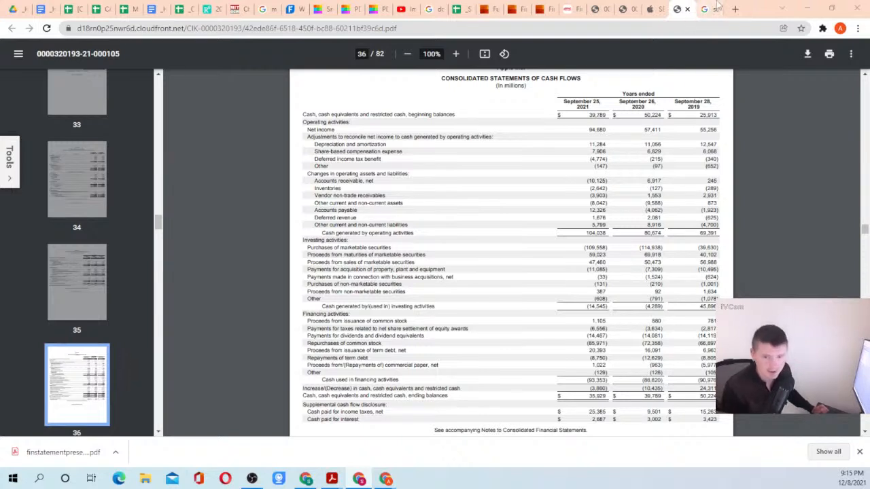
pyautogui.click(735, 10)
pyautogui.write('https://youtu.be/BoCJq4SmtSg')
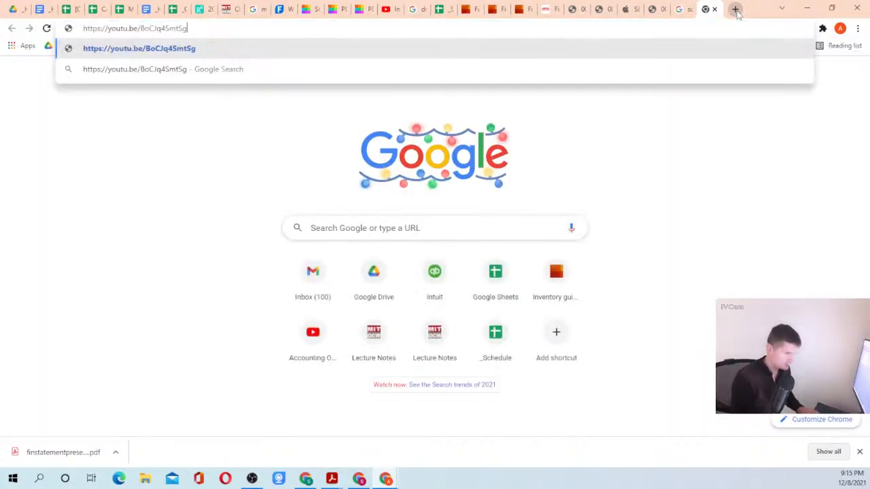
pyautogui.press('Return')
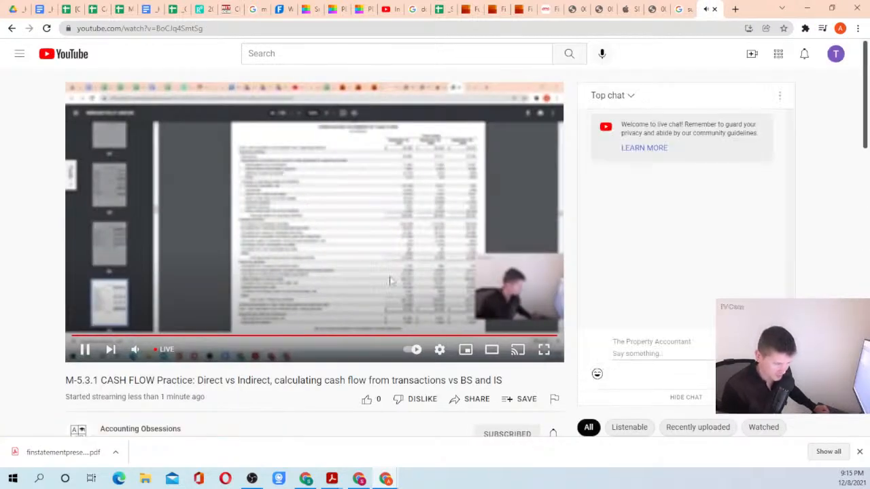
# Set the livestream's playback quality to 720p and check the picture in full screen.
pyautogui.click(440, 349)
pyautogui.click(492, 315)
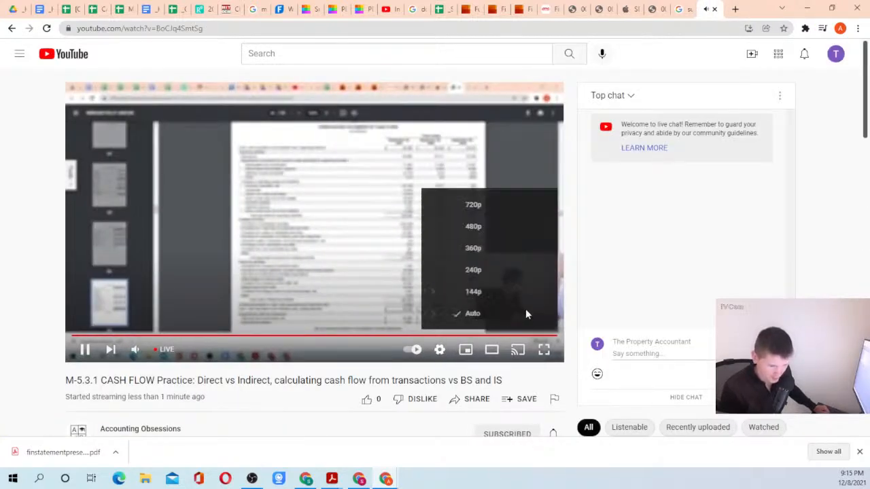
pyautogui.scroll(-1, 480, 303)
pyautogui.click(458, 159)
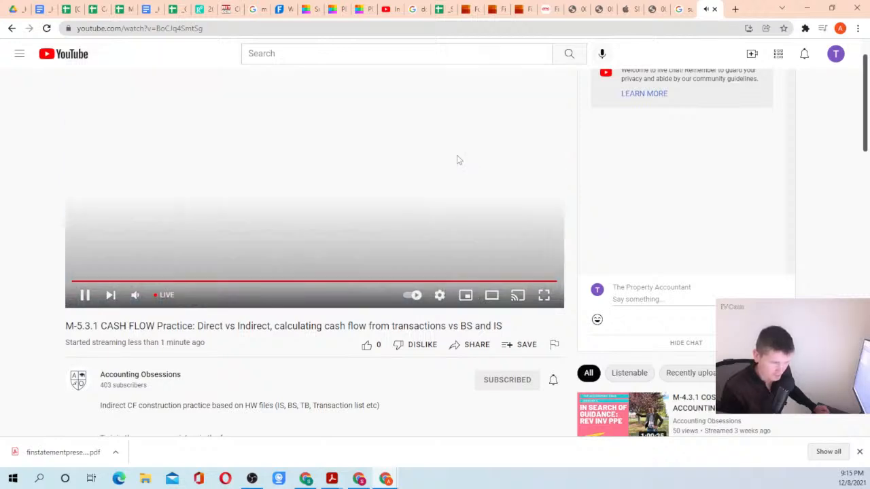
pyautogui.scroll(1, 502, 331)
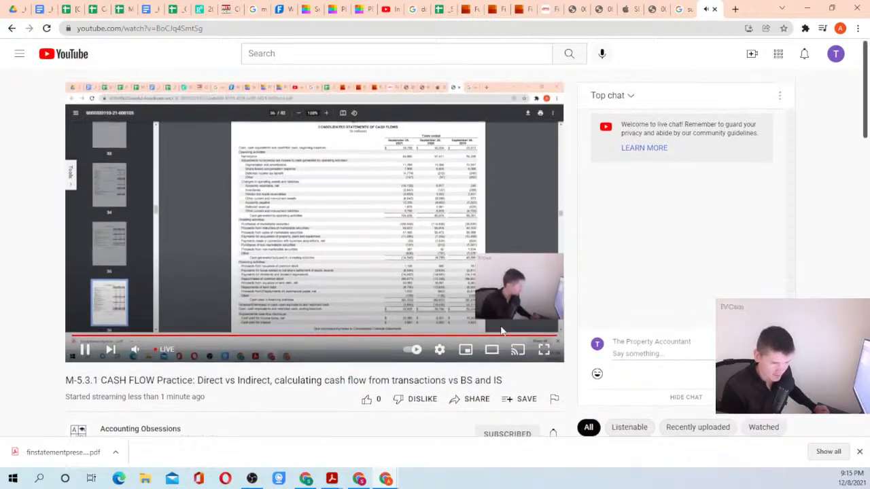
pyautogui.click(543, 349)
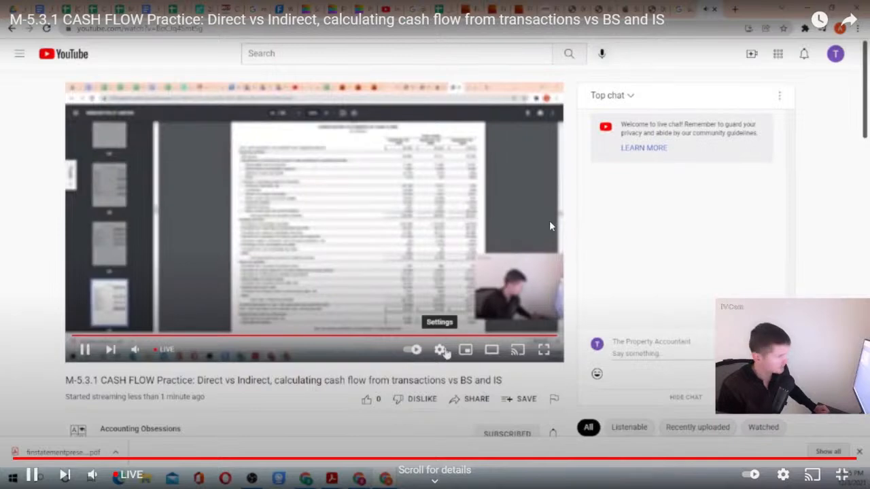
pyautogui.click(842, 475)
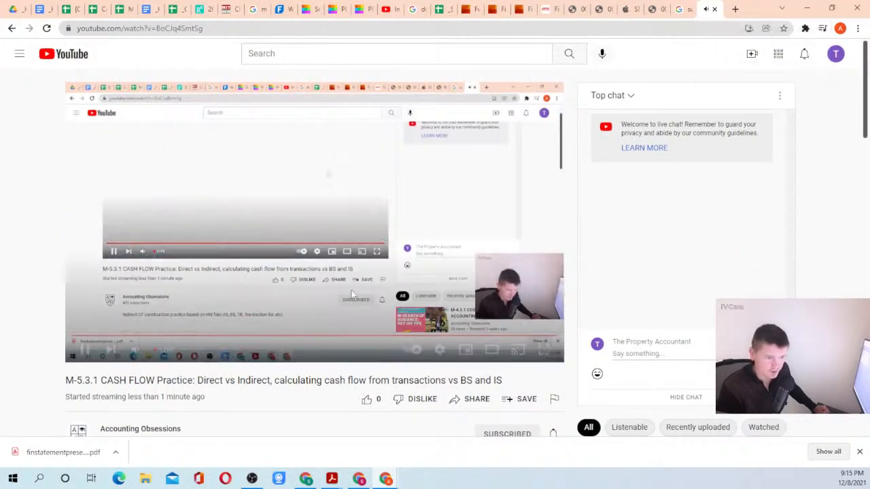
# Set the livestream's playback quality to 144p.
pyautogui.click(440, 349)
pyautogui.click(497, 314)
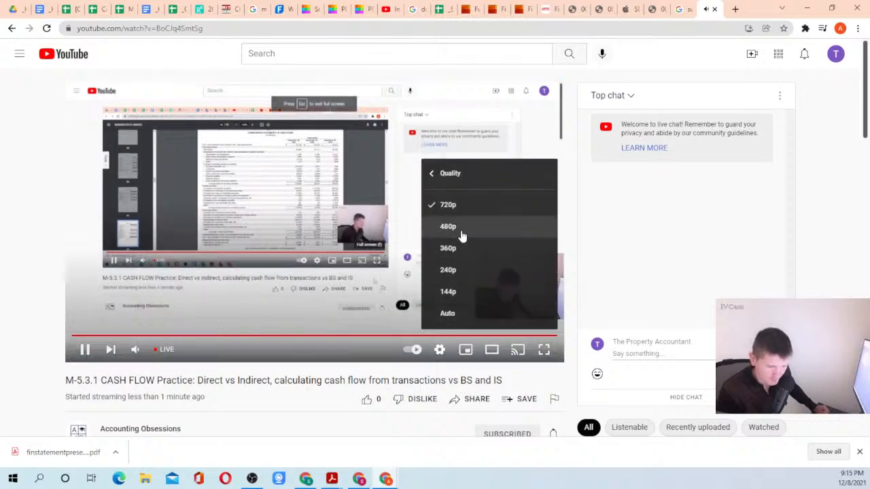
pyautogui.click(459, 299)
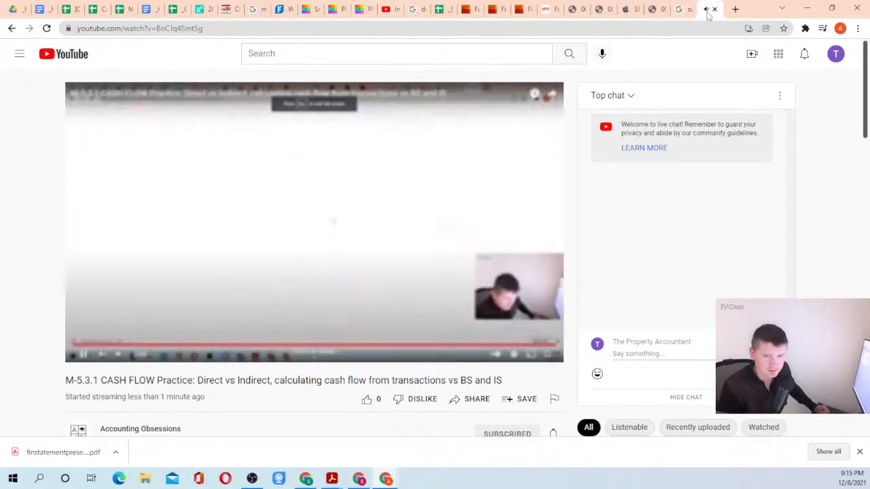
# Return to the Apple 10-K PDF and review the consolidated statements of cash flows on page 36.
pyautogui.click(654, 9)
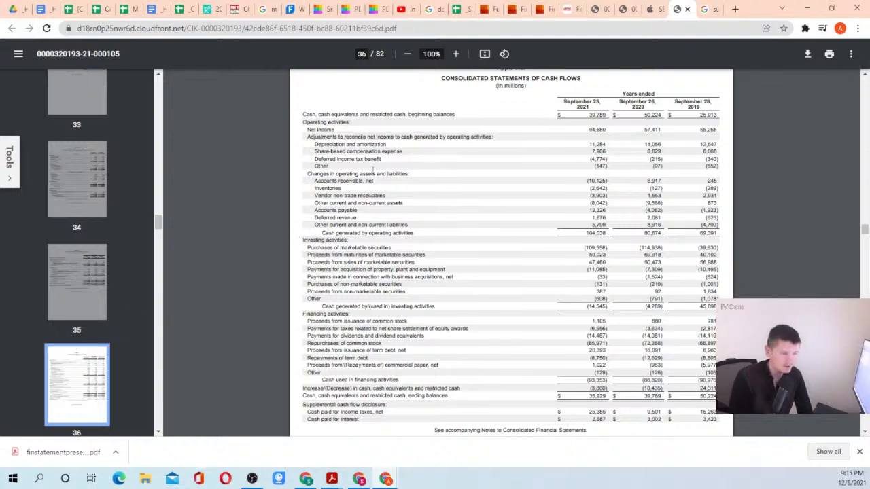
pyautogui.scroll(-1, 449, 204)
pyautogui.scroll(-3, 454, 213)
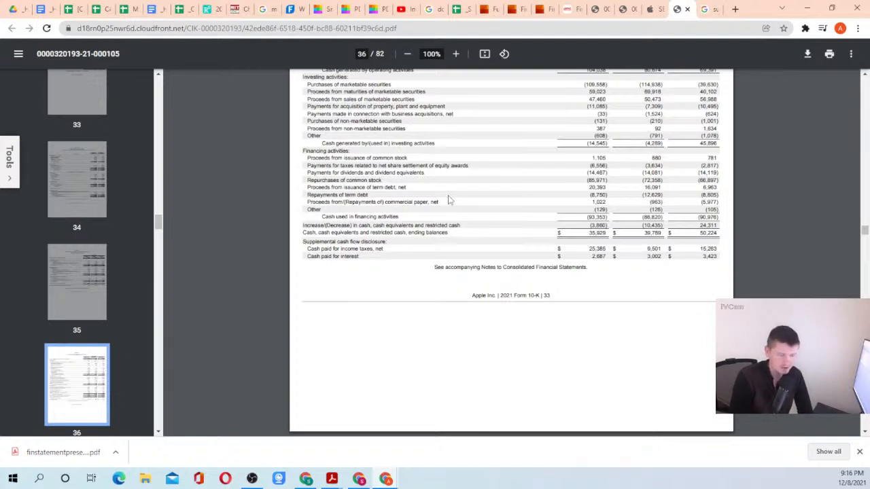
pyautogui.scroll(3, 448, 200)
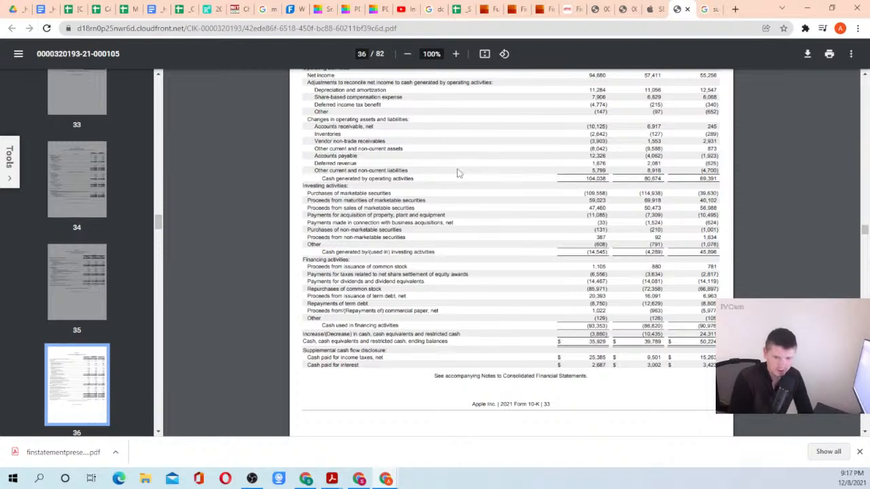
pyautogui.scroll(-1, 466, 170)
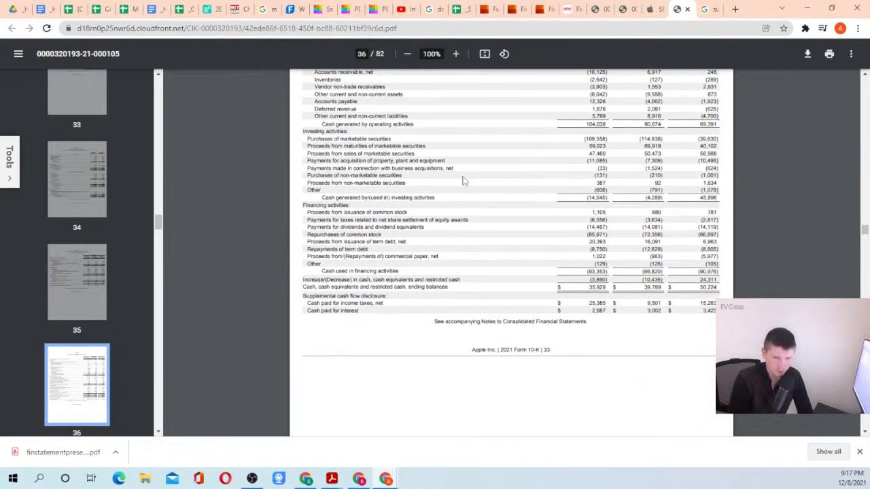
pyautogui.scroll(-6, 476, 176)
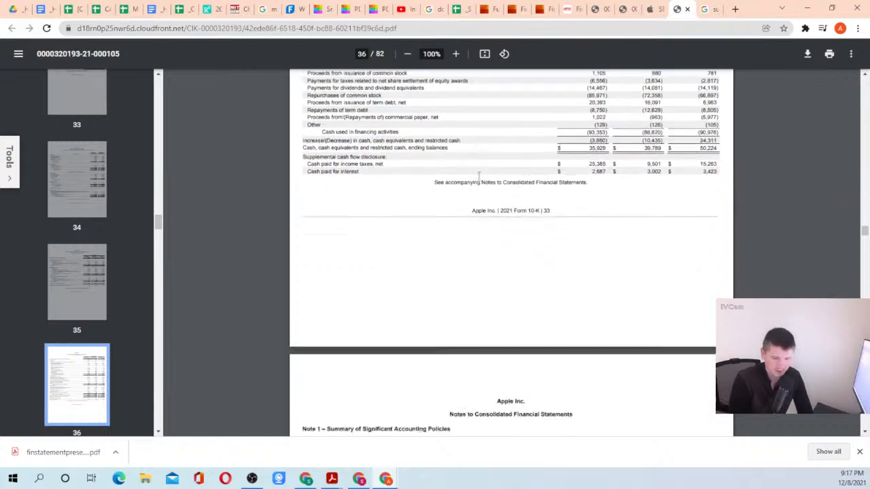
pyautogui.scroll(4, 500, 187)
pyautogui.scroll(5, 501, 187)
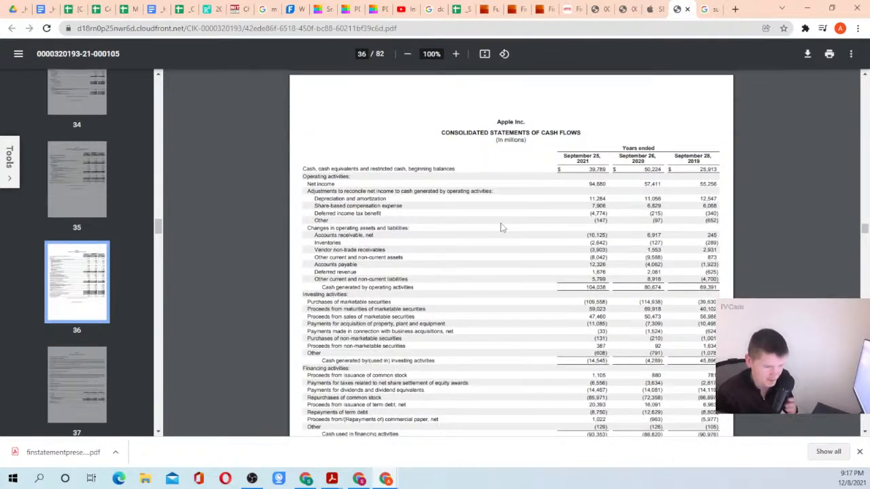
# Select the full web address of the Apple 10-K PDF and switch windows.
pyautogui.click(402, 25)
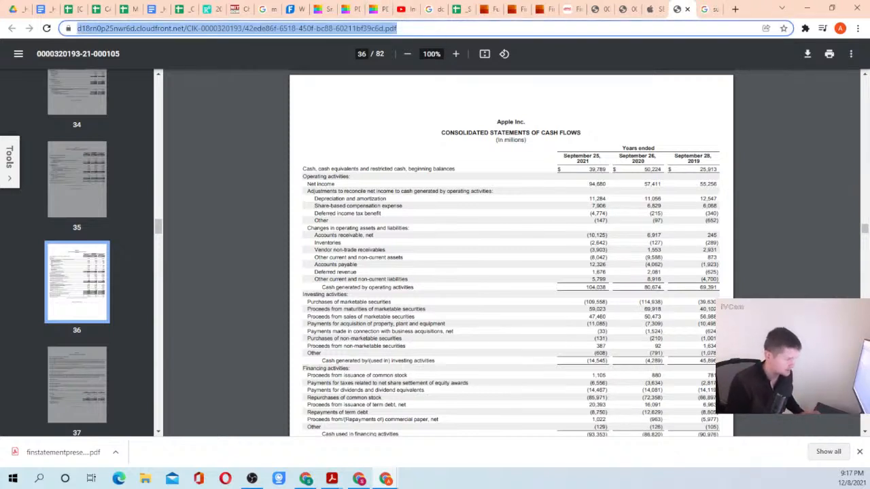
pyautogui.hotkey('alt', 'Tab')
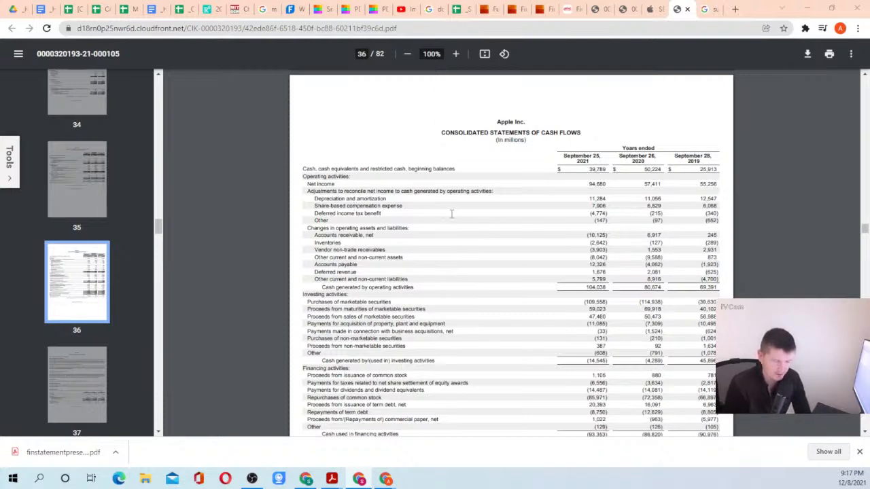
# Highlight the Operating activities and Investing activities headings in the cash flow statement.
pyautogui.scroll(-2, 468, 164)
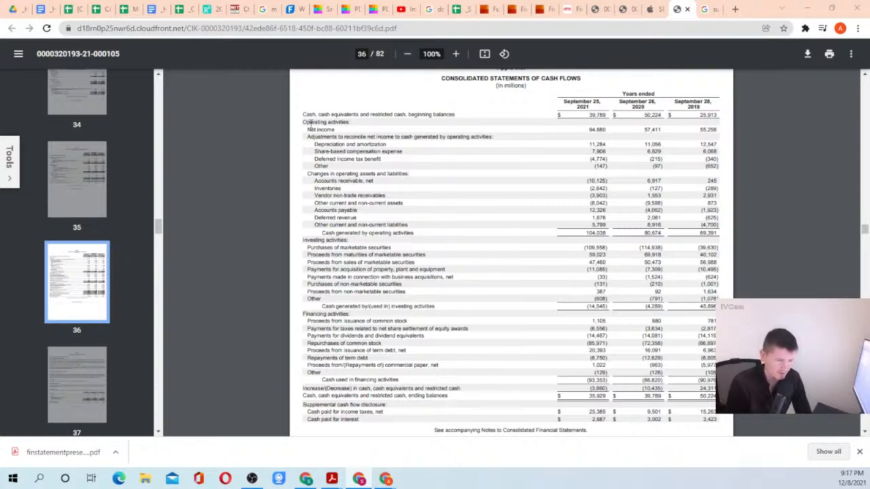
pyautogui.moveTo(305, 122); pyautogui.dragTo(355, 124)
pyautogui.click(355, 122)
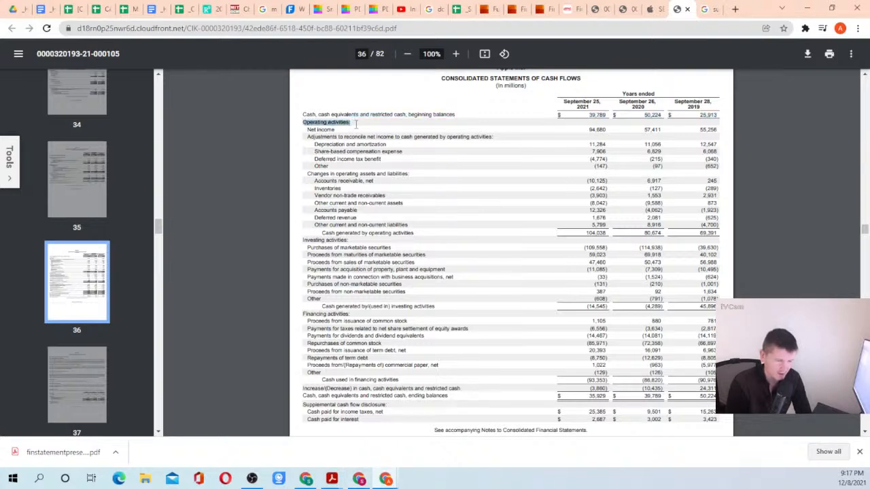
pyautogui.click(355, 125)
pyautogui.moveTo(302, 239); pyautogui.dragTo(352, 239)
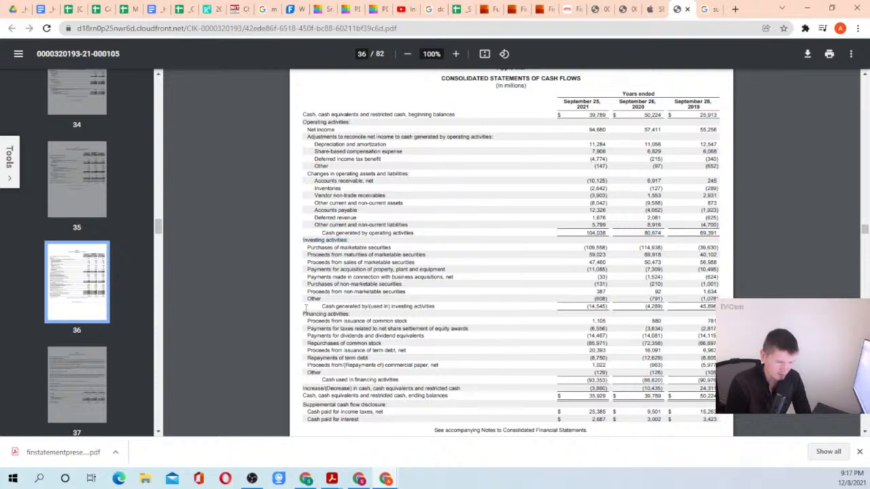
pyautogui.moveTo(301, 313)
pyautogui.mouseDown()
pyautogui.moveTo(354, 309)
pyautogui.moveTo(302, 314)
pyautogui.mouseUp()
pyautogui.moveTo(302, 239); pyautogui.dragTo(350, 240)
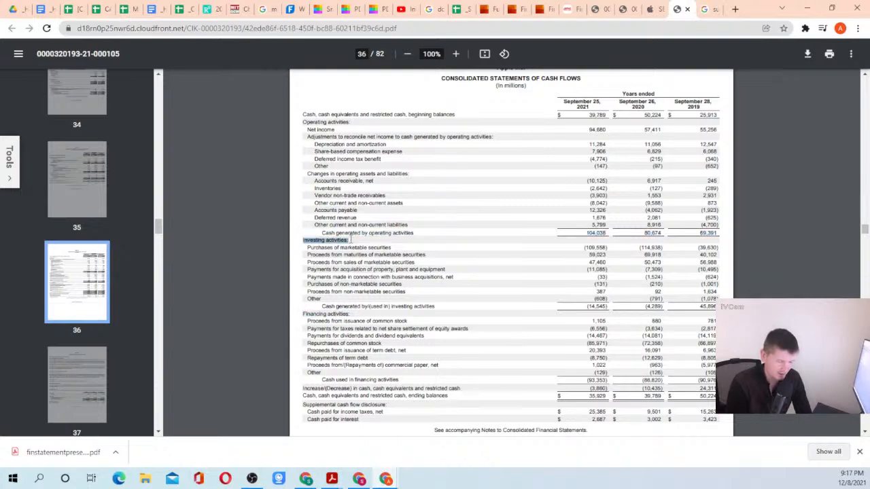
pyautogui.click(340, 256)
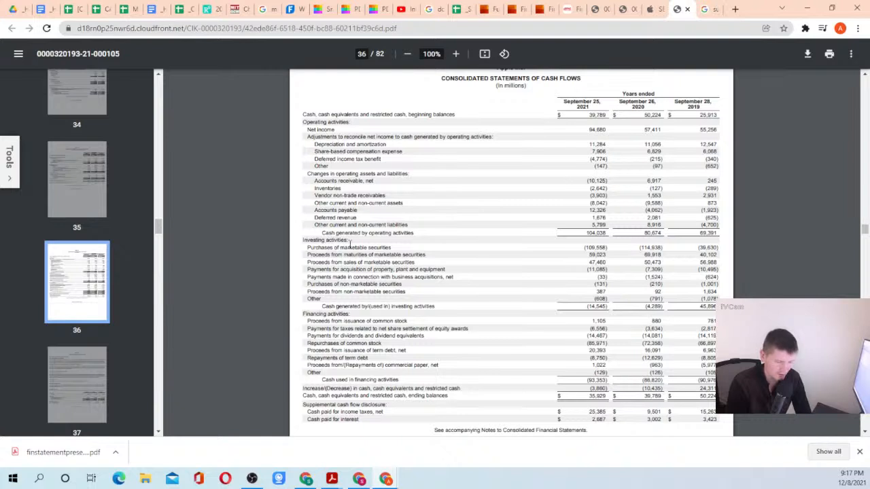
# Highlight the investing lines for purchases, maturities and sales of marketable securities.
pyautogui.moveTo(307, 248); pyautogui.dragTo(396, 246)
pyautogui.click(395, 246)
pyautogui.moveTo(308, 254); pyautogui.dragTo(432, 256)
pyautogui.moveTo(418, 267); pyautogui.dragTo(418, 261)
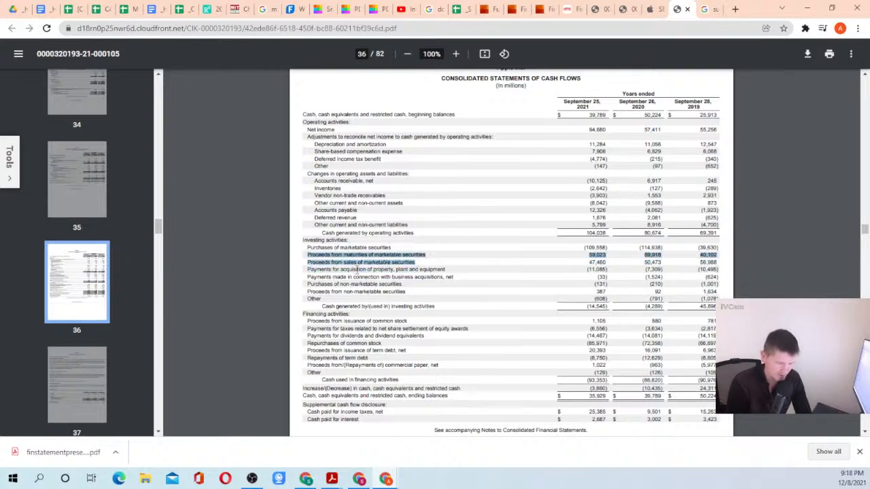
# Highlight the Financing activities heading and its line for proceeds from issuance of common stock.
pyautogui.moveTo(304, 314); pyautogui.dragTo(354, 313)
pyautogui.click(354, 313)
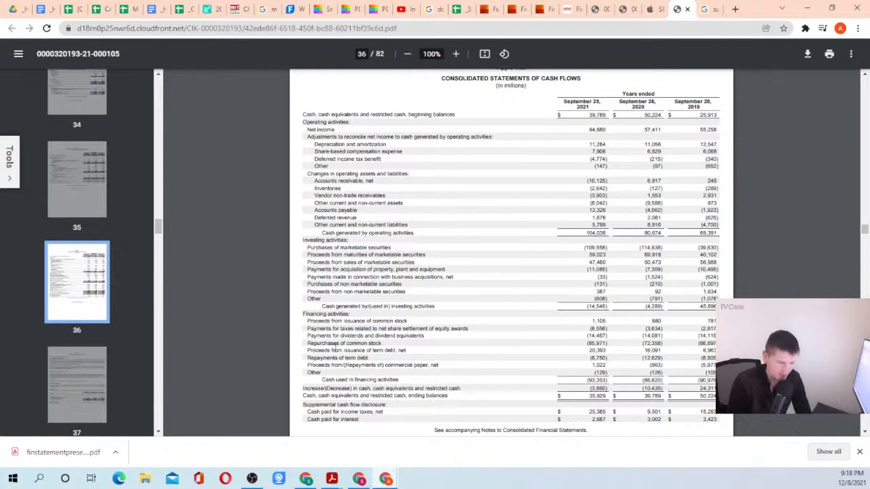
pyautogui.scroll(-2, 378, 339)
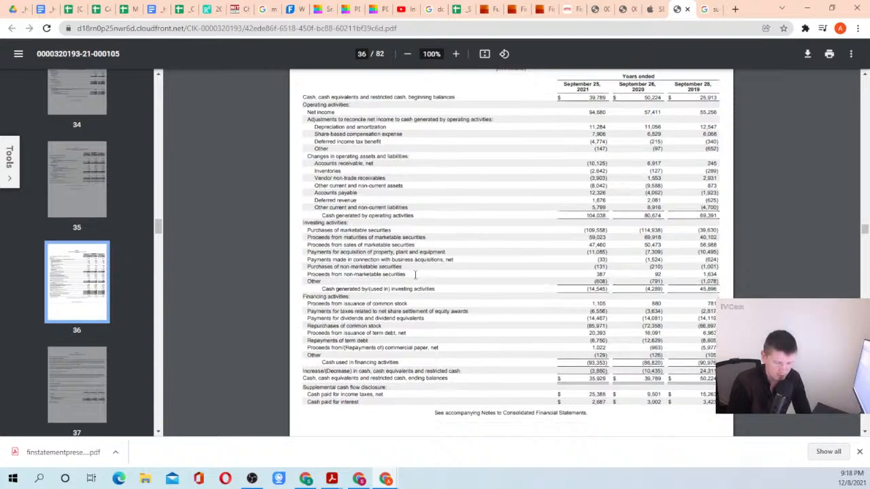
pyautogui.click(456, 54)
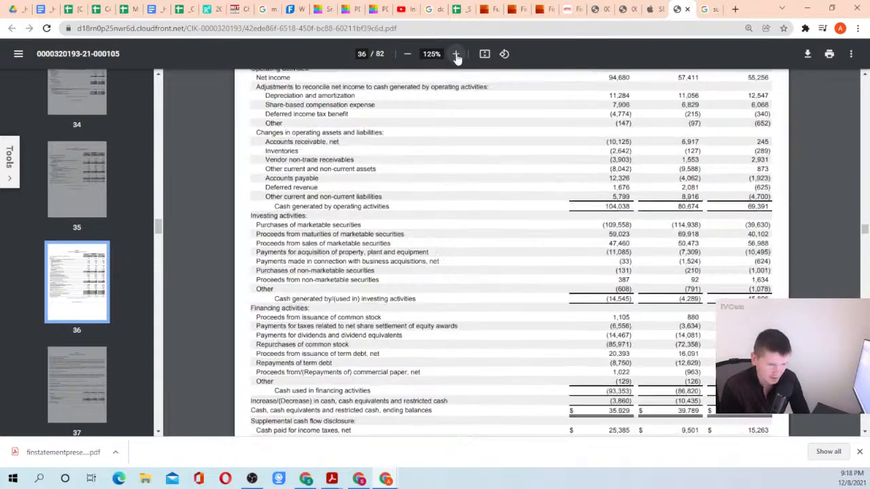
pyautogui.click(456, 54)
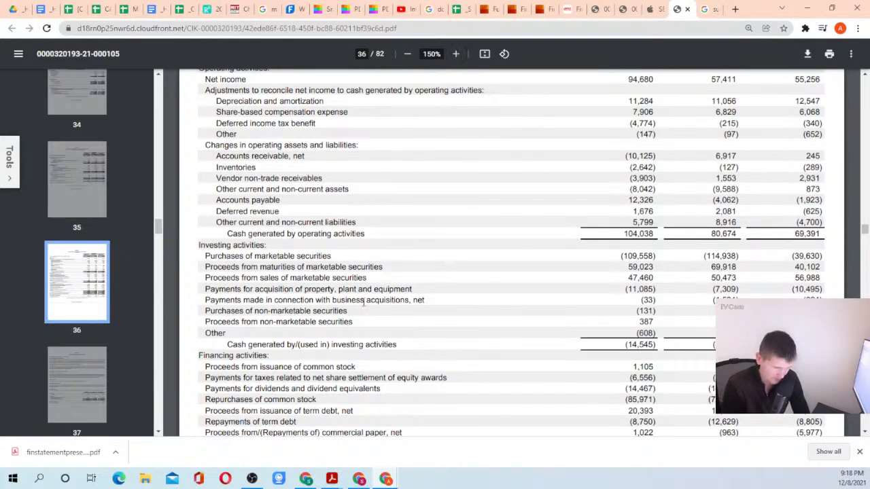
pyautogui.scroll(-2, 294, 302)
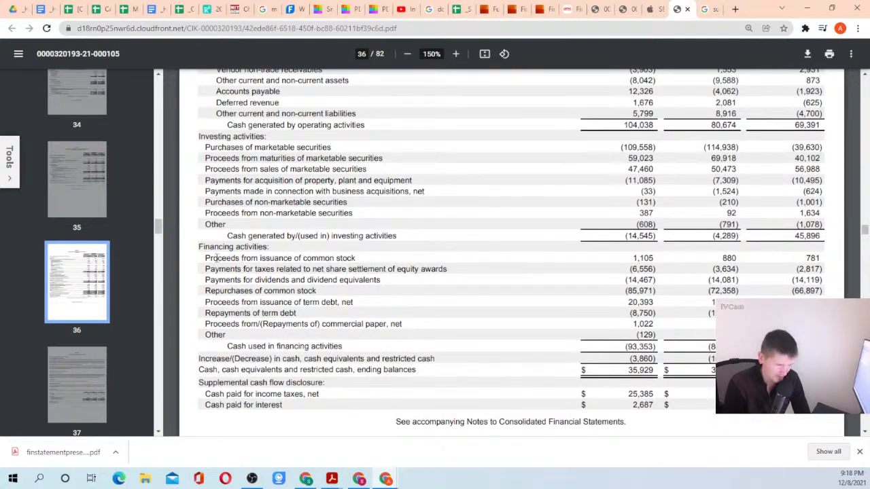
pyautogui.moveTo(206, 259); pyautogui.dragTo(359, 255)
pyautogui.click(359, 254)
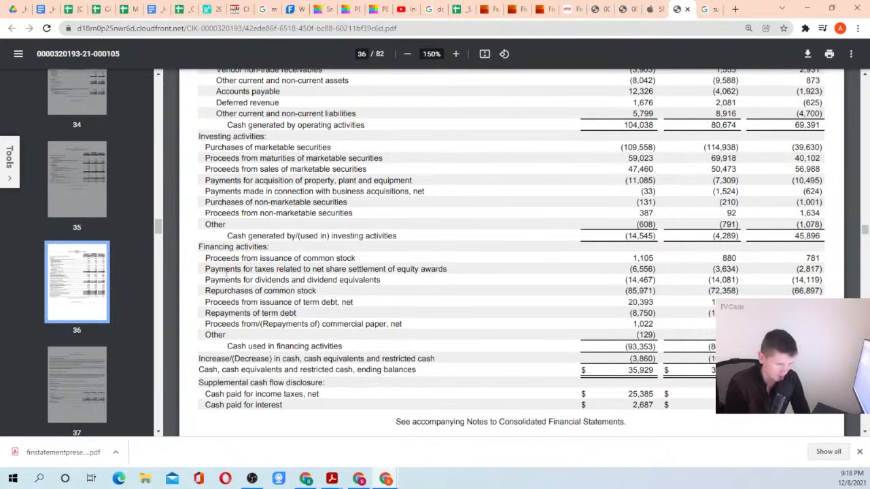
# Highlight the financing line for payments for taxes related to net share settlement of equity awards, including its key phrases.
pyautogui.moveTo(206, 268); pyautogui.dragTo(457, 268)
pyautogui.click(449, 273)
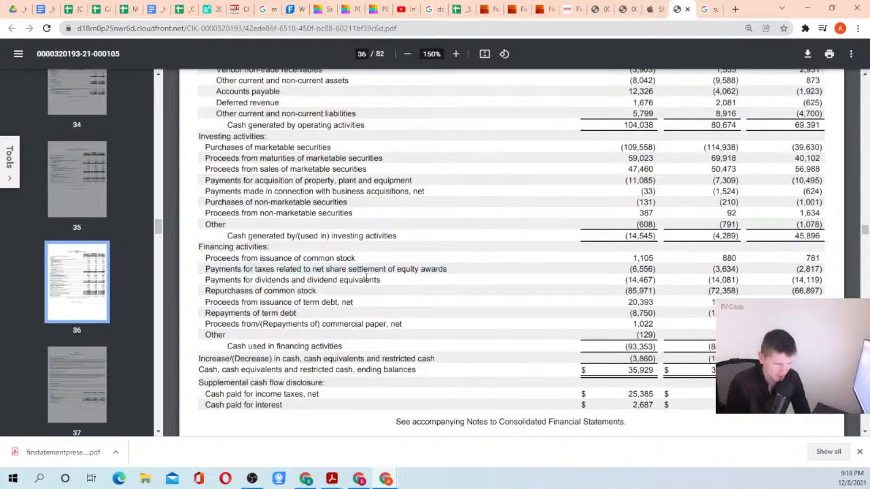
pyautogui.moveTo(392, 268); pyautogui.dragTo(452, 269)
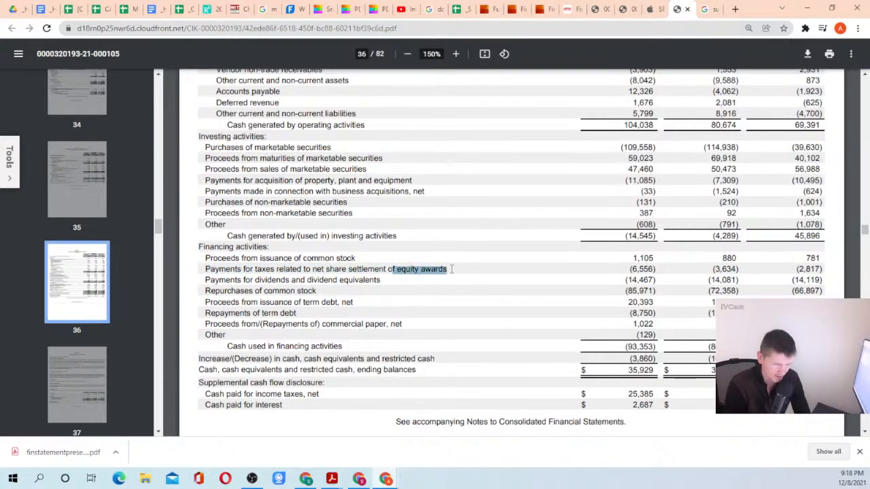
pyautogui.click(450, 270)
pyautogui.moveTo(206, 271); pyautogui.dragTo(458, 274)
pyautogui.click(458, 274)
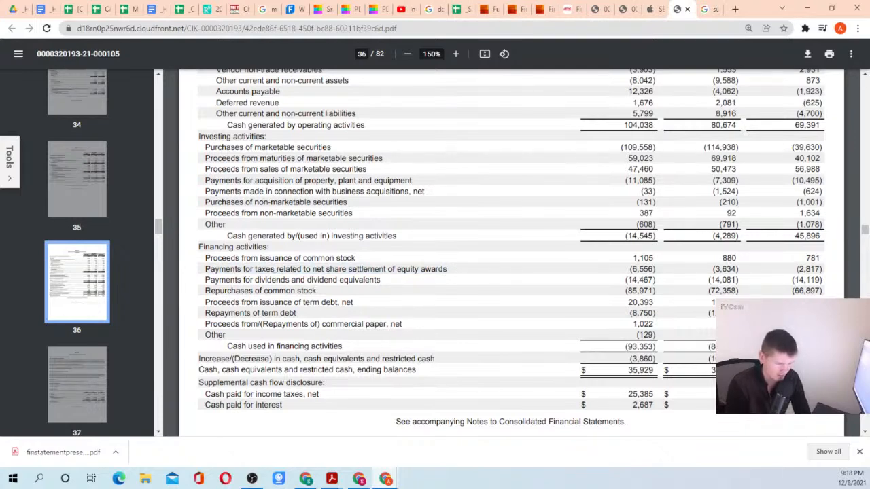
pyautogui.moveTo(254, 269); pyautogui.dragTo(355, 269)
pyautogui.click(277, 290)
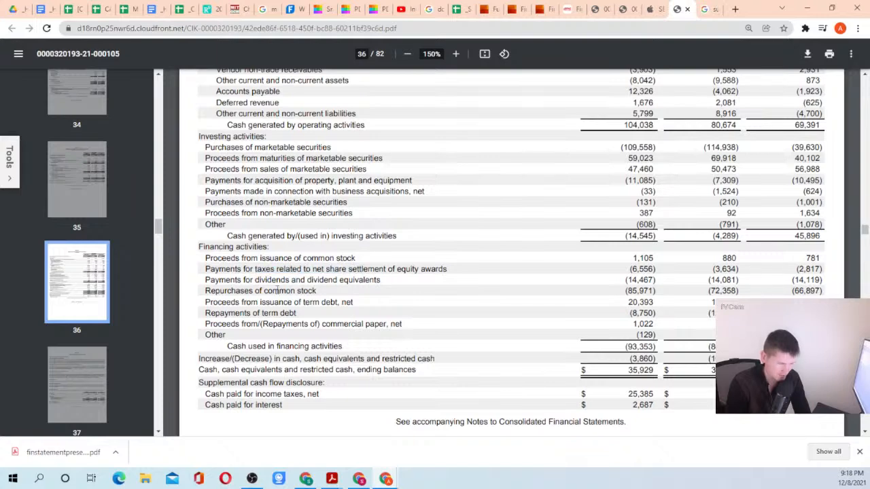
# Highlight the financing lines for payments for dividends and dividend equivalents and for repurchases of common stock.
pyautogui.moveTo(206, 284); pyautogui.dragTo(814, 286)
pyautogui.click(814, 285)
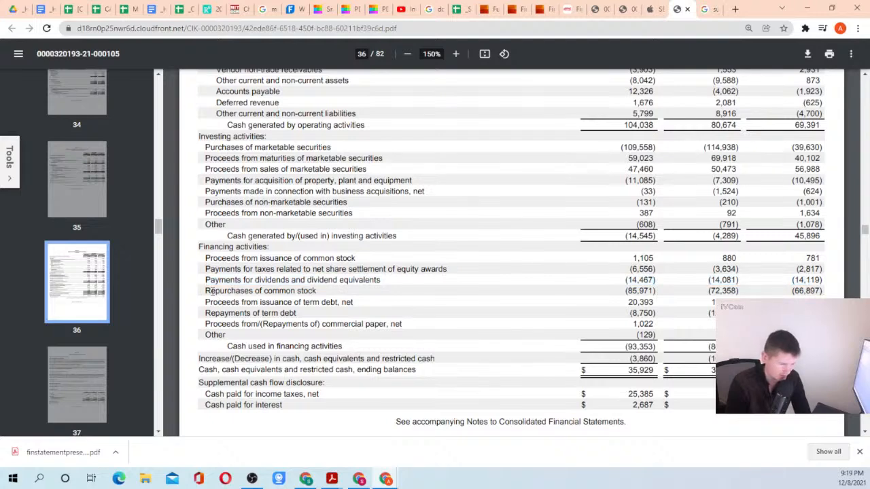
pyautogui.moveTo(211, 291); pyautogui.dragTo(664, 297)
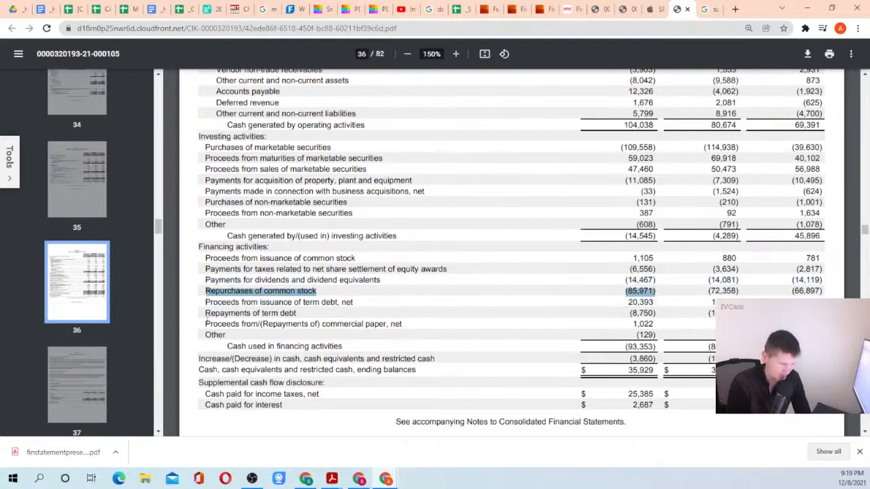
# Highlight the financing lines for issuance and repayments of term debt, and the investing lines for purchases, maturities and sales of marketable securities.
pyautogui.moveTo(204, 303); pyautogui.dragTo(706, 313)
pyautogui.click(707, 312)
pyautogui.scroll(1, 242, 241)
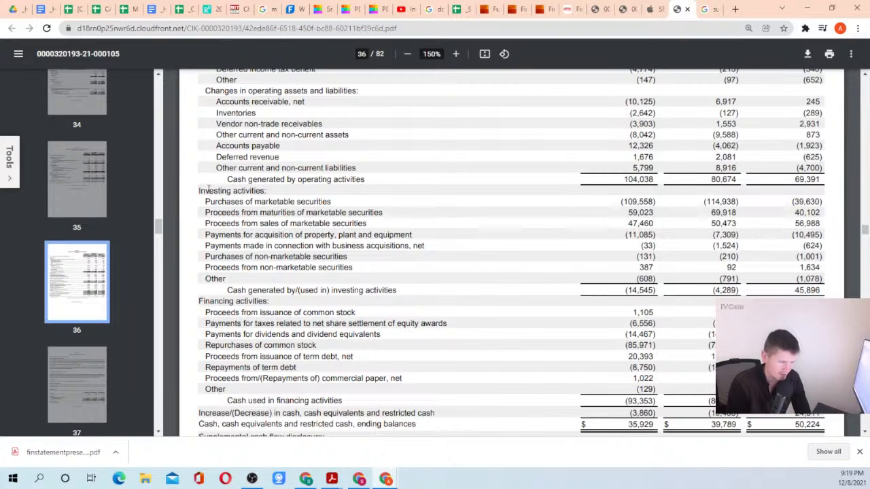
pyautogui.moveTo(206, 202); pyautogui.dragTo(343, 212)
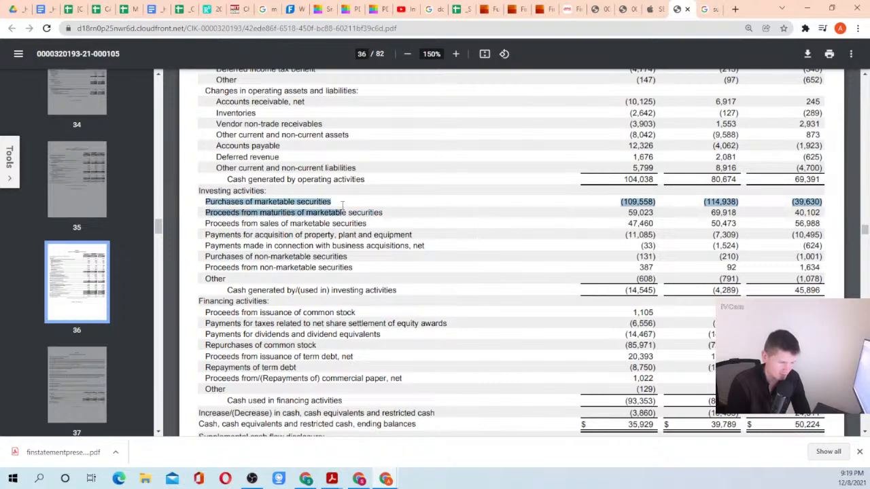
pyautogui.click(195, 209)
pyautogui.moveTo(204, 212); pyautogui.dragTo(388, 211)
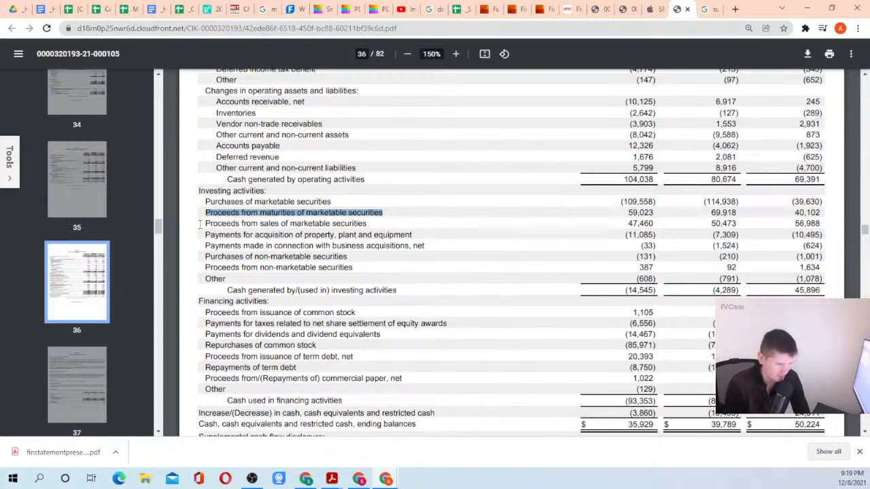
pyautogui.moveTo(233, 224); pyautogui.dragTo(394, 233)
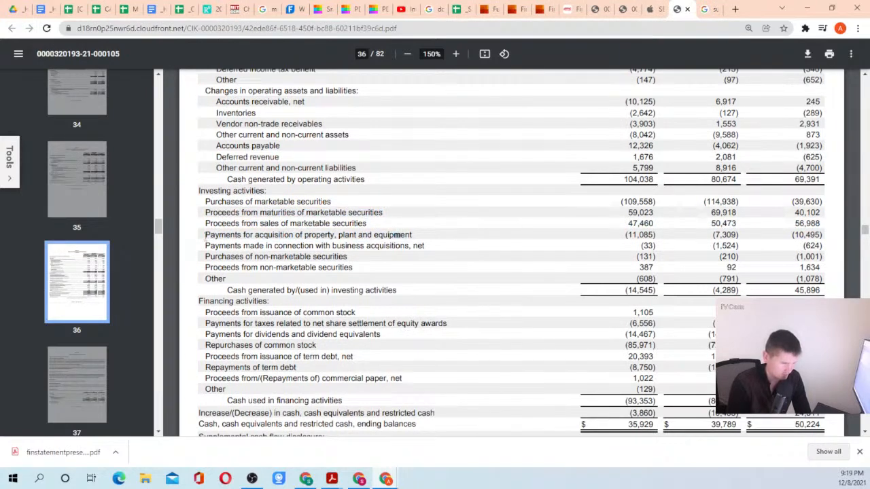
# Highlight the investing lines for payments for acquisition of property, plant and equipment and payments made in connection with business acquisitions.
pyautogui.moveTo(205, 236); pyautogui.dragTo(262, 235)
pyautogui.click(264, 236)
pyautogui.moveTo(200, 235); pyautogui.dragTo(436, 237)
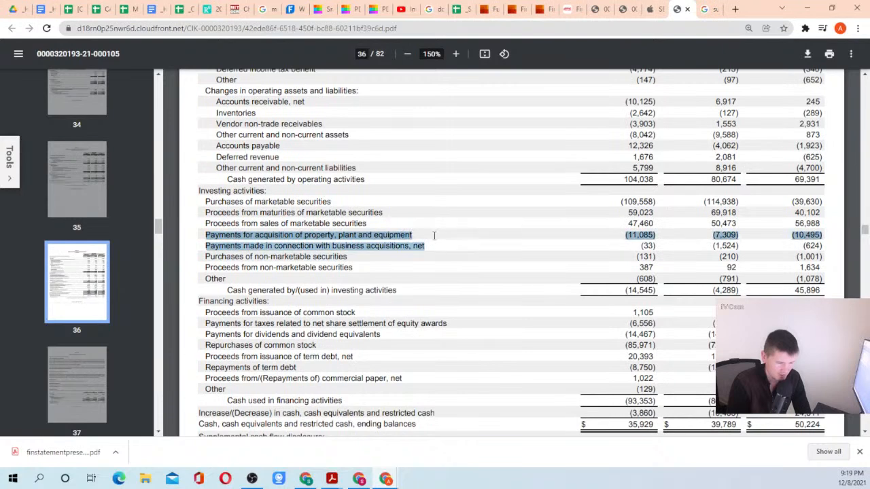
pyautogui.click(378, 242)
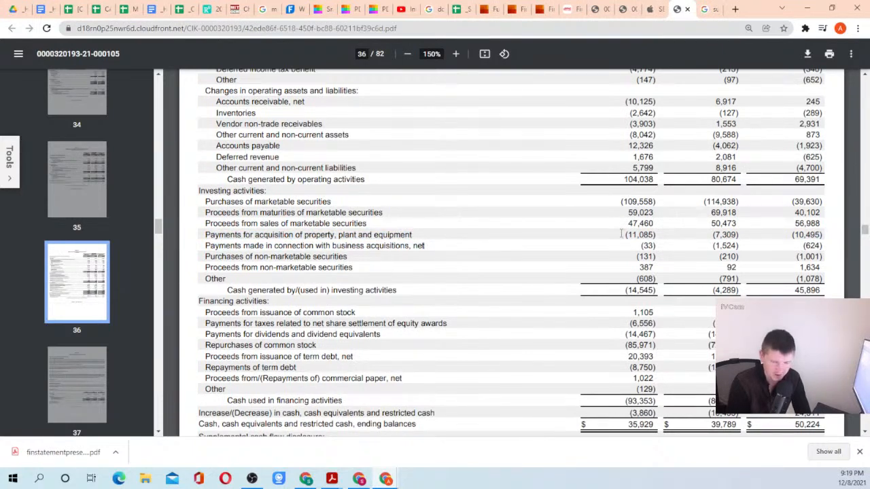
# Highlight the 2021 figure for purchases of marketable securities and the line for acquisition of property, plant and equipment through its 2021 figure.
pyautogui.scroll(2, 621, 258)
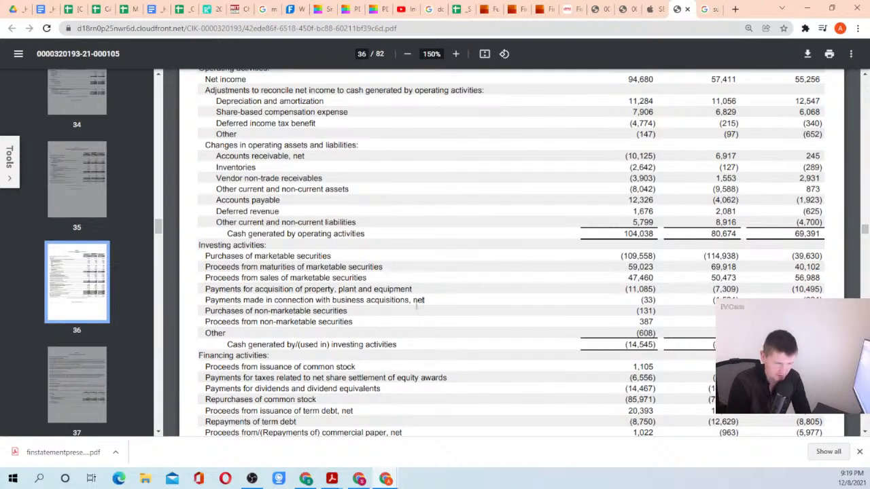
pyautogui.moveTo(620, 256); pyautogui.dragTo(654, 256)
pyautogui.click(656, 256)
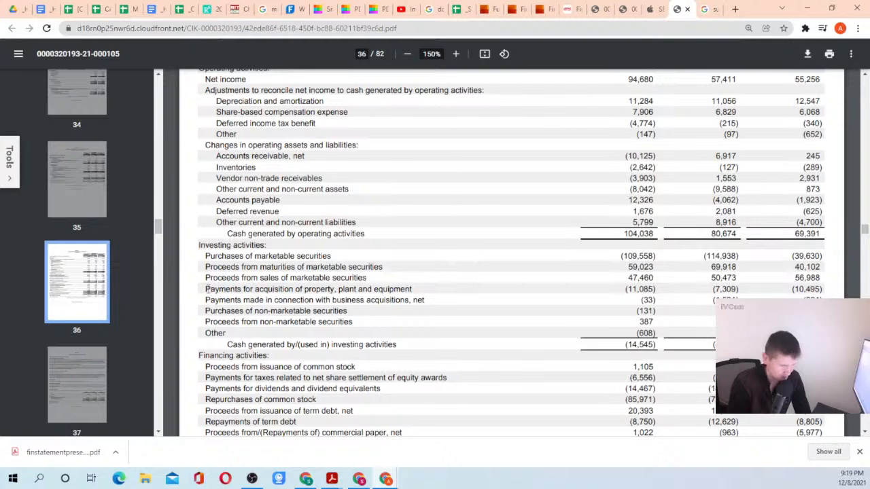
pyautogui.moveTo(206, 289); pyautogui.dragTo(658, 292)
pyautogui.click(656, 292)
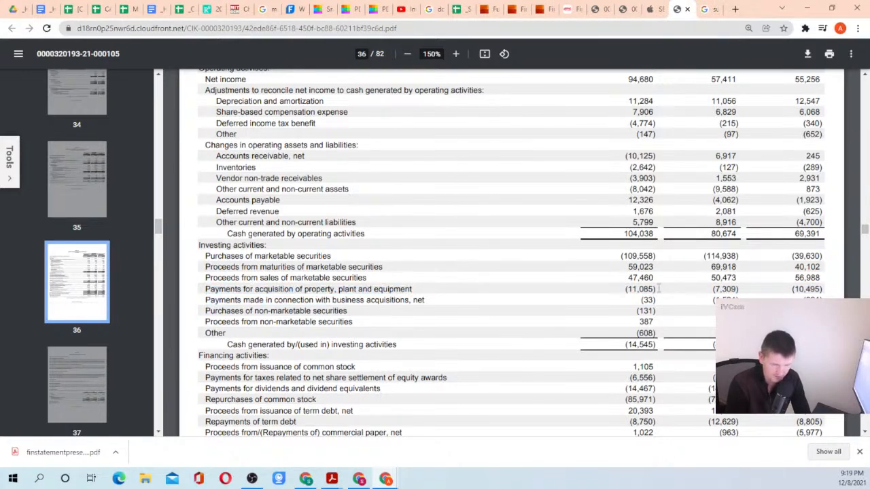
# Highlight the 2021 figure for cash generated by operating activities.
pyautogui.scroll(1, 628, 280)
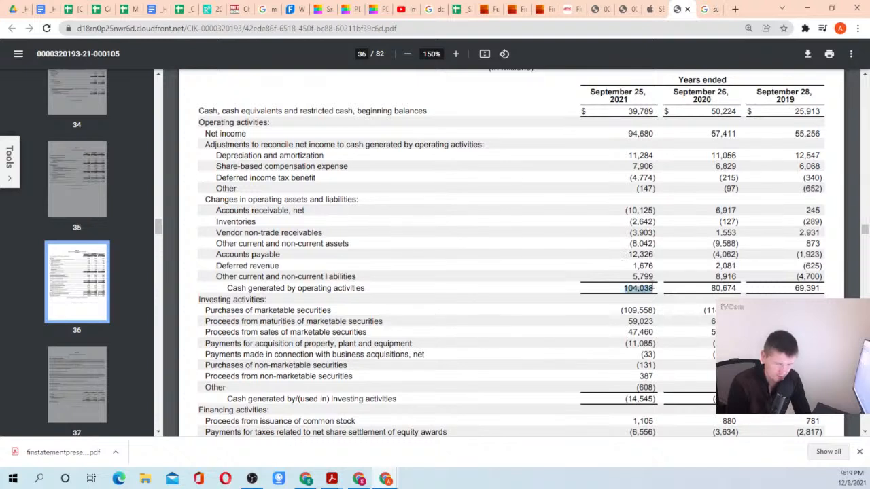
pyautogui.moveTo(633, 278); pyautogui.dragTo(652, 288)
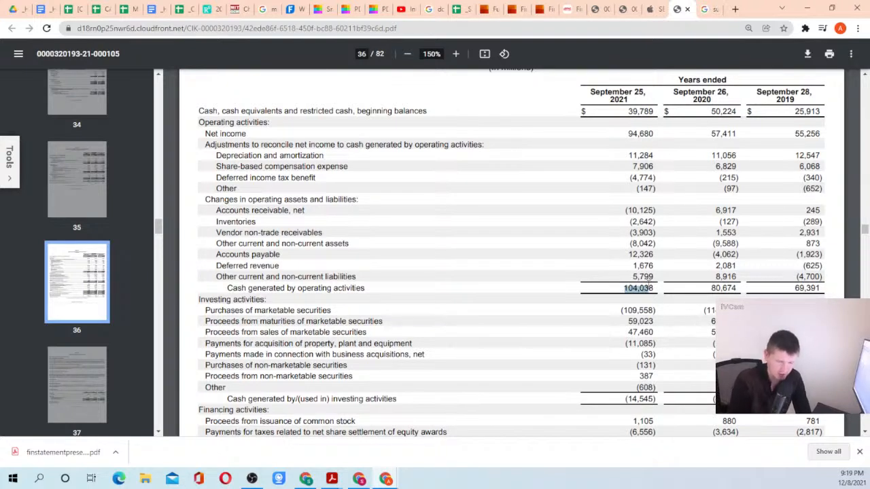
pyautogui.tripleClick(643, 289)
pyautogui.click(637, 290)
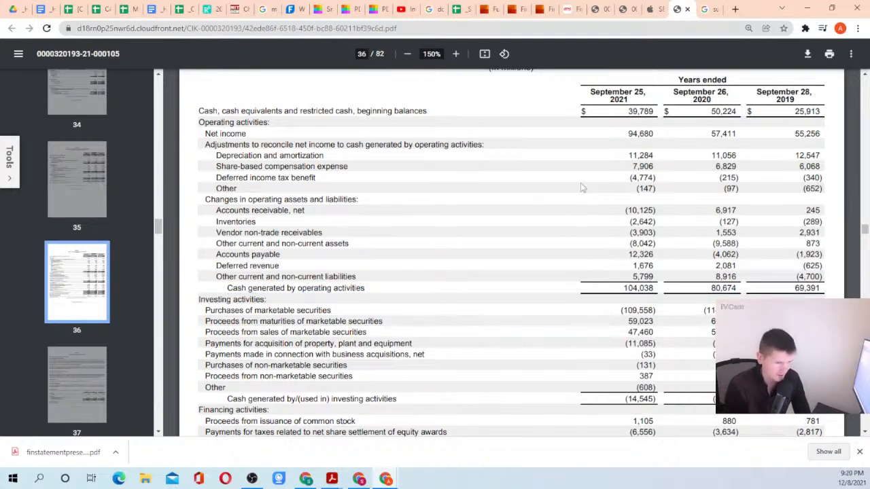
# Highlight the Operating activities, Financing activities and Investing activities section headings of the cash flow statement.
pyautogui.moveTo(194, 125); pyautogui.dragTo(278, 126)
pyautogui.click(277, 125)
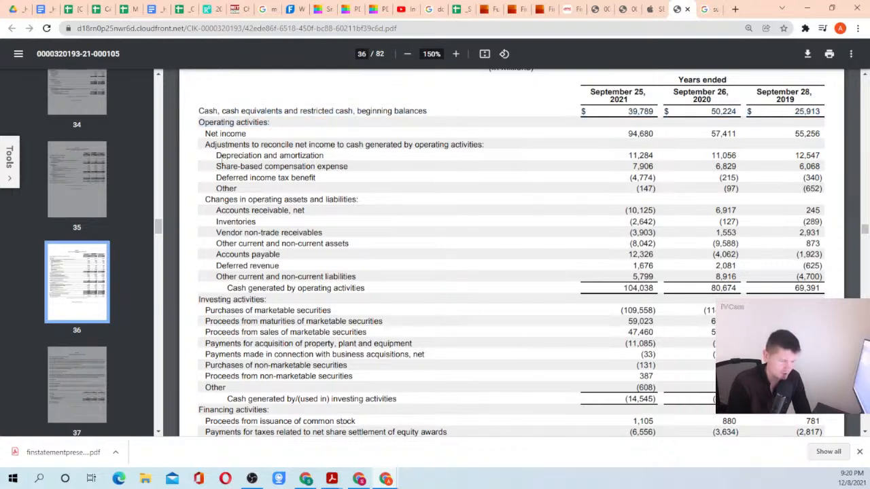
pyautogui.scroll(-3, 208, 255)
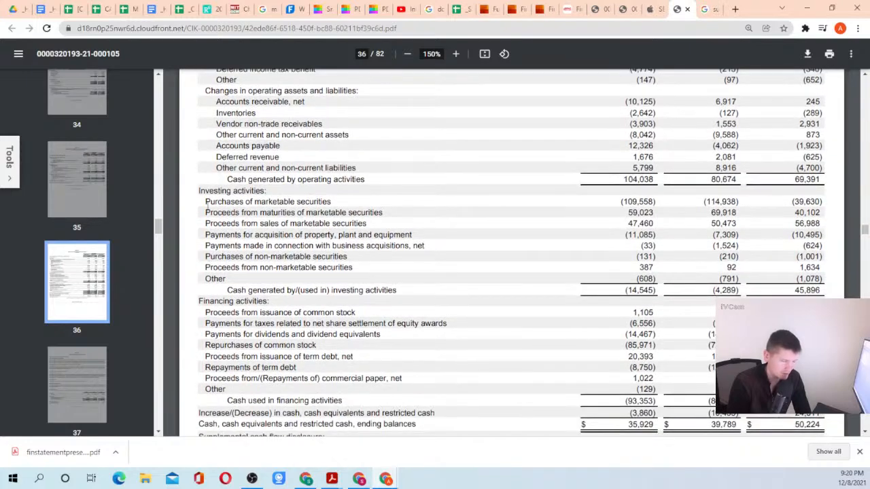
pyautogui.moveTo(202, 307); pyautogui.dragTo(275, 293)
pyautogui.moveTo(197, 194); pyautogui.dragTo(283, 201)
pyautogui.click(283, 201)
# Highlight the Net income line through its 2021 figure in the operating section.
pyautogui.scroll(3, 314, 173)
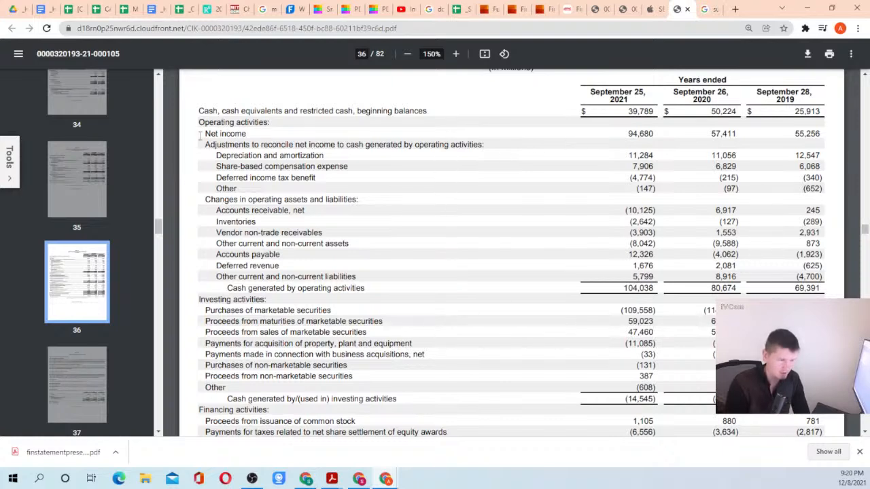
pyautogui.moveTo(203, 133); pyautogui.dragTo(663, 129)
pyautogui.click(662, 129)
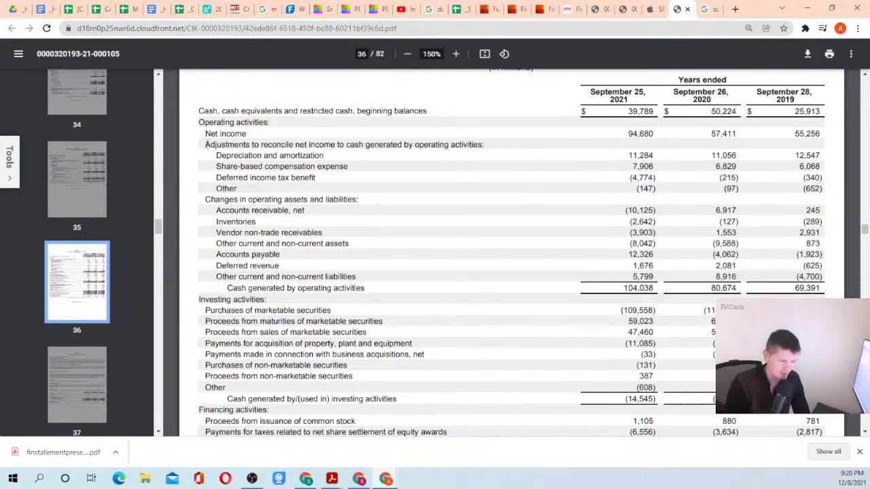
# Highlight the heading for adjustments to reconcile net income to cash generated by operating activities.
pyautogui.moveTo(205, 145); pyautogui.dragTo(488, 145)
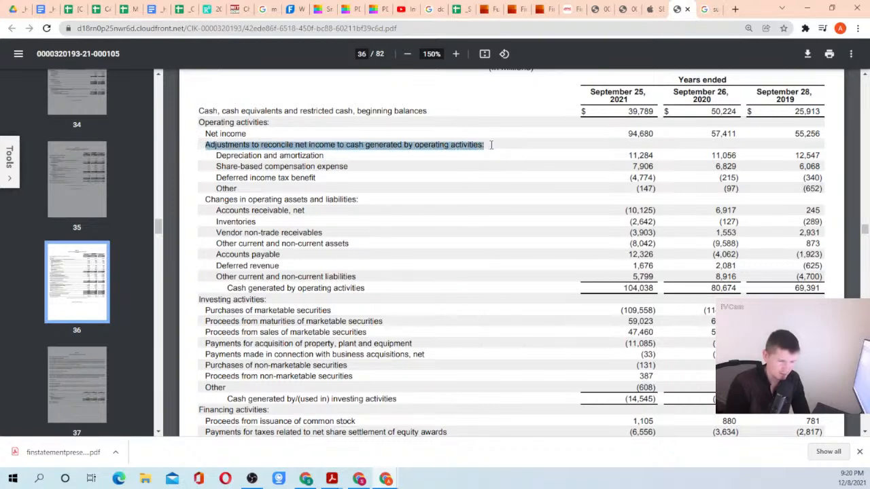
pyautogui.click(490, 144)
pyautogui.moveTo(202, 146); pyautogui.dragTo(492, 144)
pyautogui.click(492, 144)
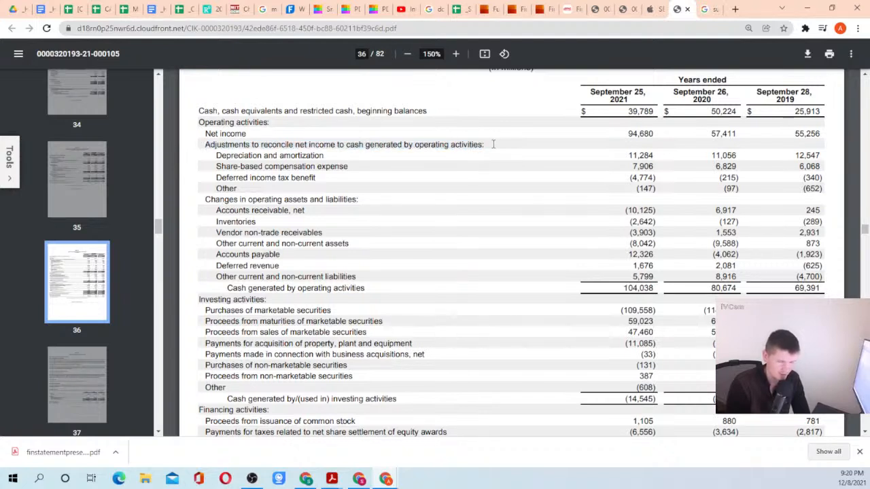
pyautogui.moveTo(203, 146); pyautogui.dragTo(495, 145)
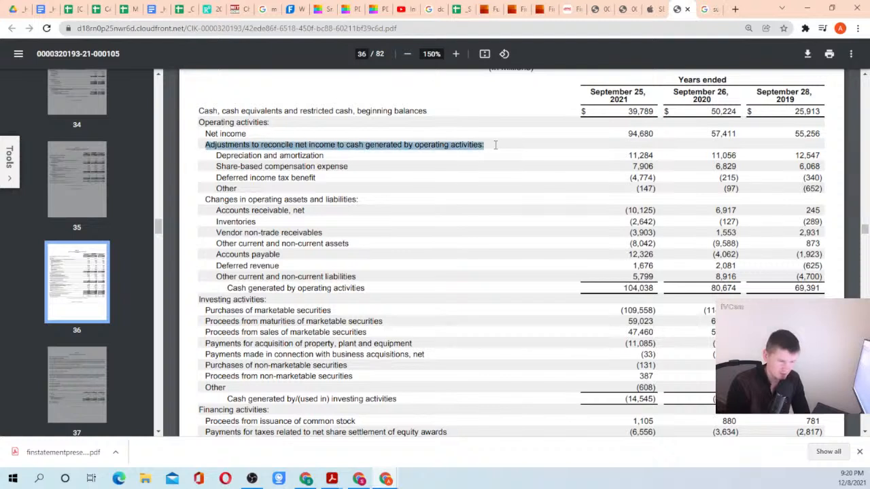
pyautogui.click(495, 145)
# Highlight the heading for changes in operating assets and liabilities and the 2021 net income figure.
pyautogui.moveTo(201, 199); pyautogui.dragTo(371, 195)
pyautogui.click(384, 213)
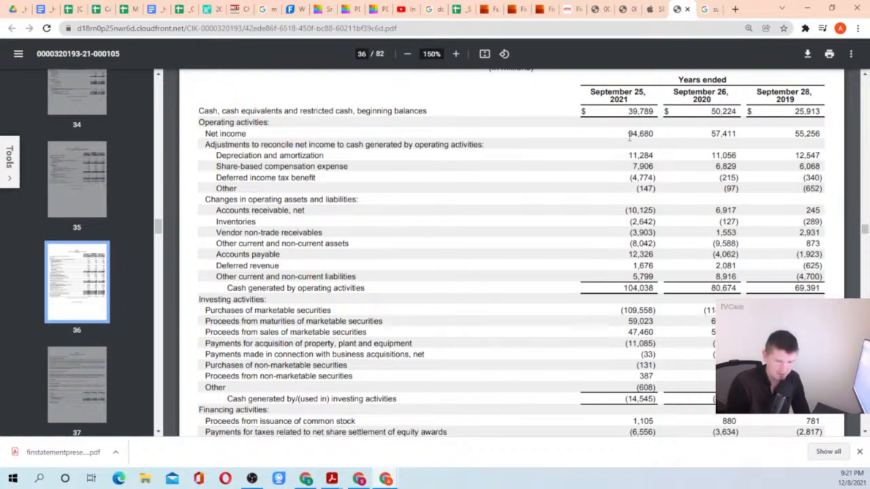
pyautogui.moveTo(629, 136); pyautogui.dragTo(656, 135)
pyautogui.click(658, 166)
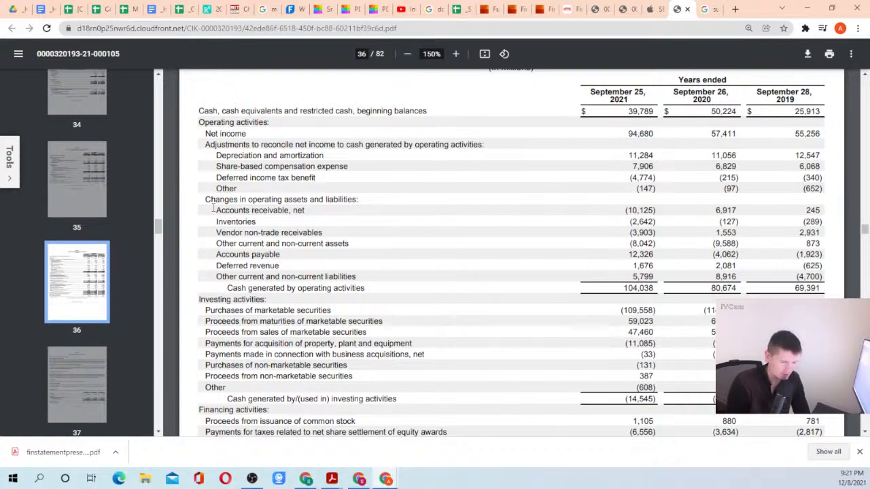
# Highlight the accounts receivable line and the line for cash generated by operating activities, including their 2021 figures.
pyautogui.moveTo(217, 210); pyautogui.dragTo(659, 209)
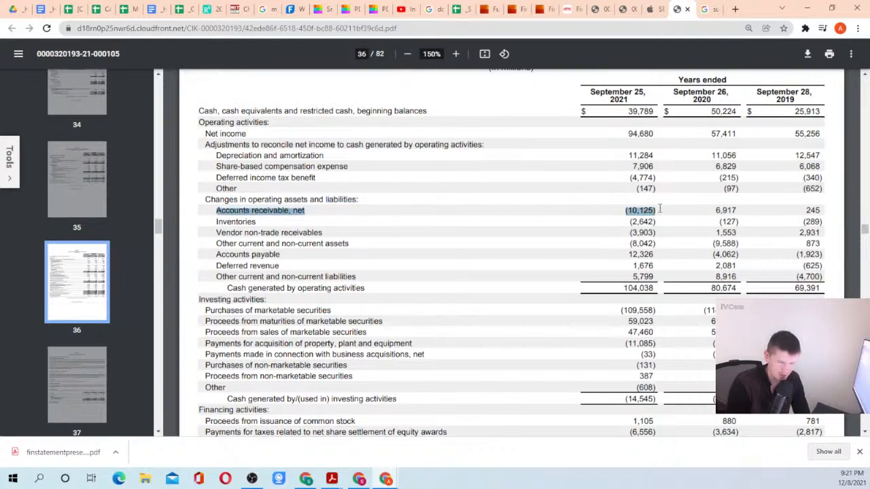
pyautogui.click(659, 208)
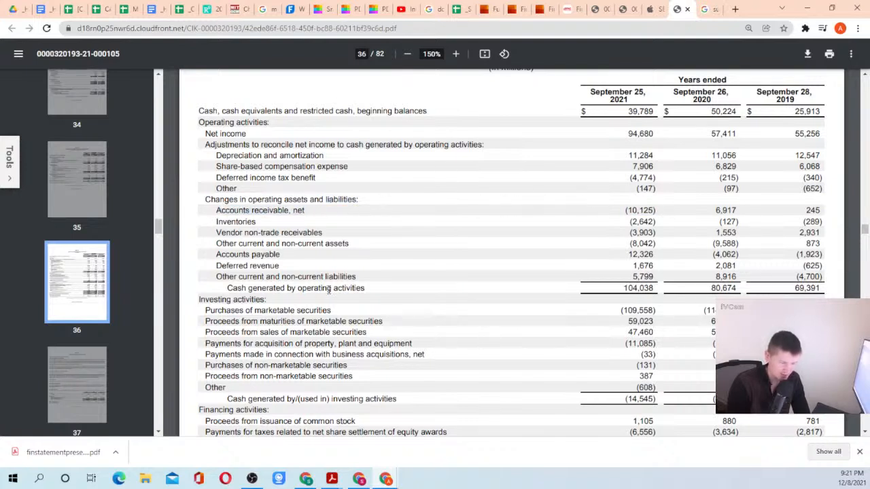
pyautogui.moveTo(232, 288); pyautogui.dragTo(563, 282)
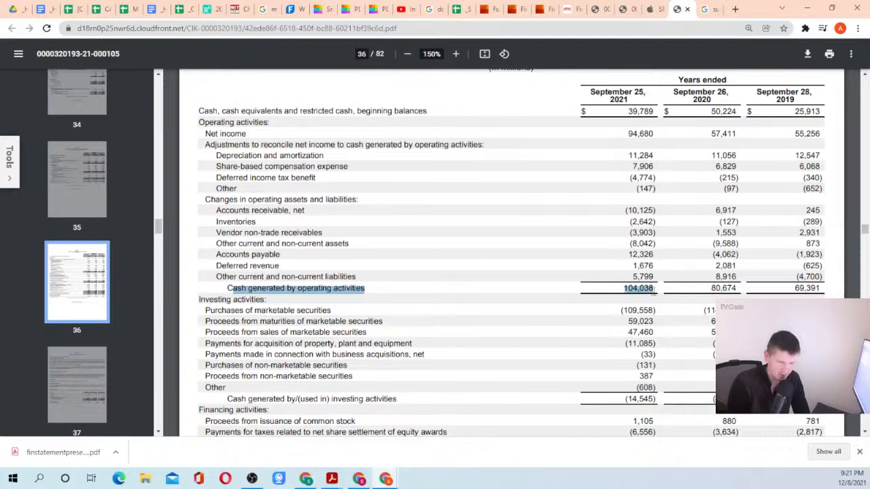
pyautogui.click(654, 291)
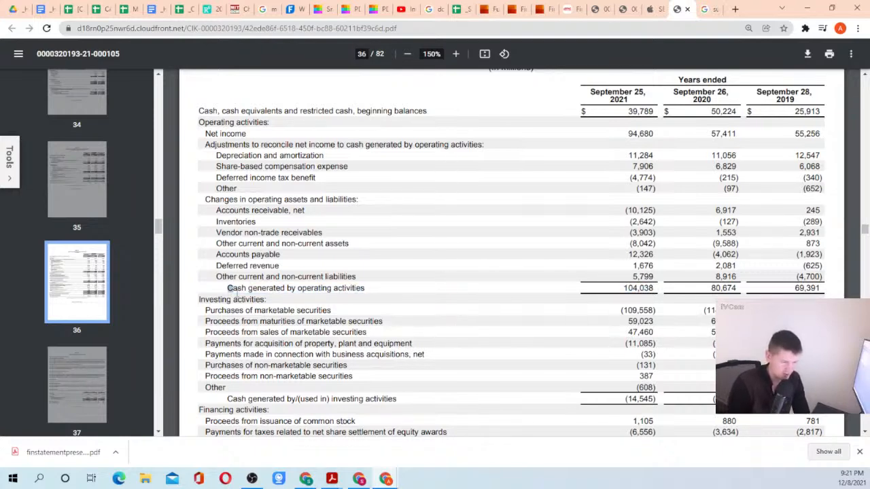
pyautogui.moveTo(237, 294); pyautogui.dragTo(656, 289)
pyautogui.click(654, 289)
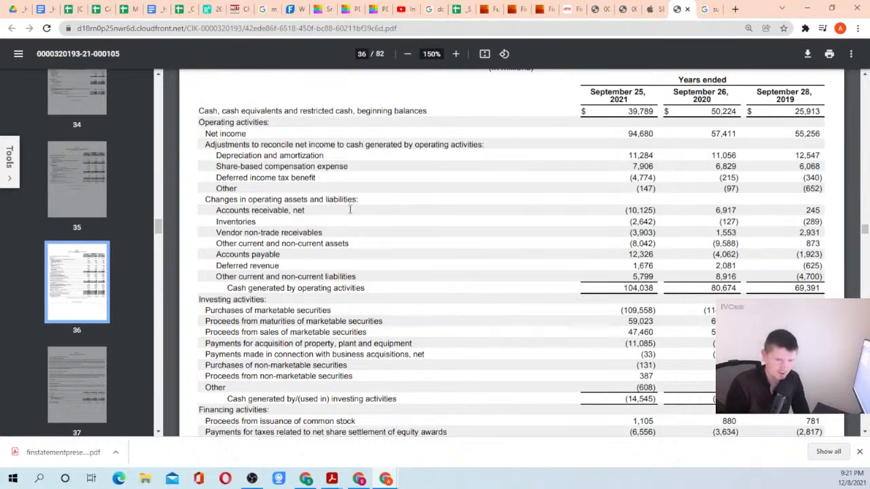
# Switch to the Transaction practice spreadsheet in Google Sheets, showing the CF - Direct sheet, and select its web address.
pyautogui.click(104, 9)
pyautogui.click(72, 9)
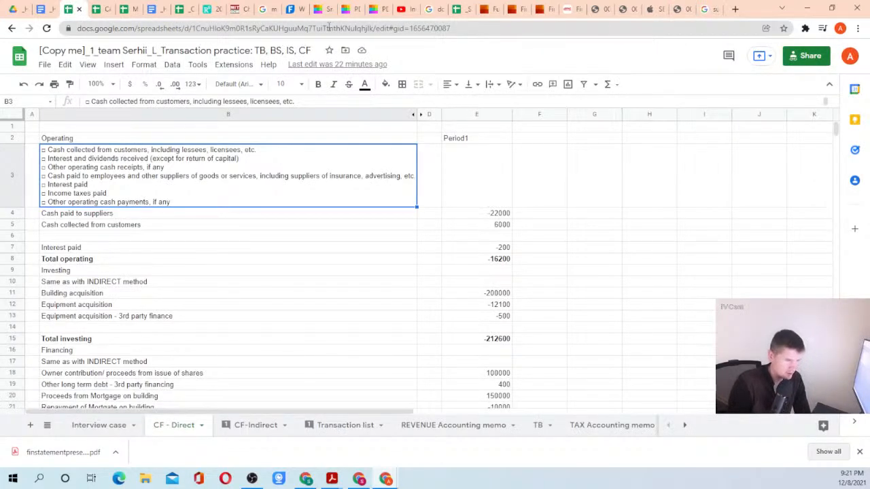
pyautogui.click(422, 27)
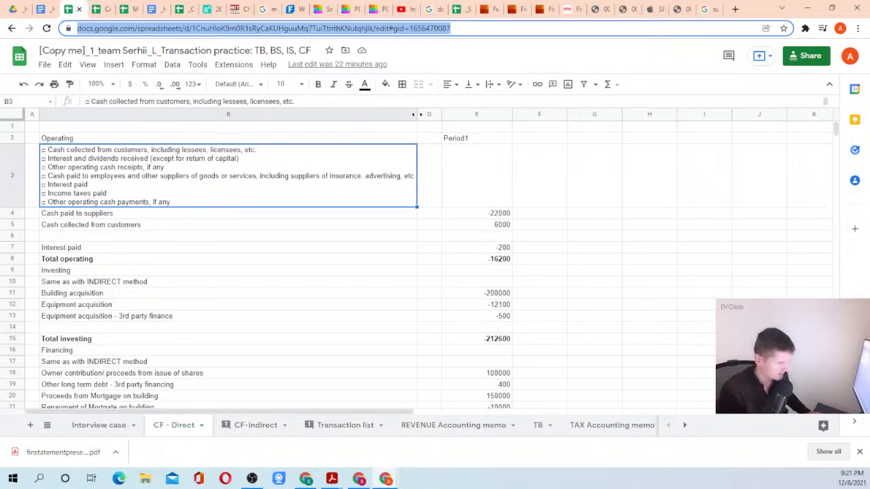
pyautogui.hotkey('alt', 'Tab')
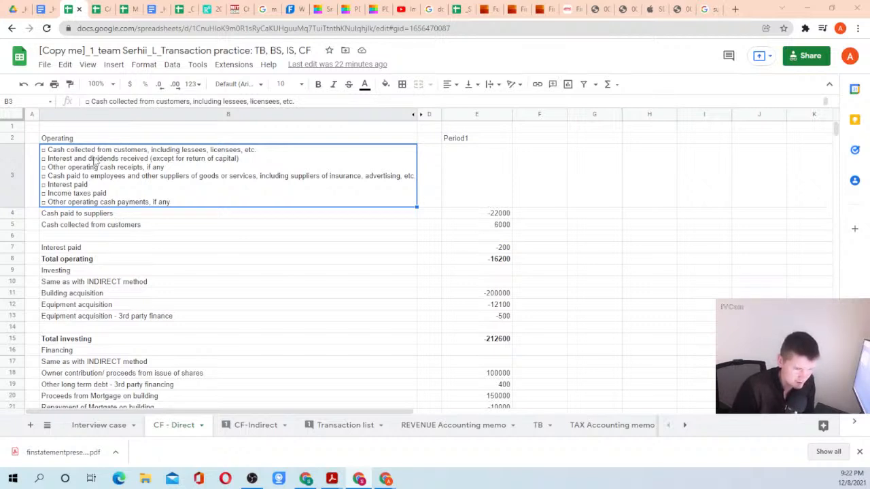
# Open cell B3 and highlight its lines for cash collected from customers, interest and dividends received, and other operating cash receipts.
pyautogui.doubleClick(76, 152)
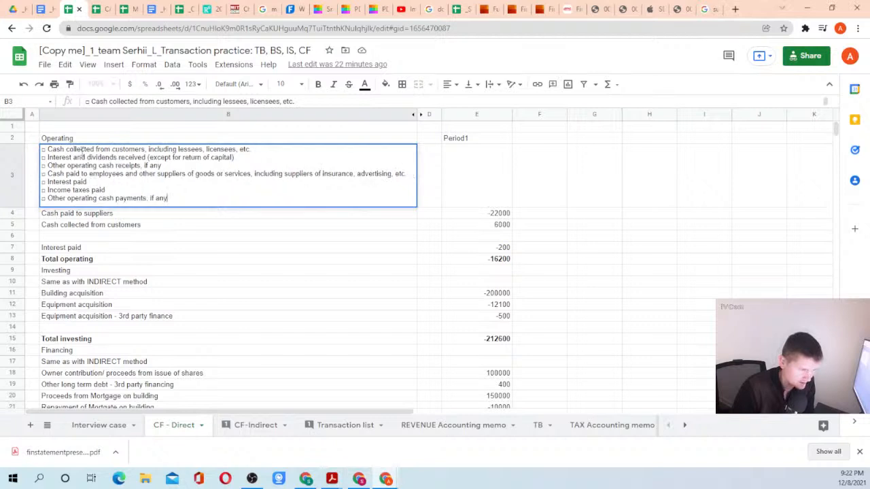
pyautogui.moveTo(47, 150); pyautogui.dragTo(251, 150)
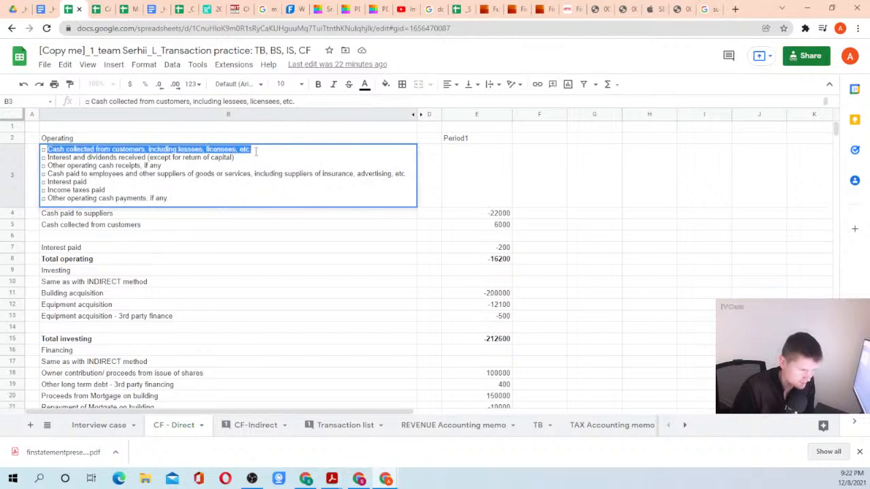
pyautogui.moveTo(48, 158); pyautogui.dragTo(242, 156)
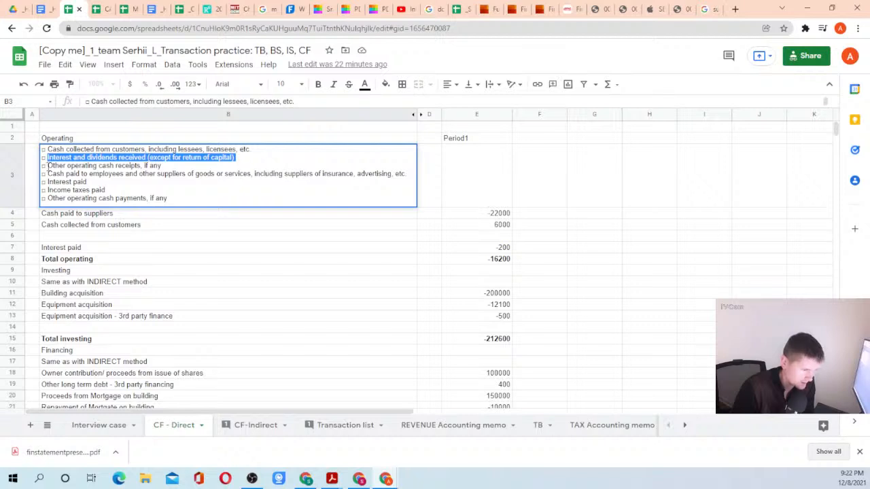
pyautogui.moveTo(48, 165); pyautogui.dragTo(163, 166)
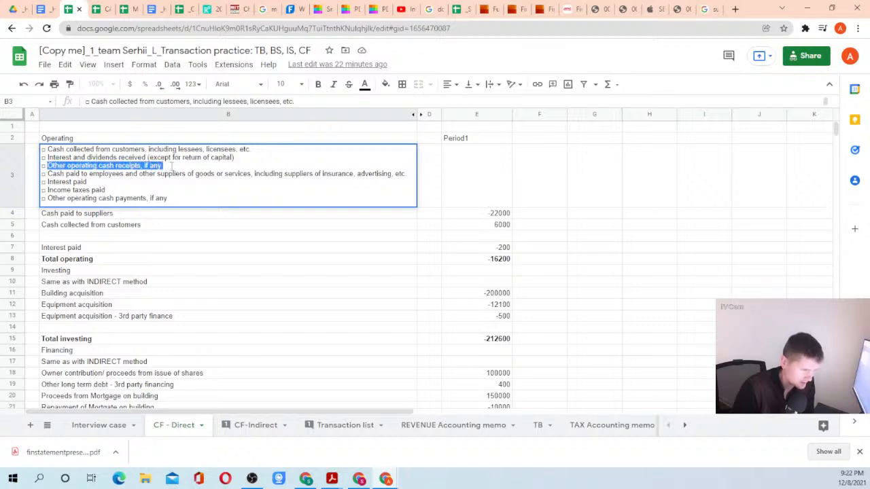
# Highlight the B3 lines for cash paid to employees and suppliers, interest paid, income taxes paid and other operating cash payments.
pyautogui.moveTo(47, 174); pyautogui.dragTo(104, 183)
pyautogui.click(94, 184)
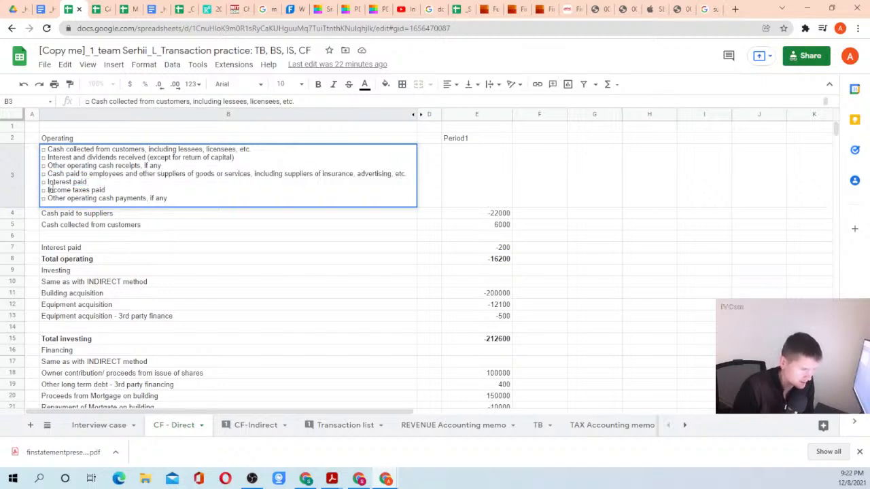
pyautogui.moveTo(47, 190); pyautogui.dragTo(109, 190)
pyautogui.click(108, 190)
pyautogui.moveTo(47, 198); pyautogui.dragTo(174, 197)
pyautogui.click(174, 198)
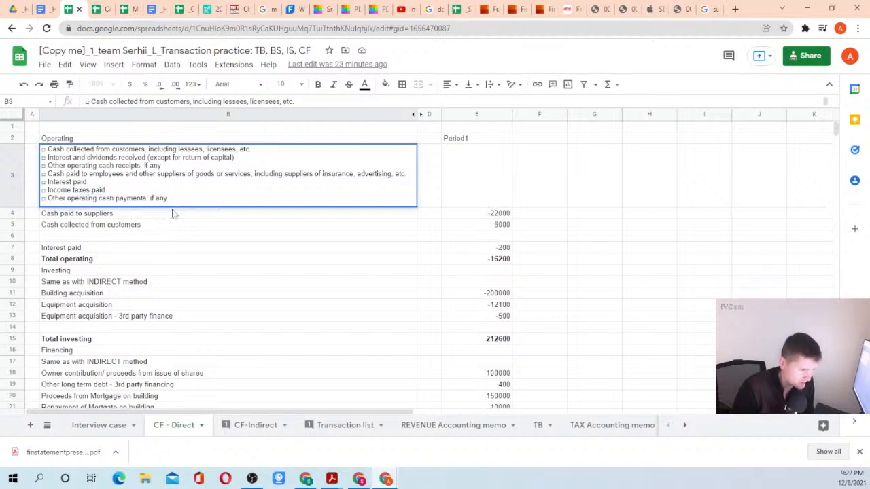
# Select the Interest paid label in B7, the operating cash flow list in B3 and the Period1 cell E3.
pyautogui.click(169, 248)
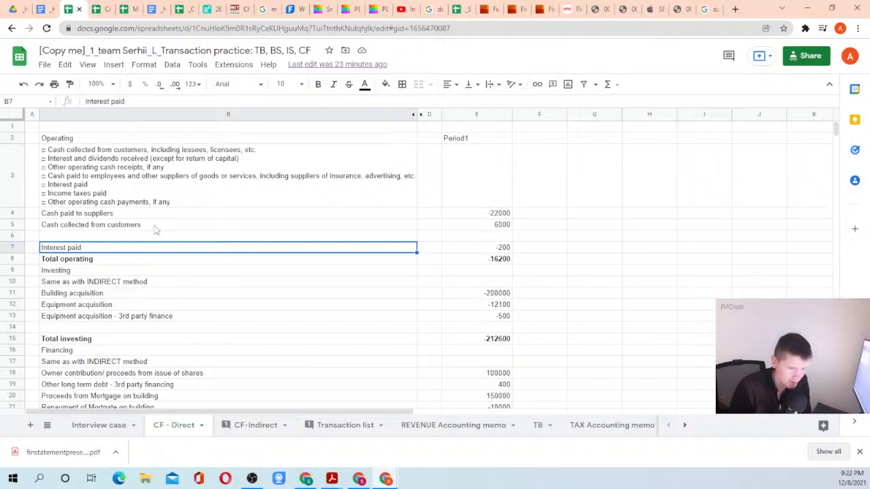
pyautogui.click(141, 167)
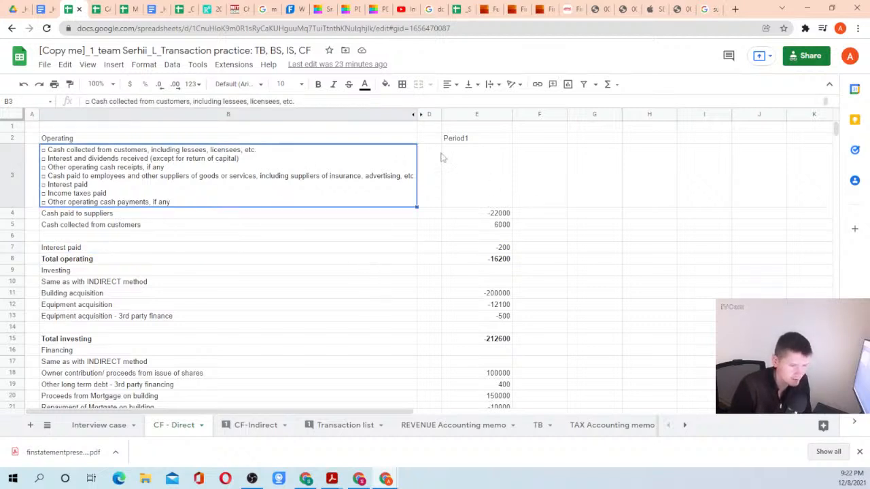
pyautogui.click(469, 158)
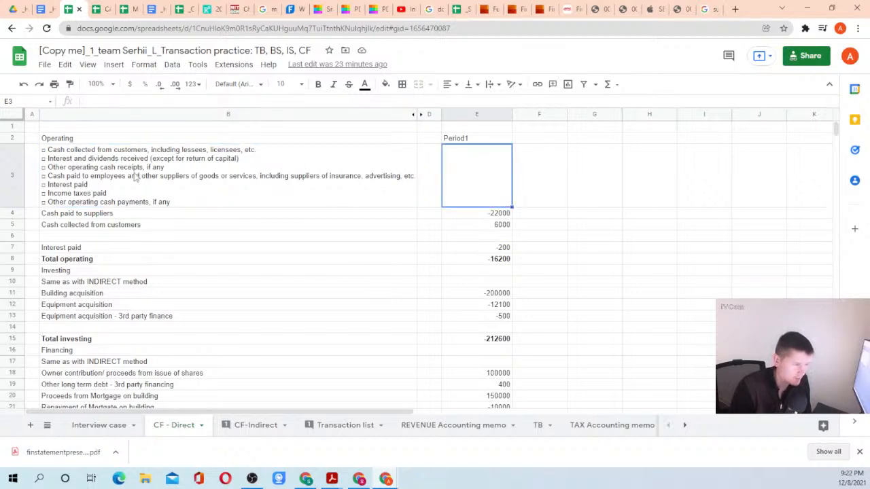
# Select the Total operating row from its label to its Period1 amount, finishing on cell E8.
pyautogui.click(76, 264)
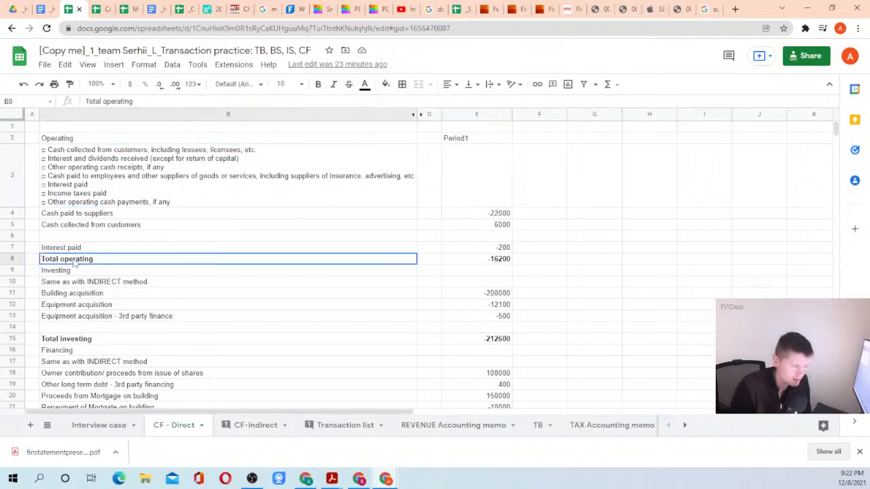
pyautogui.moveTo(74, 261); pyautogui.dragTo(508, 262)
pyautogui.click(100, 262)
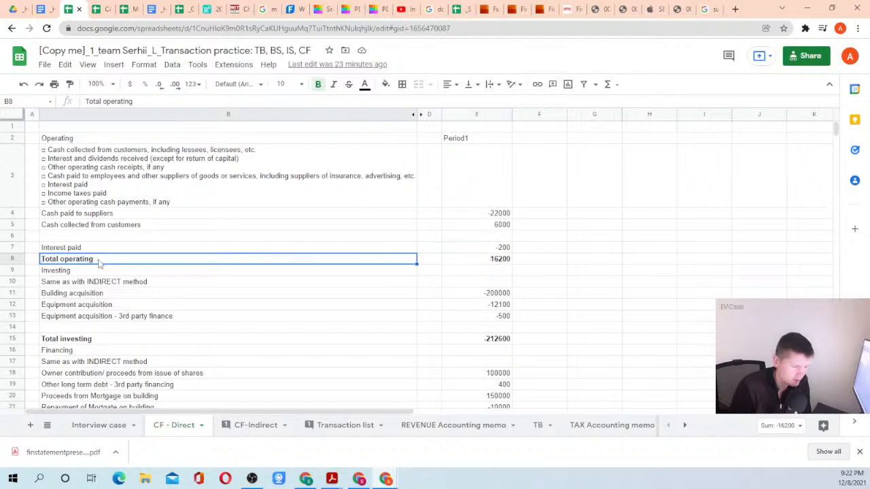
pyautogui.moveTo(99, 262); pyautogui.dragTo(507, 263)
pyautogui.click(502, 262)
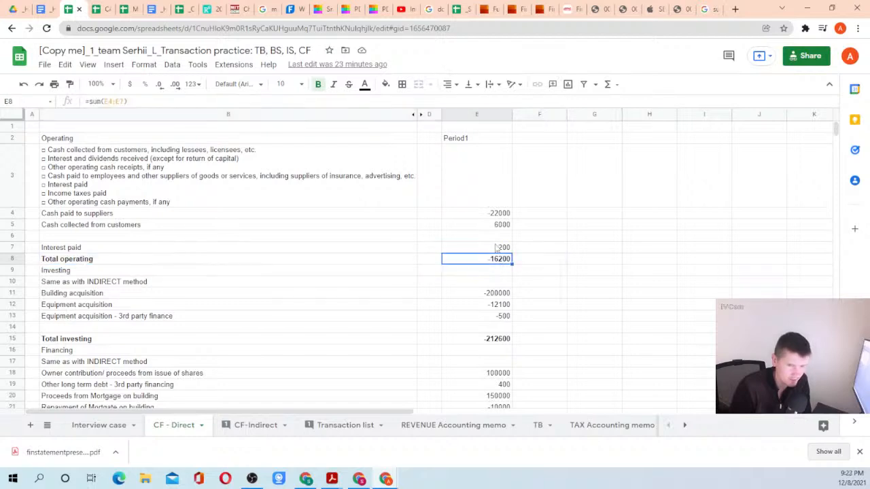
# Switch to the Apple 10-K PDF and highlight the 2021 figure for cash generated by operating activities.
pyautogui.click(677, 9)
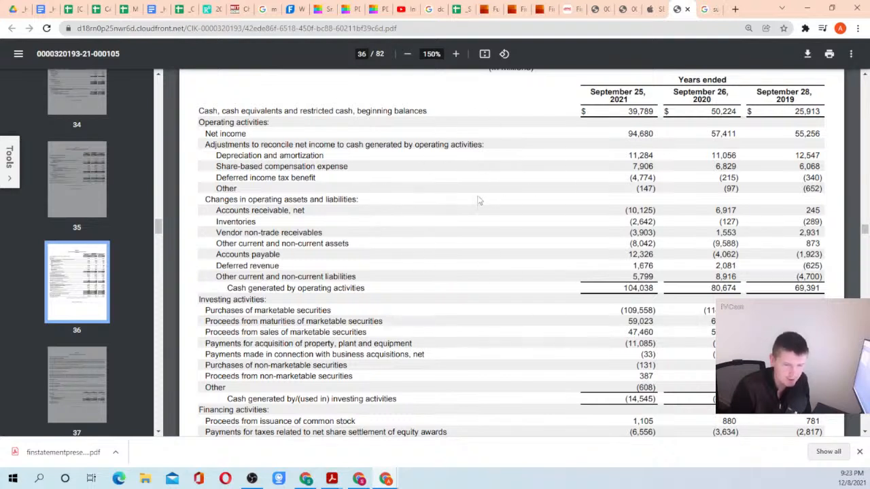
pyautogui.moveTo(624, 289); pyautogui.dragTo(653, 289)
pyautogui.click(653, 288)
pyautogui.doubleClick(653, 289)
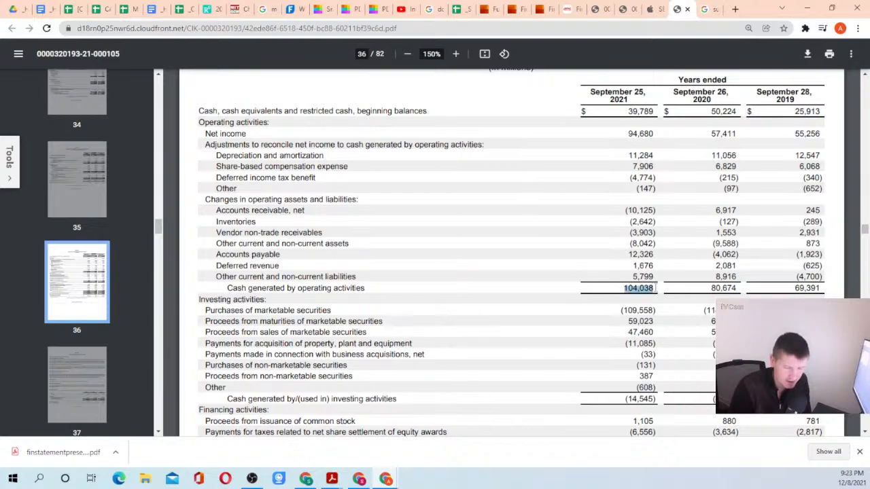
pyautogui.click(654, 288)
# Review the investing and financing sections and highlight the beginning cash balances line through its 2021 figure.
pyautogui.scroll(-3, 326, 186)
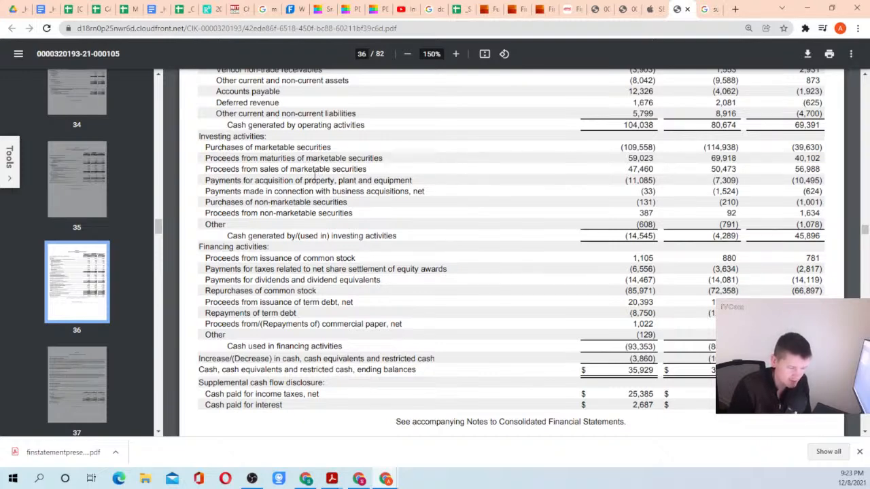
pyautogui.scroll(-1, 323, 209)
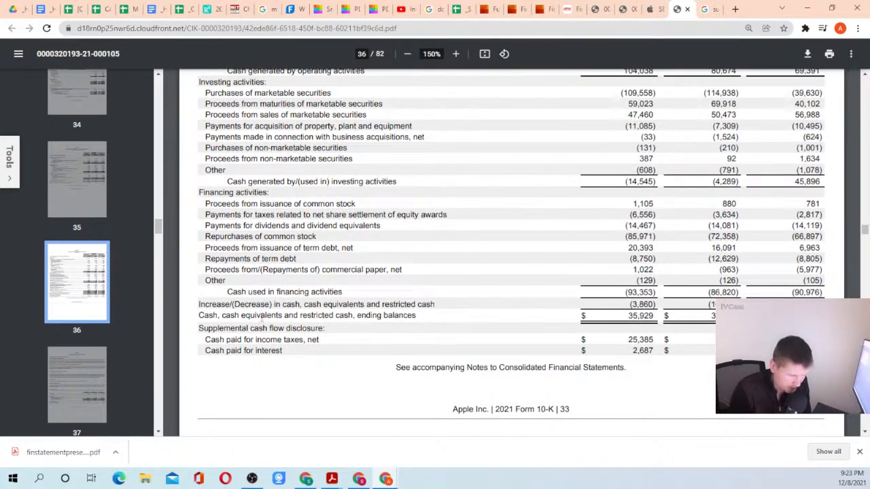
pyautogui.scroll(5, 202, 304)
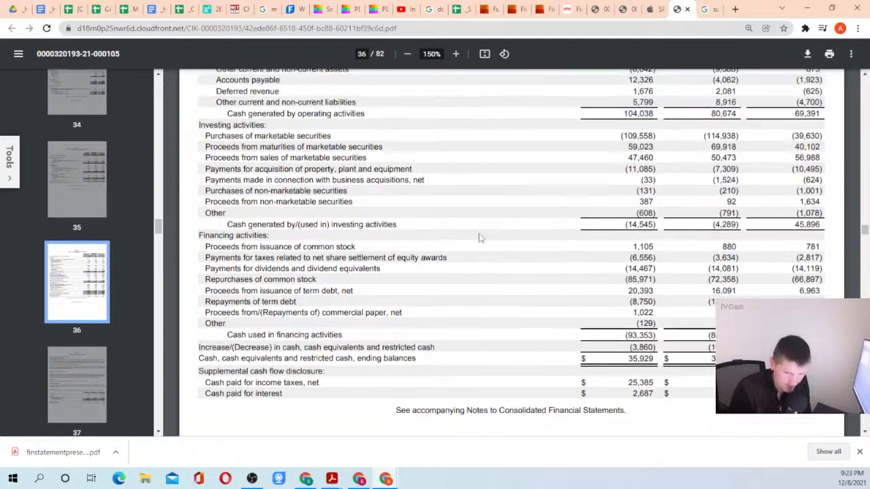
pyautogui.moveTo(195, 165); pyautogui.dragTo(646, 165)
pyautogui.click(652, 164)
pyautogui.click(645, 166)
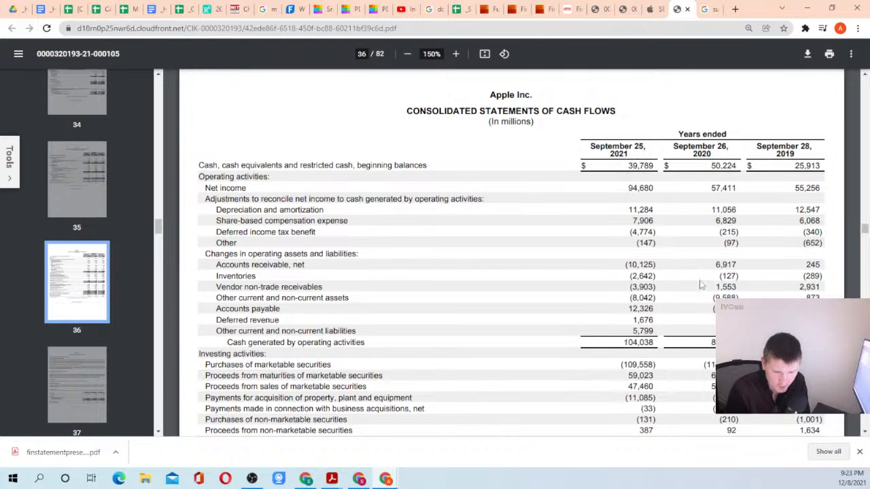
# Highlight only the 2021 figure of the beginning cash, cash equivalents and restricted cash balances.
pyautogui.scroll(-1, 634, 146)
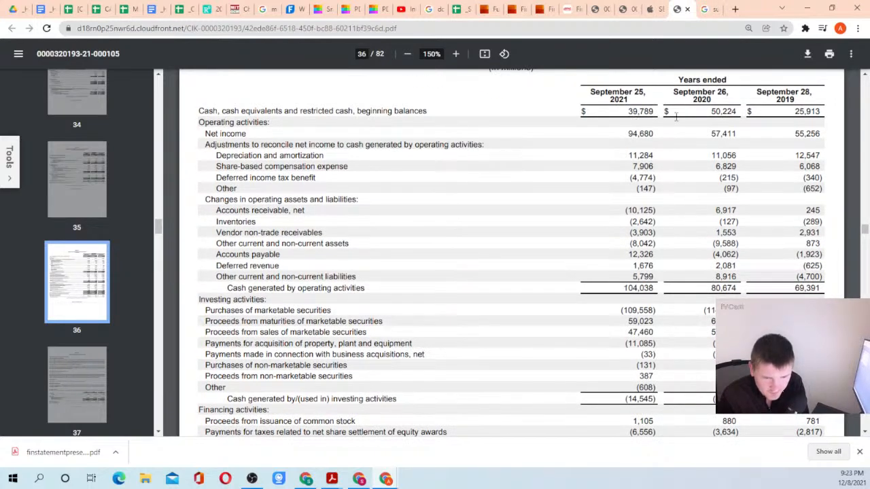
pyautogui.scroll(1, 707, 136)
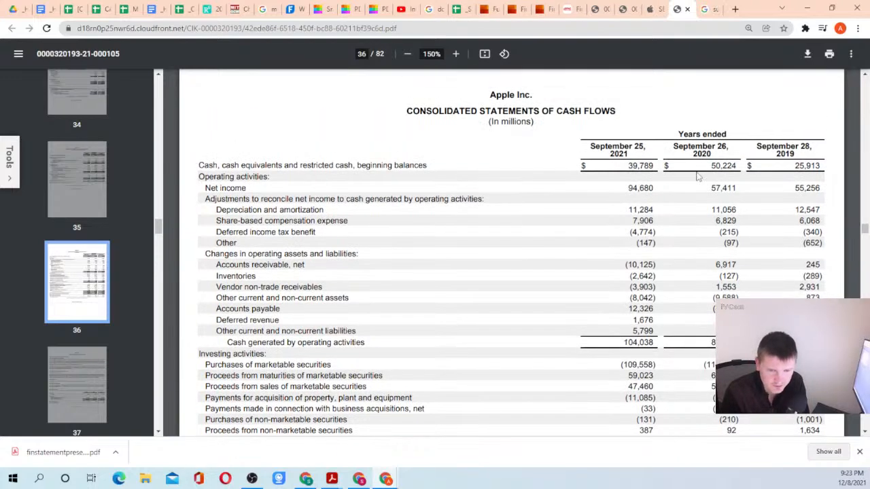
pyautogui.moveTo(620, 167); pyautogui.dragTo(649, 166)
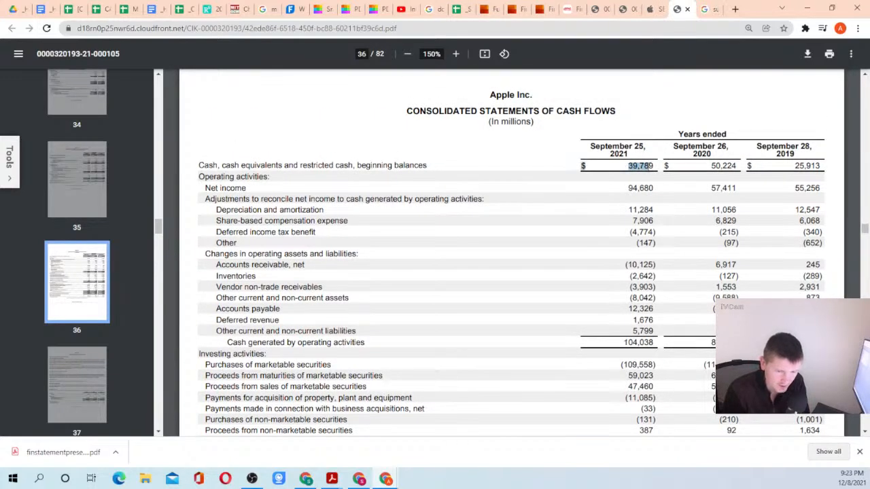
pyautogui.tripleClick(646, 167)
pyautogui.click(635, 167)
# Highlight the line for the increase or decrease in cash, cash equivalents and restricted cash, including its 2021 figure.
pyautogui.scroll(-6, 621, 202)
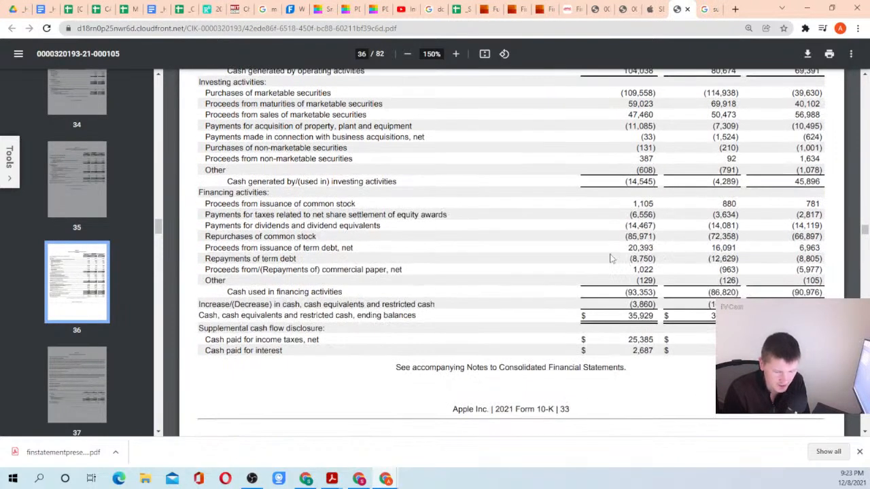
pyautogui.moveTo(234, 212); pyautogui.dragTo(279, 212)
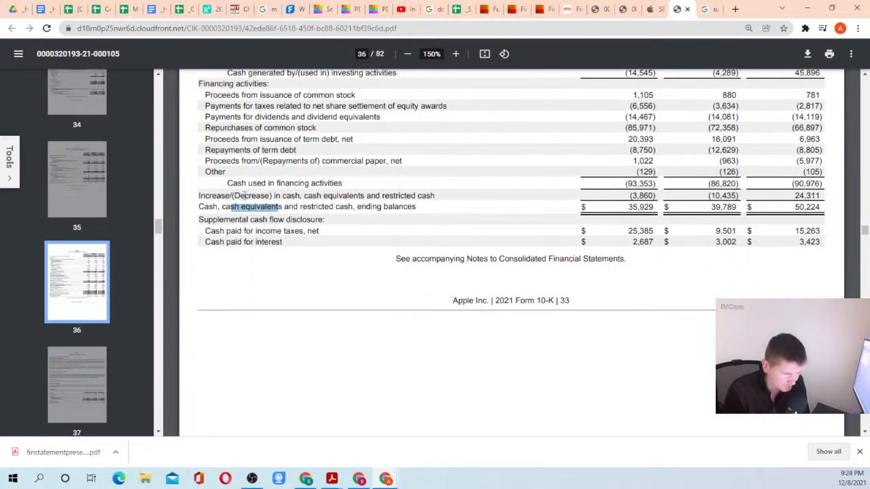
pyautogui.moveTo(221, 196); pyautogui.dragTo(658, 197)
pyautogui.click(630, 182)
pyautogui.click(659, 196)
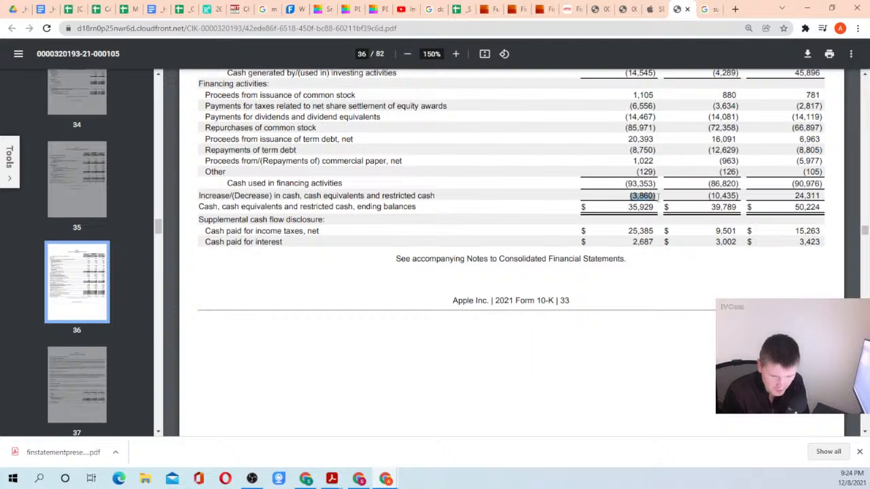
pyautogui.click(657, 197)
pyautogui.doubleClick(640, 200)
# Highlight the 2021 totals for financing, investing and operating activities, working upward through the cash flow statement.
pyautogui.scroll(2, 640, 201)
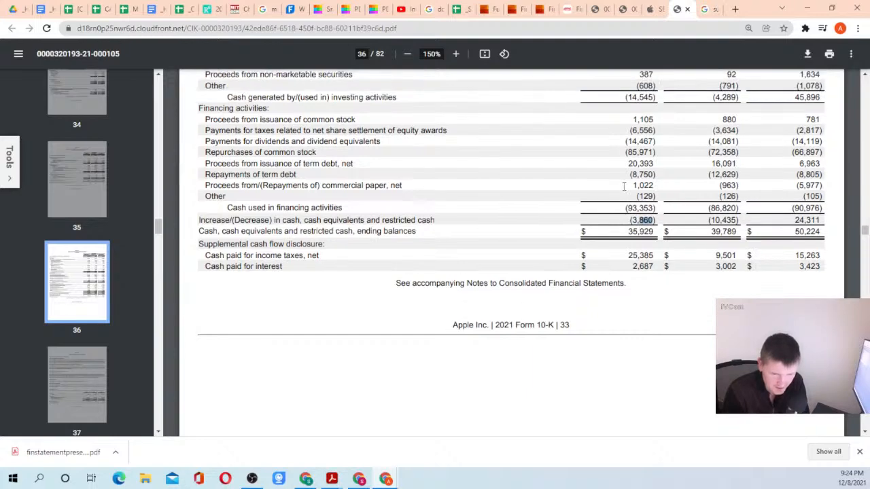
pyautogui.click(644, 336)
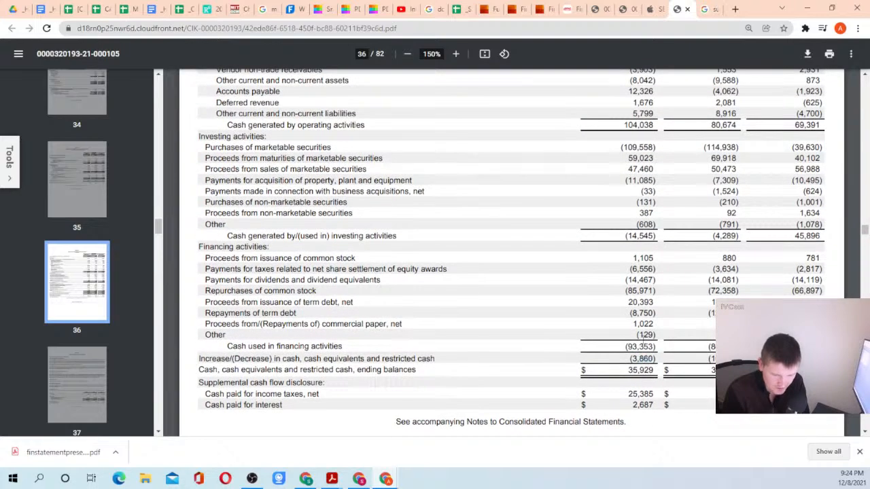
pyautogui.doubleClick(644, 346)
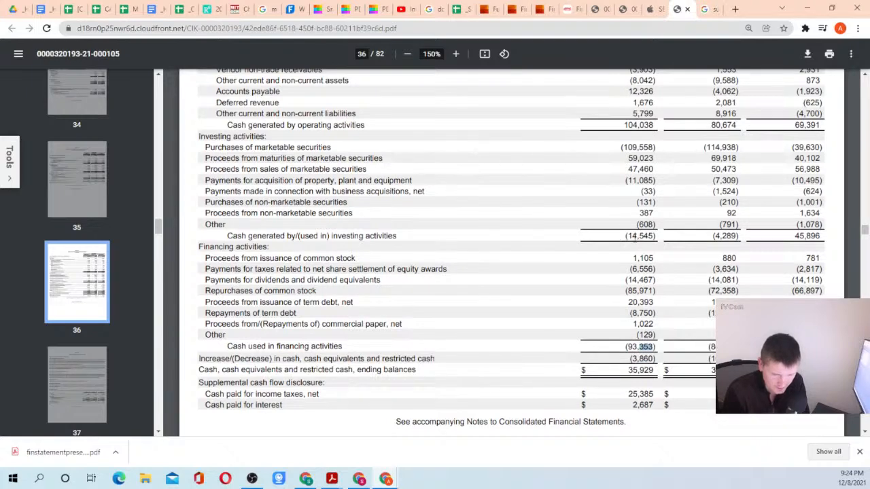
pyautogui.doubleClick(632, 236)
pyautogui.scroll(2, 634, 228)
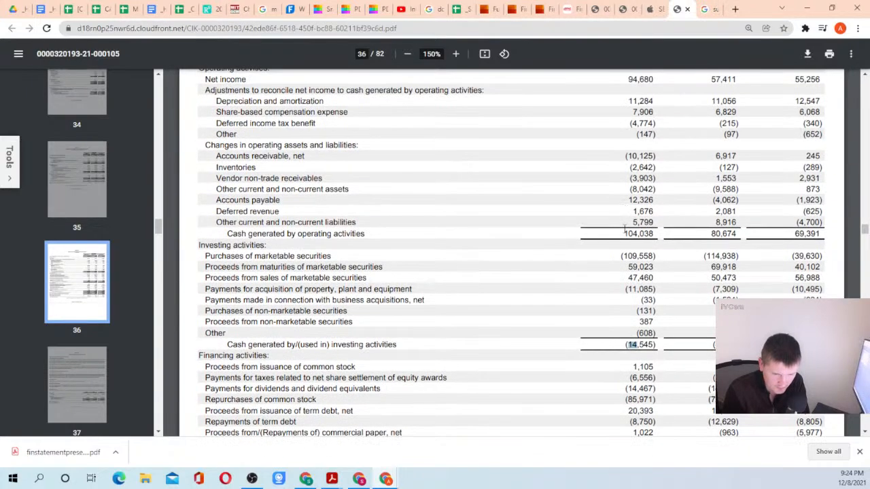
pyautogui.doubleClick(632, 233)
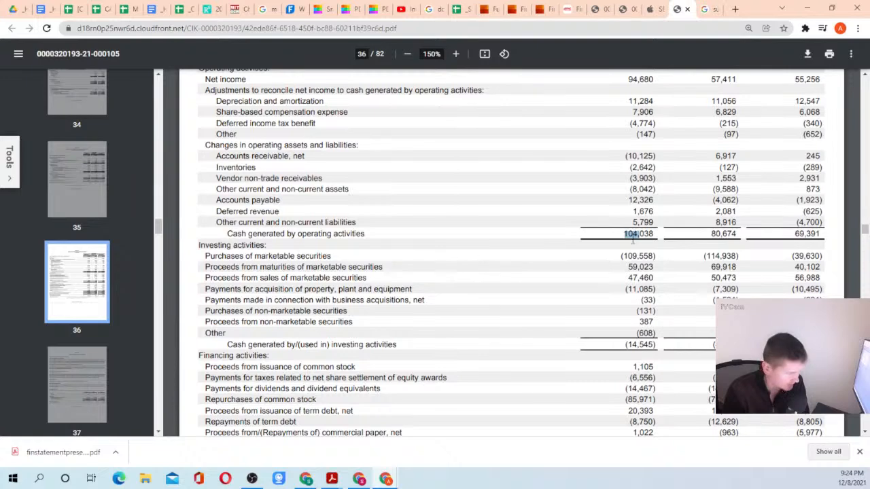
# Highlight the 2021 figures for the net change in cash and the ending cash balance.
pyautogui.scroll(-3, 632, 238)
pyautogui.moveTo(627, 304); pyautogui.dragTo(656, 306)
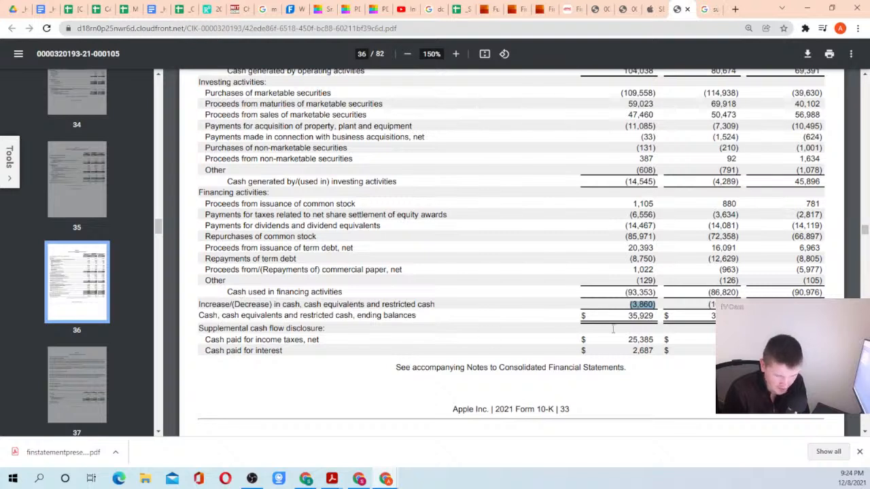
pyautogui.moveTo(629, 316); pyautogui.dragTo(653, 316)
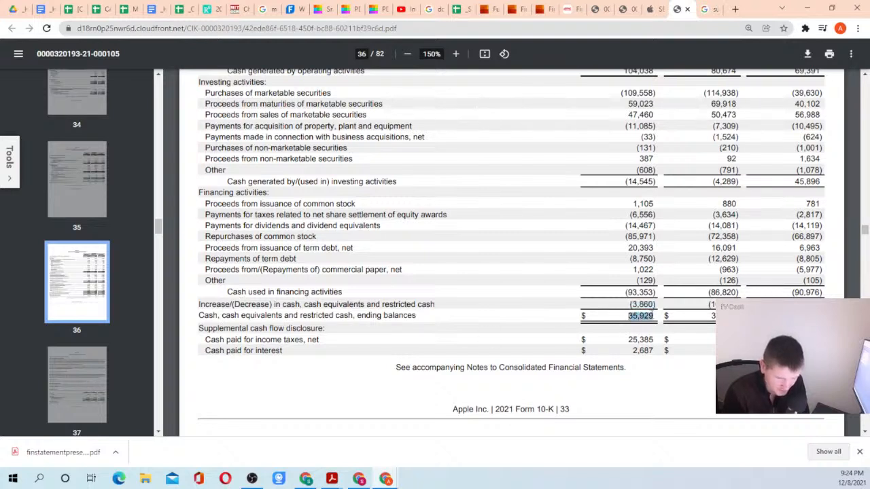
pyautogui.click(446, 330)
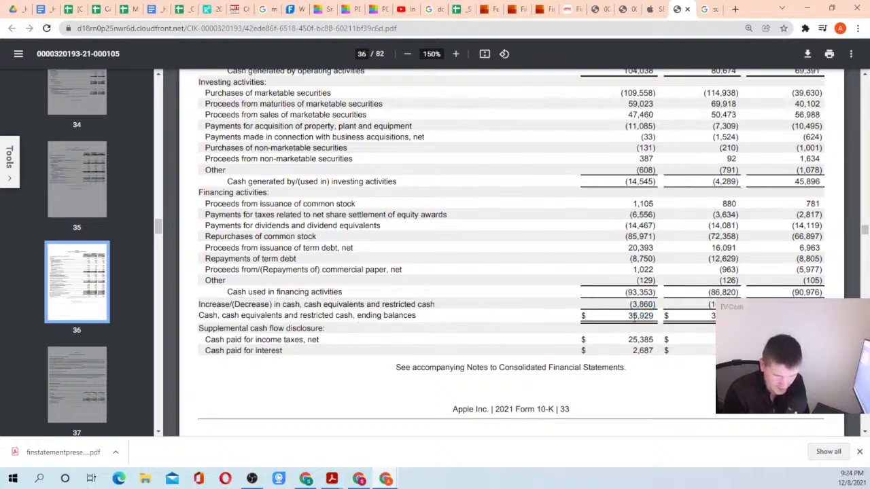
# Compare the 2021 beginning and ending cash balances by highlighting each figure in the statement.
pyautogui.scroll(4, 622, 271)
pyautogui.scroll(1, 622, 271)
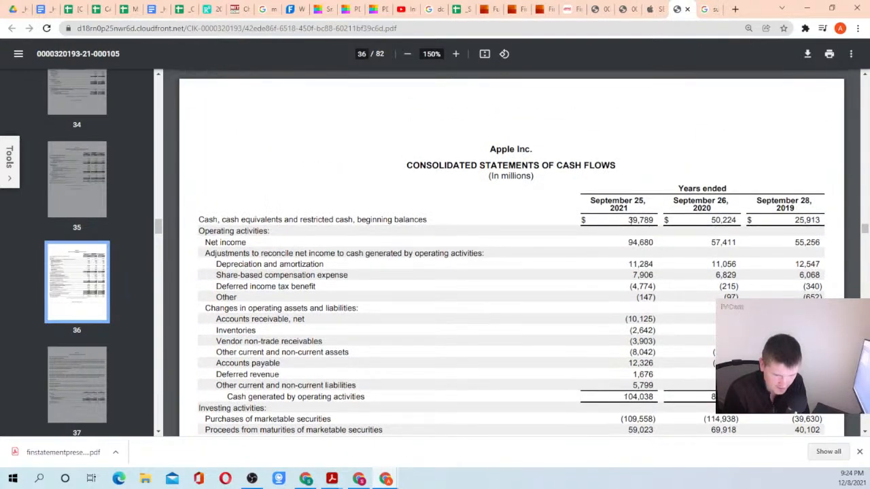
pyautogui.moveTo(628, 220); pyautogui.dragTo(644, 221)
pyautogui.scroll(-6, 628, 289)
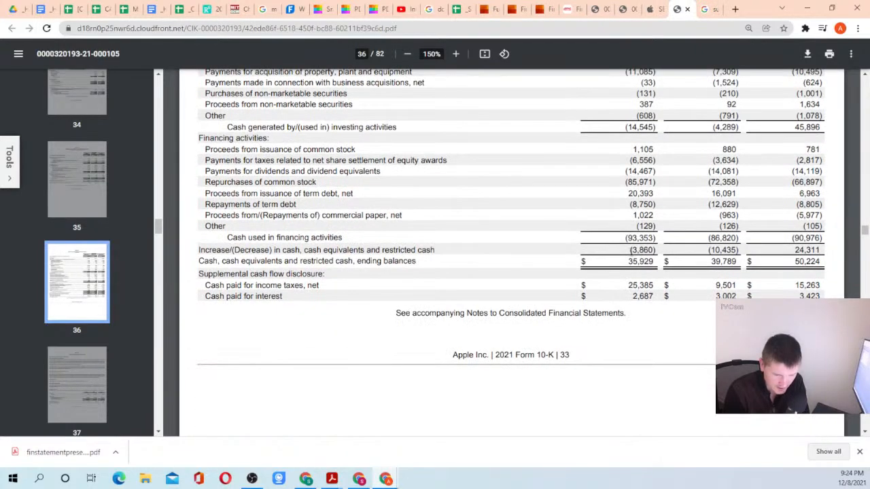
pyautogui.moveTo(628, 249); pyautogui.dragTo(640, 262)
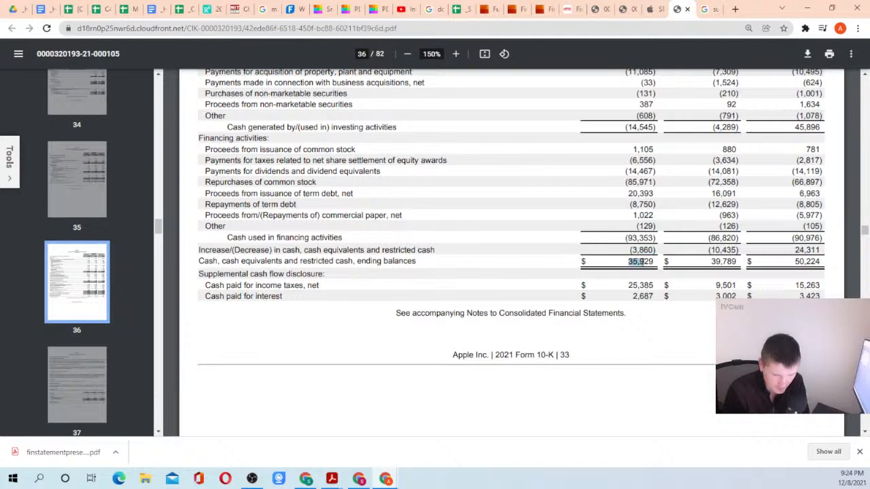
pyautogui.click(641, 262)
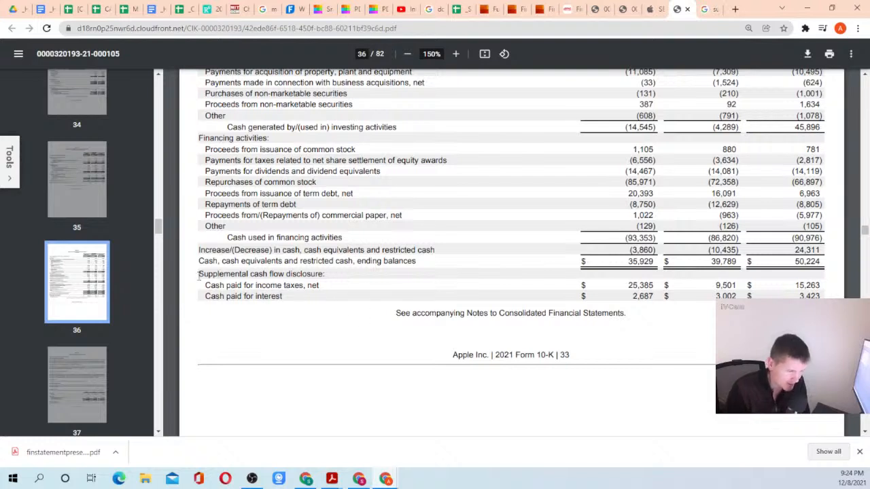
# Highlight the supplemental cash flow disclosure heading and the cash paid for income taxes line with its 2021 figure.
pyautogui.moveTo(199, 275); pyautogui.dragTo(332, 274)
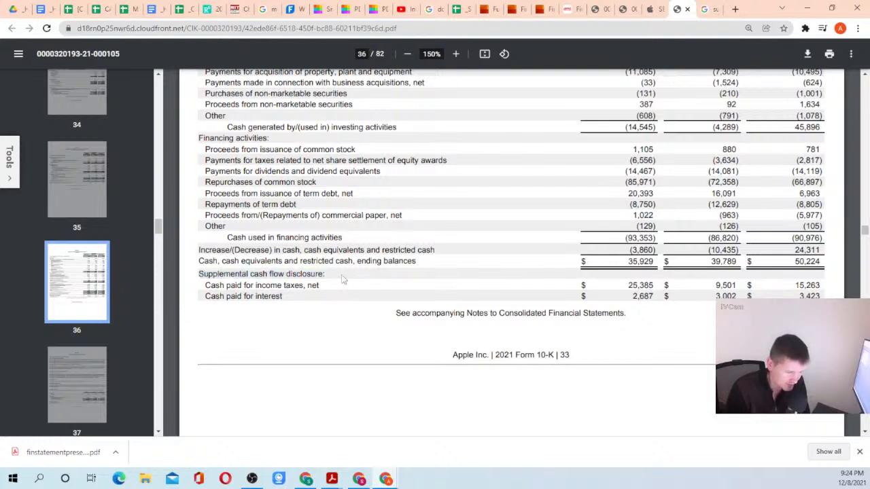
pyautogui.scroll(-2, 343, 278)
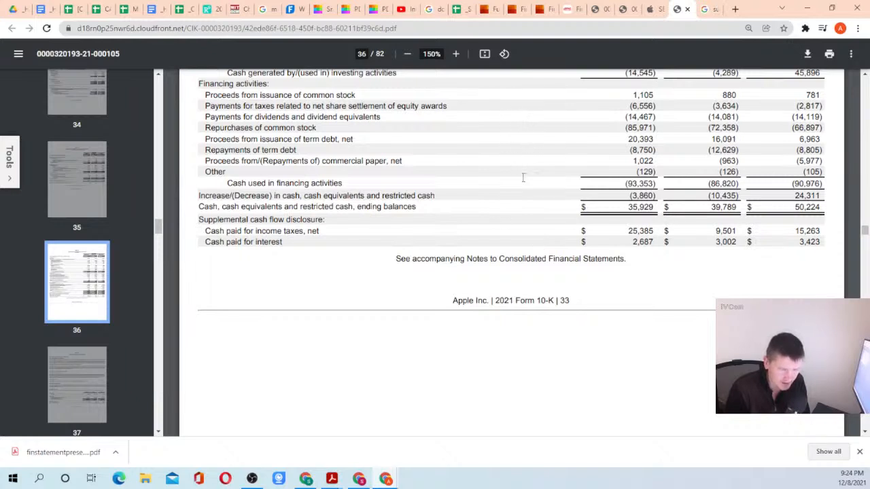
pyautogui.moveTo(205, 231); pyautogui.dragTo(321, 232)
pyautogui.click(324, 231)
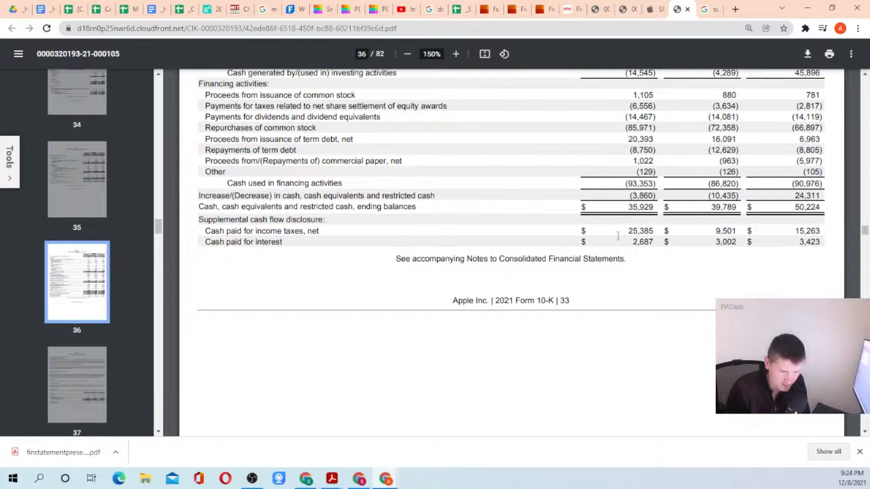
pyautogui.moveTo(617, 236); pyautogui.dragTo(655, 231)
pyautogui.click(659, 229)
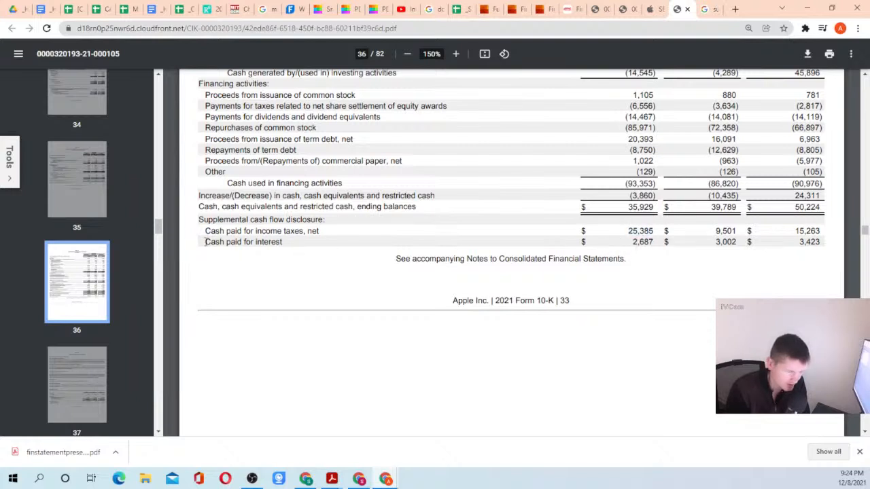
# Highlight the cash paid for interest line through its 2021 figure and look past the end of the statement.
pyautogui.moveTo(206, 243); pyautogui.dragTo(658, 241)
pyautogui.click(657, 244)
pyautogui.scroll(-5, 609, 295)
pyautogui.scroll(3, 597, 269)
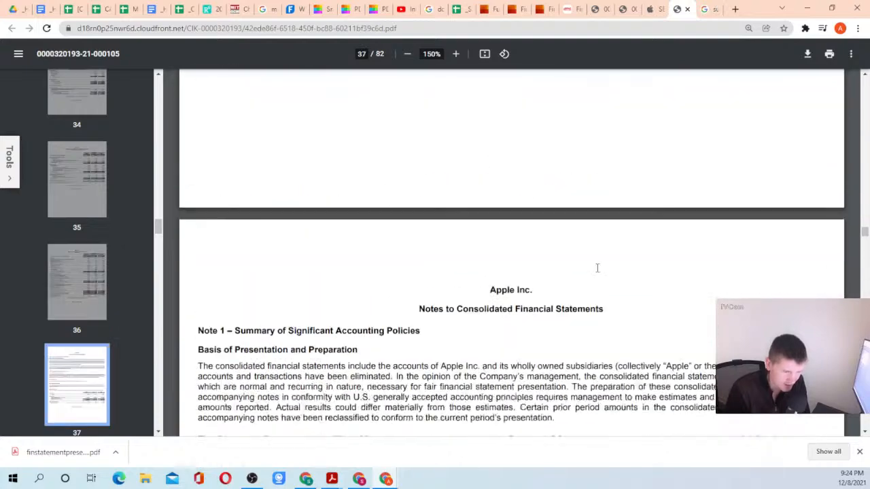
# Open AMC's quarterly report at its cash flow statement and highlight the schedule of non-cash activities lines under the supplemental disclosures.
pyautogui.scroll(2, 597, 268)
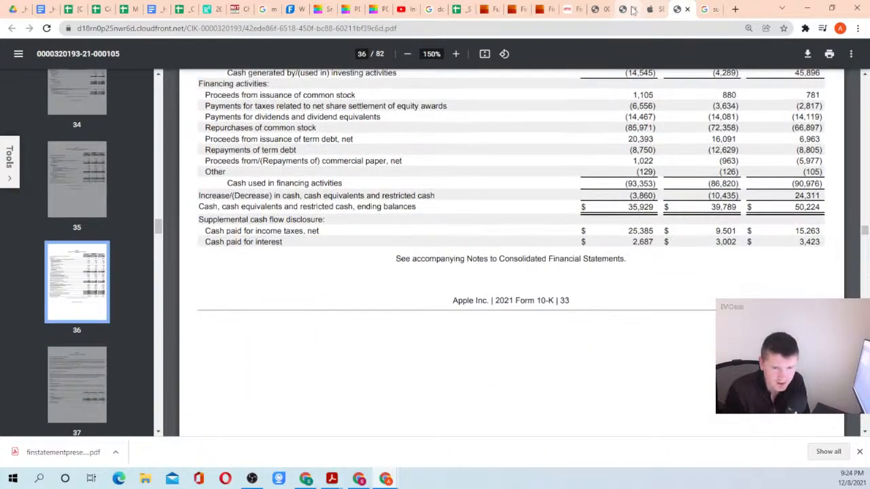
pyautogui.click(631, 10)
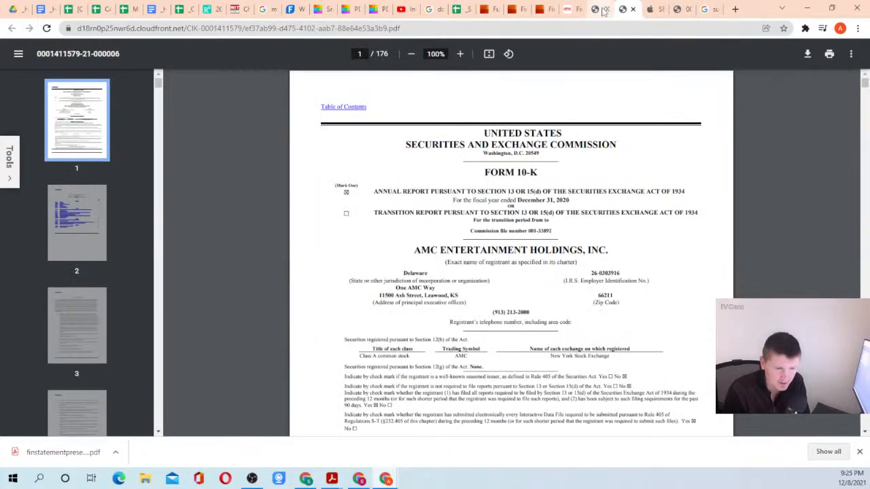
pyautogui.click(602, 9)
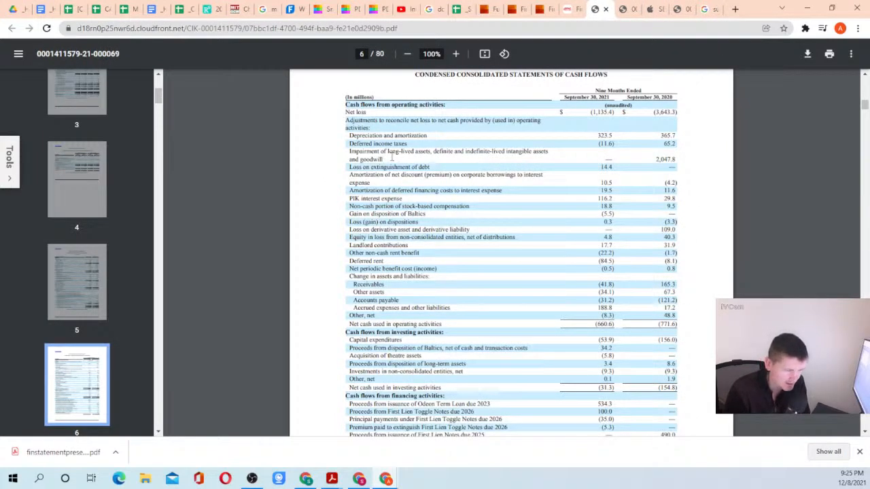
pyautogui.scroll(-2, 443, 192)
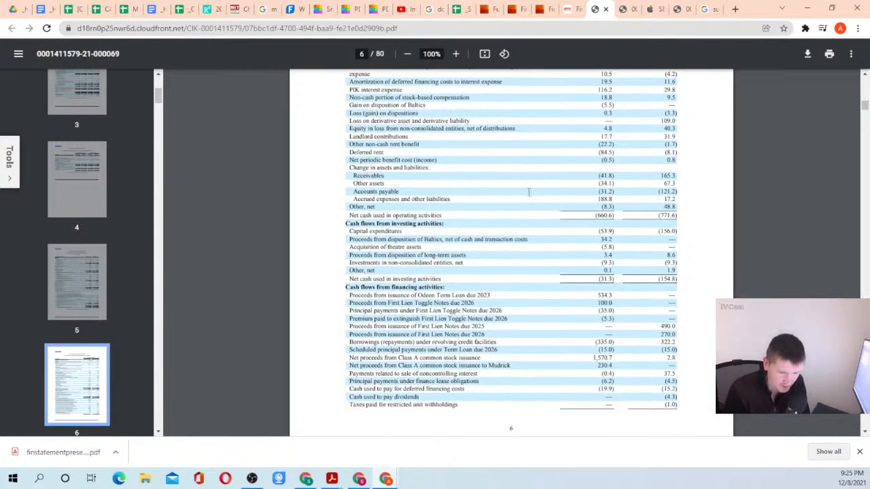
pyautogui.scroll(-3, 530, 210)
pyautogui.scroll(-3, 464, 251)
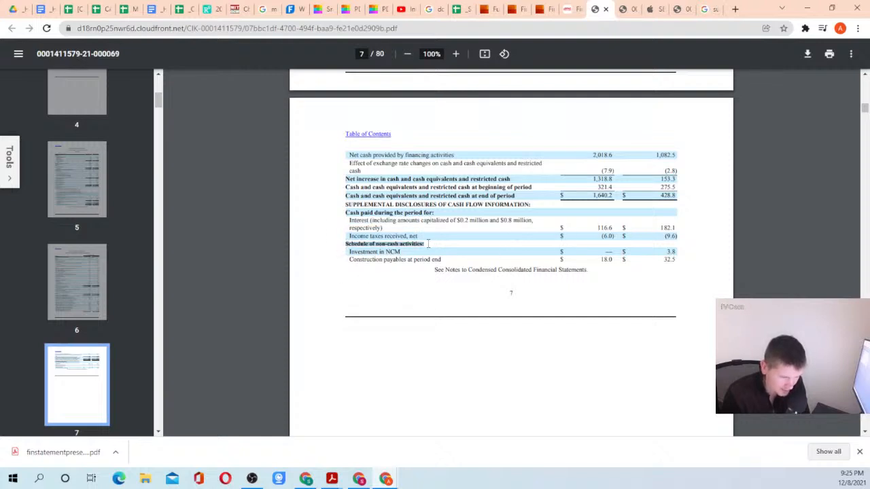
pyautogui.moveTo(349, 252); pyautogui.dragTo(678, 262)
pyautogui.click(679, 262)
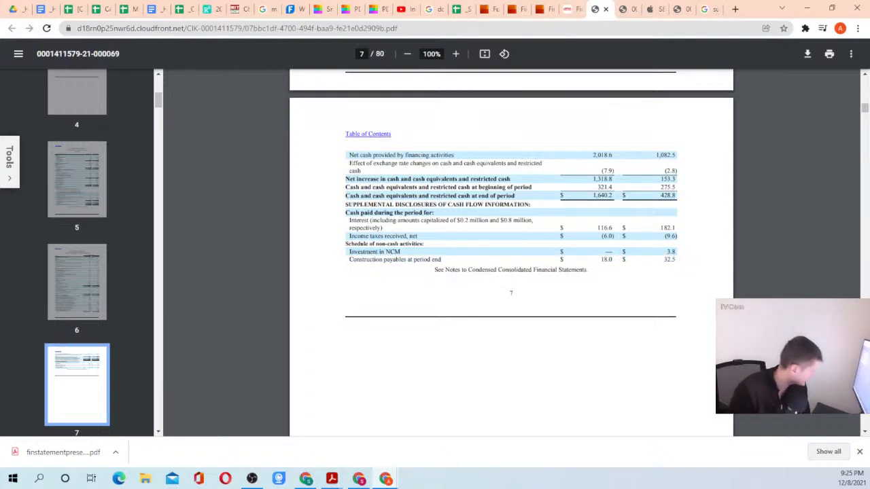
# Go to the PwC Viewpoint page with the Financial statement presentation guide PDF and select its web address.
pyautogui.hotkey('alt', 'Tab')
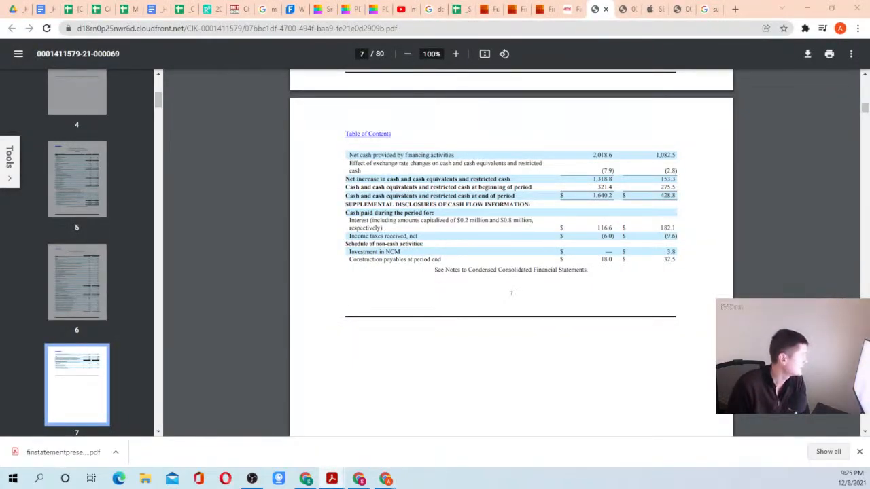
pyautogui.hotkey('ctrl', 'w')
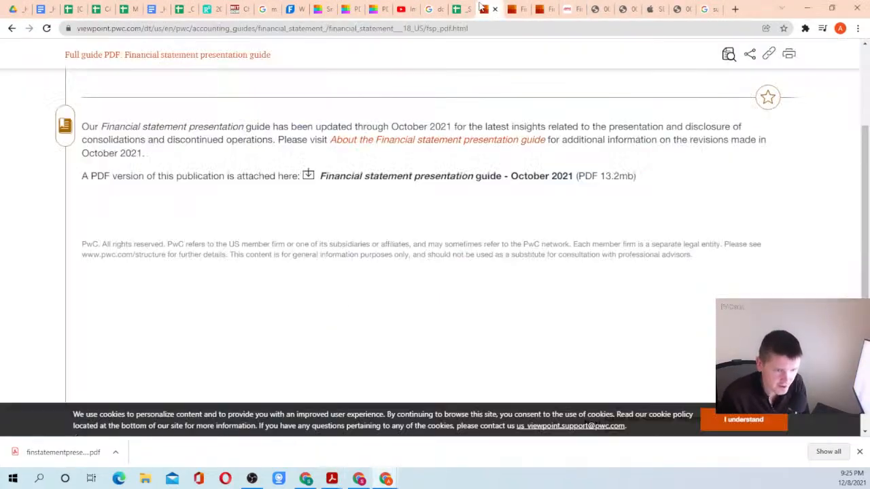
pyautogui.click(348, 30)
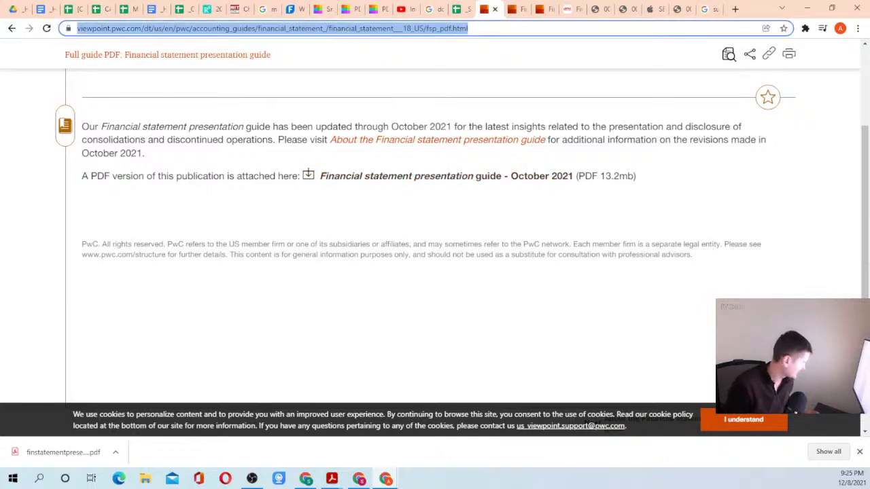
pyautogui.hotkey('alt', 'Tab')
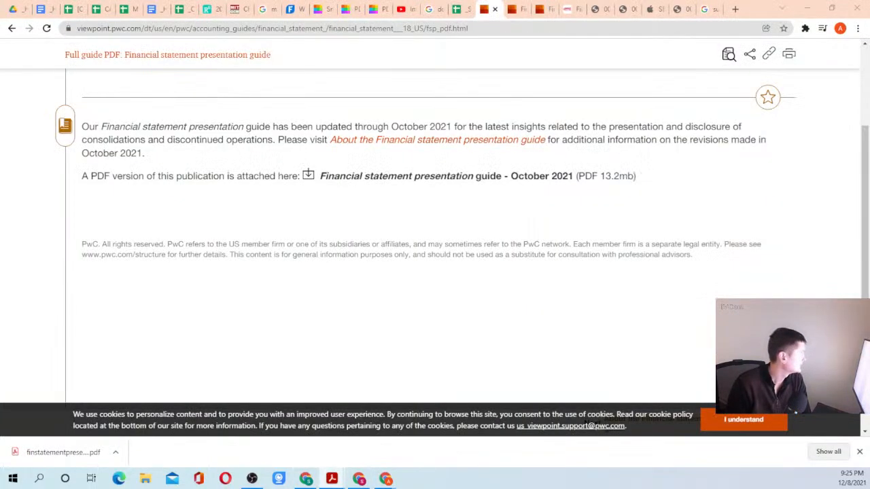
# Switch to Adobe Acrobat Reader and enlarge the financial statement presentation guide to 100%.
pyautogui.moveTo(0, 166); pyautogui.dragTo(532, 20)
pyautogui.click(768, 15)
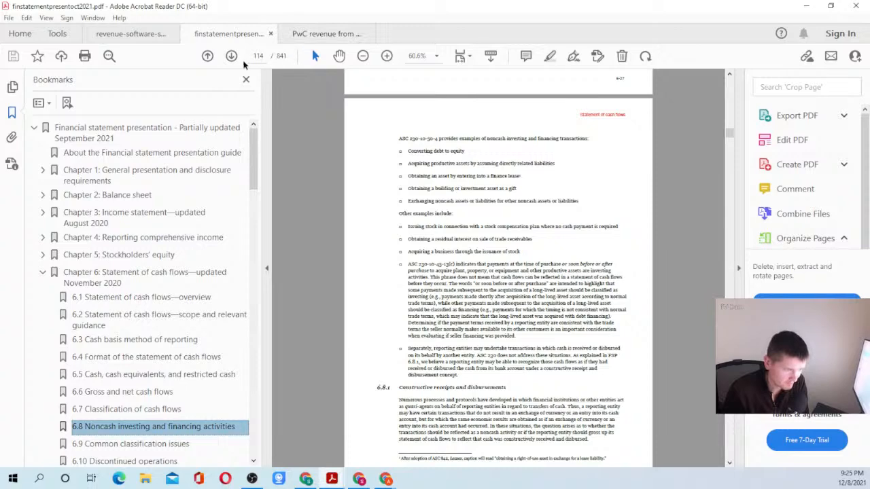
pyautogui.click(386, 56)
pyautogui.click(386, 56)
pyautogui.click(386, 56)
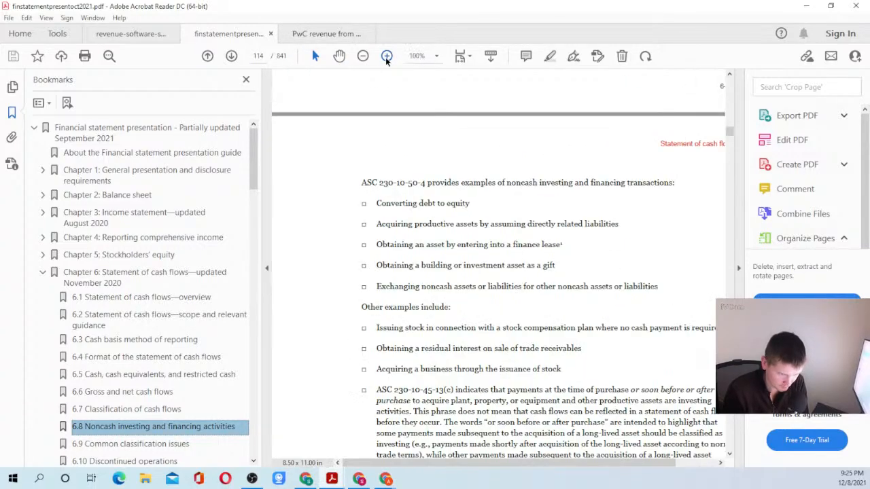
# Highlight the heading of section 6.8, Noncash investing and financing activities, in the guide.
pyautogui.scroll(3, 456, 201)
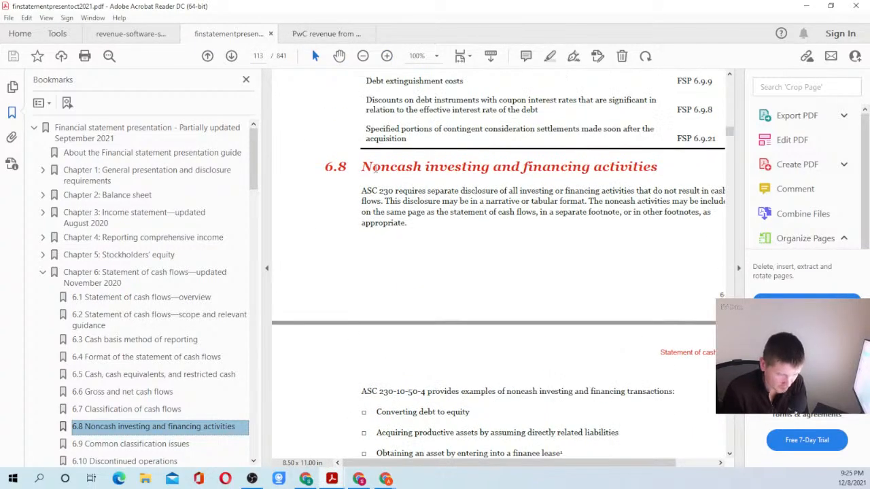
pyautogui.moveTo(364, 170); pyautogui.dragTo(640, 169)
pyautogui.click(640, 170)
pyautogui.scroll(-3, 375, 277)
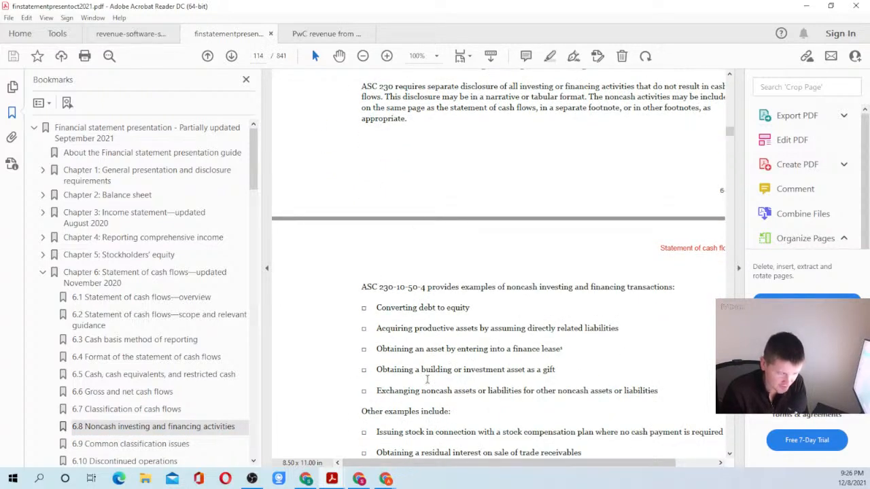
# Highlight the noncash examples on acquiring productive assets, obtaining an asset by finance lease and converting debt to equity, and revisit the section 6.8 introduction.
pyautogui.scroll(-1, 426, 357)
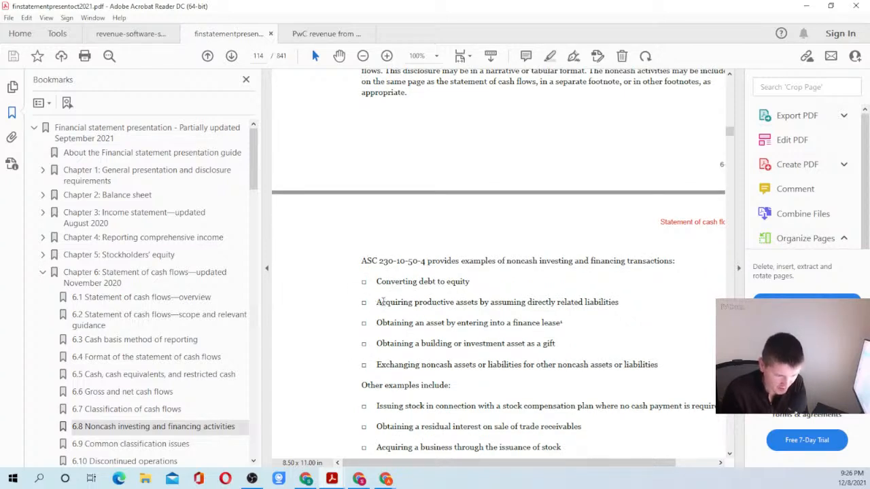
pyautogui.moveTo(380, 305); pyautogui.dragTo(618, 305)
pyautogui.click(620, 303)
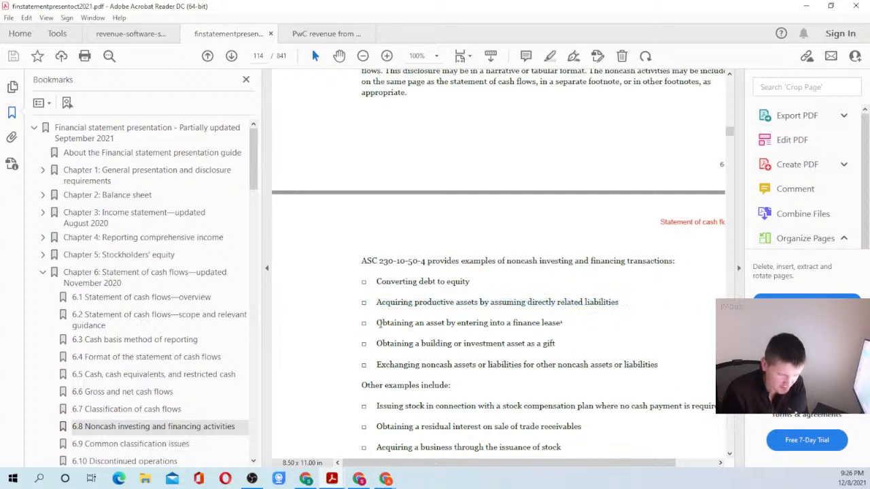
pyautogui.moveTo(374, 323); pyautogui.dragTo(567, 325)
pyautogui.click(569, 326)
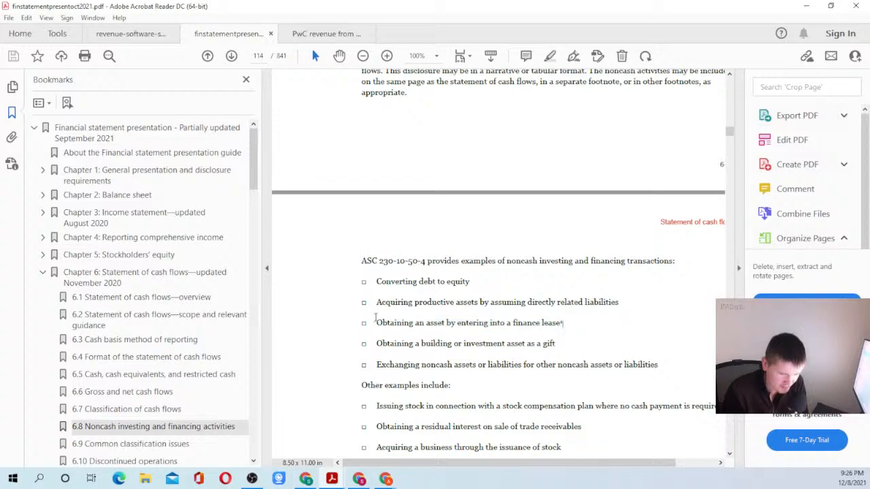
pyautogui.moveTo(377, 281); pyautogui.dragTo(476, 282)
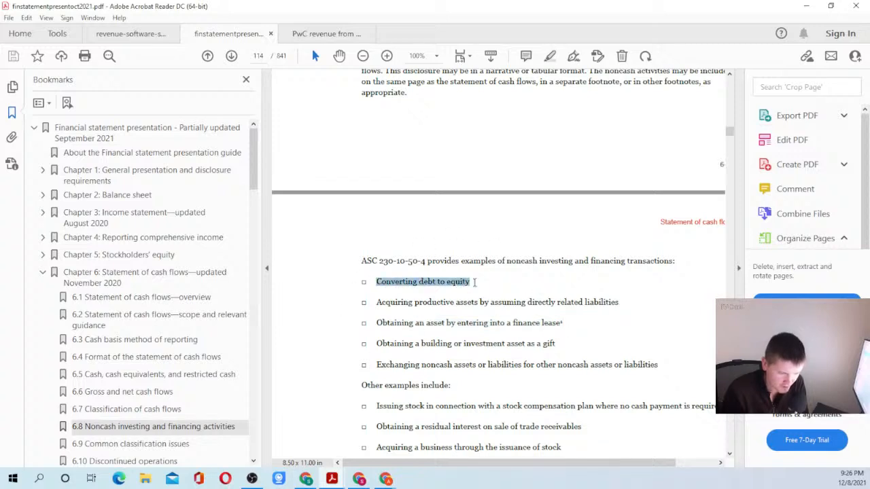
pyautogui.click(476, 283)
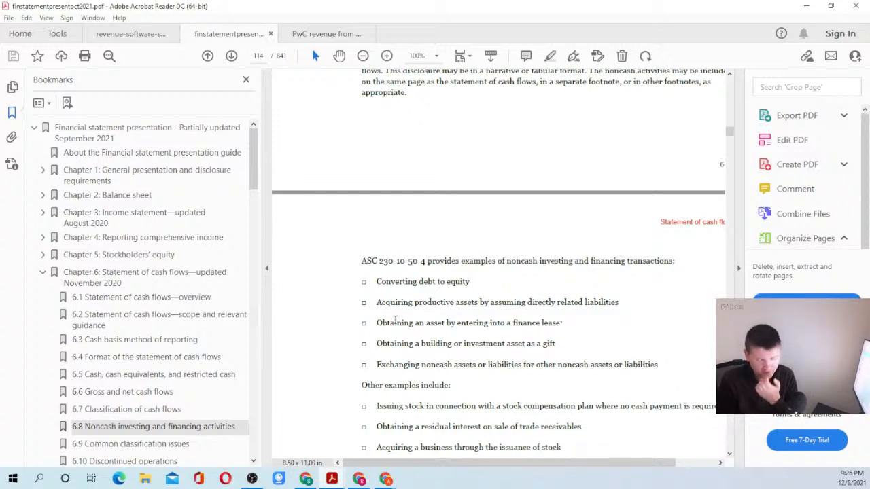
pyautogui.scroll(3, 455, 217)
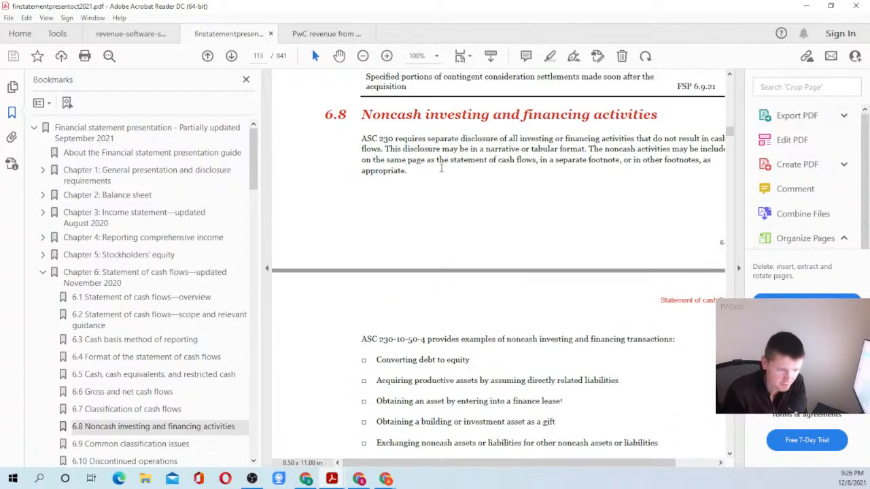
# Return to Apple's 10-K in the browser, highlight the investing and financing line items, and review the statement through its supplemental disclosures.
pyautogui.click(806, 6)
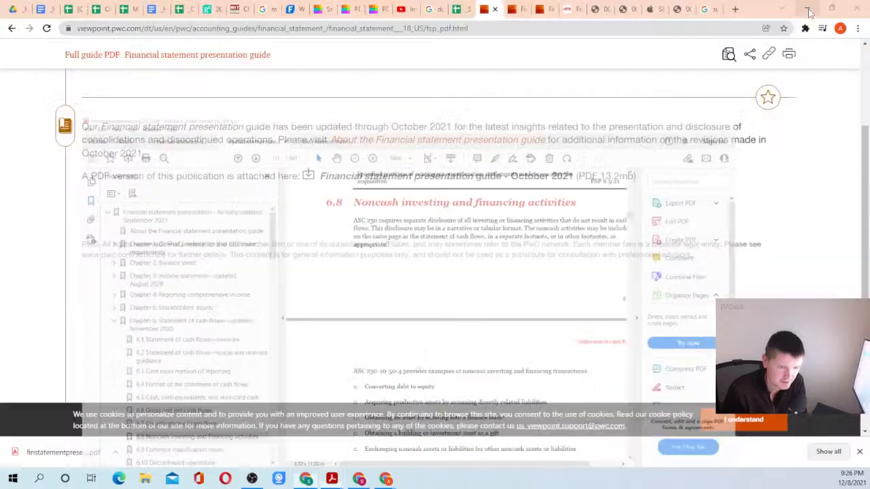
pyautogui.click(684, 9)
pyautogui.scroll(4, 564, 284)
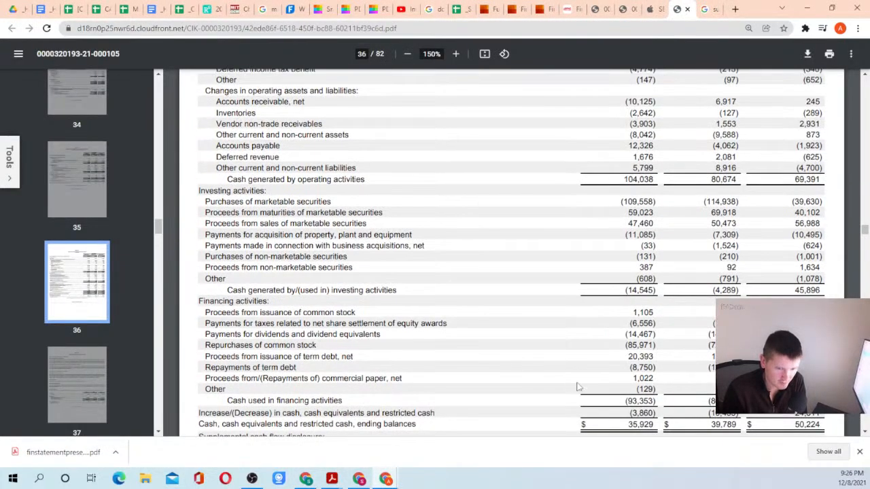
pyautogui.moveTo(202, 200); pyautogui.dragTo(368, 268)
pyautogui.moveTo(201, 313); pyautogui.dragTo(663, 384)
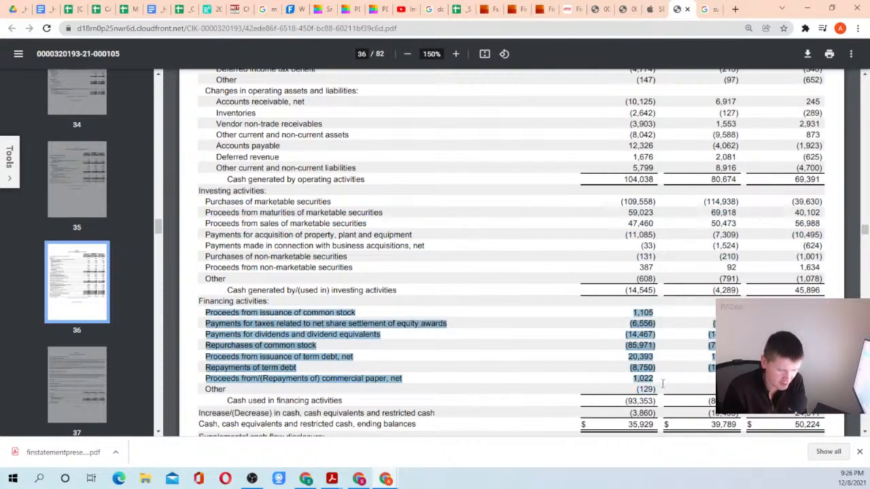
pyautogui.click(638, 315)
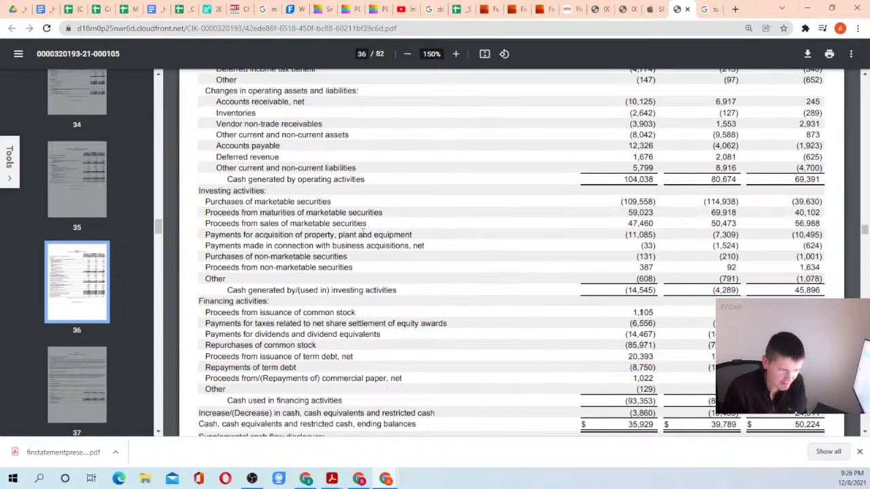
pyautogui.scroll(-1, 372, 299)
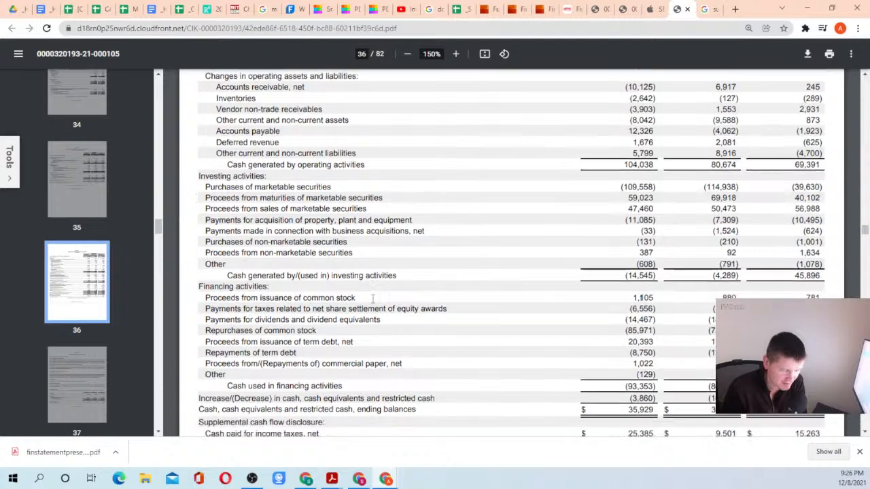
pyautogui.scroll(-3, 373, 298)
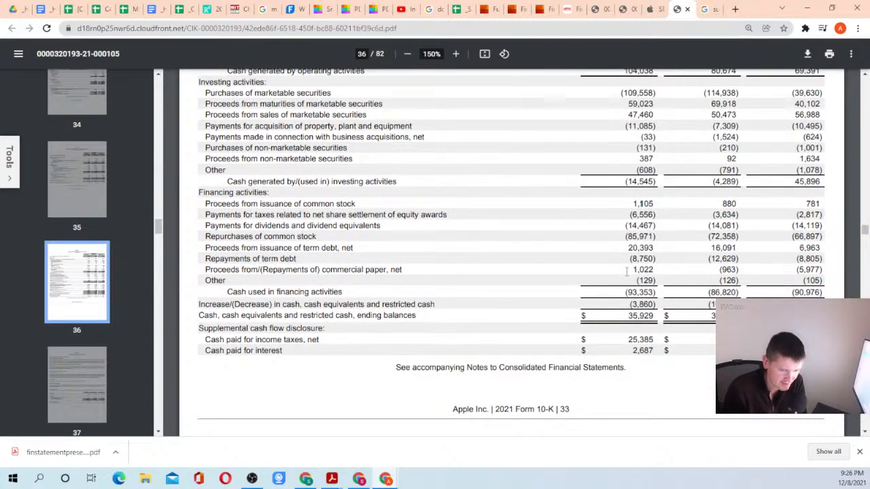
pyautogui.scroll(-7, 430, 252)
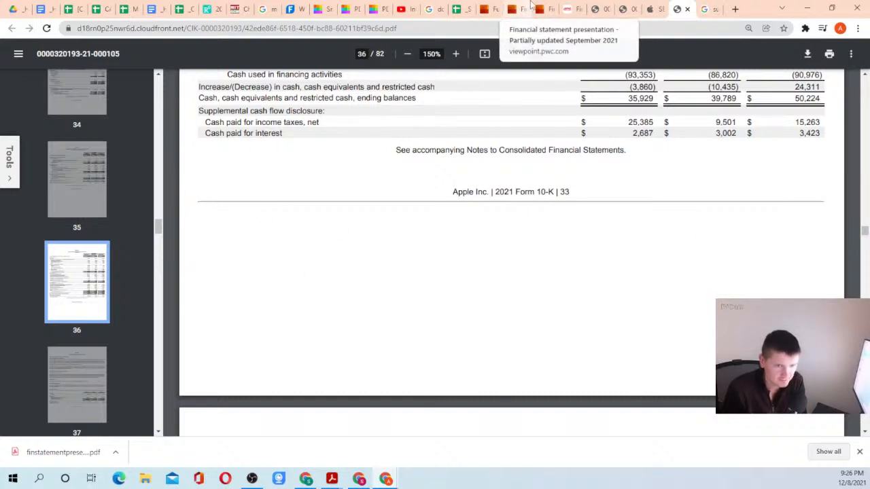
# Open the Homework 5 instructions document at its beginning and select its web address.
pyautogui.click(530, 4)
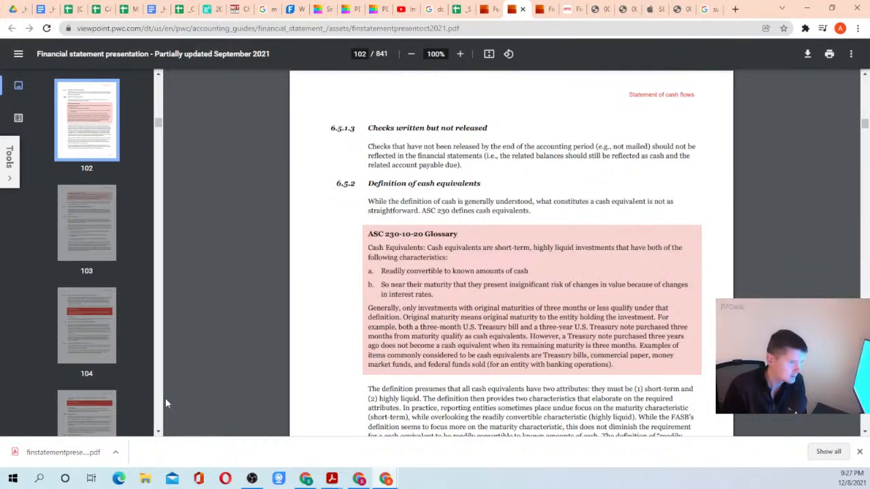
pyautogui.click(42, 9)
pyautogui.scroll(15, 364, 242)
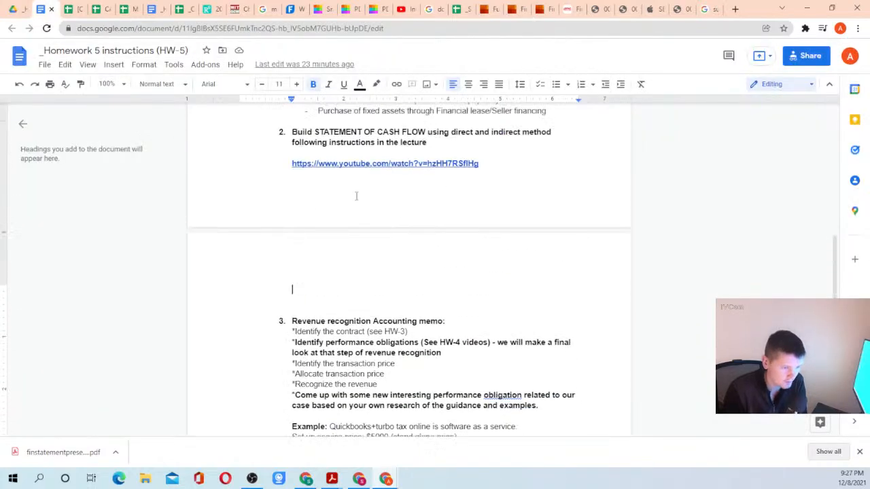
pyautogui.click(238, 29)
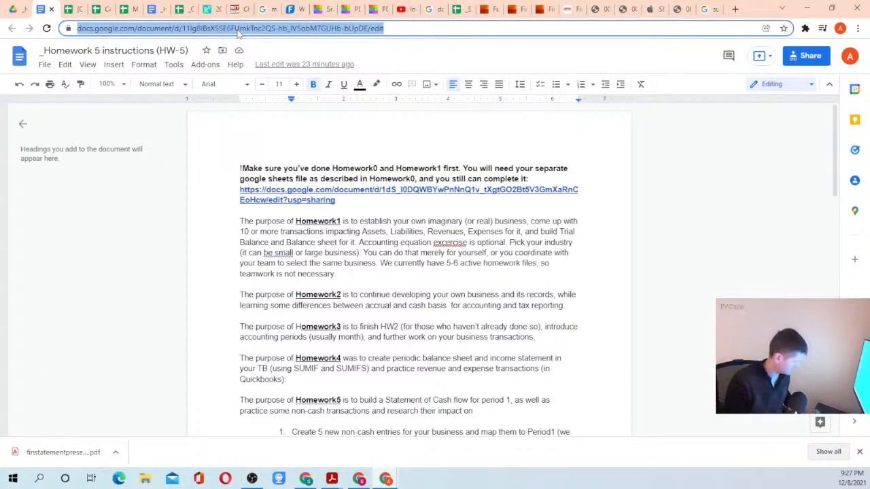
pyautogui.hotkey('alt', 'Tab')
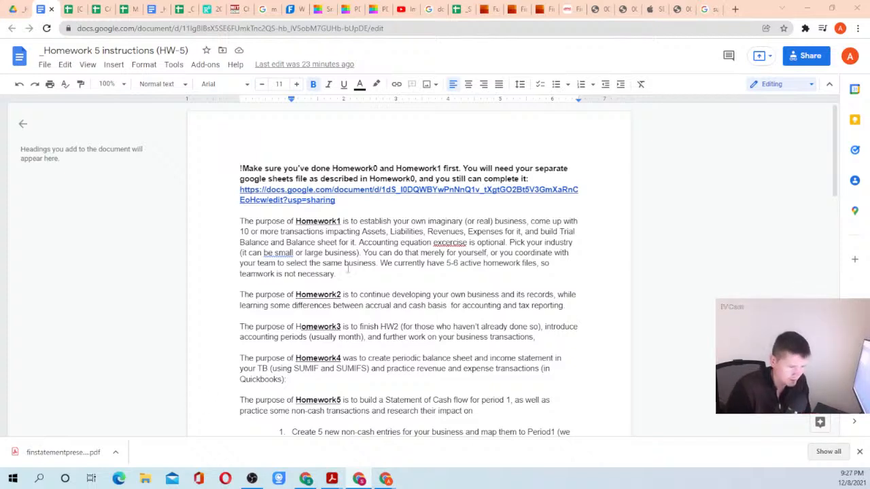
# Highlight the homework task to create 5 new non-cash entries mapped to Period1 and its accounts receivable provision example.
pyautogui.scroll(-3, 409, 232)
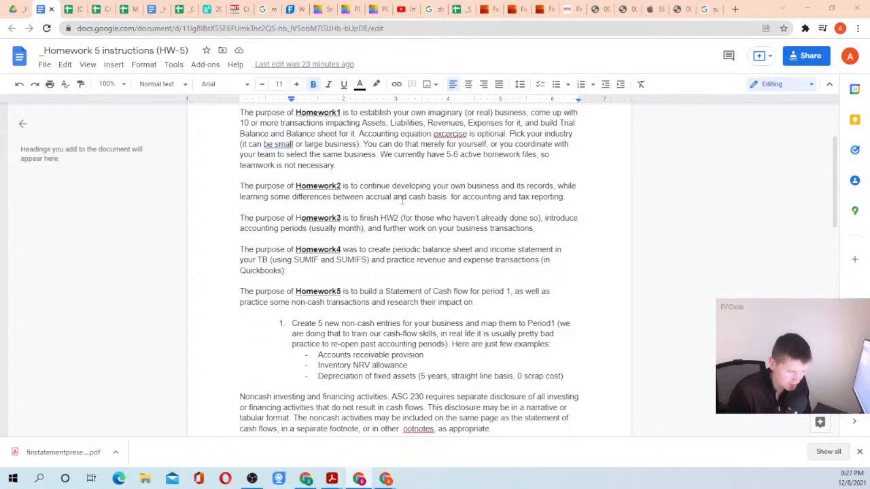
pyautogui.scroll(-5, 402, 201)
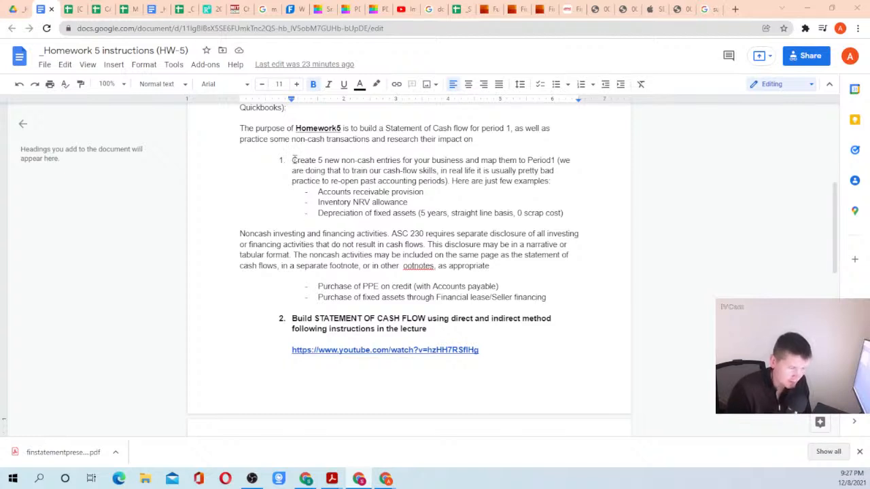
pyautogui.moveTo(294, 159); pyautogui.dragTo(553, 181)
pyautogui.click(551, 181)
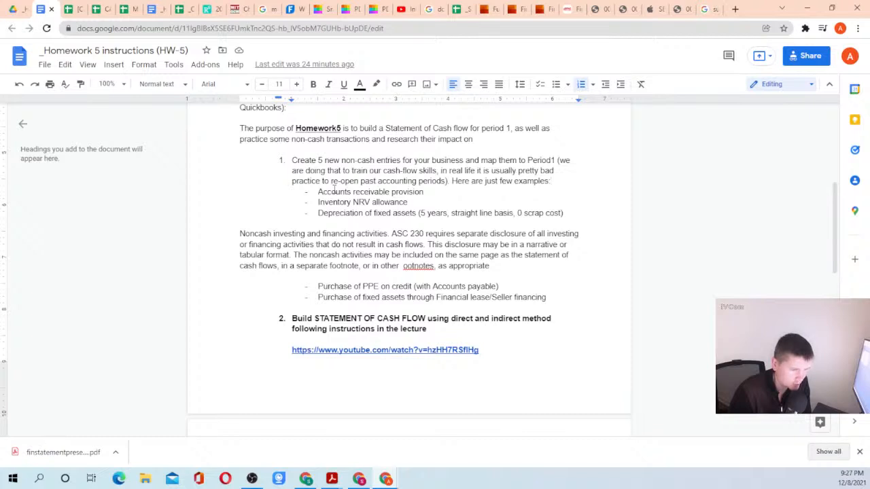
pyautogui.moveTo(319, 191); pyautogui.dragTo(424, 192)
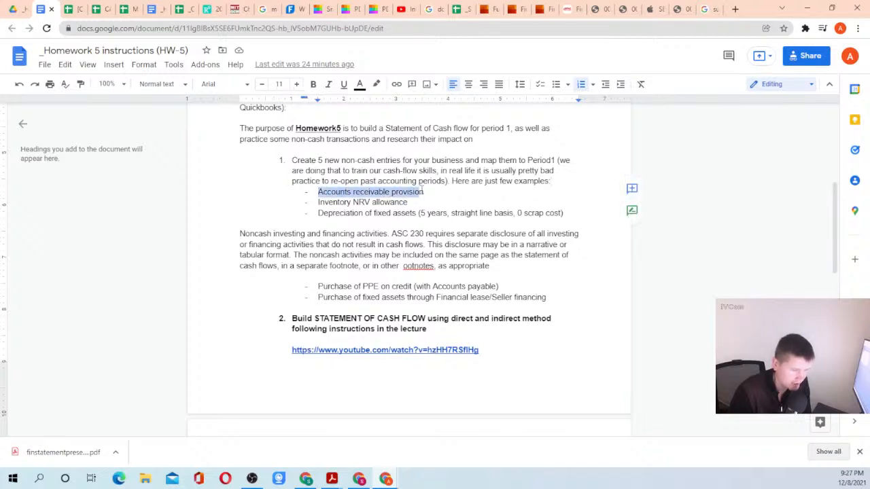
# Highlight the Inventory NRV allowance example, then all three non-cash examples from Accounts receivable provision through Depreciation of fixed assets.
pyautogui.click(424, 193)
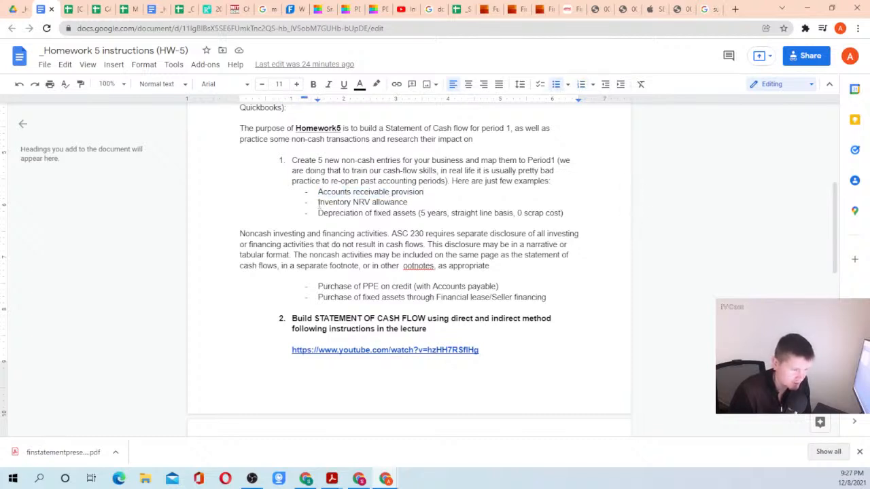
pyautogui.moveTo(318, 202); pyautogui.dragTo(410, 202)
pyautogui.click(409, 202)
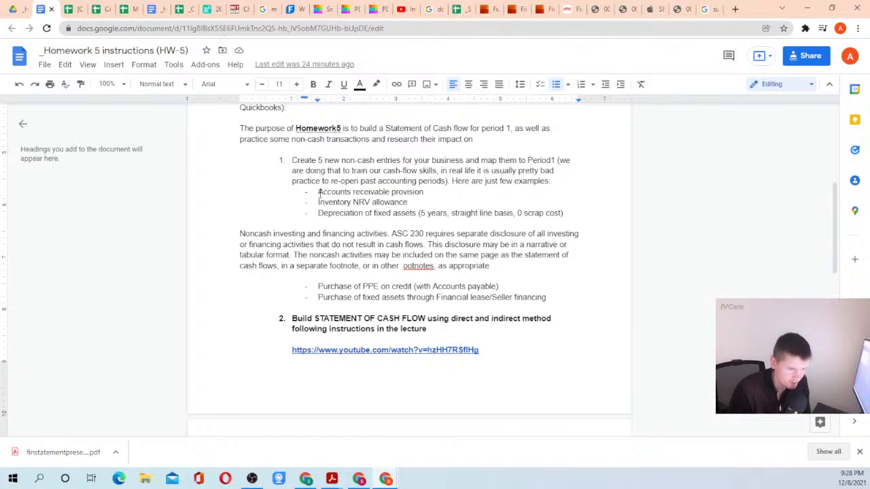
pyautogui.moveTo(318, 192); pyautogui.dragTo(575, 213)
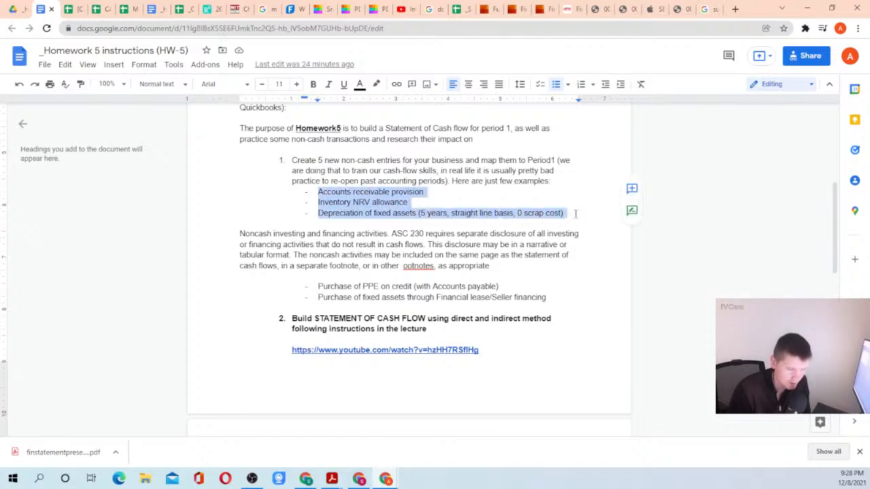
pyautogui.click(574, 213)
# Highlight the noncash investing and financing examples on purchasing PPE on credit and fixed assets through Financial lease/Seller financing.
pyautogui.moveTo(318, 286); pyautogui.dragTo(292, 278)
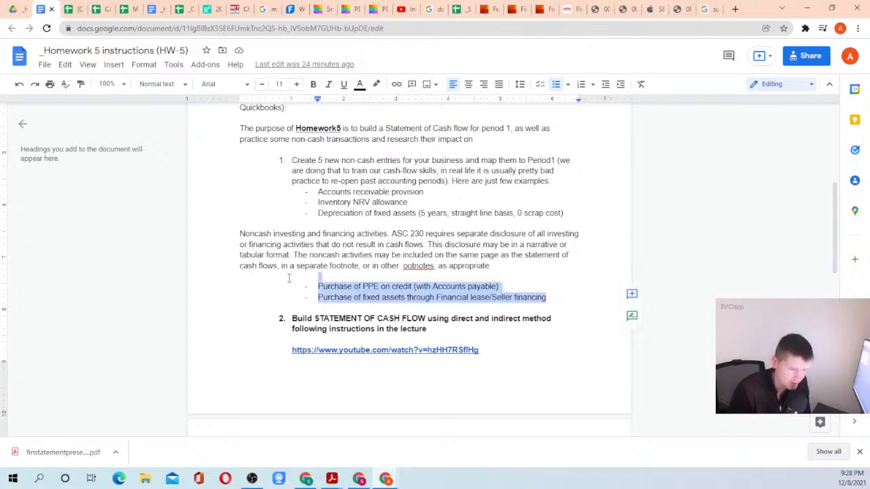
pyautogui.click(292, 278)
pyautogui.moveTo(551, 301)
pyautogui.mouseDown()
pyautogui.moveTo(388, 286)
pyautogui.moveTo(320, 233)
pyautogui.moveTo(309, 193)
pyautogui.moveTo(562, 306)
pyautogui.mouseUp()
pyautogui.click(310, 192)
pyautogui.click(562, 306)
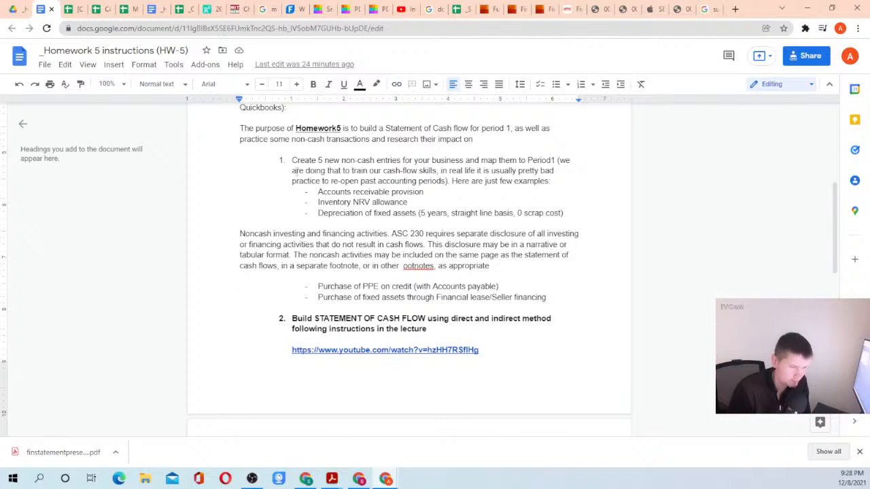
# Go back to the lecture video on YouTube and close its tab, then highlight the lecture link in the Homework 5 instructions.
pyautogui.click(67, 12)
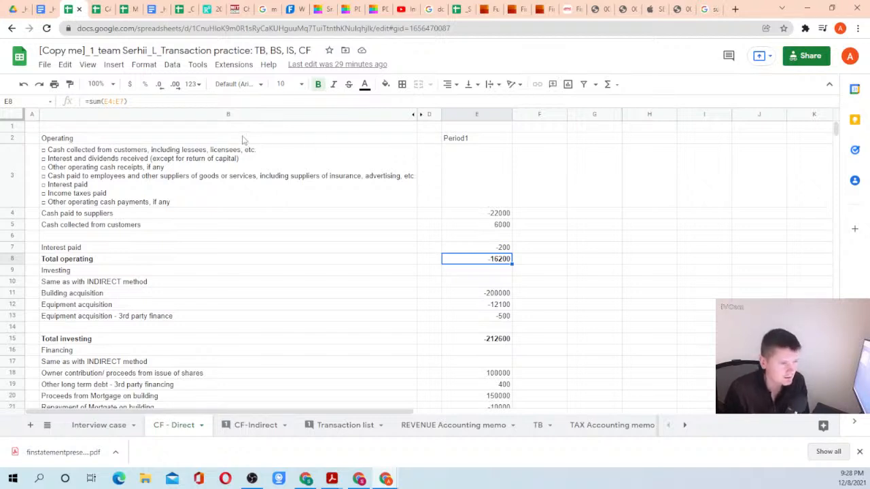
pyautogui.click(403, 8)
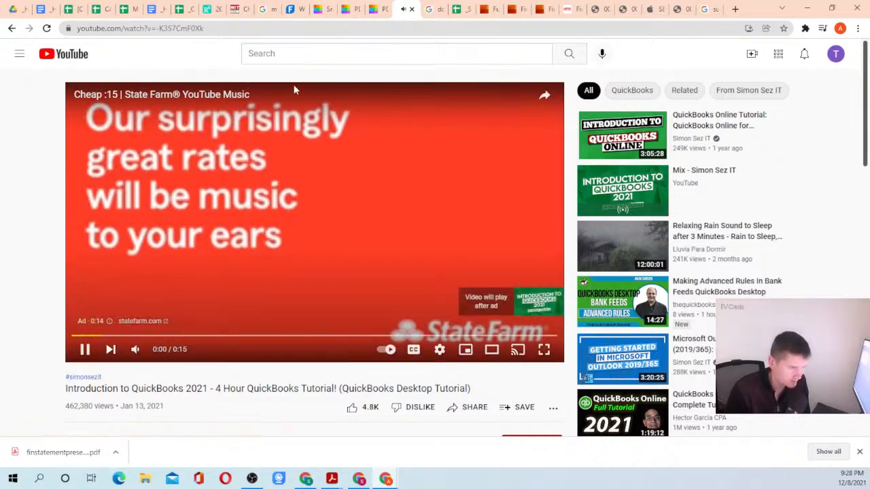
pyautogui.click(12, 29)
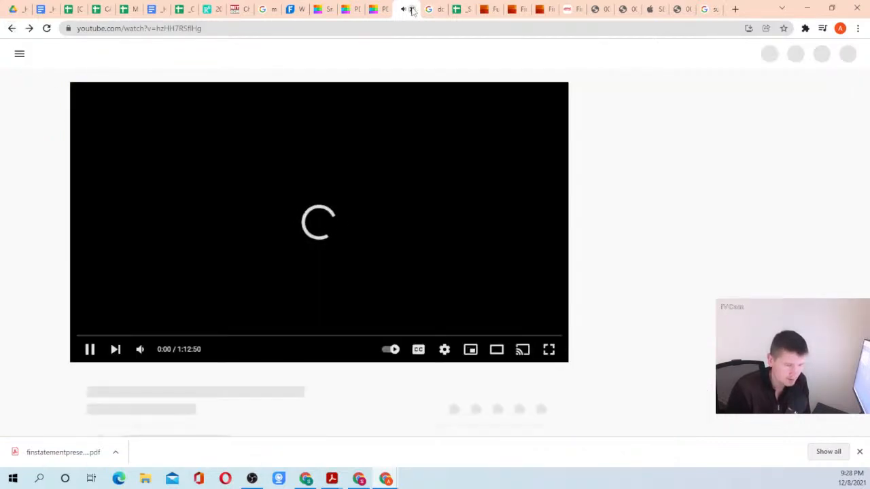
pyautogui.click(411, 8)
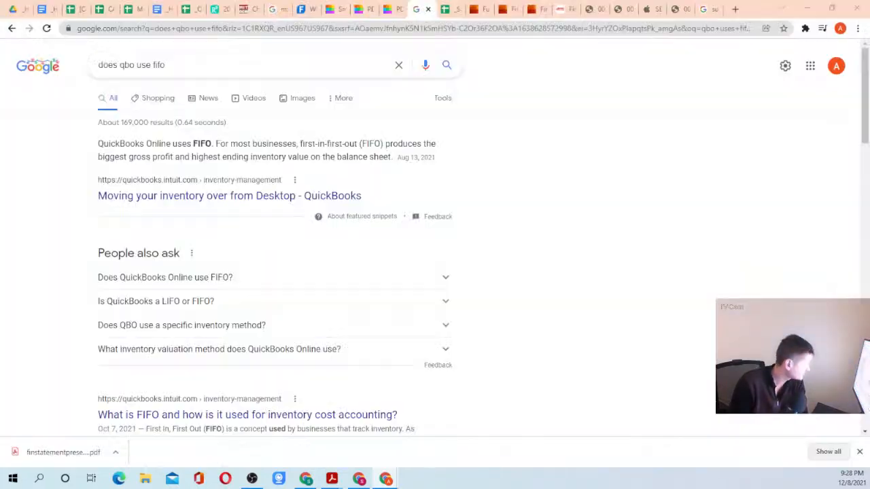
pyautogui.click(41, 8)
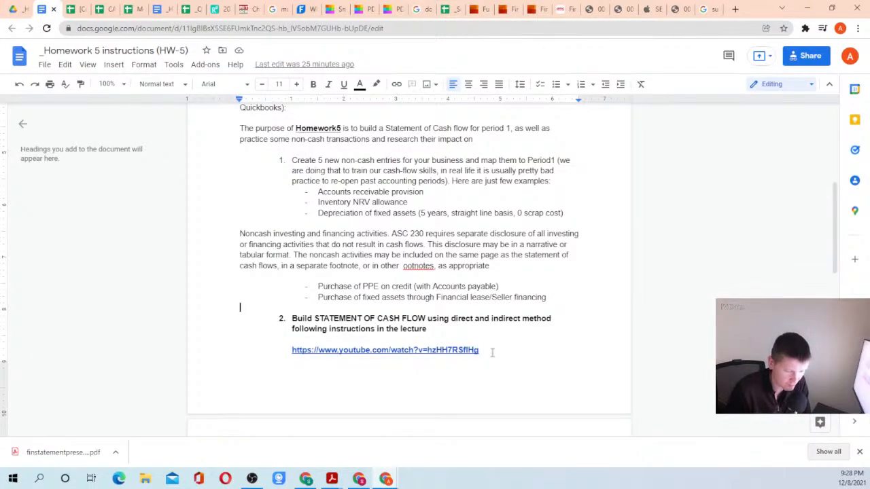
pyautogui.moveTo(492, 352); pyautogui.dragTo(256, 354)
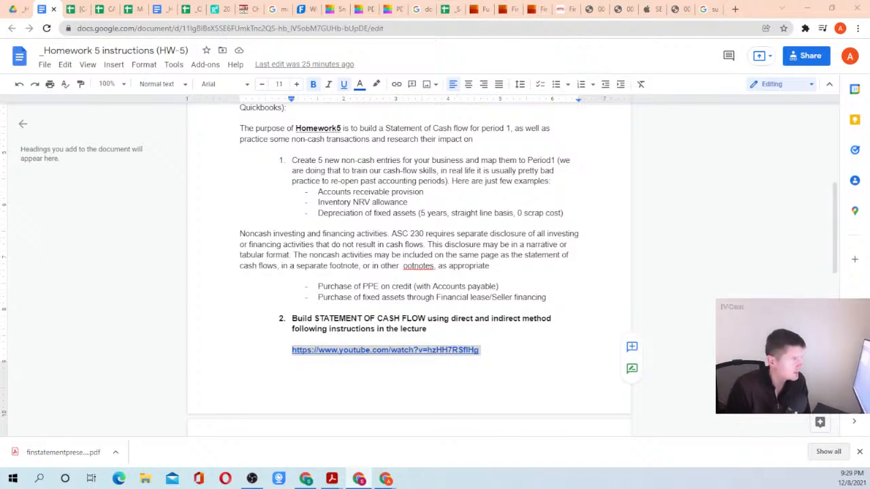
# Switch to the Transaction practice spreadsheet and review the indirect cash flow statement on the CF-Indirect sheet.
pyautogui.click(76, 9)
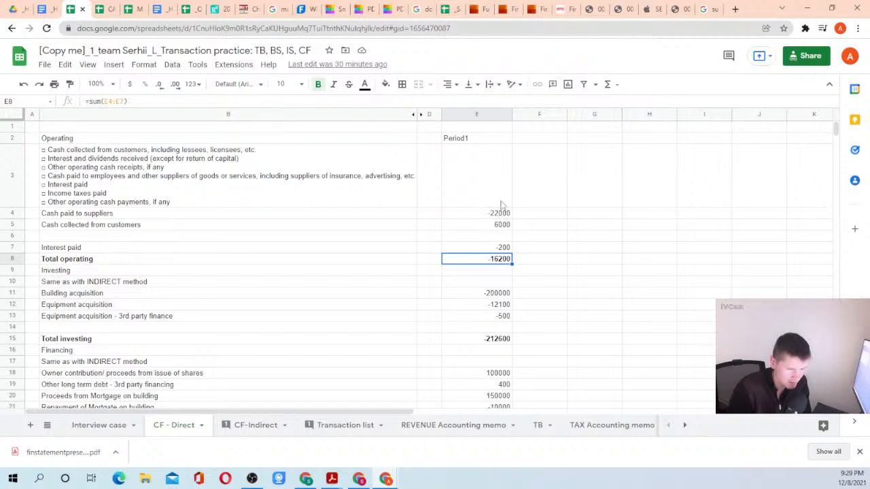
pyautogui.click(467, 134)
pyautogui.click(266, 428)
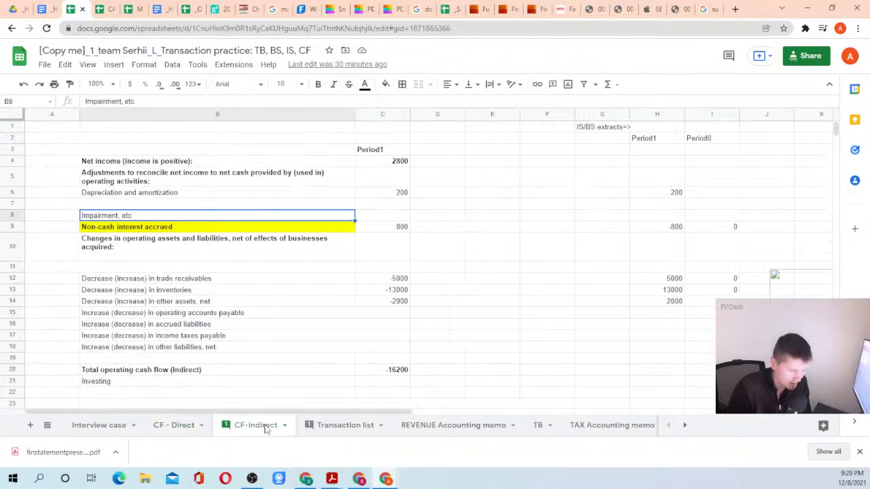
pyautogui.scroll(-2, 444, 217)
pyautogui.scroll(2, 444, 224)
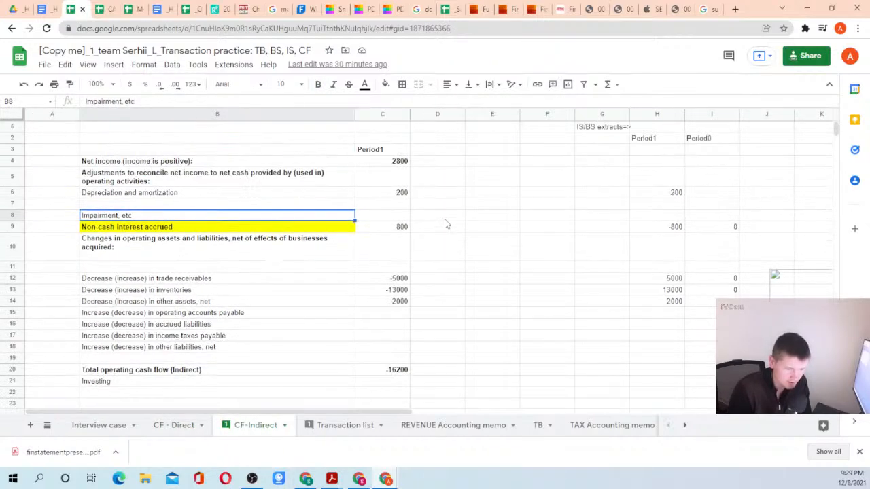
# Inspect the Period1 formulas for cash paid to suppliers, cash collected from customers and total operating on the CF - Direct sheet.
pyautogui.click(171, 428)
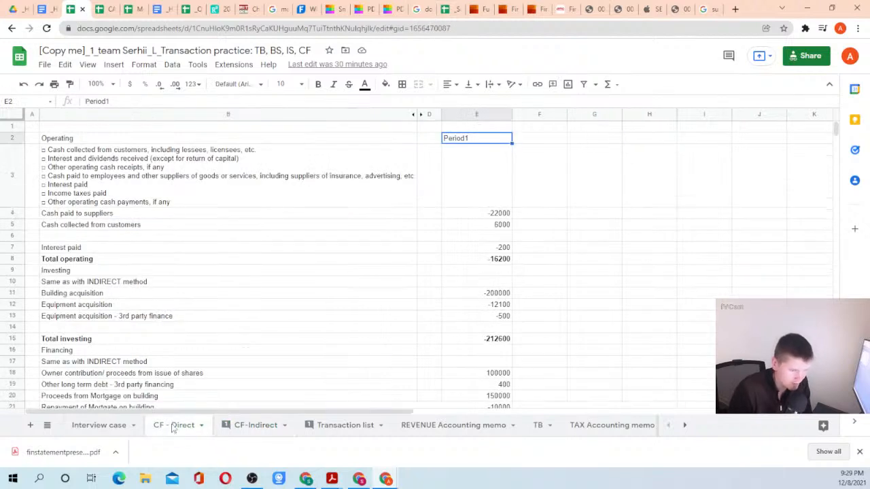
pyautogui.click(487, 213)
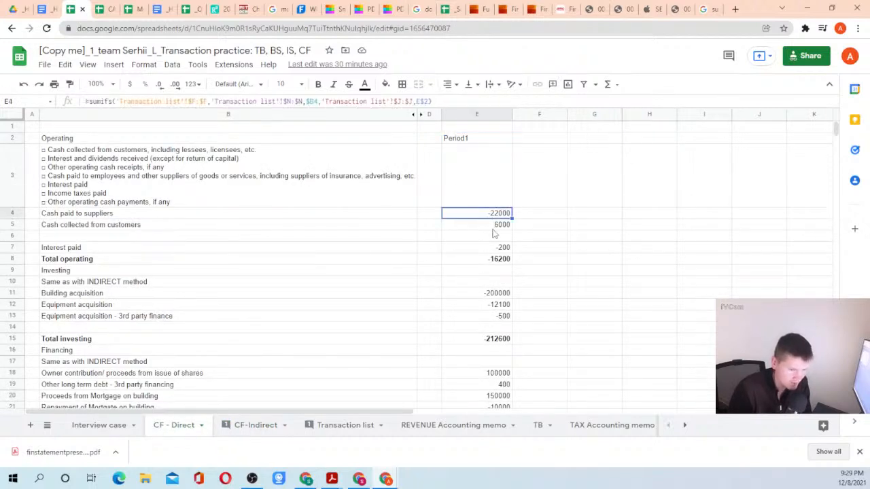
pyautogui.click(495, 226)
pyautogui.click(488, 260)
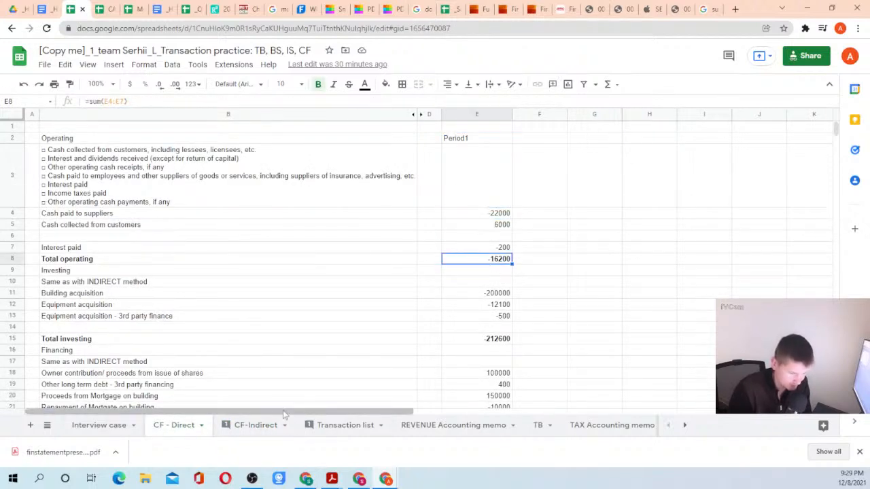
# Open the Transaction list sheet and select the CF Classif (direct) column heading.
pyautogui.click(350, 428)
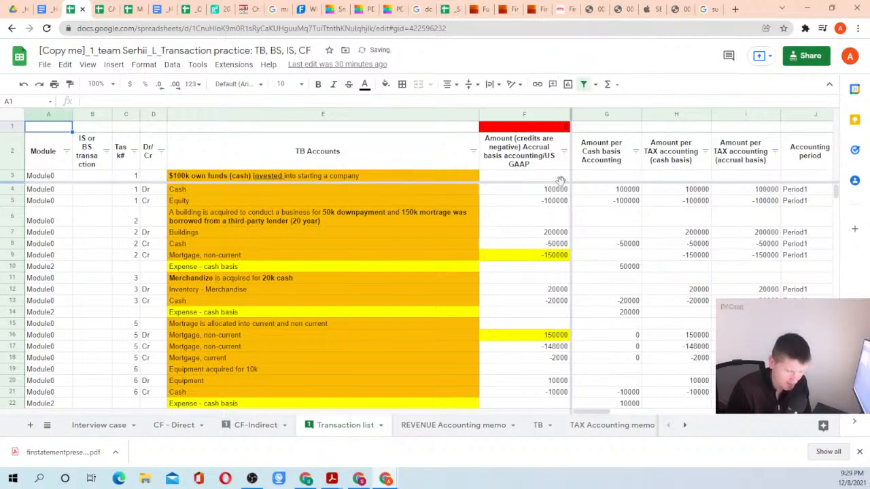
pyautogui.click(587, 175)
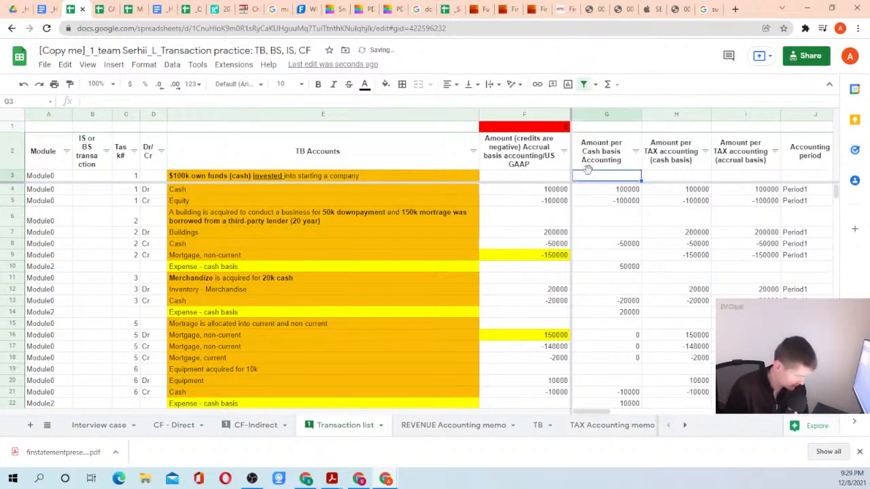
pyautogui.press('Right')
pyautogui.press('Right')
pyautogui.press('Right')
pyautogui.press('Right')
pyautogui.press('Right')
pyautogui.press('Right')
pyautogui.press('Right')
pyautogui.press('Right')
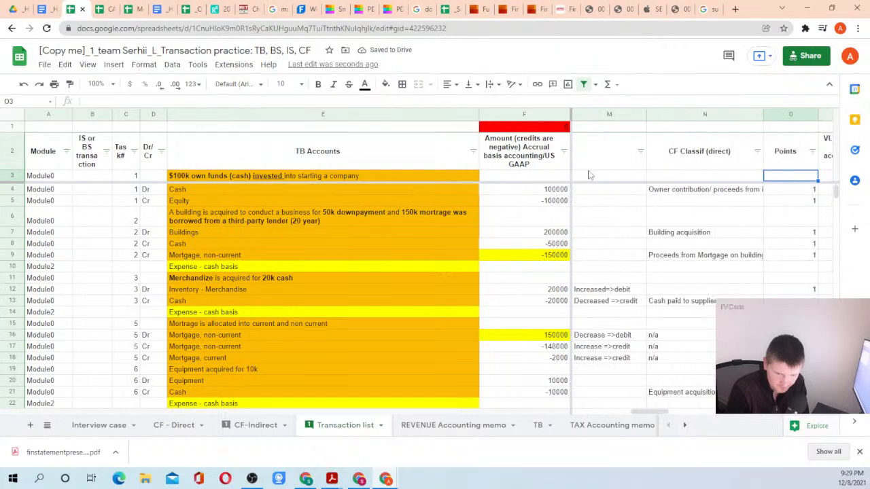
pyautogui.press('Left')
pyautogui.press('Up')
pyautogui.press('Up')
pyautogui.press('Down')
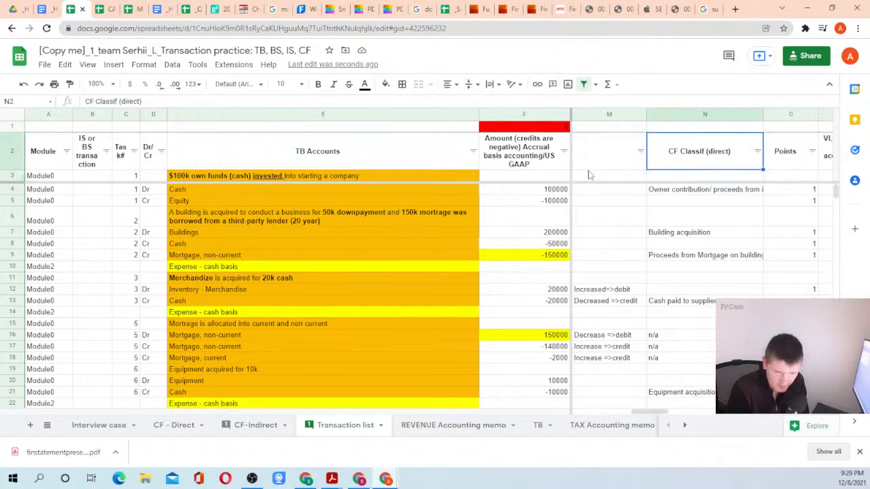
# Examine the owner contribution classification for task 1 alongside its Cash and Equity entries in the TB Accounts column.
pyautogui.click(691, 190)
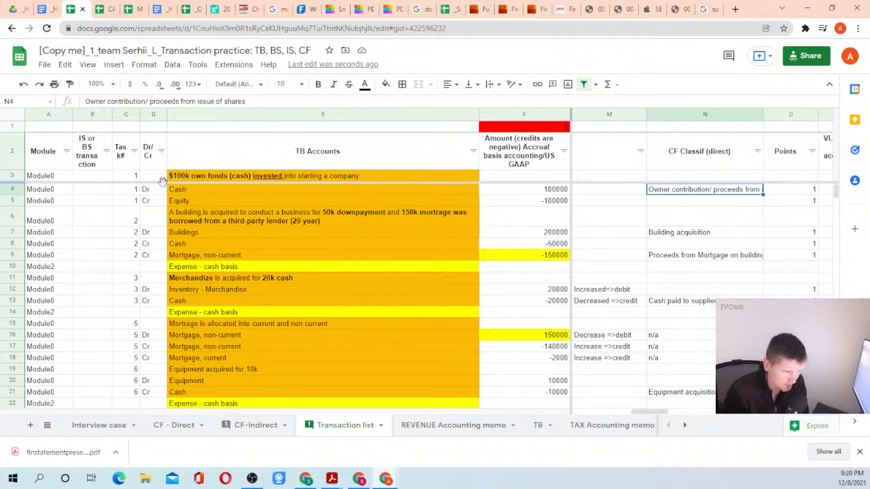
pyautogui.click(182, 190)
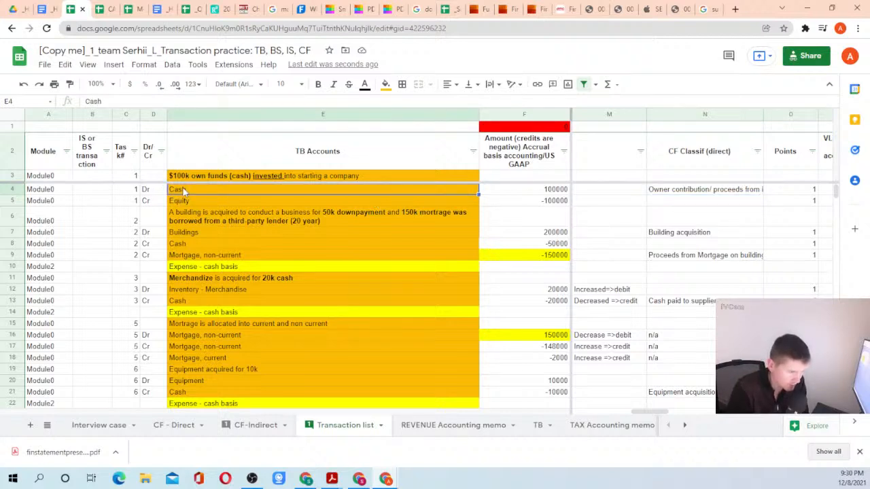
pyautogui.press('Down')
pyautogui.press('Down')
pyautogui.press('Up')
pyautogui.press('Up')
pyautogui.press('Down')
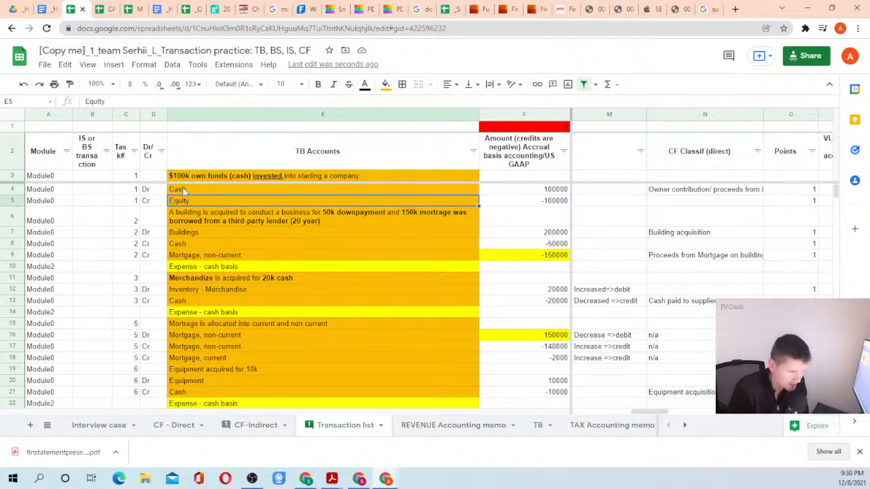
pyautogui.press('Down')
pyautogui.press('Down')
pyautogui.press('Up')
pyautogui.press('Up')
pyautogui.press('Up')
pyautogui.press('Left')
pyautogui.press('Left')
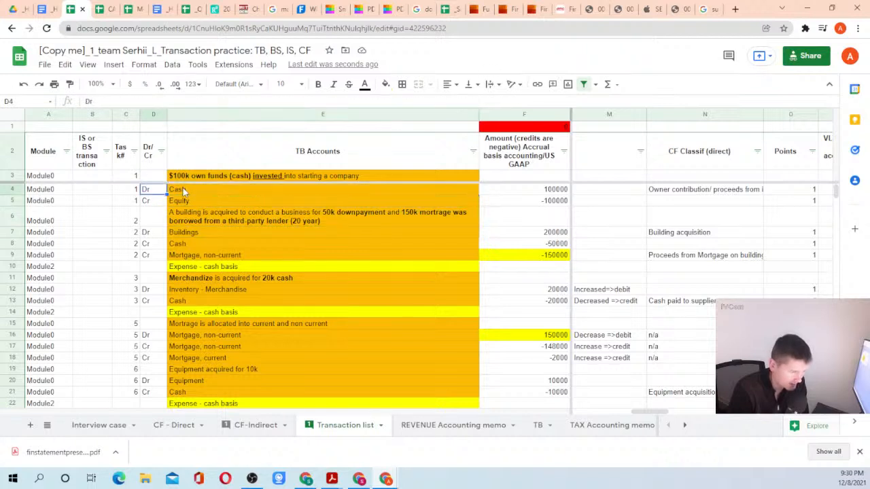
pyautogui.press('Right')
pyautogui.press('Right')
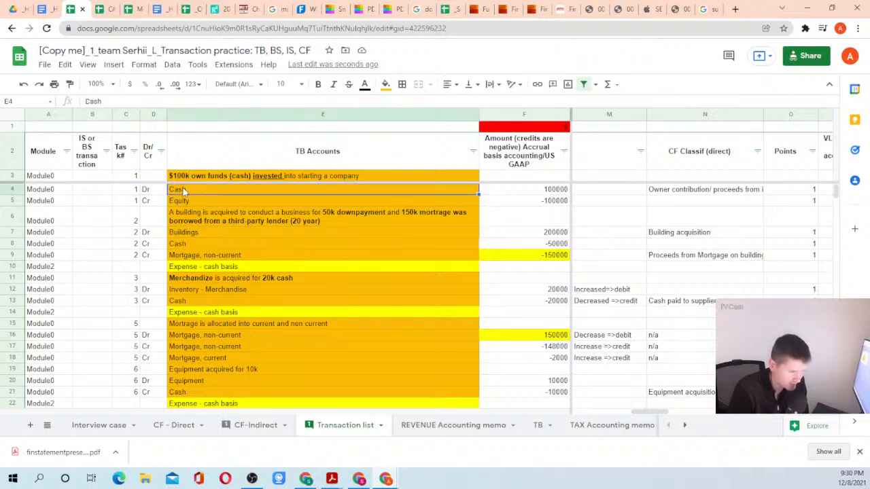
# Compare the direct cash flow classifications for owner contribution, building acquisition and proceeds from the mortgage on the building.
pyautogui.click(684, 193)
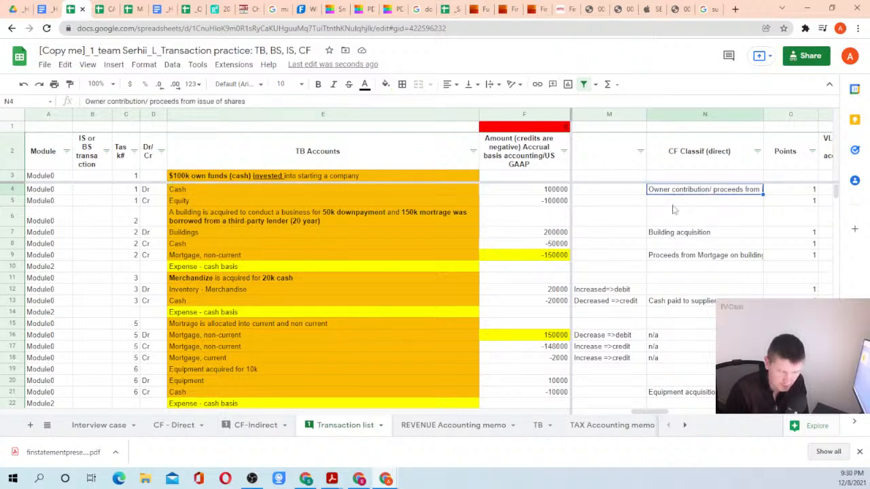
pyautogui.click(673, 235)
pyautogui.click(678, 192)
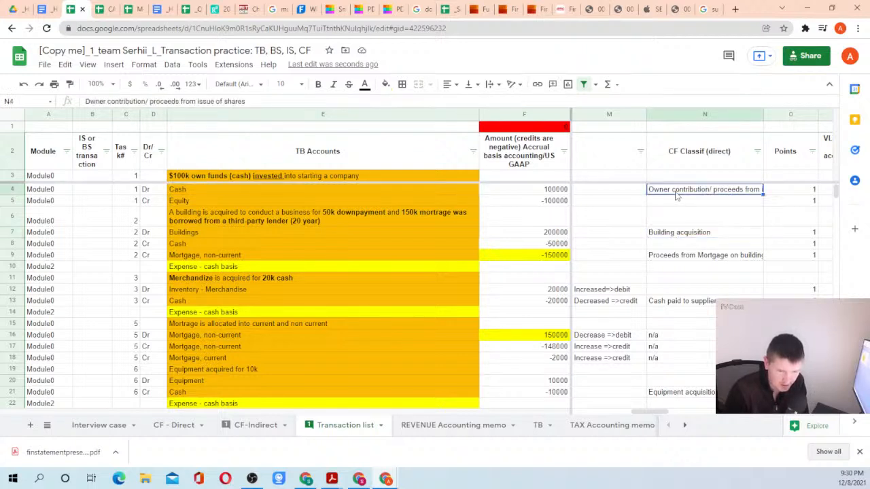
pyautogui.click(678, 235)
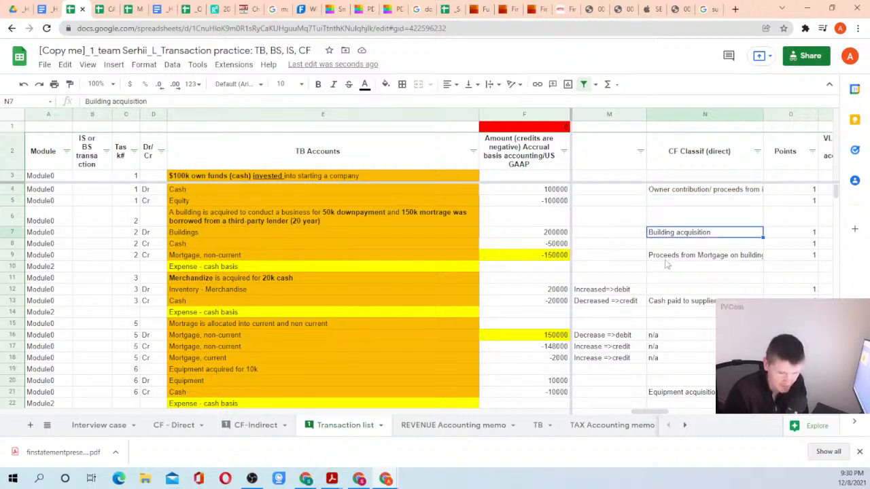
pyautogui.click(662, 257)
pyautogui.click(664, 192)
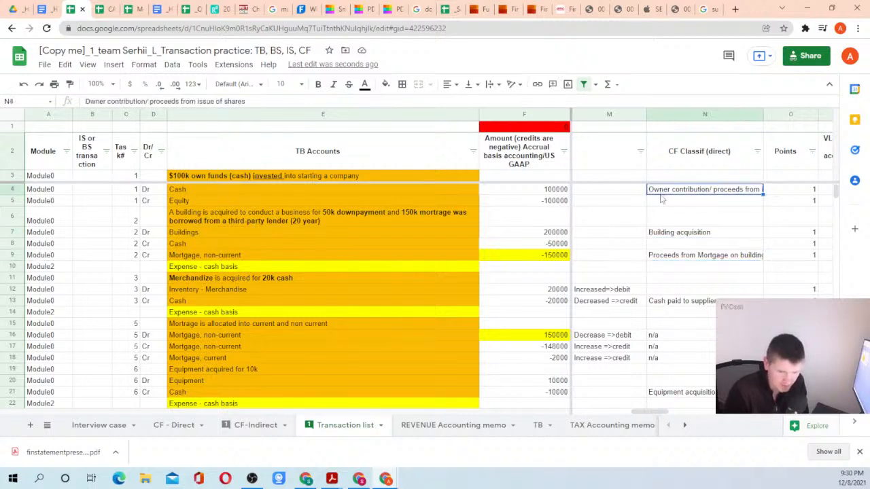
pyautogui.click(670, 235)
pyautogui.click(668, 256)
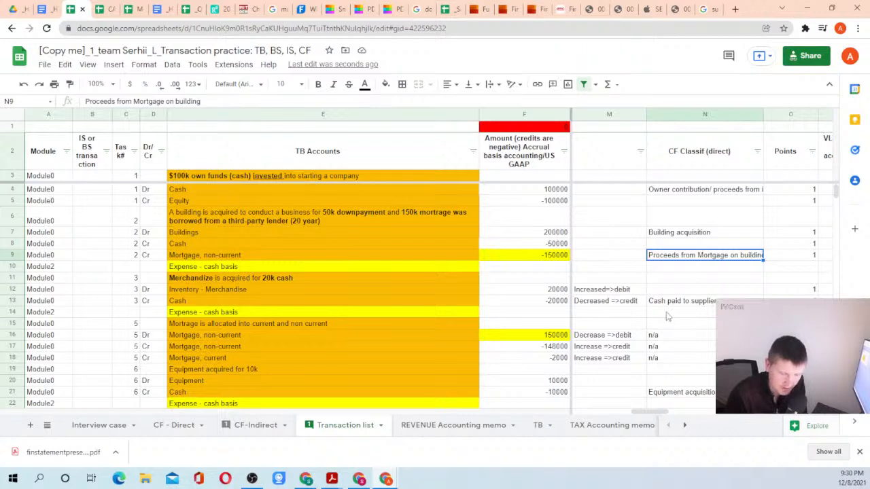
# Examine the task 2 building acquisition entry, checking its Buildings, Cash and Mortgage accounts and their accrual basis amounts.
pyautogui.click(653, 235)
pyautogui.moveTo(222, 233); pyautogui.dragTo(228, 254)
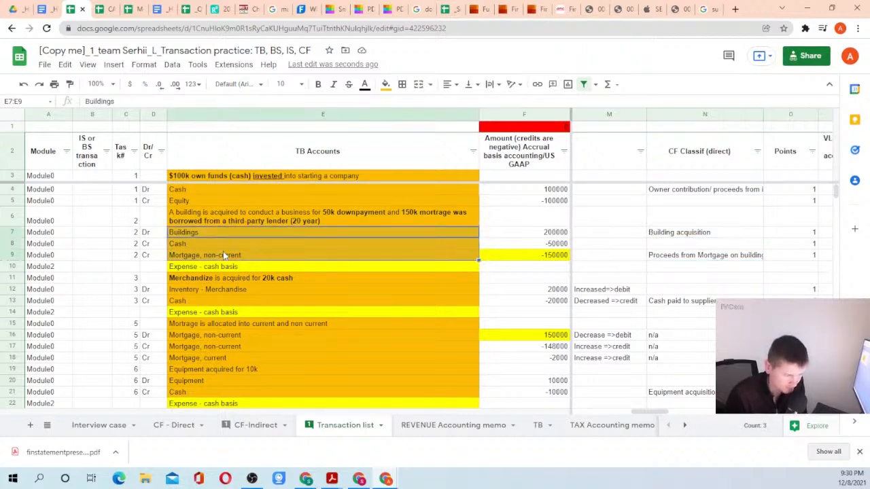
pyautogui.click(227, 254)
pyautogui.click(219, 233)
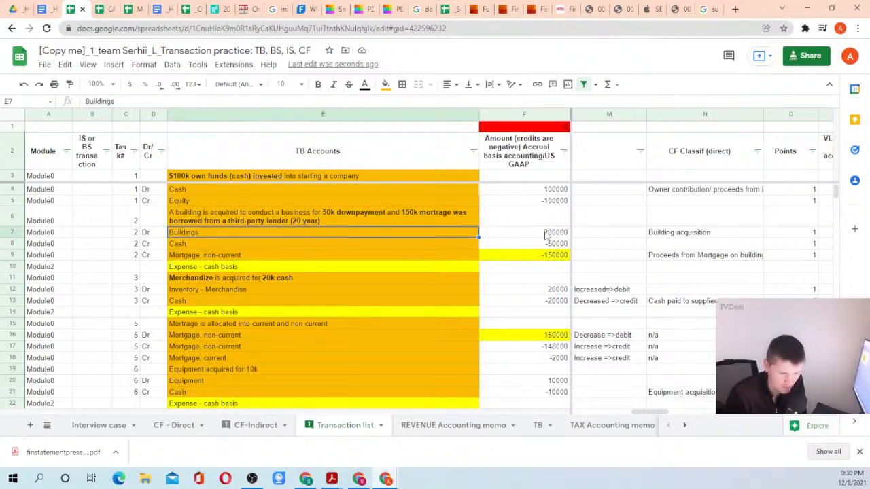
pyautogui.moveTo(547, 235); pyautogui.dragTo(545, 258)
pyautogui.click(544, 258)
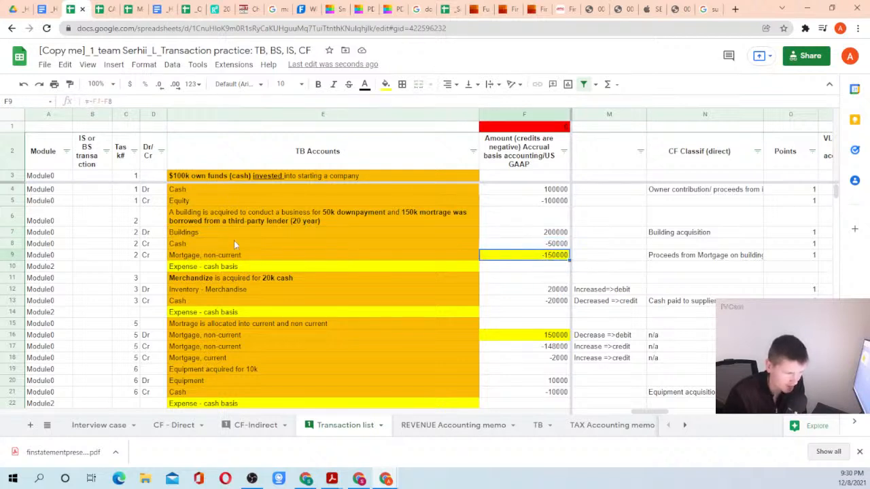
pyautogui.click(554, 245)
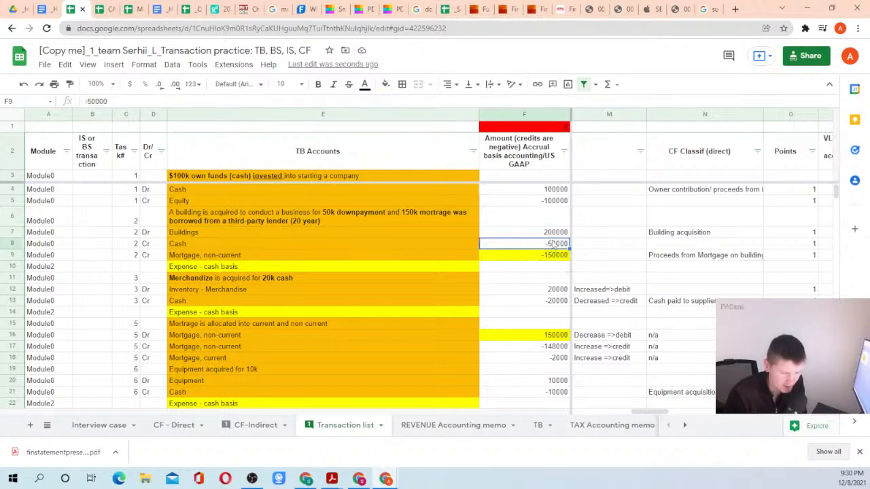
# Compare the task 2 building acquisition description and amounts with its building acquisition and mortgage proceeds cash flow classifications.
pyautogui.press('Up')
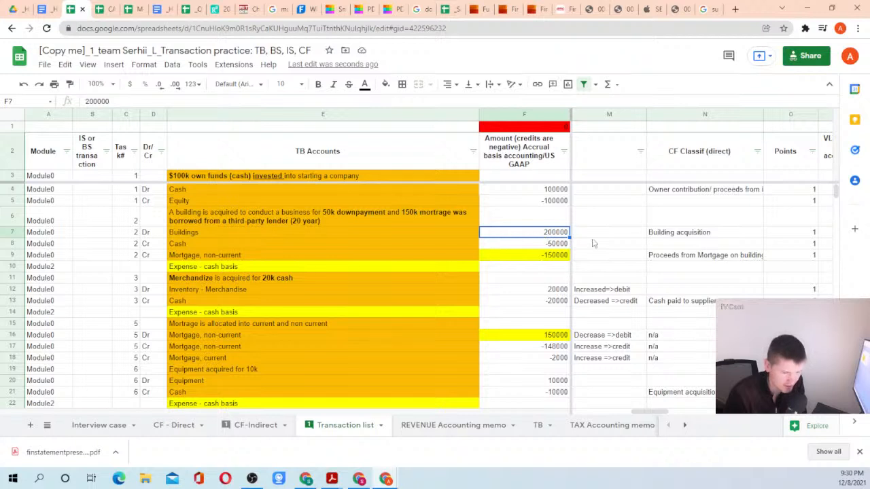
pyautogui.click(293, 221)
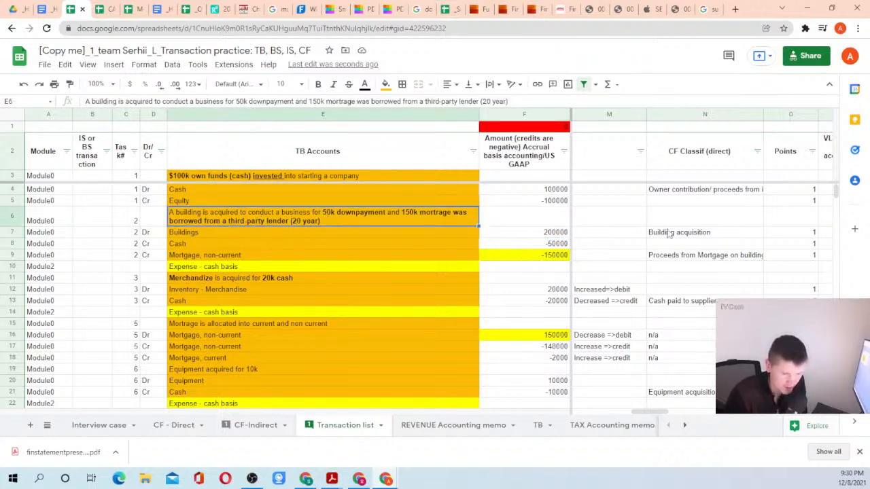
pyautogui.moveTo(668, 237); pyautogui.dragTo(669, 255)
pyautogui.click(520, 232)
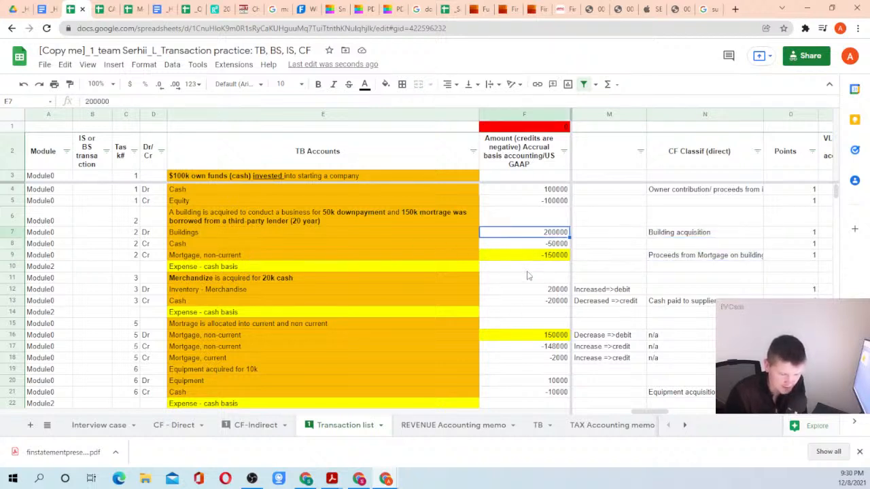
pyautogui.scroll(-5, 530, 260)
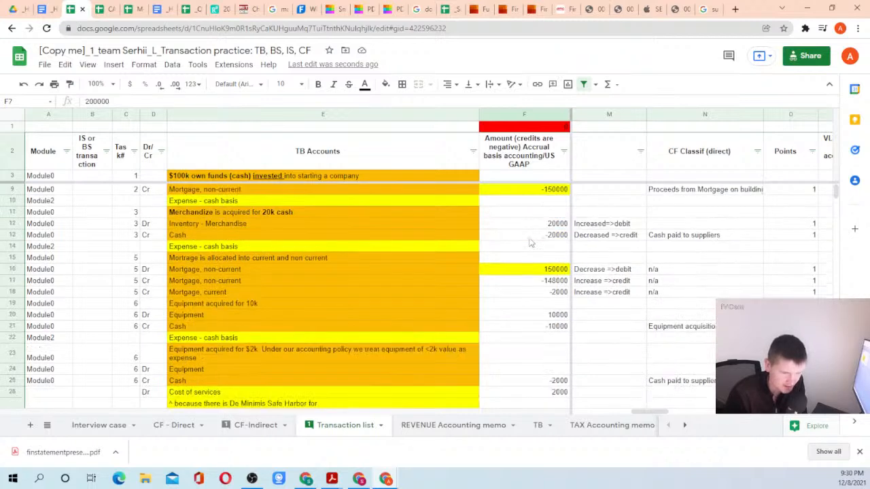
pyautogui.scroll(5, 529, 265)
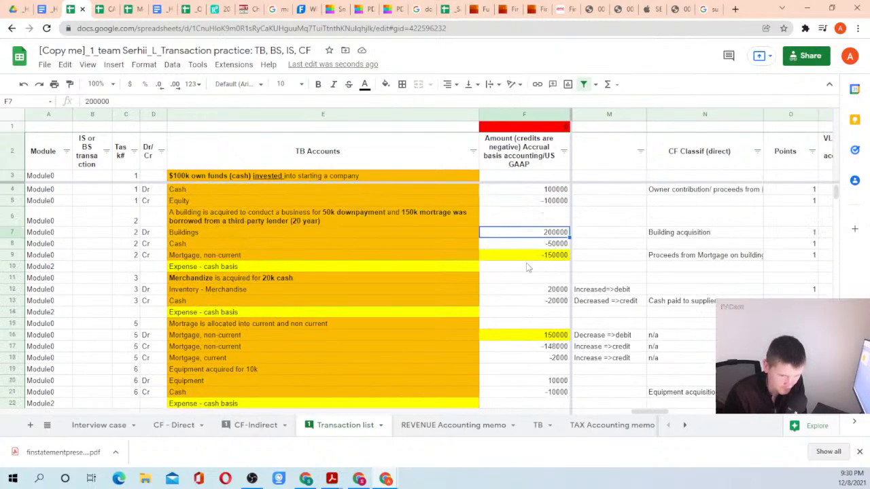
# Review the task 1 Cash and Equity entries and widen the CF Classif (direct) column to fit the owner contribution label.
pyautogui.click(211, 194)
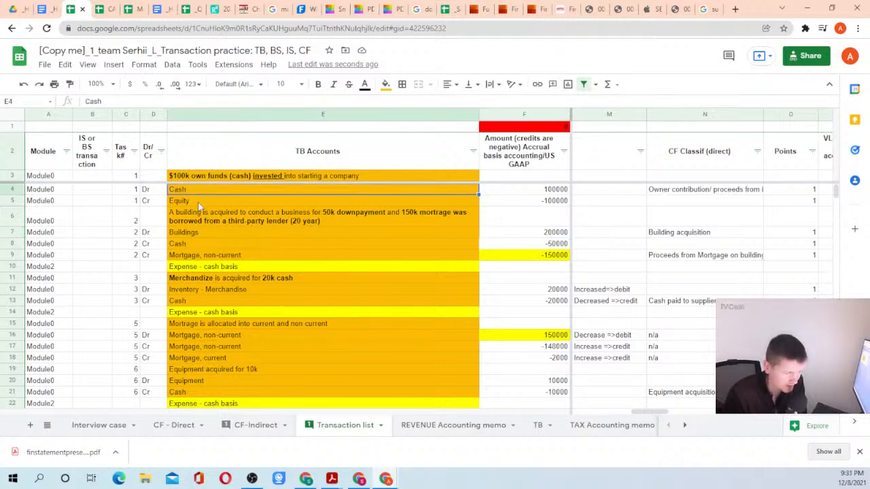
pyautogui.click(219, 200)
pyautogui.click(561, 193)
pyautogui.click(694, 192)
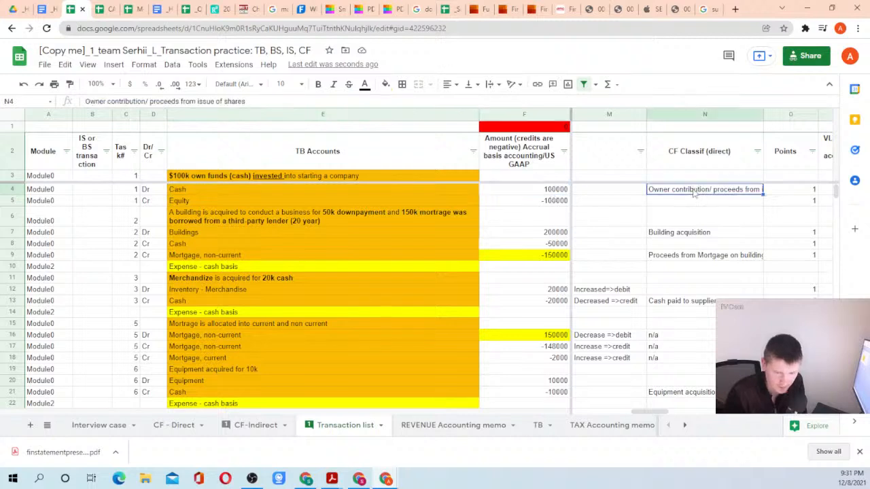
pyautogui.moveTo(764, 114); pyautogui.dragTo(805, 115)
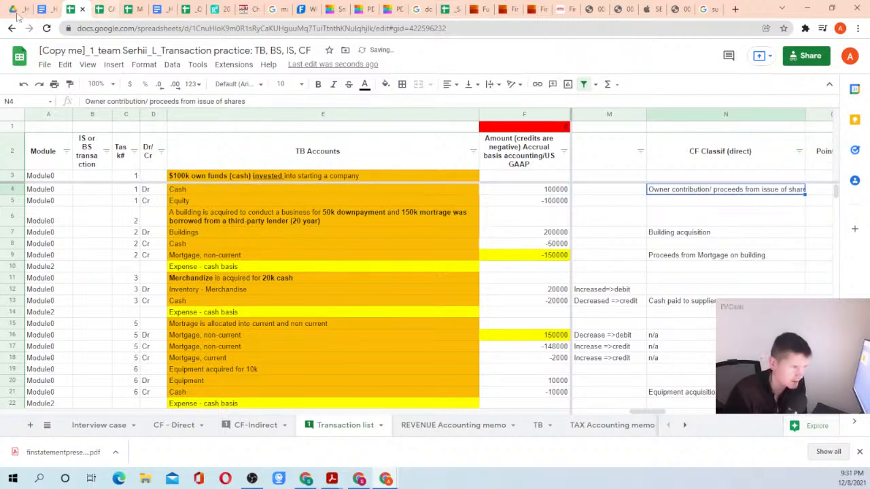
# Locate the owner contribution line in the Financing section of the CF - Direct sheet.
pyautogui.click(171, 426)
pyautogui.scroll(-5, 270, 306)
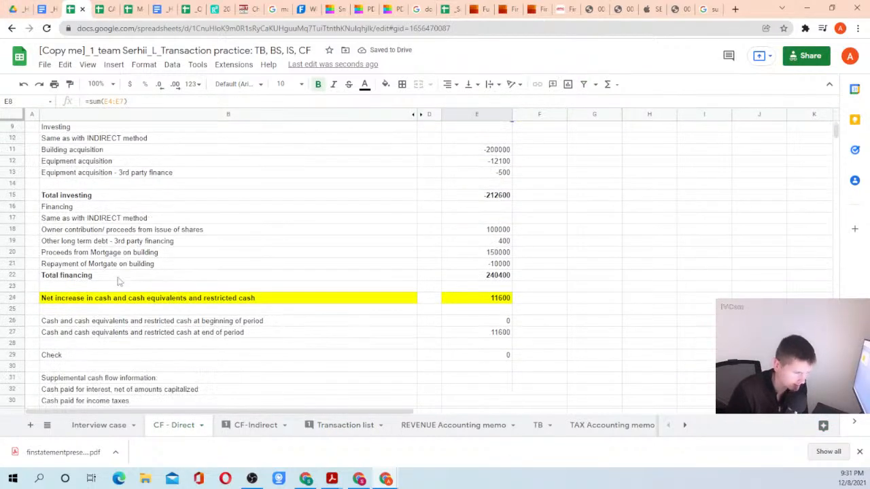
pyautogui.click(83, 231)
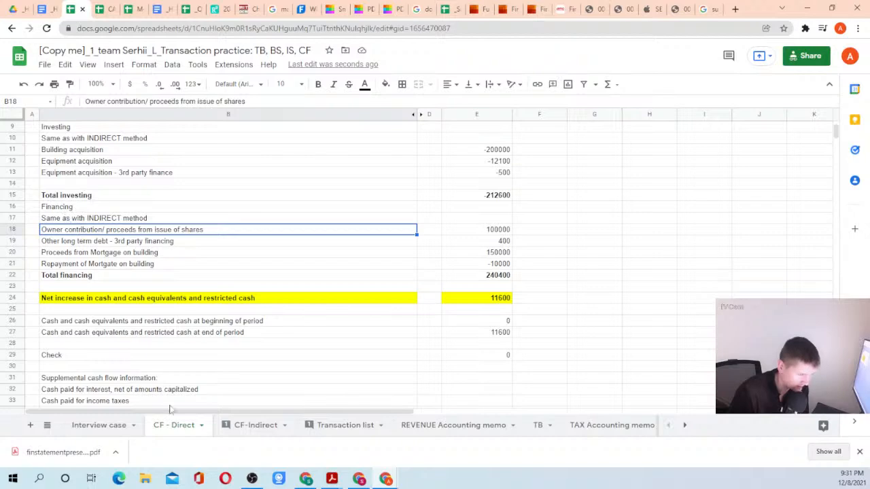
# Link the Investing heading in B21 of the CF-Indirect sheet to cell B9 of the CF - Direct sheet.
pyautogui.click(245, 426)
pyautogui.scroll(-2, 154, 293)
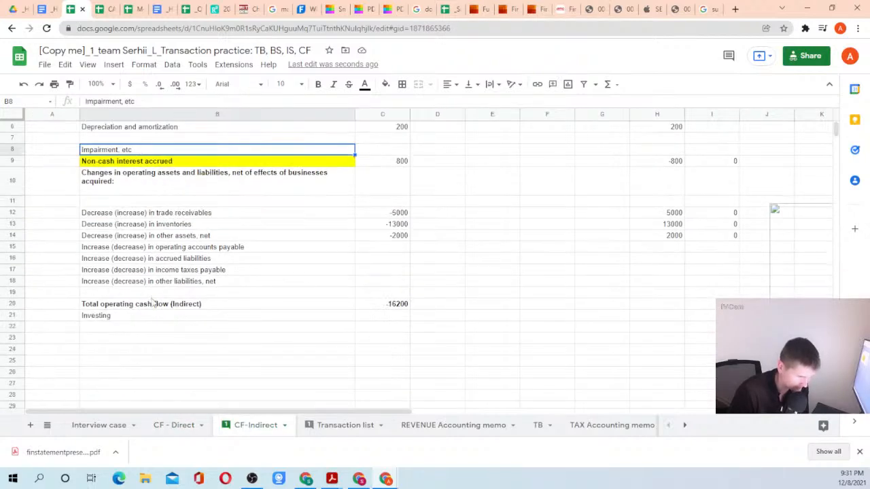
pyautogui.scroll(-1, 228, 314)
pyautogui.scroll(-1, 228, 314)
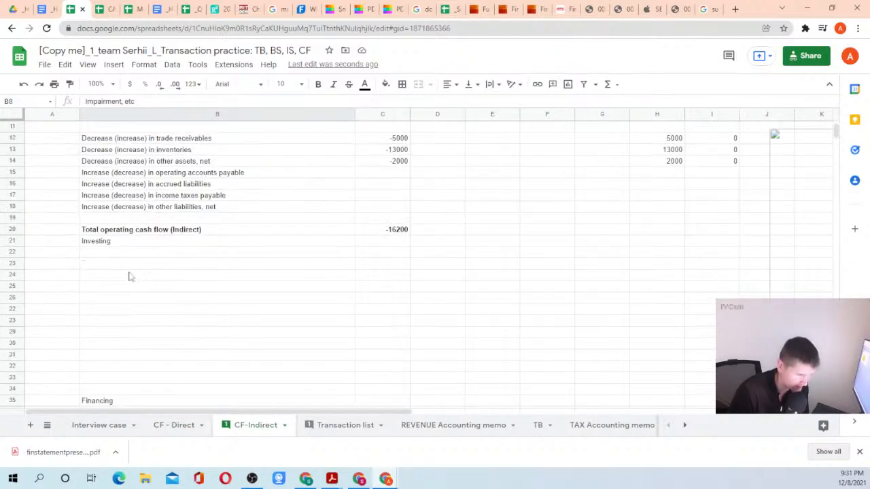
pyautogui.click(117, 245)
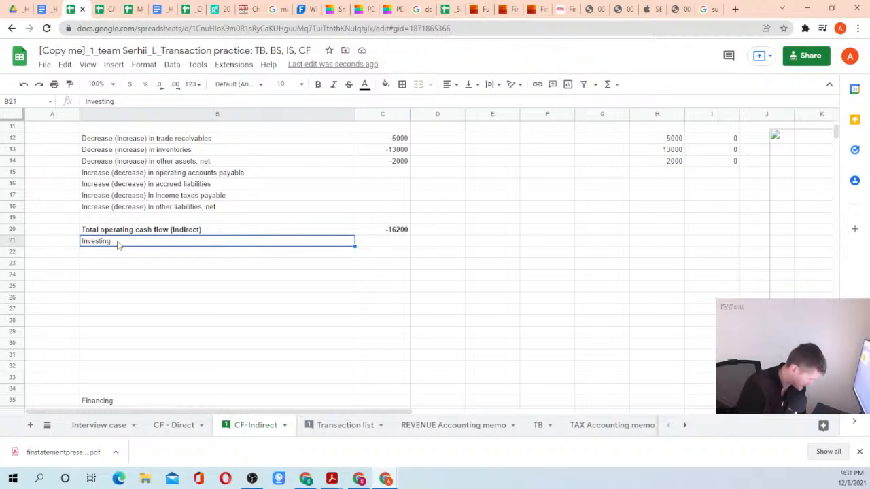
pyautogui.write('=')
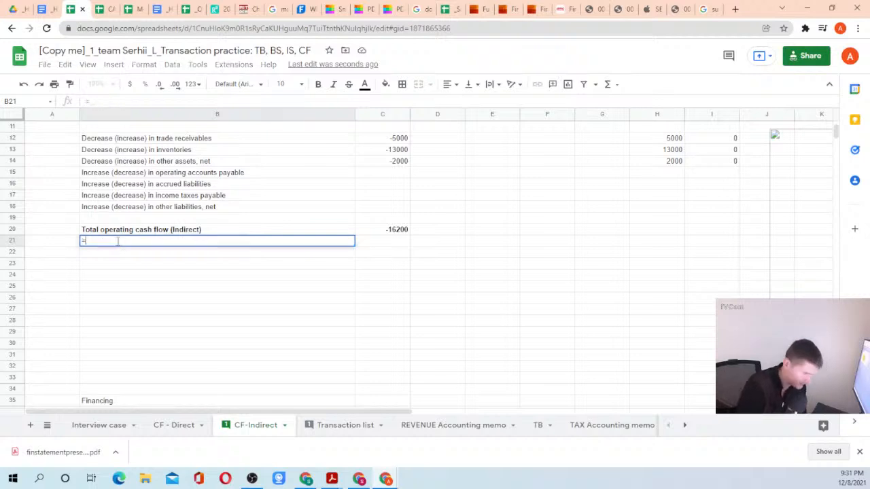
pyautogui.click(173, 426)
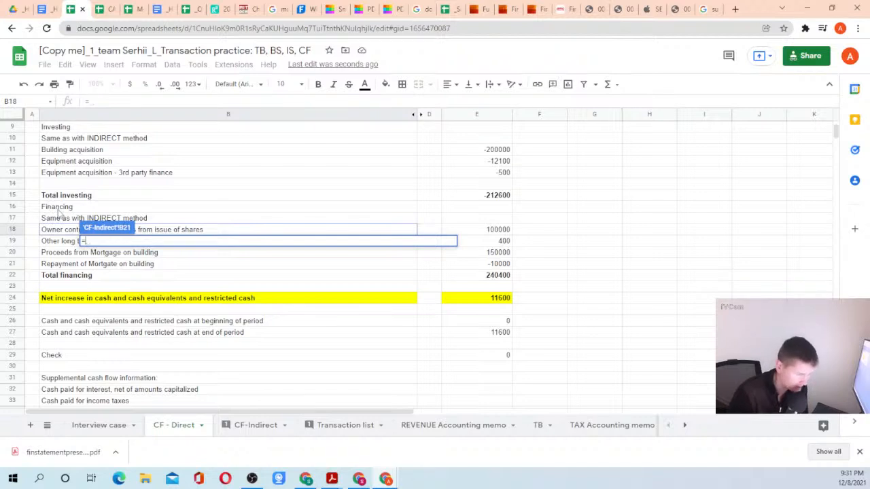
pyautogui.scroll(3, 59, 213)
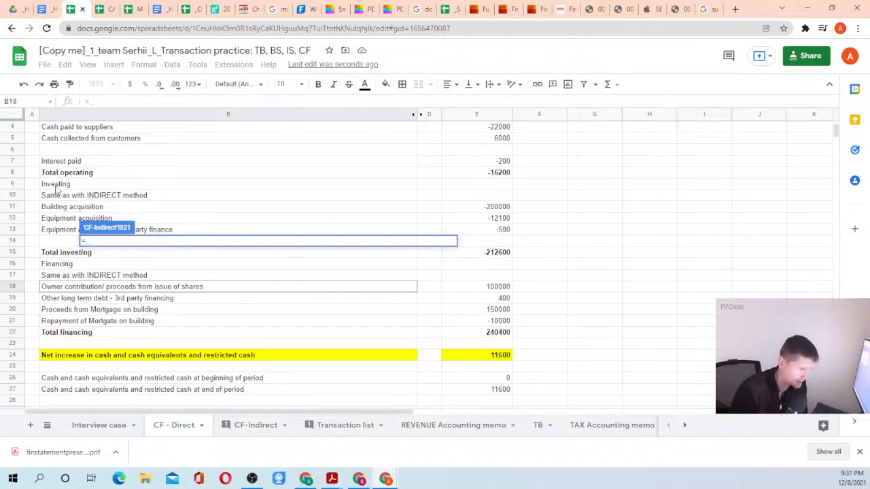
pyautogui.click(55, 187)
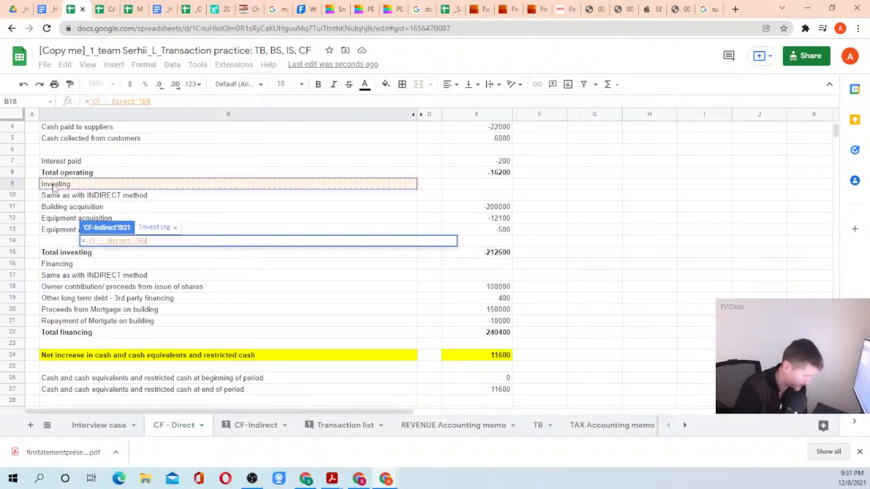
pyautogui.press('Return')
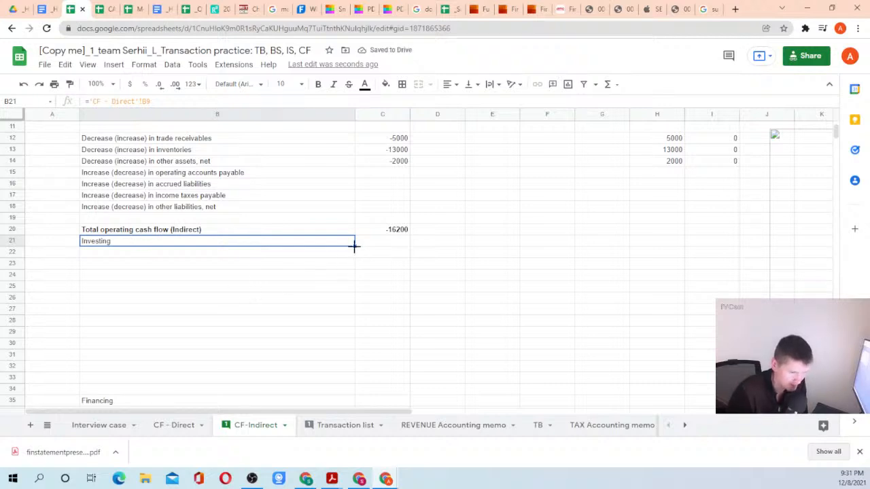
# Extend the Investing link one cell across to C21, and insert a narrow blank column before the Period1 column.
pyautogui.moveTo(353, 246); pyautogui.dragTo(398, 251)
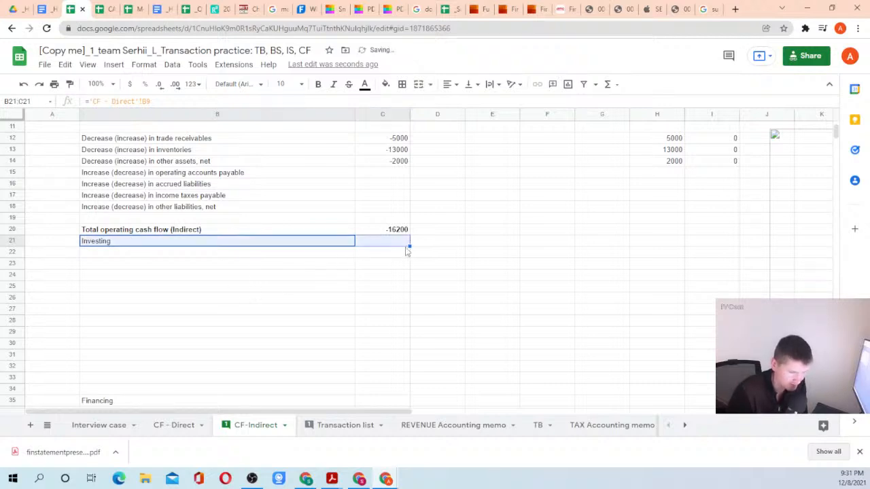
pyautogui.click(374, 184)
pyautogui.click(361, 115)
pyautogui.rightClick(361, 116)
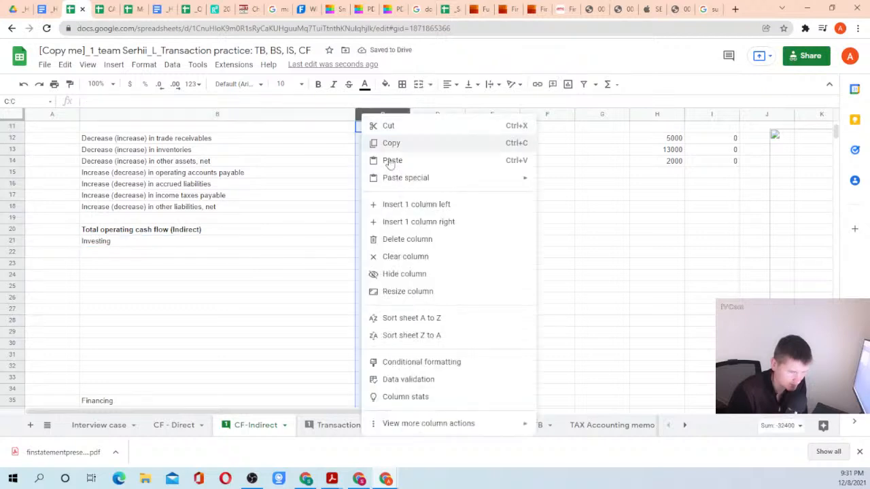
pyautogui.click(388, 204)
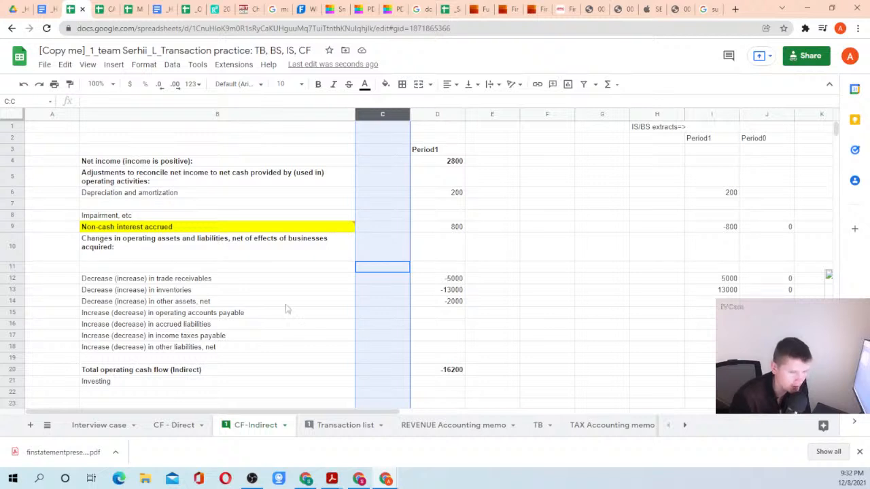
pyautogui.moveTo(410, 114); pyautogui.dragTo(369, 116)
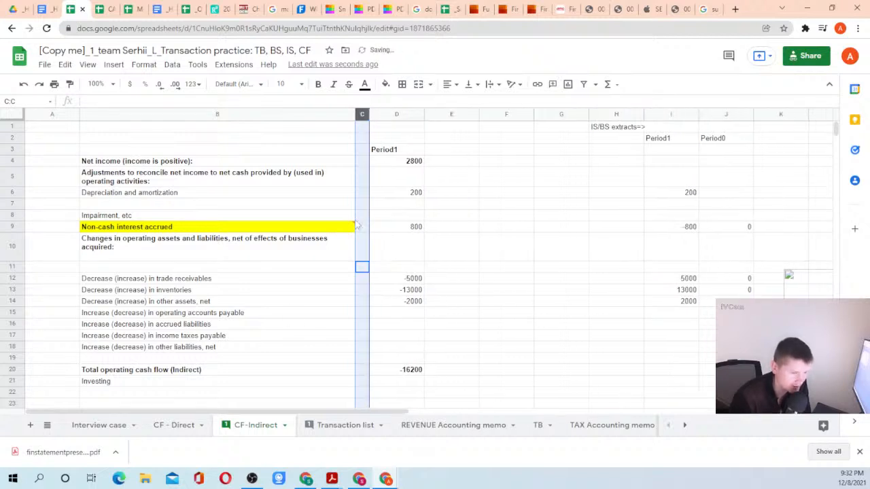
# Check the trade receivables change and its Period1 formula, and the blank row beneath the Investing heading.
pyautogui.click(193, 281)
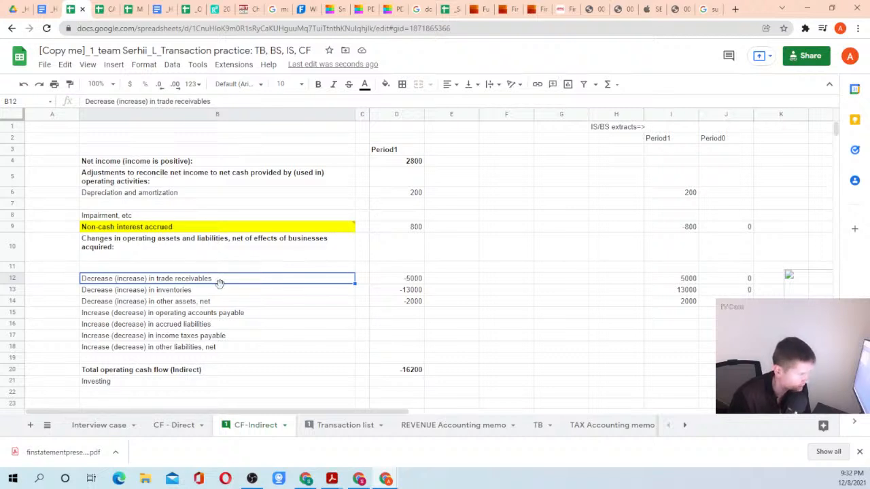
pyautogui.click(418, 281)
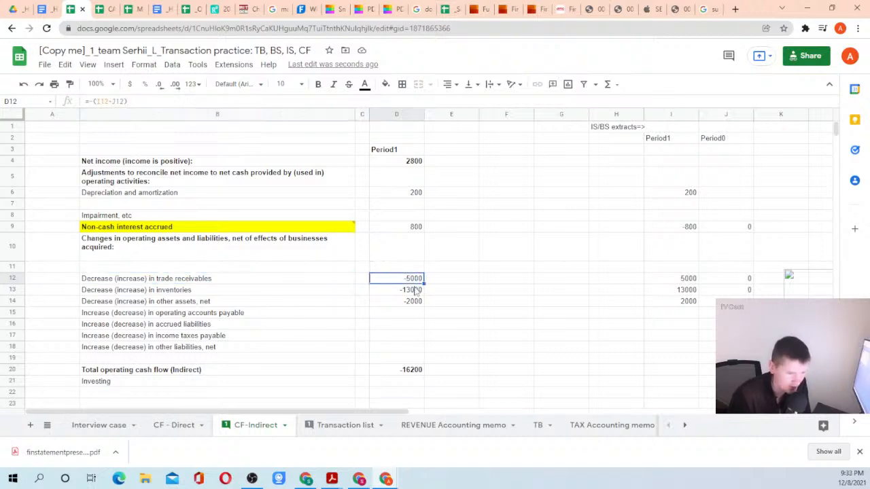
pyautogui.scroll(-5, 377, 304)
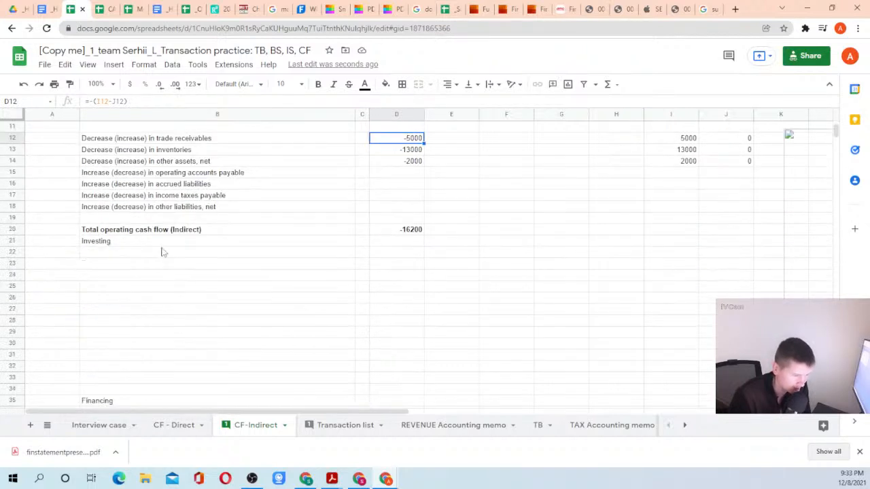
pyautogui.click(337, 246)
pyautogui.moveTo(354, 250); pyautogui.dragTo(415, 251)
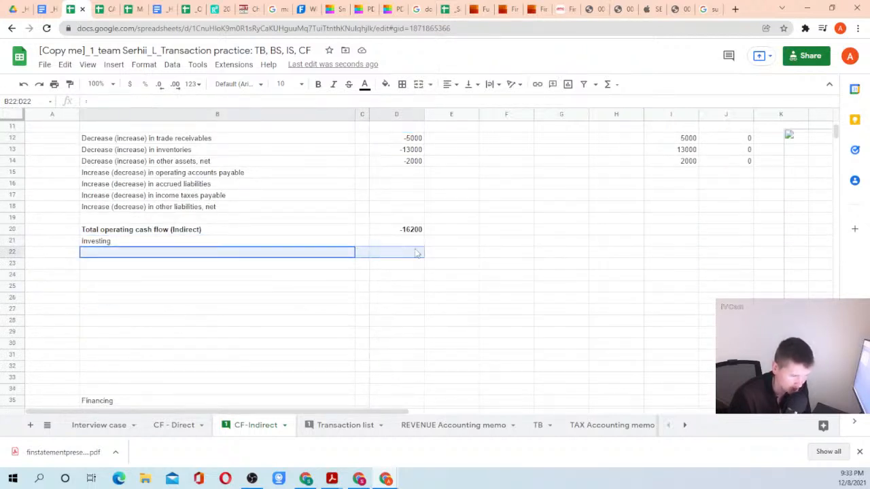
# Copy the Investing link from B21 and paste it across B21:E47 to pull in the direct method's investing, financing and supplemental lines.
pyautogui.click(240, 244)
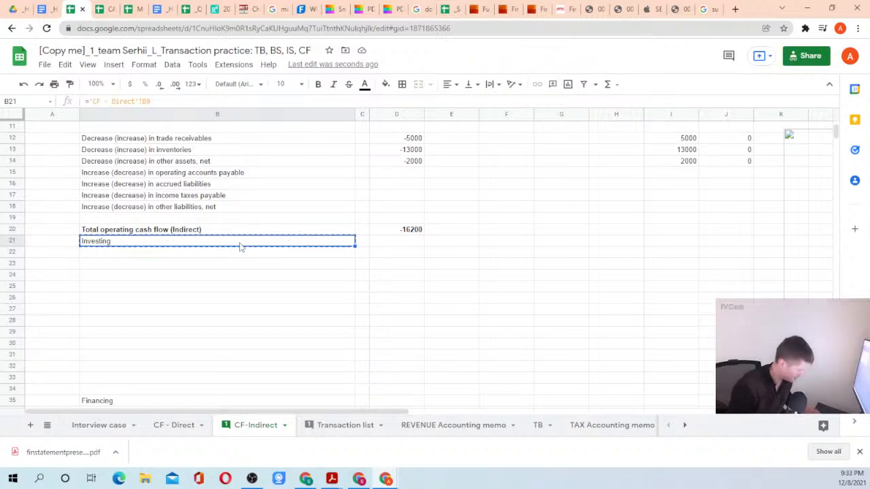
pyautogui.hotkey('ctrl', 'c')
pyautogui.hotkey('shift', 'Right')
pyautogui.hotkey('shift', 'Right')
pyautogui.hotkey('shift', 'Down')
pyautogui.hotkey('shift', 'Down')
pyautogui.hotkey('shift', 'Down')
pyautogui.hotkey('shift', 'Down')
pyautogui.hotkey('shift', 'Down')
pyautogui.hotkey('shift', 'Down')
pyautogui.hotkey('shift', 'Down')
pyautogui.hotkey('shift', 'Down')
pyautogui.hotkey('shift', 'Down')
pyautogui.hotkey('shift', 'Down')
pyautogui.hotkey('shift', 'Down')
pyautogui.hotkey('shift', 'Down')
pyautogui.hotkey('shift', 'Down')
pyautogui.hotkey('shift', 'Down')
pyautogui.hotkey('shift', 'Down')
pyautogui.hotkey('shift', 'Down')
pyautogui.hotkey('shift', 'Down')
pyautogui.hotkey('shift', 'Down')
pyautogui.hotkey('shift', 'Down')
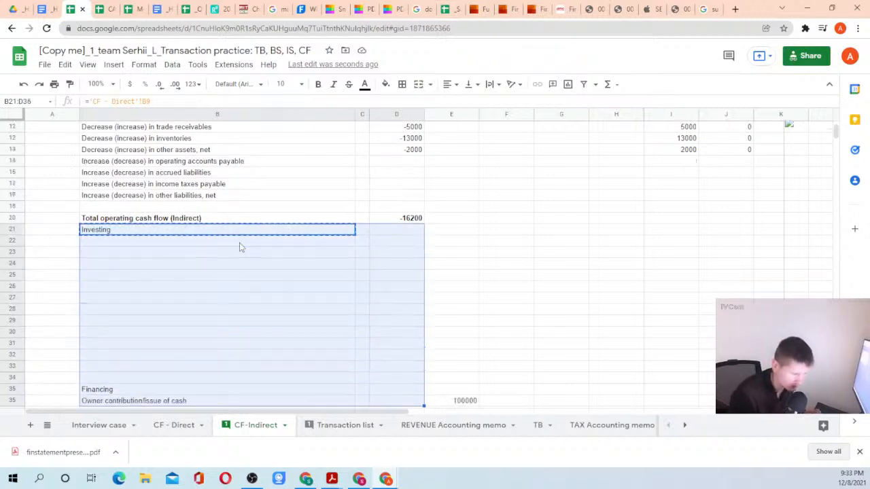
pyautogui.hotkey('shift', 'Up')
pyautogui.hotkey('shift', 'Up')
pyautogui.hotkey('shift', 'Up')
pyautogui.hotkey('shift', 'Up')
pyautogui.hotkey('shift', 'Up')
pyautogui.hotkey('shift', 'Up')
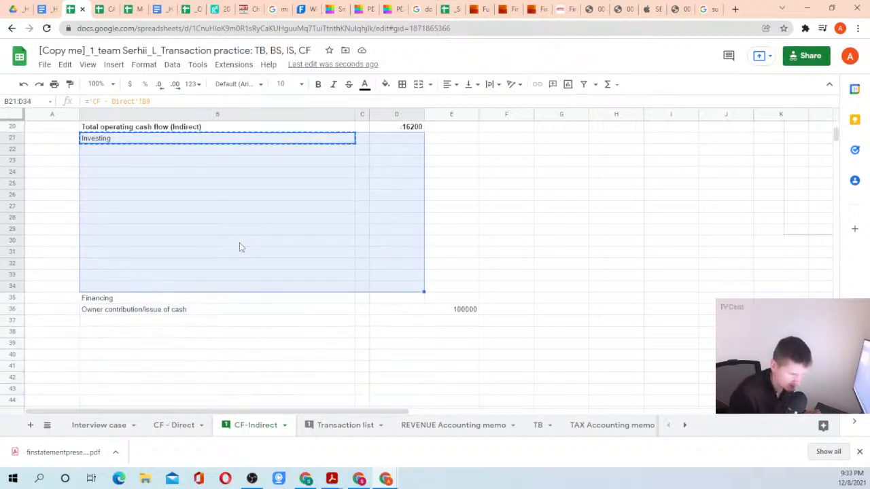
pyautogui.hotkey('shift', 'Down')
pyautogui.hotkey('shift', 'Down')
pyautogui.hotkey('shift', 'Down')
pyautogui.hotkey('shift', 'Down')
pyautogui.hotkey('shift', 'Down')
pyautogui.hotkey('shift', 'Down')
pyautogui.hotkey('shift', 'Down')
pyautogui.hotkey('shift', 'Down')
pyautogui.hotkey('shift', 'Down')
pyautogui.hotkey('shift', 'Down')
pyautogui.hotkey('shift', 'Down')
pyautogui.hotkey('shift', 'Down')
pyautogui.hotkey('shift', 'Down')
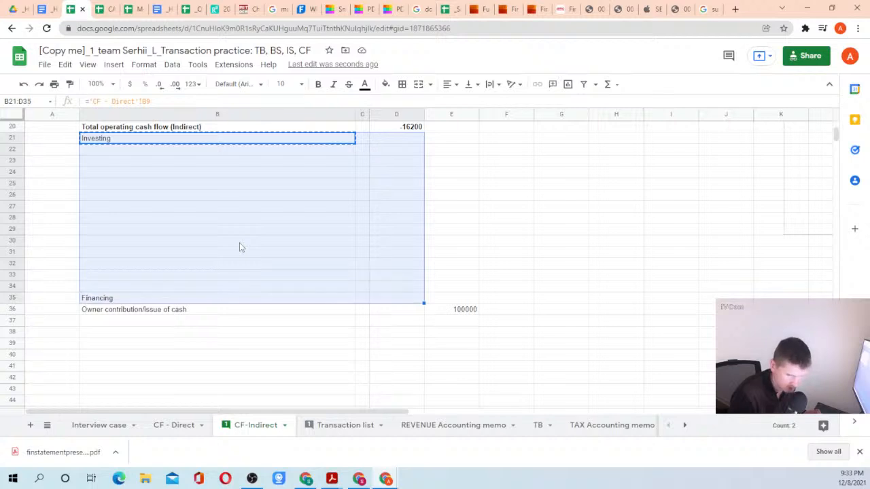
pyautogui.hotkey('shift', 'Right')
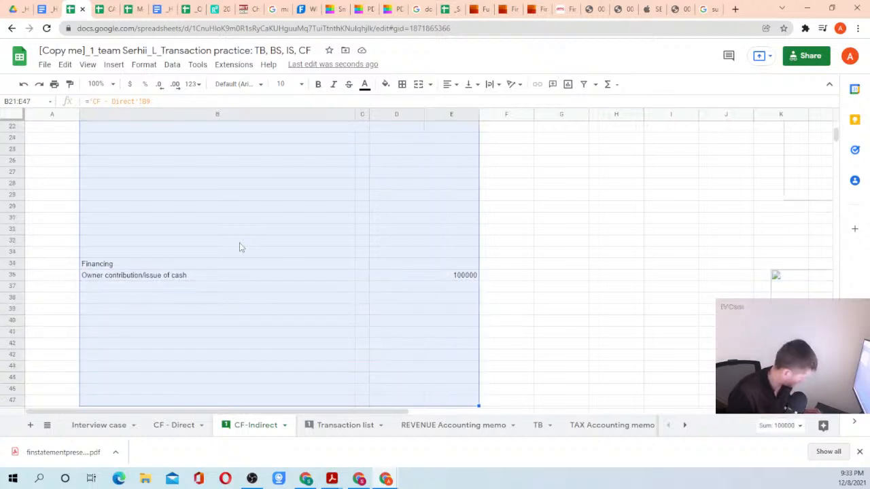
pyautogui.hotkey('ctrl', 'v')
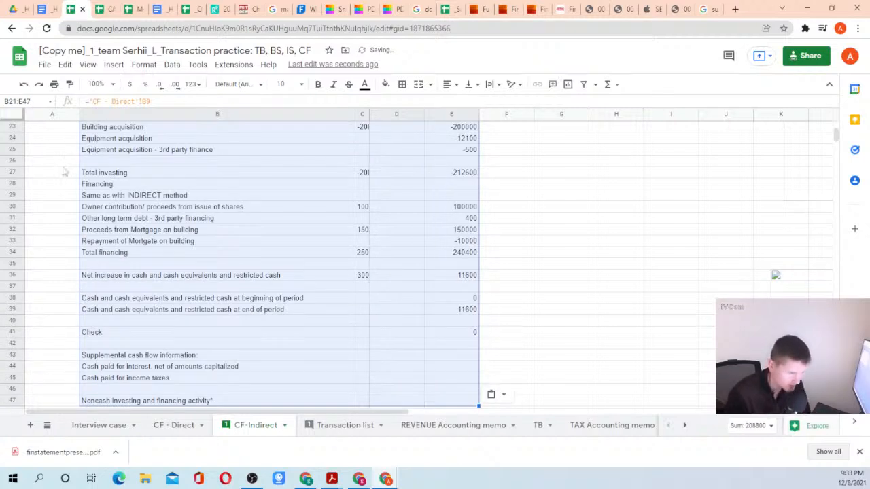
# Widen column C of the CF-Indirect sheet so the linked building acquisition and financing amounts fit in full.
pyautogui.scroll(3, 264, 256)
pyautogui.click(363, 245)
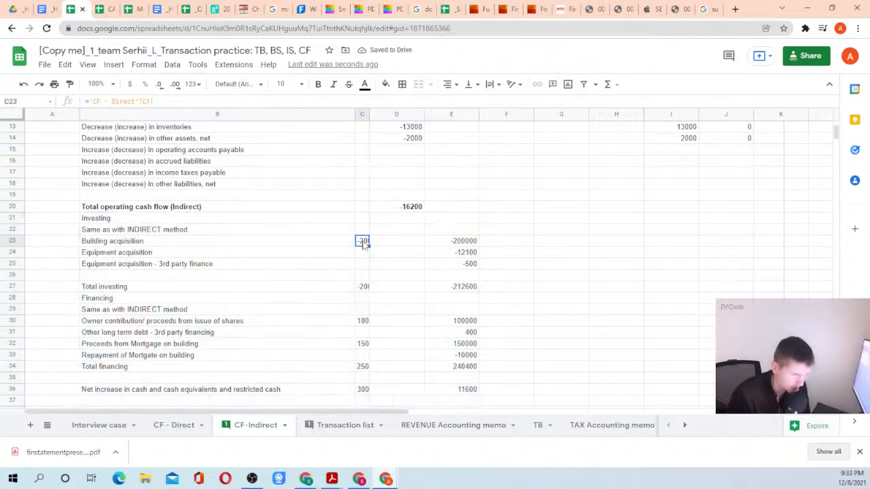
pyautogui.moveTo(369, 114); pyautogui.dragTo(422, 105)
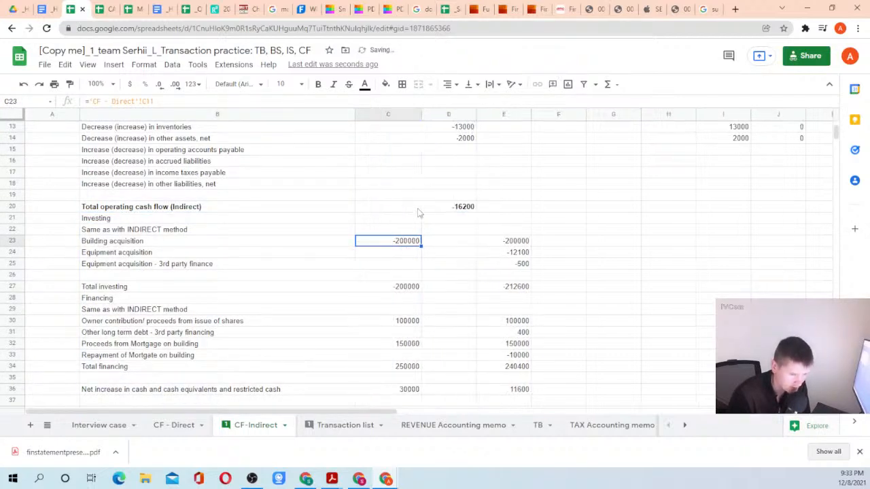
pyautogui.scroll(5, 407, 255)
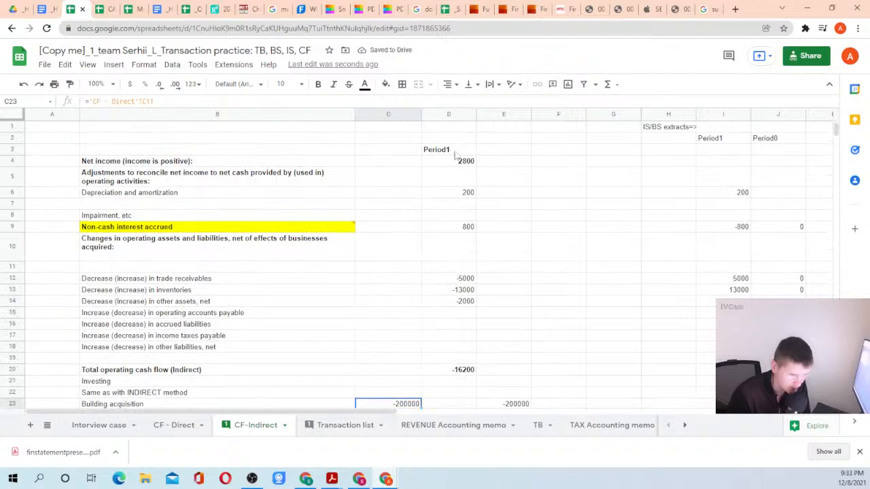
# Move the Period1 operating figures from D3:D20 into C3:C20 of the CF-Indirect sheet.
pyautogui.moveTo(448, 150); pyautogui.dragTo(445, 370)
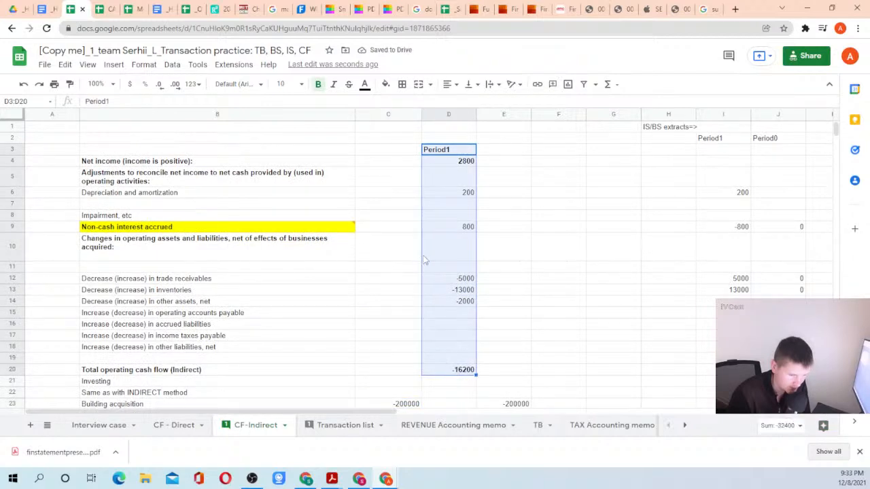
pyautogui.moveTo(438, 144); pyautogui.dragTo(409, 150)
pyautogui.scroll(-5, 404, 297)
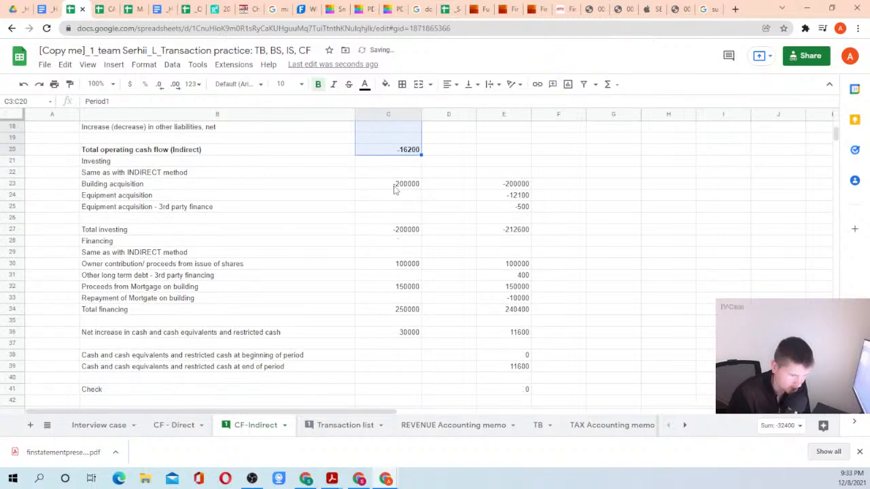
# Compare the linked building and equipment acquisition amounts in columns C and E with their source cells on the CF - Direct sheet.
pyautogui.click(392, 186)
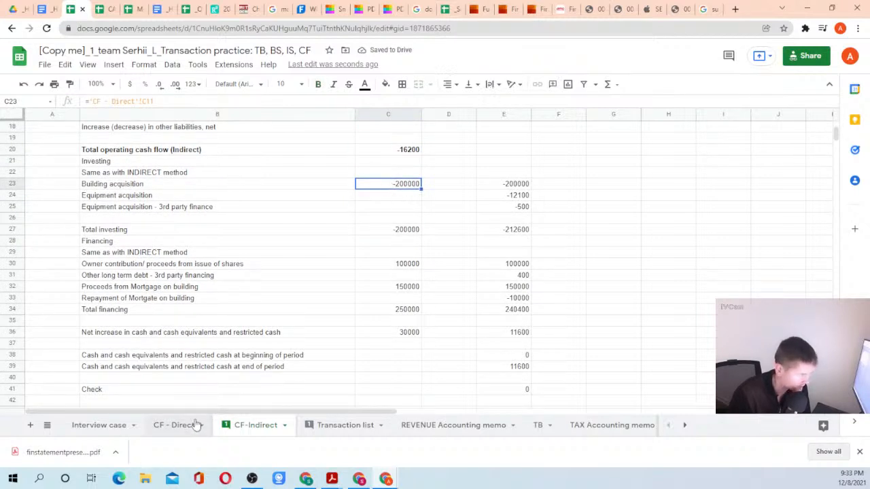
pyautogui.click(196, 425)
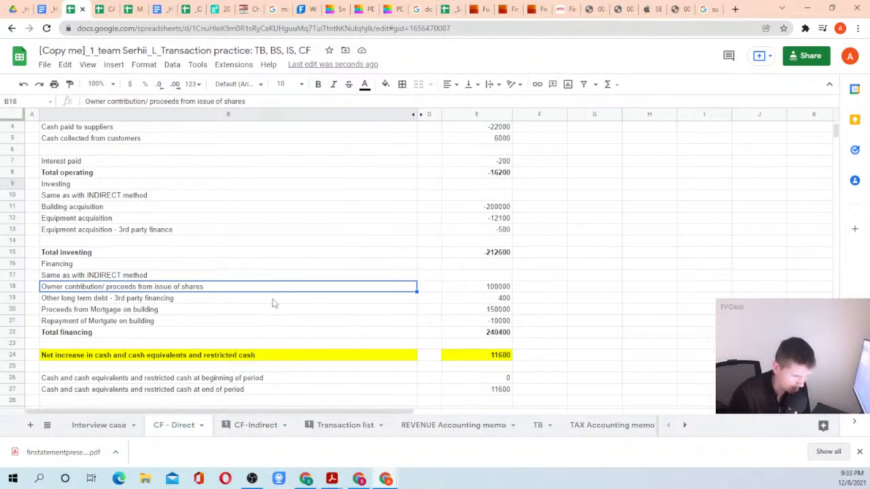
pyautogui.click(481, 208)
pyautogui.click(143, 208)
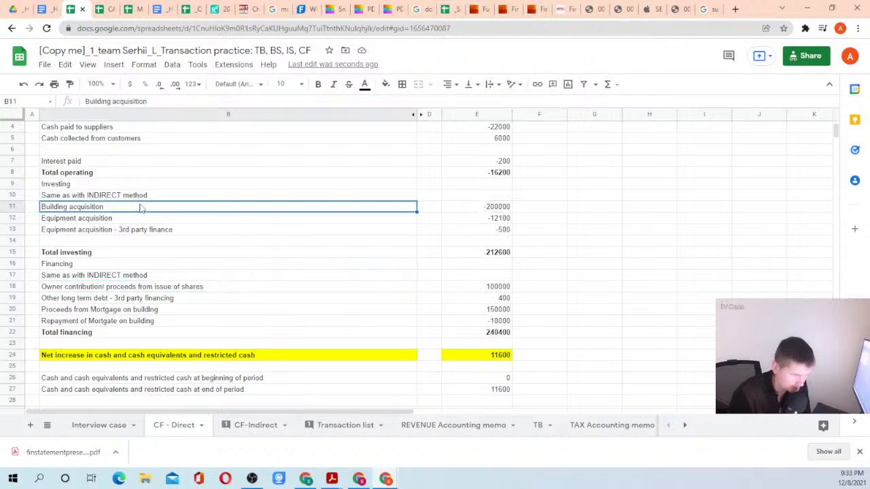
pyautogui.click(491, 209)
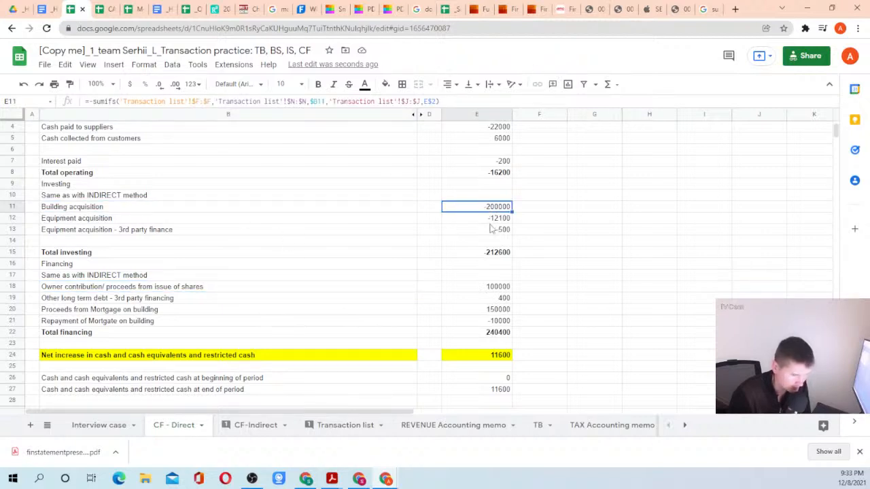
pyautogui.click(490, 222)
pyautogui.click(491, 231)
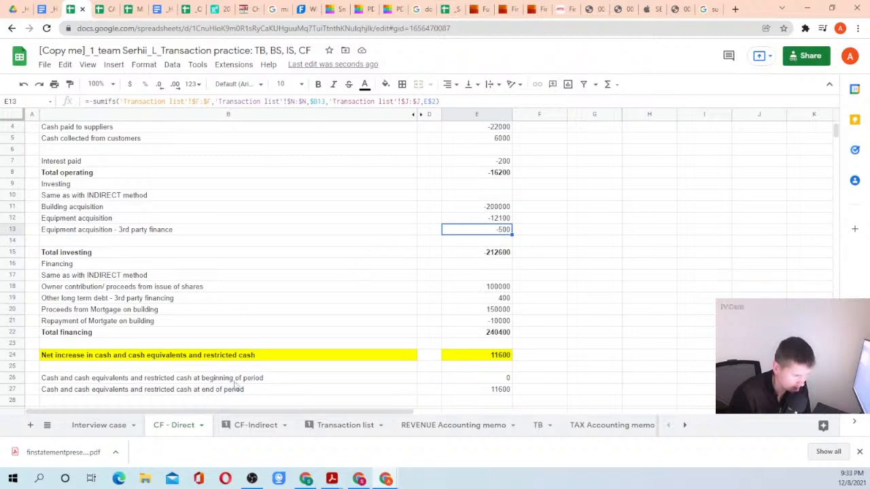
pyautogui.click(253, 425)
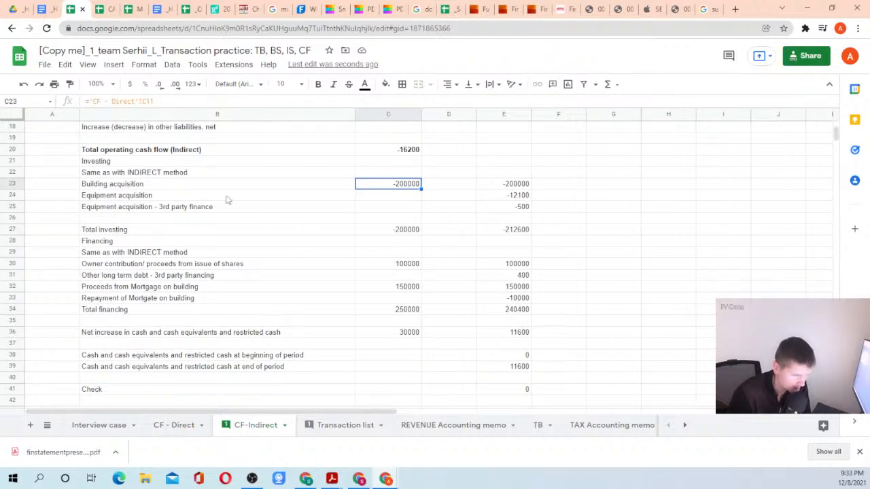
pyautogui.click(383, 206)
pyautogui.click(390, 196)
pyautogui.click(522, 197)
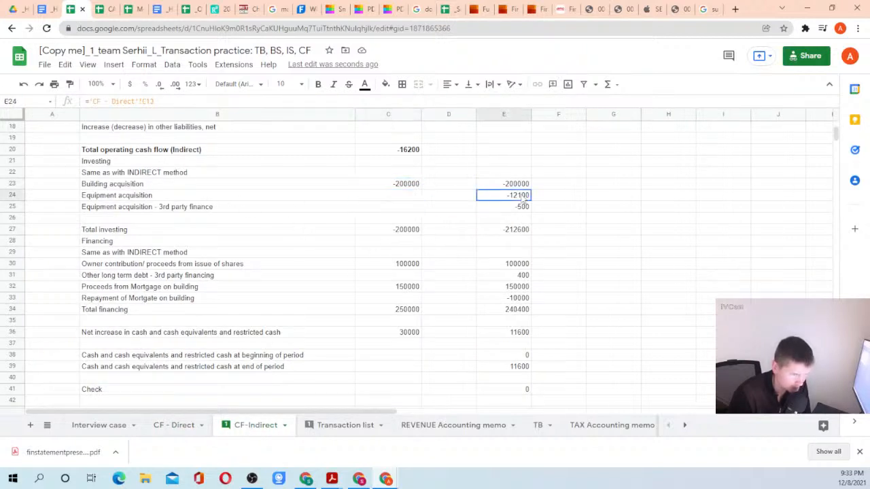
pyautogui.click(517, 186)
# Unhide column C on the CF - Direct sheet.
pyautogui.click(175, 426)
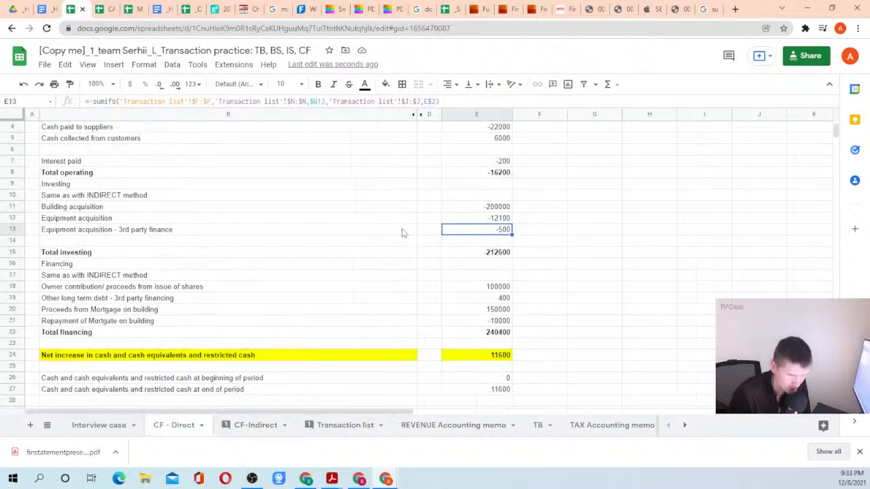
pyautogui.scroll(2, 458, 185)
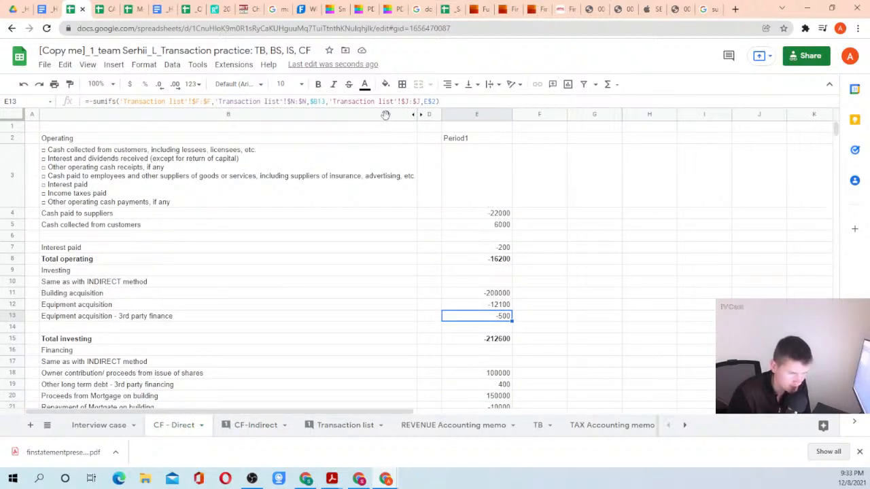
pyautogui.click(417, 114)
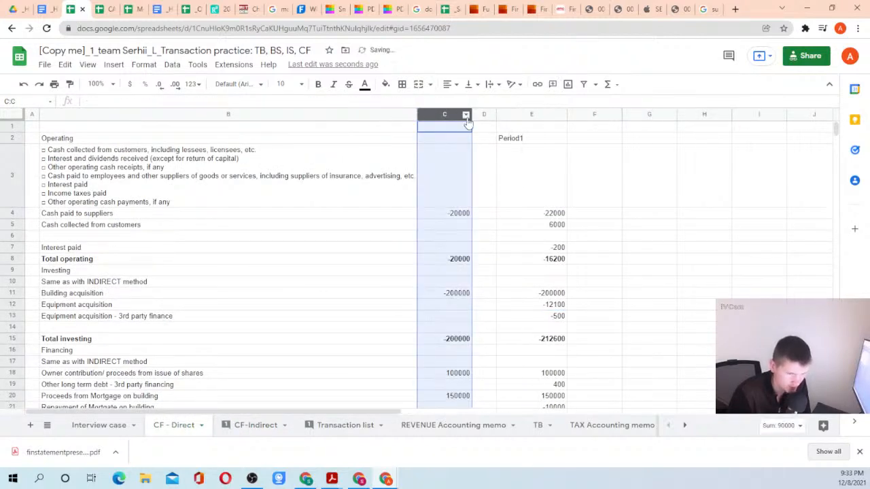
pyautogui.click(466, 114)
pyautogui.click(385, 212)
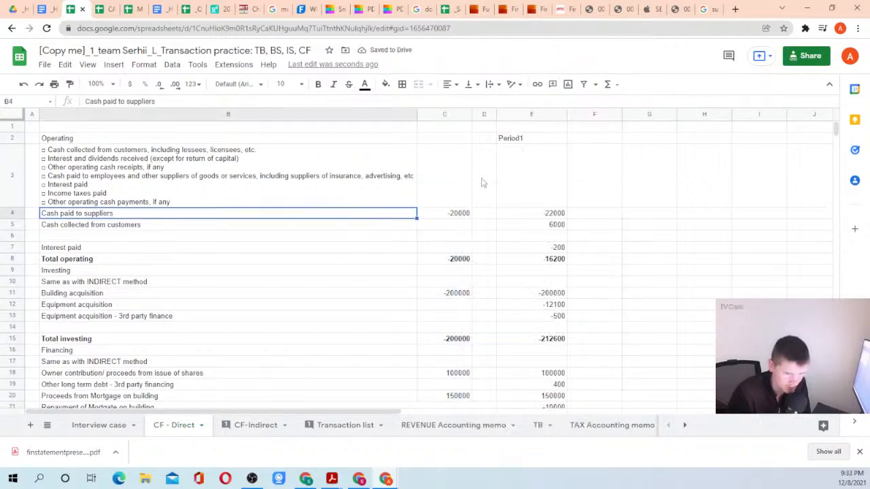
# Move the linked Period1 amounts in E23:E41 of the CF-Indirect sheet into column C, replacing the amounts there.
pyautogui.click(246, 426)
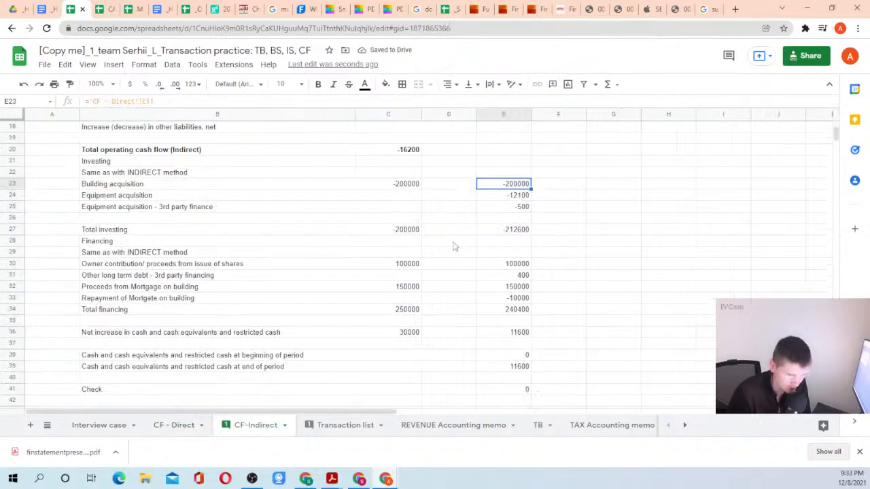
pyautogui.scroll(5, 472, 182)
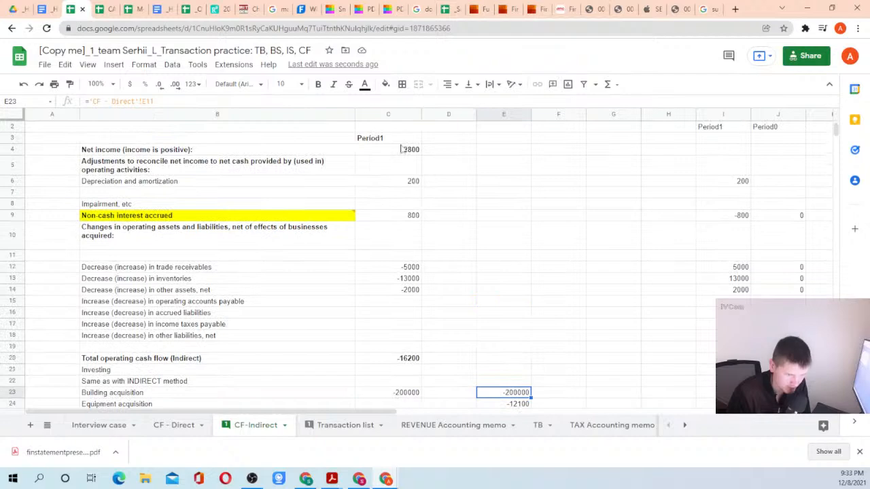
pyautogui.scroll(-4, 402, 151)
pyautogui.moveTo(498, 239); pyautogui.dragTo(407, 186)
pyautogui.scroll(3, 479, 190)
pyautogui.scroll(2, 440, 231)
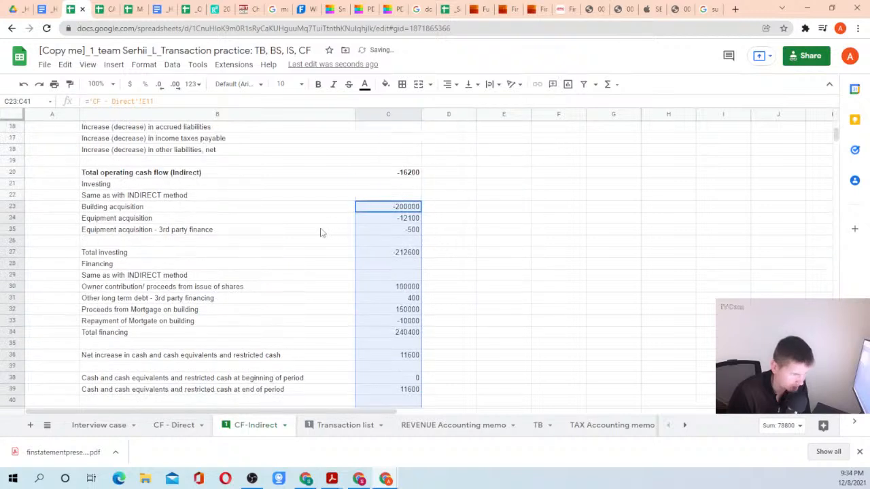
# Make the Total investing row and the net increase in cash row bold across columns B and C.
pyautogui.click(229, 209)
pyautogui.click(161, 197)
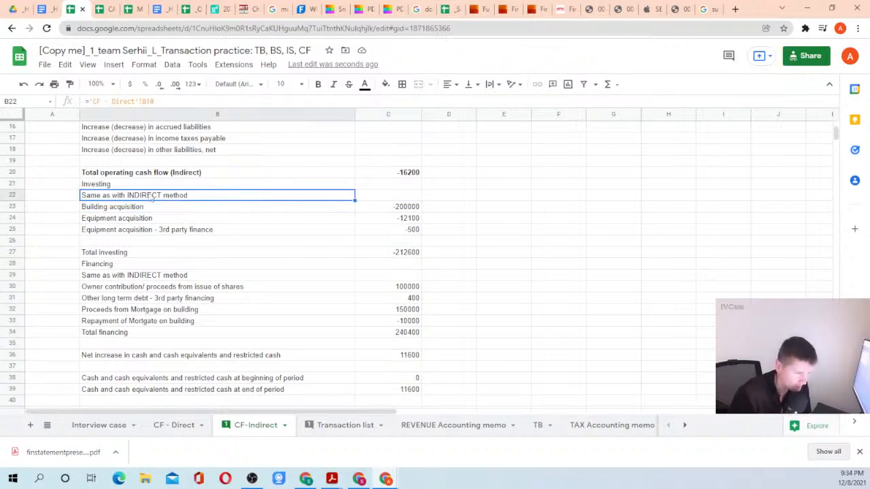
pyautogui.moveTo(117, 254); pyautogui.dragTo(396, 258)
pyautogui.hotkey('ctrl', 'b')
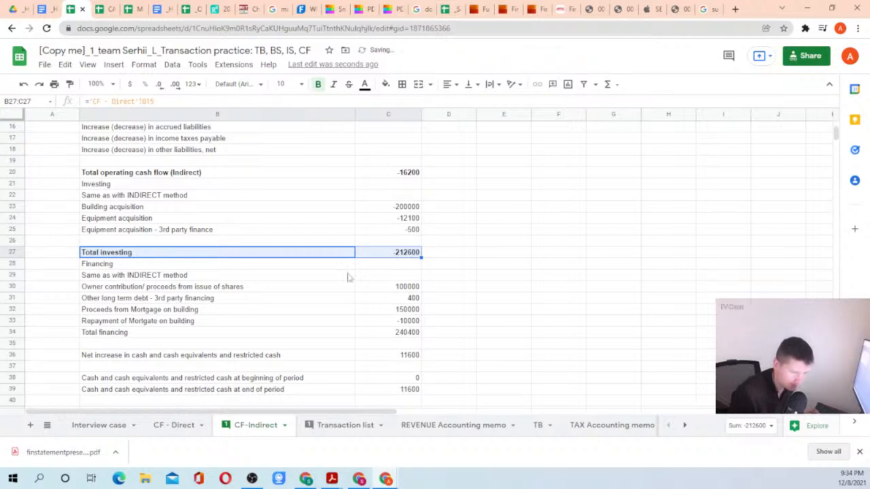
pyautogui.click(306, 359)
pyautogui.moveTo(359, 359); pyautogui.dragTo(378, 360)
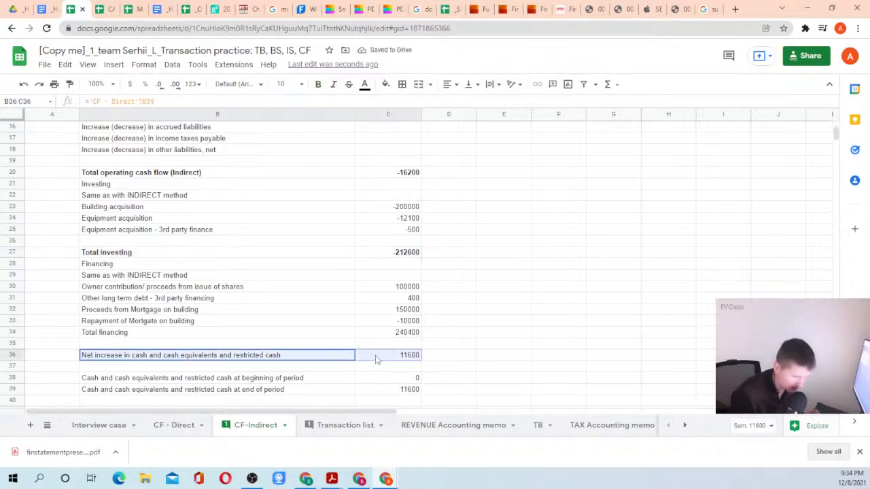
pyautogui.hotkey('ctrl', 'b')
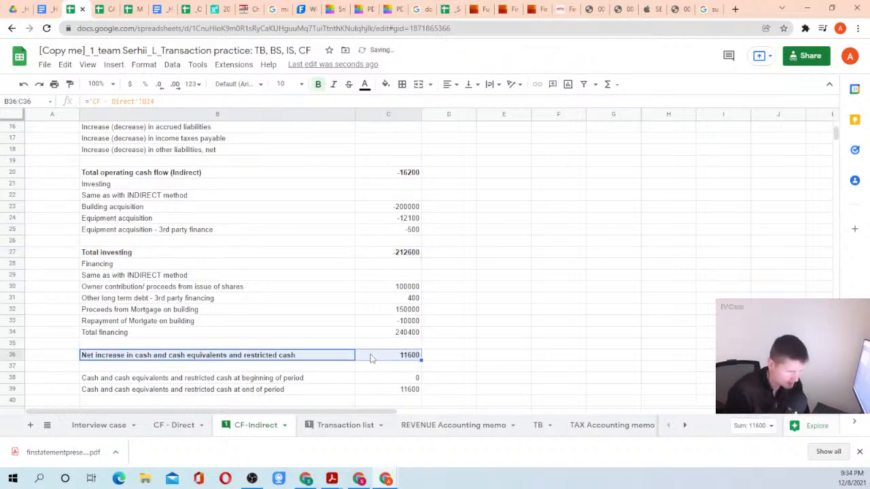
# Review the beginning and ending cash balances, the Check cell and the completed indirect cash flow statement.
pyautogui.scroll(-2, 292, 361)
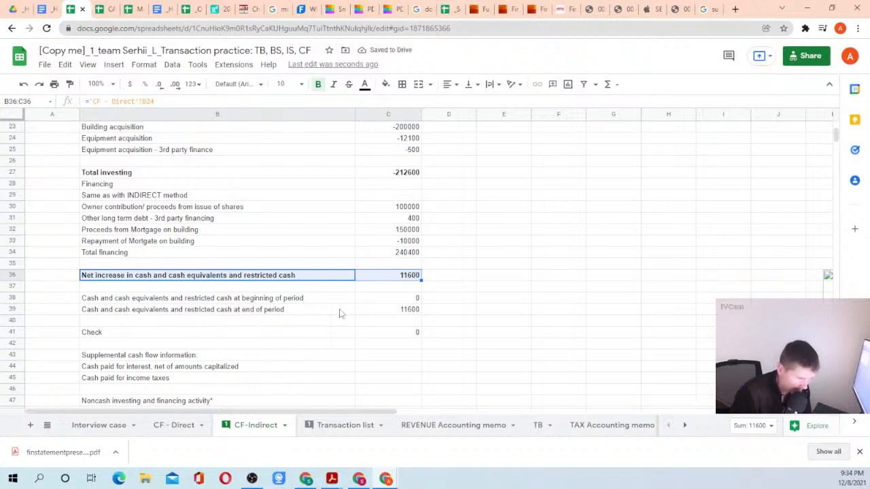
pyautogui.click(381, 311)
pyautogui.click(401, 299)
pyautogui.click(396, 333)
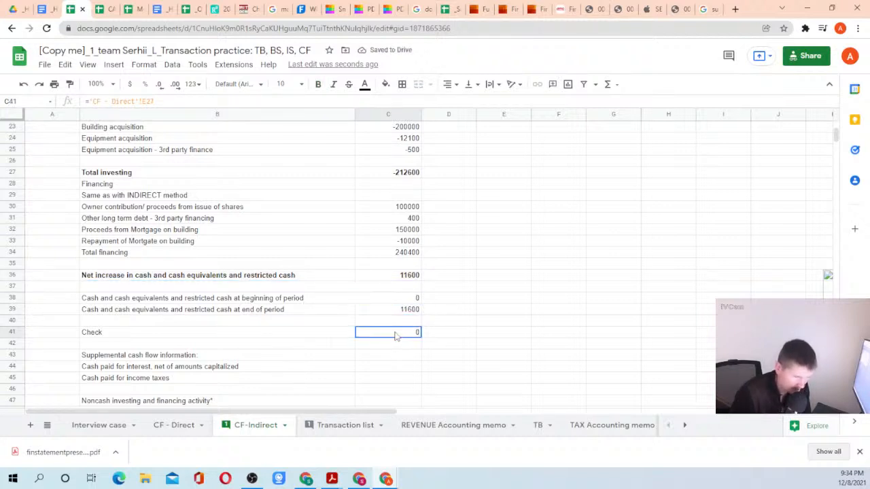
pyautogui.scroll(-1, 460, 297)
pyautogui.scroll(5, 432, 303)
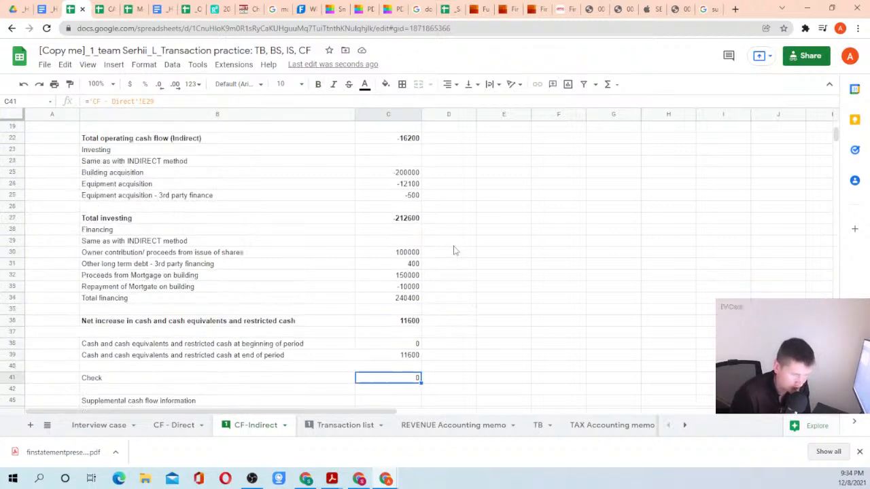
pyautogui.scroll(3, 454, 251)
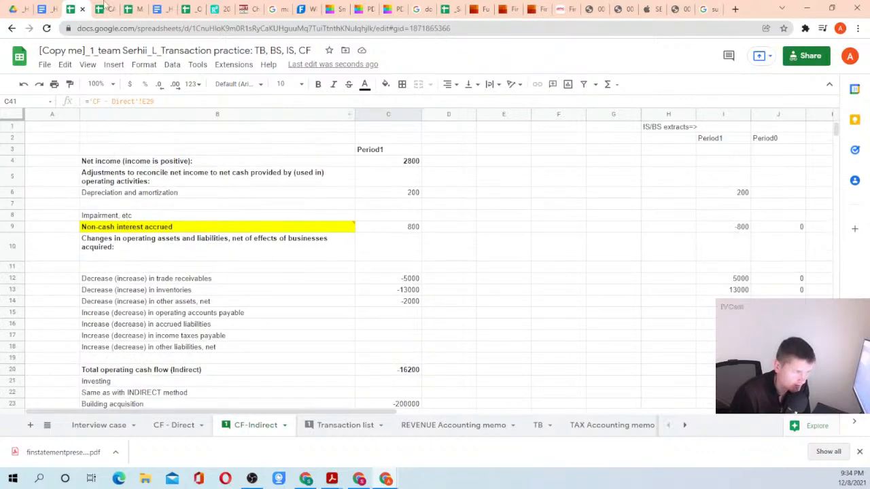
# Skim the Homework 4 instructions document and close it.
pyautogui.click(163, 9)
pyautogui.write('!')
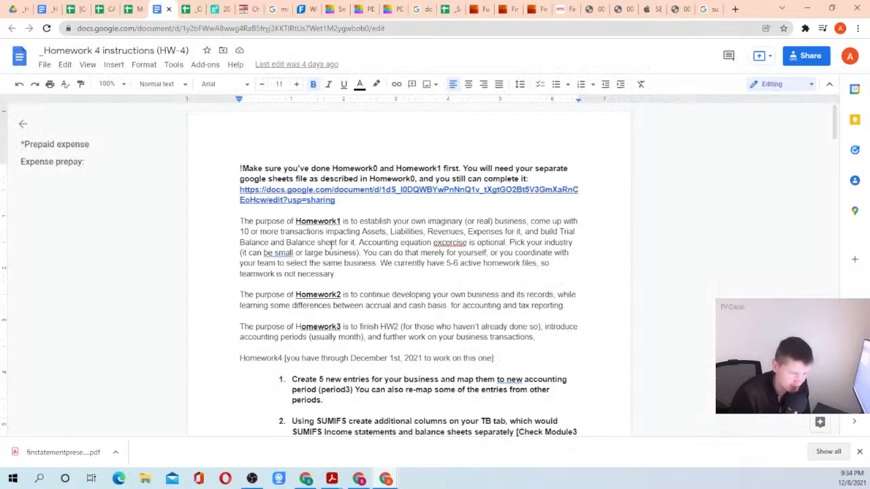
pyautogui.scroll(-3, 348, 253)
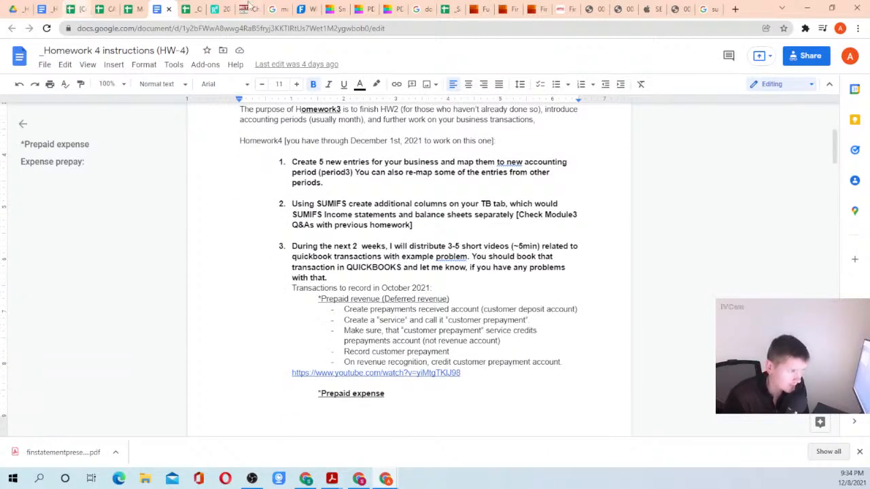
pyautogui.click(169, 9)
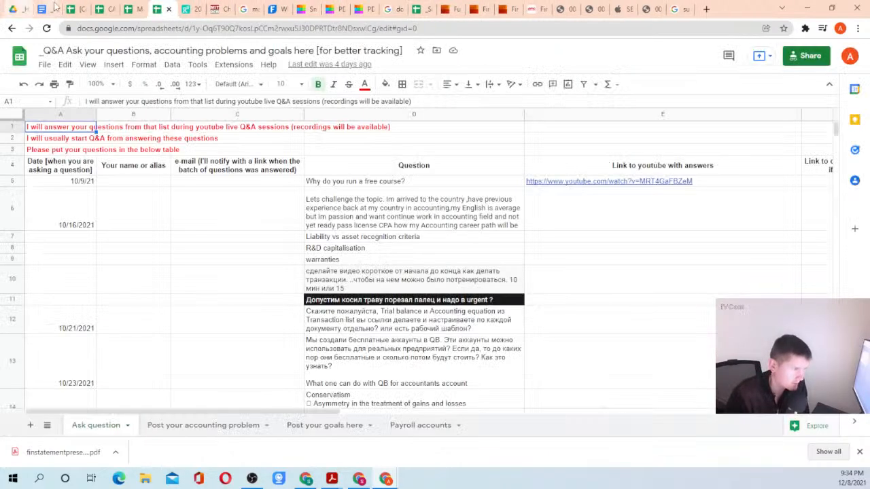
# Review the non-cash entry examples in the Homework 5 instructions, focusing on the accounts receivable provision.
pyautogui.click(48, 9)
pyautogui.scroll(2, 278, 174)
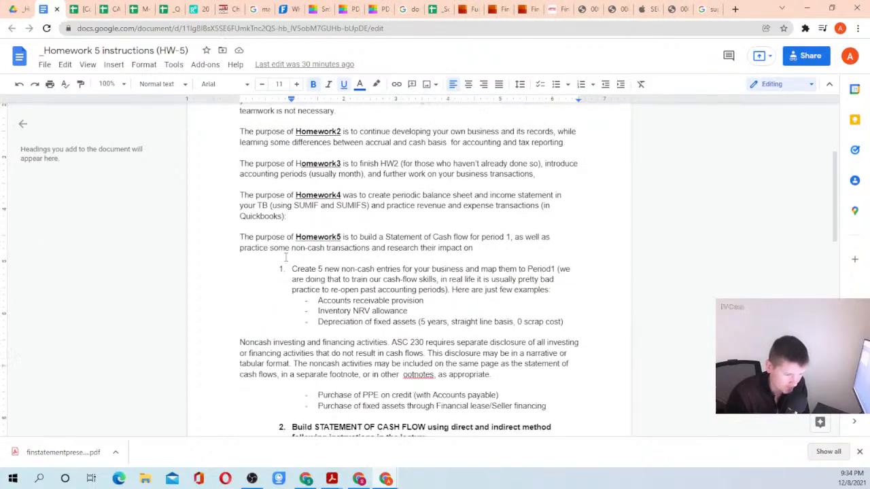
pyautogui.moveTo(318, 300); pyautogui.dragTo(424, 300)
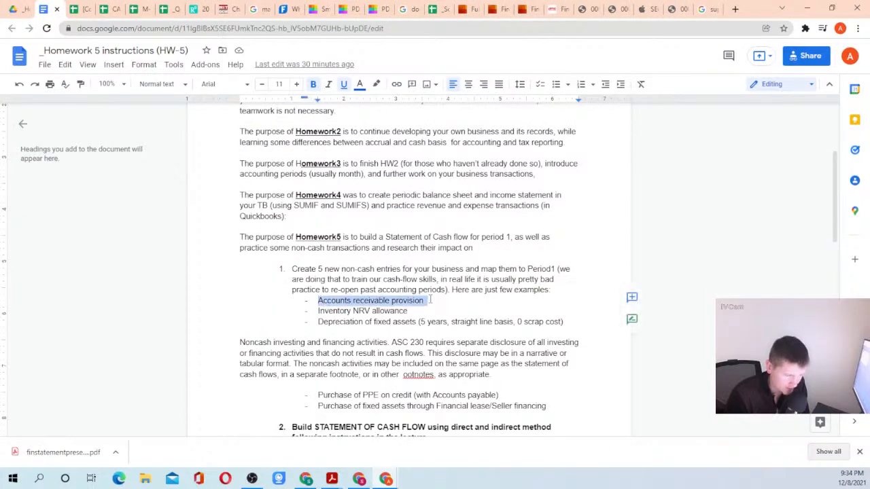
pyautogui.click(424, 301)
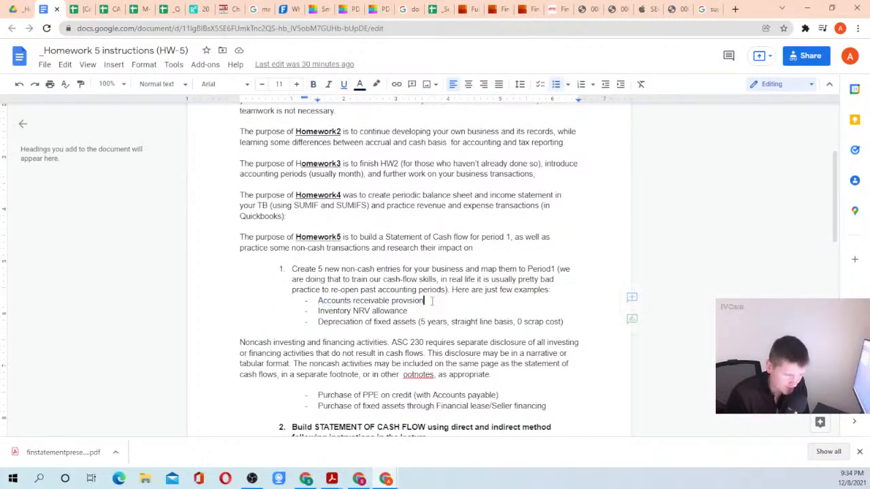
# Switch to the team transaction practice spreadsheet and open its Transaction list sheet.
pyautogui.click(76, 9)
pyautogui.click(107, 9)
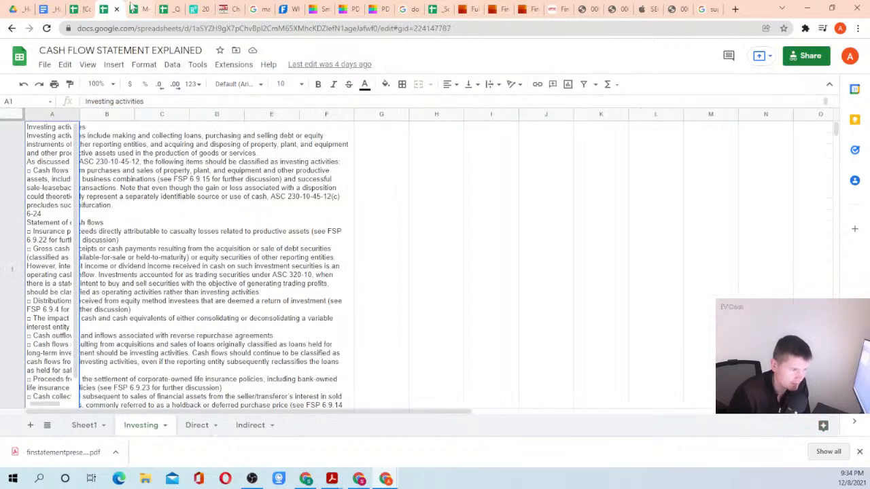
pyautogui.click(134, 9)
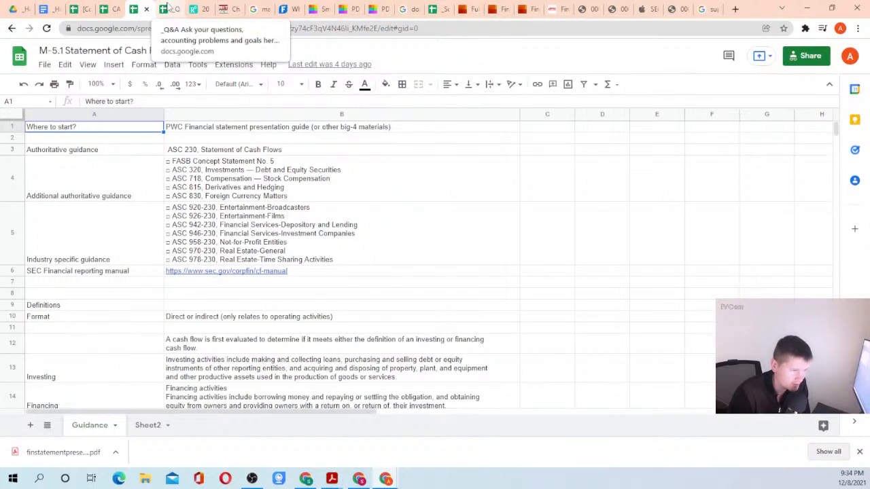
pyautogui.click(75, 11)
pyautogui.click(326, 425)
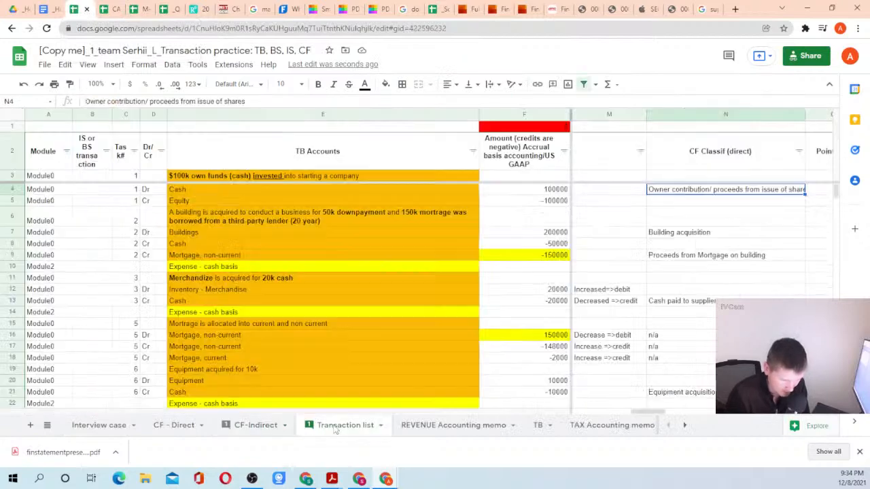
# Review the early Module0 journal entries, down to the $2k credit memo posted to Accounts receivable - Other.
pyautogui.click(535, 394)
pyautogui.press('Down')
pyautogui.press('Down')
pyautogui.press('Down')
pyautogui.press('Down')
pyautogui.press('Down')
pyautogui.press('Down')
pyautogui.press('Down')
pyautogui.press('Down')
pyautogui.press('Down')
pyautogui.press('Down')
pyautogui.press('Down')
pyautogui.press('Down')
pyautogui.press('Down')
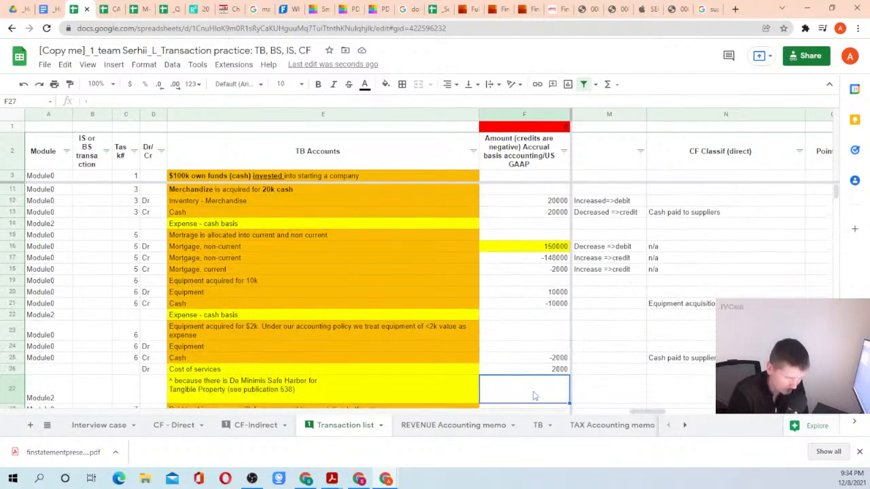
pyautogui.press('Down')
pyautogui.press('Down')
pyautogui.press('Down')
pyautogui.press('Down')
pyautogui.press('Down')
pyautogui.press('Down')
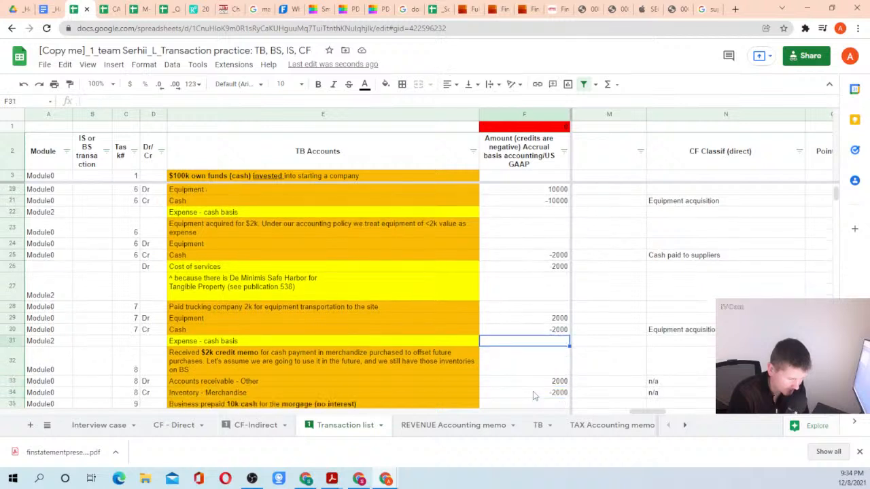
pyautogui.press('Up')
pyautogui.press('Up')
pyautogui.press('Up')
pyautogui.press('Up')
pyautogui.press('Up')
pyautogui.press('Up')
pyautogui.press('Up')
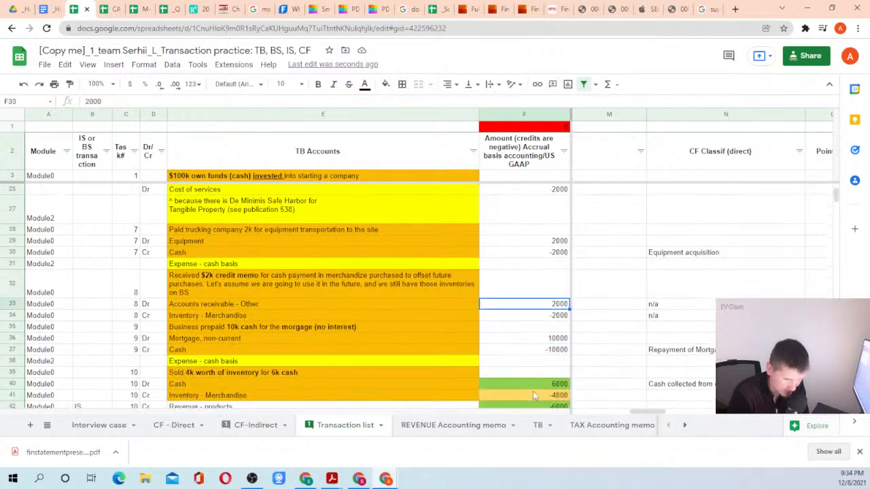
pyautogui.press('Left')
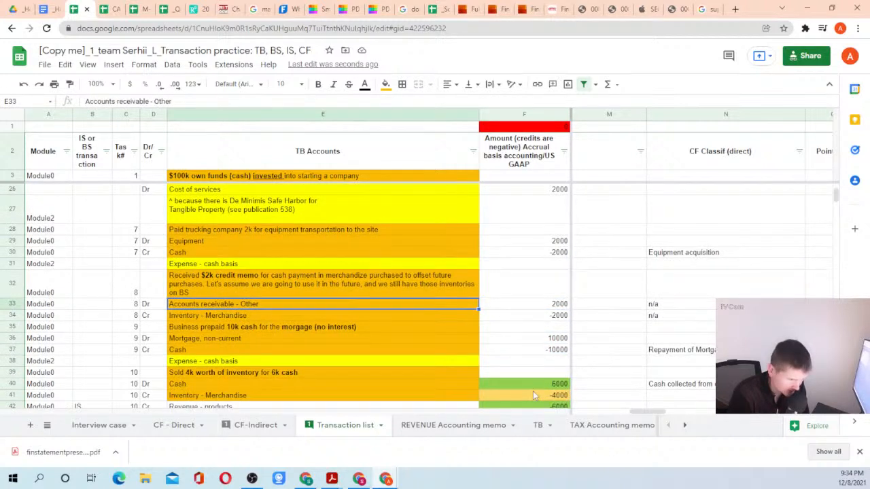
# Review the entries from the mortgage prepayment through the inventory sale and services on credit to the equipment depreciation.
pyautogui.press('Down')
pyautogui.press('Down')
pyautogui.press('Down')
pyautogui.press('Down')
pyautogui.press('Down')
pyautogui.press('Down')
pyautogui.press('Down')
pyautogui.press('Down')
pyautogui.press('Down')
pyautogui.press('Down')
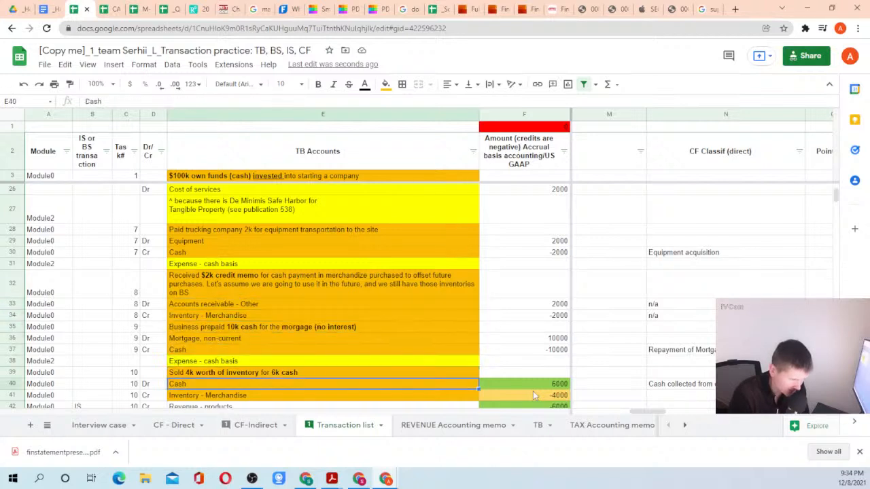
pyautogui.press('Up')
pyautogui.press('Up')
pyautogui.press('Up')
pyautogui.press('Up')
pyautogui.press('Up')
pyautogui.press('Up')
pyautogui.press('Up')
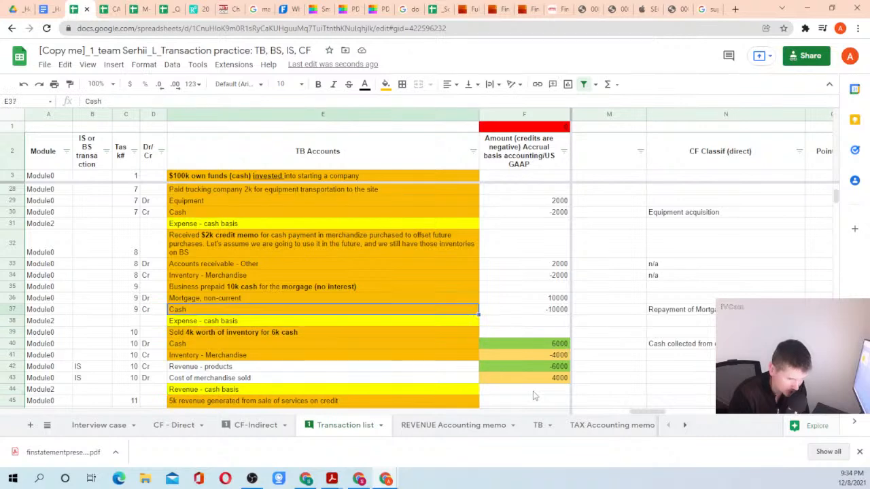
pyautogui.press('Down')
pyautogui.press('Down')
pyautogui.press('Down')
pyautogui.press('Down')
pyautogui.press('Down')
pyautogui.press('Down')
pyautogui.press('Down')
pyautogui.press('Down')
pyautogui.press('Down')
pyautogui.press('Down')
pyautogui.press('Down')
pyautogui.press('Down')
pyautogui.press('Down')
pyautogui.press('Down')
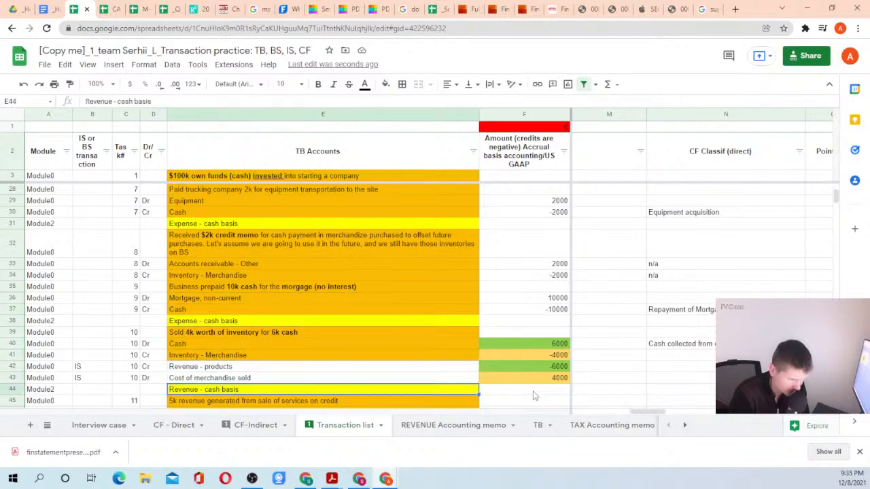
pyautogui.press('Down')
pyautogui.press('Down')
pyautogui.press('Up')
pyautogui.press('Up')
pyautogui.press('Up')
pyautogui.press('Up')
pyautogui.press('Up')
pyautogui.press('Up')
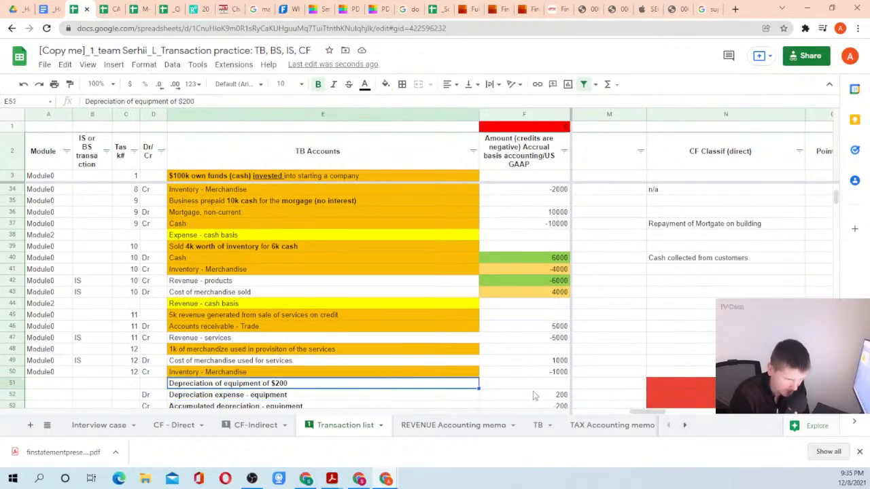
# Examine the tax amounts, accounting periods and direct cash flow classifications of the depreciation and seller-financed equipment entries.
pyautogui.press('Right')
pyautogui.press('Right')
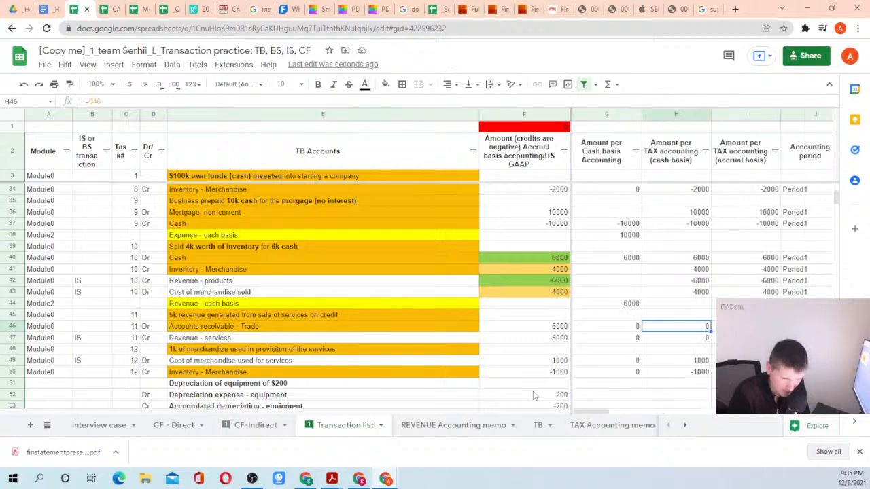
pyautogui.press('Left')
pyautogui.press('Down')
pyautogui.press('Down')
pyautogui.press('Down')
pyautogui.press('Down')
pyautogui.press('Down')
pyautogui.press('Down')
pyautogui.press('Down')
pyautogui.press('Down')
pyautogui.press('Down')
pyautogui.press('Down')
pyautogui.press('Down')
pyautogui.press('Down')
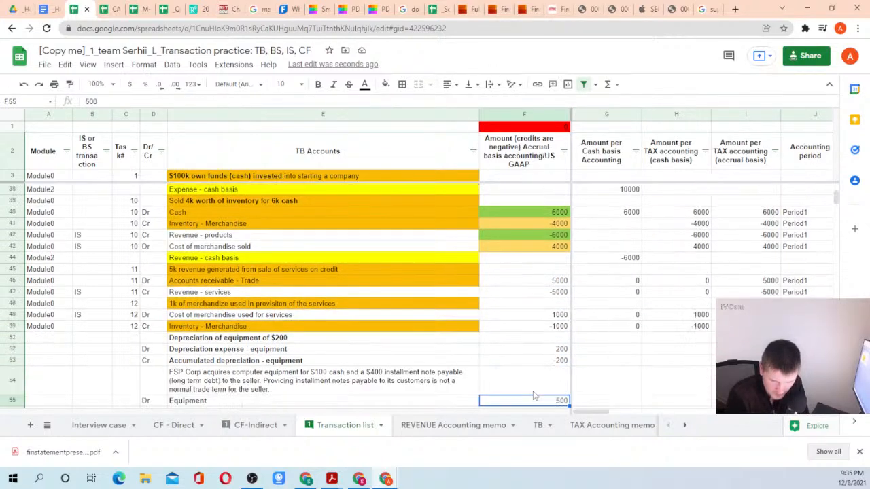
pyautogui.press('Down')
pyautogui.press('Right')
pyautogui.press('Right')
pyautogui.press('Right')
pyautogui.press('Right')
pyautogui.press('Right')
pyautogui.press('Right')
pyautogui.press('Right')
pyautogui.press('Right')
pyautogui.press('Right')
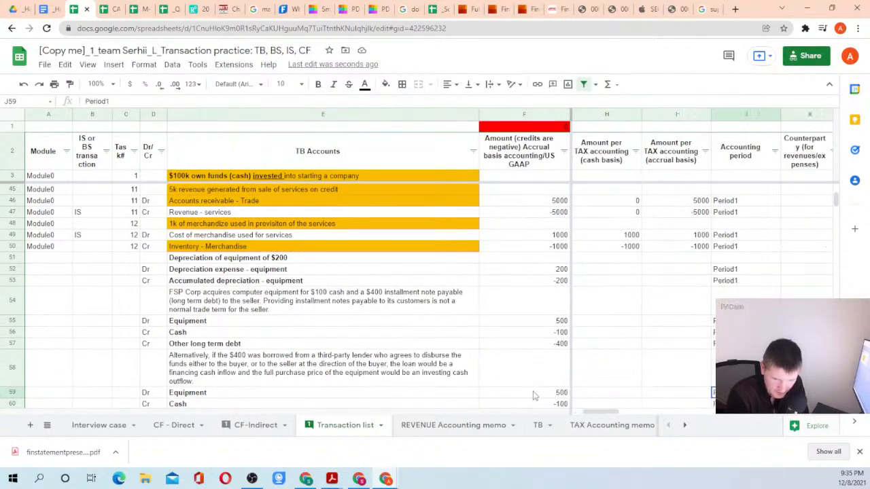
pyautogui.press('Left')
pyautogui.press('Left')
pyautogui.press('Up')
pyautogui.press('Up')
pyautogui.press('Up')
pyautogui.press('Up')
pyautogui.press('Up')
pyautogui.press('Up')
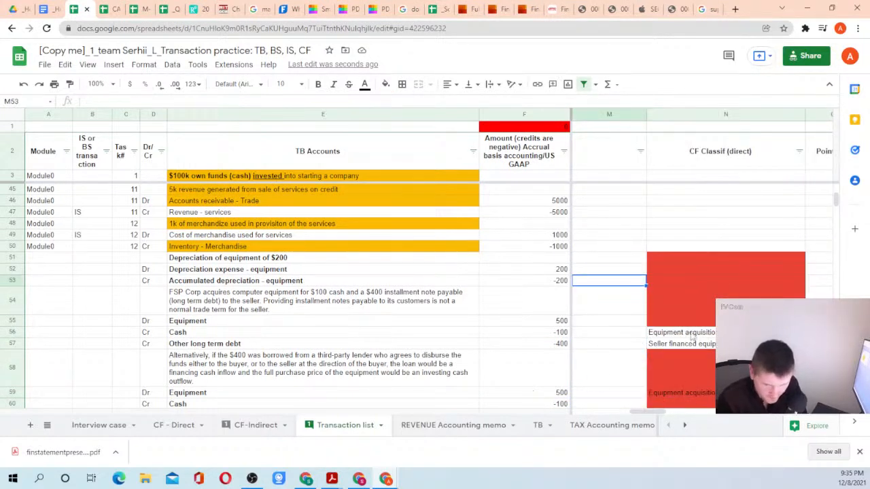
pyautogui.press('Left')
pyautogui.press('Left')
pyautogui.press('Left')
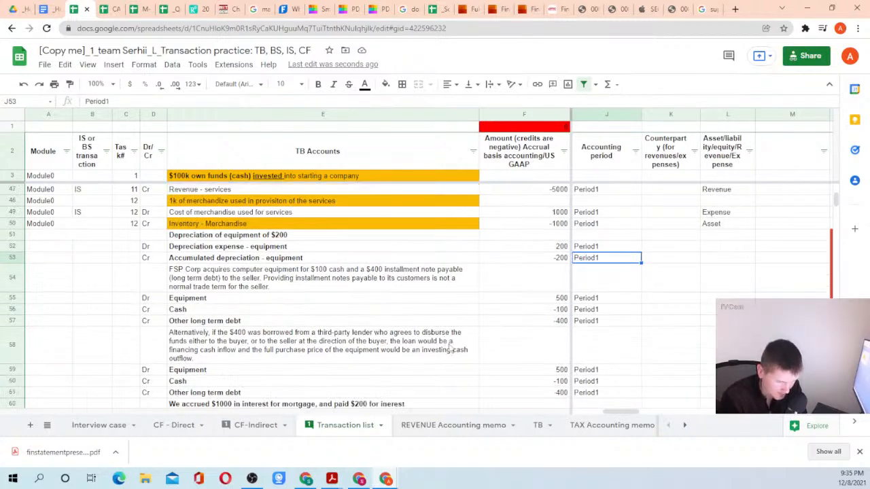
# Insert four blank rows after the Period1 mortgage interest entry, above "Customer pays cash for 5k services rendered earlier".
pyautogui.scroll(-3, 404, 360)
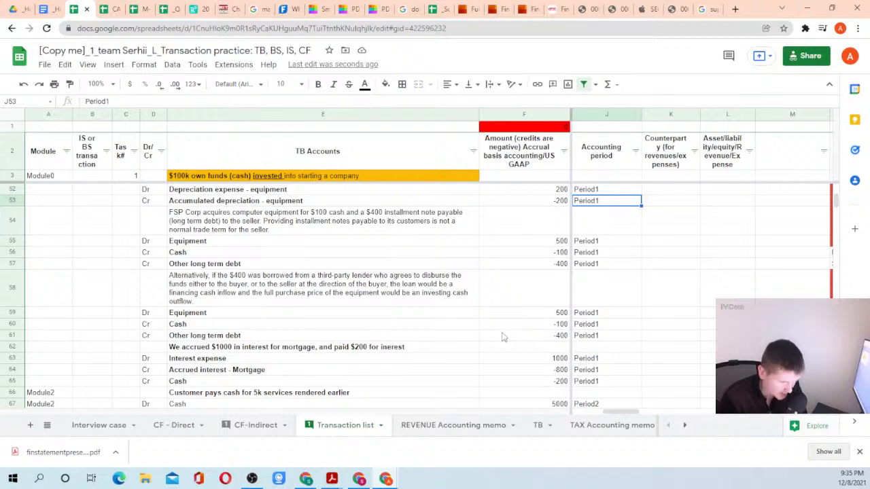
pyautogui.click(352, 350)
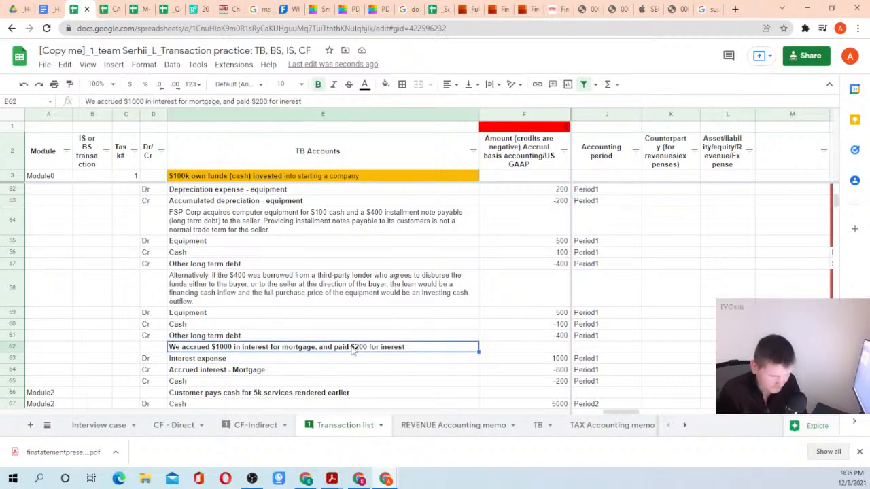
pyautogui.scroll(-2, 435, 354)
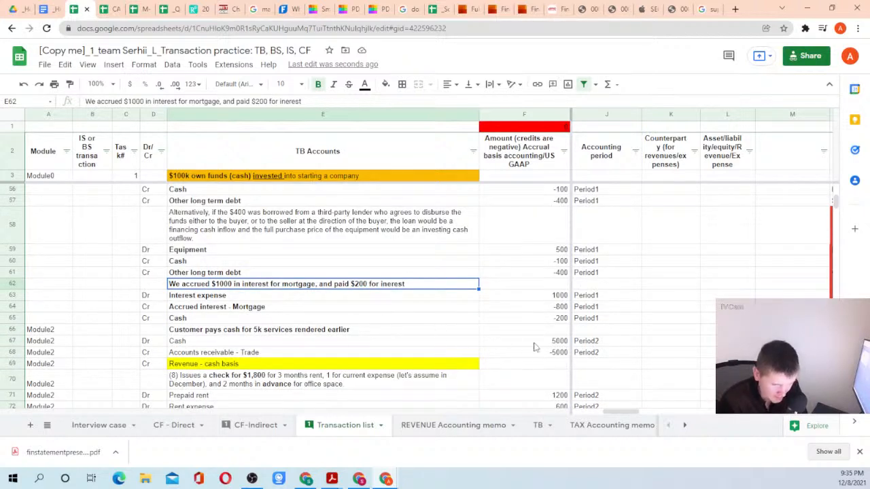
pyautogui.click(576, 329)
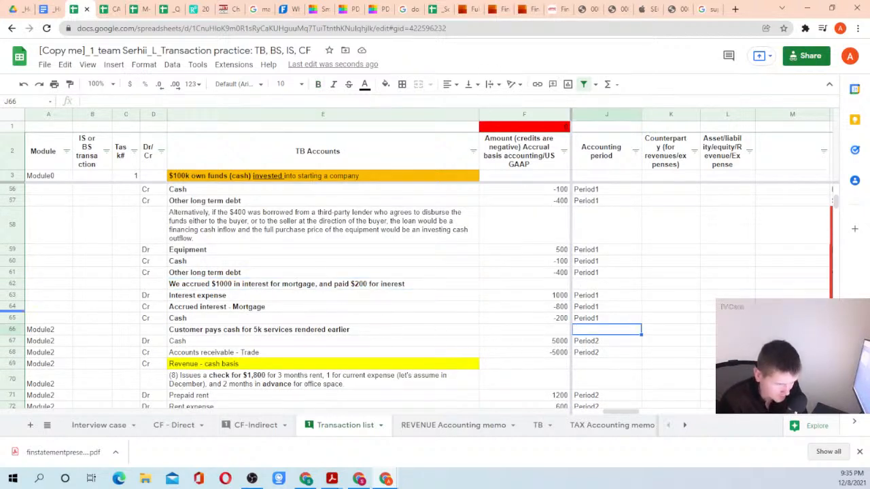
pyautogui.click(14, 330)
pyautogui.rightClick(14, 330)
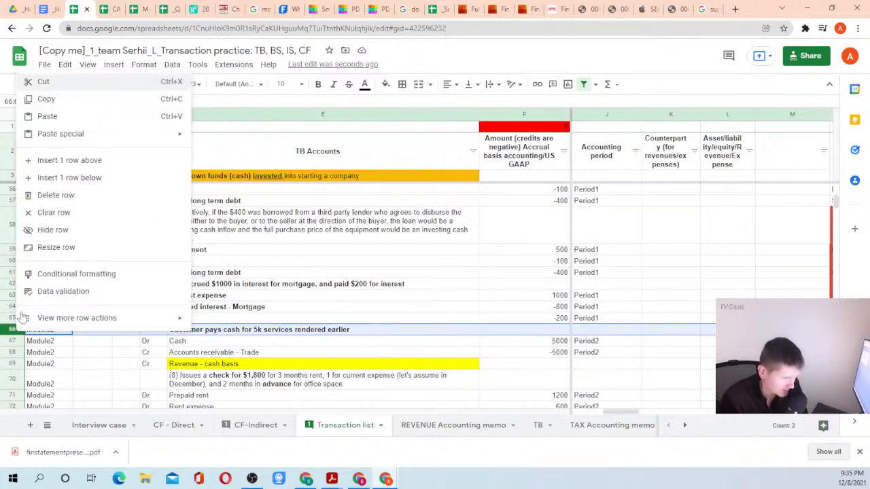
pyautogui.click(44, 161)
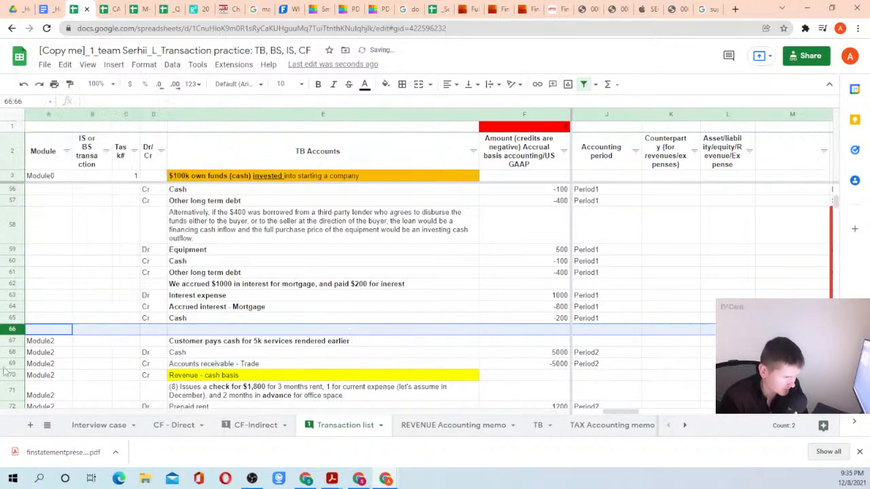
pyautogui.rightClick(15, 330)
pyautogui.click(44, 160)
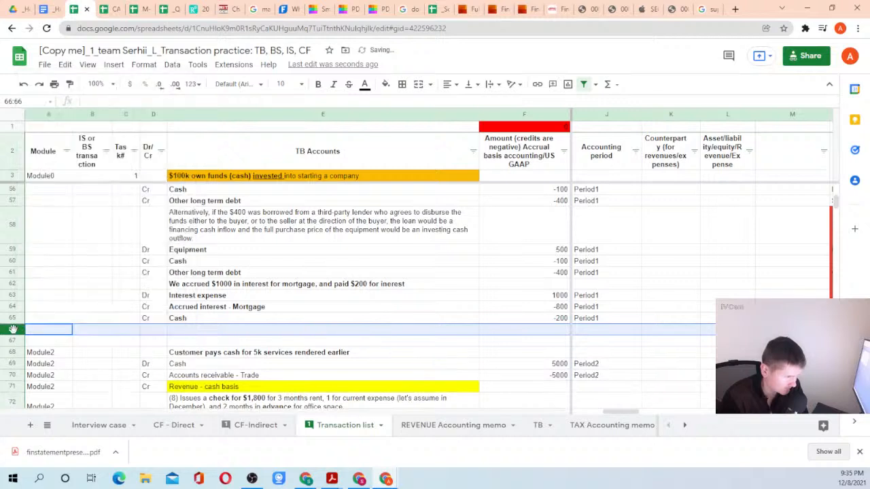
pyautogui.rightClick(14, 330)
pyautogui.click(54, 159)
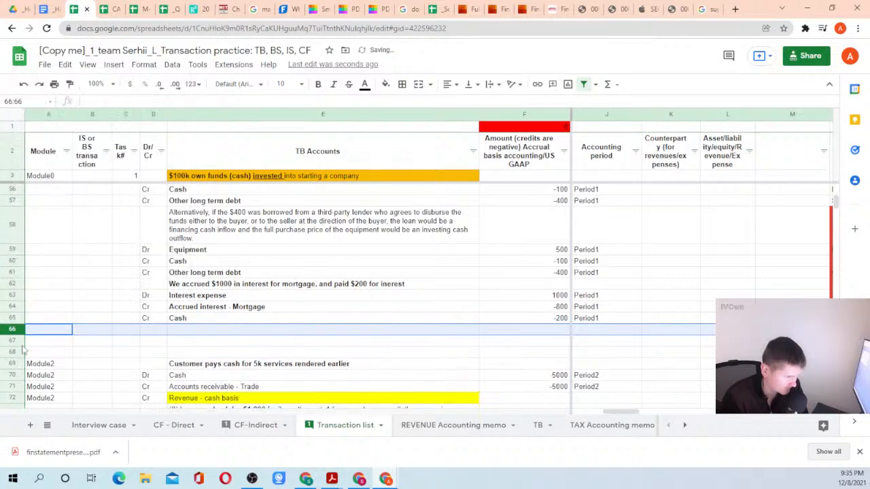
pyautogui.rightClick(13, 330)
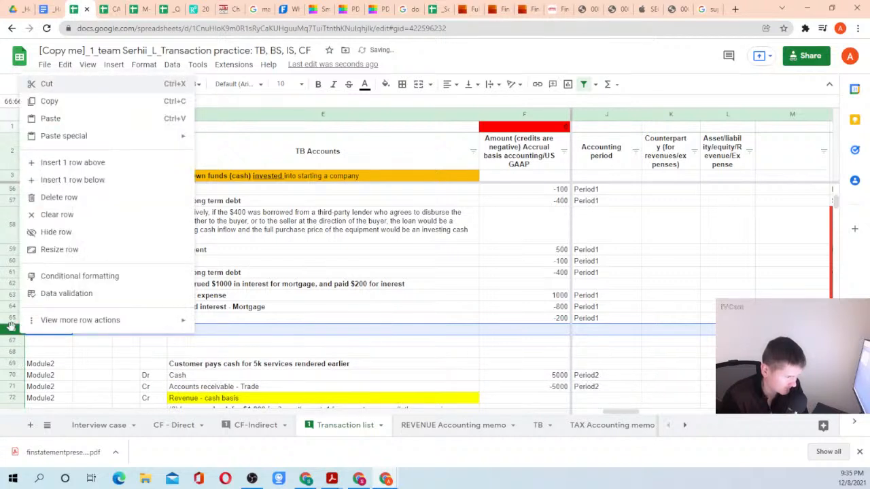
pyautogui.click(48, 156)
# Enter the transaction description "St the period end, we realized, that some of our AR are uncollectibe ($2000)" in cell E66.
pyautogui.click(191, 331)
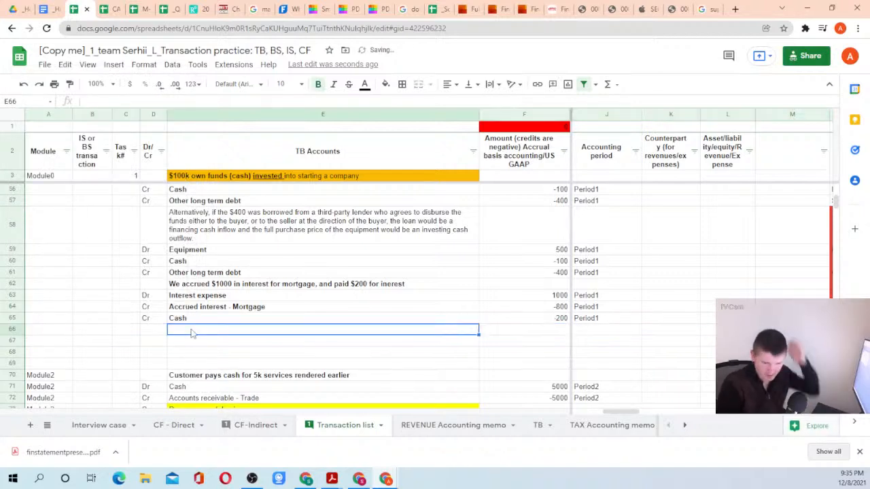
pyautogui.write('S')
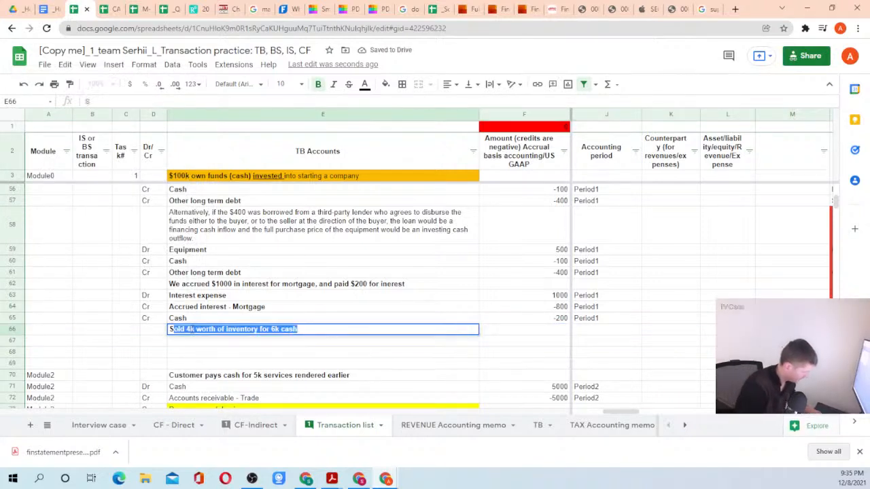
pyautogui.write('t the period end, we realize')
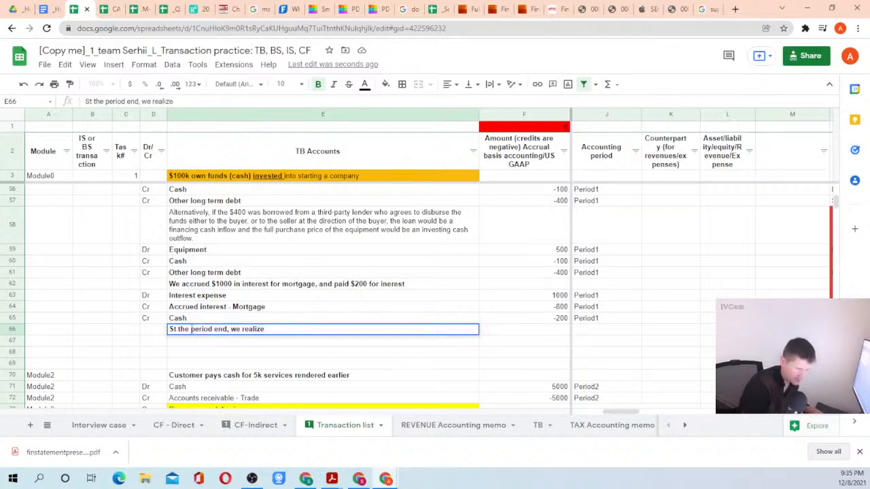
pyautogui.write('d, that some of our AR are uncollectibe ($2000')
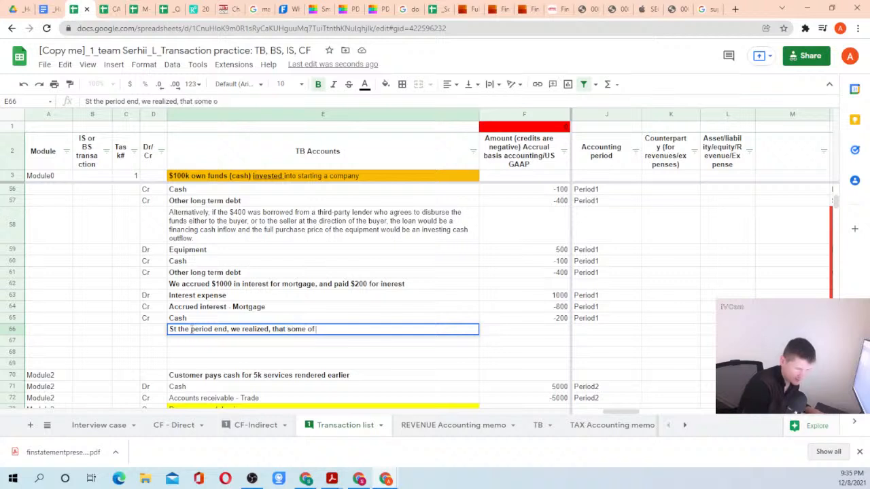
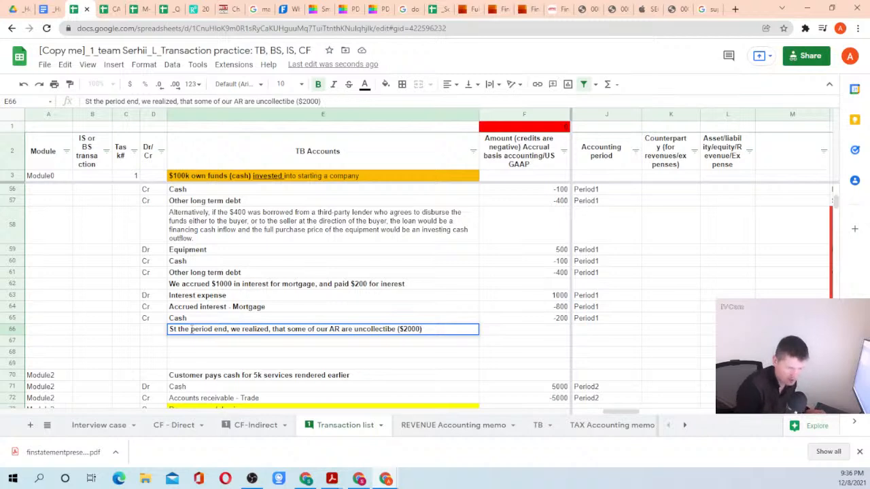
pyautogui.press('Return')
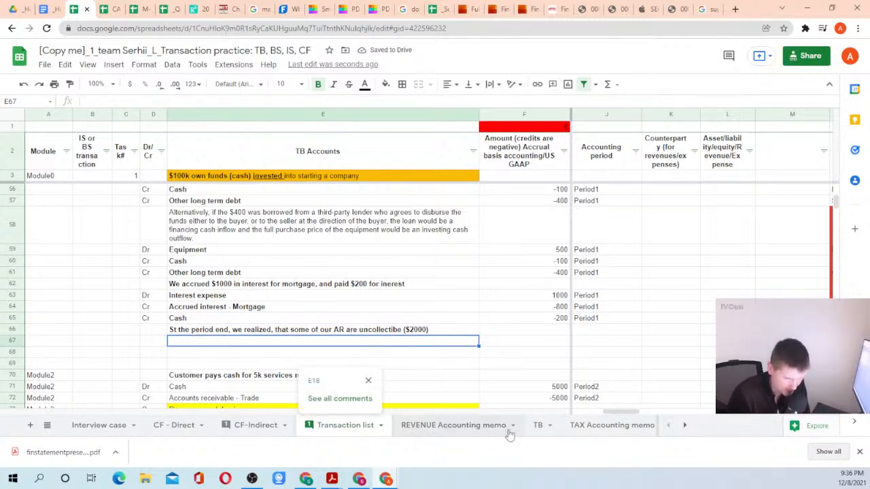
# Open the TB sheet and check the Accounts receivable - Trade balance and formulas for Period1 and Period2.
pyautogui.click(539, 428)
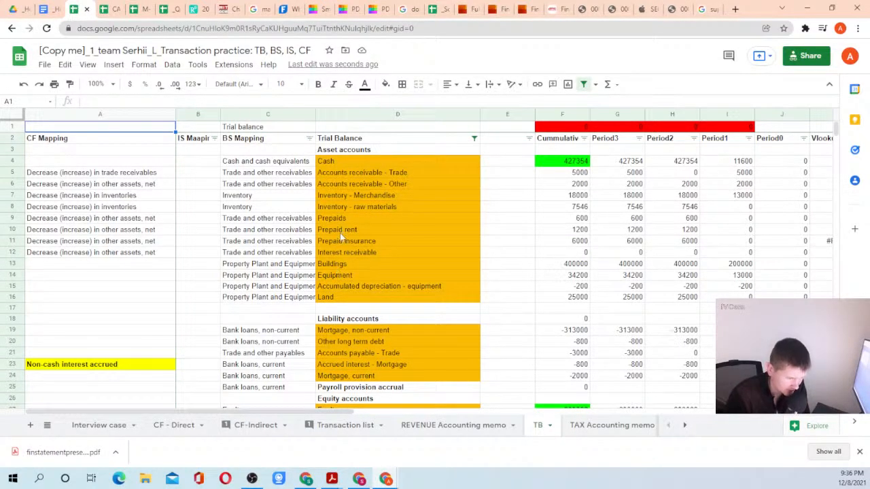
pyautogui.click(369, 175)
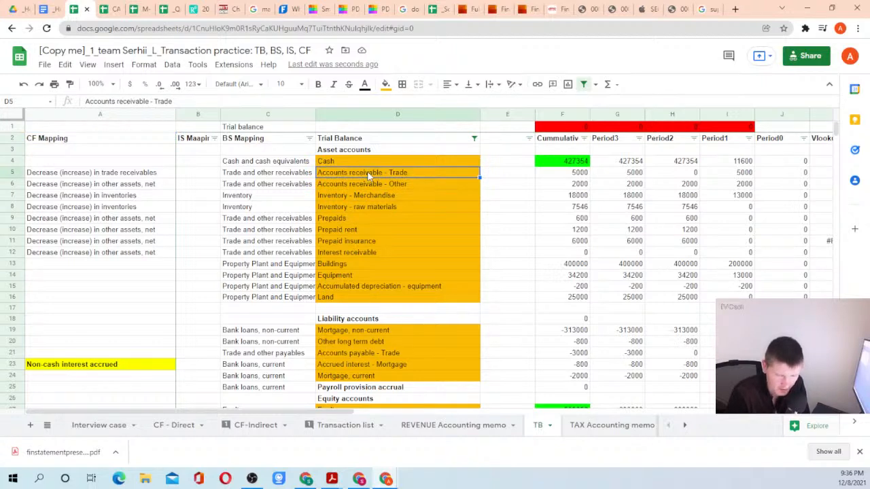
pyautogui.press('Right')
pyautogui.press('Right')
pyautogui.press('Right')
pyautogui.press('Right')
pyautogui.press('Right')
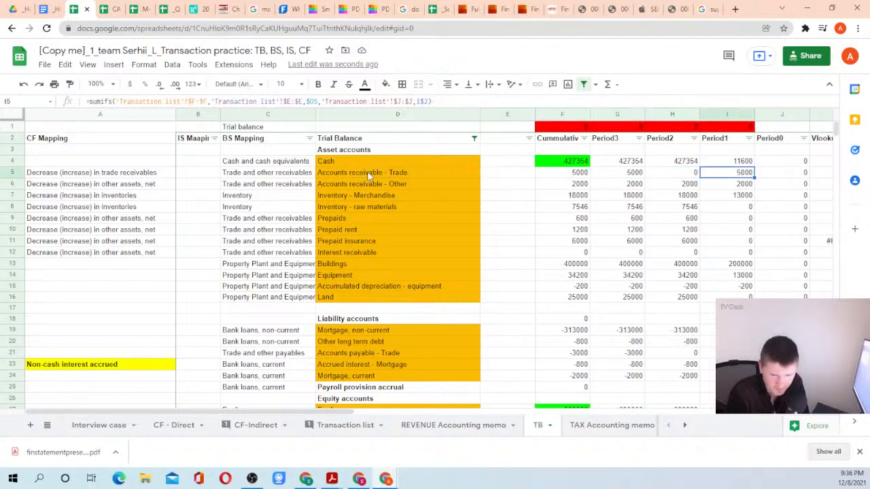
pyautogui.press('Left')
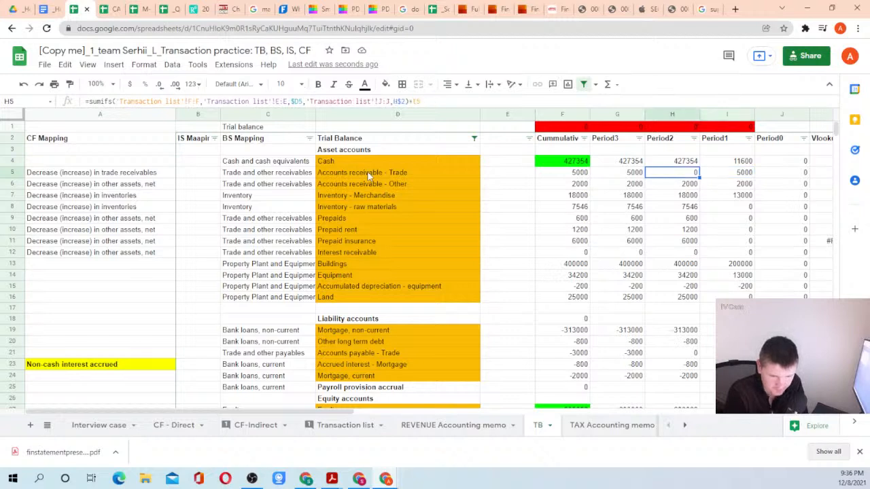
# Review the account name and period figures across the Accounts receivable - Trade row of the trial balance.
pyautogui.press('Left')
pyautogui.press('Left')
pyautogui.press('Left')
pyautogui.press('Left')
pyautogui.press('Left')
pyautogui.press('Left')
pyautogui.press('Left')
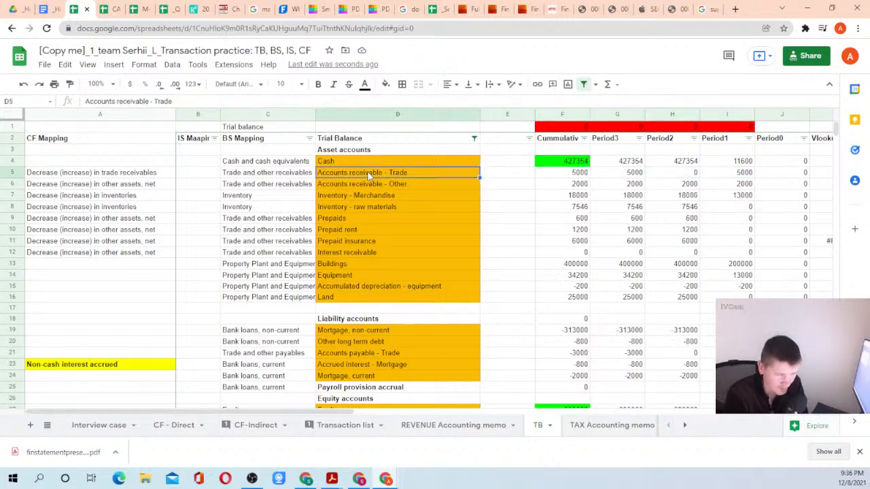
pyautogui.press('Right')
pyautogui.press('Right')
pyautogui.press('Right')
pyautogui.press('Right')
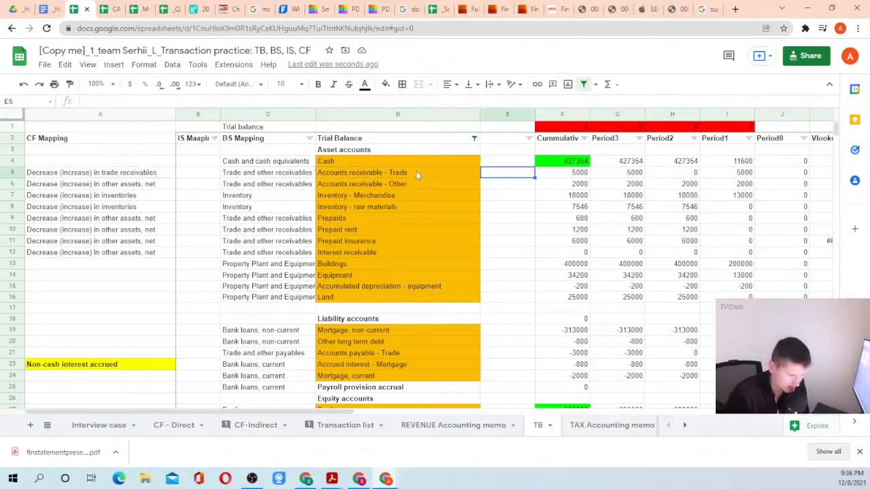
# On the Transaction list sheet, enter Dr in D67 and Cr in D68 for the uncollectible receivables entry.
pyautogui.click(322, 427)
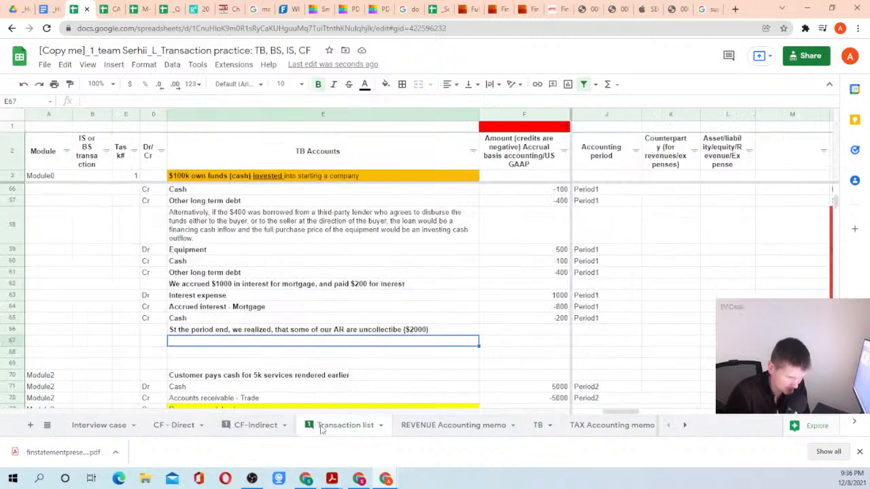
pyautogui.click(143, 342)
pyautogui.write('Dr')
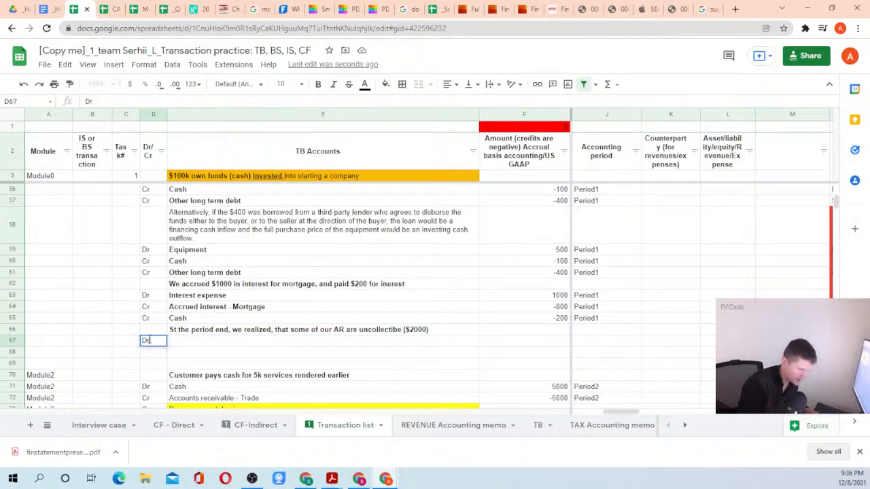
pyautogui.press('Return')
pyautogui.write('Cr')
pyautogui.press('Return')
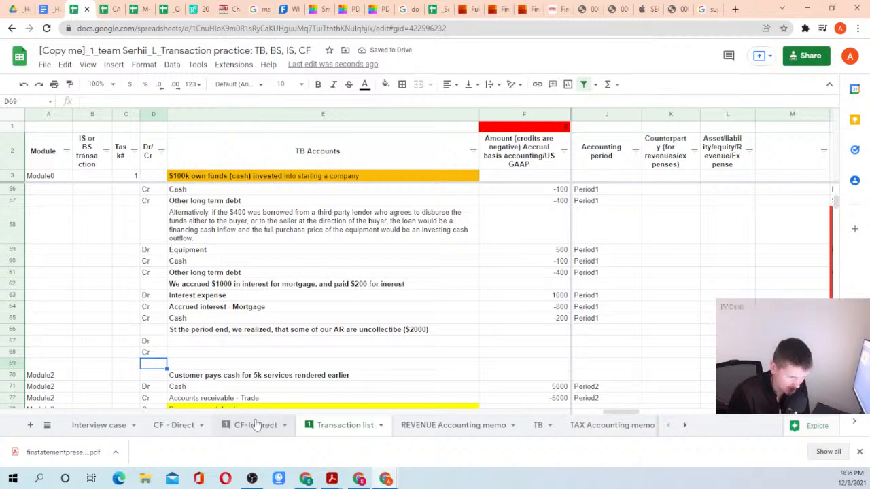
# Insert a blank row above Inventory - Merchandise on the TB sheet.
pyautogui.click(201, 341)
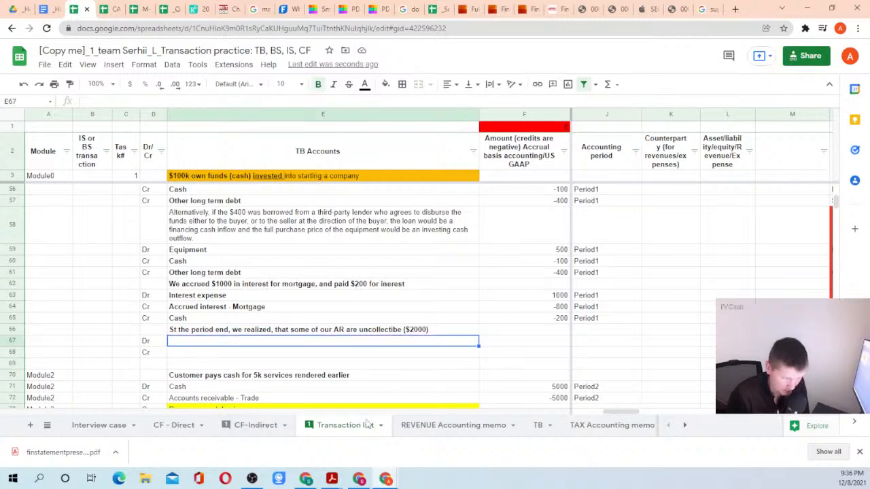
pyautogui.click(442, 425)
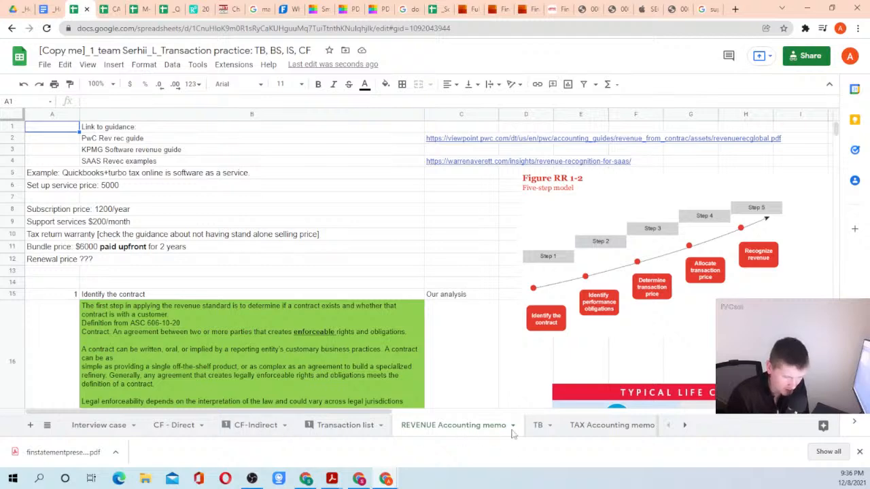
pyautogui.click(536, 426)
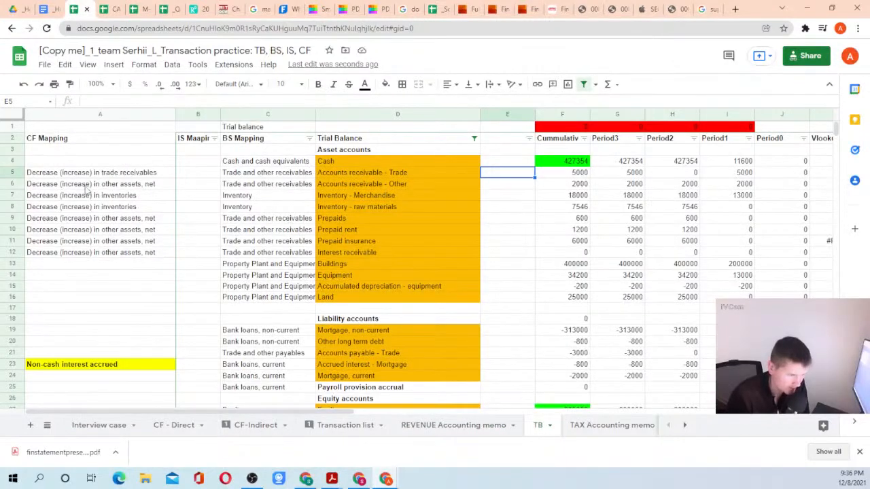
pyautogui.click(11, 195)
pyautogui.rightClick(10, 195)
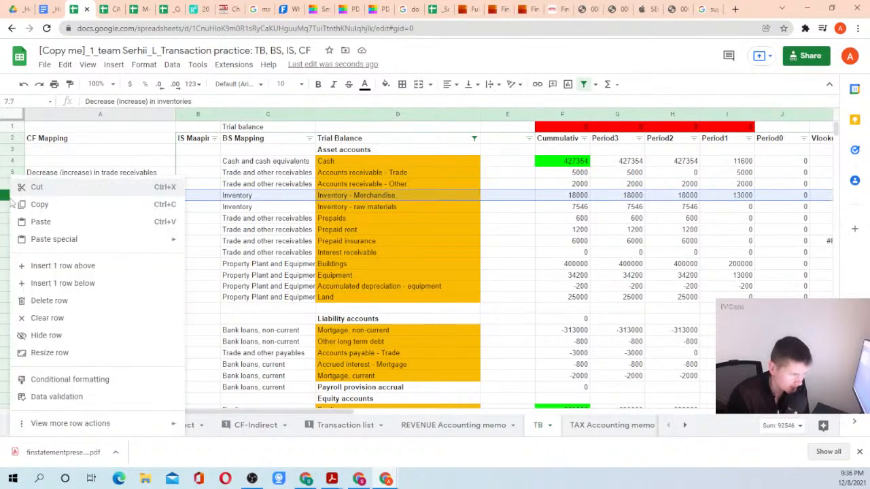
pyautogui.click(54, 211)
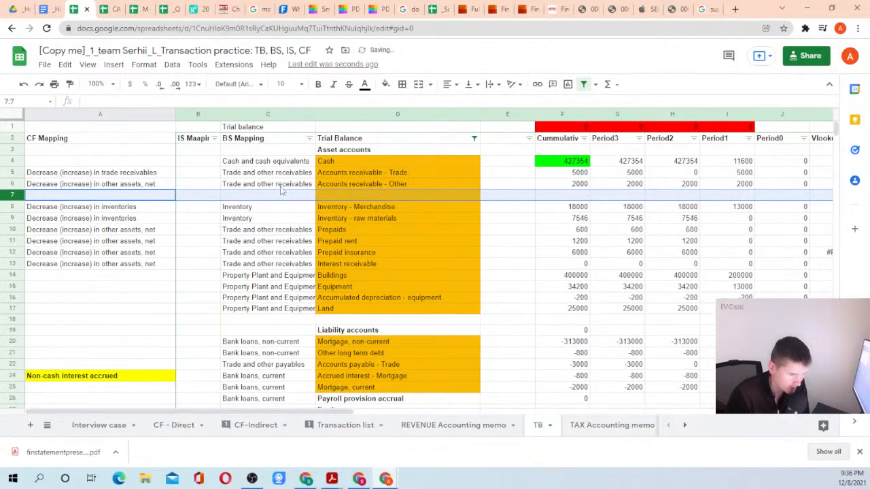
# Copy the BS mapping "Trade and other receivables" from C6 into C7 of the new row.
pyautogui.click(282, 187)
pyautogui.hotkey('ctrl', 'c')
pyautogui.hotkey('ctrl', 'v')
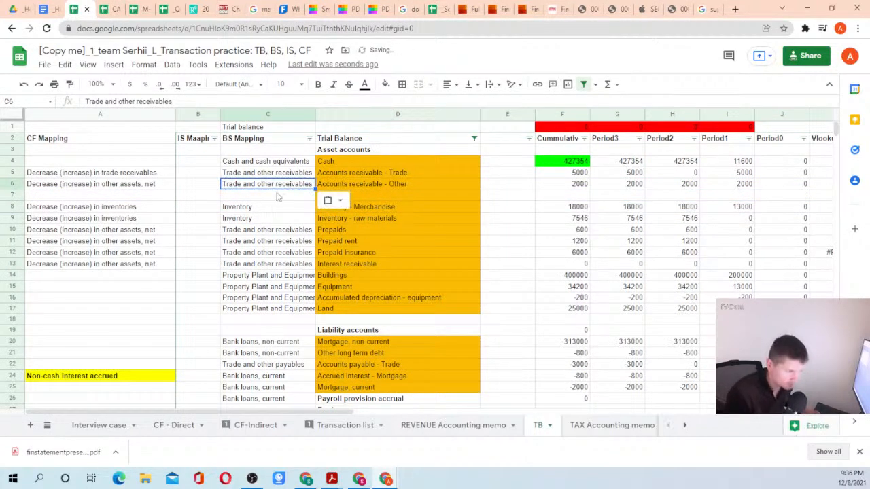
pyautogui.click(273, 196)
pyautogui.hotkey('ctrl', 'v')
# Enter the account name "Accounts receivable - Allowance" in cell D7.
pyautogui.click(337, 195)
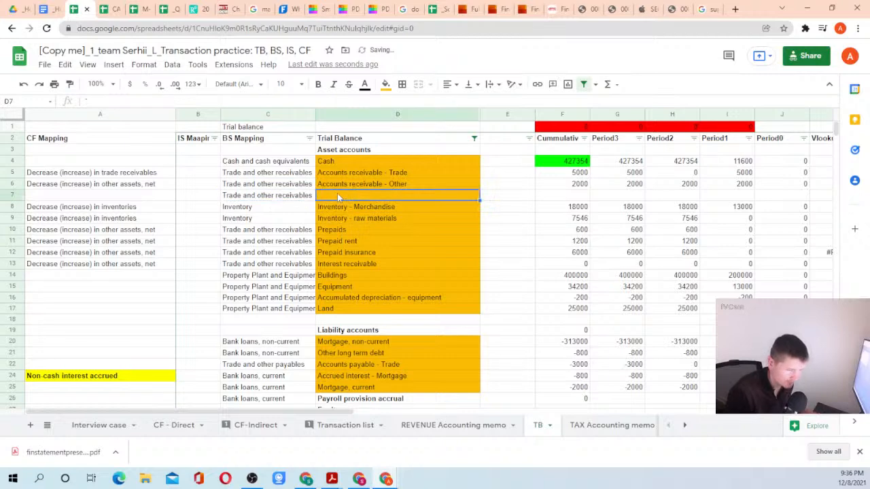
pyautogui.write('A')
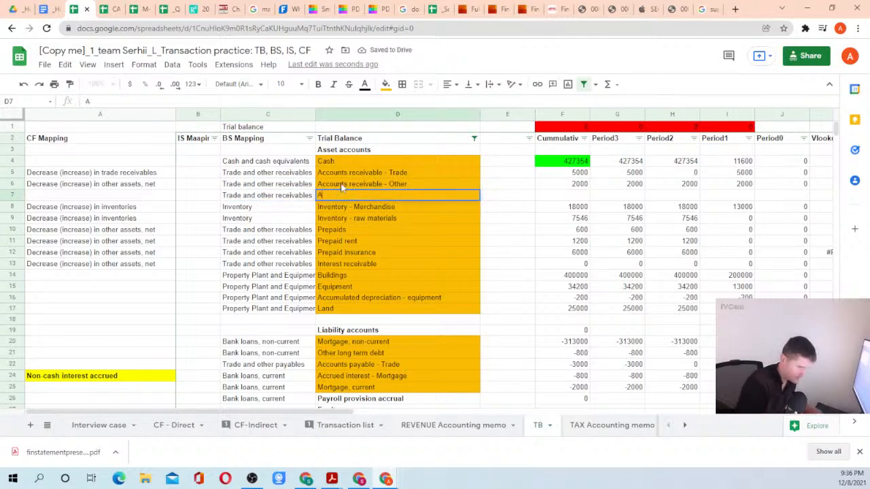
pyautogui.write('ccounts rece')
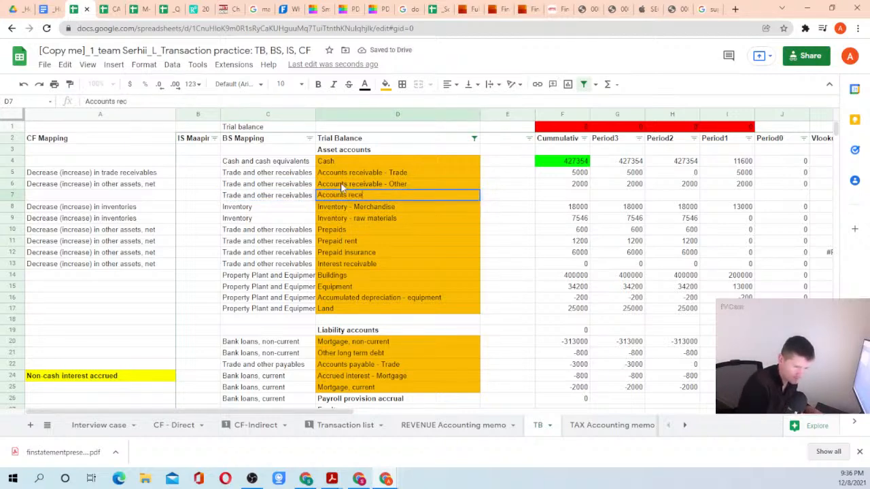
pyautogui.write('ivable - A')
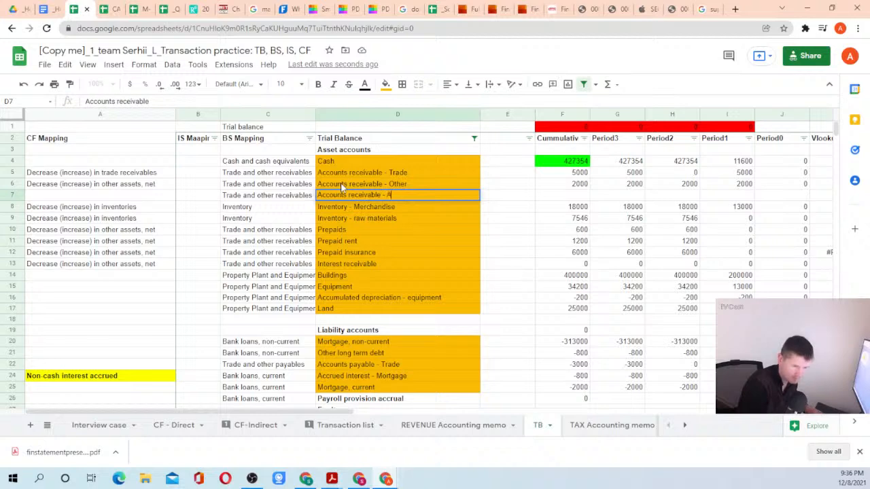
pyautogui.write('llowance')
pyautogui.press('Return')
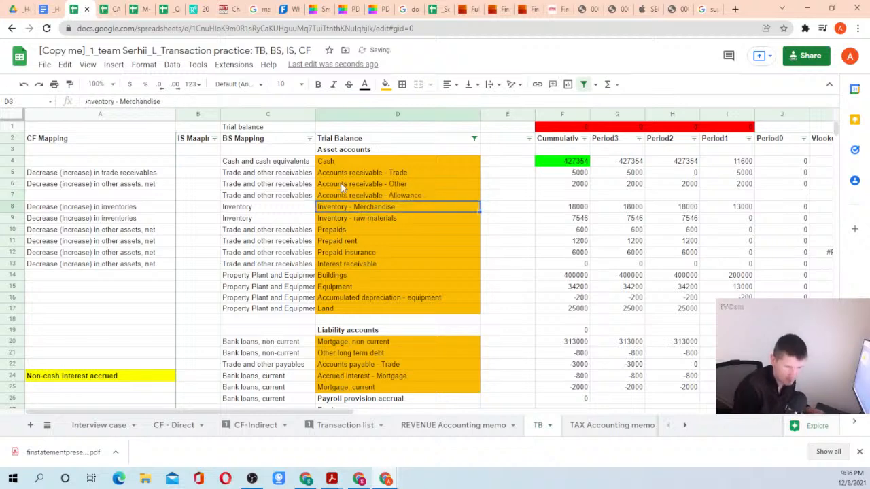
# Copy the cumulative and Period0 to Period3 formulas from F6:J6 into F7:J7 for the allowance account.
pyautogui.press('Up')
pyautogui.press('Up')
pyautogui.press('Right')
pyautogui.press('Right')
pyautogui.hotkey('shift', 'Right')
pyautogui.hotkey('shift', 'Right')
pyautogui.hotkey('shift', 'Right')
pyautogui.hotkey('shift', 'Right')
pyautogui.hotkey('shift', 'Right')
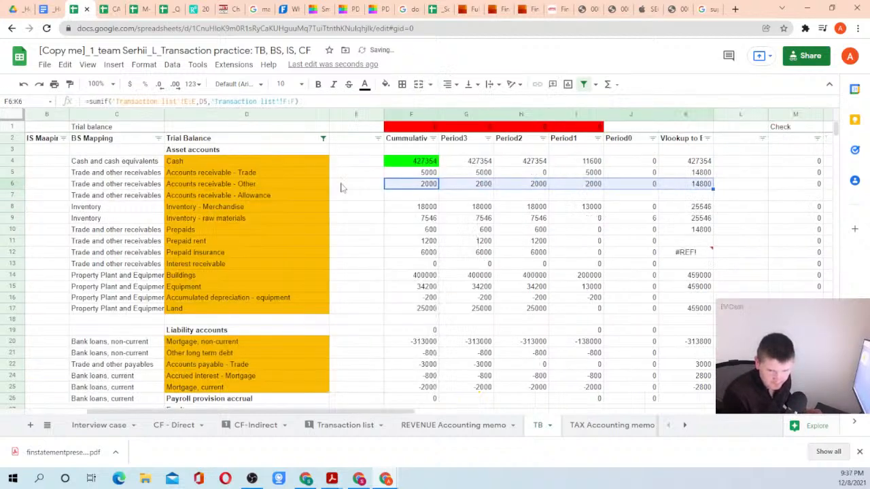
pyautogui.hotkey('shift', 'Left')
pyautogui.hotkey('ctrl', 'c')
pyautogui.press('Down')
pyautogui.hotkey('ctrl', 'v')
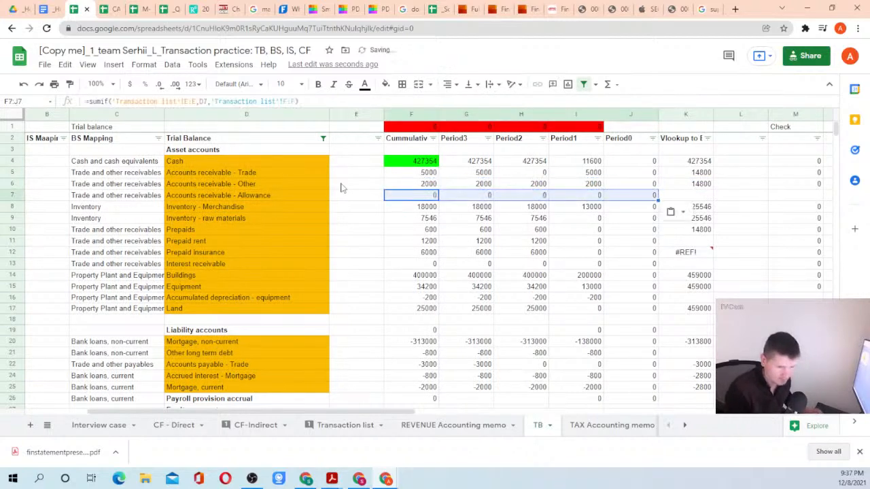
pyautogui.press('Left')
pyautogui.press('Left')
pyautogui.press('Left')
pyautogui.press('Left')
pyautogui.press('Right')
pyautogui.press('Right')
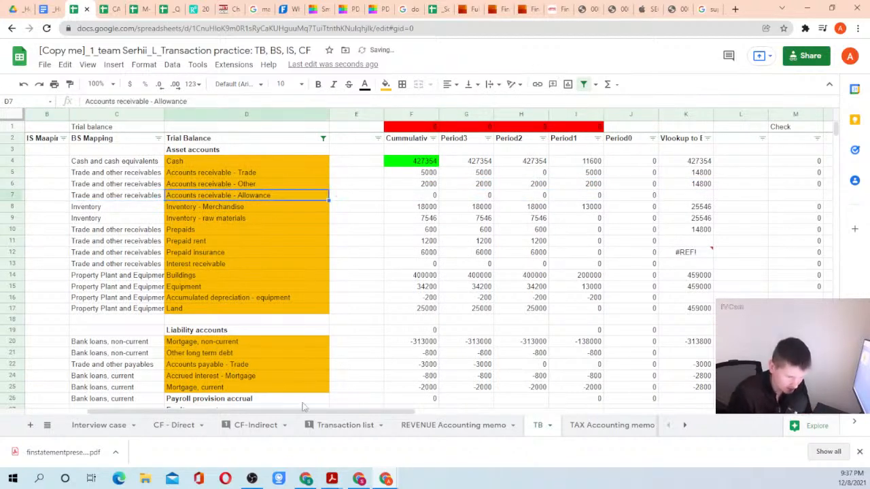
# In E67 of the Transaction list, link the account name to Accounts receivable - Allowance in TB cell D7.
pyautogui.click(322, 430)
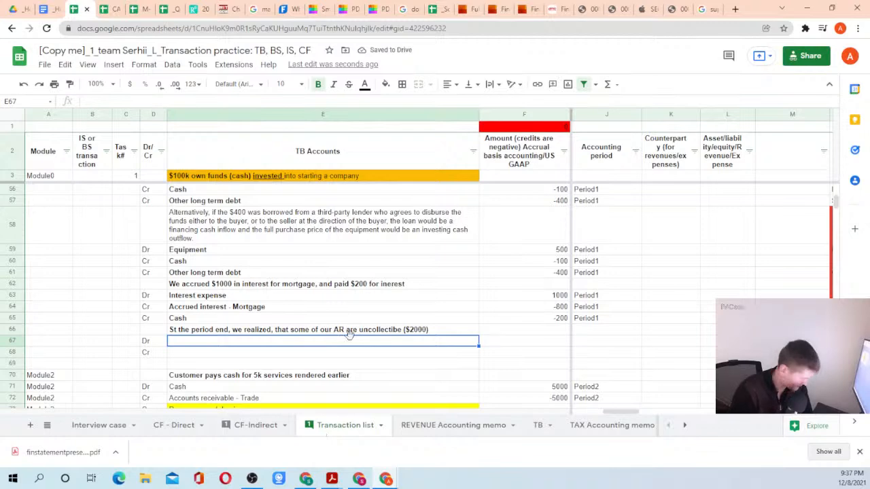
pyautogui.write('=')
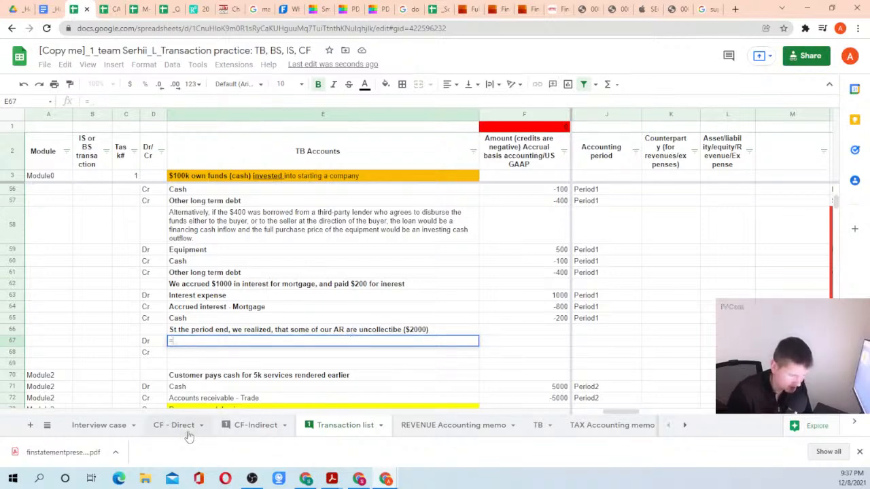
pyautogui.click(538, 428)
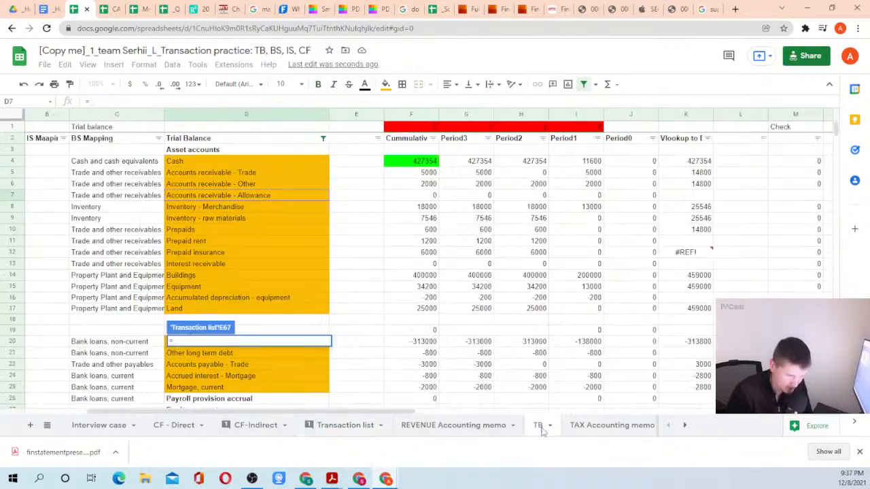
pyautogui.click(206, 195)
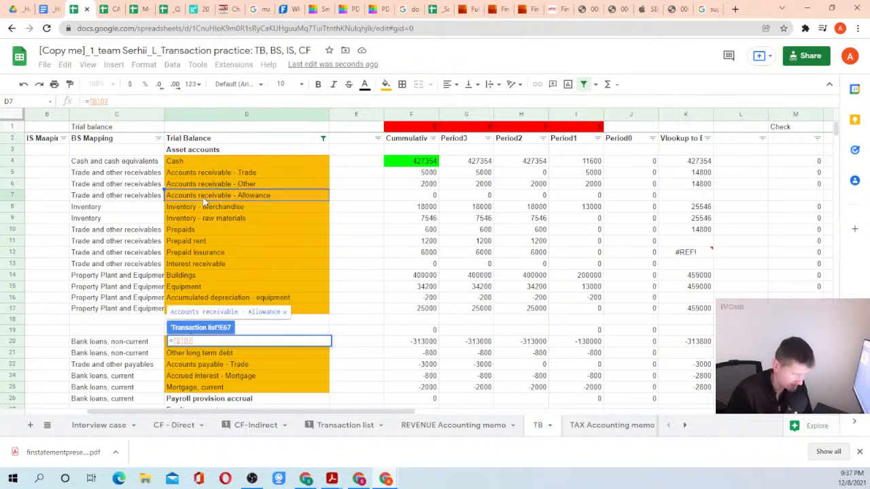
pyautogui.press('Return')
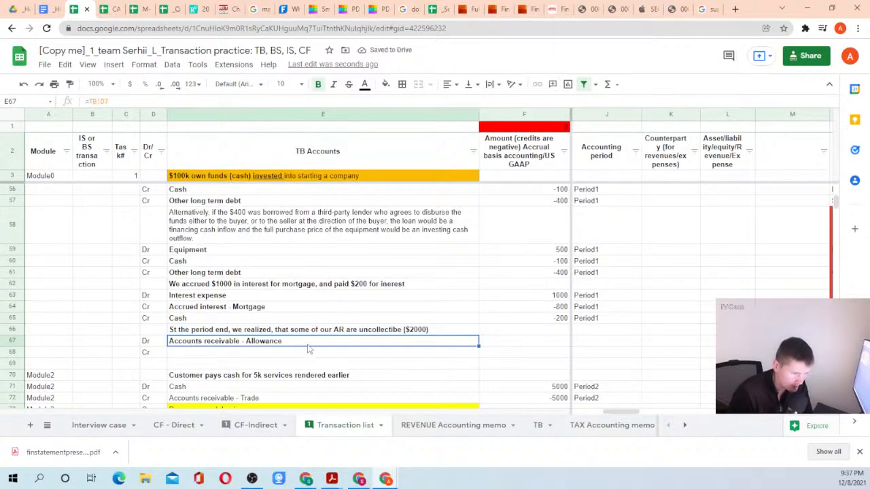
pyautogui.hotkey('ctrl', 'c')
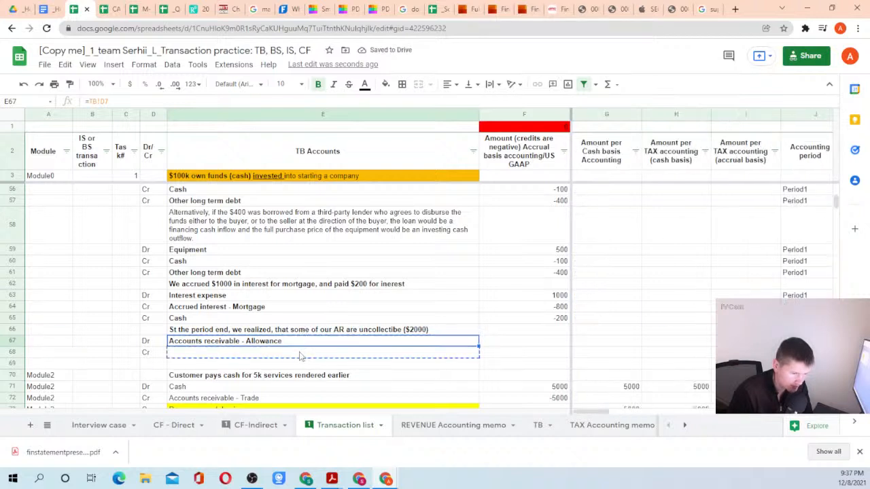
pyautogui.moveTo(300, 352); pyautogui.dragTo(299, 352)
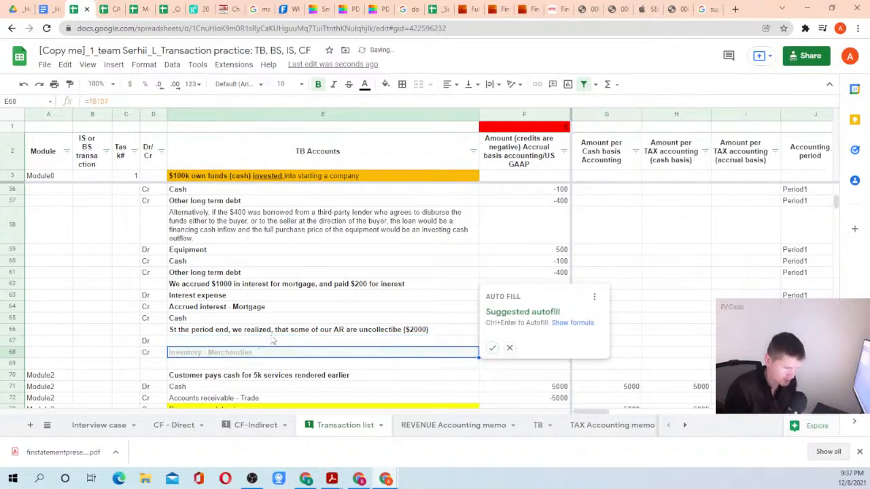
pyautogui.hotkey('ctrl', 'z')
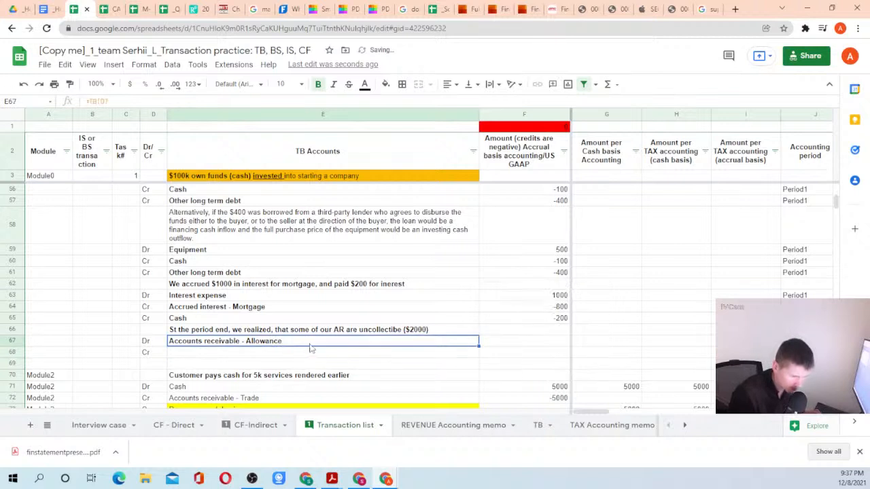
# Move the Accounts receivable - Allowance account from the debit line E67 to the credit line E68.
pyautogui.click(306, 349)
pyautogui.click(305, 334)
pyautogui.click(306, 345)
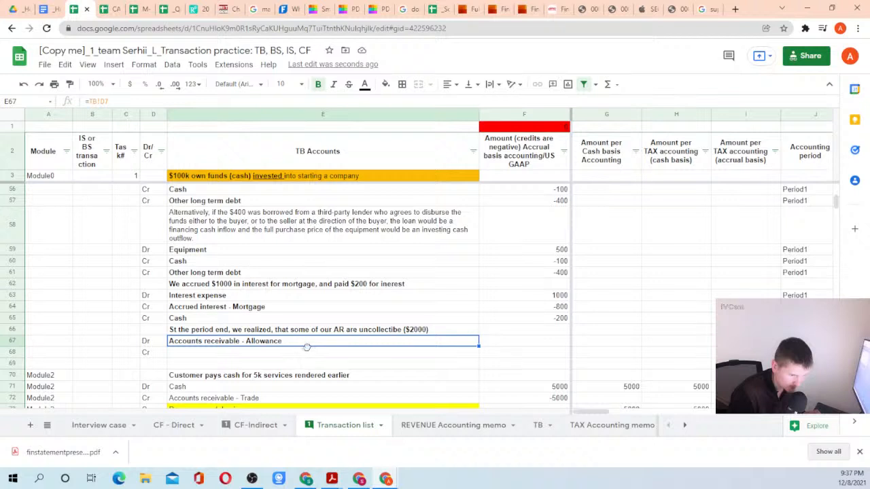
pyautogui.moveTo(306, 346); pyautogui.dragTo(286, 352)
pyautogui.click(239, 344)
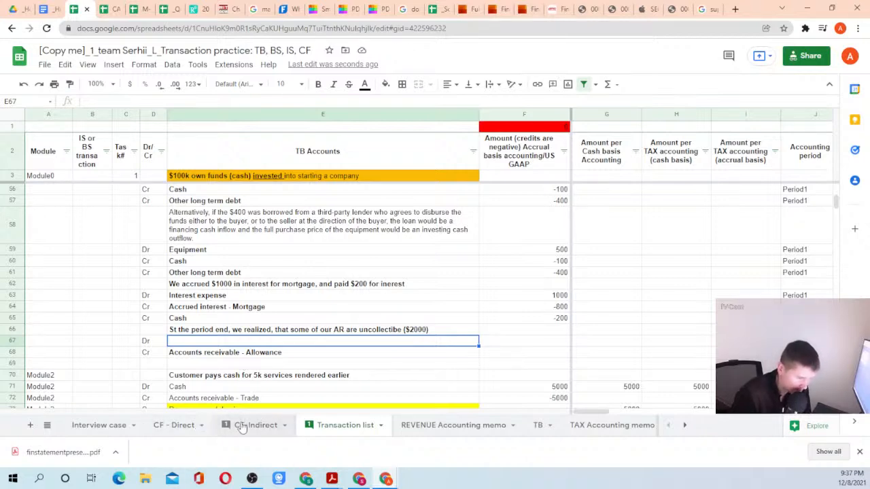
# Insert a blank row above Rent expense among the income statement accounts on the TB sheet.
pyautogui.click(537, 427)
pyautogui.scroll(-5, 276, 286)
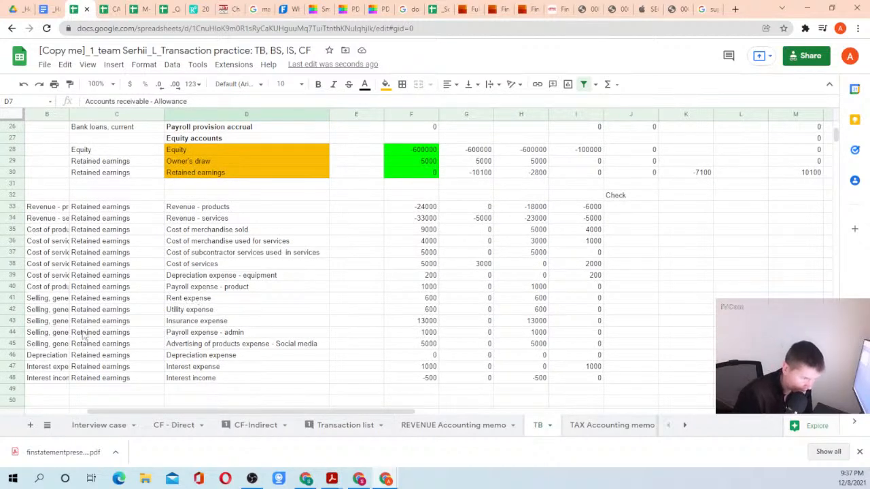
pyautogui.rightClick(13, 298)
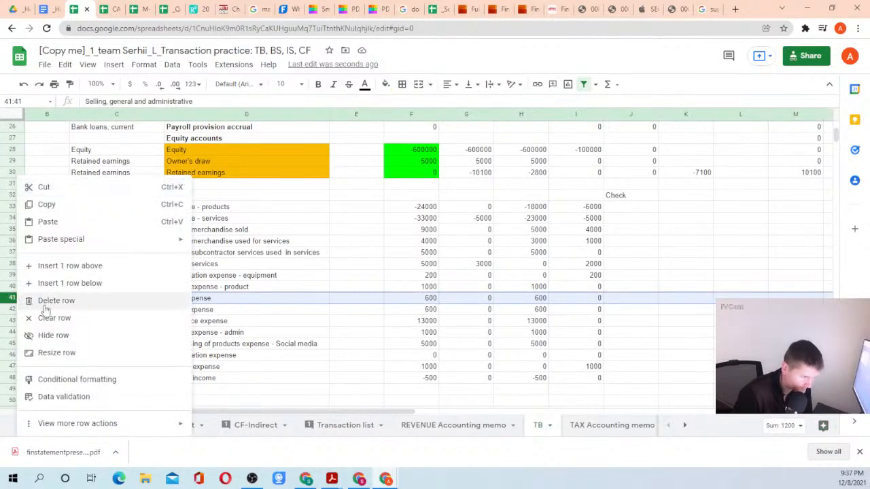
pyautogui.click(68, 265)
pyautogui.click(231, 311)
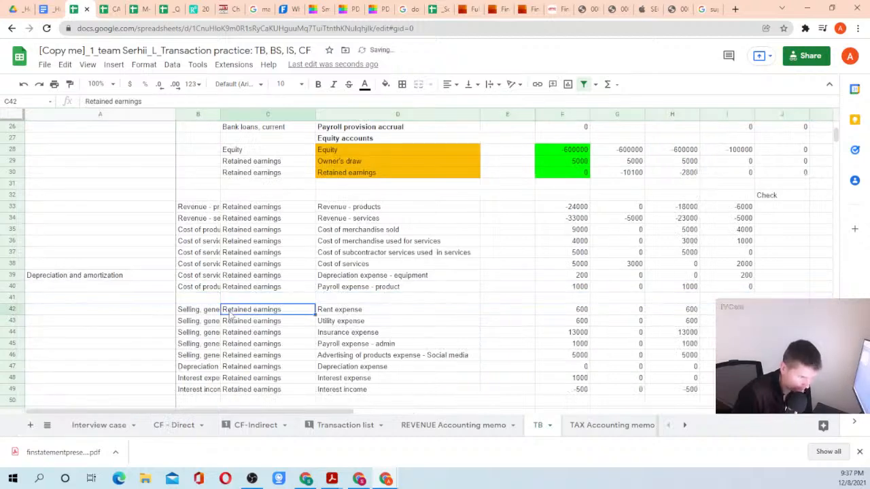
pyautogui.click(196, 312)
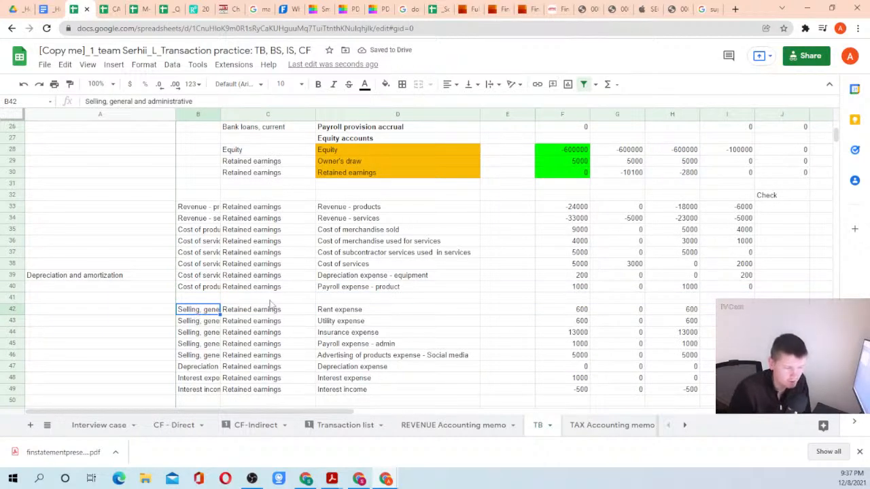
# Enter the account name "Accounts receivable - provision" in cell D41 of the new expense row.
pyautogui.click(352, 299)
pyautogui.write('Accounts receivable - provisi')
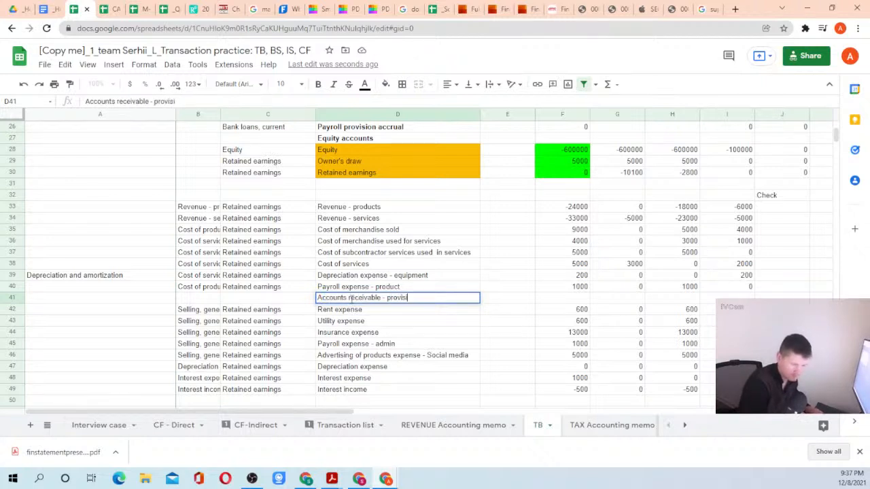
pyautogui.press('Left')
pyautogui.press('Left')
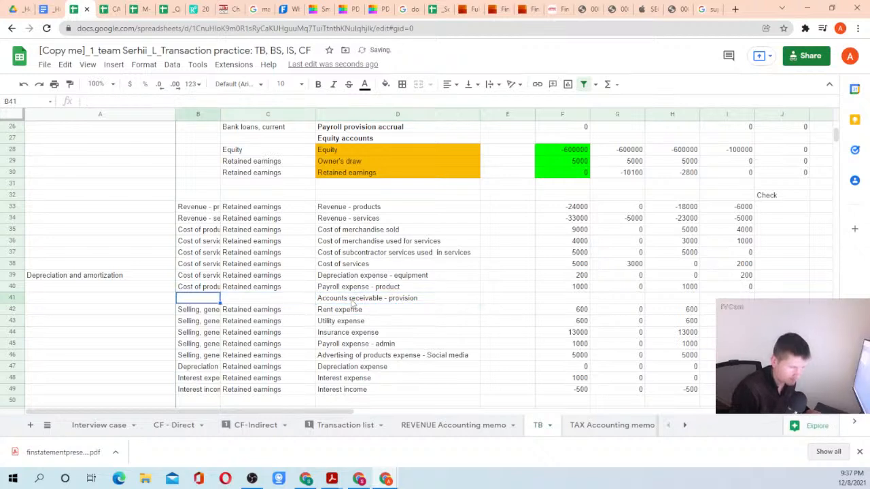
# Copy the Cost of products and Retained earnings classifications from B40:C40 into B41:C41 of the Accounts receivable - provision row.
pyautogui.press('Up')
pyautogui.hotkey('shift', 'Right')
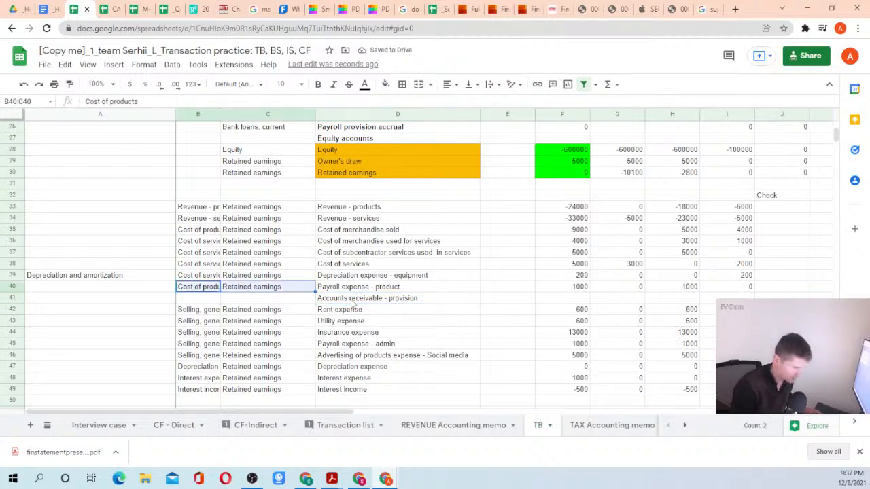
pyautogui.hotkey('ctrl', 'c')
pyautogui.press('Down')
pyautogui.hotkey('ctrl', 'v')
pyautogui.press('Right')
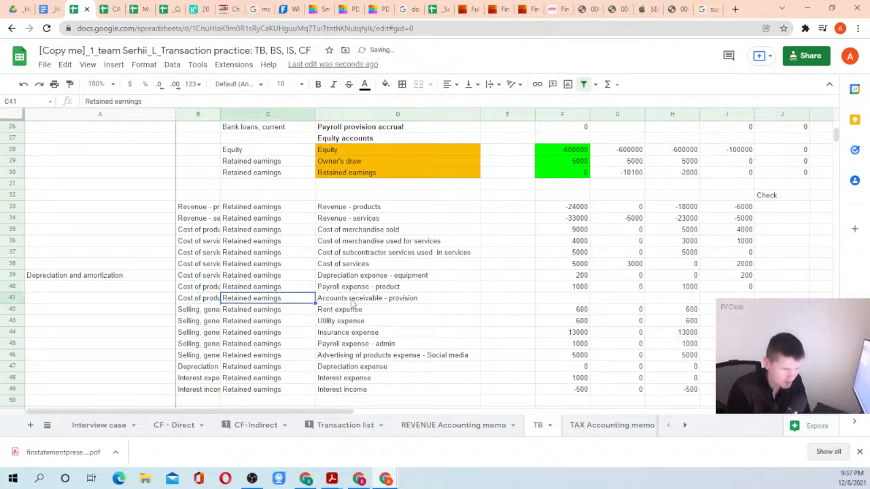
# Classify the Accounts receivable - provision row as Cost of services and Retained earnings by copying B39:C39 into B41:C41.
pyautogui.press('Left')
pyautogui.press('Up')
pyautogui.press('Up')
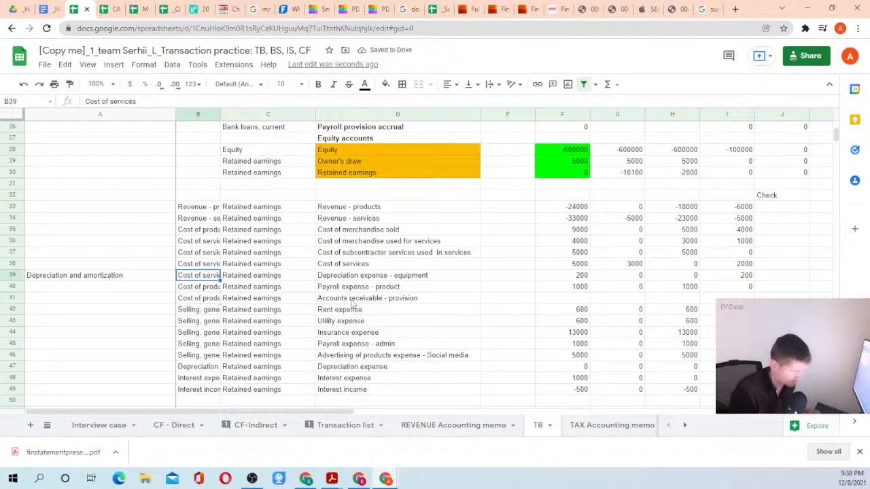
pyautogui.hotkey('shift', 'Right')
pyautogui.press('Down')
pyautogui.press('Down')
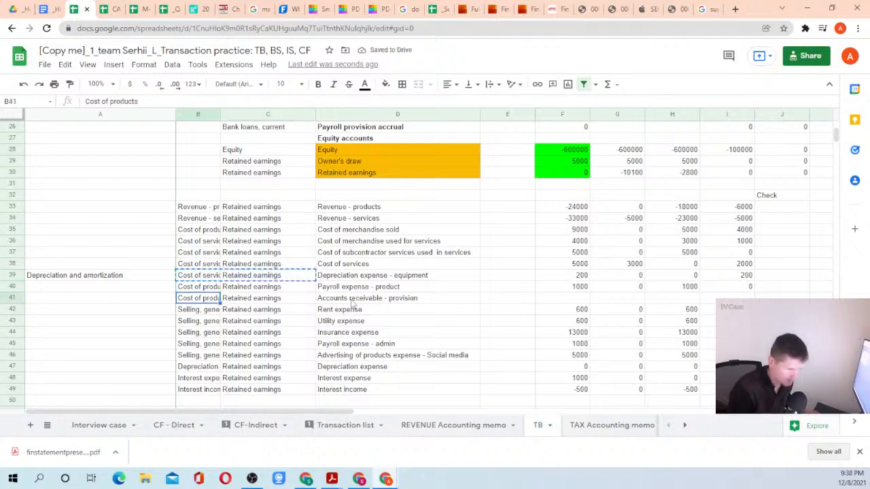
pyautogui.hotkey('ctrl', 'v')
pyautogui.press('Down')
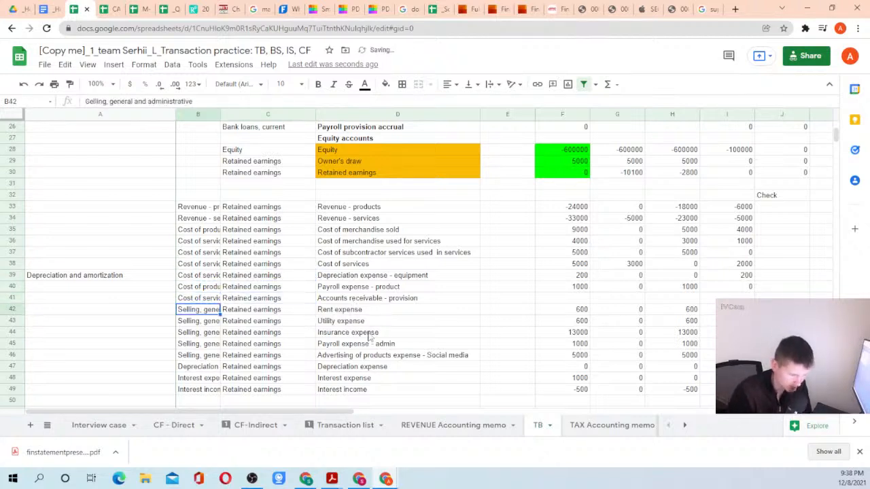
# In debit line E67 of the Transaction list, link the account name to Accounts receivable - provision in TB cell D41.
pyautogui.click(334, 430)
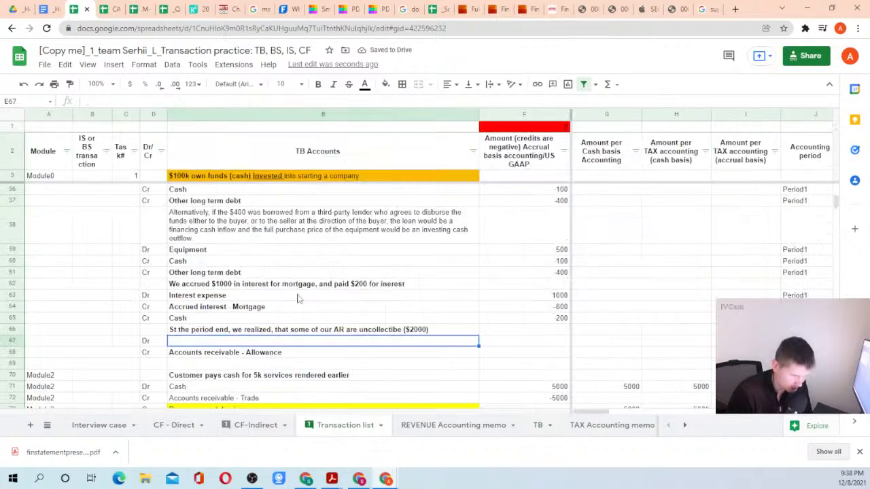
pyautogui.scroll(5, 297, 277)
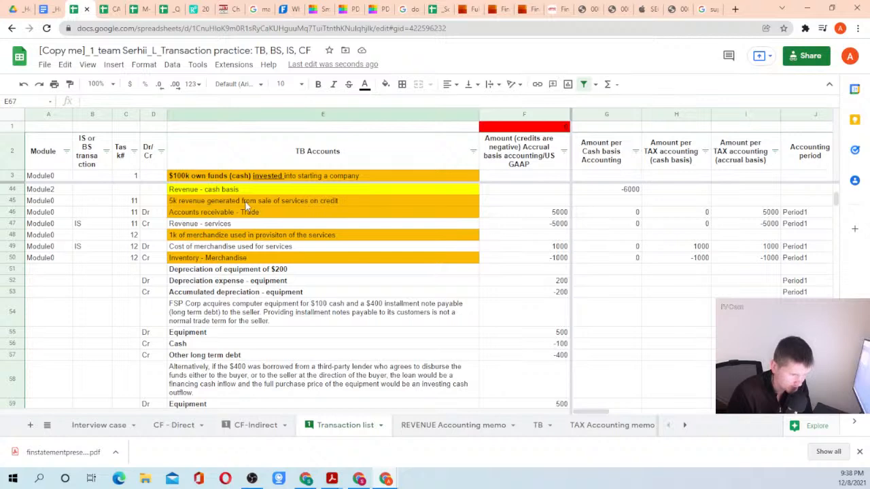
pyautogui.scroll(-3, 265, 207)
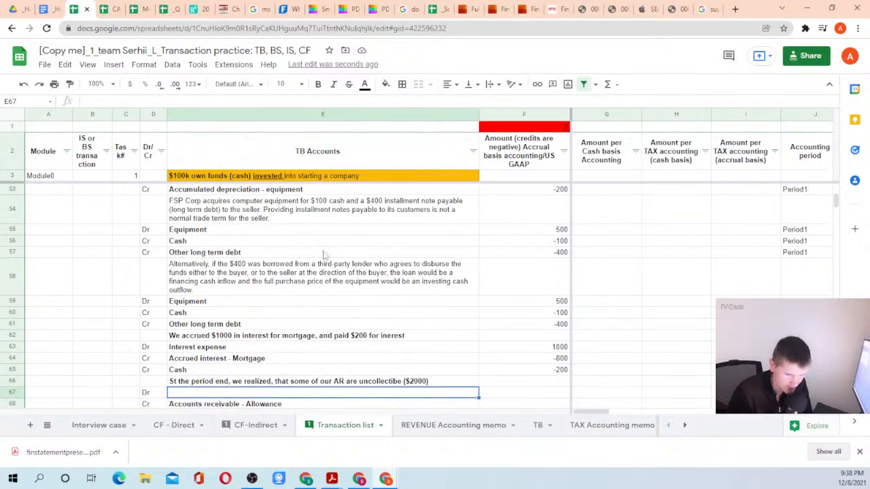
pyautogui.scroll(-2, 325, 295)
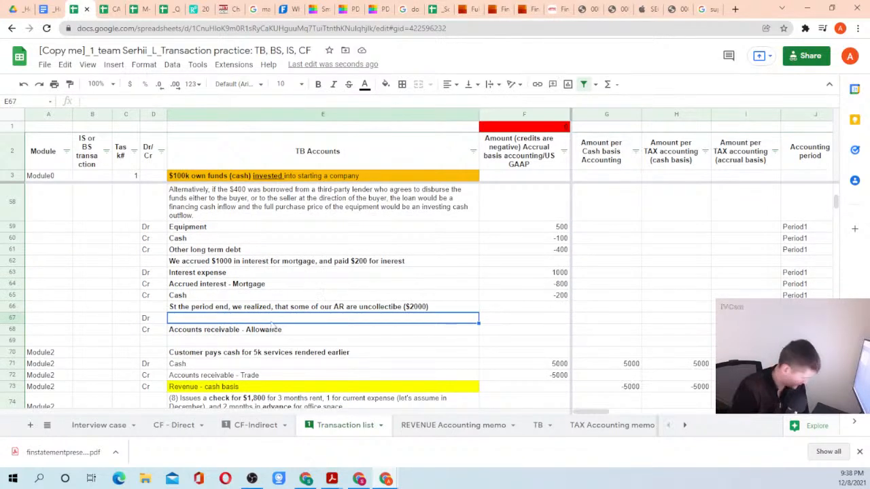
pyautogui.write('=')
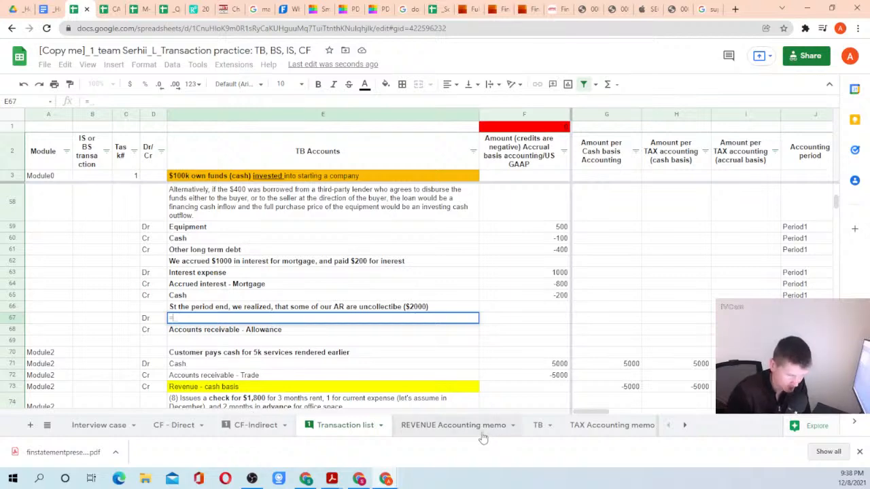
pyautogui.click(537, 424)
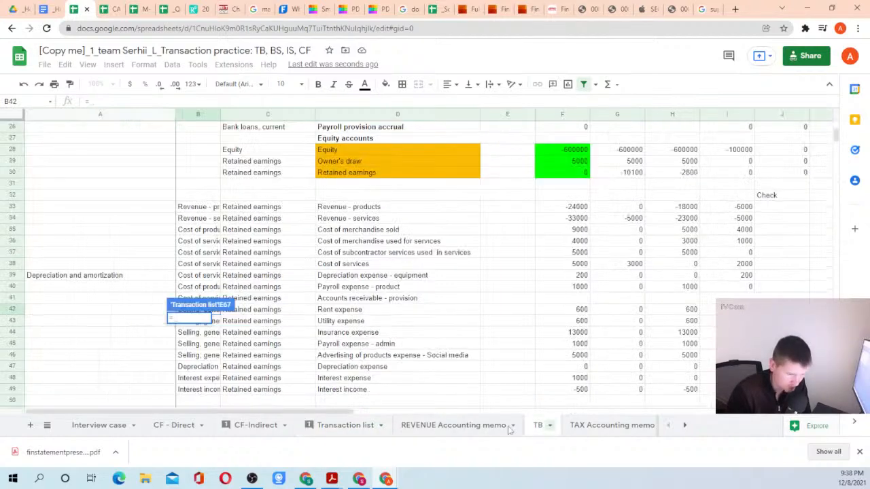
pyautogui.click(353, 301)
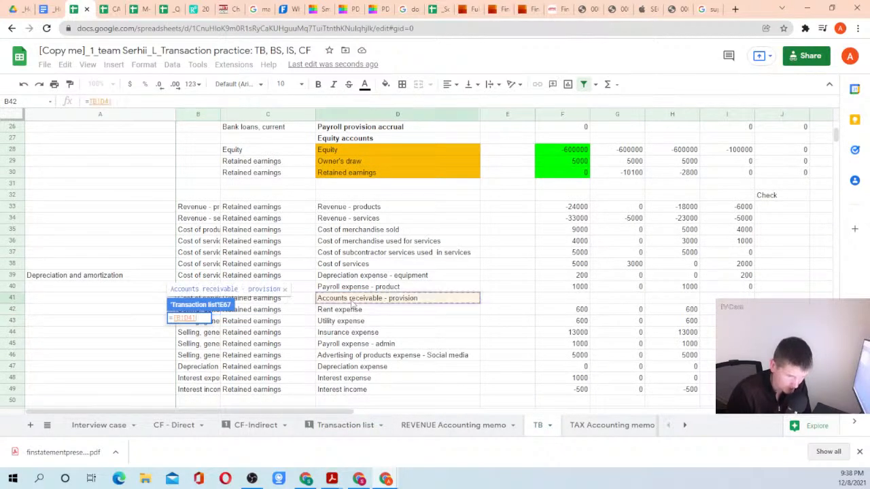
pyautogui.press('Return')
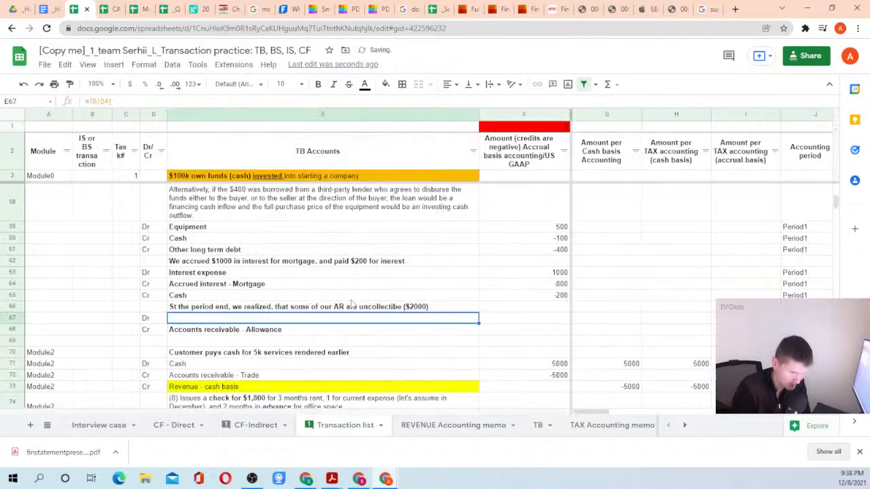
# Enter 2000 as the provision debit in F67 and the formula =-F67 as the allowance credit in F68.
pyautogui.press('Tab')
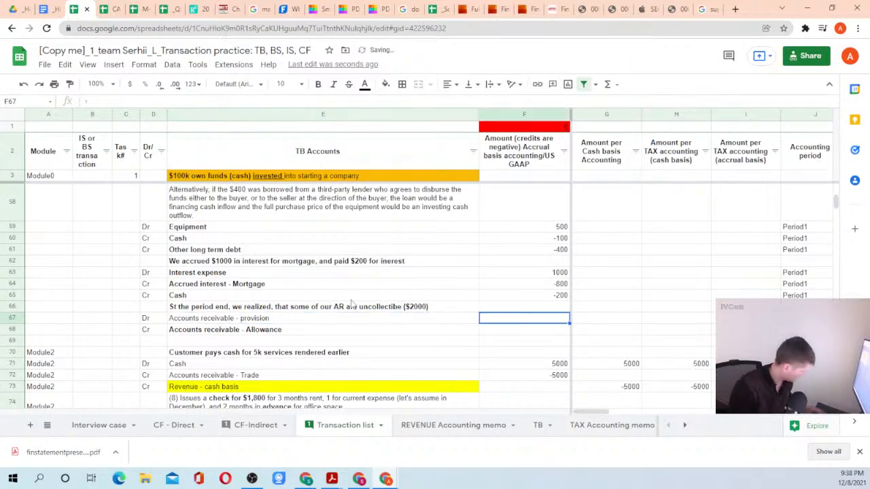
pyautogui.write('2000')
pyautogui.press('Return')
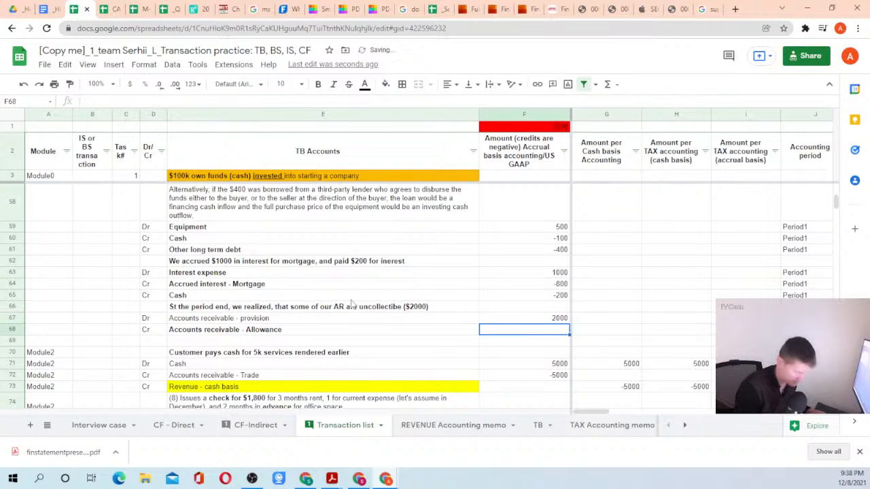
pyautogui.write('-2000')
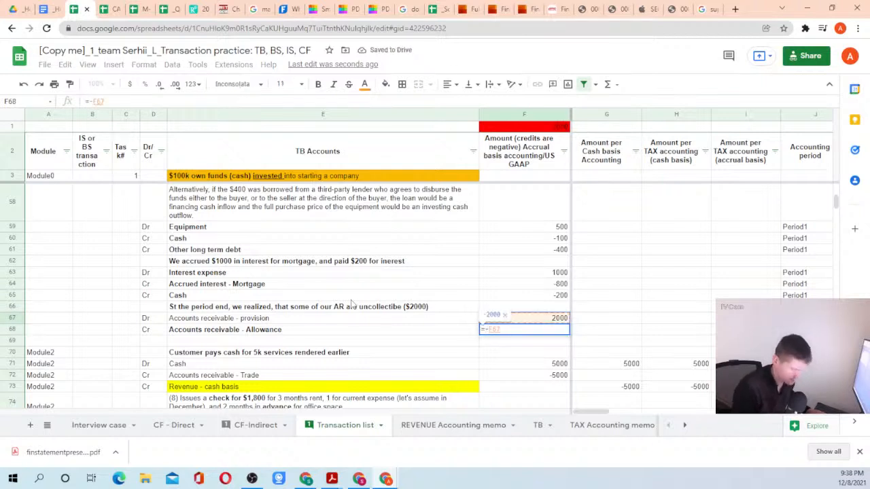
pyautogui.press('Return')
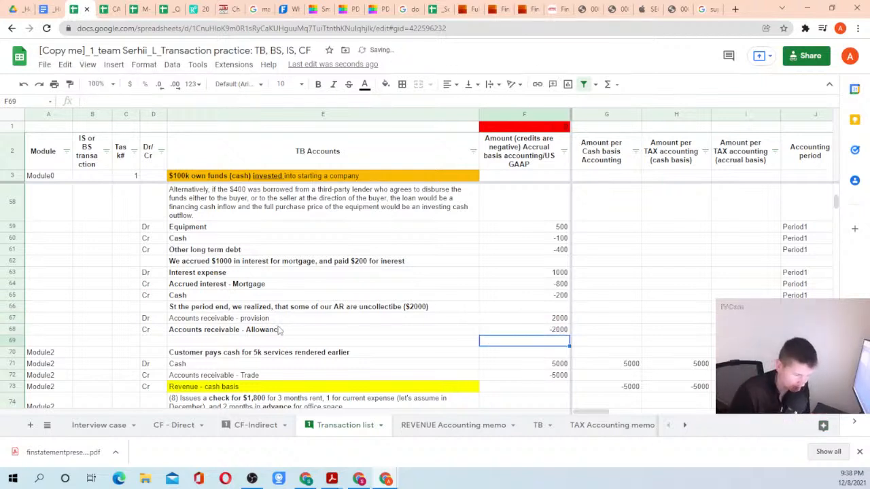
# Copy the accounting period Period1 from J65 into J67 on the provision's debit line.
pyautogui.click(741, 306)
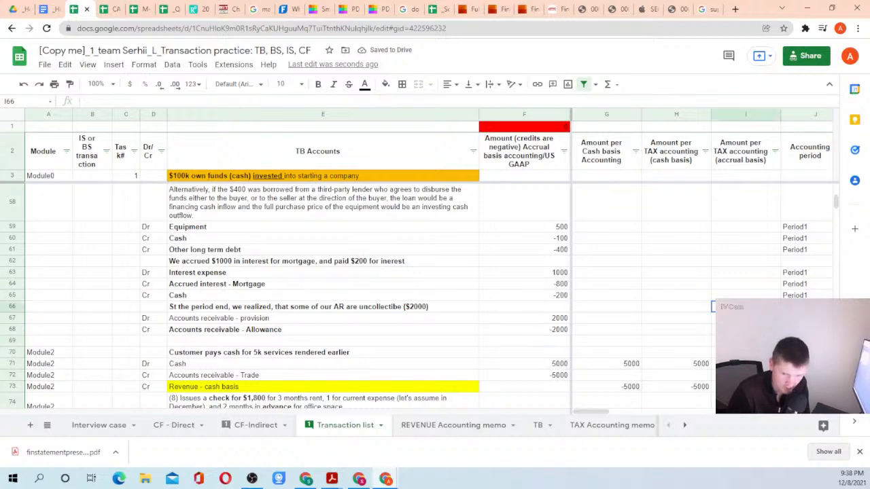
pyautogui.press('Right')
pyautogui.press('Up')
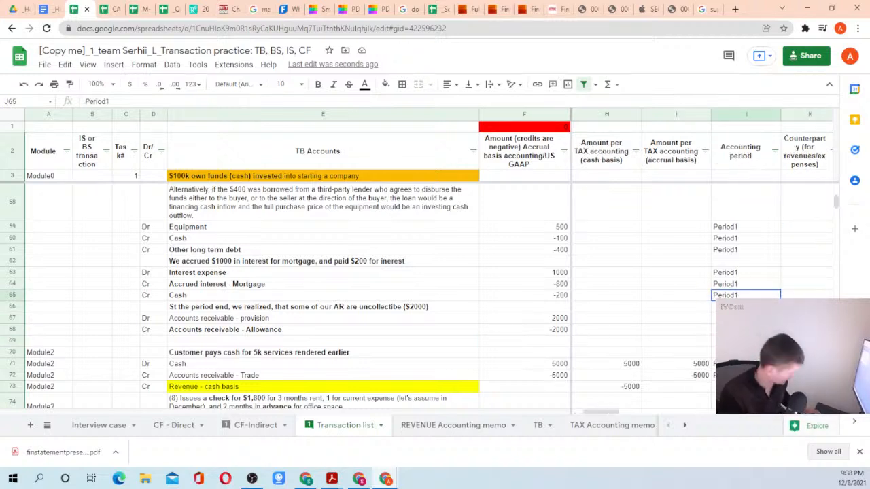
pyautogui.hotkey('ctrl', 'c')
pyautogui.press('Down')
pyautogui.press('Down')
pyautogui.hotkey('ctrl', 'v')
pyautogui.press('Down')
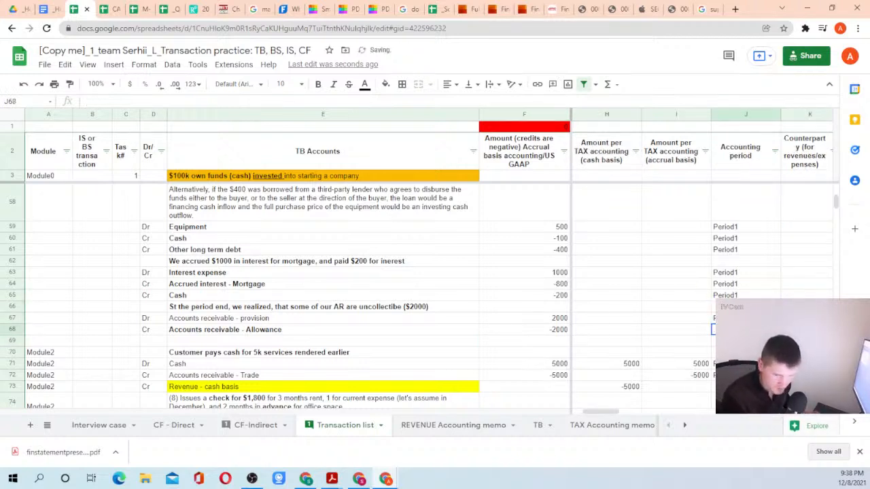
# Examine the counterparty, account type and CF Classif (direct) columns of row 67 for the provision entry.
pyautogui.press('Up')
pyautogui.press('Right')
pyautogui.press('Right')
pyautogui.press('Right')
pyautogui.press('Right')
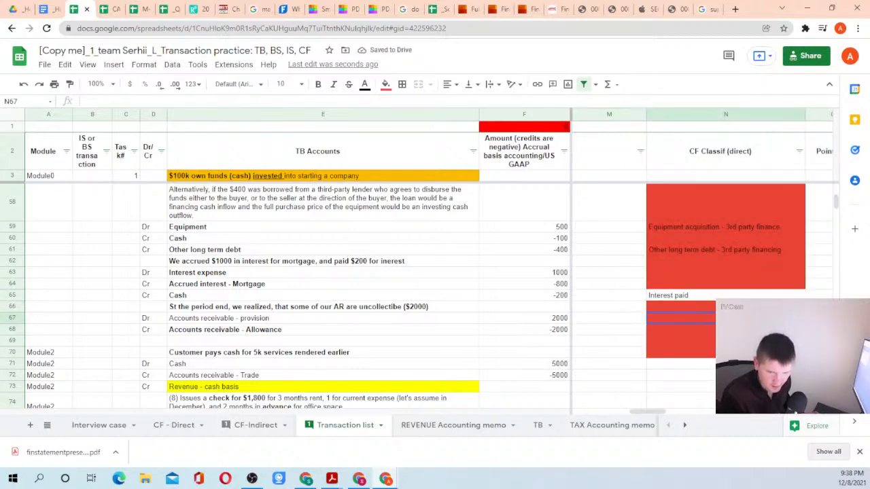
pyautogui.press('Left')
pyautogui.press('Left')
pyautogui.press('Left')
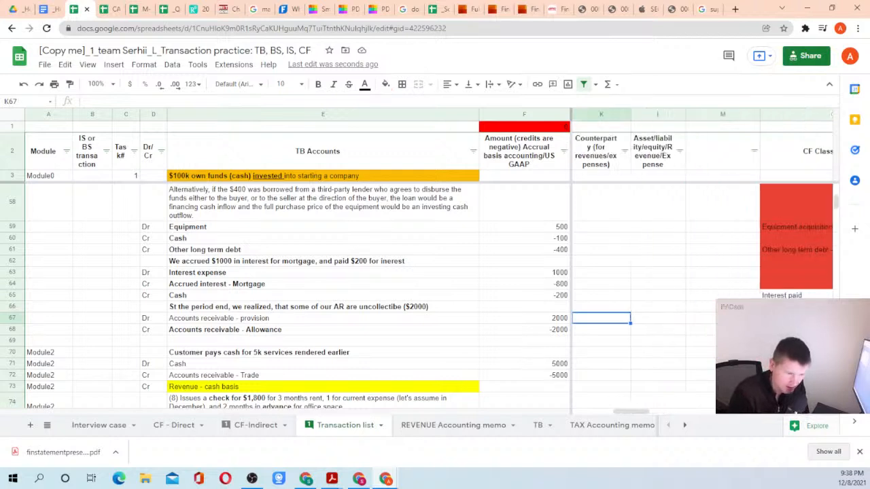
pyautogui.press('Right')
pyautogui.press('Right')
pyautogui.press('Right')
pyautogui.press('Right')
pyautogui.press('Left')
pyautogui.press('Left')
pyautogui.press('Left')
pyautogui.press('Left')
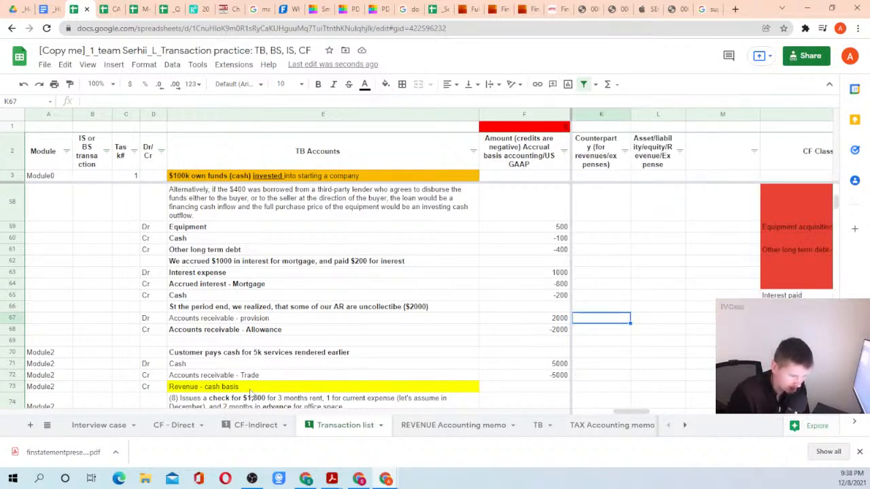
# On the CF - Direct sheet, select the whole of column C and open its column commands.
pyautogui.click(188, 427)
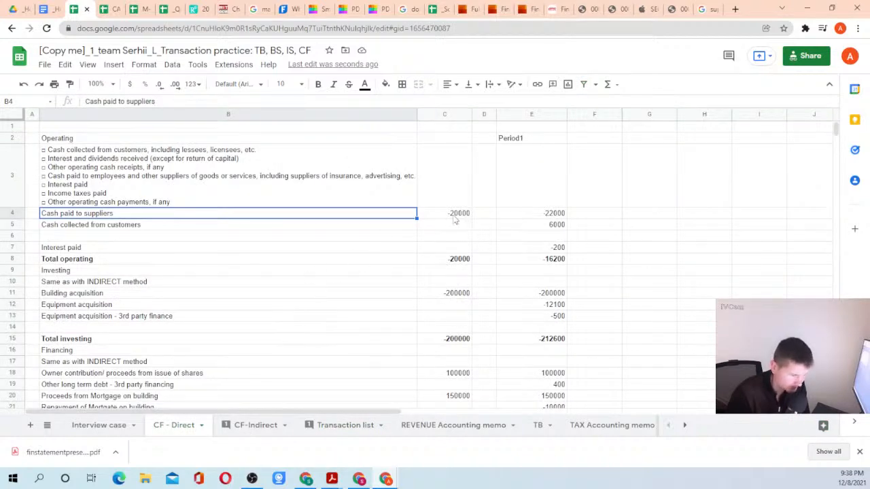
pyautogui.click(447, 116)
pyautogui.rightClick(446, 117)
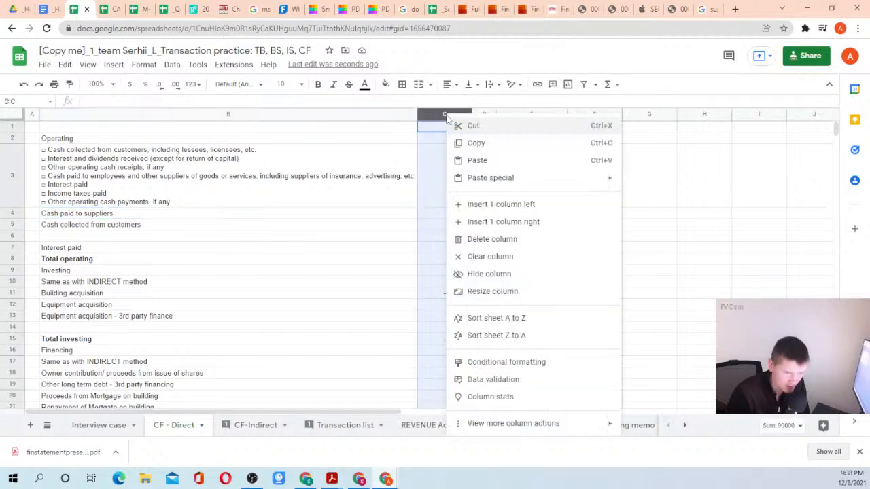
# Hide column C and narrow the empty column D on the CF - Direct sheet.
pyautogui.click(484, 273)
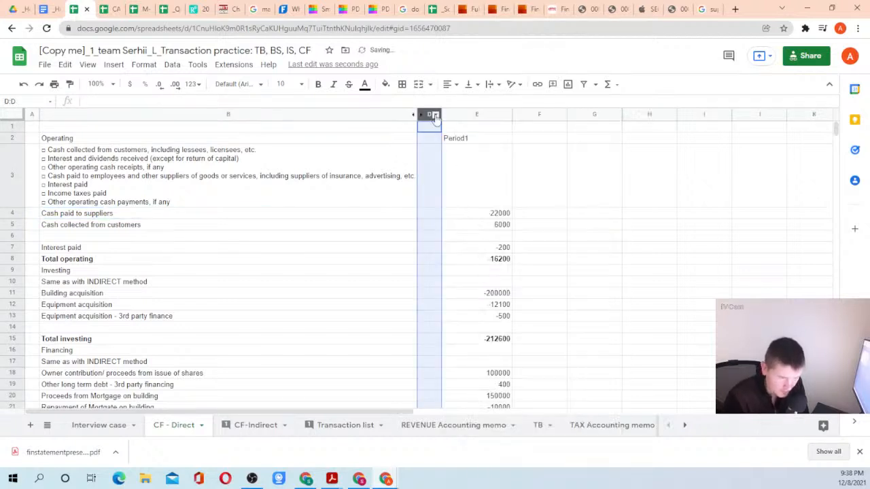
pyautogui.moveTo(435, 115); pyautogui.dragTo(420, 115)
# Compare the investing and operating totals on CF - Direct with the operating total and net income on CF-Indirect.
pyautogui.scroll(-3, 479, 252)
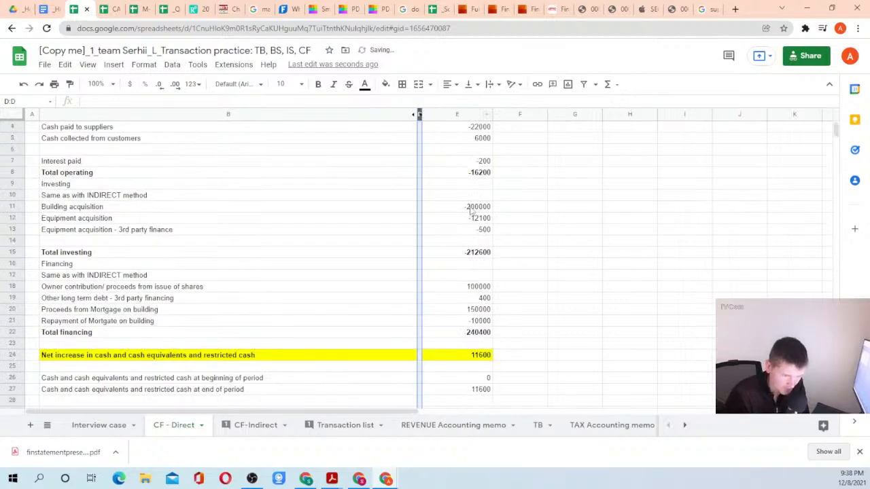
pyautogui.click(473, 253)
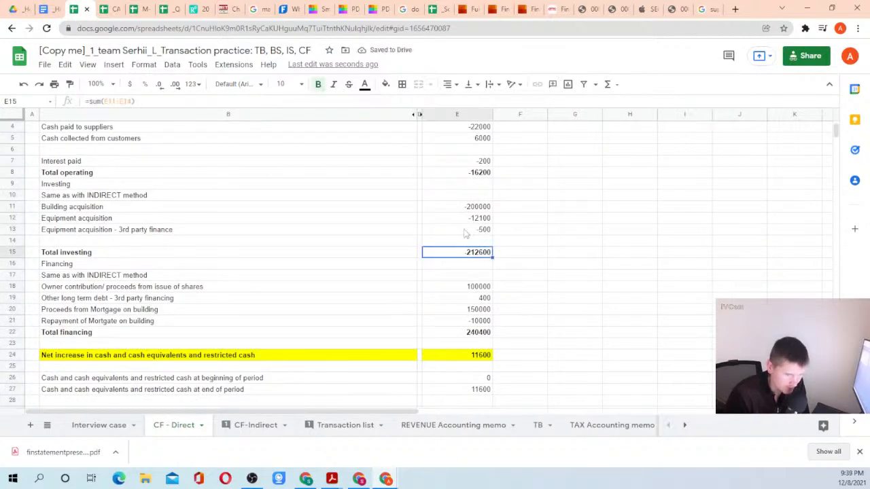
pyautogui.scroll(2, 472, 253)
pyautogui.click(473, 238)
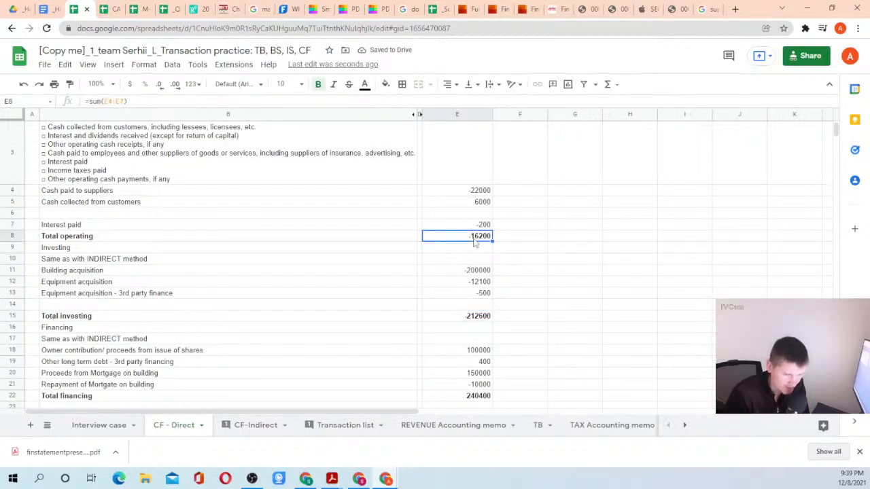
pyautogui.scroll(1, 511, 208)
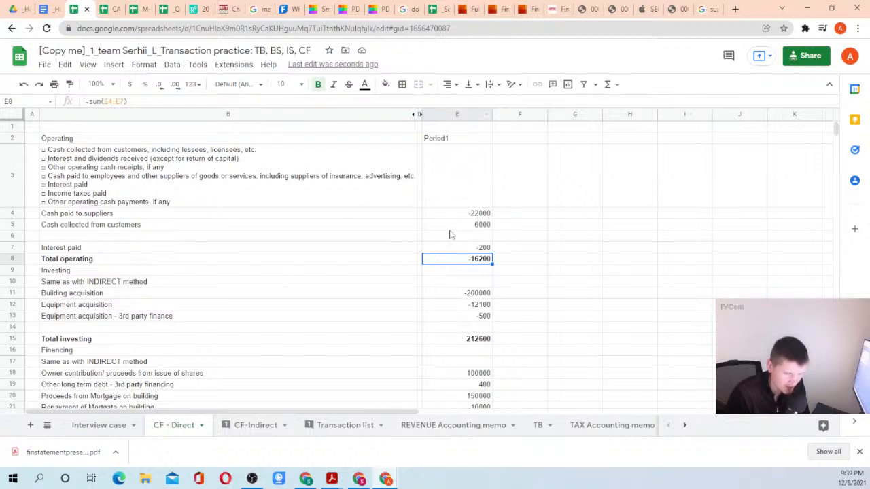
pyautogui.click(262, 424)
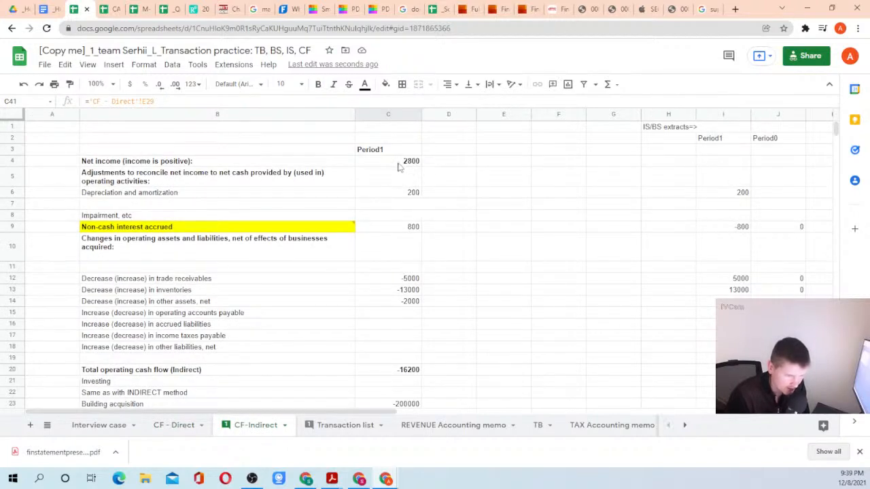
pyautogui.scroll(-1, 403, 217)
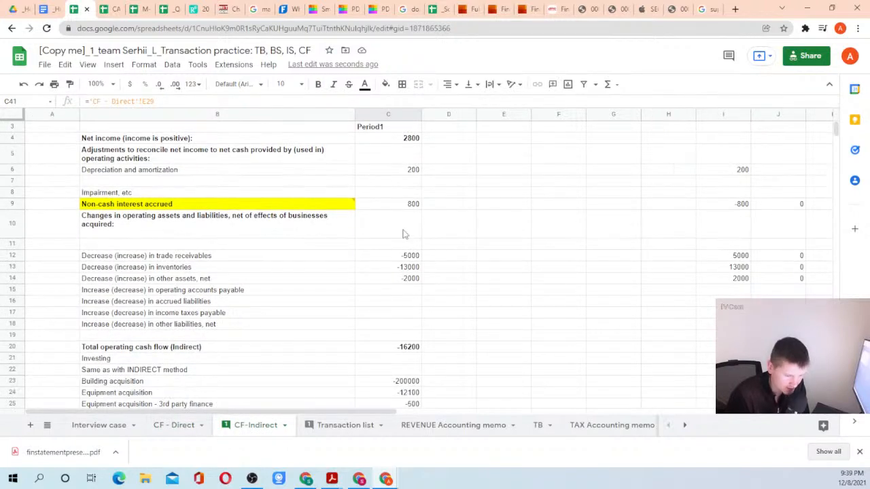
pyautogui.click(405, 348)
pyautogui.click(402, 143)
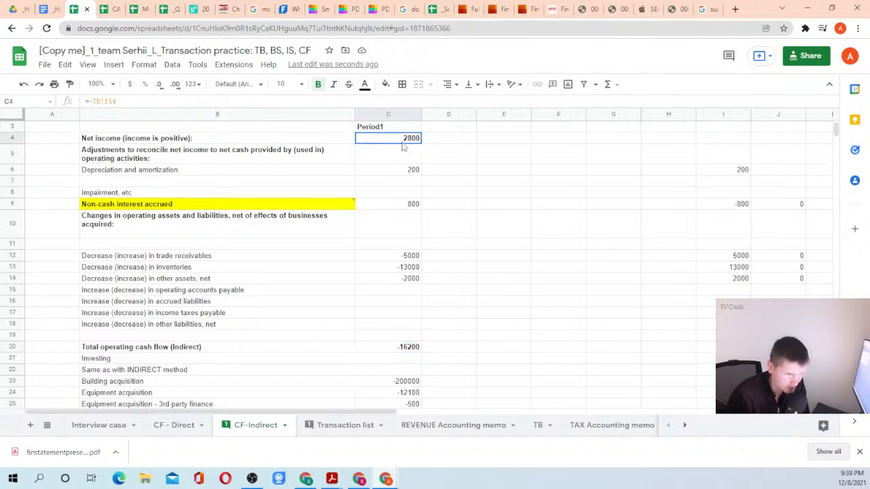
# On the TB sheet, copy the Payroll expense - product formulas in F40:I40 to the Accounts receivable - provision row, starting at F41.
pyautogui.click(541, 427)
pyautogui.scroll(-5, 593, 380)
pyautogui.scroll(5, 613, 361)
pyautogui.moveTo(573, 288); pyautogui.dragTo(729, 290)
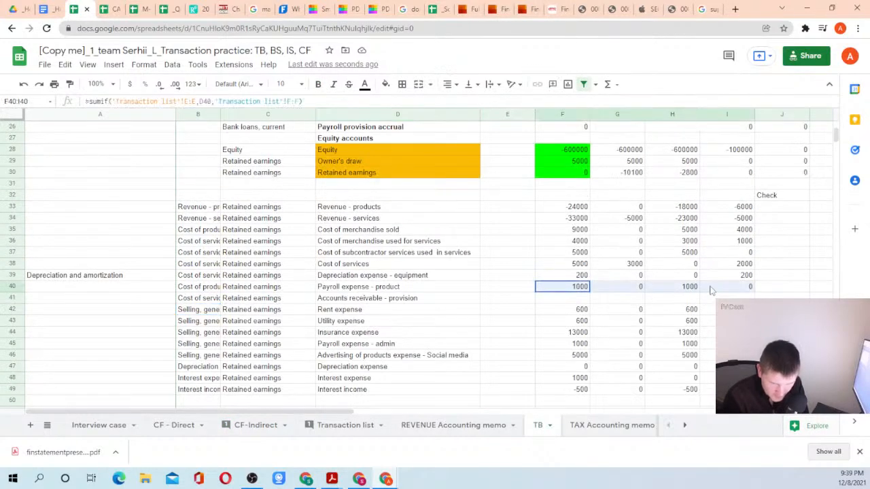
pyautogui.hotkey('ctrl', 'c')
pyautogui.press('Down')
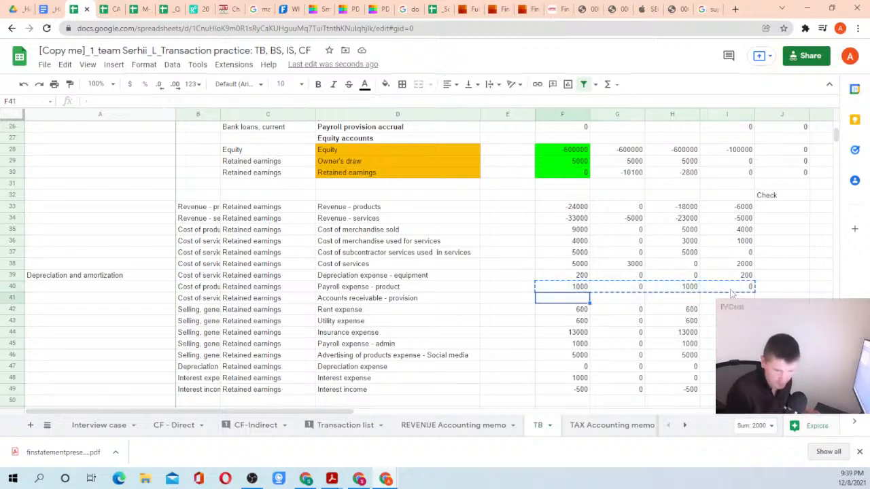
pyautogui.hotkey('ctrl', 'v')
pyautogui.press('Down')
pyautogui.press('Down')
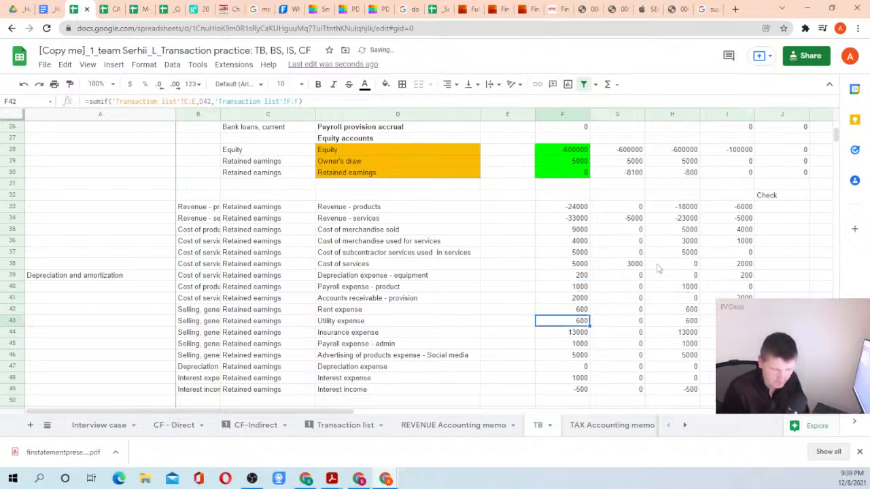
# Check Net profit on TB, then the linked Net income and Total operating cash flow (Indirect) on CF-Indirect.
pyautogui.scroll(-2, 638, 275)
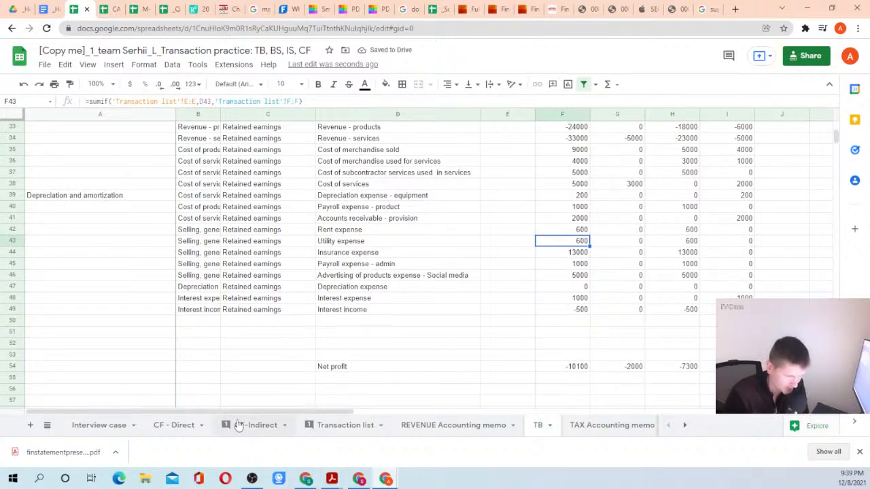
pyautogui.click(253, 425)
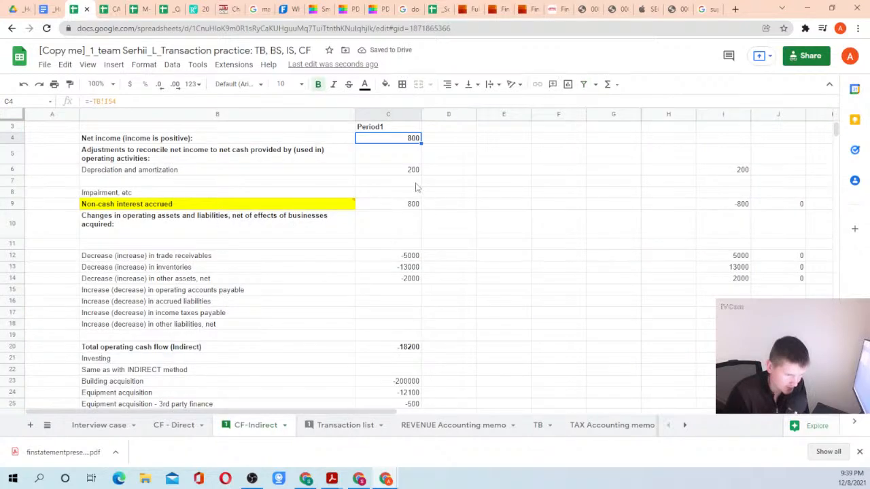
pyautogui.scroll(-2, 405, 282)
pyautogui.scroll(-1, 405, 284)
pyautogui.click(404, 283)
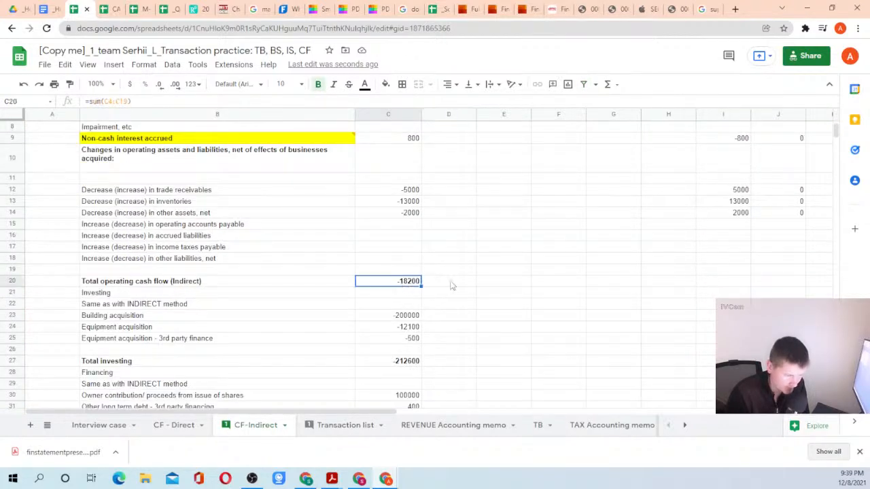
pyautogui.scroll(3, 431, 184)
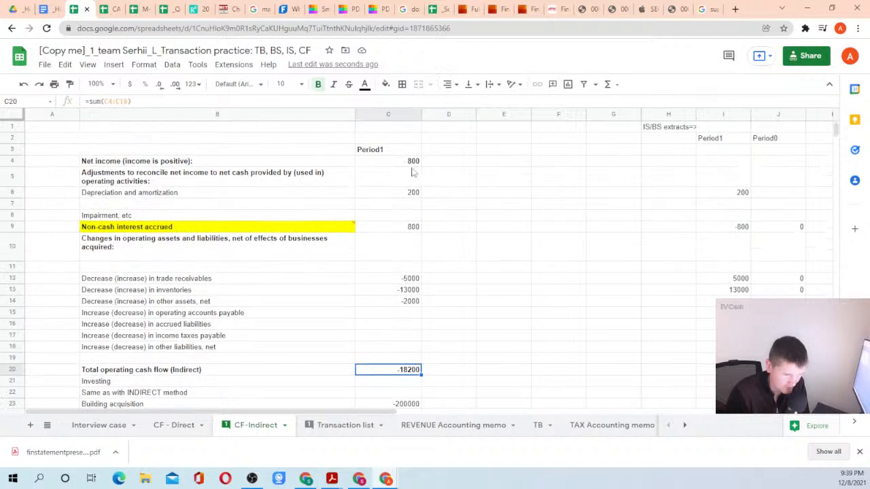
pyautogui.click(403, 163)
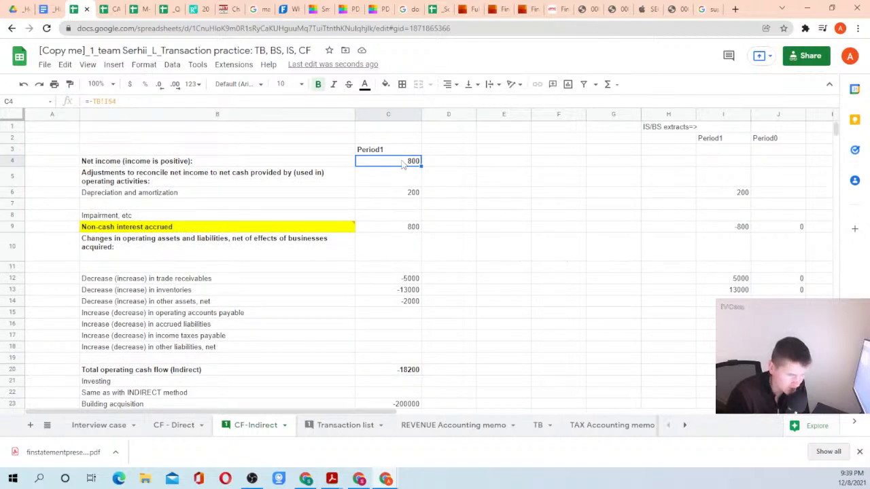
pyautogui.moveTo(189, 164); pyautogui.dragTo(374, 157)
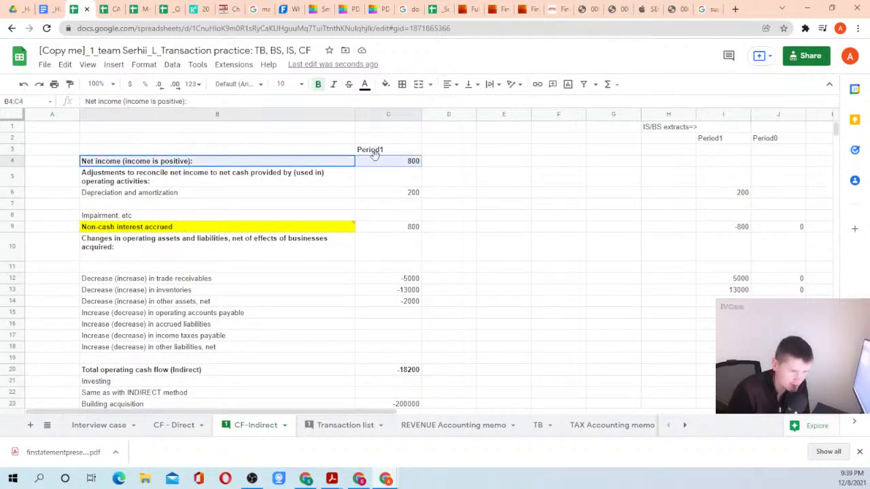
pyautogui.click(382, 161)
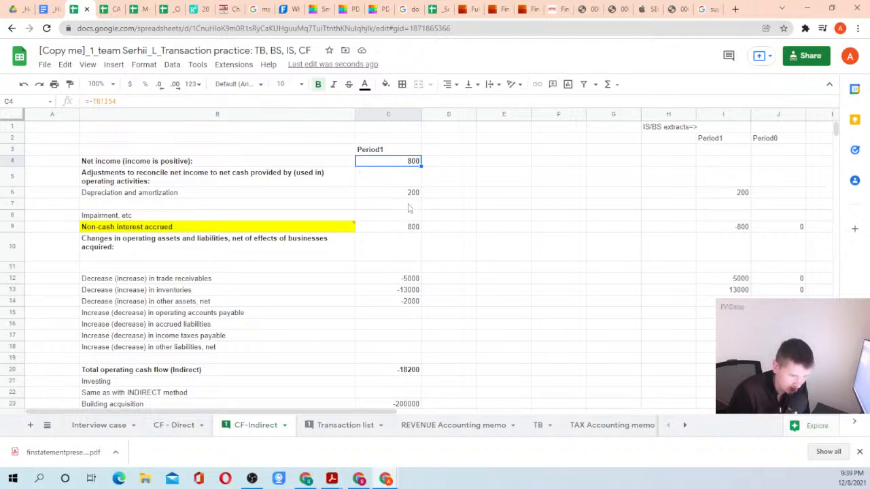
# Examine the Total operating cash flow (Indirect) row and the sum formula in C20.
pyautogui.scroll(-1, 394, 269)
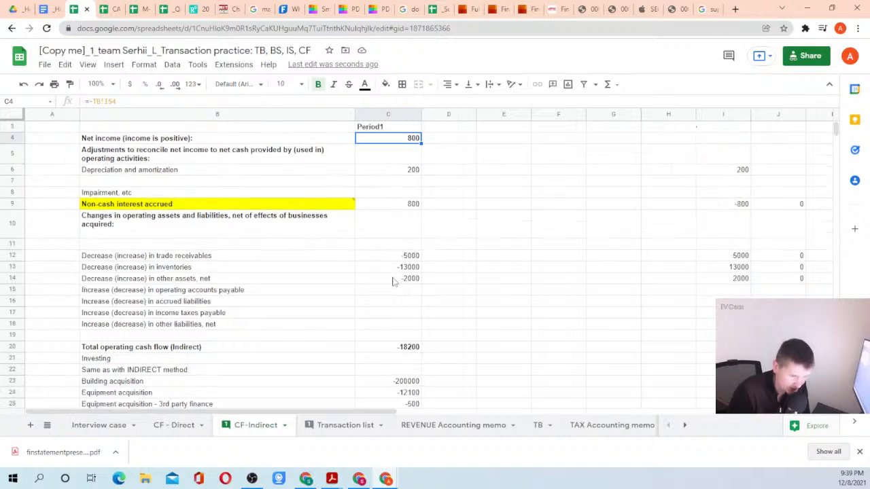
pyautogui.scroll(-1, 403, 340)
pyautogui.click(403, 325)
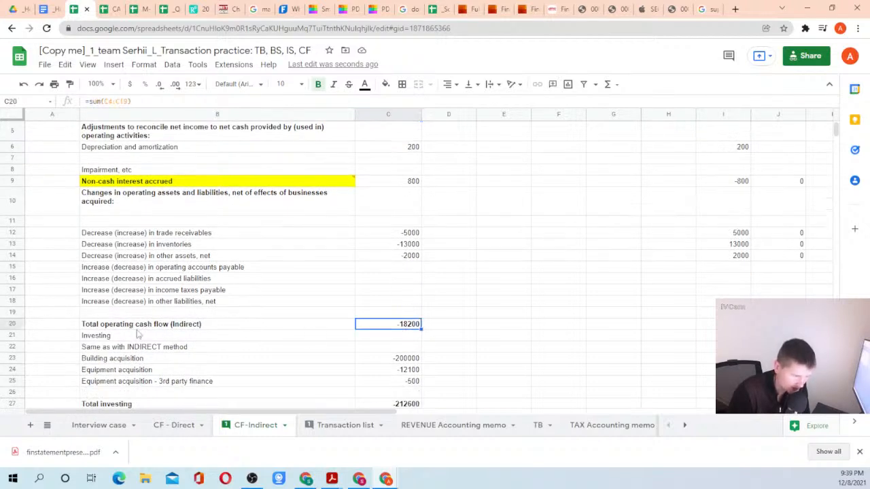
pyautogui.moveTo(139, 326); pyautogui.dragTo(406, 327)
pyautogui.click(405, 326)
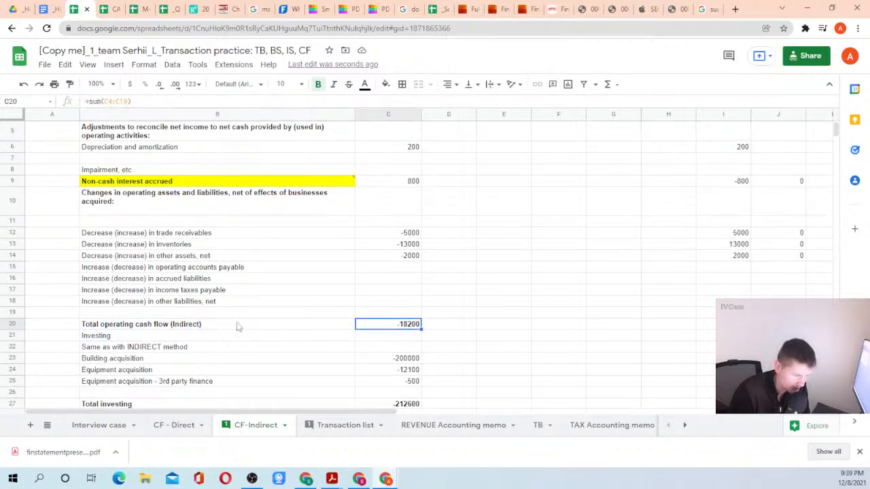
pyautogui.click(239, 326)
pyautogui.click(373, 327)
pyautogui.click(227, 326)
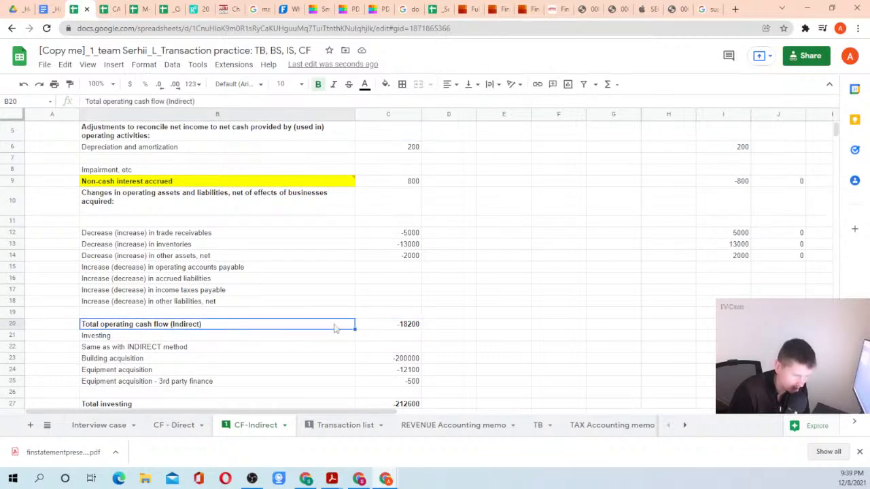
pyautogui.click(455, 327)
pyautogui.click(405, 327)
pyautogui.click(439, 327)
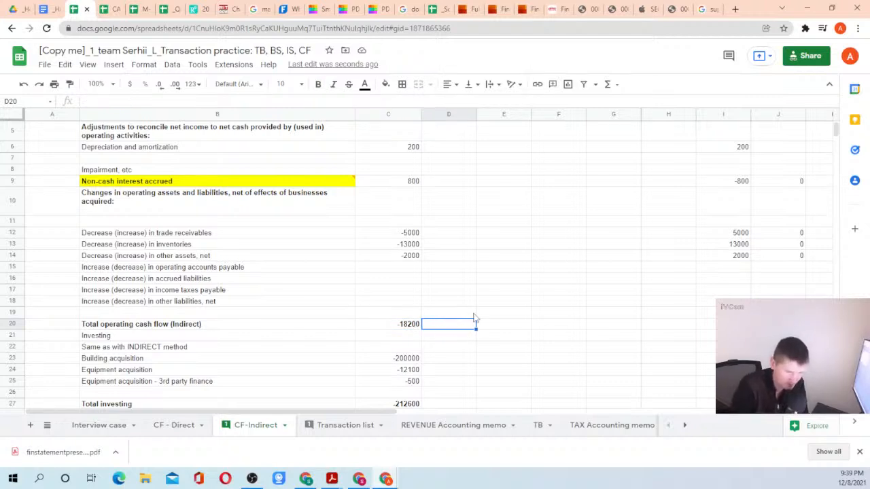
# Enter the label "*Note: Op.CF under direct method" in D19.
pyautogui.click(474, 314)
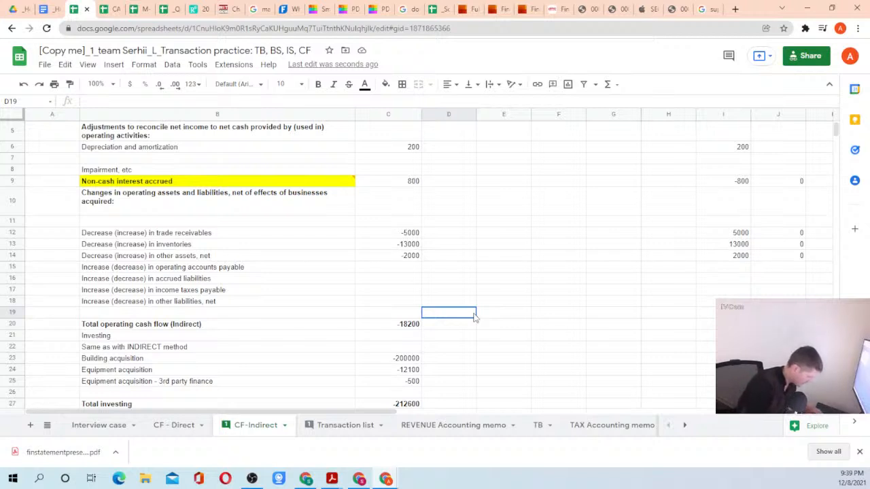
pyautogui.write('=')
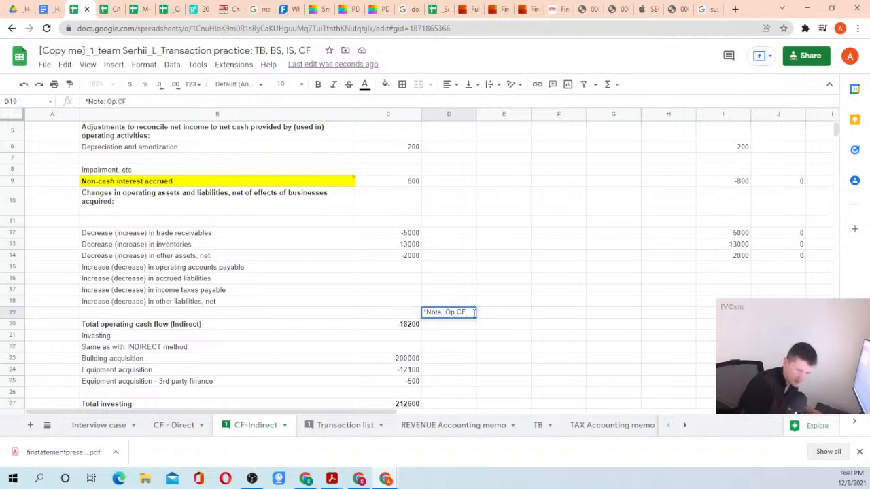
pyautogui.write('nder dire')
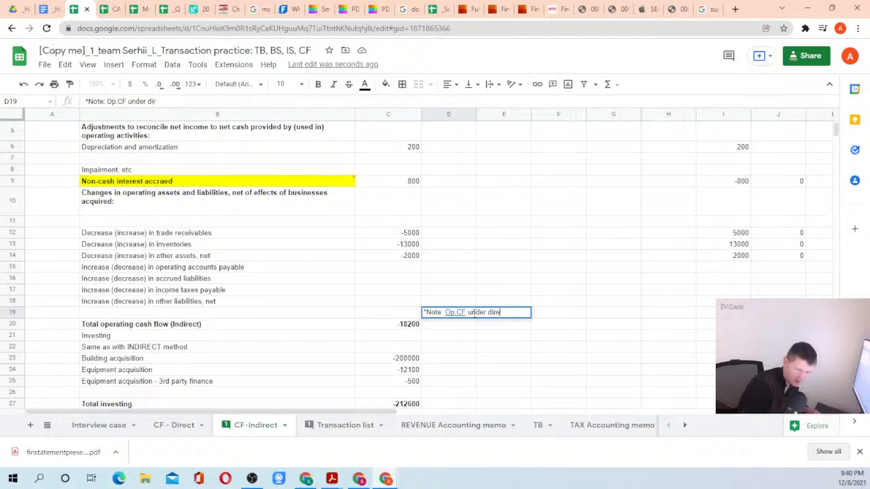
pyautogui.write('ct method.')
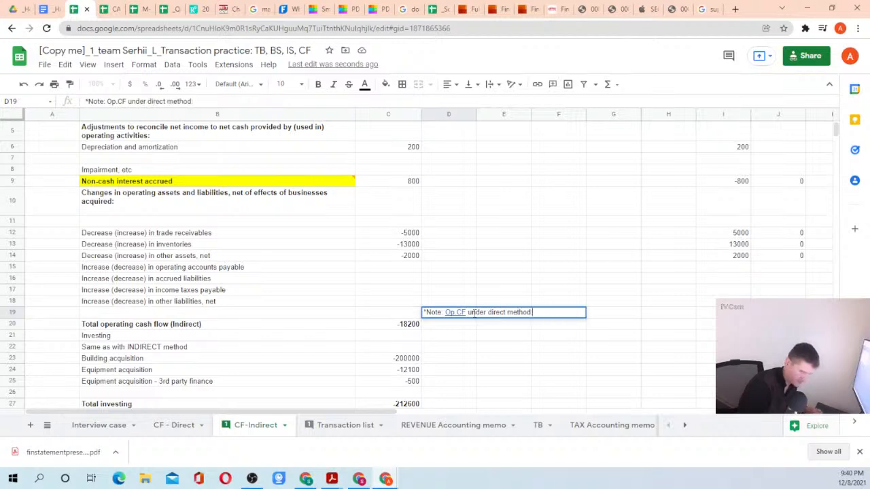
pyautogui.press('Return')
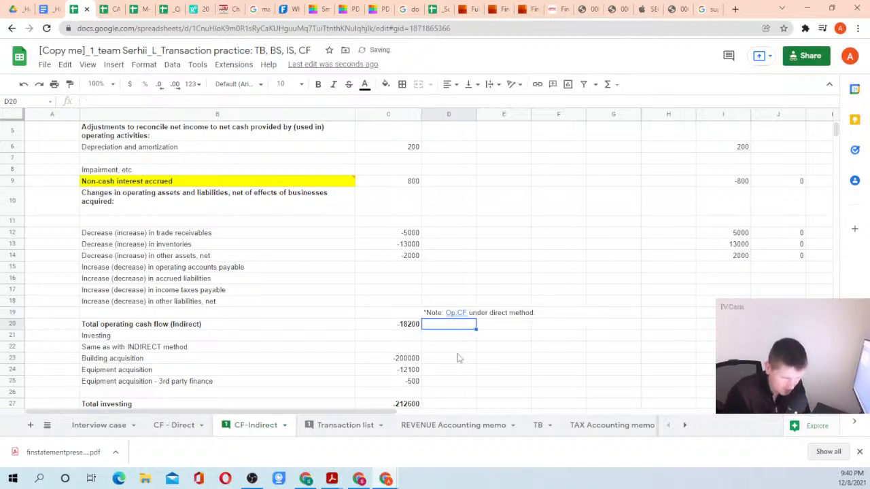
# Link D20 to the Total operating amount on the direct sheet with ='CF - Direct'!E8 and compare it with C20.
pyautogui.write('=')
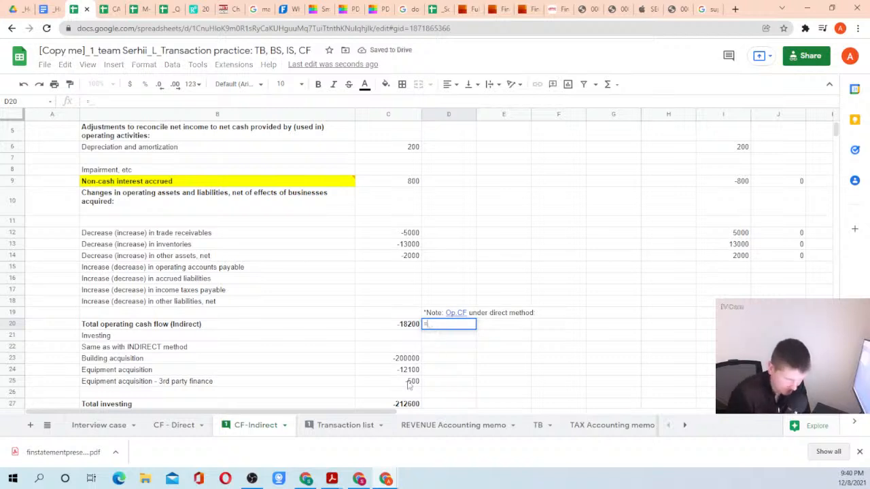
pyautogui.click(185, 427)
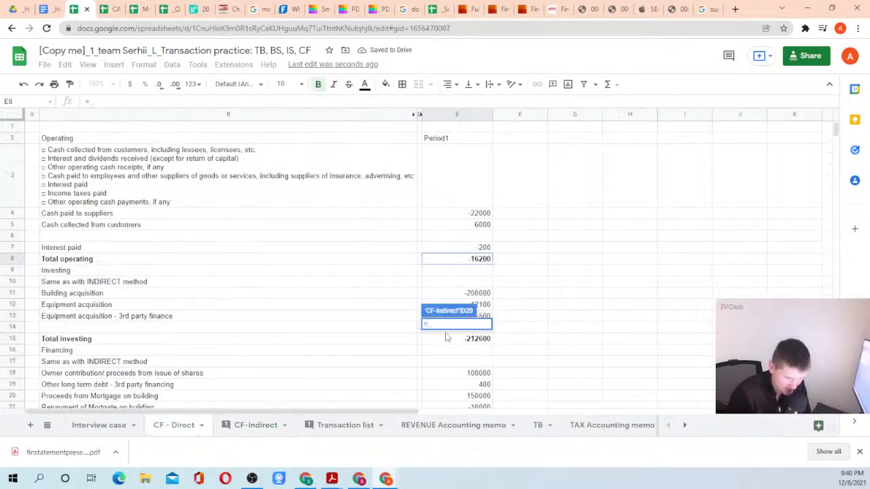
pyautogui.click(480, 261)
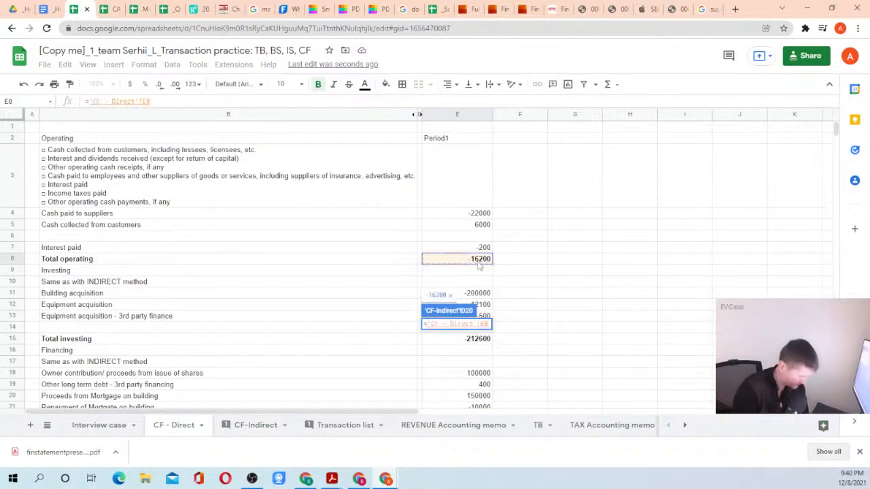
pyautogui.press('Return')
pyautogui.moveTo(404, 324); pyautogui.dragTo(445, 323)
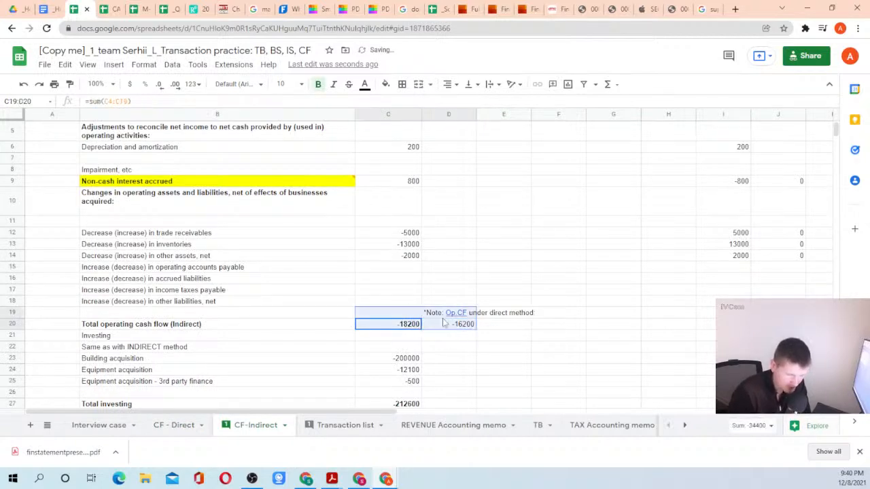
pyautogui.click(442, 316)
pyautogui.click(411, 326)
pyautogui.click(458, 327)
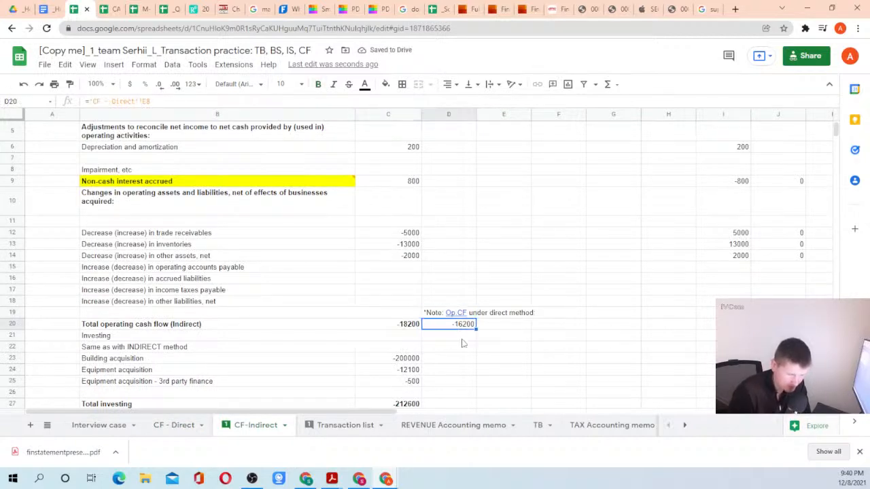
# Enter an equality check of the direct and indirect operating cash flow totals in D21 with =D20=C20.
pyautogui.click(462, 336)
pyautogui.write('=')
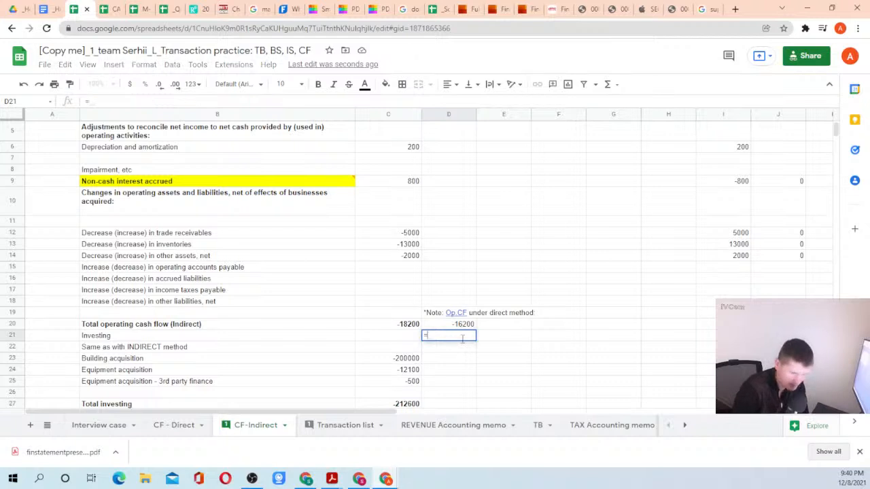
pyautogui.write('D20-')
pyautogui.press('Left')
pyautogui.press('Left')
pyautogui.press('Up')
pyautogui.press('Right')
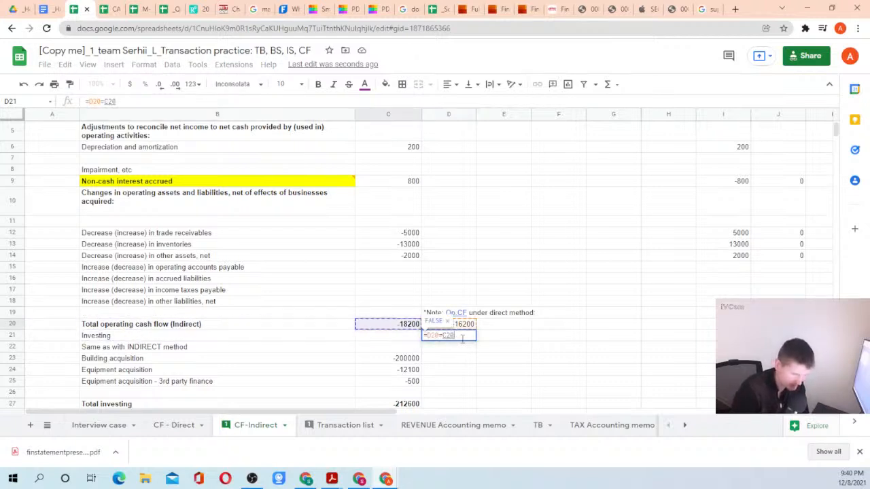
pyautogui.press('Return')
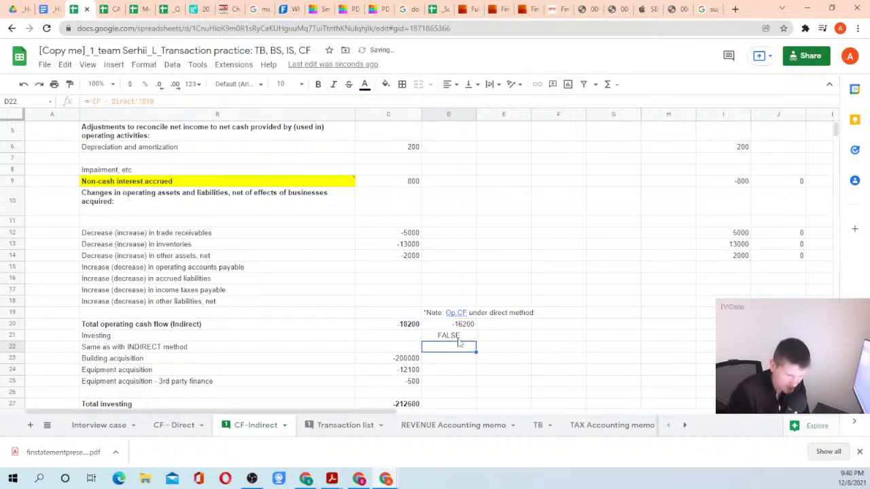
# Calculate the difference between the direct and indirect operating cash flow totals in D21 with =D20-C20.
pyautogui.click(459, 339)
pyautogui.write('=D20')
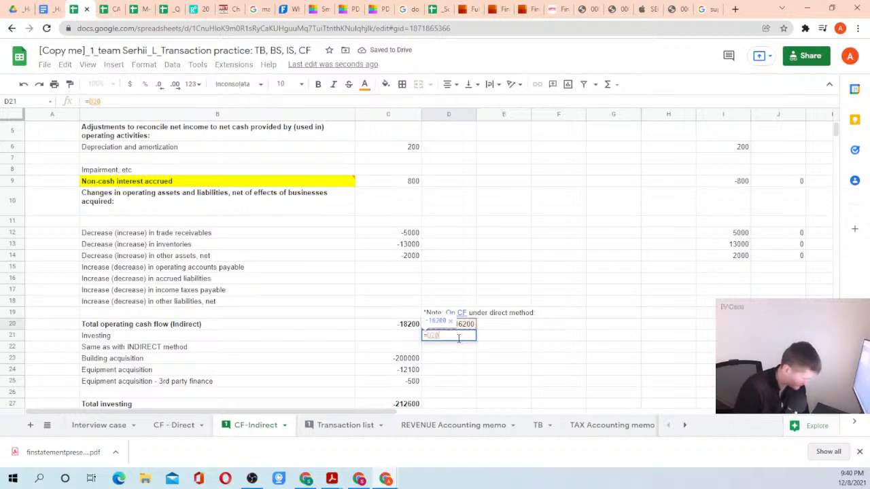
pyautogui.write('=')
pyautogui.press('BackSpace')
pyautogui.write('-C20')
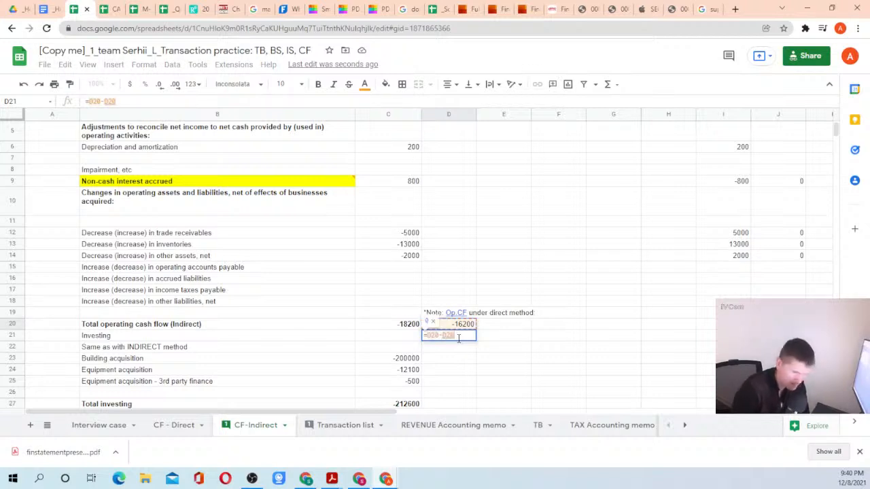
pyautogui.press('Return')
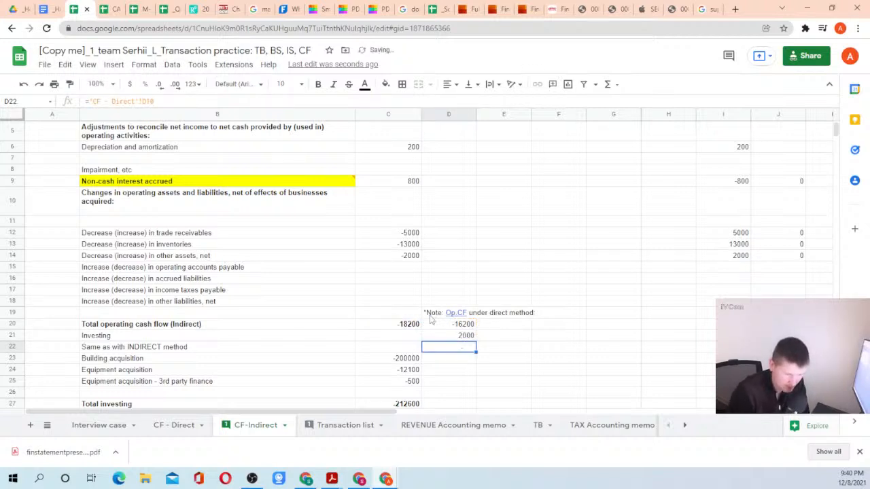
# Fill the direct-method note and its figures in D19:E21 with orange.
pyautogui.moveTo(429, 317); pyautogui.dragTo(521, 344)
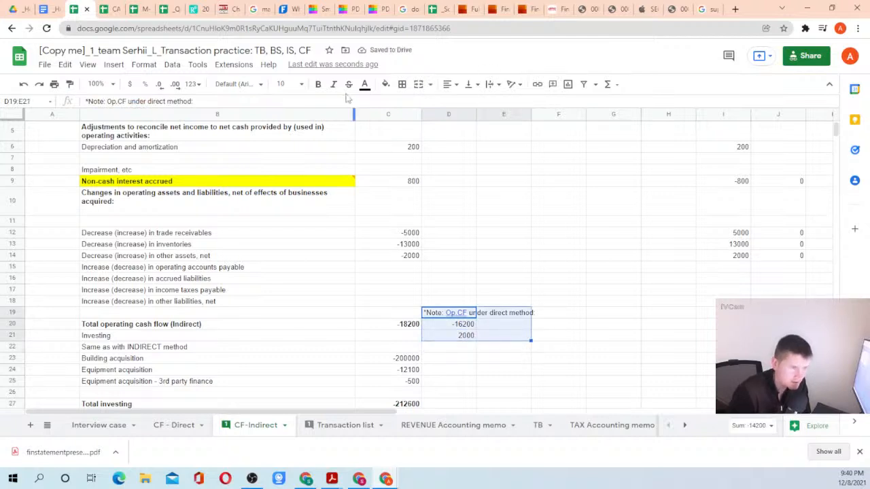
pyautogui.click(386, 83)
pyautogui.click(436, 119)
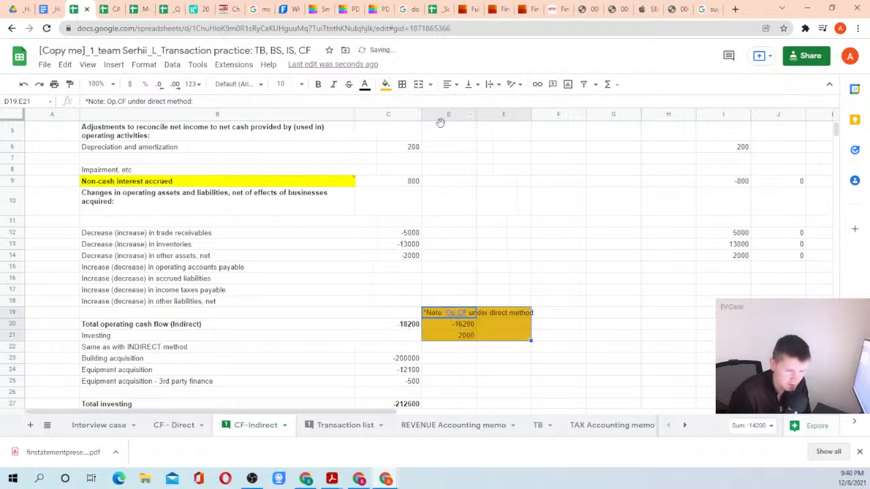
pyautogui.click(492, 288)
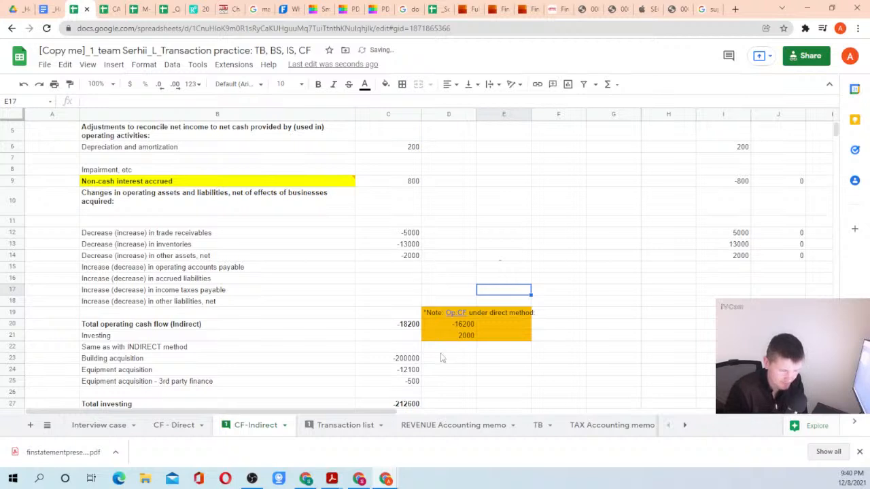
# Examine the sum formula in C20 and trace the trade receivables change to its Period1 and Period0 SUMIF extracts in row 12.
pyautogui.click(402, 326)
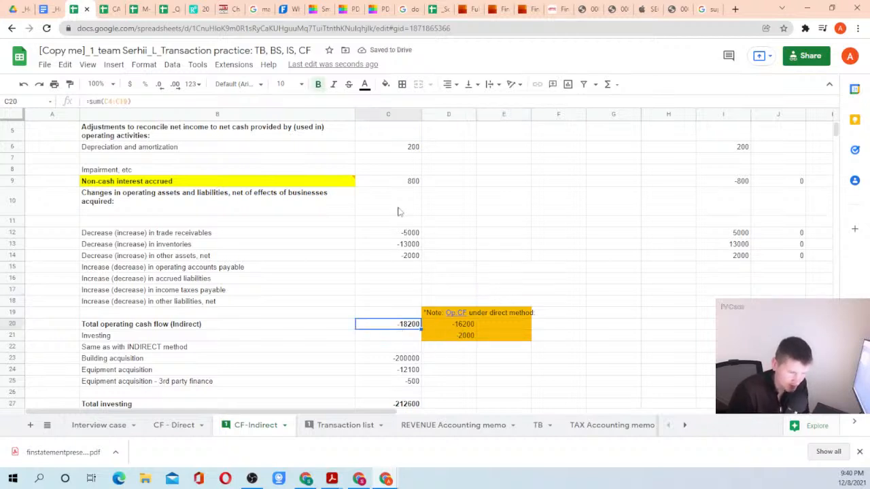
pyautogui.scroll(2, 408, 267)
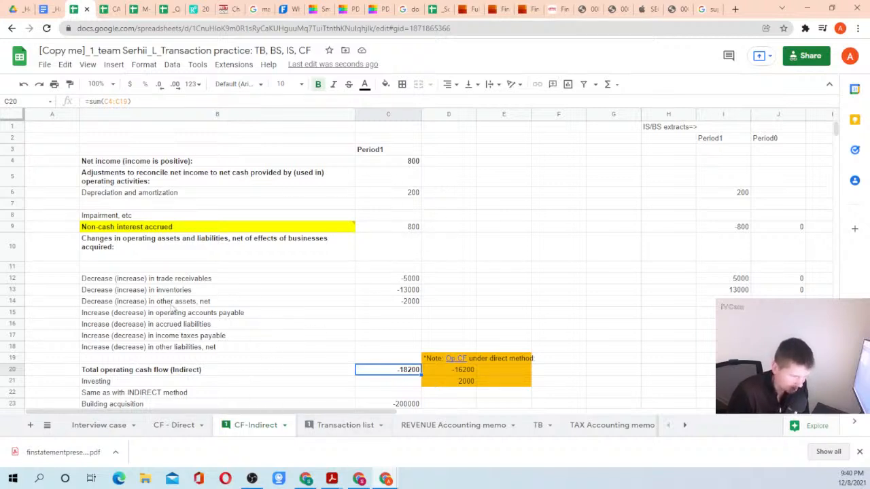
pyautogui.click(180, 280)
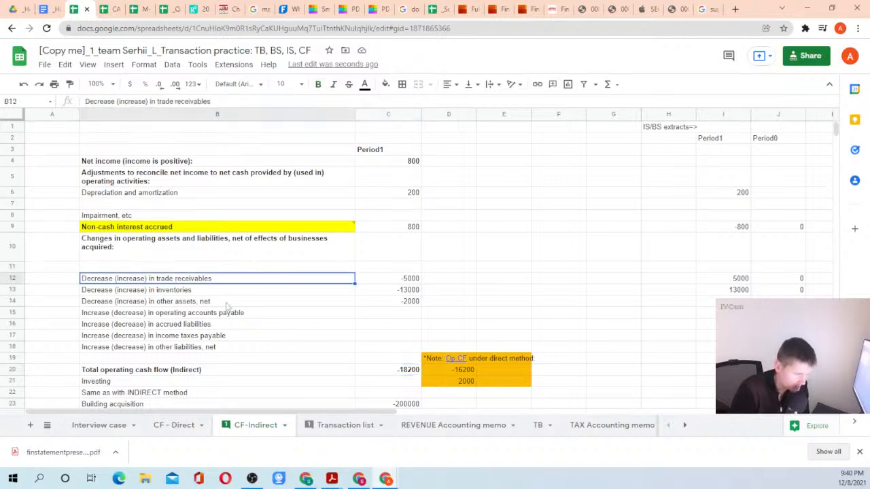
pyautogui.press('Right')
pyautogui.press('Right')
pyautogui.press('Right')
pyautogui.press('Right')
pyautogui.press('Right')
pyautogui.press('Right')
pyautogui.press('Right')
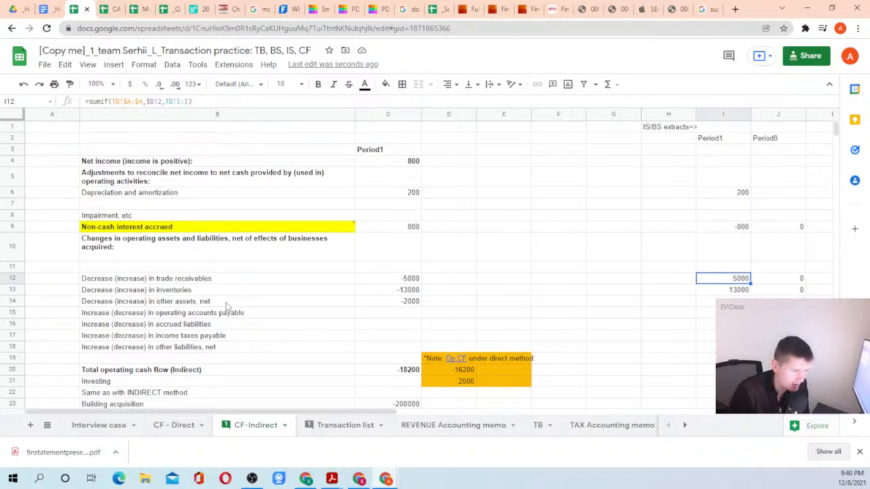
pyautogui.press('Right')
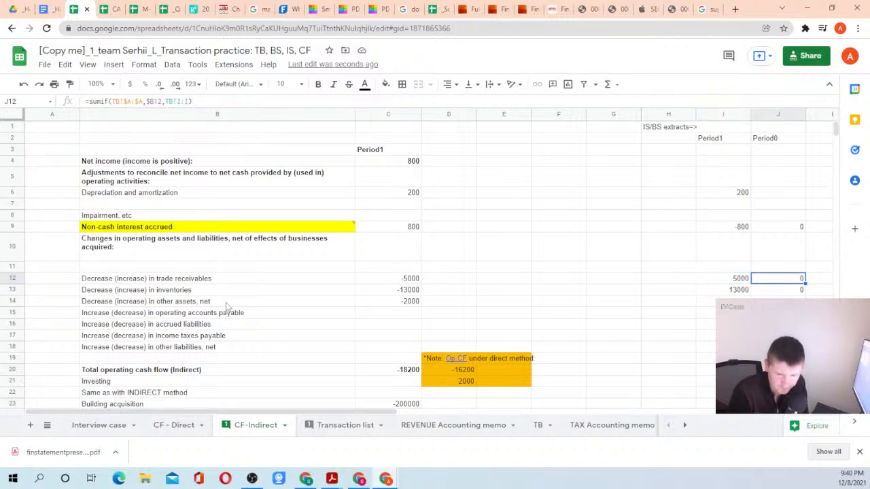
pyautogui.press('Right')
pyautogui.press('Left')
pyautogui.press('Left')
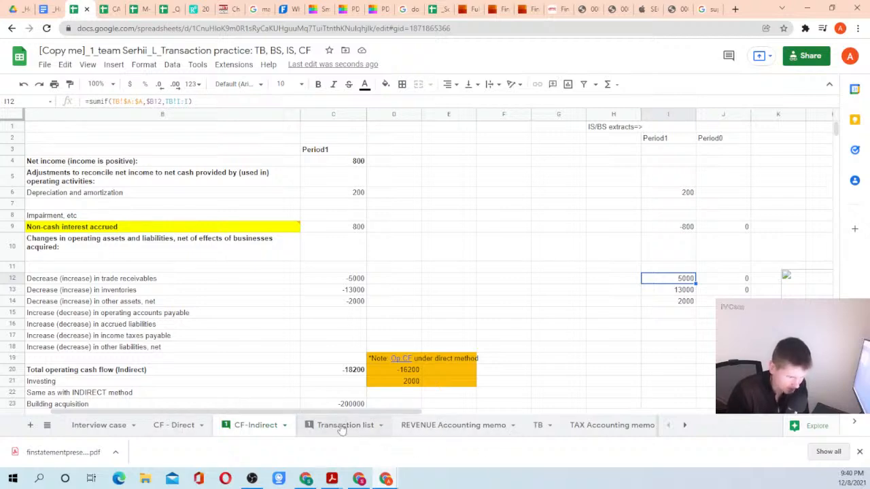
# On the TB sheet, copy the CF mapping "Decrease (increase) in trade receivables" from A5 to A7 for Accounts receivable - Allowance.
pyautogui.click(537, 427)
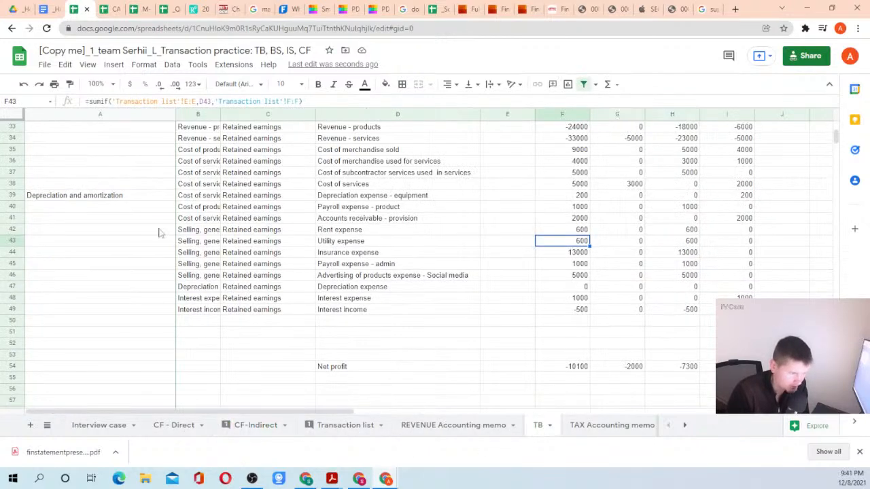
pyautogui.scroll(5, 234, 214)
pyautogui.scroll(3, 234, 215)
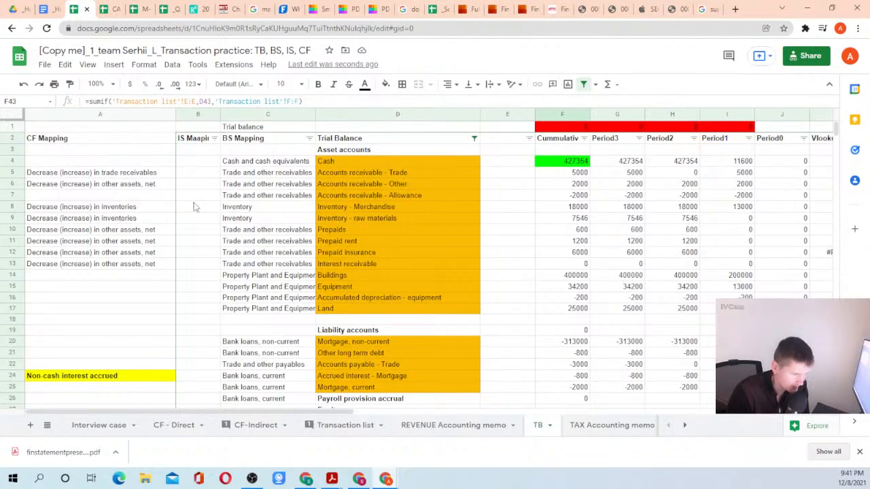
pyautogui.click(132, 177)
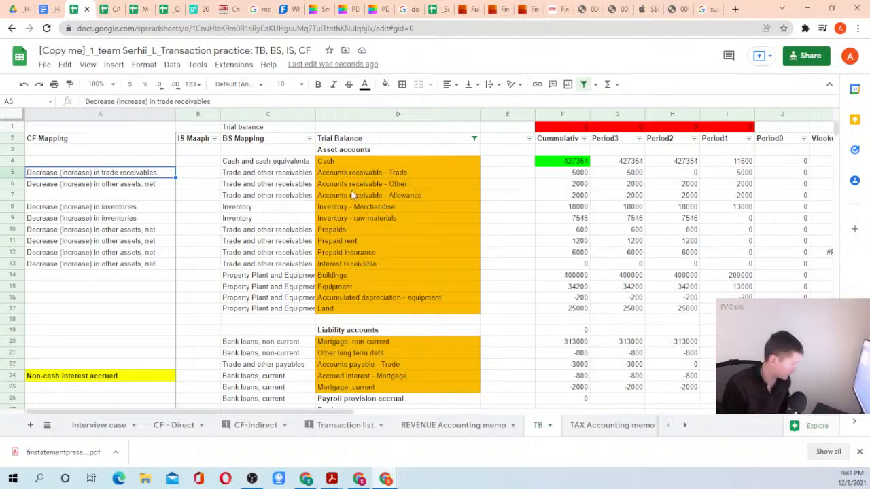
pyautogui.hotkey('ctrl', 'c')
pyautogui.press('Down')
pyautogui.press('Down')
pyautogui.hotkey('ctrl', 'v')
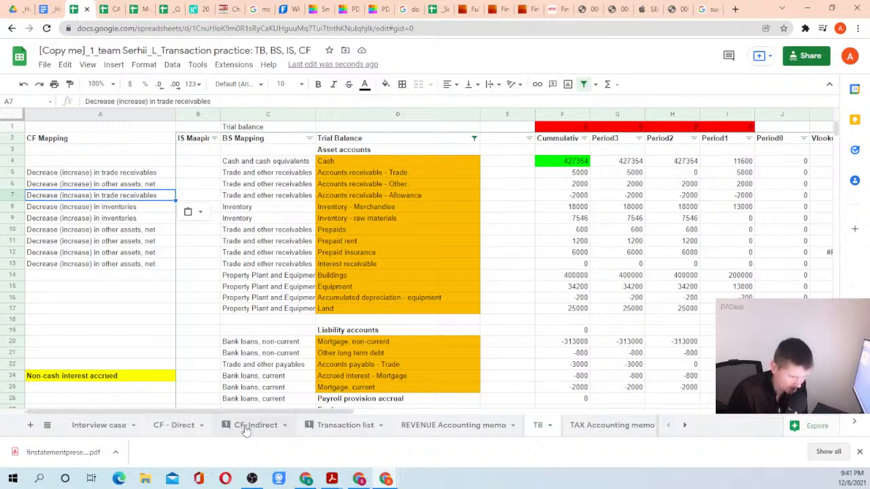
# Return to the CF-Indirect sheet and check the Decrease (increase) in trade receivables amount and its formula in C12.
pyautogui.click(271, 428)
pyautogui.scroll(-2, 384, 263)
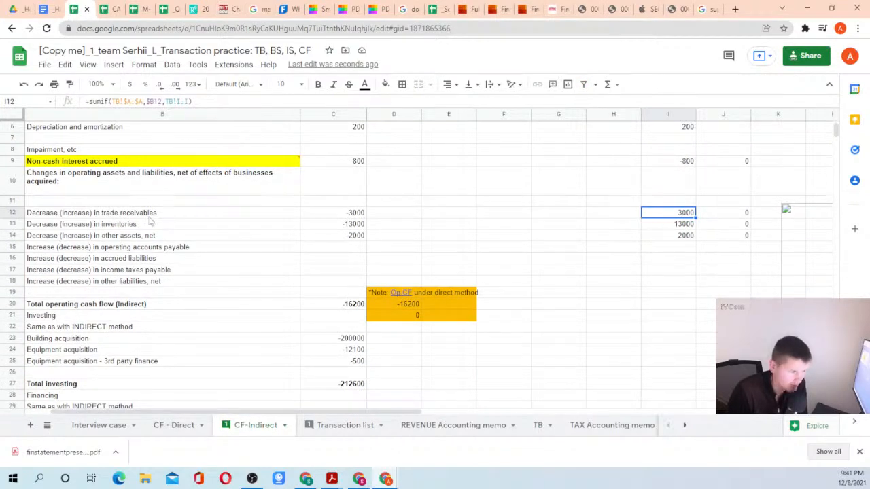
pyautogui.click(116, 216)
pyautogui.moveTo(144, 217); pyautogui.dragTo(325, 216)
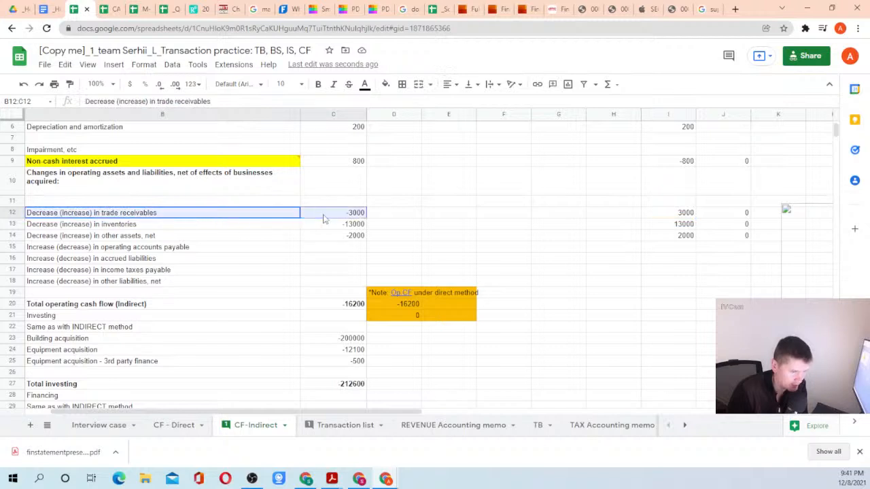
pyautogui.click(330, 216)
pyautogui.click(167, 215)
pyautogui.moveTo(170, 216); pyautogui.dragTo(324, 214)
pyautogui.click(329, 215)
pyautogui.click(136, 214)
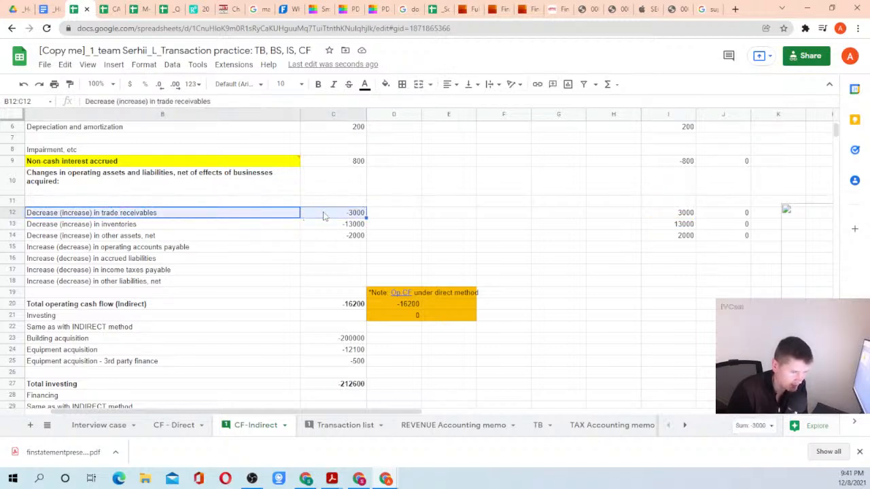
pyautogui.click(324, 215)
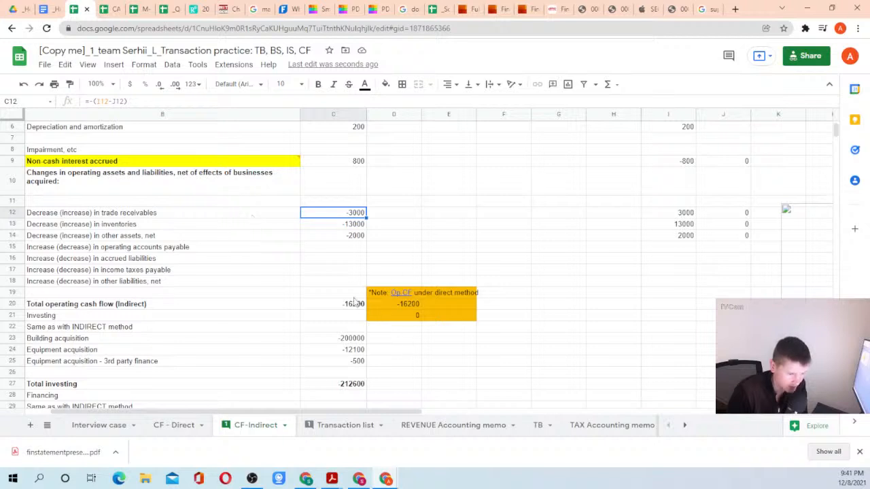
# Compare Total operating cash flow (Indirect) with the direct-method figure in D20, and recheck the trade receivables change in row 12.
pyautogui.click(99, 306)
pyautogui.click(402, 304)
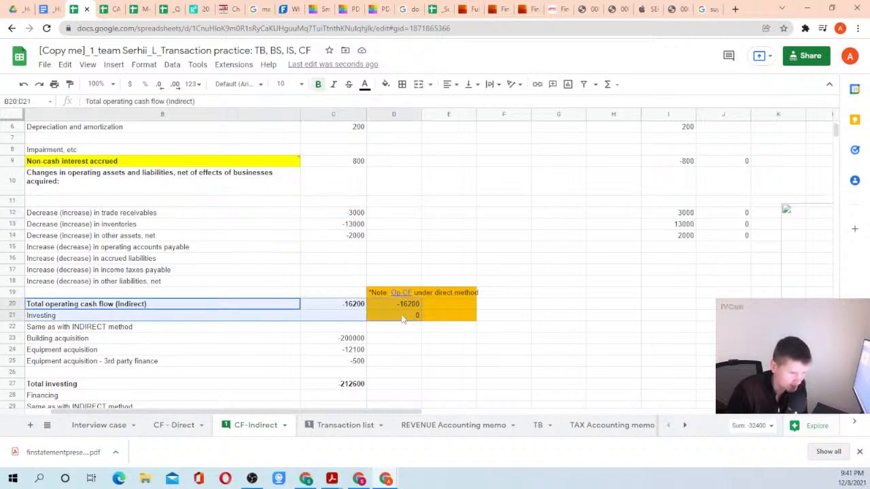
pyautogui.moveTo(143, 308); pyautogui.dragTo(382, 305)
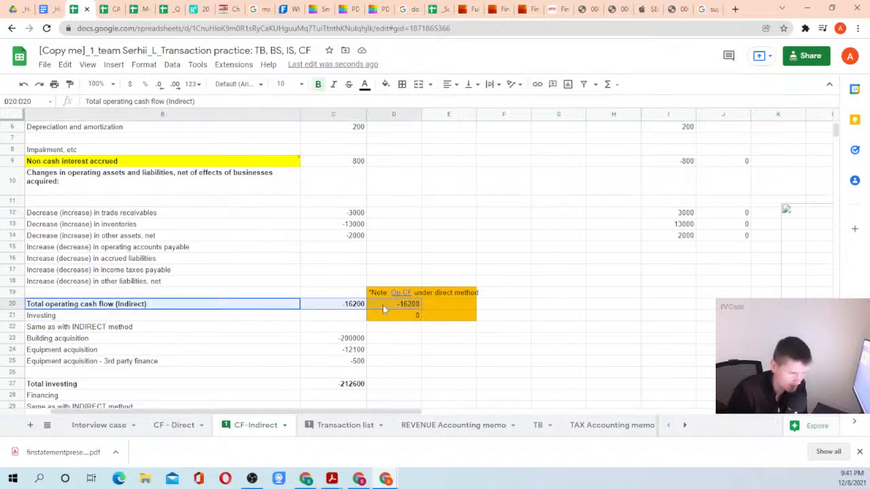
pyautogui.click(394, 306)
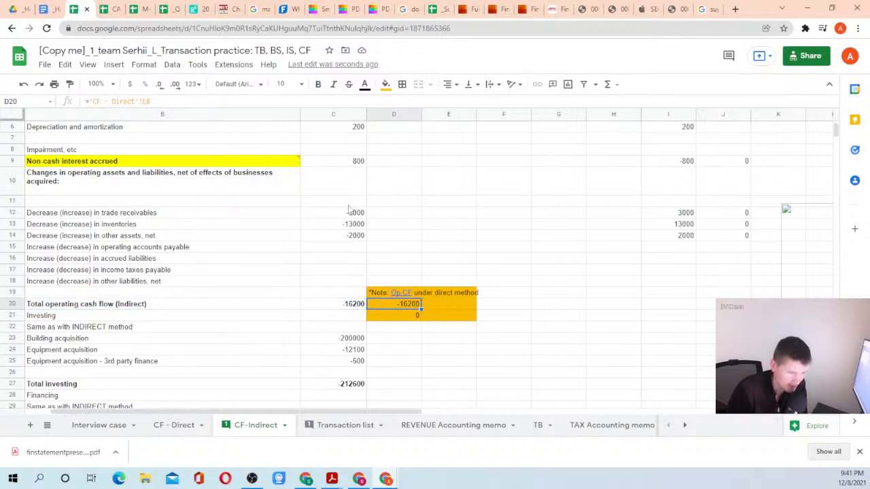
pyautogui.click(116, 215)
pyautogui.click(332, 214)
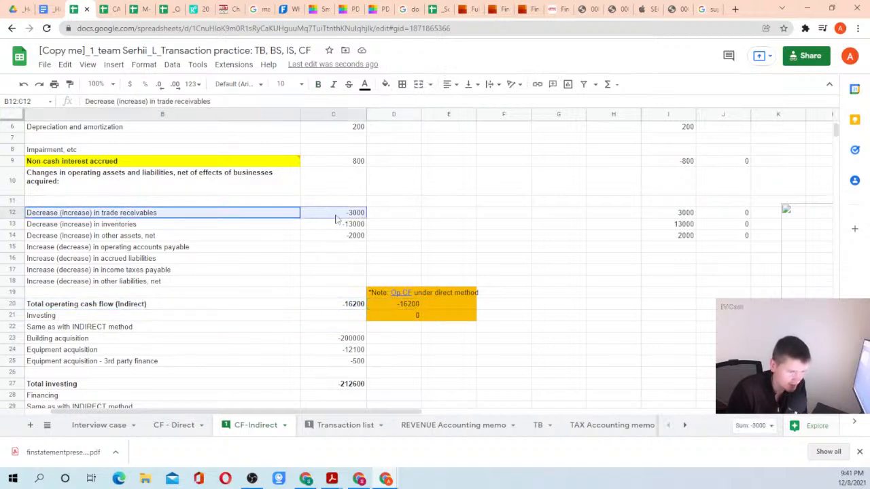
pyautogui.scroll(2, 210, 210)
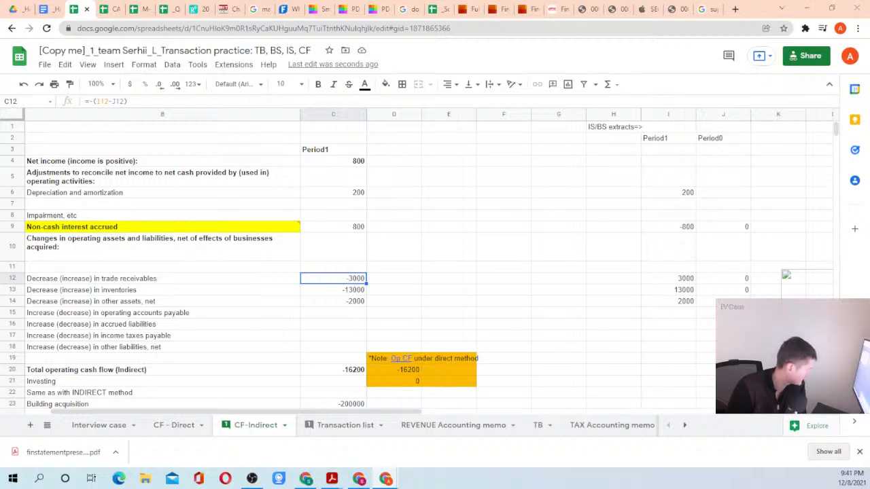
# Switch to the finstatementpresentoct2021.pdf guide in Acrobat Reader, search it for "allowance" and look through neighbouring matches.
pyautogui.hotkey('alt', 'Tab')
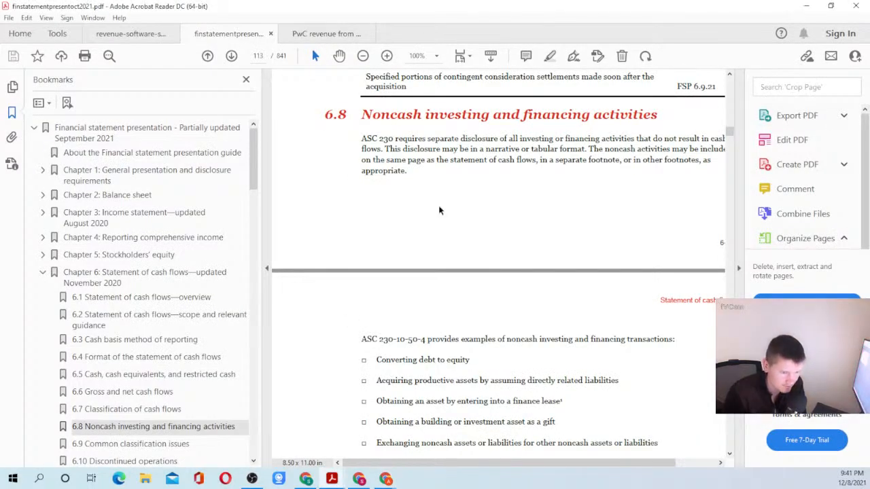
pyautogui.hotkey('ctrl', 'f')
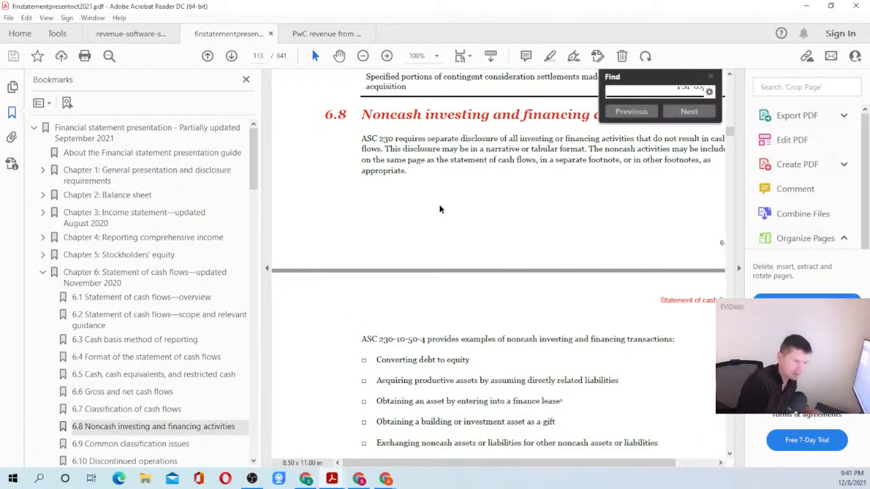
pyautogui.write('allow')
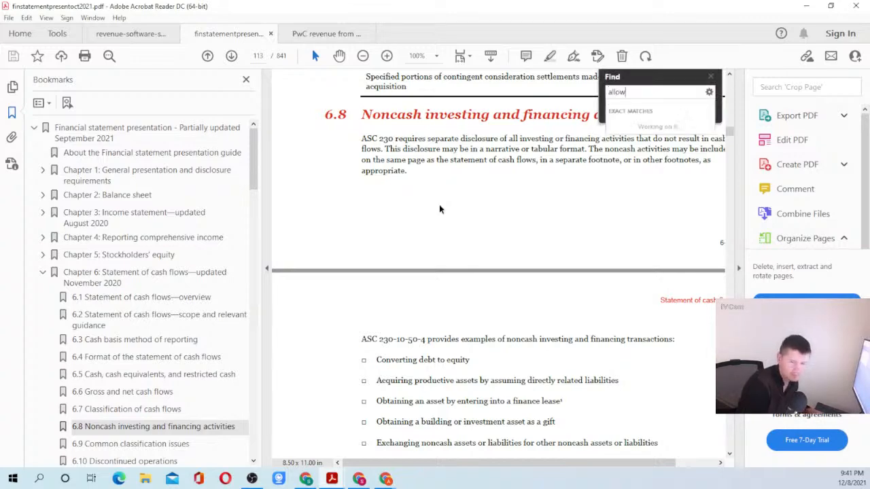
pyautogui.write('ande')
pyautogui.press('Return')
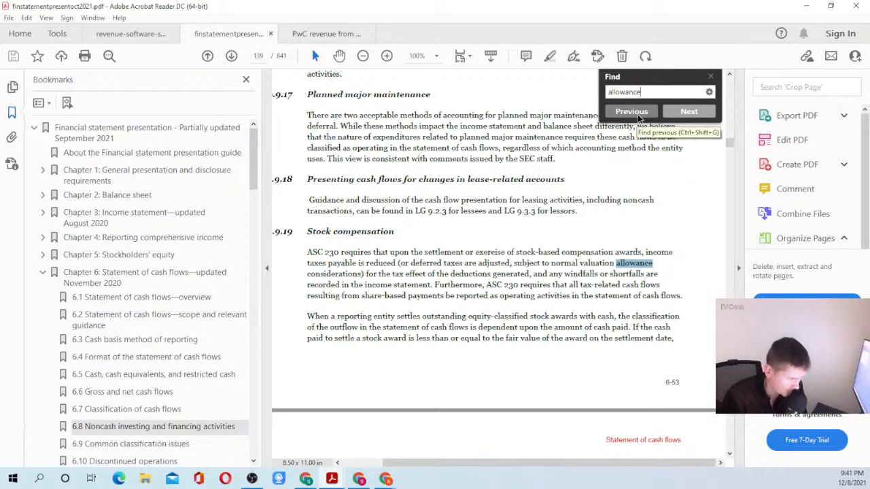
pyautogui.click(619, 114)
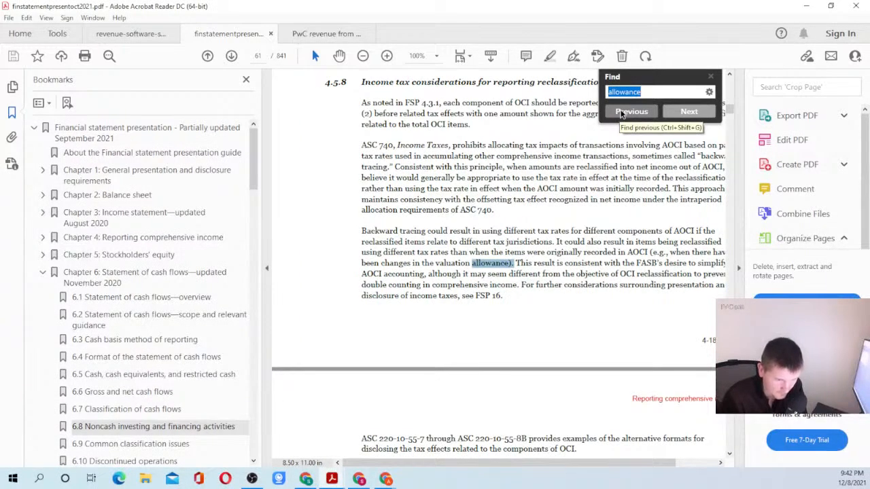
pyautogui.click(621, 114)
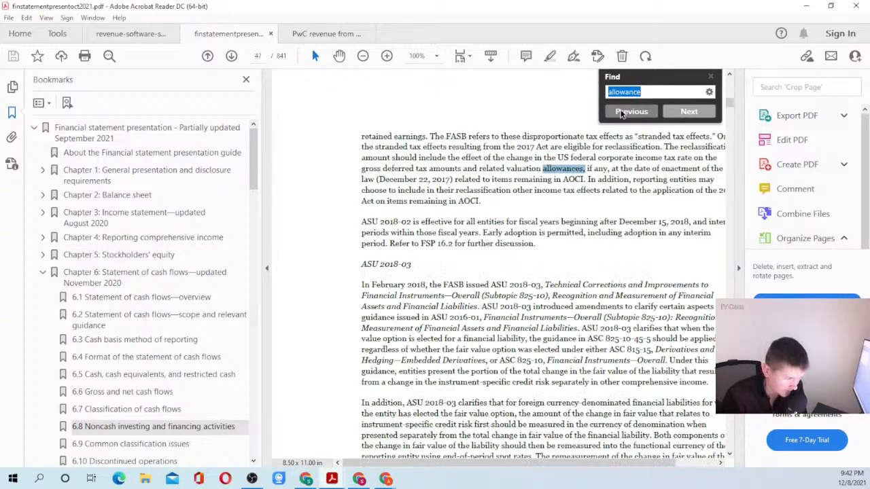
pyautogui.click(676, 114)
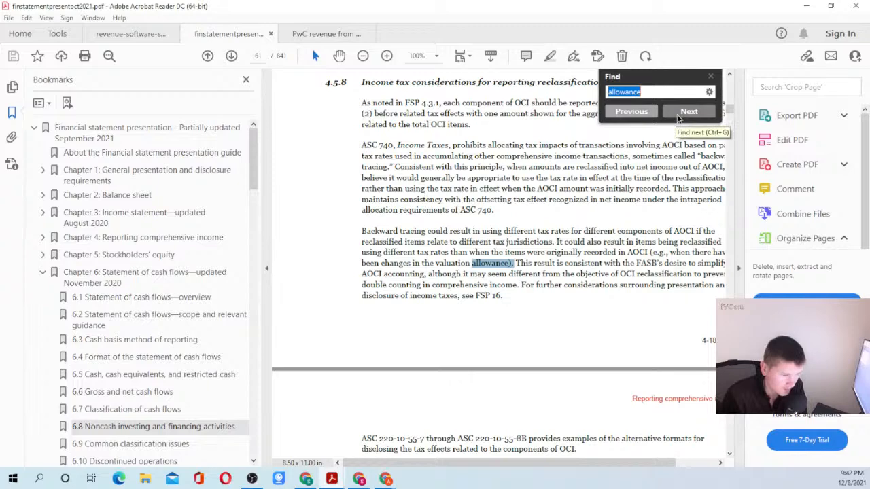
# Check the next "allowance" matches as far as section 8.3 Receivables, and search the guide for "provision" instead.
pyautogui.click(677, 114)
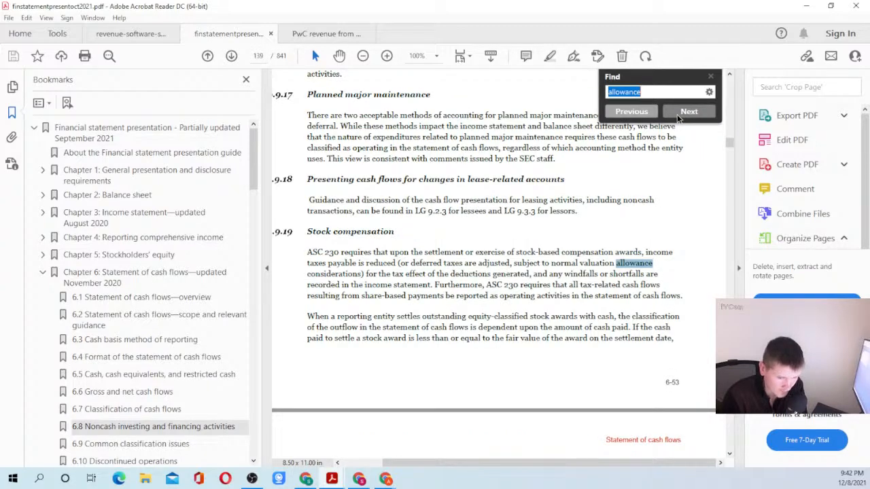
pyautogui.click(676, 114)
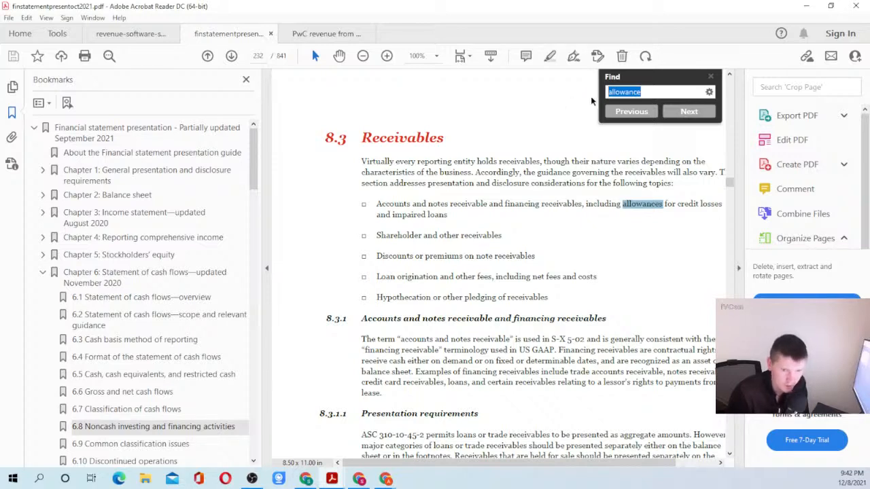
pyautogui.moveTo(645, 92); pyautogui.dragTo(607, 92)
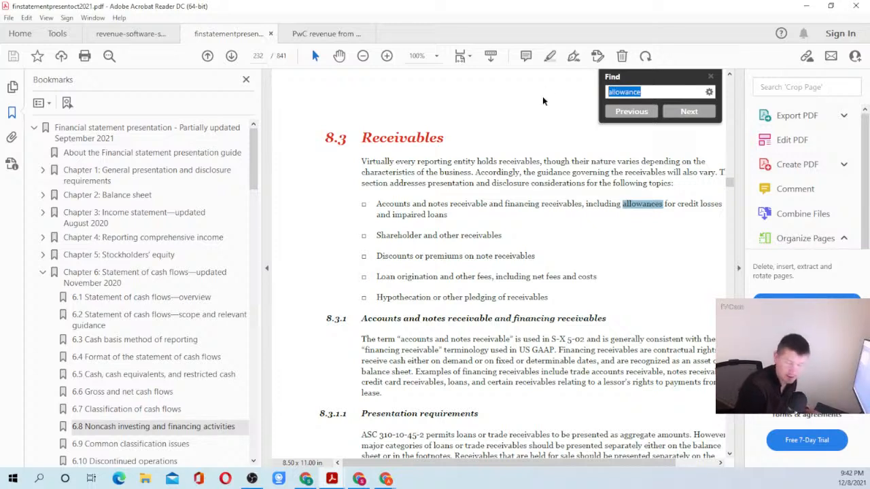
pyautogui.write('provision')
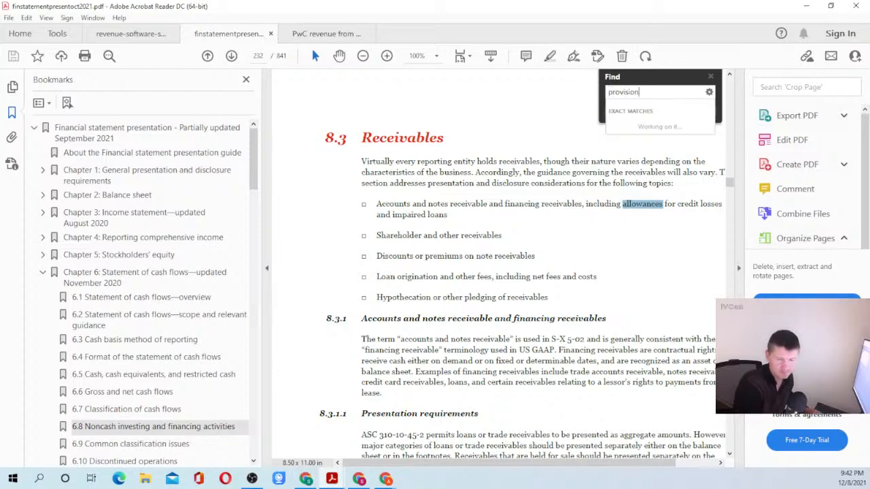
pyautogui.press('Return')
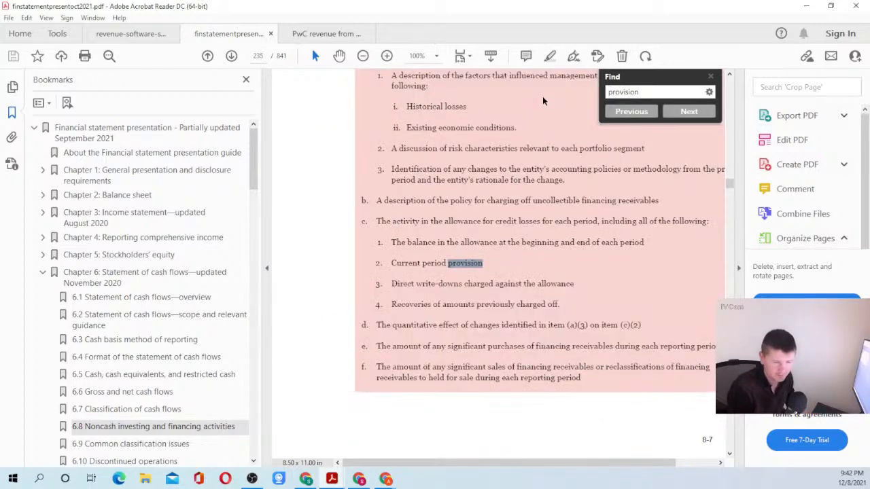
# Go back through the earlier "provision" matches to those in the Statement of cash flows chapter.
pyautogui.click(640, 114)
pyautogui.click(641, 114)
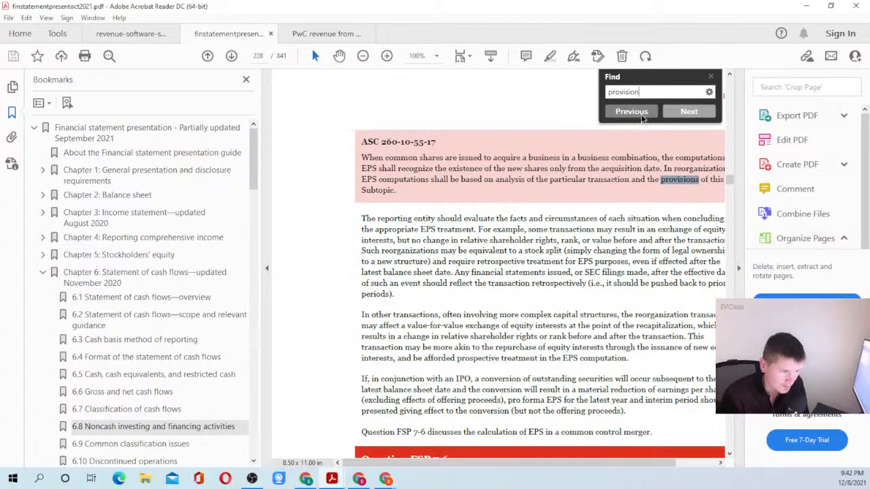
pyautogui.click(640, 114)
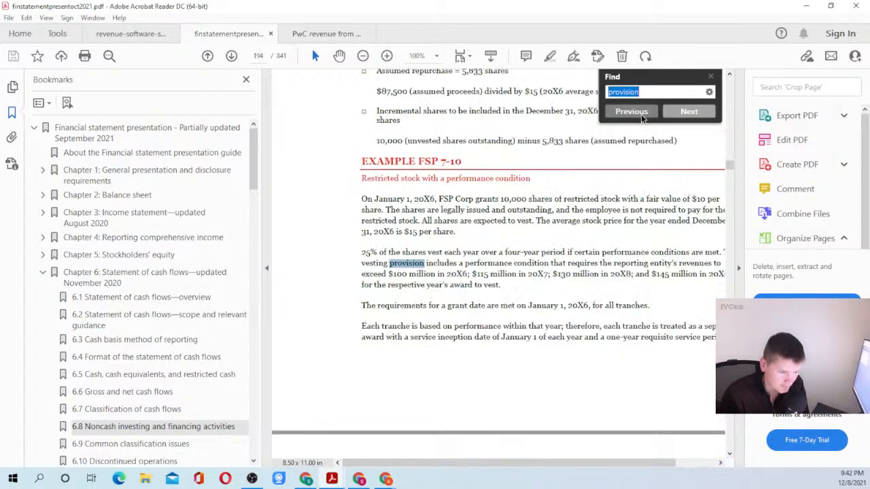
pyautogui.click(640, 114)
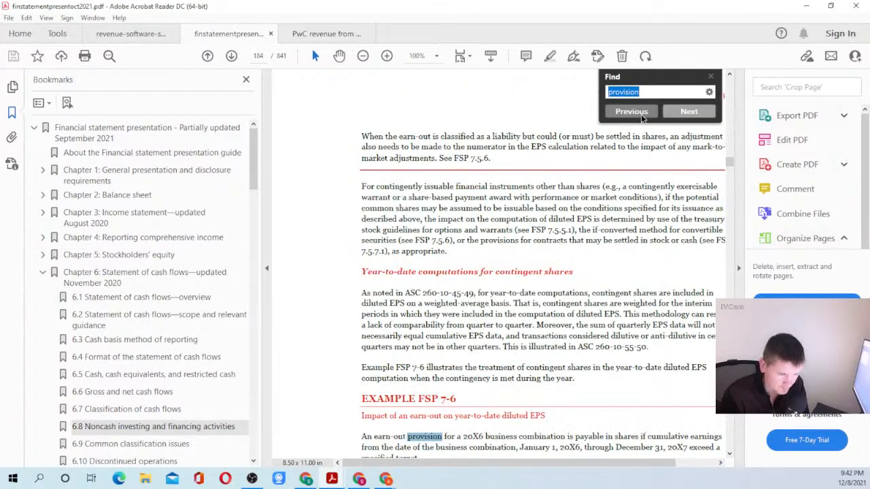
pyautogui.click(640, 114)
pyautogui.click(641, 114)
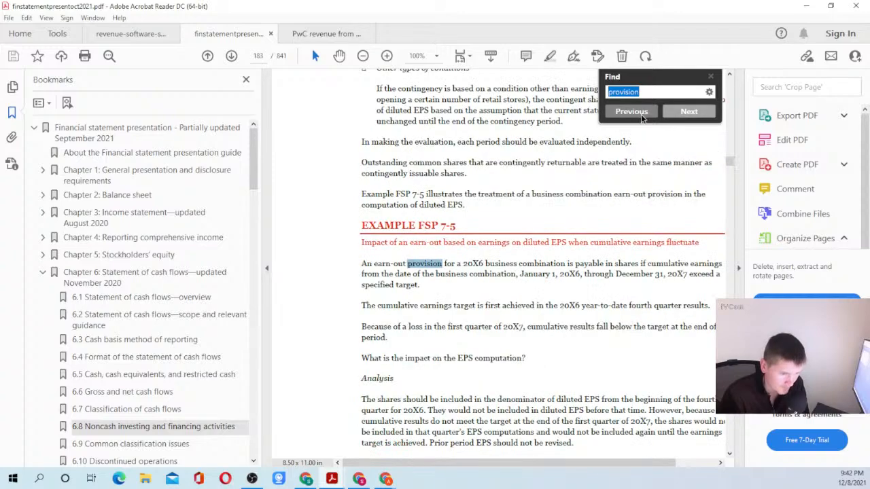
pyautogui.click(641, 114)
pyautogui.click(640, 115)
pyautogui.click(641, 114)
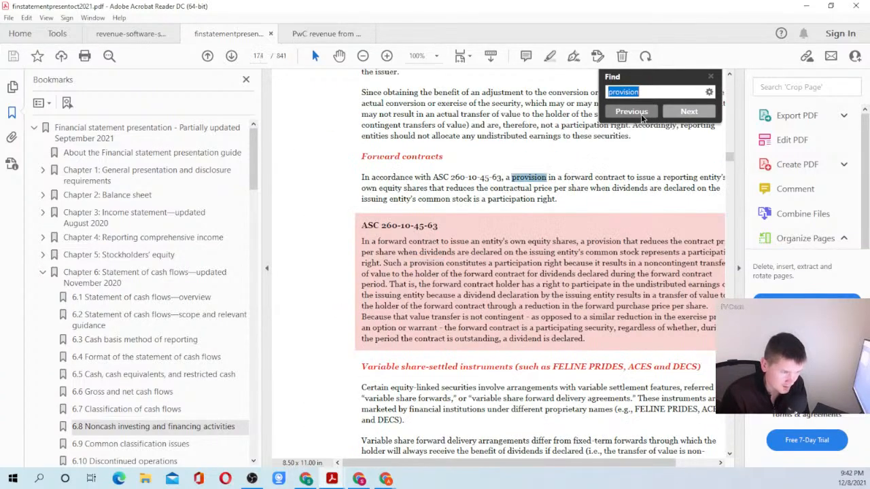
pyautogui.click(641, 114)
pyautogui.click(641, 114)
pyautogui.click(641, 114)
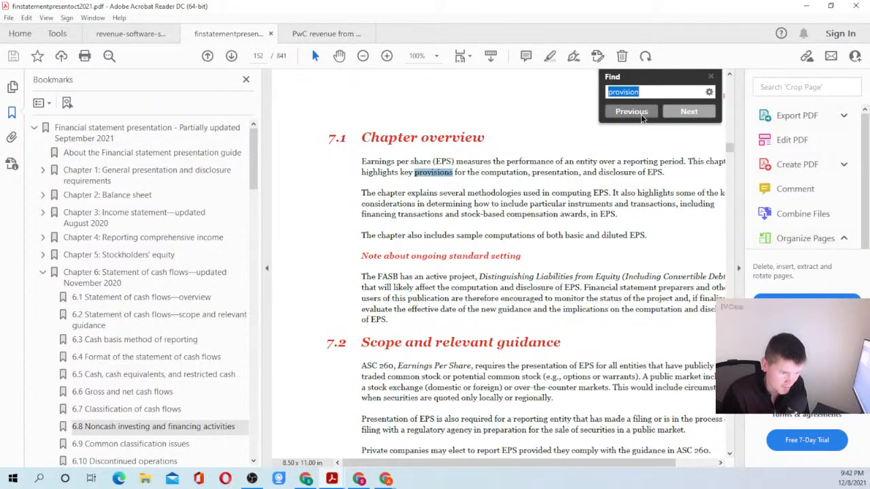
pyautogui.click(641, 114)
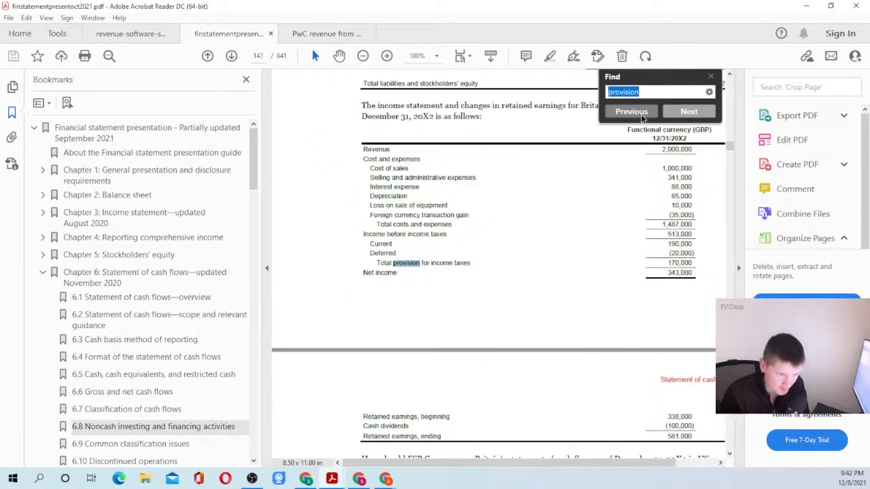
pyautogui.click(641, 114)
pyautogui.click(641, 114)
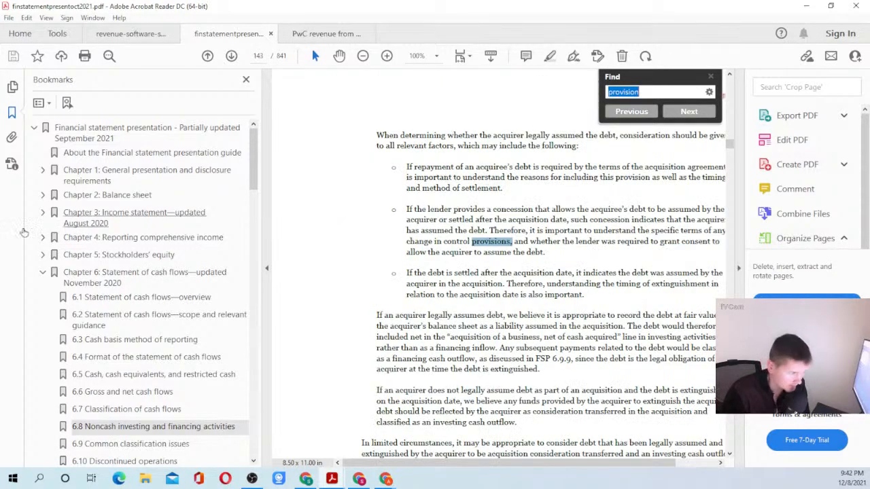
# Open section 6.1 Statement of cash flows—overview and find the sample operating activities reconciliation on page 92.
pyautogui.click(112, 299)
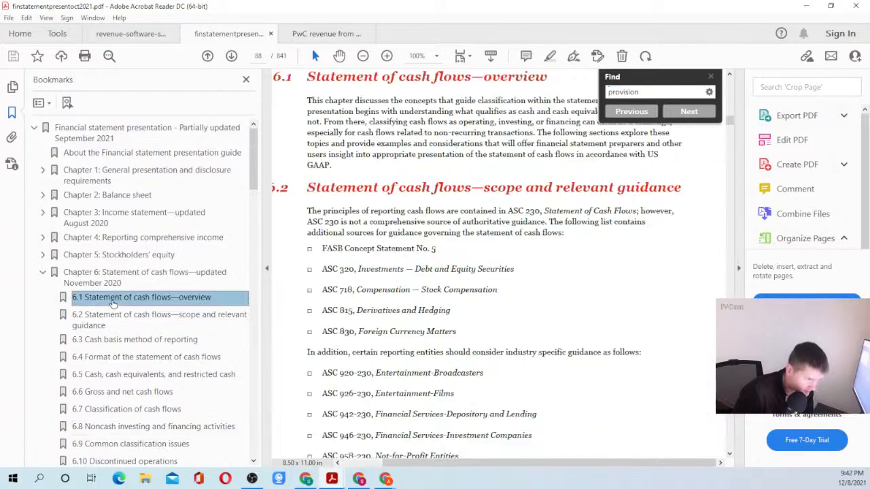
pyautogui.scroll(-5, 413, 288)
pyautogui.scroll(-15, 412, 289)
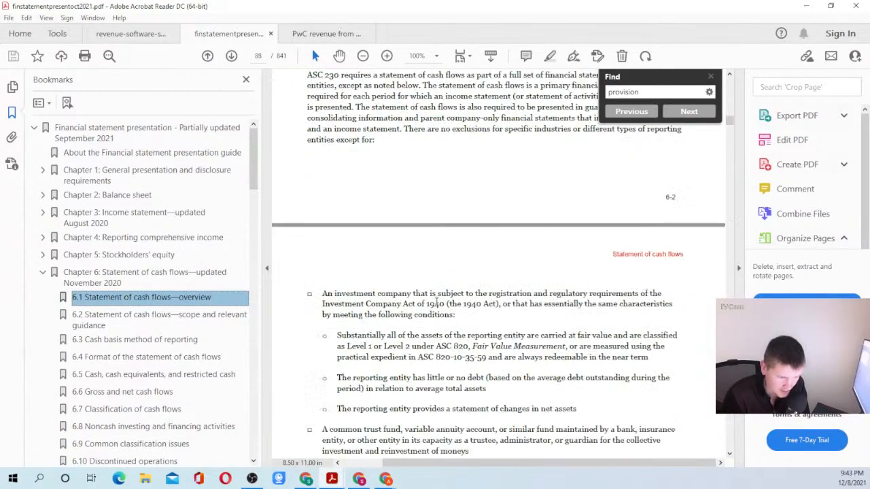
pyautogui.scroll(-15, 428, 304)
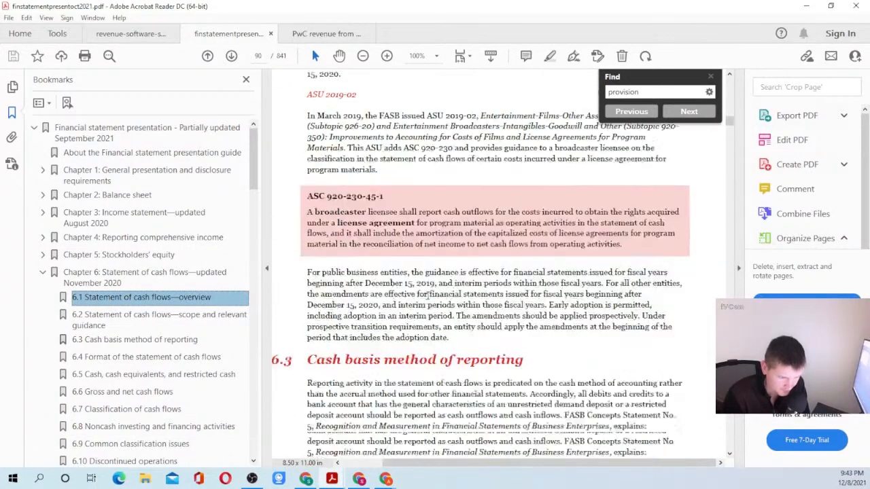
pyautogui.scroll(-10, 425, 285)
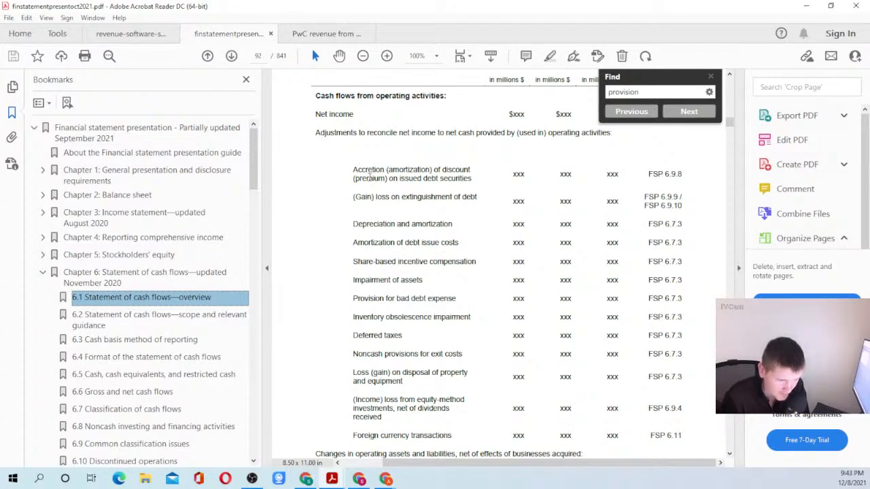
# Review the net income adjustment lines in the sample statement, from accretion of discount to Provision for bad debt expense.
pyautogui.moveTo(398, 169); pyautogui.dragTo(476, 180)
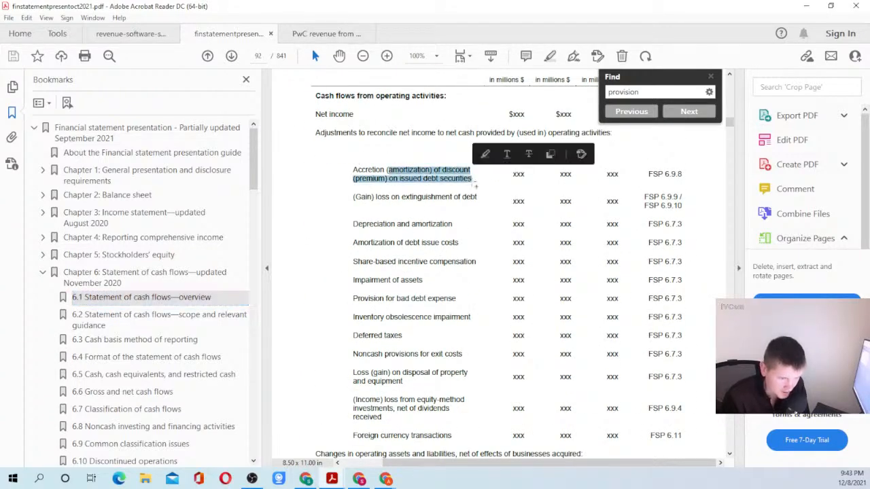
pyautogui.click(353, 198)
pyautogui.moveTo(353, 198); pyautogui.dragTo(481, 197)
pyautogui.click(482, 196)
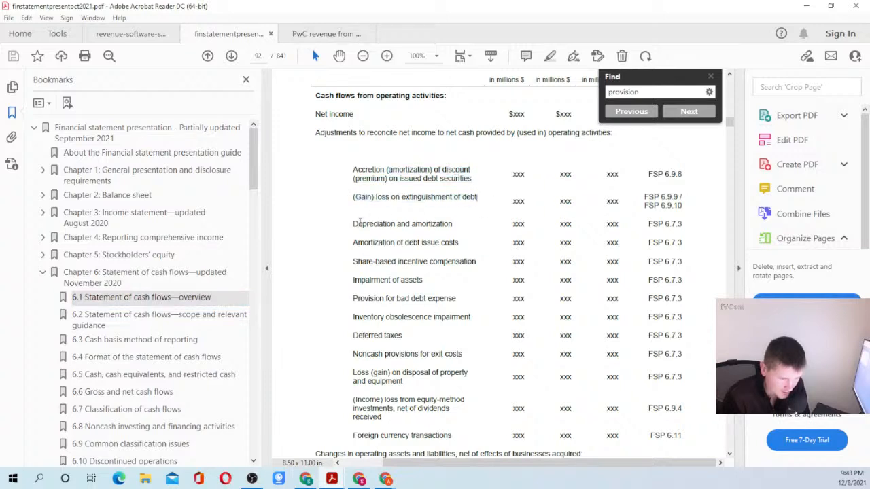
pyautogui.moveTo(353, 224); pyautogui.dragTo(458, 225)
pyautogui.click(457, 225)
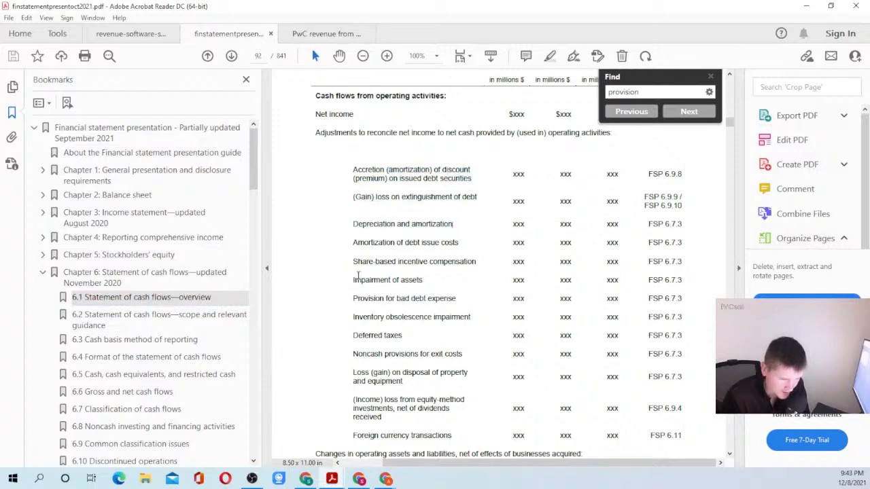
pyautogui.moveTo(352, 280); pyautogui.dragTo(428, 280)
pyautogui.click(428, 281)
pyautogui.moveTo(352, 297); pyautogui.dragTo(461, 300)
pyautogui.click(460, 299)
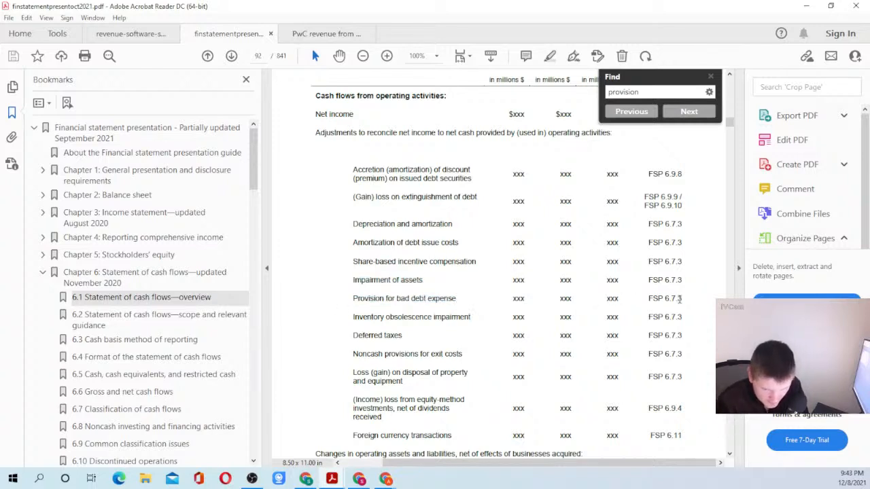
# Open section 6.7 Classification of cash flows and read through the guidance on investing activities in 6.7.1.
pyautogui.scroll(-1, 148, 331)
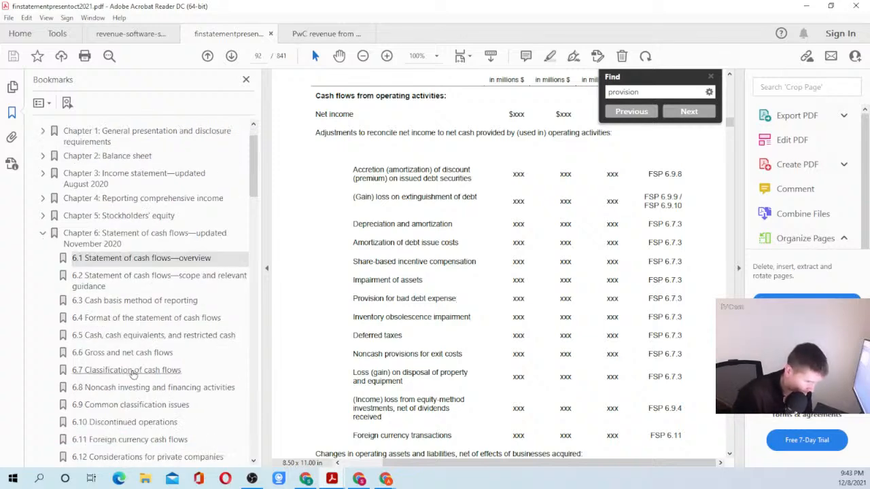
pyautogui.click(133, 371)
pyautogui.scroll(-3, 528, 299)
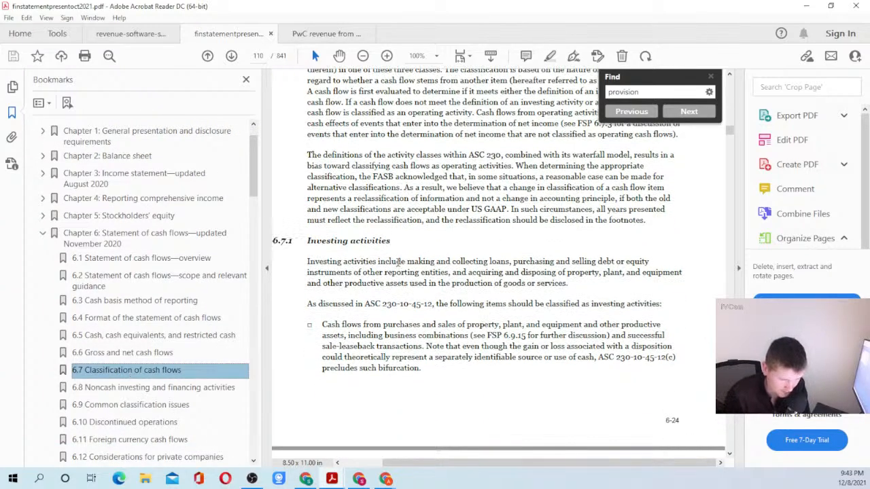
pyautogui.click(395, 279)
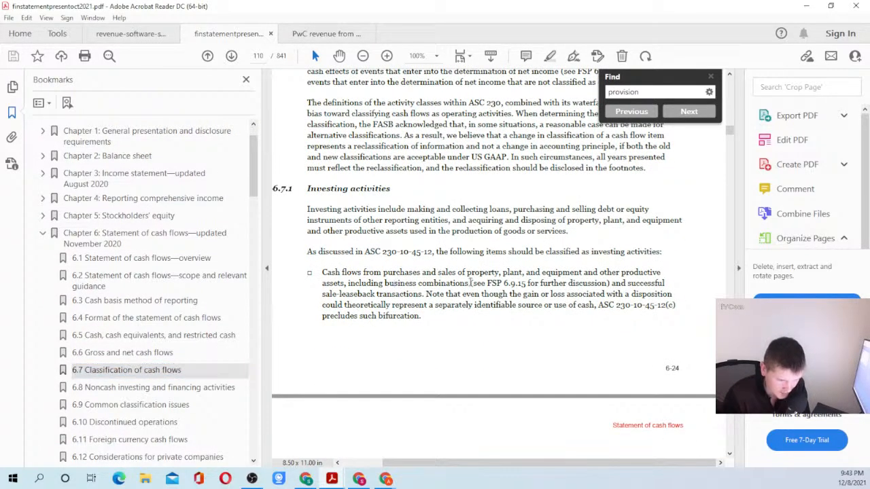
pyautogui.scroll(-3, 470, 281)
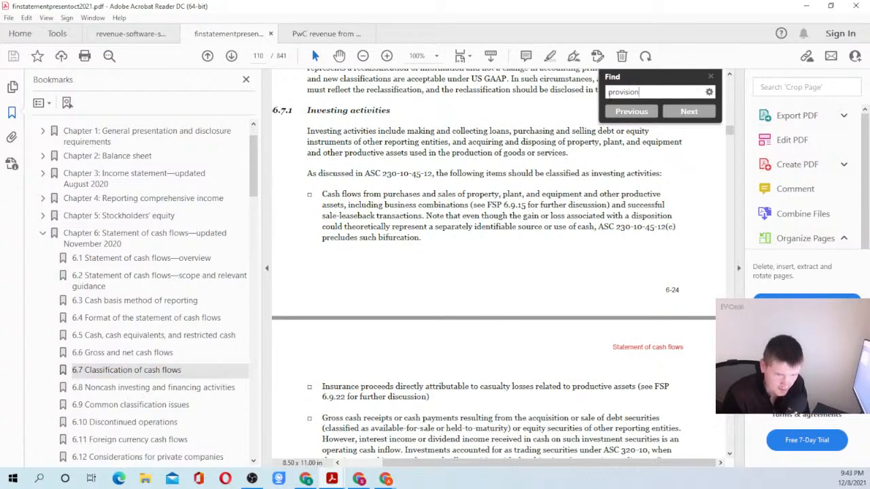
# Search the guide for "bad debt" and go to the Bad debt expense heading under Presentation (ASC 310).
pyautogui.doubleClick(638, 92)
pyautogui.write('bad')
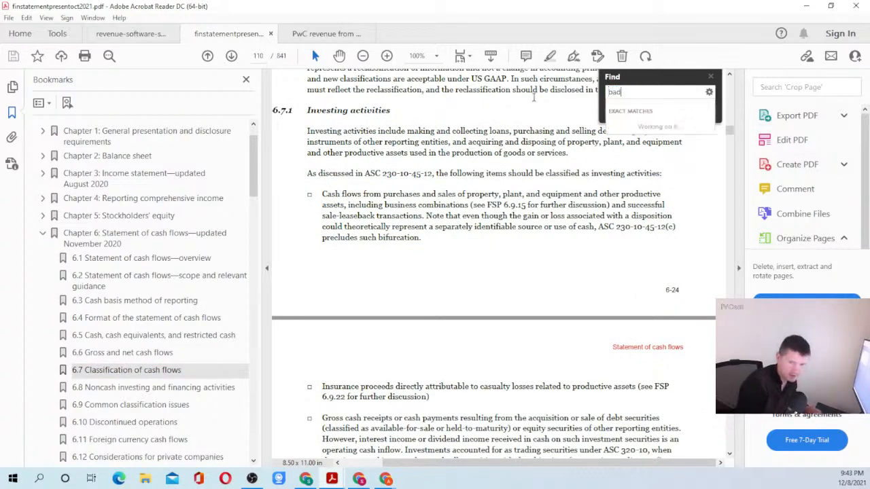
pyautogui.write(' debt')
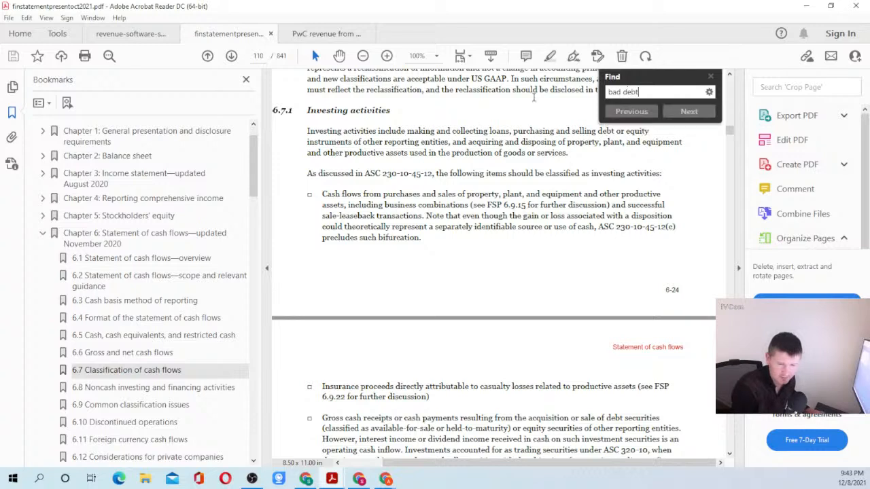
pyautogui.press('Return')
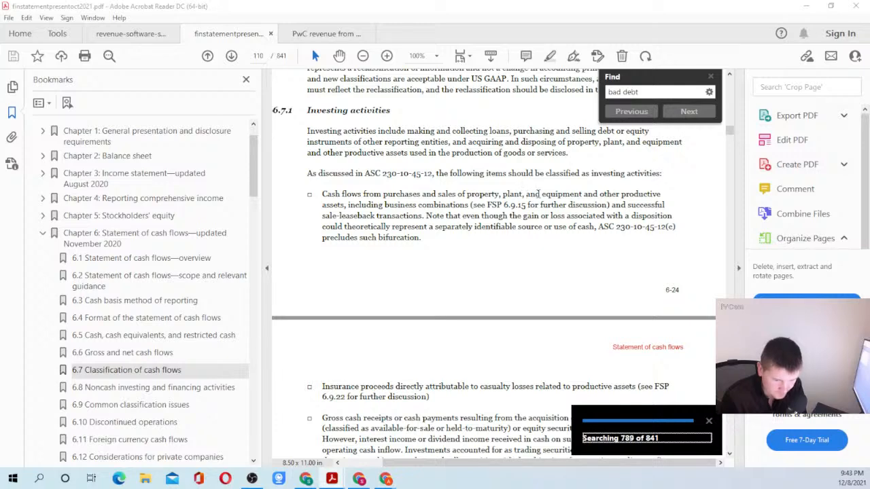
pyautogui.hotkey('ctrl', 'f')
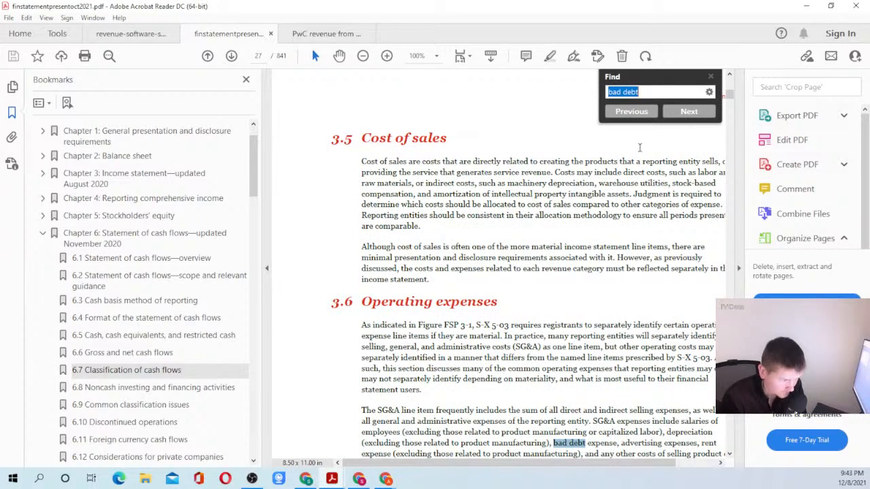
pyautogui.click(690, 119)
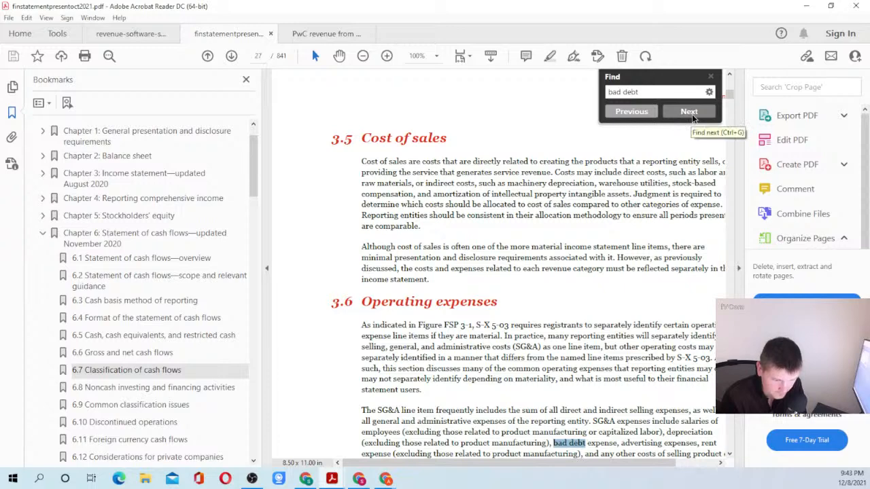
pyautogui.click(691, 114)
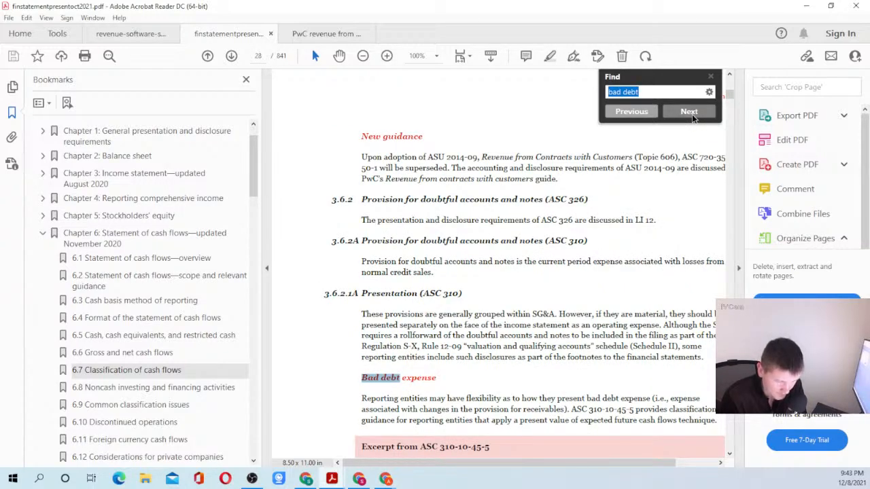
# Read the Bad debt expense guidance in section 3.6.2.1A, including the excerpt from ASC 310-10-45-5.
pyautogui.scroll(-4, 514, 289)
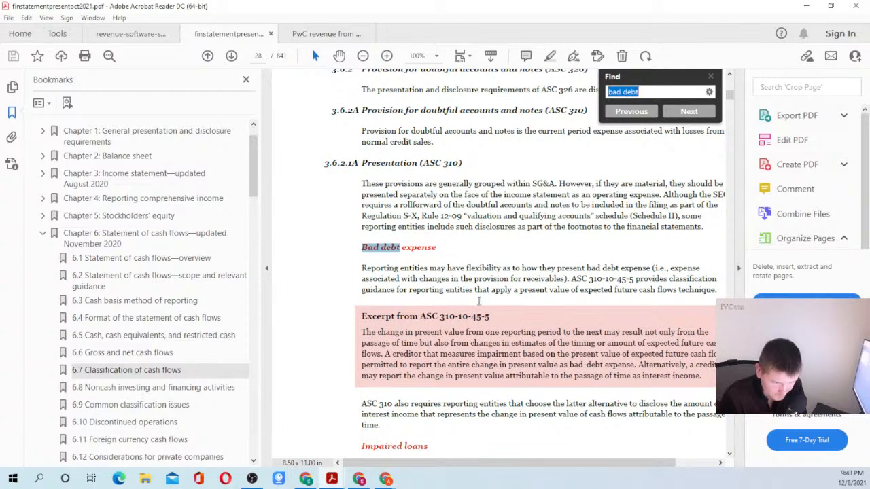
pyautogui.scroll(-1, 523, 313)
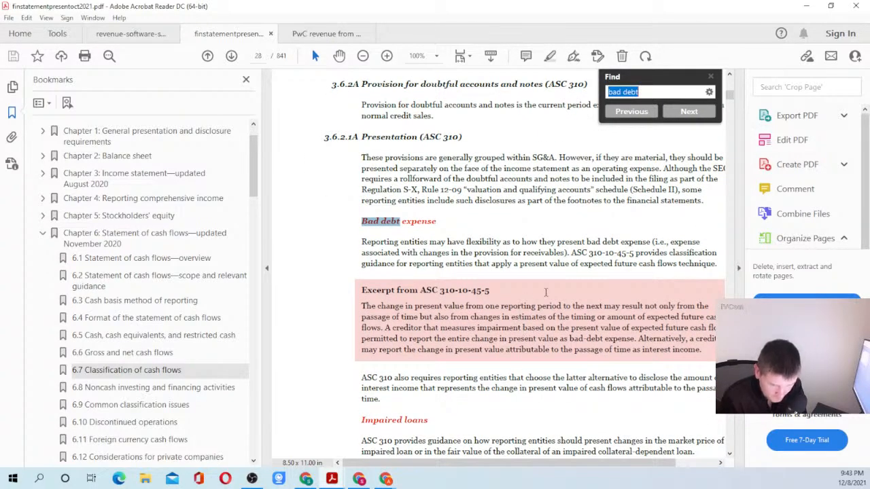
pyautogui.scroll(-1, 539, 299)
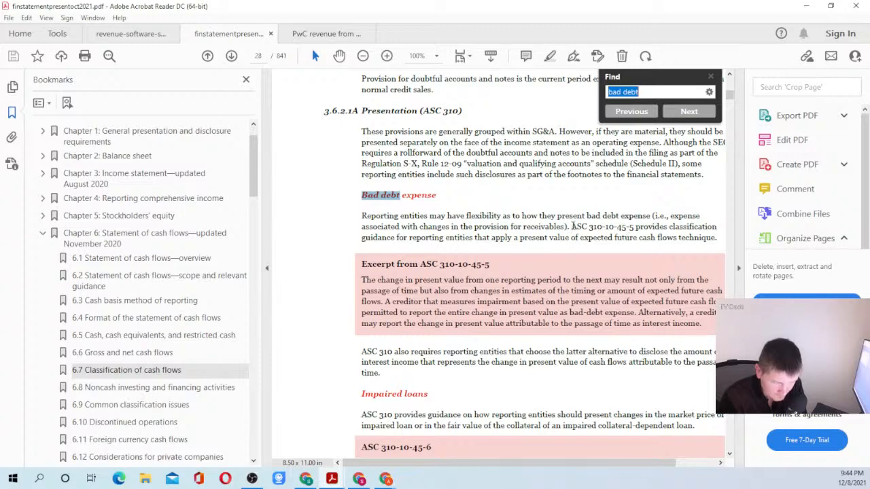
pyautogui.scroll(-3, 573, 225)
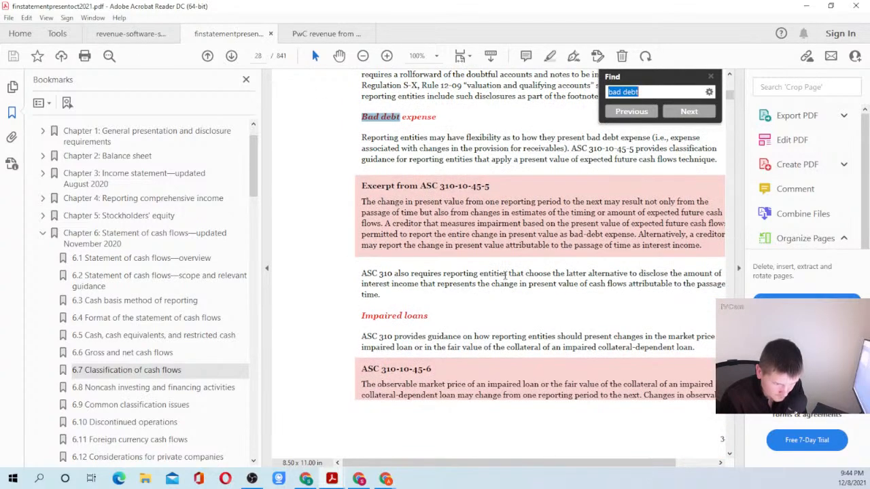
# Step through the next "bad debt" matches to the Provision for bad debt expense line in Figure FSP 6-1.
pyautogui.click(680, 106)
pyautogui.click(680, 107)
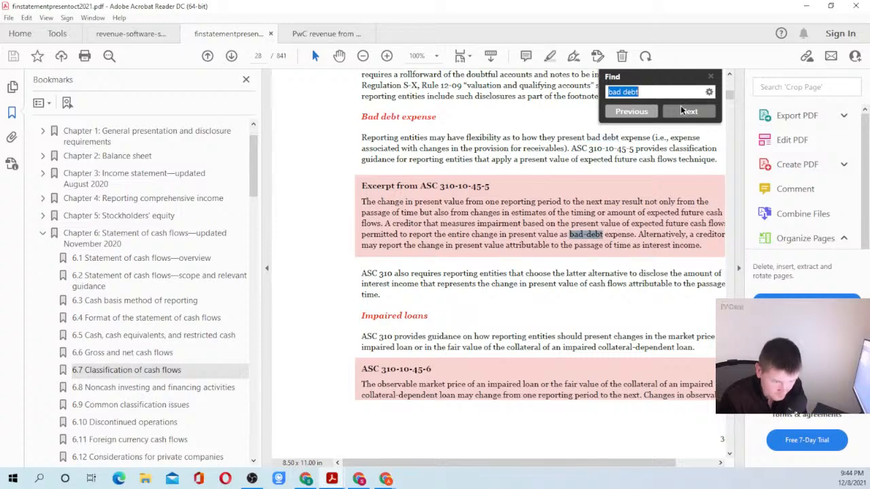
pyautogui.click(680, 107)
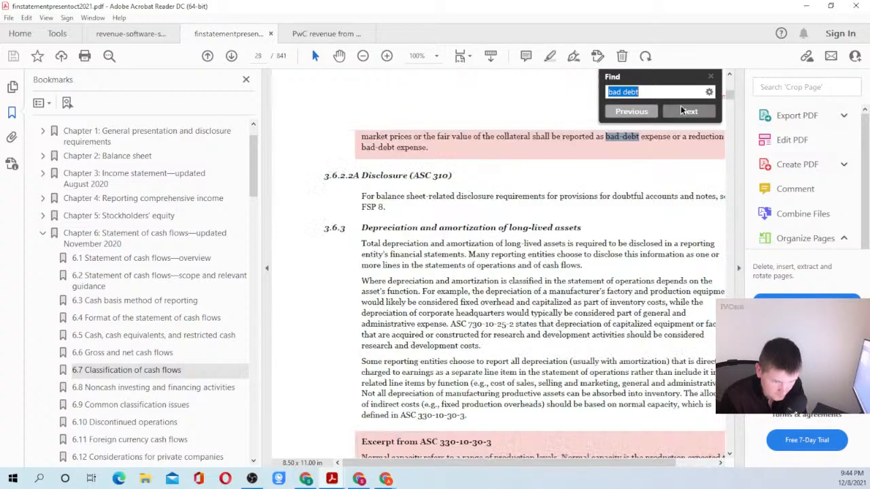
pyautogui.click(680, 107)
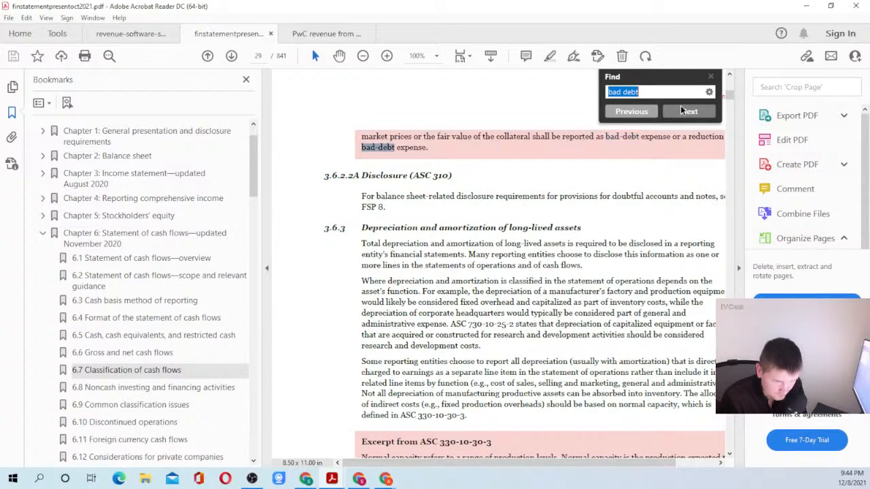
pyautogui.click(680, 107)
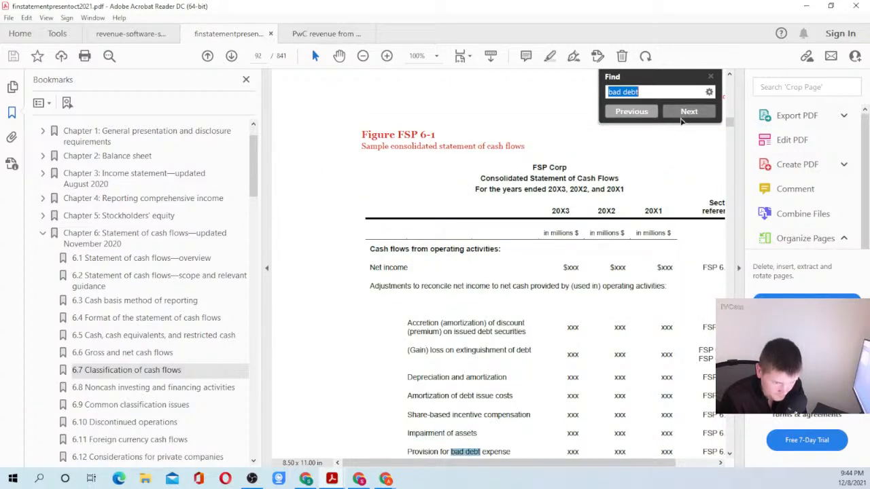
pyautogui.scroll(-3, 495, 383)
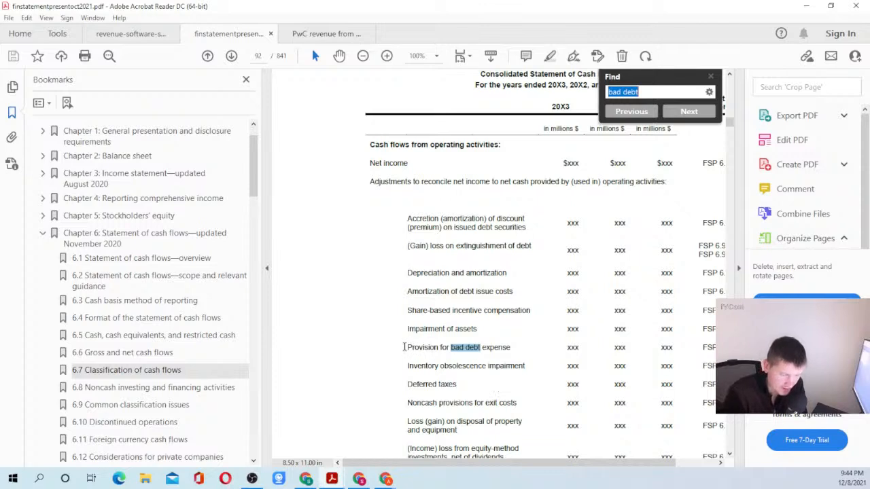
# Highlight the Provision for bad debt expense line among the net income adjustments in the sample cash flow statement.
pyautogui.moveTo(406, 347); pyautogui.dragTo(512, 343)
pyautogui.click(517, 345)
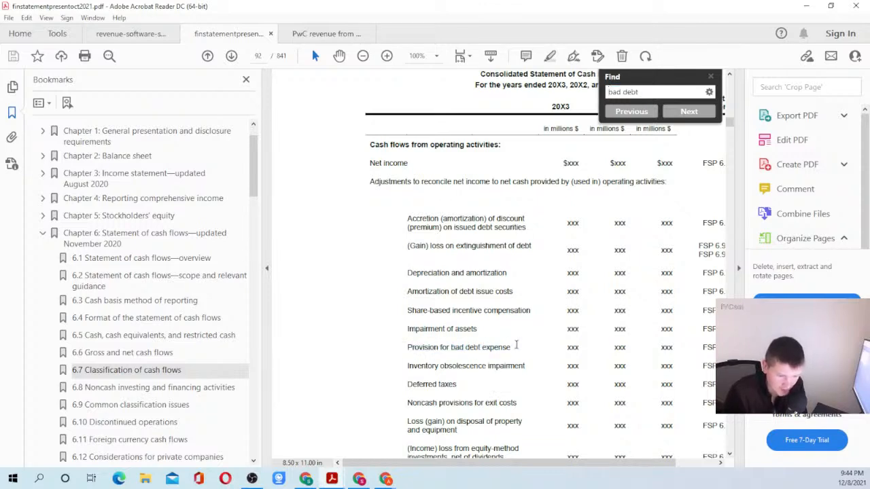
pyautogui.moveTo(398, 350); pyautogui.dragTo(517, 348)
pyautogui.click(516, 348)
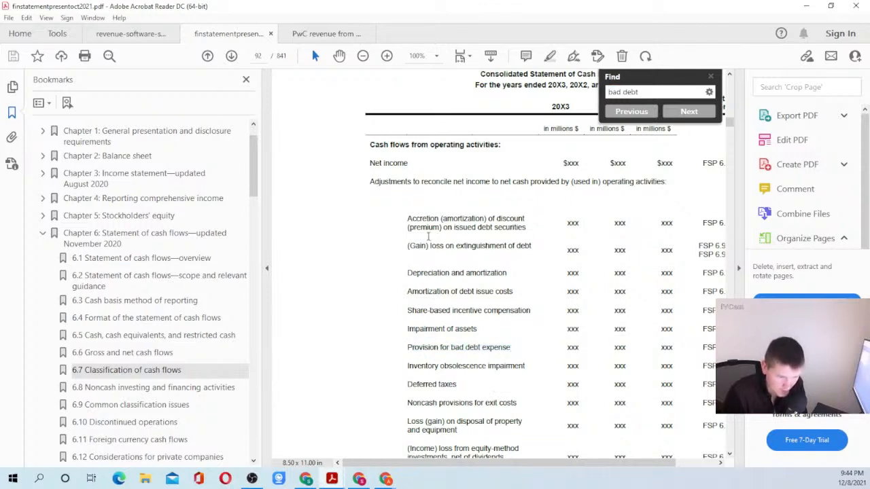
pyautogui.moveTo(406, 347); pyautogui.dragTo(491, 348)
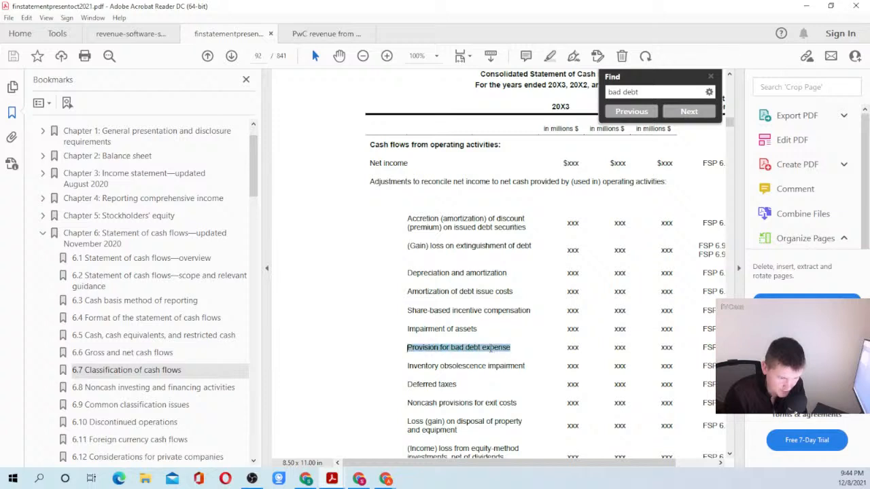
pyautogui.click(513, 348)
pyautogui.moveTo(406, 348); pyautogui.dragTo(496, 347)
pyautogui.click(497, 348)
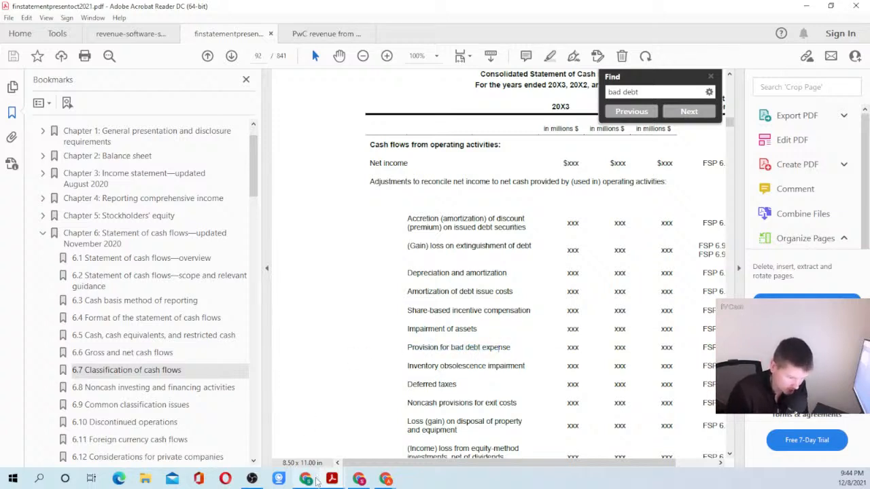
# Switch to the transaction practice spreadsheet in Chrome and clear the CF Mapping for Accounts receivable - Allowance on the TB sheet.
pyautogui.moveTo(305, 480)
pyautogui.moveTo(357, 480)
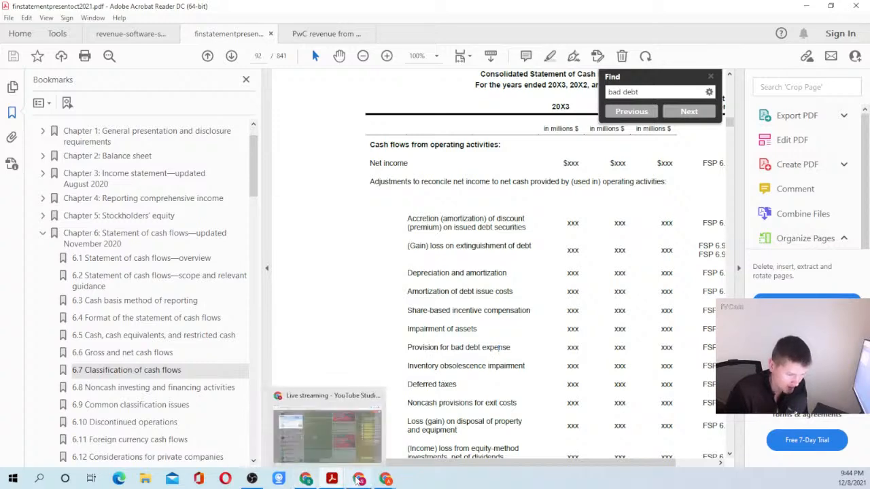
pyautogui.moveTo(385, 480)
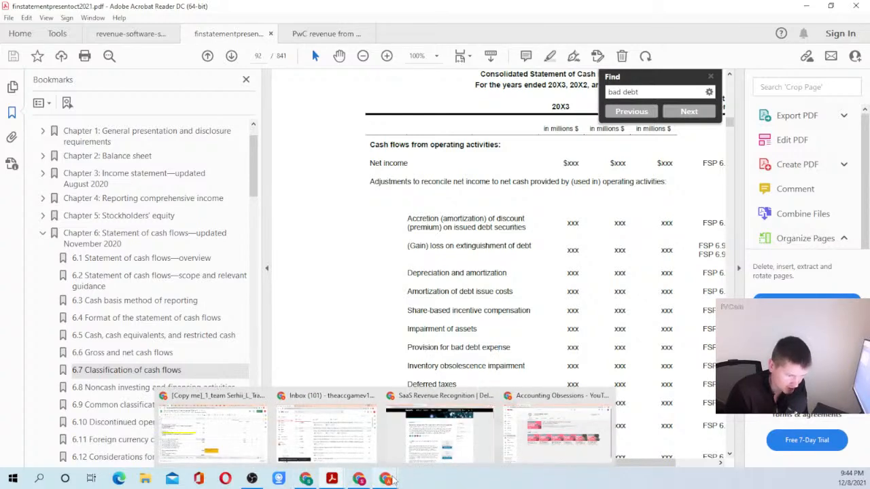
pyautogui.click(212, 428)
pyautogui.scroll(-2, 95, 231)
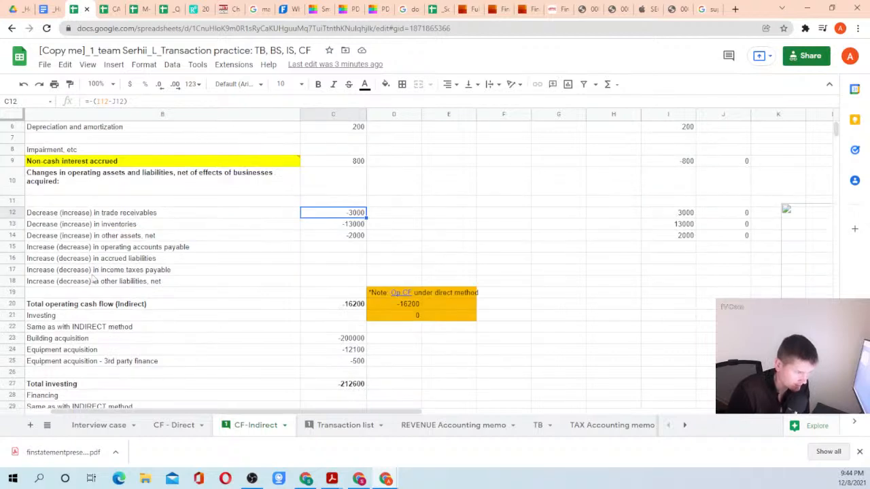
pyautogui.scroll(2, 113, 197)
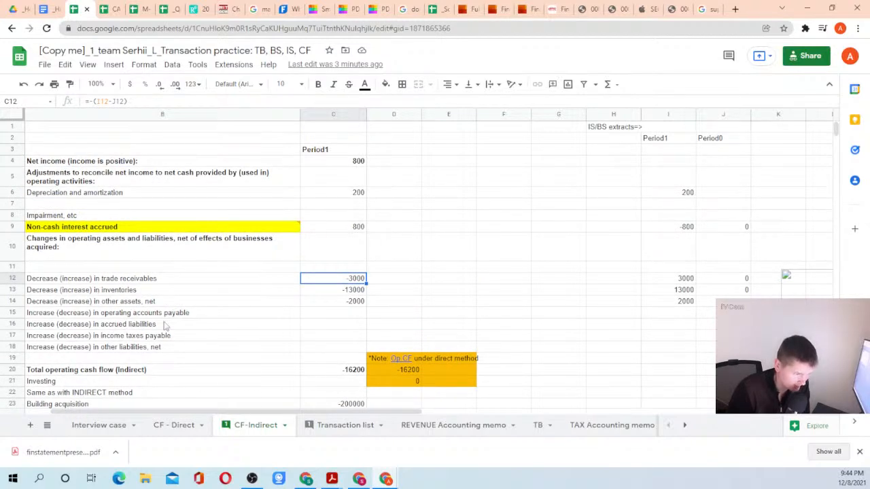
pyautogui.click(536, 426)
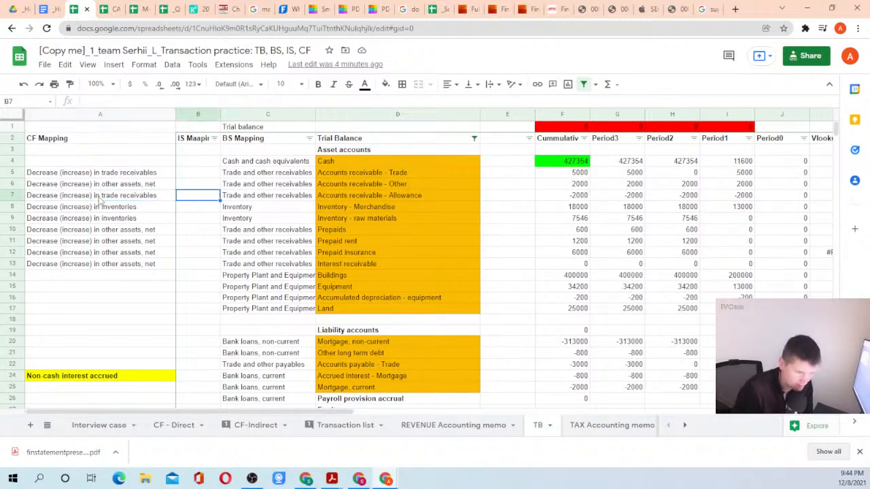
pyautogui.press('Delete')
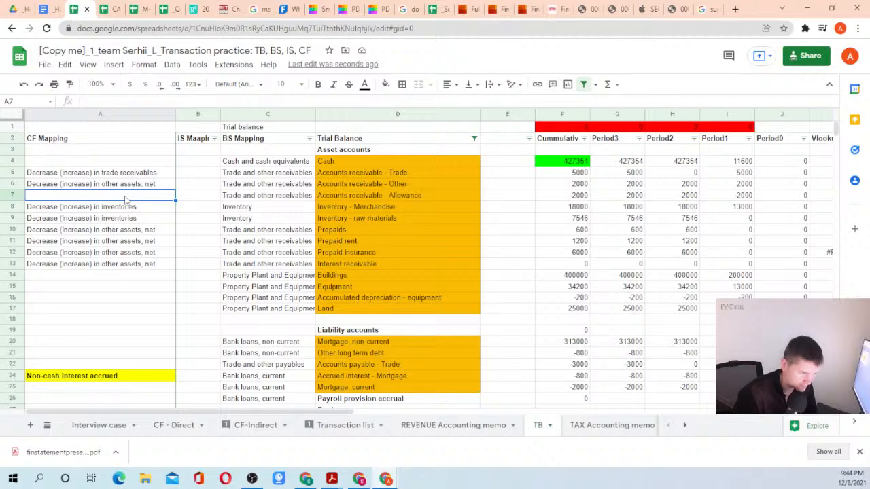
# Rename the Accounts receivable - provision account in D41 of the trial balance as "Bad debt expense".
pyautogui.scroll(-4, 126, 204)
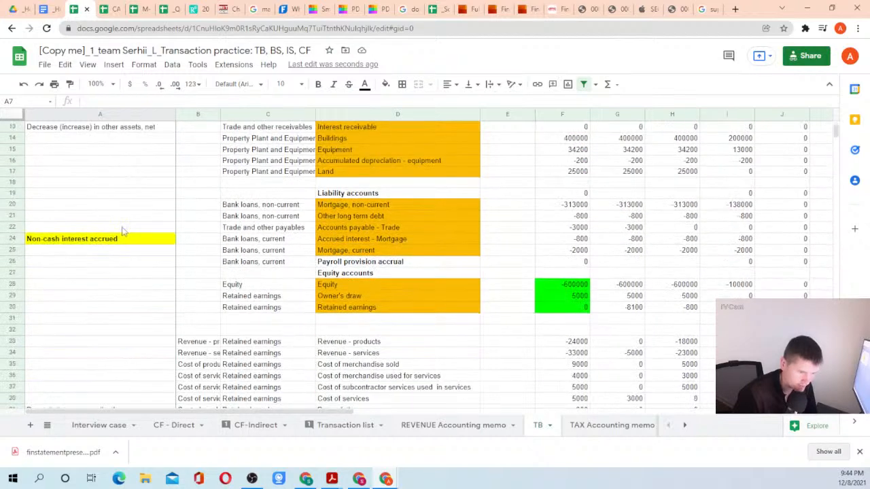
pyautogui.scroll(-2, 121, 258)
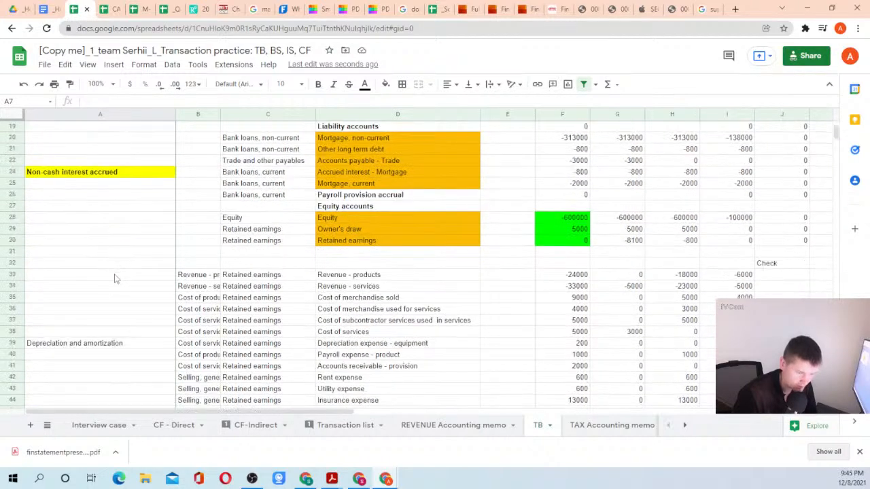
pyautogui.scroll(-5, 115, 278)
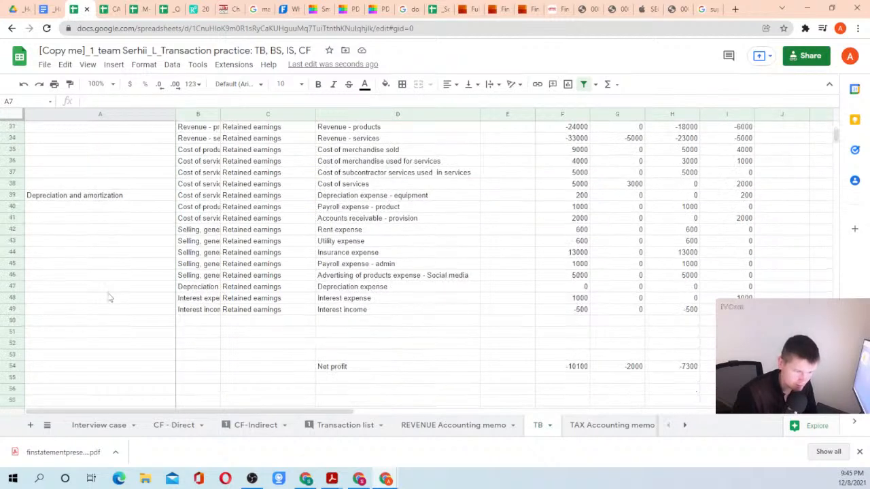
pyautogui.scroll(2, 114, 256)
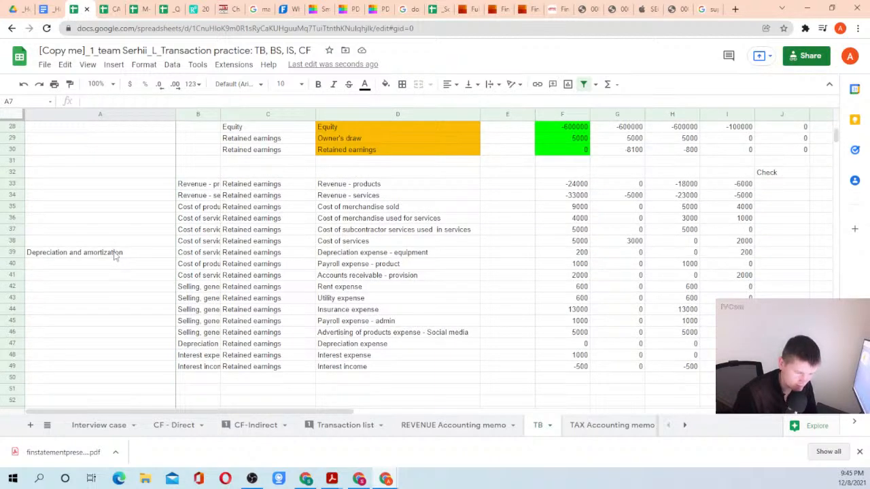
pyautogui.scroll(-9, 116, 256)
pyautogui.scroll(9, 119, 256)
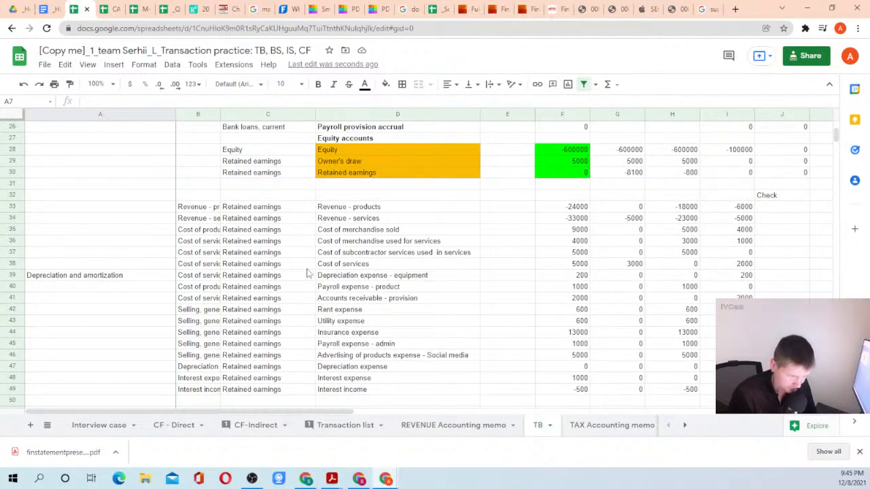
pyautogui.click(346, 299)
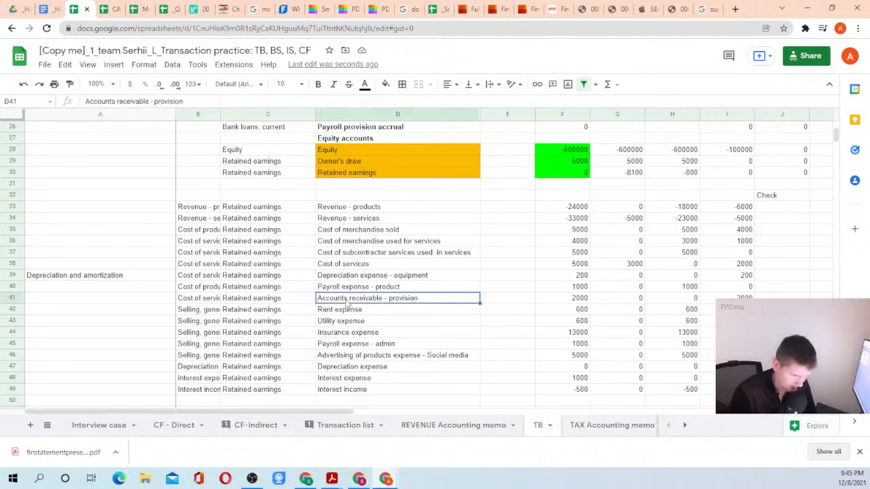
pyautogui.hotkey('ctrl', 'Left')
pyautogui.hotkey('ctrl', 'Right')
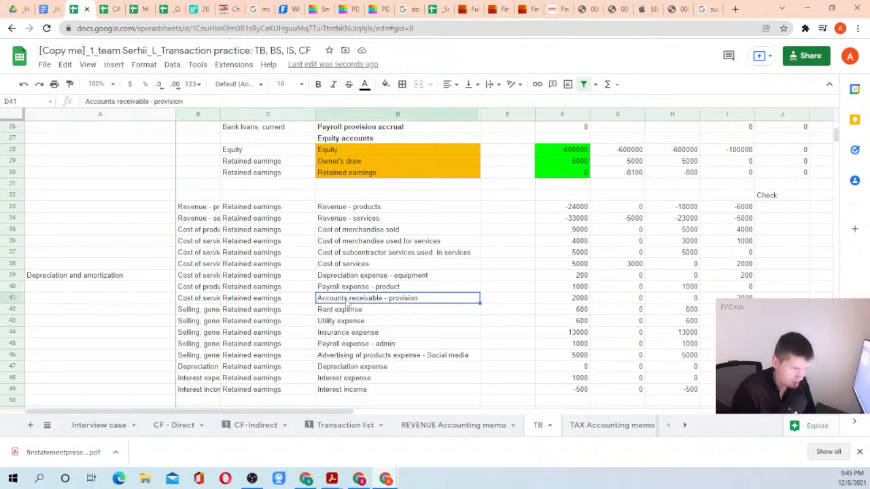
pyautogui.write('Bad')
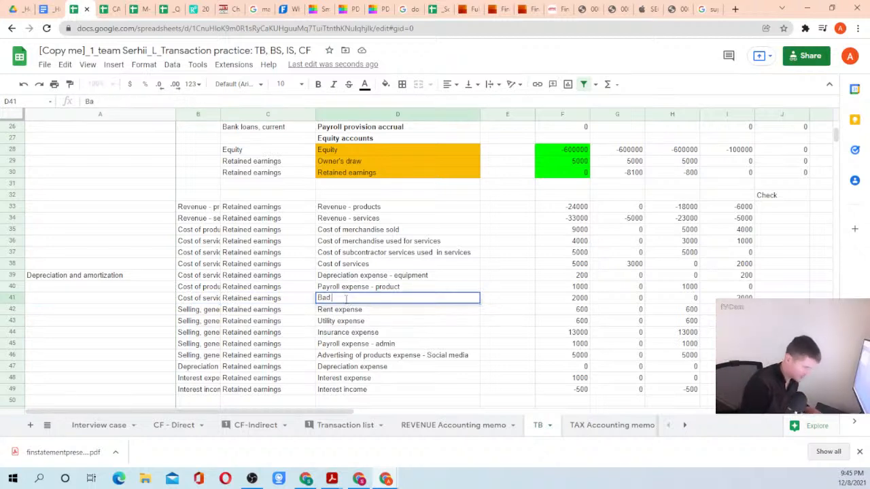
pyautogui.write(' debt expense')
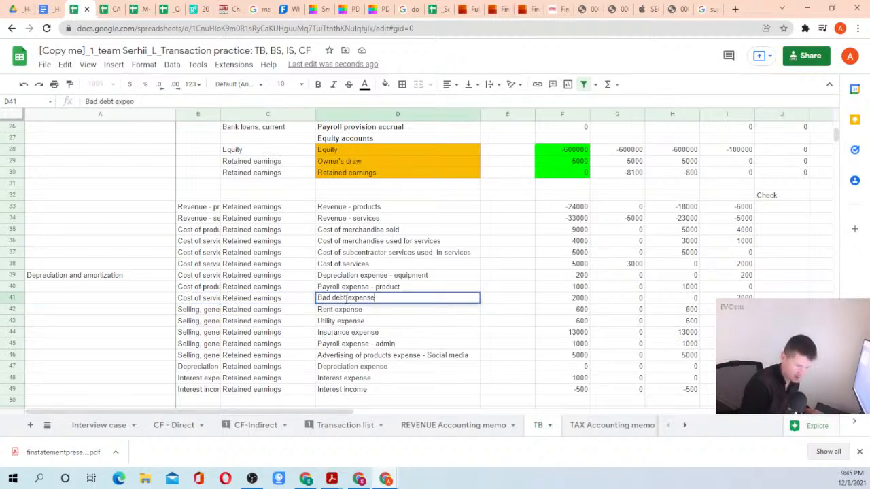
pyautogui.press('Return')
# Fill the CF Mapping cell A41 with a formula referencing the account name in D41.
pyautogui.press('Up')
pyautogui.press('Home')
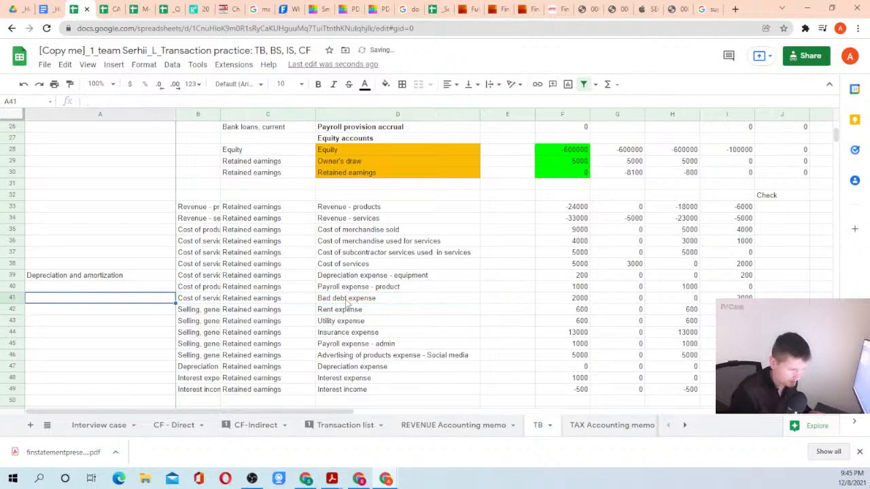
pyautogui.write('=')
pyautogui.press('Right')
pyautogui.press('Right')
pyautogui.press('Right')
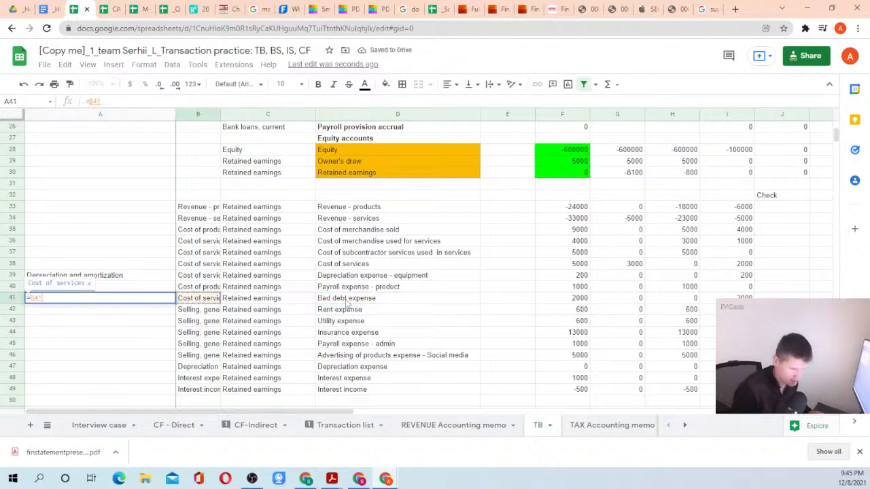
pyautogui.press('Return')
pyautogui.press('Up')
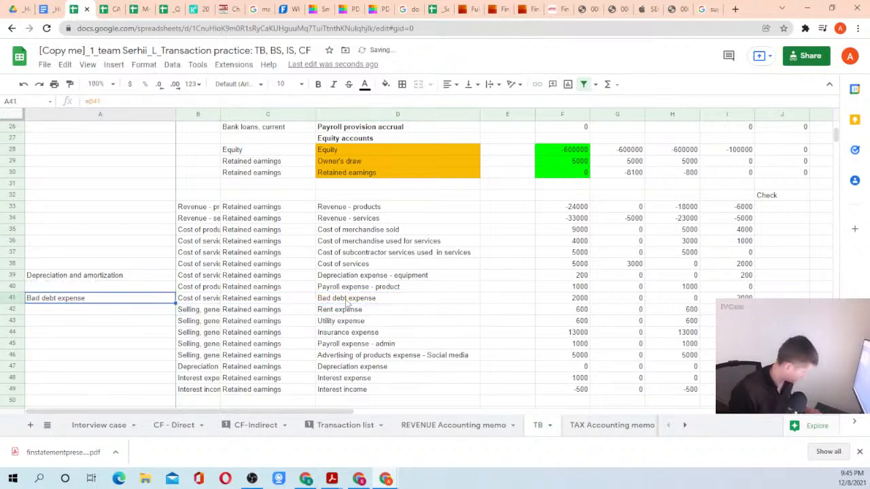
# Label row 7 of the CF-Indirect sheet by linking B7 to the Bad debt expense mapping with =TB!A41.
pyautogui.hotkey('ctrl', 'c')
pyautogui.click(246, 426)
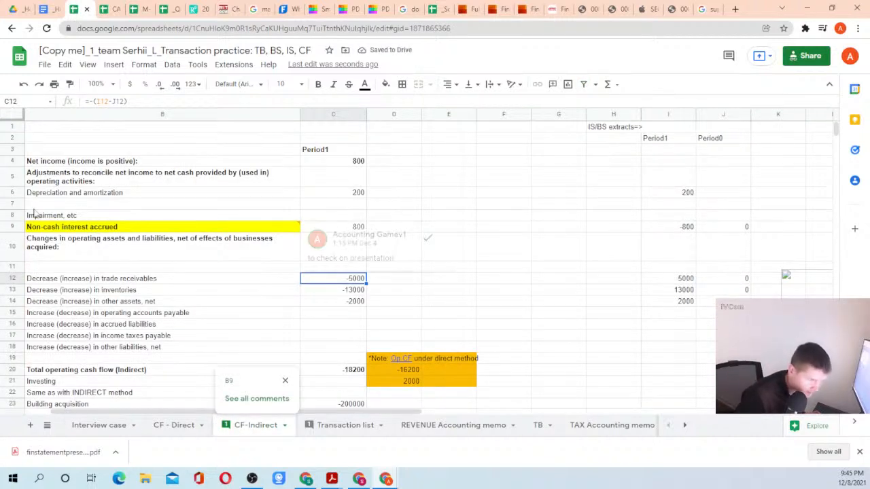
pyautogui.click(112, 205)
pyautogui.hotkey('ctrl', 'v')
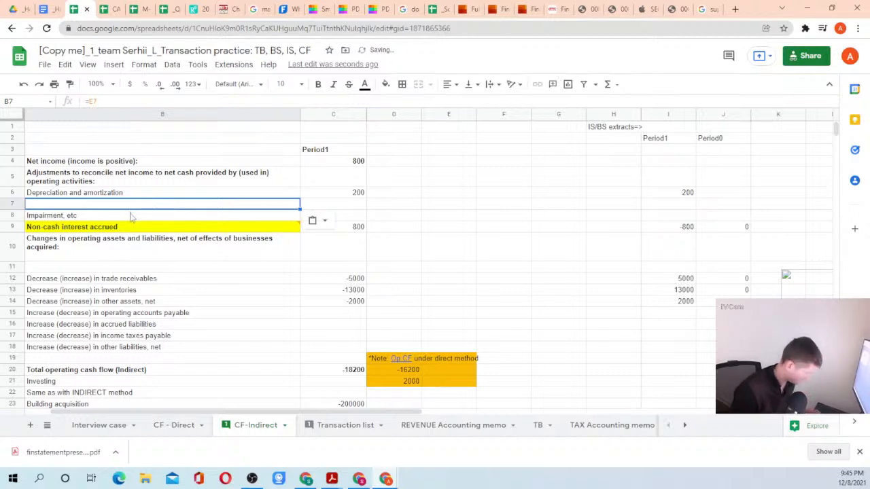
pyautogui.write('=')
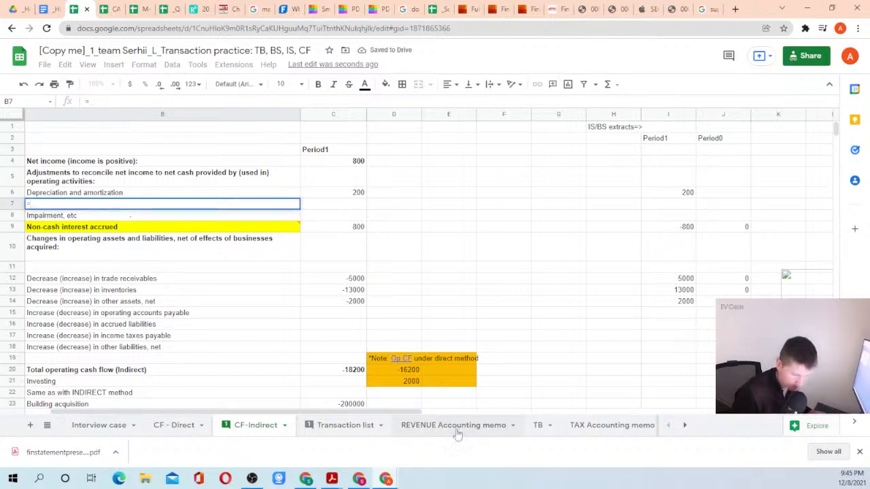
pyautogui.click(538, 425)
pyautogui.click(58, 304)
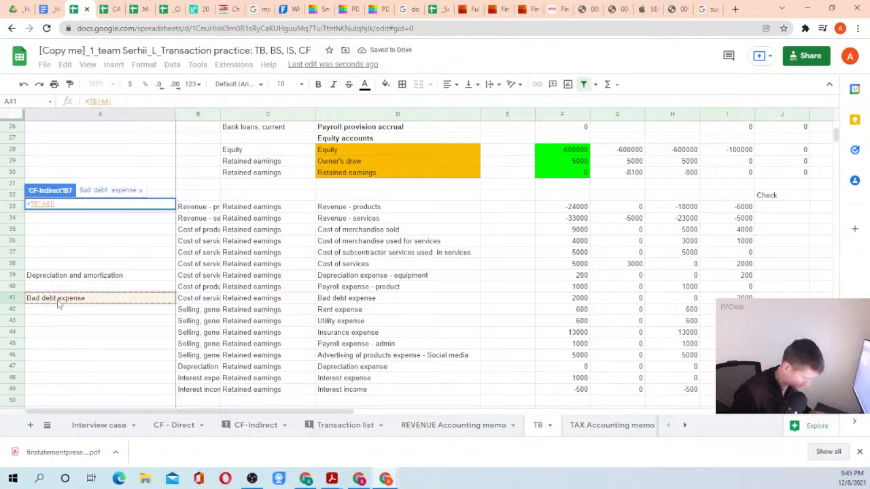
pyautogui.press('Return')
# Copy the Period1 extract formula from the Depreciation and amortization row, I6, into I7 for Bad debt expense.
pyautogui.press('Up')
pyautogui.press('Up')
pyautogui.press('Down')
pyautogui.press('Right')
pyautogui.press('Right')
pyautogui.press('Right')
pyautogui.press('Right')
pyautogui.press('Right')
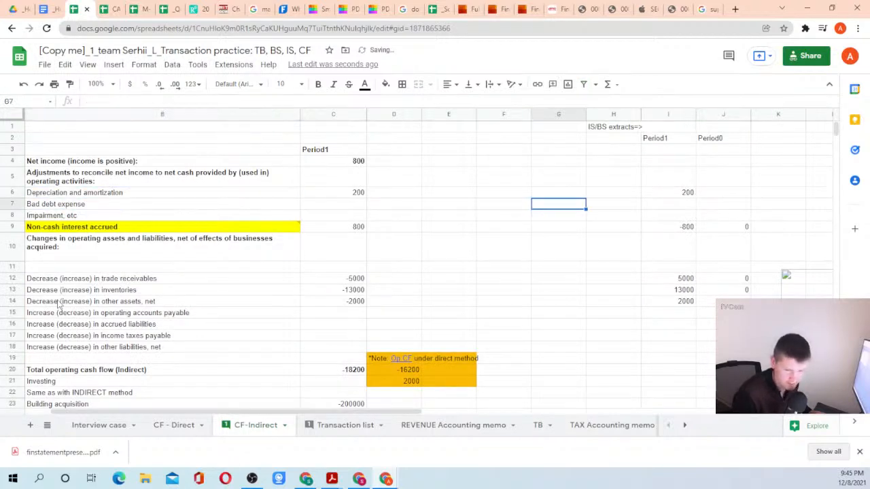
pyautogui.press('Right')
pyautogui.press('Right')
pyautogui.press('Up')
pyautogui.hotkey('ctrl', 'c')
pyautogui.press('Down')
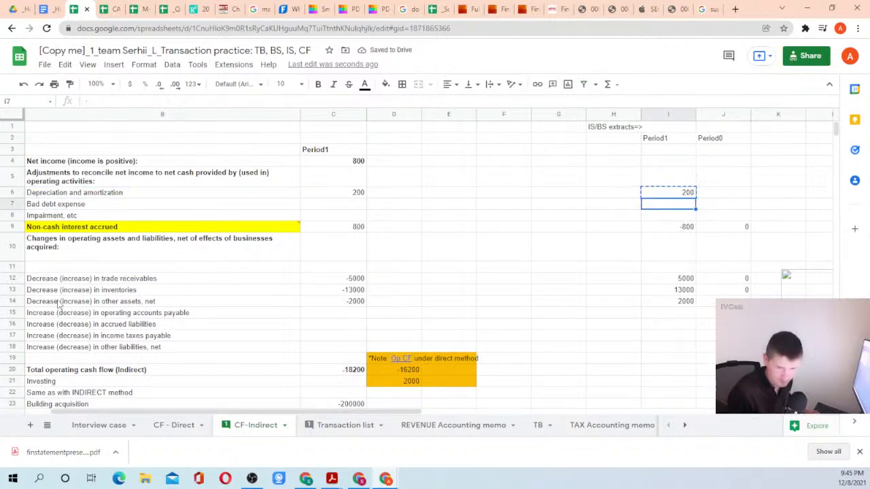
pyautogui.hotkey('ctrl', 'v')
# Link the Period1 amount of Bad debt expense in C7 to its extract with the formula =I7.
pyautogui.press('Left')
pyautogui.press('Left')
pyautogui.press('Left')
pyautogui.press('Left')
pyautogui.press('Left')
pyautogui.press('Left')
pyautogui.press('Left')
pyautogui.press('Left')
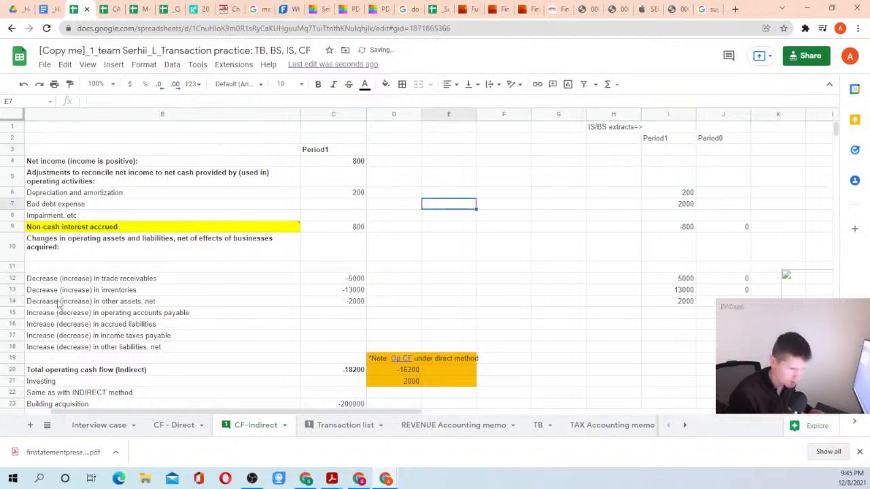
pyautogui.press('Right')
pyautogui.press('Right')
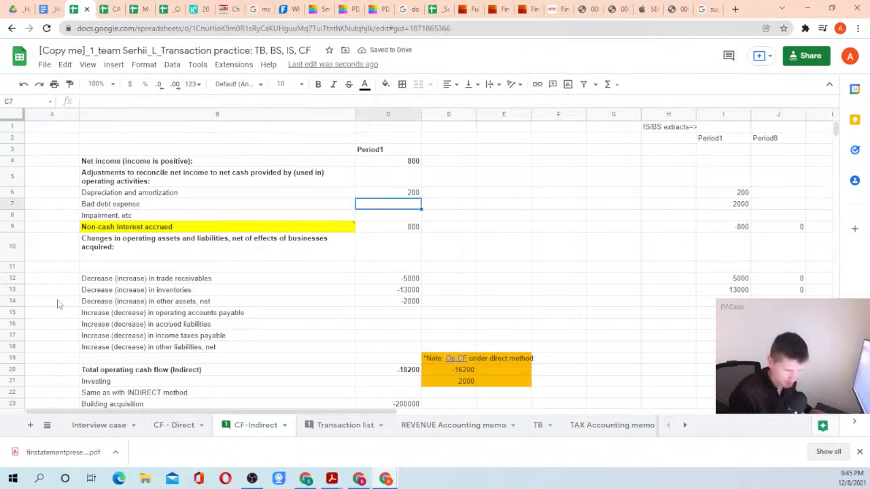
pyautogui.write('=')
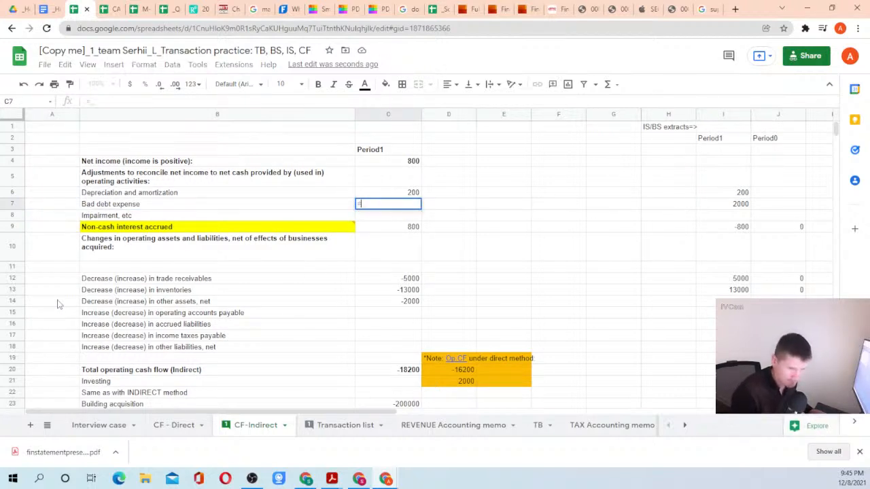
pyautogui.press('Right')
pyautogui.press('Right')
pyautogui.press('Right')
pyautogui.press('Right')
pyautogui.press('Right')
pyautogui.press('Right')
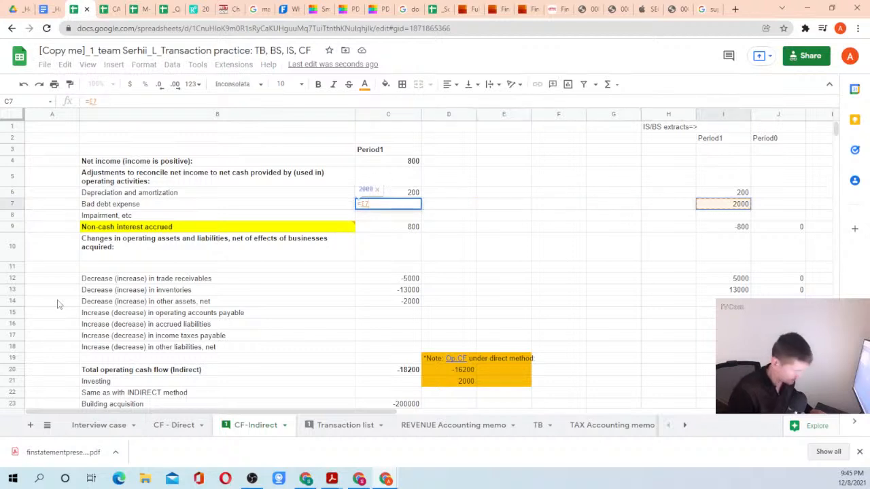
pyautogui.press('Return')
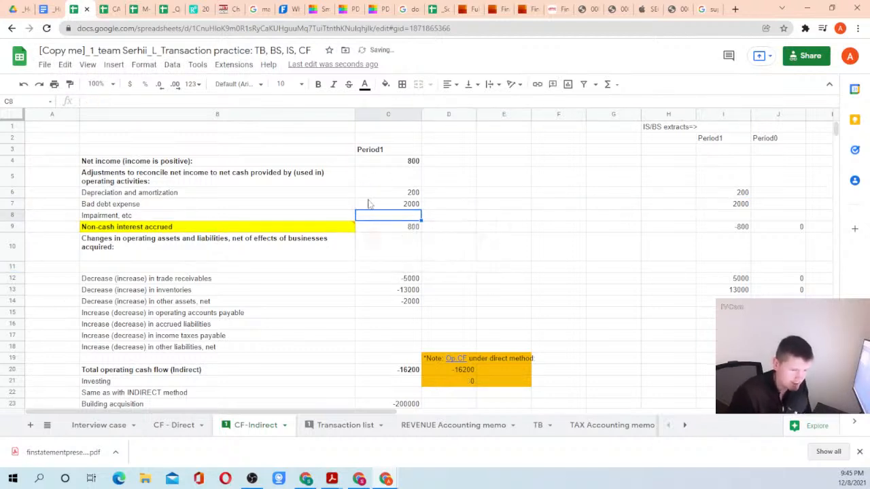
# Compare the Bad debt expense adjustment in row 7 with net income in C4 and the depreciation line.
pyautogui.click(144, 207)
pyautogui.click(393, 206)
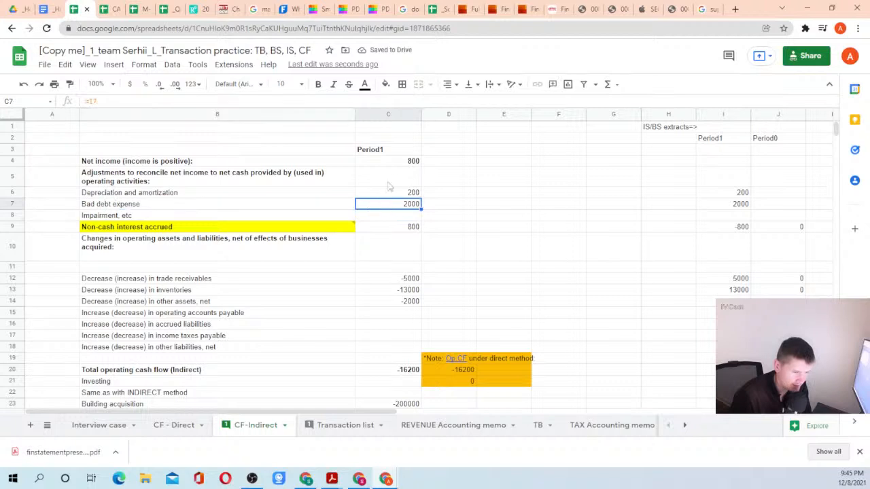
pyautogui.moveTo(406, 163); pyautogui.dragTo(401, 197)
pyautogui.click(395, 208)
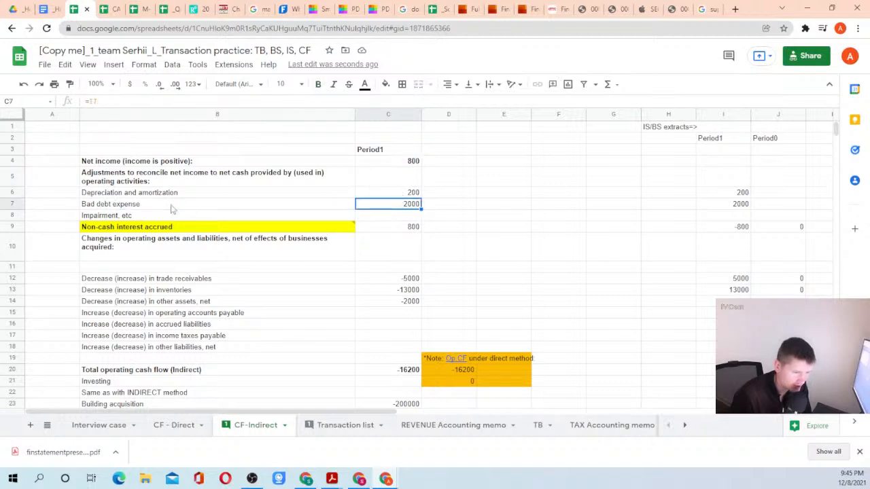
pyautogui.moveTo(171, 208); pyautogui.dragTo(394, 209)
pyautogui.click(408, 208)
pyautogui.click(402, 165)
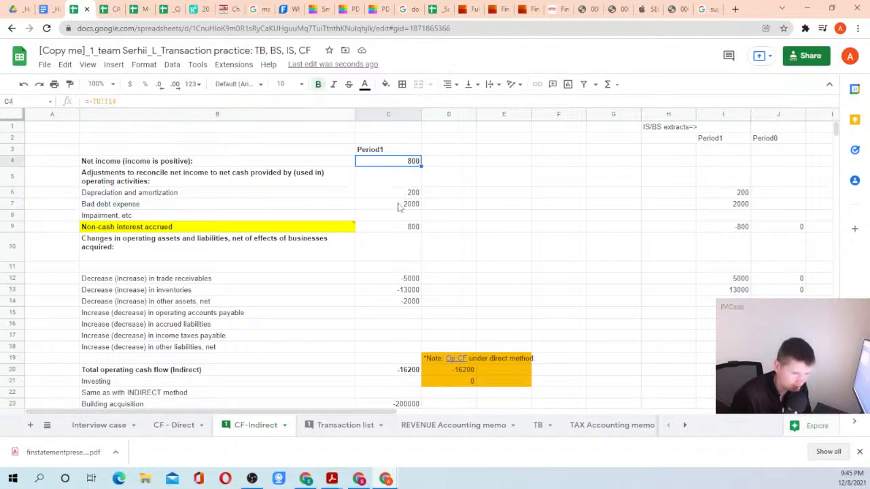
pyautogui.click(399, 205)
pyautogui.click(396, 164)
pyautogui.click(377, 206)
pyautogui.click(392, 167)
pyautogui.moveTo(284, 166); pyautogui.dragTo(395, 165)
pyautogui.click(318, 209)
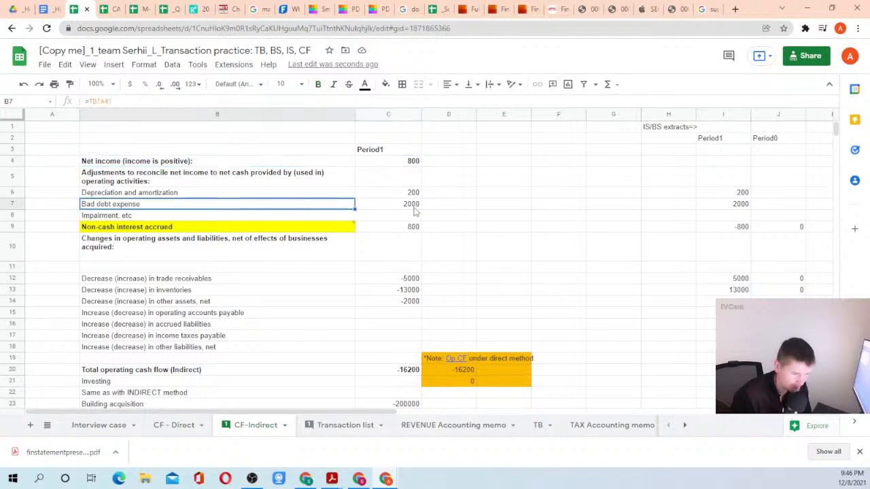
pyautogui.click(417, 210)
pyautogui.click(497, 217)
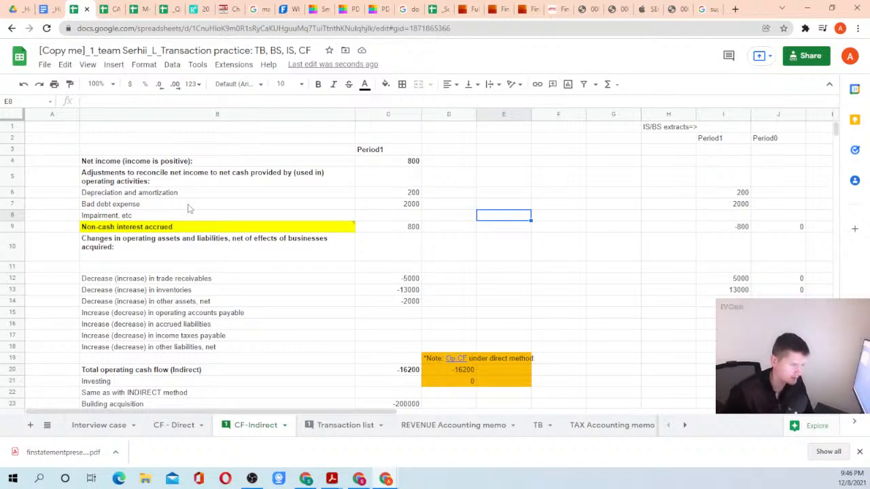
pyautogui.click(189, 207)
pyautogui.click(415, 207)
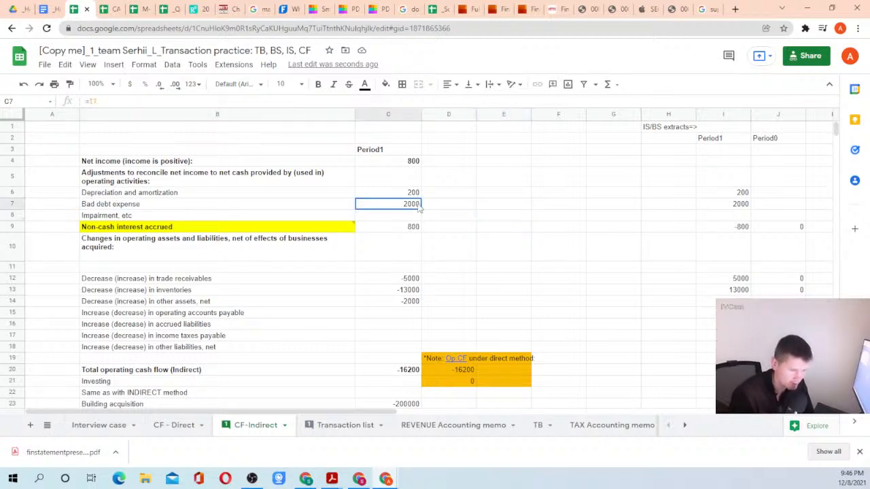
# Review the journal entries in the Transaction list sheet, from the Homework0 purchases back up to the Module0 transactions.
pyautogui.click(335, 428)
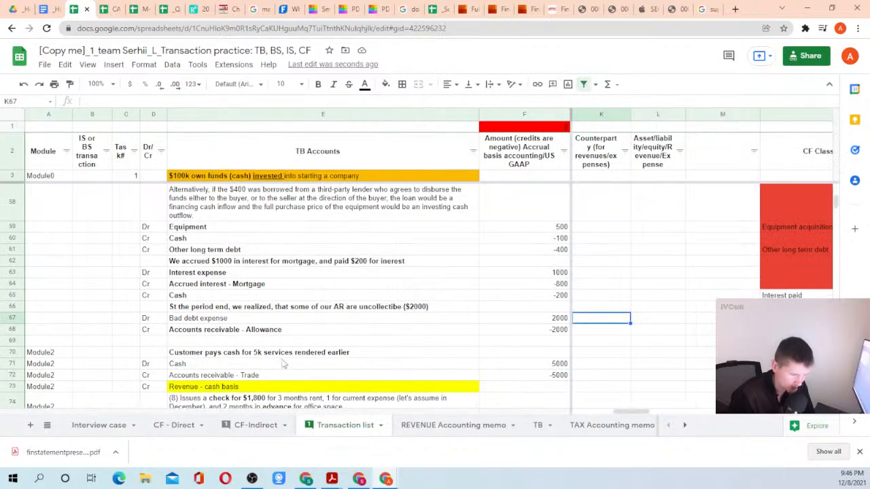
pyautogui.scroll(-6, 263, 352)
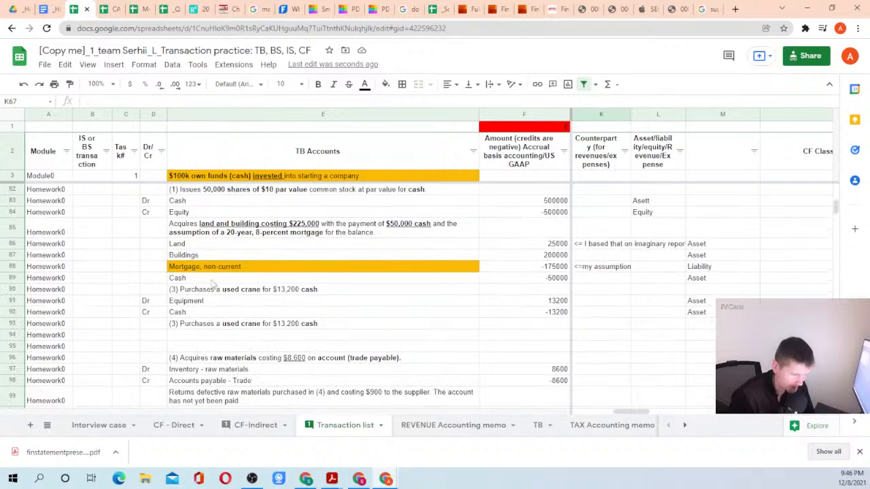
pyautogui.scroll(5, 243, 327)
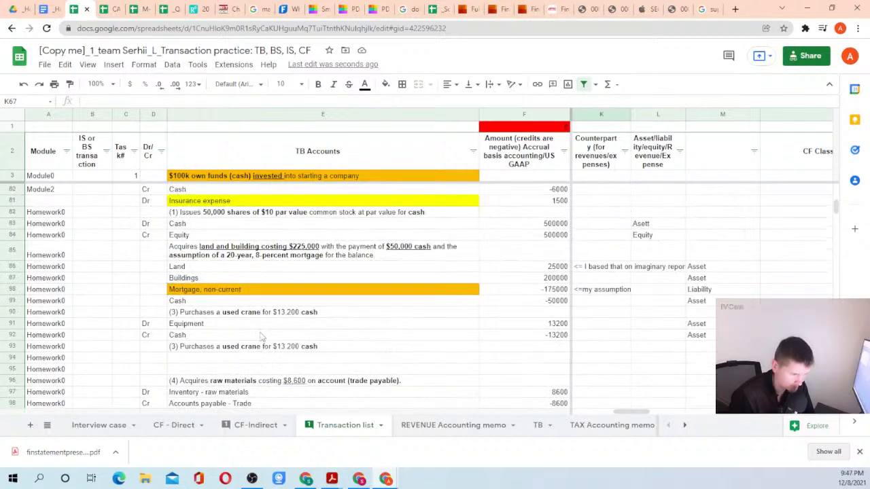
pyautogui.scroll(2, 248, 295)
pyautogui.scroll(-1, 246, 297)
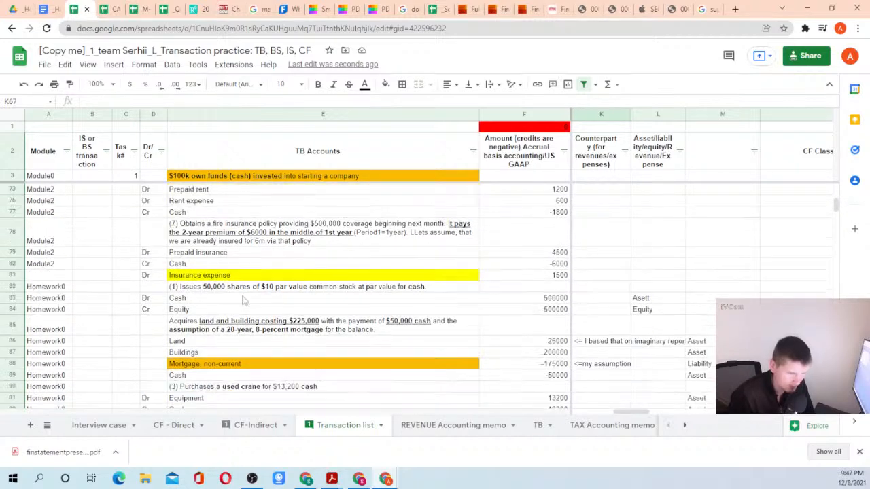
pyautogui.scroll(2, 244, 298)
pyautogui.scroll(1, 246, 300)
pyautogui.scroll(-5, 255, 285)
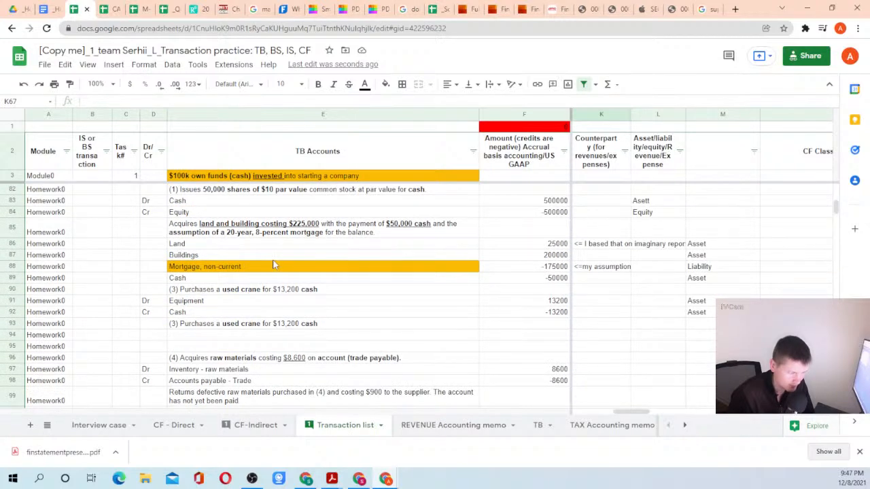
pyautogui.scroll(-1, 303, 272)
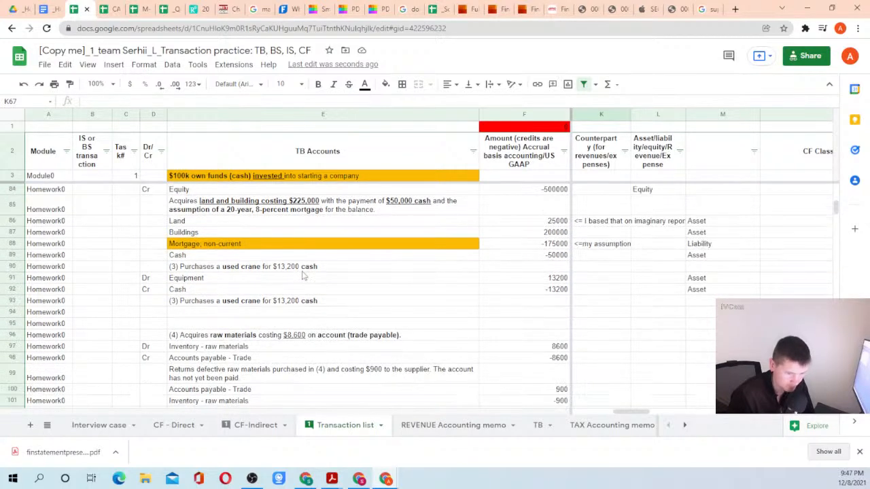
pyautogui.scroll(-2, 304, 275)
pyautogui.scroll(12, 303, 271)
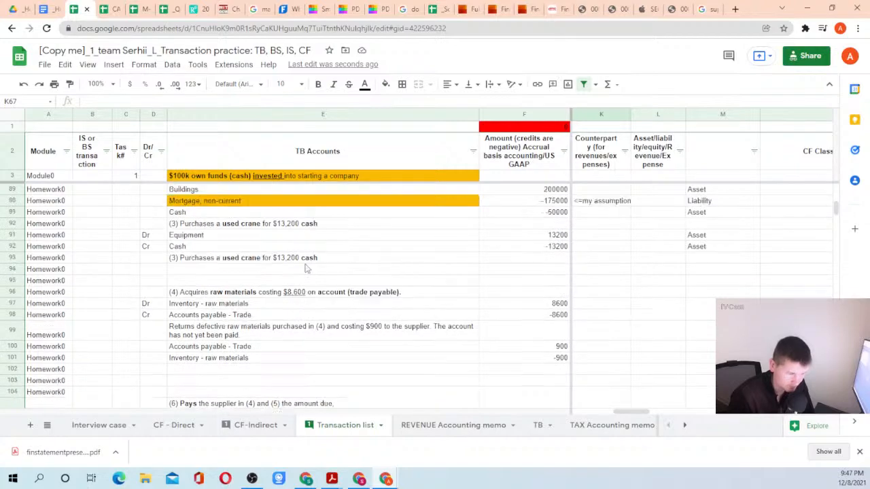
pyautogui.scroll(7, 326, 282)
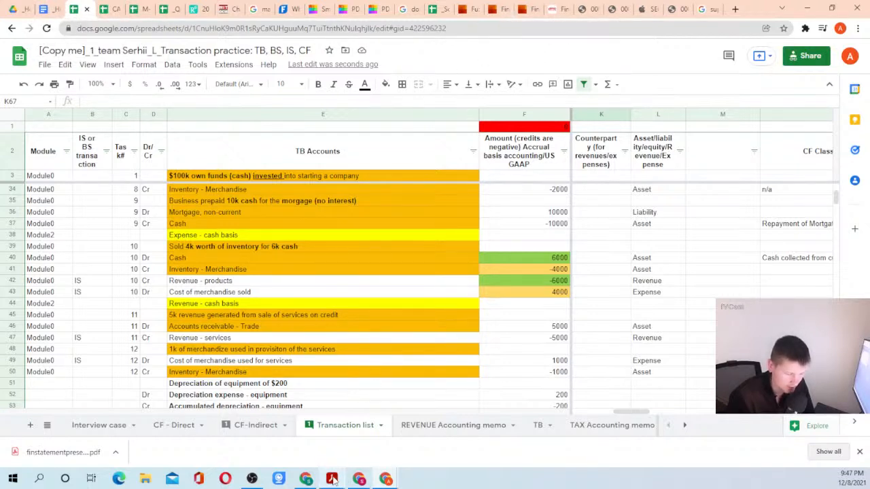
# Switch to finstatementpresentoct2021.pdf in Acrobat Reader and examine the non-cash adjustments with their FSP references, especially inventory obsolescence impairment.
pyautogui.moveTo(335, 480)
pyautogui.click(343, 449)
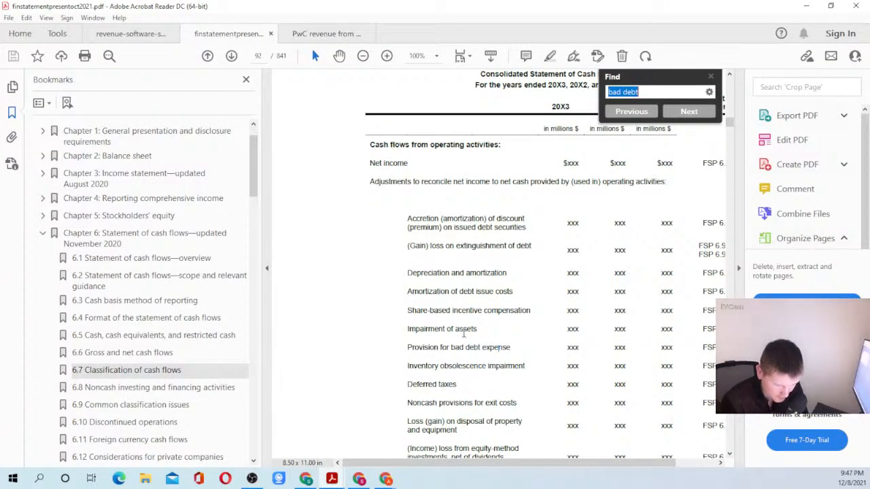
pyautogui.scroll(-1, 463, 333)
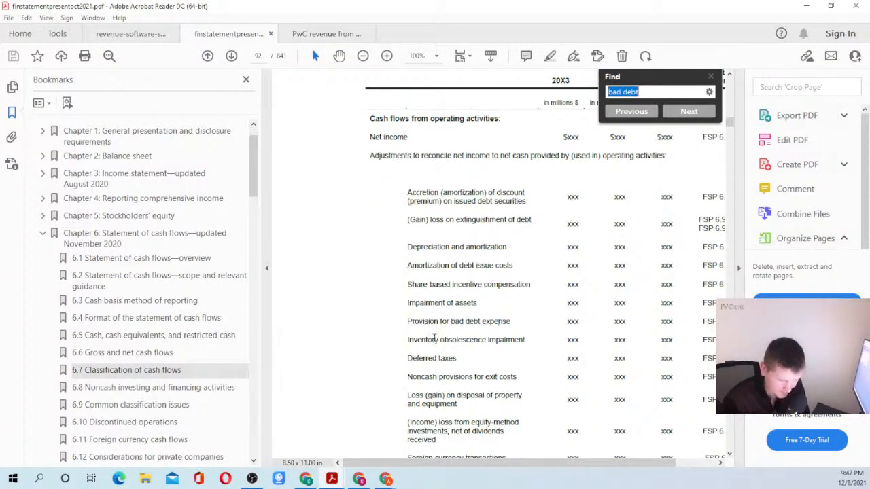
pyautogui.scroll(-1, 421, 325)
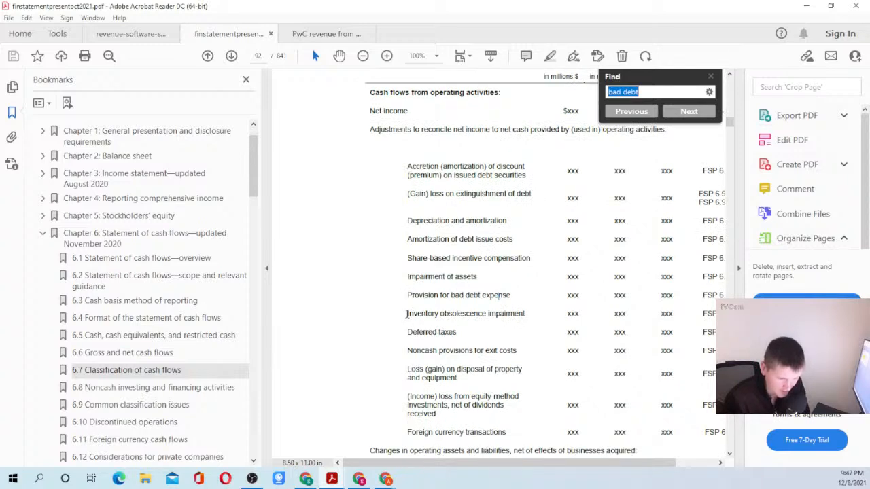
pyautogui.moveTo(406, 314); pyautogui.dragTo(525, 314)
pyautogui.click(392, 316)
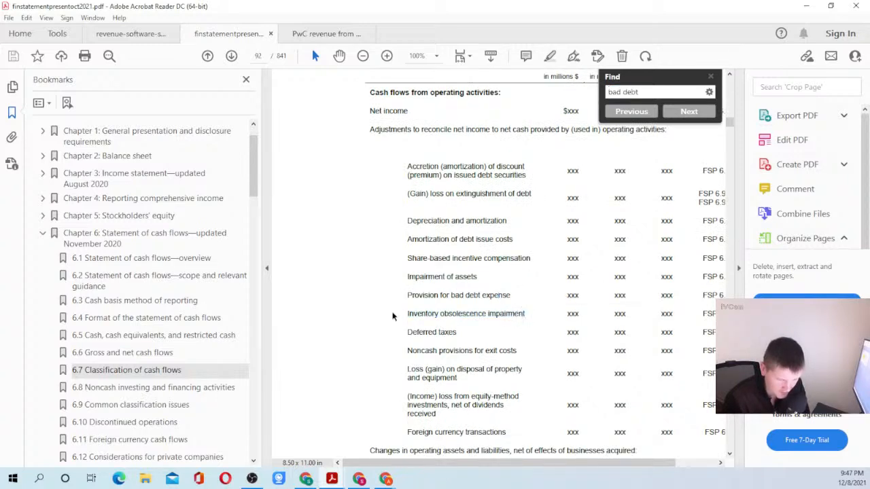
pyautogui.moveTo(406, 313); pyautogui.dragTo(526, 314)
pyautogui.click(534, 320)
pyautogui.scroll(-1, 504, 324)
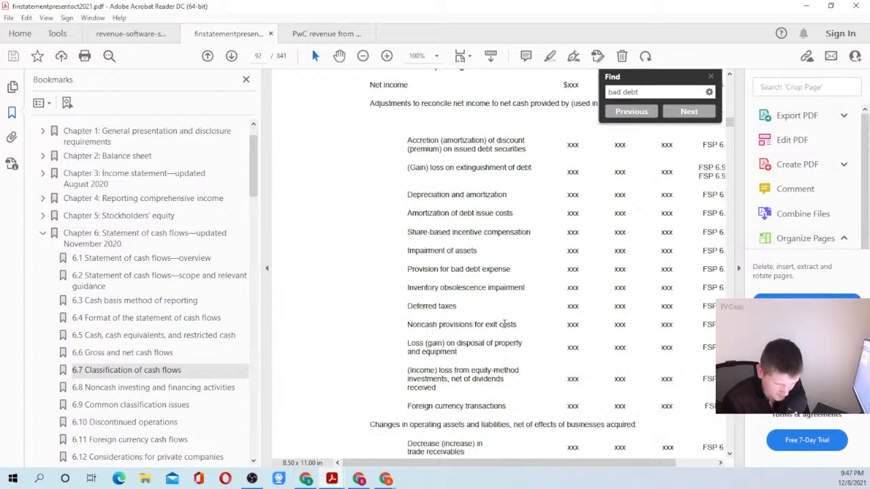
pyautogui.scroll(-1, 504, 324)
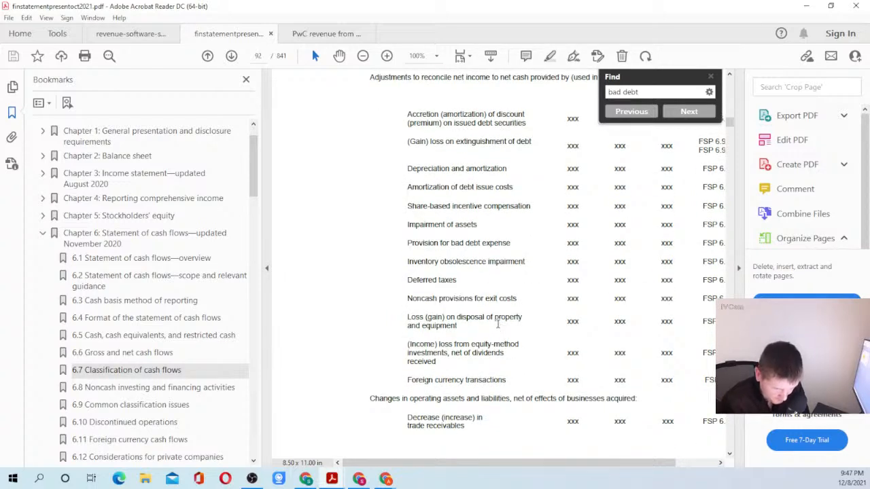
pyautogui.scroll(-1, 497, 324)
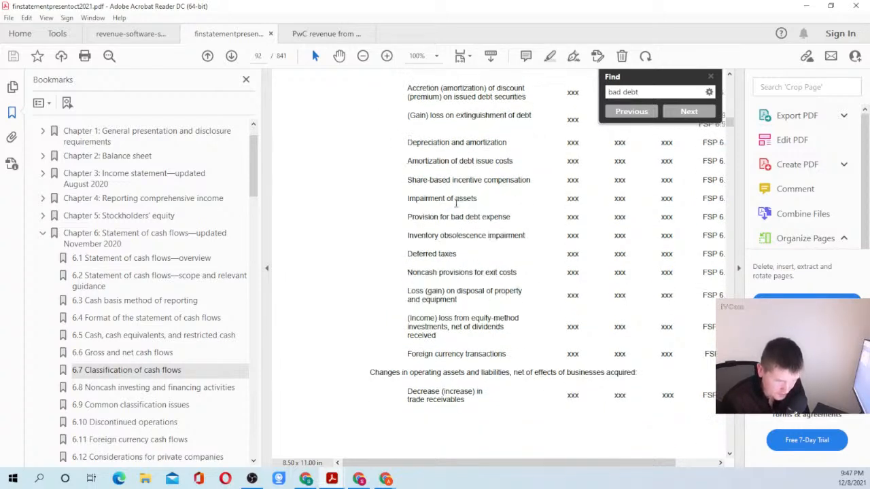
pyautogui.moveTo(465, 464); pyautogui.dragTo(503, 464)
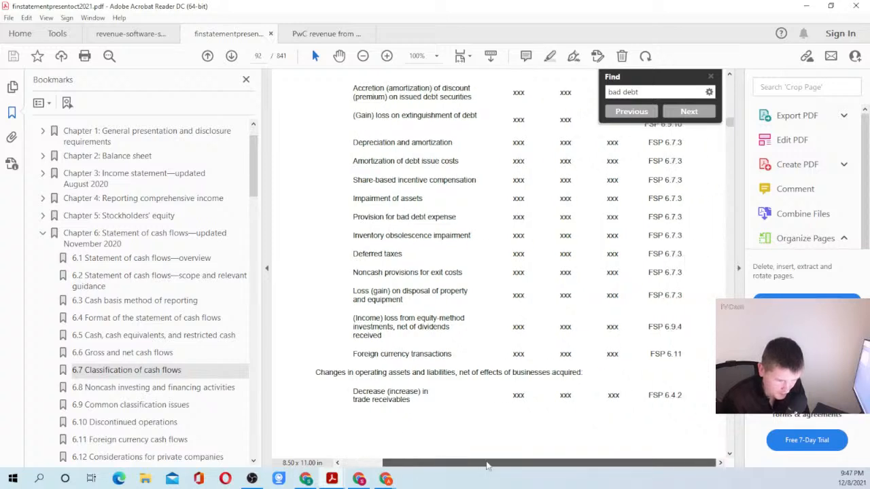
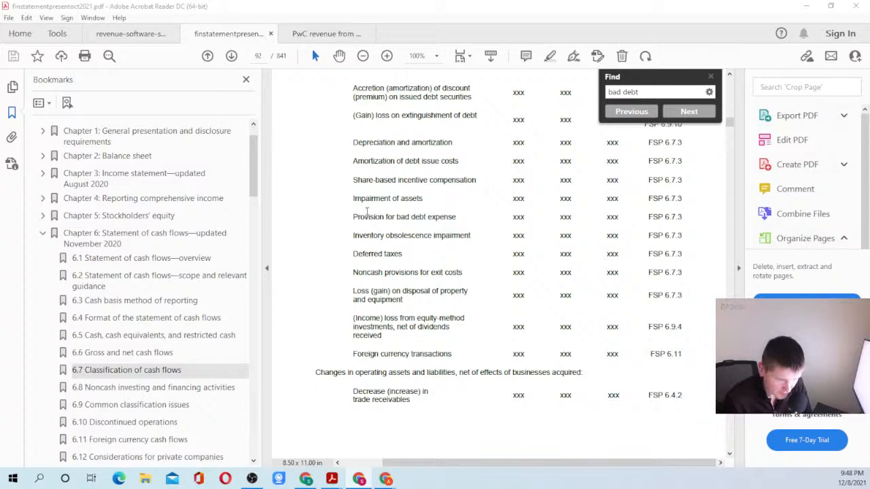
# Return to the Transaction list in the spreadsheet and look through the Module0 equipment, inventory and services entries.
pyautogui.click(812, 9)
pyautogui.click(293, 350)
pyautogui.scroll(3, 407, 283)
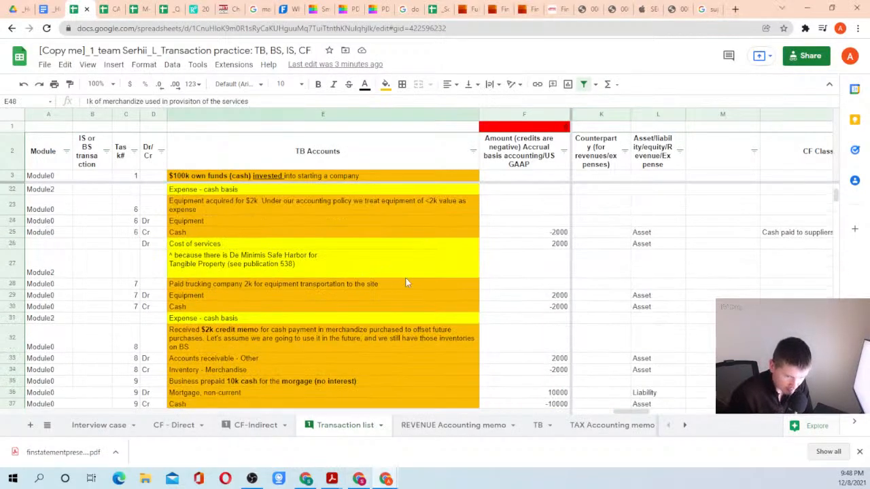
pyautogui.scroll(-5, 673, 296)
pyautogui.scroll(-1, 682, 306)
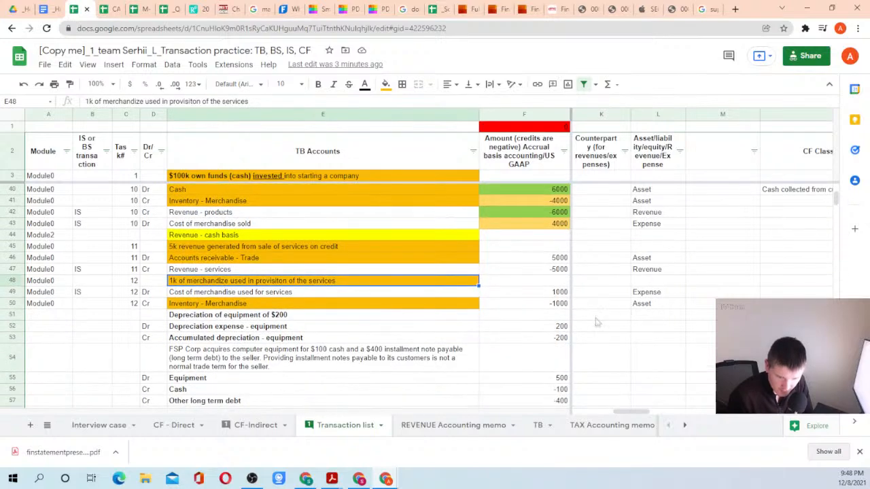
# Examine the Accounting period column of the Transaction list across the inventory, receivable, depreciation and equipment entries.
pyautogui.click(595, 319)
pyautogui.press('Left')
pyautogui.press('Left')
pyautogui.press('Right')
pyautogui.press('Down')
pyautogui.press('Down')
pyautogui.press('Down')
pyautogui.press('Down')
pyautogui.press('Down')
pyautogui.press('Down')
pyautogui.press('Down')
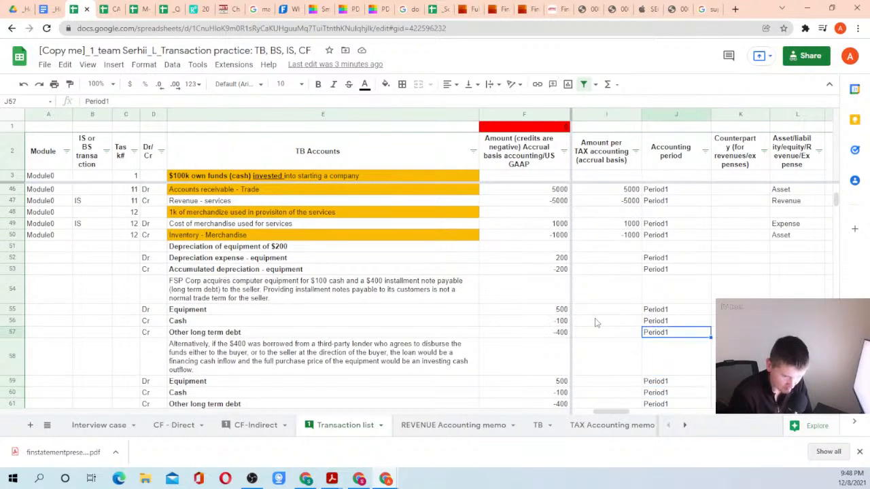
pyautogui.press('Left')
pyautogui.press('Left')
pyautogui.press('Left')
pyautogui.press('Right')
pyautogui.press('Right')
pyautogui.press('Right')
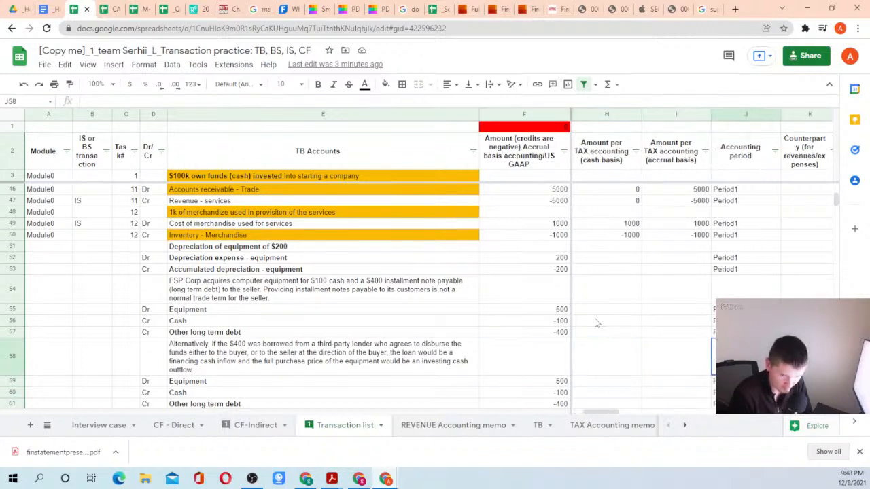
pyautogui.press('Down')
pyautogui.press('Down')
pyautogui.press('Down')
pyautogui.press('Down')
pyautogui.press('Up')
pyautogui.press('Up')
pyautogui.press('Up')
pyautogui.press('Up')
pyautogui.press('Up')
pyautogui.press('Up')
pyautogui.press('Up')
pyautogui.press('Up')
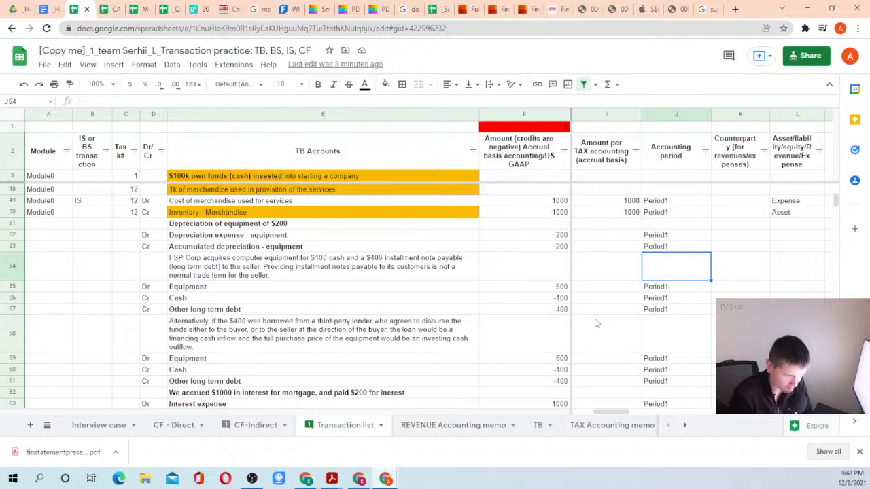
pyautogui.press('Up')
pyautogui.press('Up')
pyautogui.press('Up')
pyautogui.press('Up')
pyautogui.press('Up')
pyautogui.press('Up')
pyautogui.press('Up')
pyautogui.press('Up')
pyautogui.press('Up')
pyautogui.press('Up')
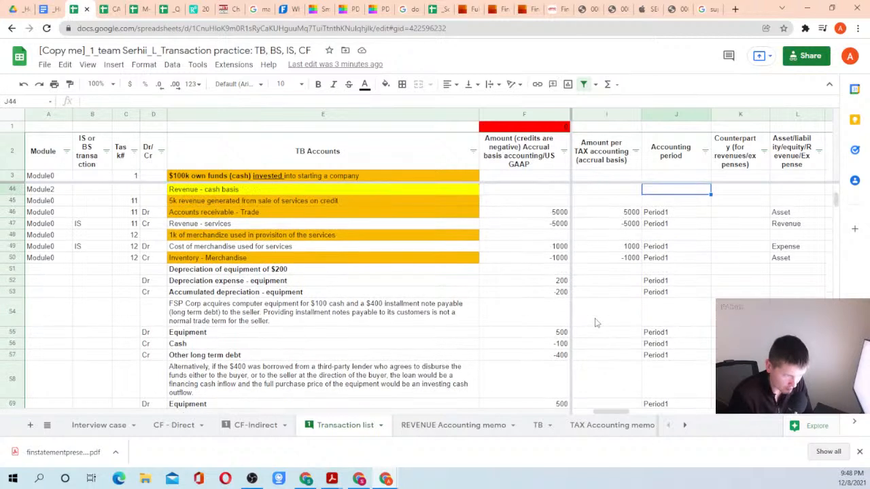
pyautogui.press('Up')
pyautogui.press('Up')
pyautogui.press('Up')
pyautogui.press('Down')
pyautogui.press('Down')
pyautogui.press('Down')
pyautogui.press('Down')
pyautogui.press('Down')
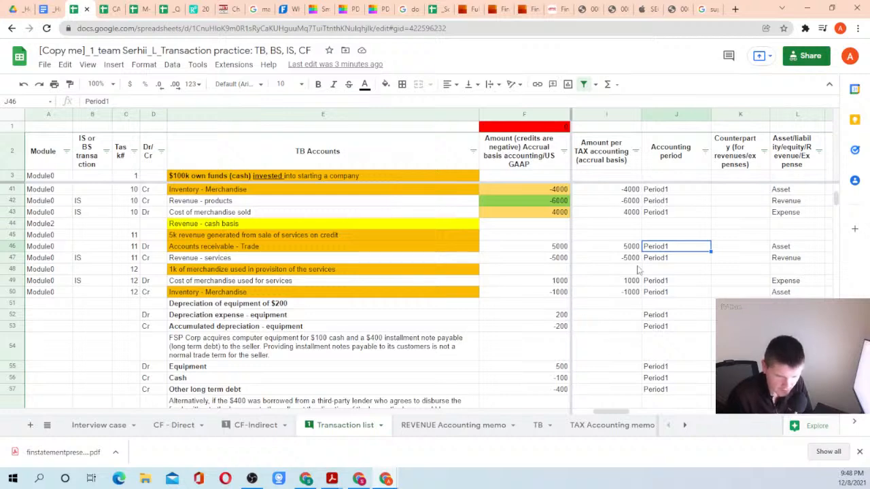
# Insert three blank rows above the Module2 entry "Customer pays cash for 5k services rendered earlier" in the Transaction list.
pyautogui.scroll(-3, 640, 272)
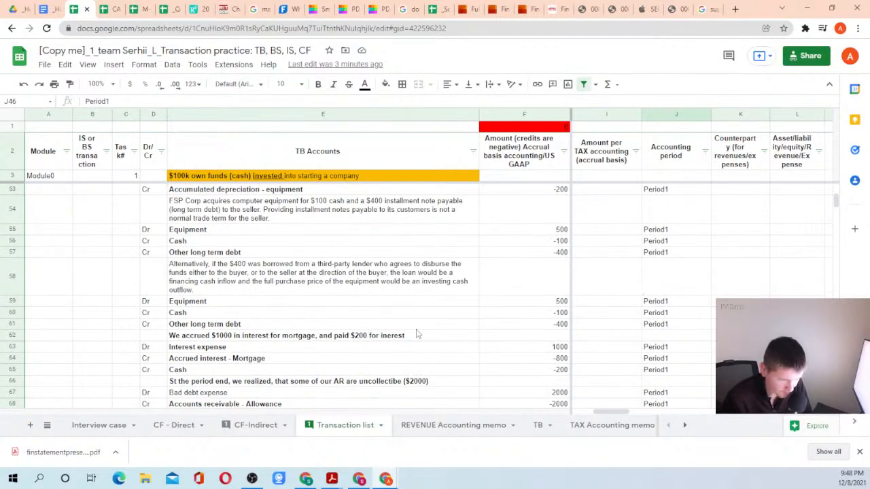
pyautogui.scroll(3, 579, 259)
pyautogui.scroll(-6, 579, 259)
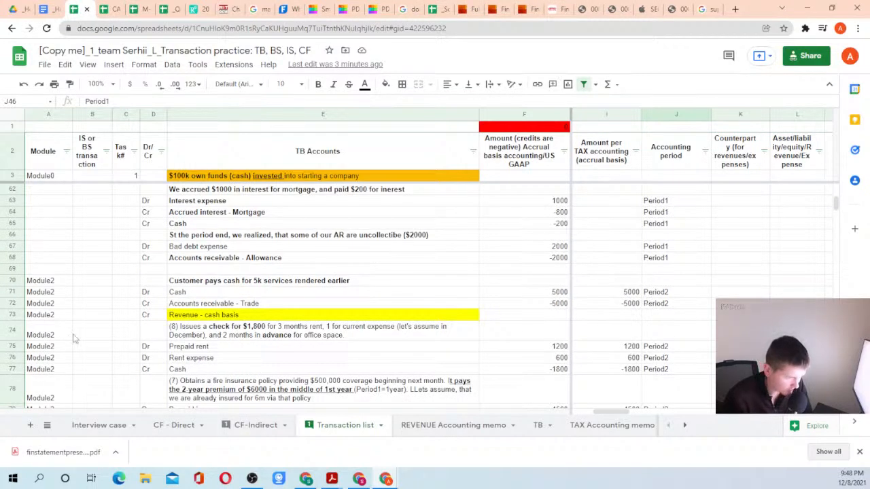
pyautogui.click(10, 280)
pyautogui.rightClick(11, 280)
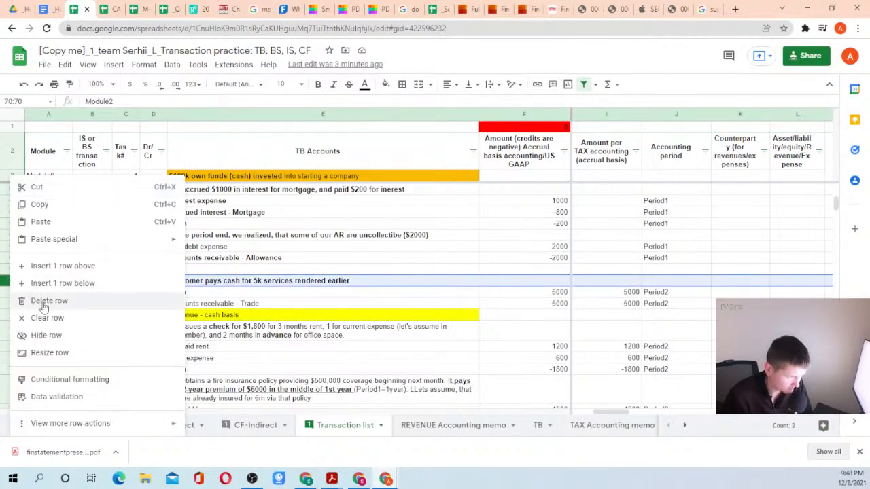
pyautogui.click(41, 266)
pyautogui.rightClick(15, 280)
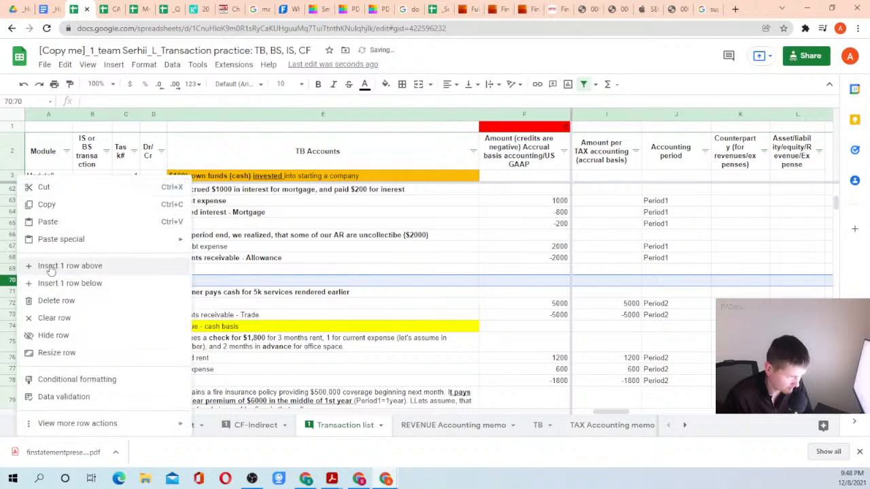
pyautogui.click(66, 265)
pyautogui.rightClick(12, 284)
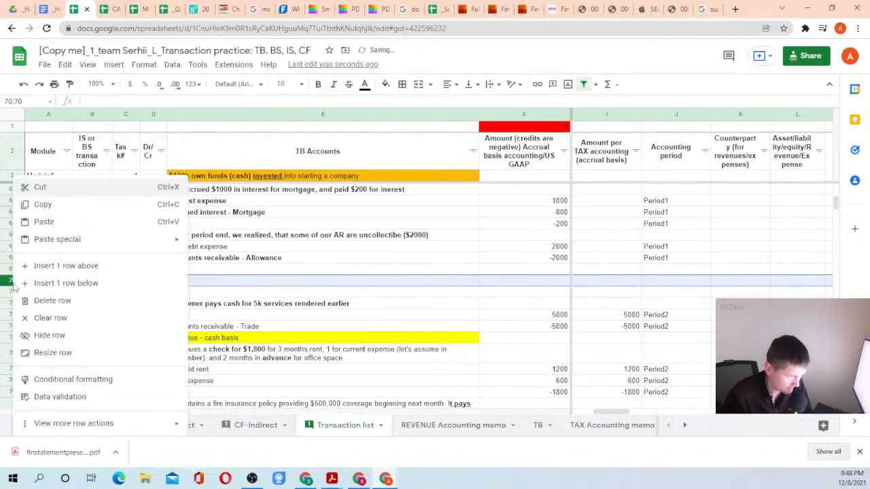
pyautogui.click(43, 266)
# Enter the transaction description "Unexpectedly, we revesed $2000 of AR" in E69, below the Accounts receivable - Allowance line.
pyautogui.click(194, 270)
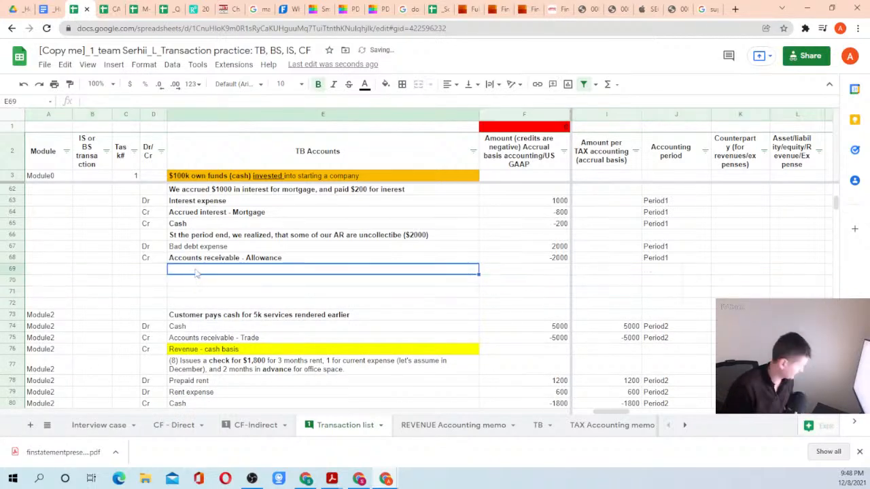
pyautogui.write('U')
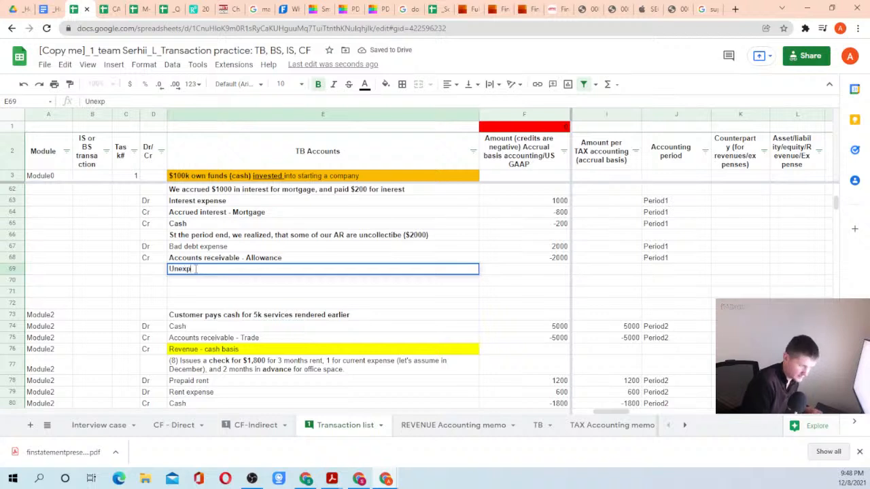
pyautogui.write('nexpectedly, w')
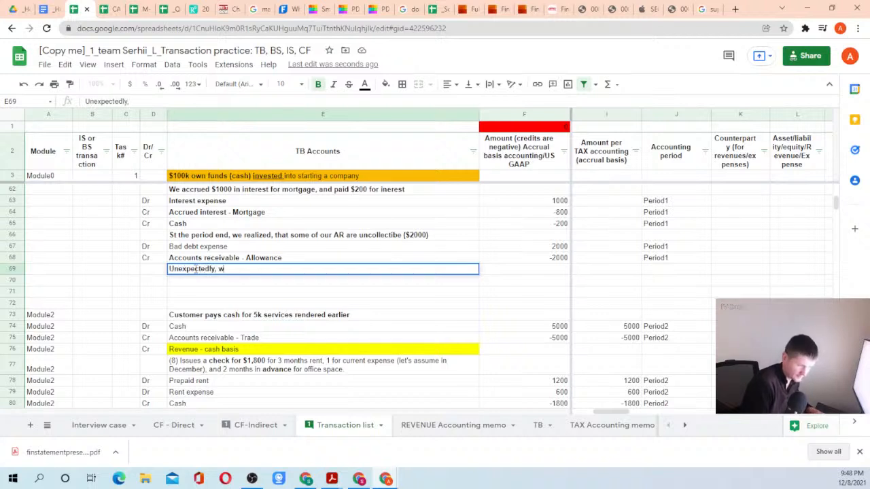
pyautogui.write('e revesed')
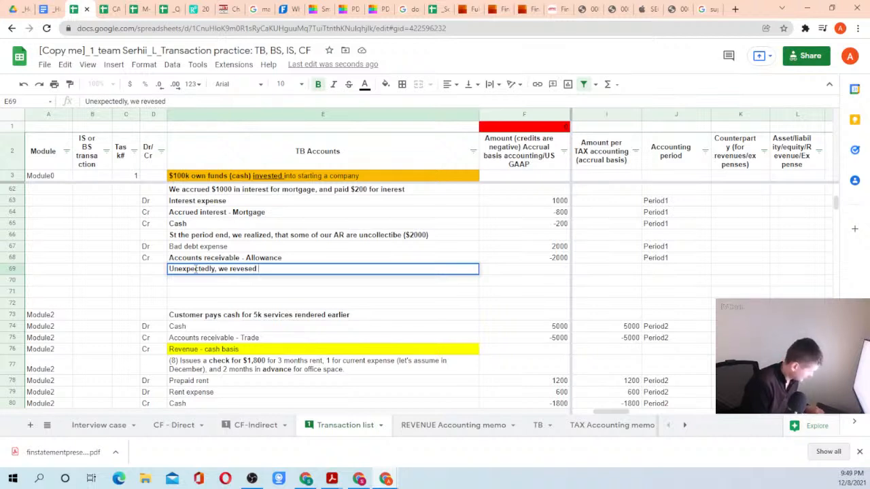
pyautogui.write(' $2000')
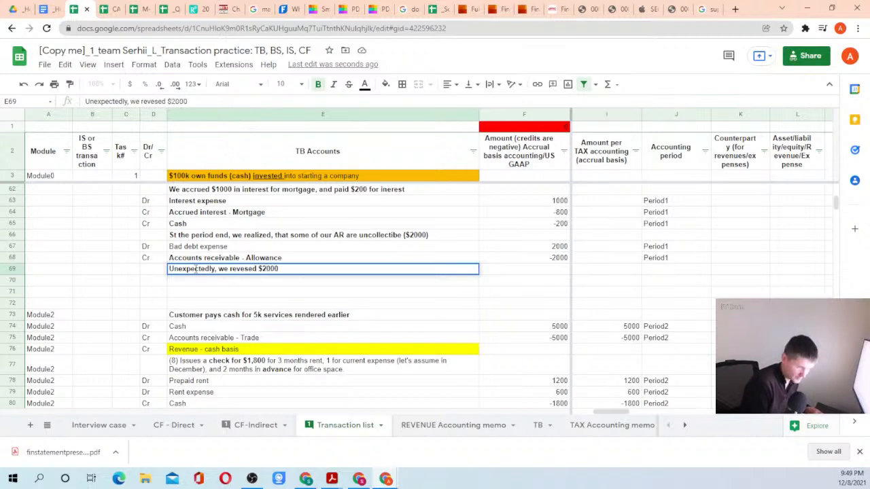
pyautogui.write(' of')
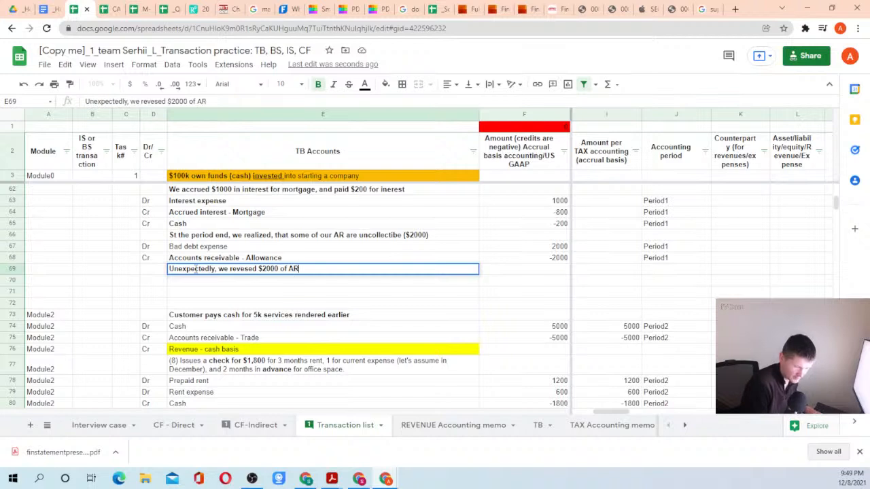
pyautogui.write(' AR')
pyautogui.press('Return')
# Change the amount in the E69 reversal description to $1000.
pyautogui.press('Up')
pyautogui.press('Up')
pyautogui.press('Left')
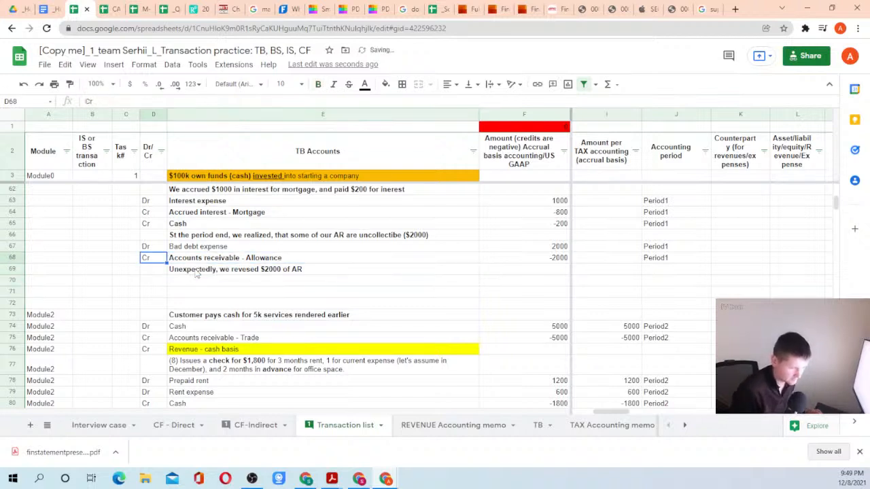
pyautogui.press('Right')
pyautogui.press('Down')
pyautogui.press('Down')
pyautogui.press('Up')
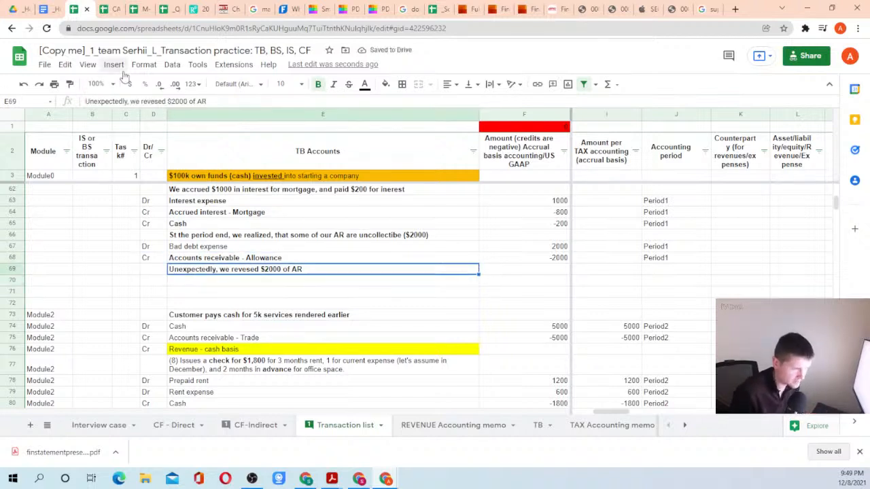
pyautogui.click(173, 101)
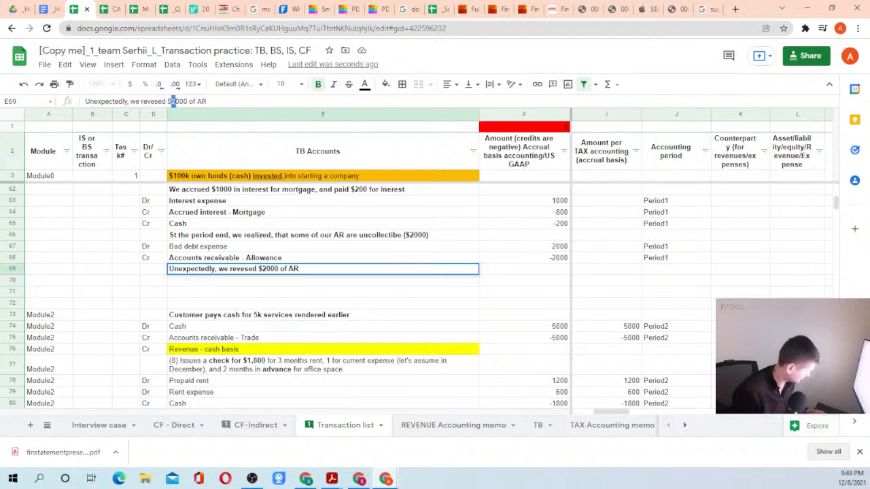
pyautogui.press('Delete')
pyautogui.write('1')
pyautogui.press('Return')
# Copy the Dr and Cr labels from the bad debt entry in D67:D68 into D70:D71.
pyautogui.press('Left')
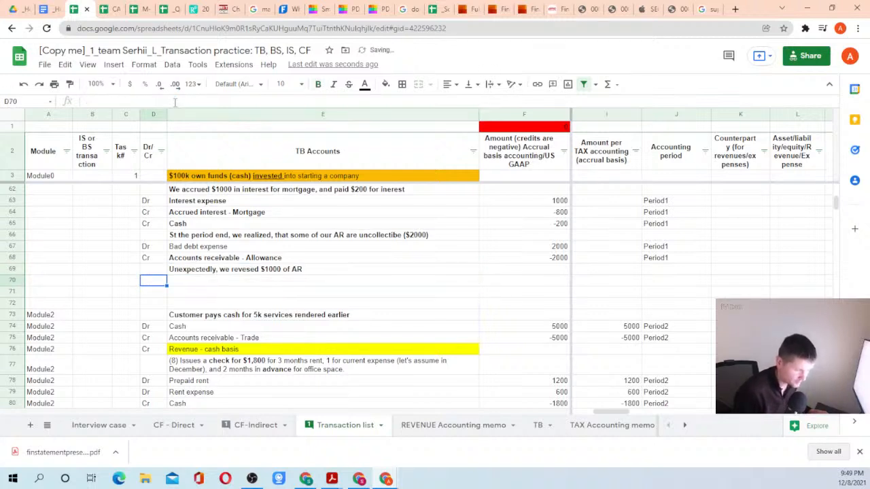
pyautogui.press('Up')
pyautogui.press('Up')
pyautogui.press('Up')
pyautogui.hotkey('shift', 'Down')
pyautogui.hotkey('ctrl', 'c')
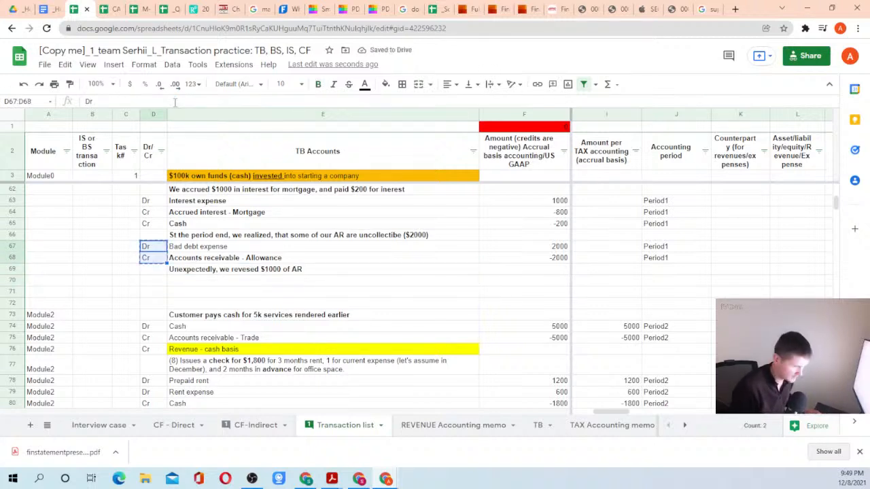
pyautogui.press('Down')
pyautogui.press('Down')
pyautogui.press('Down')
pyautogui.hotkey('ctrl', 'v')
# Fill the reversal's account names by reference: Bad debt expense from E67 in E71, and Accounts receivable - Allowance from E68 in E70.
pyautogui.press('Right')
pyautogui.press('Down')
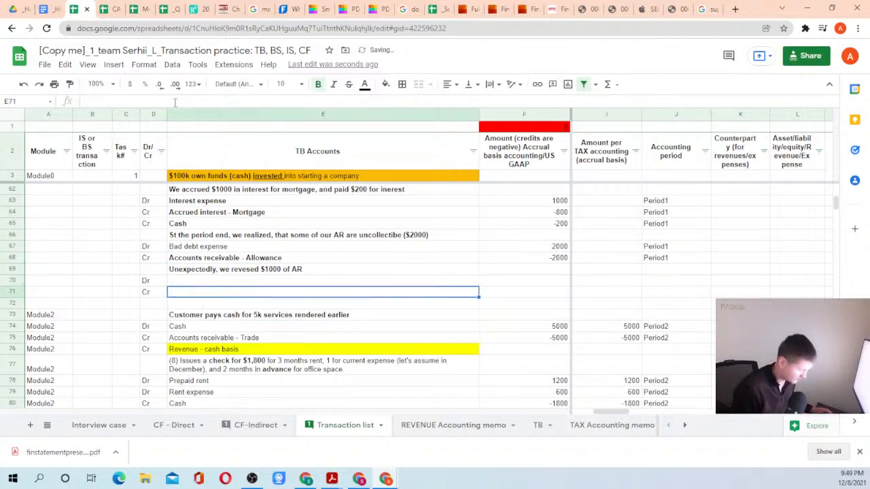
pyautogui.write('=')
pyautogui.press('Up')
pyautogui.press('Up')
pyautogui.press('Up')
pyautogui.press('Up')
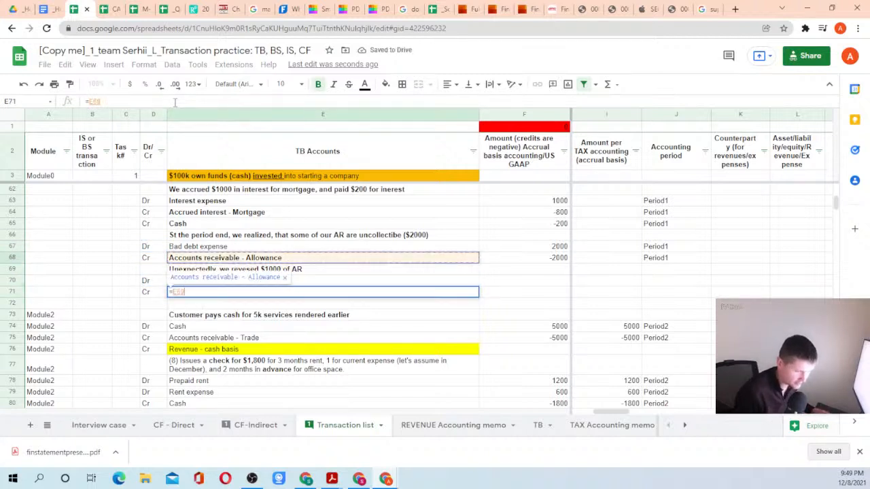
pyautogui.press('Return')
pyautogui.press('Up')
pyautogui.press('Up')
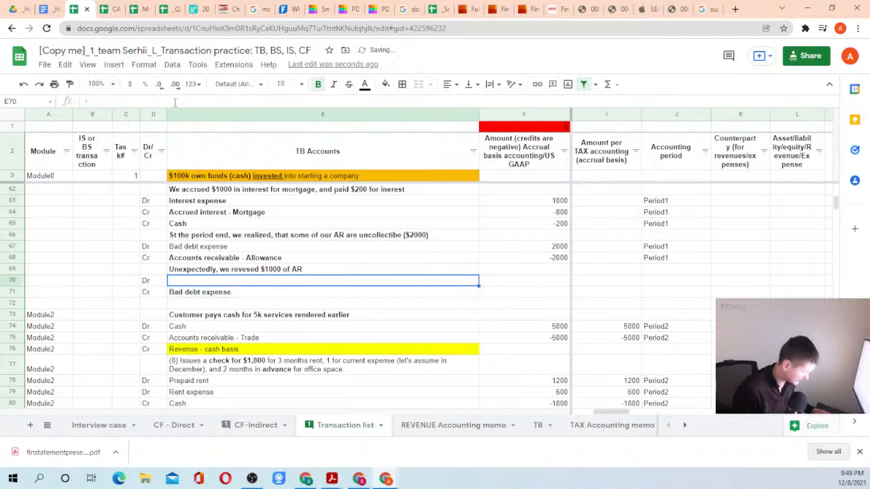
pyautogui.write('=')
pyautogui.press('Up')
pyautogui.press('Up')
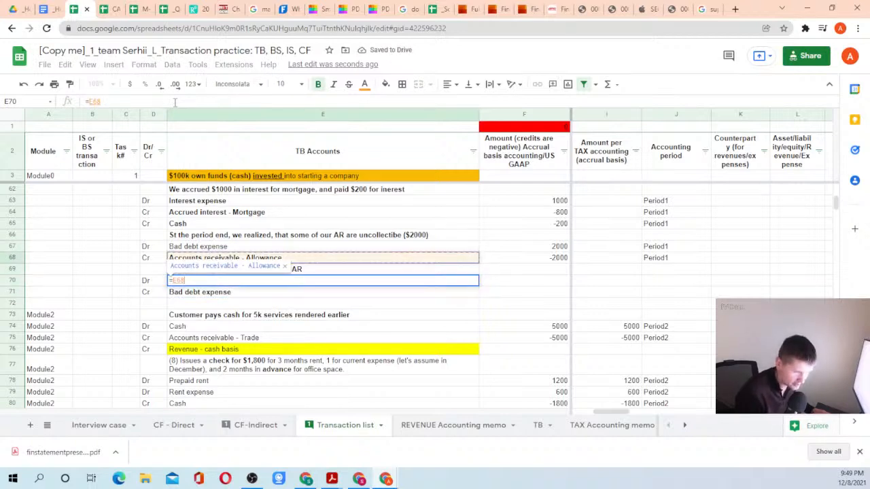
pyautogui.press('Return')
pyautogui.press('Up')
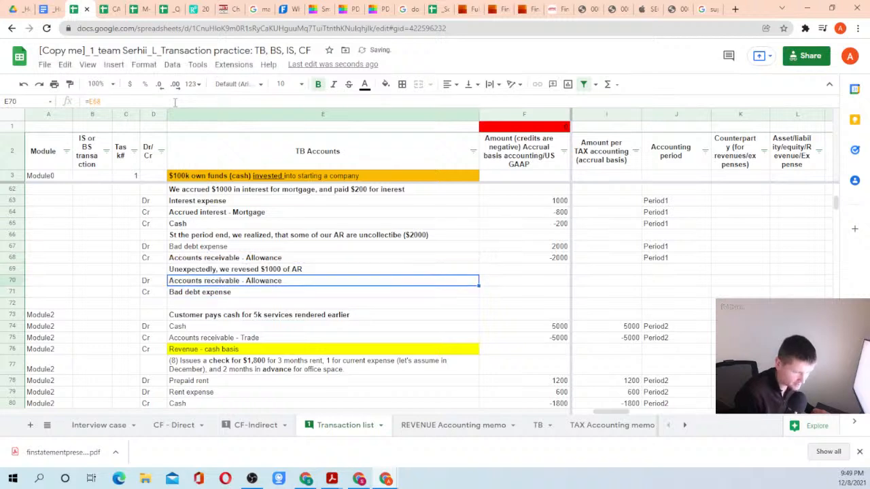
# Enter the reversal's accrual basis amounts: 1000 for Accounts receivable - Allowance and -1000 for Bad debt expense.
pyautogui.press('Right')
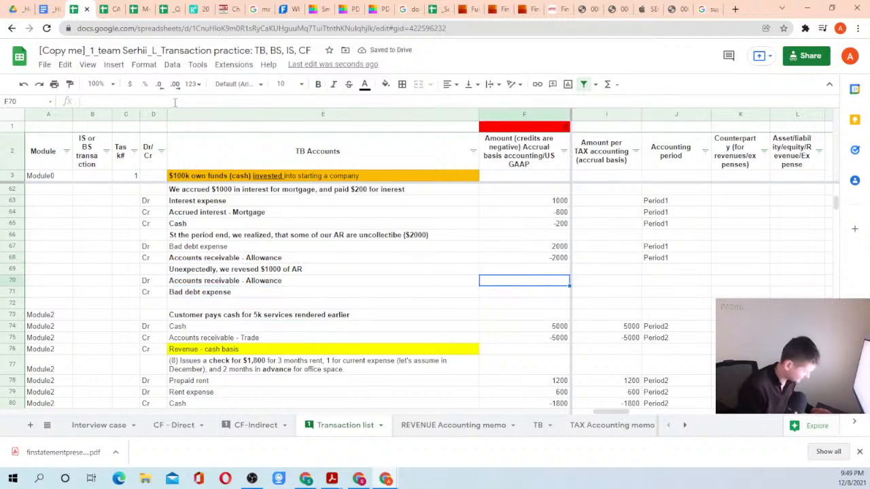
pyautogui.write('1000')
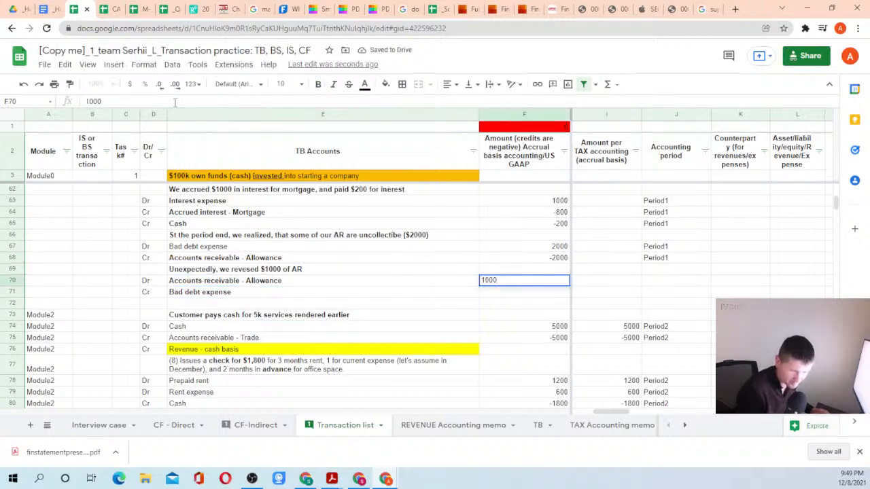
pyautogui.press('Return')
pyautogui.write('-1000')
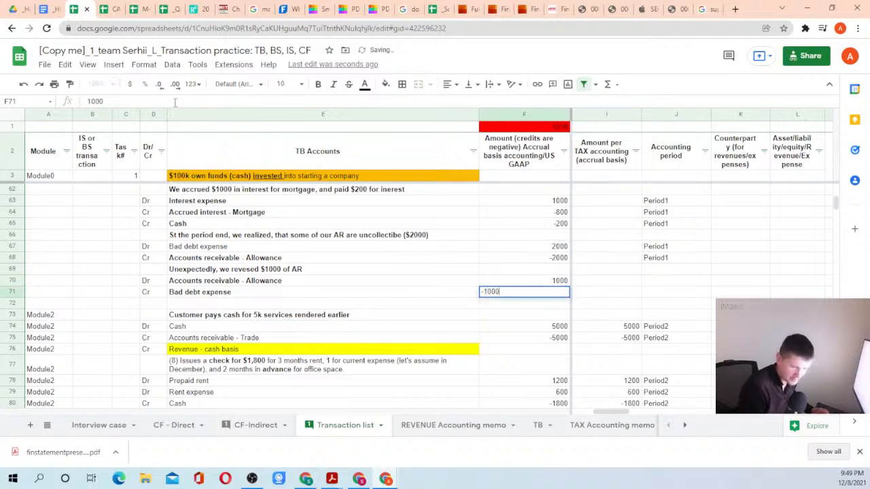
pyautogui.press('Return')
# Set the accounting period of both reversal lines, J70 and J71, to Period1.
pyautogui.press('Up')
pyautogui.press('Up')
pyautogui.press('Up')
pyautogui.press('Right')
pyautogui.press('Right')
pyautogui.press('Right')
pyautogui.press('Right')
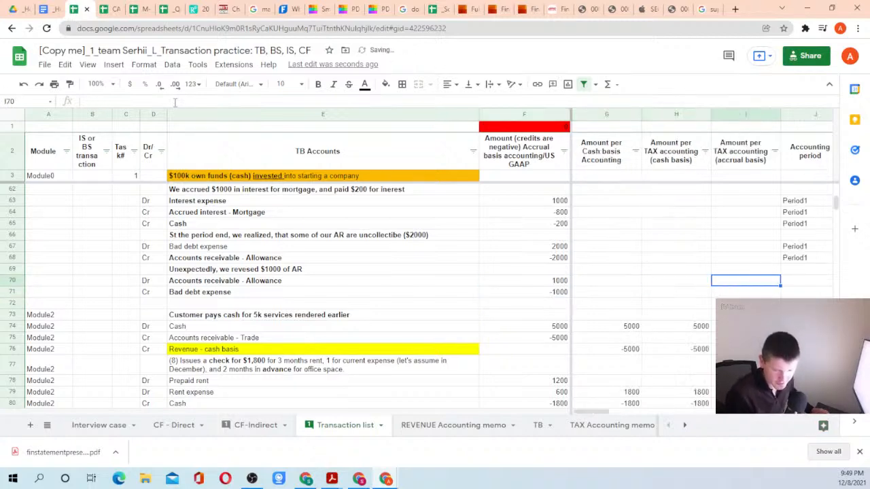
pyautogui.press('Left')
pyautogui.press('Right')
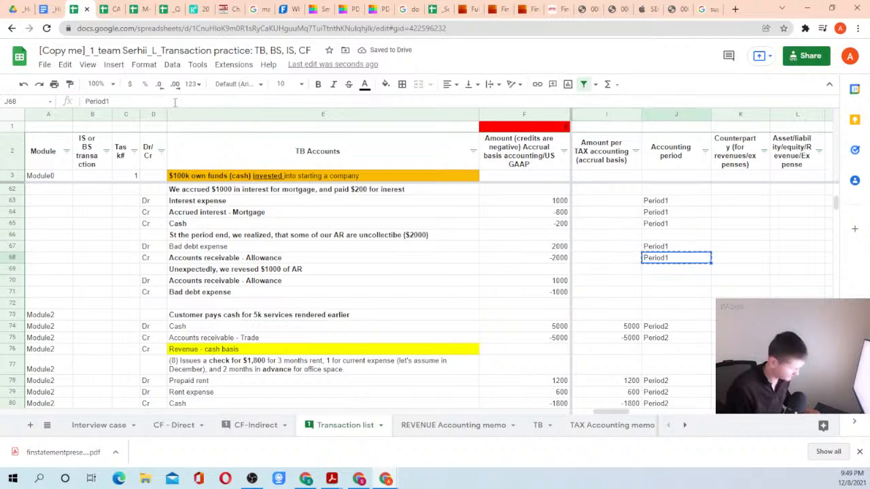
pyautogui.press('Down')
pyautogui.write('Period1')
pyautogui.press('Return')
pyautogui.write('Period1')
pyautogui.press('Left')
pyautogui.press('Left')
pyautogui.press('Left')
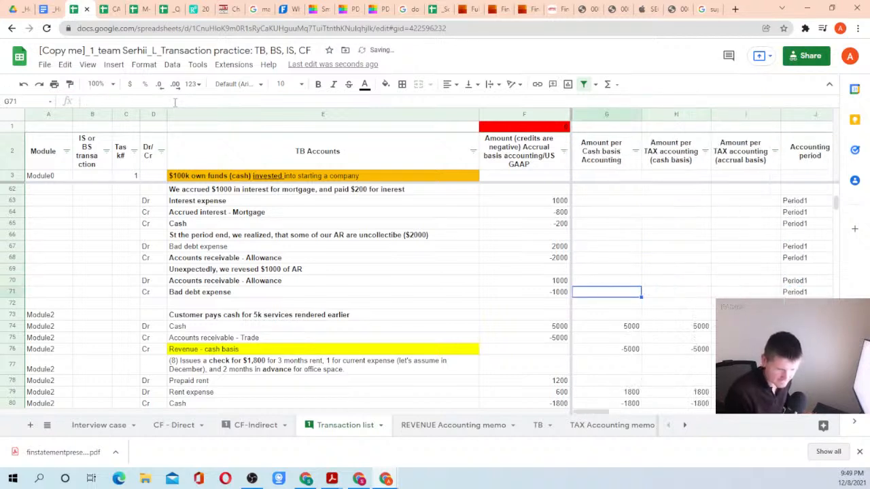
pyautogui.press('Left')
pyautogui.press('Right')
pyautogui.press('Right')
pyautogui.press('Right')
pyautogui.press('Right')
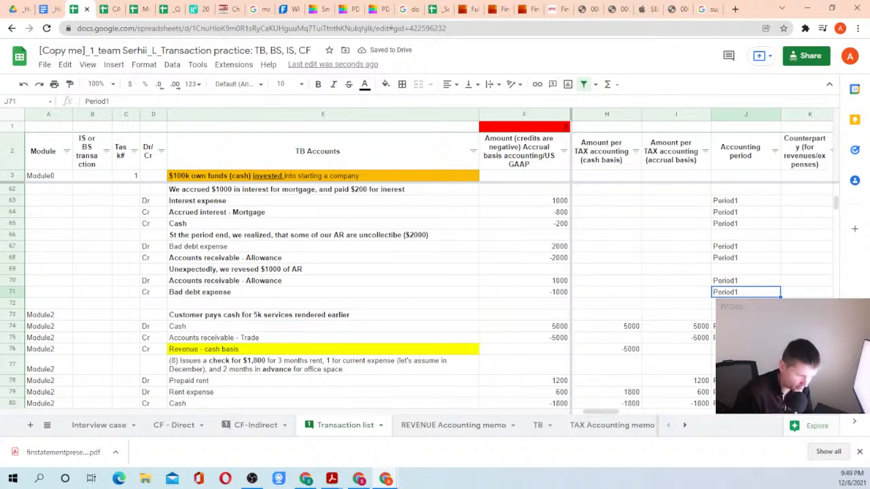
# Go to the CF-Indirect sheet and examine the net income and bad debt expense lines with their Period1 amounts.
pyautogui.click(261, 426)
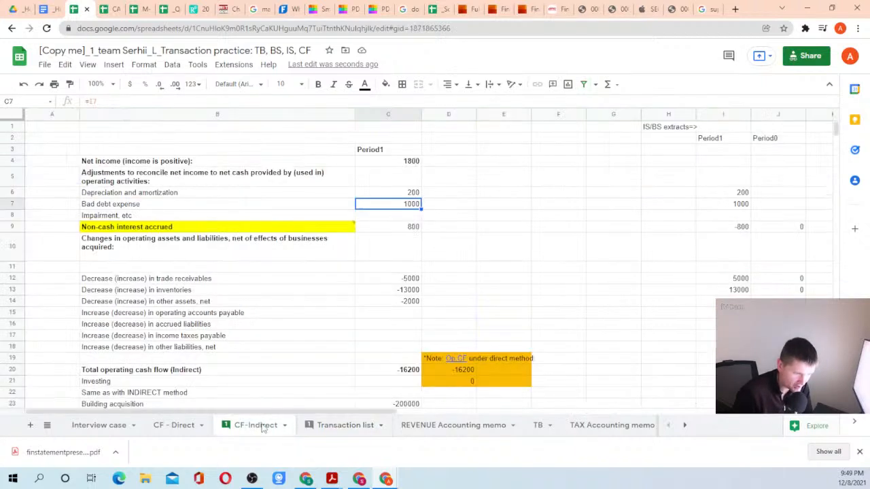
pyautogui.click(412, 163)
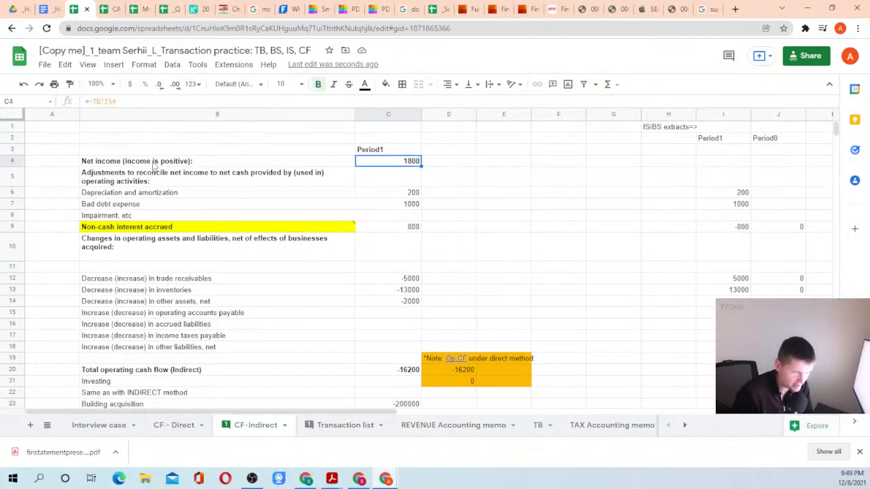
pyautogui.moveTo(154, 165); pyautogui.dragTo(411, 166)
pyautogui.click(408, 164)
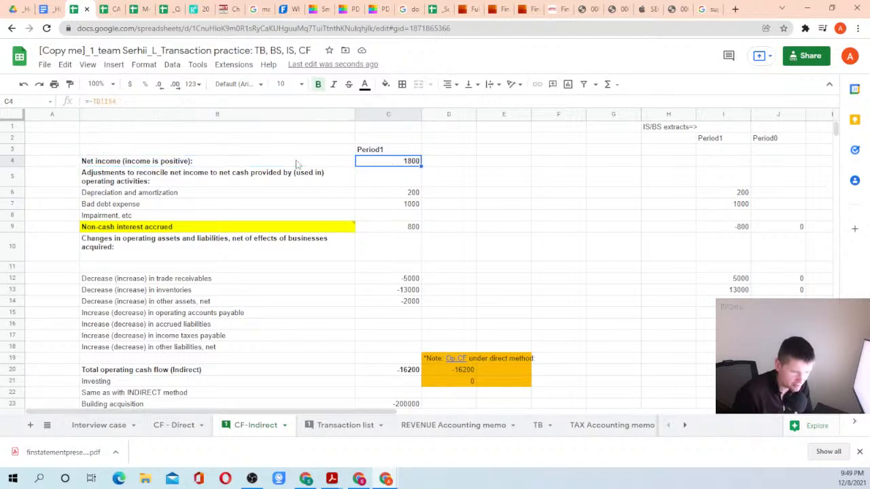
pyautogui.moveTo(255, 166); pyautogui.dragTo(488, 163)
pyautogui.click(488, 164)
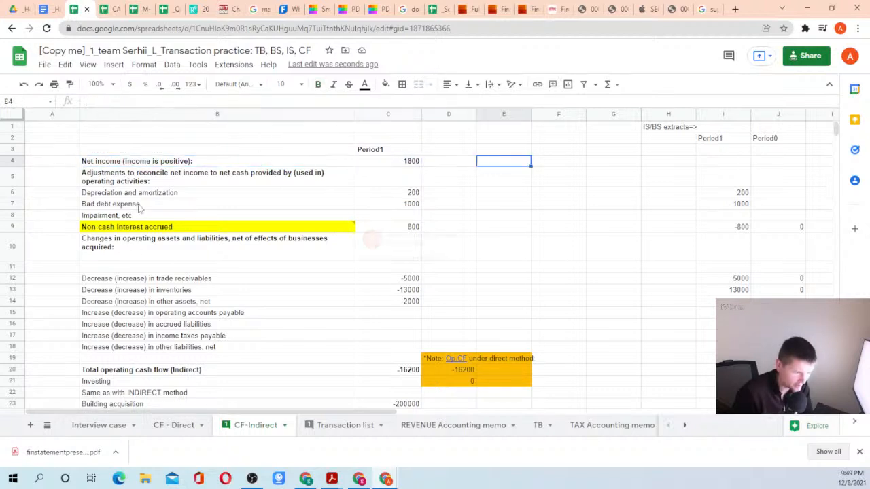
pyautogui.moveTo(139, 205); pyautogui.dragTo(377, 206)
pyautogui.click(375, 206)
pyautogui.click(240, 207)
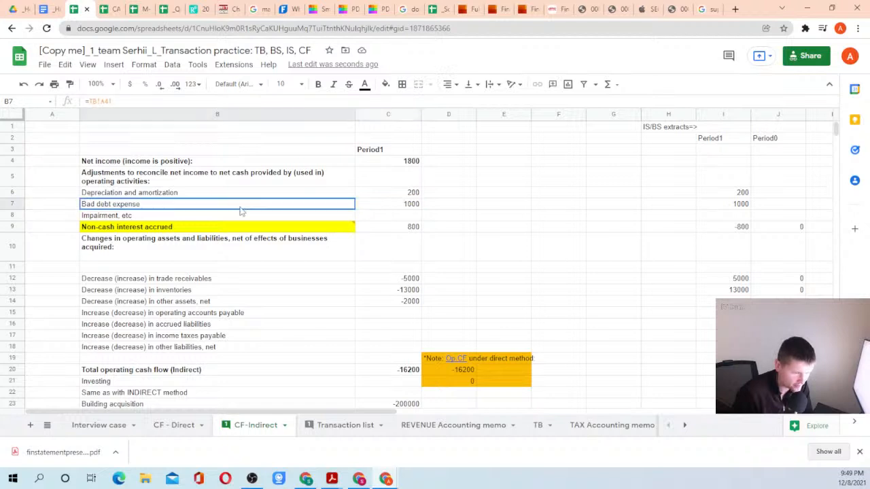
pyautogui.moveTo(240, 210); pyautogui.dragTo(379, 208)
pyautogui.click(388, 208)
pyautogui.click(286, 207)
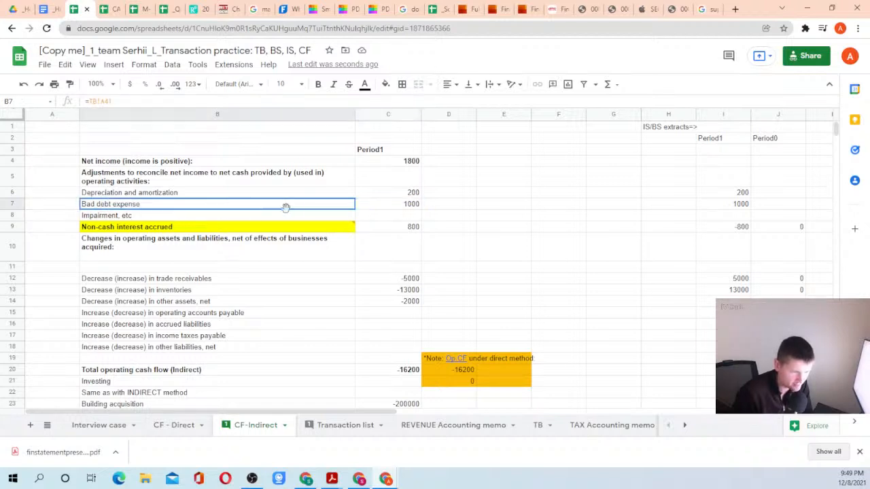
pyautogui.moveTo(285, 207); pyautogui.dragTo(370, 212)
pyautogui.click(391, 210)
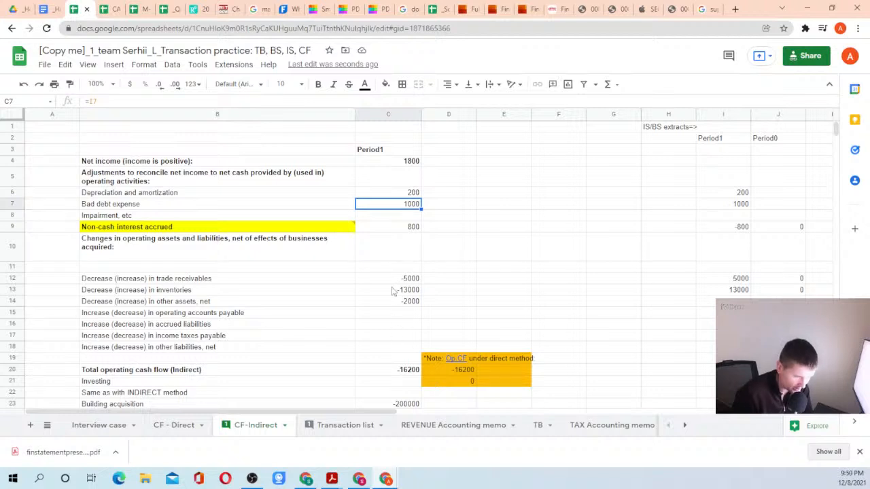
# Compare the total operating cash flow in C20 with the direct method figure in D20 on the CF-Indirect sheet.
pyautogui.click(408, 370)
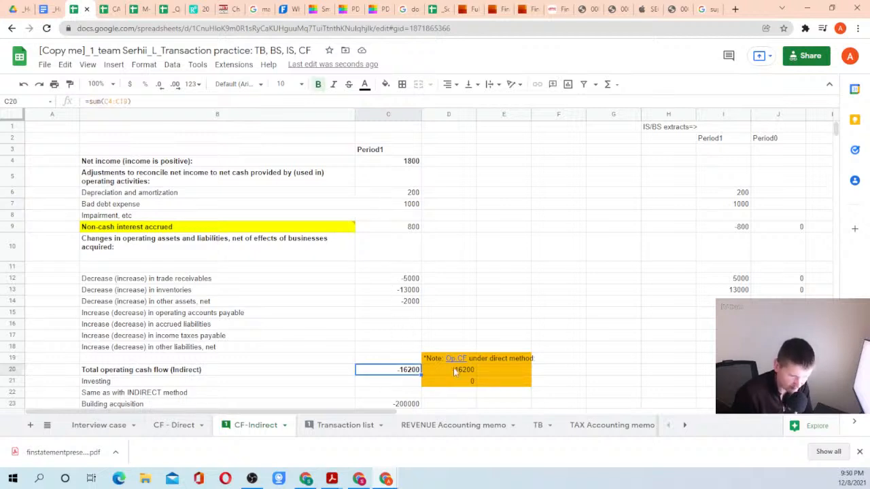
pyautogui.click(454, 372)
pyautogui.click(407, 373)
pyautogui.click(446, 372)
pyautogui.click(407, 374)
pyautogui.click(446, 370)
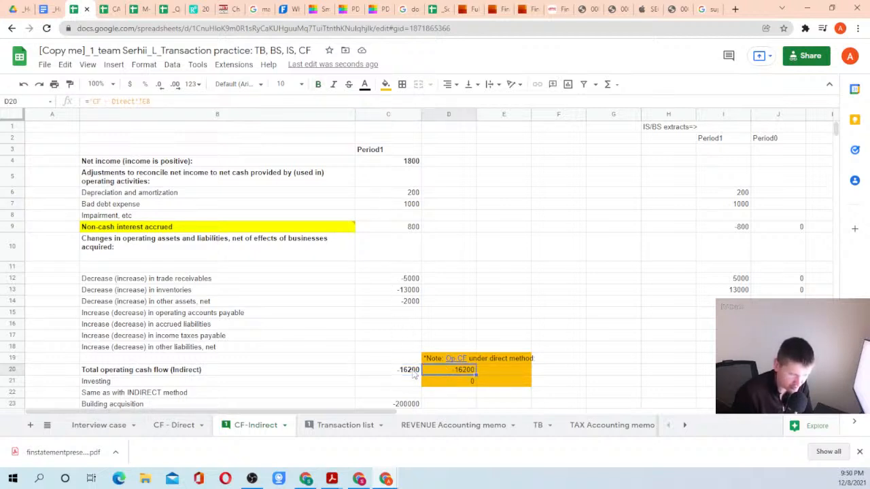
pyautogui.click(412, 373)
pyautogui.click(451, 370)
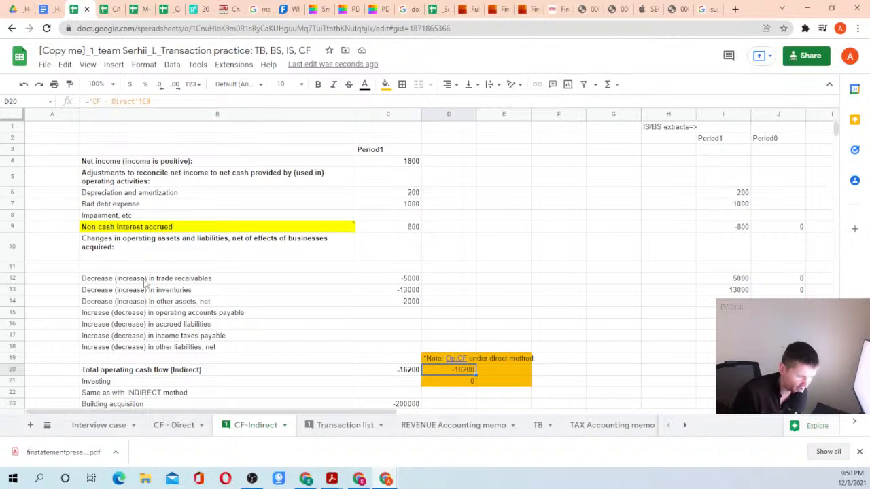
# Check the trade receivables change in C12 against the Accounts receivable - Trade balances by period on the TB sheet.
pyautogui.moveTo(144, 284); pyautogui.dragTo(406, 284)
pyautogui.click(407, 281)
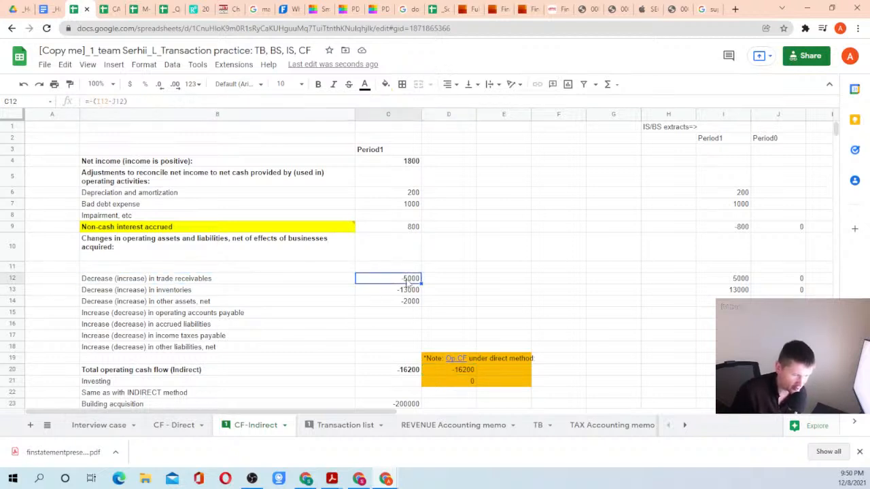
pyautogui.click(445, 434)
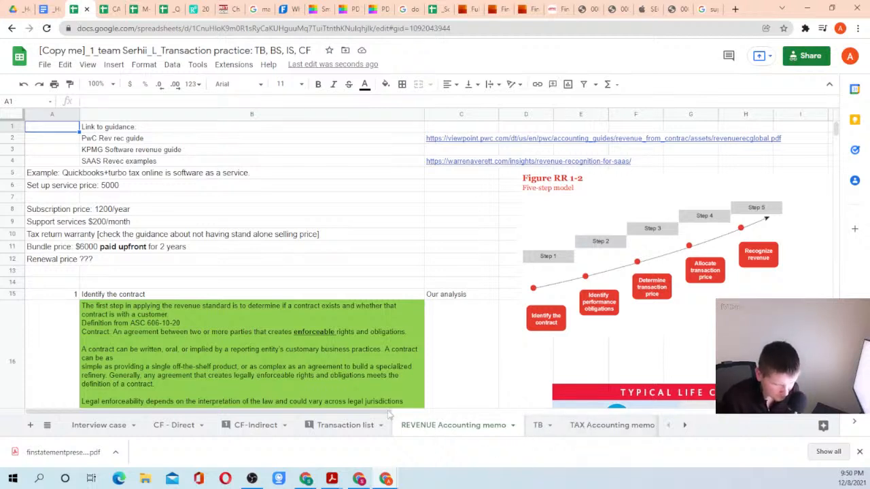
pyautogui.click(540, 426)
pyautogui.scroll(8, 431, 193)
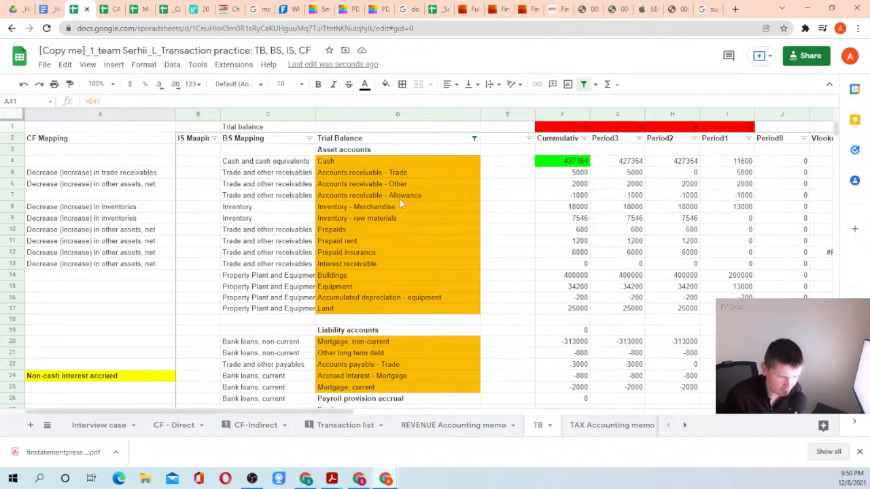
pyautogui.click(589, 178)
pyautogui.click(625, 175)
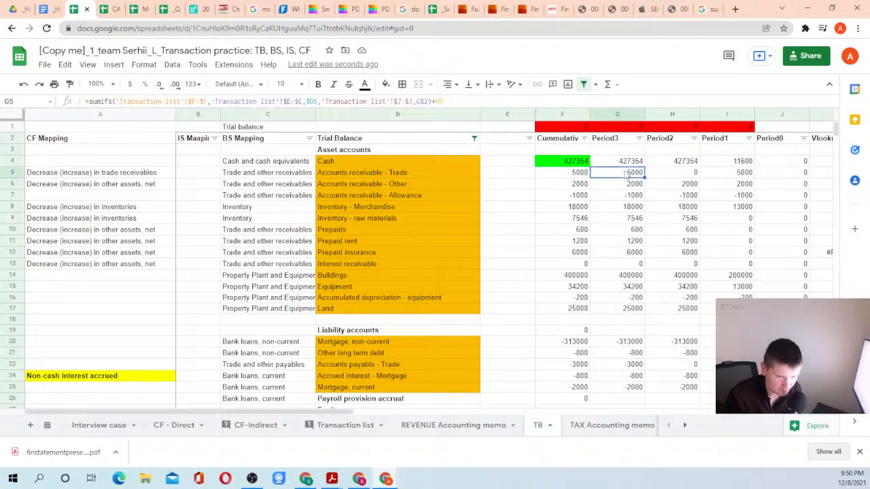
pyautogui.click(575, 177)
pyautogui.click(615, 174)
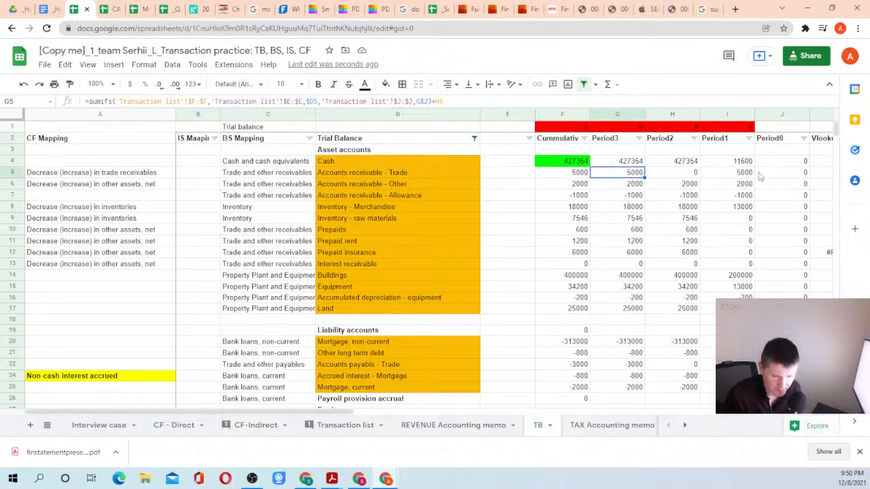
pyautogui.click(759, 177)
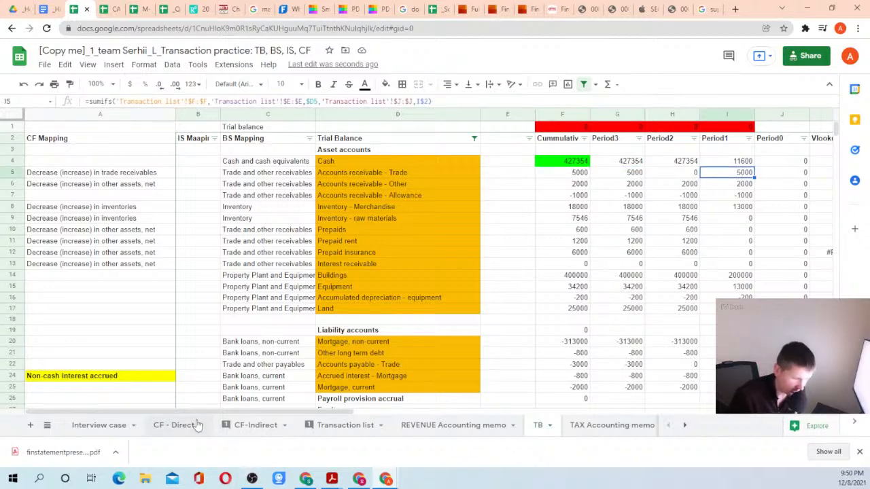
pyautogui.click(151, 427)
pyautogui.click(102, 426)
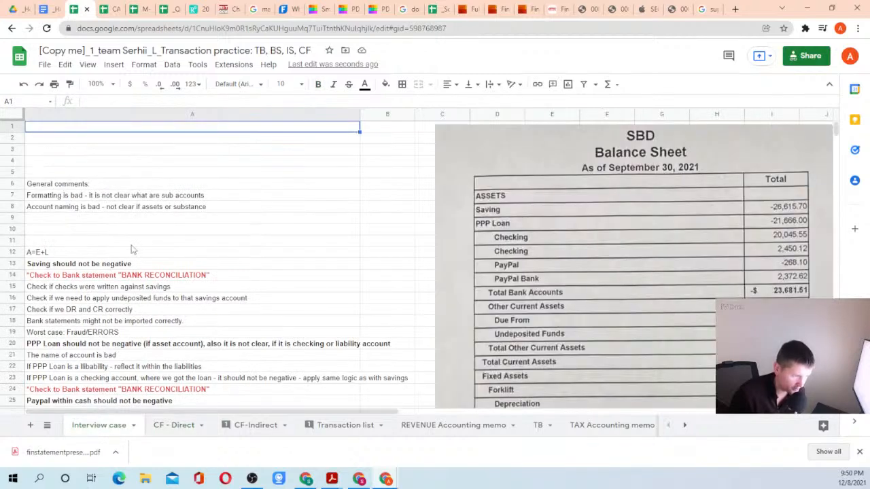
pyautogui.scroll(-5, 129, 285)
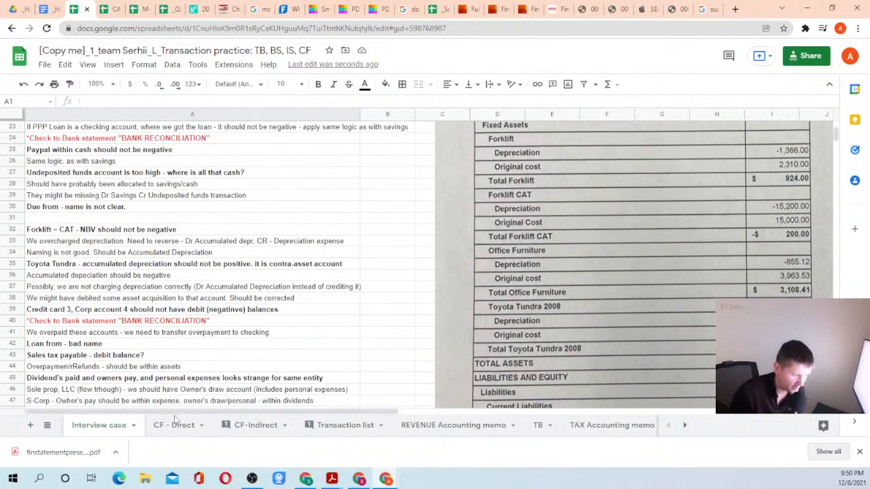
# Go to the CF - Direct sheet and examine the cash paid to suppliers and cash collected from customers lines.
pyautogui.click(184, 426)
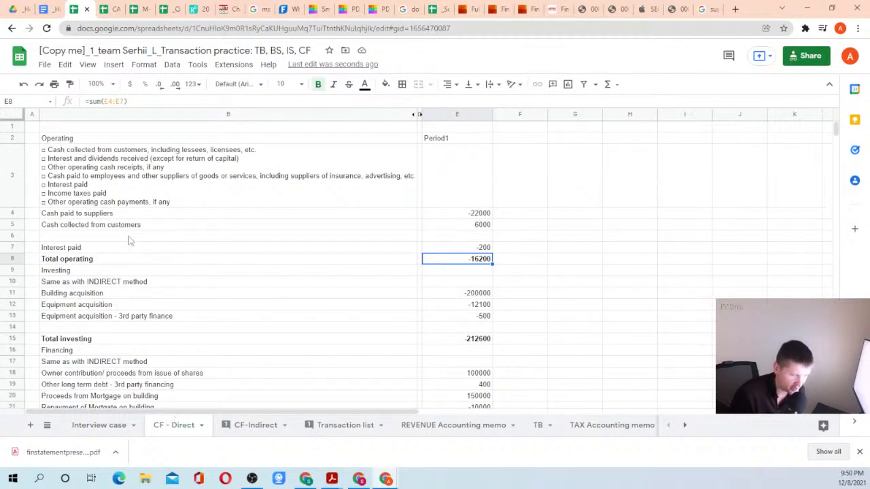
pyautogui.press('Up')
pyautogui.press('Up')
pyautogui.press('Up')
pyautogui.press('Up')
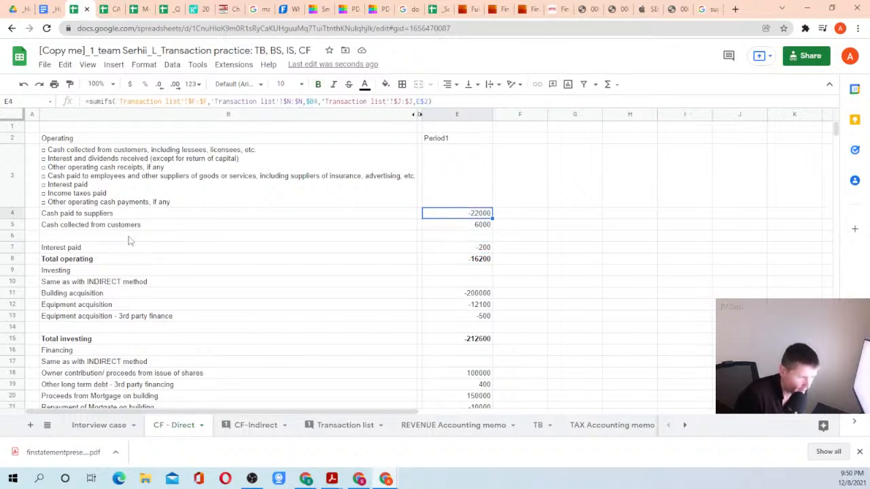
pyautogui.press('Left')
pyautogui.press('Down')
pyautogui.press('Right')
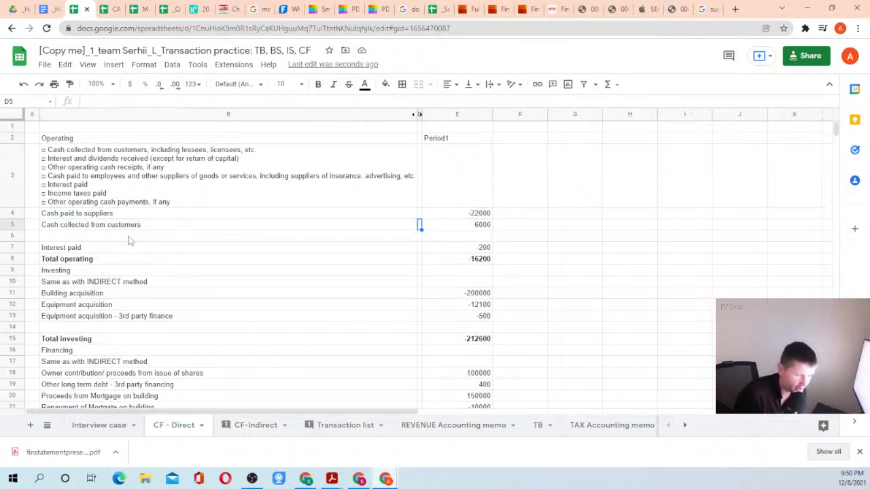
pyautogui.press('Right')
pyautogui.press('Left')
pyautogui.press('Left')
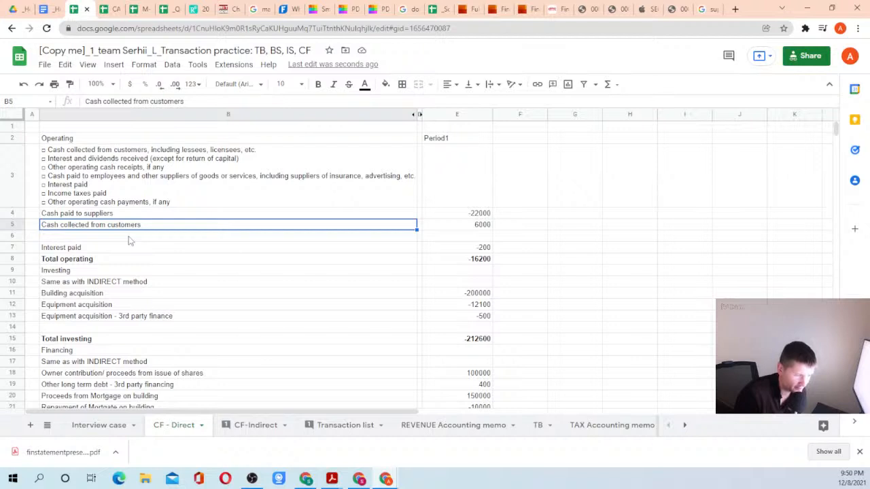
pyautogui.press('Right')
pyautogui.press('Right')
pyautogui.press('Right')
pyautogui.press('Right')
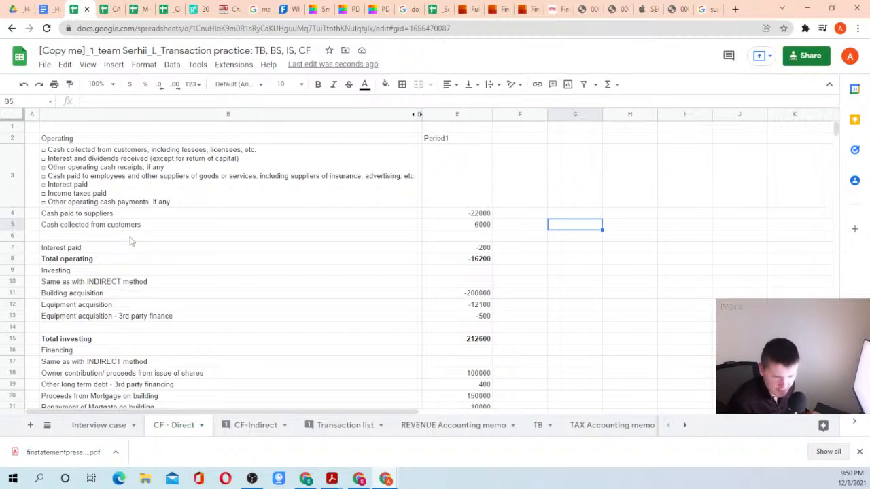
# Start a receivables roll-forward beside the operating section with the labels AR - opening in G4 and Revenue in G5.
pyautogui.press('Up')
pyautogui.write('A')
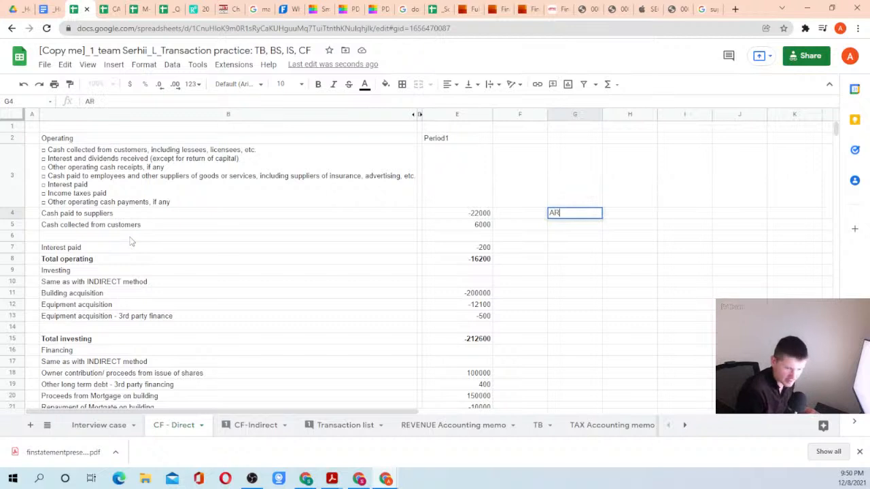
pyautogui.write('R - opening')
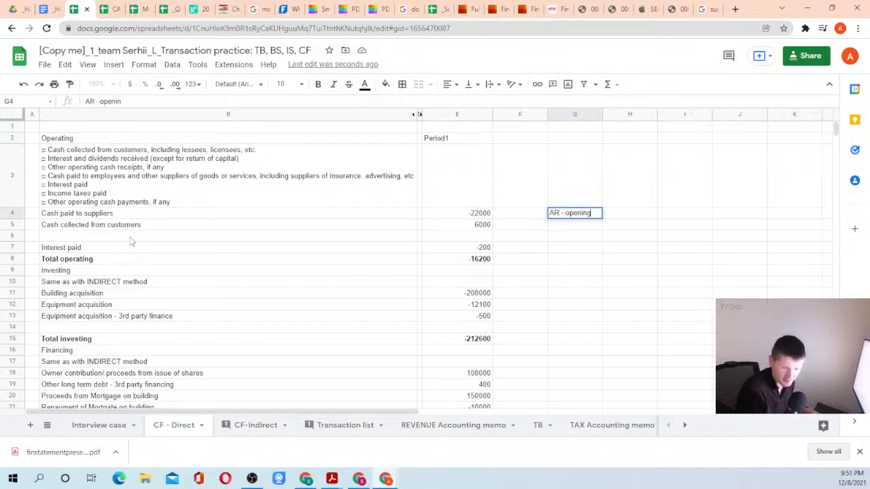
pyautogui.press('Return')
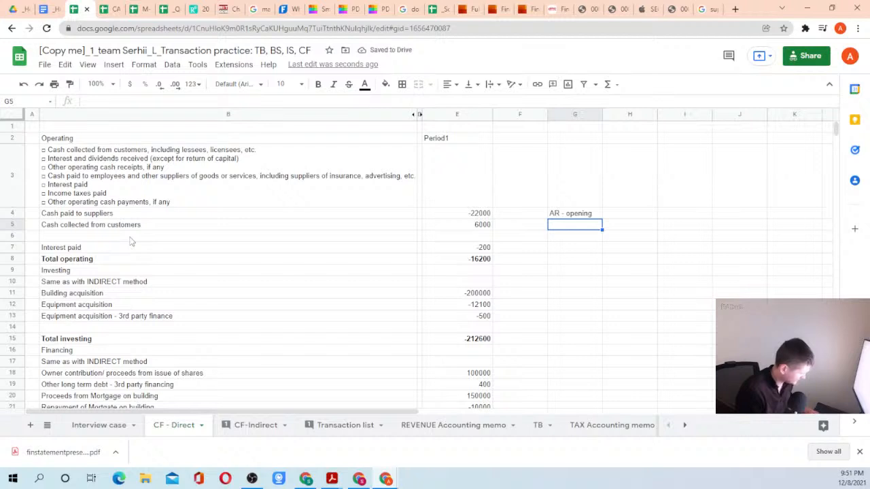
pyautogui.write('Revenue')
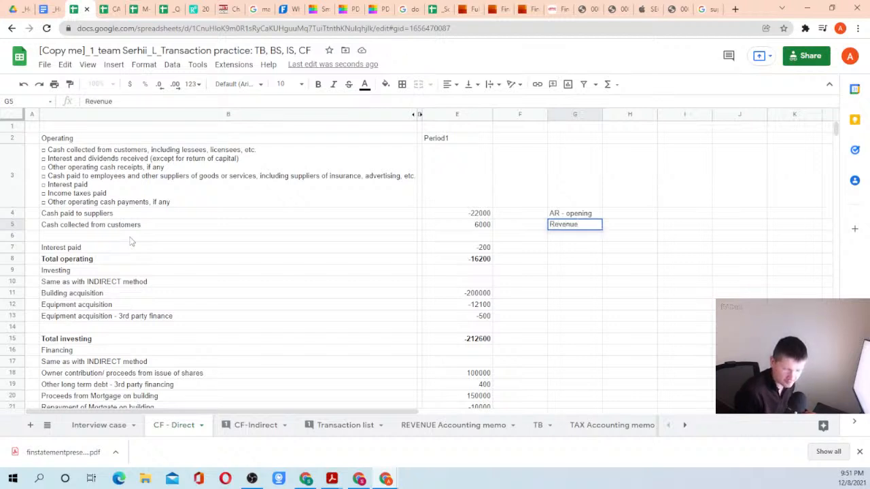
pyautogui.press('Return')
# Add the roll-forward labels Cas received in G6 and AR Closing in G7.
pyautogui.write('Cas')
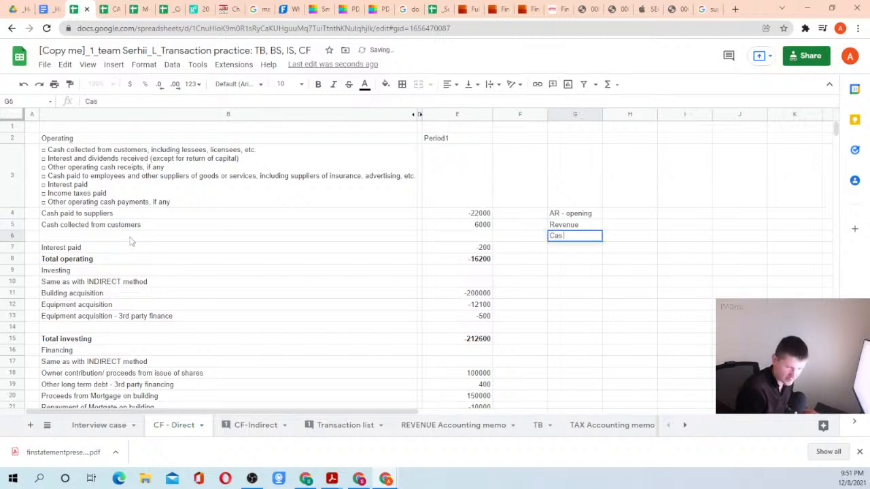
pyautogui.write(' rec')
pyautogui.write('eive')
pyautogui.press('BackSpace')
pyautogui.write('ved')
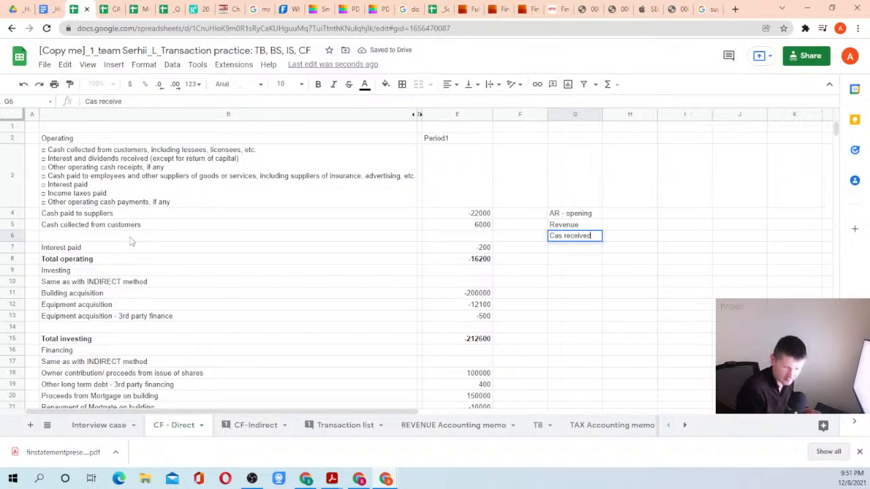
pyautogui.press('Return')
pyautogui.write('AR')
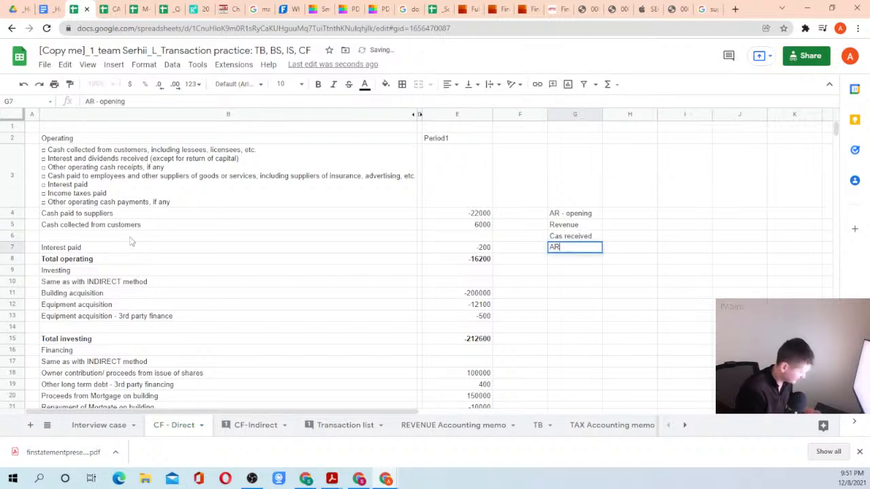
pyautogui.write(' Closing')
pyautogui.press('Return')
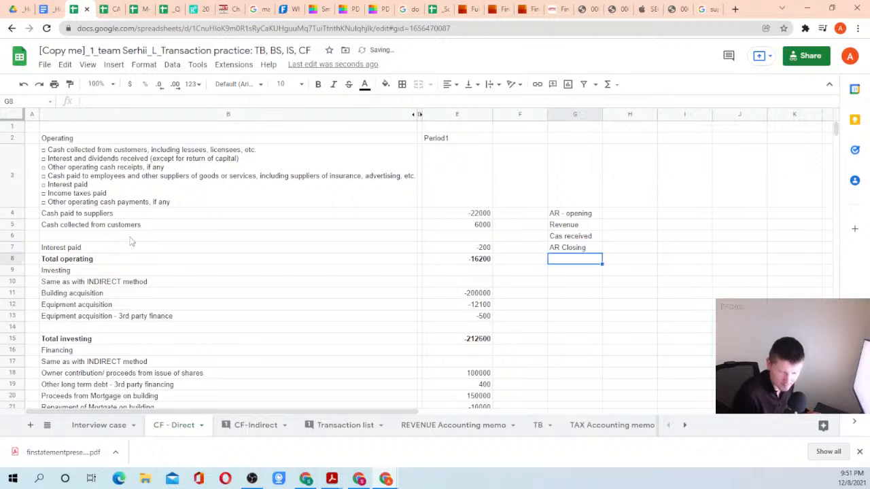
# Edit the cash received label in G6 to read Cassreceived.
pyautogui.press('Up')
pyautogui.press('Up')
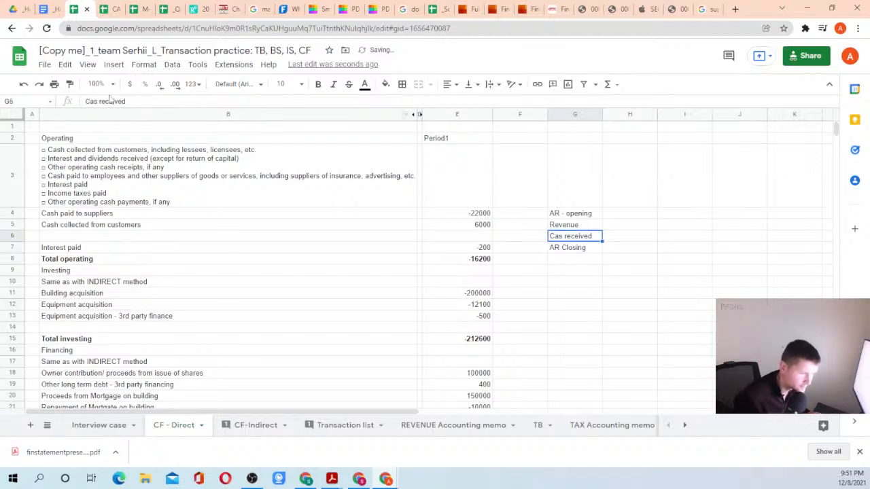
pyautogui.click(97, 101)
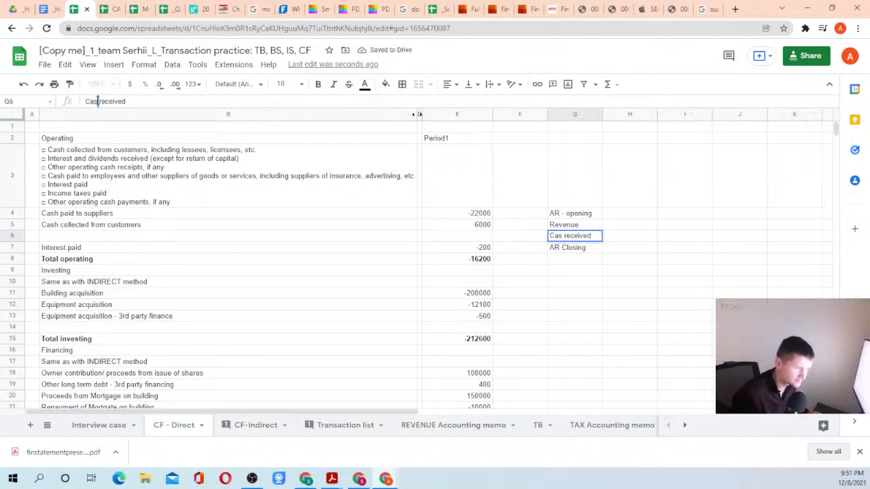
pyautogui.write('s')
pyautogui.press('Return')
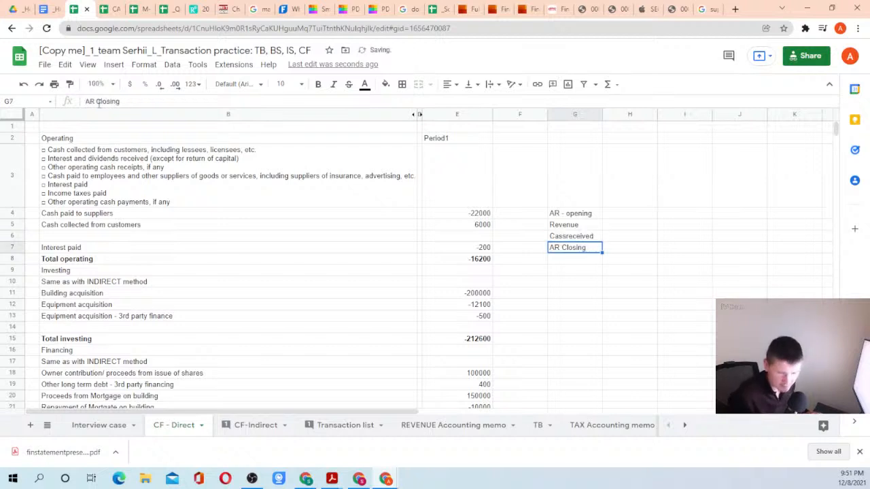
# Move the AR Closing label down to G8 and enter Allowance in G7.
pyautogui.moveTo(569, 253); pyautogui.dragTo(569, 263)
pyautogui.click(571, 249)
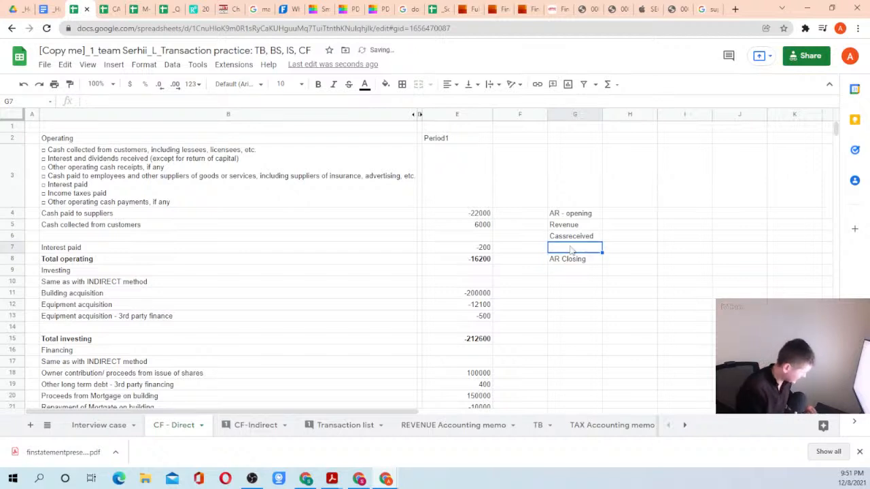
pyautogui.write('Allow')
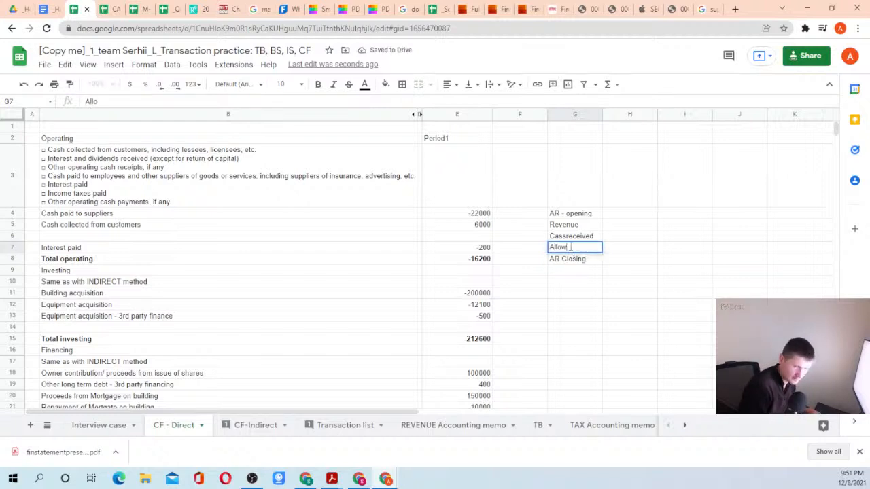
pyautogui.write('ance')
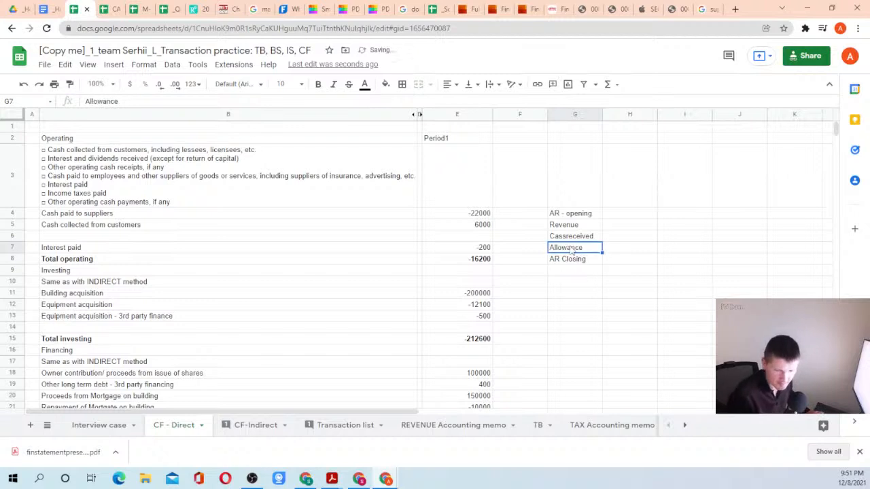
# Link the AR - opening amount in H4 to the Period0 balance of Accounts receivable - Trade, TB!J5.
pyautogui.press('Up')
pyautogui.press('Up')
pyautogui.press('Up')
pyautogui.press('Right')
pyautogui.write('=')
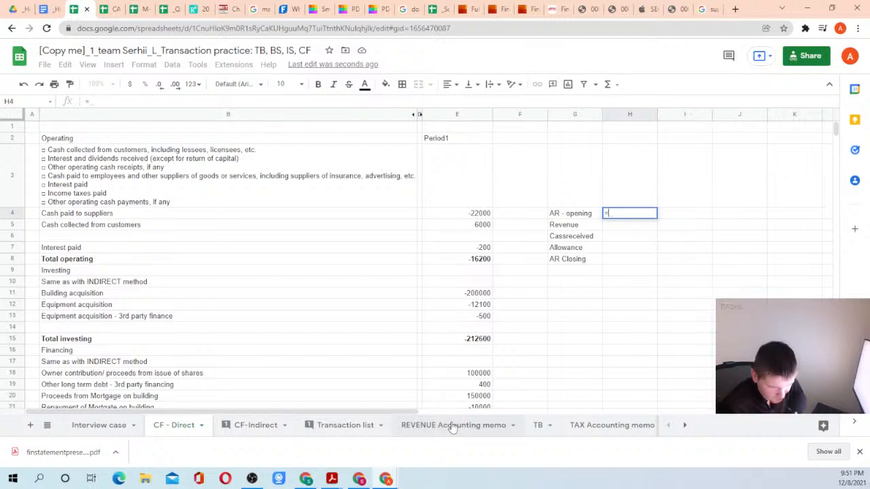
pyautogui.click(537, 426)
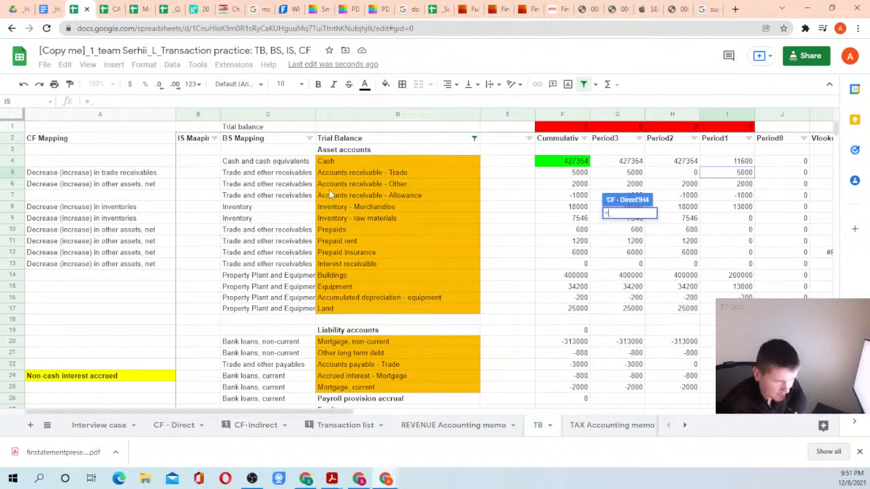
pyautogui.click(771, 174)
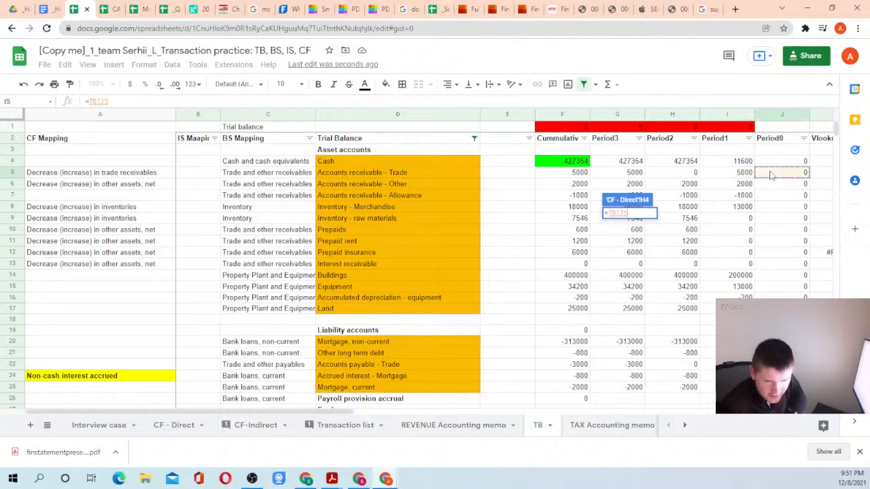
pyautogui.press('Return')
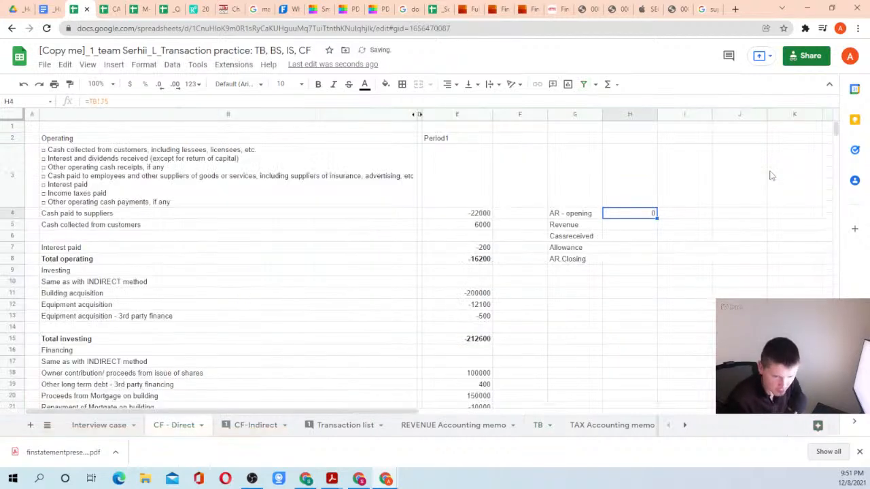
# Set Revenue in H5 to the sum of Period1 product and service revenue, =TB!I33+TB!I34.
pyautogui.write('=')
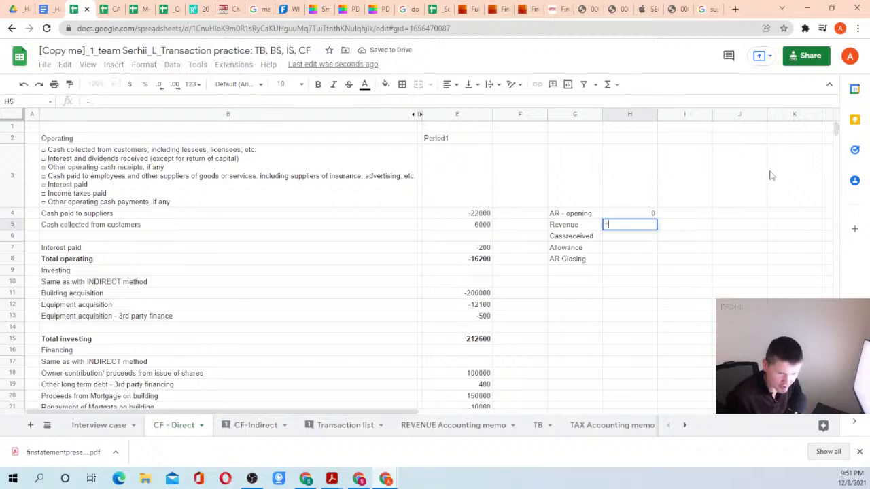
pyautogui.click(547, 428)
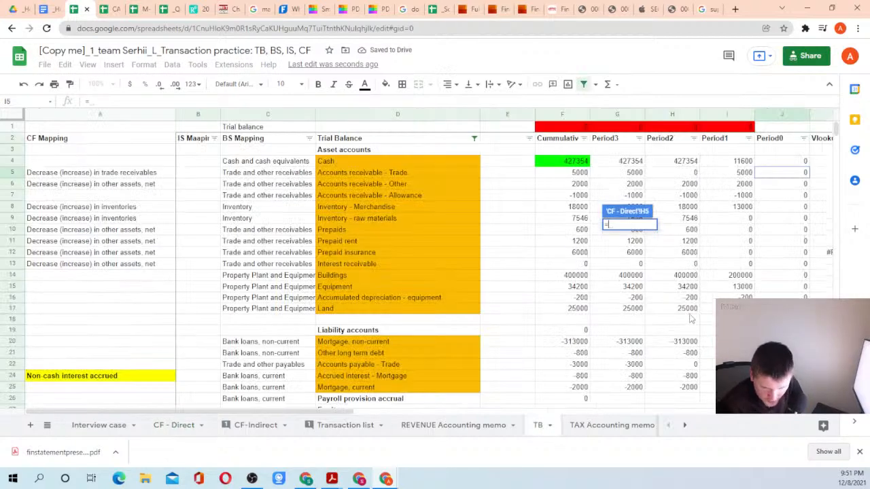
pyautogui.scroll(-5, 435, 258)
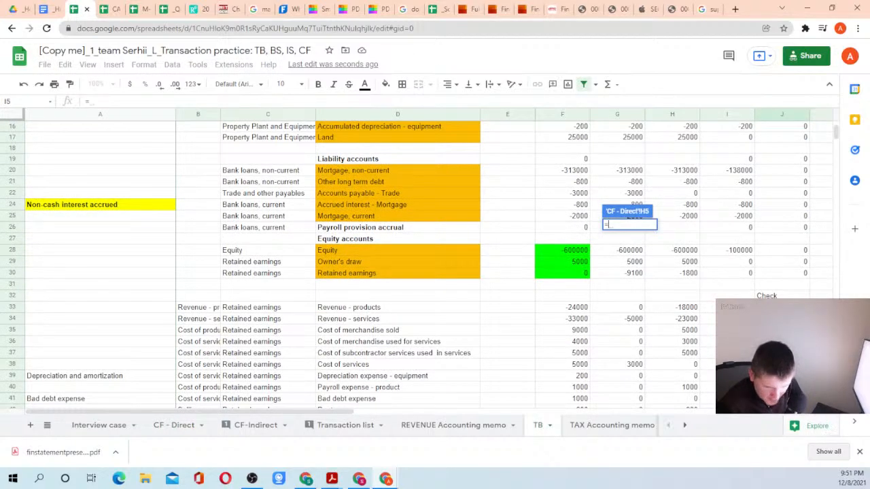
pyautogui.click(728, 307)
pyautogui.write('+')
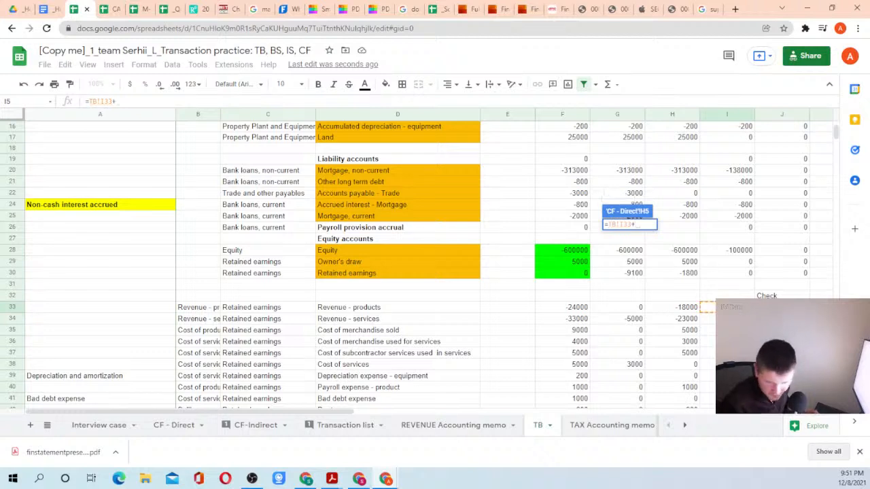
pyautogui.click(729, 319)
pyautogui.press('Return')
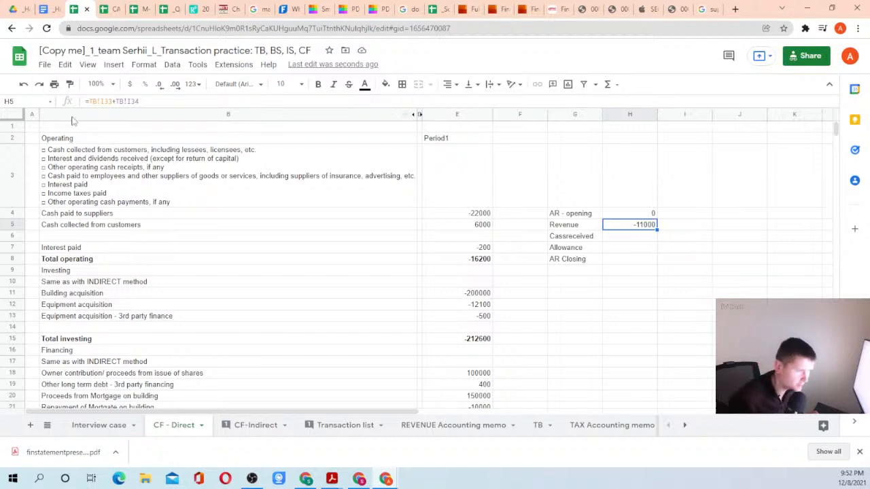
# Reverse the sign of the Revenue formula in H5 so it reads =-(TB!I33+TB!I34).
pyautogui.click(90, 100)
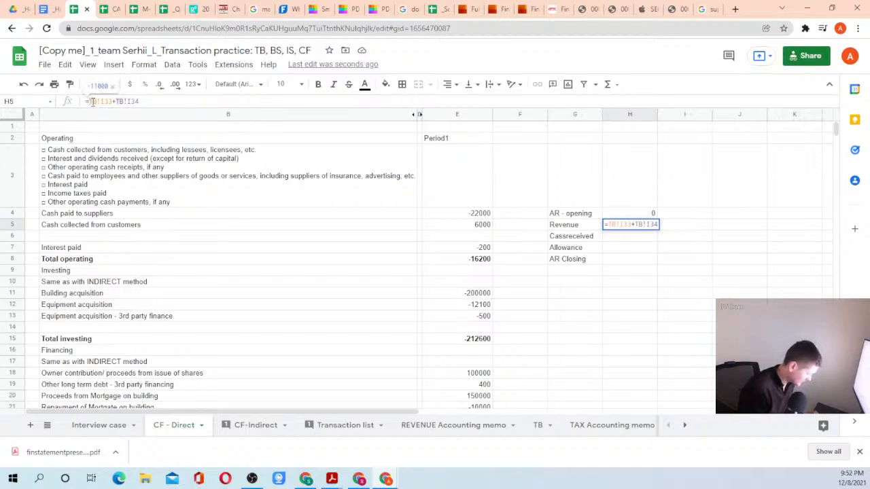
pyautogui.write('-(')
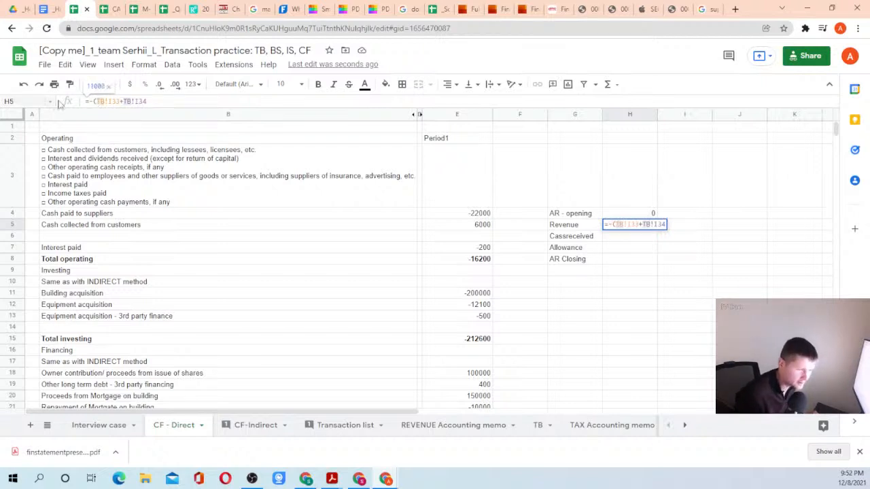
pyautogui.click(177, 101)
pyautogui.write(')')
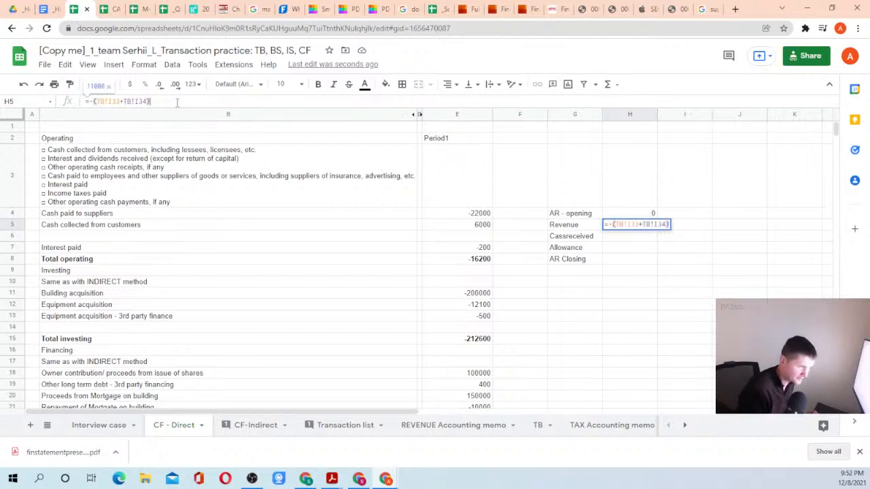
pyautogui.press('Return')
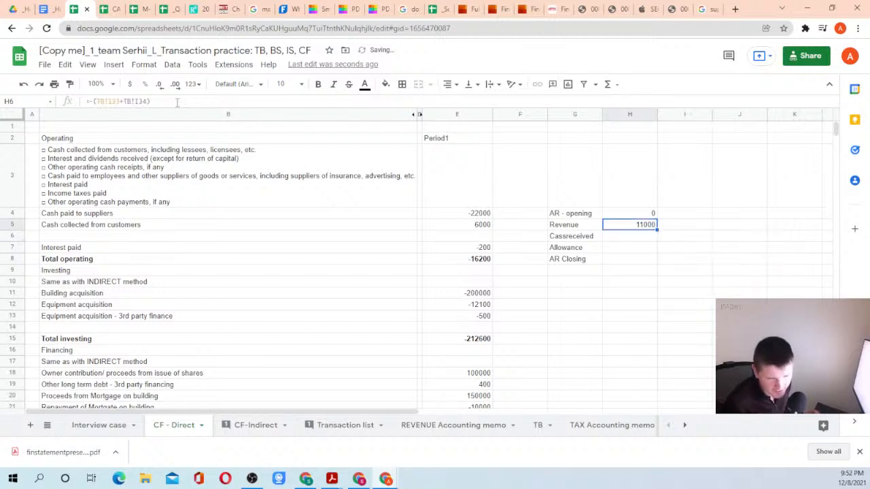
# Correct the label in G6 to read Cash received.
pyautogui.press('Up')
pyautogui.press('Down')
pyautogui.press('Down')
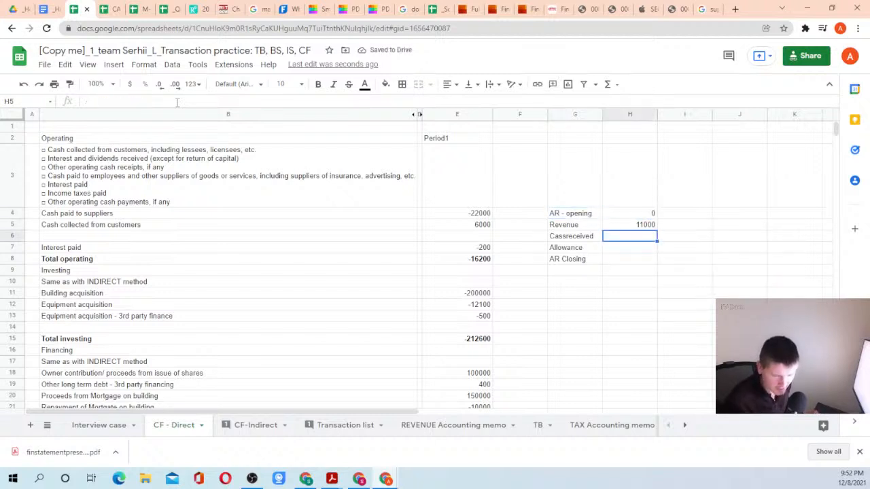
pyautogui.press('Left')
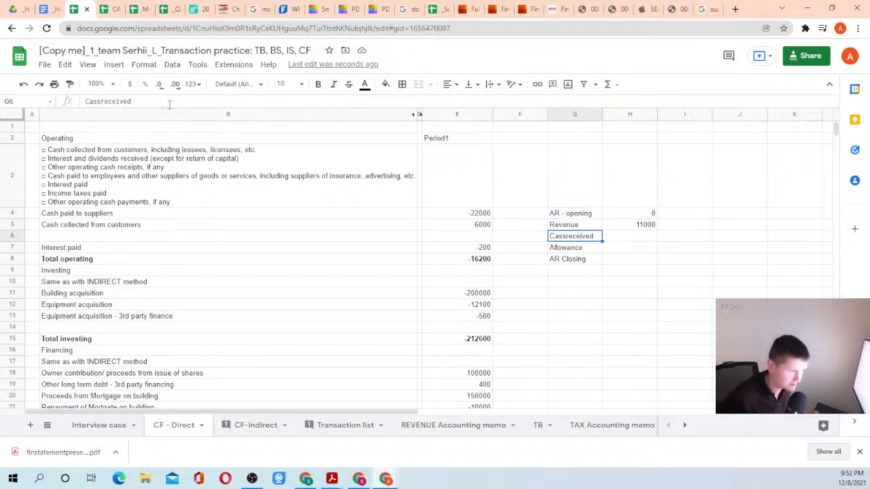
pyautogui.click(103, 101)
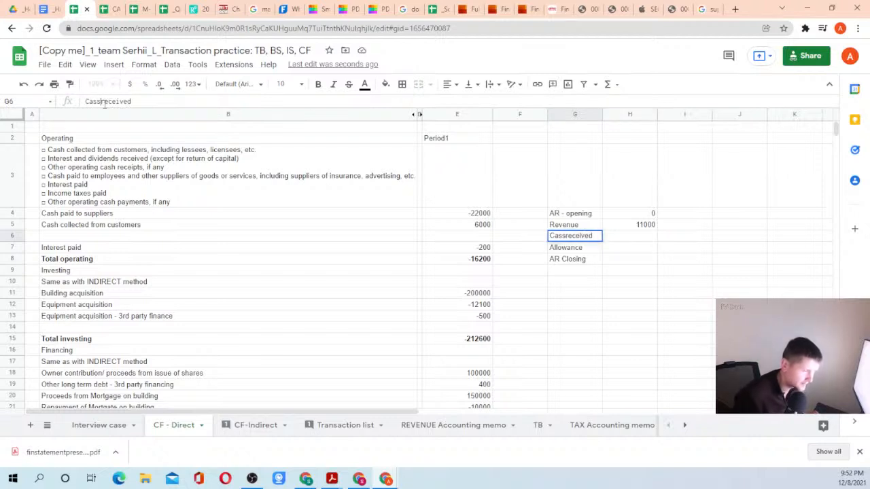
pyautogui.press('BackSpace')
pyautogui.write('h')
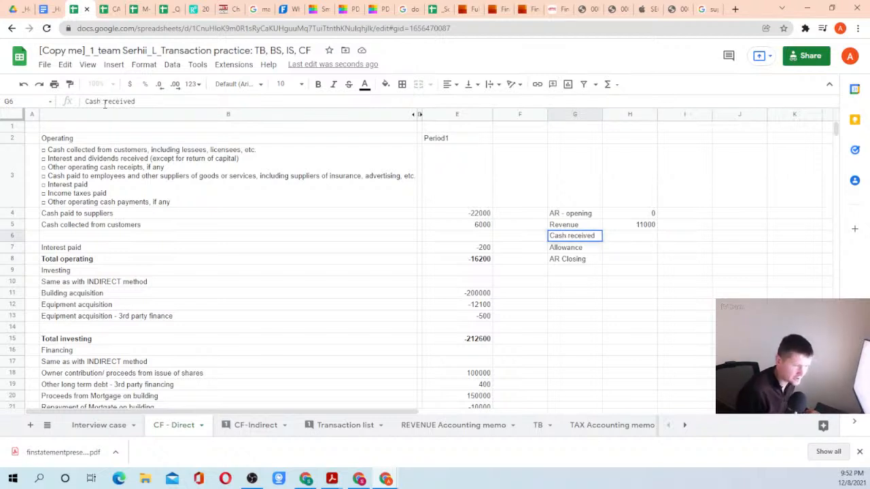
pyautogui.press('Return')
# Highlight the empty Cash received amount cell H6 with an orange-yellow fill.
pyautogui.press('Right')
pyautogui.press('Up')
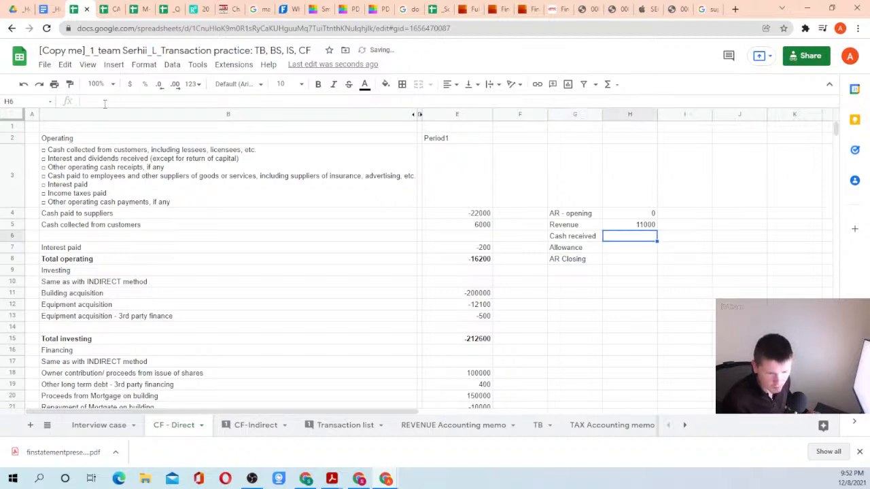
pyautogui.click(385, 83)
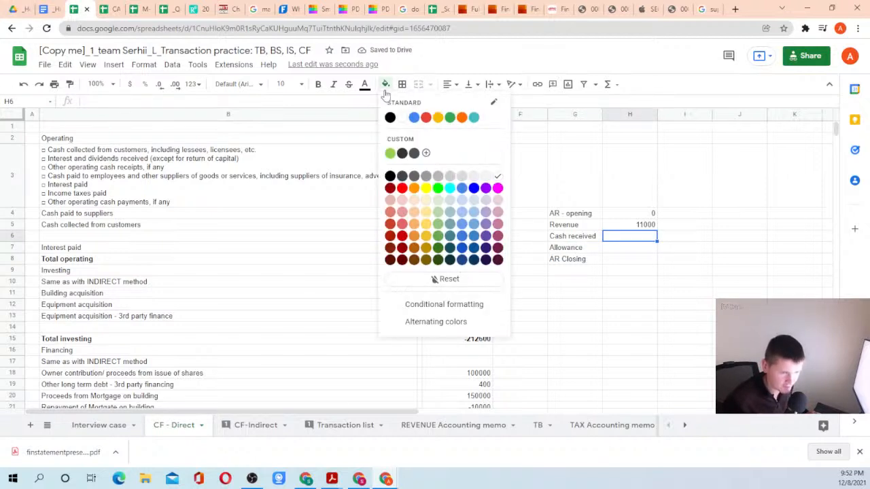
pyautogui.click(457, 116)
# Link the Allowance amount in H7 to the negative of Period1 Bad debt expense, =-TB!I41.
pyautogui.click(624, 251)
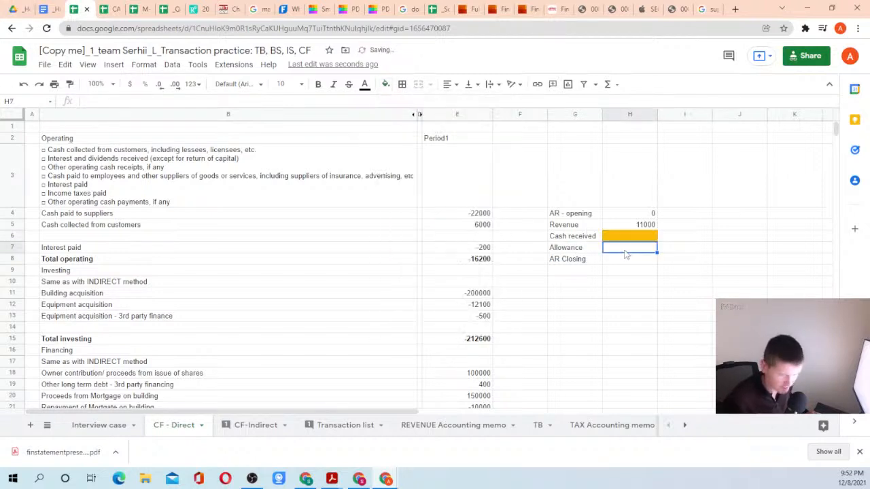
pyautogui.write('=')
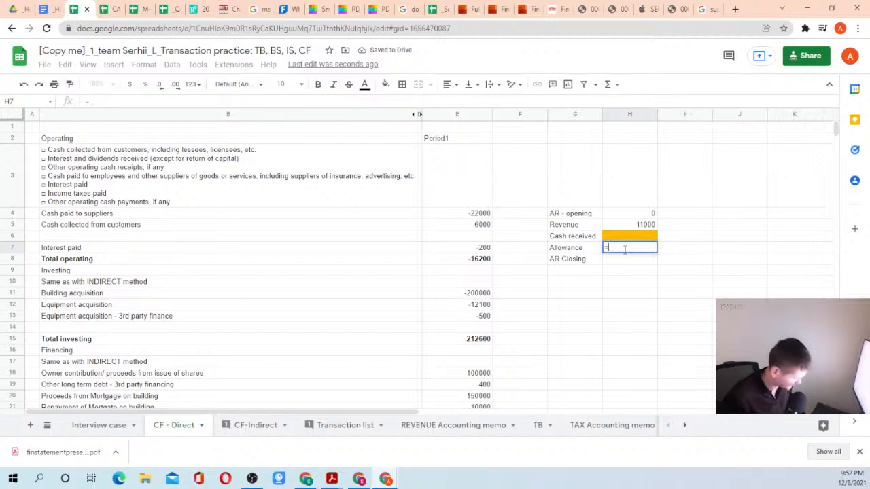
pyautogui.write('-')
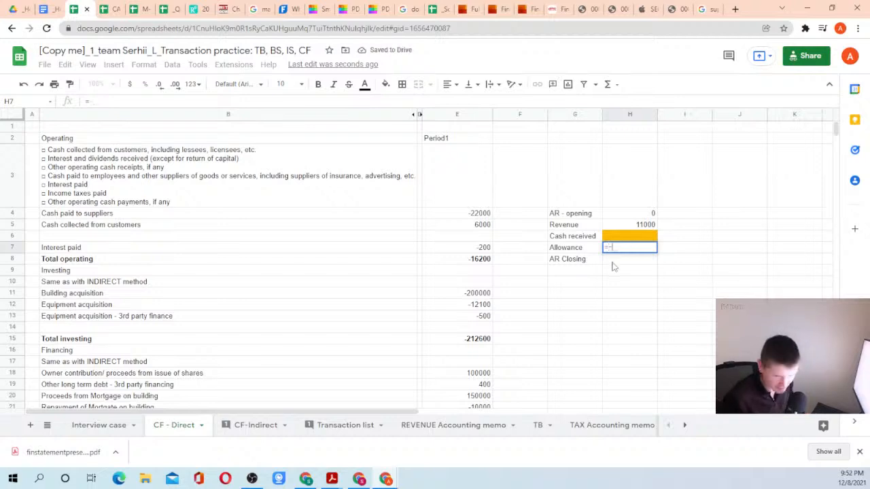
pyautogui.click(540, 426)
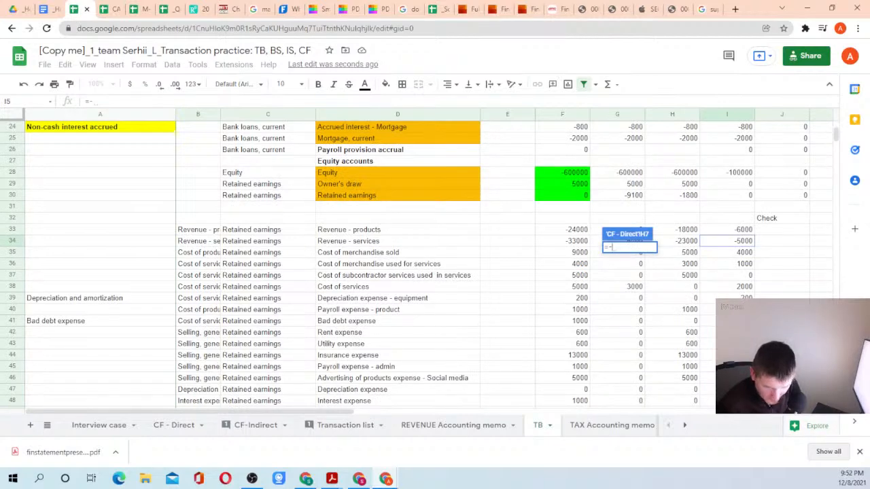
pyautogui.click(727, 320)
pyautogui.press('Return')
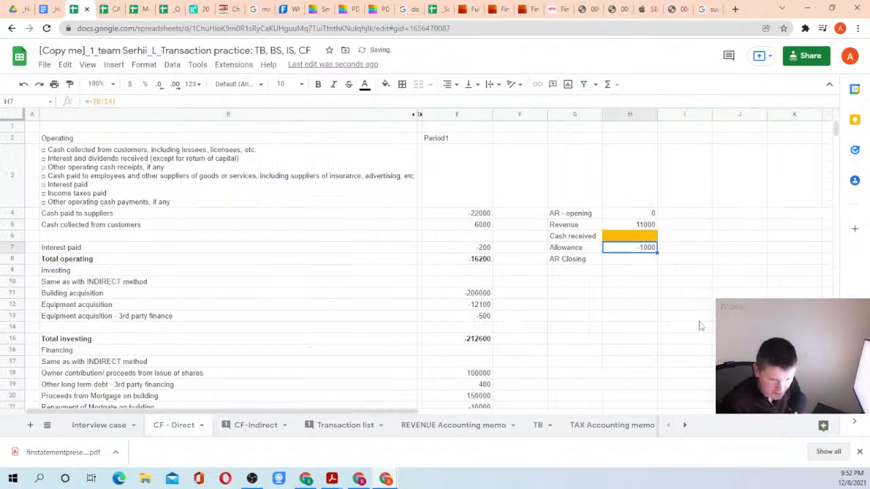
# Set AR Closing in H8 to cumulative trade receivables plus the allowance, =TB!F5+TB!F7.
pyautogui.click(623, 261)
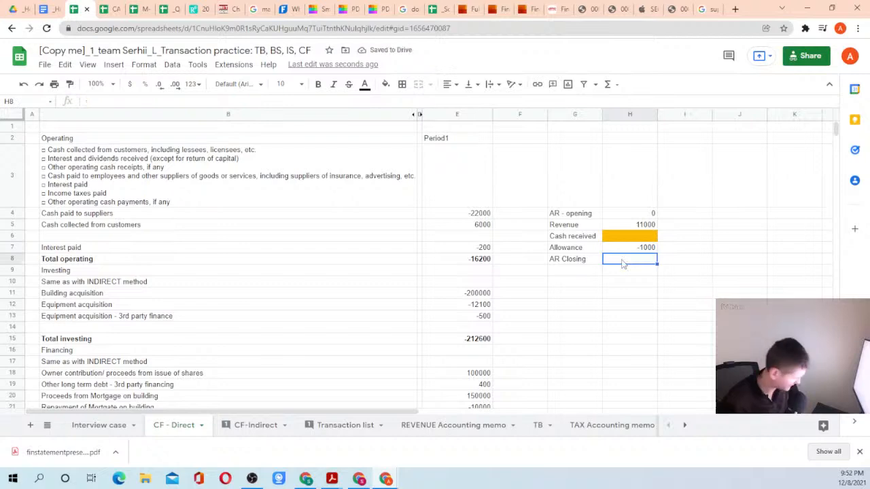
pyautogui.write('=')
pyautogui.click(537, 425)
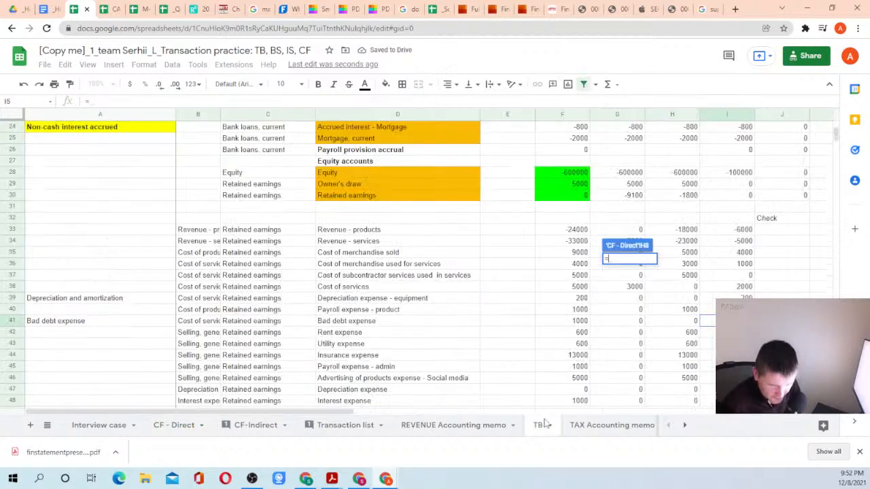
pyautogui.scroll(6, 504, 212)
pyautogui.scroll(1, 505, 212)
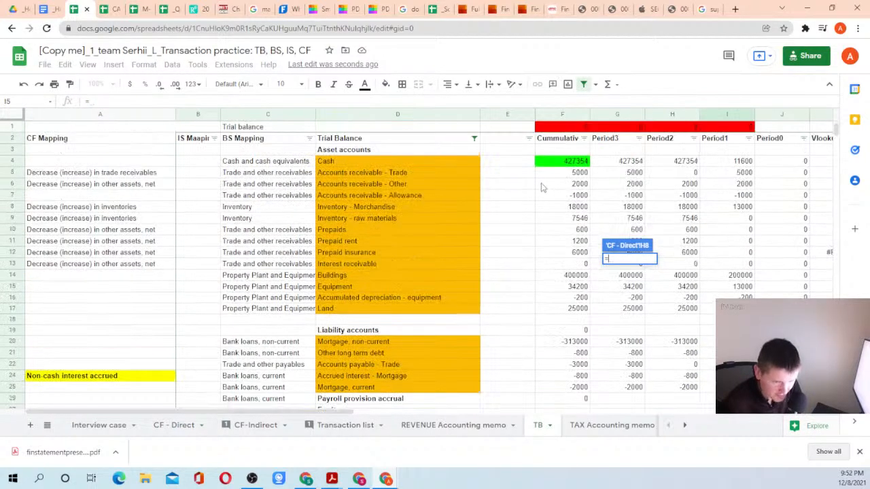
pyautogui.click(564, 174)
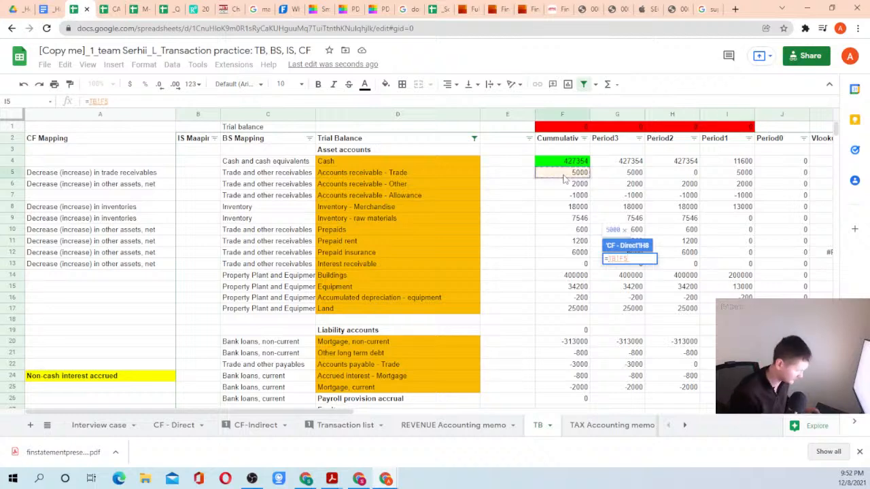
pyautogui.write('+')
pyautogui.click(579, 196)
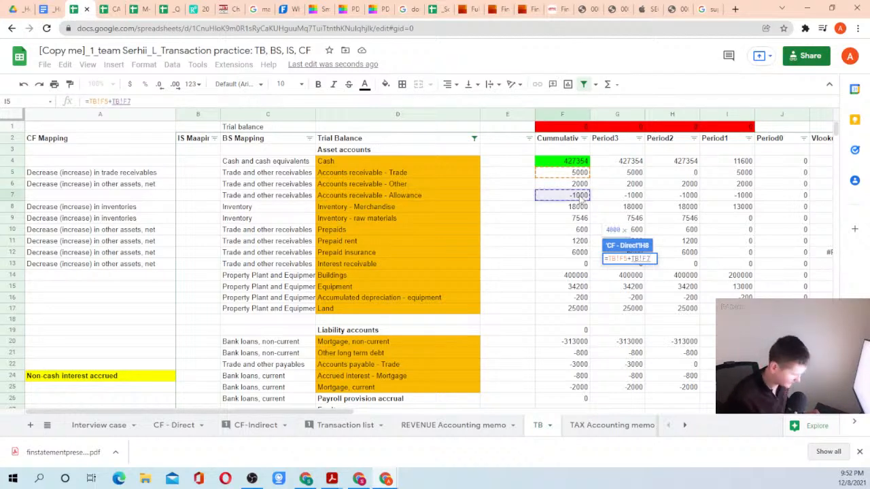
pyautogui.press('Return')
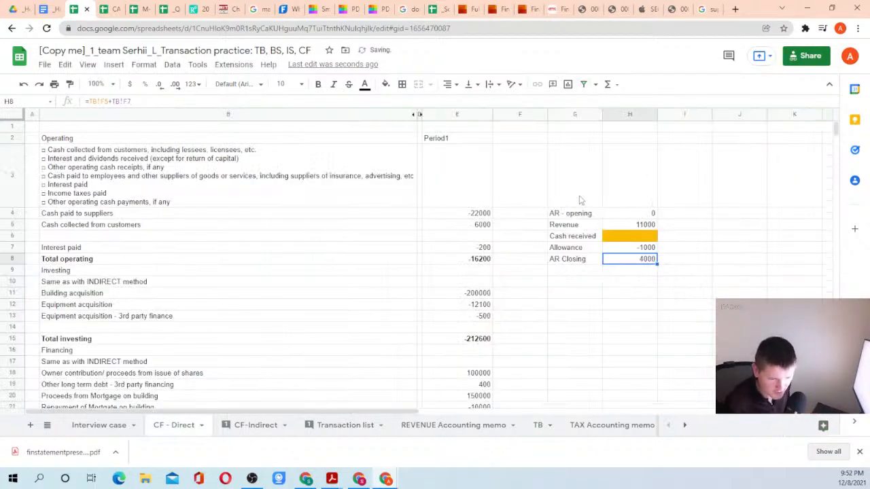
# Examine the roll-forward amounts in H4:H8 and compare the sum of H4:H7 with AR Closing.
pyautogui.press('Up')
pyautogui.press('Up')
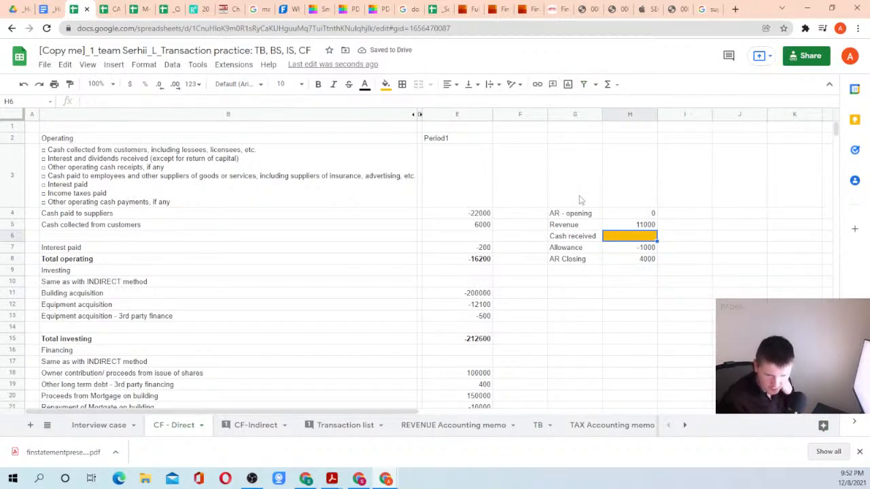
pyautogui.press('Up')
pyautogui.press('Up')
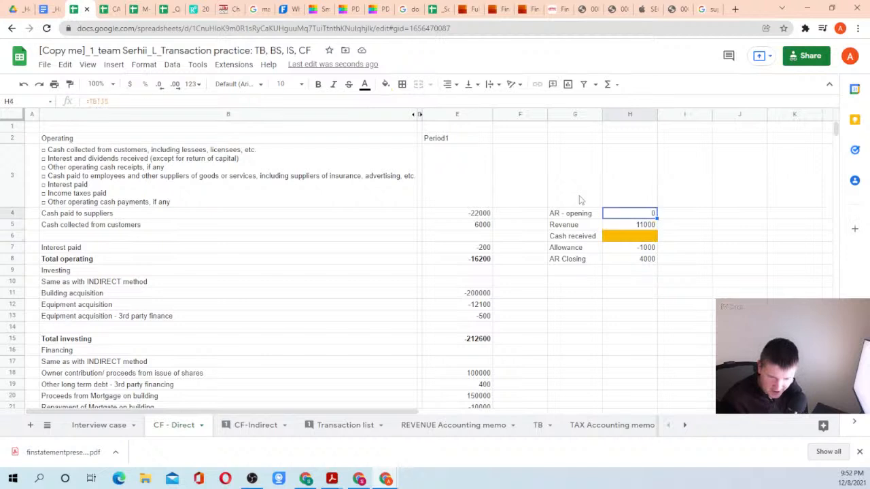
pyautogui.press('Up')
pyautogui.press('Down')
pyautogui.press('Down')
pyautogui.press('Down')
pyautogui.press('Down')
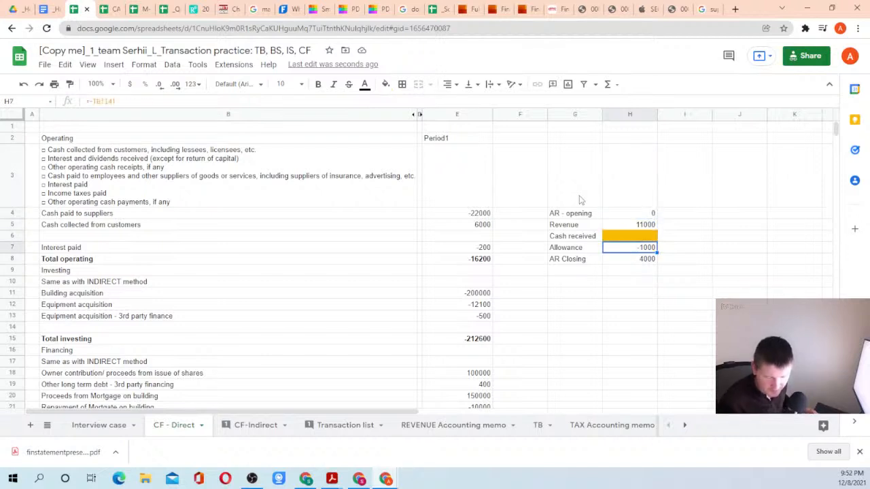
pyautogui.press('Down')
pyautogui.hotkey('shift', 'Up')
pyautogui.hotkey('shift', 'Up')
pyautogui.hotkey('shift', 'Up')
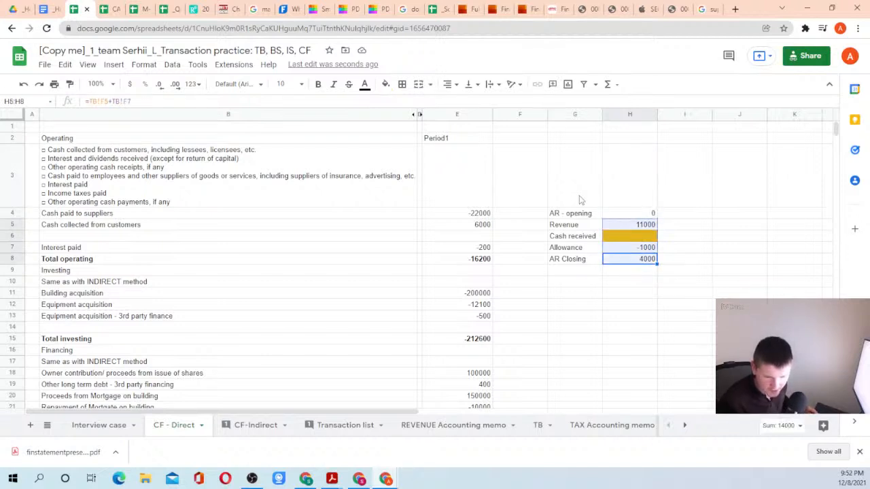
pyautogui.press('Up')
pyautogui.hotkey('shift', 'Up')
pyautogui.hotkey('shift', 'Up')
pyautogui.hotkey('shift', 'Up')
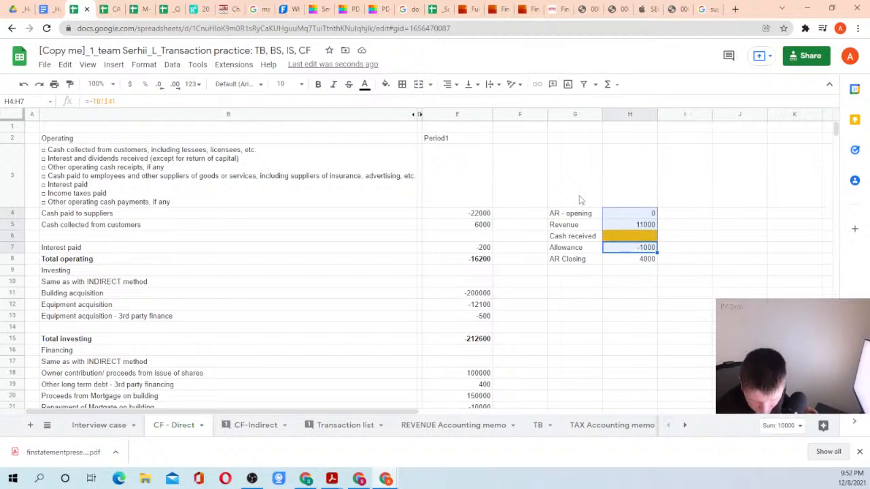
pyautogui.hotkey('shift', 'Down')
pyautogui.hotkey('shift', 'Down')
# Enter -6000 as Cash received in H6 and check the sum of H4:H7.
pyautogui.press('Up')
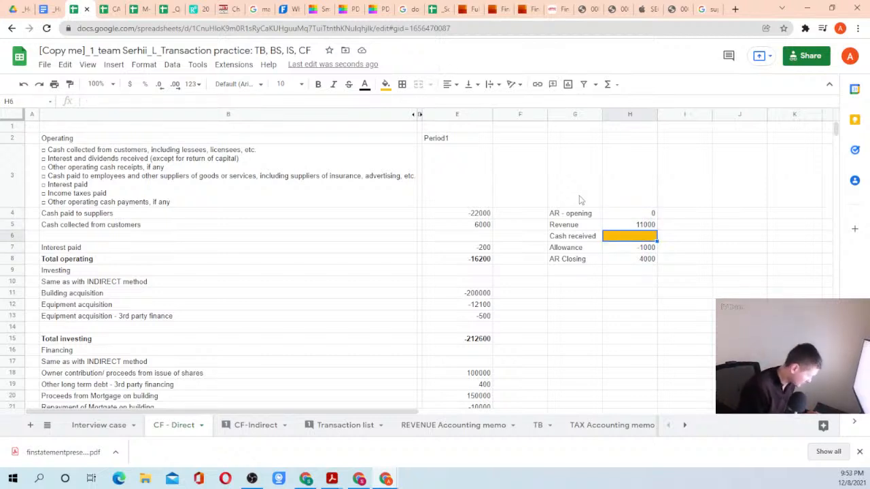
pyautogui.write('-6000')
pyautogui.press('Return')
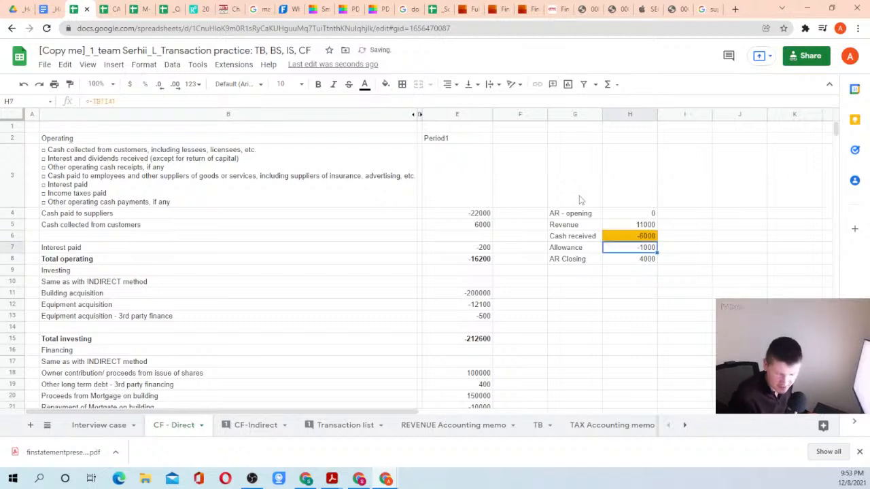
pyautogui.hotkey('shift', 'Up')
pyautogui.hotkey('shift', 'Up')
pyautogui.hotkey('shift', 'Up')
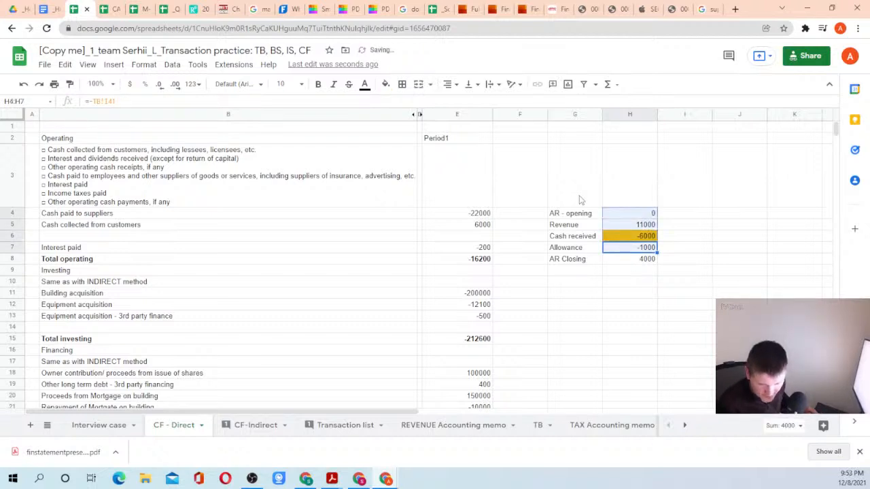
# Add a check in H9 that subtracts the sum of the roll-forward amounts from AR Closing, =H8-sum(H4:H7).
pyautogui.press('Down')
pyautogui.press('Down')
pyautogui.write('=')
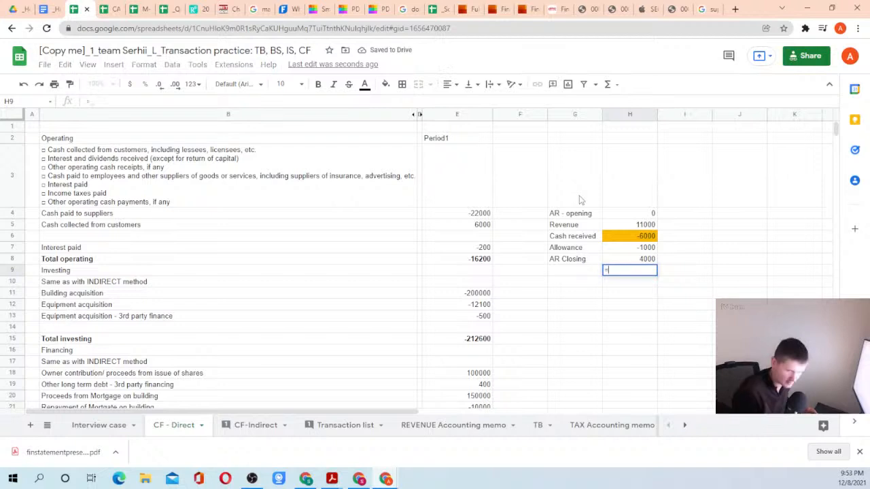
pyautogui.press('Up')
pyautogui.write('-sum(')
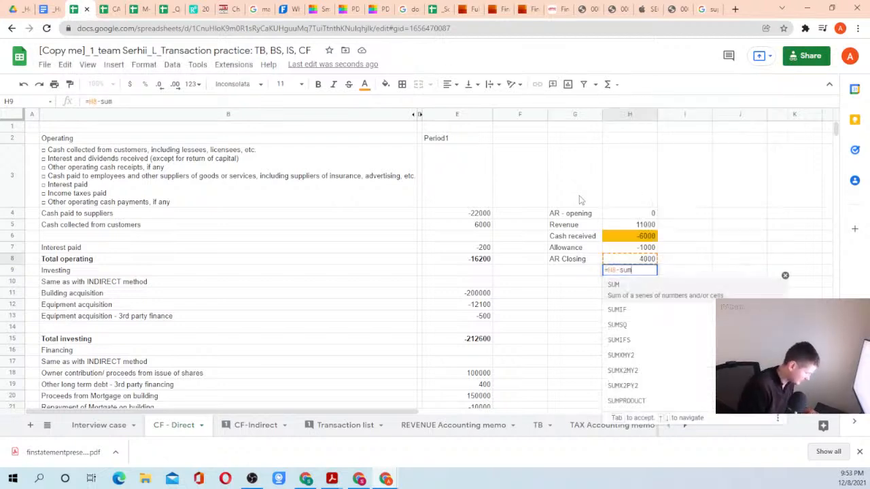
pyautogui.press('Up')
pyautogui.press('Up')
pyautogui.hotkey('shift', 'Up')
pyautogui.hotkey('shift', 'Up')
pyautogui.hotkey('shift', 'Up')
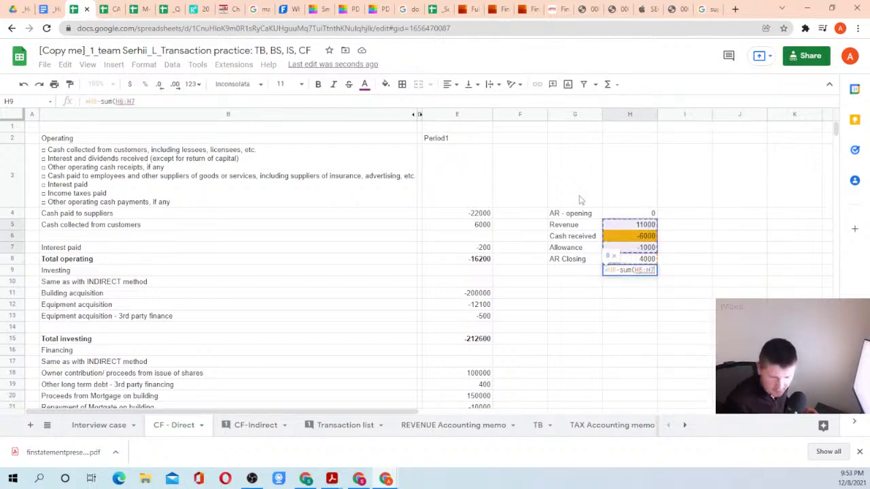
pyautogui.press('Return')
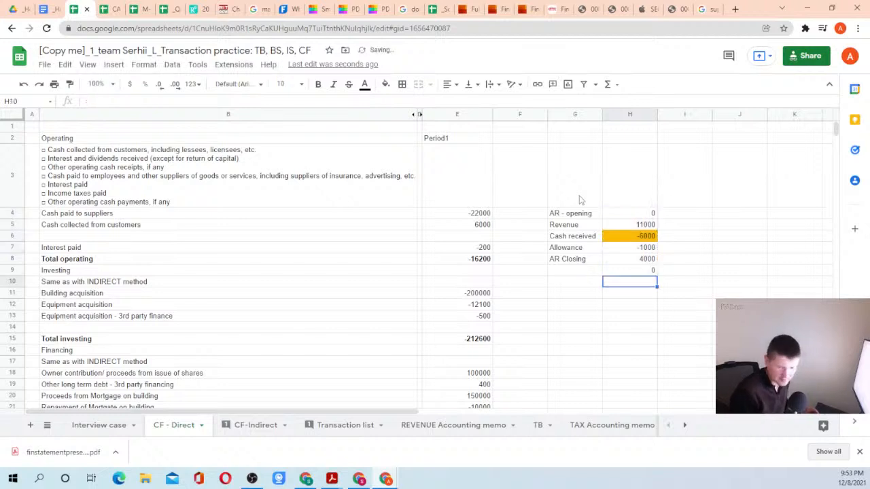
# Move the whole receivables roll-forward, G4:H9, up one row to G3:H8 so Cash received lines up with Cash collected from customers.
pyautogui.press('Up')
pyautogui.press('Up')
pyautogui.press('Up')
pyautogui.press('Up')
pyautogui.press('Left')
pyautogui.press('Left')
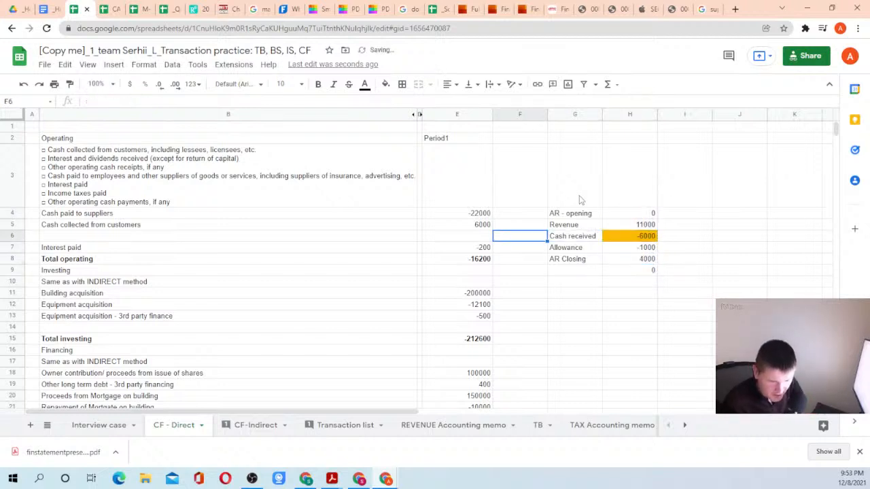
pyautogui.press('Right')
pyautogui.press('Right')
pyautogui.press('Left')
pyautogui.press('Up')
pyautogui.press('Up')
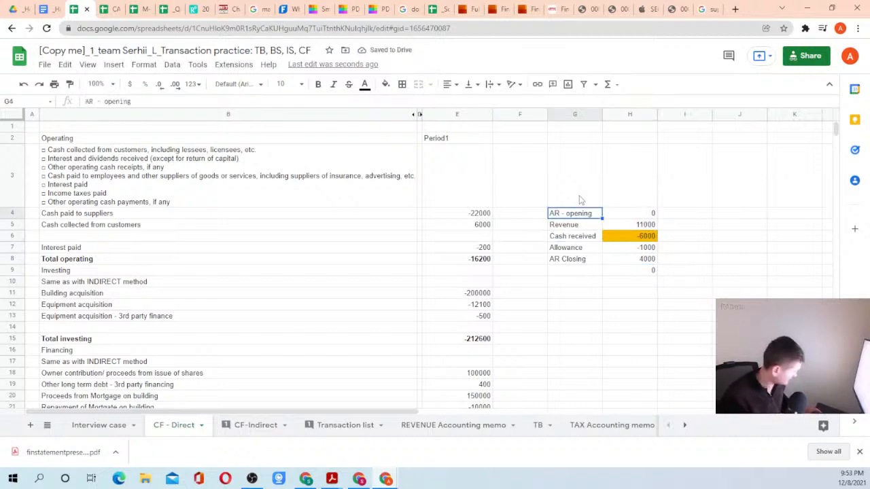
pyautogui.hotkey('shift', 'Down')
pyautogui.hotkey('shift', 'Down')
pyautogui.hotkey('shift', 'Down')
pyautogui.hotkey('shift', 'Down')
pyautogui.hotkey('shift', 'Down')
pyautogui.hotkey('shift', 'Right')
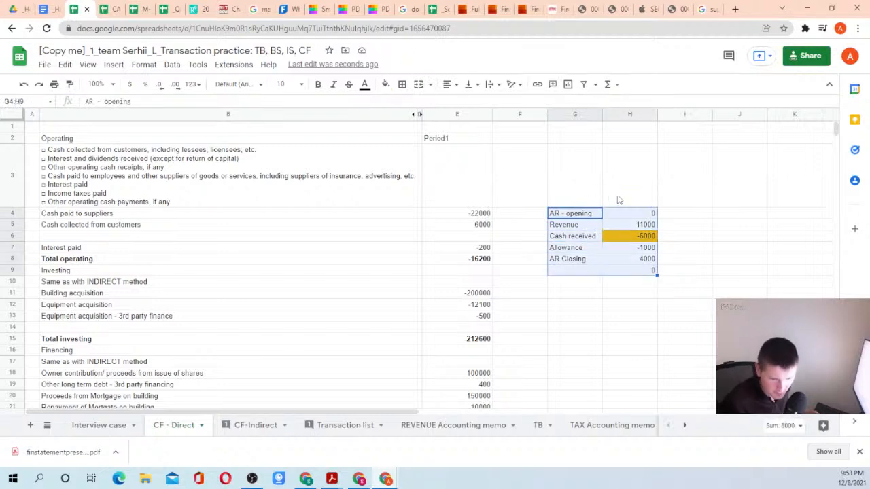
pyautogui.moveTo(619, 209); pyautogui.dragTo(619, 199)
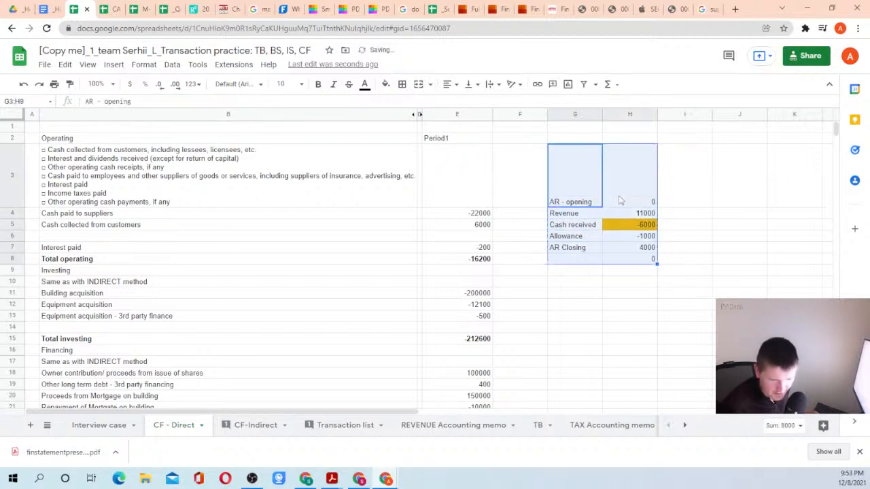
# Compare Cash collected from customers in E5 with the receivables roll-forward and its check formula in H8.
pyautogui.click(520, 224)
pyautogui.click(311, 226)
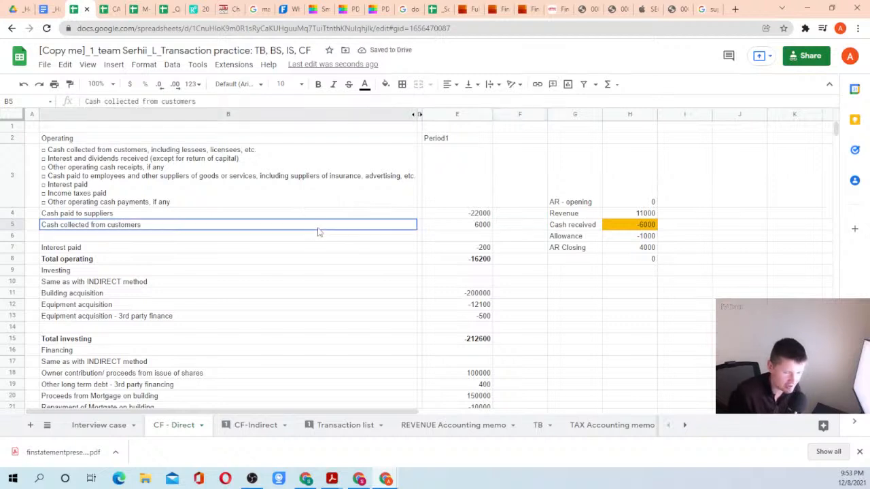
pyautogui.click(482, 228)
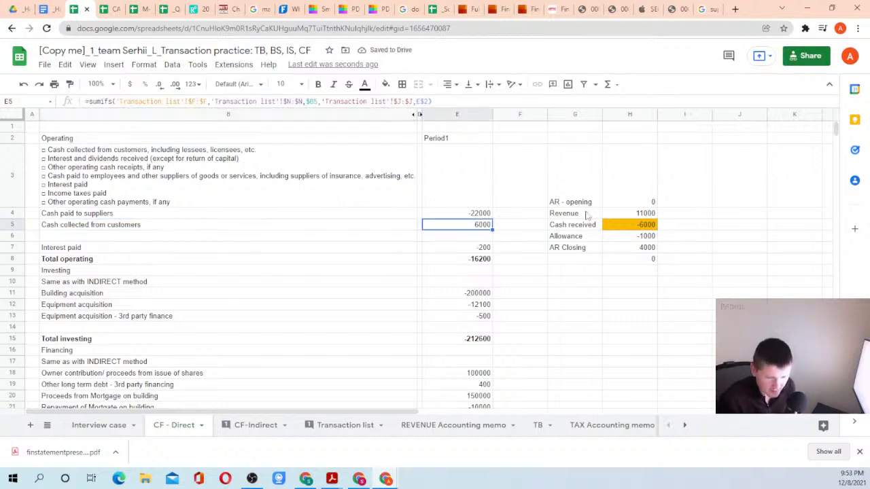
pyautogui.moveTo(571, 200); pyautogui.dragTo(656, 263)
pyautogui.click(654, 261)
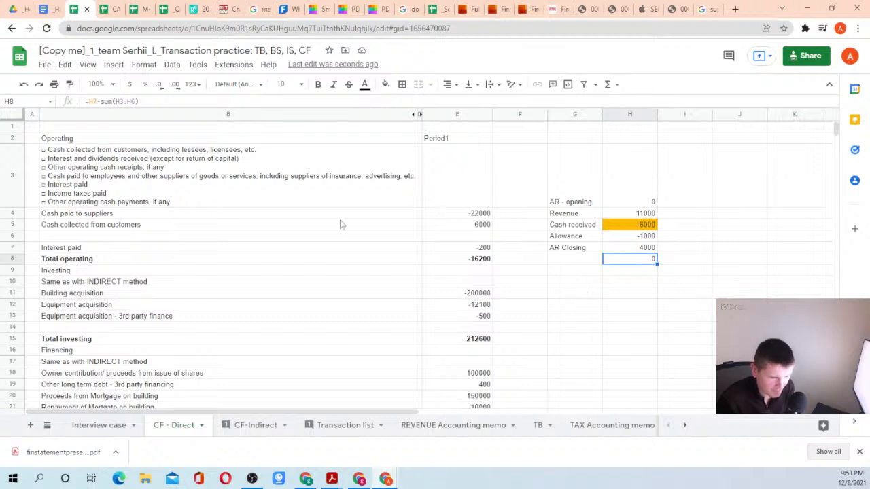
pyautogui.click(179, 218)
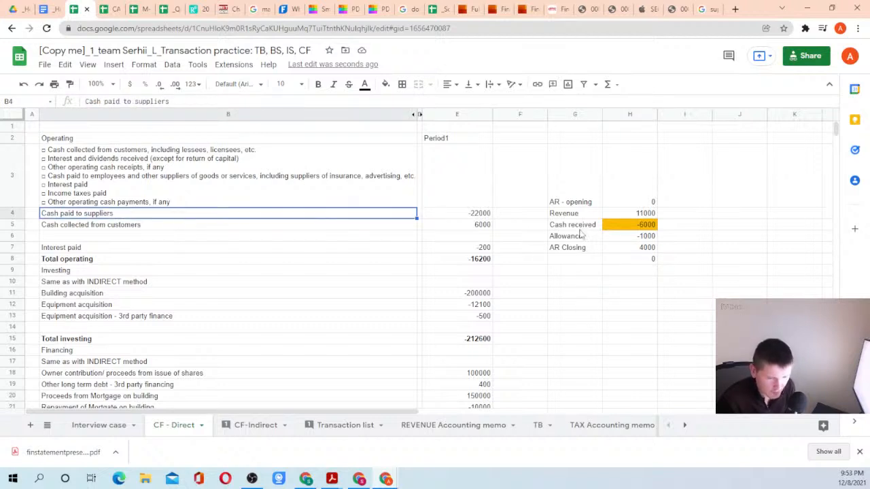
# On the CF-Indirect sheet, examine the Period1 trade receivables change in C12 and the Bad debt expense adjustment in C7.
pyautogui.click(253, 425)
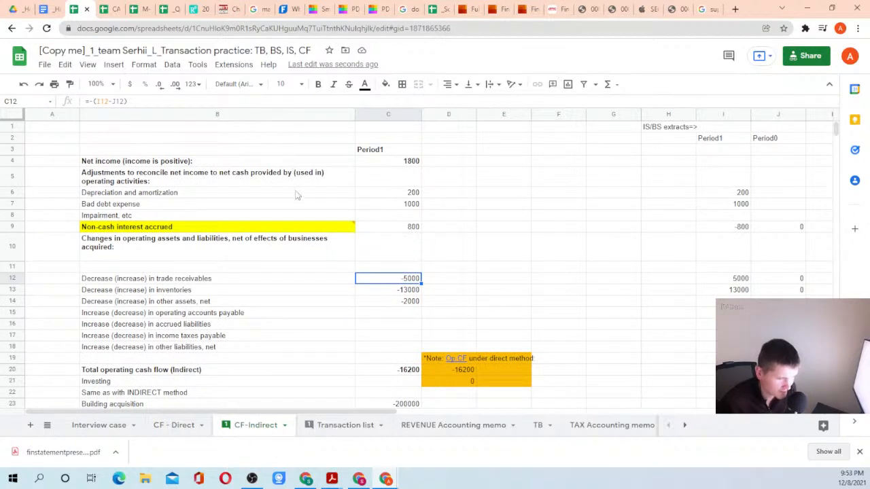
pyautogui.click(213, 284)
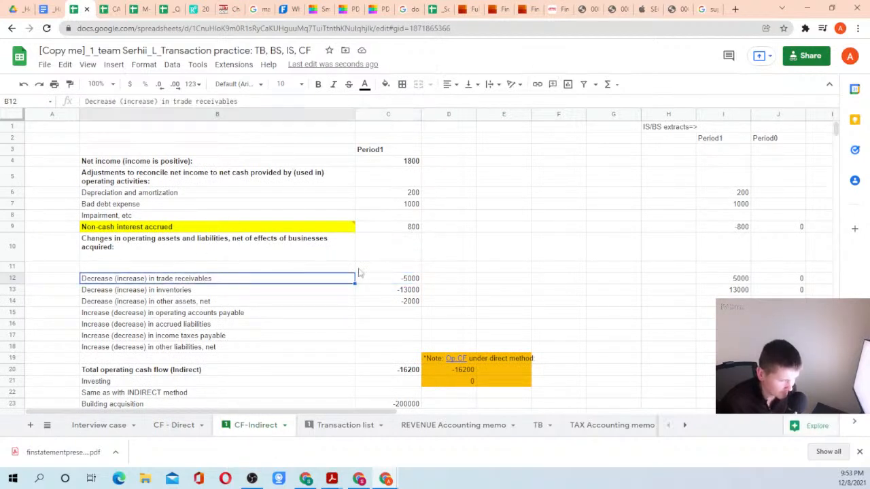
pyautogui.click(402, 281)
pyautogui.click(259, 286)
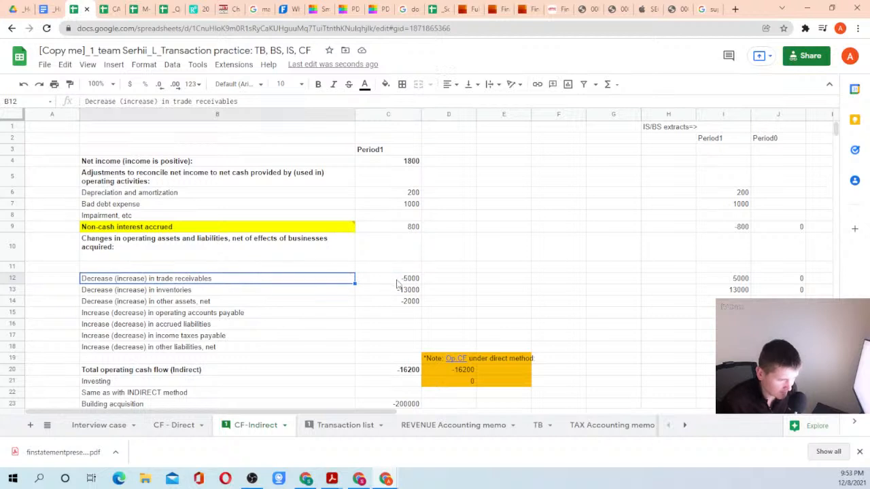
pyautogui.click(389, 282)
pyautogui.click(243, 281)
pyautogui.click(401, 280)
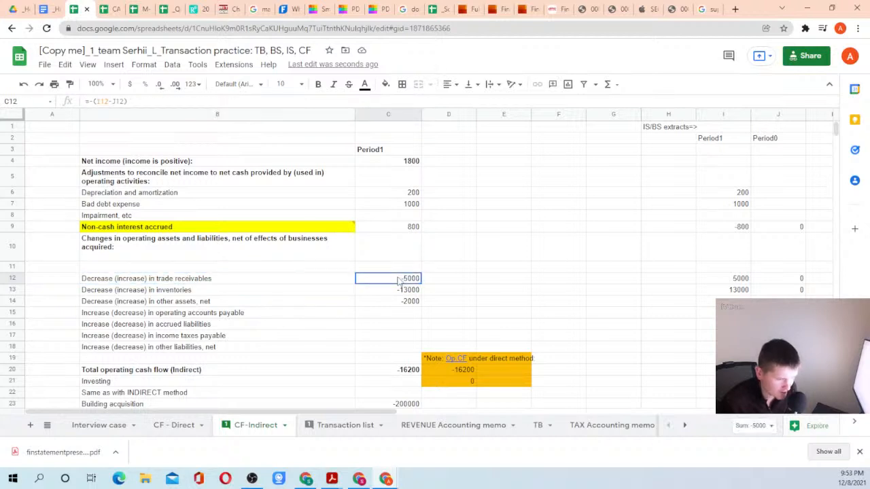
pyautogui.click(241, 281)
pyautogui.moveTo(241, 280); pyautogui.dragTo(397, 278)
pyautogui.click(400, 282)
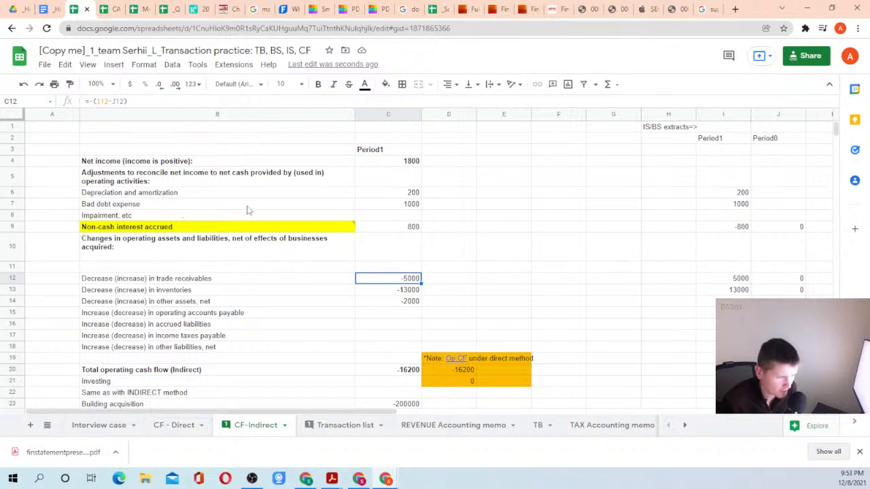
pyautogui.moveTo(219, 215); pyautogui.dragTo(221, 205)
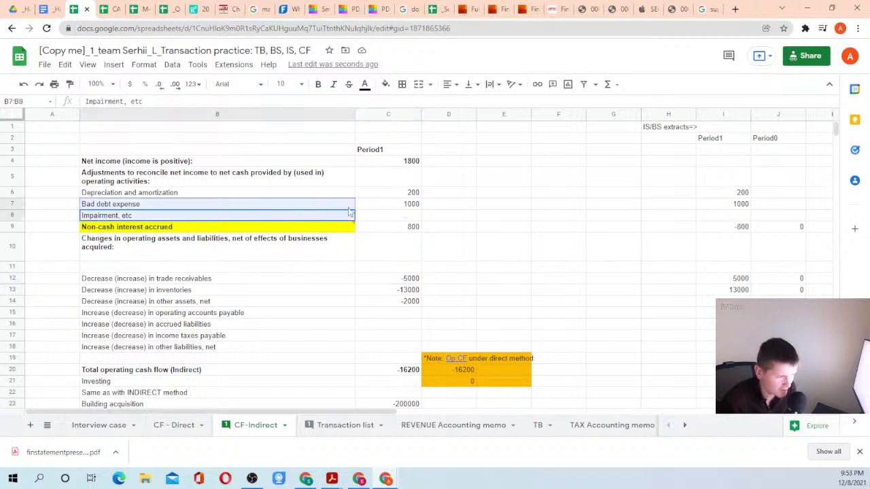
pyautogui.moveTo(291, 208); pyautogui.dragTo(386, 208)
pyautogui.click(385, 209)
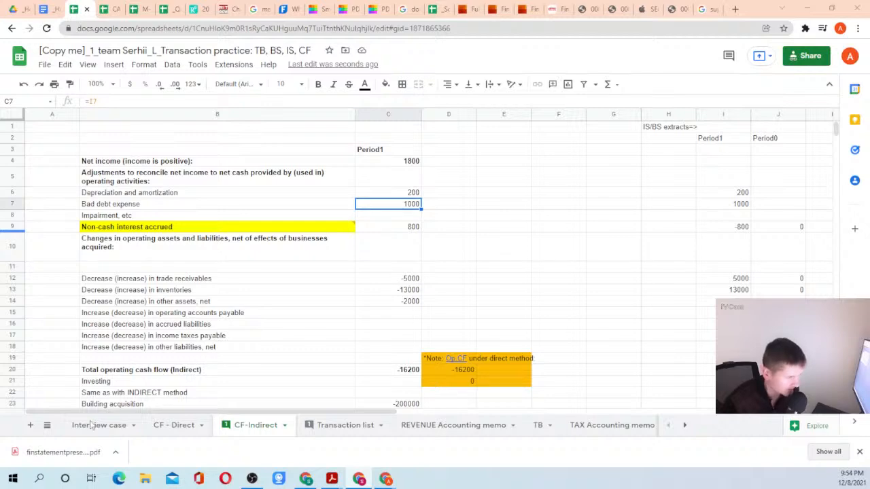
# Review the full indirect operating section, B1:C22 on CF-Indirect, against the direct-method sheet.
pyautogui.click(172, 424)
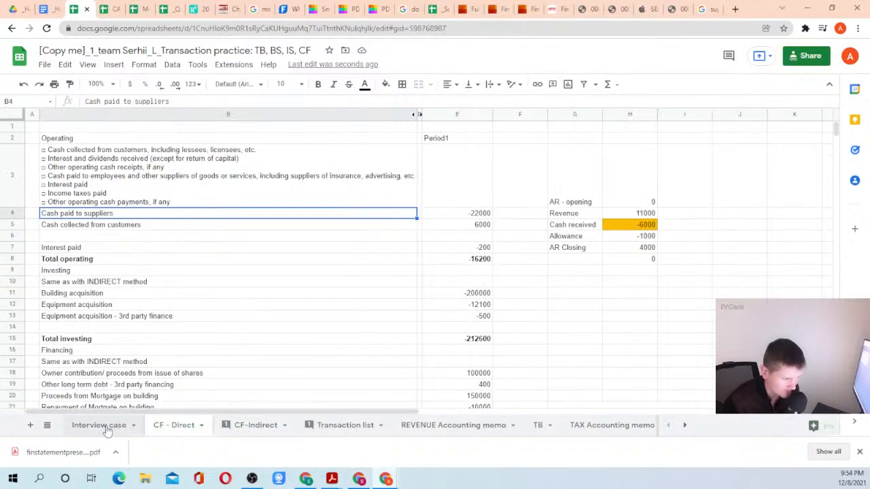
pyautogui.click(105, 426)
pyautogui.click(172, 426)
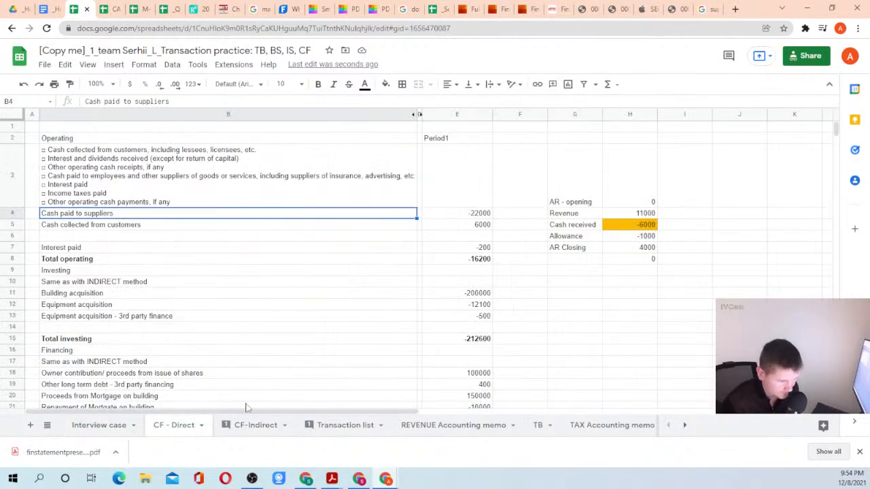
pyautogui.click(251, 425)
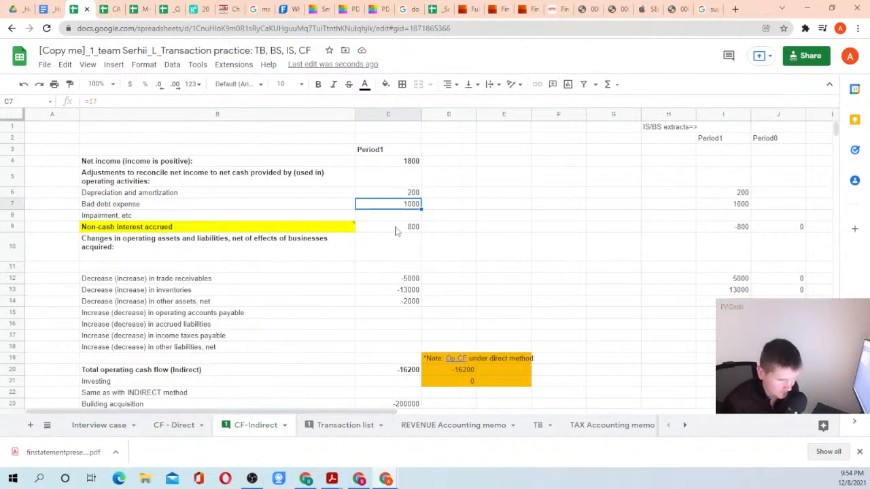
pyautogui.scroll(-1, 397, 232)
pyautogui.scroll(1, 404, 227)
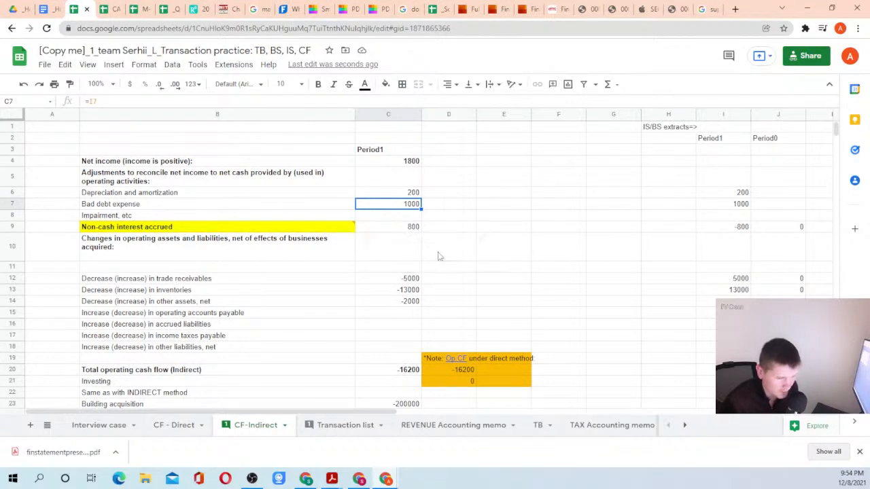
pyautogui.scroll(-1, 370, 316)
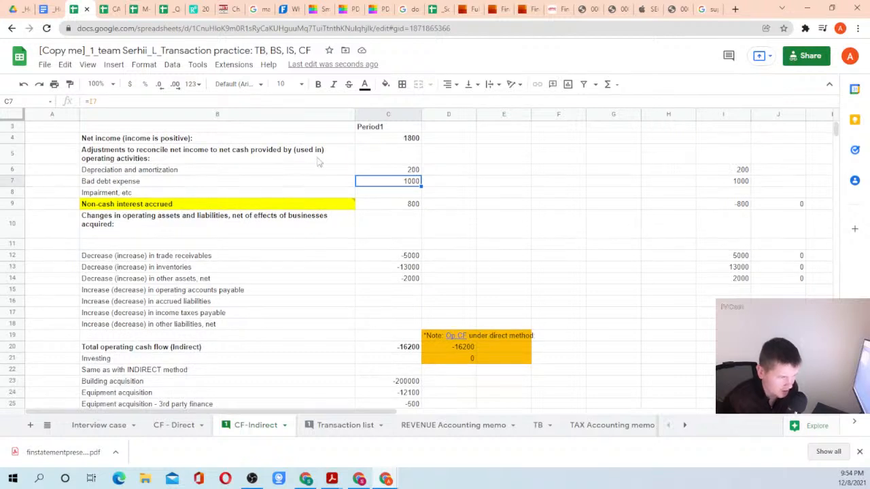
pyautogui.scroll(1, 175, 173)
pyautogui.moveTo(175, 129); pyautogui.dragTo(417, 394)
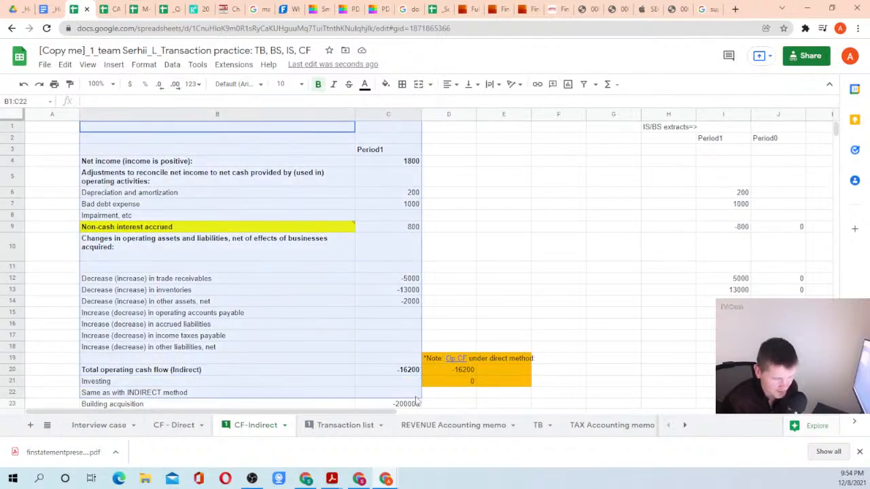
pyautogui.click(417, 395)
# Review the CF - Direct statement and its receivables roll-forward, checking the formula in H8 and Cash received in H5.
pyautogui.click(173, 425)
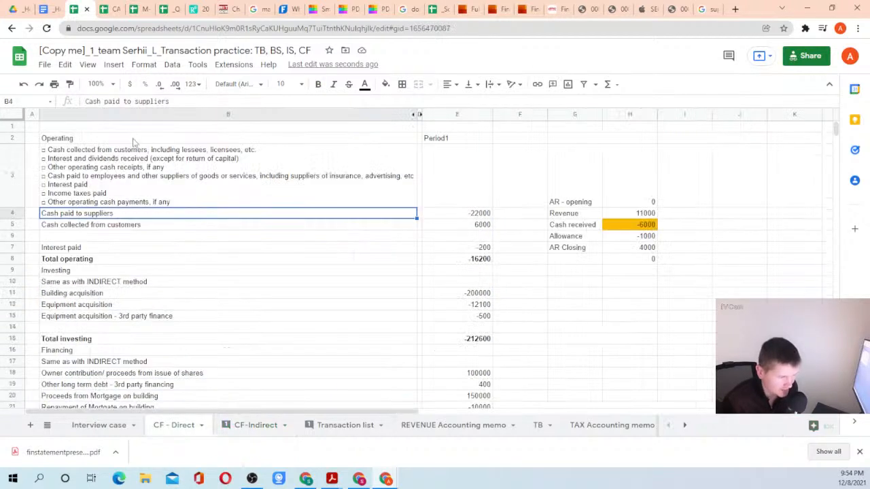
pyautogui.moveTo(132, 127); pyautogui.dragTo(607, 396)
pyautogui.click(607, 396)
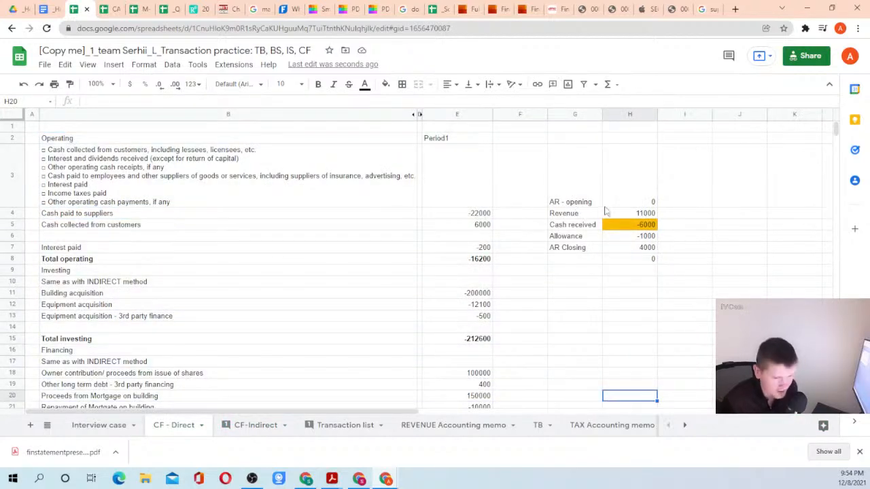
pyautogui.moveTo(572, 204); pyautogui.dragTo(645, 258)
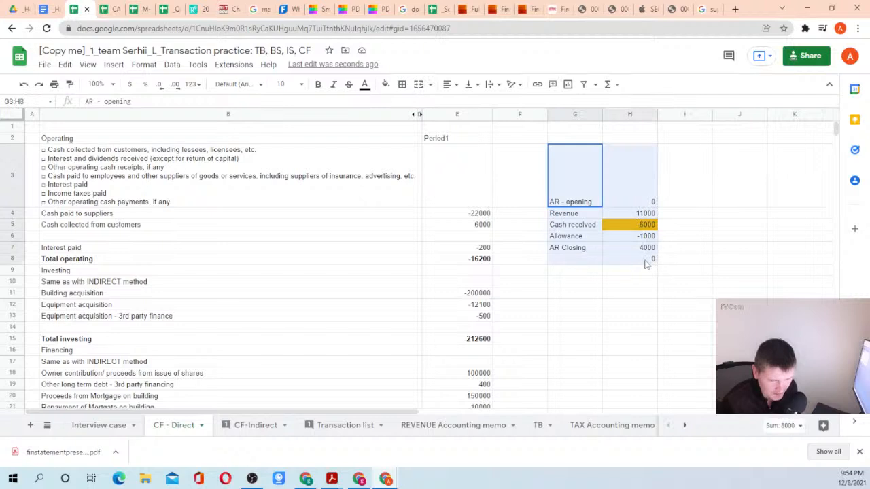
pyautogui.click(651, 259)
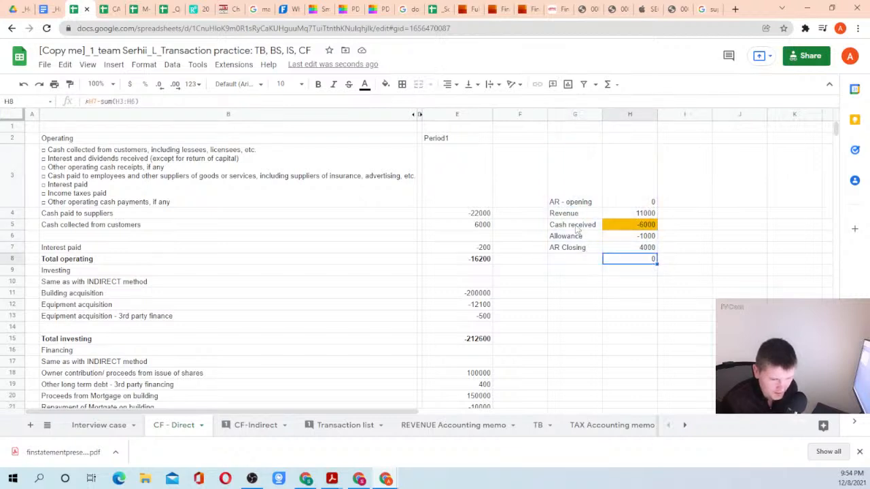
pyautogui.click(636, 226)
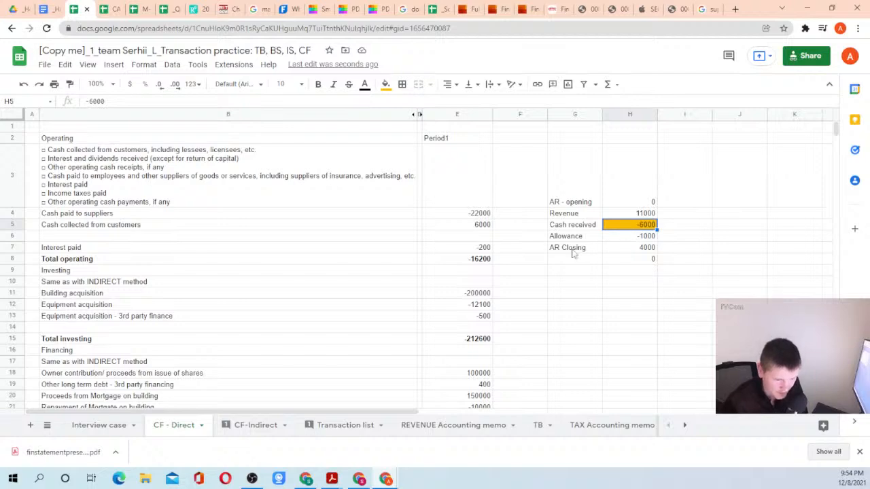
# Check the TB receivable balances and inspect the bad debt and customer payment entries around rows 63 to 77 of the Transaction list.
pyautogui.click(538, 427)
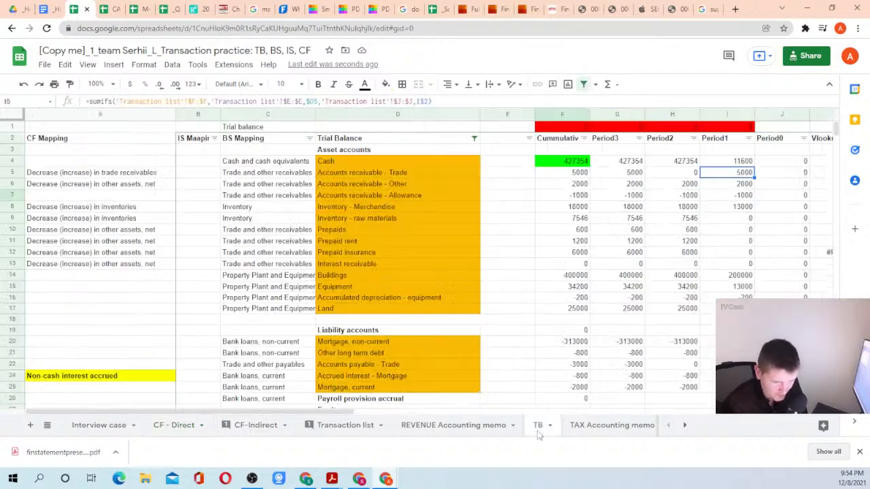
pyautogui.click(537, 432)
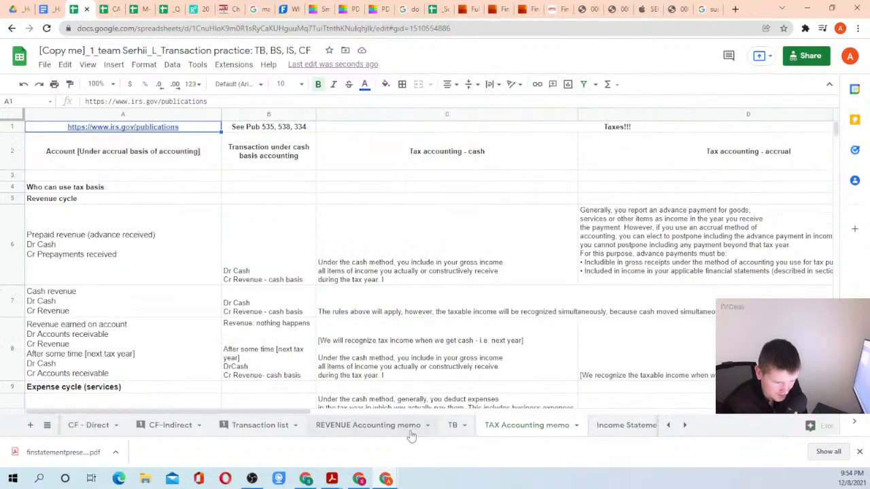
pyautogui.click(289, 425)
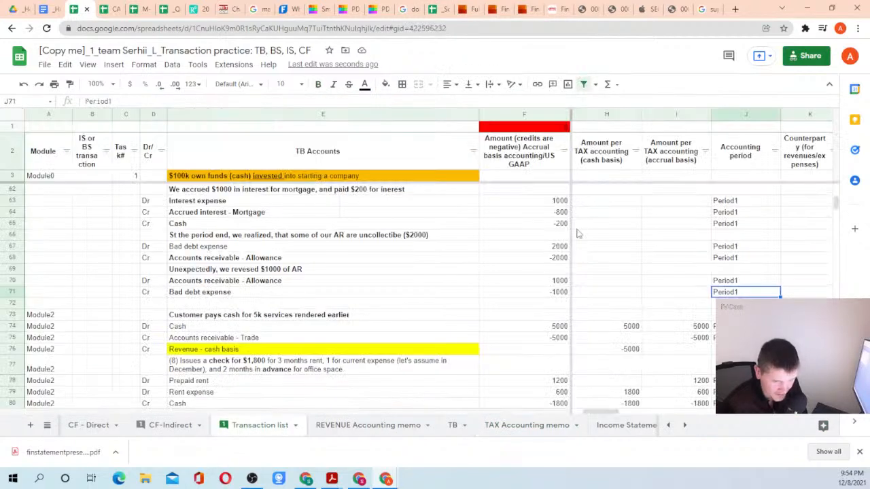
pyautogui.moveTo(557, 204); pyautogui.dragTo(553, 315)
pyautogui.click(548, 329)
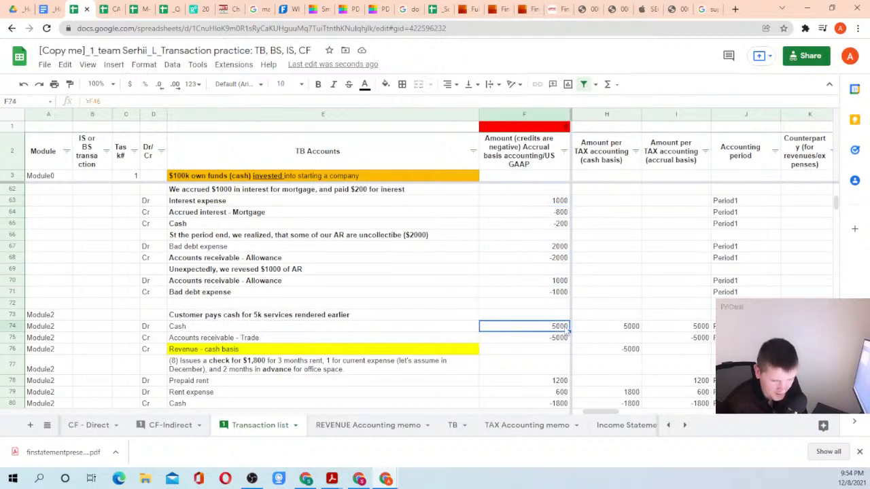
pyautogui.moveTo(797, 190); pyautogui.dragTo(797, 266)
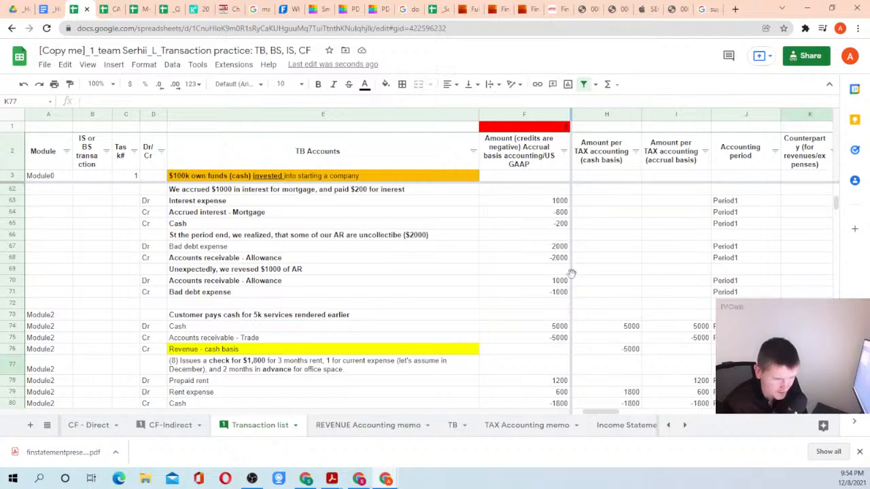
# Open the Homework 5 instructions document and check the Inventory NRV allowance example among the non-cash entries.
pyautogui.click(171, 424)
pyautogui.hotkey('ctrl', 'shift', 'Tab')
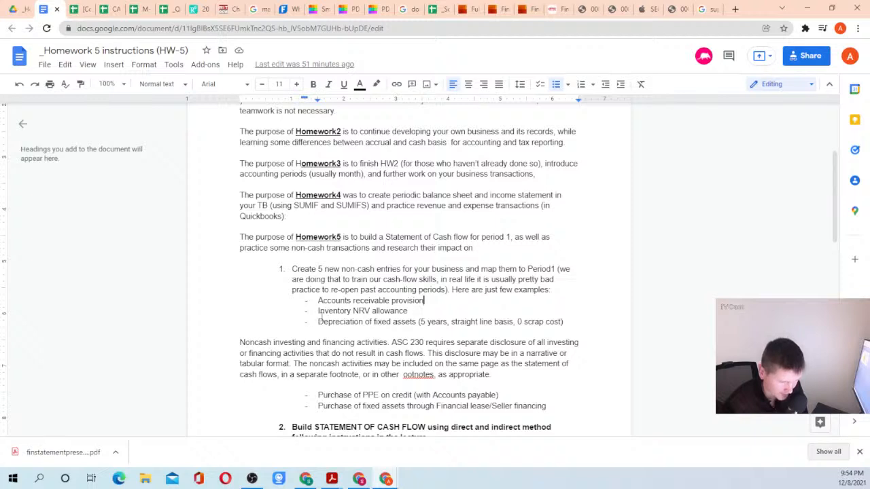
pyautogui.moveTo(318, 310); pyautogui.dragTo(405, 311)
pyautogui.click(404, 311)
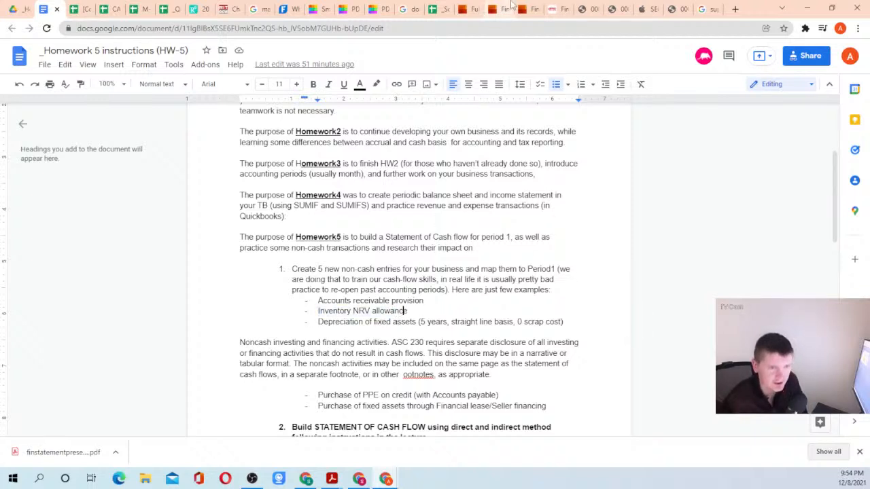
# Switch to Acrobat and examine the Inventory obsolescence impairment adjustment in the sample cash flow statement of finstatementpresentoct2021.pdf.
pyautogui.click(463, 9)
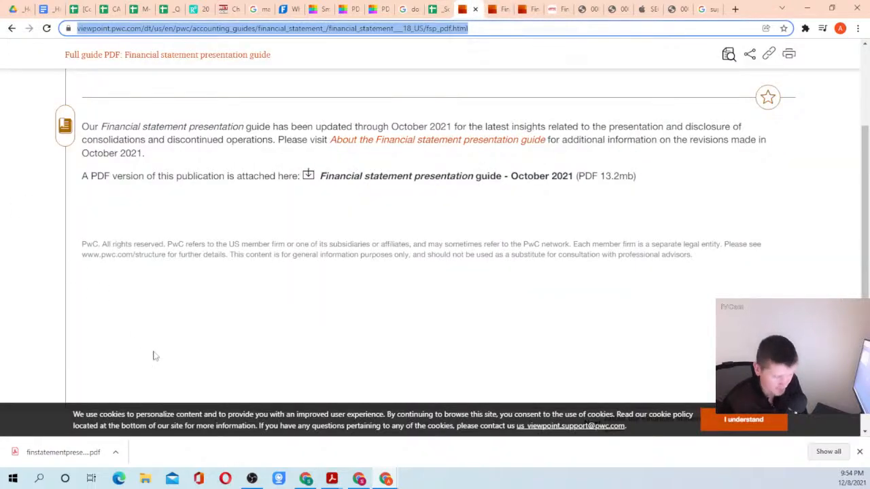
pyautogui.click(331, 478)
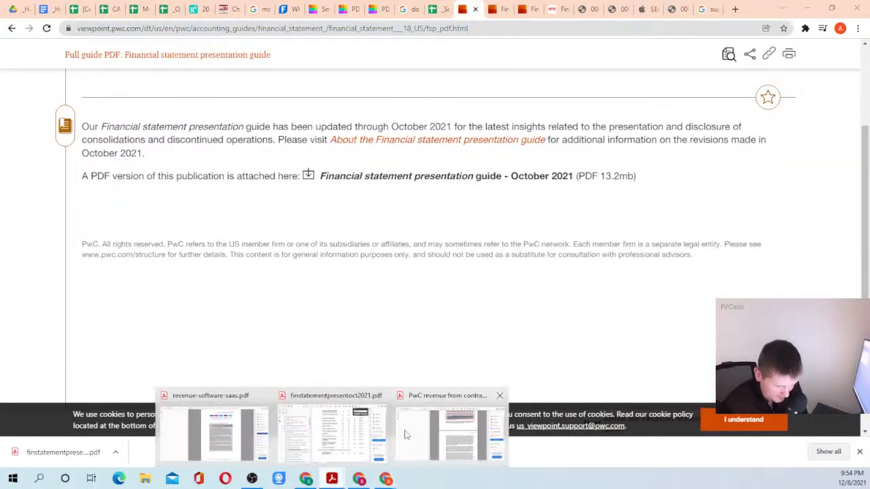
pyautogui.moveTo(405, 435)
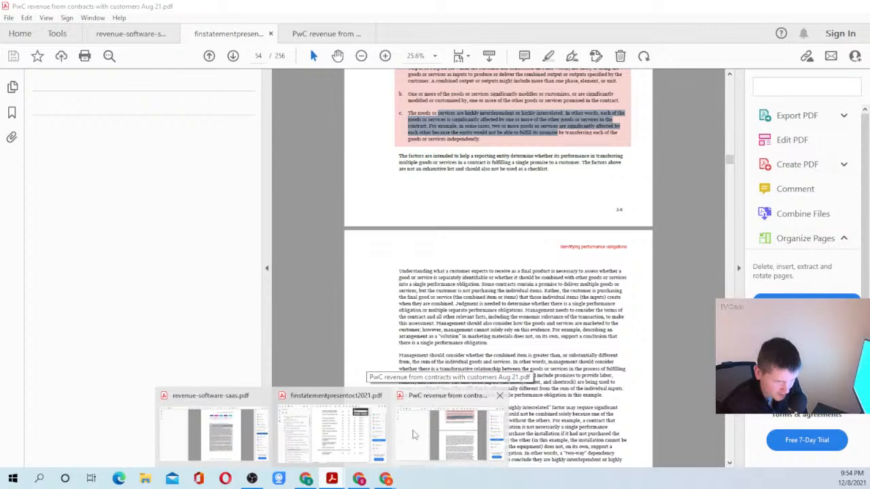
pyautogui.click(415, 435)
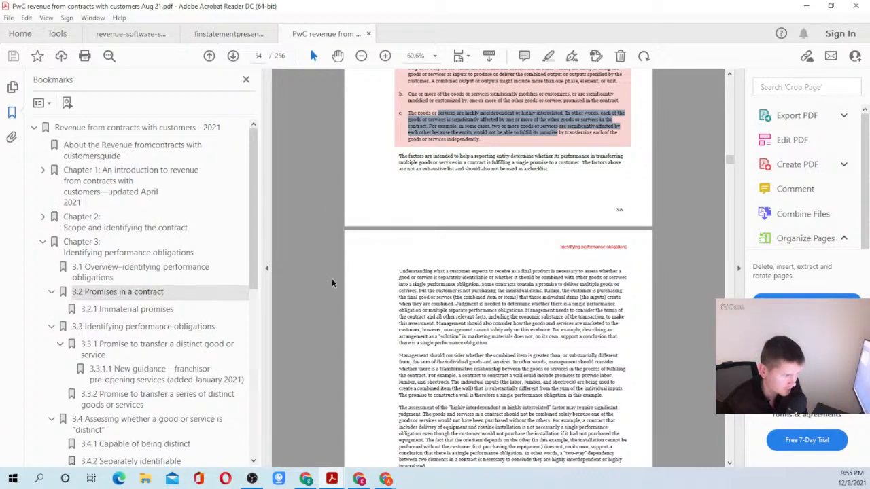
pyautogui.click(224, 33)
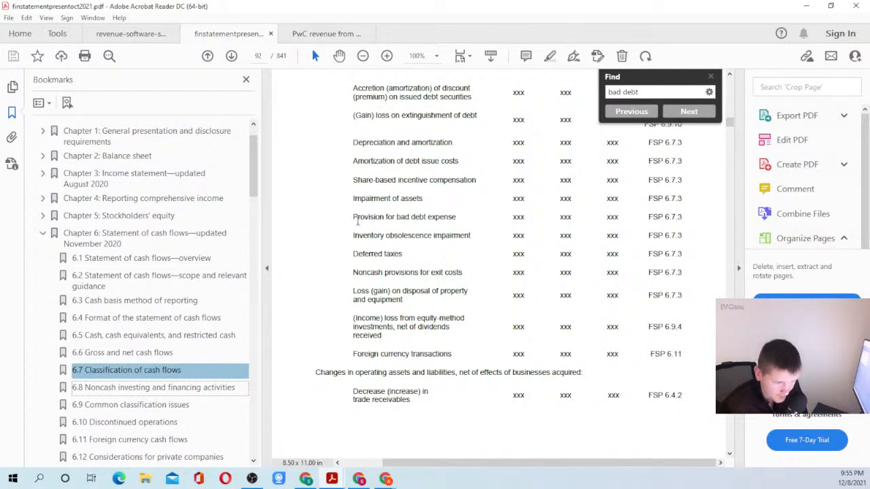
pyautogui.moveTo(353, 238); pyautogui.dragTo(471, 240)
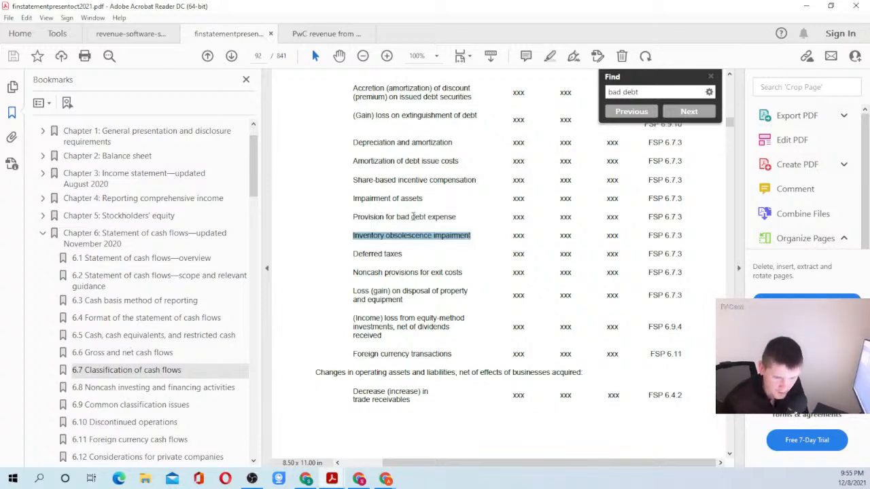
pyautogui.click(413, 249)
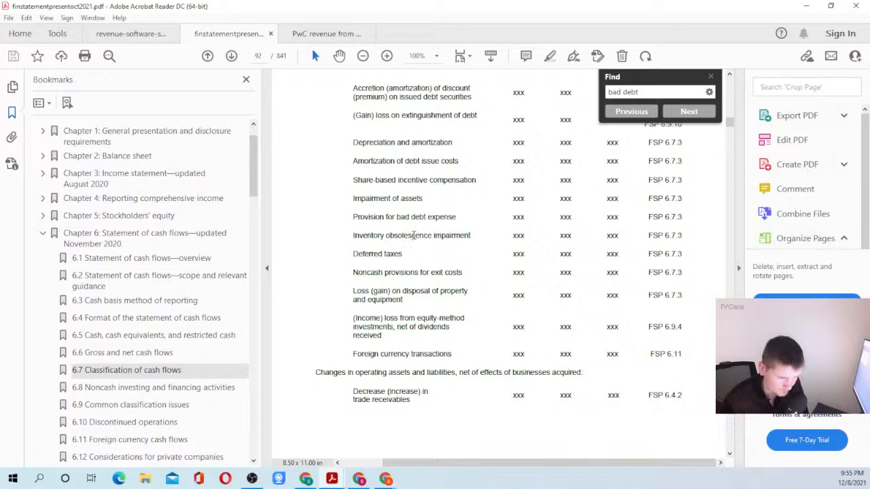
pyautogui.scroll(-1, 413, 235)
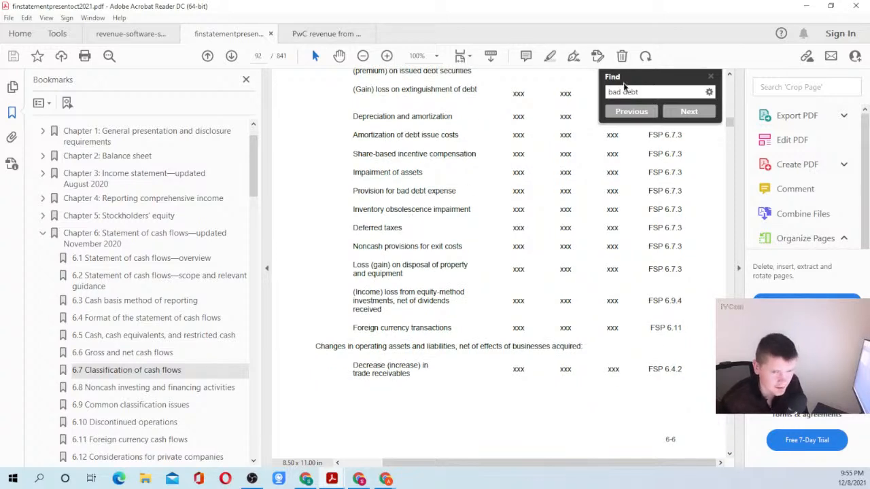
# Search the guide for "net realizable", step through all matches, and return to the first one in the inventory disclosure section.
pyautogui.click(653, 89)
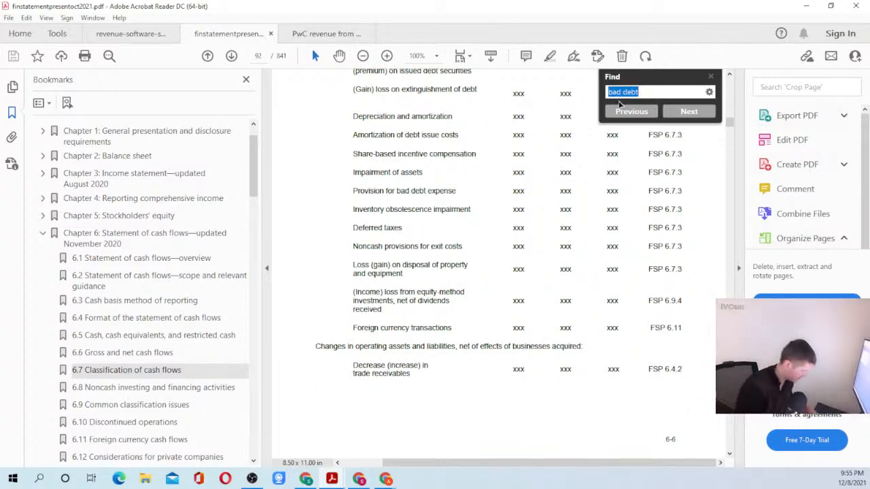
pyautogui.write('net real')
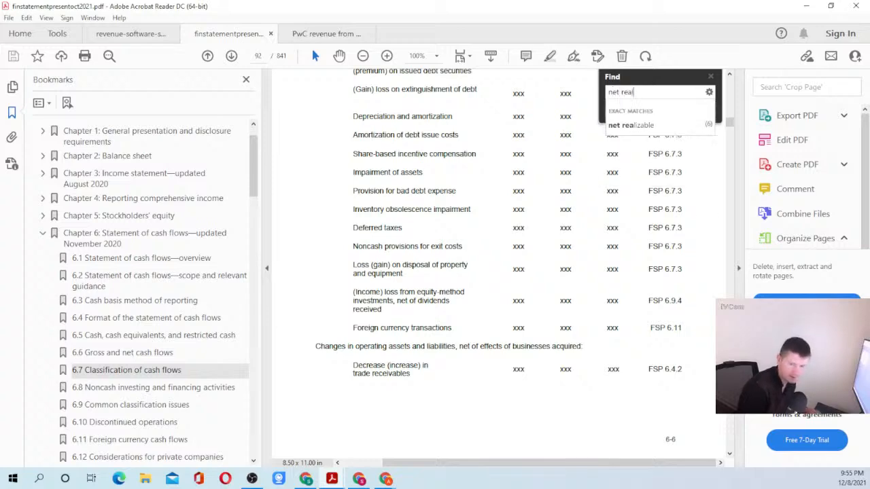
pyautogui.click(654, 124)
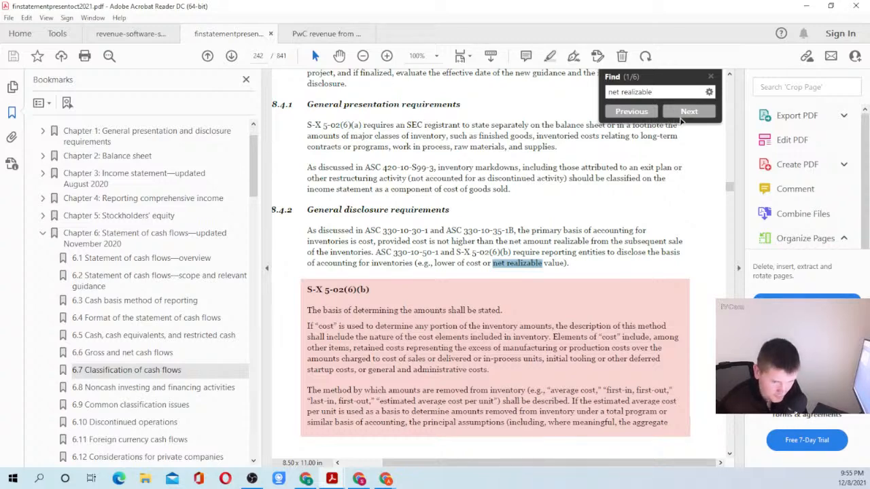
pyautogui.click(685, 111)
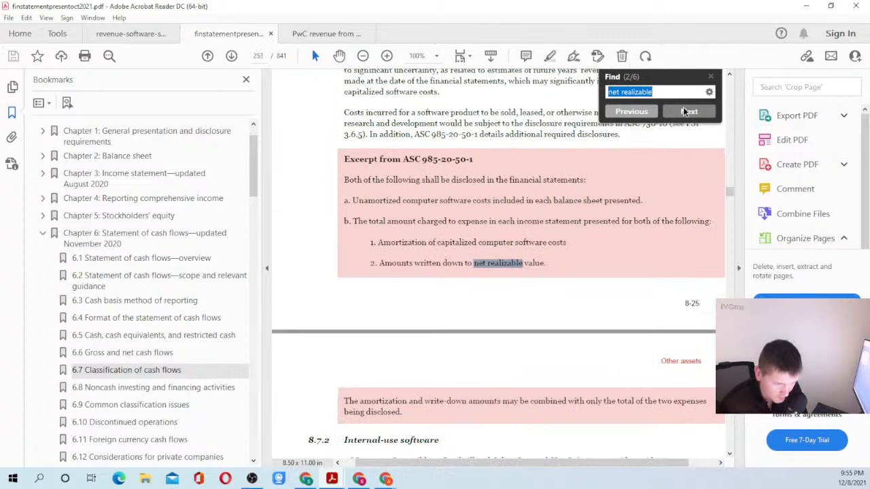
pyautogui.click(686, 111)
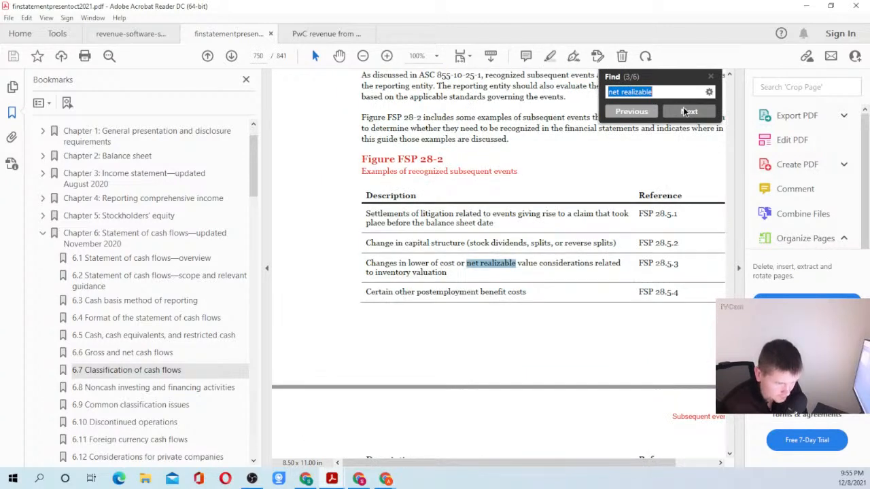
pyautogui.click(686, 111)
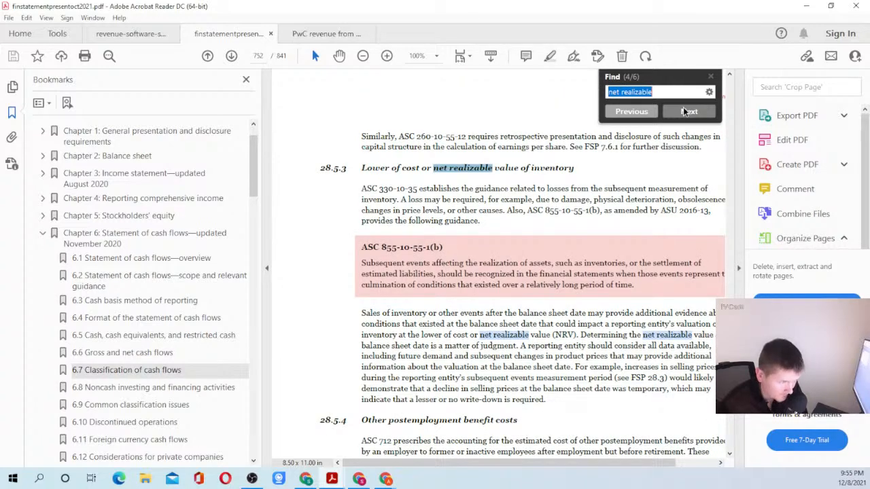
pyautogui.click(686, 111)
pyautogui.click(686, 111)
pyautogui.click(687, 111)
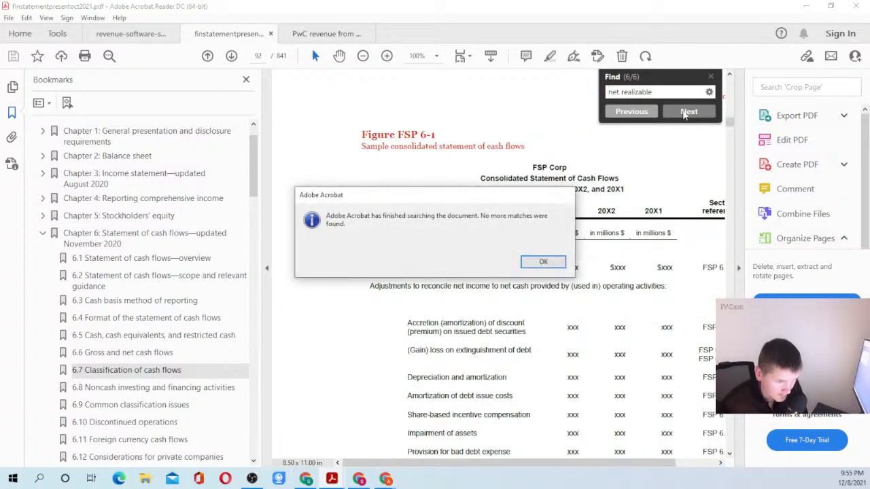
pyautogui.click(541, 264)
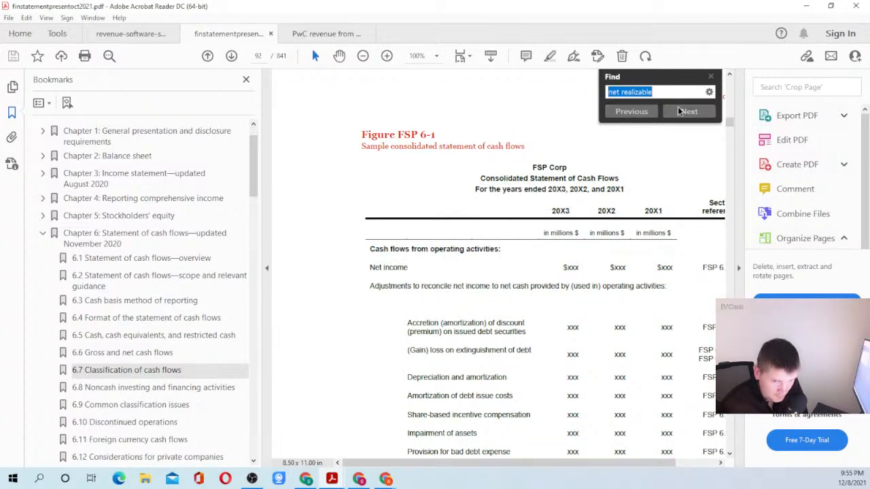
pyautogui.click(680, 111)
pyautogui.scroll(2, 443, 195)
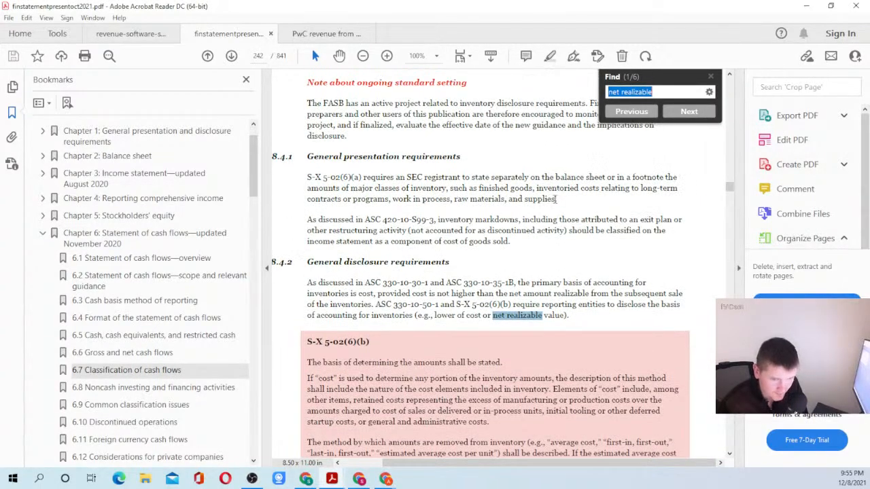
# Read Chapter 6, Statement of cash flows, from its beginning through Question FSP 6-1 and section 6.4.
pyautogui.click(106, 236)
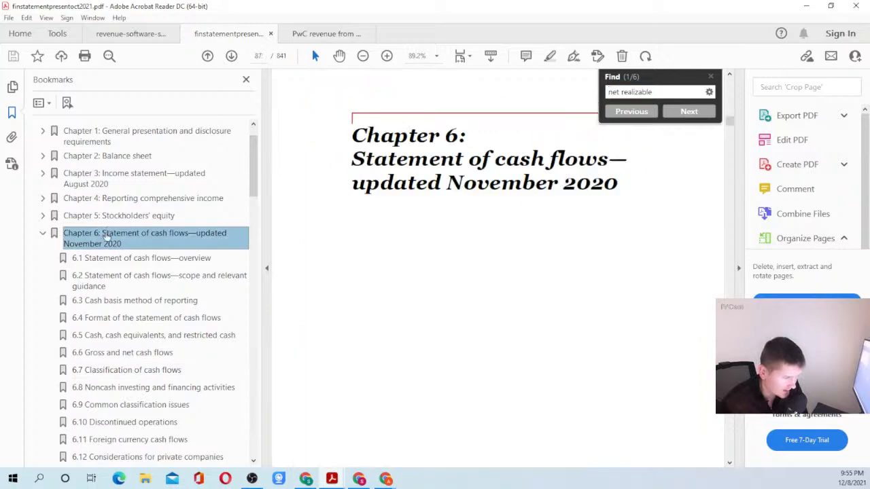
pyautogui.scroll(-10, 437, 272)
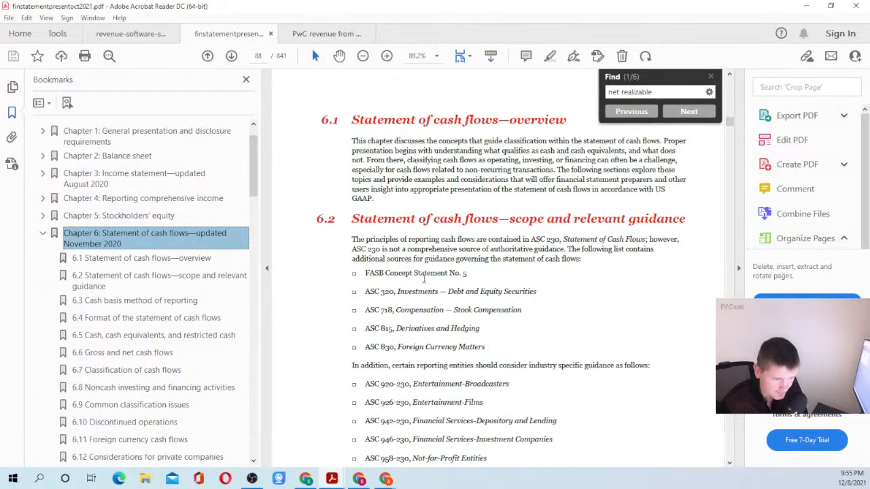
pyautogui.scroll(-10, 424, 278)
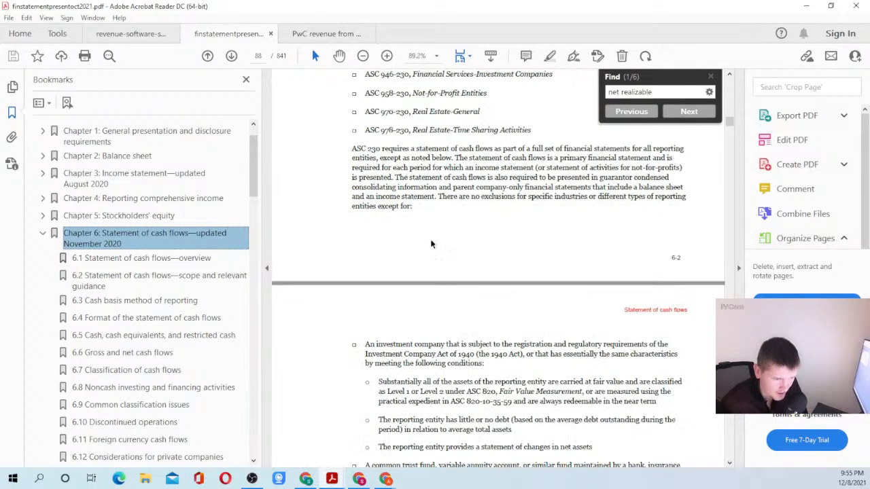
pyautogui.scroll(-10, 431, 243)
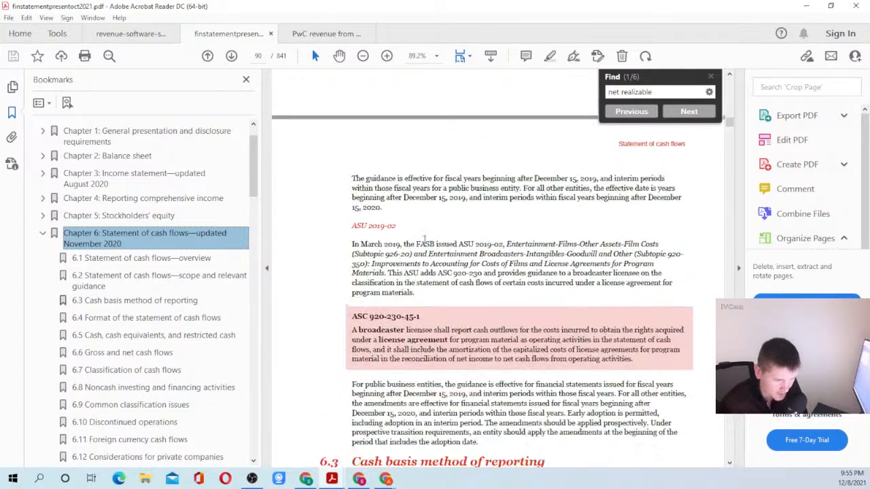
pyautogui.scroll(-10, 424, 239)
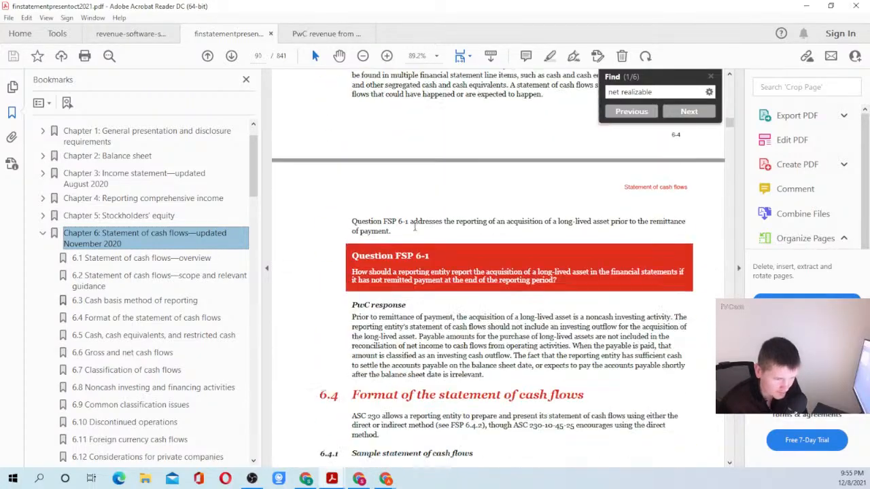
pyautogui.scroll(-4, 414, 227)
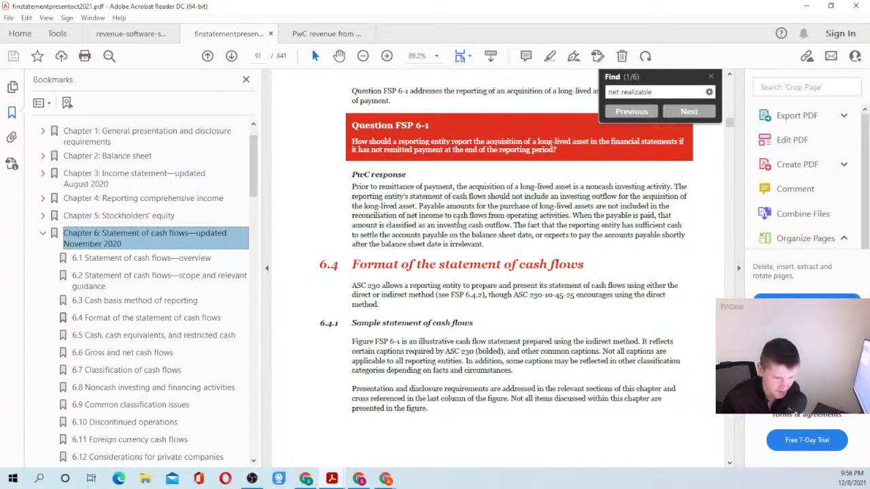
# Switch from the PDF guide to the Google Sheets transaction practice workbook and open the TB sheet at the Inventory - Merchandise row.
pyautogui.scroll(-1, 459, 220)
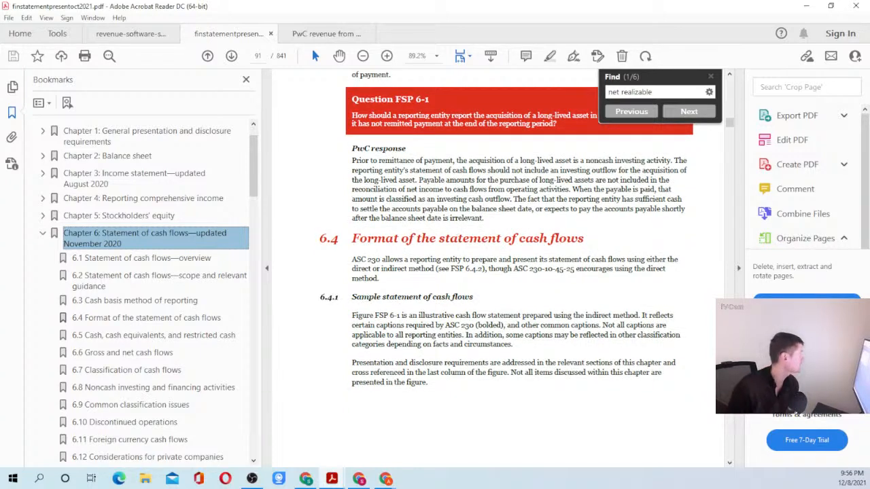
pyautogui.hotkey('alt', 'Tab')
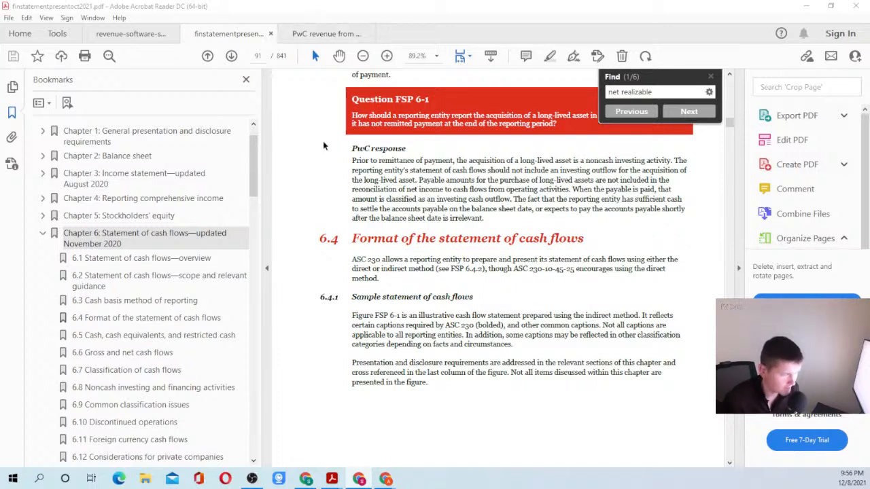
pyautogui.click(806, 6)
pyautogui.click(73, 9)
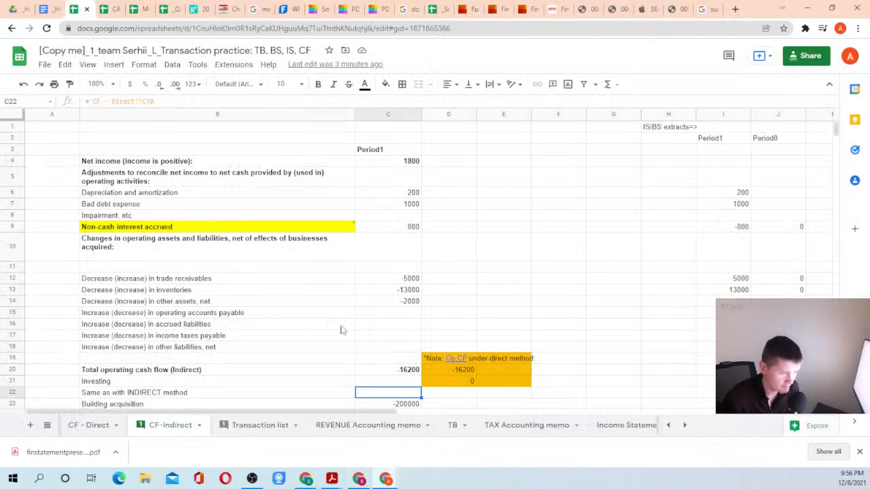
pyautogui.click(263, 425)
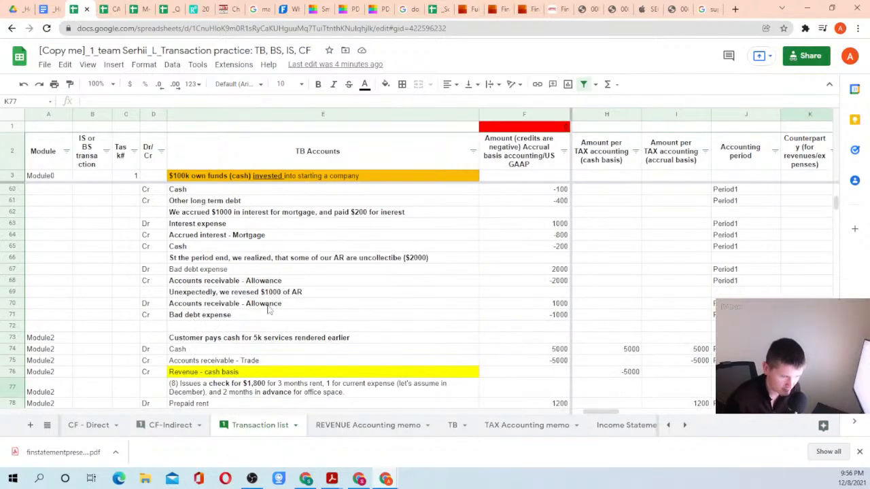
pyautogui.click(453, 426)
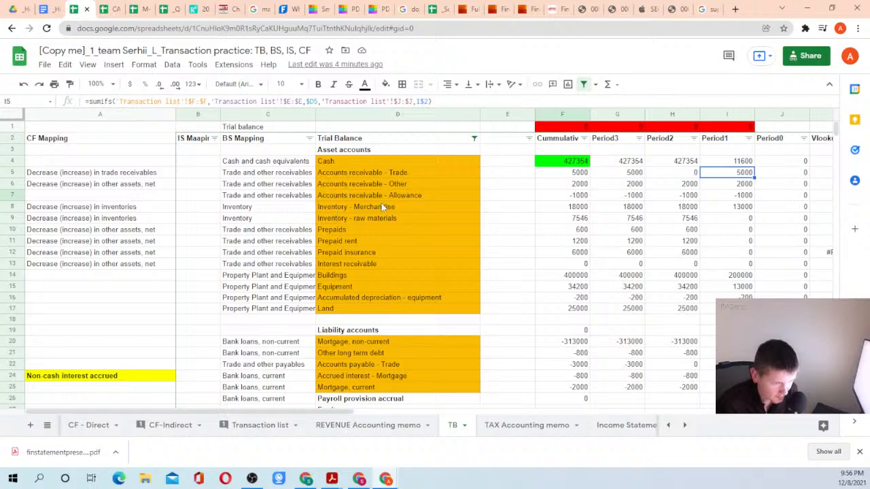
pyautogui.click(737, 211)
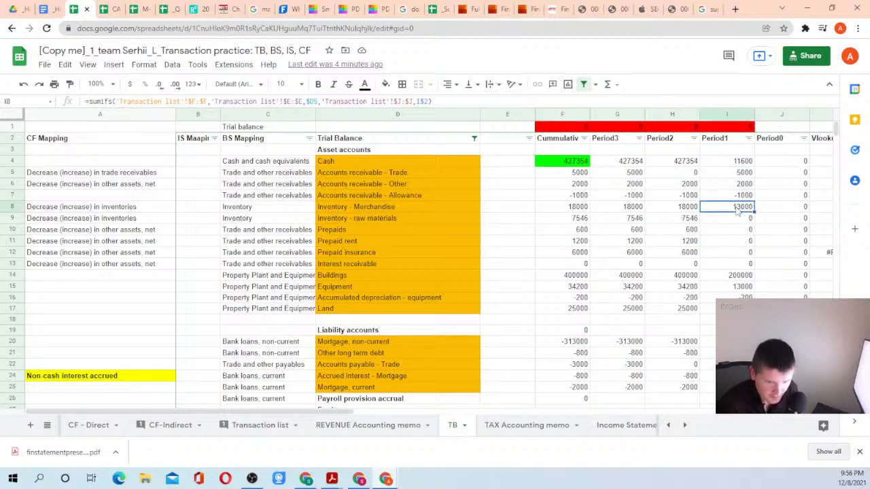
# Insert a row above Prepaids in the trial balance and name the new account "Inventory allowance".
pyautogui.rightClick(21, 231)
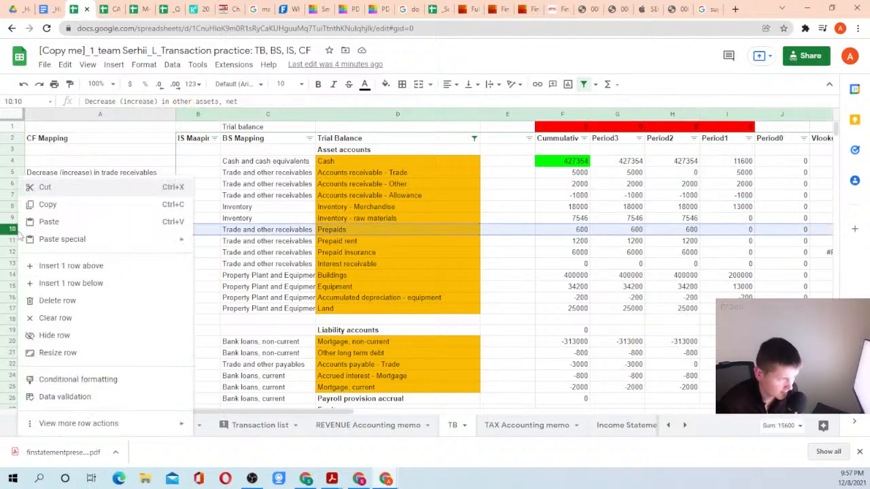
pyautogui.click(54, 272)
pyautogui.click(331, 229)
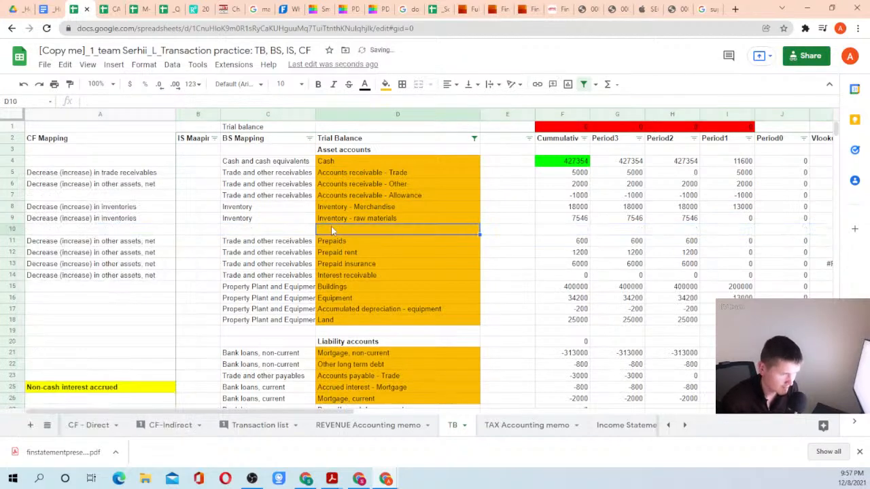
pyautogui.write('Inve')
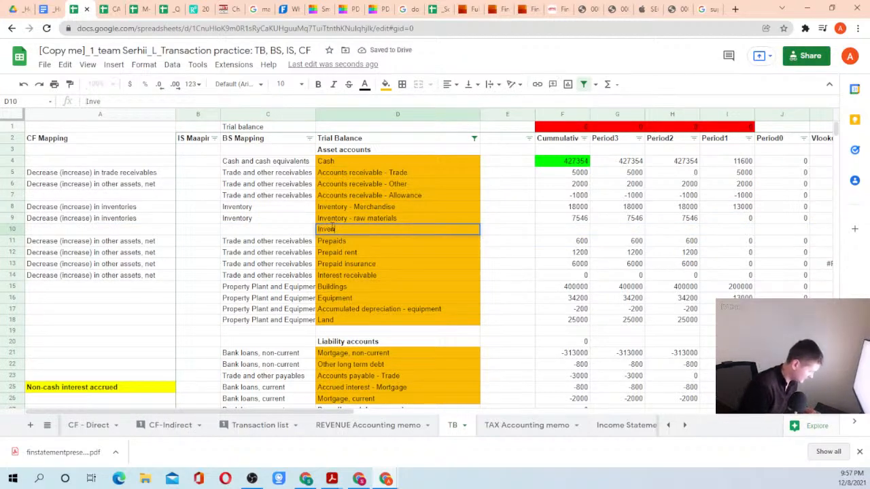
pyautogui.write('ntory allo')
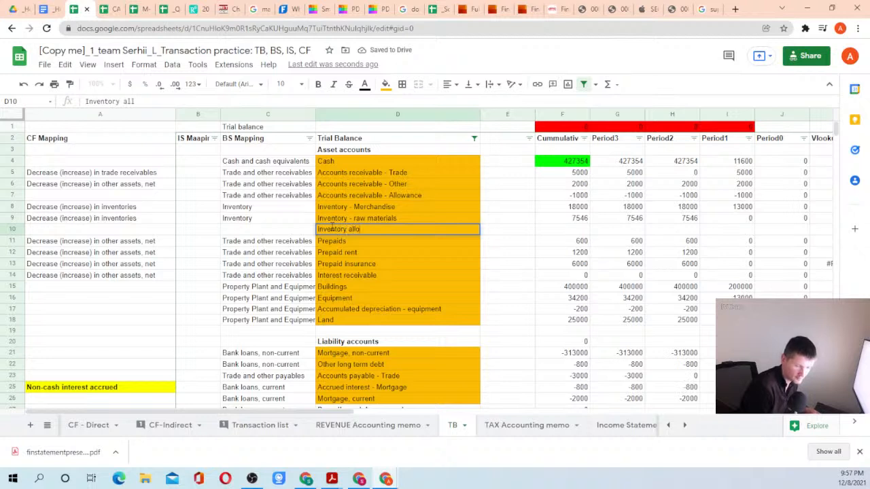
pyautogui.write('wance')
pyautogui.press('Return')
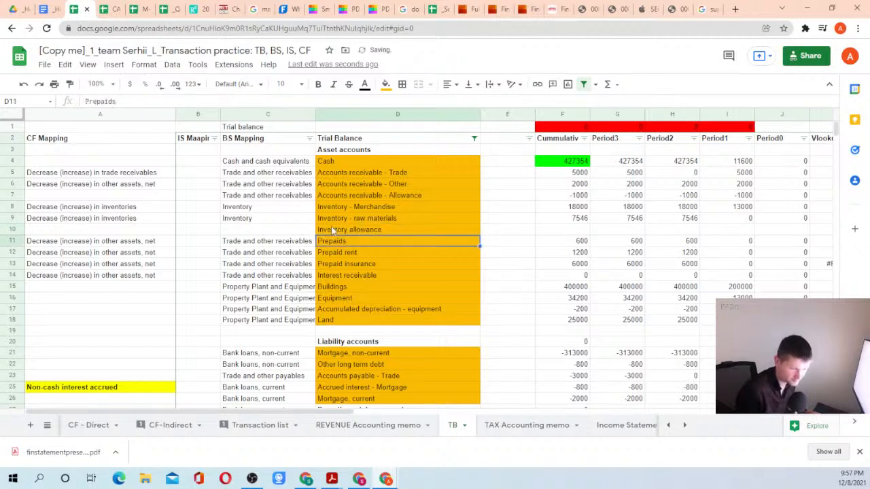
# Copy the Inventory BS mapping from the raw materials row to the Inventory allowance row.
pyautogui.press('Up')
pyautogui.press('Up')
pyautogui.press('Left')
pyautogui.hotkey('ctrl', 'c')
pyautogui.press('Down')
pyautogui.hotkey('ctrl', 'v')
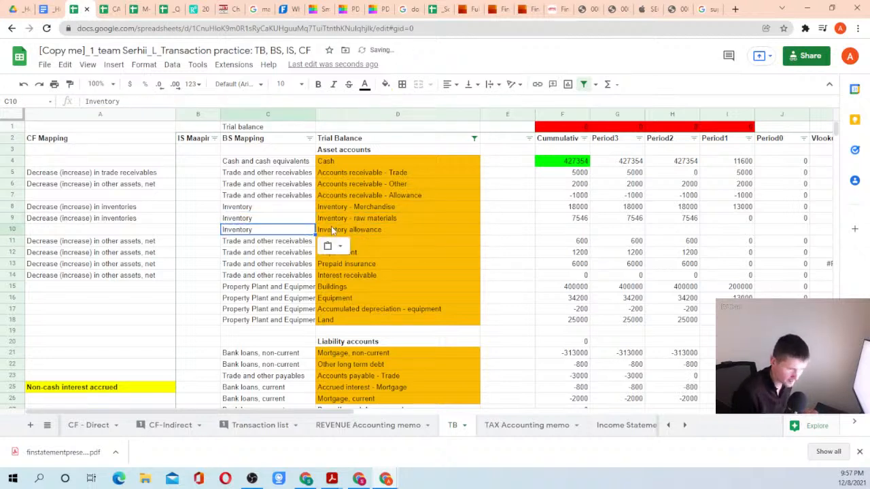
# Copy the cumulative through Period0 formulas from the Inventory - raw materials row into the Inventory allowance row.
pyautogui.press('Right')
pyautogui.press('Right')
pyautogui.press('Right')
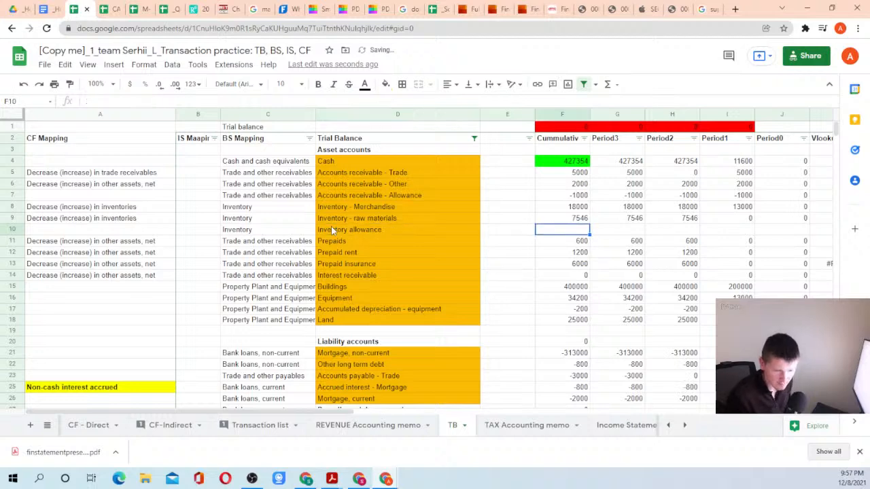
pyautogui.press('Up')
pyautogui.hotkey('shift', 'Right')
pyautogui.hotkey('shift', 'Right')
pyautogui.hotkey('shift', 'Right')
pyautogui.hotkey('shift', 'Right')
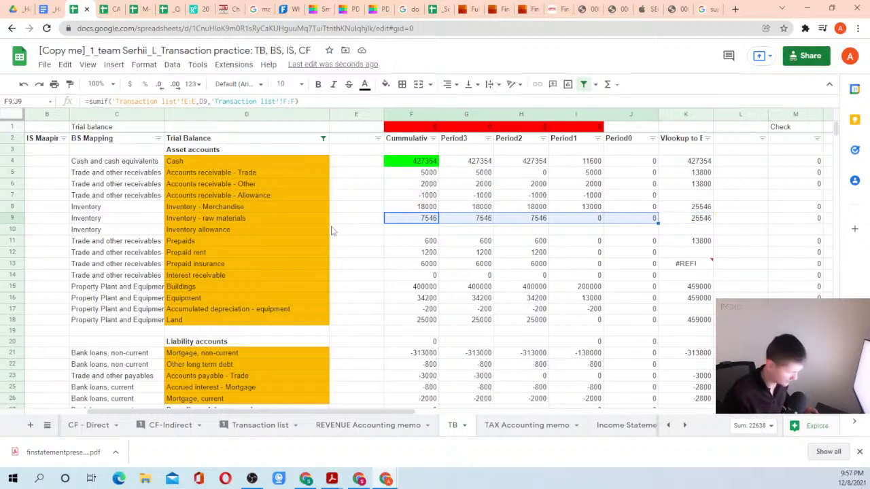
pyautogui.hotkey('ctrl', 'c')
pyautogui.press('Down')
pyautogui.hotkey('ctrl', 'v')
pyautogui.press('Left')
pyautogui.press('Left')
pyautogui.press('Left')
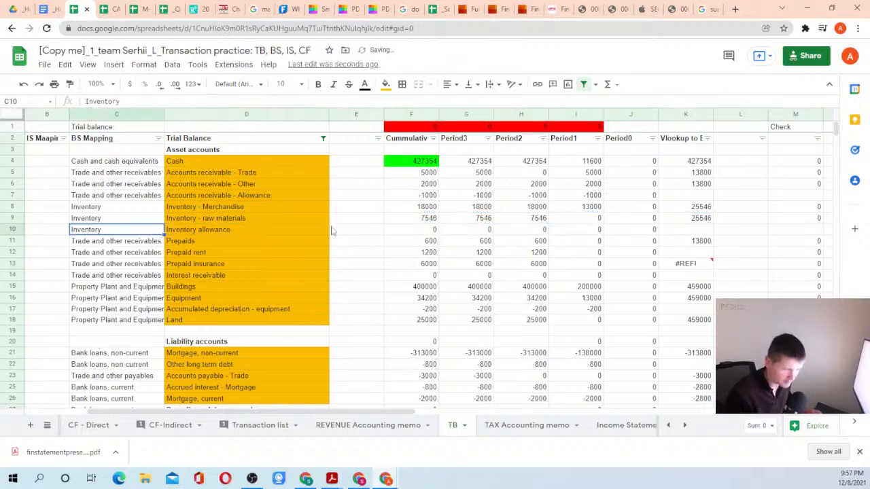
# Insert a blank row between Bad debt expense and Rent expense in the trial balance's expense accounts.
pyautogui.press('Down')
pyautogui.press('Down')
pyautogui.press('Down')
pyautogui.press('Down')
pyautogui.press('Down')
pyautogui.press('Down')
pyautogui.press('Down')
pyautogui.press('Down')
pyautogui.press('Down')
pyautogui.press('Down')
pyautogui.press('Down')
pyautogui.press('Down')
pyautogui.press('Down')
pyautogui.press('Down')
pyautogui.press('Down')
pyautogui.press('Down')
pyautogui.press('Down')
pyautogui.press('Down')
pyautogui.press('Down')
pyautogui.press('Down')
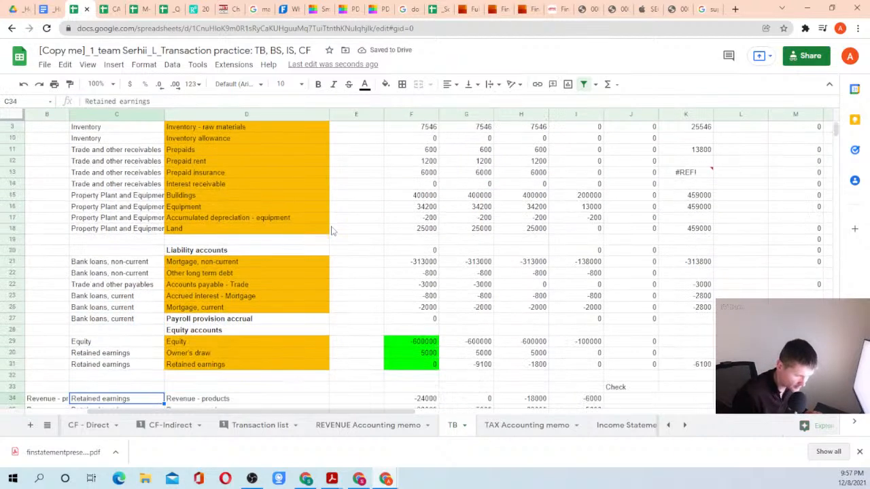
pyautogui.press('Down')
pyautogui.press('Down')
pyautogui.press('Down')
pyautogui.press('Down')
pyautogui.press('Down')
pyautogui.press('Down')
pyautogui.press('Down')
pyautogui.press('Down')
pyautogui.press('Down')
pyautogui.press('Down')
pyautogui.press('Down')
pyautogui.press('Down')
pyautogui.press('Down')
pyautogui.press('Down')
pyautogui.press('Down')
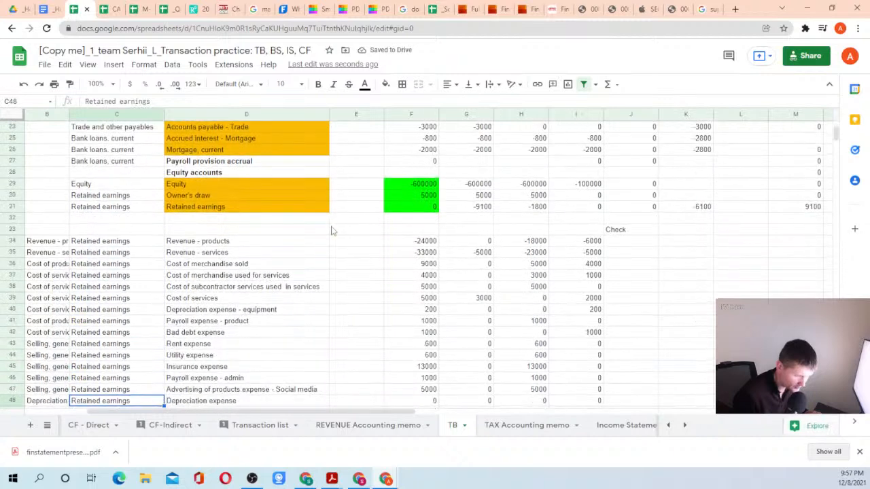
pyautogui.press('Up')
pyautogui.press('Up')
pyautogui.press('Up')
pyautogui.press('Up')
pyautogui.press('Up')
pyautogui.press('Up')
pyautogui.press('Up')
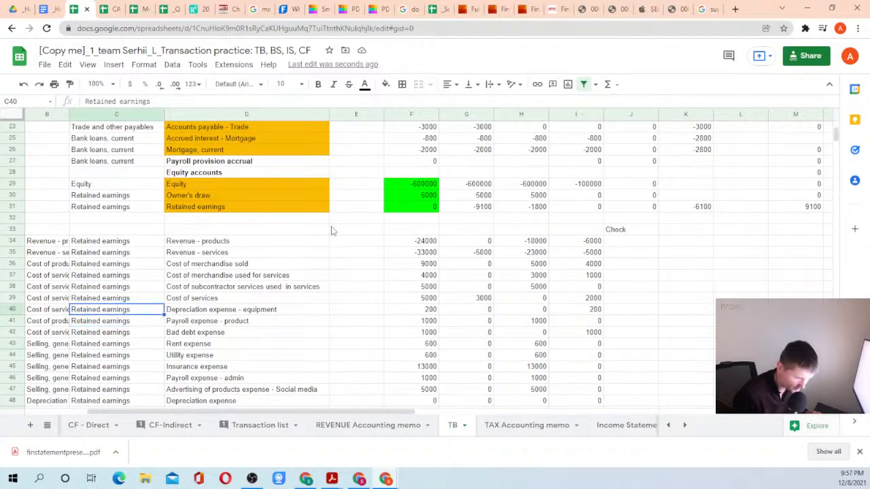
pyautogui.press('Down')
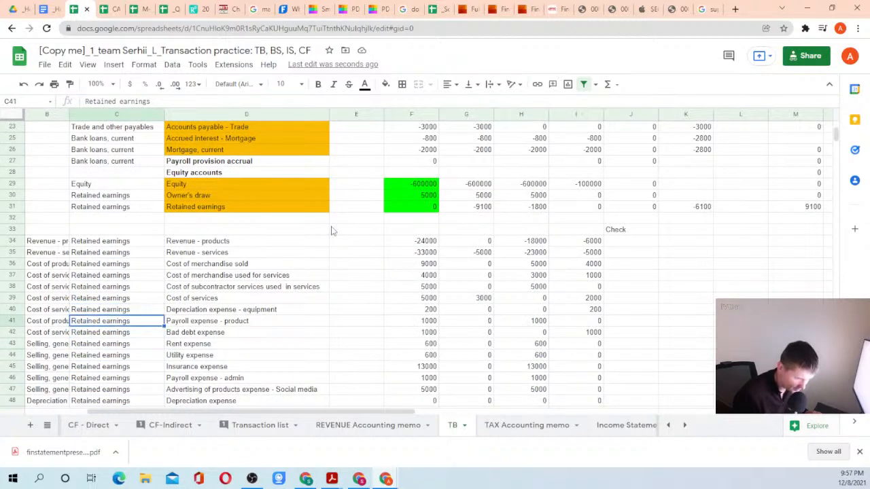
pyautogui.press('Down')
pyautogui.press('Down')
pyautogui.press('Left')
pyautogui.press('Left')
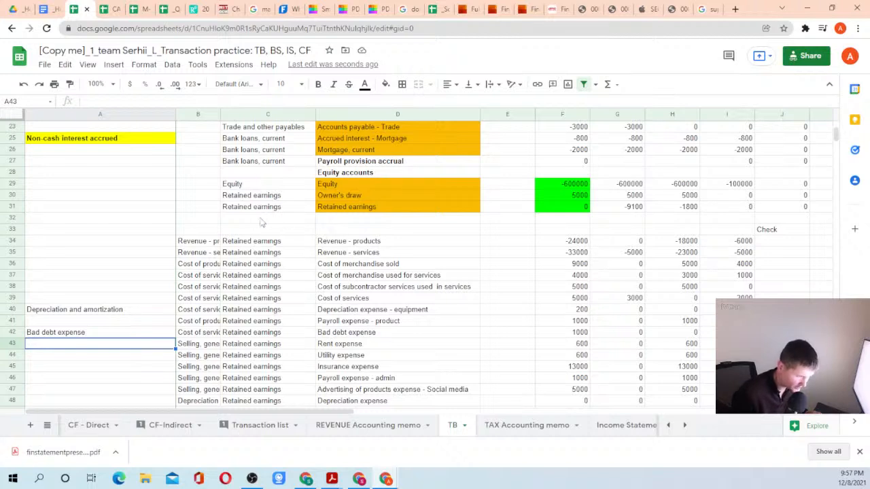
pyautogui.rightClick(18, 345)
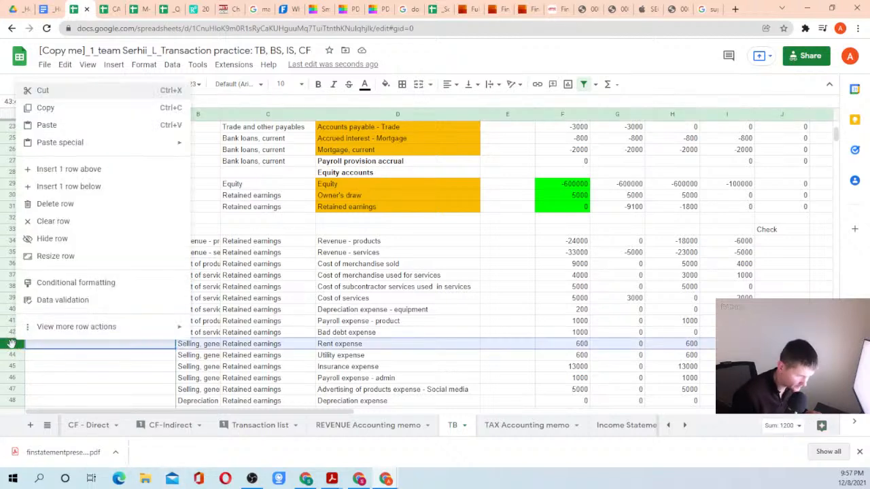
pyautogui.click(65, 174)
# Copy the IS and BS mappings from the Bad debt expense row into the blank row below it.
pyautogui.click(204, 342)
pyautogui.moveTo(203, 336); pyautogui.dragTo(242, 333)
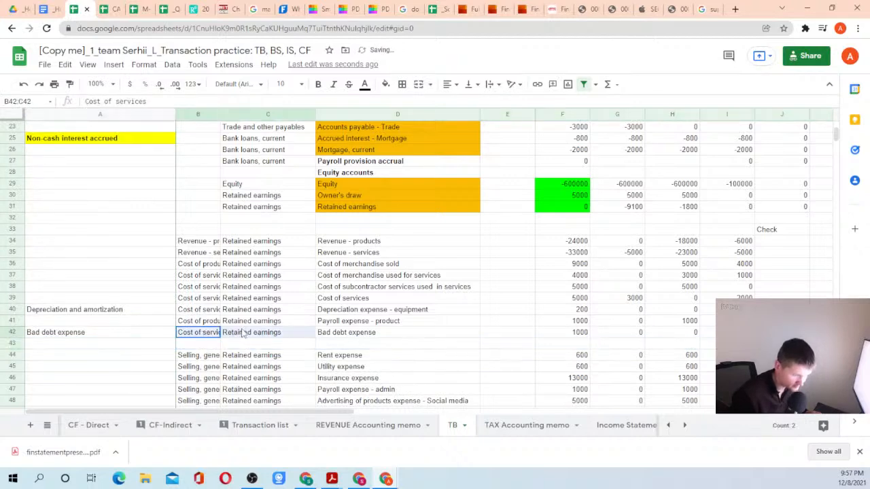
pyautogui.hotkey('ctrl', 'c')
pyautogui.press('Down')
pyautogui.hotkey('ctrl', 'v')
# Name the new account below Bad debt expense "Inventory NRV".
pyautogui.press('Right')
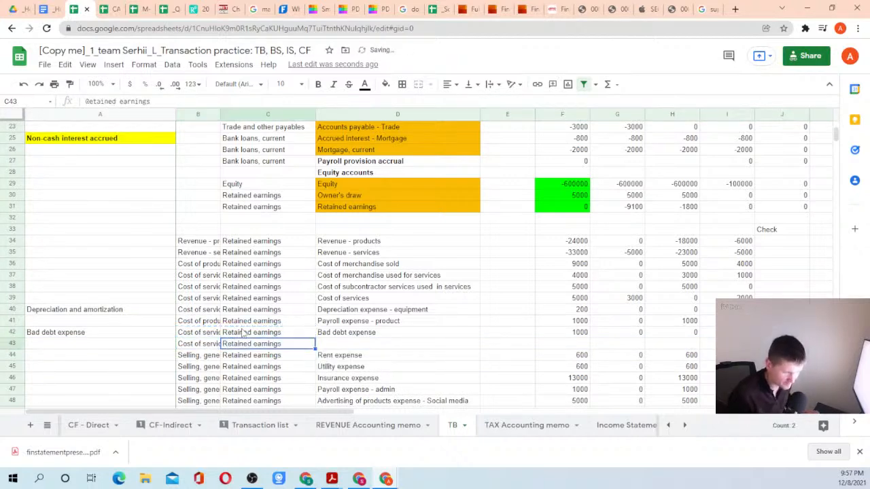
pyautogui.press('Right')
pyautogui.write('I')
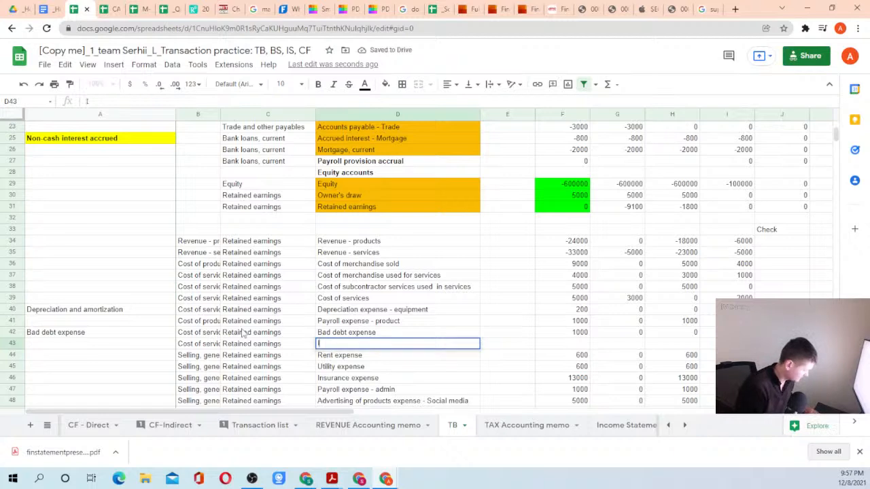
pyautogui.write('nventory N')
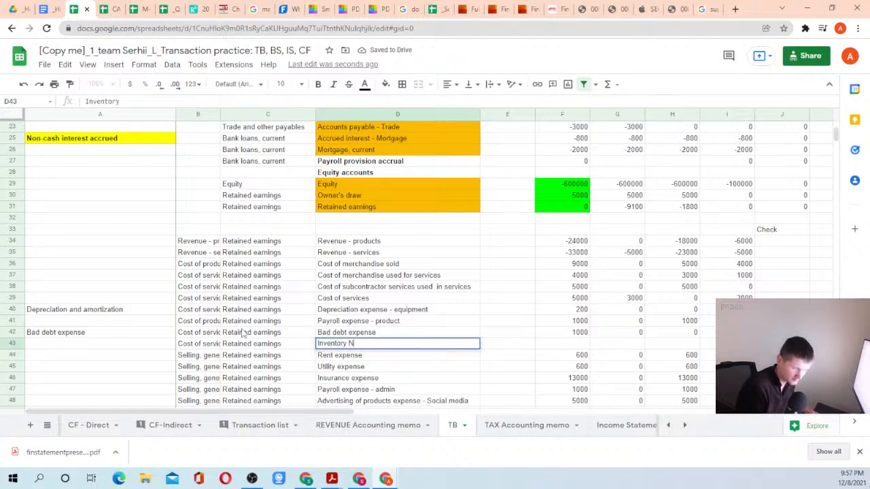
pyautogui.write('RV')
pyautogui.press('Return')
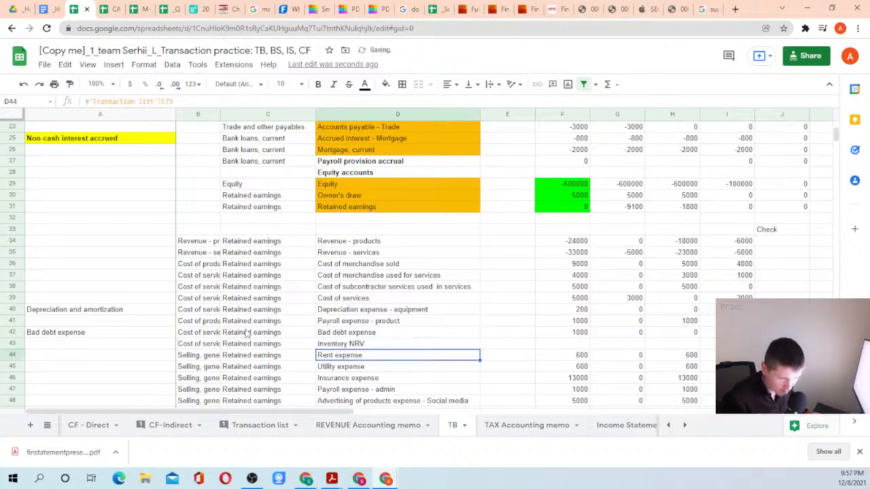
# Extend the Inventory NRV account name to "Inventory NRV expense".
pyautogui.scroll(5, 339, 252)
pyautogui.scroll(-5, 370, 197)
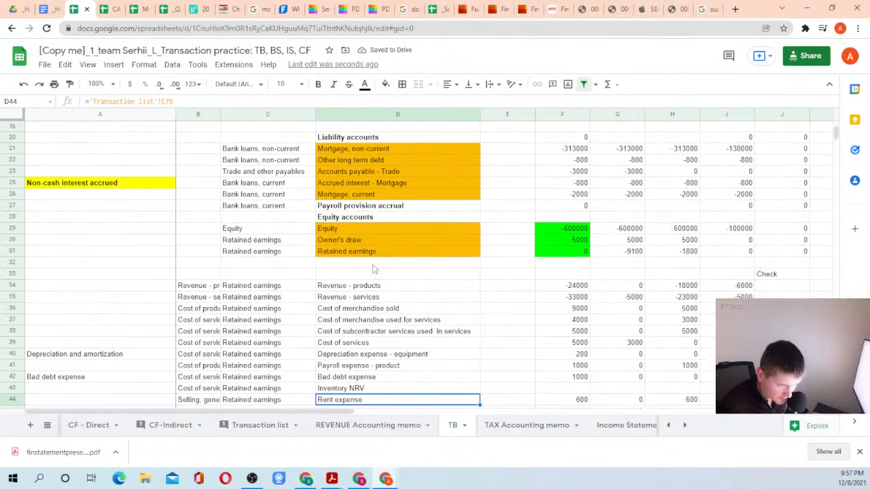
pyautogui.click(367, 266)
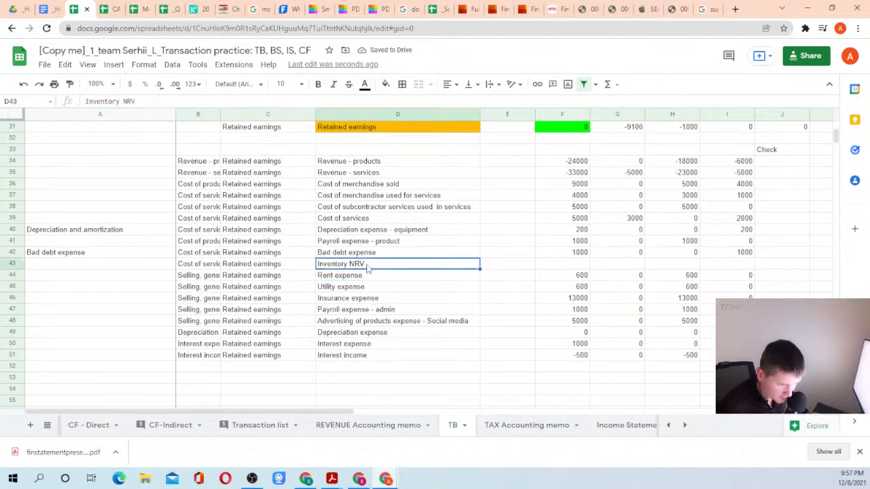
pyautogui.click(173, 100)
pyautogui.write('e')
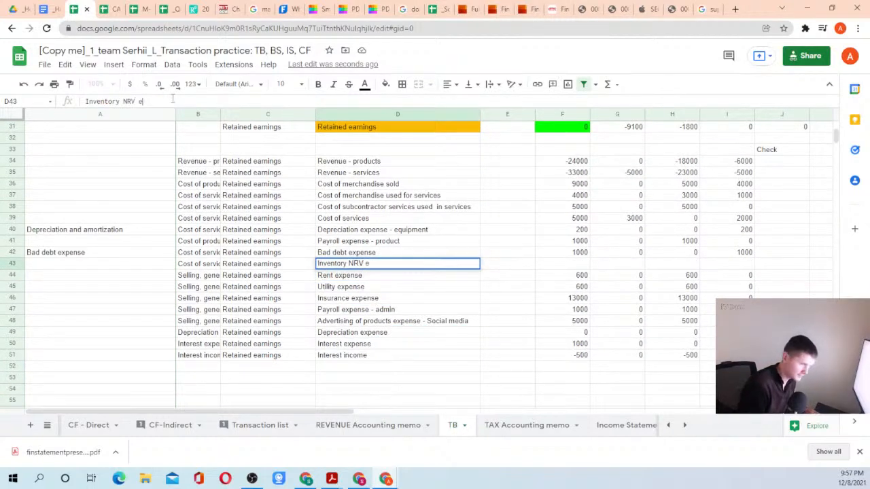
pyautogui.write('xpense')
pyautogui.press('Return')
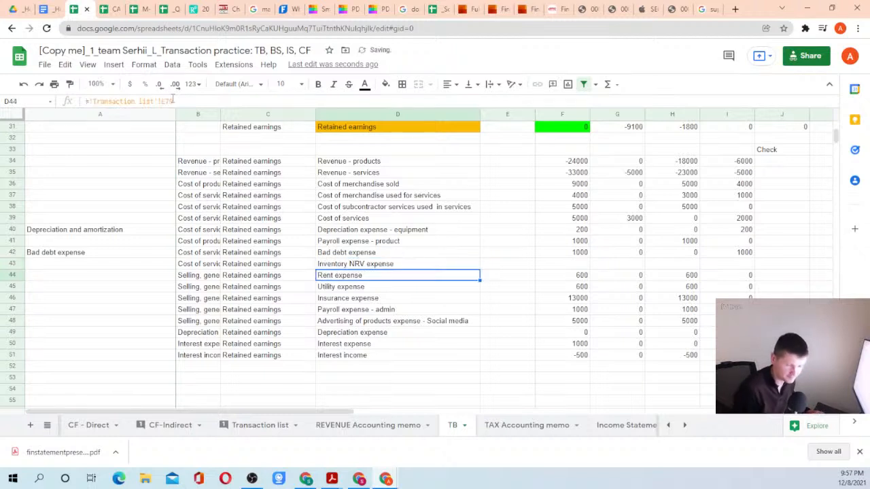
# Copy the cumulative through Period1 formulas from the Bad debt expense row into the Inventory NRV expense row.
pyautogui.press('Up')
pyautogui.press('Right')
pyautogui.press('Right')
pyautogui.press('Up')
pyautogui.hotkey('shift', 'Right')
pyautogui.hotkey('shift', 'Right')
pyautogui.hotkey('shift', 'Right')
pyautogui.hotkey('shift', 'Right')
pyautogui.hotkey('shift', 'Right')
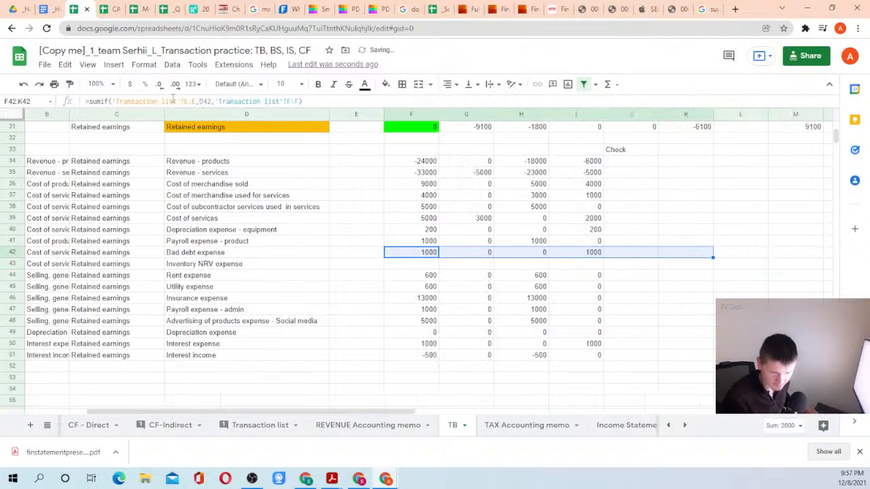
pyautogui.hotkey('shift', 'Left')
pyautogui.hotkey('shift', 'Left')
pyautogui.hotkey('ctrl', 'c')
pyautogui.press('Down')
pyautogui.hotkey('ctrl', 'v')
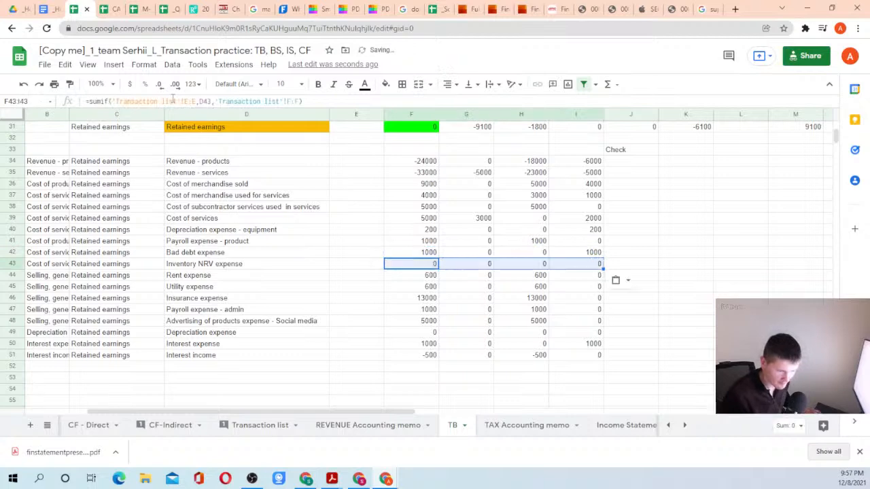
pyautogui.press('Left')
pyautogui.press('Left')
pyautogui.press('Left')
pyautogui.press('Left')
pyautogui.press('Left')
pyautogui.press('Right')
pyautogui.press('Right')
pyautogui.press('Right')
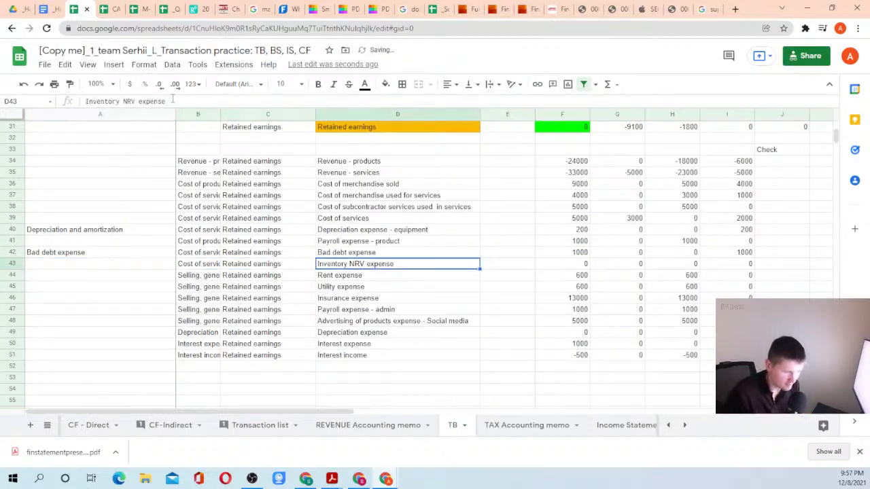
# Insert two blank rows in the Transaction list above the "Customer pays cash for 5k services rendered earlier" row.
pyautogui.click(290, 425)
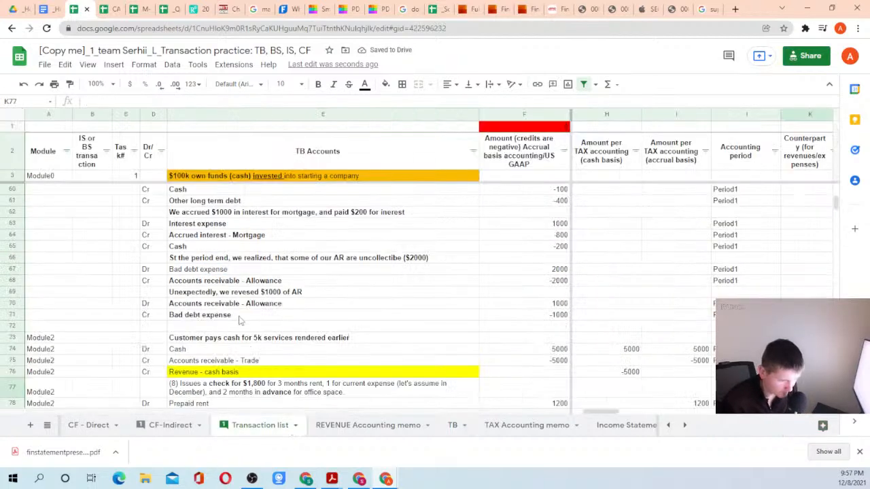
pyautogui.scroll(-2, 239, 320)
pyautogui.click(13, 258)
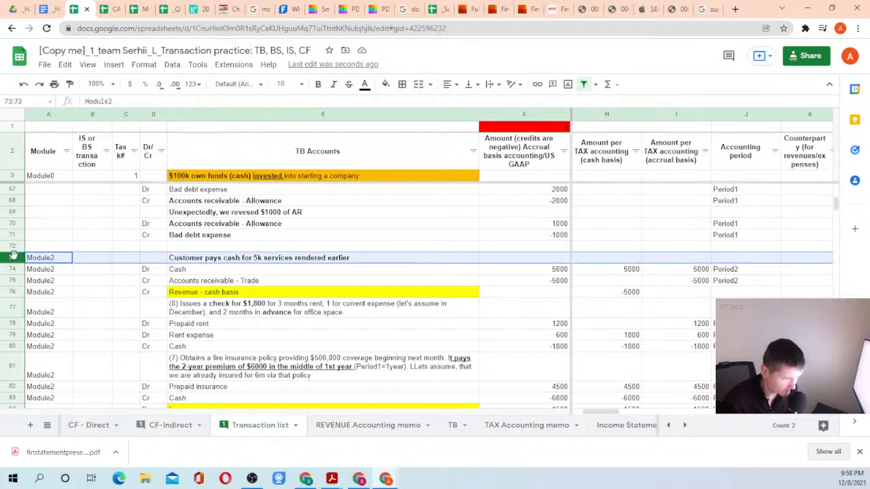
pyautogui.rightClick(13, 257)
pyautogui.click(22, 271)
pyautogui.rightClick(9, 268)
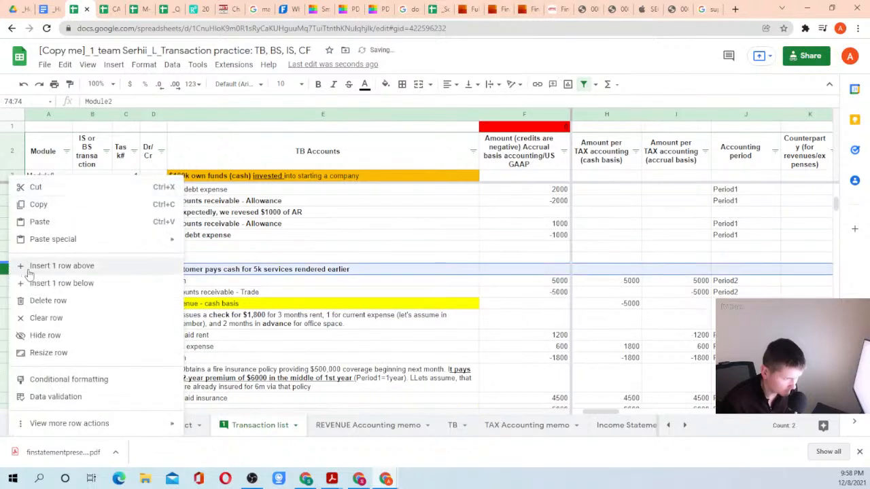
pyautogui.click(41, 267)
# Enter the transaction description "NRV of $1000 booked to inventory" in the TB Accounts cell directly below the last Bad debt expense line.
pyautogui.click(186, 248)
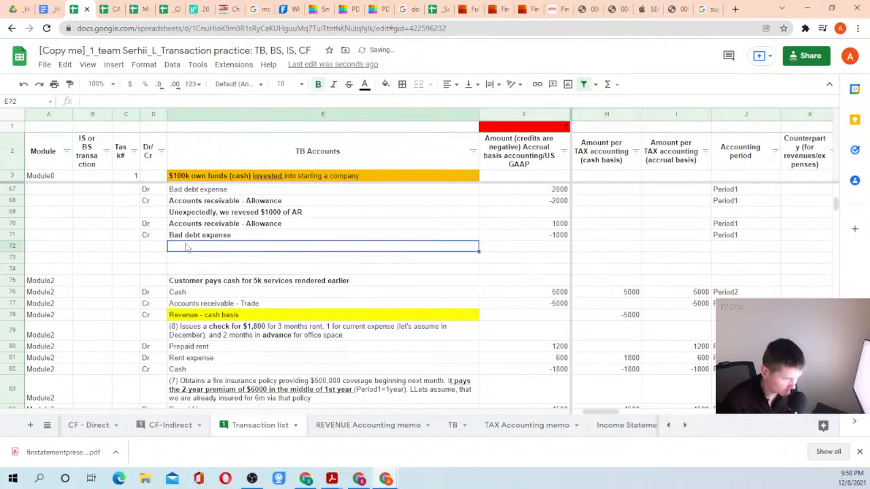
pyautogui.write('I(nentory')
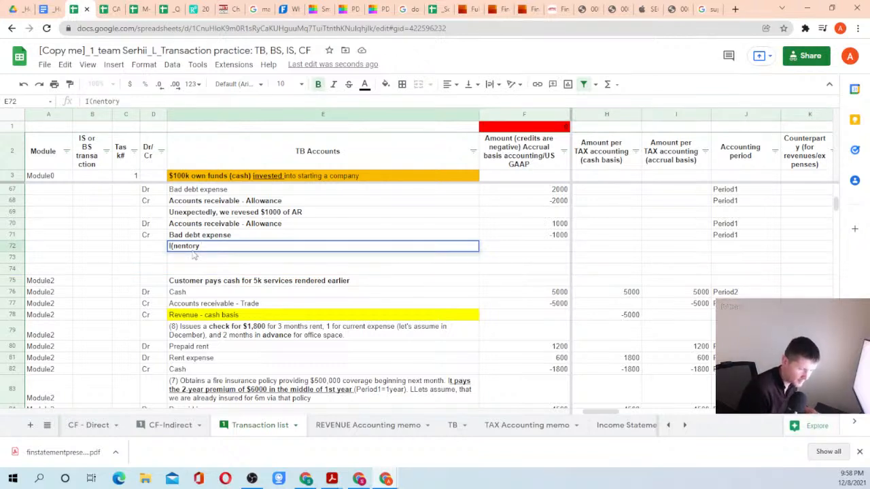
pyautogui.hotkey('ctrl', 'a')
pyautogui.press('BackSpace')
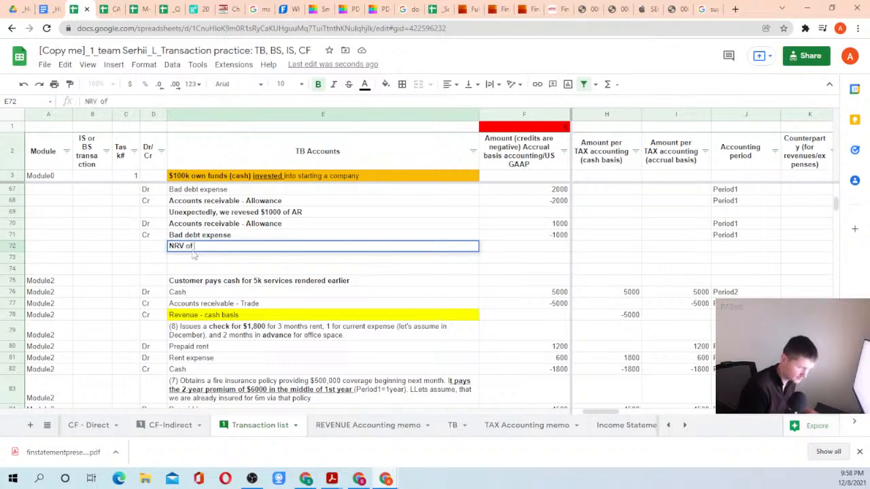
pyautogui.write('NRV of $1000 ')
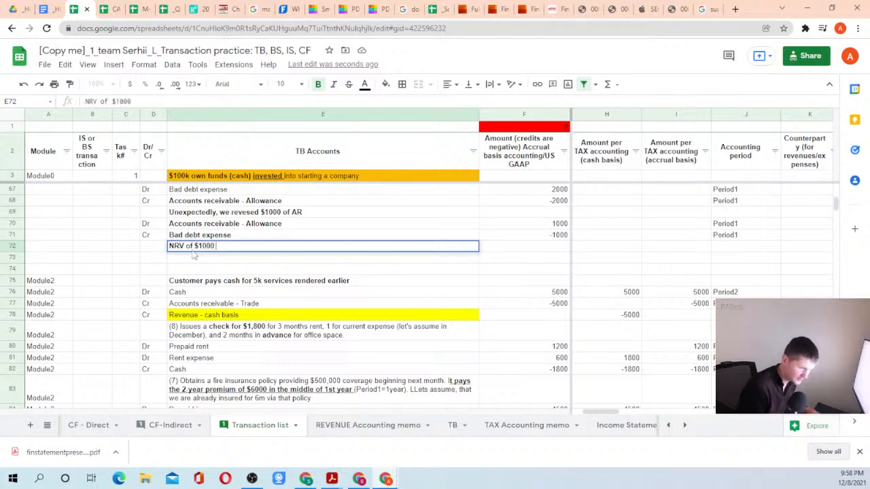
pyautogui.write('booked to inventory')
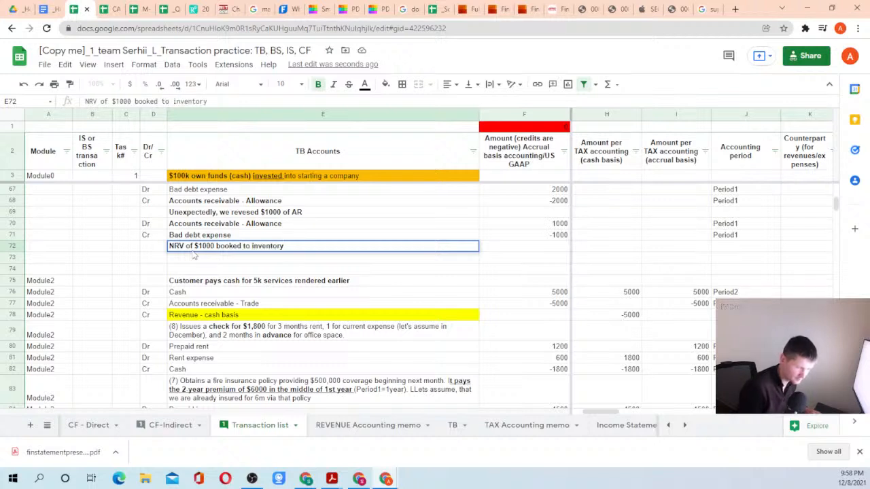
pyautogui.press('Return')
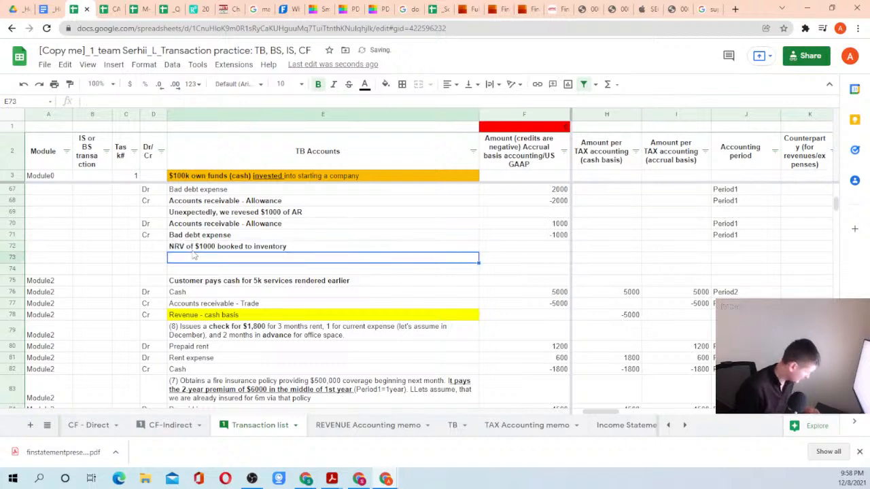
# Mark the two rows under the NRV description as Dr and Cr.
pyautogui.press('Left')
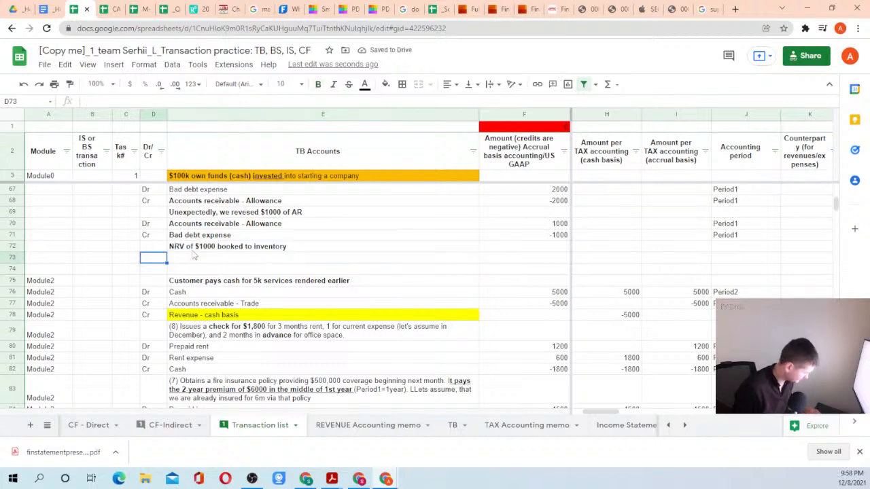
pyautogui.write('Dr')
pyautogui.press('Return')
pyautogui.write('Cr')
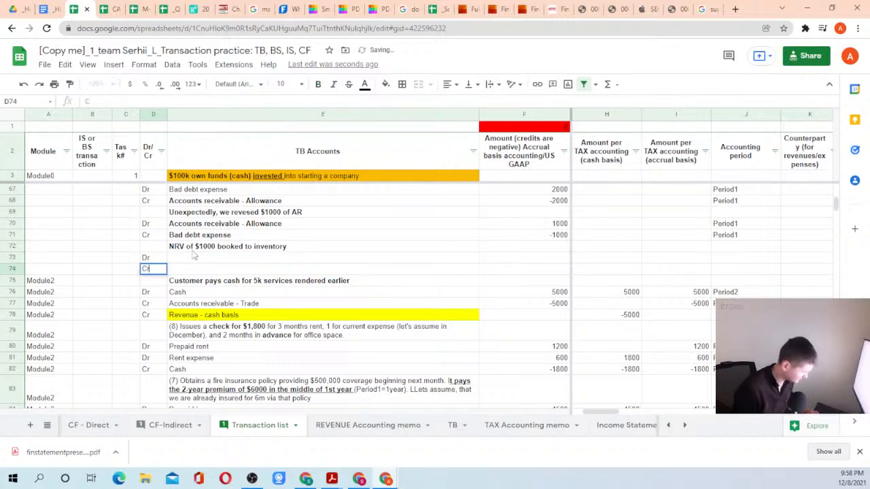
pyautogui.press('Return')
# Link the account of the NRV entry's Dr line to the Inventory NRV expense account in the TB sheet.
pyautogui.press('Up')
pyautogui.press('Up')
pyautogui.press('Right')
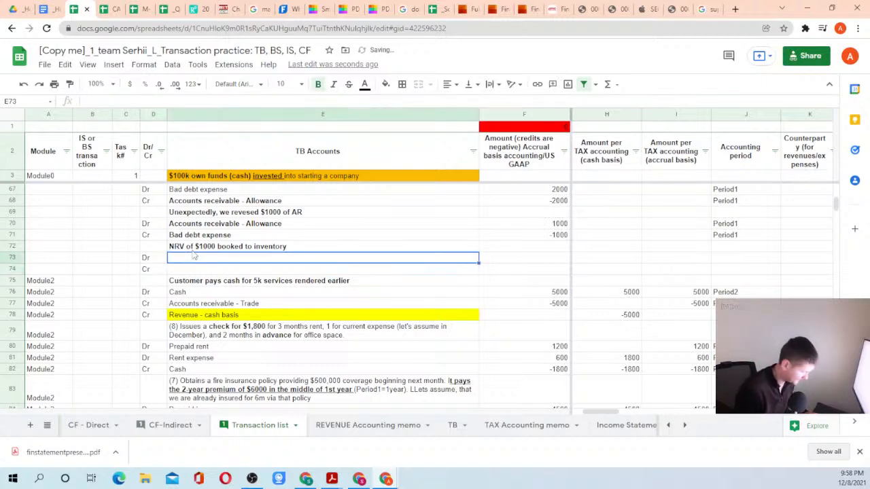
pyautogui.write('=')
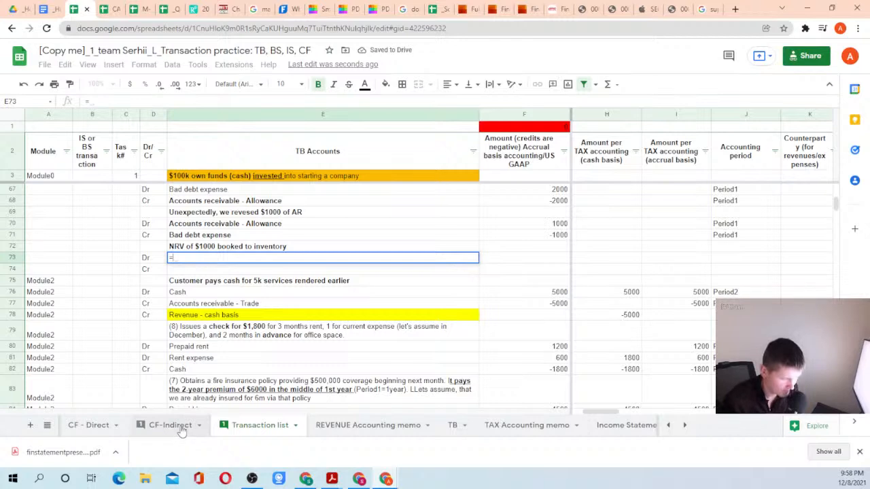
pyautogui.click(170, 425)
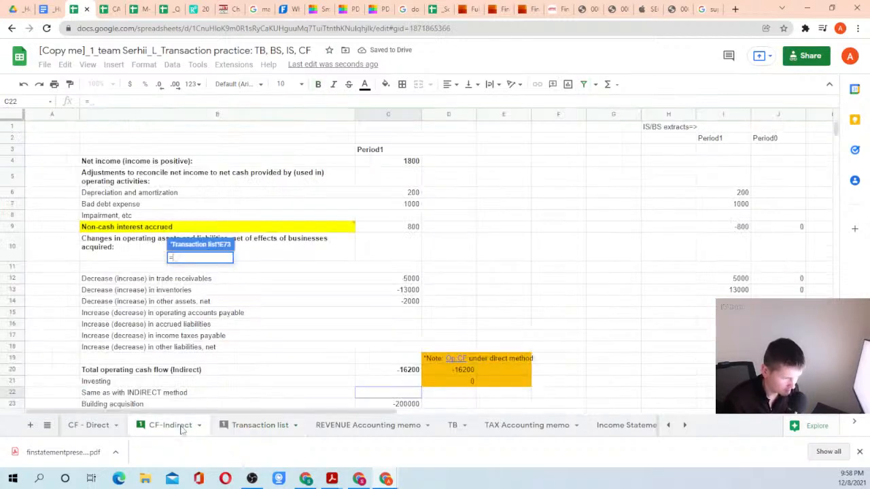
pyautogui.click(452, 428)
pyautogui.click(378, 270)
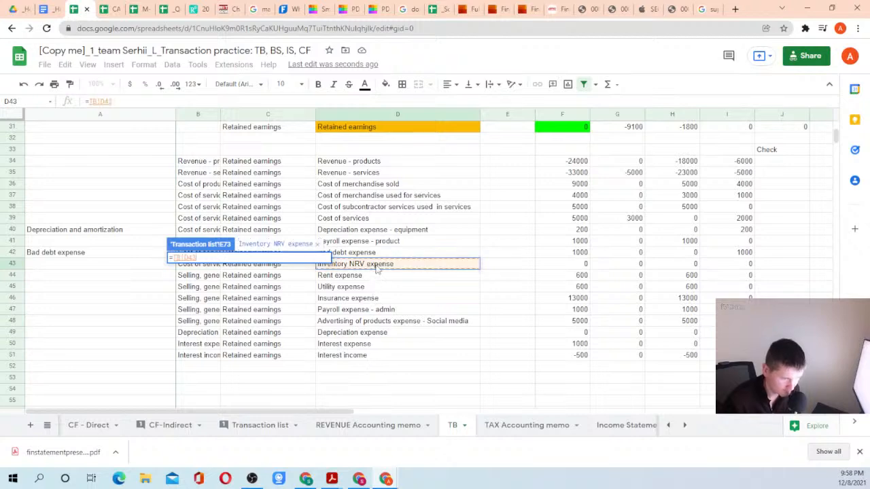
pyautogui.press('Return')
# Link the account of the NRV entry's Cr line to the Inventory allowance account in the TB sheet.
pyautogui.click(378, 269)
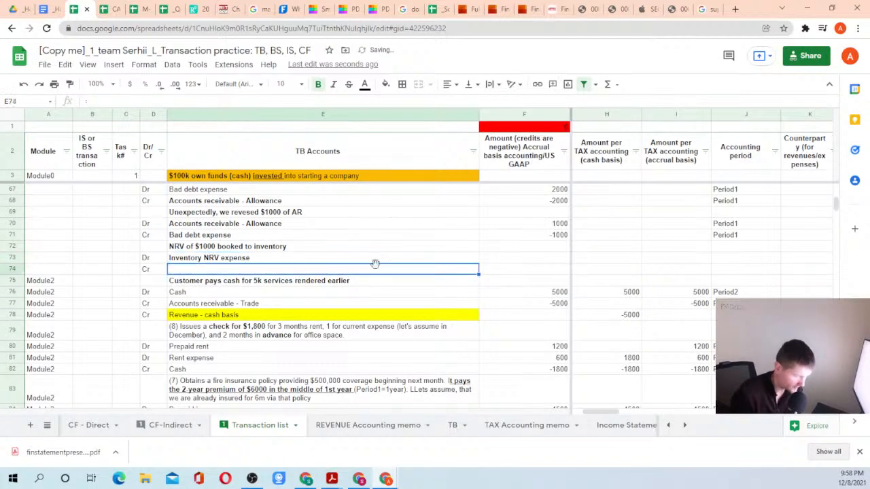
pyautogui.write('=')
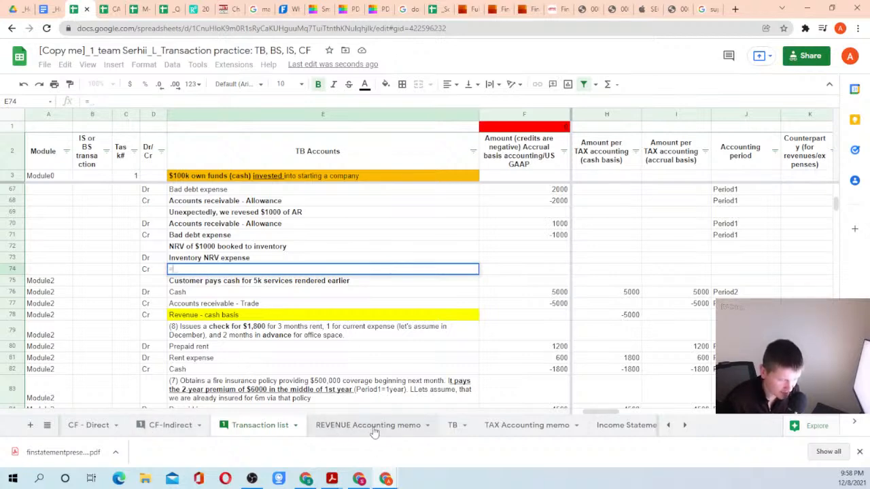
pyautogui.click(452, 426)
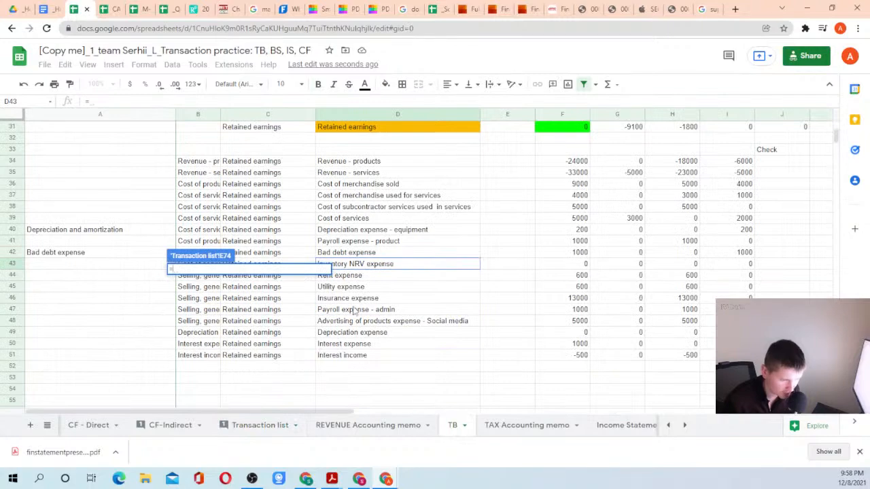
pyautogui.scroll(5, 373, 265)
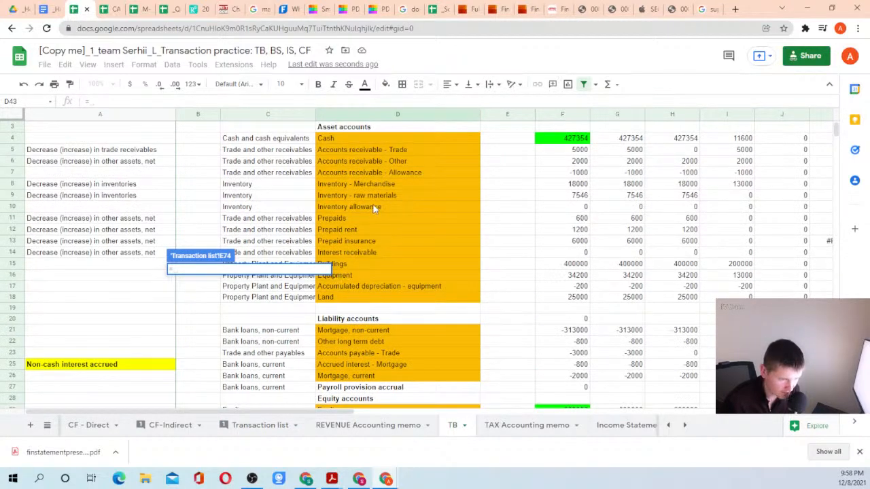
pyautogui.click(376, 208)
pyautogui.press('Return')
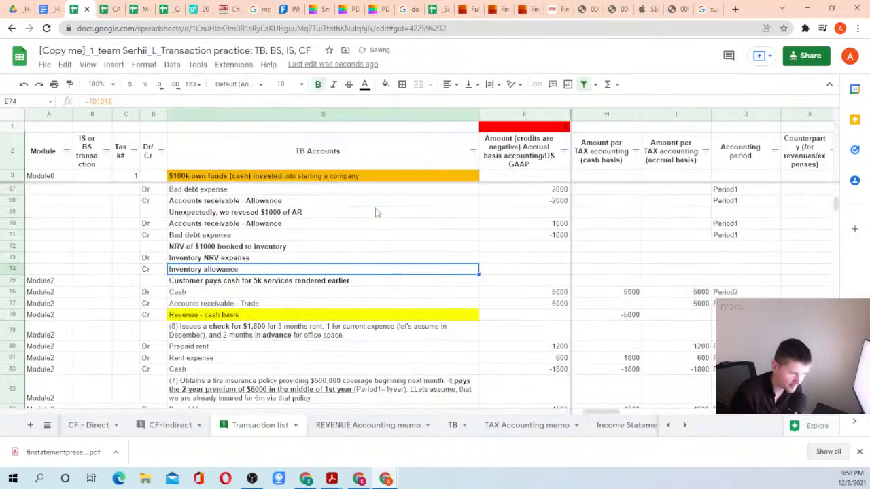
# Enter accrual basis amounts of 1000 for Inventory NRV expense and -1000 for Inventory allowance.
pyautogui.press('Up')
pyautogui.press('Right')
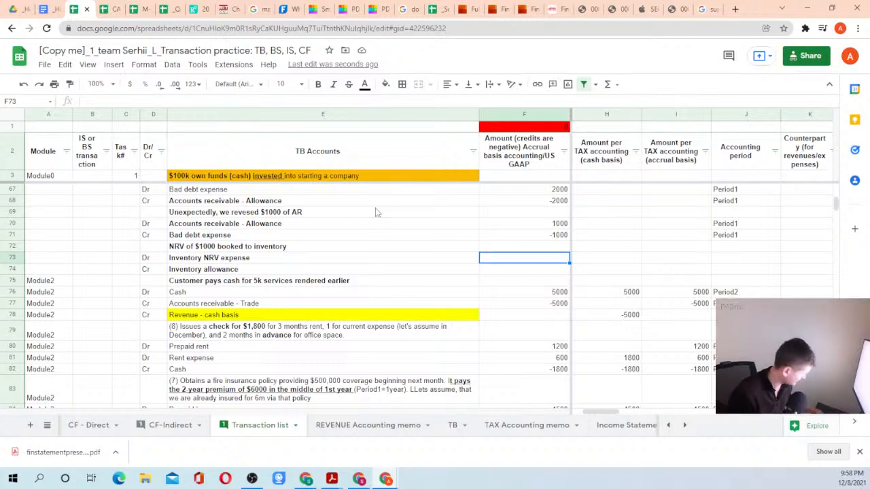
pyautogui.write('1000')
pyautogui.press('Return')
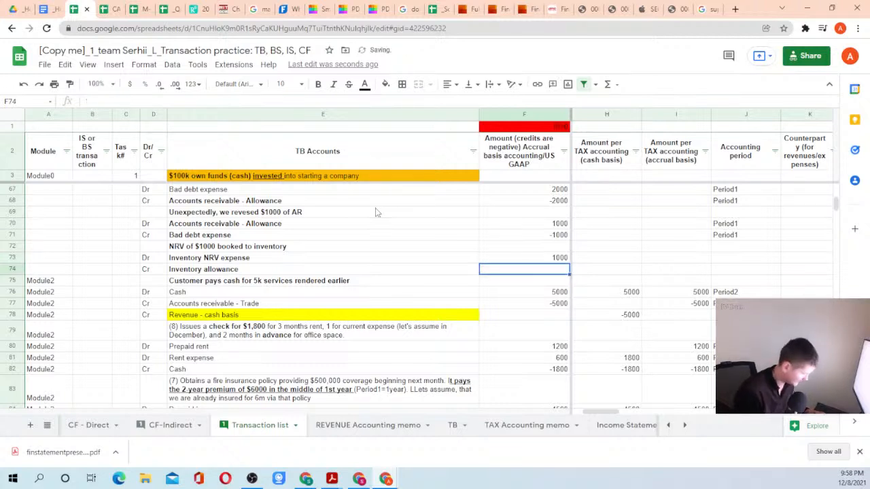
pyautogui.write('-')
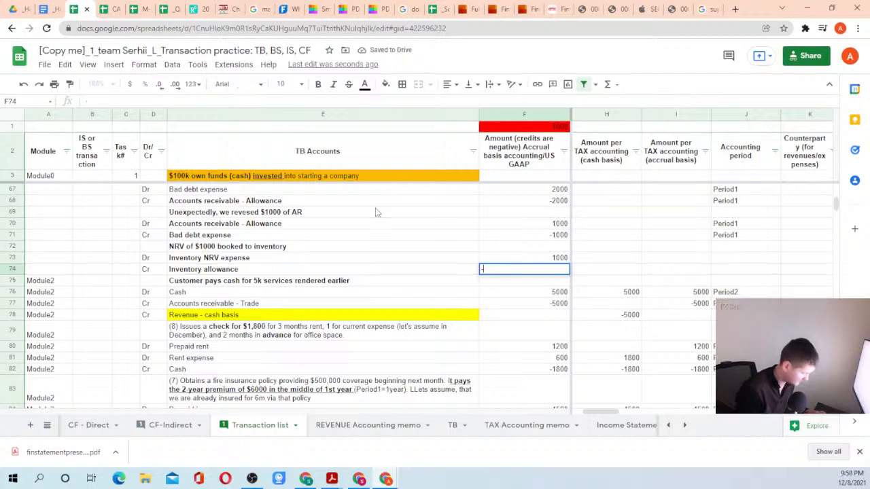
pyautogui.write('000')
pyautogui.press('Return')
# Set the accrual basis amounts to 3000 for Inventory NRV expense and -3000 for Inventory allowance.
pyautogui.press('Up')
pyautogui.press('Up')
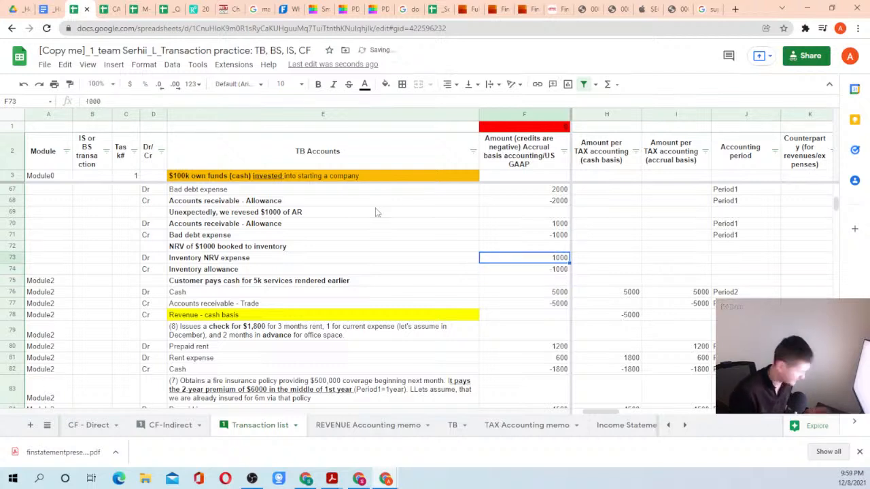
pyautogui.write('3000')
pyautogui.press('Return')
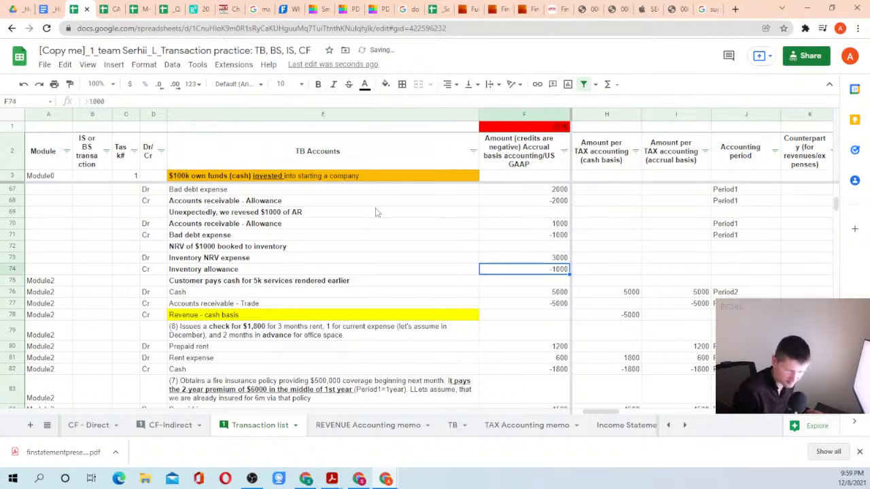
pyautogui.write('-')
pyautogui.write('3000')
pyautogui.press('Return')
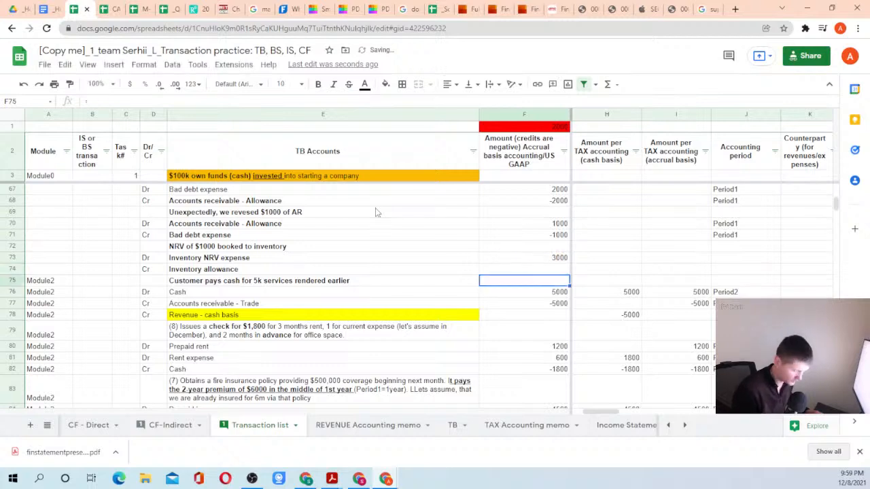
# Check the CF-Indirect and TB sheets for the effect of the inventory NRV entry.
pyautogui.click(173, 424)
pyautogui.scroll(-1, 462, 331)
pyautogui.scroll(1, 460, 324)
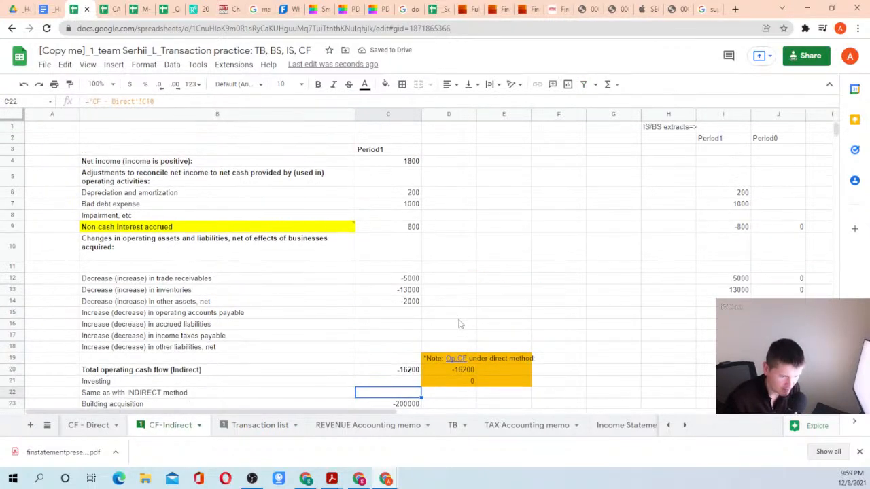
pyautogui.scroll(-2, 439, 330)
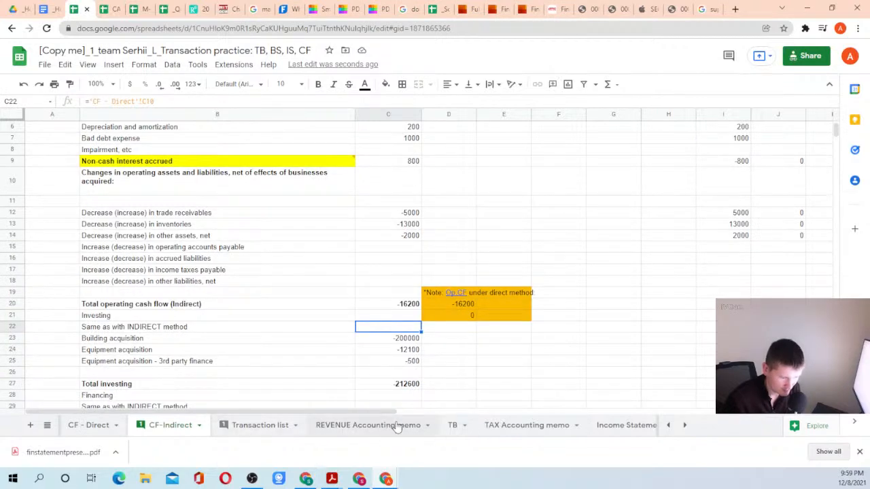
pyautogui.click(452, 426)
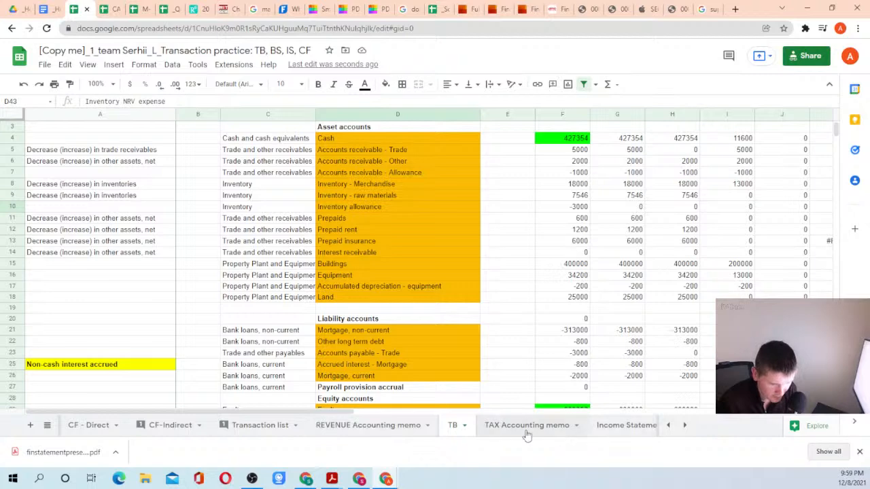
# Copy the Period1 accounting period from the last Bad debt expense line to both lines of the inventory NRV entry in the Transaction list.
pyautogui.click(266, 427)
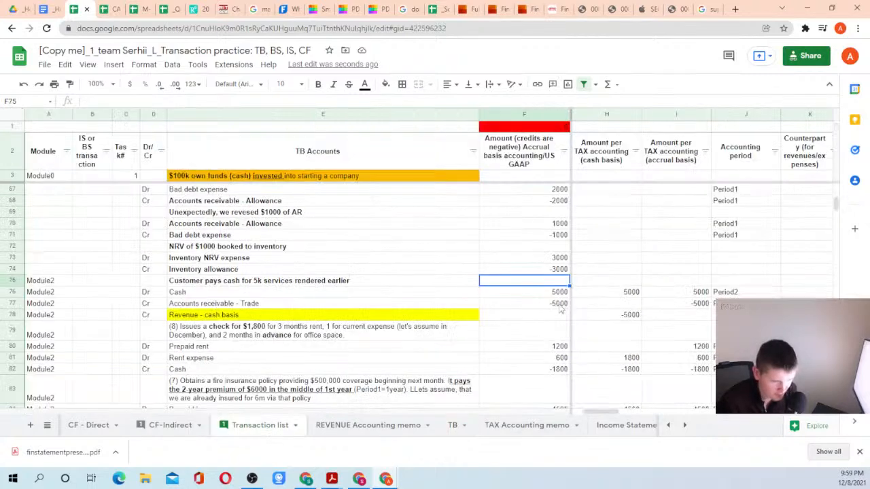
pyautogui.press('Up')
pyautogui.press('Up')
pyautogui.press('Right')
pyautogui.press('Right')
pyautogui.press('Right')
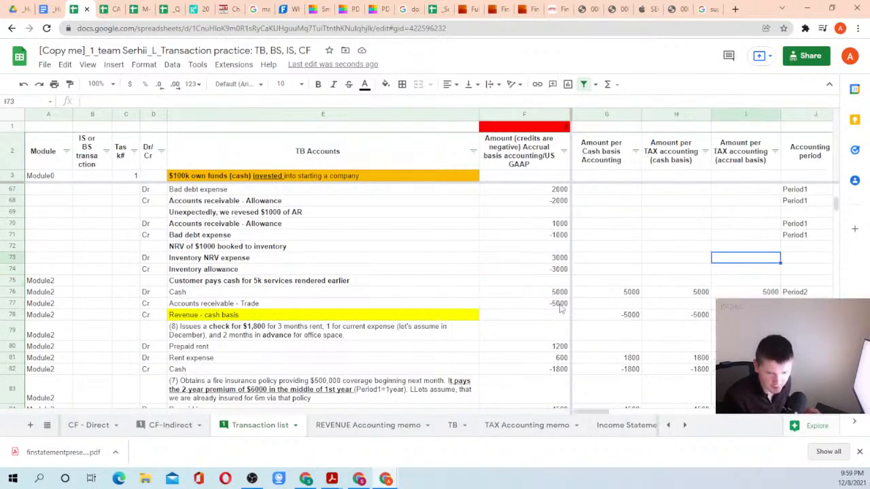
pyautogui.press('Right')
pyautogui.press('Left')
pyautogui.press('Up')
pyautogui.press('Up')
pyautogui.hotkey('ctrl', 'c')
pyautogui.press('Down')
pyautogui.press('Down')
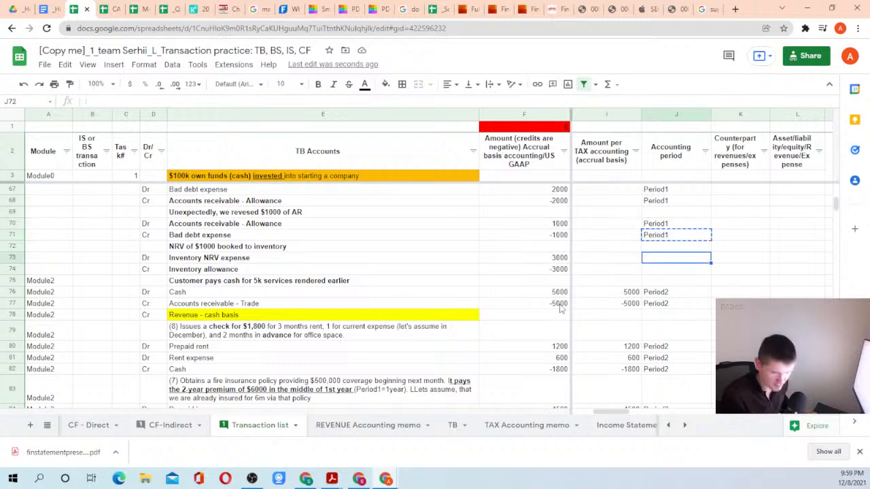
pyautogui.hotkey('shift', 'Down')
pyautogui.hotkey('ctrl', 'v')
pyautogui.press('Down')
pyautogui.press('Left')
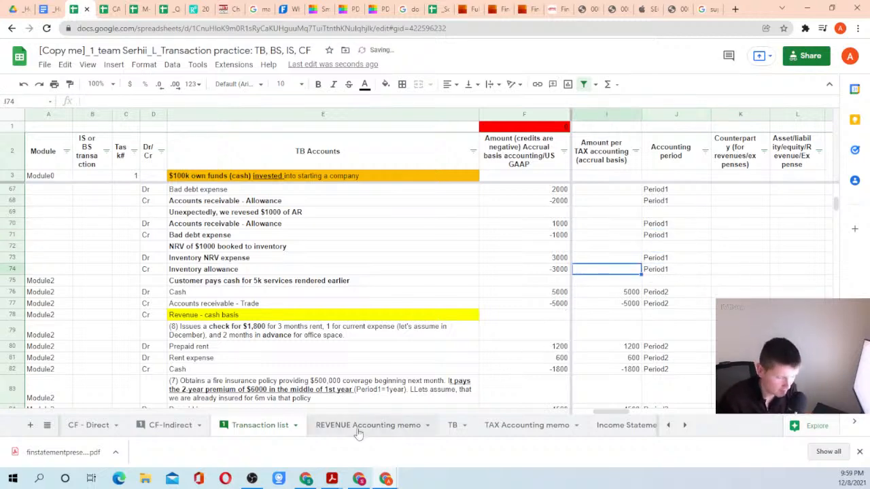
# Inspect the difference between direct and indirect operating cash flow on the CF-Indirect sheet.
pyautogui.click(170, 426)
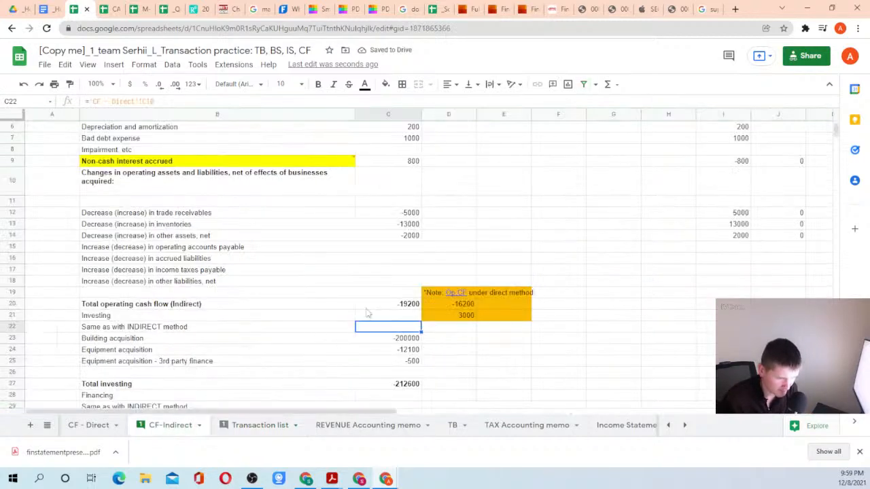
pyautogui.click(467, 317)
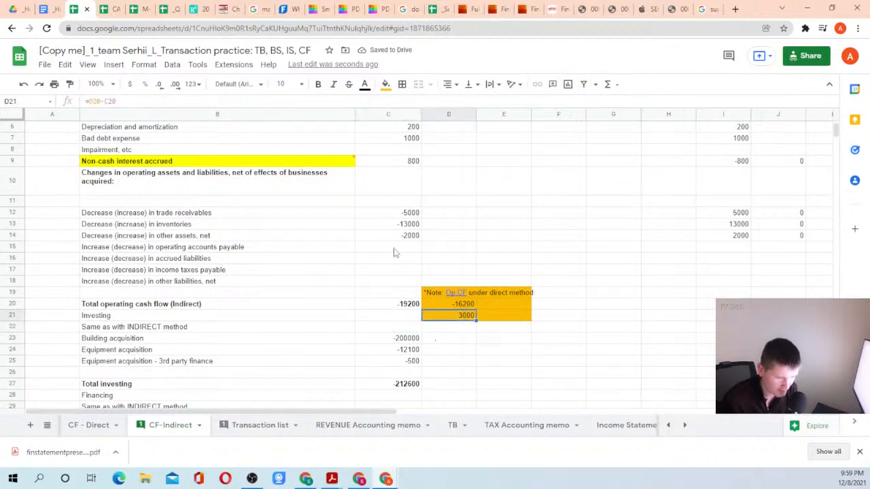
# Copy the "Decrease (increase) in inventories" cash flow label from the raw materials row to the Inventory allowance row on the TB sheet.
pyautogui.scroll(2, 394, 251)
pyautogui.click(187, 281)
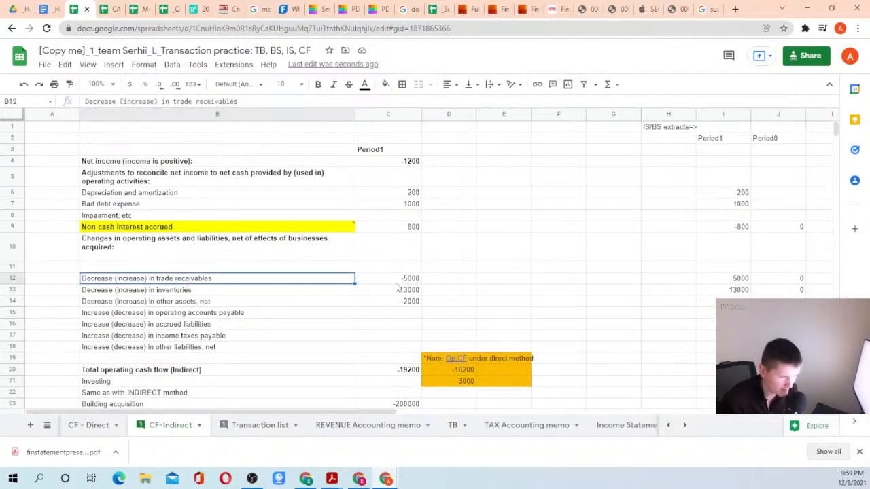
pyautogui.click(229, 292)
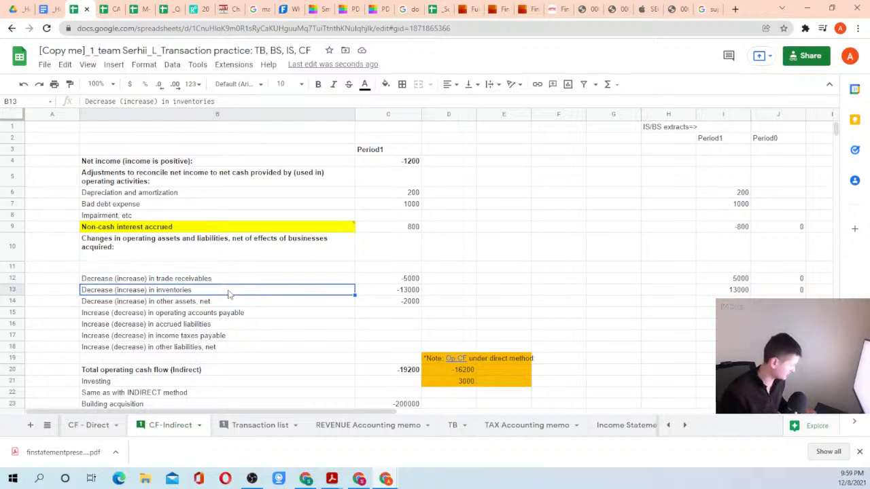
pyautogui.click(368, 426)
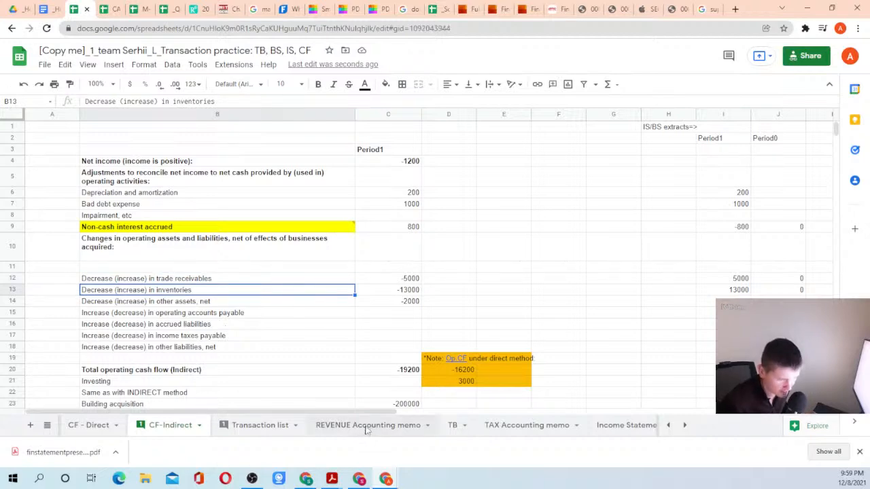
pyautogui.click(452, 426)
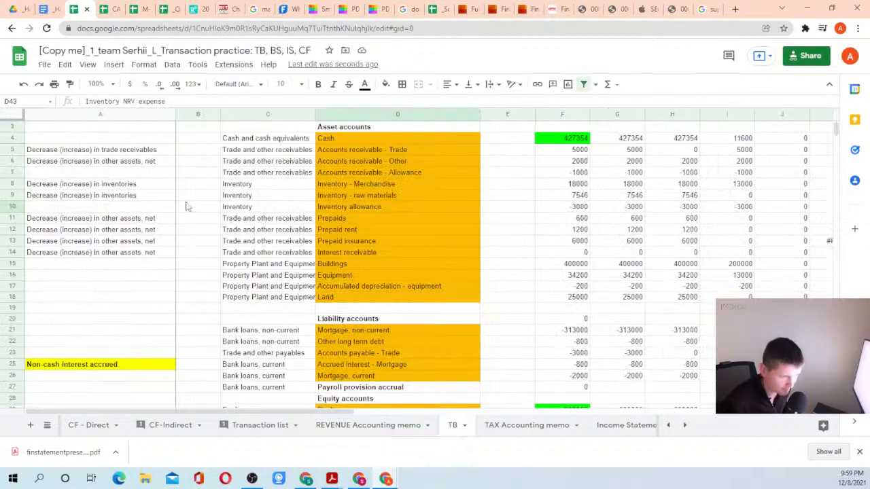
pyautogui.click(131, 198)
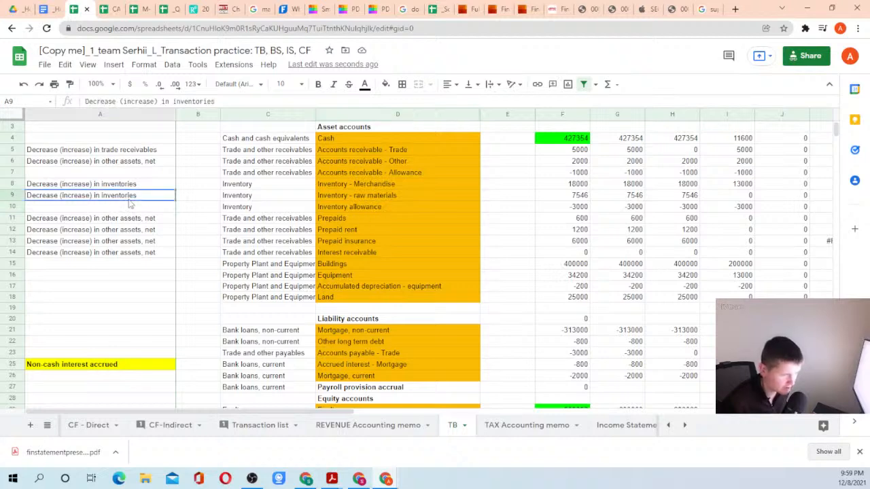
pyautogui.hotkey('ctrl', 'c')
pyautogui.click(113, 208)
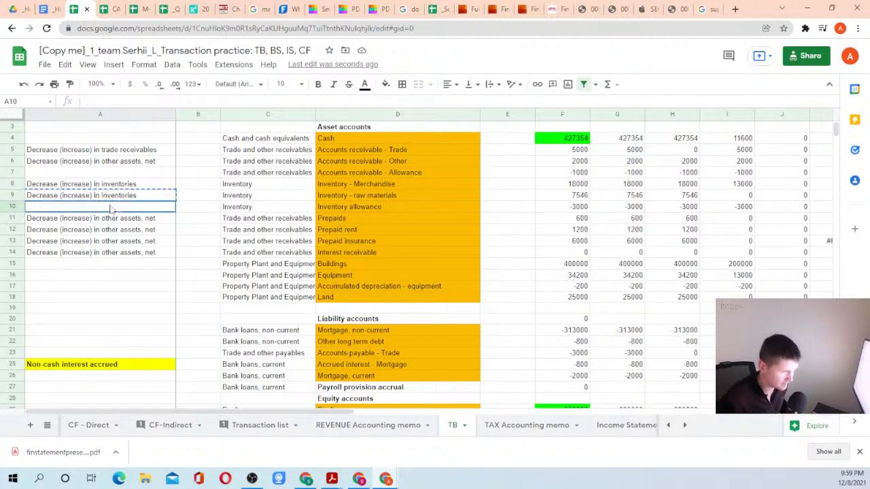
pyautogui.hotkey('ctrl', 'v')
# Check the inventories line and the difference between direct and indirect operating cash flow on the CF-Indirect sheet.
pyautogui.click(275, 426)
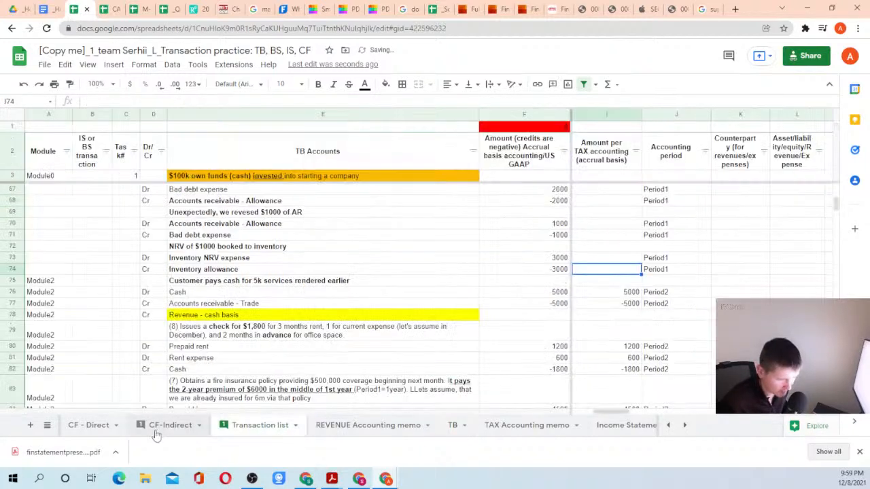
pyautogui.click(158, 426)
pyautogui.scroll(-3, 329, 271)
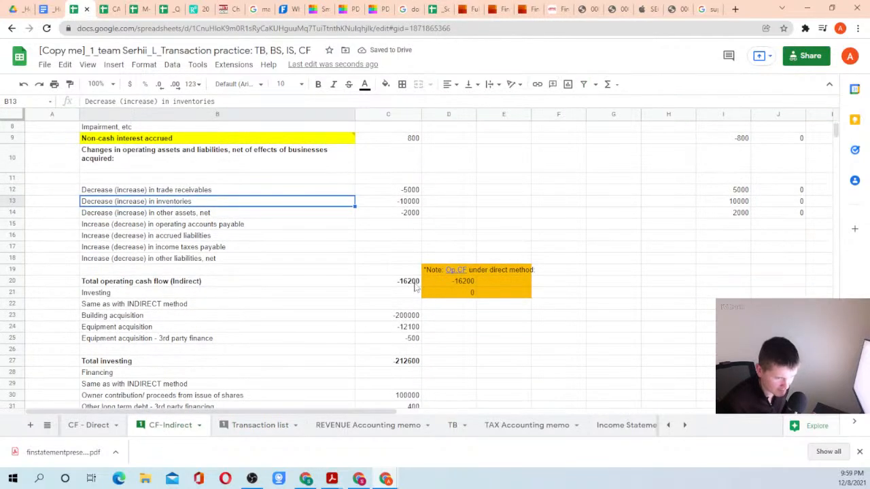
pyautogui.click(470, 292)
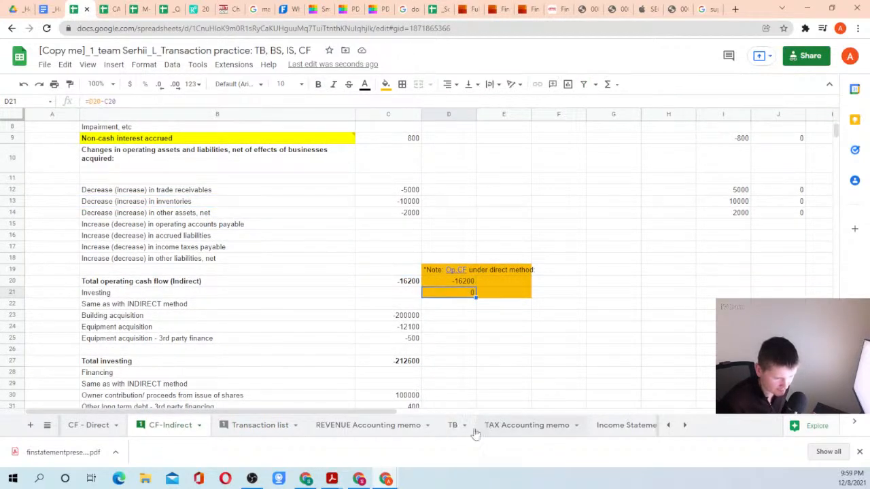
# On the TB sheet, clear the Inventory allowance row's cash flow label and enter "Inventory NRV expense" as the label for the Inventory NRV expense row.
pyautogui.click(454, 426)
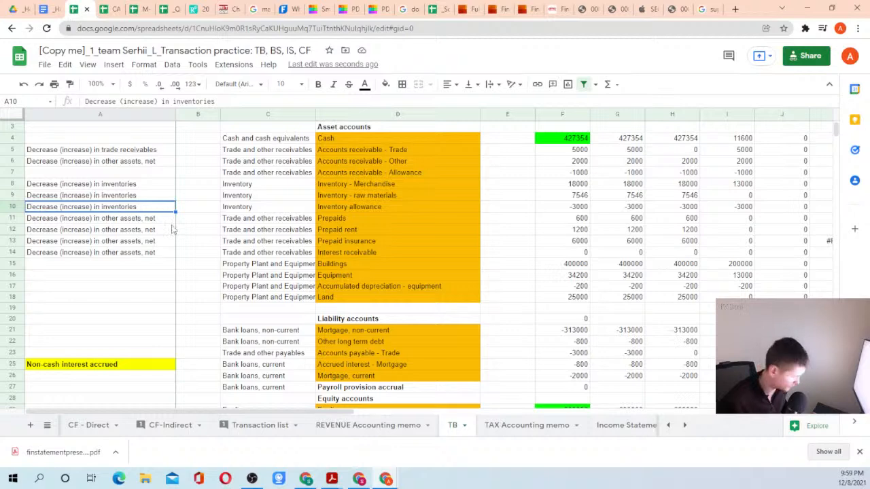
pyautogui.press('Delete')
pyautogui.scroll(-8, 126, 237)
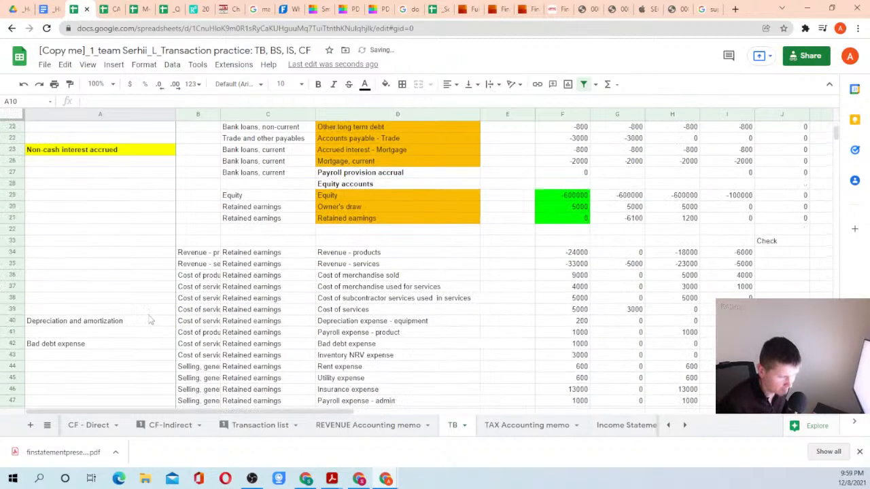
pyautogui.scroll(-1, 145, 315)
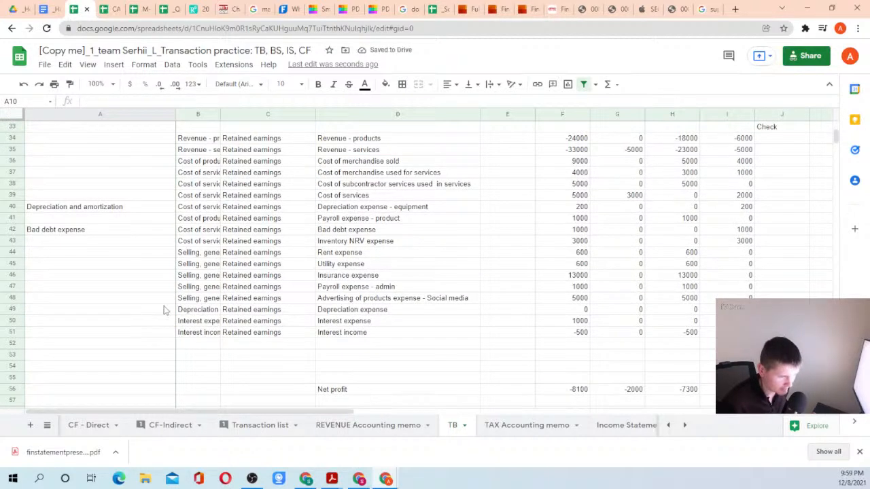
pyautogui.click(380, 278)
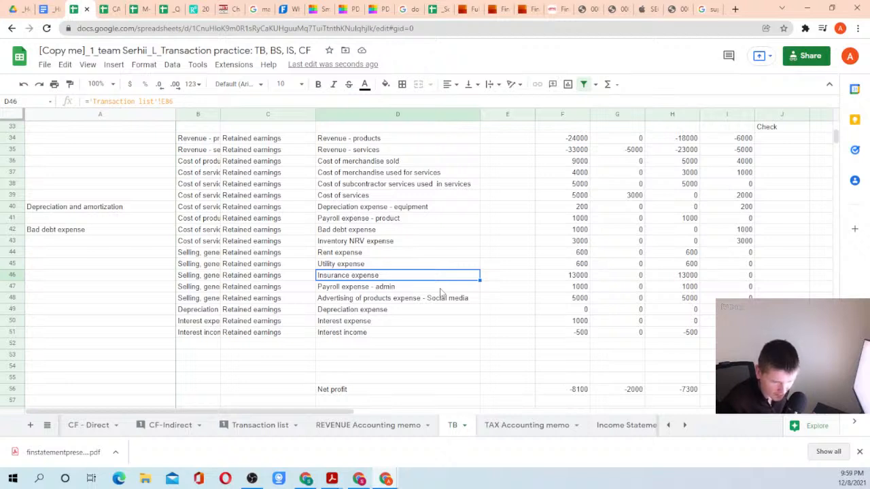
pyautogui.press('Up')
pyautogui.press('Up')
pyautogui.press('Up')
pyautogui.press('Left')
pyautogui.press('Left')
pyautogui.press('Left')
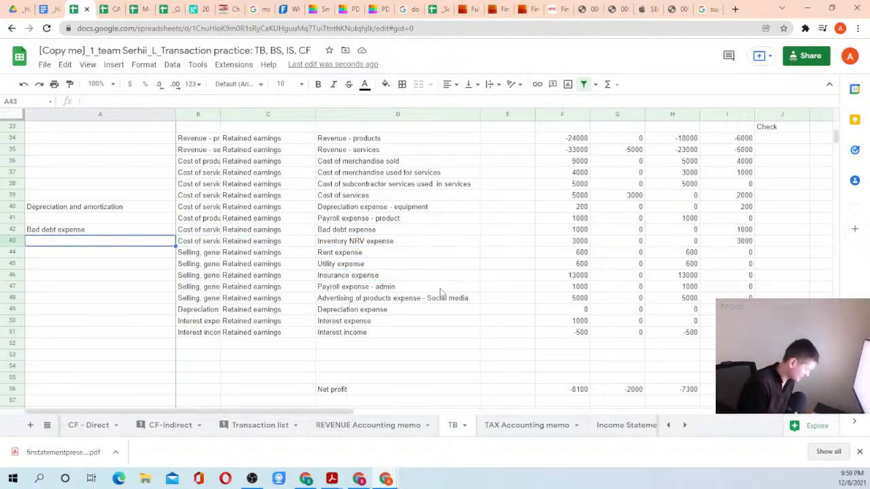
pyautogui.write('Inventory NR')
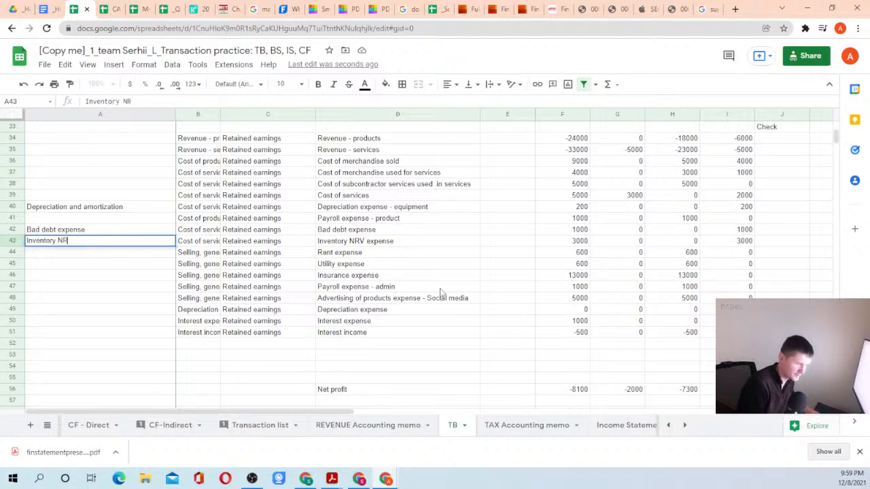
pyautogui.write('V e')
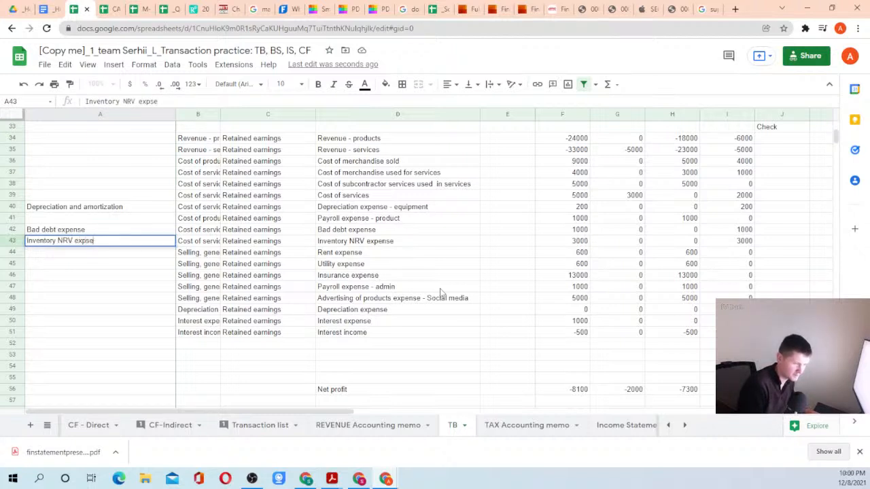
pyautogui.write('xps')
pyautogui.press('BackSpace')
pyautogui.write('e')
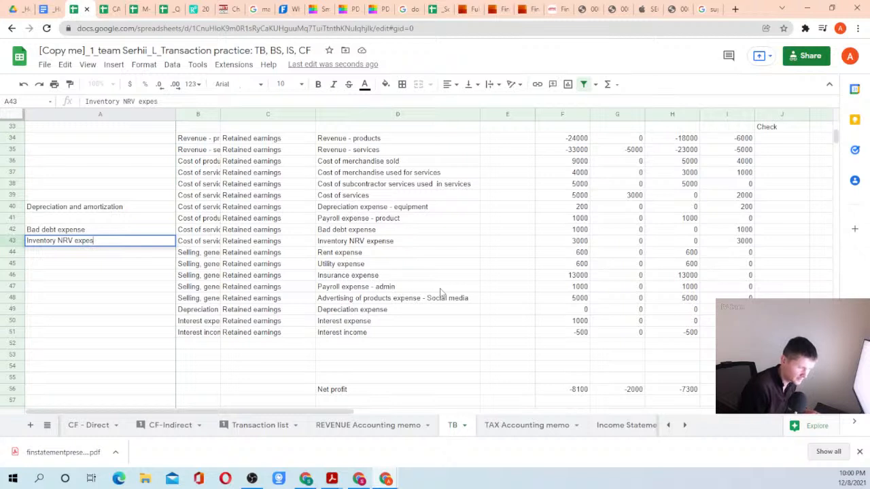
pyautogui.press('Tab')
pyautogui.press('Tab')
pyautogui.press('Tab')
pyautogui.press('Tab')
pyautogui.press('Tab')
pyautogui.press('Tab')
pyautogui.press('Tab')
pyautogui.press('Tab')
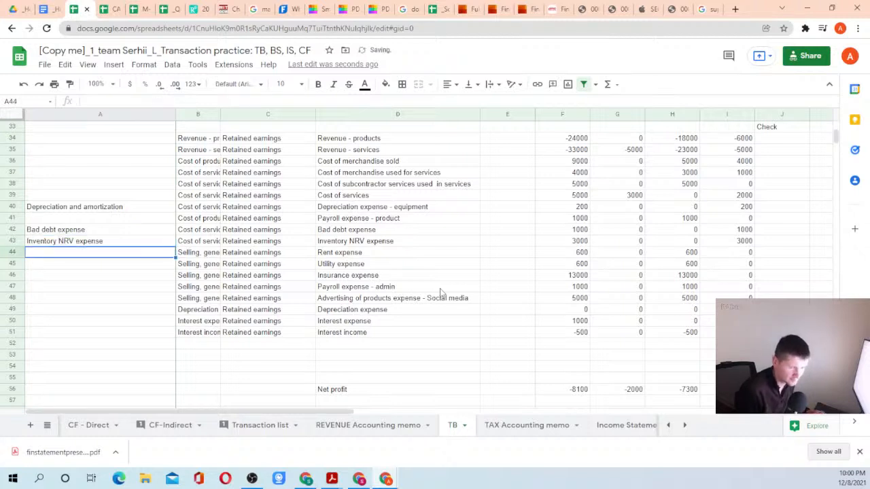
pyautogui.press('Left')
pyautogui.press('Left')
pyautogui.press('Left')
pyautogui.press('Left')
pyautogui.press('Left')
pyautogui.press('Left')
pyautogui.press('Left')
pyautogui.press('Left')
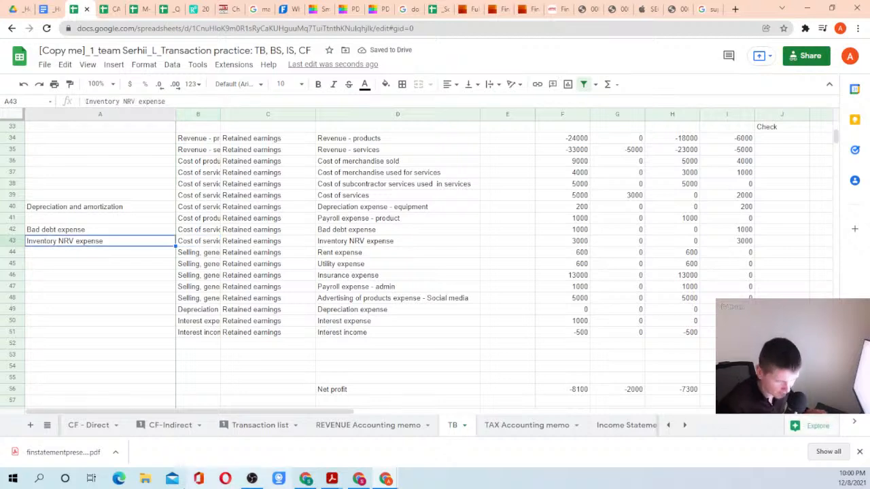
# Insert one row above the Non-cash interest accrued line on the CF-Indirect sheet.
pyautogui.click(188, 428)
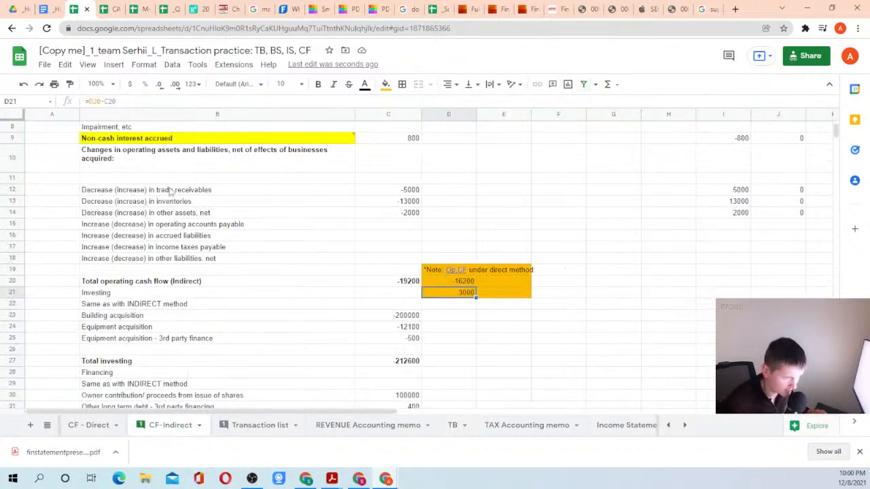
pyautogui.scroll(3, 172, 191)
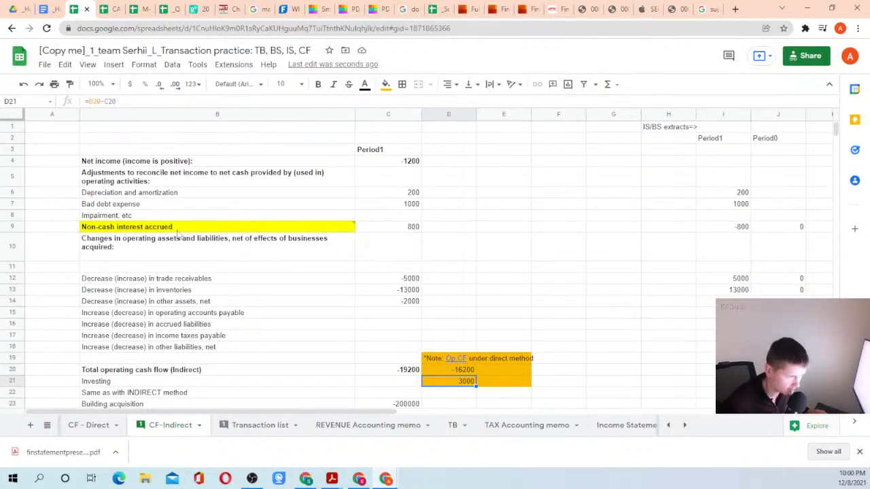
pyautogui.click(14, 227)
pyautogui.rightClick(15, 228)
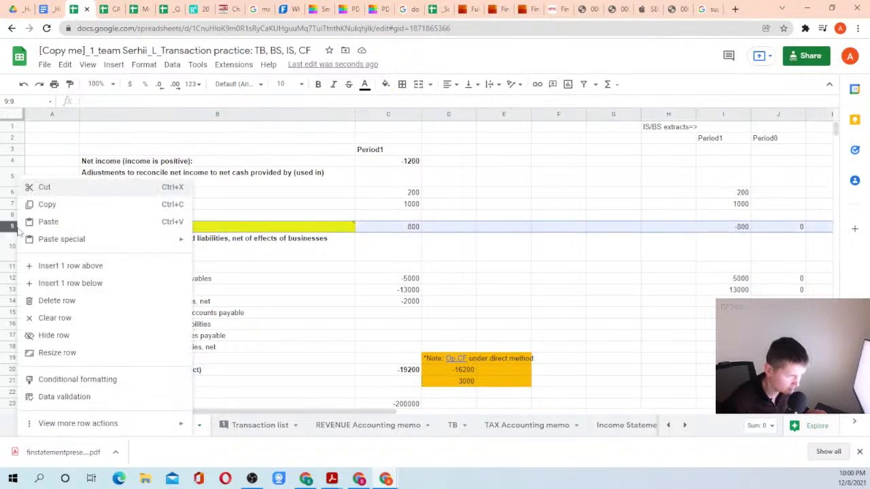
pyautogui.click(71, 266)
# Replace the "Impairment, etc" label in B8 with a link to the Inventory NRV expense account name in TB cell D43.
pyautogui.click(116, 216)
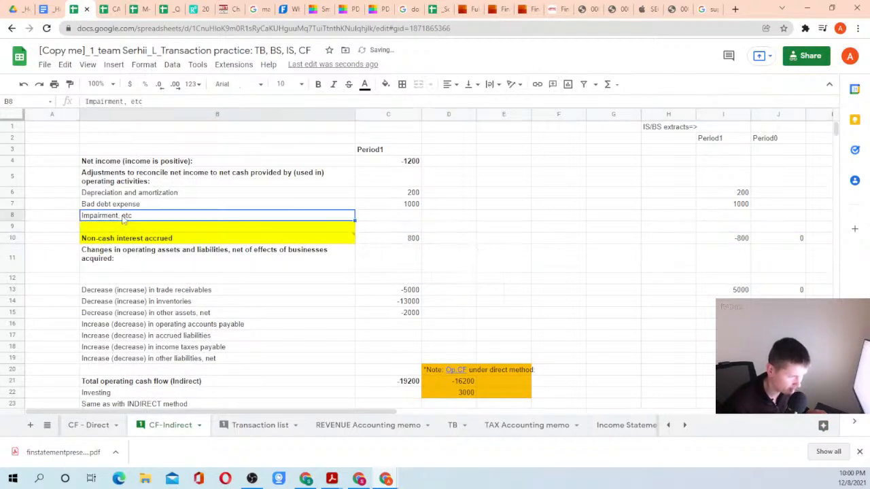
pyautogui.write('=')
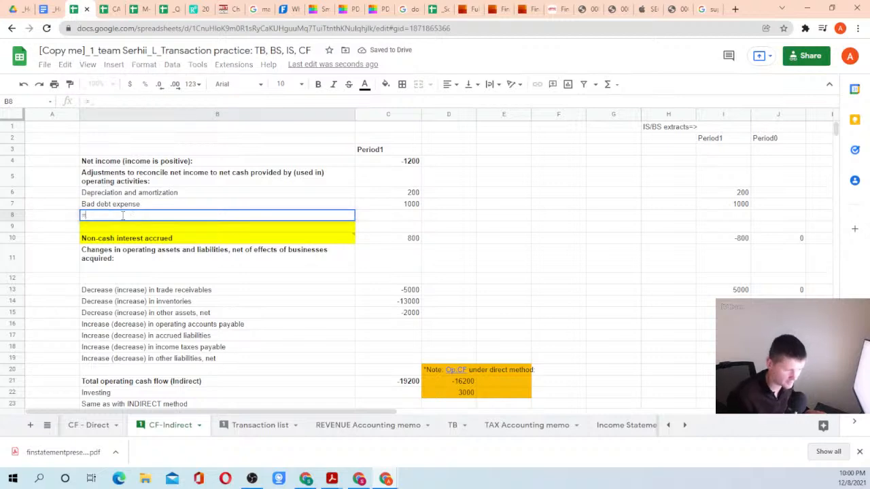
pyautogui.click(350, 427)
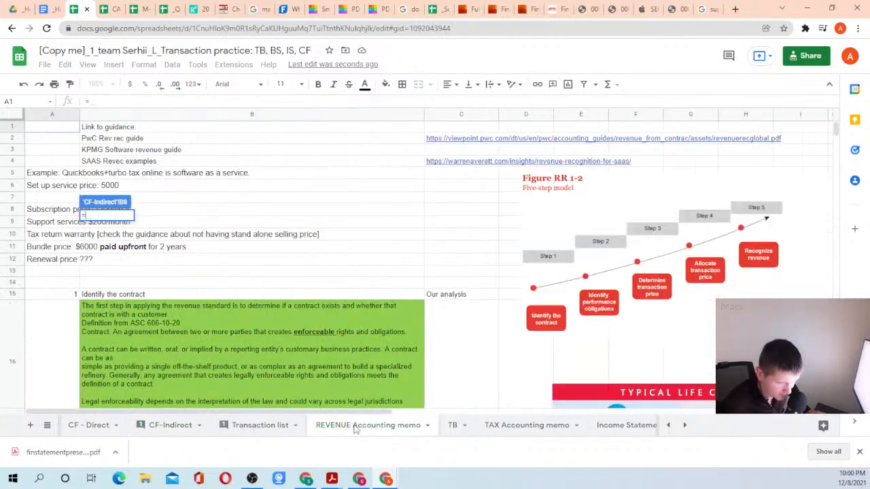
pyautogui.click(455, 425)
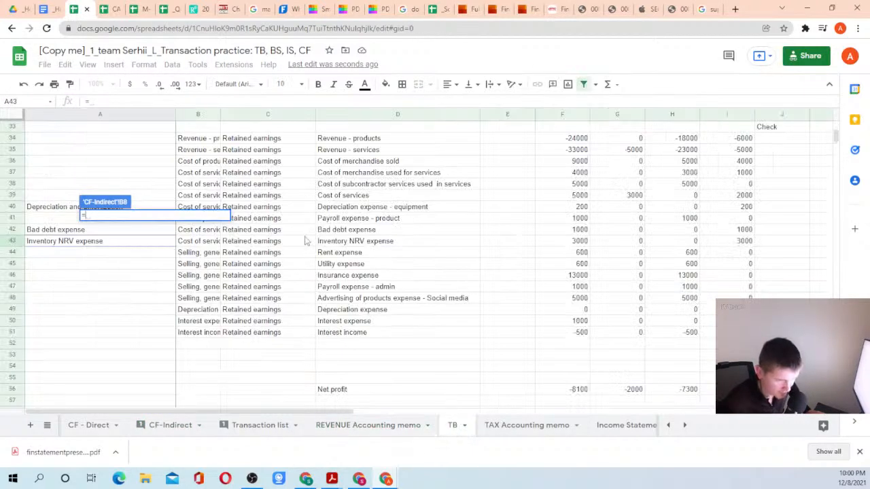
pyautogui.click(363, 242)
pyautogui.press('Return')
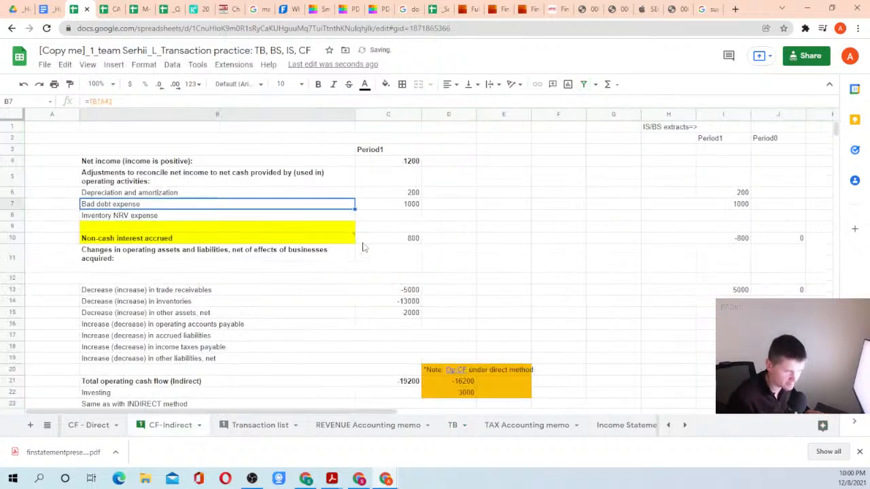
# Fill the Period1 extract in I8 with the formula =sumif(TB!$A:$A,$B8,TB!I:I), based on the Bad debt expense row above.
pyautogui.press('Right')
pyautogui.press('Right')
pyautogui.press('Right')
pyautogui.press('Right')
pyautogui.press('Right')
pyautogui.press('Up')
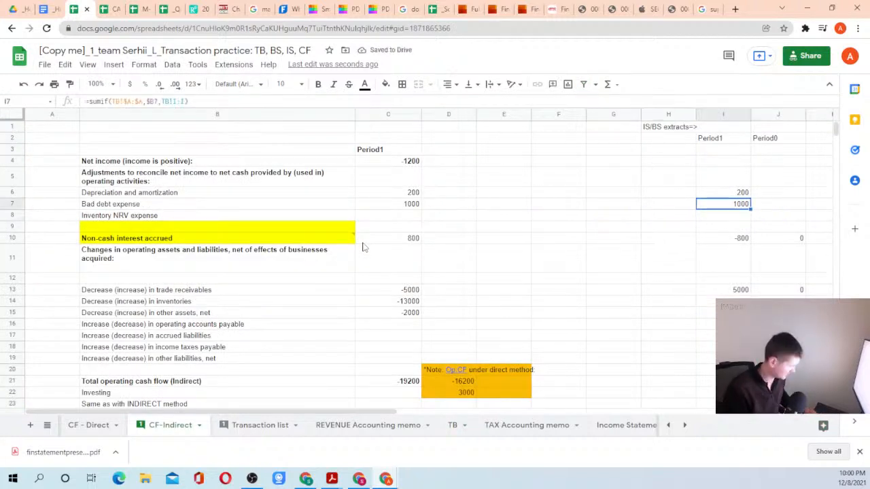
pyautogui.press('Down')
pyautogui.write('=sumif(TB!$A:$A,$B8,TB!I:I)')
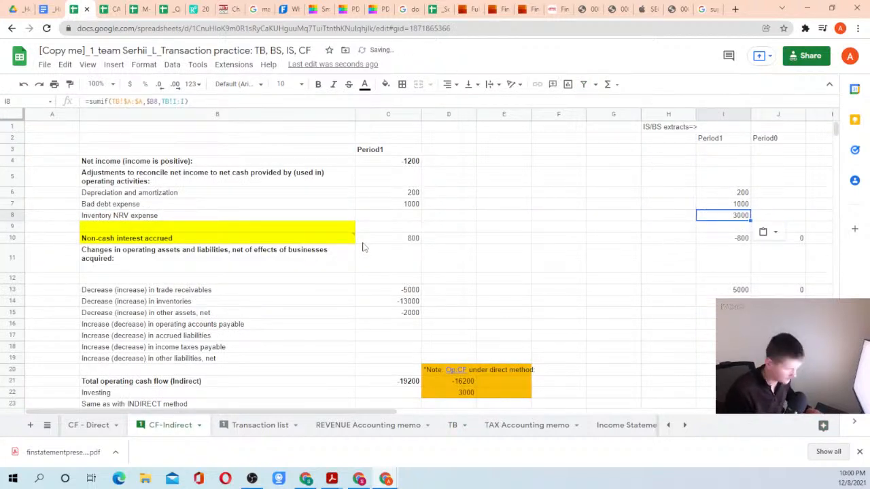
# Copy the Period1 amount link from the Bad debt expense line to the Inventory NRV expense line, so C8 contains =I8.
pyautogui.press('Left')
pyautogui.press('Left')
pyautogui.press('Left')
pyautogui.press('Left')
pyautogui.press('Left')
pyautogui.press('Left')
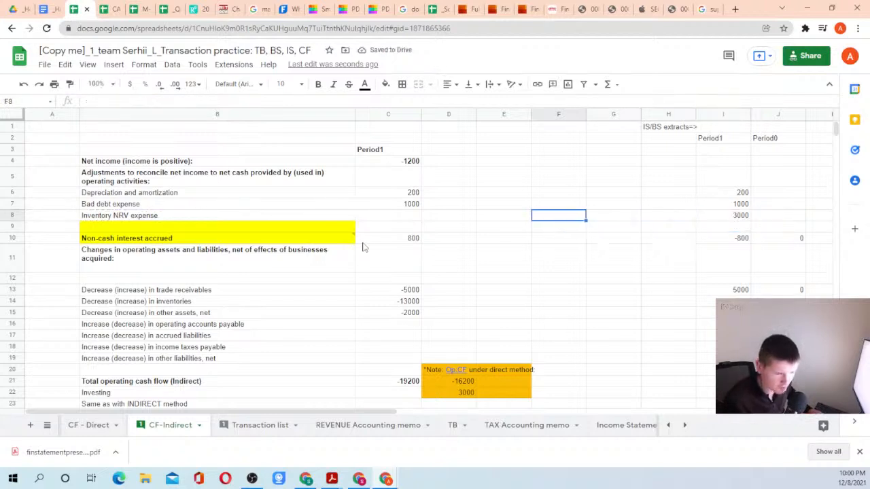
pyautogui.press('Right')
pyautogui.press('Right')
pyautogui.press('Left')
pyautogui.press('Left')
pyautogui.press('Up')
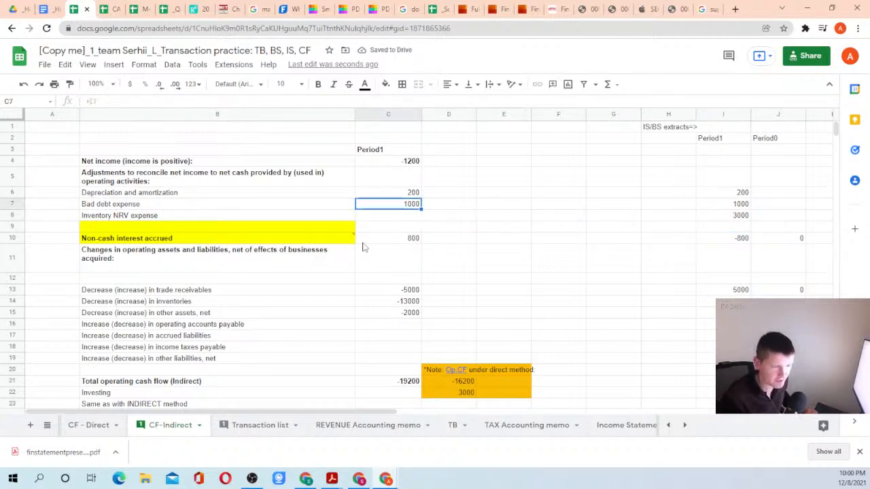
pyautogui.hotkey('ctrl', 'c')
pyautogui.press('Down')
pyautogui.hotkey('ctrl', 'v')
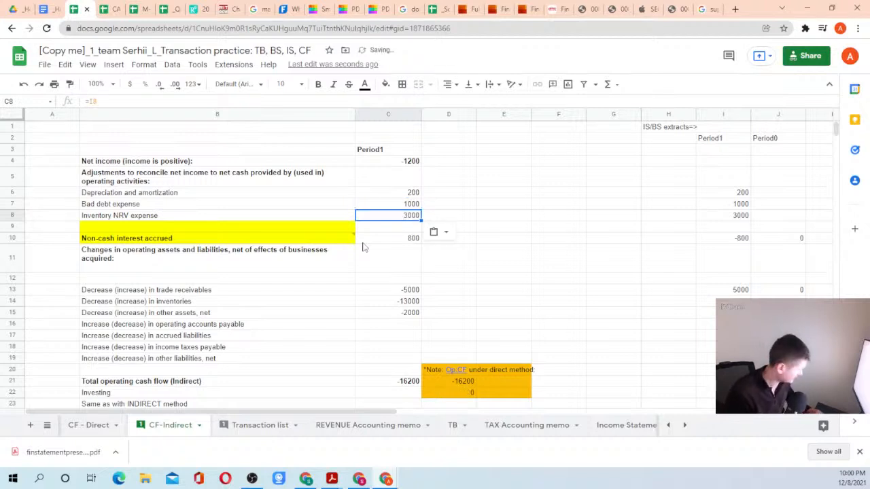
# Review the formulas of the Inventory NRV expense line and compare the indirect operating cash flow total with the direct method.
pyautogui.press('F2')
pyautogui.press('Return')
pyautogui.press('Up')
pyautogui.press('F2')
pyautogui.press('Return')
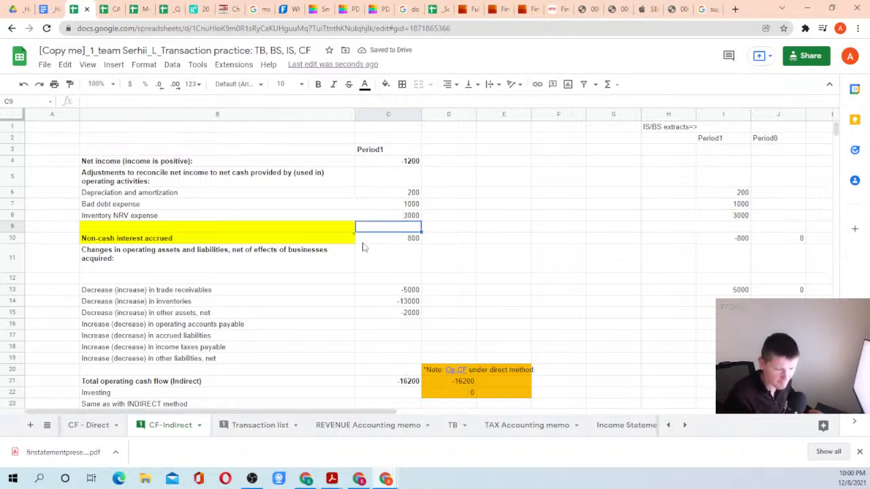
pyautogui.press('Up')
pyautogui.press('Left')
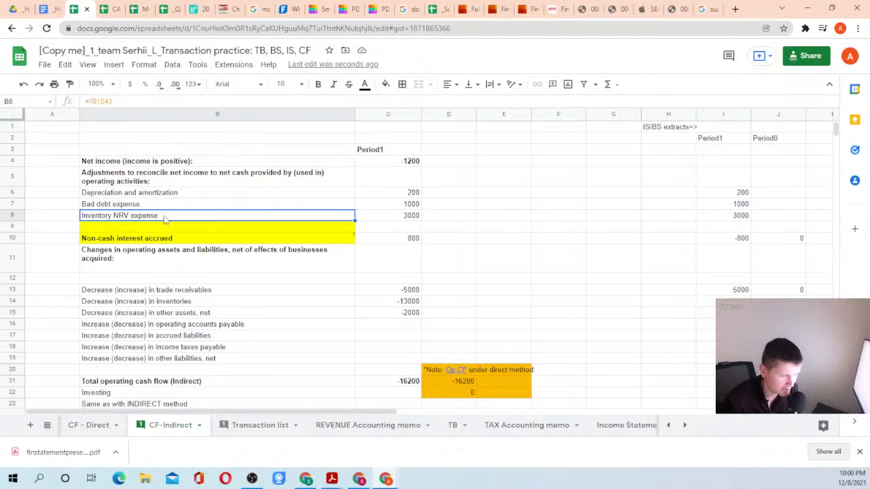
pyautogui.click(411, 218)
pyautogui.scroll(-2, 434, 276)
pyautogui.scroll(-1, 415, 292)
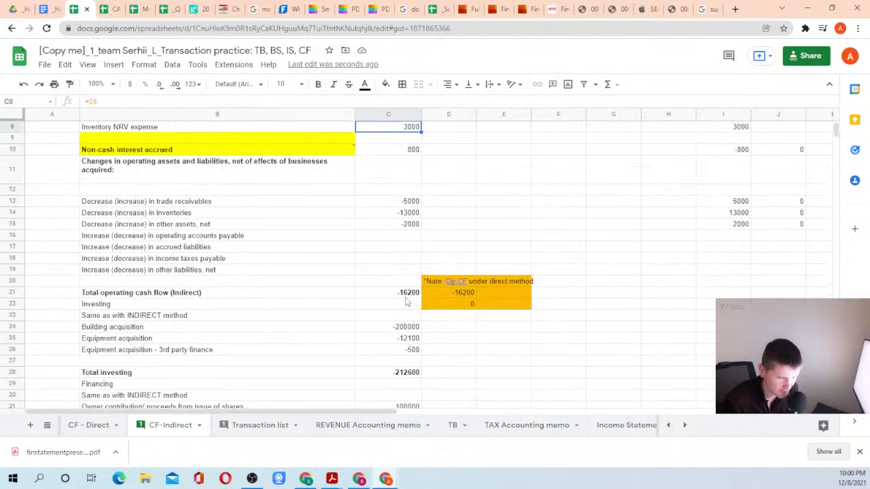
# Check the difference formula in D22 between indirect and direct operating cash flow, and the Inventory NRV expense amount in C8.
pyautogui.moveTo(409, 294); pyautogui.dragTo(479, 305)
pyautogui.click(466, 307)
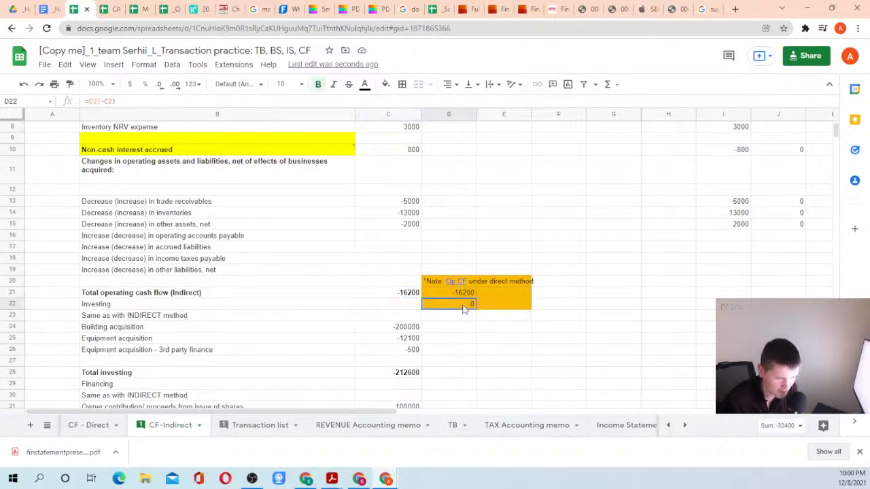
pyautogui.moveTo(405, 294); pyautogui.dragTo(456, 303)
pyautogui.click(455, 306)
pyautogui.click(456, 304)
pyautogui.scroll(3, 381, 235)
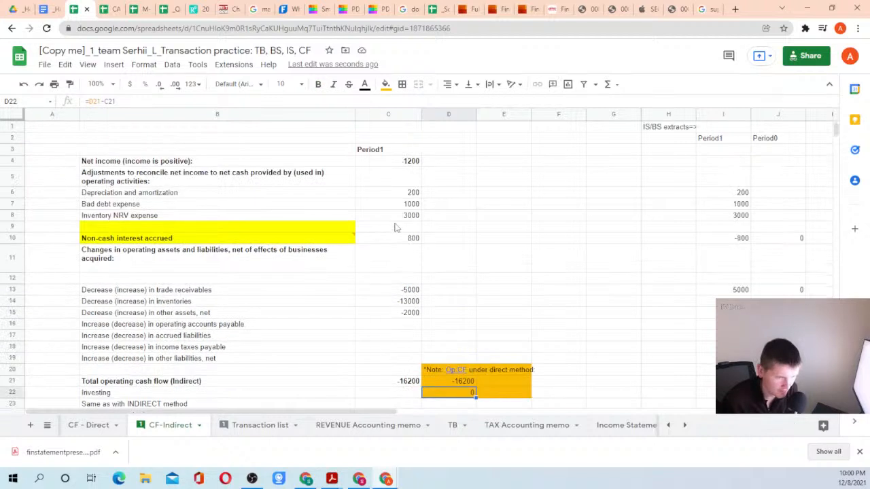
pyautogui.click(163, 217)
pyautogui.click(413, 218)
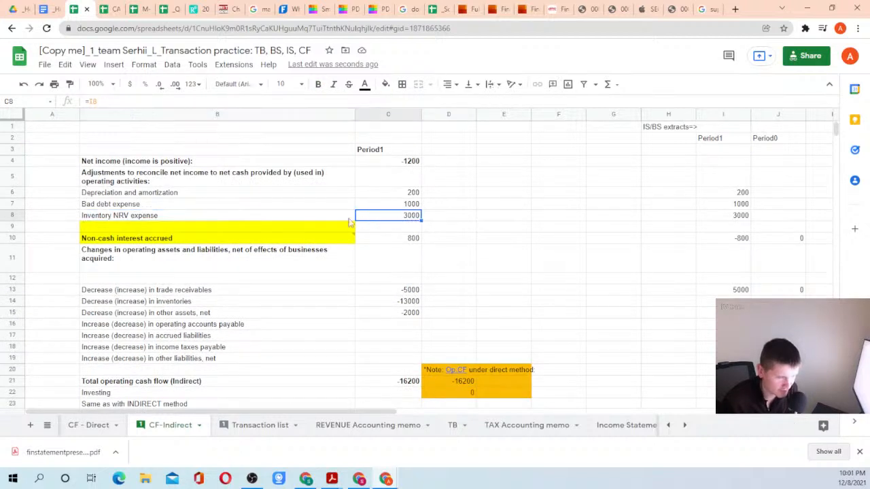
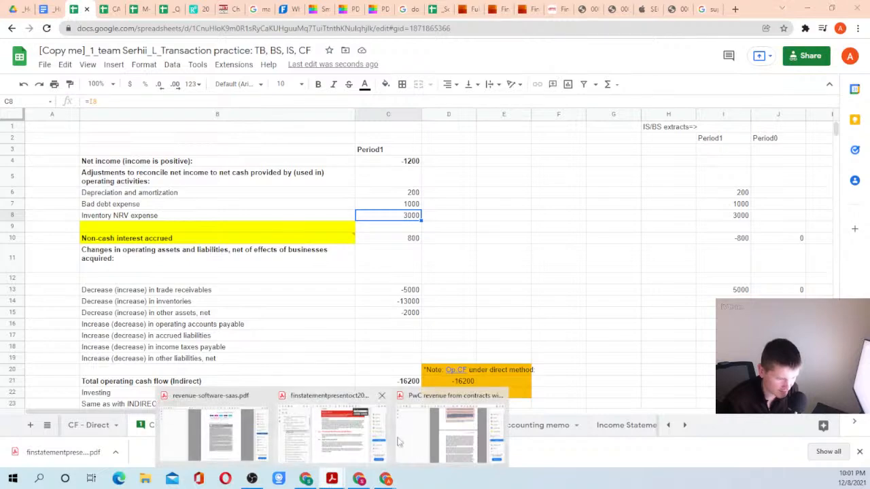
# Switch to Acrobat Reader and find the indirect-method reconciliation format in Chapter 6, Statement of cash flows, of finstatementpresentoct2021.pdf.
pyautogui.click(450, 432)
pyautogui.scroll(10, 487, 181)
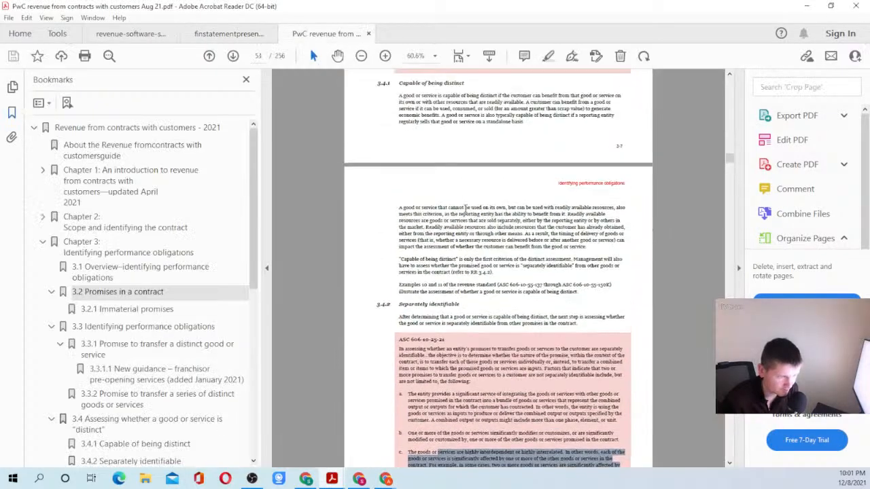
pyautogui.scroll(2, 482, 237)
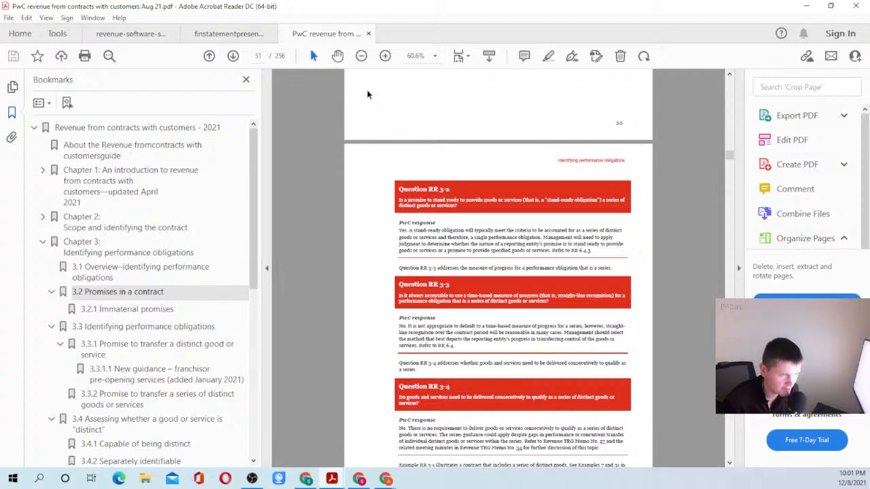
pyautogui.click(201, 33)
pyautogui.scroll(5, 368, 199)
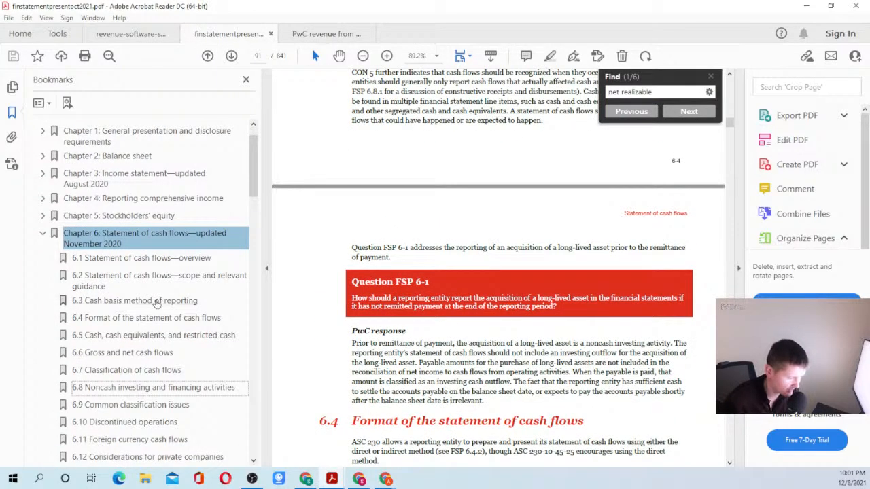
pyautogui.click(154, 280)
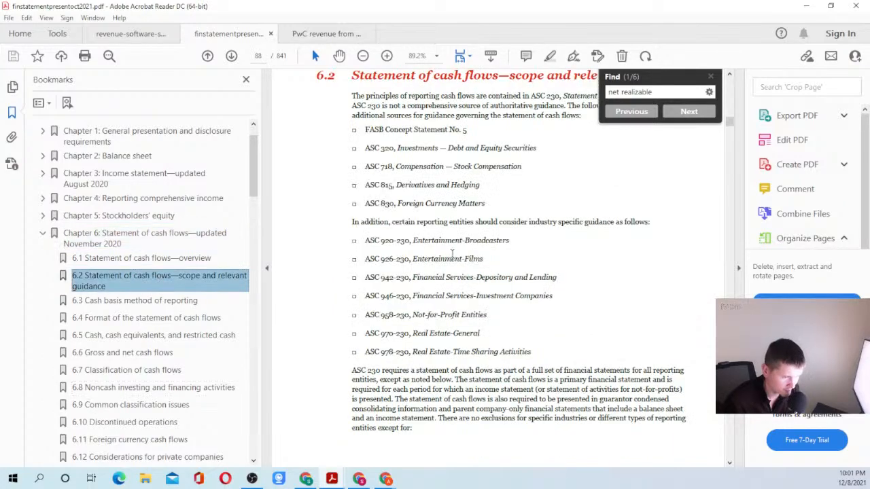
pyautogui.scroll(-15, 454, 286)
pyautogui.scroll(-20, 456, 308)
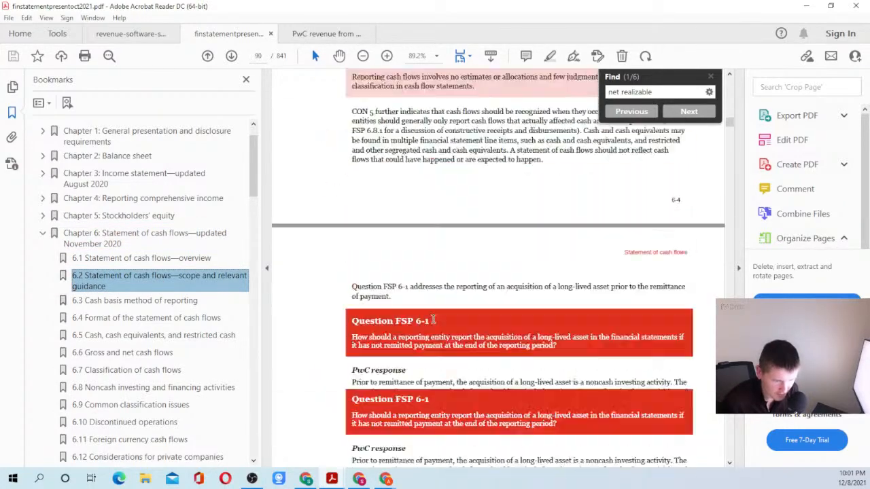
pyautogui.scroll(-10, 431, 317)
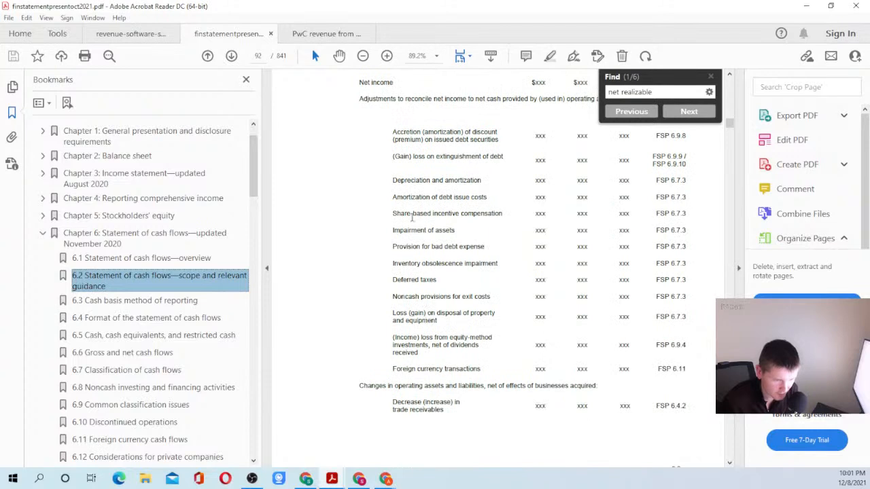
# Examine the Inventory obsolescence impairment line in the reconciliation format and its FSP section reference.
pyautogui.moveTo(393, 267); pyautogui.dragTo(491, 267)
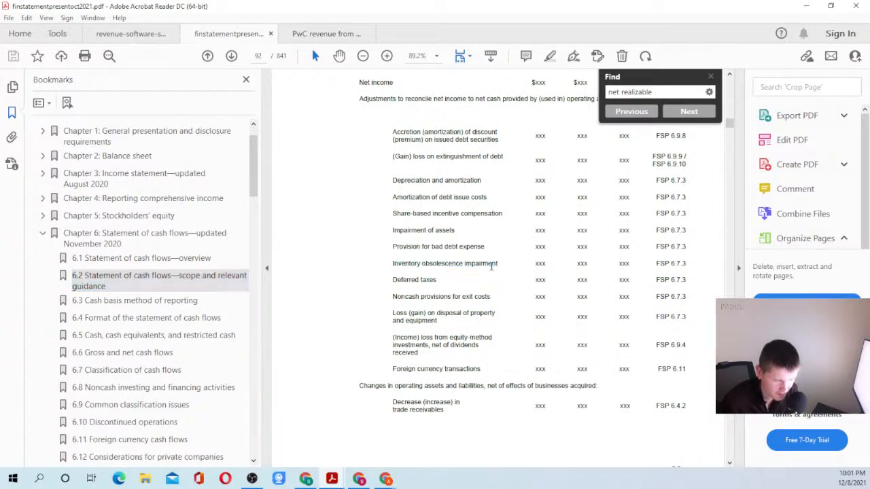
pyautogui.moveTo(389, 265); pyautogui.dragTo(503, 263)
pyautogui.click(504, 262)
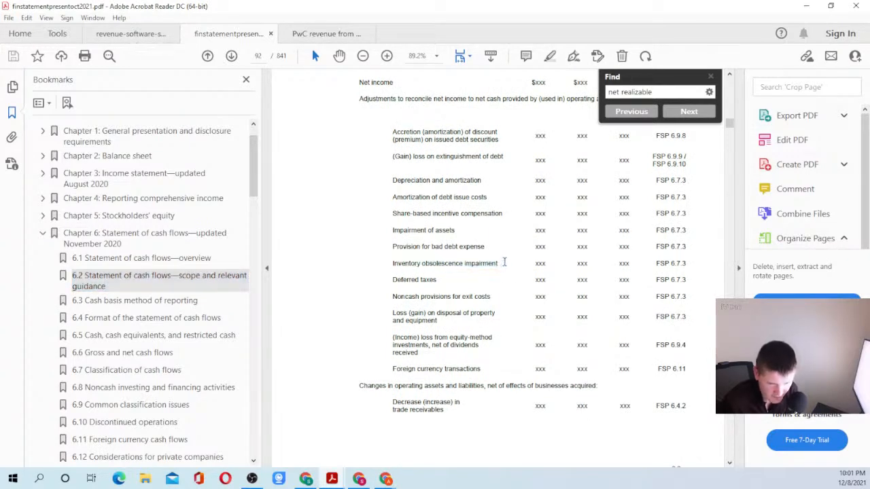
pyautogui.moveTo(656, 265); pyautogui.dragTo(686, 264)
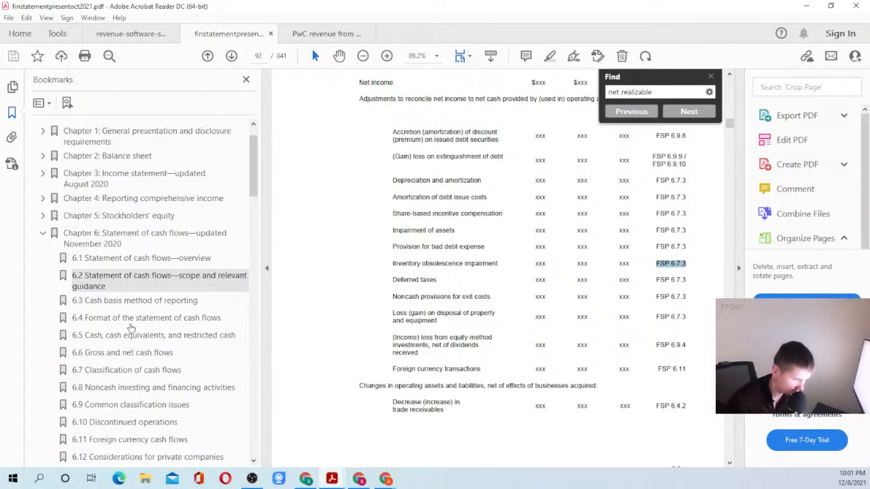
# Read section 6.7.3 Operating activities, including Figure FSP 6-2, under 6.7 Classification of cash flows for guidance on inventory impairment.
pyautogui.click(128, 370)
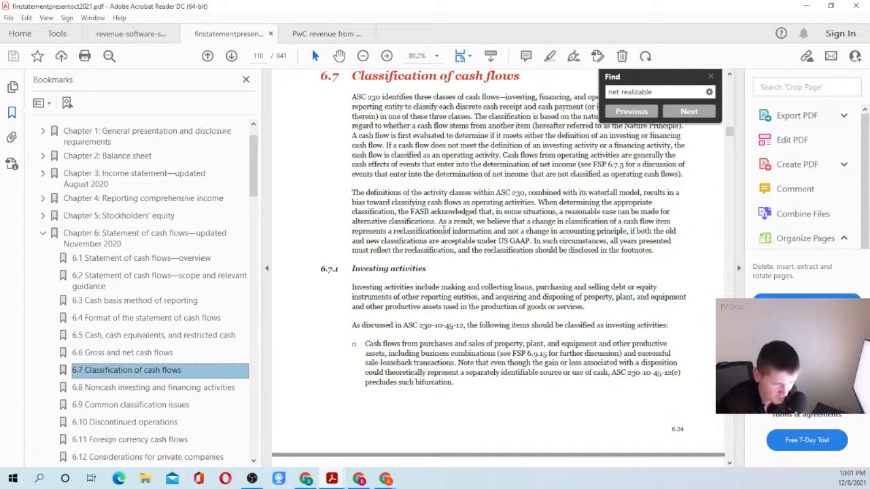
pyautogui.scroll(-10, 428, 254)
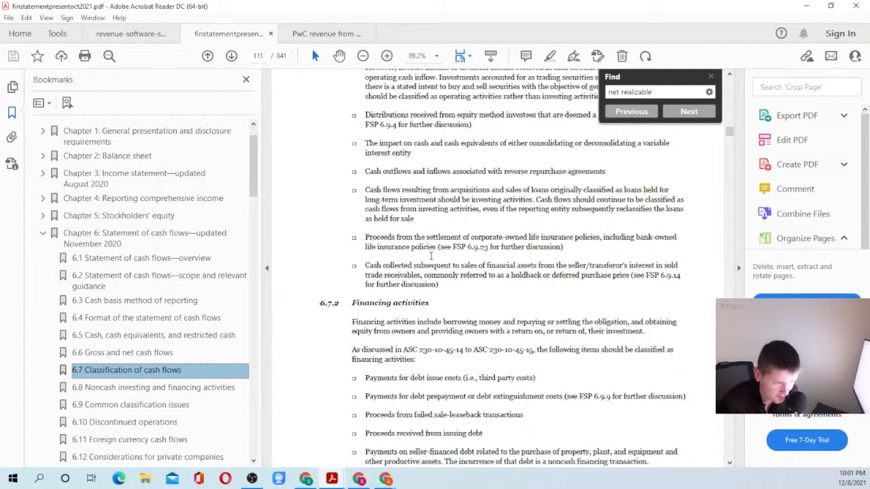
pyautogui.scroll(-10, 427, 254)
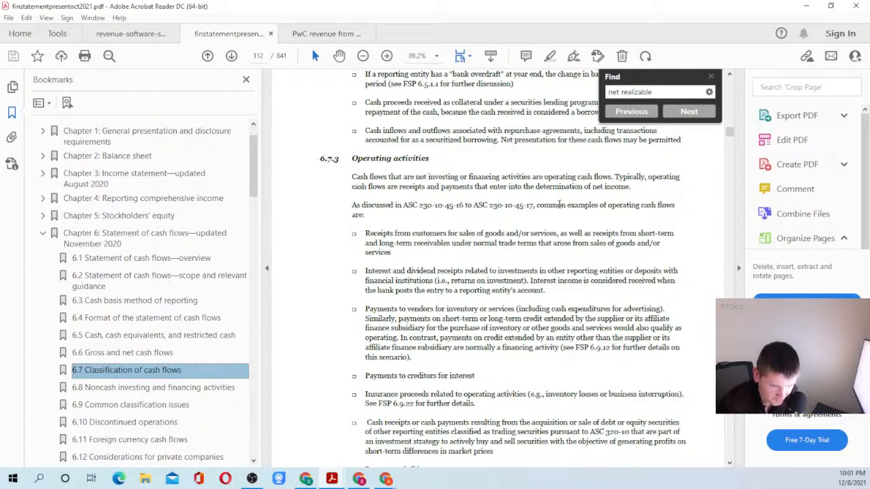
pyautogui.scroll(-5, 460, 213)
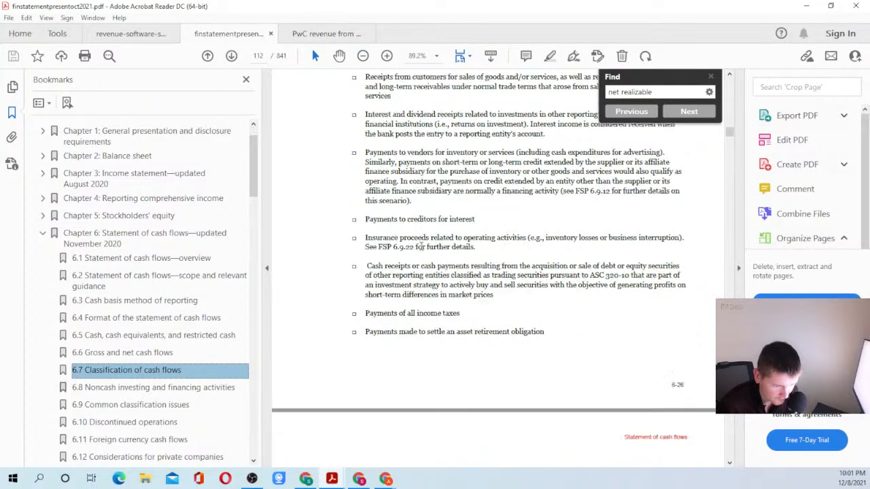
pyautogui.scroll(-5, 415, 216)
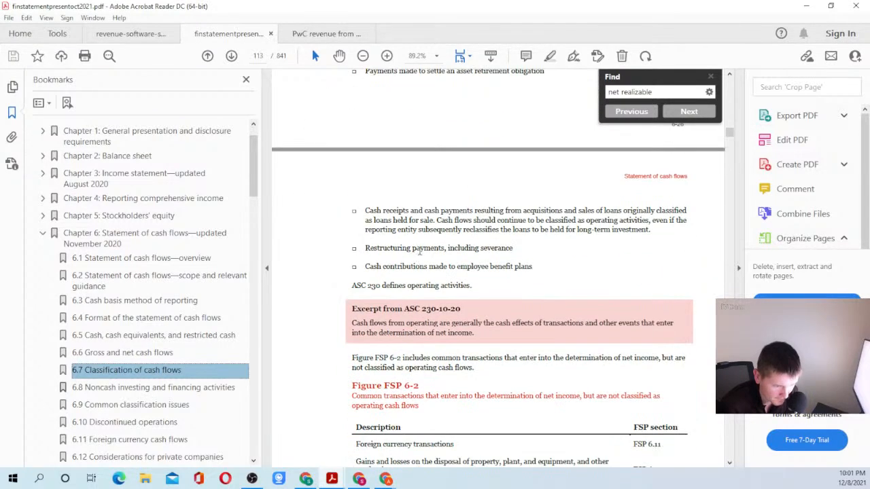
pyautogui.scroll(-1, 408, 244)
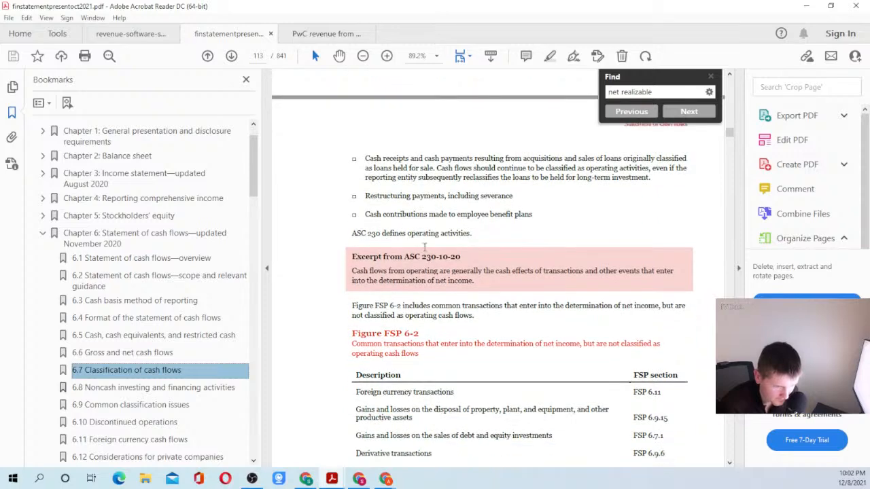
pyautogui.scroll(-3, 435, 231)
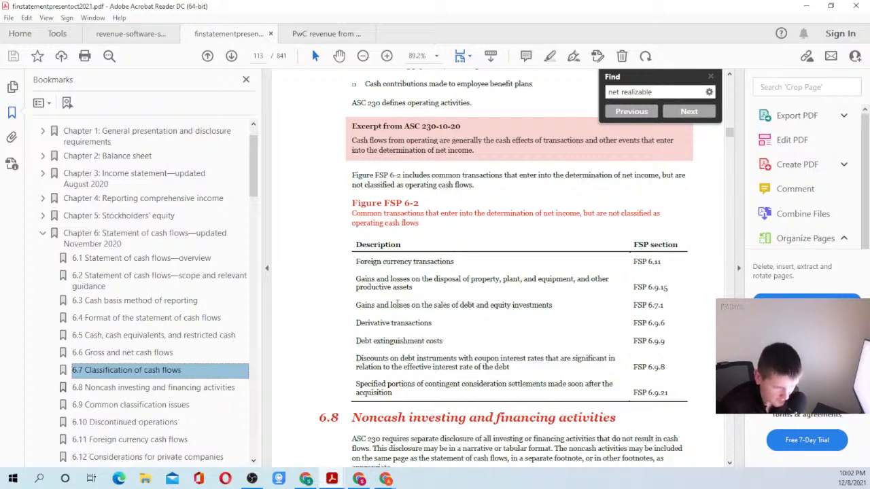
pyautogui.scroll(3, 428, 231)
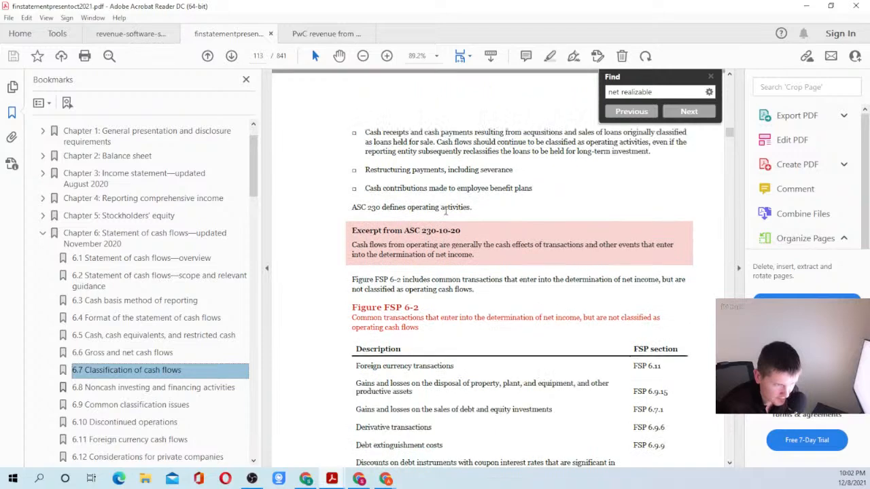
pyautogui.scroll(2, 452, 181)
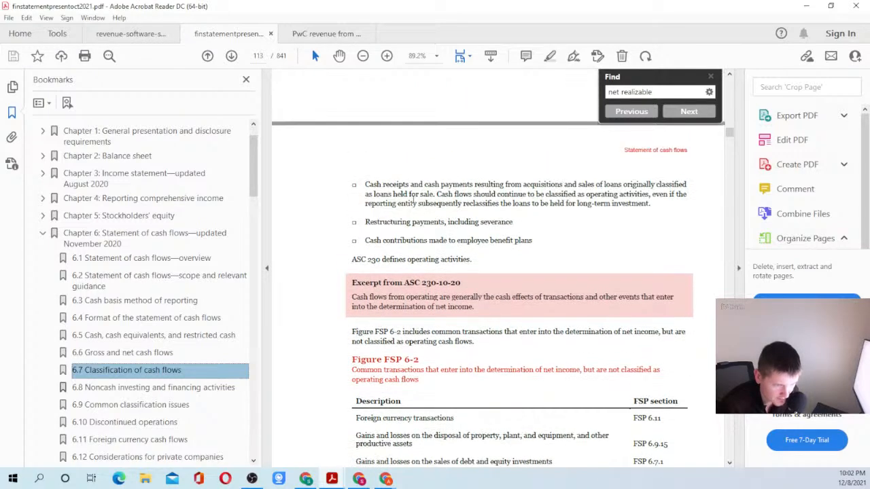
pyautogui.moveTo(441, 184); pyautogui.dragTo(531, 205)
pyautogui.click(484, 176)
pyautogui.scroll(9, 483, 174)
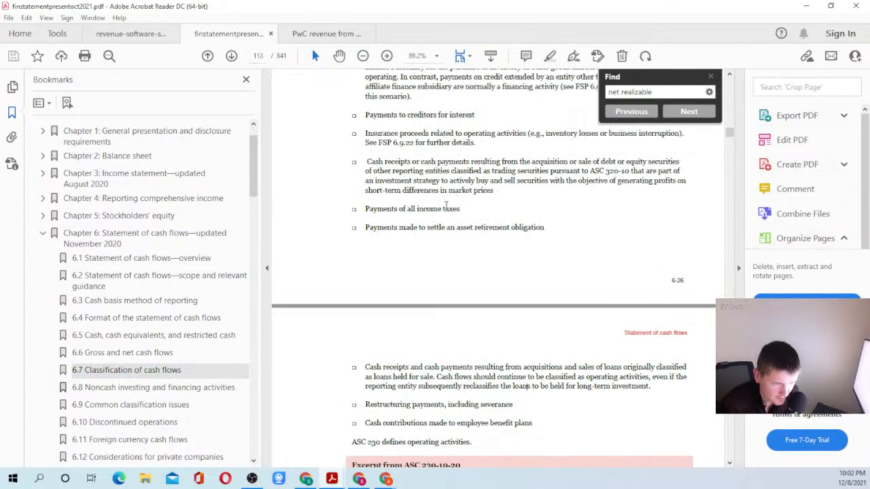
pyautogui.scroll(7, 421, 241)
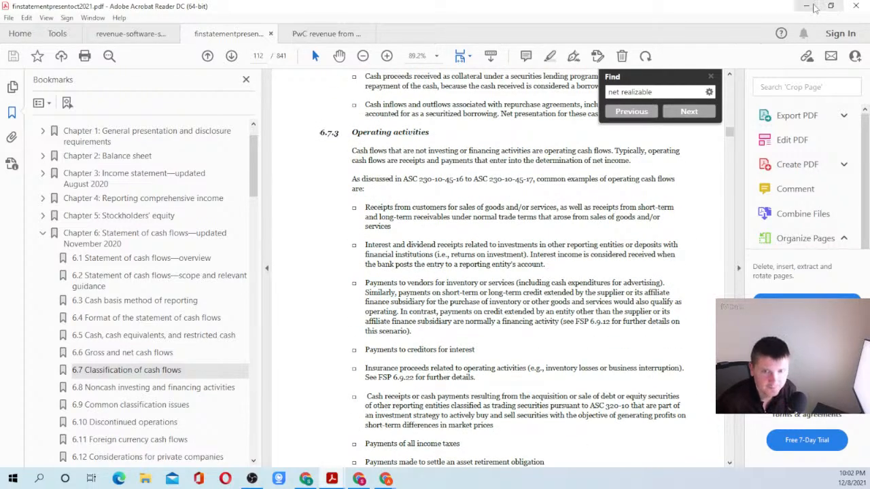
# Switch to the Q&A spreadsheet in the browser and add the question "Inventory NRV - where to put in CF" in D25 of the Ask question sheet.
pyautogui.click(805, 6)
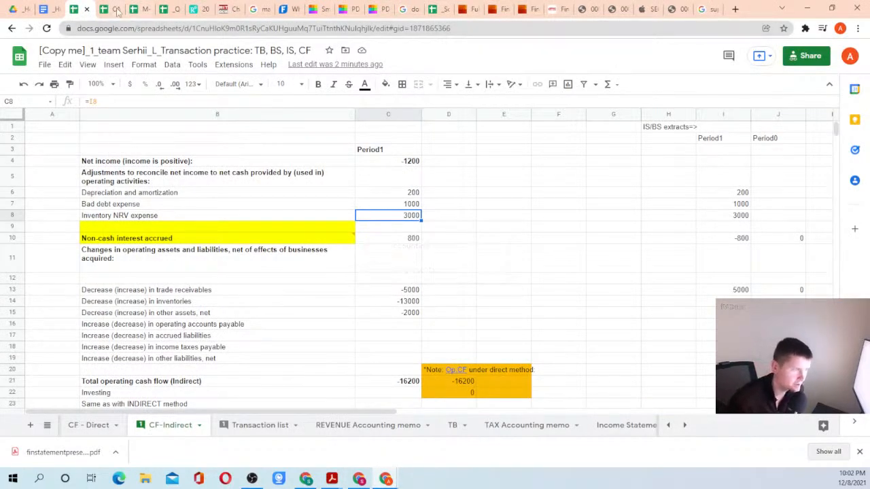
pyautogui.click(169, 9)
pyautogui.scroll(-10, 330, 314)
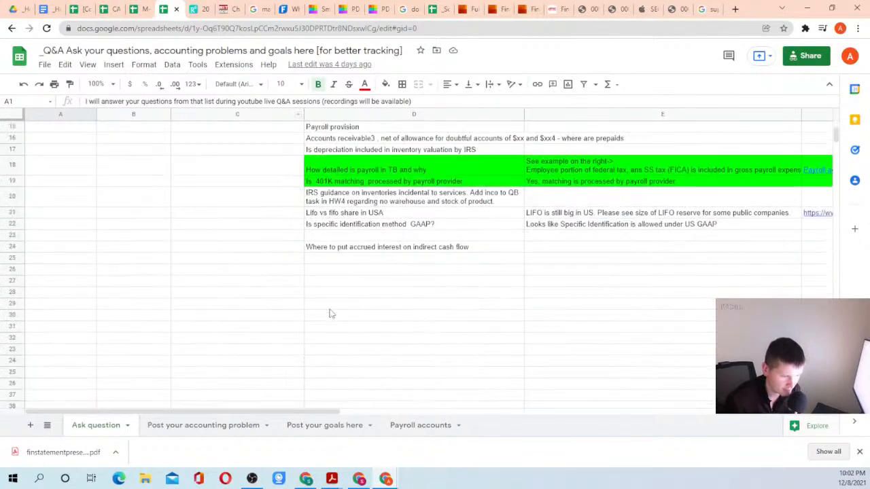
pyautogui.click(343, 259)
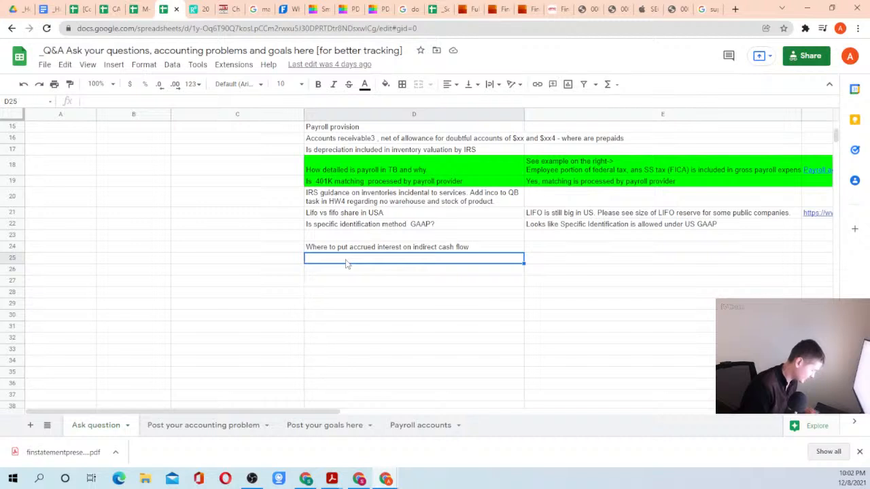
pyautogui.write('inventory N')
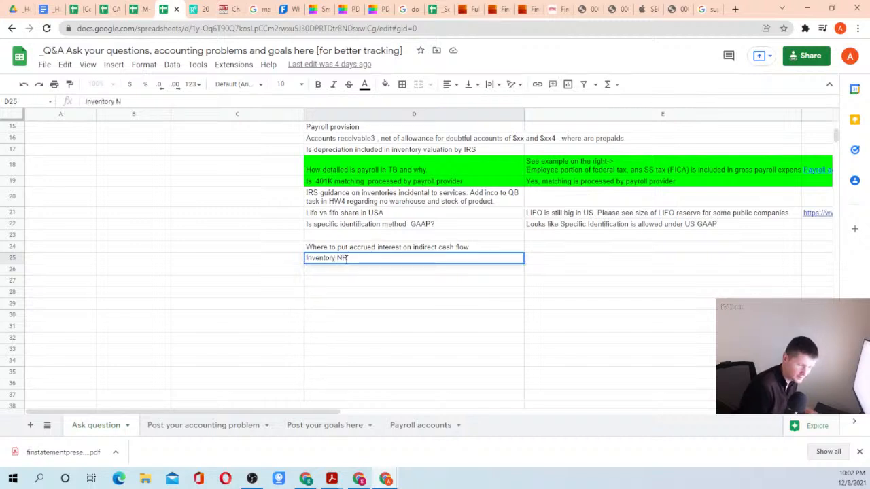
pyautogui.write('RV - wher')
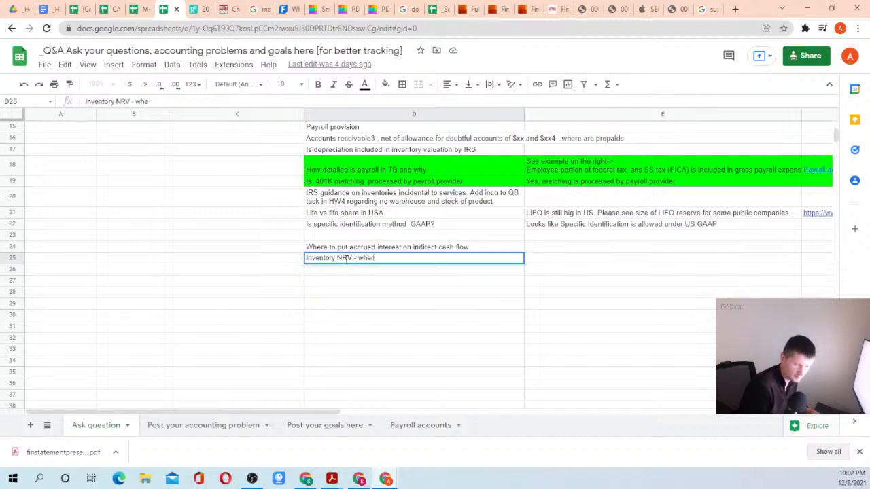
pyautogui.write('e to put in')
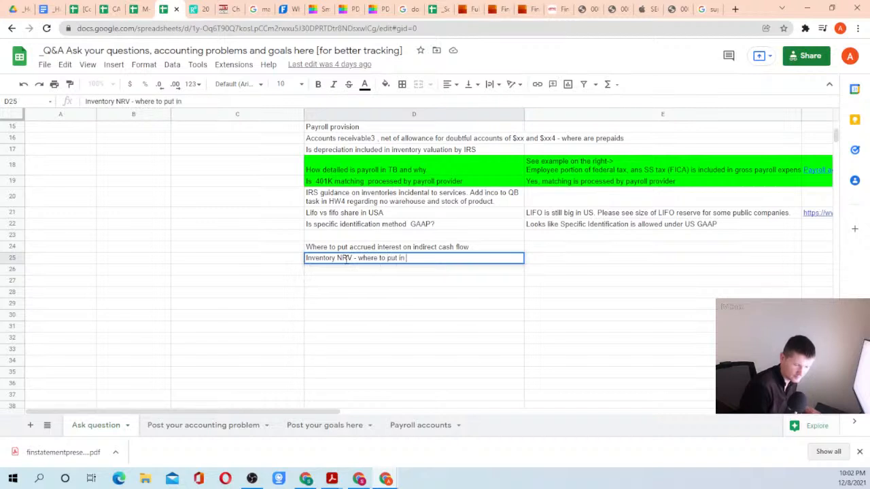
pyautogui.write(' CF')
pyautogui.press('Return')
pyautogui.press('Up')
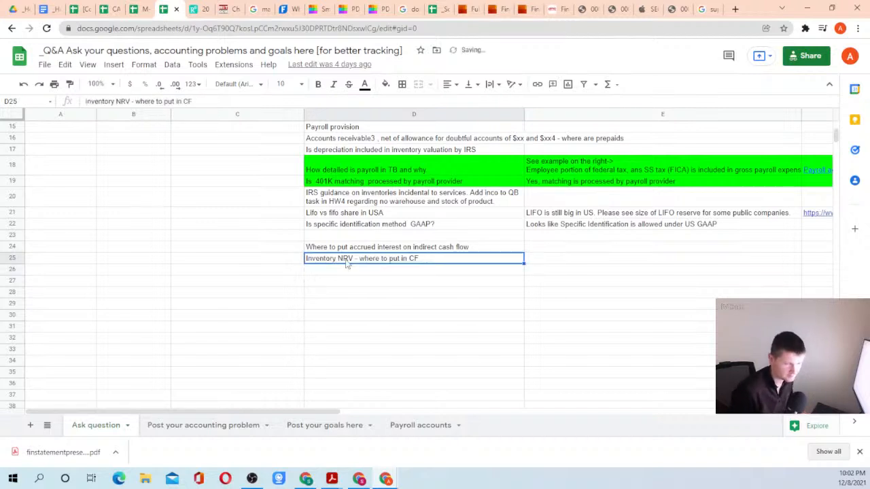
# Return to the CF-Indirect sheet of the transaction practice workbook and review the Period1 depreciation, bad debt and Inventory NRV adjustments in C6:C8.
pyautogui.click(136, 9)
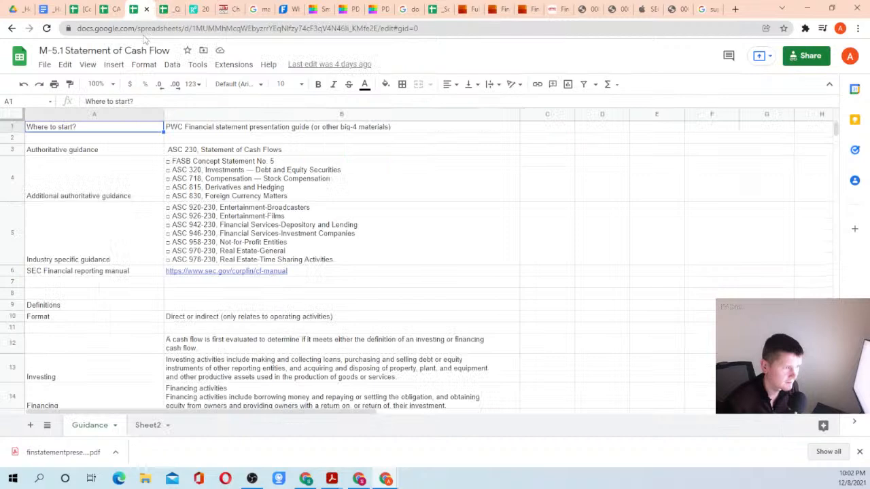
pyautogui.click(109, 9)
pyautogui.click(79, 11)
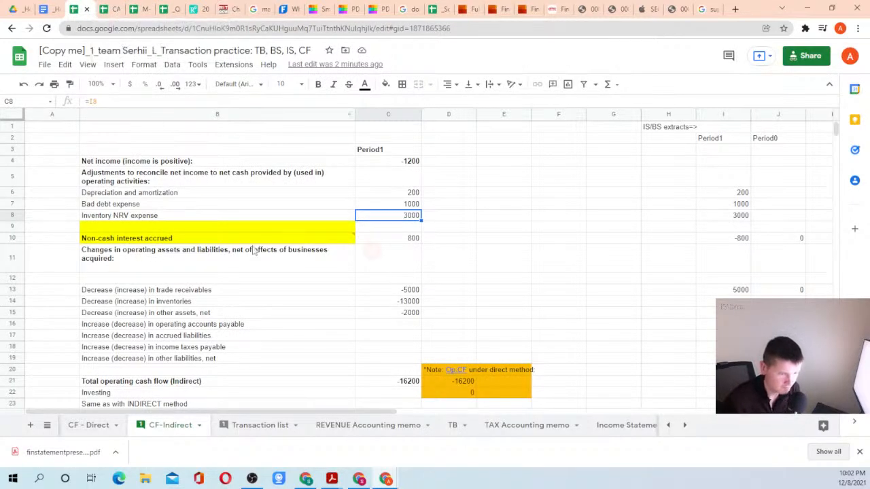
pyautogui.click(400, 194)
pyautogui.click(401, 205)
pyautogui.click(400, 217)
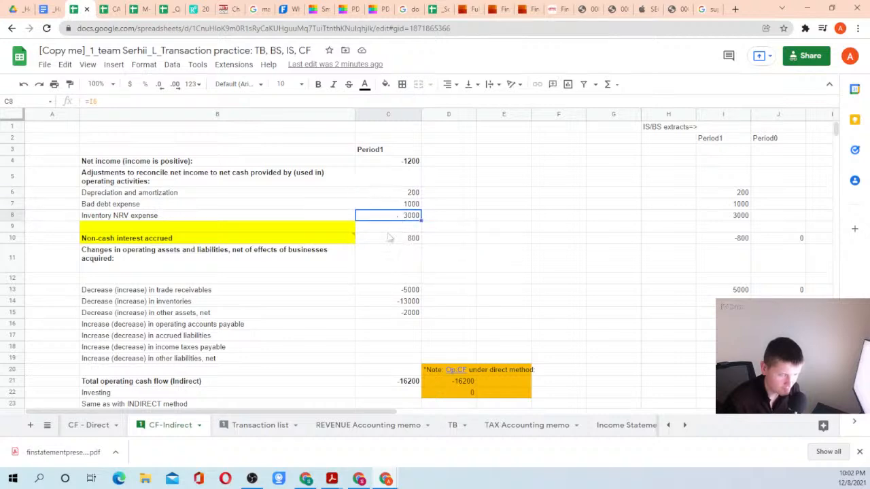
pyautogui.scroll(-2, 384, 271)
pyautogui.scroll(2, 391, 248)
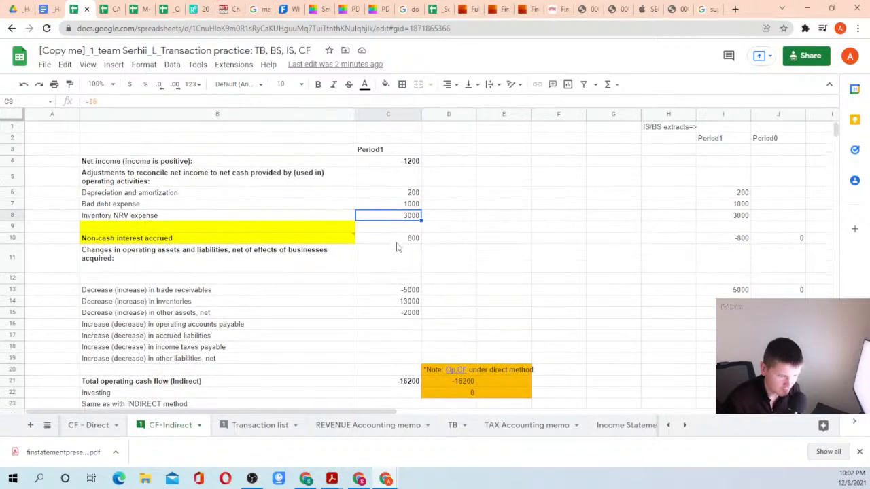
# Switch to the Homework 5 instructions and read the fixed-asset depreciation assumptions among the non-cash entry examples.
pyautogui.scroll(-2, 398, 247)
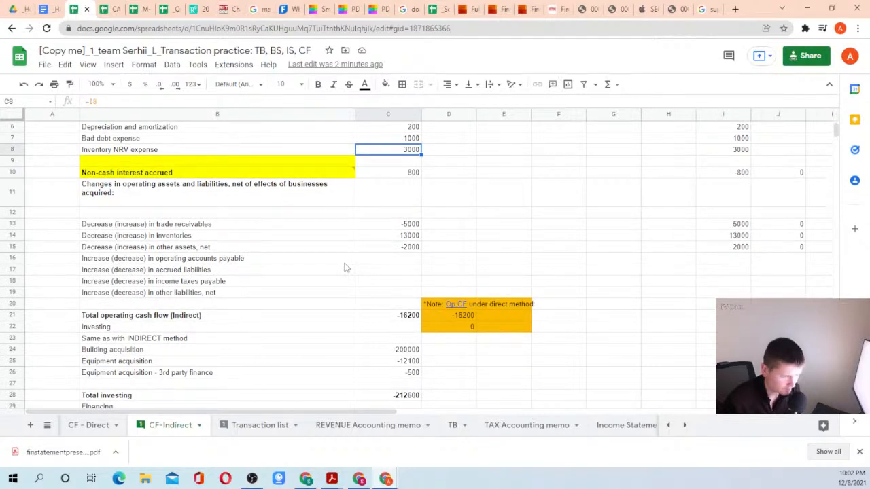
pyautogui.scroll(1, 218, 197)
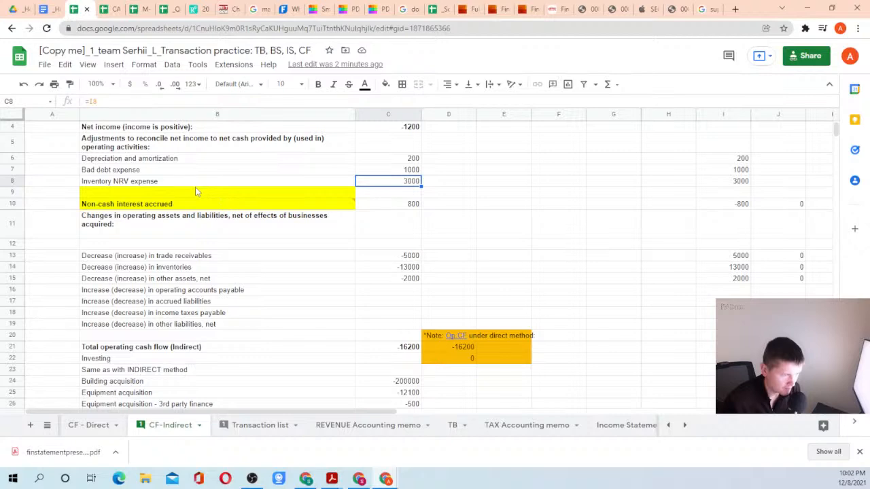
pyautogui.click(48, 9)
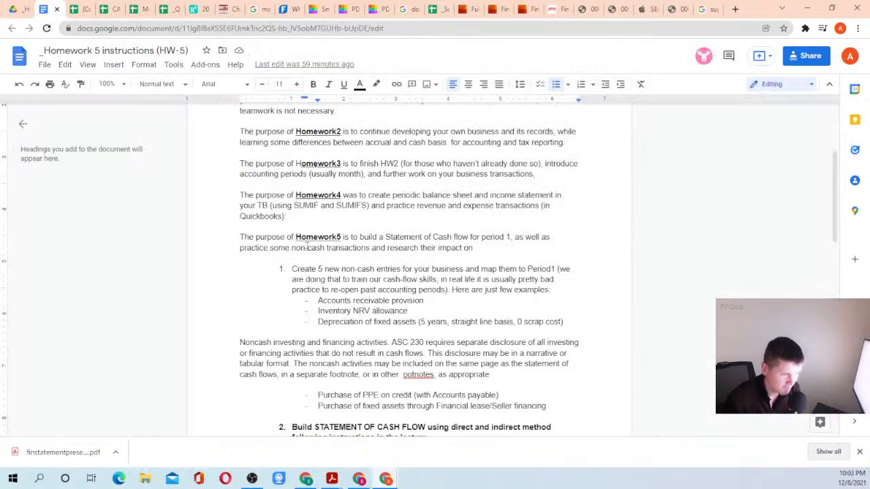
pyautogui.scroll(-3, 346, 229)
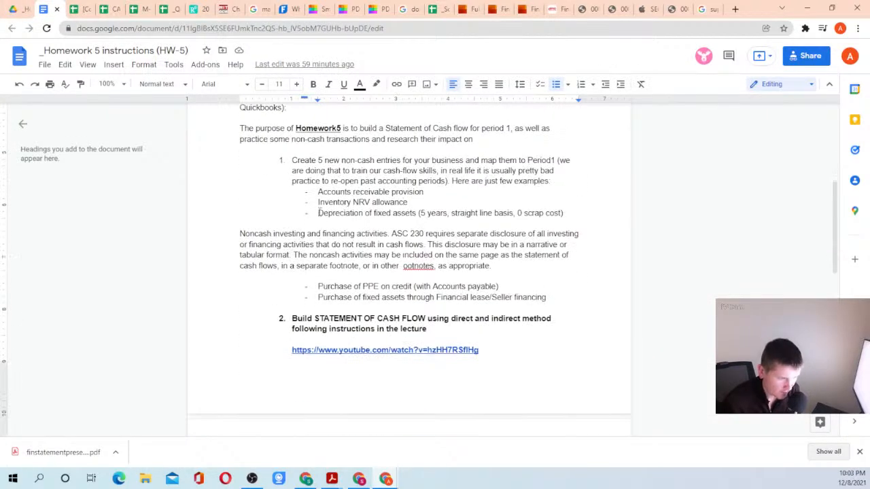
pyautogui.moveTo(318, 213); pyautogui.dragTo(564, 213)
pyautogui.click(564, 212)
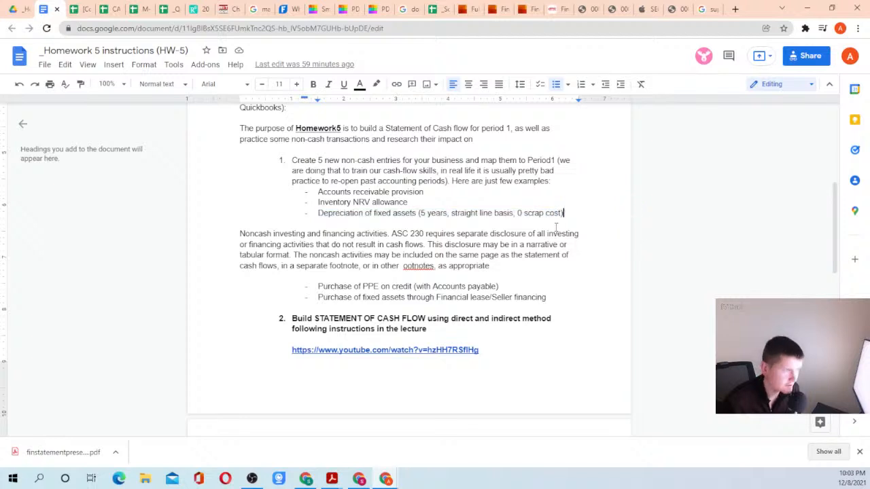
# Return to the CF-Indirect sheet of the transaction practice workbook and check the Period1 Depreciation and amortization reference in C6.
pyautogui.click(85, 9)
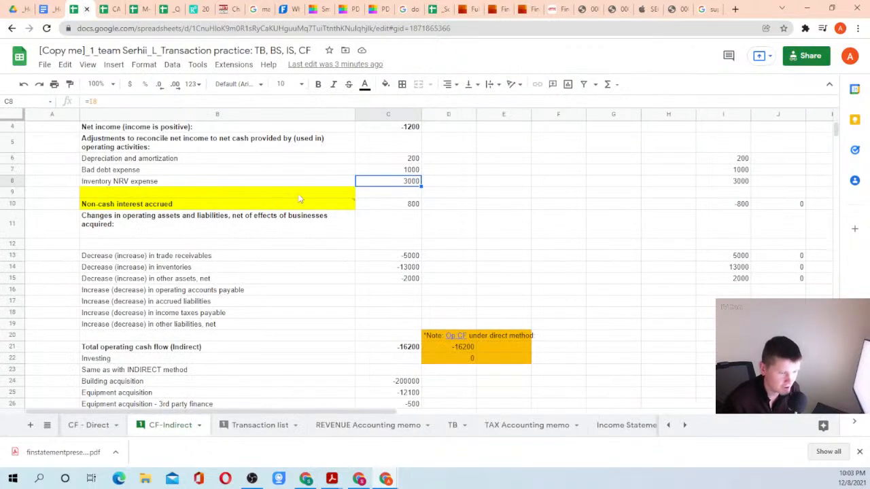
pyautogui.click(195, 190)
pyautogui.click(384, 162)
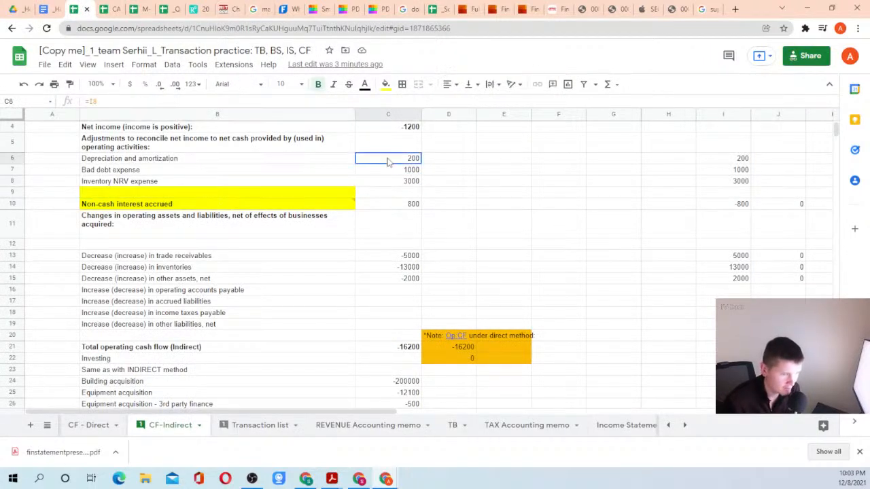
pyautogui.click(269, 166)
pyautogui.click(392, 155)
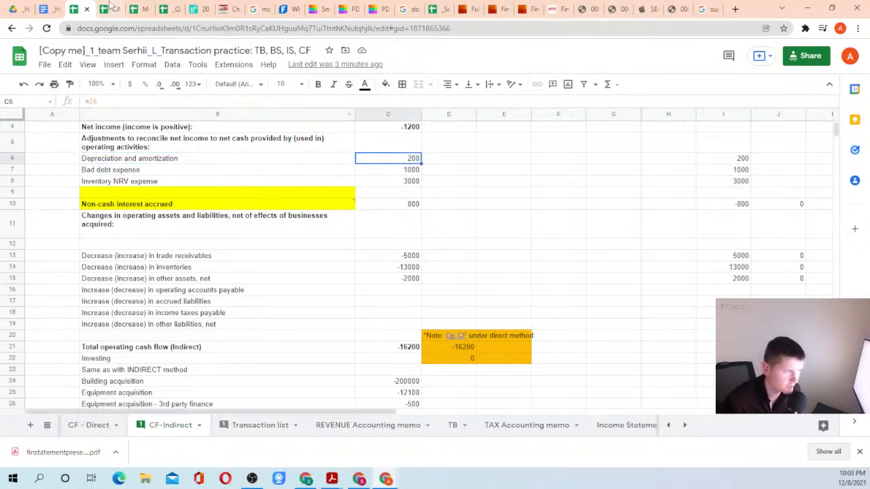
pyautogui.click(137, 8)
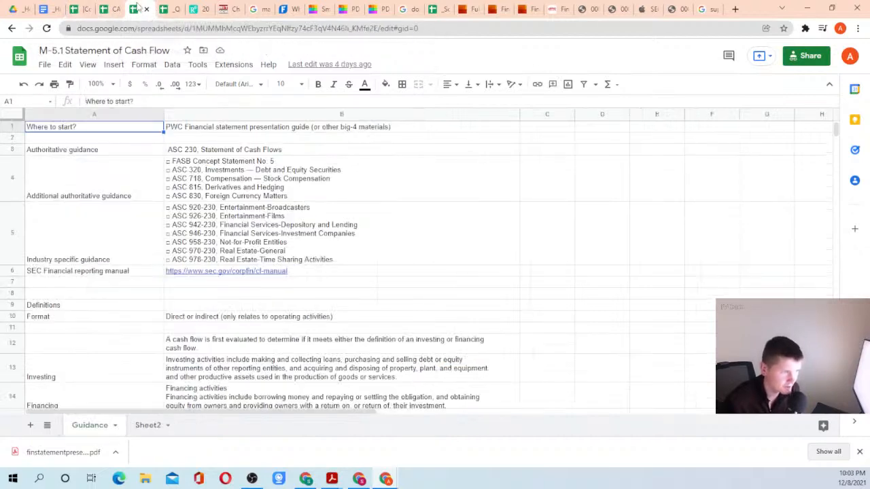
pyautogui.click(169, 9)
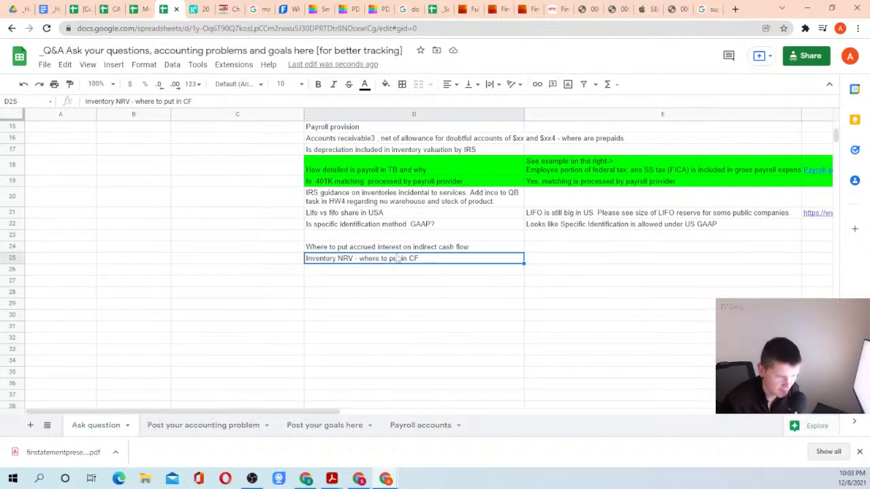
pyautogui.click(145, 8)
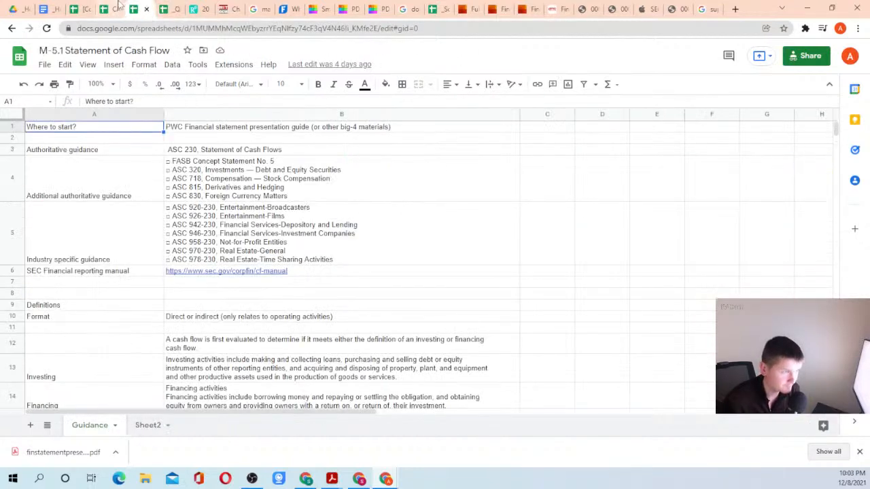
pyautogui.click(114, 9)
pyautogui.click(78, 9)
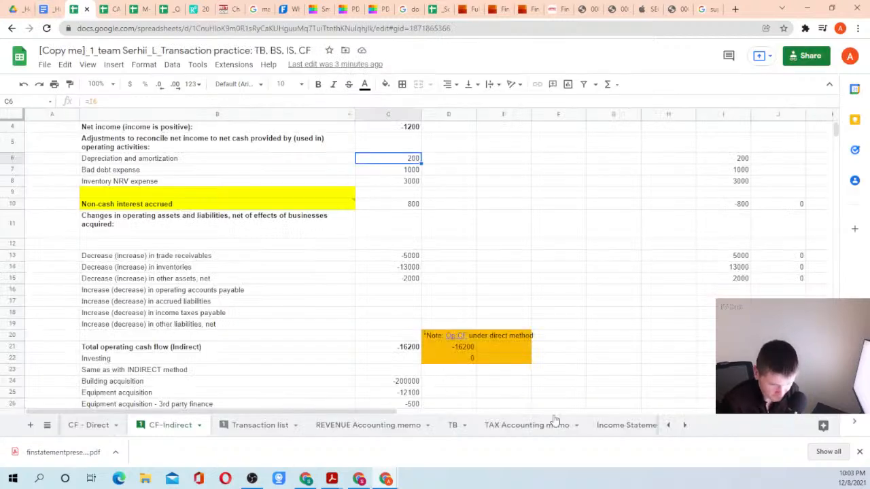
# Remove the bold formatting from the equipment depreciation entry in E51:E53 of the Transaction list sheet.
pyautogui.click(454, 424)
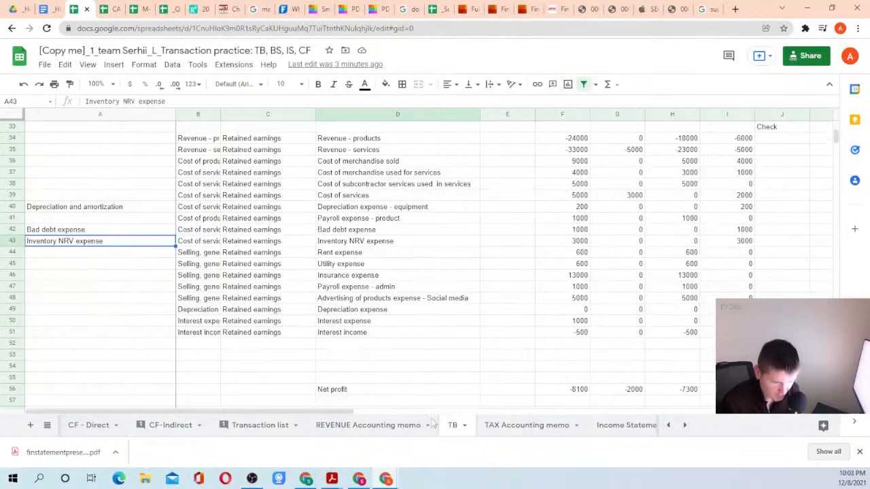
pyautogui.click(258, 427)
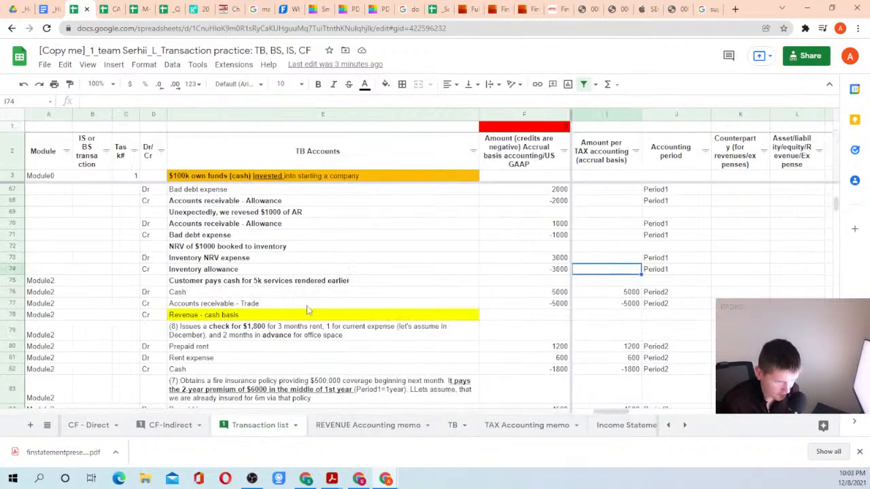
pyautogui.scroll(3, 554, 261)
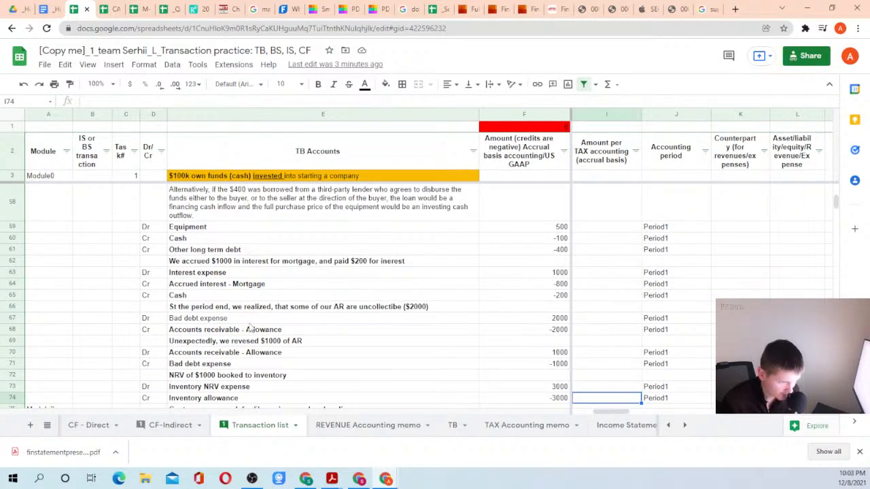
pyautogui.scroll(5, 285, 342)
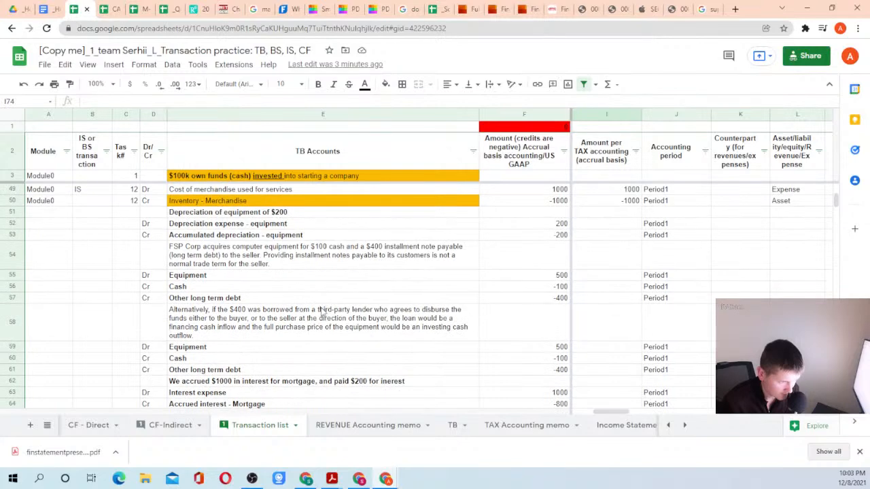
pyautogui.click(289, 224)
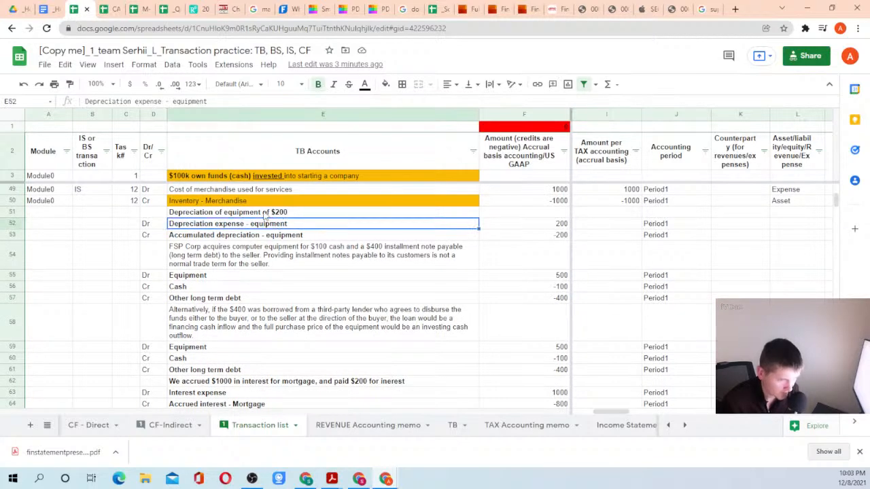
pyautogui.moveTo(265, 215); pyautogui.dragTo(324, 236)
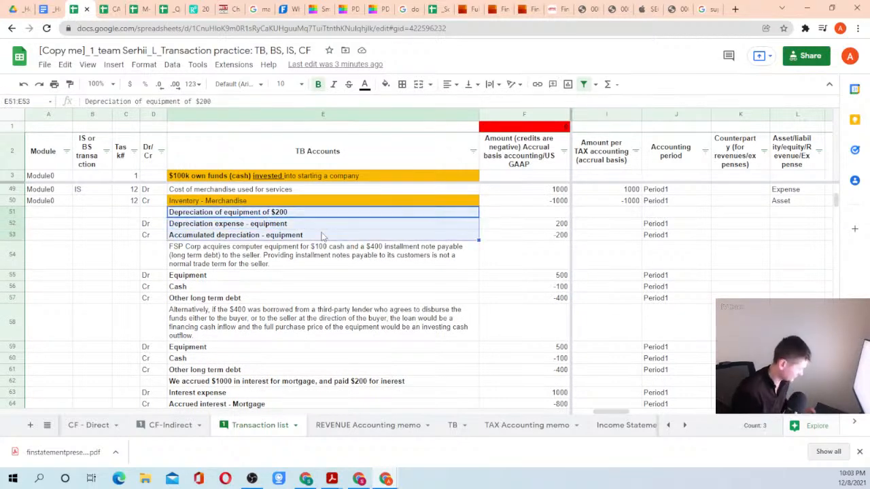
pyautogui.hotkey('ctrl', 'b')
# Recheck the depreciation terms in the Homework 5 instructions and review the equipment transactions recorded above the depreciation entry in the Transaction list.
pyautogui.scroll(3, 358, 278)
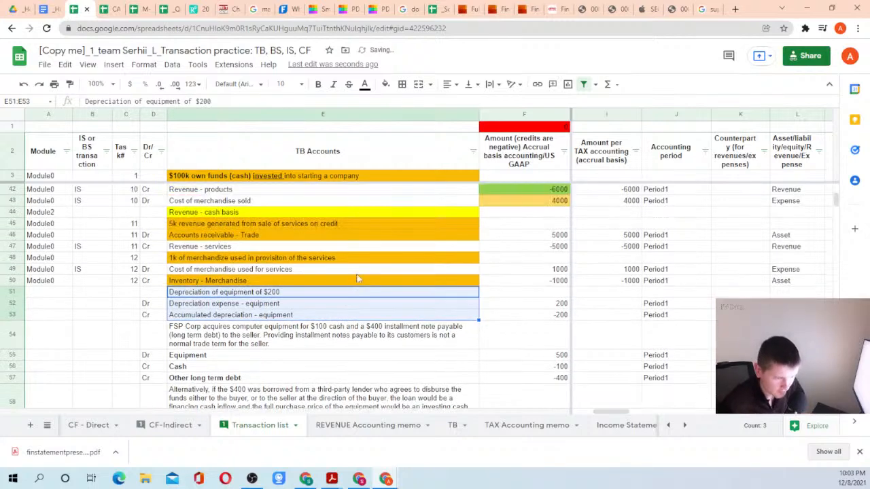
pyautogui.hotkey('ctrl', 'shift', 'Tab')
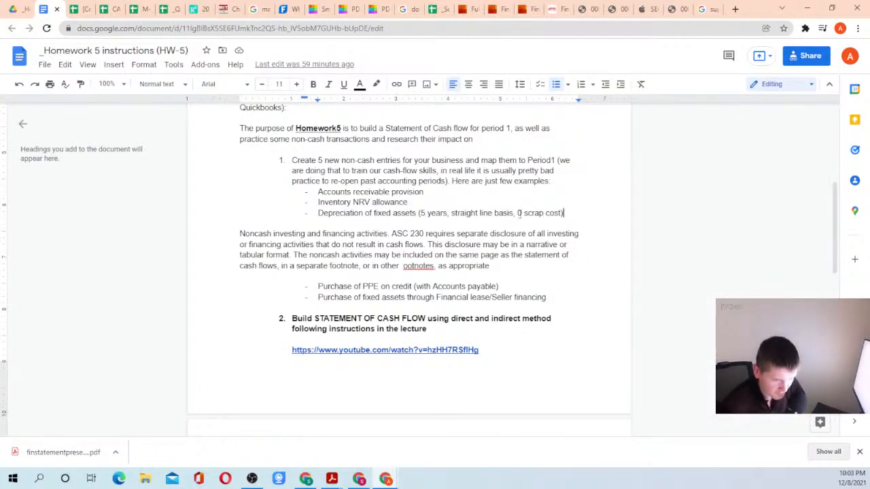
pyautogui.click(78, 9)
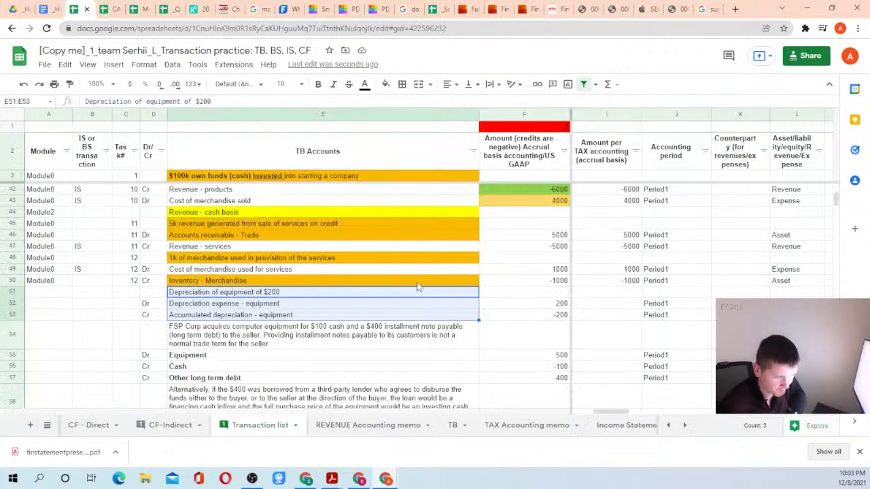
pyautogui.click(335, 304)
pyautogui.click(539, 305)
pyautogui.scroll(1, 525, 274)
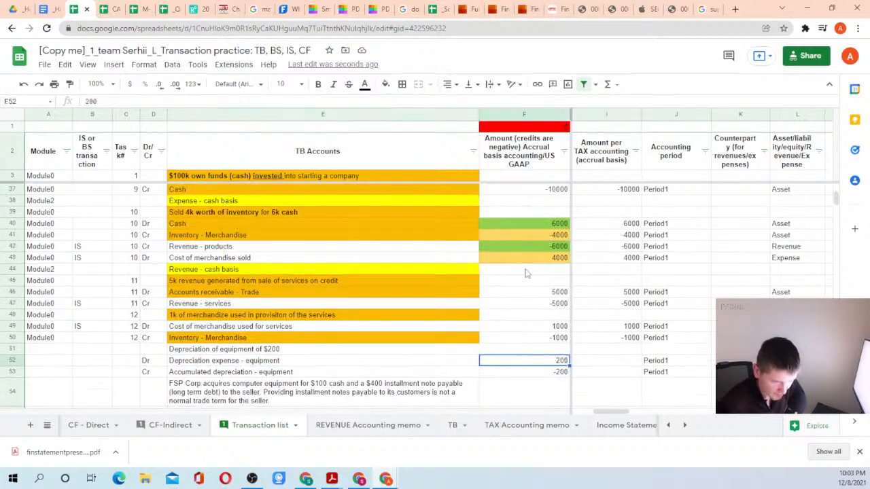
pyautogui.scroll(4, 525, 274)
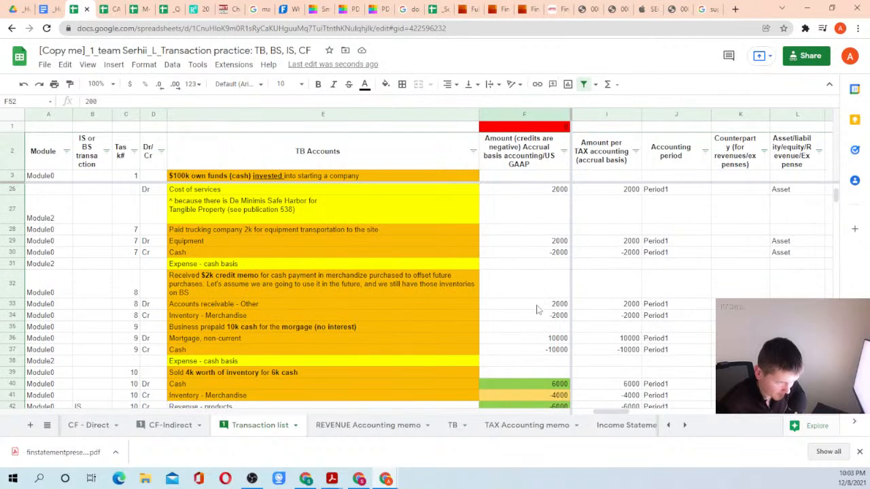
pyautogui.scroll(3, 537, 283)
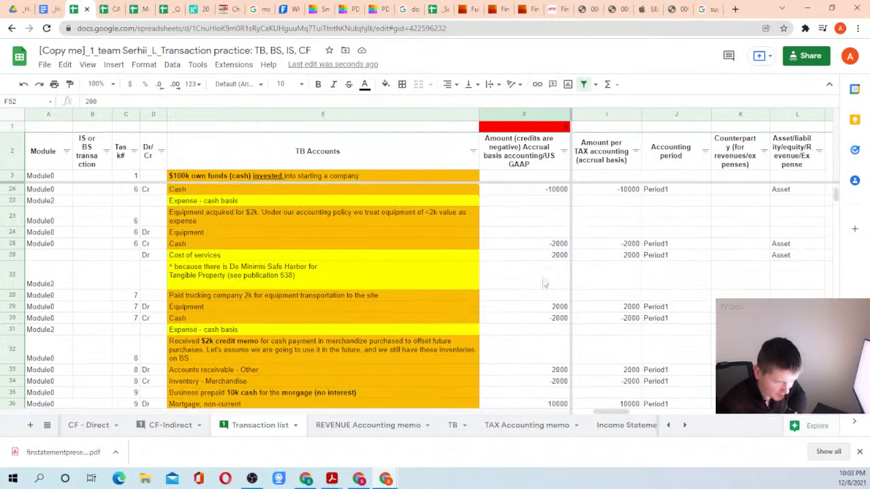
pyautogui.scroll(1, 550, 301)
pyautogui.scroll(-3, 547, 294)
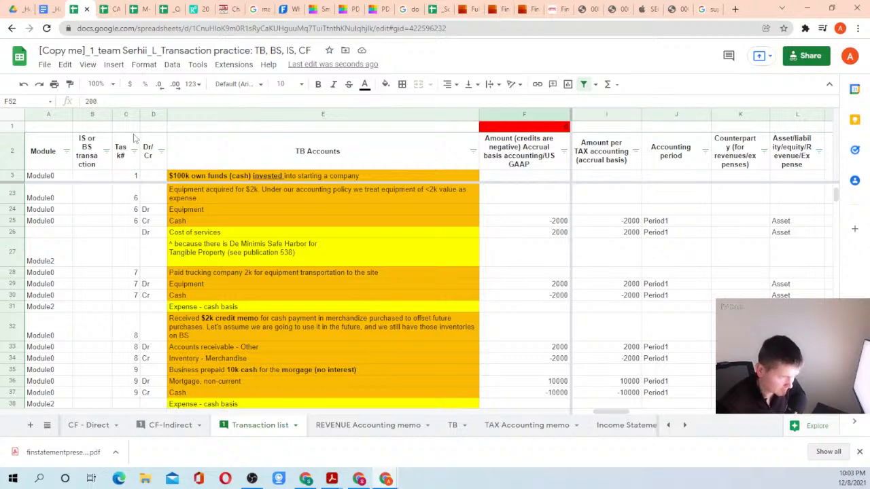
pyautogui.scroll(-7, 433, 277)
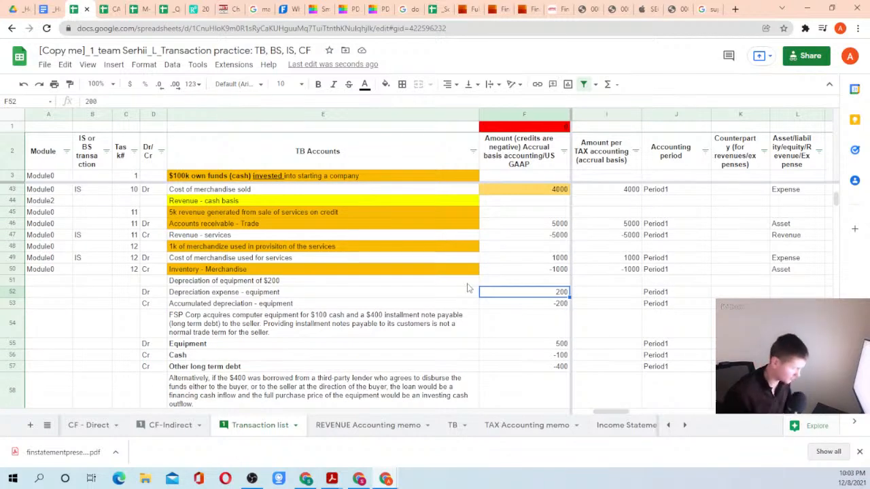
# Start the depreciation expense formula in F52 as the sum of the Period1 Buildings and Equipment balances, TB!I15+TB!I16.
pyautogui.write('=(')
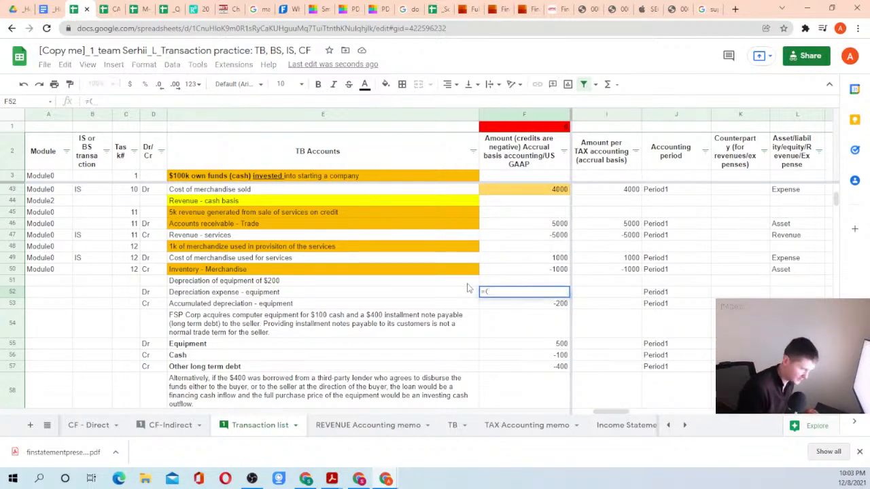
pyautogui.scroll(3, 503, 272)
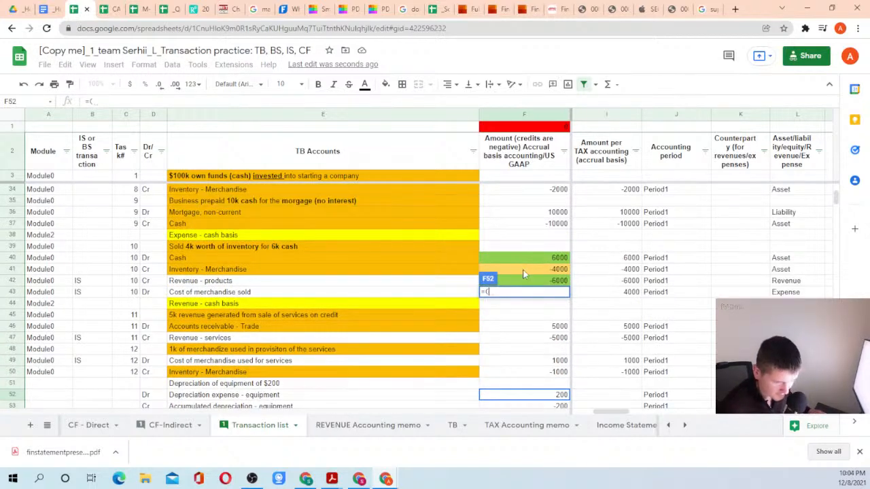
pyautogui.click(143, 101)
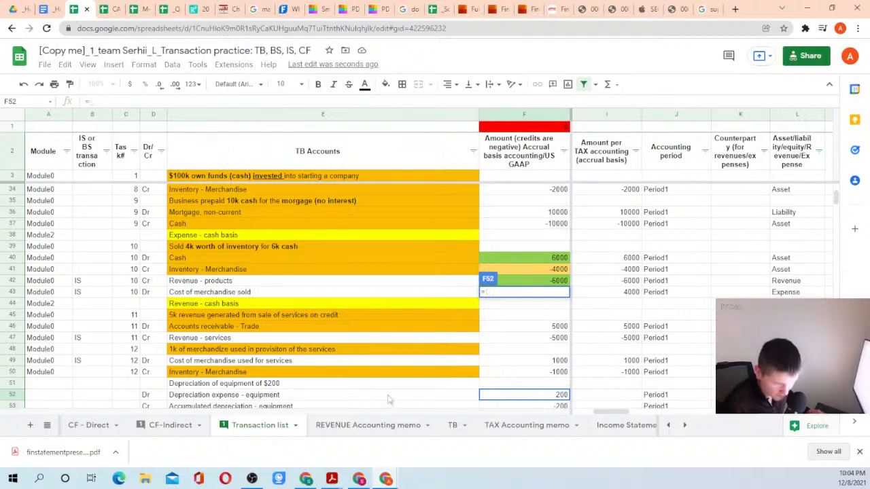
pyautogui.click(453, 425)
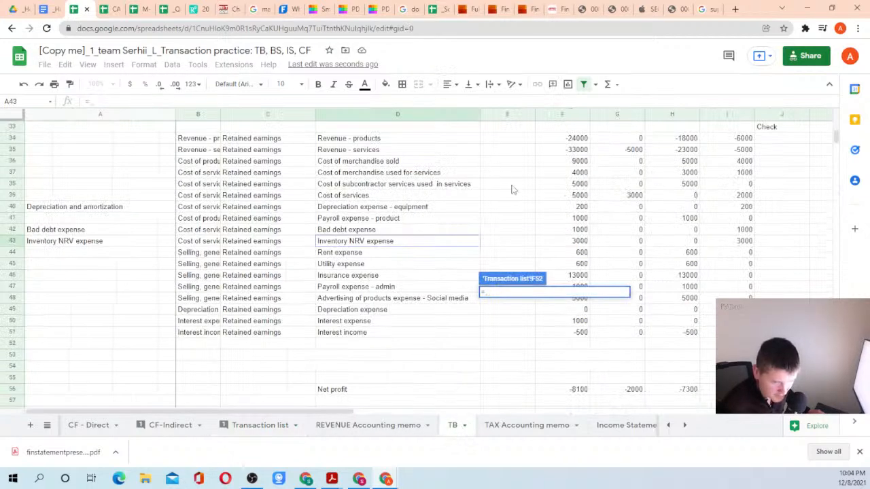
pyautogui.scroll(10, 523, 204)
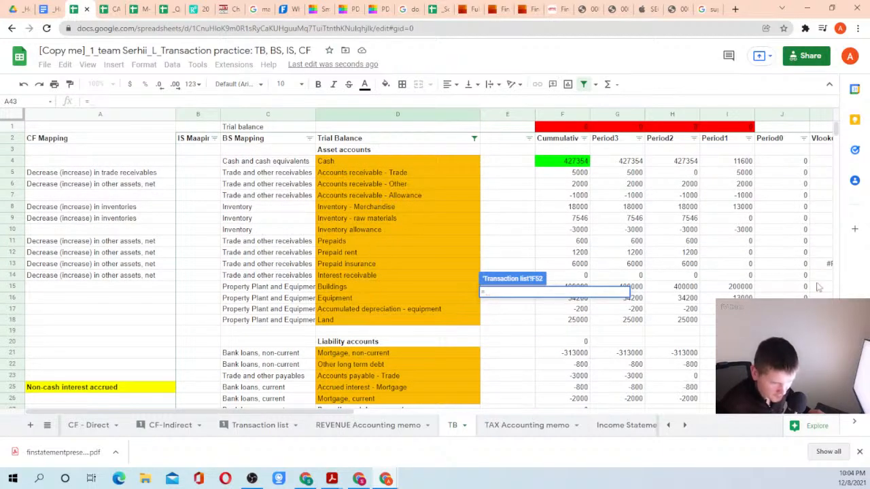
pyautogui.click(737, 288)
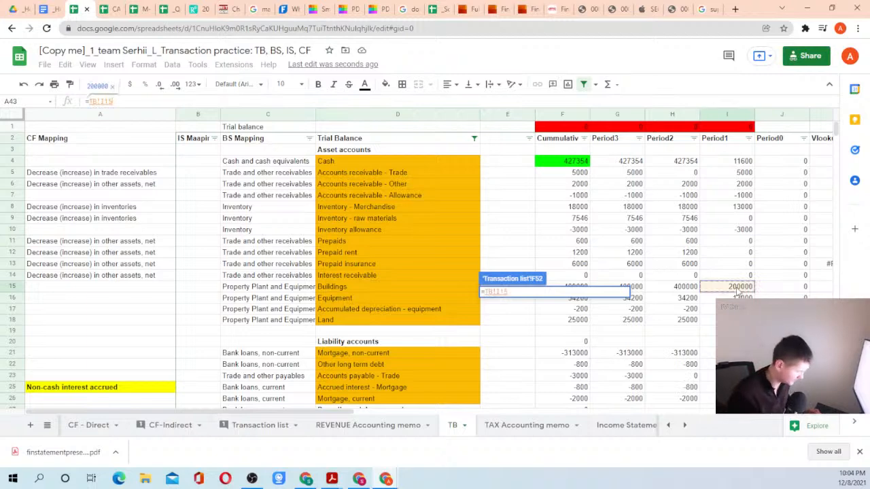
pyautogui.write('+')
pyautogui.click(739, 298)
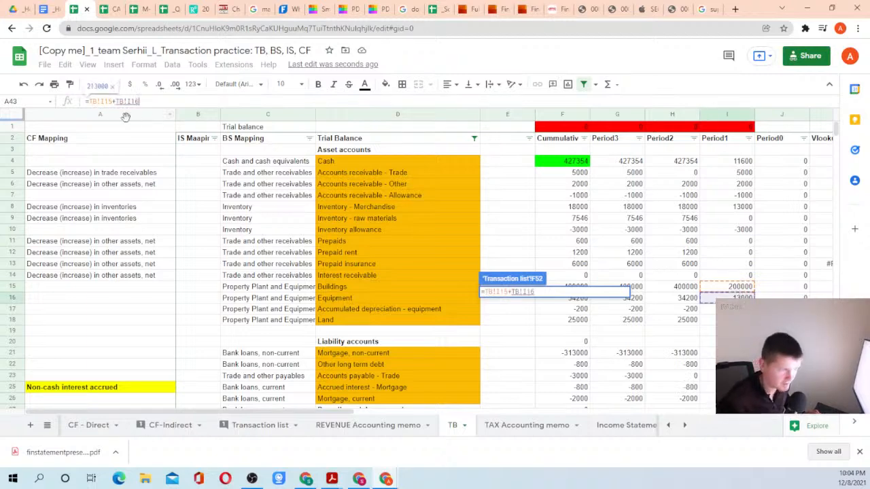
# Enclose the asset sum in parentheses and divide it by 5 and by 12, completing F52 as =(TB!I15+TB!I16)/5/12.
pyautogui.write('(')
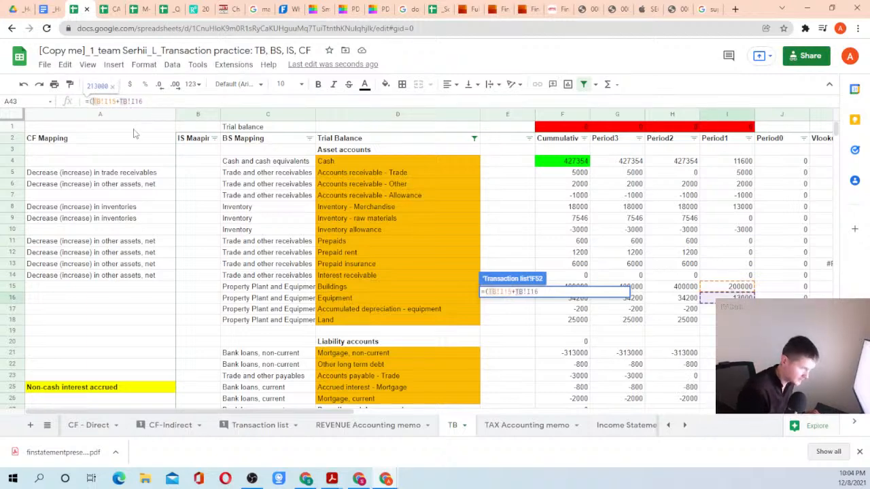
pyautogui.click(144, 101)
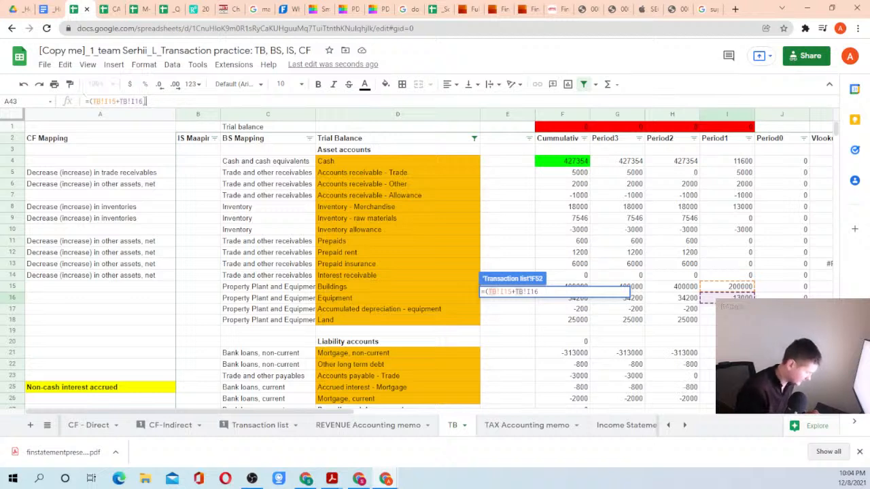
pyautogui.write(')/')
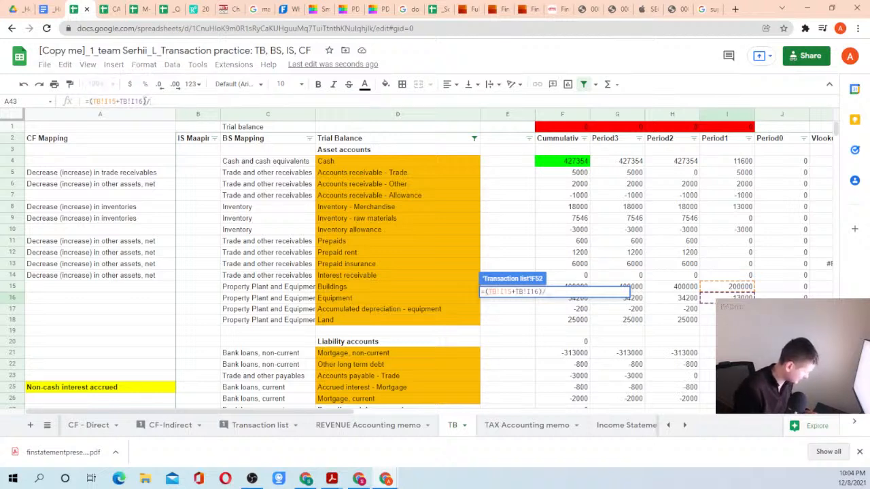
pyautogui.write('5/')
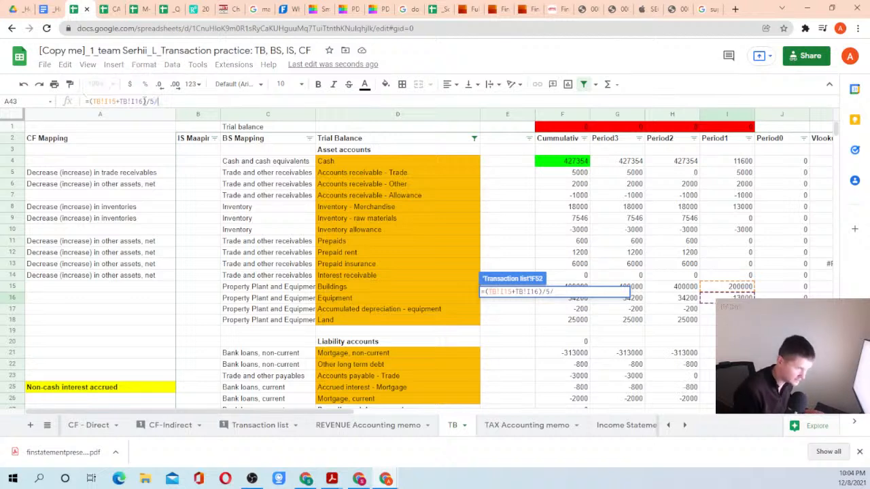
pyautogui.write('12')
pyautogui.press('Return')
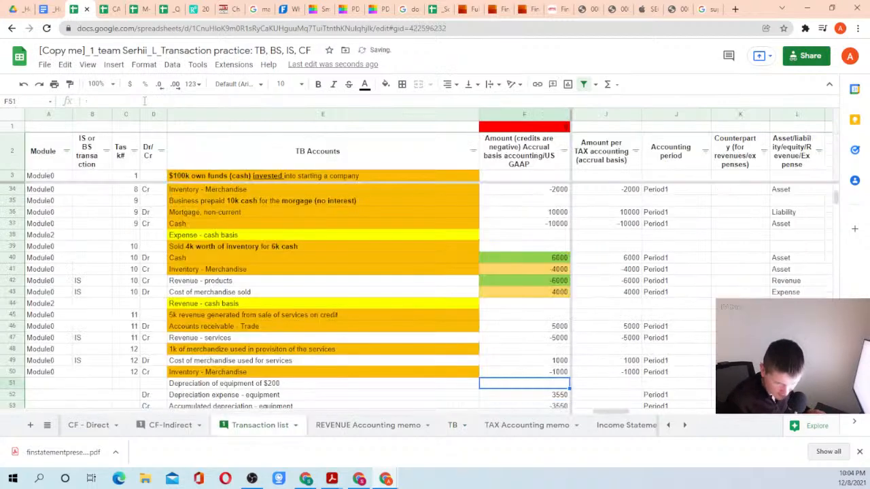
pyautogui.press('Down')
pyautogui.scroll(-1, 144, 101)
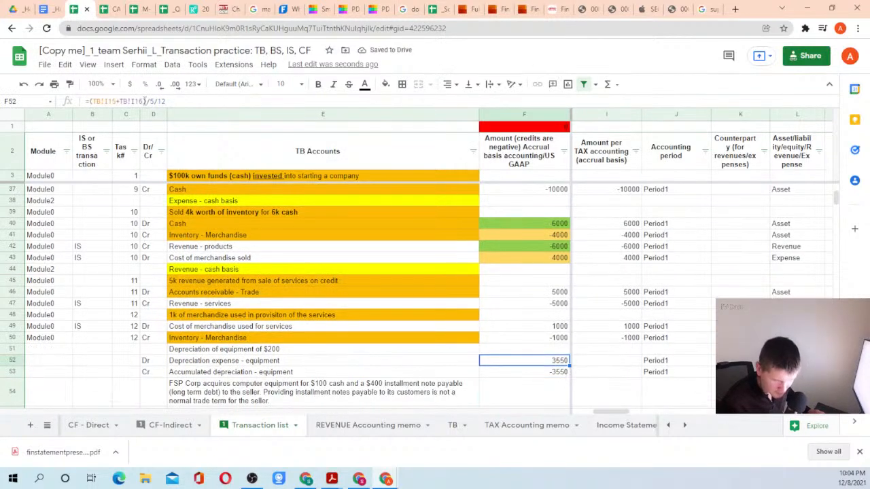
# Check the Period1 depreciation adjustment on the CF-Indirect sheet against the total operating cash flow on the CF - Direct sheet.
pyautogui.click(151, 428)
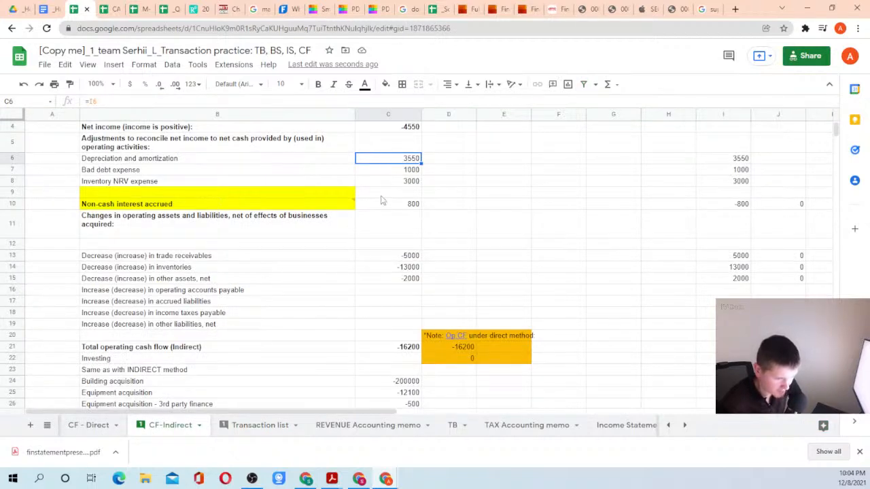
pyautogui.scroll(1, 391, 188)
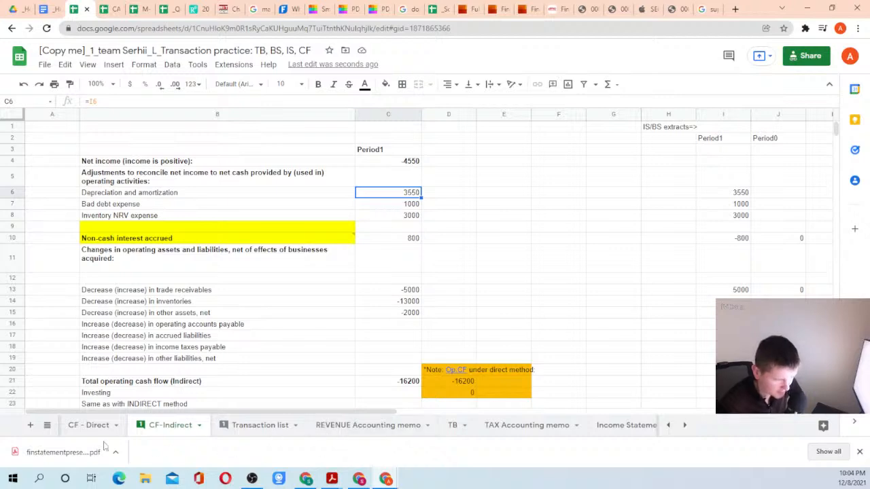
pyautogui.click(88, 425)
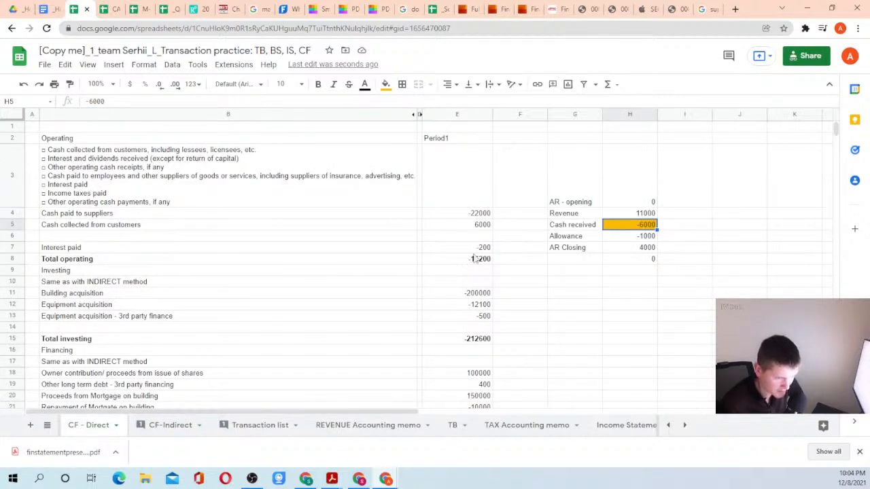
pyautogui.click(173, 426)
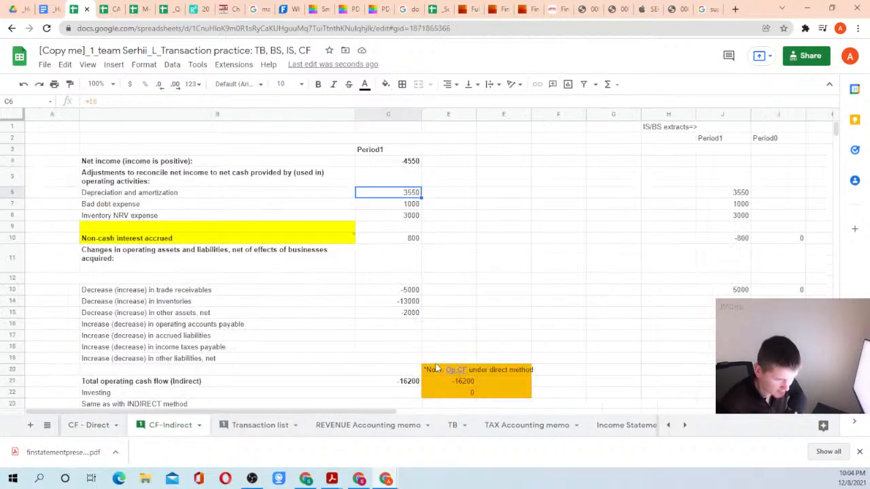
# Compare the indirect total operating cash flow with the direct-method figure and difference check in C20:E22 of the CF-Indirect sheet.
pyautogui.scroll(-1, 378, 351)
pyautogui.moveTo(379, 350); pyautogui.dragTo(515, 372)
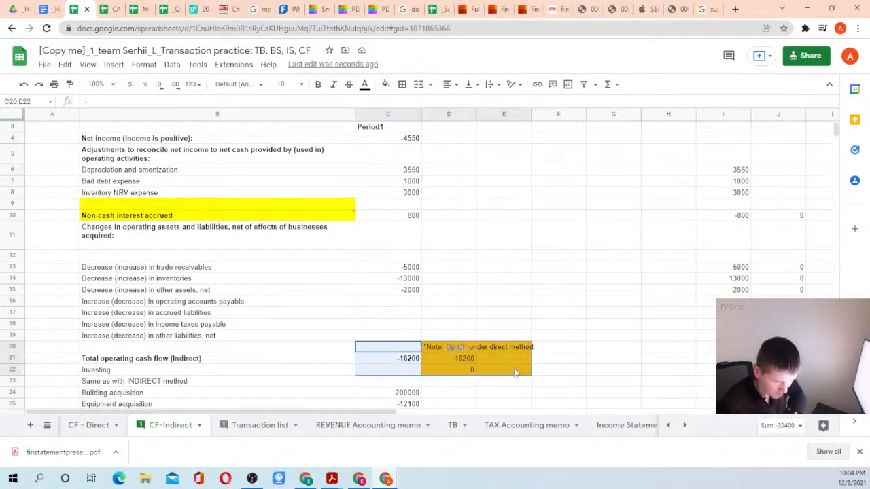
pyautogui.click(515, 371)
pyautogui.moveTo(381, 347); pyautogui.dragTo(530, 375)
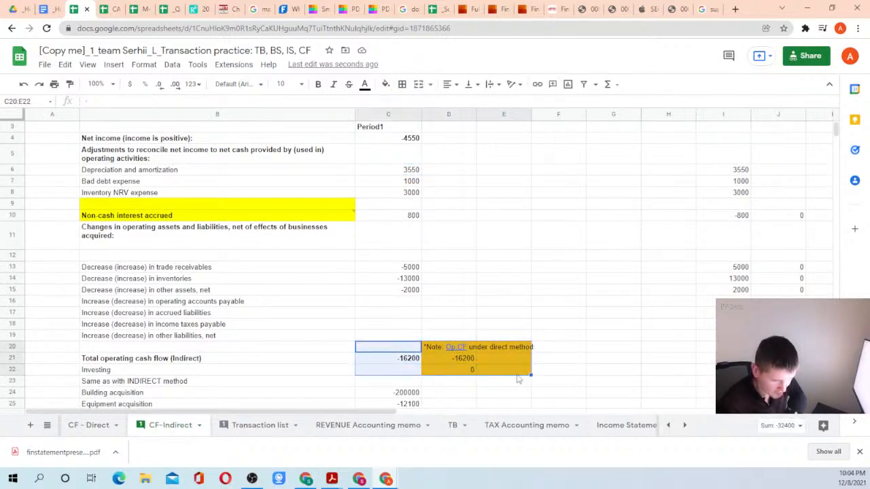
pyautogui.click(528, 373)
pyautogui.scroll(-3, 408, 340)
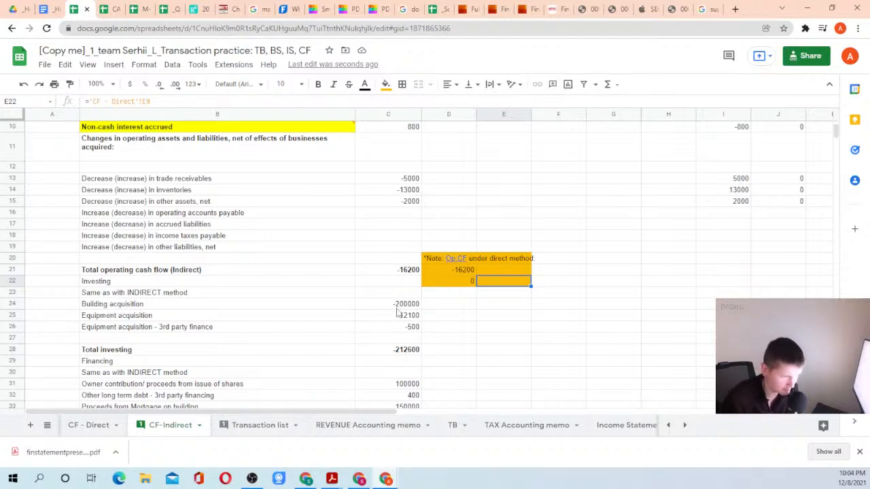
pyautogui.moveTo(416, 257); pyautogui.dragTo(509, 285)
pyautogui.click(510, 286)
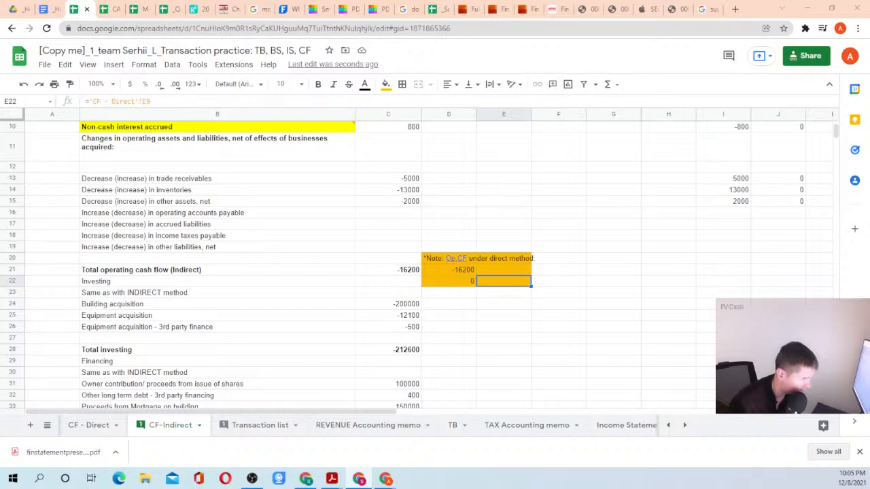
pyautogui.click(117, 9)
pyautogui.click(134, 8)
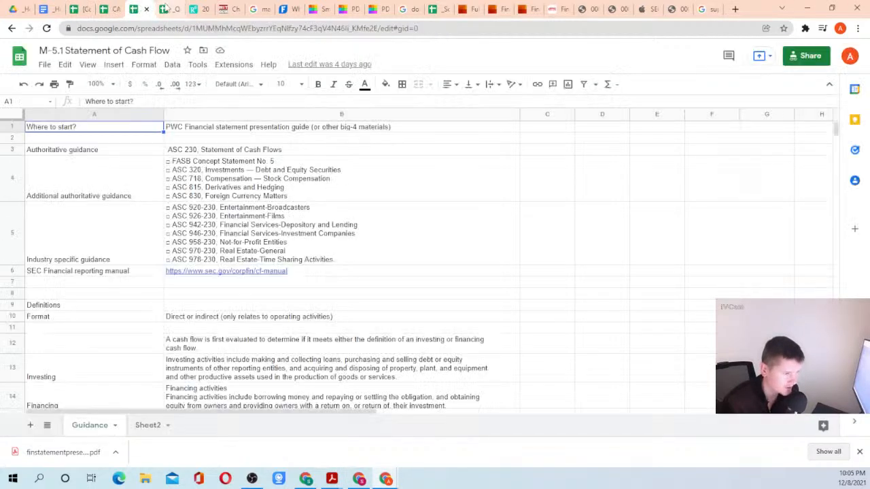
pyautogui.click(76, 9)
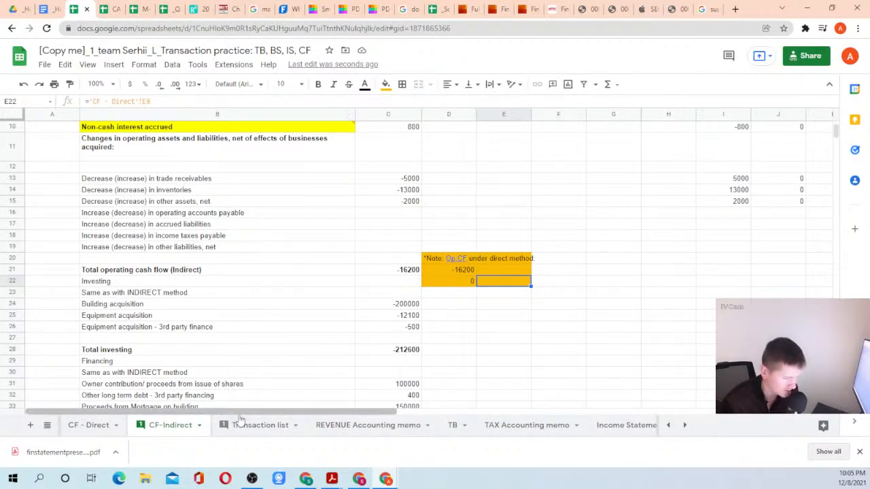
# Inspect the Period1 Accumulated depreciation - equipment balance in I17 of the TB sheet.
pyautogui.click(454, 428)
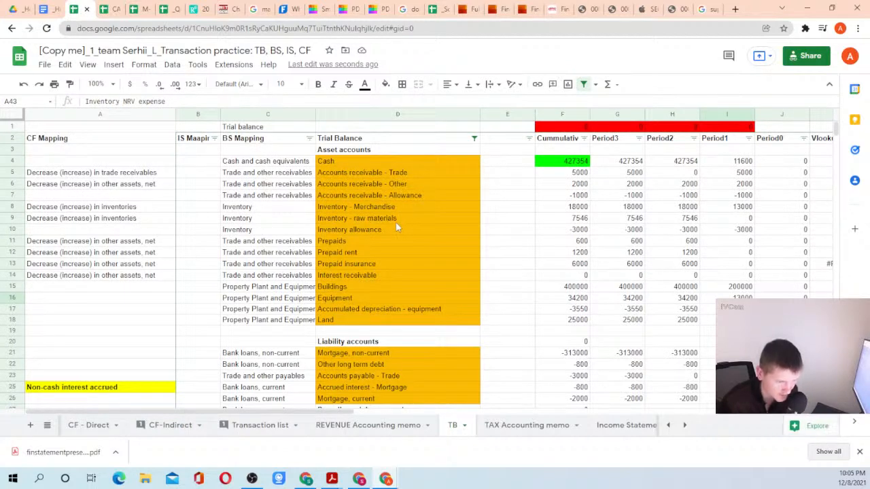
pyautogui.click(382, 197)
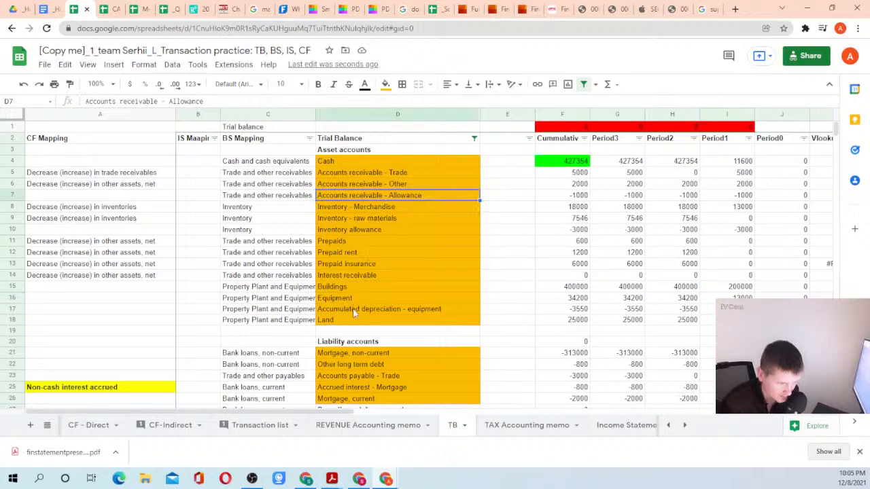
pyautogui.moveTo(352, 309); pyautogui.dragTo(727, 309)
pyautogui.click(727, 309)
pyautogui.scroll(-3, 352, 354)
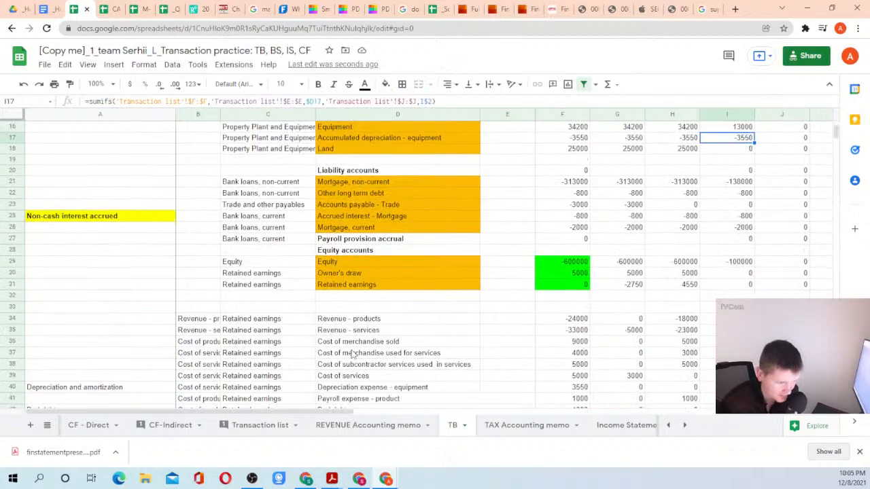
# Examine the Depreciation expense - equipment row of the trial balance, including its Period1 amount in I40 and account reference in D40.
pyautogui.scroll(-4, 352, 354)
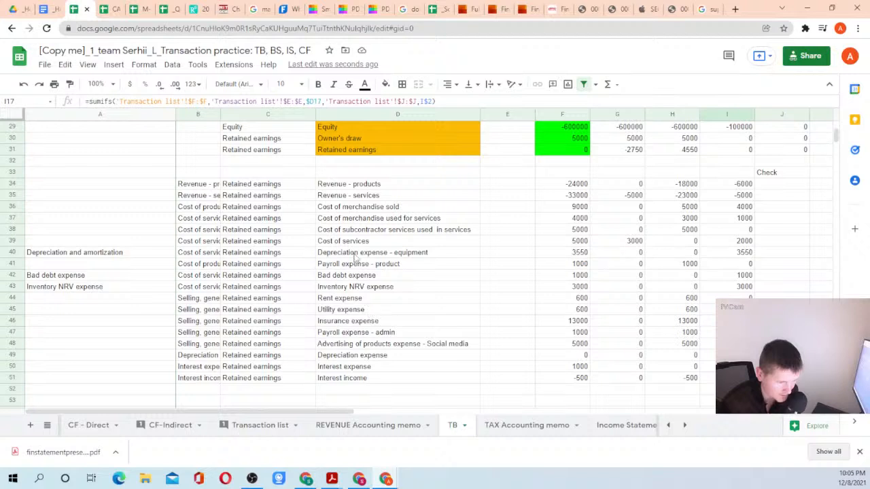
pyautogui.moveTo(355, 255); pyautogui.dragTo(746, 252)
pyautogui.click(741, 253)
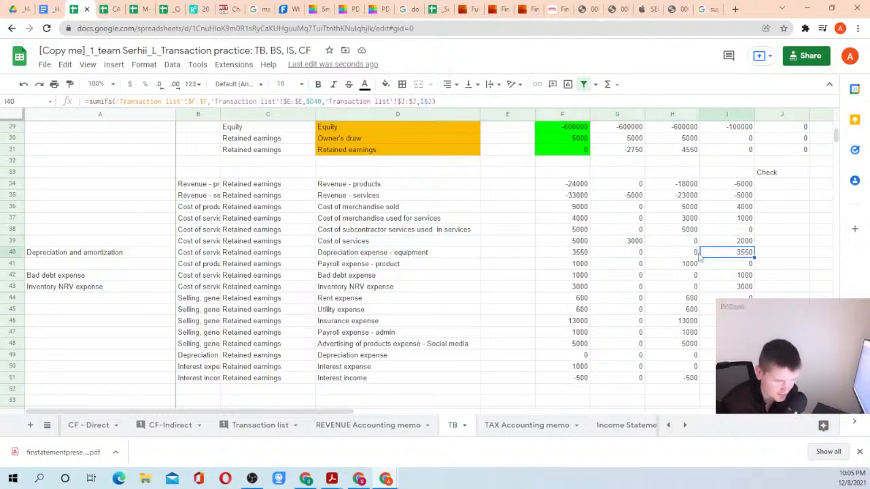
pyautogui.click(372, 256)
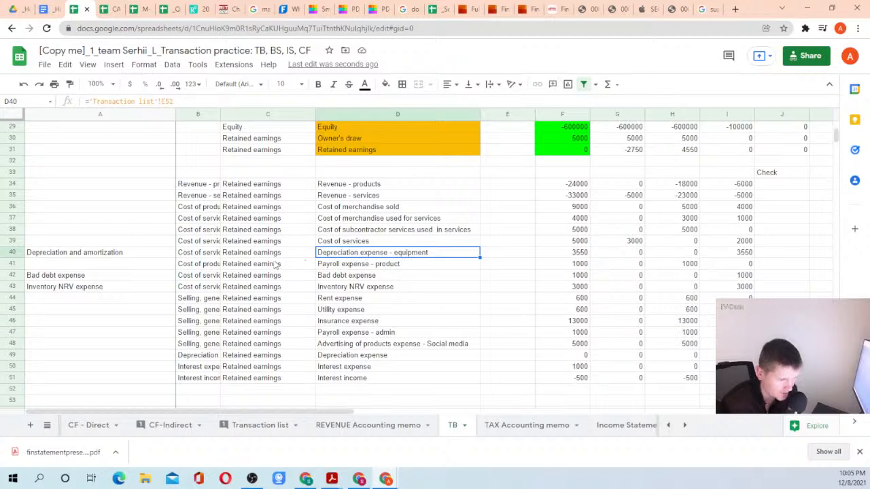
pyautogui.moveTo(229, 257); pyautogui.dragTo(744, 257)
pyautogui.click(744, 256)
pyautogui.moveTo(346, 254); pyautogui.dragTo(744, 257)
# Review the Accumulated depreciation - equipment row and its Property Plant and Equipment mapping across the periods in the trial balance.
pyautogui.scroll(10, 412, 252)
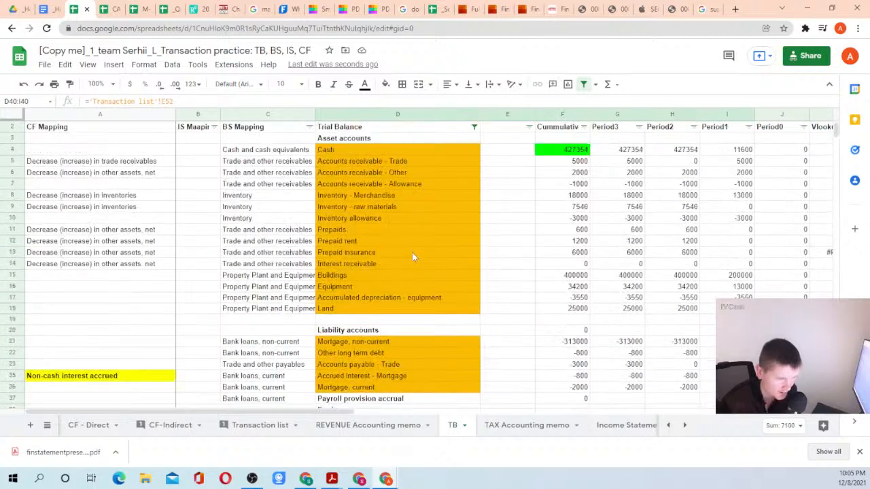
pyautogui.moveTo(359, 309); pyautogui.dragTo(727, 309)
pyautogui.click(727, 310)
pyautogui.moveTo(360, 310); pyautogui.dragTo(727, 310)
pyautogui.click(727, 310)
pyautogui.moveTo(302, 311); pyautogui.dragTo(727, 311)
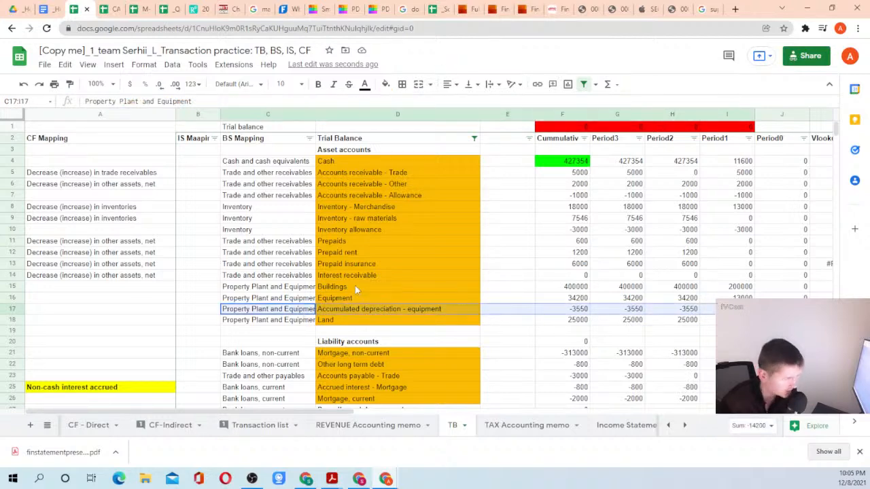
pyautogui.scroll(-2, 354, 299)
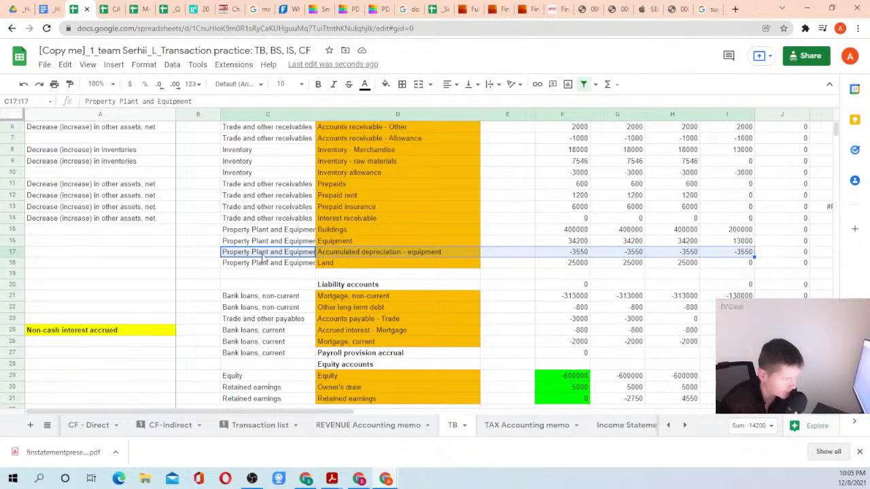
pyautogui.moveTo(288, 252); pyautogui.dragTo(734, 255)
pyautogui.click(721, 254)
pyautogui.click(278, 257)
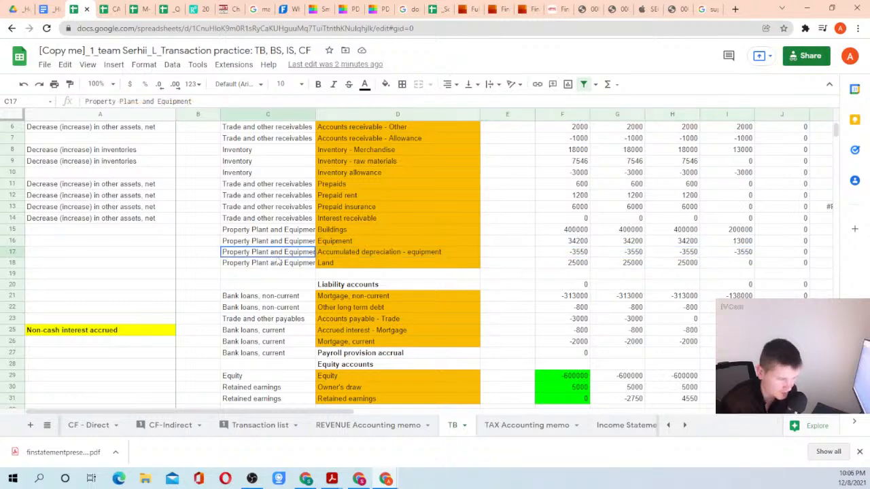
pyautogui.moveTo(279, 257); pyautogui.dragTo(782, 252)
# Locate the separate Depreciation expense account in D49 among the trial balance expense accounts.
pyautogui.scroll(-6, 475, 334)
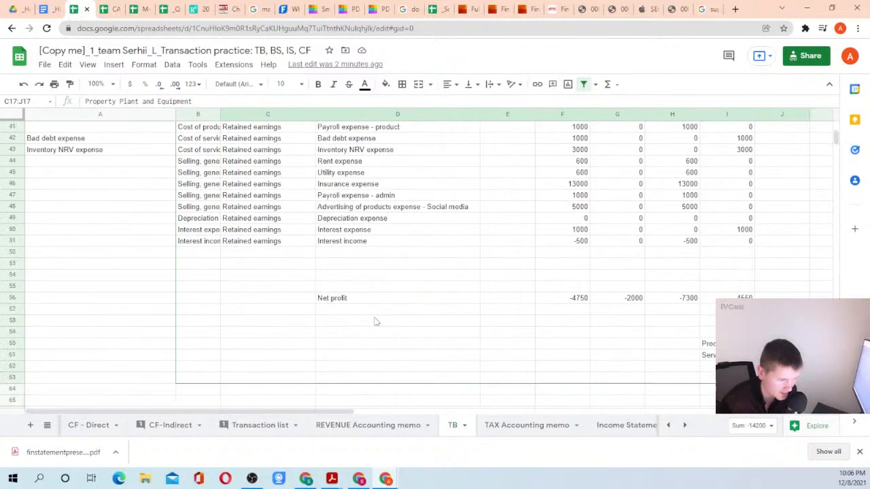
pyautogui.click(366, 218)
pyautogui.scroll(1, 392, 224)
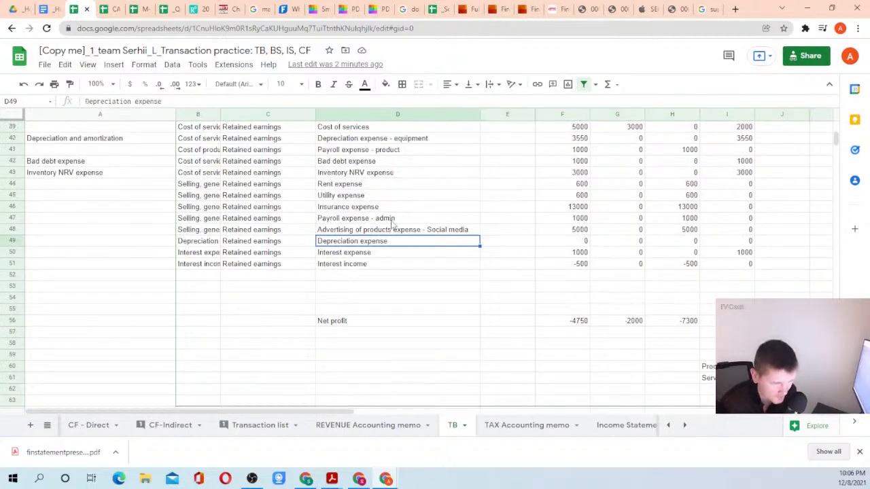
# Review the expense accounts in column D of the trial balance and their income statement mapping around Depreciation expense in row 49.
pyautogui.scroll(4, 392, 225)
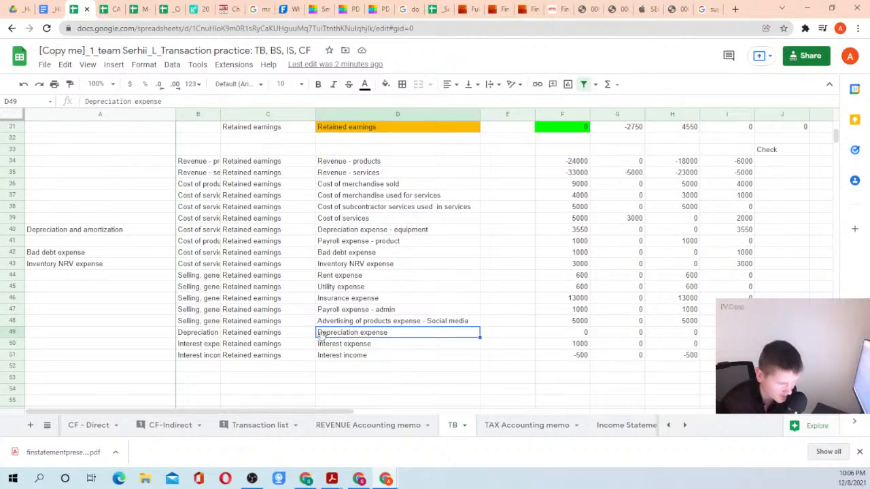
pyautogui.click(216, 337)
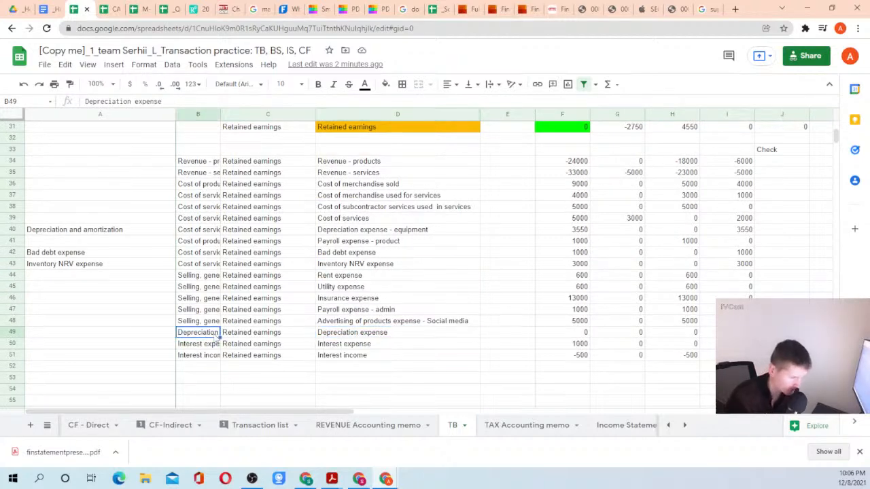
pyautogui.press('Right')
pyautogui.press('Right')
pyautogui.press('Up')
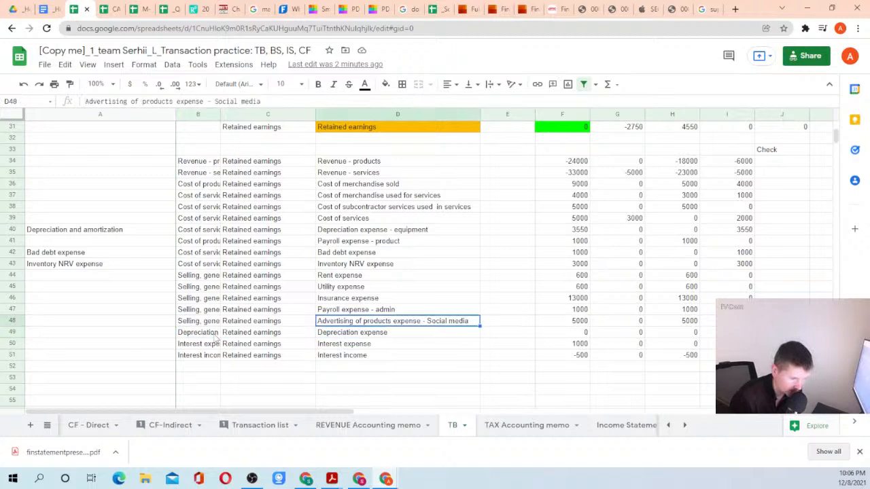
pyautogui.press('Up')
pyautogui.press('Up')
pyautogui.press('Up')
pyautogui.press('Up')
pyautogui.press('Up')
pyautogui.press('Up')
pyautogui.press('Up')
pyautogui.press('Up')
pyautogui.press('Down')
pyautogui.press('Down')
pyautogui.press('Down')
pyautogui.press('Down')
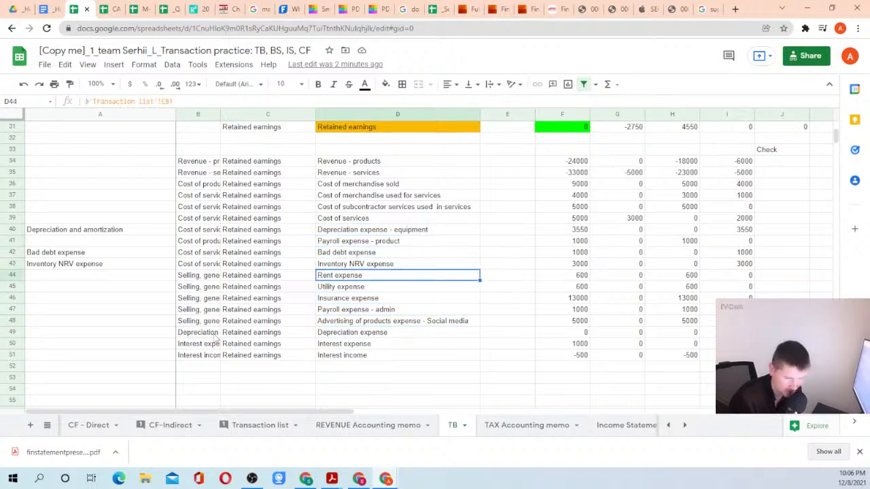
pyautogui.press('Down')
pyautogui.press('Down')
pyautogui.press('Down')
pyautogui.press('Down')
pyautogui.press('Down')
# Clear the Depreciation expense account name and its mappings from B49:D49 of the trial balance.
pyautogui.press('Left')
pyautogui.press('Left')
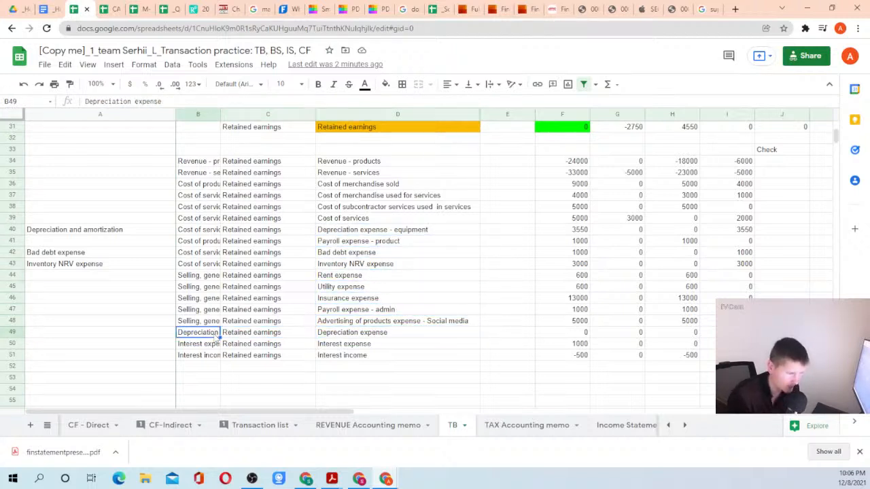
pyautogui.hotkey('shift', 'Right')
pyautogui.hotkey('shift', 'Right')
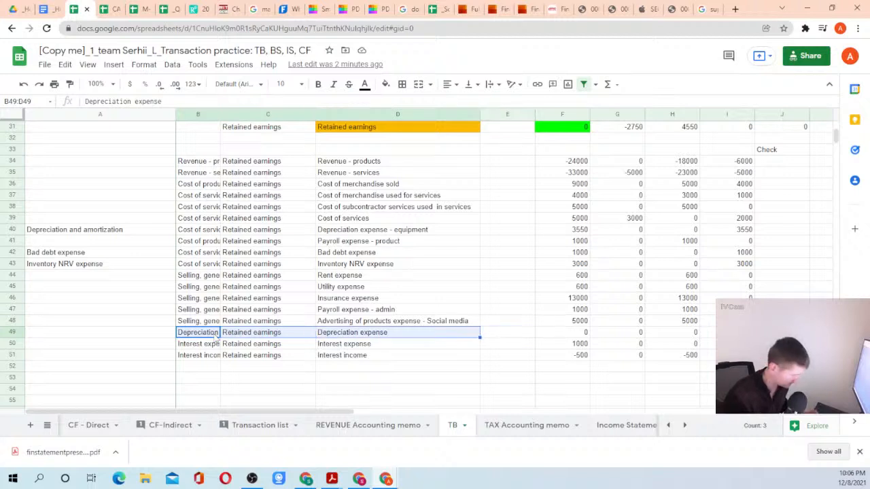
pyautogui.press('Delete')
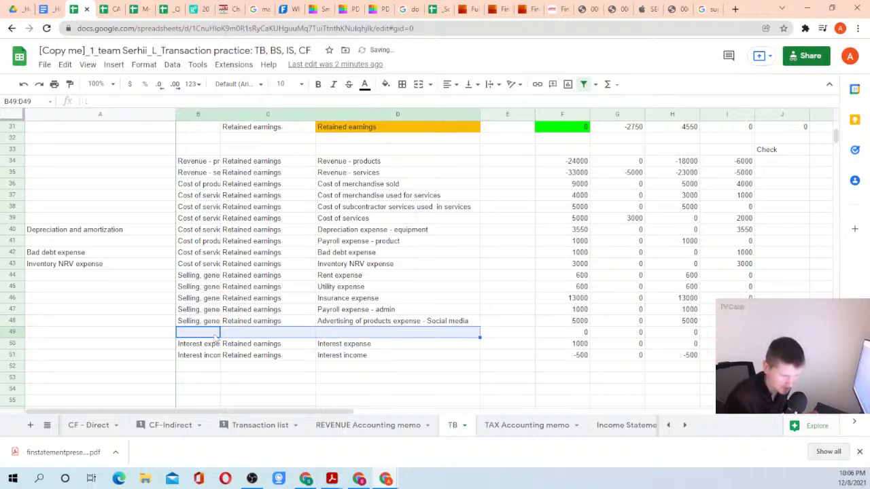
# Check the Depreciation expense - equipment account reference in D40 and the cleared row 49 against the rest of the trial balance.
pyautogui.press('Right')
pyautogui.press('Right')
pyautogui.press('Up')
pyautogui.press('Up')
pyautogui.press('Up')
pyautogui.press('Up')
pyautogui.press('Up')
pyautogui.press('Up')
pyautogui.press('Up')
pyautogui.press('Up')
pyautogui.press('Up')
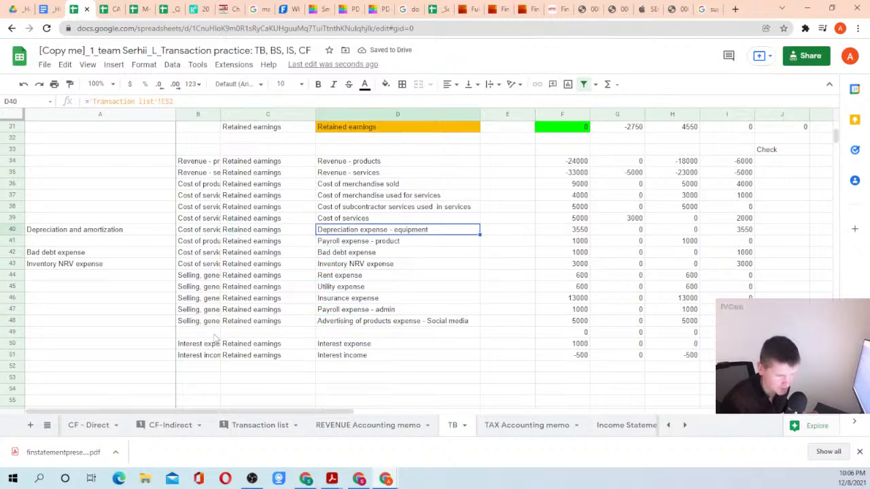
pyautogui.scroll(10, 386, 323)
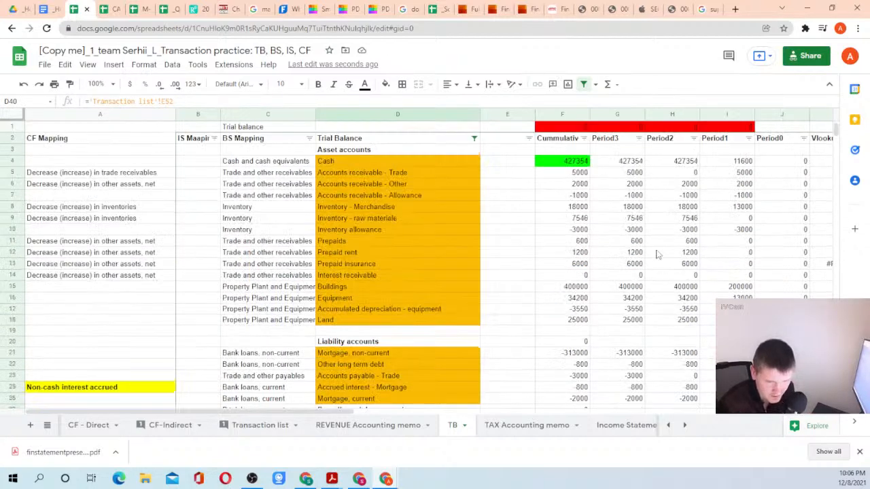
pyautogui.scroll(-12, 432, 269)
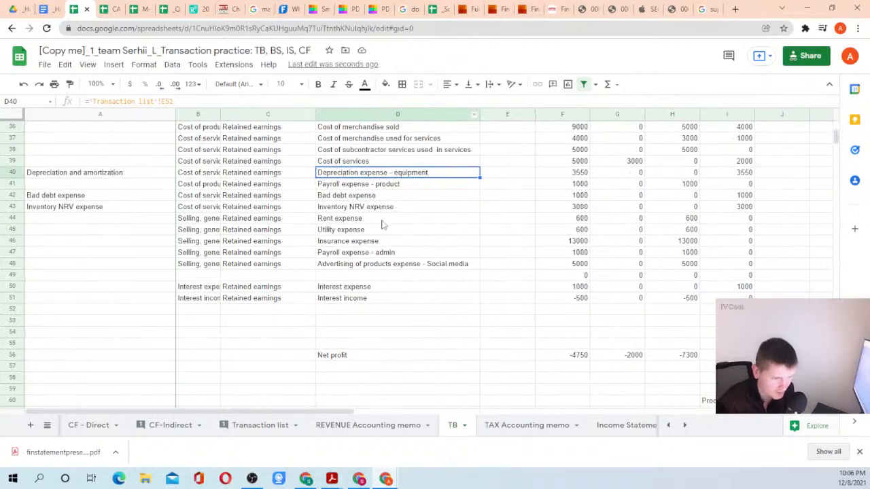
pyautogui.moveTo(215, 279); pyautogui.dragTo(435, 278)
pyautogui.click(435, 278)
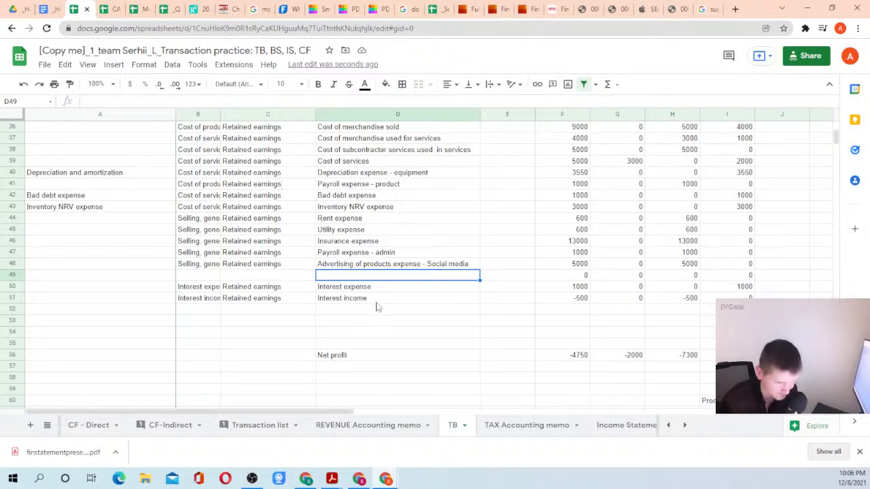
# Examine the Depreciation and amortization adjustment in C6 of the CF-Indirect sheet.
pyautogui.click(379, 425)
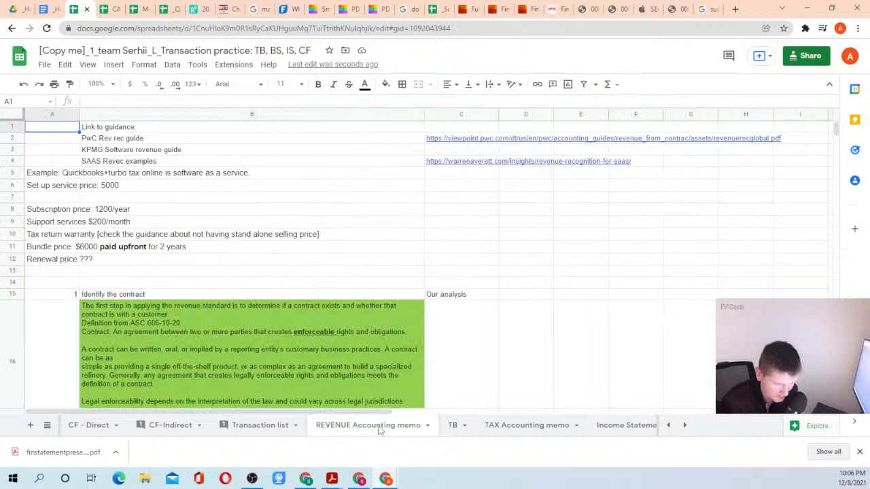
pyautogui.click(454, 427)
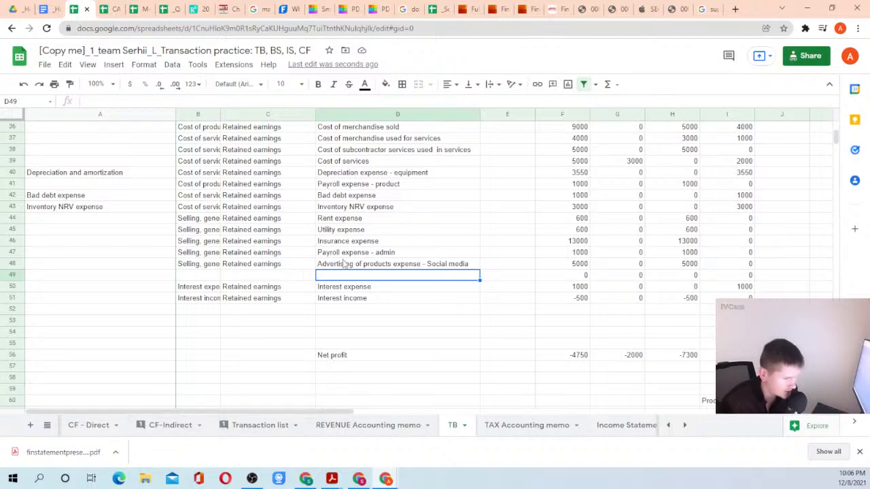
pyautogui.click(142, 428)
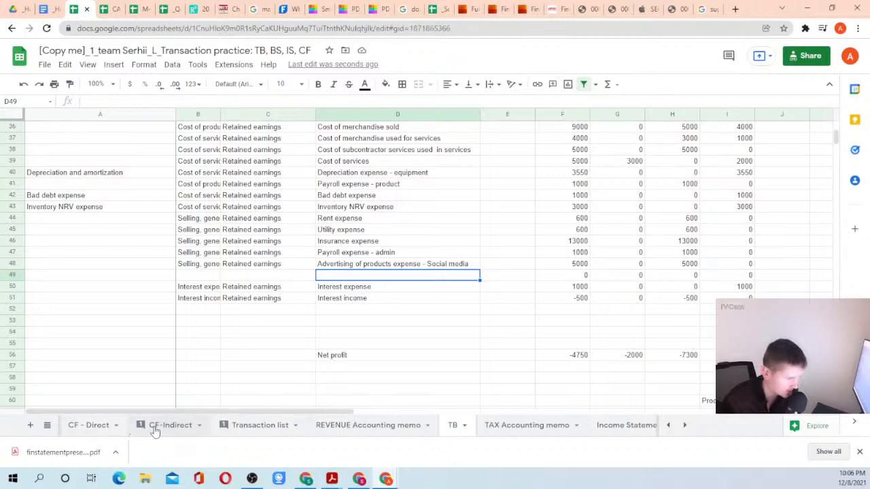
pyautogui.scroll(3, 287, 194)
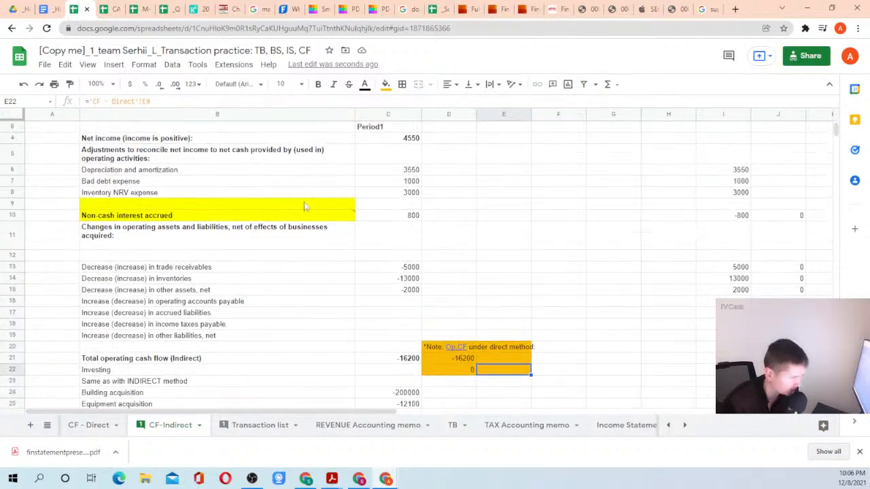
pyautogui.moveTo(172, 196); pyautogui.dragTo(379, 197)
pyautogui.click(379, 197)
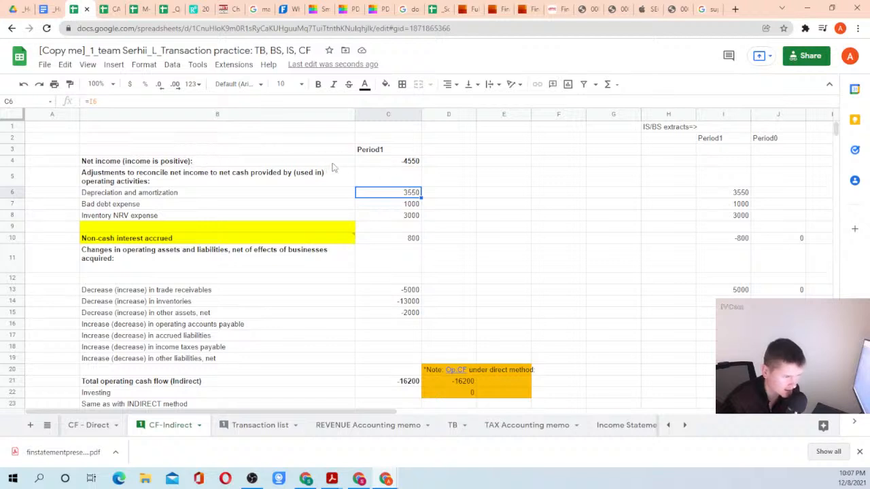
# Review the Period1 lines from net income through the working capital changes, and the total operating cash flow formula in C21.
pyautogui.moveTo(406, 161); pyautogui.dragTo(405, 354)
pyautogui.click(400, 383)
pyautogui.moveTo(151, 381); pyautogui.dragTo(415, 377)
pyautogui.click(409, 382)
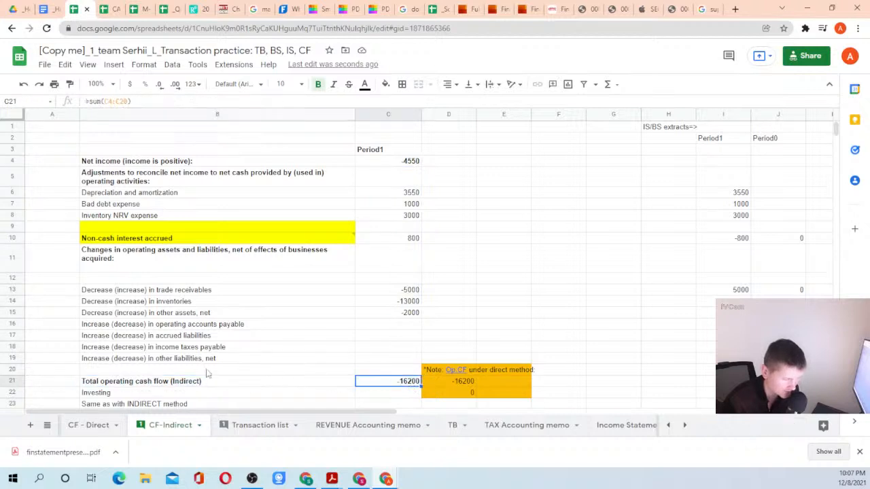
# Change the total label in B21 to "Total operating cash flow /(outflow) (Indirect)".
pyautogui.click(146, 382)
pyautogui.doubleClick(150, 381)
pyautogui.click(169, 381)
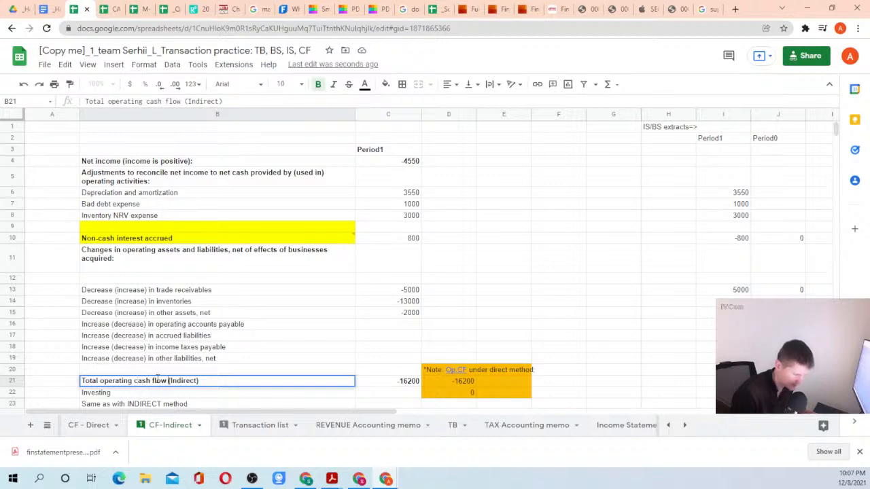
pyautogui.write('(ou ')
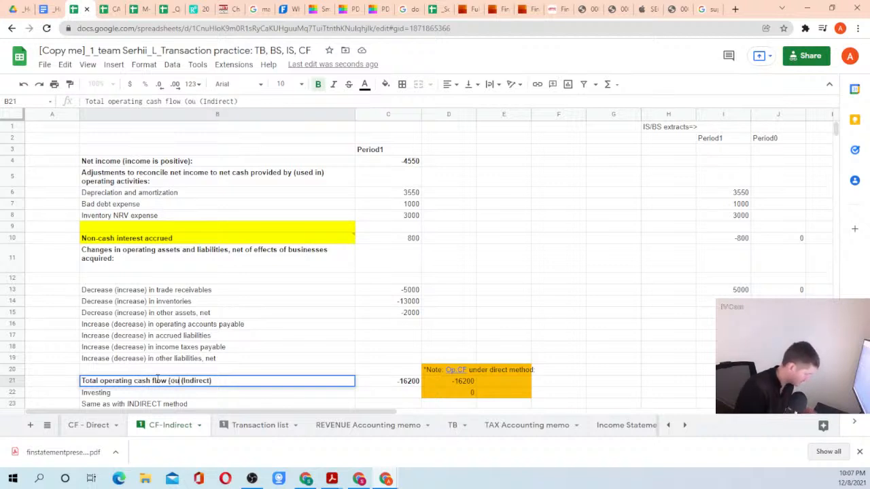
pyautogui.write('tflow')
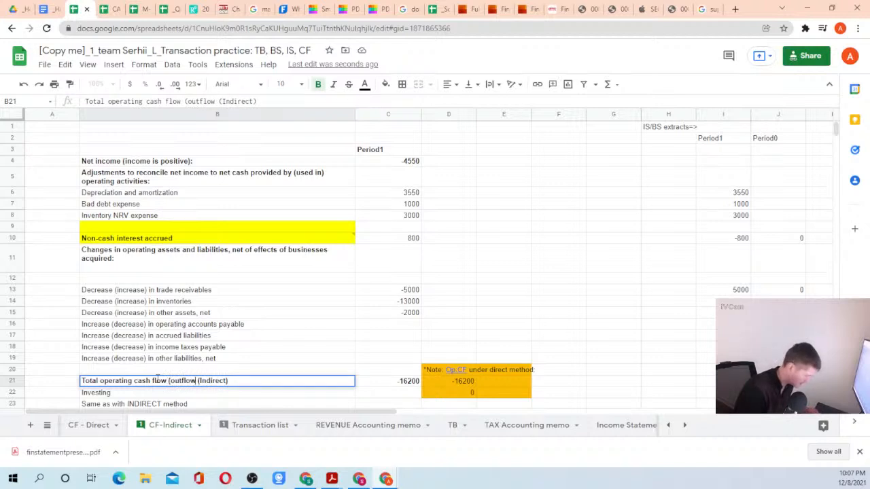
pyautogui.write(')')
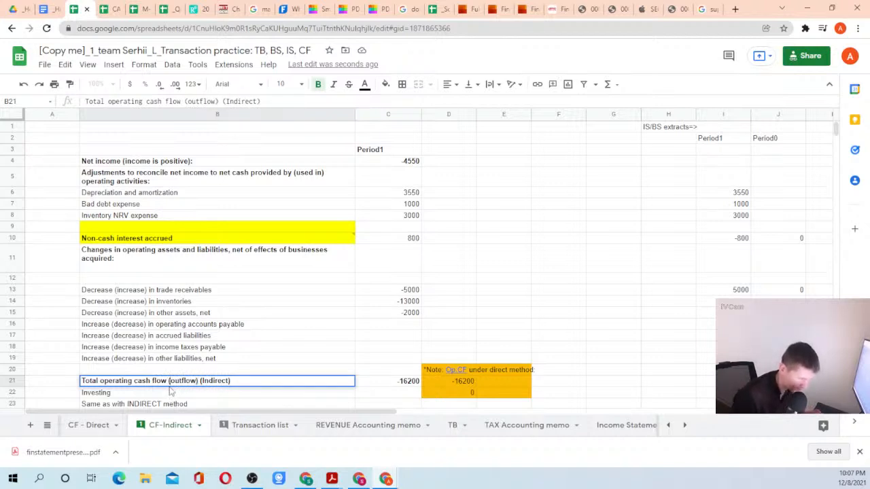
pyautogui.write('/')
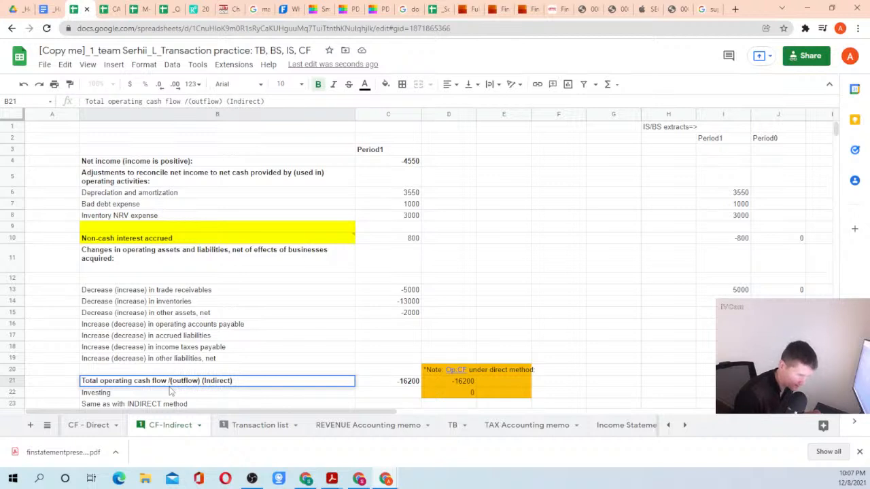
pyautogui.press('Return')
pyautogui.click(168, 382)
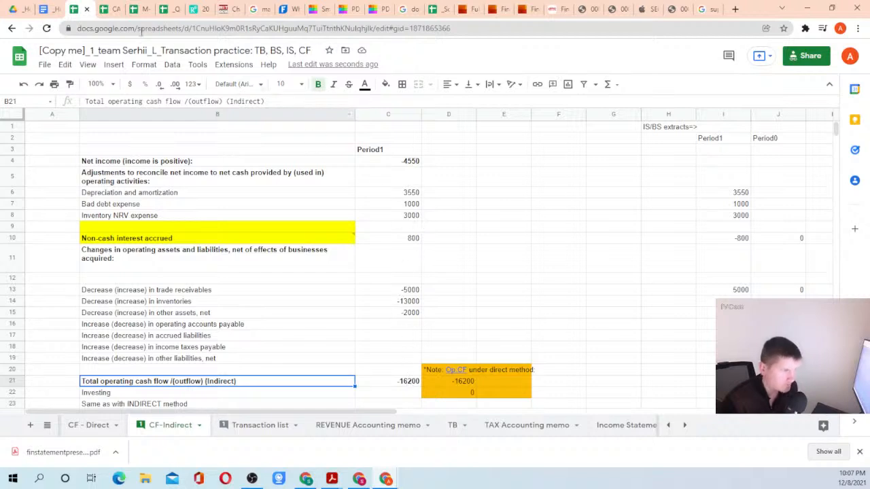
# View the Homework 5 instructions, switch to the Facebook group post on accumulated depreciation, and open its linked ACCA Cash flow statements article.
pyautogui.click(51, 9)
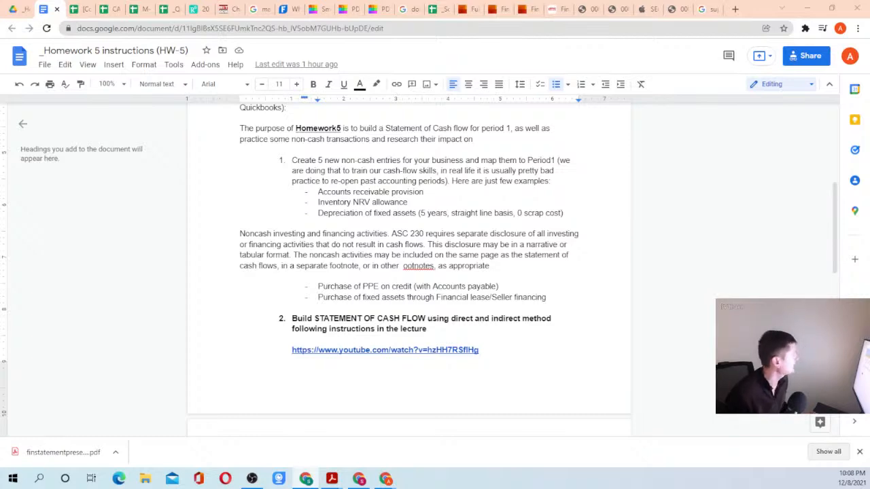
pyautogui.moveTo(0, 178); pyautogui.dragTo(520, 2)
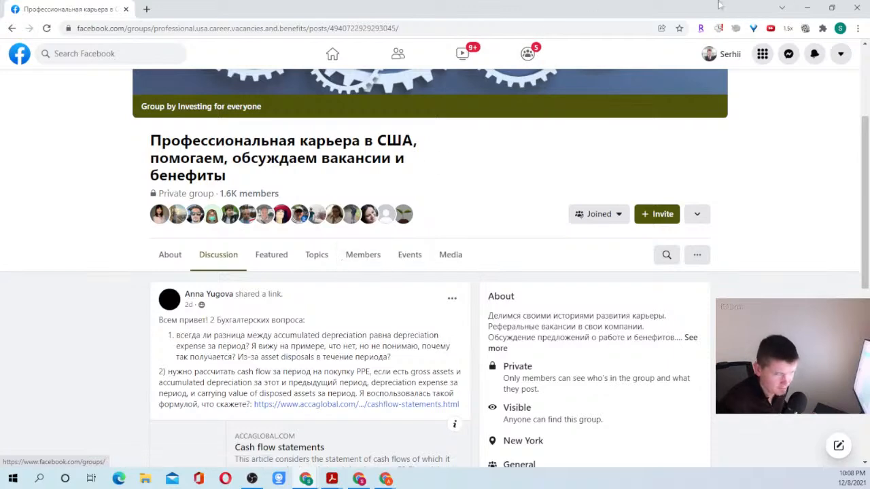
pyautogui.scroll(-2, 367, 285)
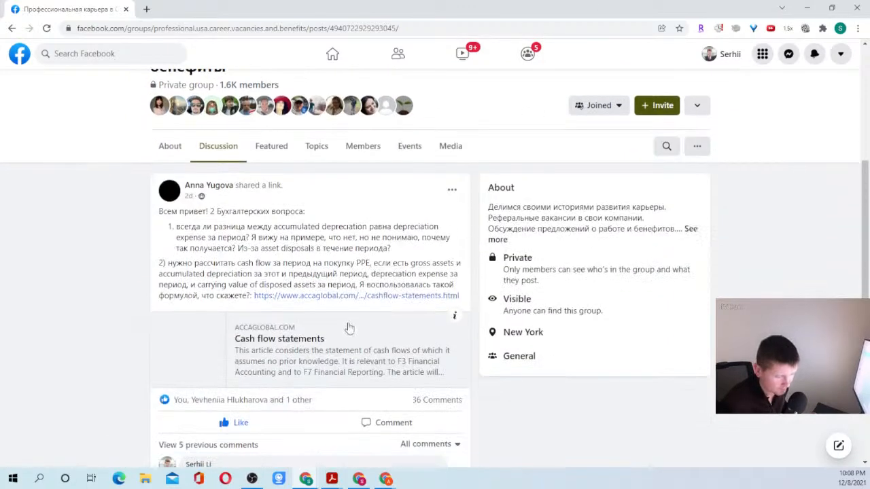
pyautogui.click(342, 300)
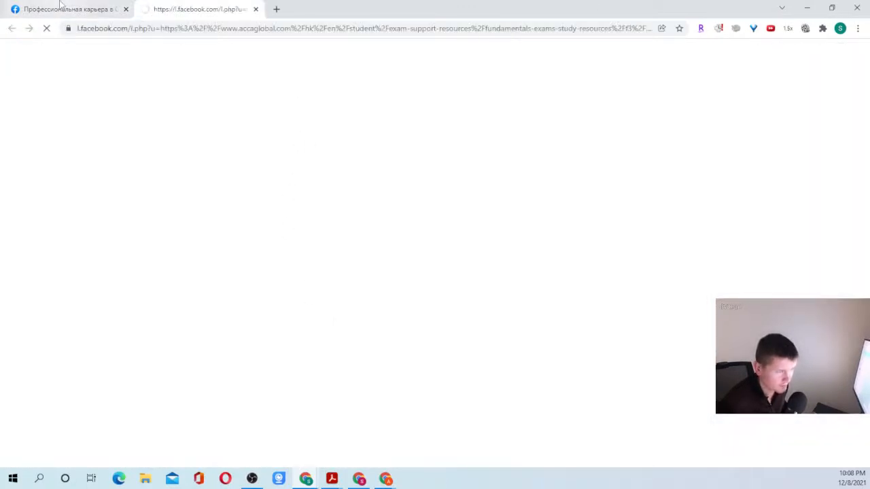
# Select the web addresses of the Facebook group post and the ACCA Cash flow statements article.
pyautogui.click(62, 8)
pyautogui.click(116, 27)
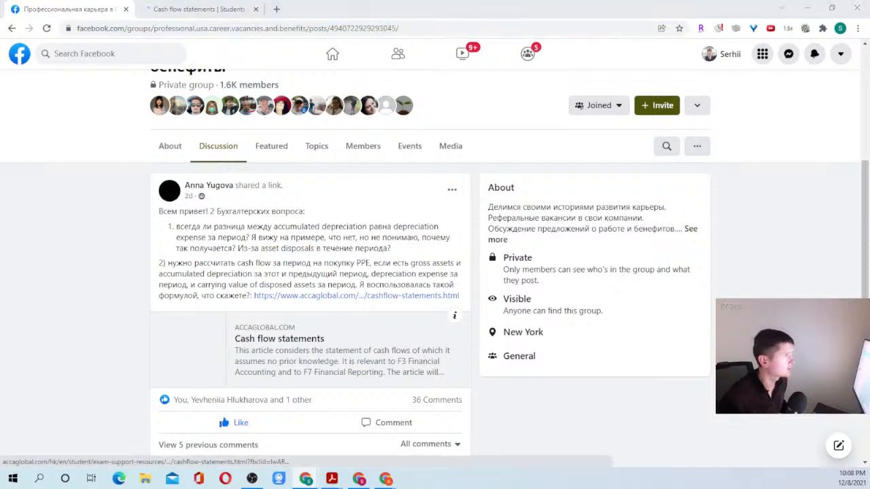
pyautogui.hotkey('alt', 'Tab')
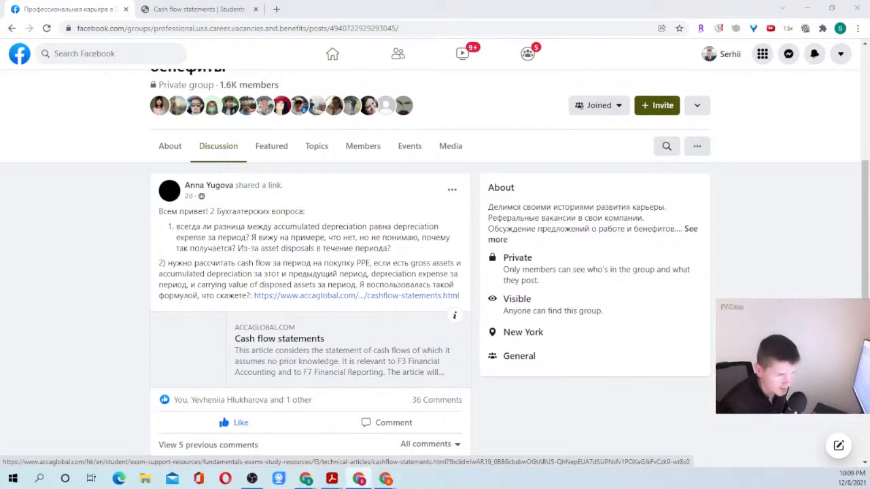
pyautogui.click(208, 7)
pyautogui.click(246, 29)
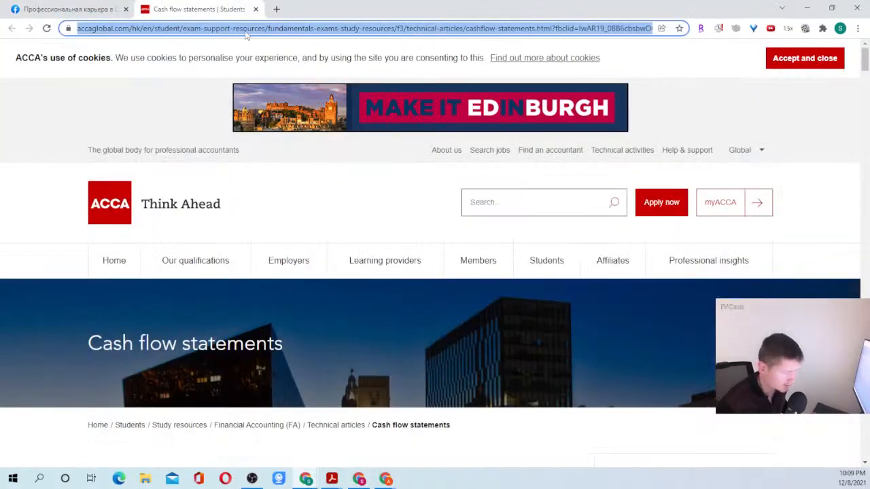
pyautogui.hotkey('alt', 'Tab')
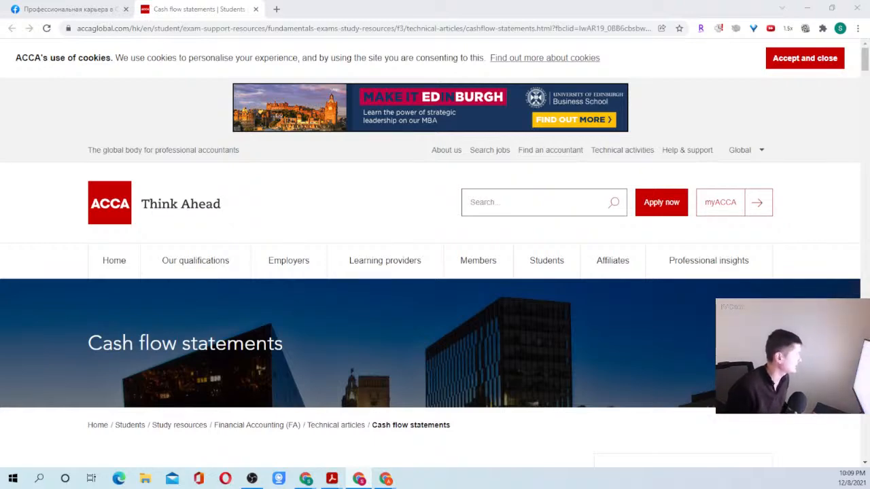
# Skim the ACCA article past the tax paid examples to the exercise on calculating the payments to buy PPE.
pyautogui.scroll(-5, 315, 177)
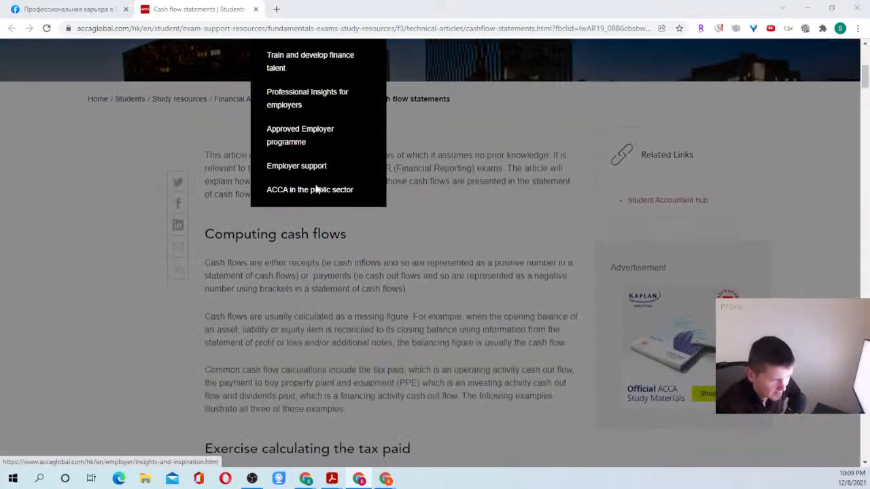
pyautogui.scroll(-7, 313, 265)
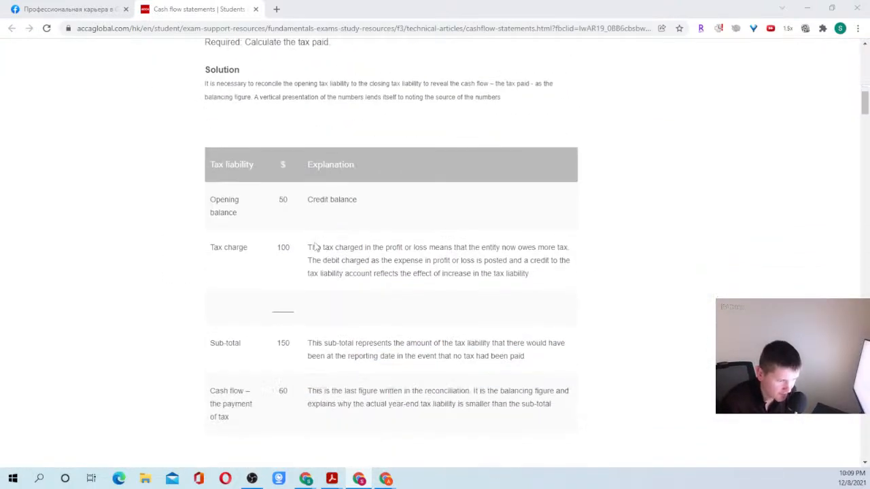
pyautogui.scroll(-4, 286, 213)
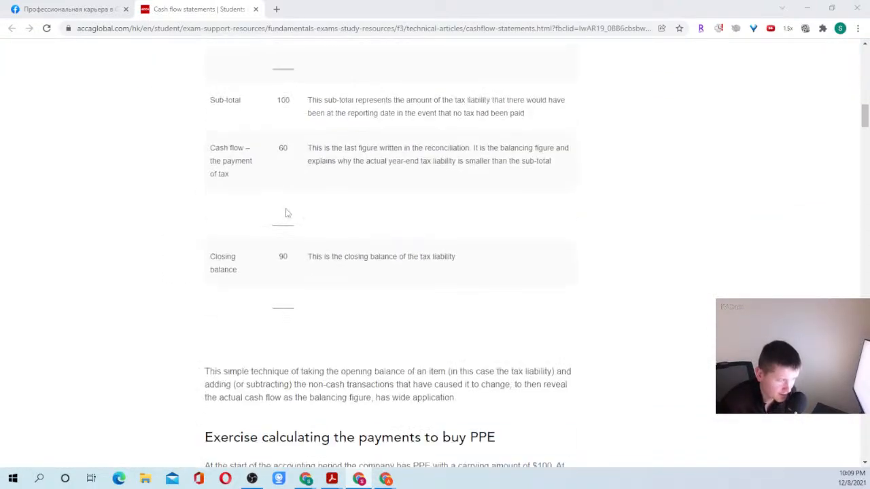
pyautogui.scroll(-3, 286, 218)
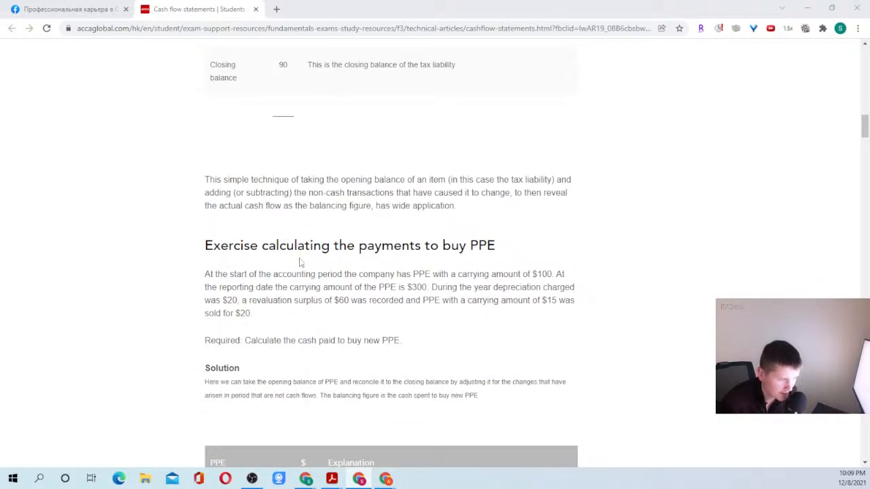
# Read the article's PPE solution table, from the opening balance down to the cash flow for the payment to buy PPE.
pyautogui.scroll(-5, 299, 261)
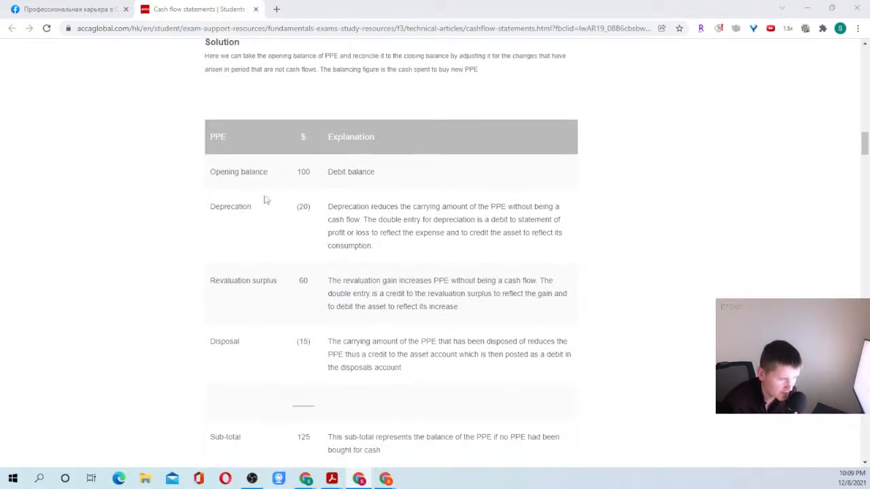
pyautogui.scroll(-2, 328, 214)
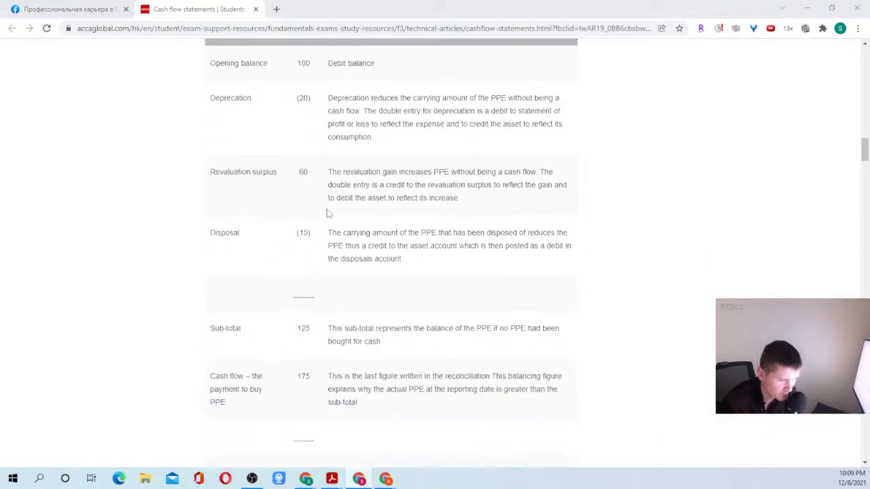
pyautogui.click(806, 8)
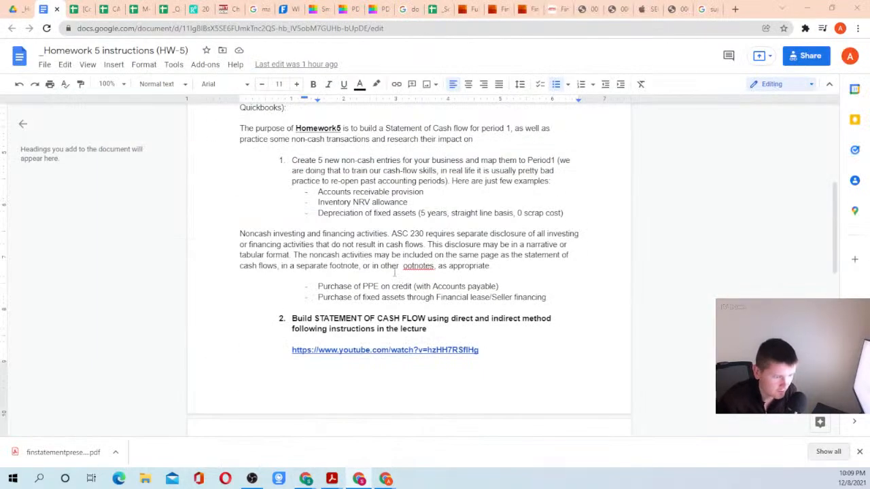
# Switch to the CF-Indirect sheet and examine the building, equipment and 3rd party finance acquisition lines in the Investing section.
pyautogui.click(80, 8)
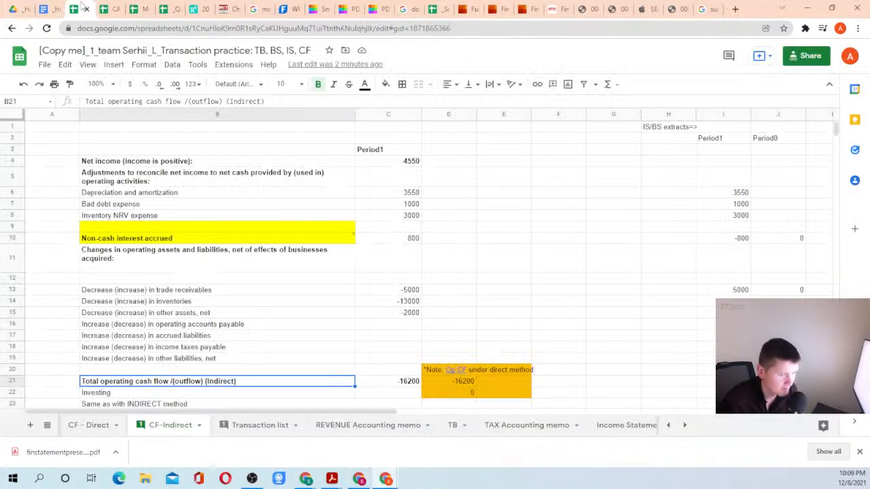
pyautogui.scroll(-2, 264, 317)
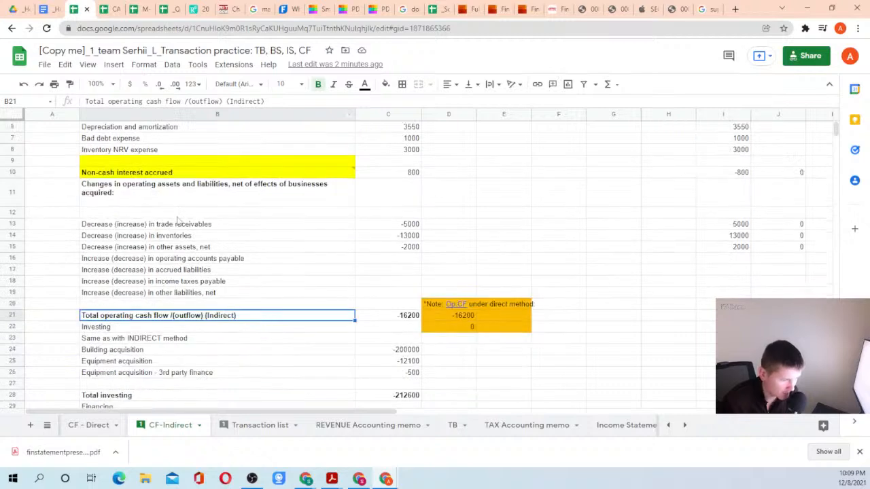
pyautogui.scroll(-5, 225, 292)
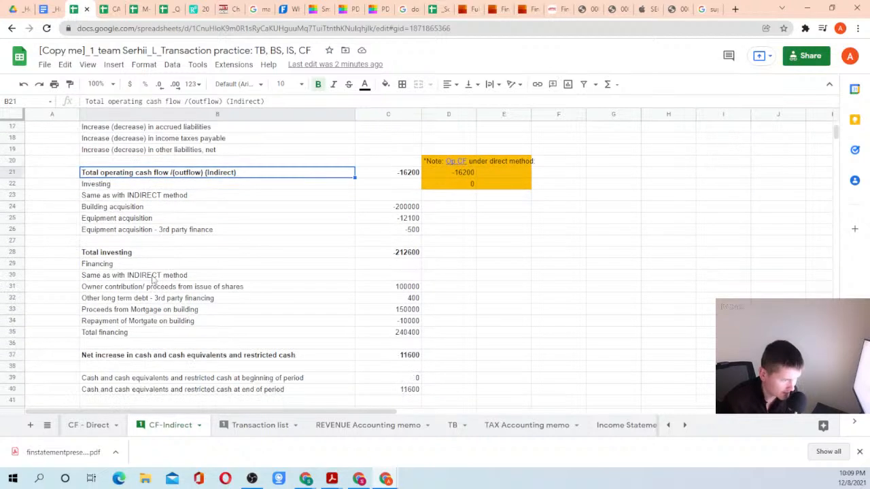
pyautogui.click(152, 254)
pyautogui.click(168, 185)
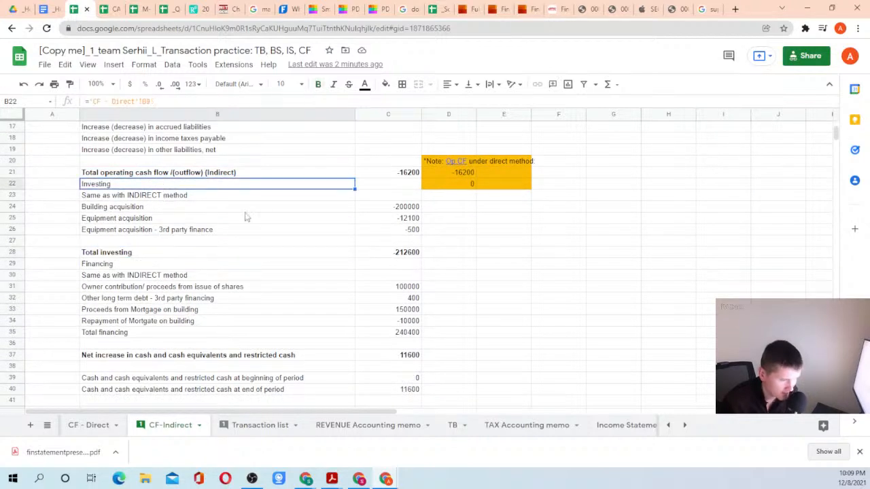
pyautogui.click(204, 207)
pyautogui.click(397, 207)
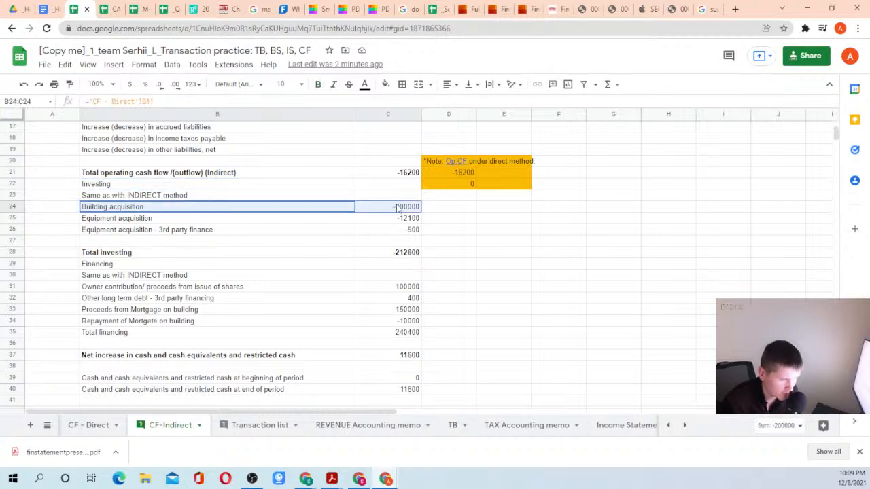
pyautogui.click(229, 220)
pyautogui.click(381, 220)
pyautogui.click(211, 231)
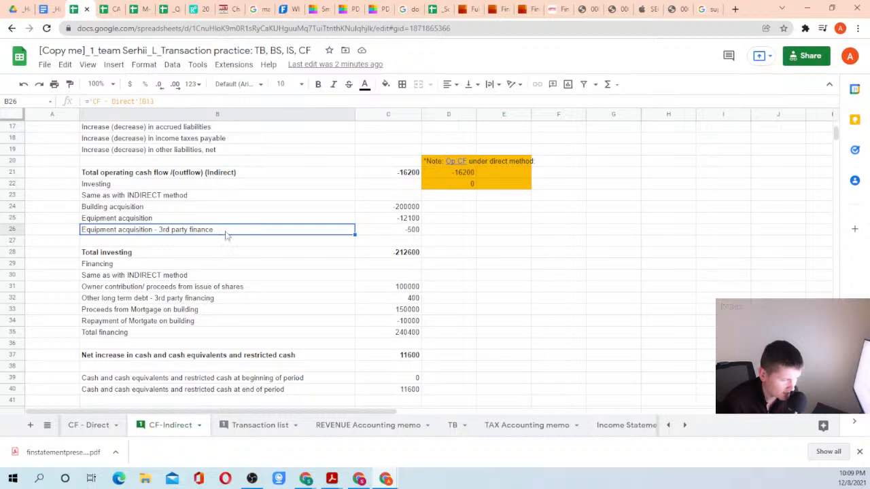
pyautogui.click(392, 232)
pyautogui.click(174, 233)
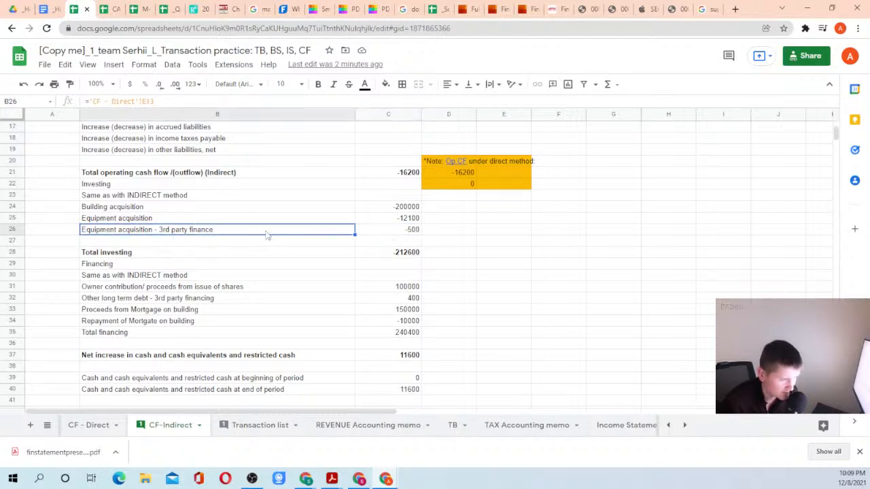
pyautogui.click(390, 231)
pyautogui.click(390, 219)
pyautogui.click(302, 222)
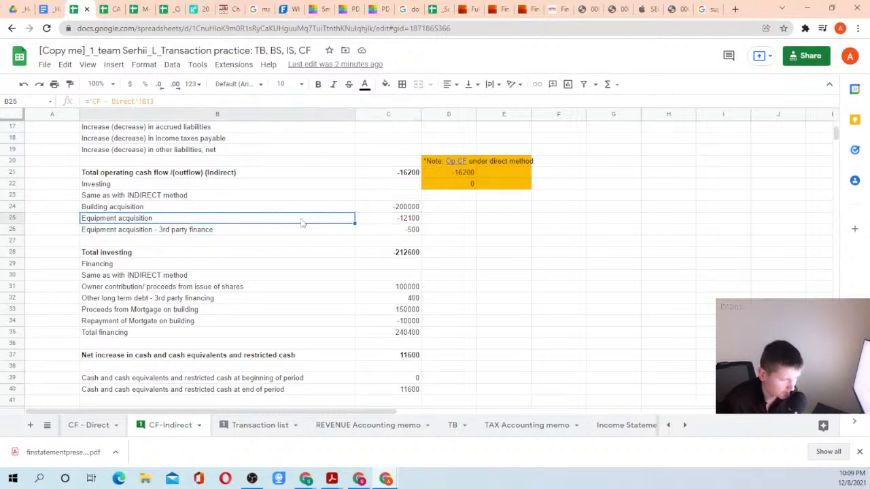
pyautogui.click(370, 220)
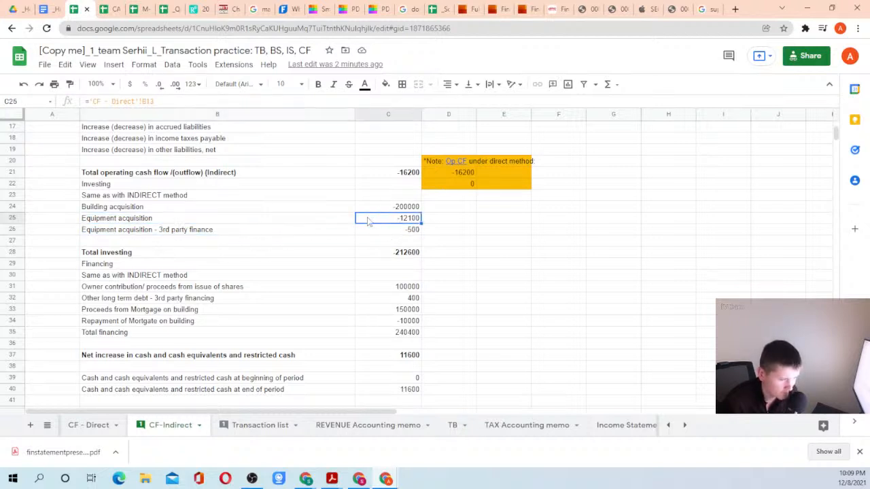
pyautogui.click(525, 211)
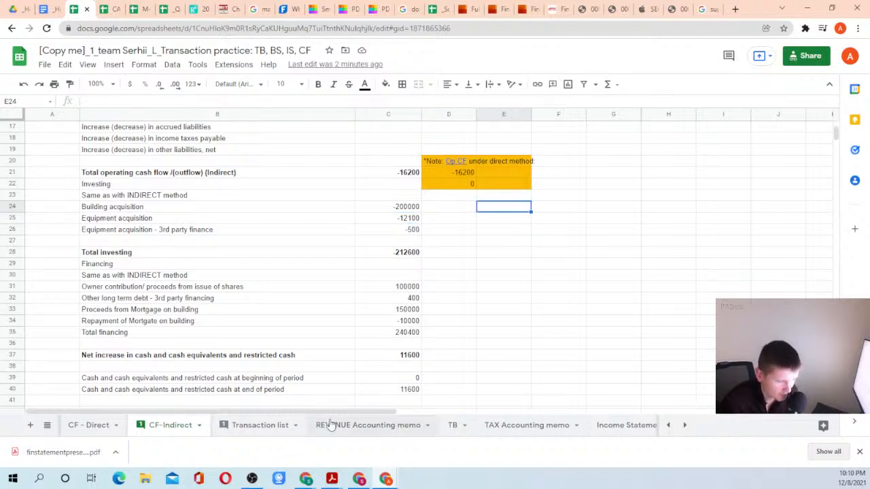
# Check the source references behind the three acquisition amounts in C24, C25 and C26.
pyautogui.click(399, 210)
pyautogui.click(397, 219)
pyautogui.click(396, 230)
pyautogui.click(395, 209)
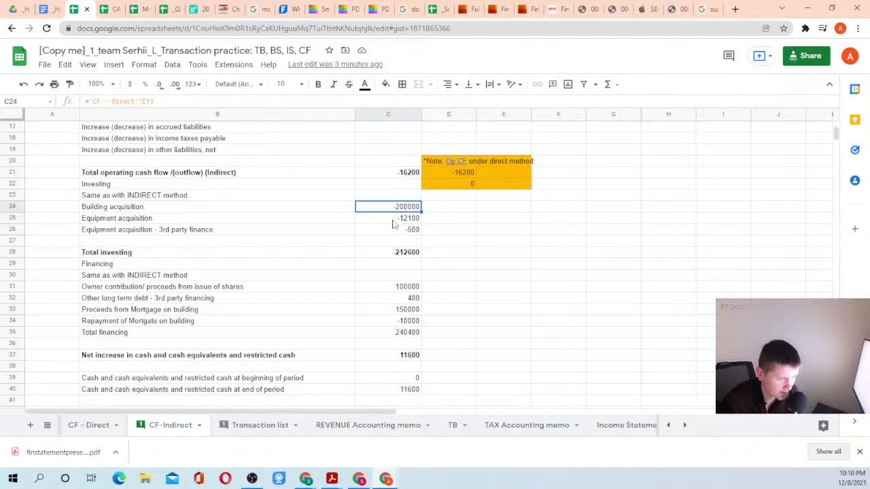
pyautogui.click(392, 219)
pyautogui.click(390, 230)
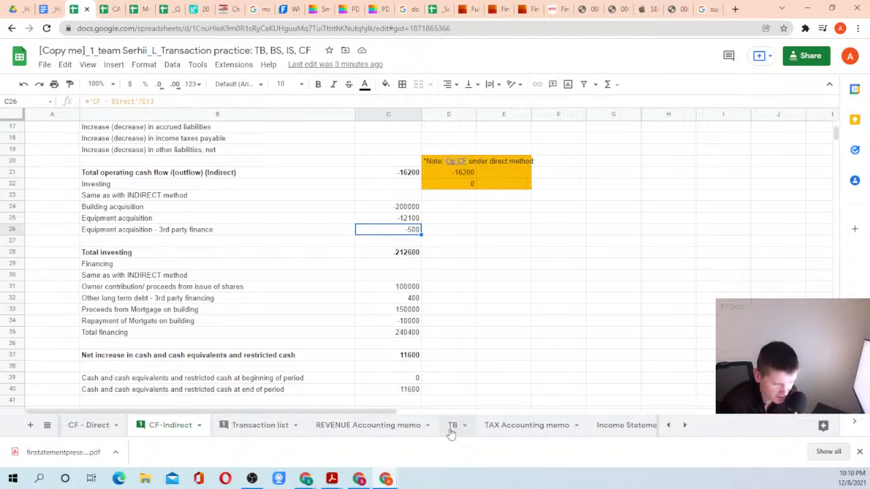
# Look at the equipment depreciation entries on the Transaction list sheet, and return to the Financing section of CF-Indirect.
pyautogui.click(251, 427)
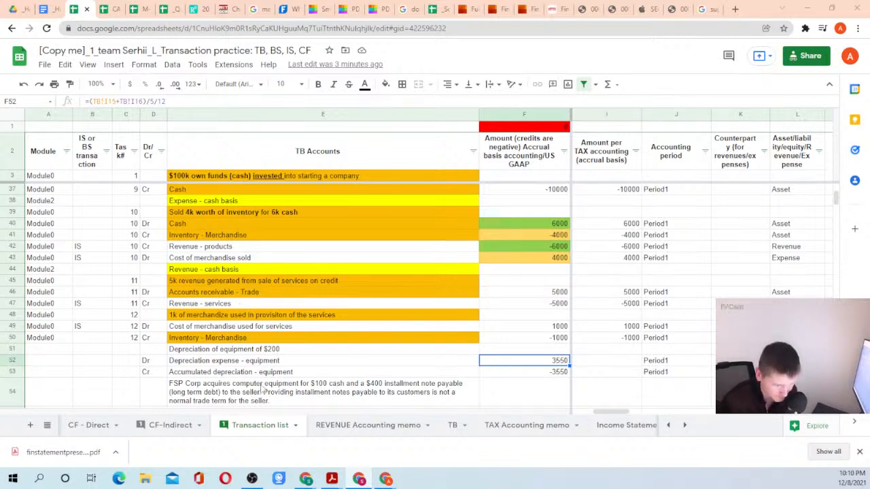
pyautogui.click(171, 429)
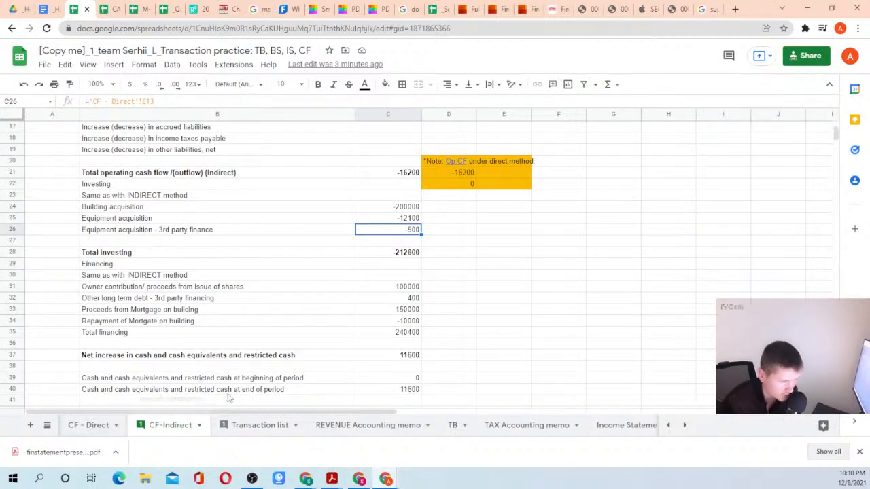
pyautogui.scroll(-3, 376, 290)
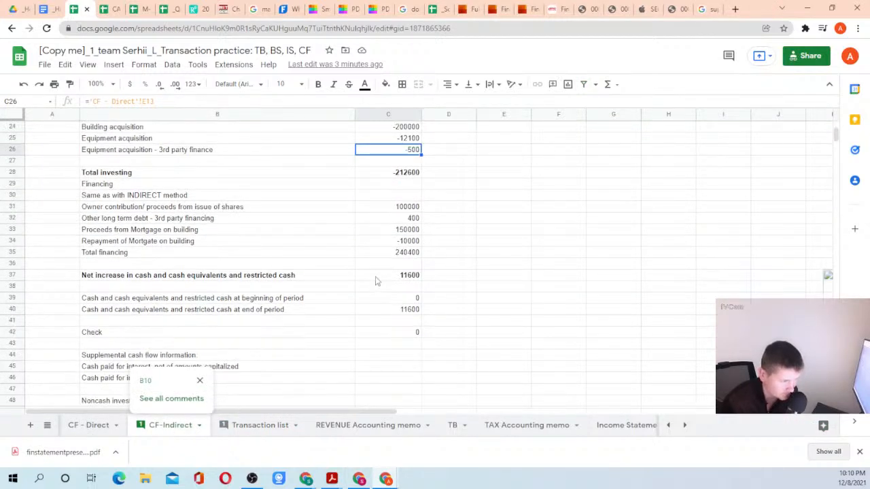
pyautogui.click(208, 210)
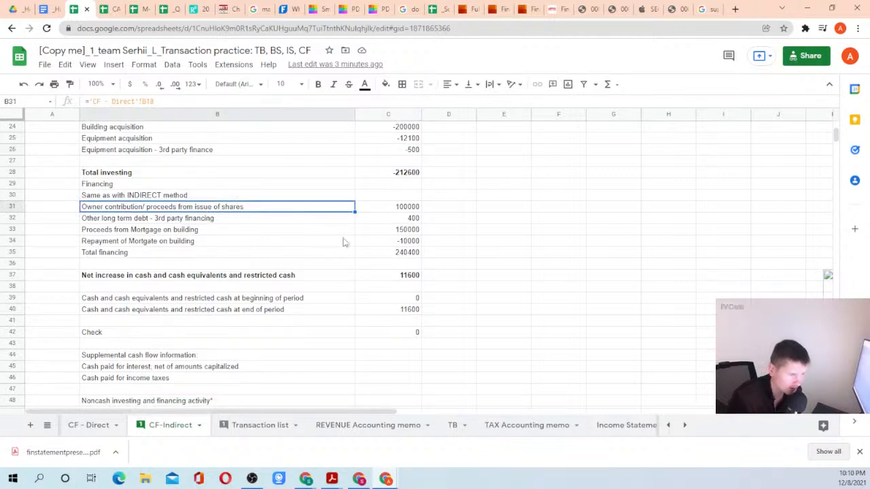
# Enter the note "1) All PPE was acquired by cash" in G22, beside the Investing section.
pyautogui.press('Up')
pyautogui.press('Up')
pyautogui.press('Up')
pyautogui.press('Up')
pyautogui.press('Up')
pyautogui.press('Up')
pyautogui.press('Up')
pyautogui.press('Up')
pyautogui.press('Up')
pyautogui.press('Up')
pyautogui.press('Up')
pyautogui.press('Up')
pyautogui.press('Up')
pyautogui.press('Up')
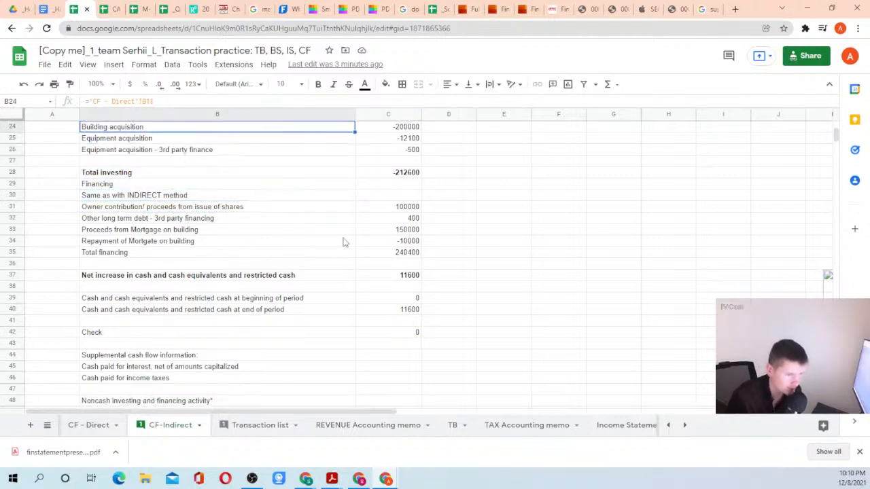
pyautogui.press('Down')
pyautogui.press('Down')
pyautogui.press('Down')
pyautogui.press('Down')
pyautogui.press('Down')
pyautogui.press('Down')
pyautogui.press('Down')
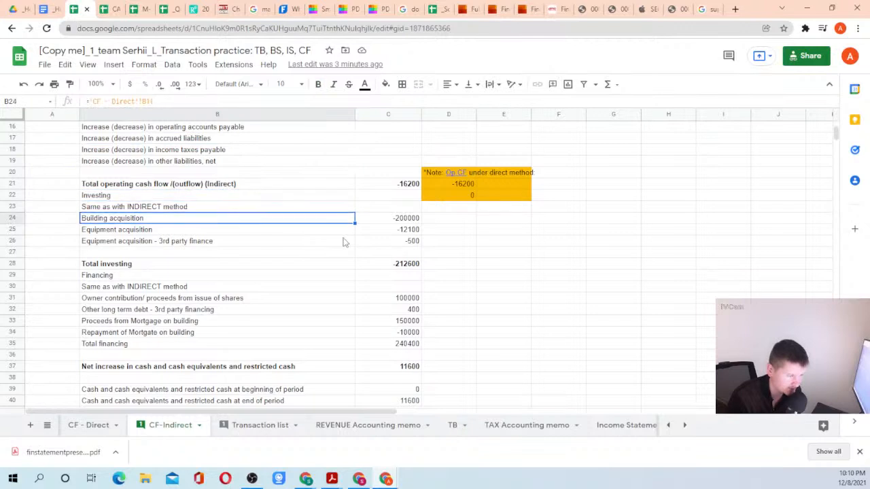
pyautogui.press('Right')
pyautogui.press('Right')
pyautogui.press('Right')
pyautogui.press('Right')
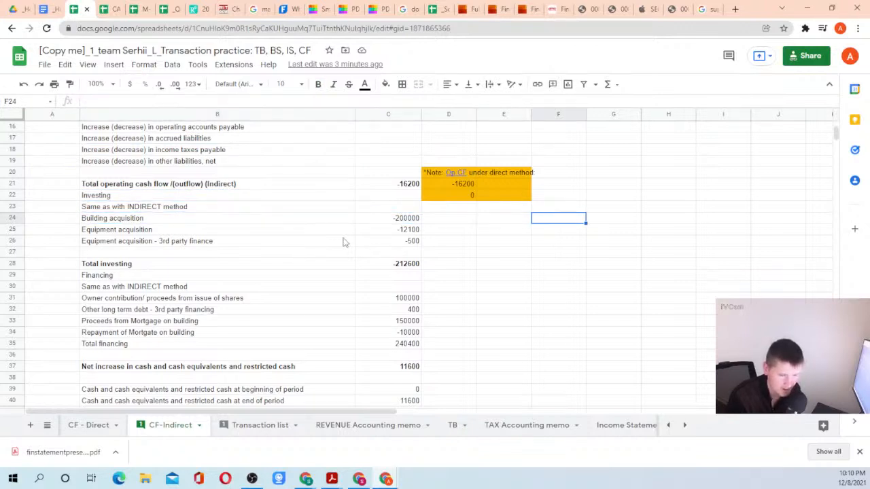
pyautogui.press('Up')
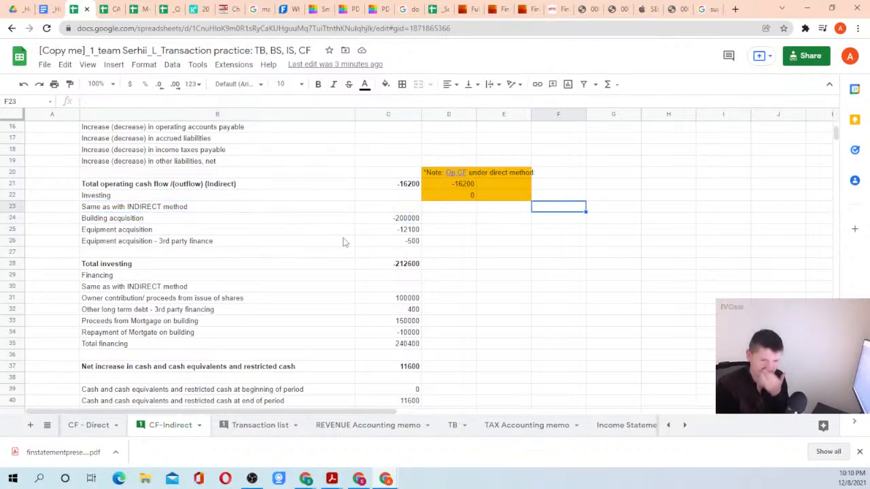
pyautogui.press('Right')
pyautogui.press('Up')
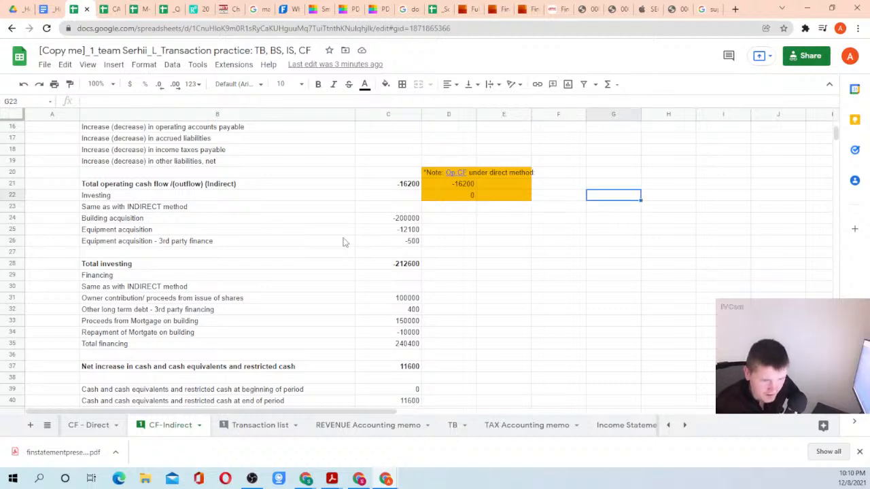
pyautogui.write('1')
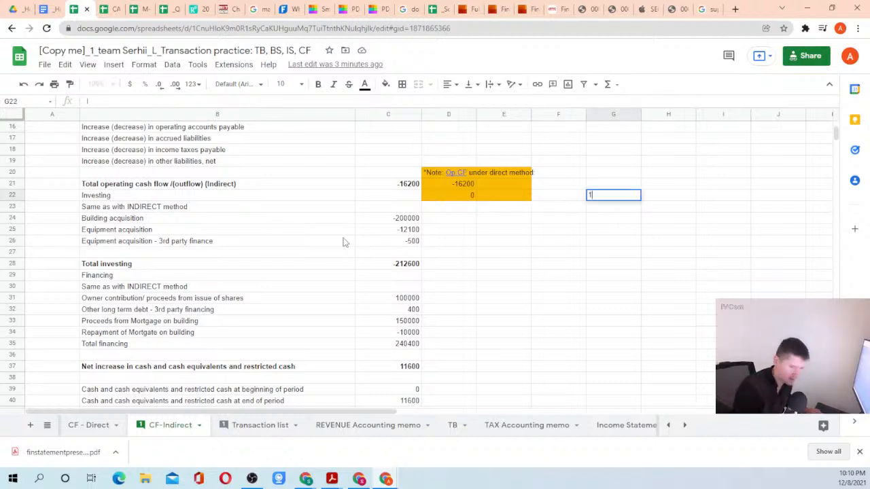
pyautogui.write('1')
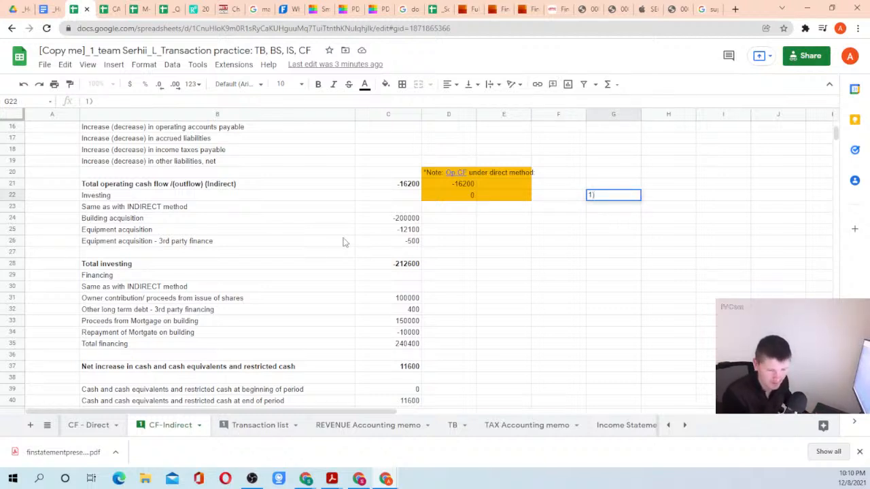
pyautogui.write(' No')
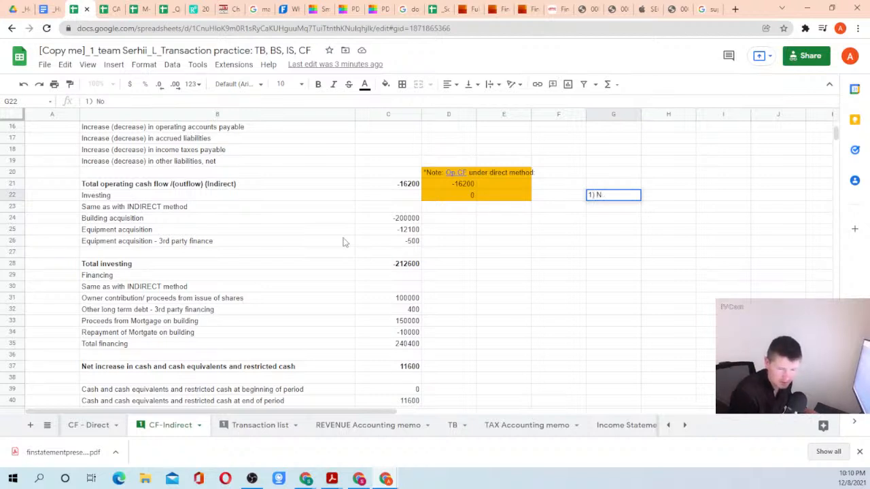
pyautogui.press('BackSpace')
pyautogui.press('BackSpace')
pyautogui.write('All ')
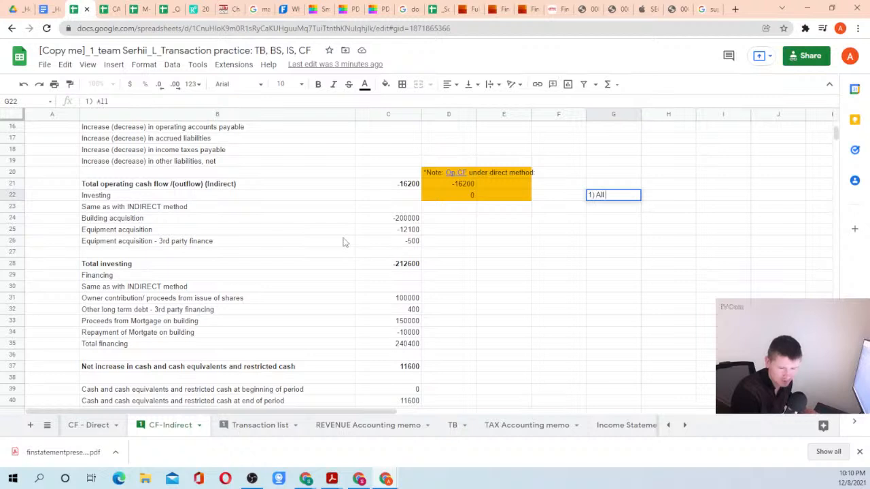
pyautogui.write('PPE was')
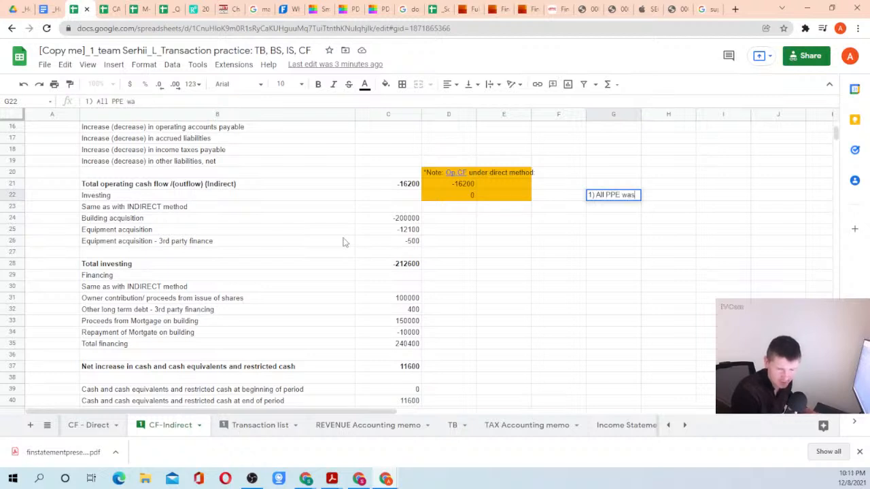
pyautogui.write(' acquired by cash')
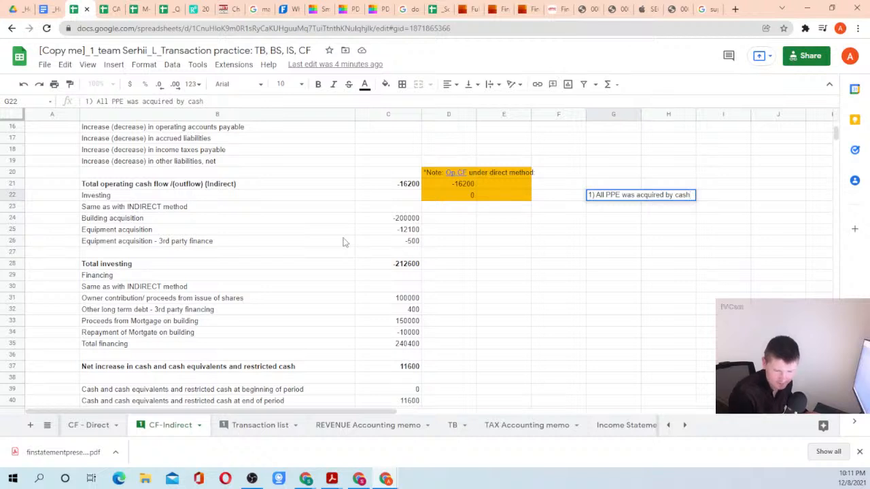
pyautogui.press('Return')
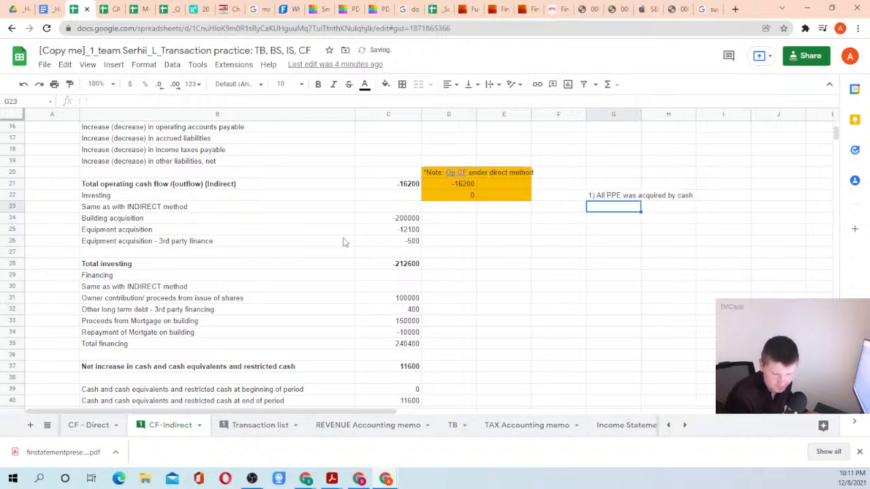
# Enter the label "Opening PPE" in G23, below the cash acquisition note.
pyautogui.write('Op')
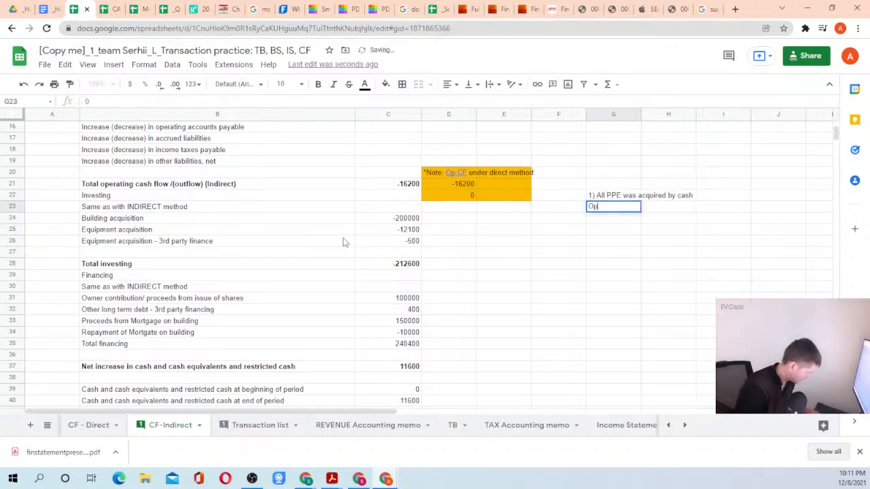
pyautogui.write('ening O')
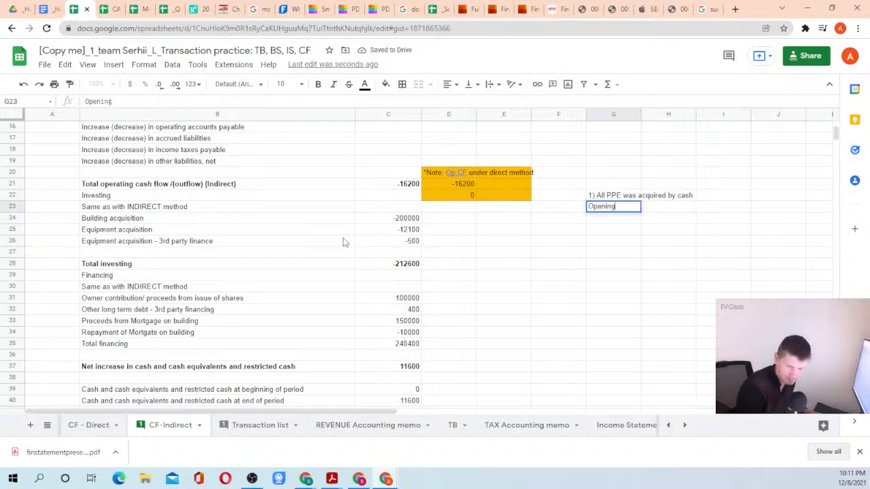
pyautogui.press('BackSpace')
pyautogui.press('BackSpace')
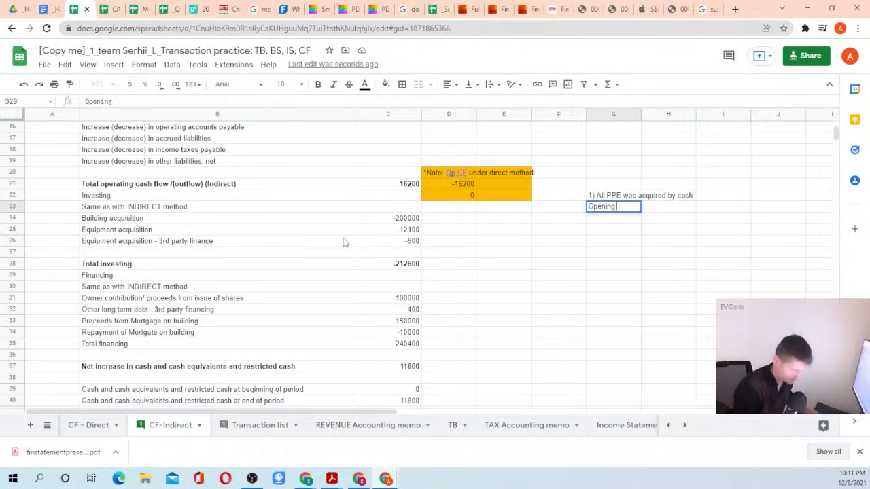
pyautogui.write('PPE')
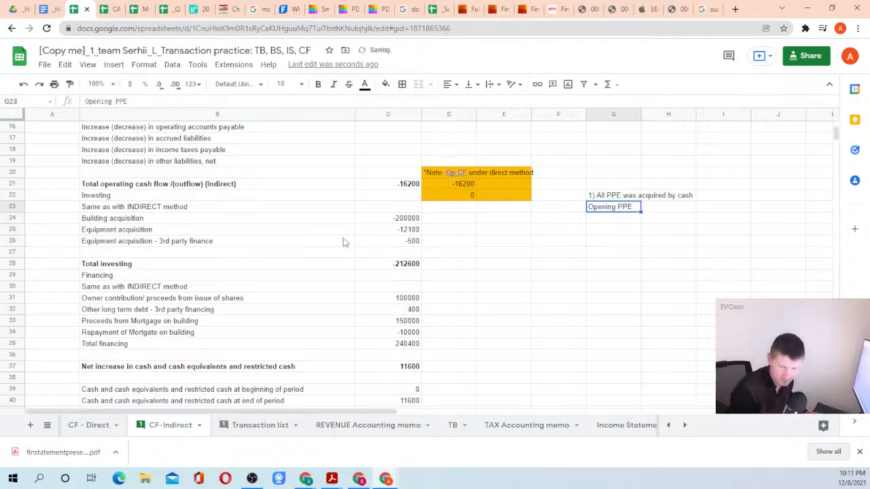
# Enter 0 as the opening PPE amount in H23.
pyautogui.press('Tab')
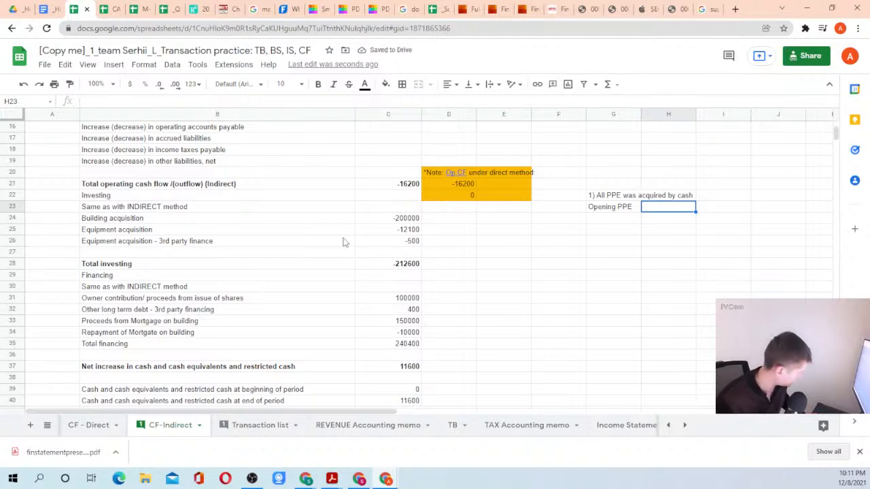
pyautogui.write('0')
pyautogui.press('Return')
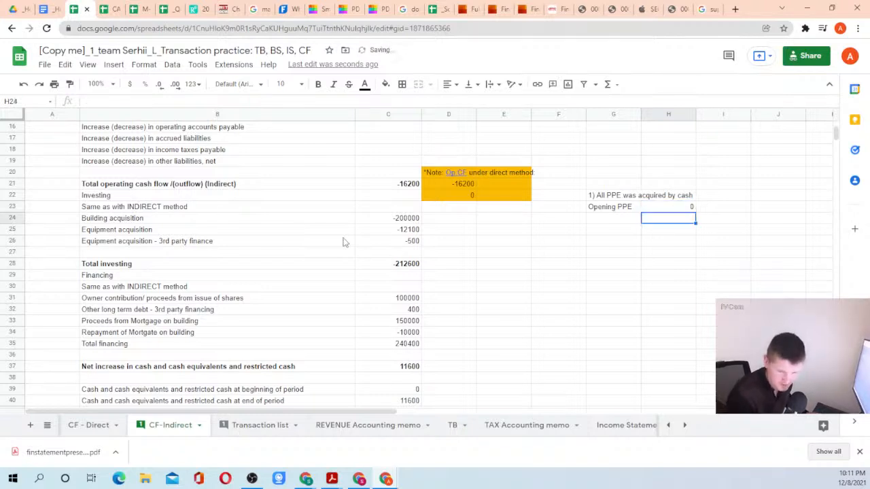
# Enter the label "Closing PPE" in G25 and the label "Cash paid for PPE" in G24.
pyautogui.press('Left')
pyautogui.press('Down')
pyautogui.write('Closing PPE')
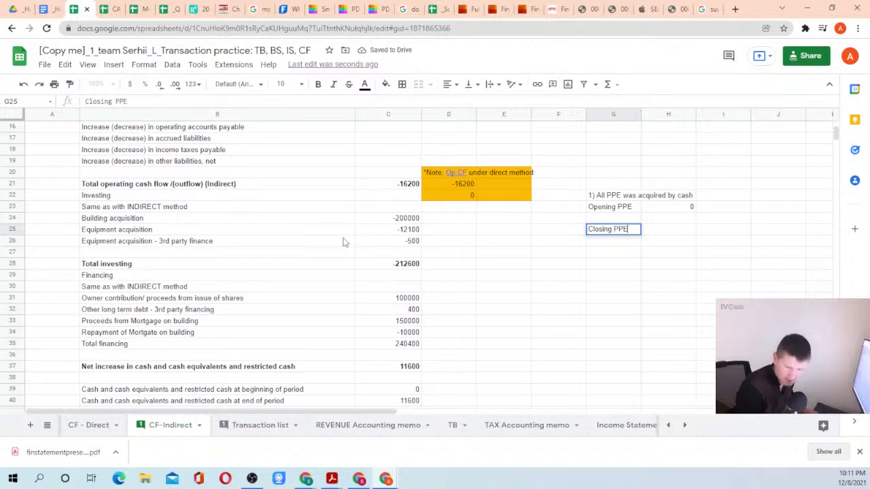
pyautogui.press('Return')
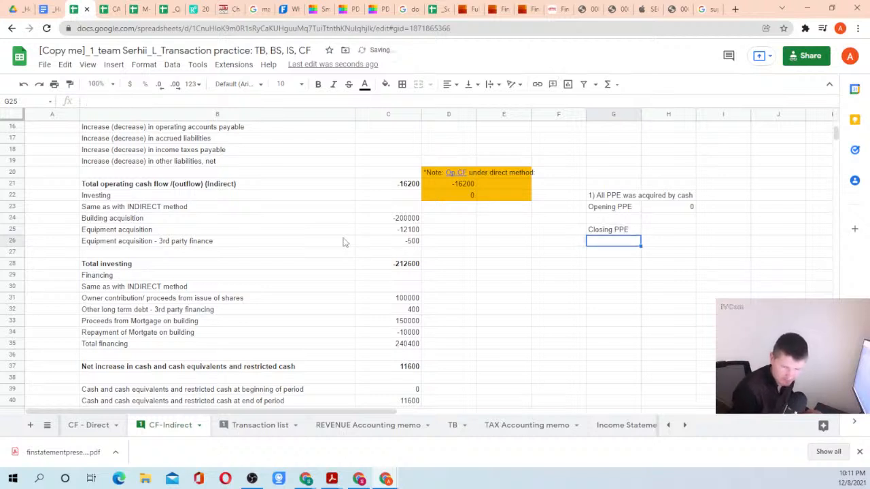
pyautogui.press('Up')
pyautogui.press('Up')
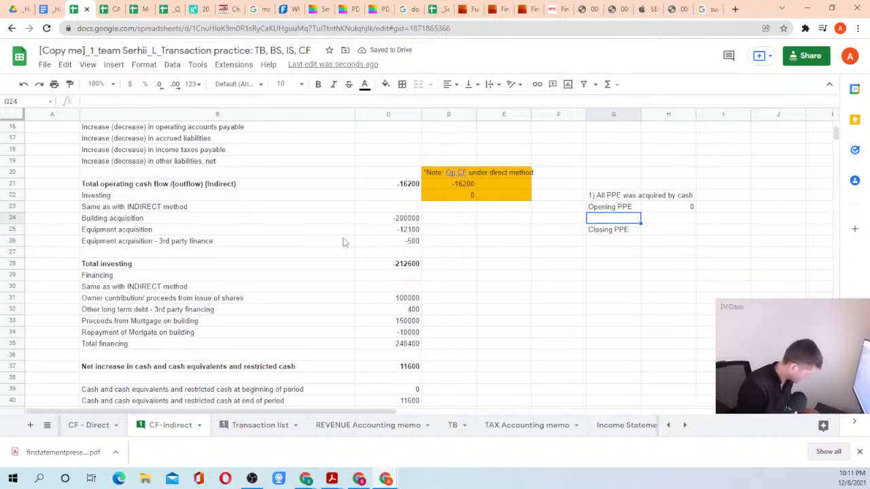
pyautogui.write('Cash pai')
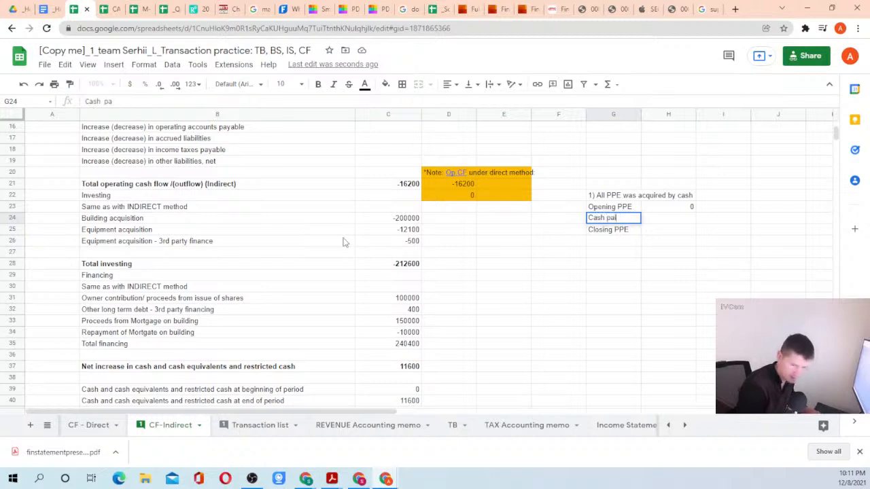
pyautogui.write('d for PPE')
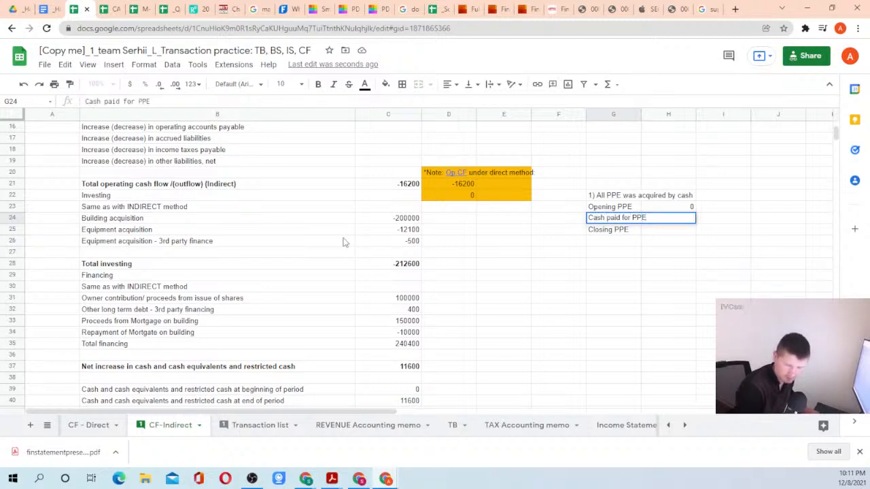
pyautogui.press('Return')
# Calculate opening PPE in H23 from the Period0 buildings, equipment and land balances with =TB!J15+TB!J16+TB!J18.
pyautogui.press('Up')
pyautogui.press('Right')
pyautogui.press('Down')
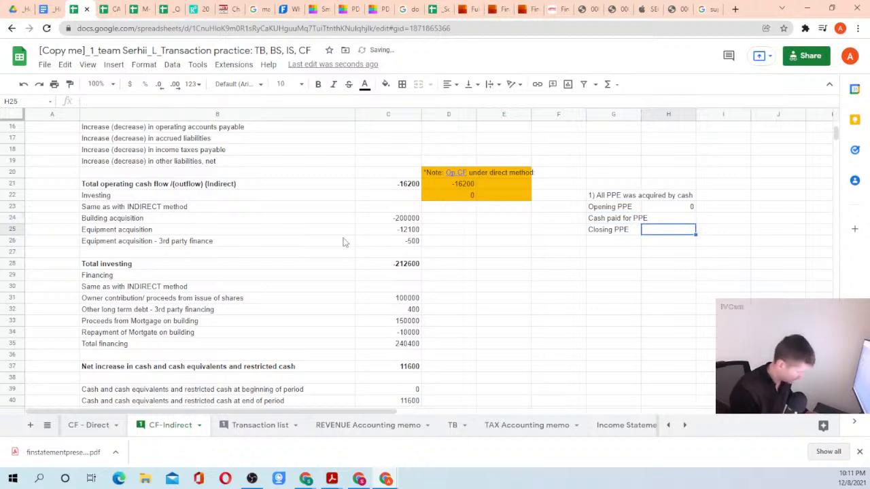
pyautogui.click(683, 207)
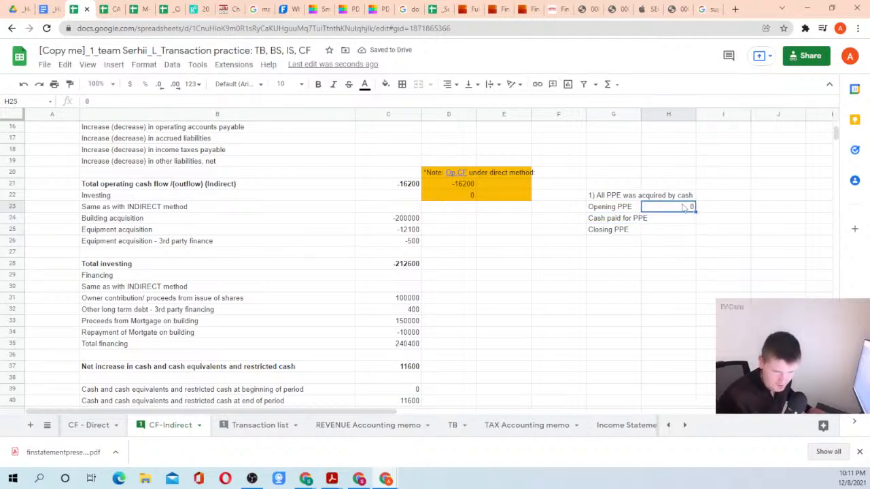
pyautogui.write('=')
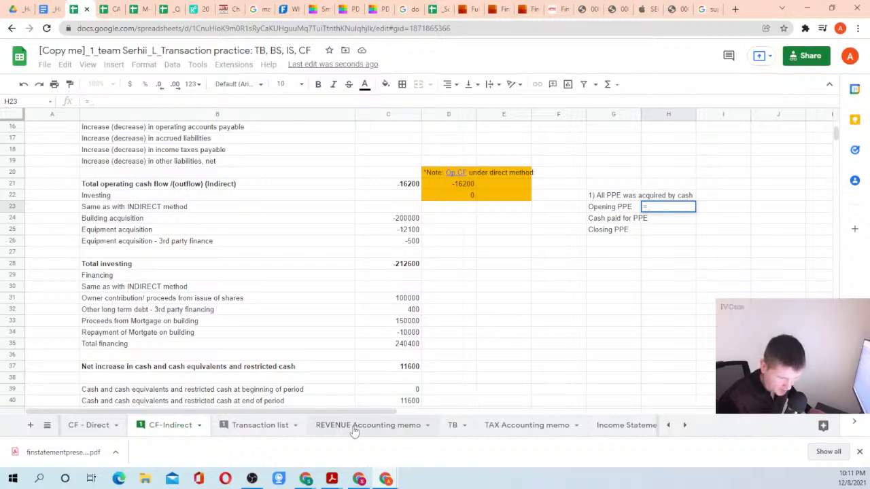
pyautogui.click(452, 427)
pyautogui.scroll(10, 401, 237)
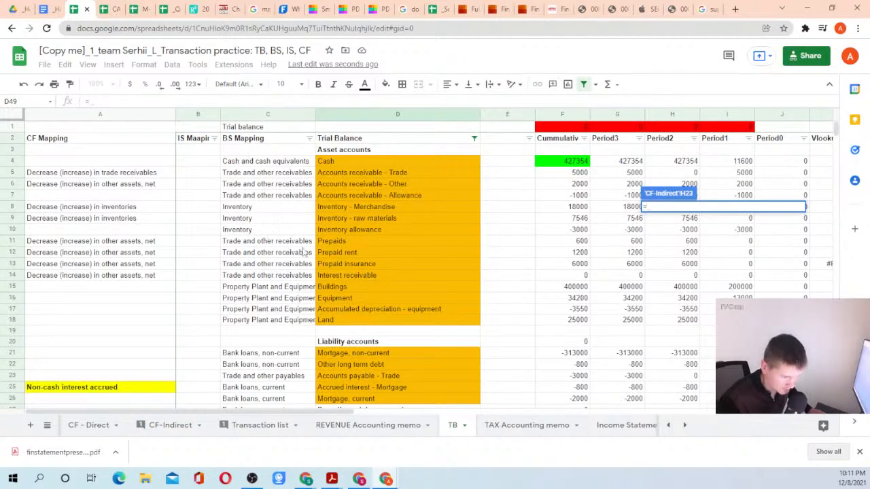
pyautogui.click(780, 288)
pyautogui.write('+')
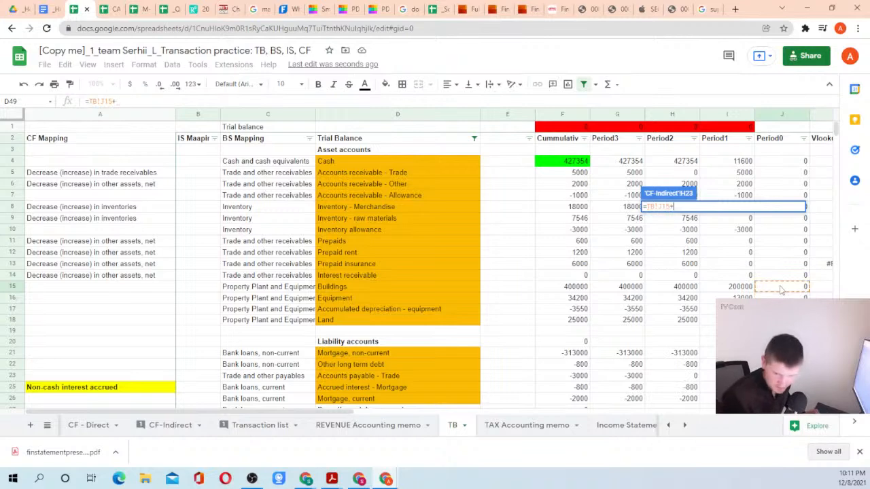
pyautogui.click(787, 298)
pyautogui.write('+')
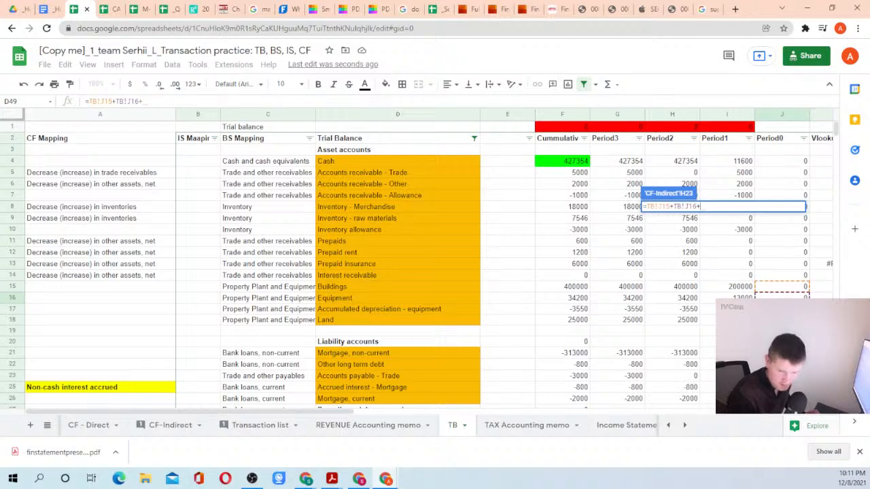
pyautogui.click(783, 320)
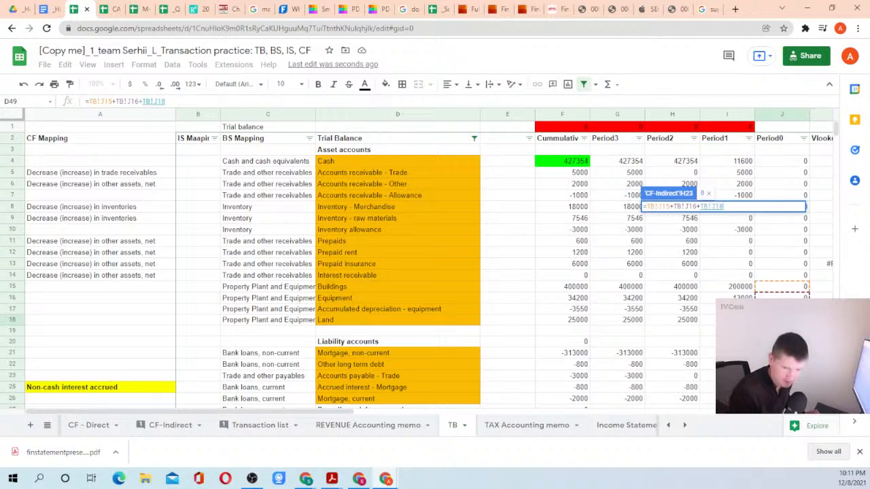
pyautogui.press('Return')
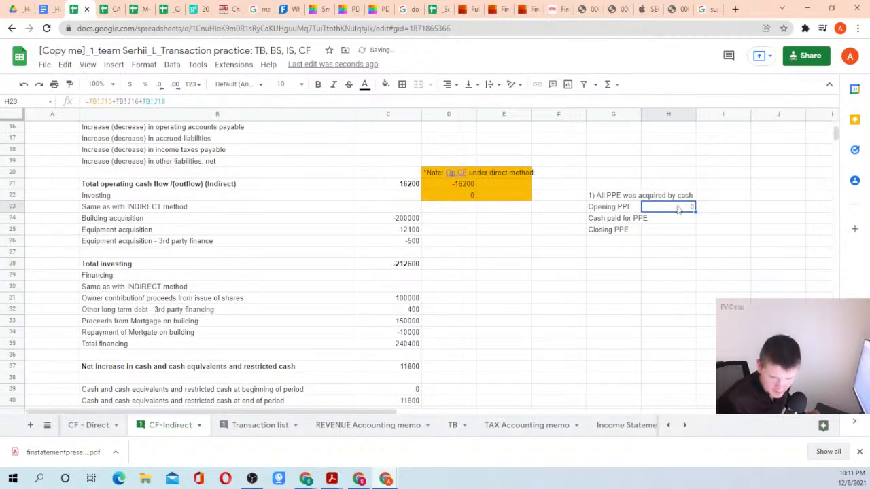
# Move the opening PPE formula to I23 and place its Period1 version, =TB!I15+TB!I16+TB!I18, in I25 beside Closing PPE.
pyautogui.moveTo(691, 206); pyautogui.dragTo(711, 214)
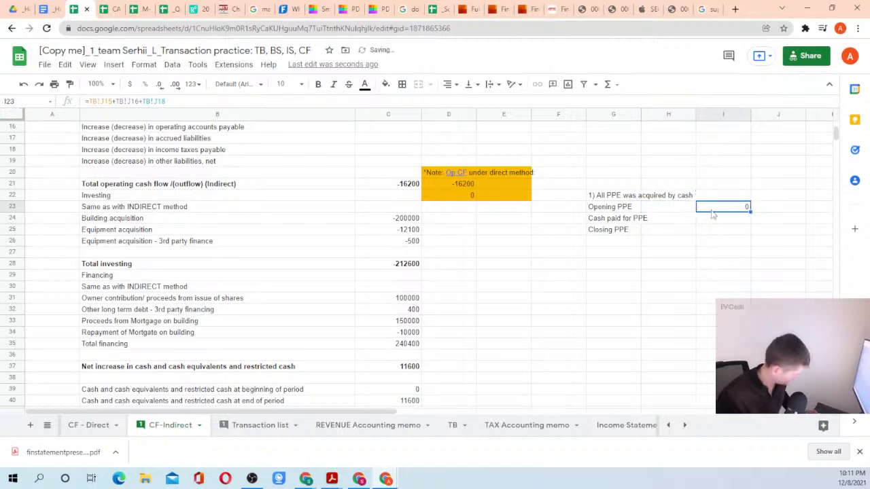
pyautogui.press('Left')
pyautogui.write('213000')
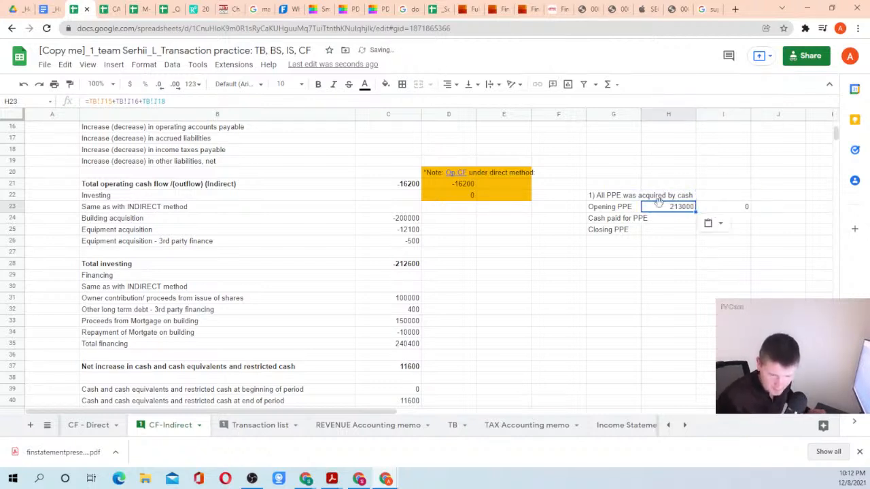
pyautogui.moveTo(668, 212); pyautogui.dragTo(722, 236)
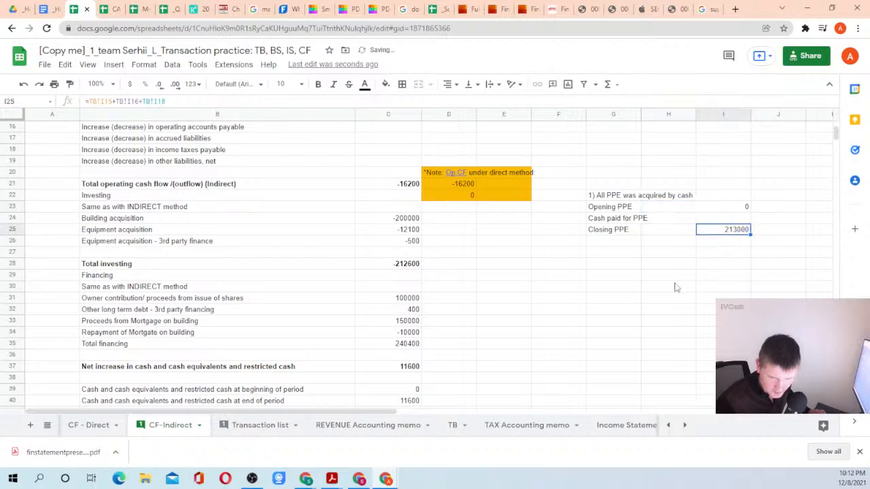
# Check the sum of the Period1 buildings and equipment balances on the TB sheet, with and without accumulated depreciation, and return to CF-Indirect.
pyautogui.click(450, 426)
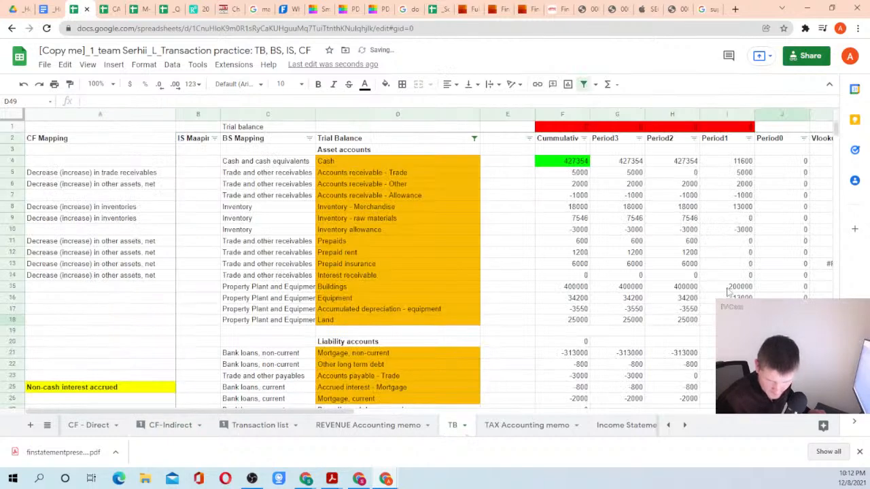
pyautogui.moveTo(727, 291); pyautogui.dragTo(727, 310)
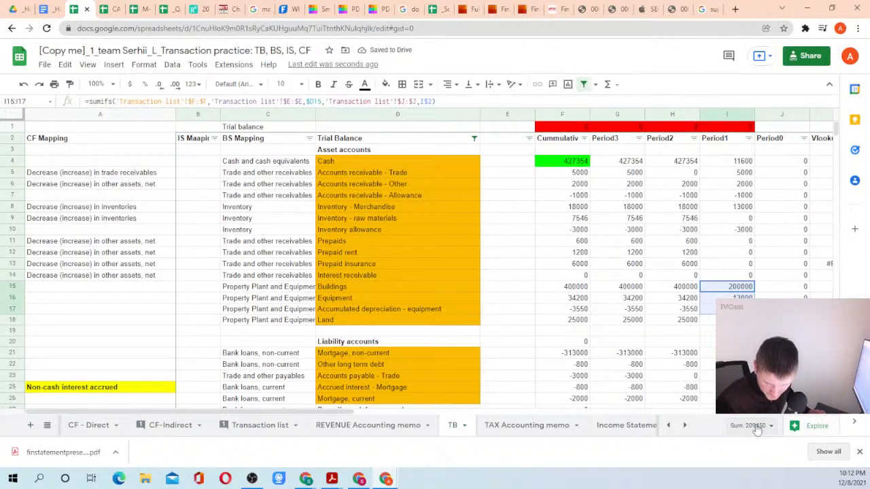
pyautogui.click(732, 279)
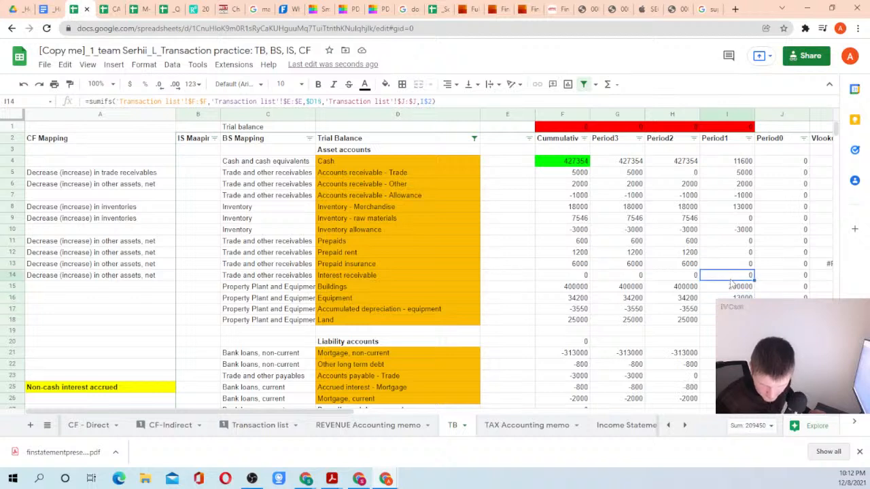
pyautogui.moveTo(732, 287); pyautogui.dragTo(732, 298)
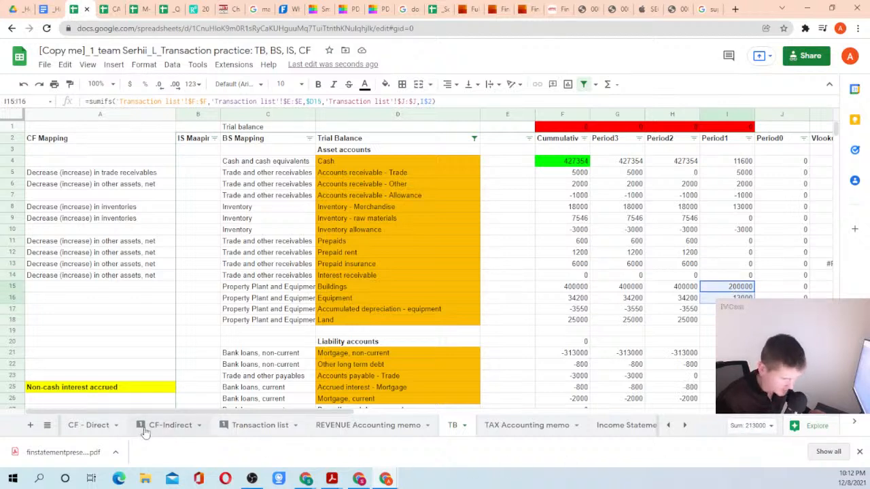
pyautogui.click(89, 425)
pyautogui.click(177, 425)
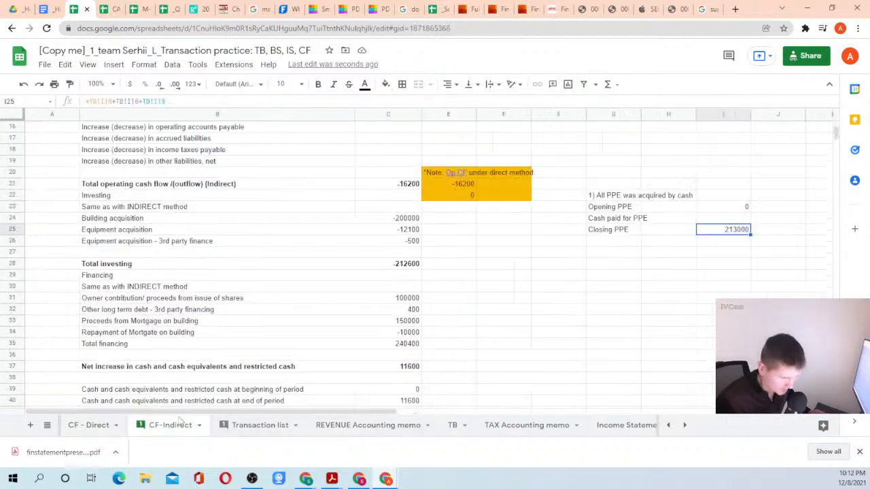
# Calculate the cash paid for PPE in I24 as closing minus opening PPE, using =I25-I23.
pyautogui.click(731, 219)
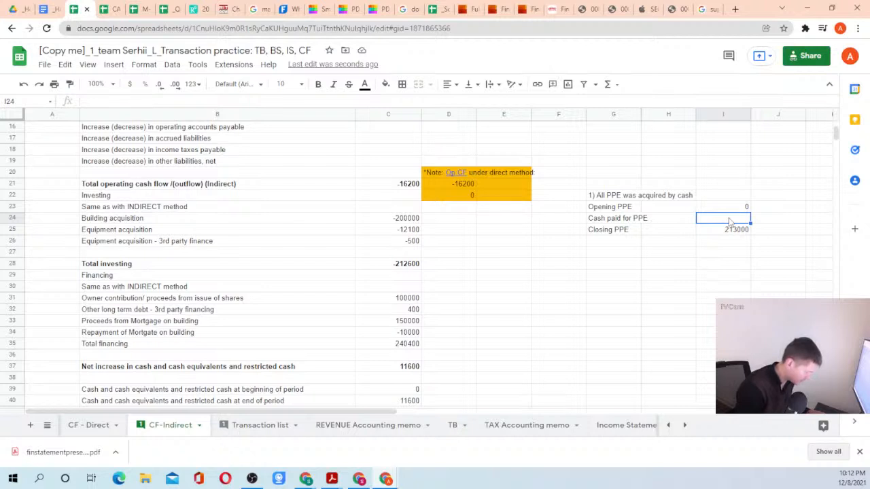
pyautogui.write('=I25-I23')
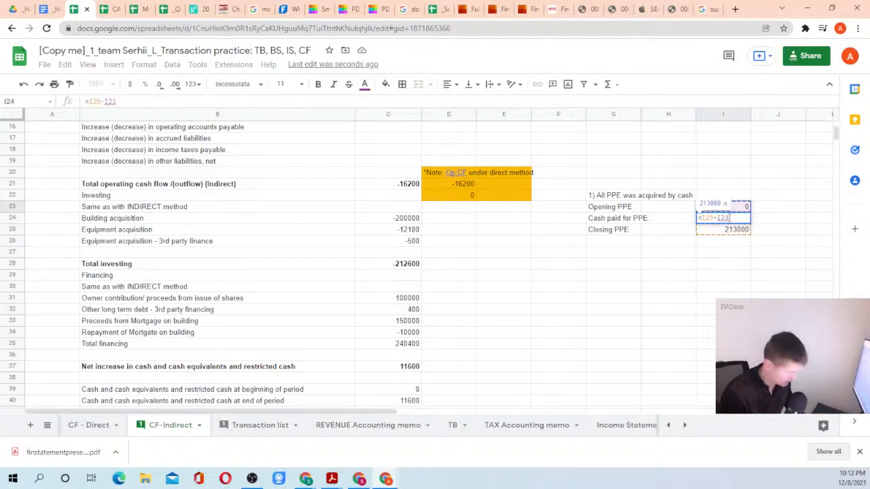
pyautogui.press('Return')
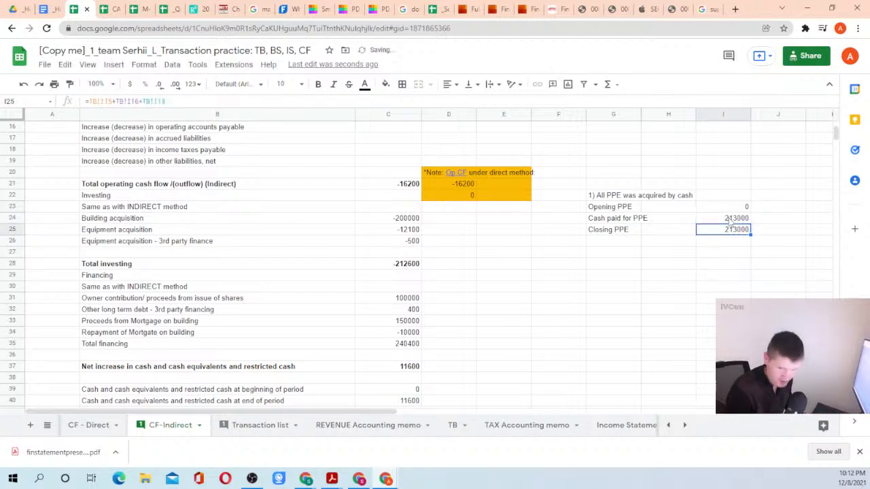
pyautogui.click(731, 219)
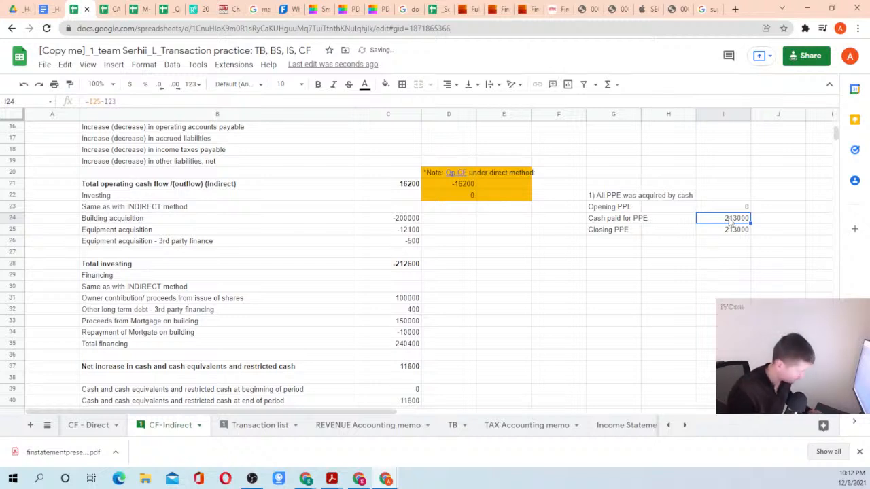
pyautogui.doubleClick(731, 219)
pyautogui.press('Escape')
# Add the heading "2) We use NBV of PPE, and depreciation is involved" in G27, below the first PPE reconciliation.
pyautogui.press('Left')
pyautogui.press('Left')
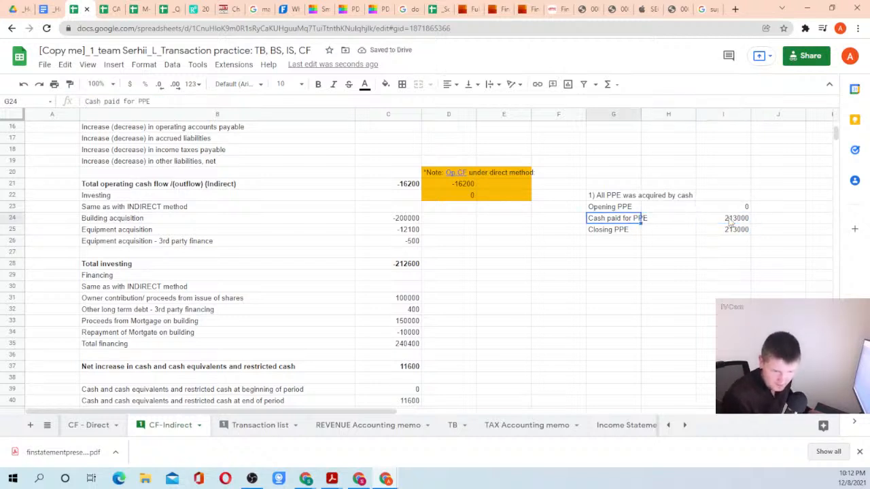
pyautogui.press('Up')
pyautogui.press('Down')
pyautogui.press('Down')
pyautogui.press('Down')
pyautogui.press('Down')
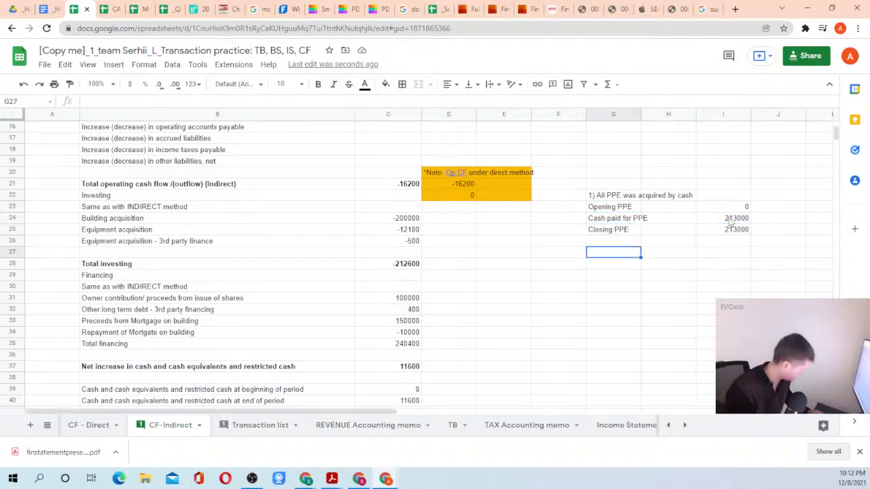
pyautogui.write('2')
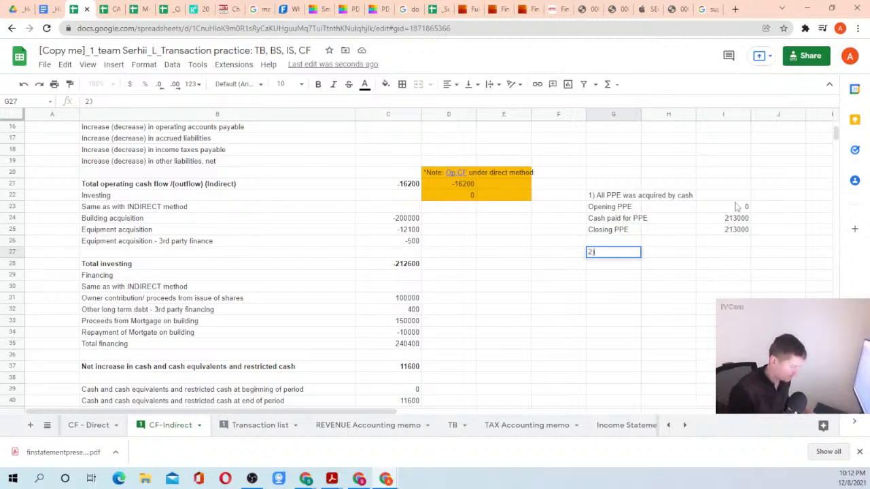
pyautogui.write('W')
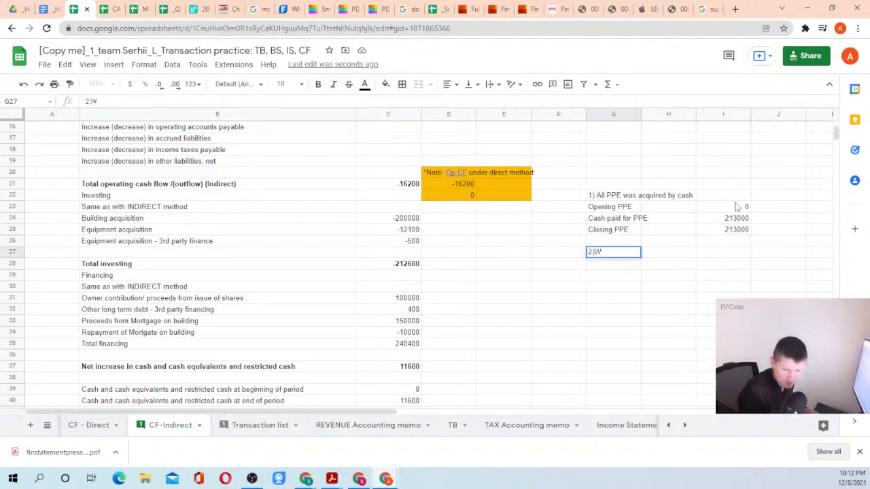
pyautogui.press('BackSpace')
pyautogui.write('We use')
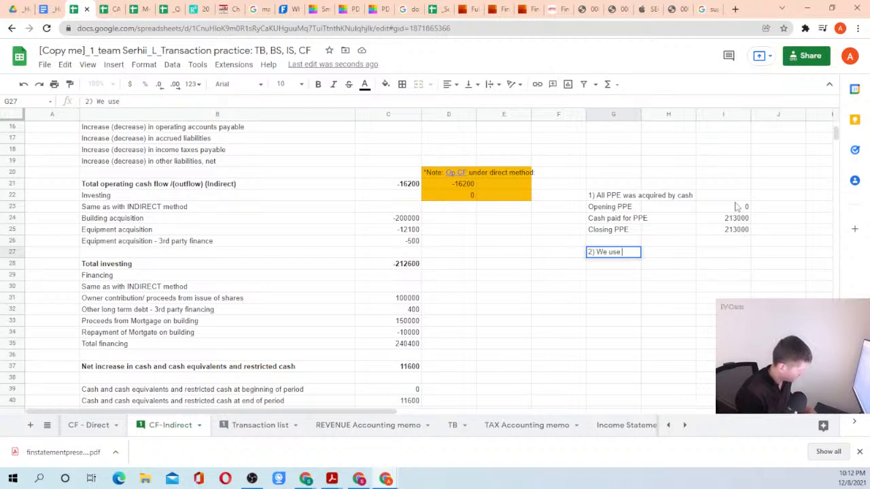
pyautogui.write(' NBV o')
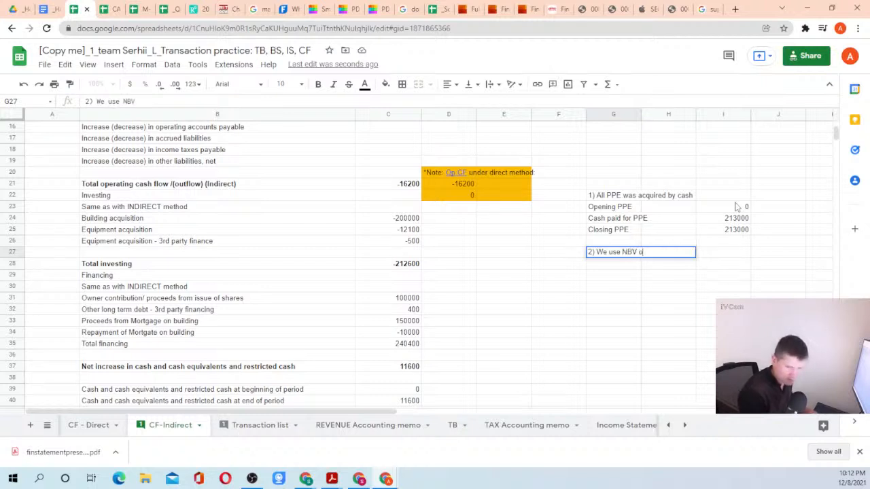
pyautogui.write('f PPE, ')
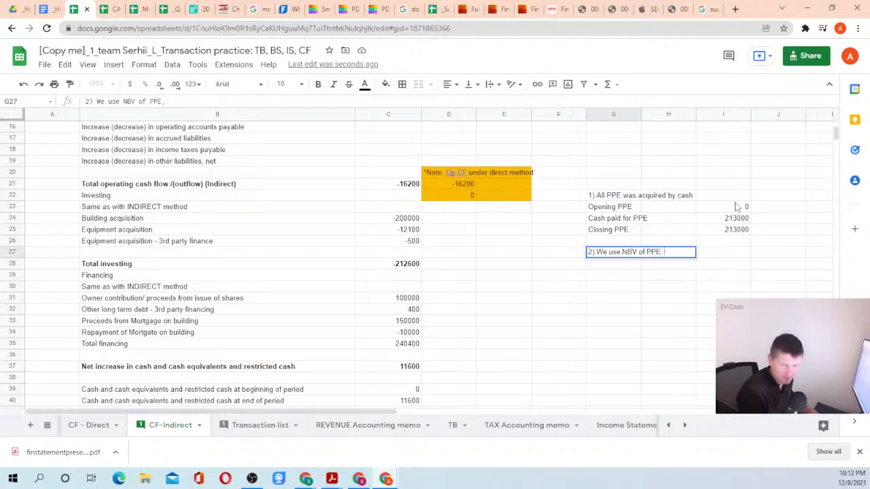
pyautogui.write('but')
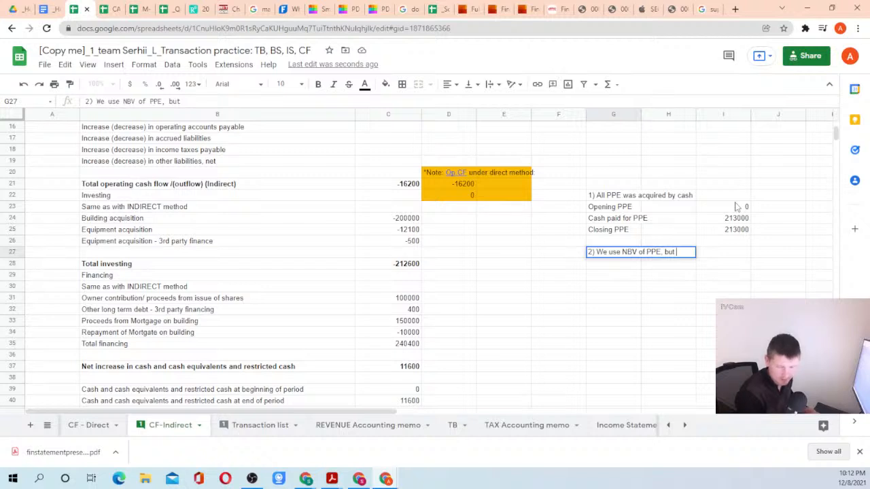
pyautogui.press('BackSpace')
pyautogui.press('BackSpace')
pyautogui.press('BackSpace')
pyautogui.press('BackSpace')
pyautogui.write('and')
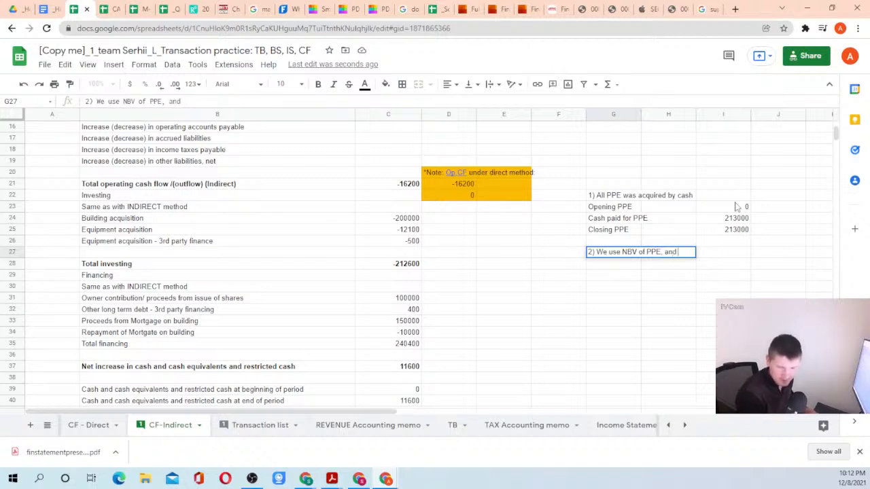
pyautogui.write(' depreciation is')
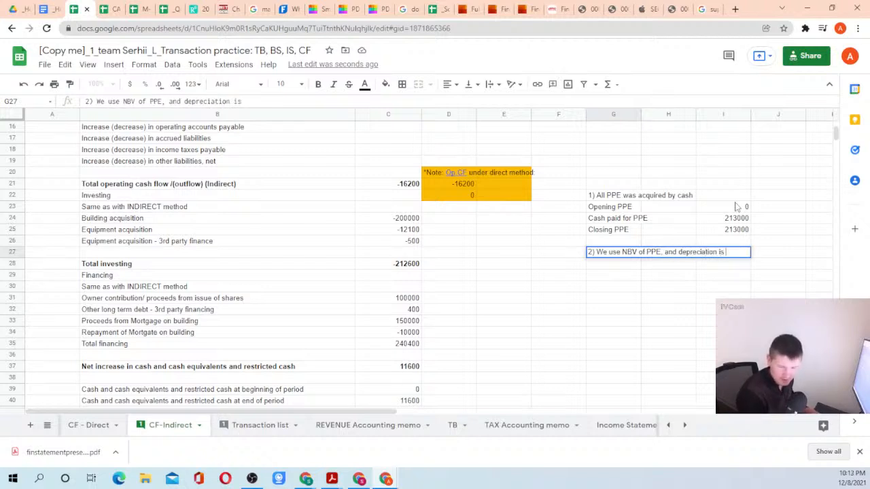
pyautogui.write(' involved')
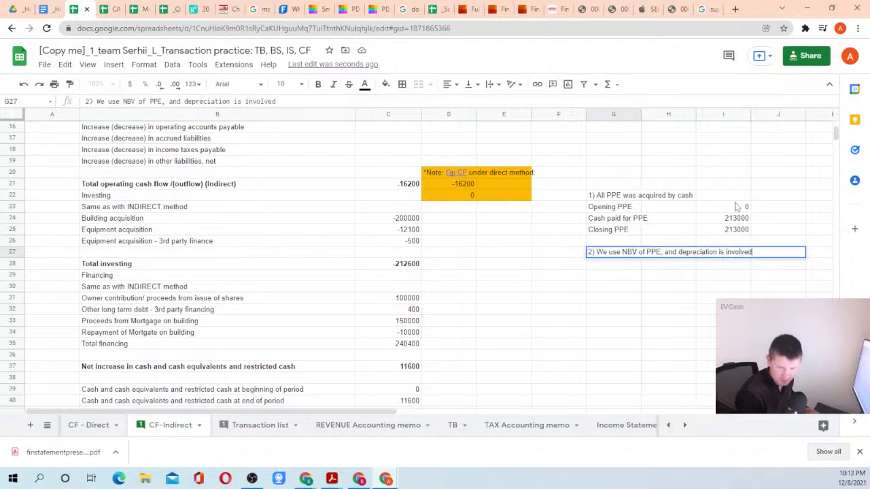
pyautogui.press('Return')
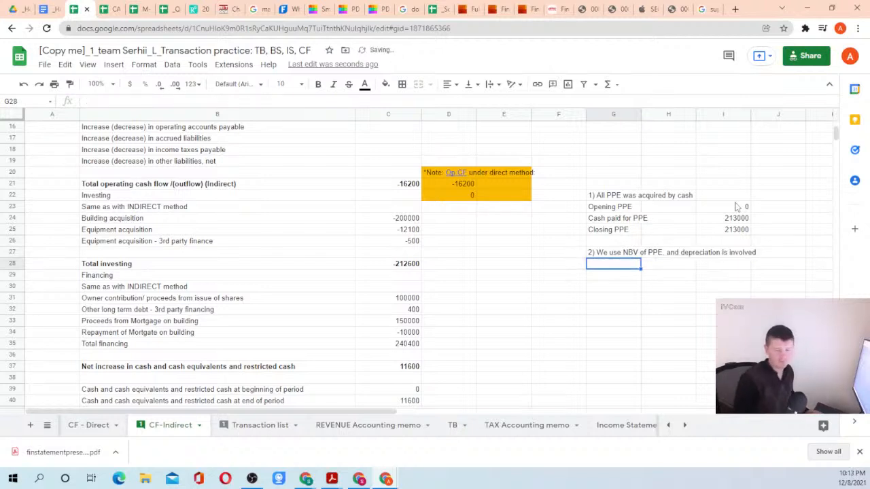
# Copy the Opening PPE, Cash paid for PPE and Closing PPE labels from G23:G25 to the cells starting at G28.
pyautogui.press('Up')
pyautogui.press('Up')
pyautogui.press('Up')
pyautogui.press('Up')
pyautogui.press('Up')
pyautogui.hotkey('shift', 'Down')
pyautogui.hotkey('shift', 'Down')
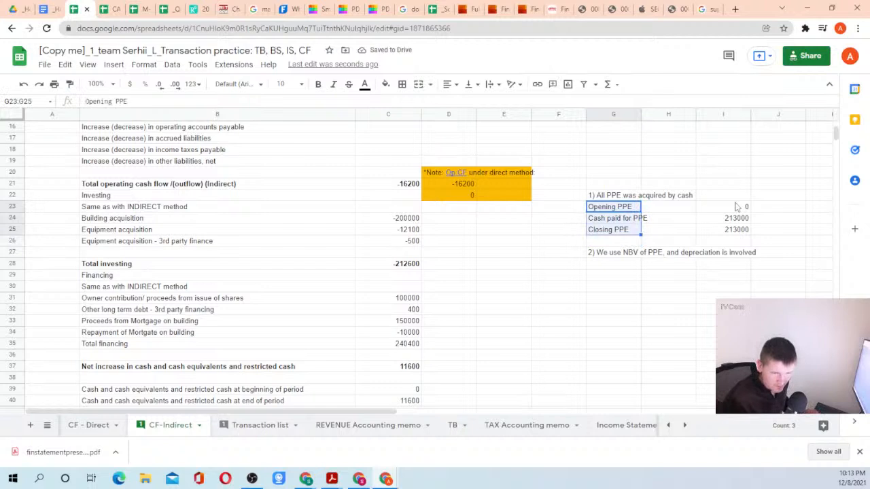
pyautogui.hotkey('ctrl', 'c')
pyautogui.press('Down')
pyautogui.press('Down')
pyautogui.press('Down')
pyautogui.press('Down')
pyautogui.press('Down')
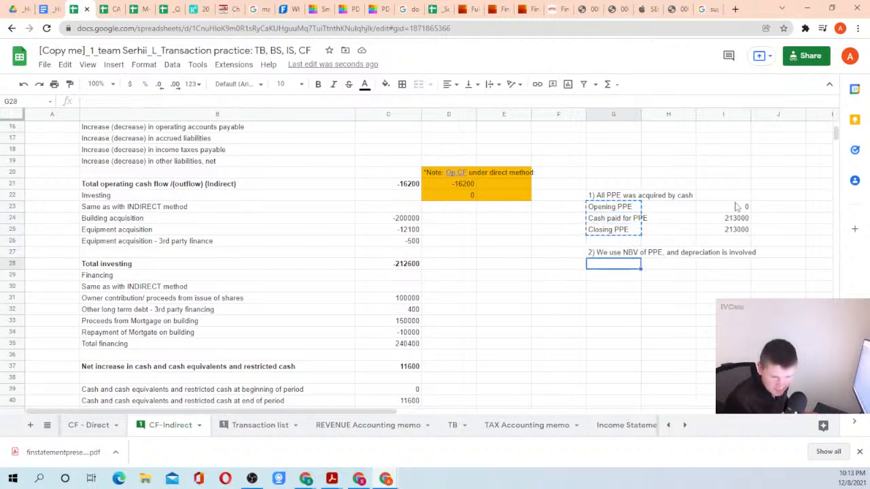
pyautogui.hotkey('ctrl', 'v')
# Link the second reconciliation's opening PPE in I28 to the first one with =I23.
pyautogui.press('Down')
pyautogui.press('Up')
pyautogui.press('Right')
pyautogui.press('Right')
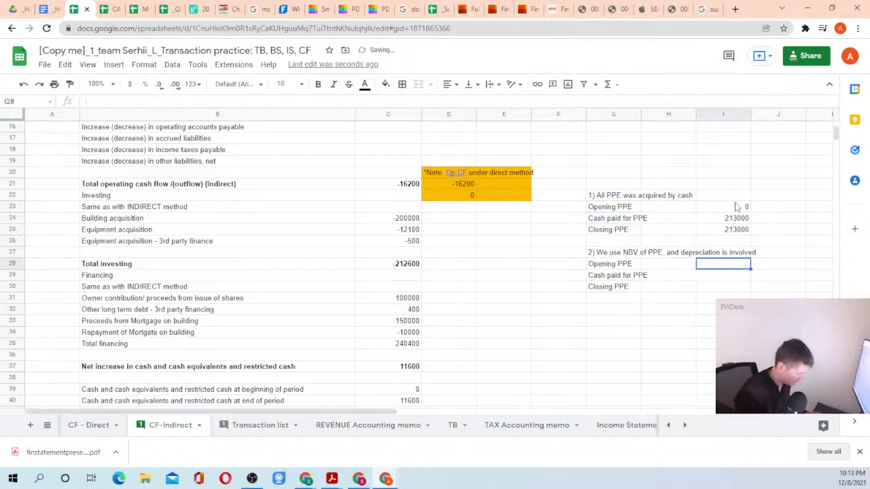
pyautogui.write('=')
pyautogui.press('Up')
pyautogui.press('Up')
pyautogui.press('Up')
pyautogui.press('Up')
pyautogui.press('Up')
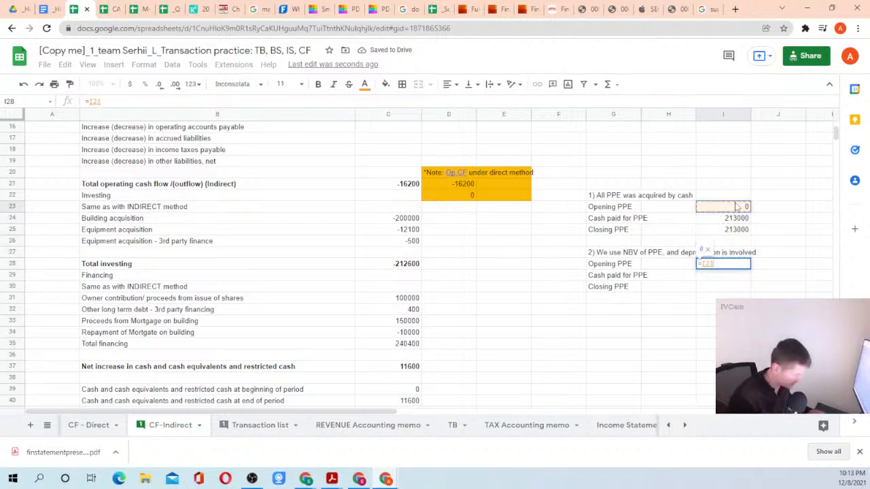
pyautogui.press('Return')
# Move the second reconciliation's Closing PPE label down one row to G31.
pyautogui.press('Down')
pyautogui.press('Left')
pyautogui.press('Left')
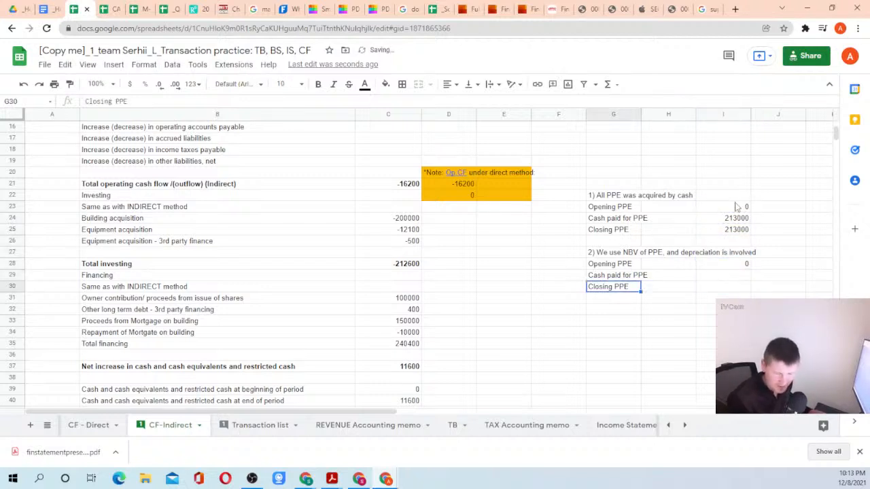
pyautogui.moveTo(603, 291); pyautogui.dragTo(606, 301)
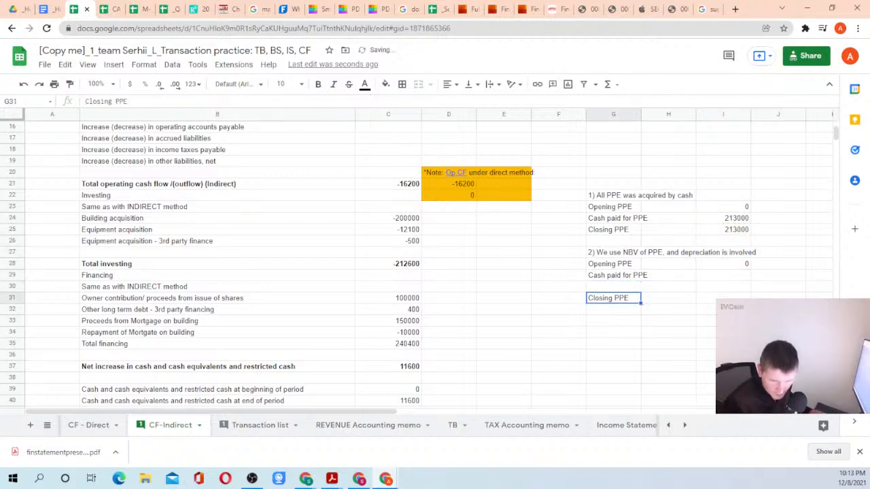
# Calculate closing PPE at net book value in I31 from Period1 buildings, equipment and accumulated depreciation, using =TB!I15+TB!I16+TB!I17.
pyautogui.click(729, 309)
pyautogui.click(732, 297)
pyautogui.write('=')
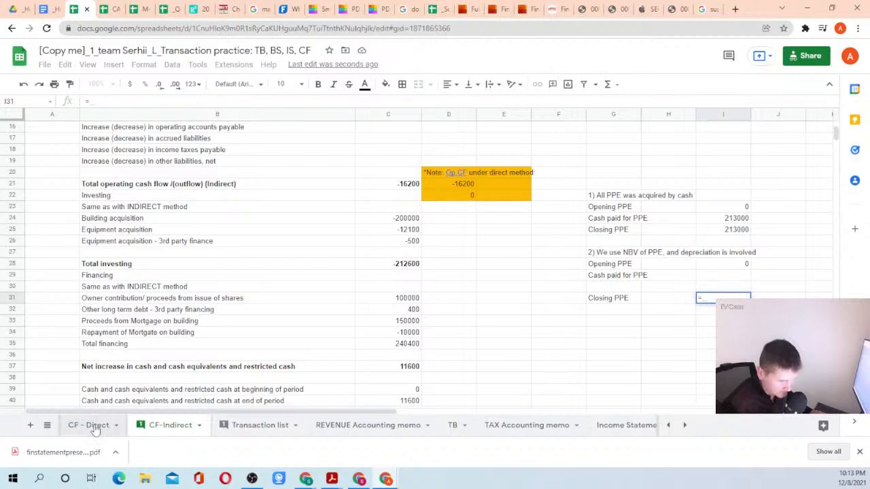
pyautogui.click(632, 433)
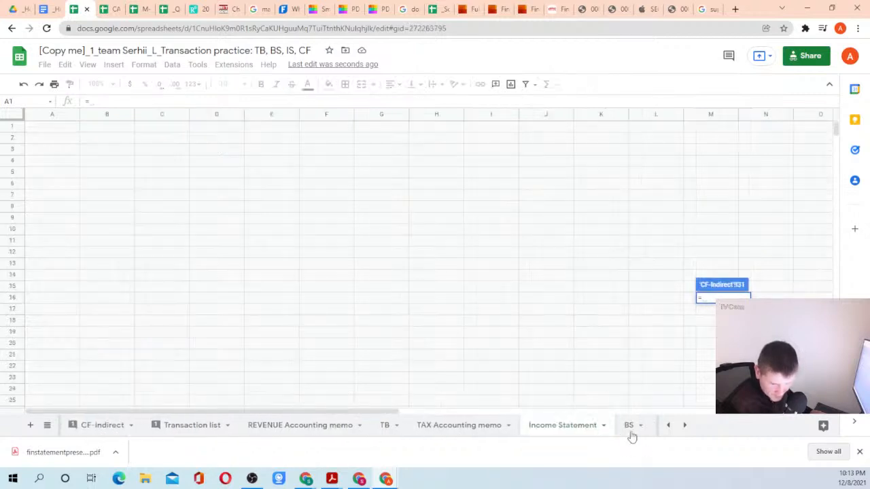
pyautogui.click(629, 425)
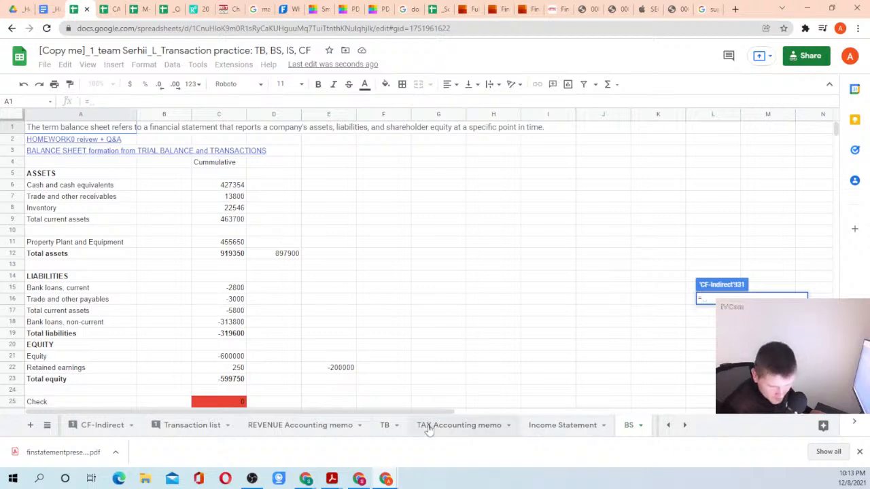
pyautogui.click(385, 426)
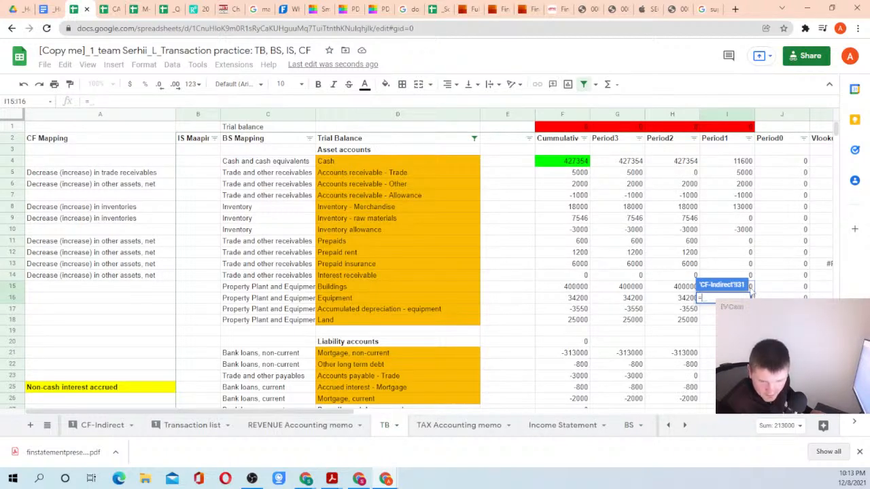
pyautogui.click(750, 286)
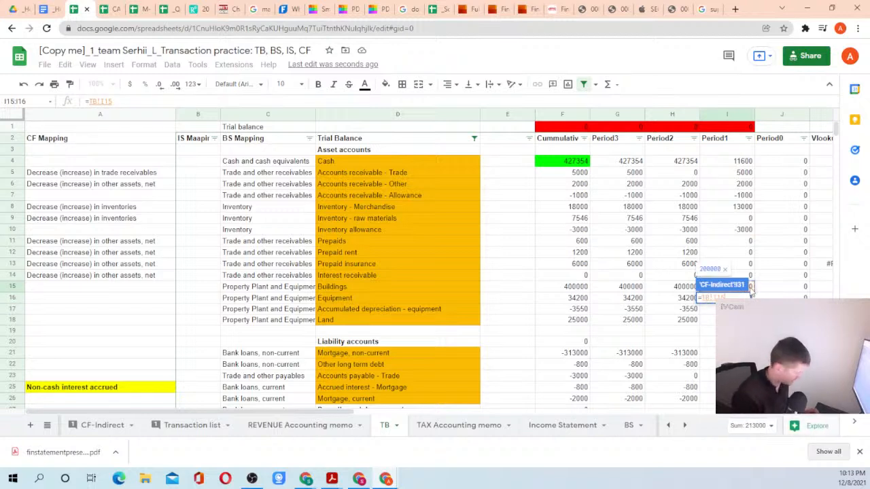
pyautogui.write('+')
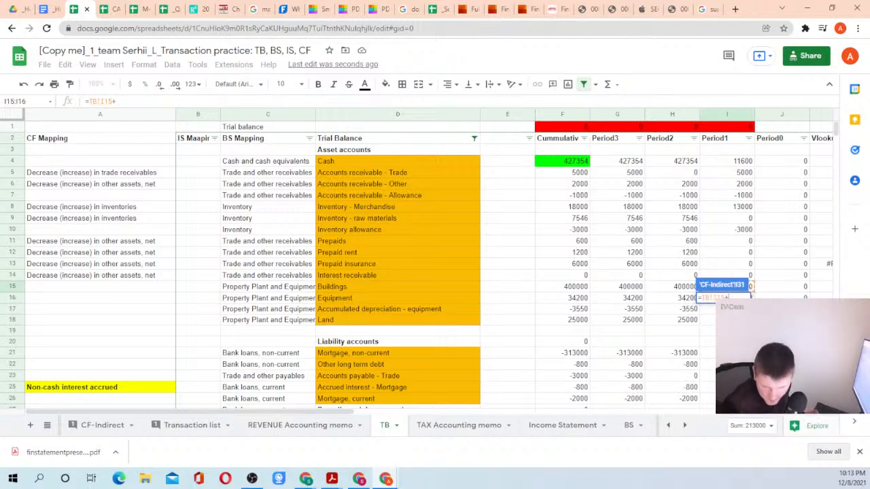
pyautogui.press('Down')
pyautogui.write('+')
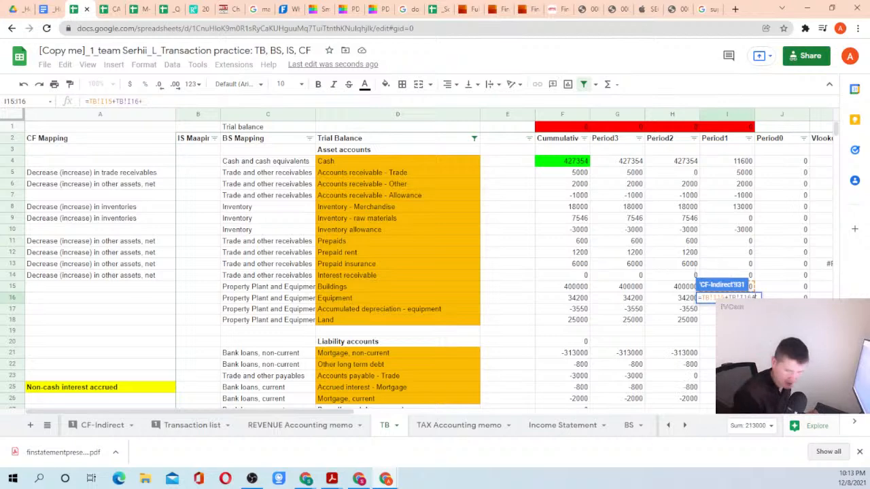
pyautogui.press('Down')
pyautogui.press('Return')
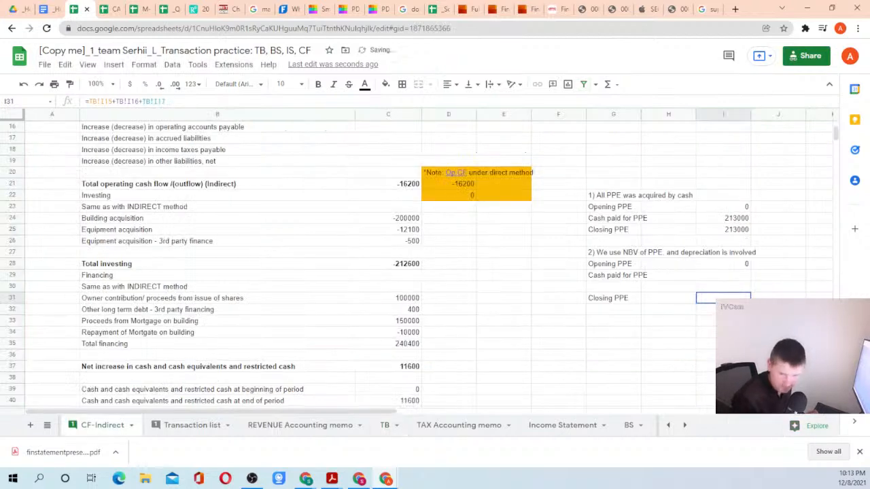
# Move the second Cash paid for PPE label down to G30 and enter the label Depreciation in G29.
pyautogui.press('Up')
pyautogui.press('Up')
pyautogui.press('Left')
pyautogui.press('Left')
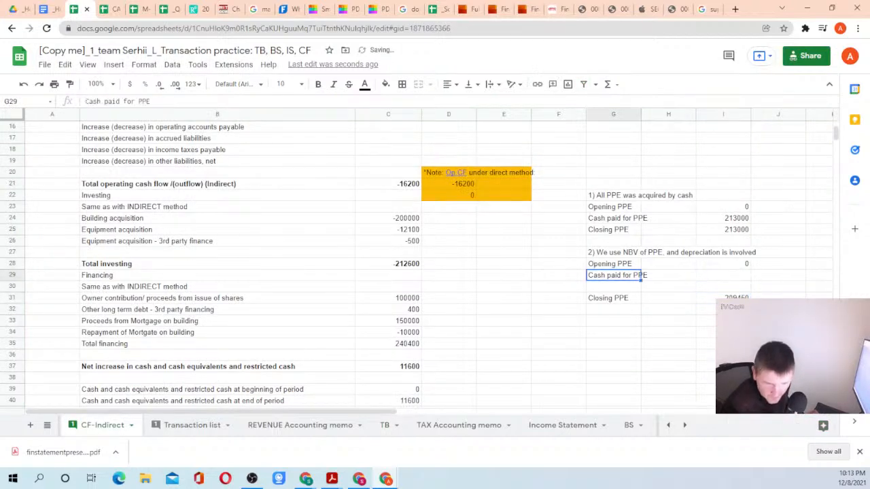
pyautogui.moveTo(600, 280); pyautogui.dragTo(607, 289)
pyautogui.click(600, 278)
pyautogui.write('D')
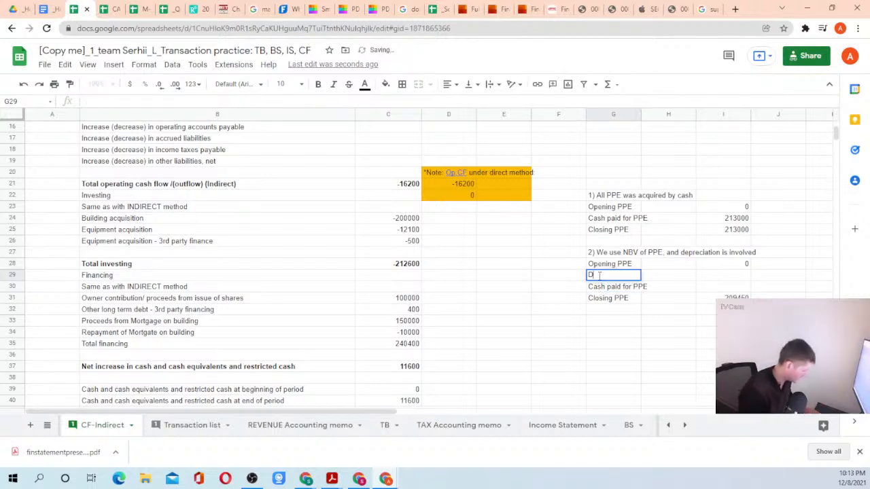
pyautogui.write('epreciation')
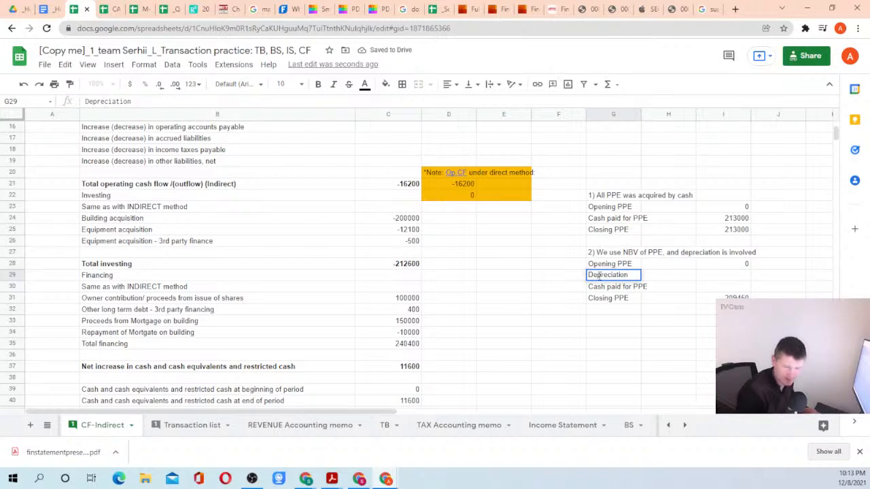
pyautogui.press('Return')
# Link I29 to the negative of the Period1 "Depreciation expense - equipment" amount on the TB sheet.
pyautogui.click(600, 278)
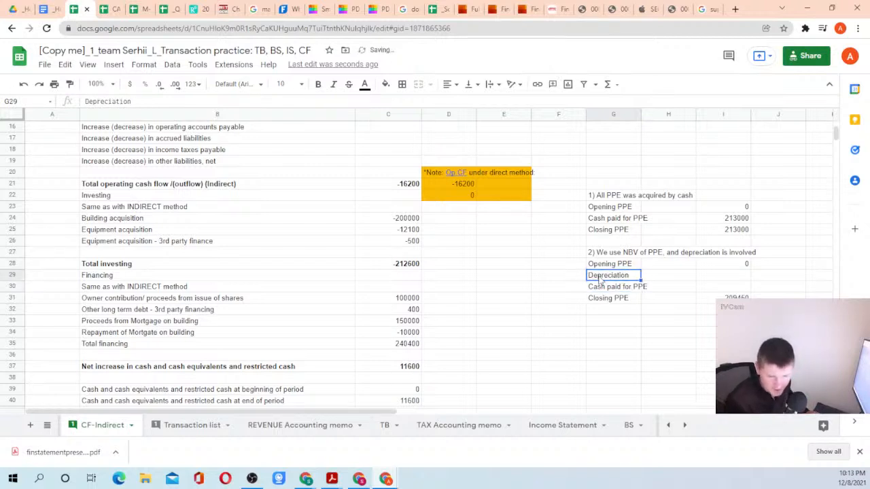
pyautogui.press('Right')
pyautogui.press('Right')
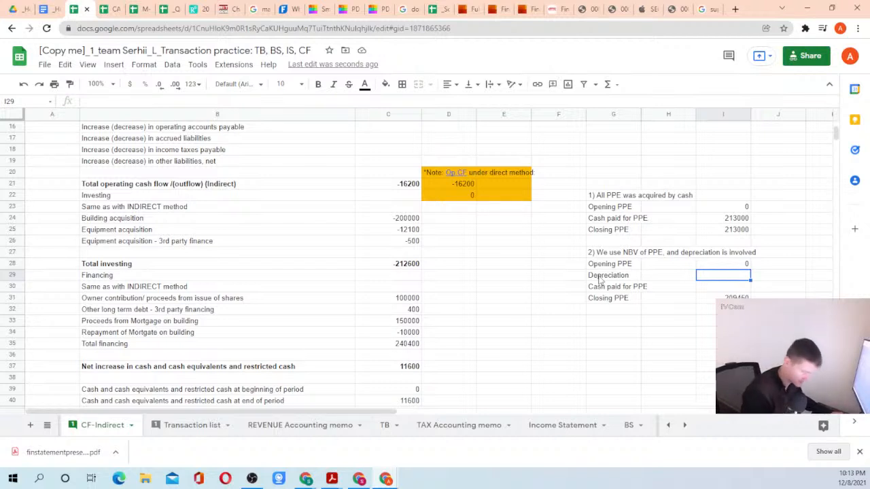
pyautogui.write('=-')
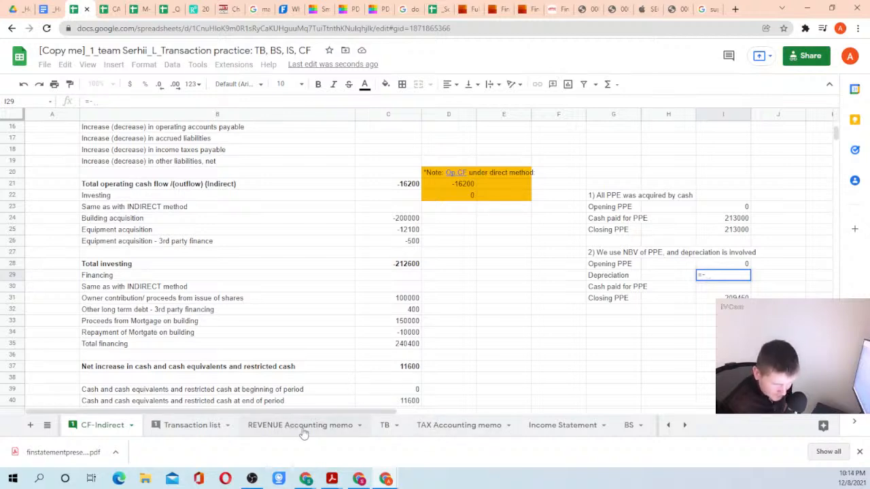
pyautogui.click(392, 425)
pyautogui.scroll(-2, 496, 305)
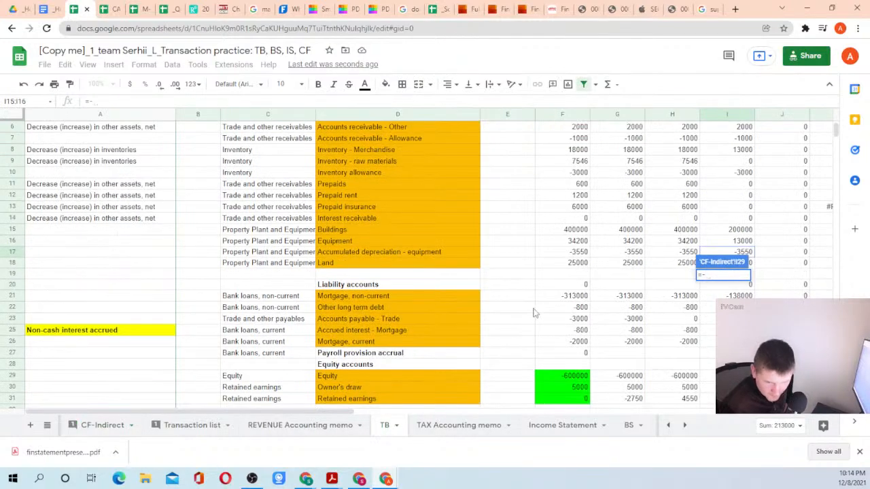
pyautogui.scroll(-1, 607, 304)
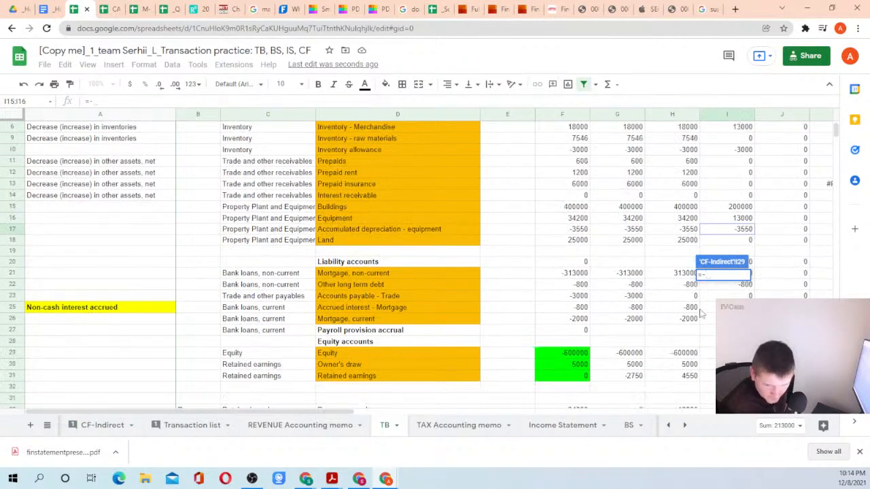
pyautogui.scroll(-4, 679, 324)
pyautogui.scroll(-5, 687, 326)
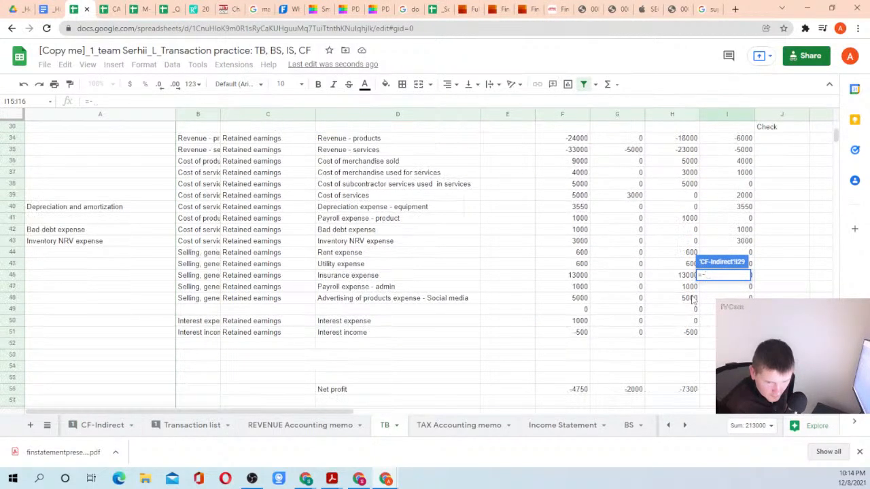
pyautogui.click(738, 208)
pyautogui.press('Return')
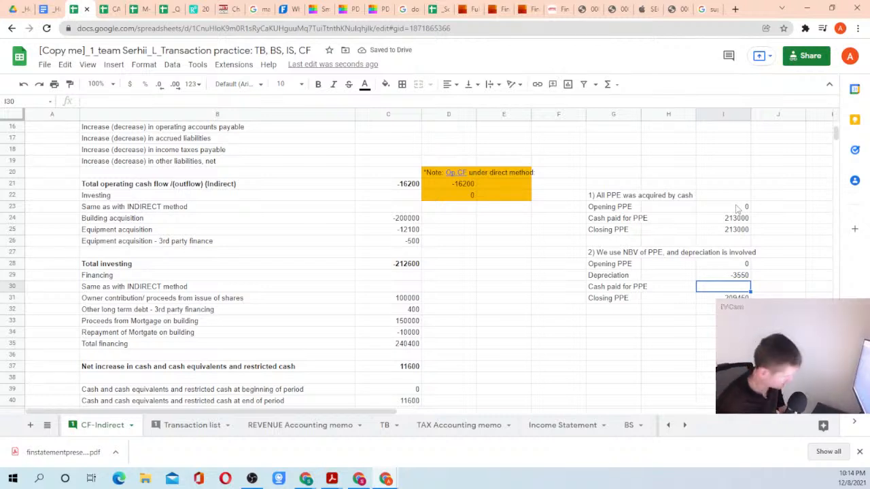
# Calculate the cash paid for PPE in I30 as closing PPE in I31 minus the sum of the rows above, starting from I28.
pyautogui.write('=')
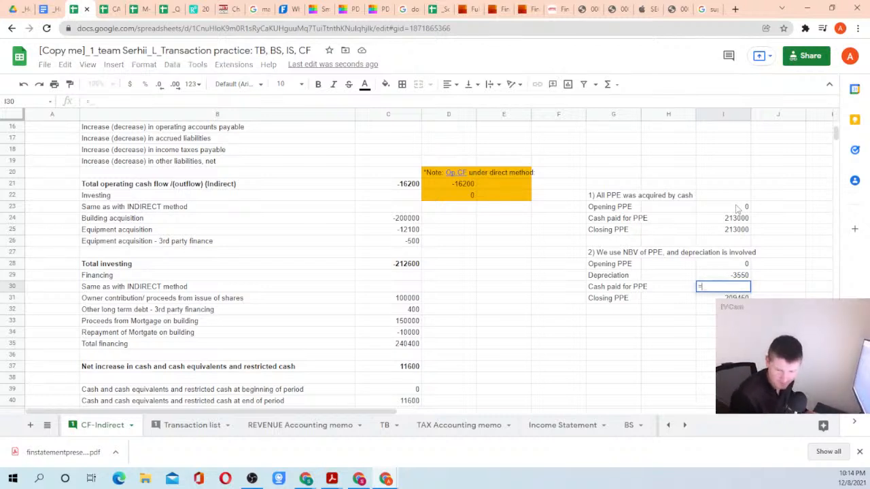
pyautogui.write('I31')
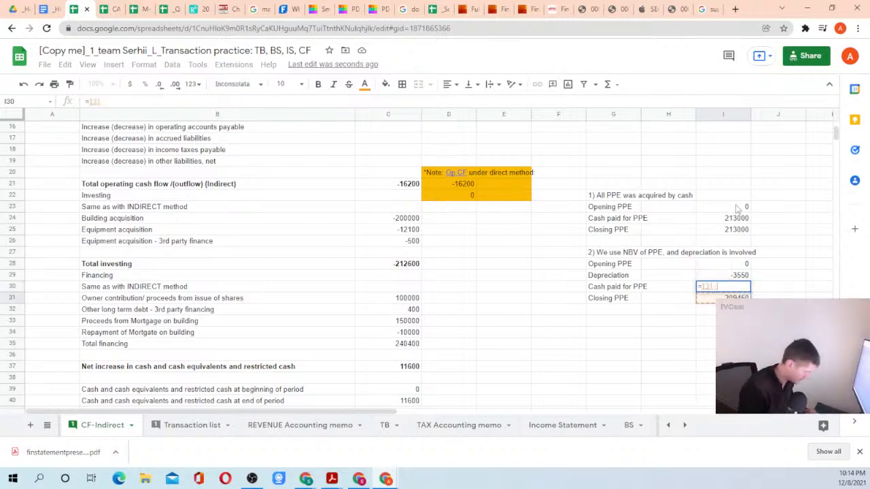
pyautogui.write('-sum(')
pyautogui.press('Up')
pyautogui.hotkey('shift', 'Up')
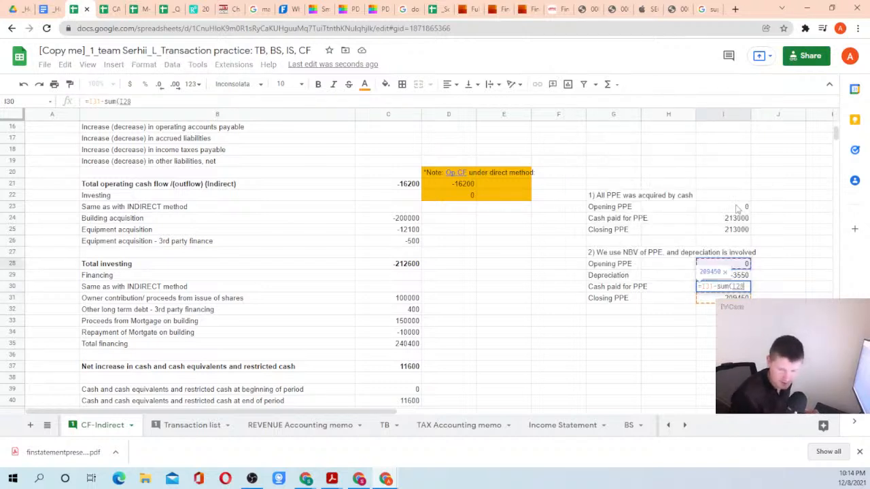
# Complete the second scenario's cash paid for PPE formula as closing PPE minus the sum of opening PPE and depreciation, =I31-sum(I28:I29).
pyautogui.press('Return')
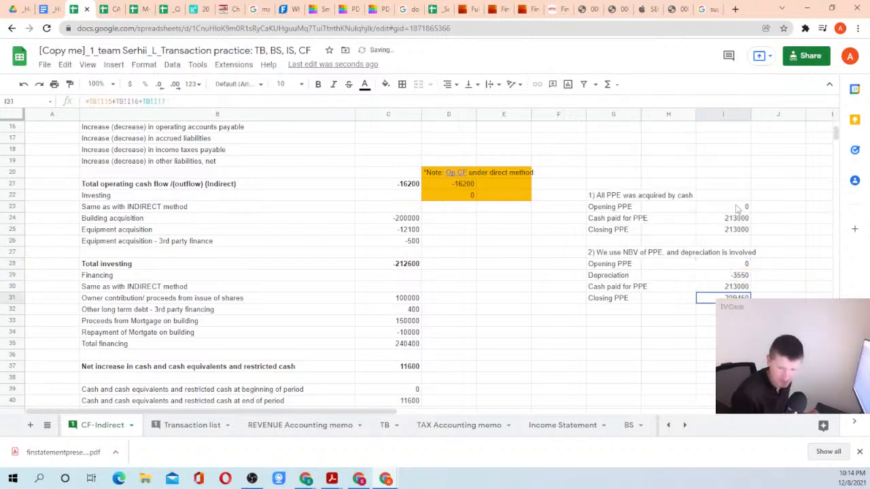
pyautogui.press('Up')
pyautogui.press('Right')
pyautogui.press('Left')
pyautogui.press('Up')
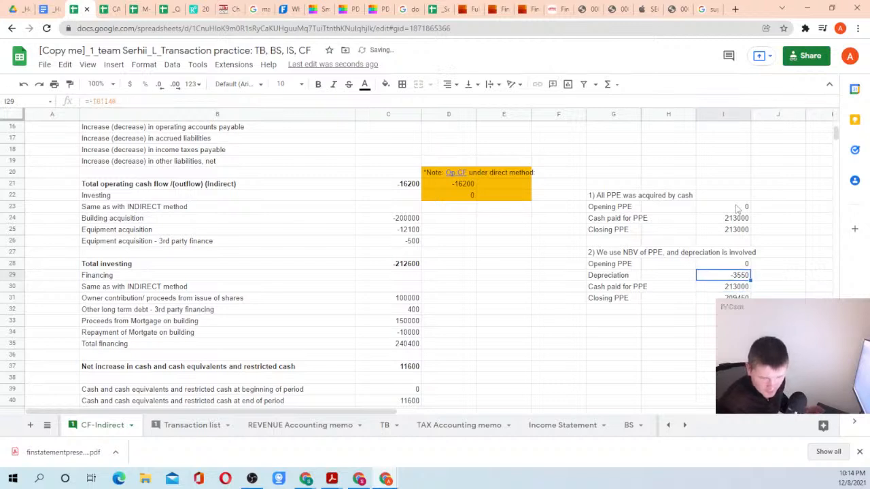
# Review the second PPE scenario's roll-forward from opening PPE through depreciation and cash paid to closing PPE.
pyautogui.press('Up')
pyautogui.press('Up')
pyautogui.press('Left')
pyautogui.press('Left')
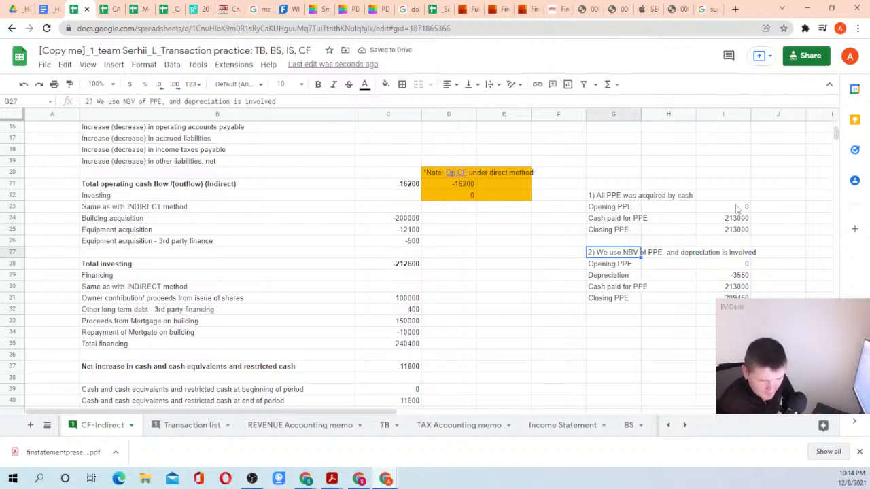
pyautogui.press('Right')
pyautogui.press('Right')
pyautogui.press('Down')
pyautogui.press('Down')
pyautogui.press('Down')
pyautogui.press('Down')
pyautogui.press('Left')
pyautogui.press('Left')
pyautogui.press('Up')
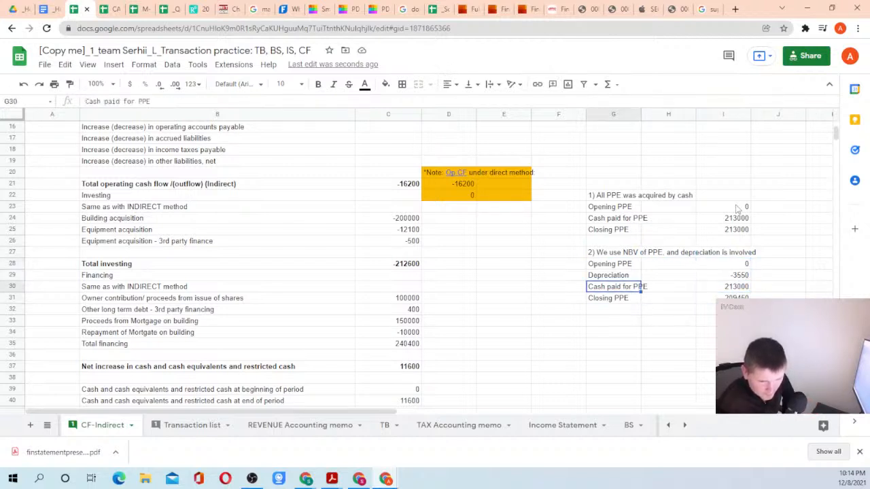
pyautogui.press('Up')
pyautogui.press('Up')
pyautogui.press('Right')
pyautogui.press('Right')
pyautogui.press('Right')
pyautogui.press('Down')
pyautogui.press('Down')
pyautogui.press('Left')
pyautogui.press('Down')
pyautogui.press('Left')
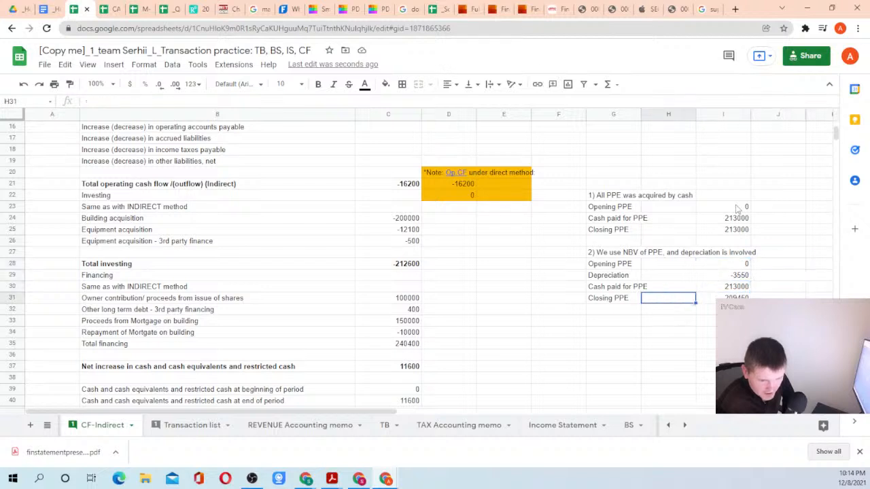
pyautogui.press('Left')
pyautogui.press('Up')
pyautogui.press('Up')
pyautogui.press('Up')
pyautogui.press('Right')
pyautogui.press('Right')
pyautogui.press('Down')
pyautogui.press('Down')
pyautogui.press('Down')
pyautogui.press('Left')
pyautogui.press('Left')
pyautogui.press('Up')
pyautogui.press('Up')
pyautogui.press('Up')
pyautogui.press('Right')
pyautogui.press('Right')
pyautogui.press('Down')
pyautogui.press('Down')
pyautogui.press('Down')
pyautogui.press('Left')
pyautogui.press('Left')
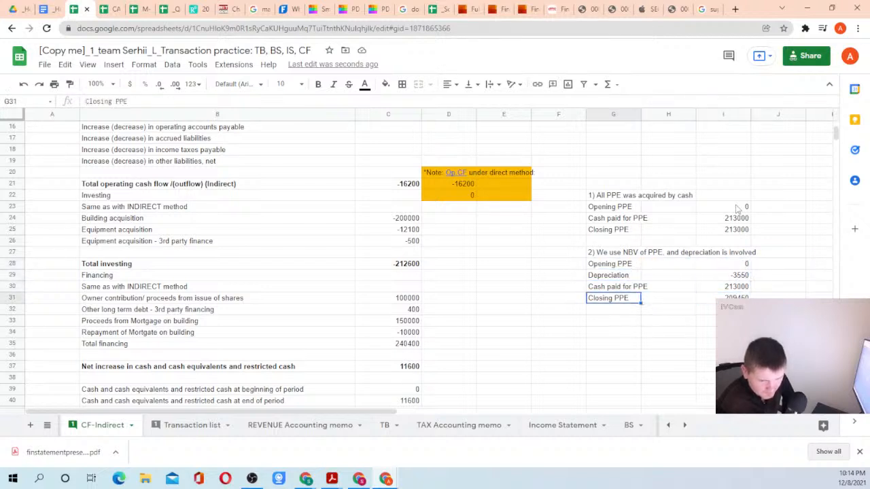
pyautogui.press('Up')
pyautogui.press('Up')
pyautogui.press('Up')
pyautogui.press('Right')
pyautogui.press('Right')
pyautogui.press('Down')
pyautogui.press('Down')
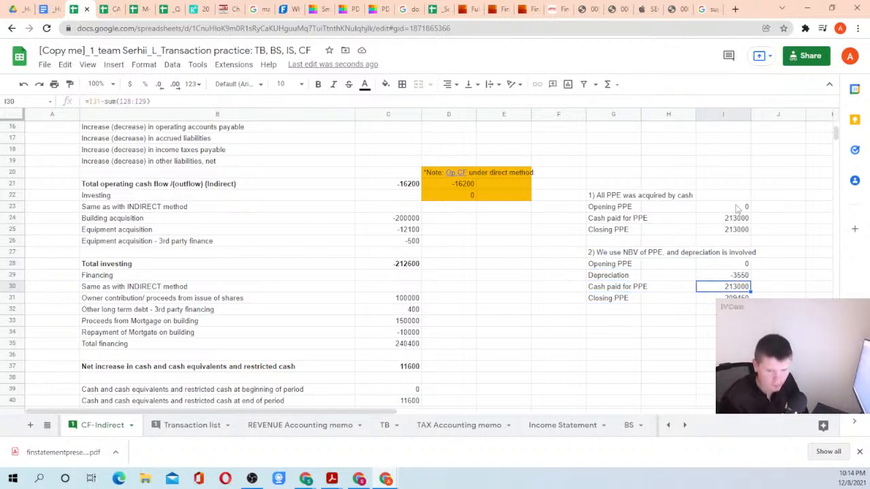
# Enter the heading "3) In situation 2 we incorporate disposal of PPE" in cell G33.
pyautogui.click(606, 322)
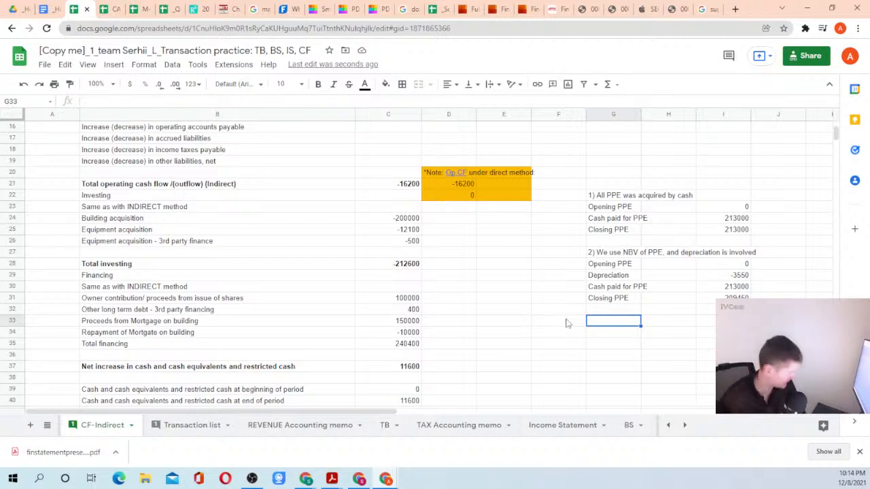
pyautogui.write('3) In situation 2')
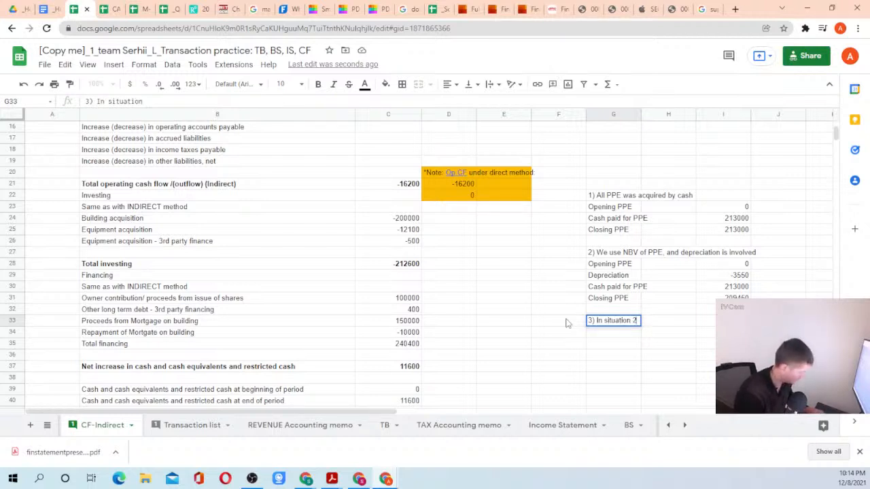
pyautogui.write('we inco')
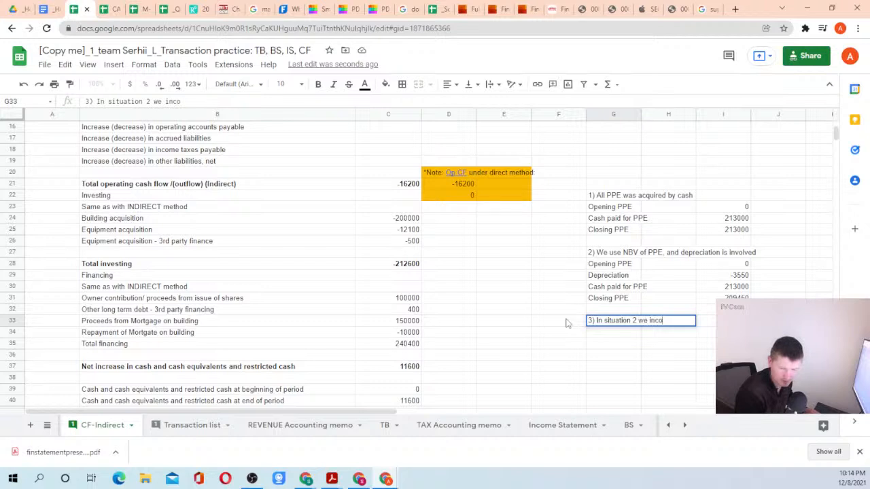
pyautogui.write('rporate disposal of PPE')
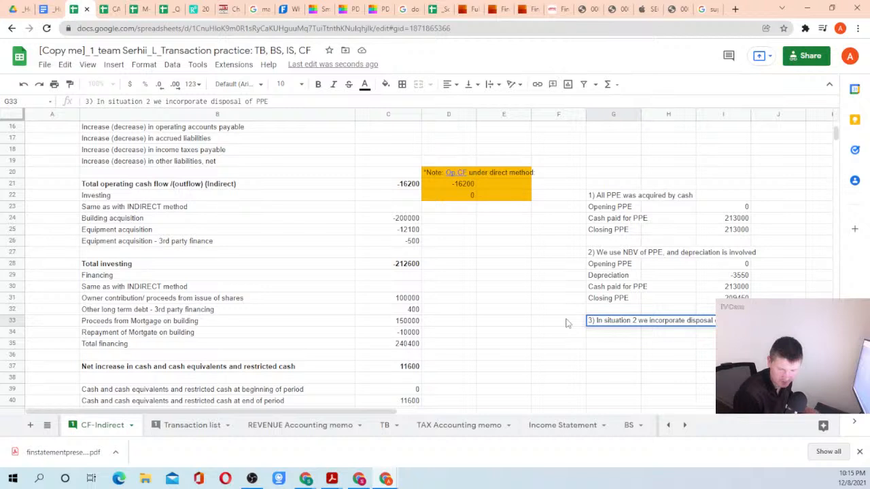
pyautogui.press('Return')
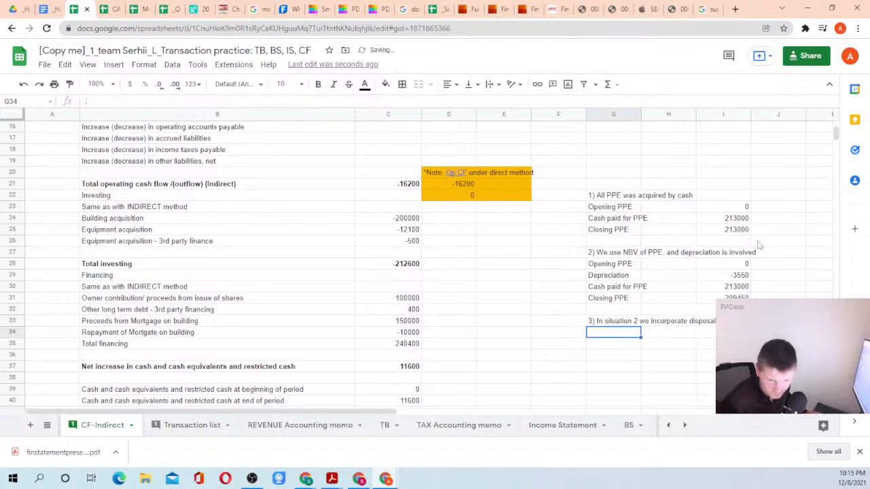
# Copy the second scenario's results in I28:I31 and paste them as values only into J28:J31.
pyautogui.click(734, 267)
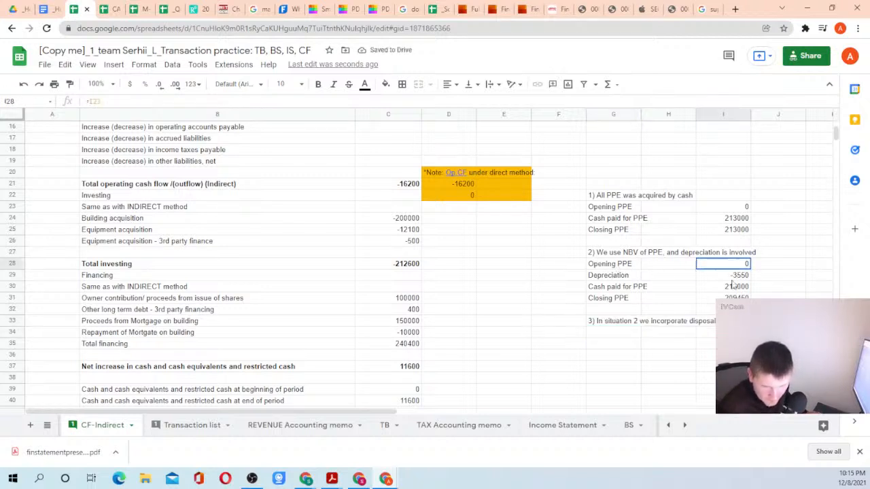
pyautogui.moveTo(733, 285); pyautogui.dragTo(734, 300)
pyautogui.hotkey('ctrl', 'c')
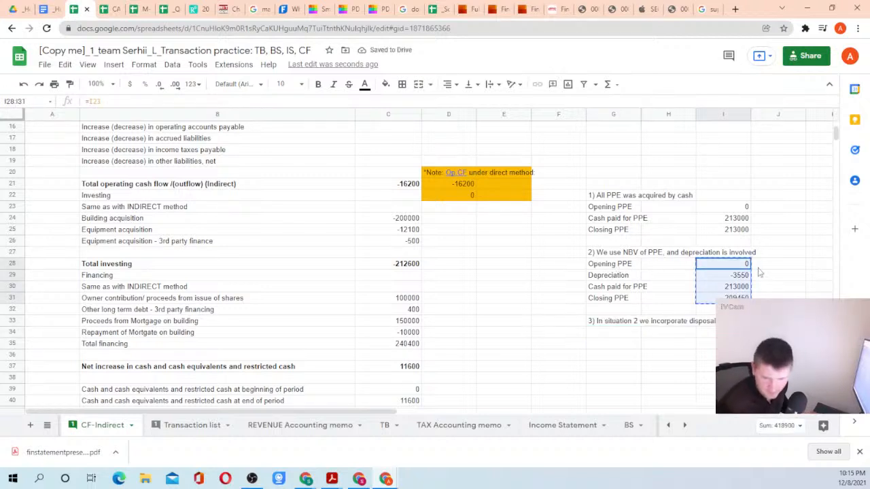
pyautogui.rightClick(759, 267)
pyautogui.moveTo(788, 197)
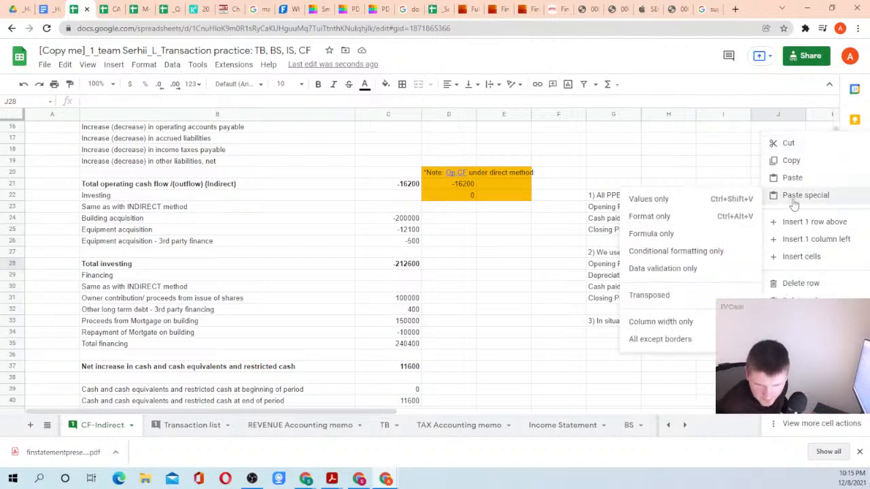
pyautogui.click(669, 200)
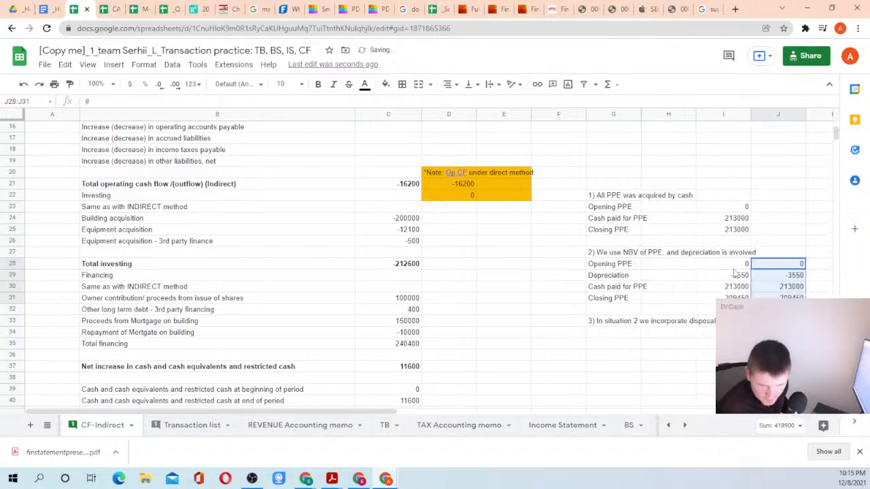
# Copy the first scenario's results in I23:I25 and paste them as values only into J23:J25.
pyautogui.moveTo(734, 209); pyautogui.dragTo(734, 233)
pyautogui.hotkey('ctrl', 'c')
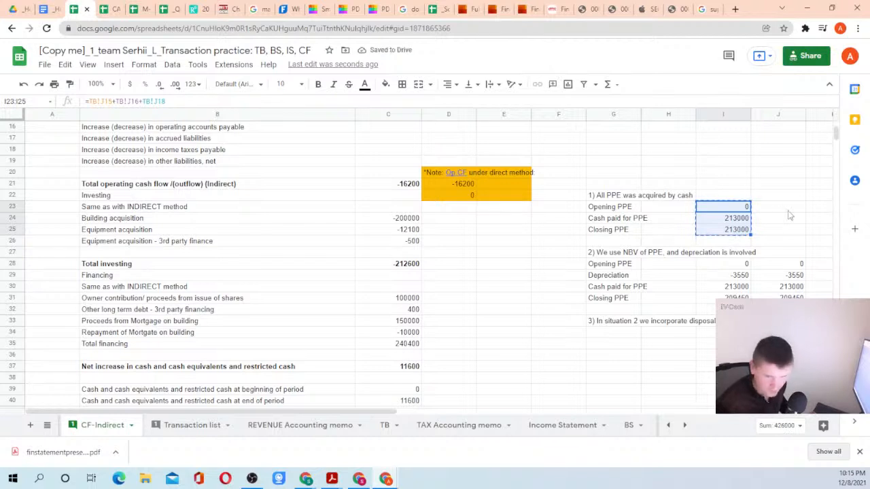
pyautogui.rightClick(780, 209)
pyautogui.moveTo(812, 196)
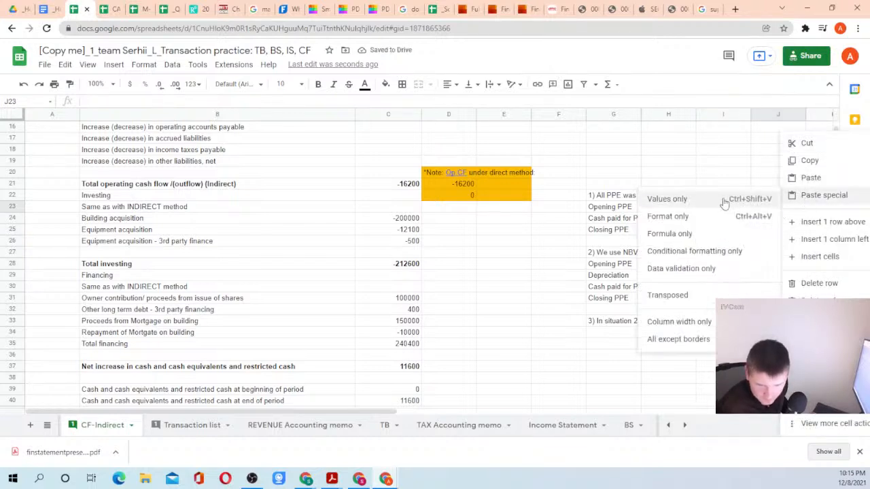
pyautogui.click(682, 201)
# Open the Transaction list sheet.
pyautogui.click(600, 322)
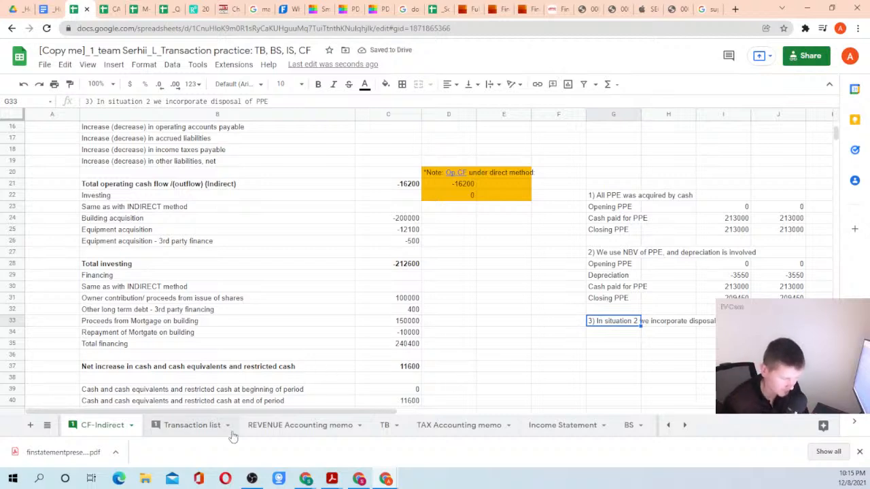
pyautogui.click(189, 428)
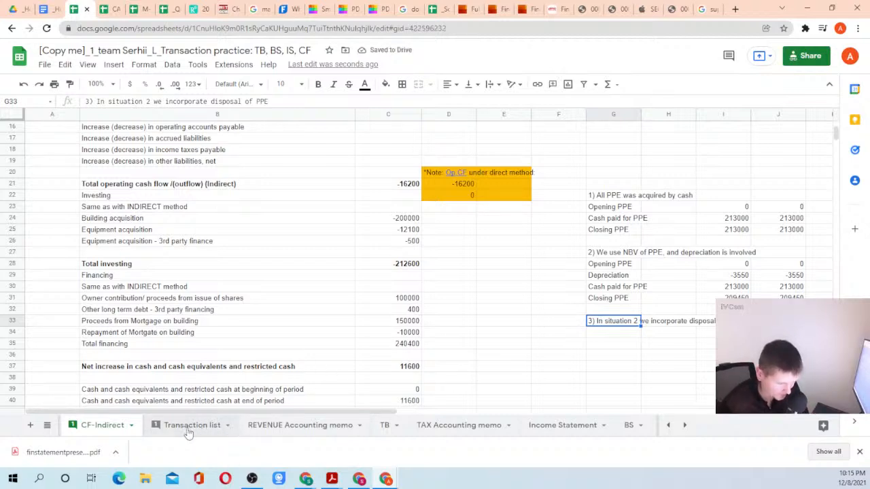
pyautogui.click(300, 428)
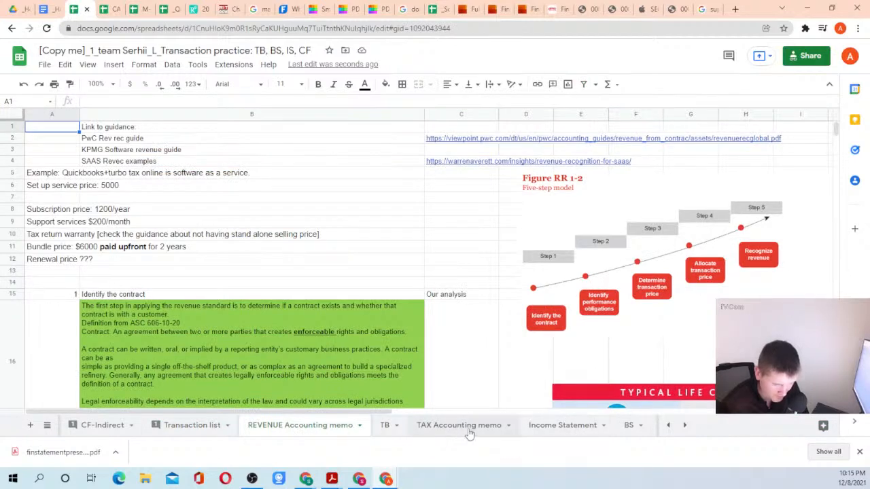
pyautogui.click(203, 430)
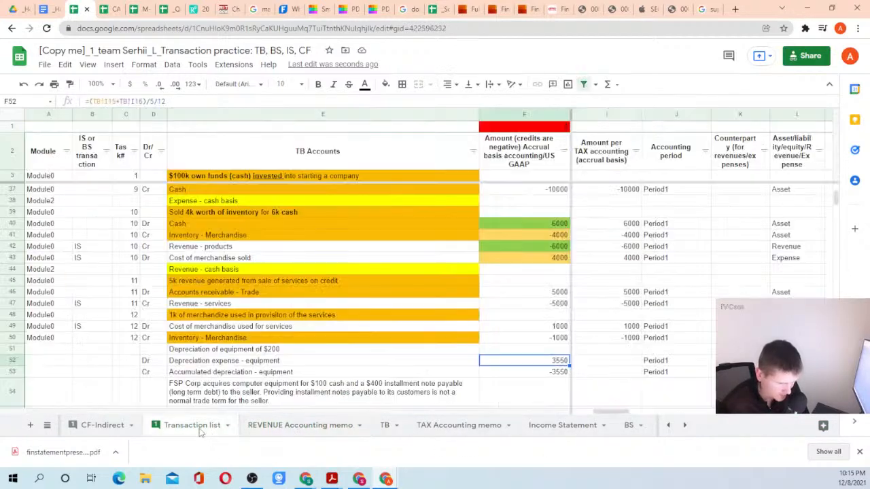
# Insert four blank rows above row 75, directly above the "Customer pays cash for 5k services rendered earlier" transaction.
pyautogui.scroll(-2, 166, 323)
pyautogui.scroll(-3, 133, 312)
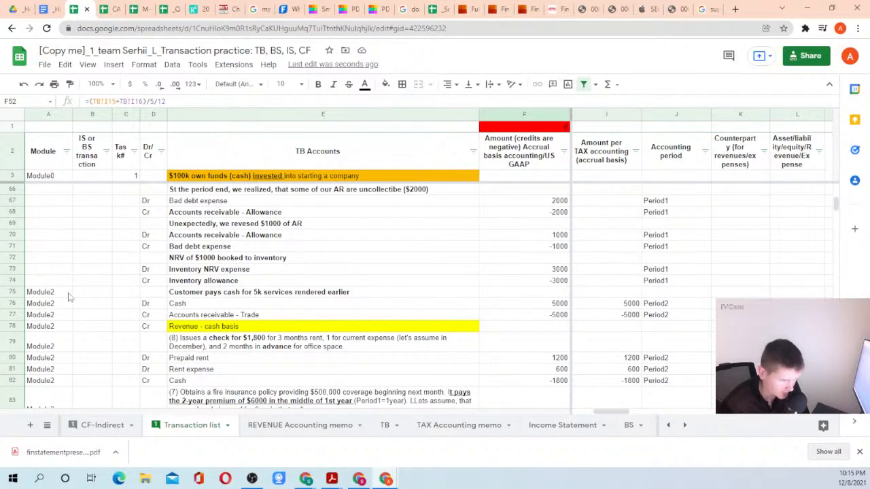
pyautogui.click(14, 291)
pyautogui.rightClick(14, 291)
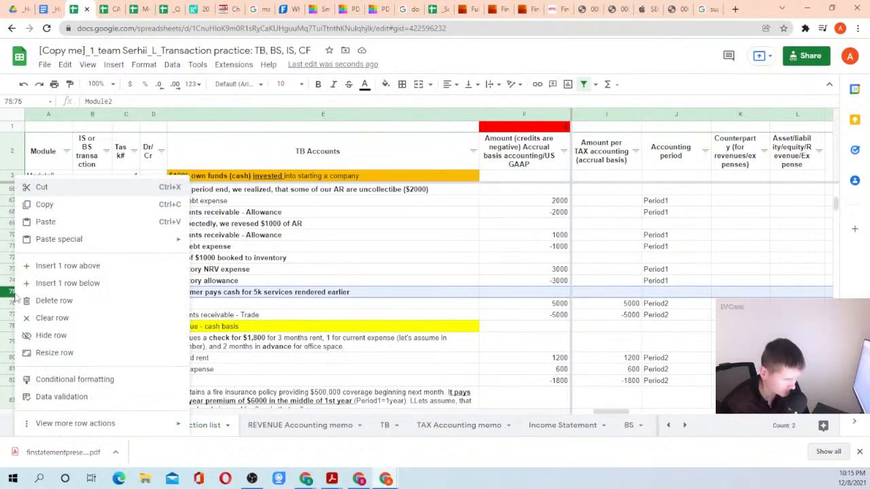
pyautogui.click(52, 265)
pyautogui.rightClick(15, 293)
pyautogui.click(41, 266)
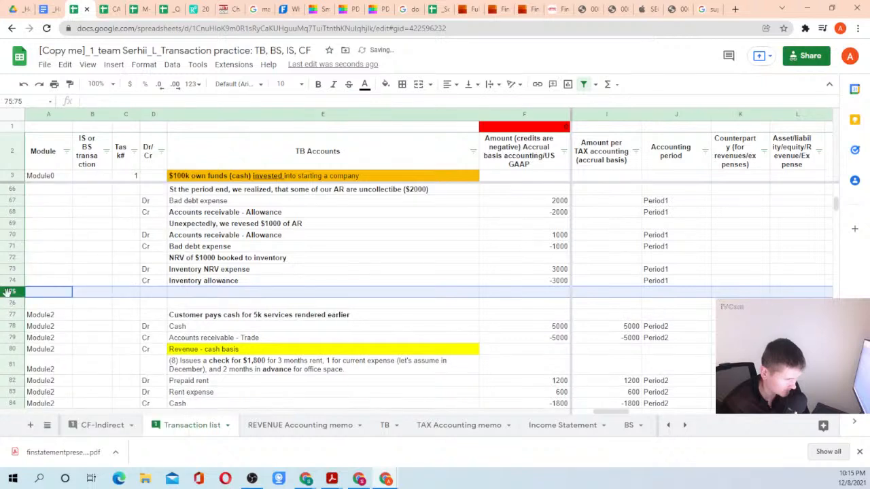
pyautogui.rightClick(9, 293)
pyautogui.click(30, 267)
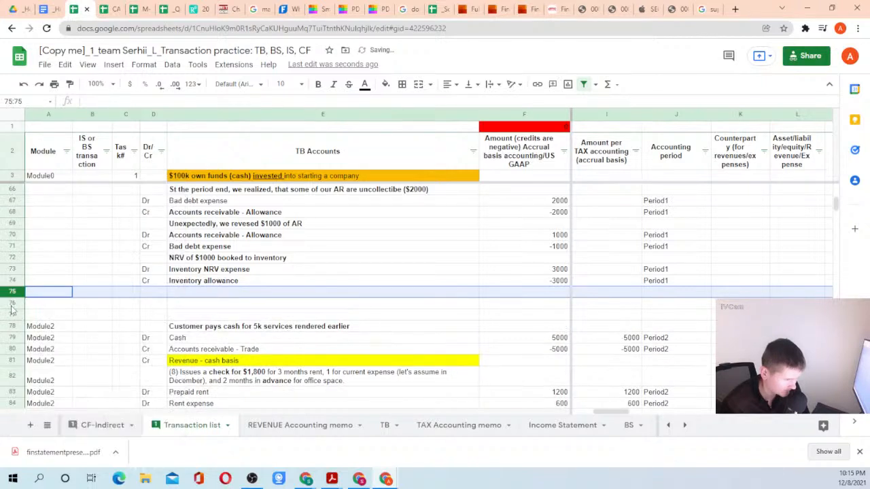
pyautogui.rightClick(10, 293)
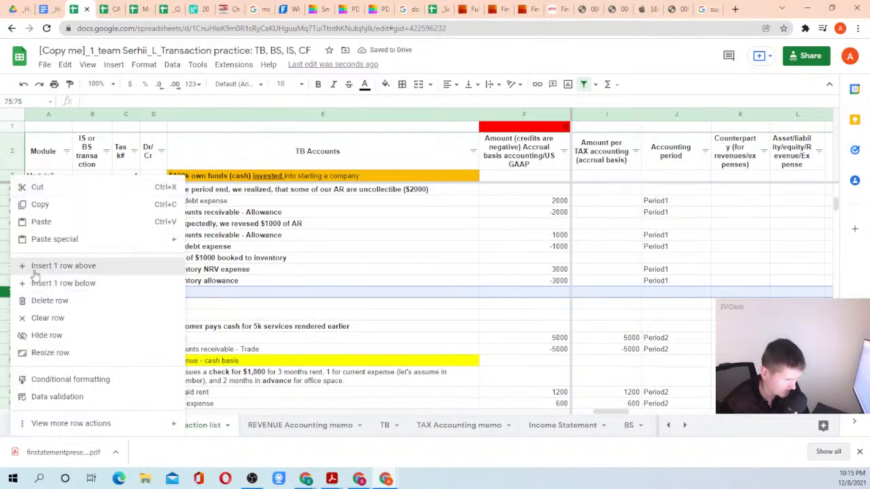
pyautogui.click(32, 266)
# Examine the earlier equipment acquisition and trucking cost entries to see which amounts were recorded as equipment.
pyautogui.click(202, 303)
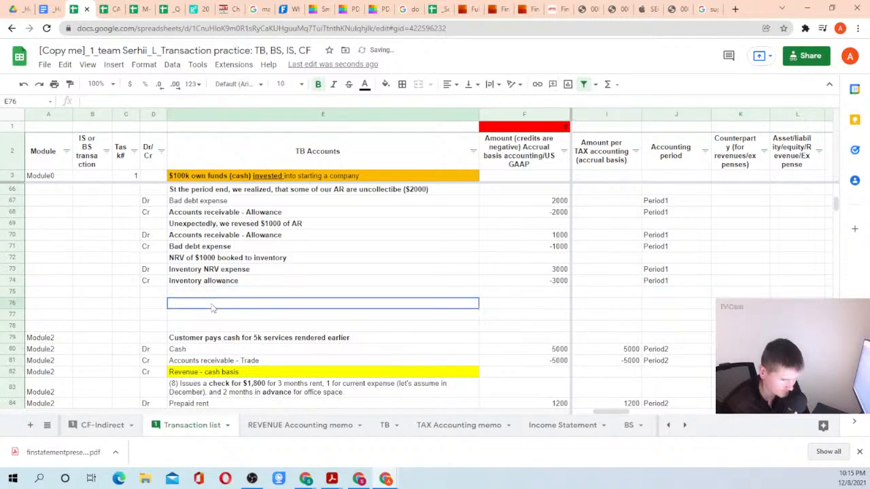
pyautogui.scroll(3, 213, 309)
pyautogui.scroll(3, 213, 309)
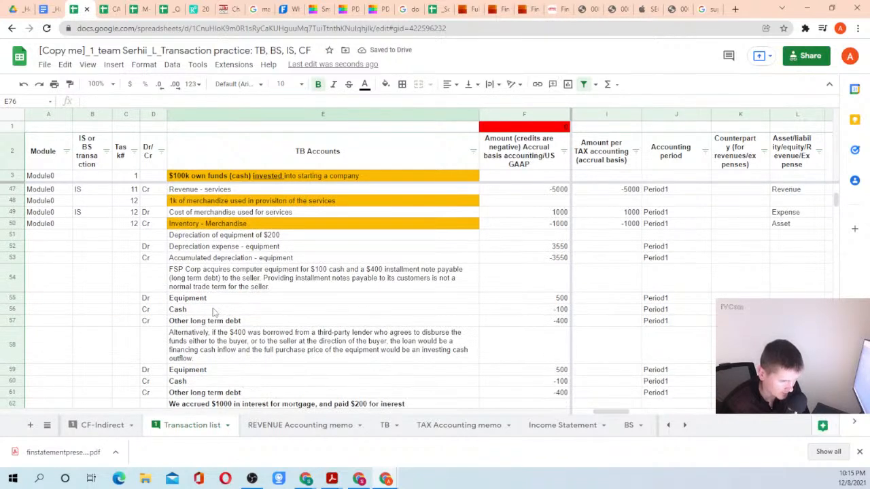
pyautogui.scroll(5, 277, 309)
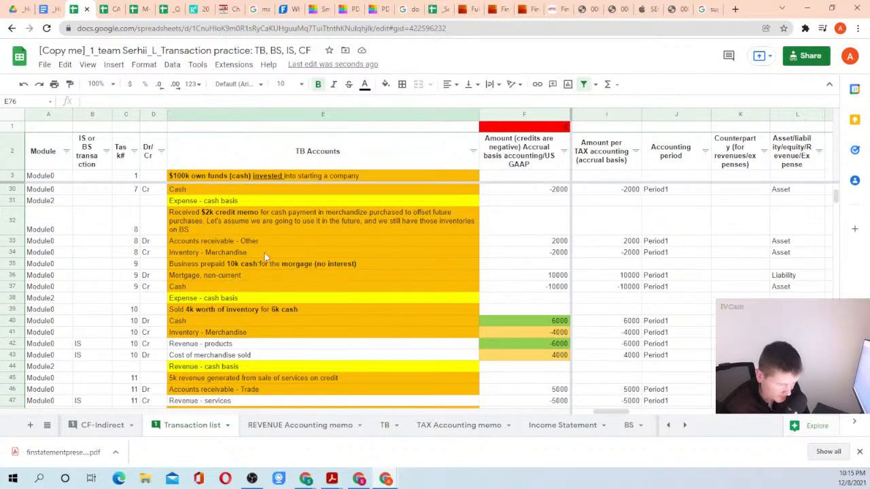
pyautogui.scroll(3, 279, 262)
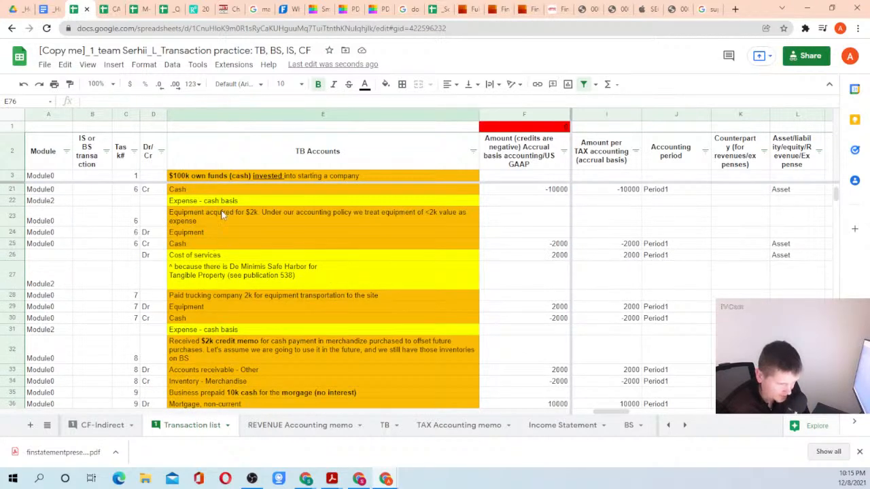
pyautogui.click(249, 220)
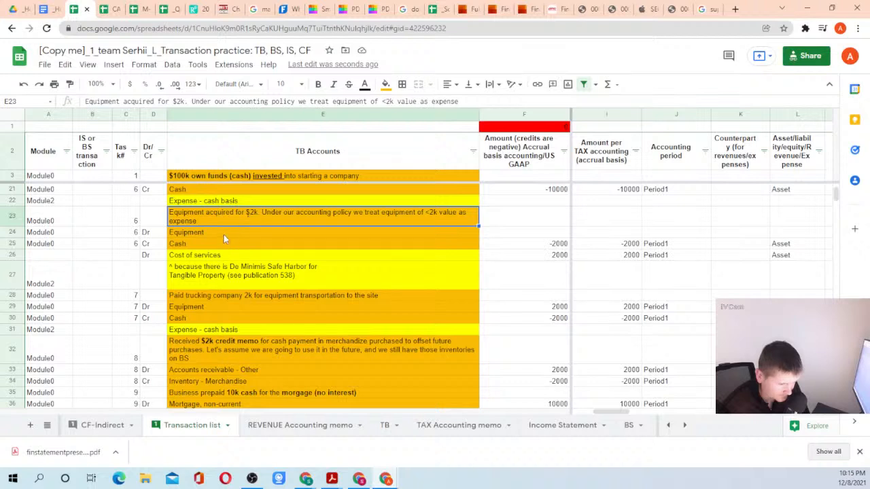
pyautogui.moveTo(224, 234); pyautogui.dragTo(559, 260)
pyautogui.click(263, 255)
pyautogui.click(558, 256)
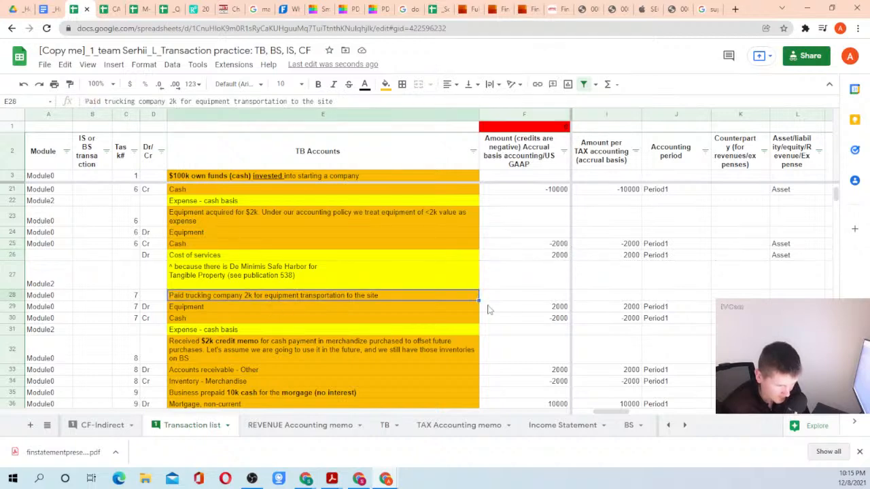
pyautogui.click(548, 309)
pyautogui.scroll(3, 499, 294)
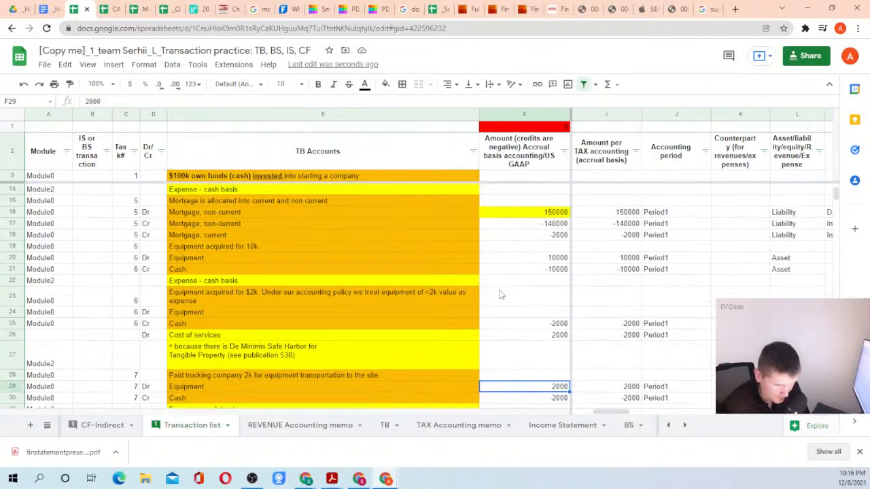
pyautogui.click(551, 262)
pyautogui.click(556, 387)
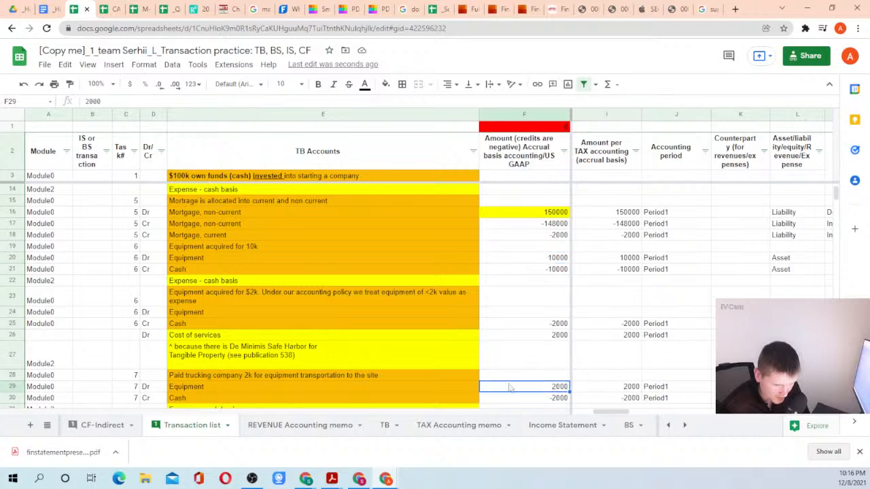
# Enter the transaction description "We disposed of 12k worth of equipment for 14k" in E76, below the inventory allowance entry.
pyautogui.scroll(-10, 210, 333)
pyautogui.scroll(-1, 210, 332)
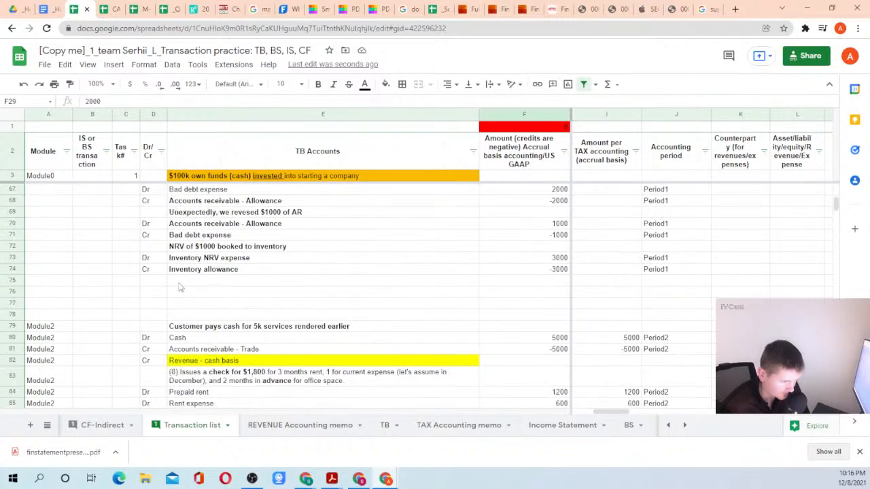
pyautogui.click(188, 293)
pyautogui.write('W')
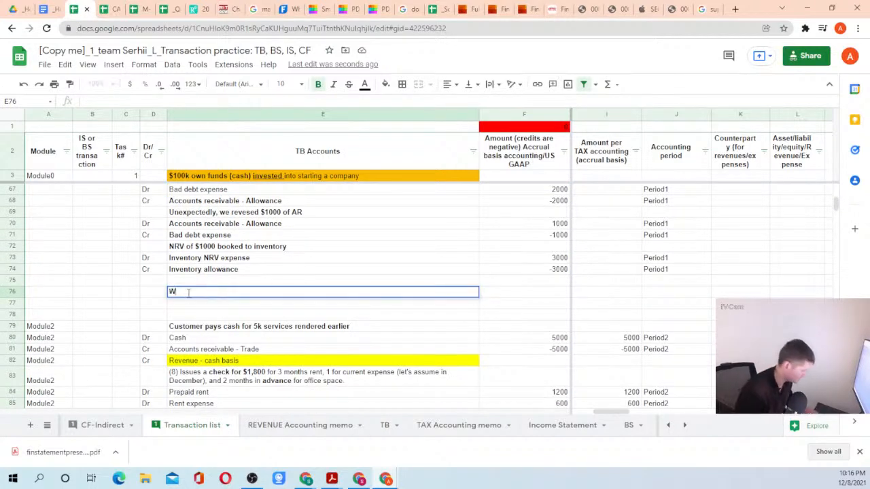
pyautogui.write('e disposed of')
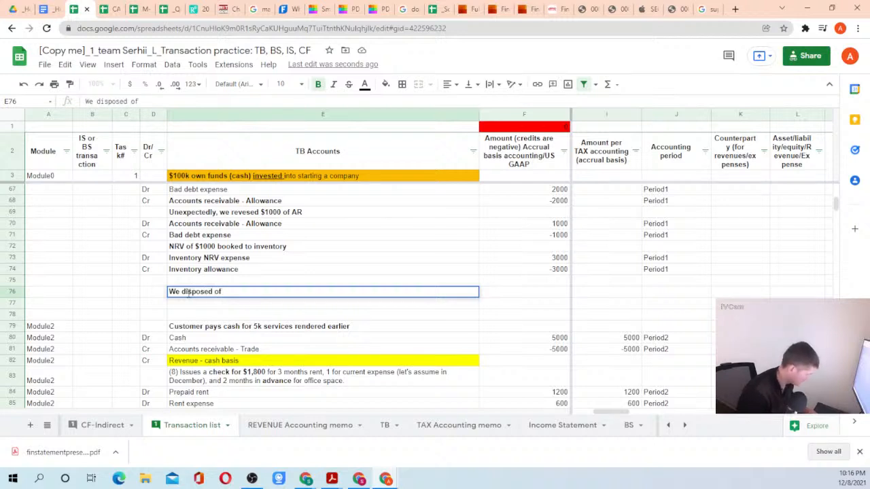
pyautogui.write(' 12k wo')
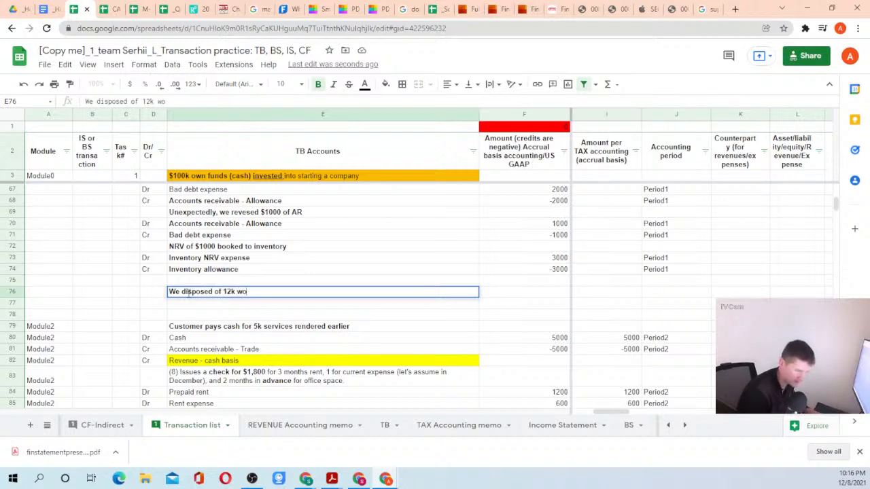
pyautogui.write('rth of equip')
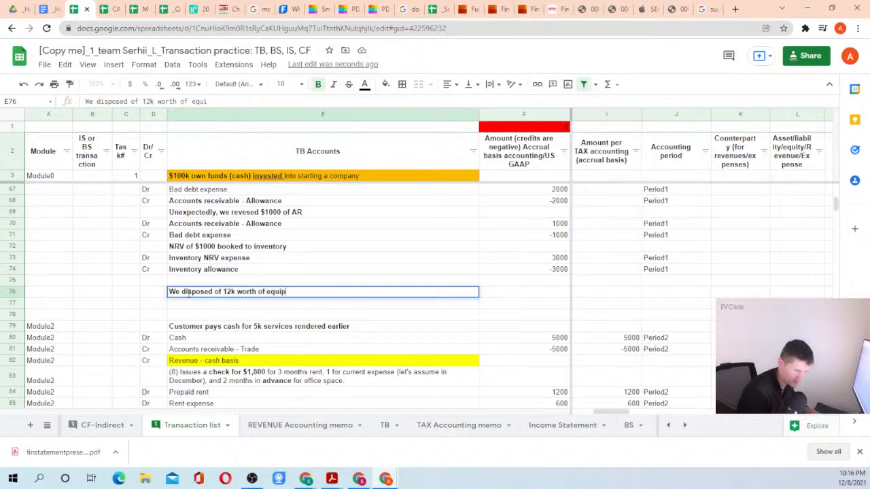
pyautogui.write('ment for 14k')
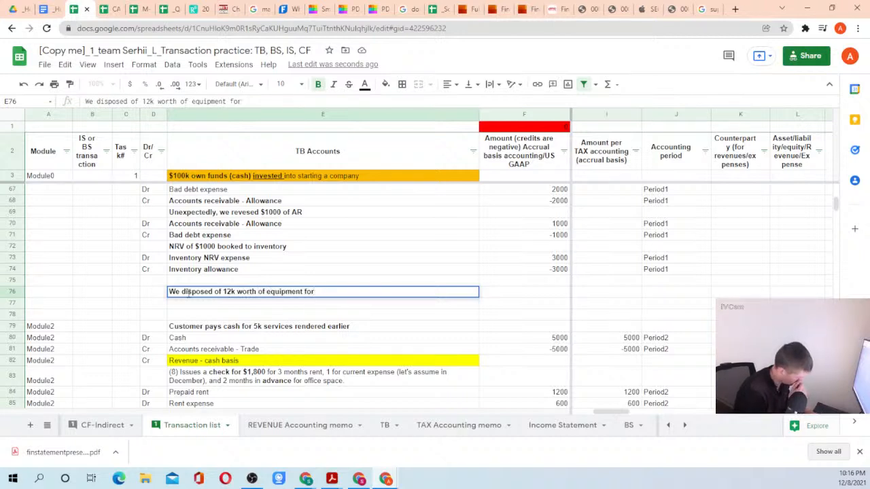
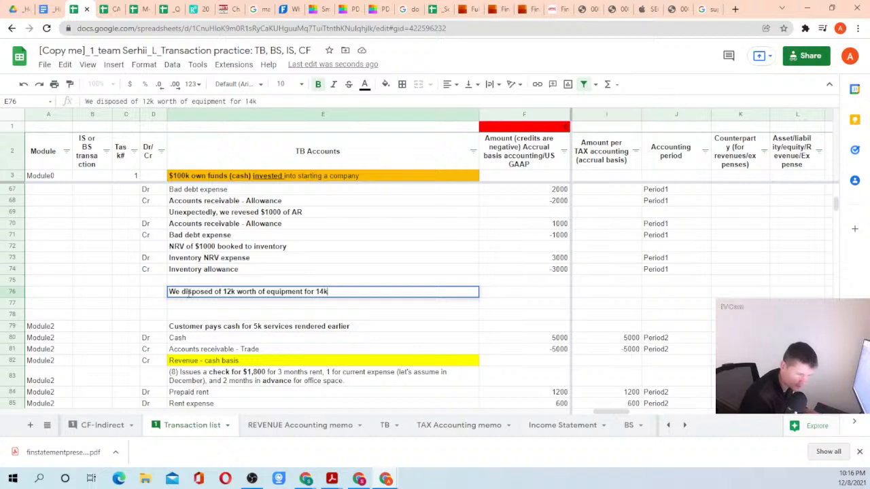
pyautogui.press('Return')
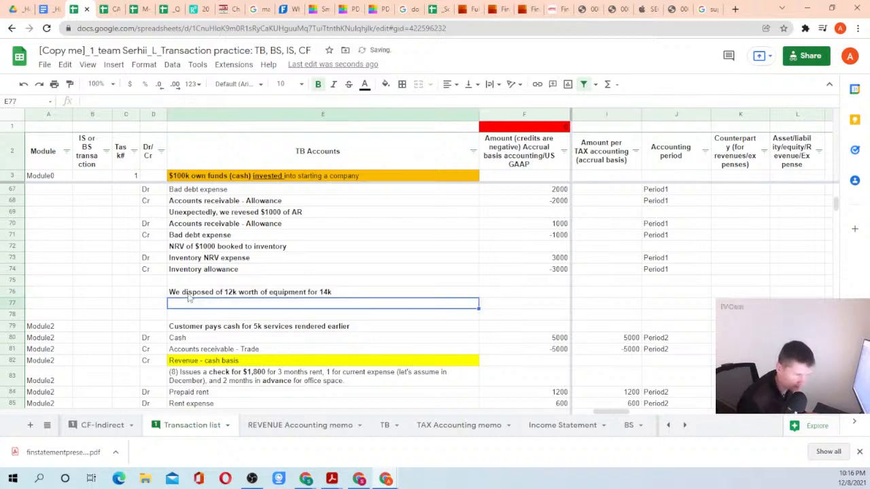
# Add a Cr line in row 77 with its account name linked to the Equipment account in E29.
pyautogui.press('Left')
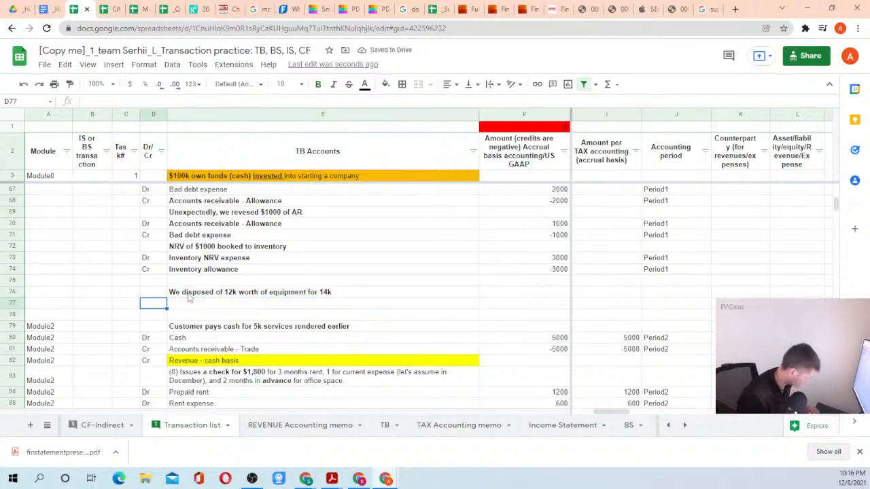
pyautogui.write('Cr')
pyautogui.press('Return')
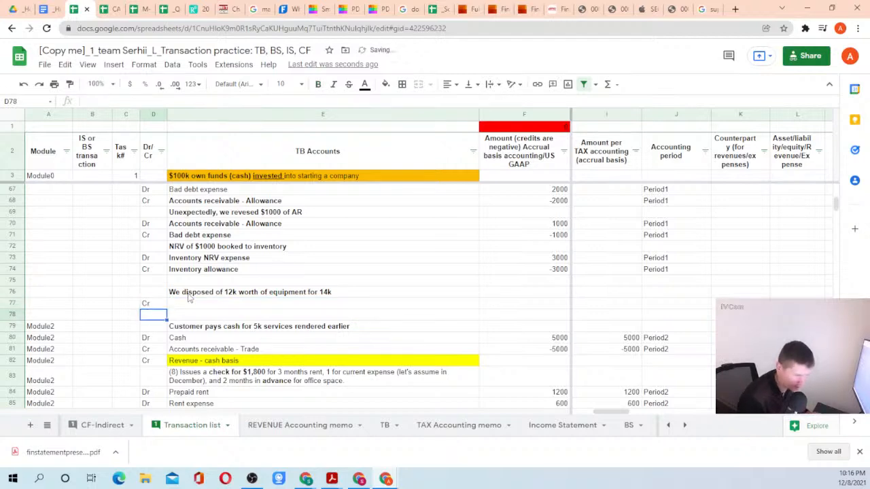
pyautogui.press('Up')
pyautogui.press('Right')
pyautogui.write('=')
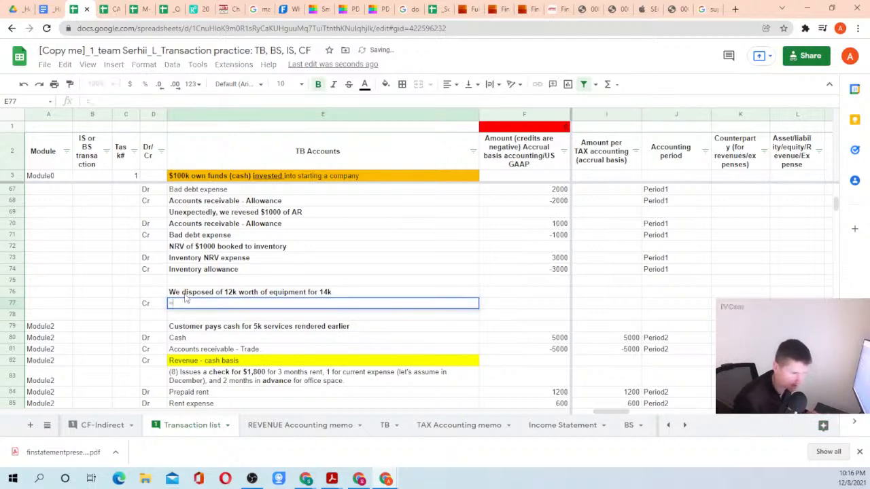
pyautogui.scroll(5, 235, 250)
pyautogui.scroll(4, 235, 250)
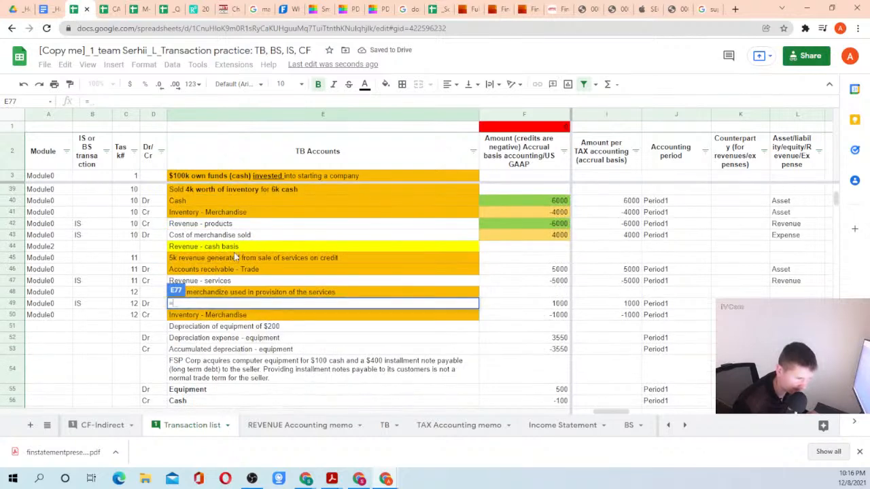
pyautogui.scroll(2, 225, 243)
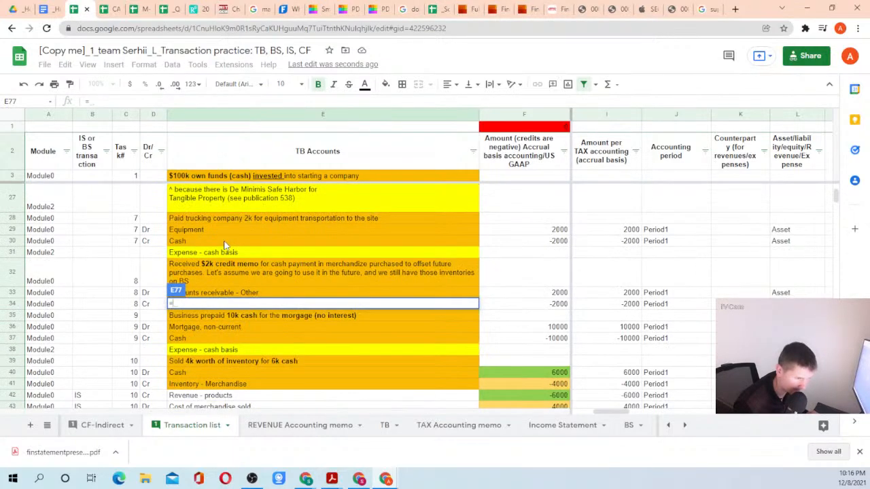
pyautogui.click(210, 230)
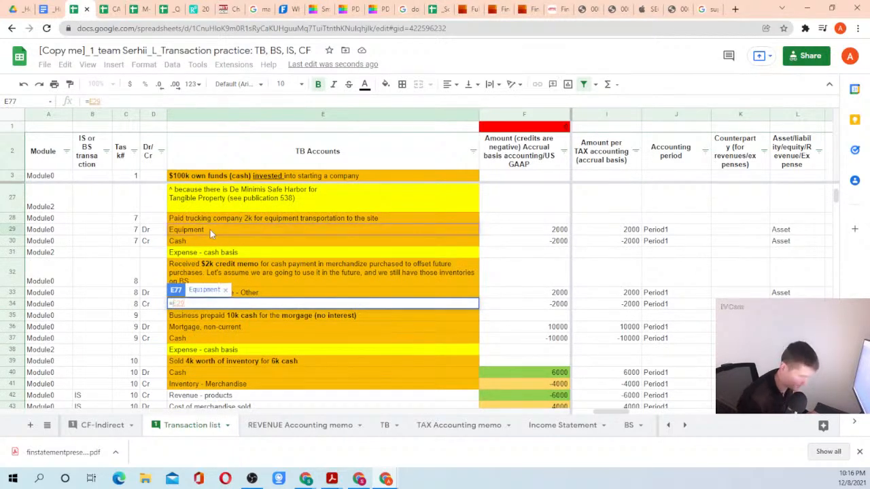
pyautogui.press('Return')
# Insert two more blank rows at row 78, above the "Customer pays cash for 5k services rendered earlier" transaction.
pyautogui.scroll(-2, 66, 305)
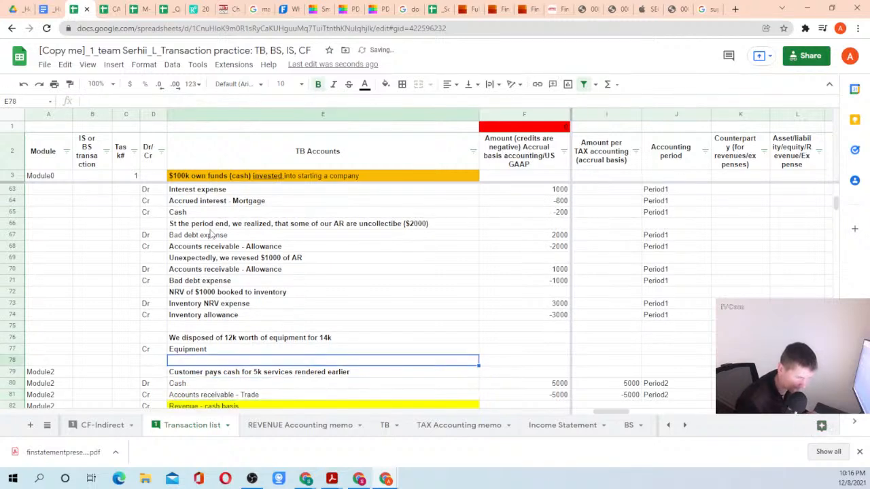
pyautogui.rightClick(12, 361)
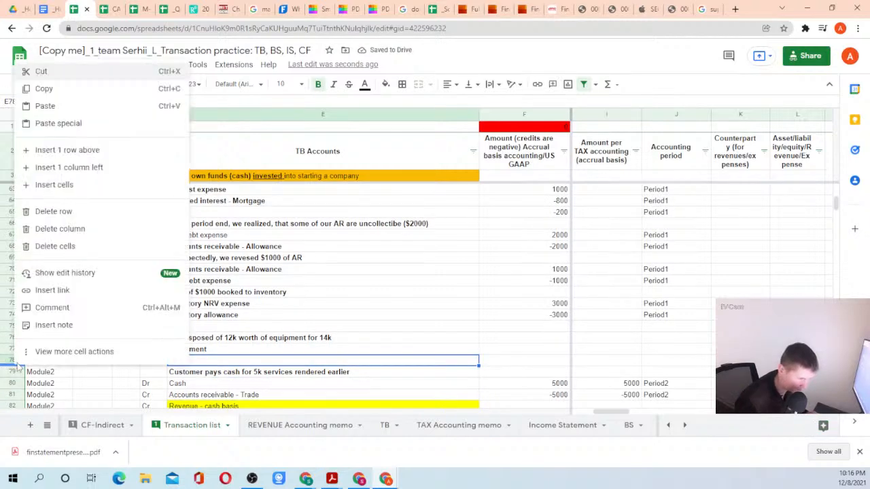
pyautogui.rightClick(12, 360)
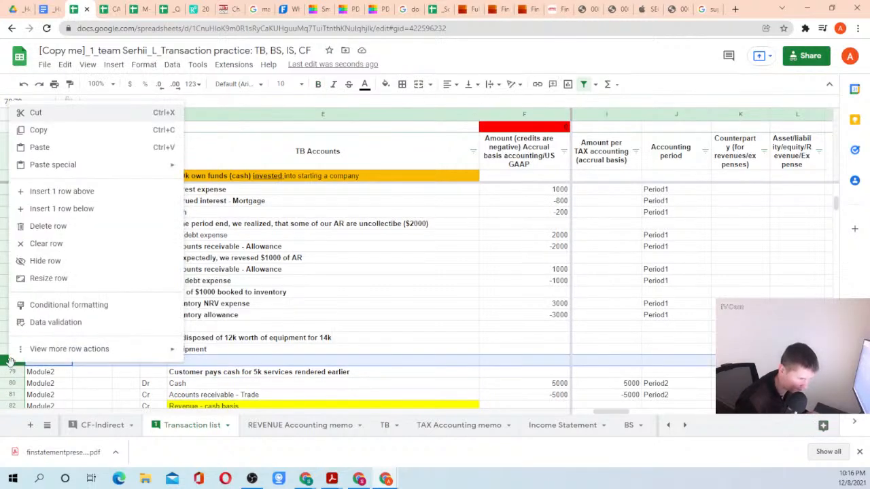
pyautogui.click(60, 204)
pyautogui.rightClick(10, 360)
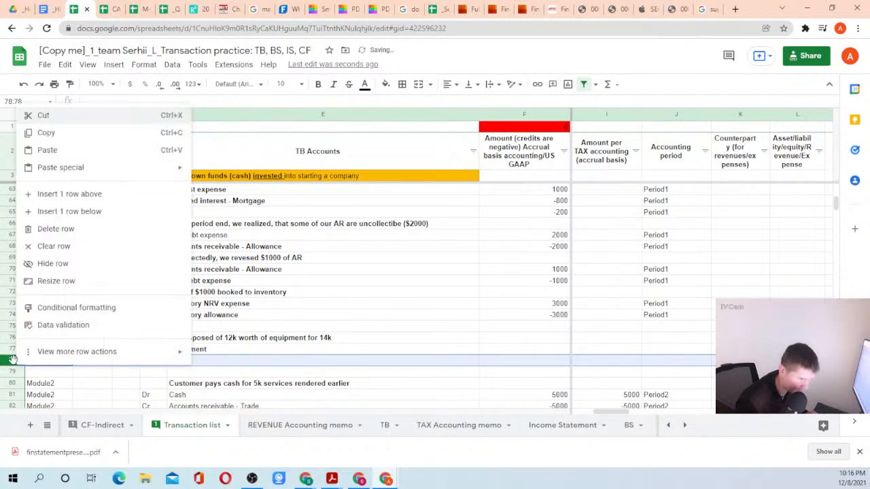
pyautogui.click(61, 191)
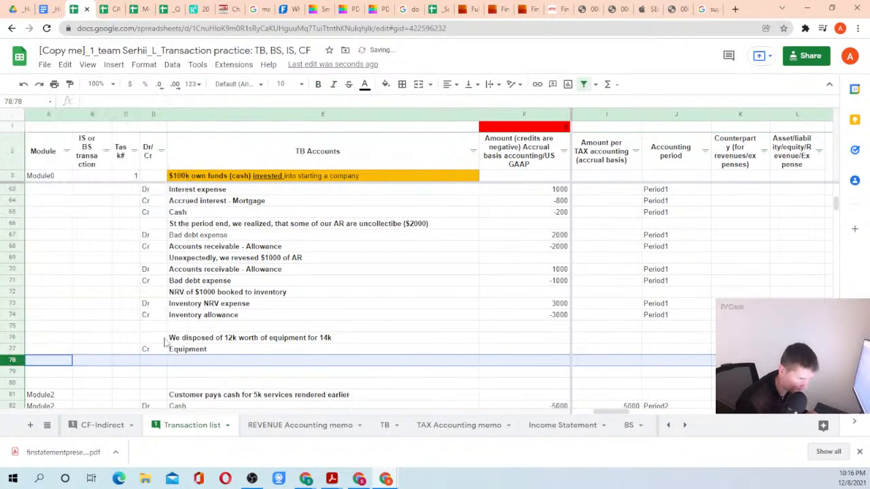
# Add a Dr line for Cash in row 78, directly below the Equipment credit.
pyautogui.click(162, 374)
pyautogui.click(156, 363)
pyautogui.write('Вк')
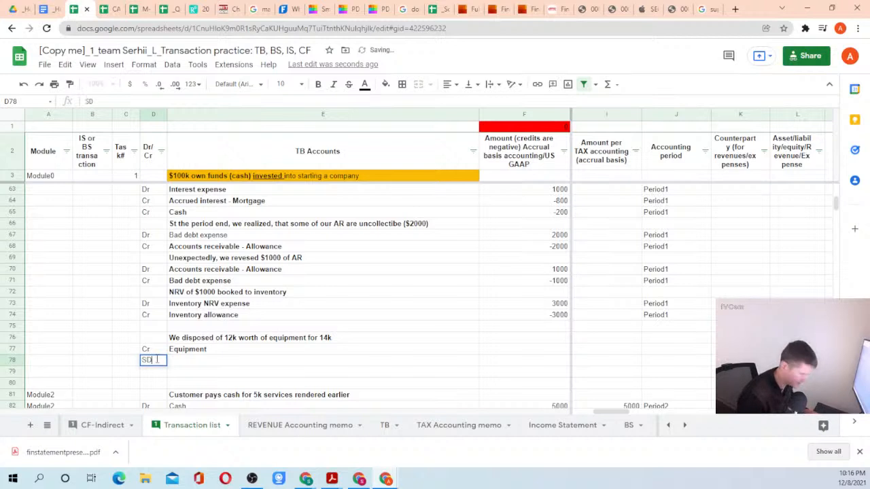
pyautogui.press('BackSpace')
pyautogui.press('BackSpace')
pyautogui.write('D')
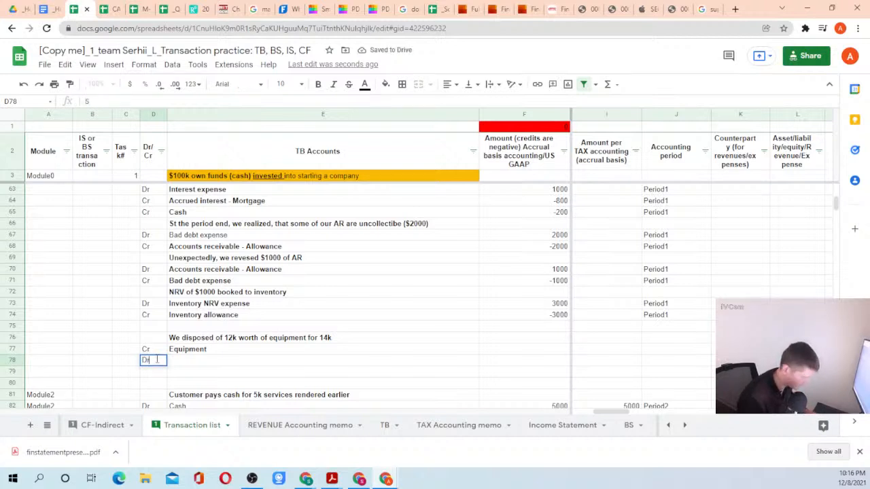
pyautogui.write('r')
pyautogui.press('Tab')
pyautogui.write('Cash')
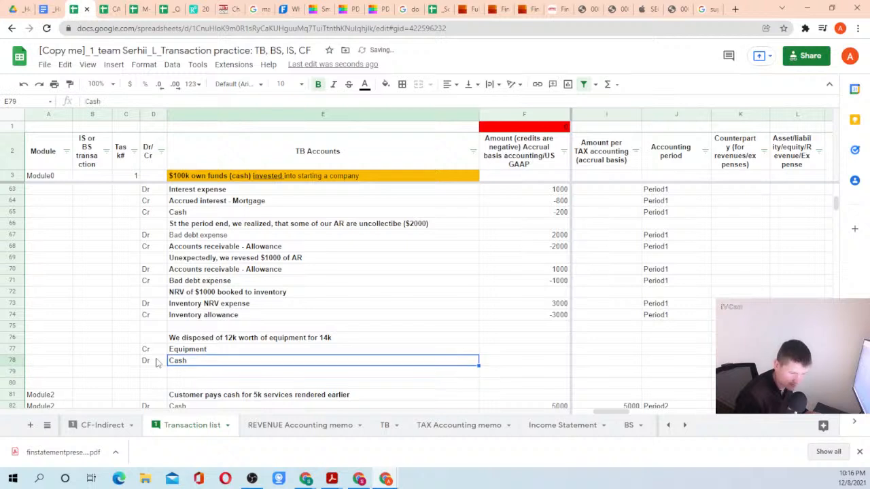
# Enter the accrual-basis amounts of the disposal: -12000 for Equipment in F77 and 14000 for Cash in F78.
pyautogui.press('Tab')
pyautogui.press('Up')
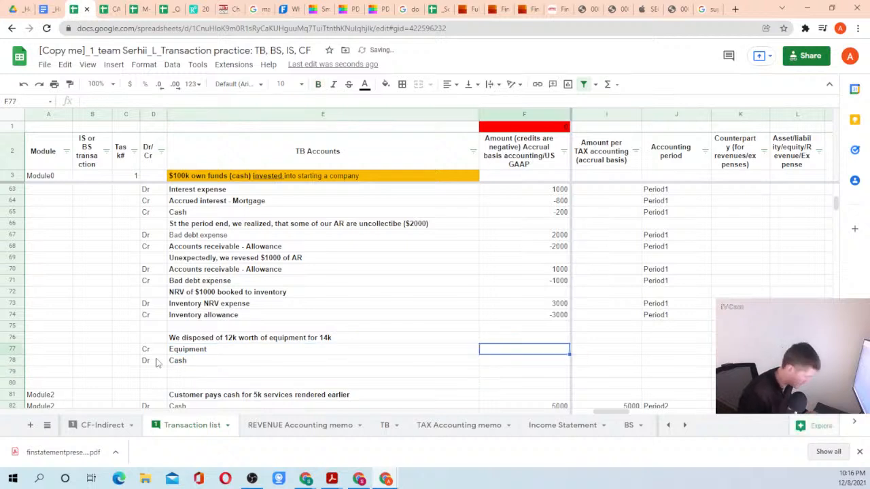
pyautogui.write('-12000')
pyautogui.press('Return')
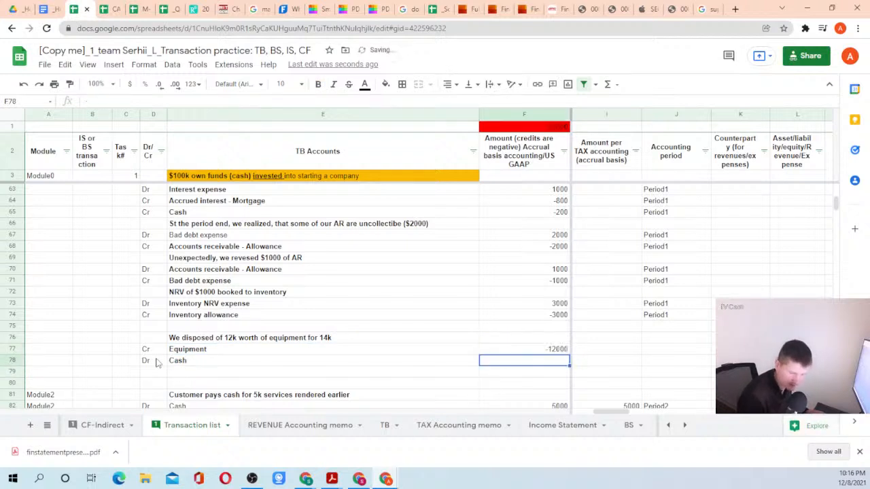
pyautogui.write('14000')
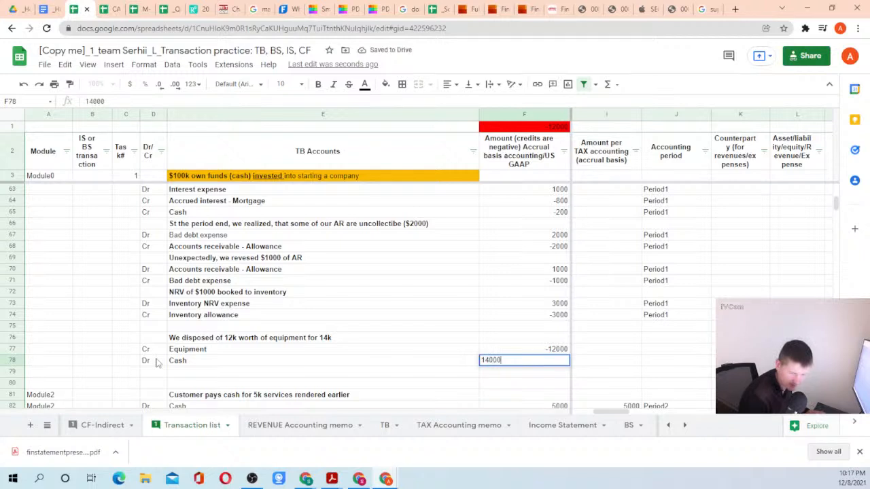
pyautogui.press('Return')
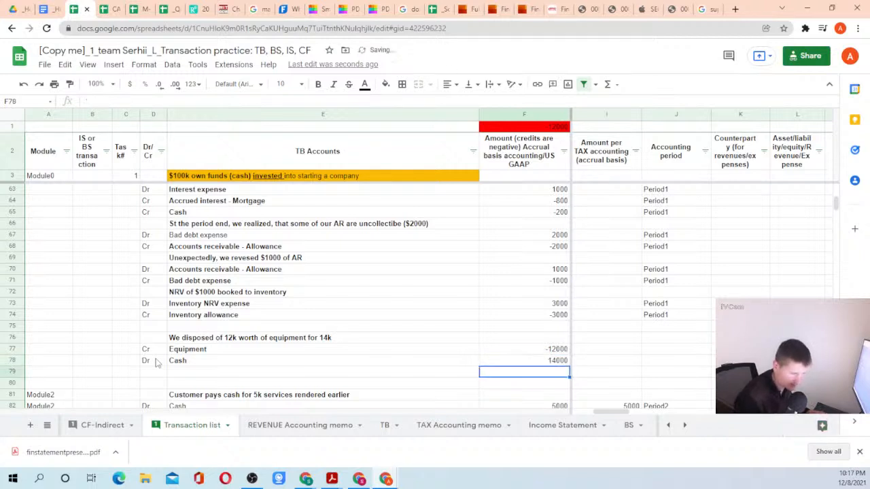
# Add a Dr line in row 79 with its account name linked to "Accumulated depreciation - equipment" in D17 of the TB sheet.
pyautogui.press('Left')
pyautogui.press('Left')
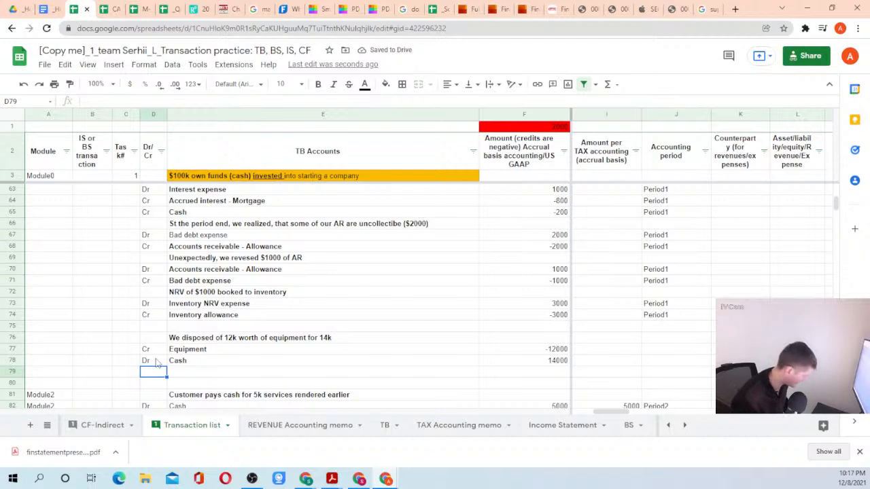
pyautogui.write('Dr')
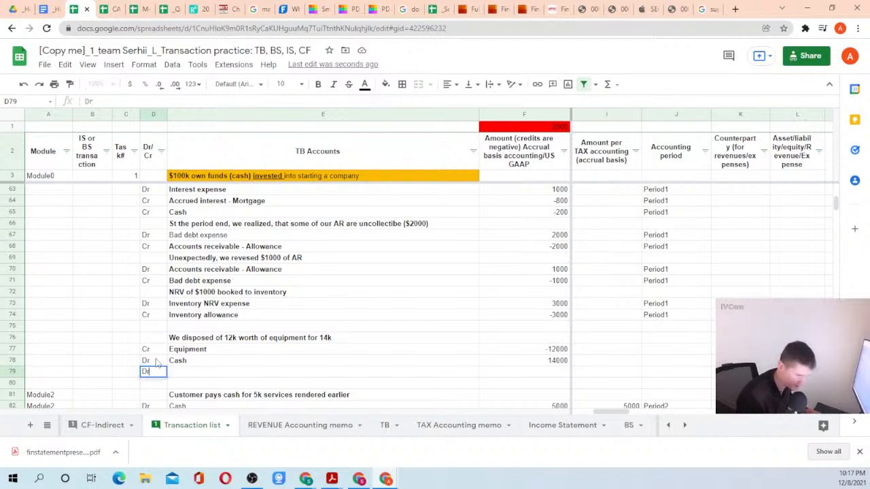
pyautogui.press('Tab')
pyautogui.write('=')
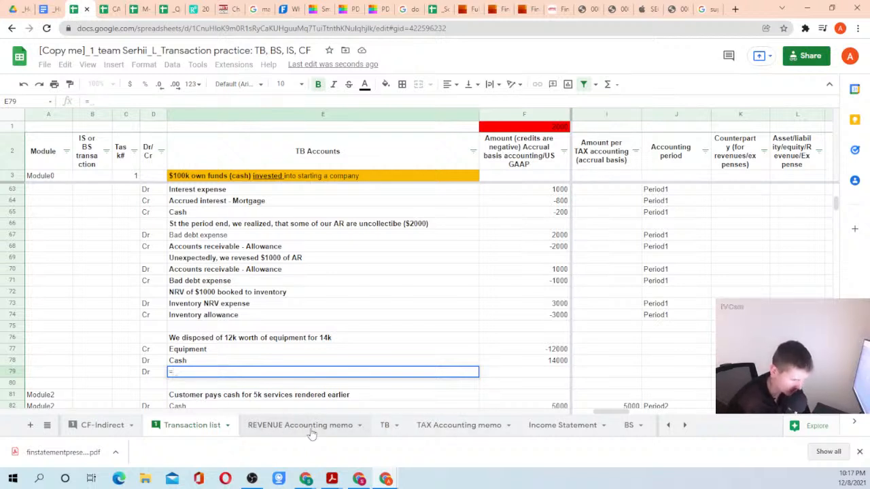
pyautogui.click(383, 425)
pyautogui.scroll(6, 516, 259)
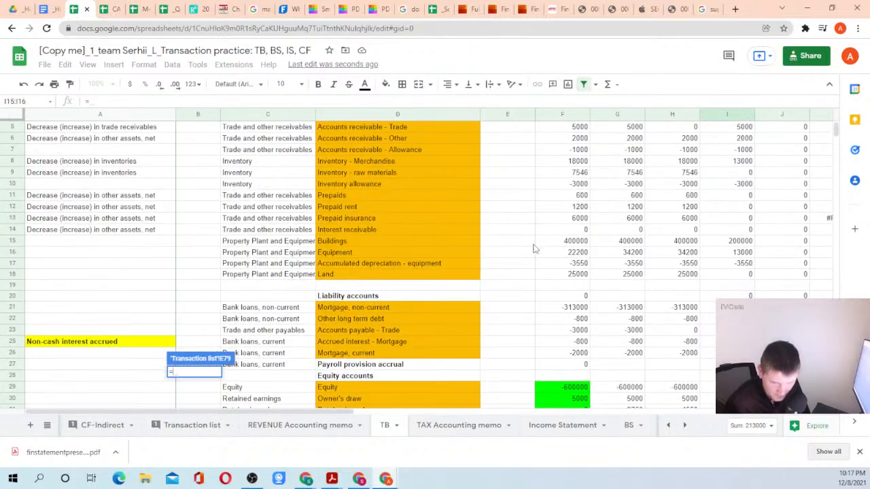
pyautogui.scroll(2, 534, 248)
pyautogui.click(355, 310)
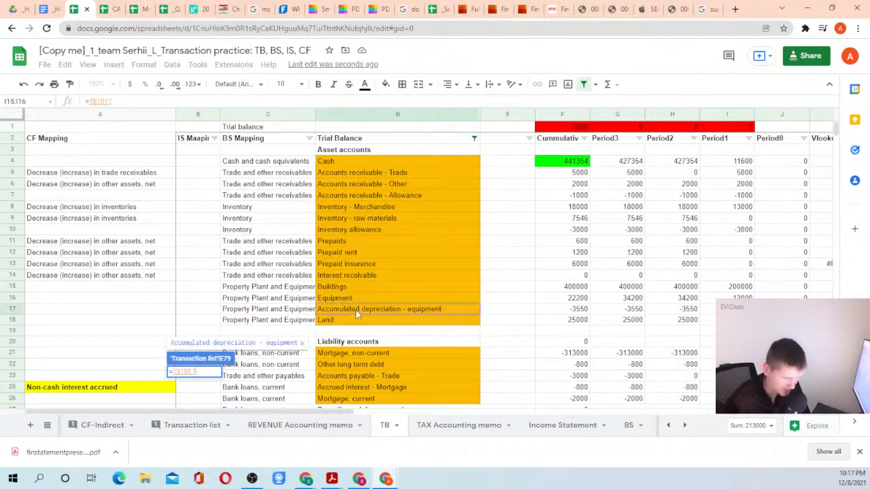
pyautogui.press('Return')
# Enter the accumulated depreciation amount in F79 with the formula =-F77/5/12.
pyautogui.press('Up')
pyautogui.press('Down')
pyautogui.press('Right')
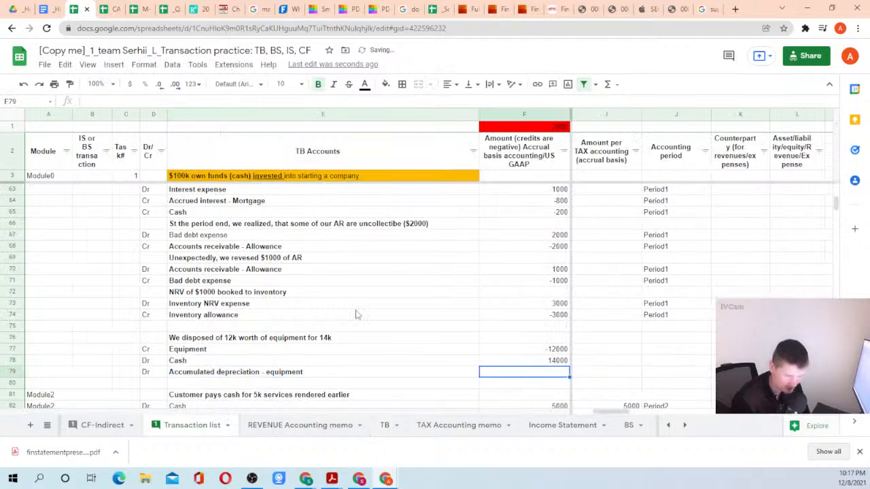
pyautogui.write('=')
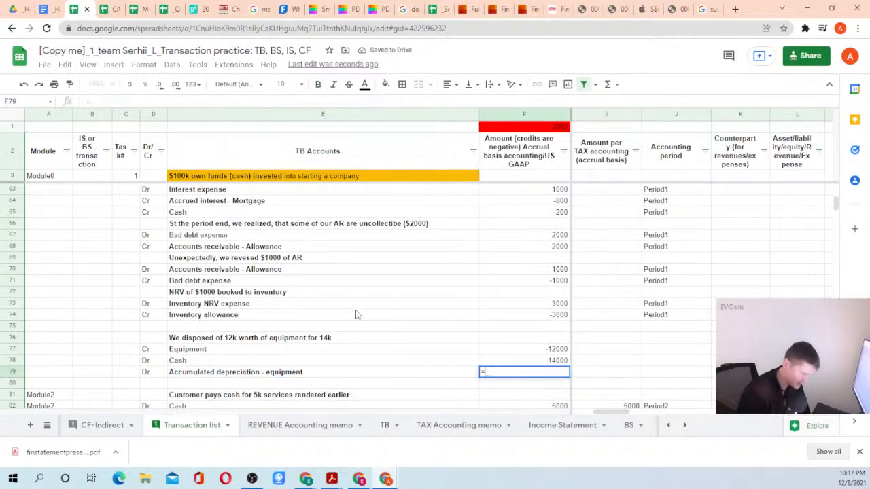
pyautogui.write('-')
pyautogui.press('Up')
pyautogui.press('Up')
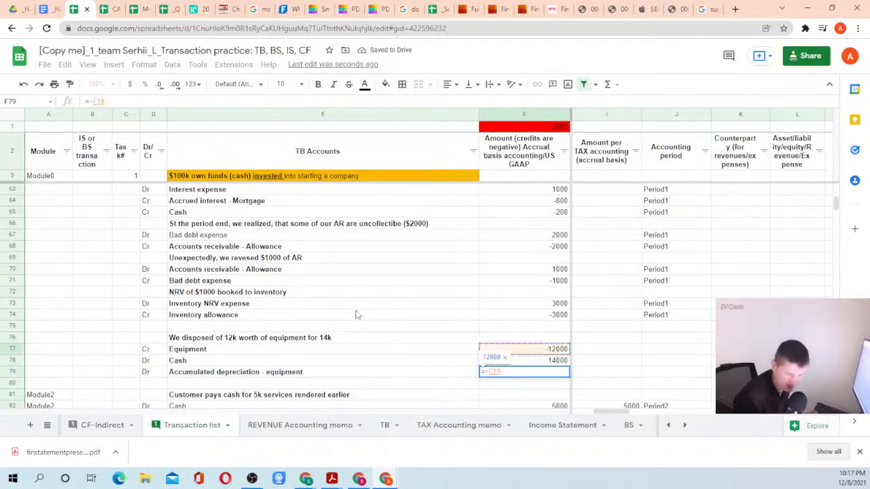
pyautogui.write('/5/')
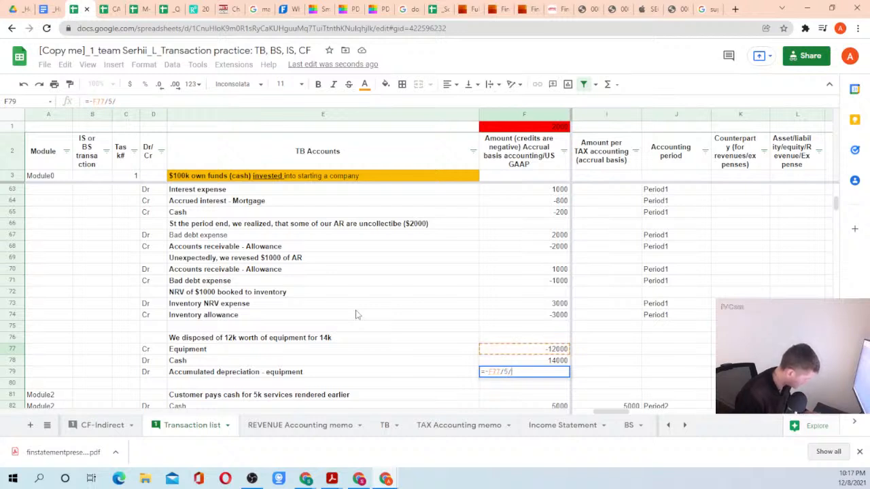
pyautogui.write('12')
pyautogui.press('Return')
pyautogui.press('Up')
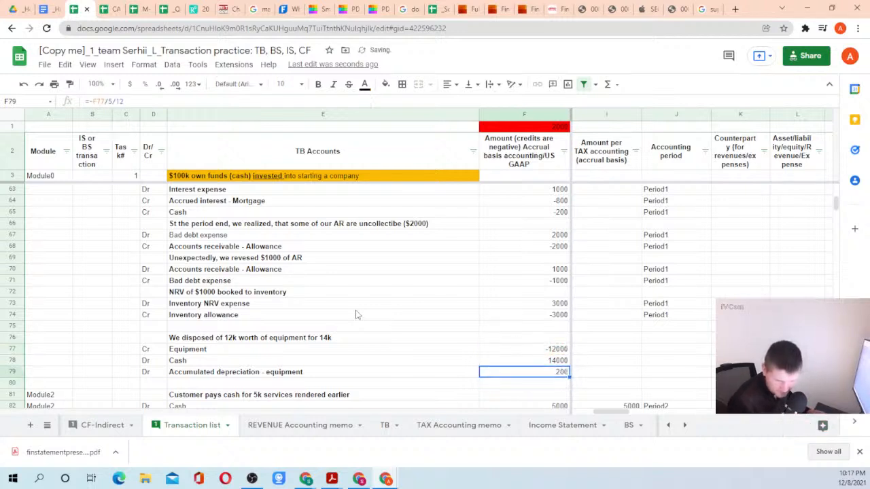
# Check the formula of the earlier equipment depreciation entry in F52 against the accumulated depreciation amount in F79.
pyautogui.press('Up')
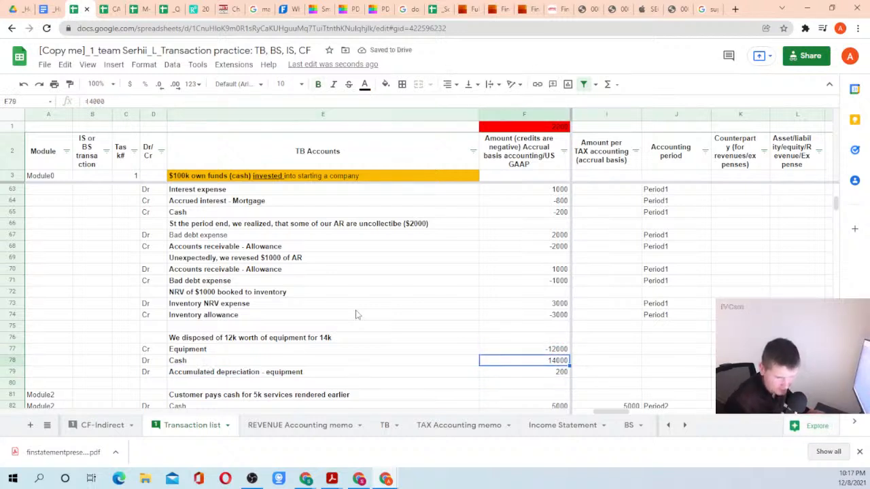
pyautogui.press('Down')
pyautogui.scroll(5, 530, 258)
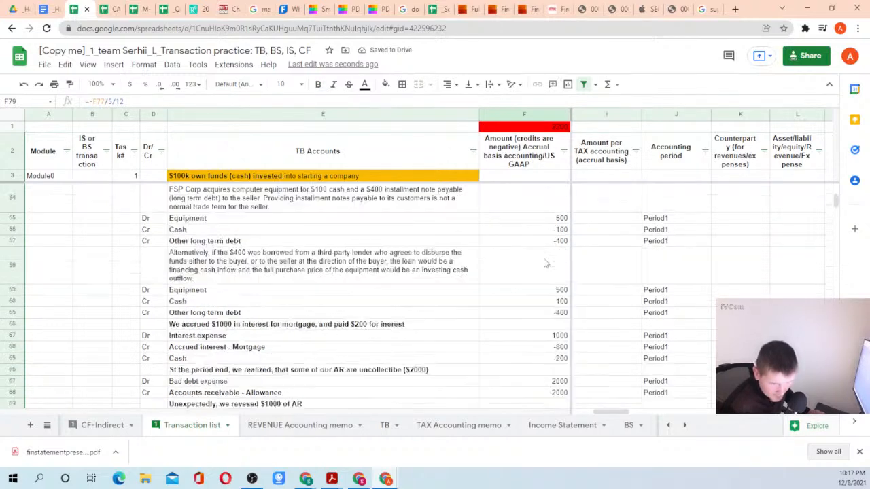
pyautogui.scroll(2, 543, 264)
pyautogui.click(553, 248)
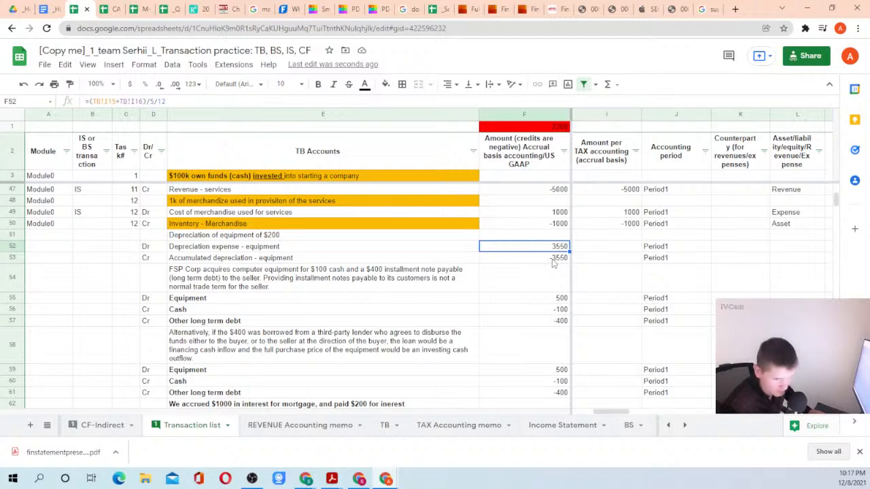
pyautogui.click(554, 262)
pyautogui.click(551, 250)
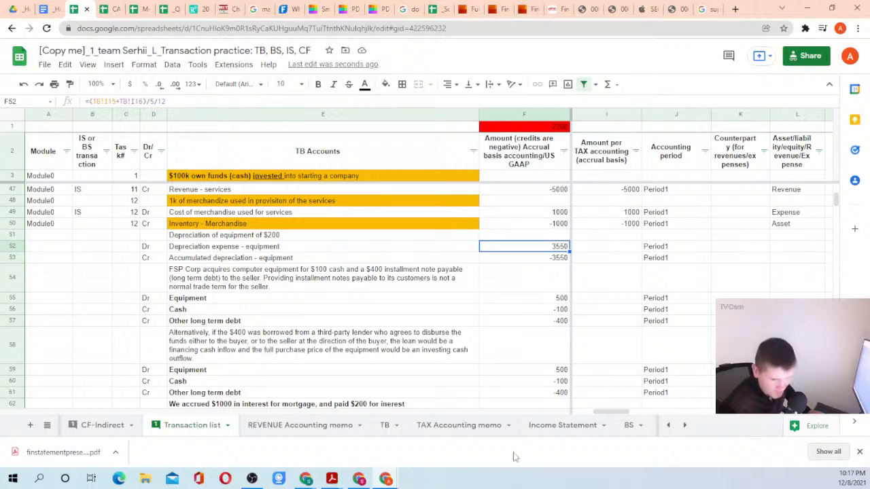
pyautogui.scroll(-6, 551, 283)
pyautogui.click(551, 283)
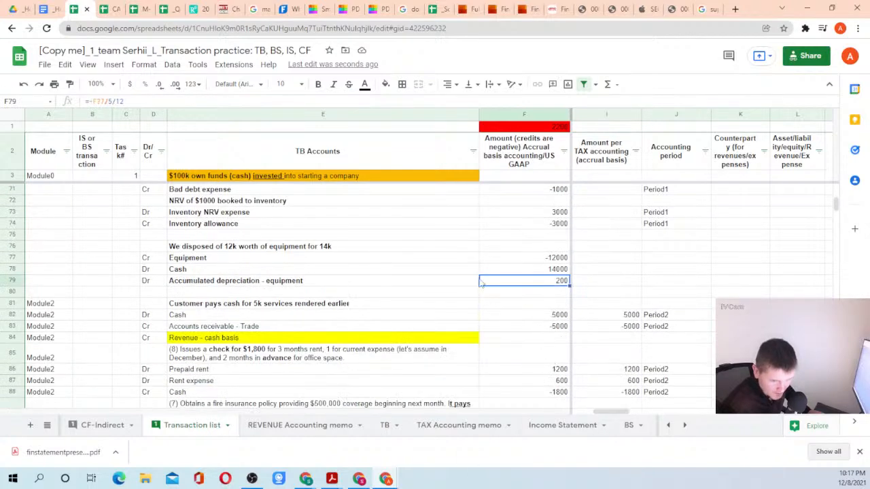
# Review the lines of the disposal entry in rows 77 to 79 and the sum of their amounts.
pyautogui.click(222, 284)
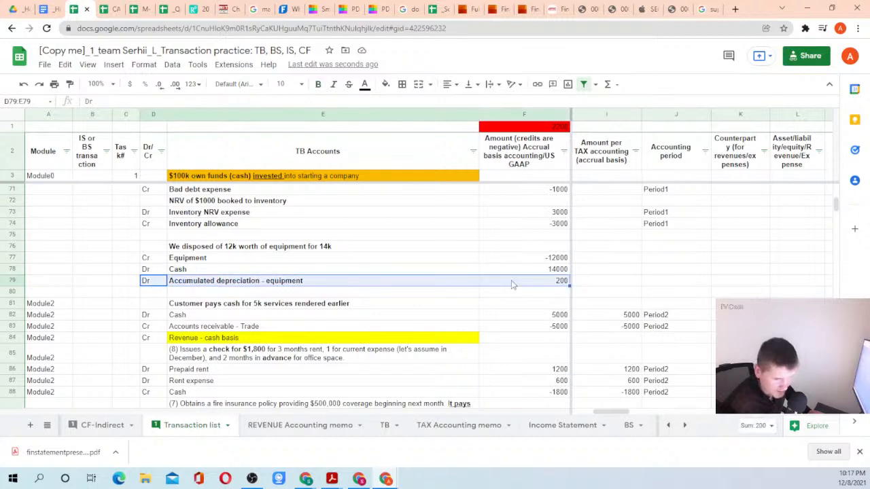
pyautogui.click(534, 279)
pyautogui.moveTo(532, 258); pyautogui.dragTo(536, 280)
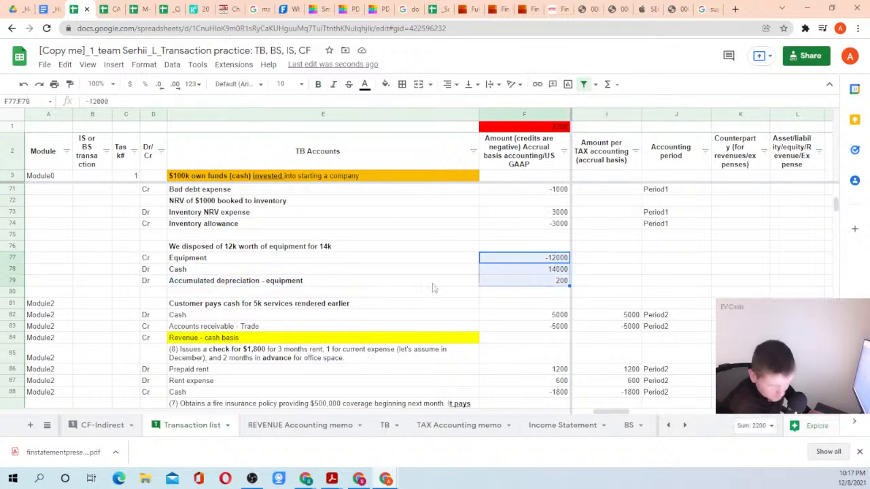
pyautogui.click(182, 261)
pyautogui.moveTo(149, 259); pyautogui.dragTo(546, 262)
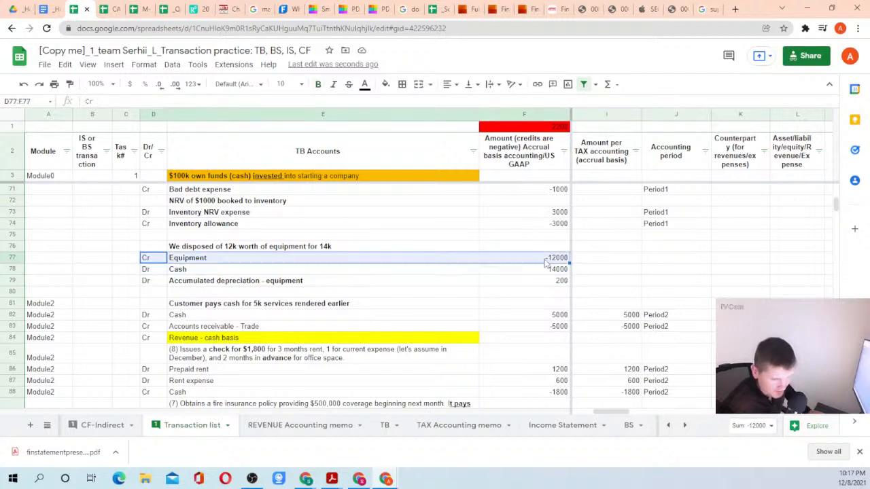
pyautogui.click(545, 261)
# Add a credit line in row 80 with the account name "Gain/loss on disposal of assets".
pyautogui.click(155, 293)
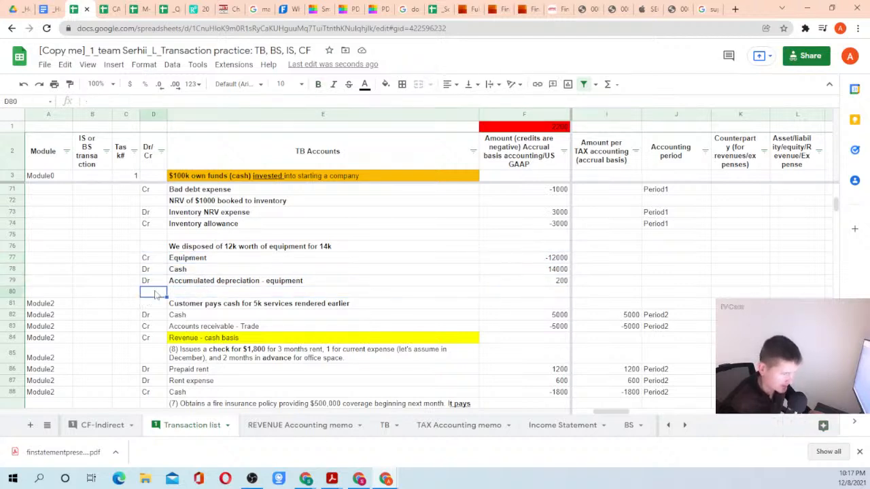
pyautogui.write('Cк')
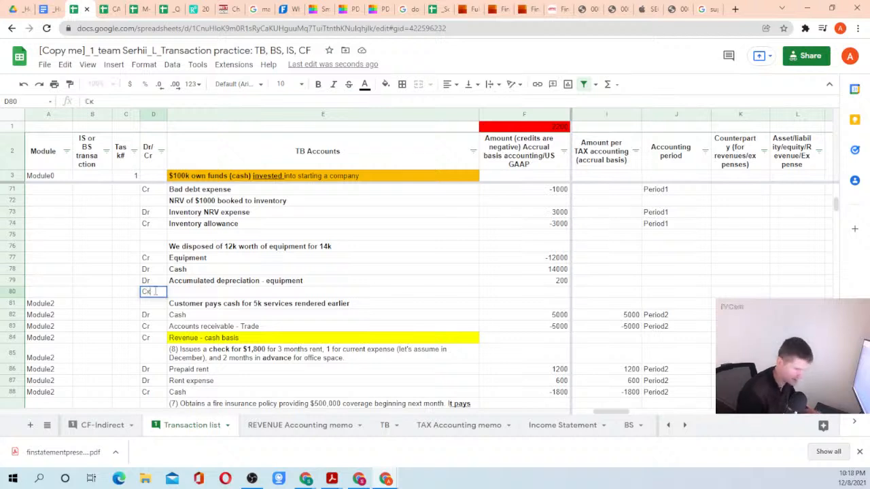
pyautogui.write('r')
pyautogui.press('Tab')
pyautogui.write('Пфшт')
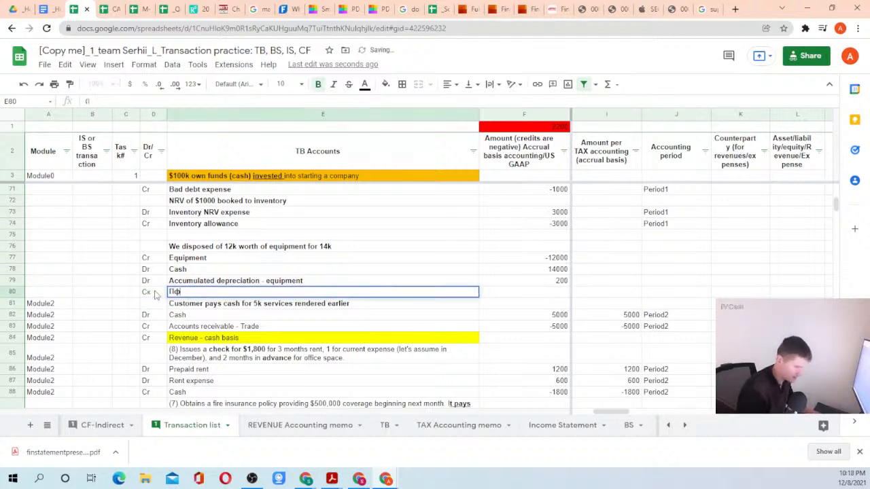
pyautogui.press('BackSpace')
pyautogui.press('BackSpace')
pyautogui.press('BackSpace')
pyautogui.press('BackSpace')
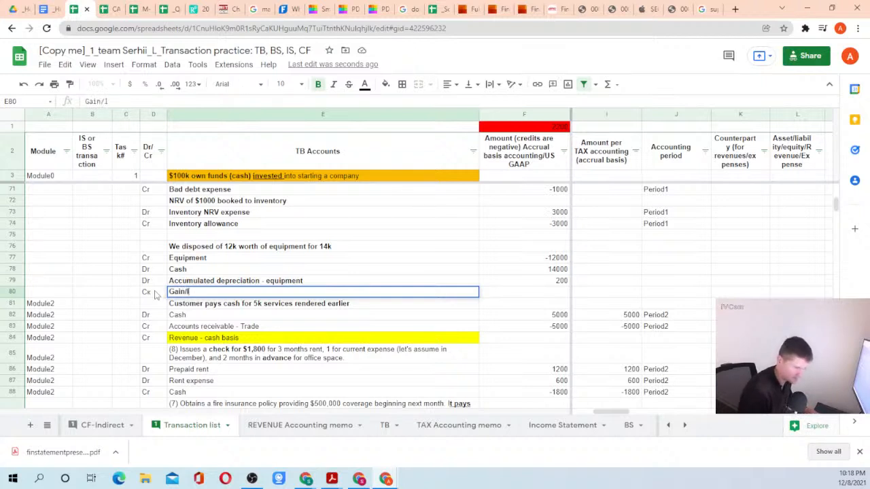
pyautogui.write('Gain/loss on disposal of assets')
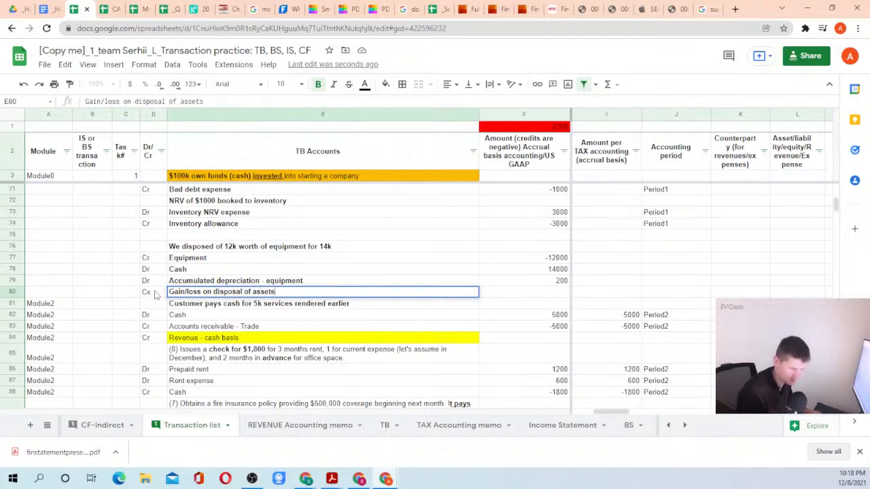
pyautogui.press('Return')
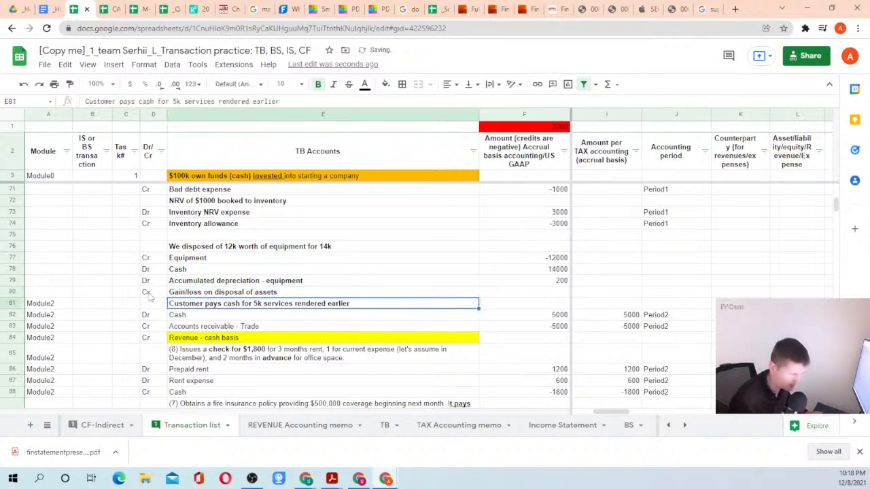
# Insert one blank row above the "Customer pays cash for 5k services rendered earlier" transaction in row 81.
pyautogui.click(12, 303)
pyautogui.rightClick(11, 303)
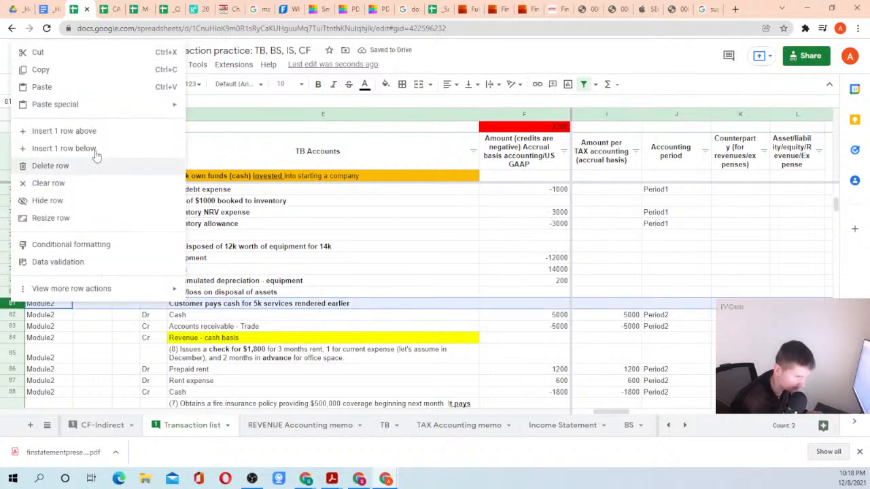
pyautogui.click(67, 131)
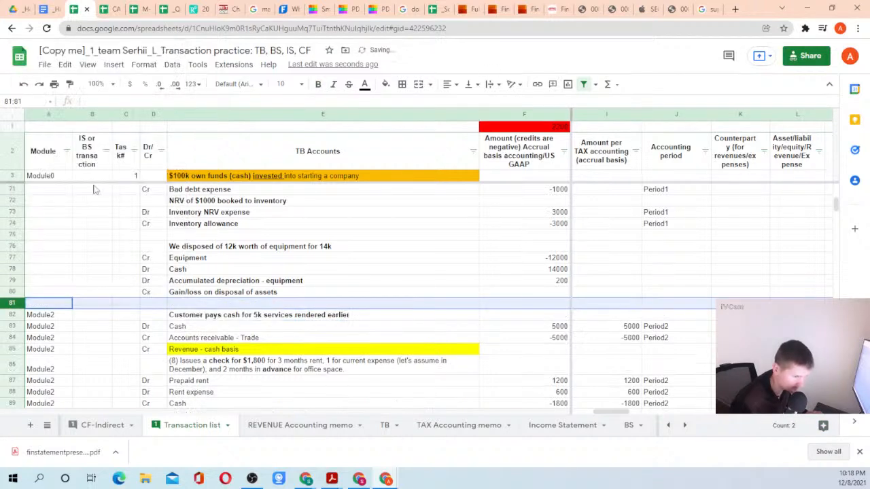
# Calculate the gain/loss on disposal in F80 with the formula =-sum(F77:F79).
pyautogui.click(263, 296)
pyautogui.click(506, 296)
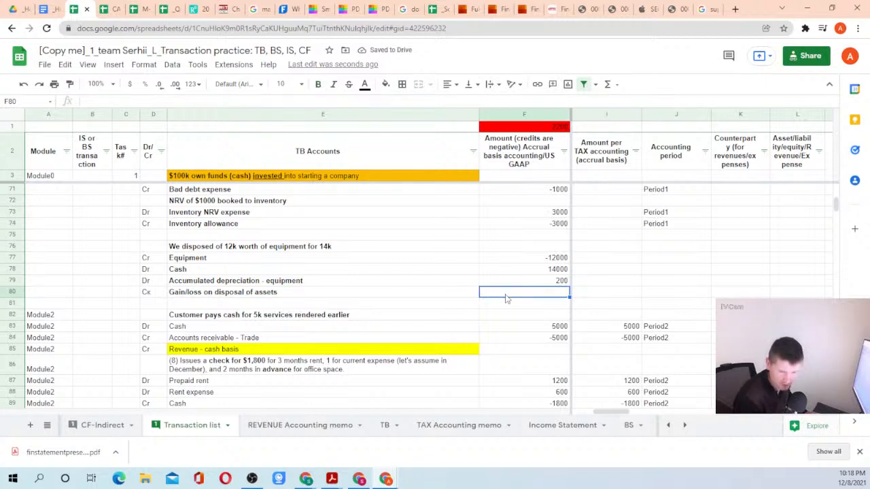
pyautogui.write('=-sum')
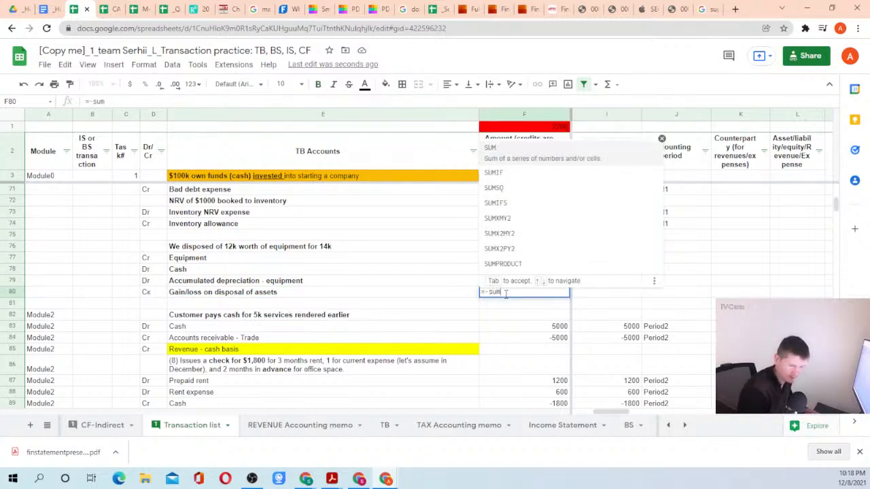
pyautogui.write('(')
pyautogui.press('Up')
pyautogui.hotkey('shift', 'Up')
pyautogui.hotkey('shift', 'Up')
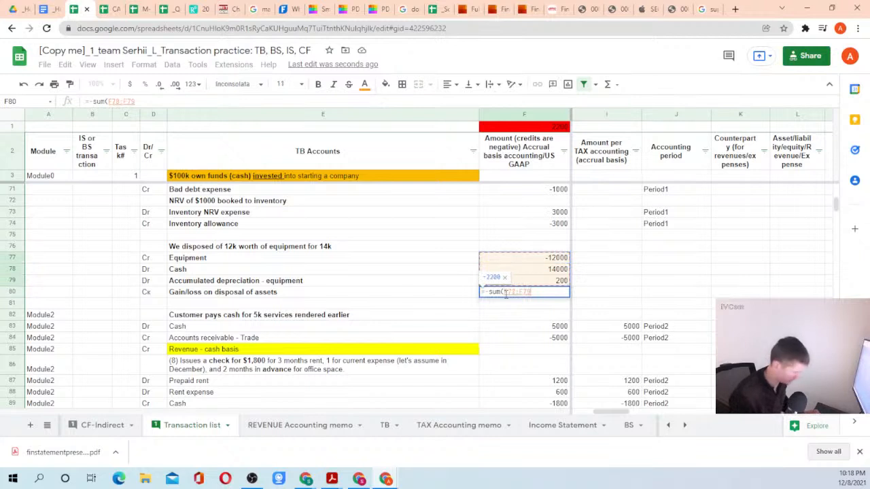
pyautogui.write(')')
pyautogui.press('Return')
# Check whether the disposal amounts in F77:F80 balance and review the Equipment and gain/loss lines.
pyautogui.press('Up')
pyautogui.hotkey('shift', 'Up')
pyautogui.hotkey('shift', 'Up')
pyautogui.hotkey('shift', 'Up')
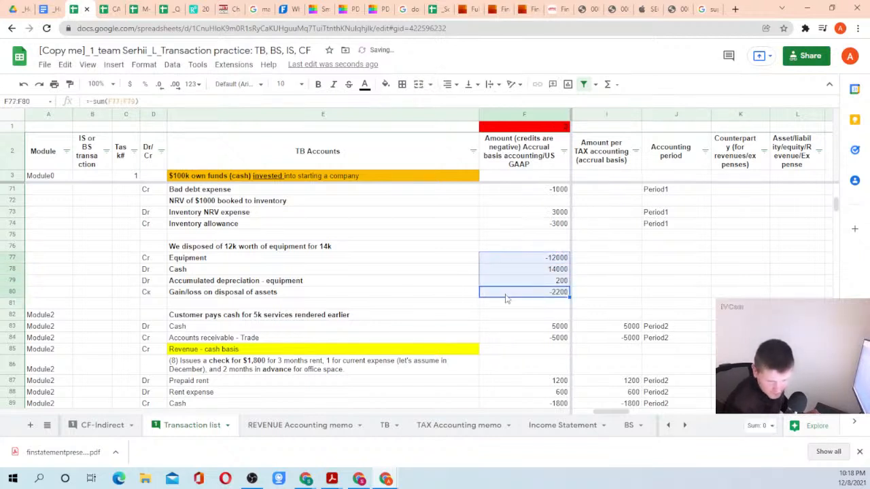
pyautogui.press('Down')
pyautogui.press('Up')
pyautogui.press('Left')
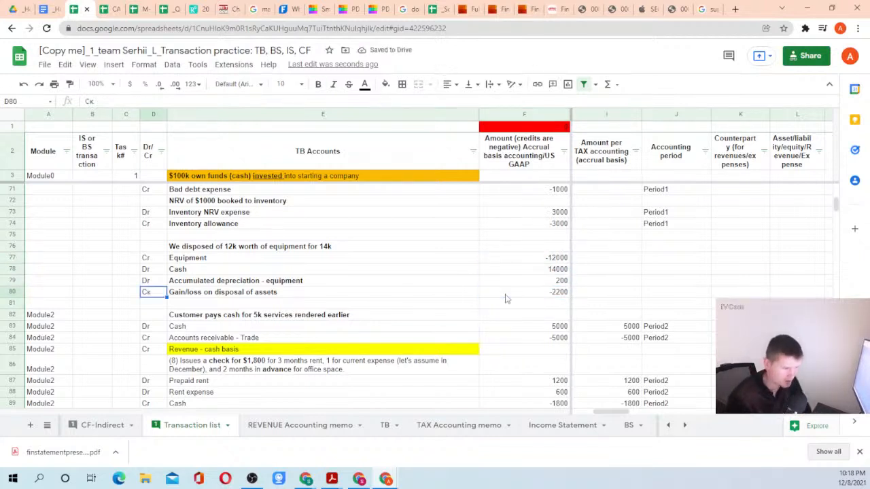
pyautogui.press('Right')
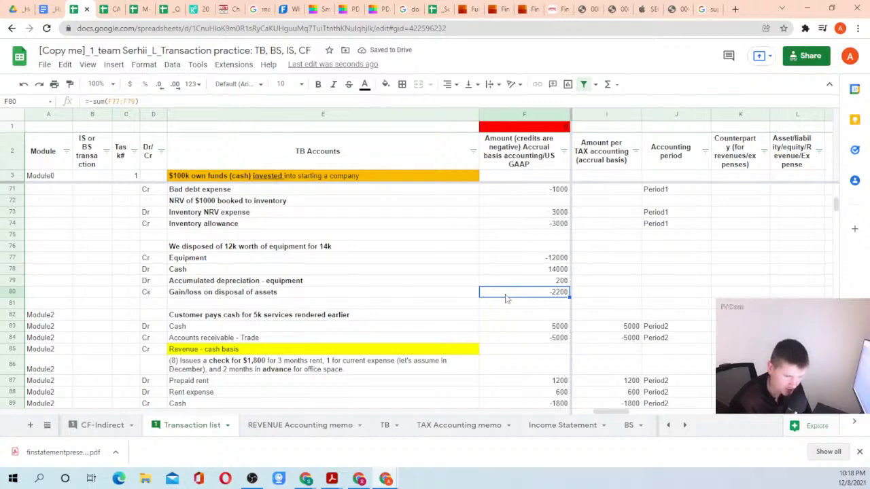
pyautogui.press('Left')
pyautogui.press('Right')
pyautogui.press('Up')
pyautogui.press('Up')
pyautogui.press('Up')
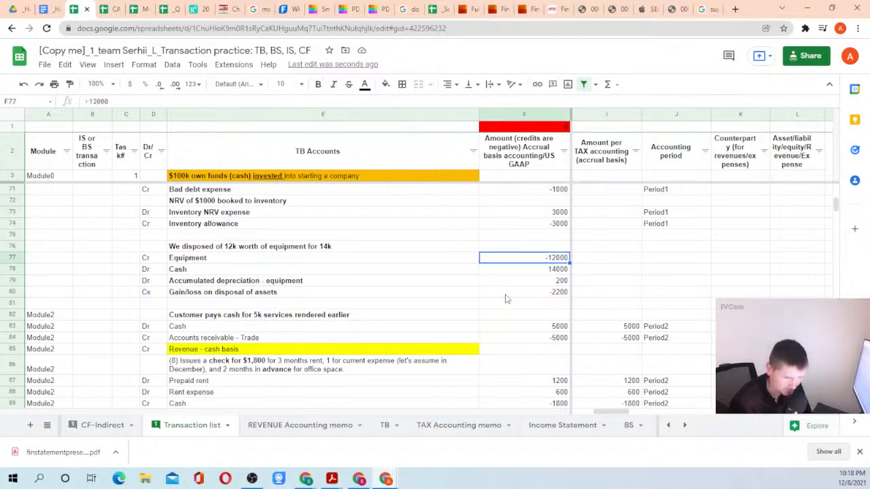
pyautogui.press('Left')
pyautogui.press('Left')
pyautogui.press('Right')
pyautogui.press('Right')
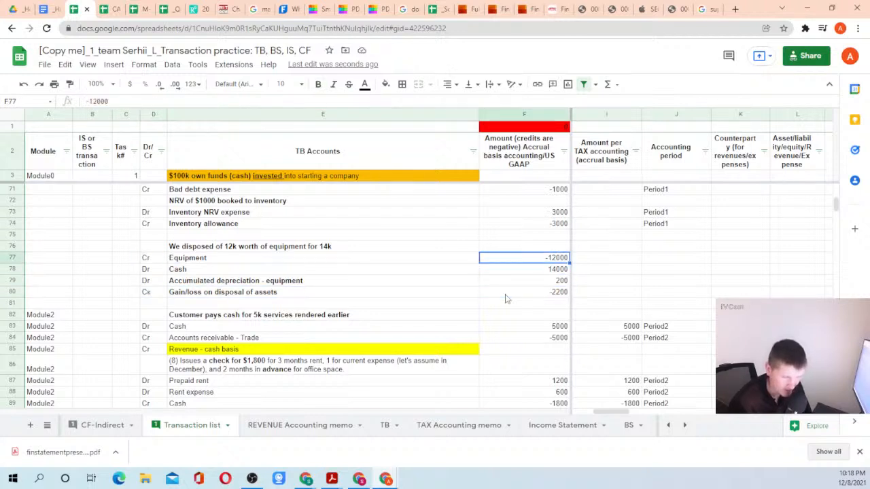
# Examine the remaining columns of the Equipment line in row 77, from the cash-basis amount to the asset/liability classification.
pyautogui.press('Right')
pyautogui.press('Right')
pyautogui.press('Right')
pyautogui.press('Right')
pyautogui.press('Right')
pyautogui.press('Right')
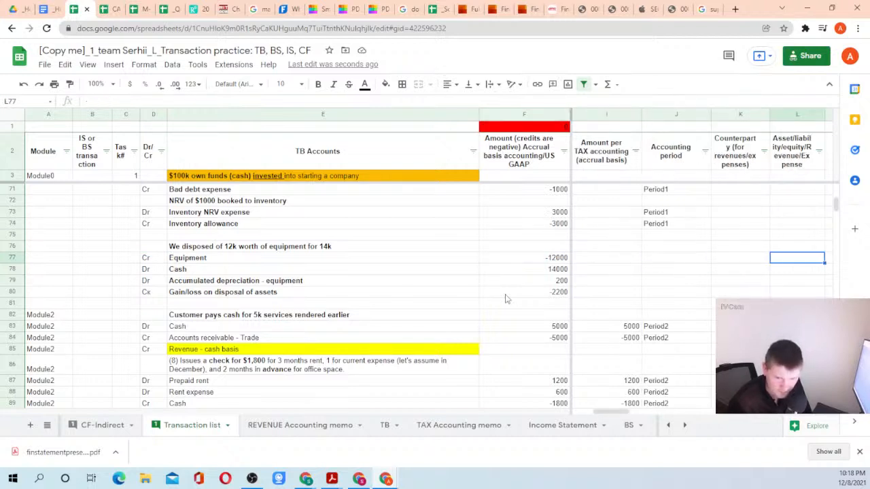
pyautogui.press('Left')
pyautogui.press('Left')
pyautogui.press('Left')
pyautogui.press('Left')
pyautogui.press('Left')
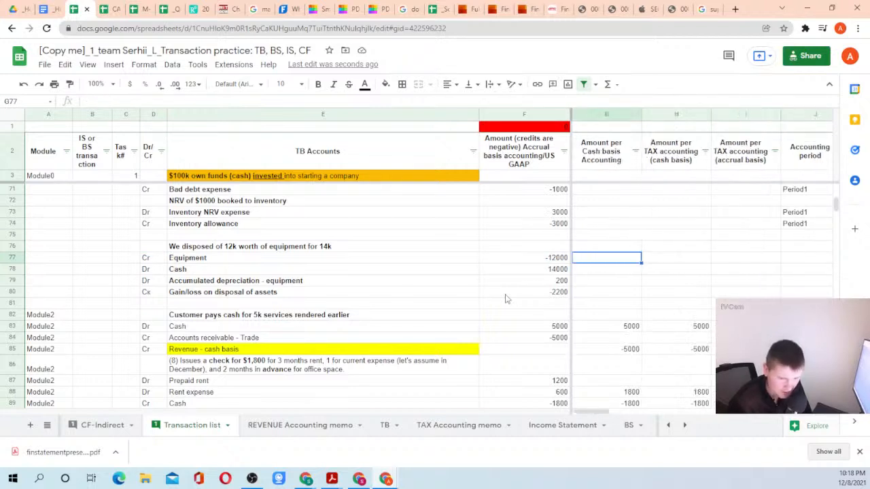
pyautogui.press('Right')
pyautogui.press('Right')
pyautogui.press('Right')
pyautogui.press('Right')
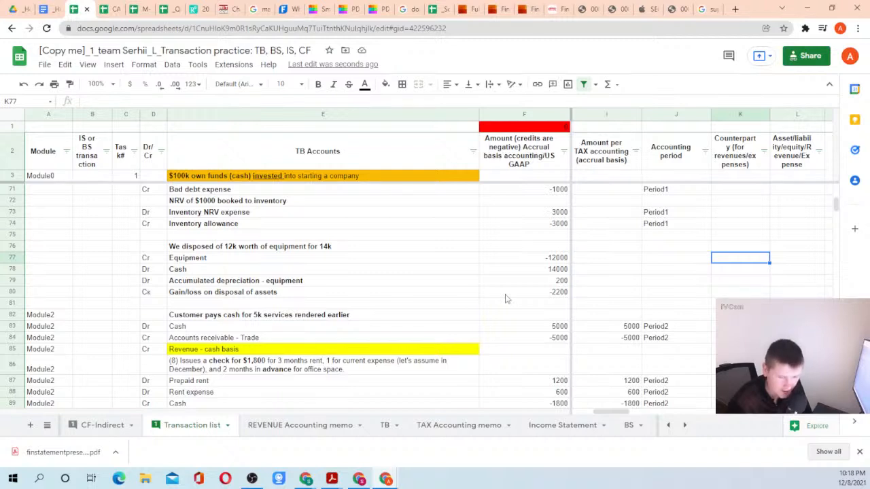
# Copy the accounting period Period1 from J74 to the four disposal lines in J77:J80.
pyautogui.press('Left')
pyautogui.press('Up')
pyautogui.press('Up')
pyautogui.press('Up')
pyautogui.hotkey('ctrl', 'c')
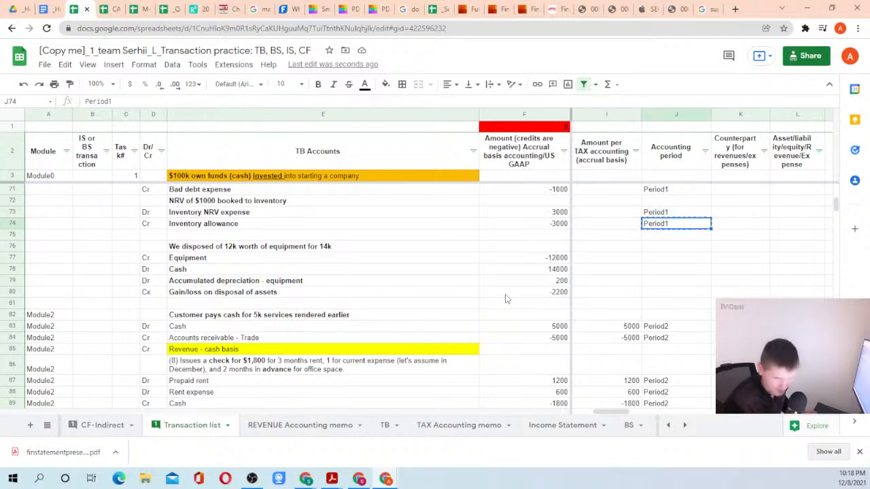
pyautogui.press('Down')
pyautogui.press('Down')
pyautogui.press('Down')
pyautogui.hotkey('ctrl', 'v')
pyautogui.press('Down')
pyautogui.hotkey('ctrl', 'v')
pyautogui.press('Down')
pyautogui.hotkey('ctrl', 'v')
pyautogui.press('Down')
pyautogui.hotkey('ctrl', 'v')
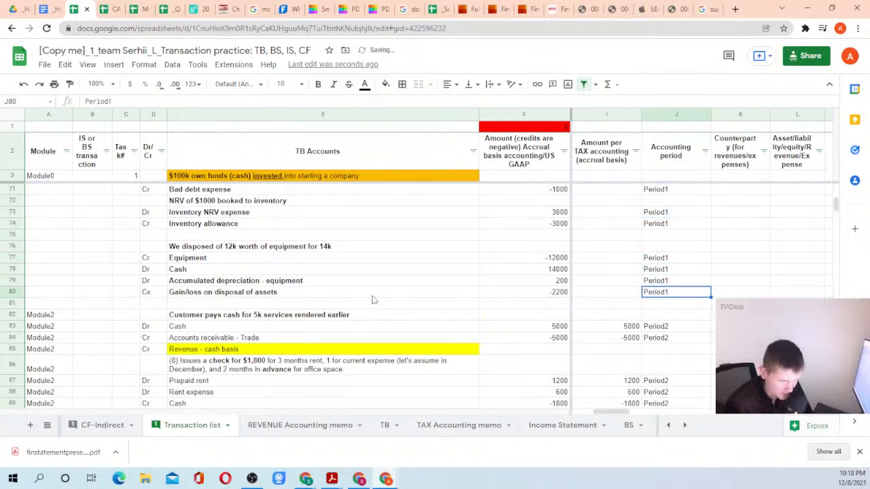
pyautogui.click(267, 299)
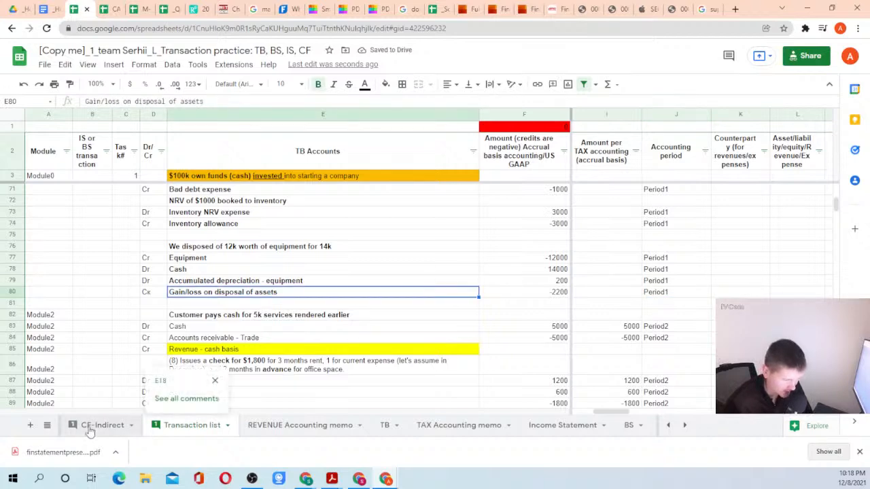
# Insert a blank row above the Rent expense line in the TB sheet.
pyautogui.click(385, 425)
pyautogui.scroll(-10, 377, 345)
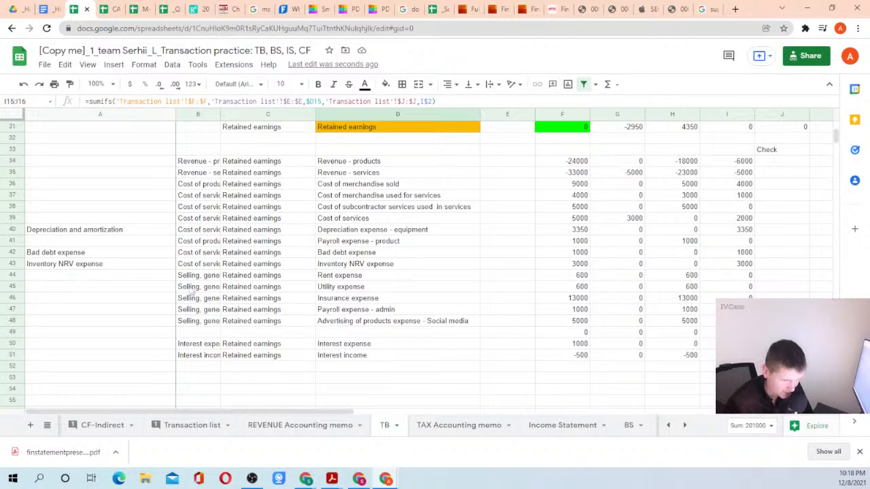
pyautogui.click(19, 275)
pyautogui.rightClick(19, 275)
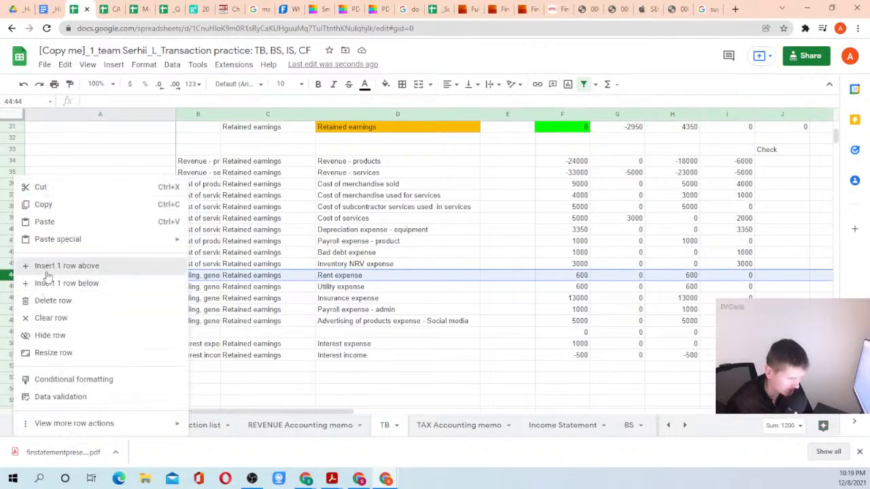
pyautogui.click(47, 271)
# Link TB cell D44 to the Gain/loss on disposal of assets account name in E80 of the Transaction list.
pyautogui.click(347, 275)
pyautogui.write('=')
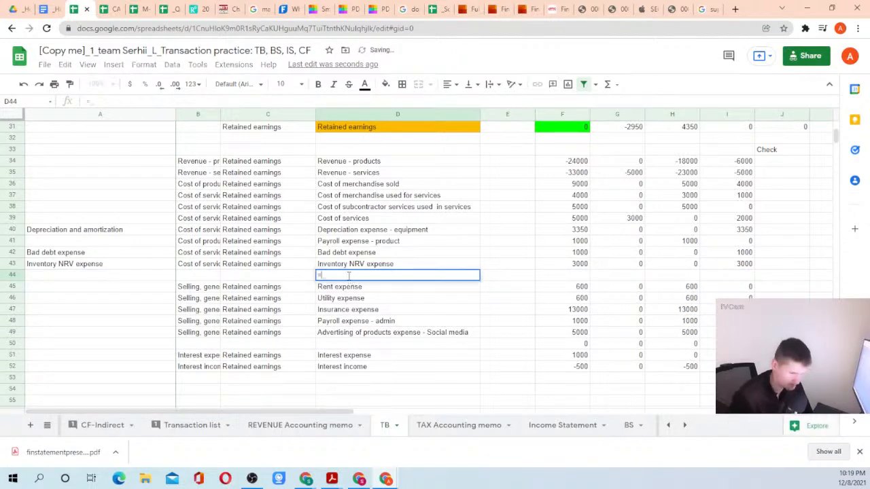
pyautogui.click(542, 432)
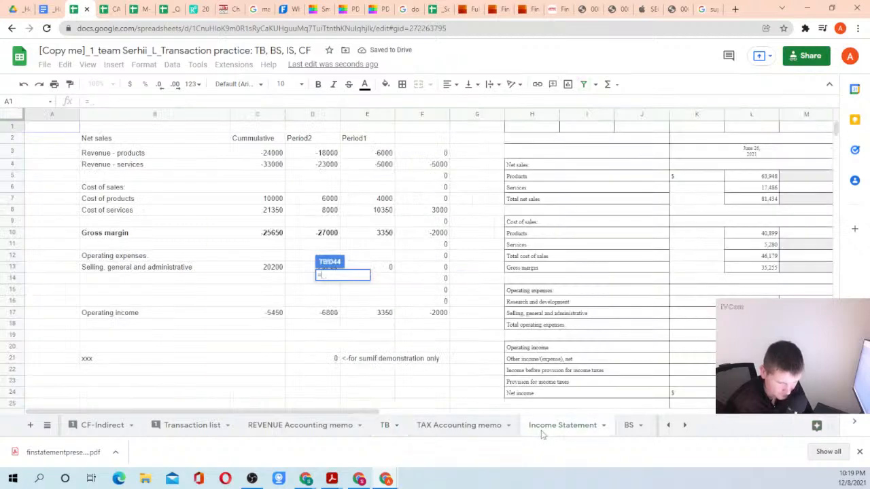
pyautogui.click(188, 426)
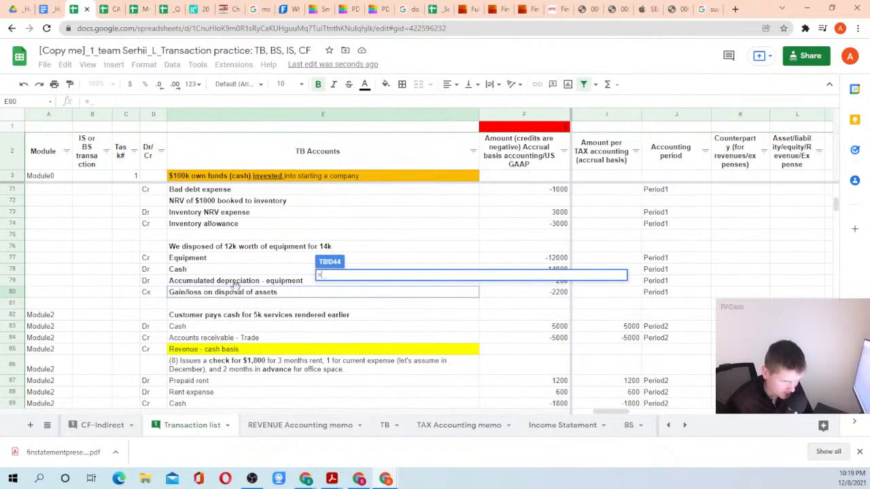
pyautogui.click(235, 293)
pyautogui.press('Return')
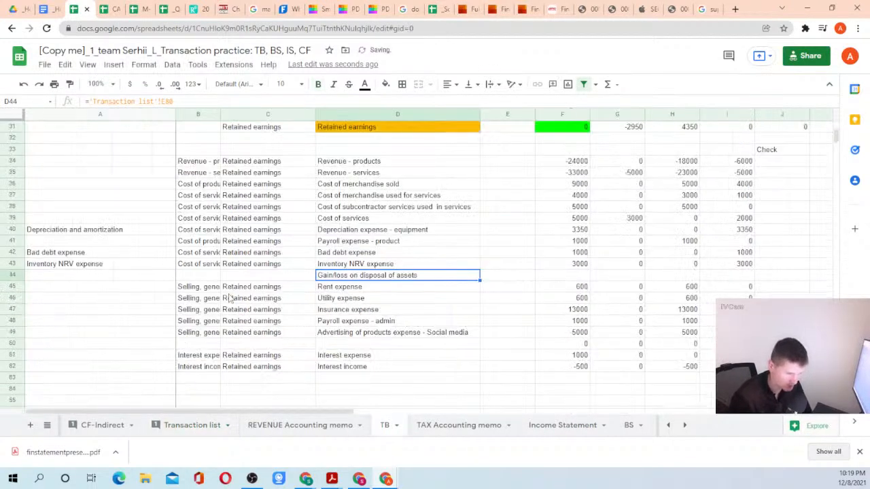
# Copy the Retained earnings classification from C43 to C44 for the gain/loss on disposal line.
pyautogui.press('Up')
pyautogui.press('Left')
pyautogui.press('Left')
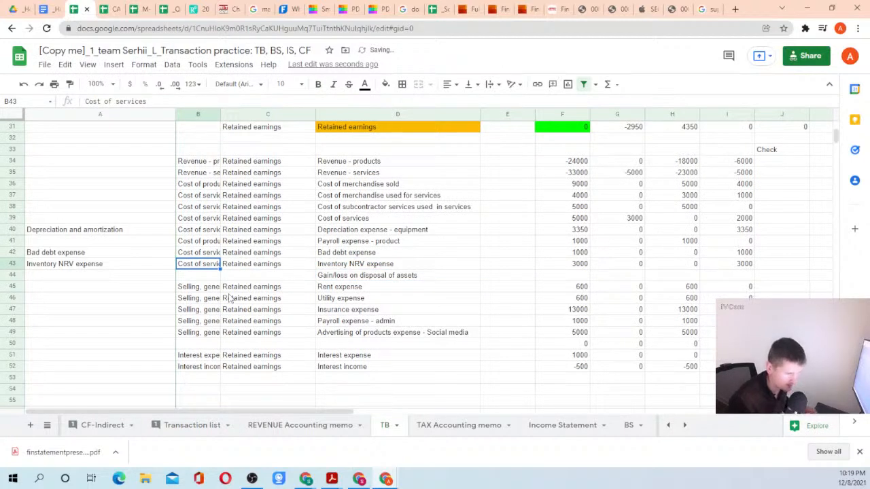
pyautogui.press('Right')
pyautogui.hotkey('ctrl', 'c')
pyautogui.press('Down')
pyautogui.hotkey('ctrl', 'v')
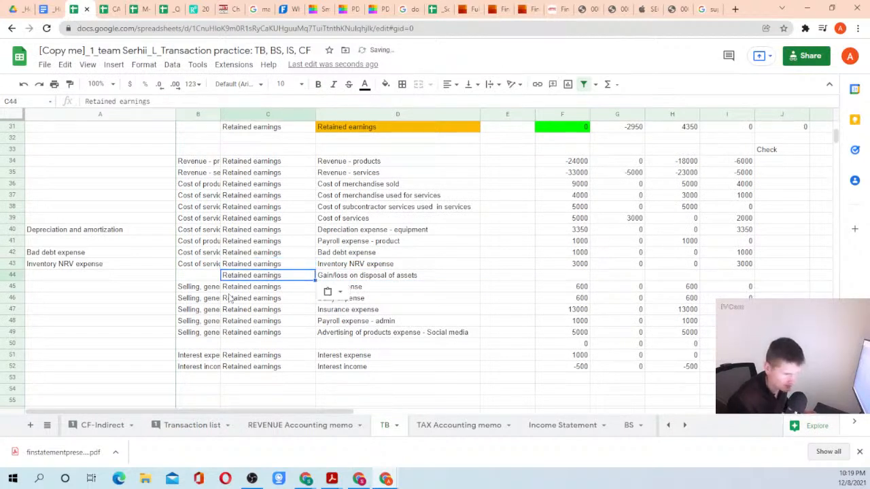
# Copy the Selling, general and administrative classification from B45 to B44.
pyautogui.press('Down')
pyautogui.press('Left')
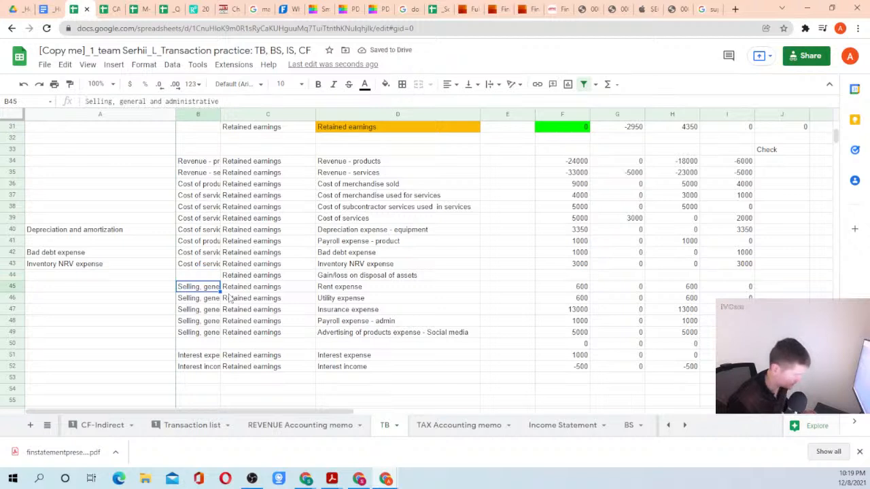
pyautogui.hotkey('ctrl', 'c')
pyautogui.press('Up')
pyautogui.hotkey('ctrl', 'v')
# Copy the amount formulas from F43:I43 to F44:I44 and check the gain/loss on disposal line across the periods.
pyautogui.press('Right')
pyautogui.press('Right')
pyautogui.press('Right')
pyautogui.press('Right')
pyautogui.press('Up')
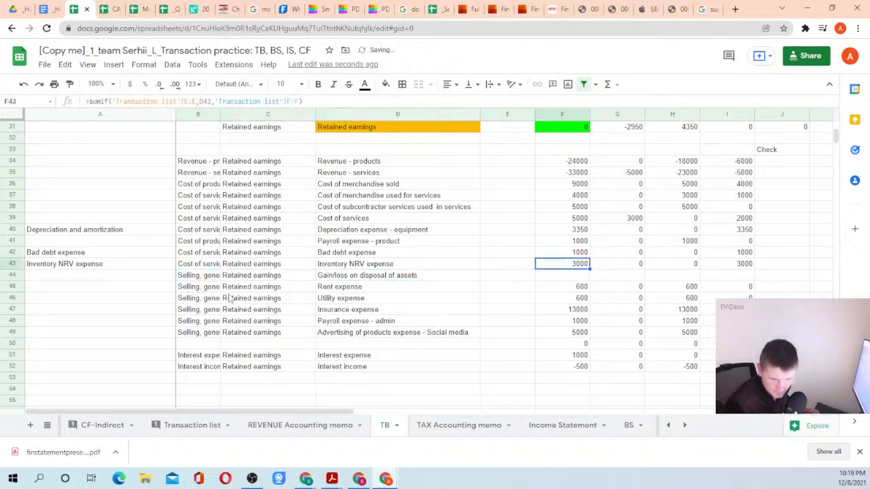
pyautogui.hotkey('shift', 'Right')
pyautogui.hotkey('shift', 'Right')
pyautogui.hotkey('shift', 'Right')
pyautogui.hotkey('ctrl', 'c')
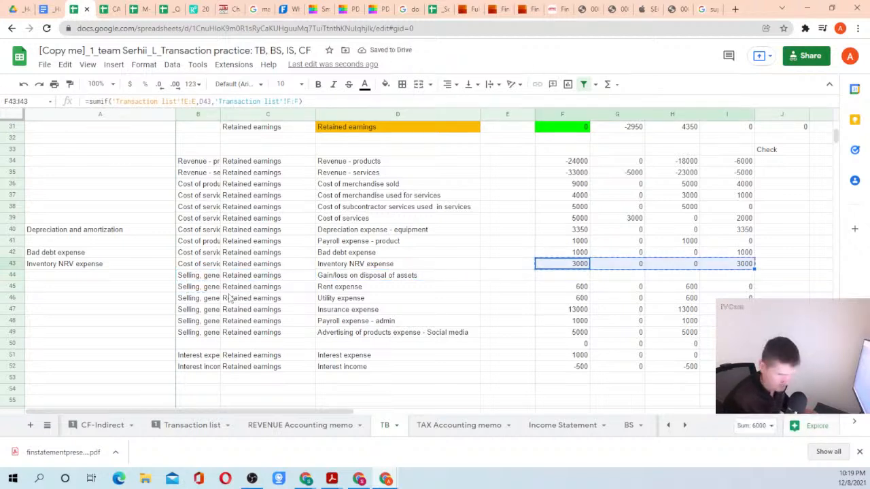
pyautogui.press('Down')
pyautogui.hotkey('ctrl', 'v')
pyautogui.press('Right')
pyautogui.press('Right')
pyautogui.press('Right')
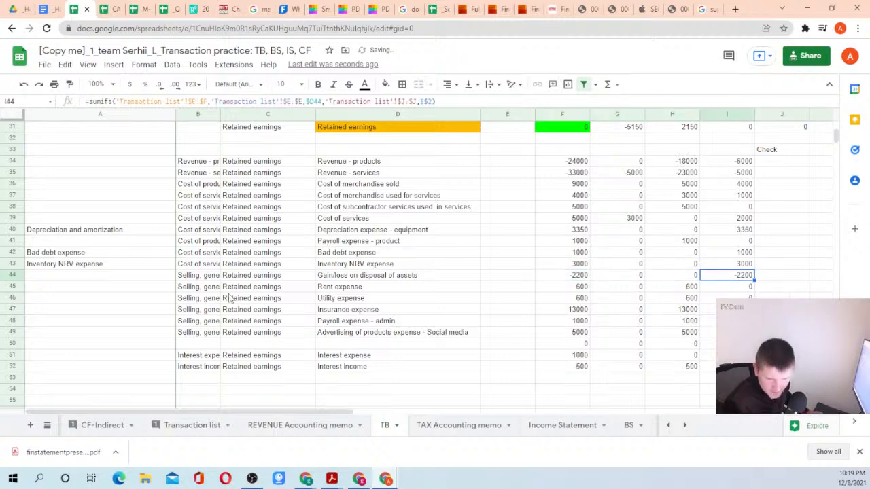
pyautogui.scroll(10, 353, 258)
pyautogui.scroll(-6, 665, 165)
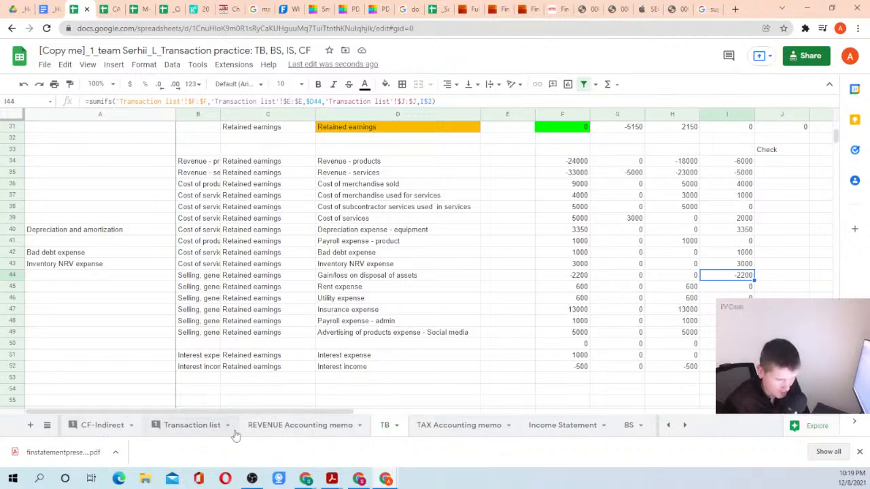
# Go to the CF Classif (direct) cell N78 of the disposal's Cash line in the Transaction list.
pyautogui.click(189, 428)
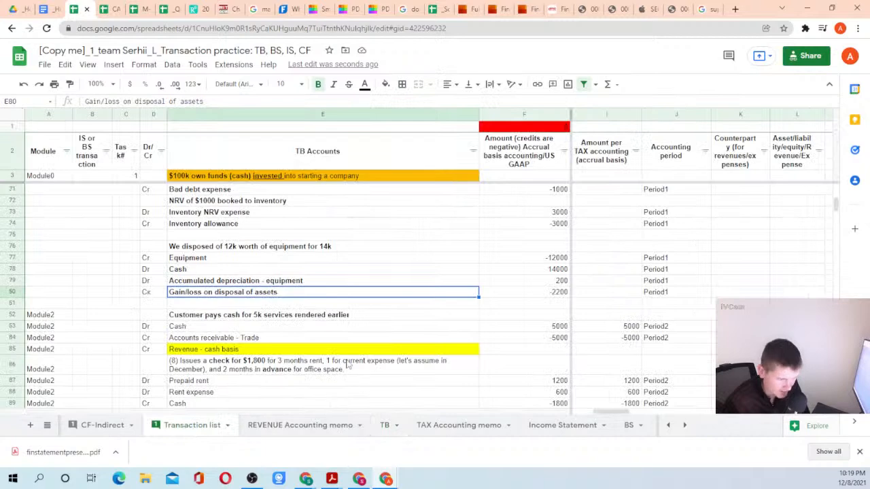
pyautogui.press('Up')
pyautogui.press('Up')
pyautogui.press('Right')
pyautogui.press('Right')
pyautogui.press('Right')
pyautogui.press('Right')
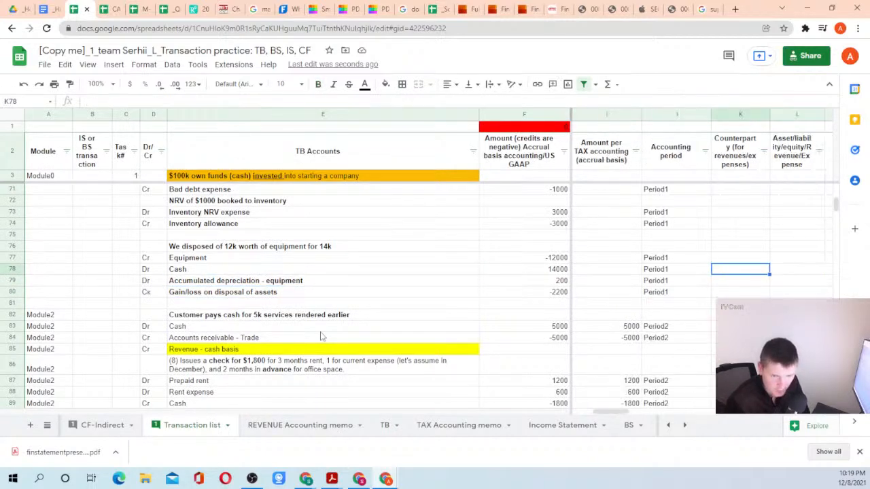
pyautogui.press('Right')
pyautogui.press('Right')
pyautogui.press('Right')
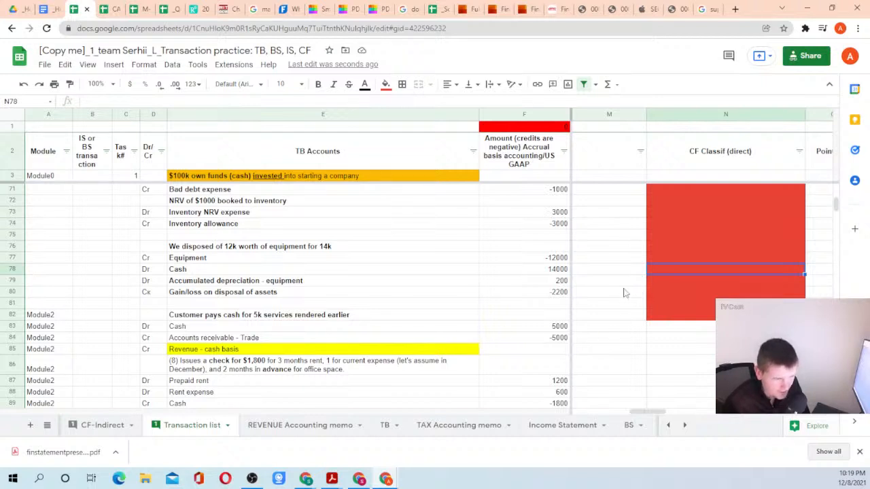
# Examine the investing activities in Apple's annual report PDF, especially the payments for acquisition of property, plant and equipment.
pyautogui.click(650, 8)
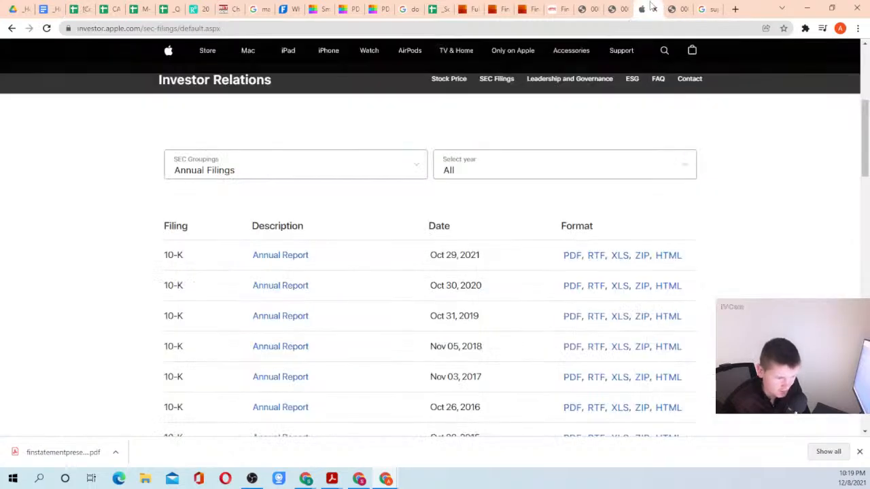
pyautogui.click(673, 9)
pyautogui.scroll(1, 465, 213)
pyautogui.scroll(5, 466, 213)
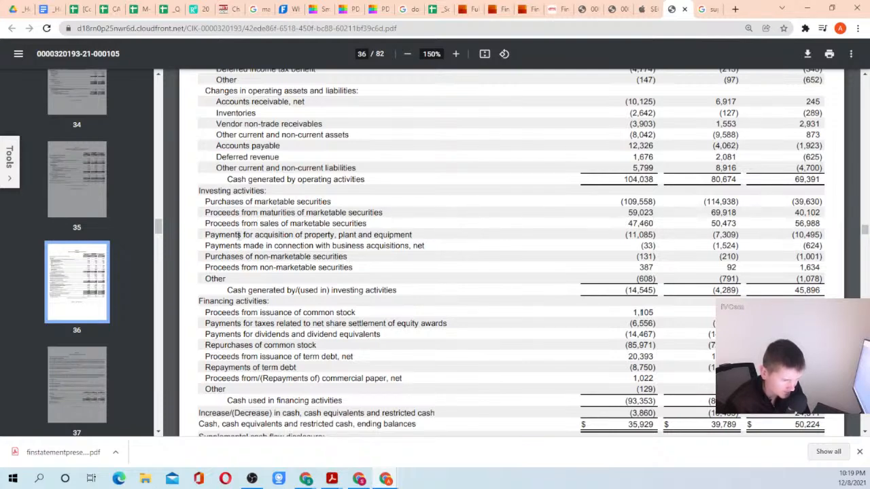
pyautogui.moveTo(219, 234); pyautogui.dragTo(411, 235)
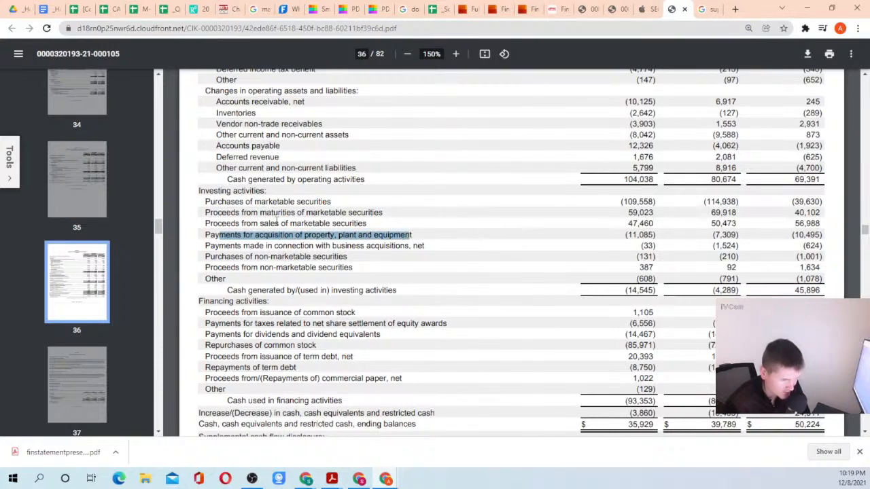
# Return to the Transaction list and classify the disposal's Cash line in N78 as "Proceeds from sale of equipment".
pyautogui.click(76, 9)
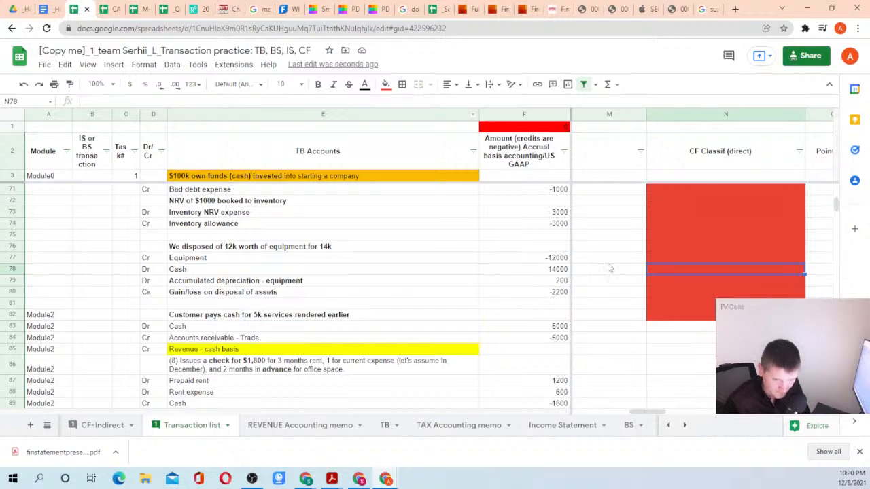
pyautogui.write('P')
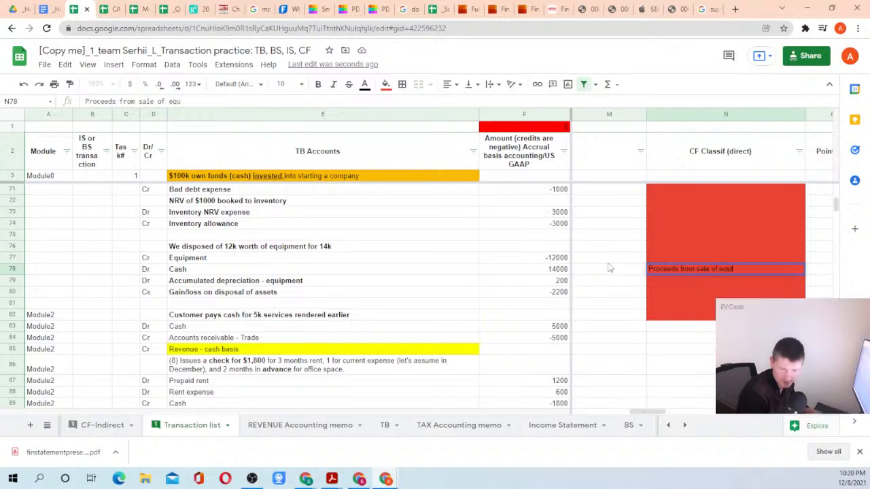
pyautogui.write('roceeds from sale of equipment')
pyautogui.press('Return')
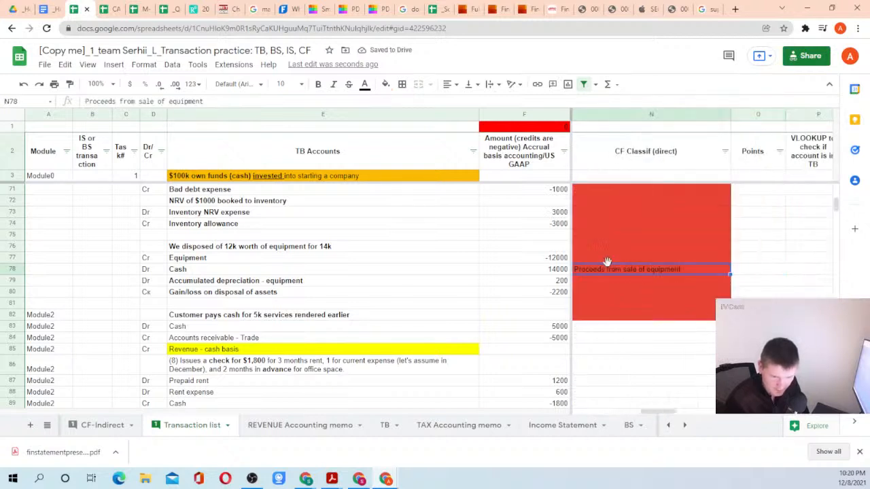
# Copy the N78 classification and insert a blank row above Total investing in the CF-Indirect sheet.
pyautogui.hotkey('ctrl', 'c')
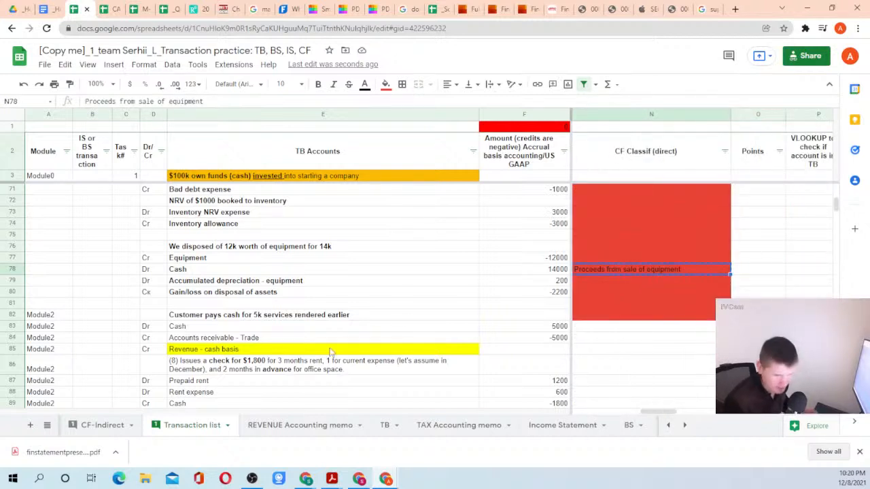
pyautogui.click(668, 424)
pyautogui.click(252, 426)
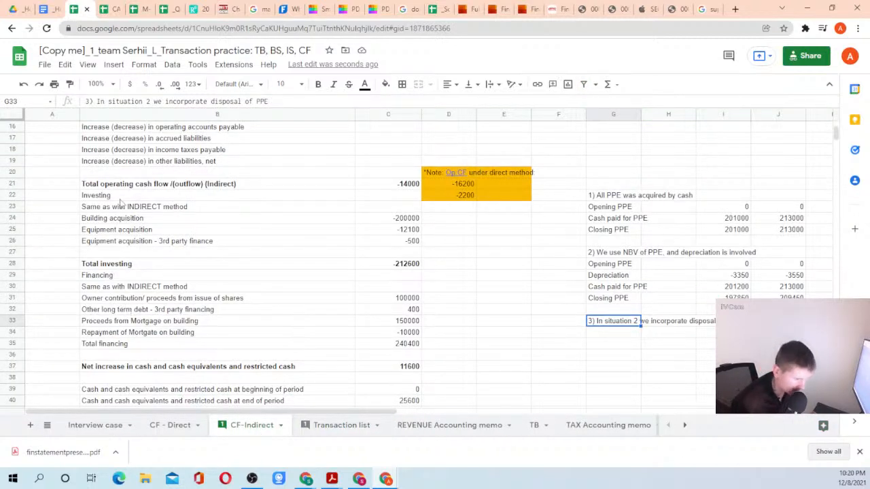
pyautogui.click(8, 241)
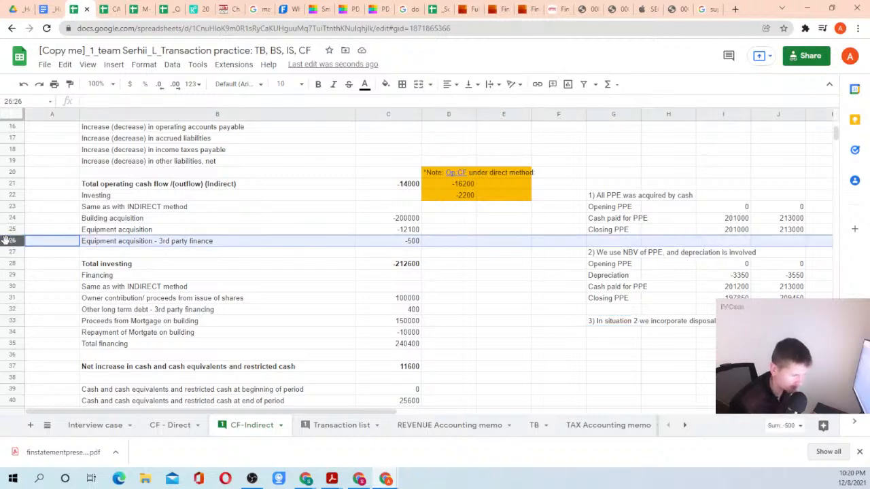
pyautogui.rightClick(8, 242)
pyautogui.click(258, 253)
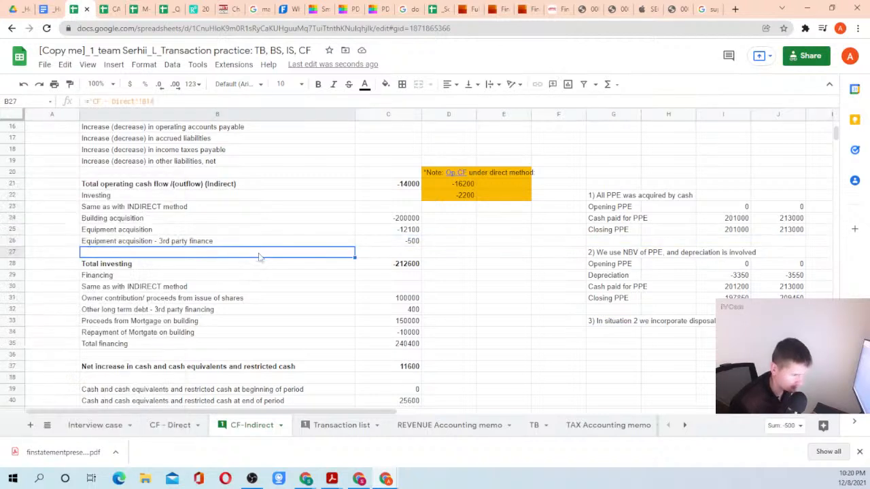
pyautogui.click(15, 264)
pyautogui.rightClick(15, 264)
pyautogui.click(57, 265)
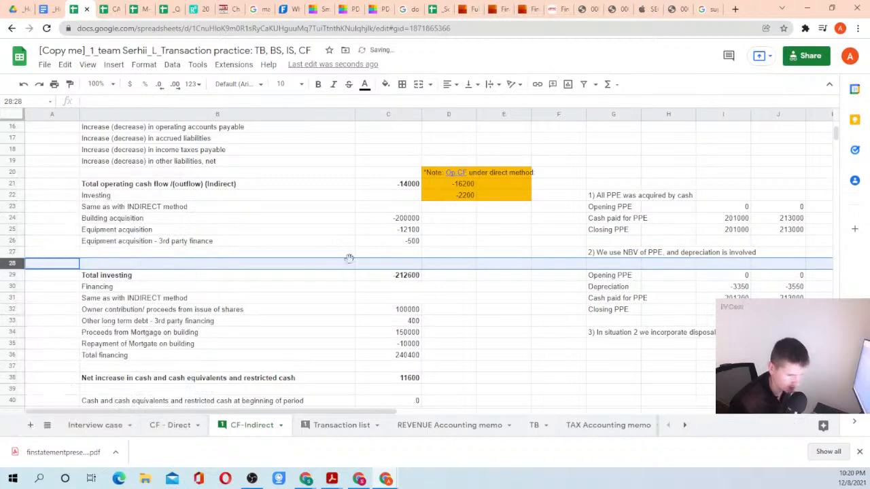
# Insert a row below Equipment acquisition - 3rd party finance and paste "Proceeds from sale of equipment" into B27.
pyautogui.click(17, 252)
pyautogui.rightClick(17, 253)
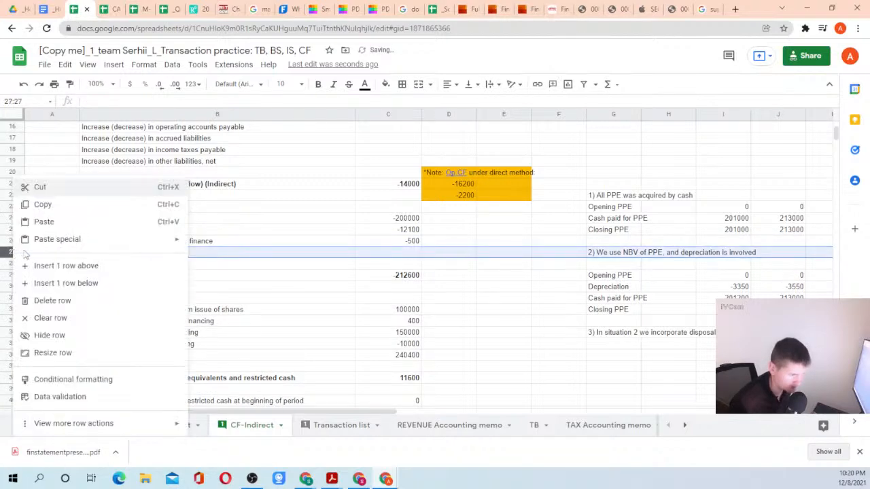
pyautogui.click(60, 265)
pyautogui.click(178, 253)
pyautogui.hotkey('ctrl', 'v')
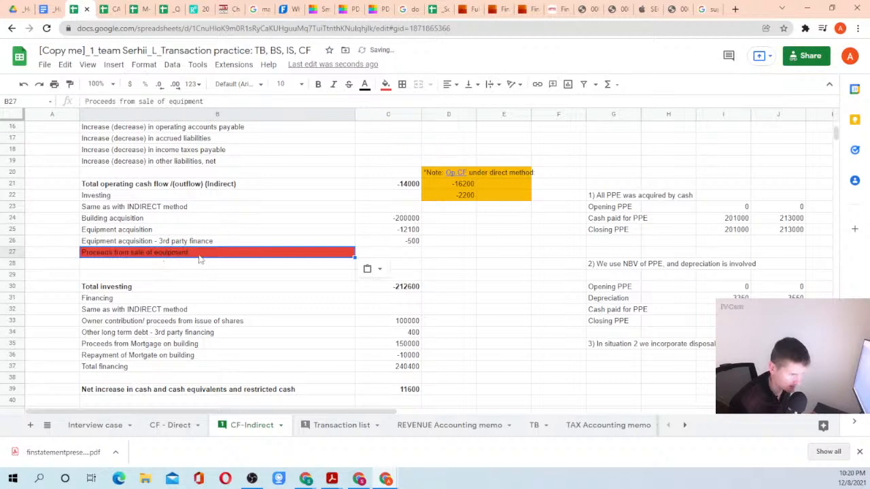
# Examine how the column C amounts are sourced, from the investing lines up through the operating section and back to Equipment acquisition.
pyautogui.click(395, 242)
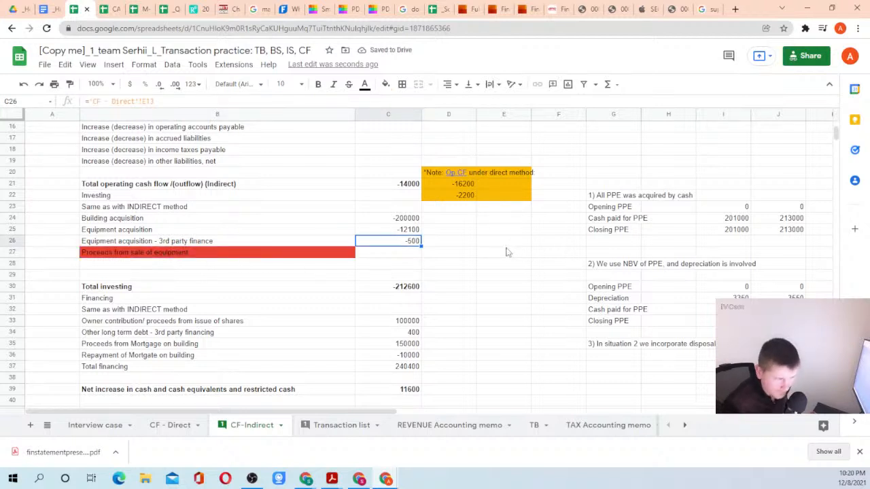
pyautogui.press('Up')
pyautogui.press('Up')
pyautogui.press('Up')
pyautogui.press('Up')
pyautogui.press('Up')
pyautogui.press('Up')
pyautogui.press('Up')
pyautogui.press('Up')
pyautogui.press('Up')
pyautogui.press('Up')
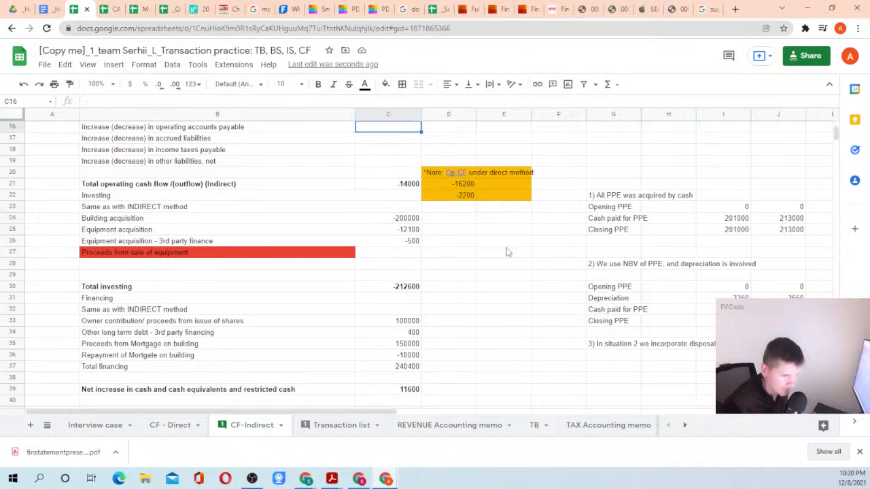
pyautogui.press('Up')
pyautogui.press('Up')
pyautogui.press('Up')
pyautogui.press('Down')
pyautogui.press('Down')
pyautogui.press('Down')
pyautogui.press('Down')
pyautogui.press('Down')
pyautogui.press('Down')
pyautogui.press('Down')
pyautogui.press('Down')
pyautogui.press('Down')
pyautogui.press('Down')
pyautogui.press('Down')
pyautogui.press('Down')
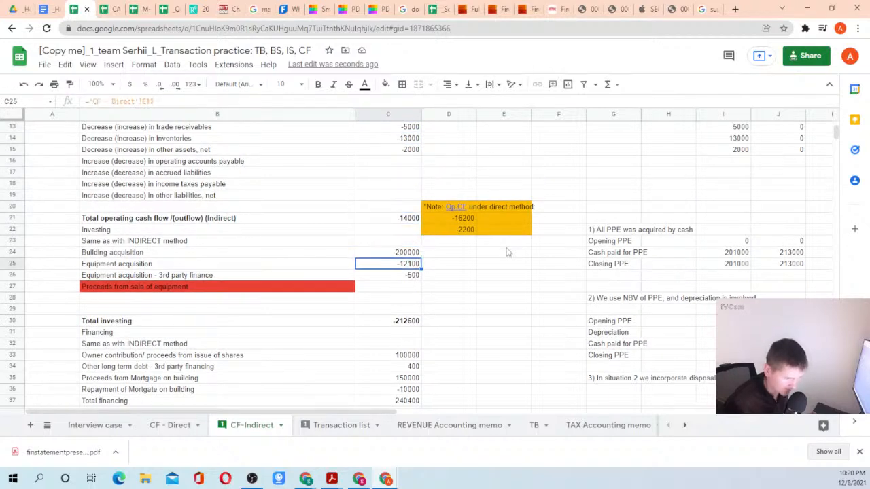
# Insert a blank row 14 below Equipment acquisition - 3rd party finance in the CF - Direct sheet.
pyautogui.click(157, 428)
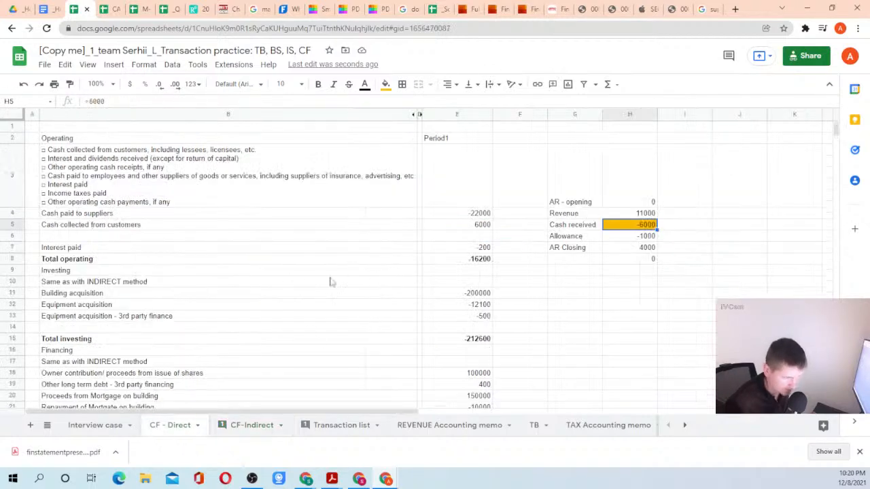
pyautogui.click(13, 327)
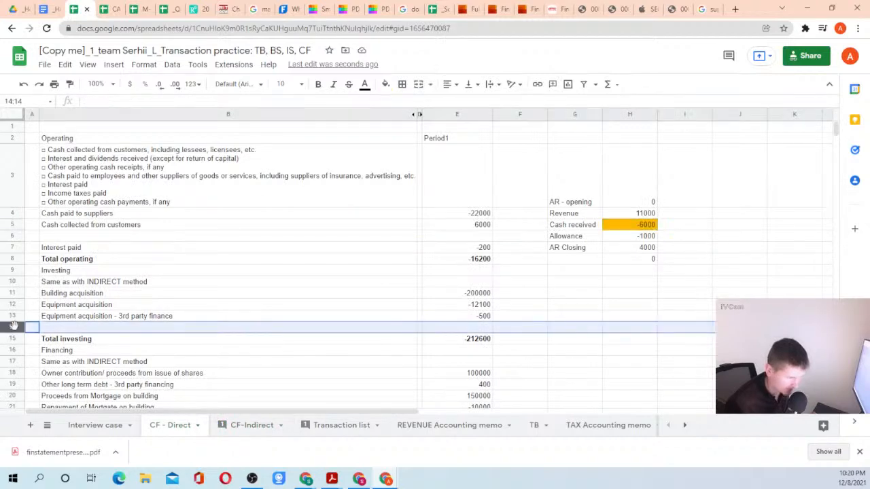
pyautogui.rightClick(14, 326)
pyautogui.click(51, 157)
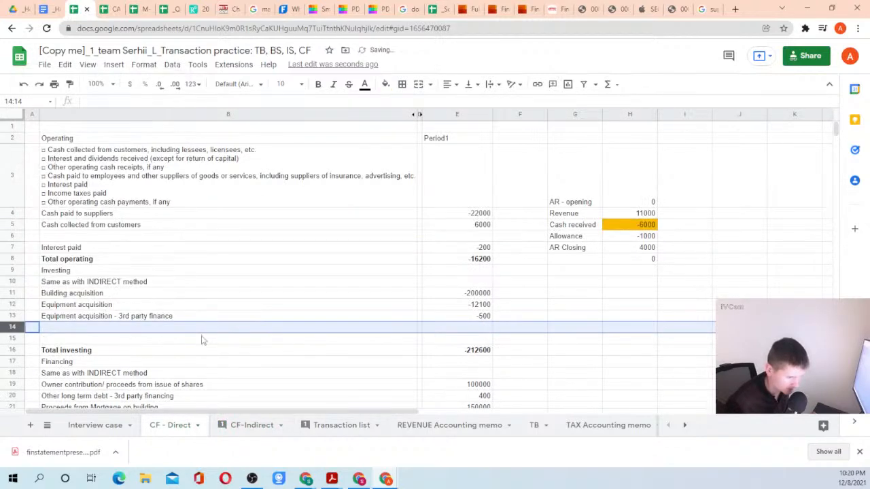
# Check the Total investing sum range in CF - Direct and paste "Proceeds from sale of equipment" into B14.
pyautogui.click(479, 350)
pyautogui.doubleClick(479, 350)
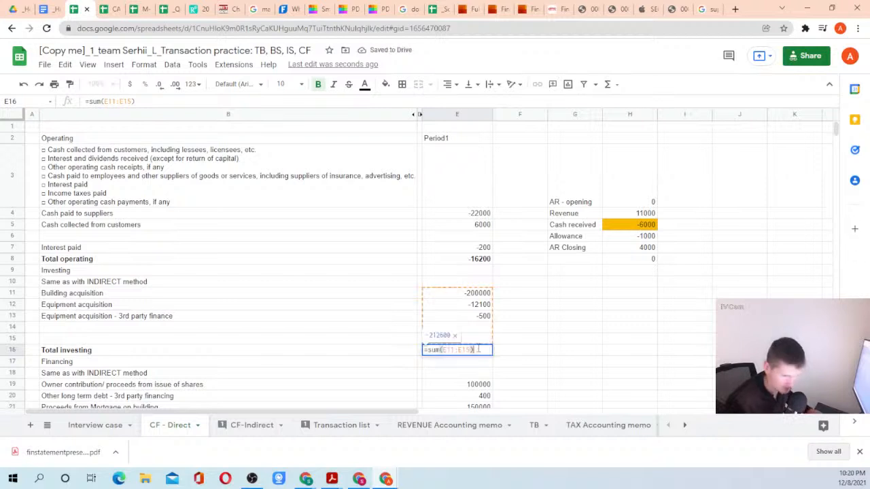
pyautogui.press('Escape')
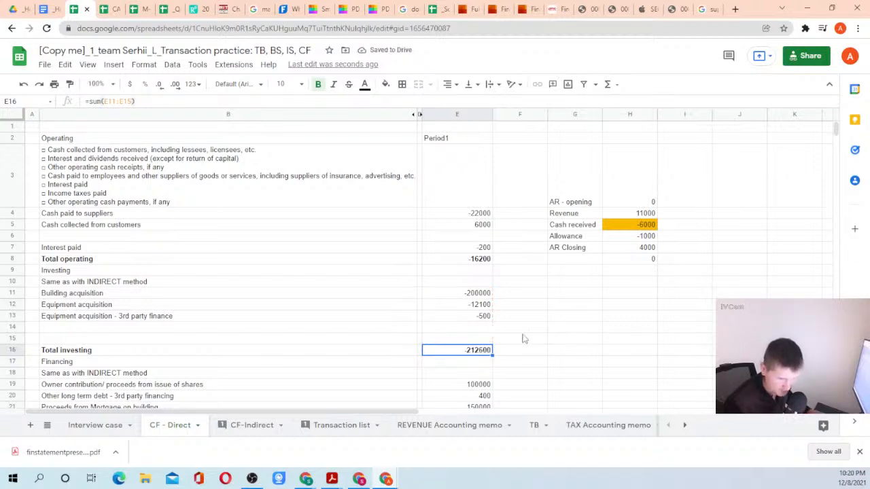
pyautogui.click(89, 318)
pyautogui.click(88, 330)
pyautogui.hotkey('ctrl', 'v')
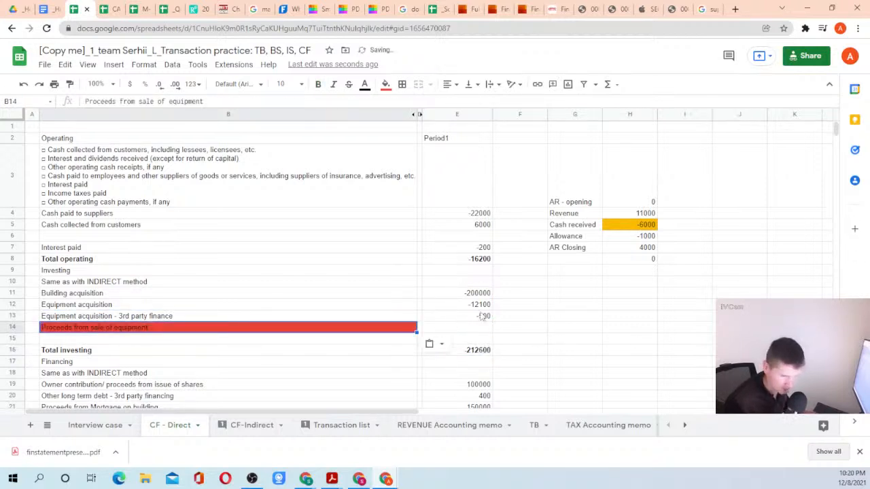
# Copy the SUMIFS formula from Equipment acquisition - 3rd party finance in E13 into E14 for the proceeds line.
pyautogui.click(482, 316)
pyautogui.hotkey('ctrl', 'c')
pyautogui.press('Down')
pyautogui.hotkey('ctrl', 'v')
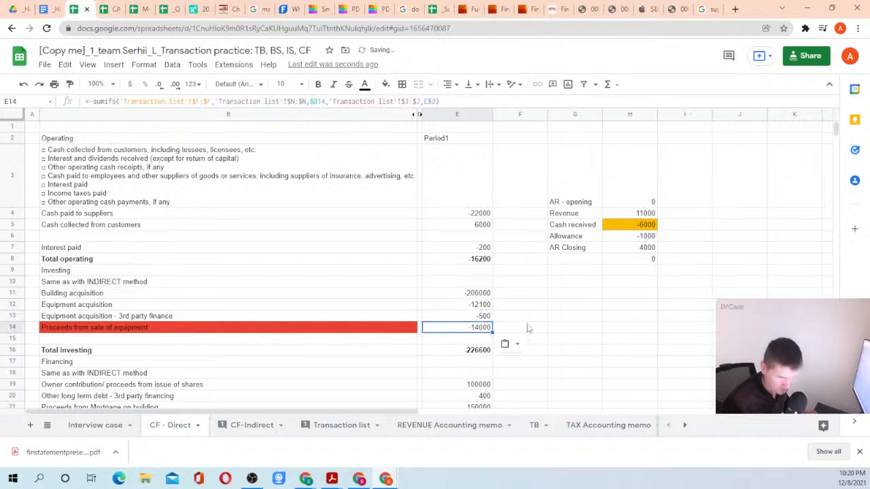
pyautogui.click(449, 350)
pyautogui.click(292, 331)
pyautogui.click(452, 329)
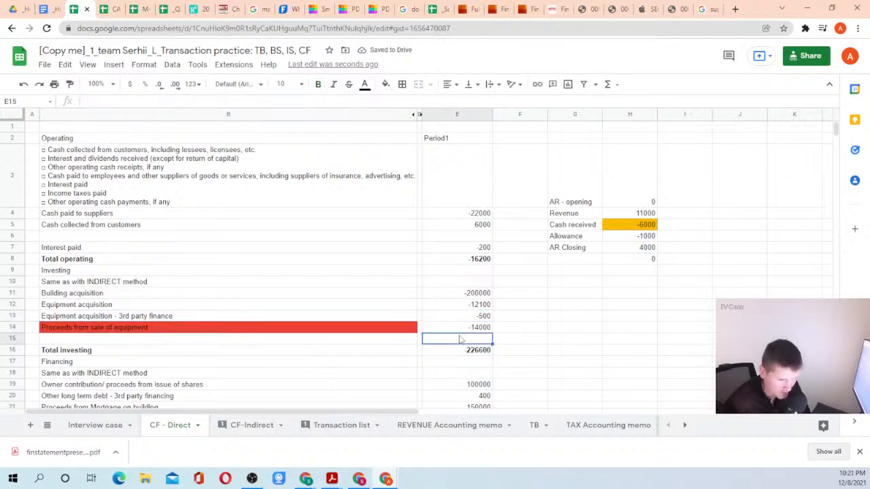
# Compare with the CF-Indirect investing lines and remove the minus sign before SUMIFS in E14 of CF - Direct.
pyautogui.click(250, 425)
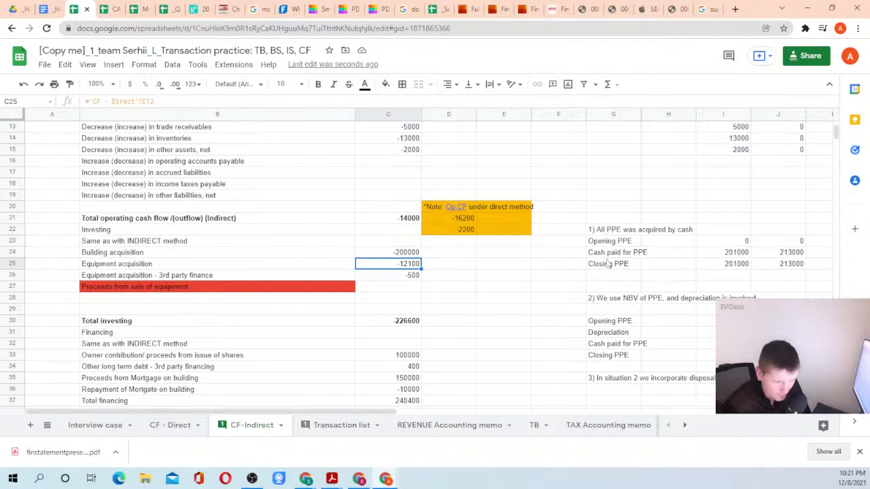
pyautogui.moveTo(388, 253); pyautogui.dragTo(388, 274)
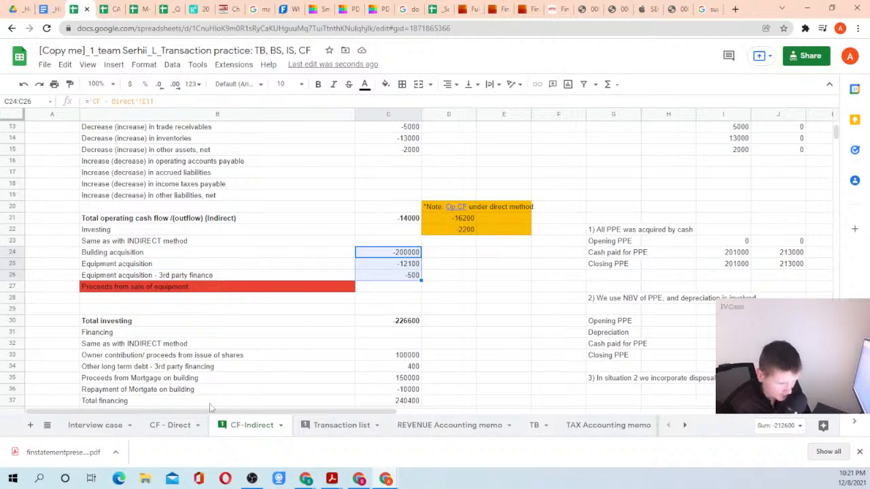
pyautogui.click(163, 425)
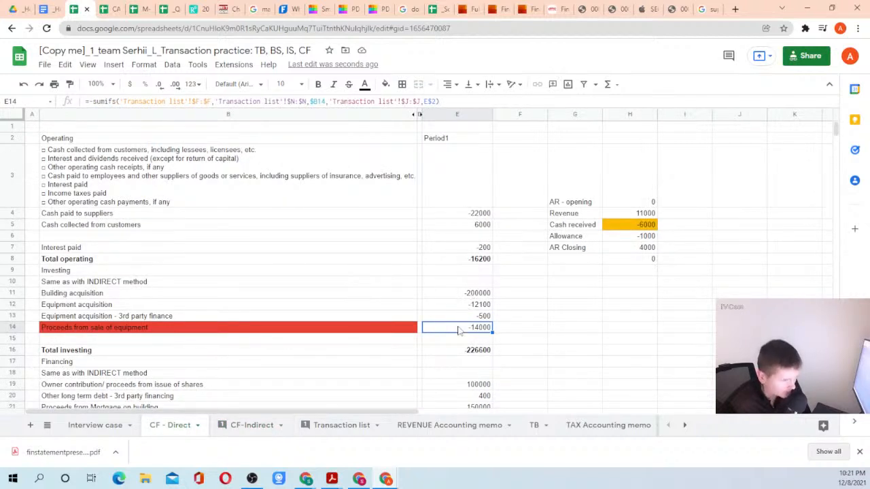
pyautogui.click(91, 101)
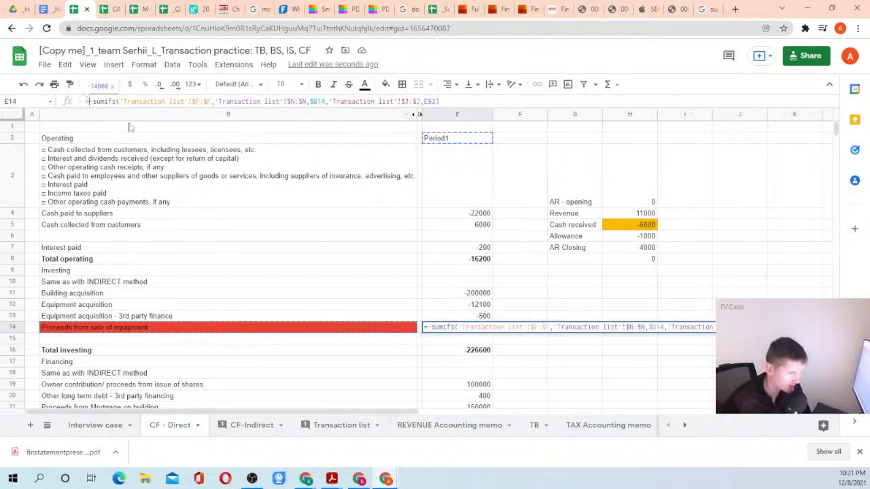
pyautogui.press('BackSpace')
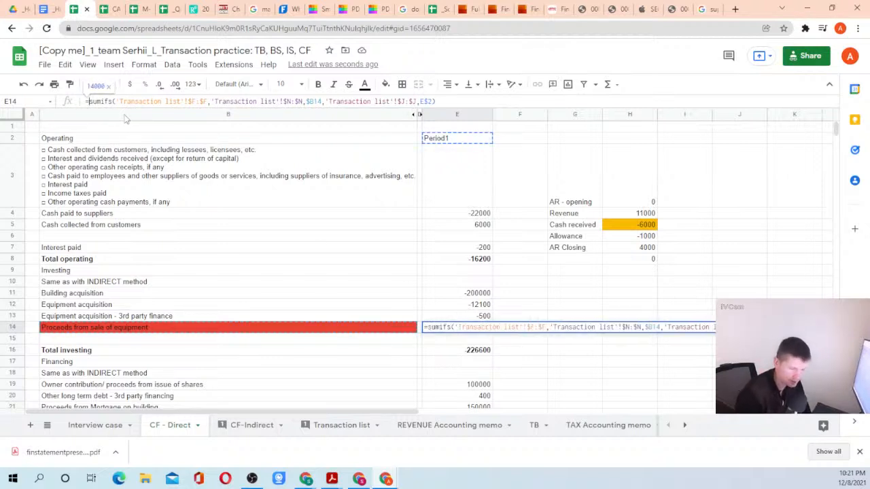
pyautogui.press('Return')
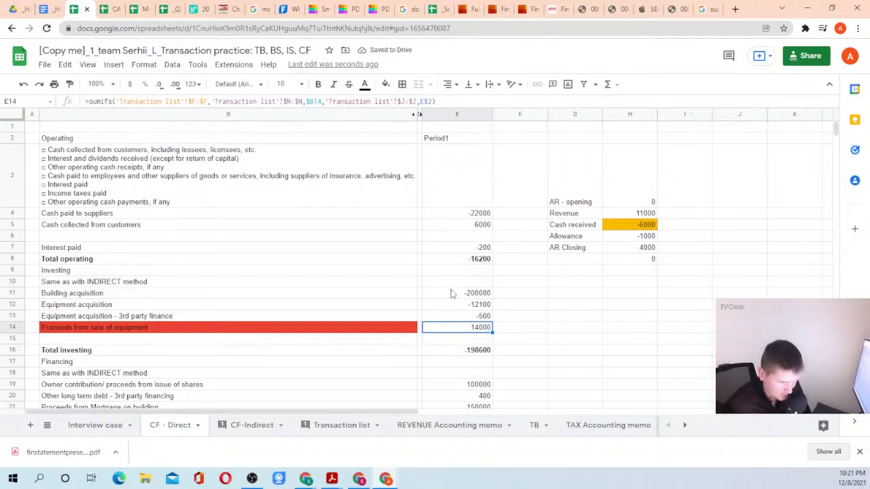
# Compare the acquisition and sale proceeds amounts in CF - Direct with the CF-Indirect sheet and the disposal entry in Transaction list.
pyautogui.moveTo(466, 297); pyautogui.dragTo(473, 317)
pyautogui.click(476, 317)
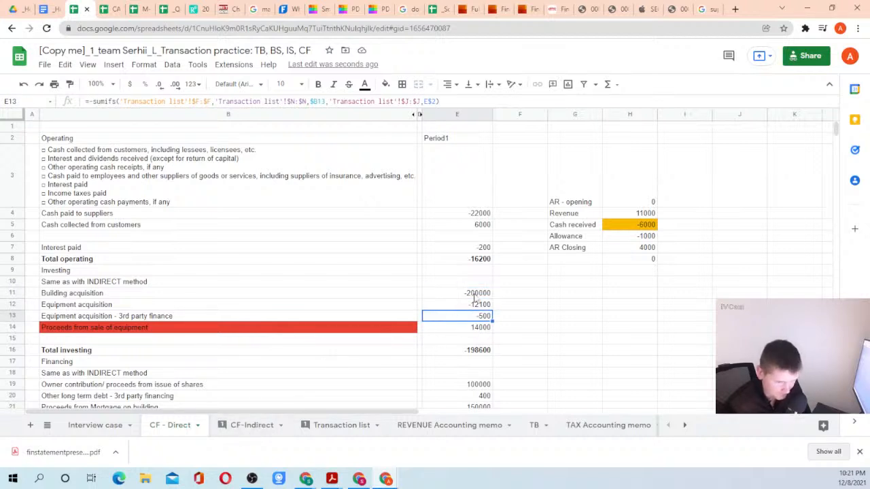
pyautogui.moveTo(473, 295); pyautogui.dragTo(473, 320)
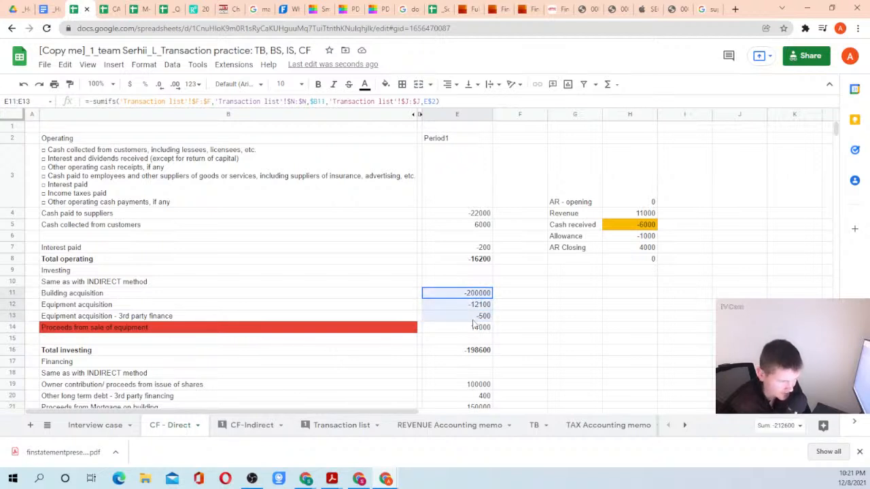
pyautogui.click(475, 328)
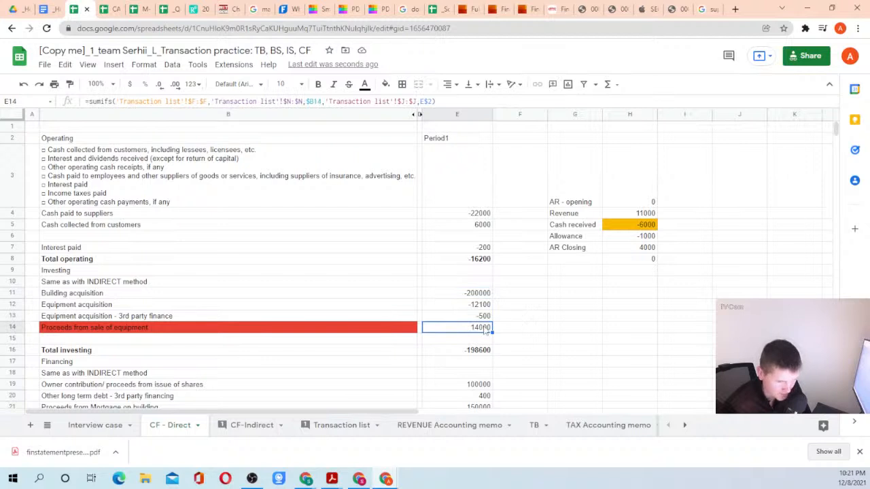
pyautogui.click(476, 293)
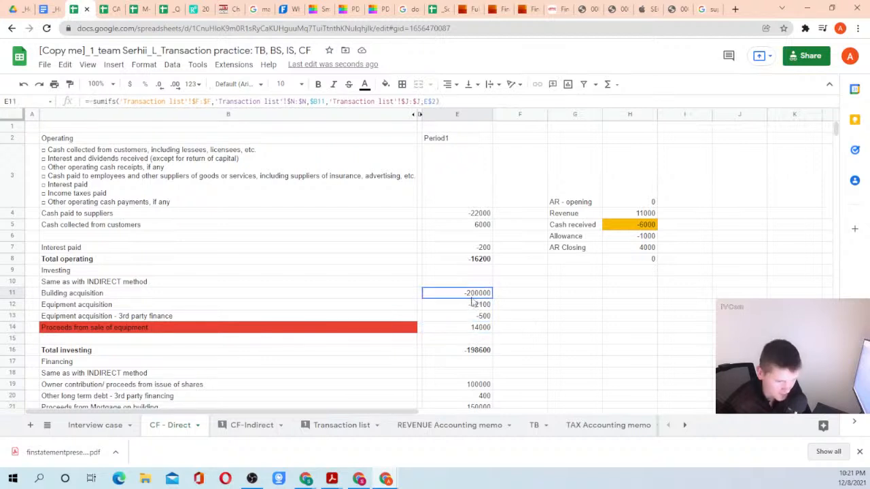
pyautogui.moveTo(476, 293); pyautogui.dragTo(467, 314)
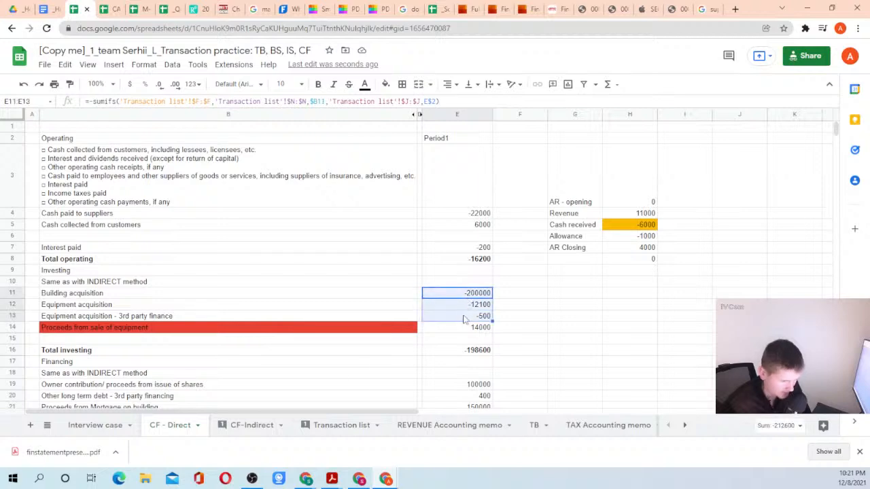
pyautogui.click(262, 427)
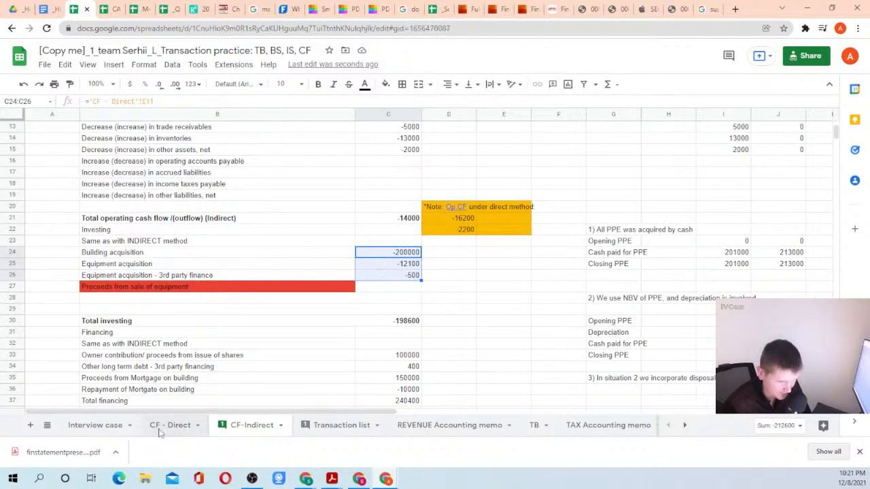
pyautogui.click(167, 425)
pyautogui.moveTo(61, 296); pyautogui.dragTo(467, 330)
pyautogui.click(467, 330)
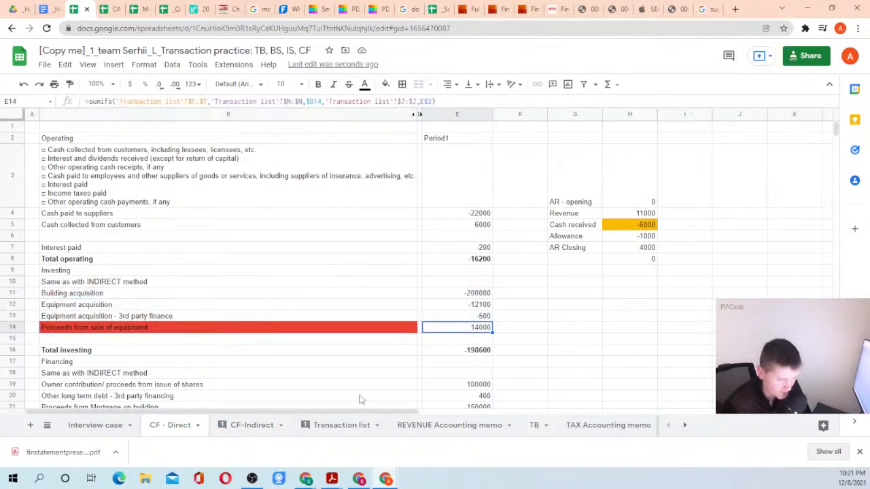
pyautogui.click(332, 425)
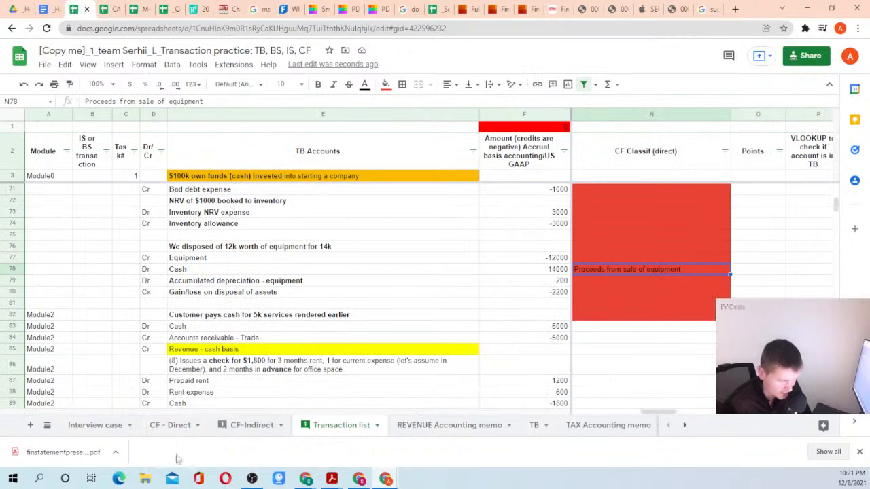
pyautogui.click(249, 426)
pyautogui.click(173, 427)
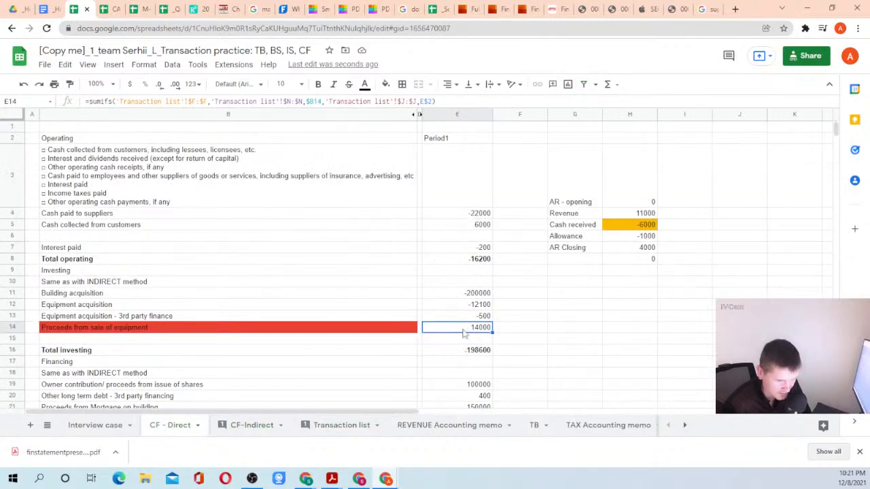
# Copy the CF - Direct link from C26 into C27 for Proceeds from sale of equipment in the CF-Indirect sheet.
pyautogui.click(234, 428)
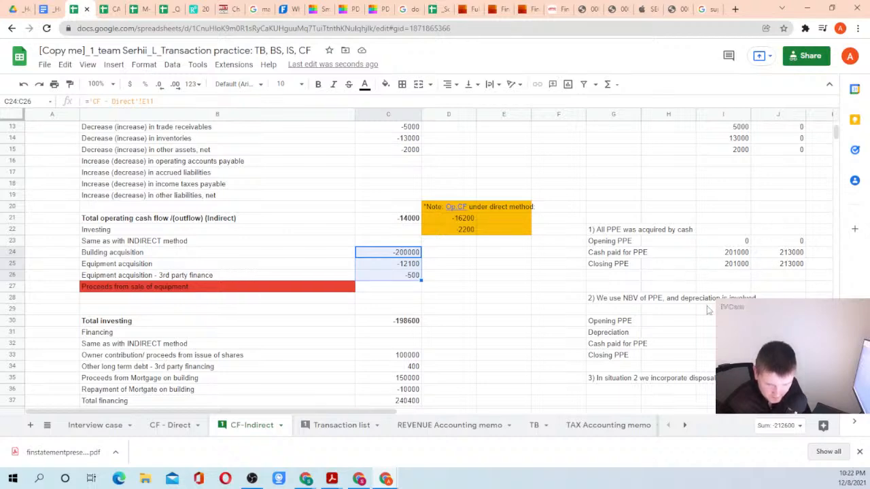
pyautogui.scroll(-1, 703, 324)
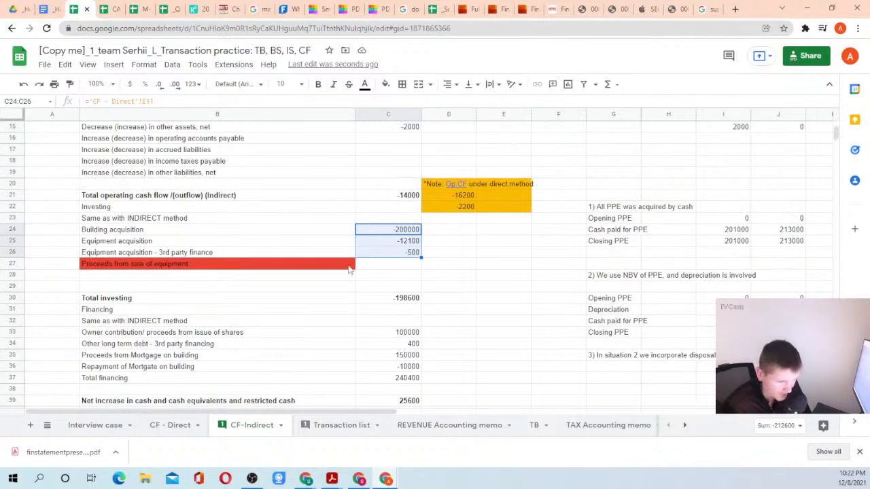
pyautogui.click(371, 267)
pyautogui.write('=')
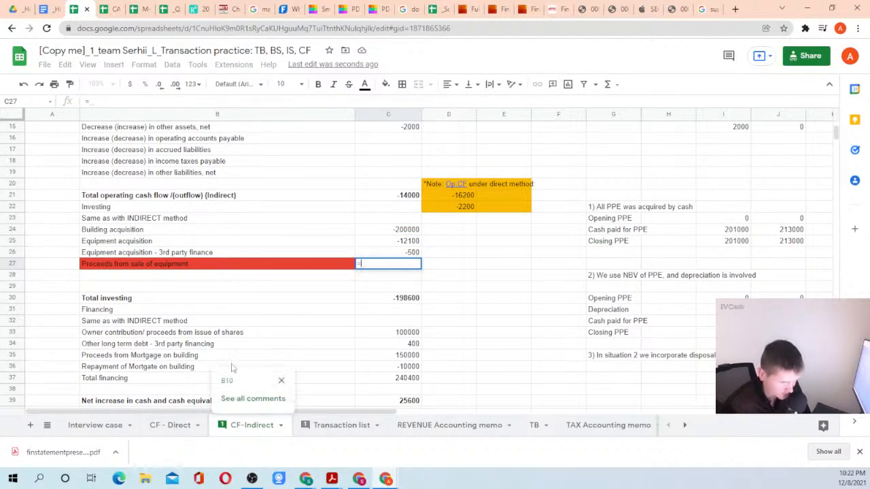
pyautogui.press('Escape')
pyautogui.press('Up')
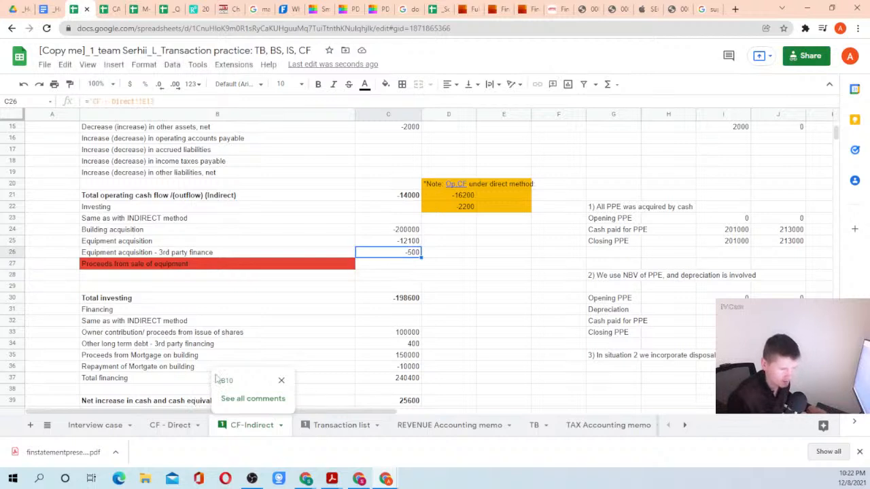
pyautogui.hotkey('ctrl', 'c')
pyautogui.press('Down')
pyautogui.hotkey('ctrl', 'v')
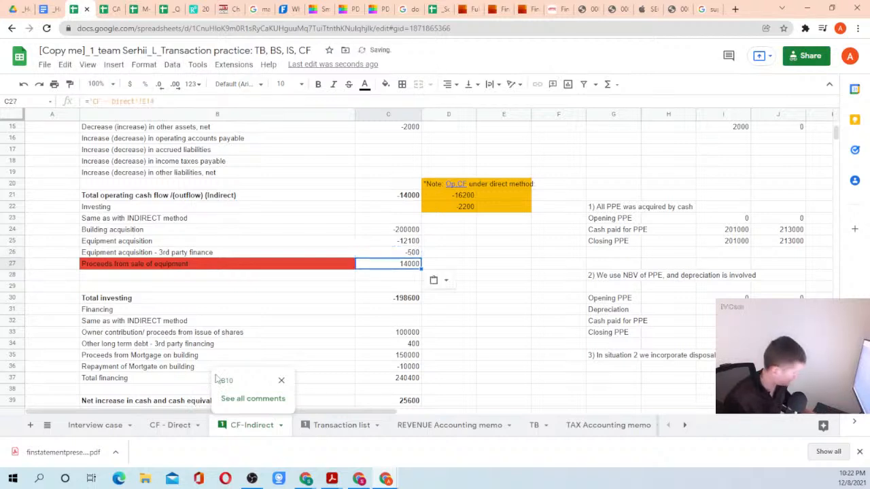
# Review the column C investing amounts in CF-Indirect, from the acquisition lines in rows 24 to 26 through Total investing.
pyautogui.press('Down')
pyautogui.press('Down')
pyautogui.press('Down')
pyautogui.press('Up')
pyautogui.press('Up')
pyautogui.press('Up')
pyautogui.press('Up')
pyautogui.press('Up')
pyautogui.press('Up')
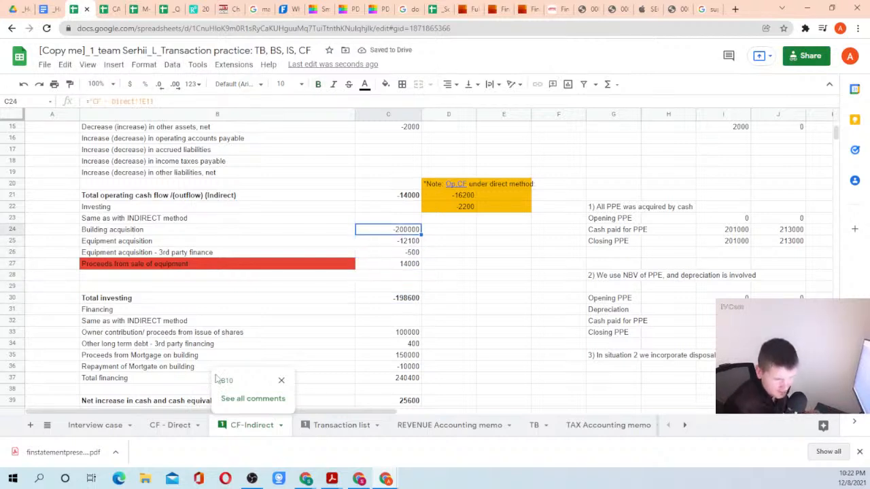
pyautogui.hotkey('shift', 'Down')
pyautogui.hotkey('shift', 'Down')
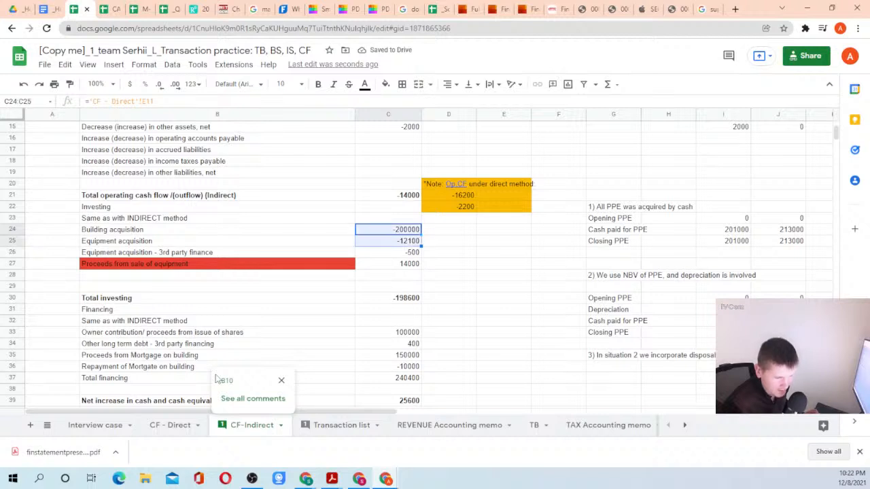
pyautogui.press('Left')
pyautogui.press('Left')
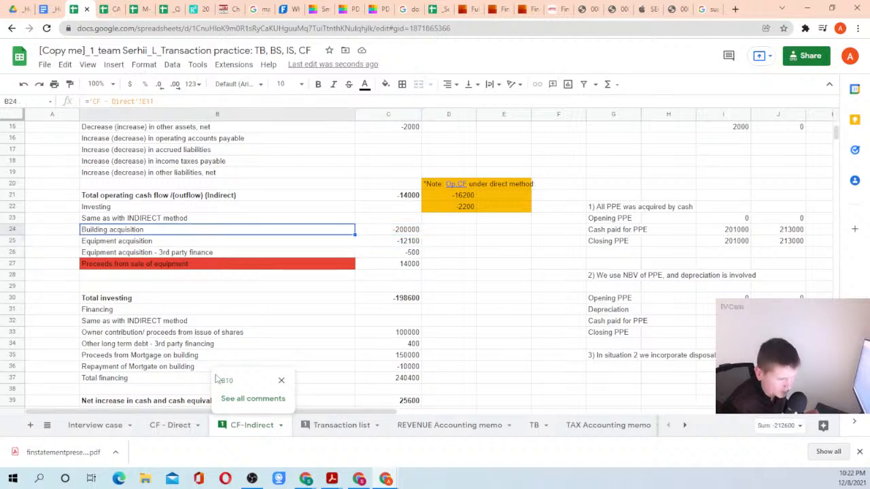
pyautogui.press('Right')
pyautogui.press('Right')
pyautogui.press('Right')
pyautogui.press('Left')
pyautogui.hotkey('shift', 'Down')
pyautogui.hotkey('shift', 'Down')
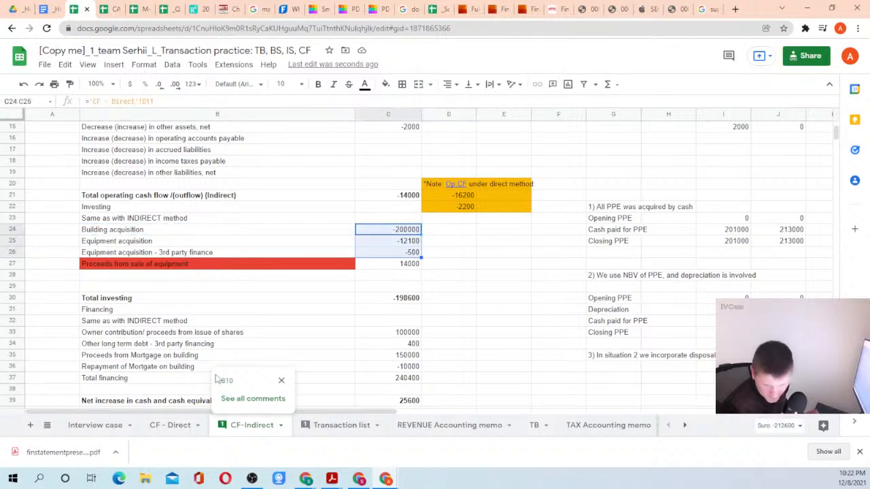
# Copy the "Opening PPE" label from G30 into G36 under the situation 3 disposal scenario.
pyautogui.press('Right')
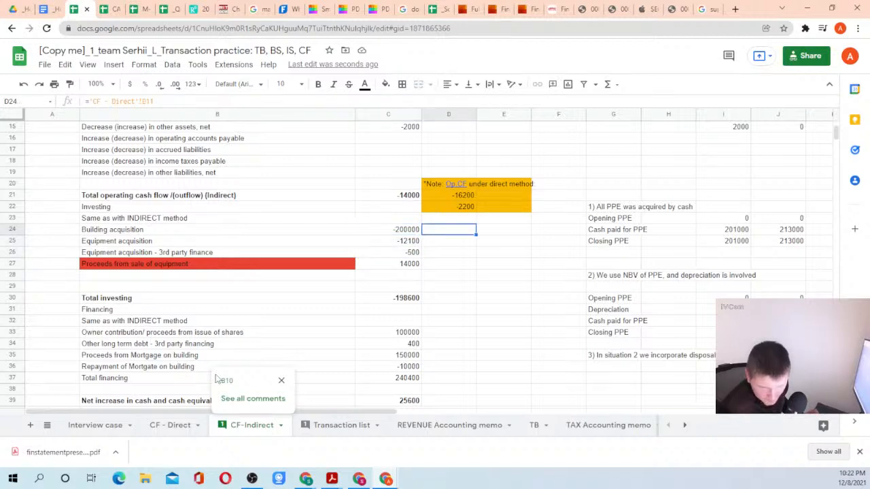
pyautogui.press('Right')
pyautogui.press('Right')
pyautogui.press('Right')
pyautogui.press('Down')
pyautogui.press('Down')
pyautogui.press('Down')
pyautogui.press('Down')
pyautogui.press('Down')
pyautogui.press('Down')
pyautogui.press('Down')
pyautogui.press('Down')
pyautogui.press('Down')
pyautogui.press('Down')
pyautogui.press('Down')
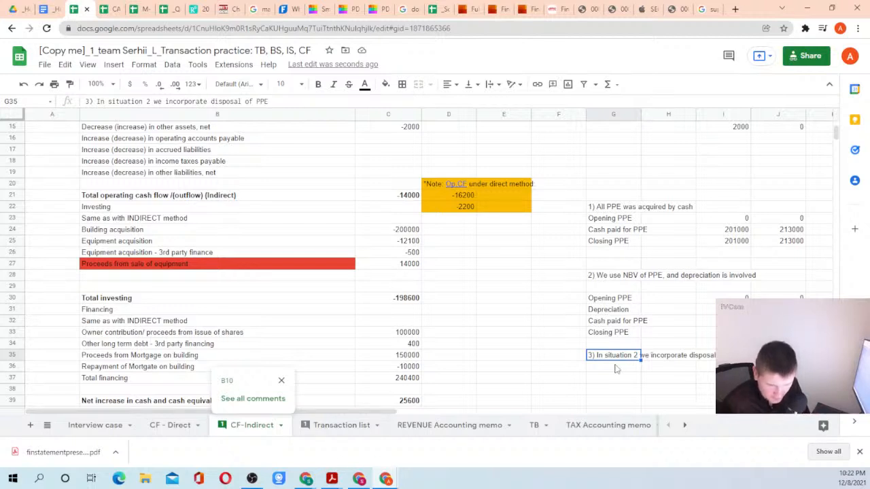
pyautogui.click(609, 299)
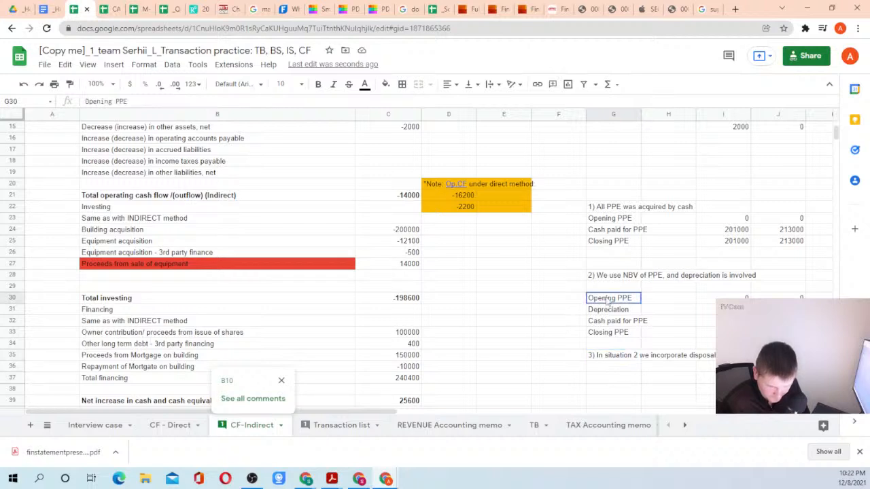
pyautogui.hotkey('ctrl', 'c')
pyautogui.click(621, 369)
pyautogui.hotkey('ctrl', 'v')
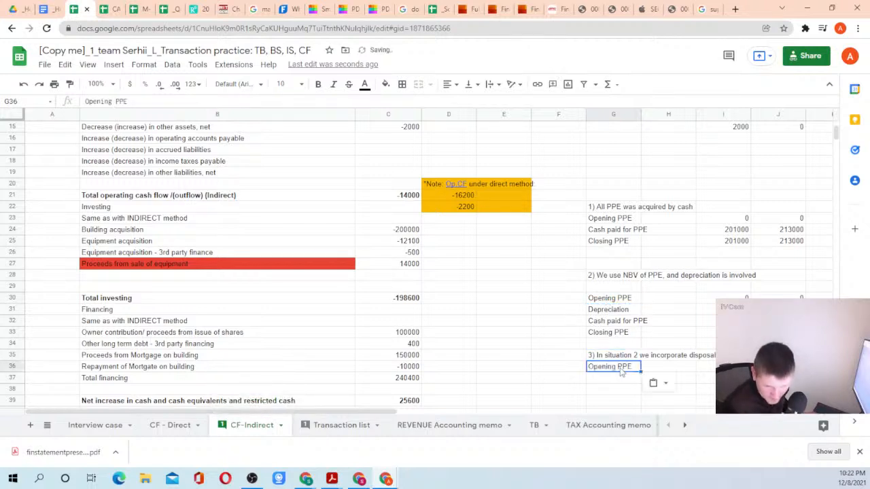
# Enter 0 as the Opening PPE amount in I36 for the disposal scenario.
pyautogui.click(723, 367)
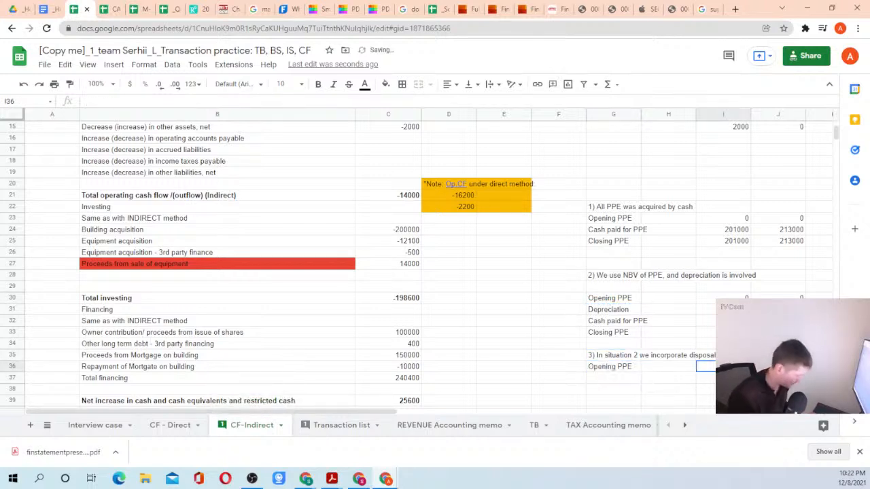
pyautogui.write('0')
pyautogui.press('Return')
pyautogui.press('Up')
pyautogui.press('Left')
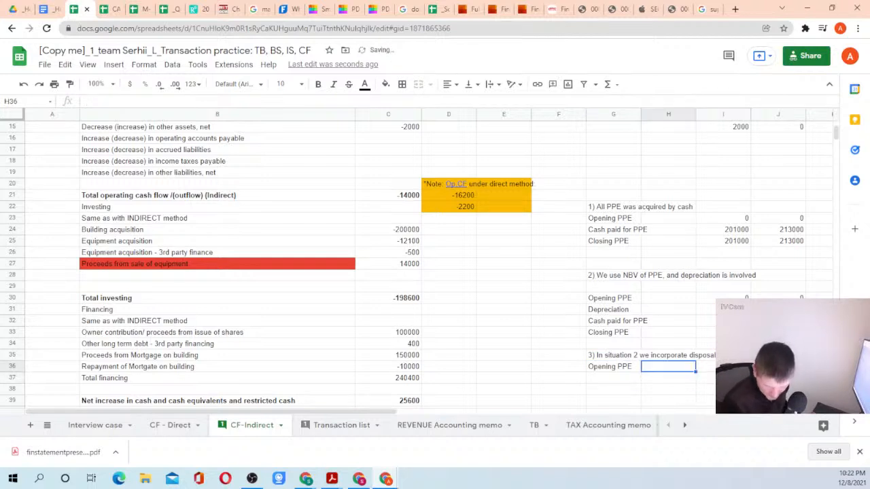
# Copy the "Closing PPE" label from G33 into G40 under the situation 3 disposal scenario.
pyautogui.press('Up')
pyautogui.press('Up')
pyautogui.press('Up')
pyautogui.press('Left')
pyautogui.hotkey('ctrl', 'c')
pyautogui.press('Down')
pyautogui.press('Down')
pyautogui.press('Down')
pyautogui.press('Down')
pyautogui.press('Down')
pyautogui.press('Down')
pyautogui.press('Down')
pyautogui.press('Down')
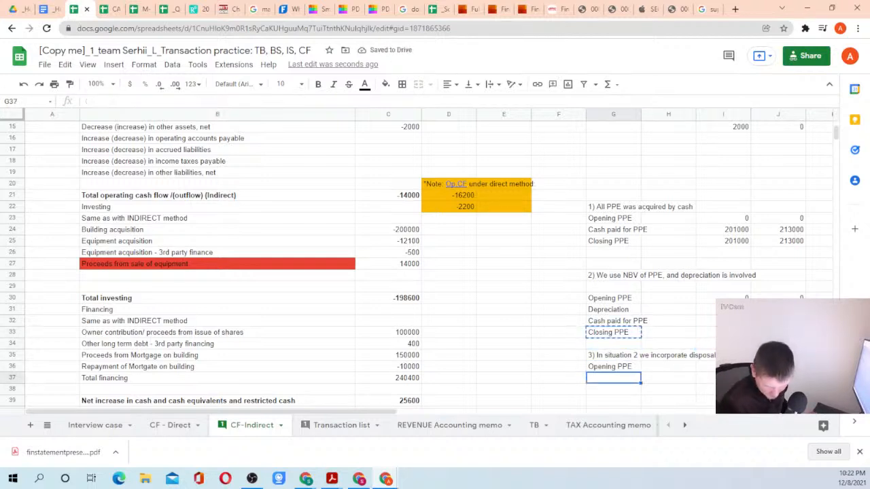
pyautogui.press('Up')
pyautogui.hotkey('ctrl', 'v')
pyautogui.press('Right')
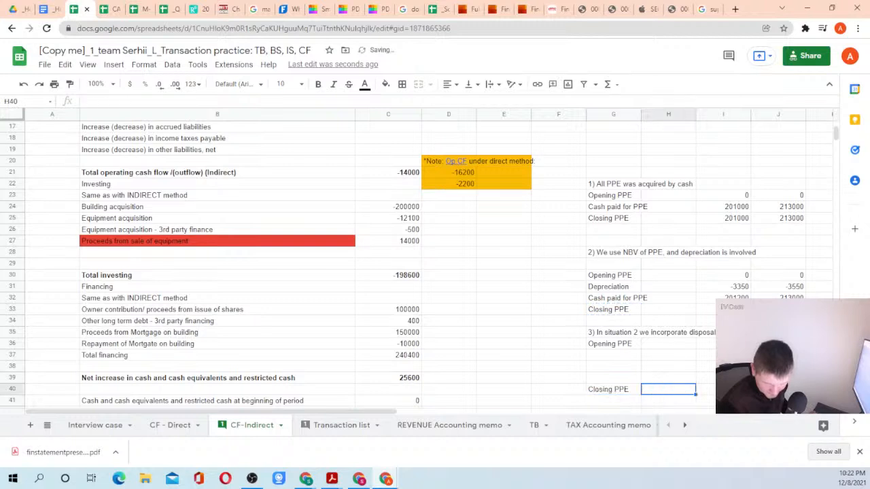
# Enter a formula for Closing PPE in I40 that sums the Period1 PPE balances in TB!I15:I18.
pyautogui.press('Right')
pyautogui.write('=')
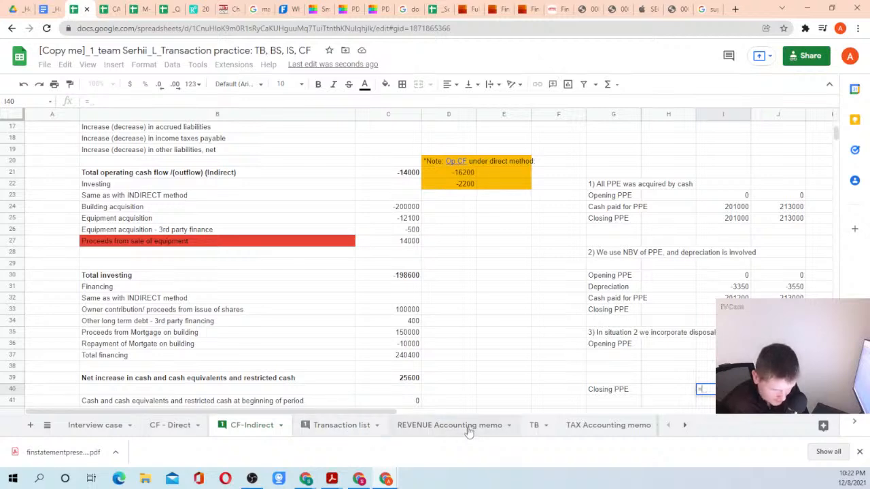
pyautogui.click(536, 427)
pyautogui.scroll(10, 591, 293)
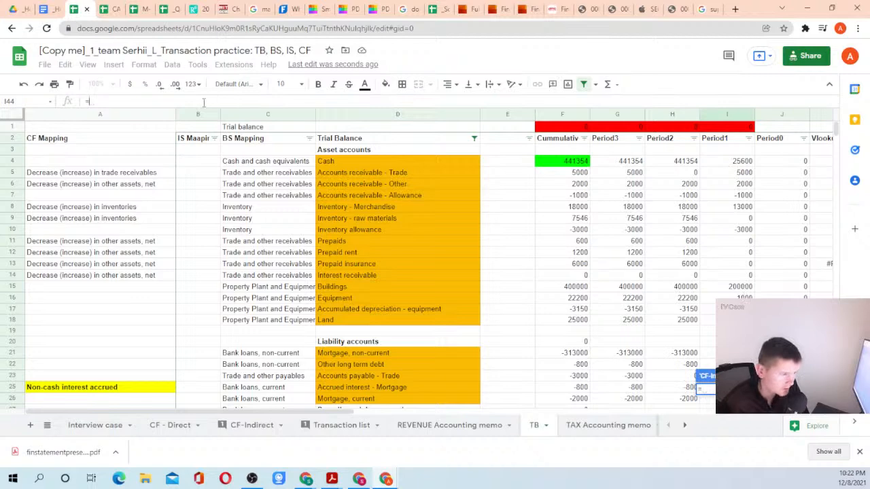
pyautogui.write('sum(')
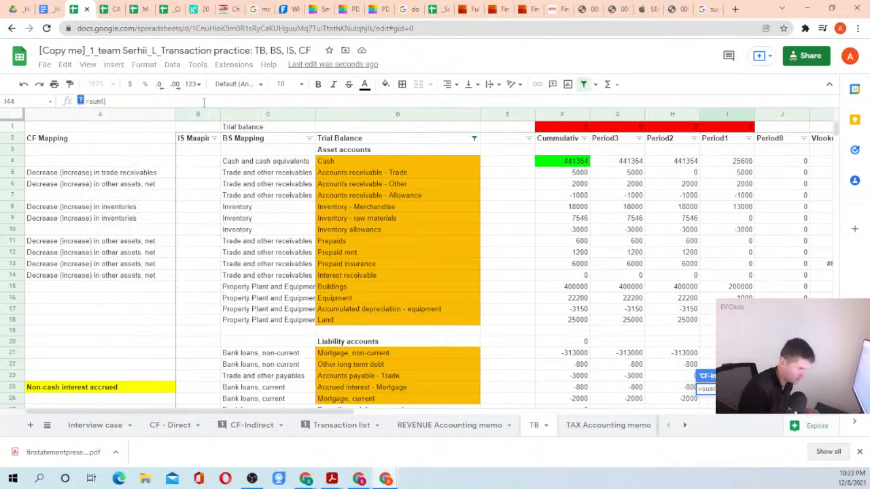
pyautogui.moveTo(727, 286); pyautogui.dragTo(710, 320)
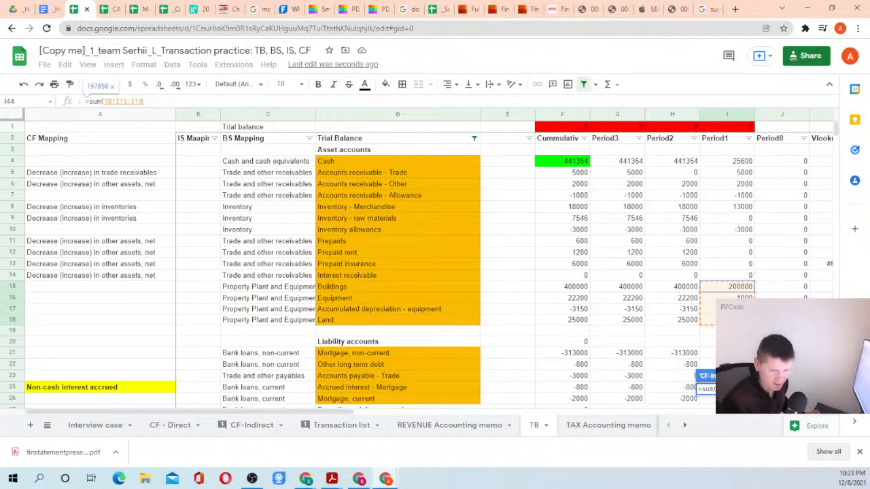
pyautogui.press('Return')
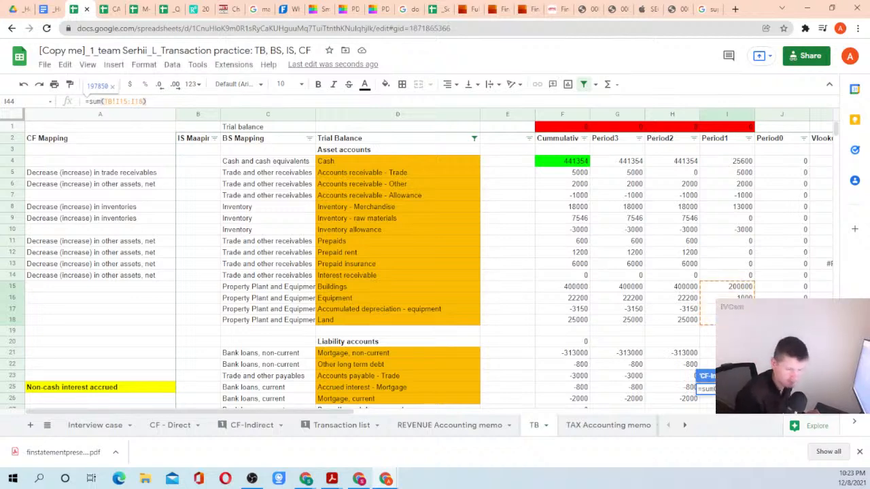
# Move the disposal scenario's Closing PPE row from G40:I40 down to G42:I42.
pyautogui.press('Down')
pyautogui.press('Down')
pyautogui.press('Down')
pyautogui.press('Up')
pyautogui.press('Up')
pyautogui.press('Up')
pyautogui.press('Up')
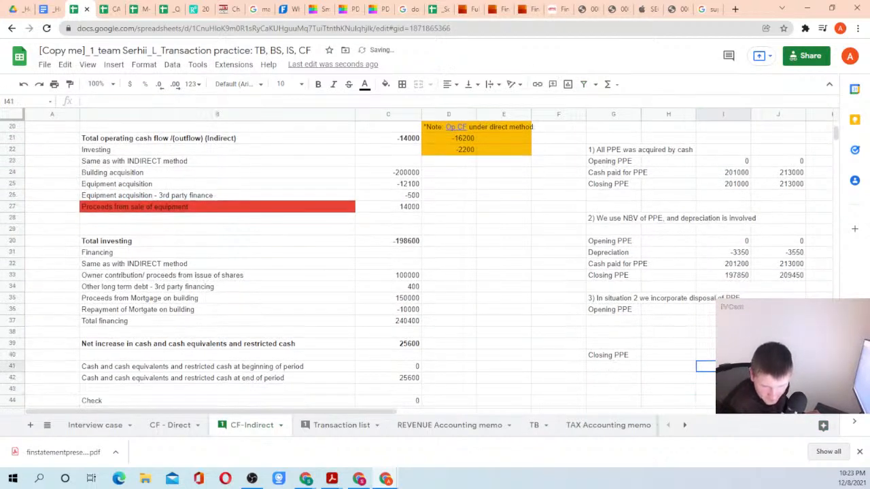
pyautogui.press('Left')
pyautogui.press('Left')
pyautogui.hotkey('shift', 'Right')
pyautogui.hotkey('shift', 'Right')
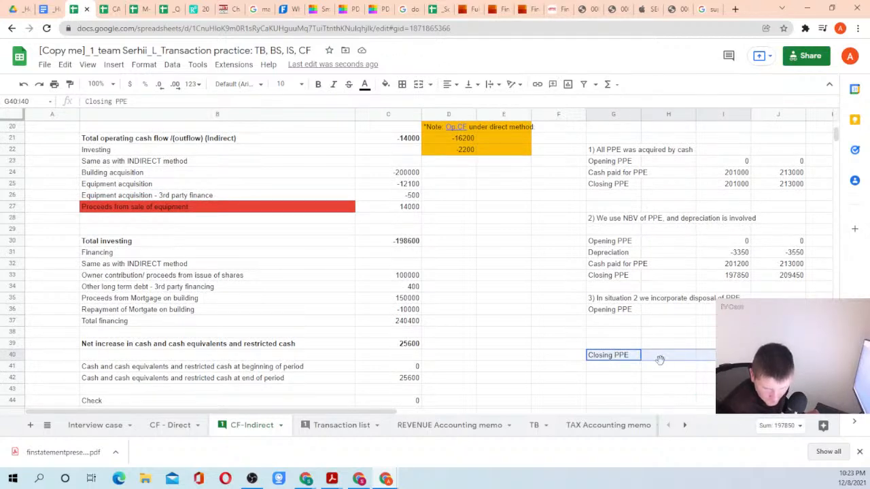
pyautogui.moveTo(661, 362); pyautogui.dragTo(665, 381)
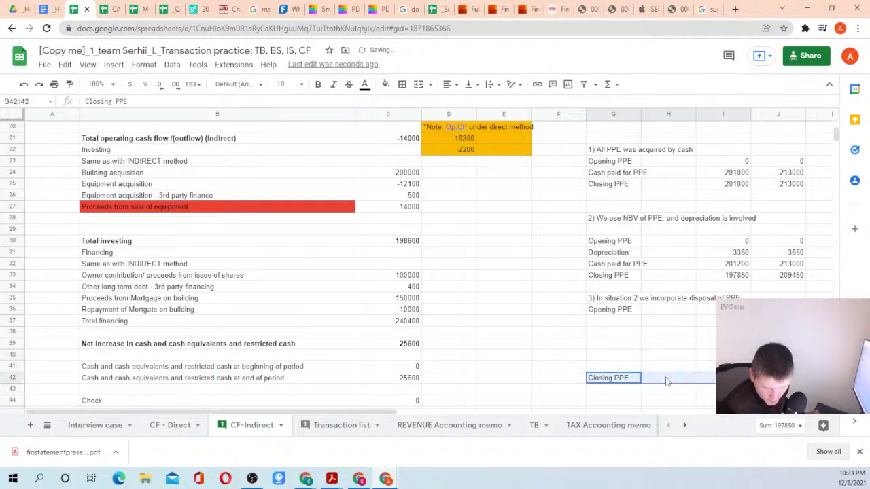
# Add a "Depreciation expense" line in G37 and link its amount in I37 to the situation 2 depreciation in I31.
pyautogui.click(606, 328)
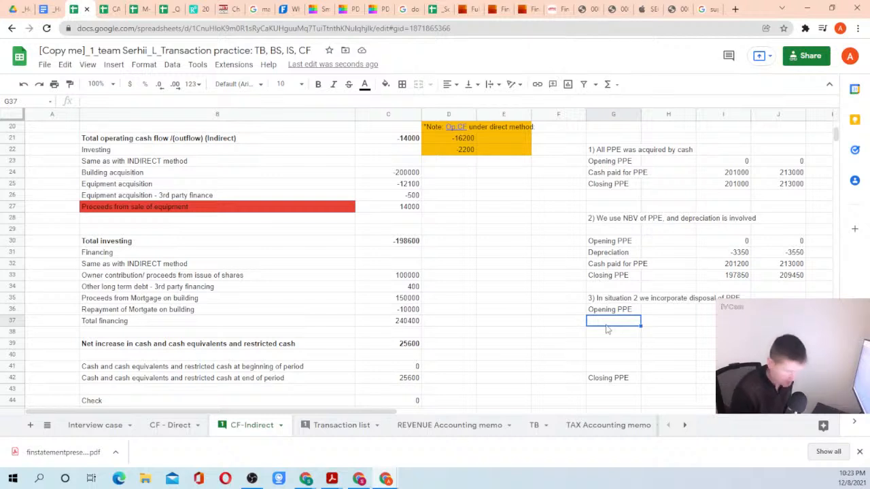
pyautogui.write('Depr')
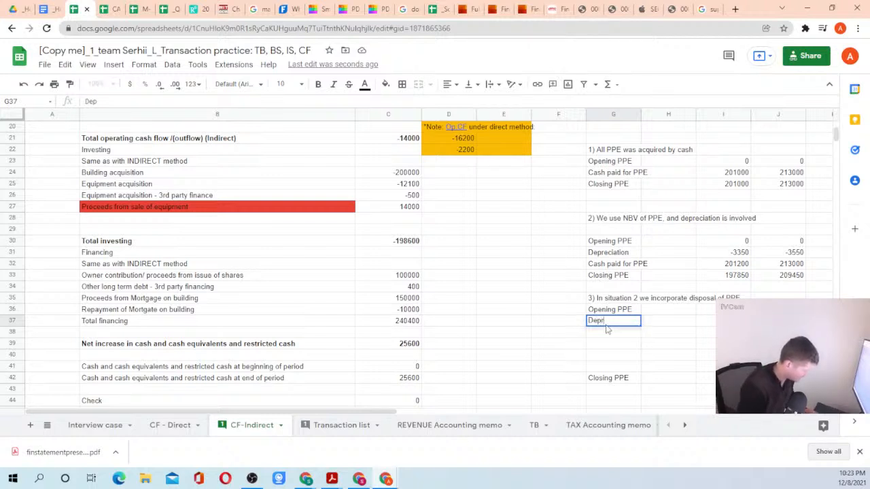
pyautogui.write('eciation expense')
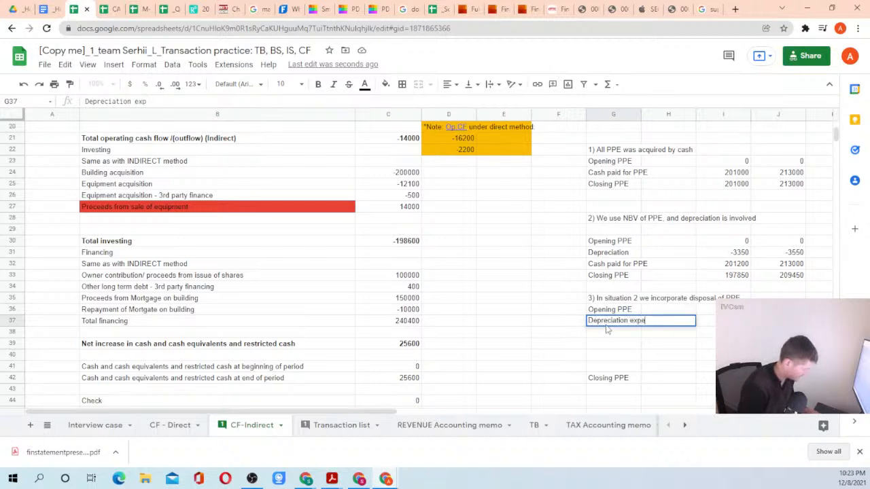
pyautogui.press('Tab')
pyautogui.press('Tab')
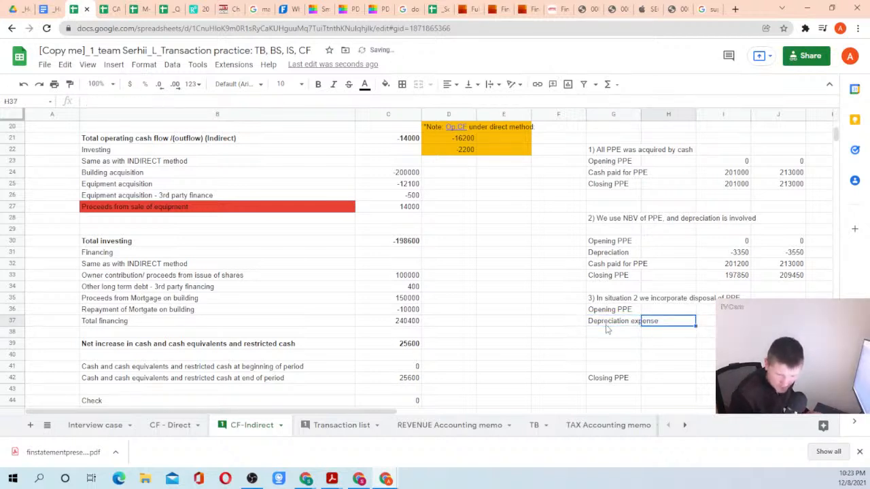
pyautogui.write('=')
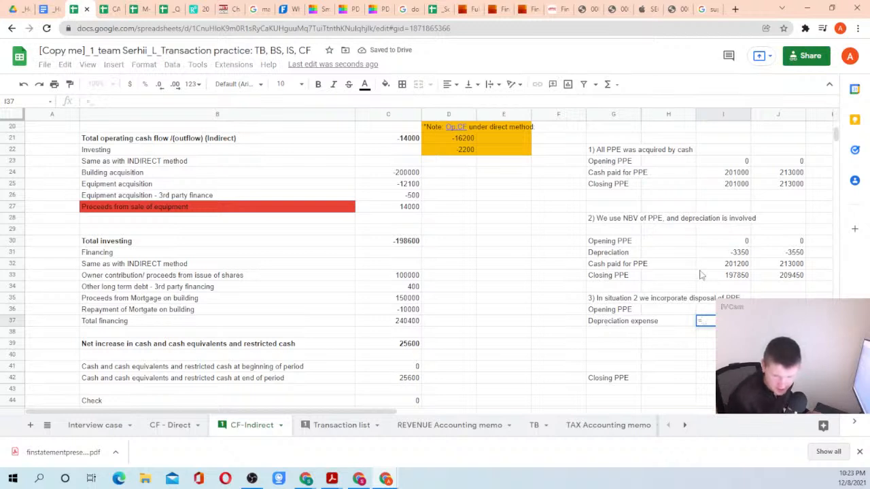
pyautogui.click(742, 254)
pyautogui.press('Escape')
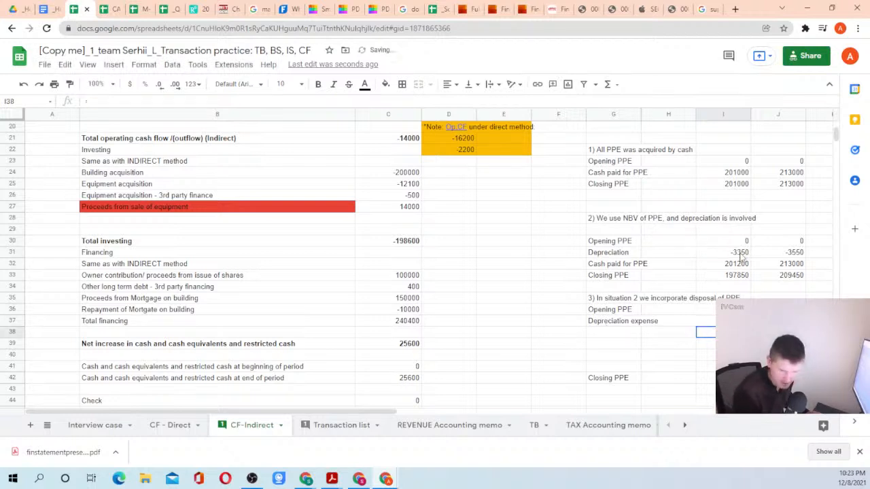
# Change the closing balance label in G42 to "Closing PPE (NBV)".
pyautogui.press('Down')
pyautogui.press('Down')
pyautogui.press('Down')
pyautogui.press('Left')
pyautogui.press('Left')
pyautogui.press('Down')
pyautogui.press('Down')
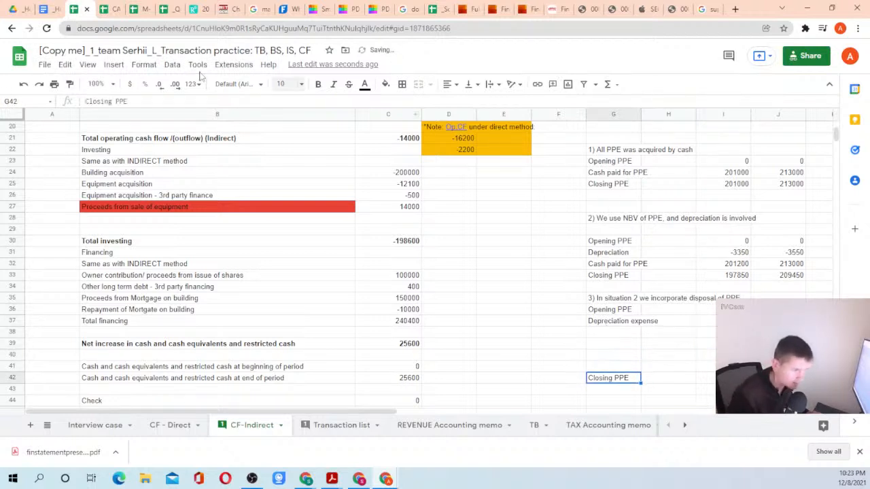
pyautogui.click(143, 102)
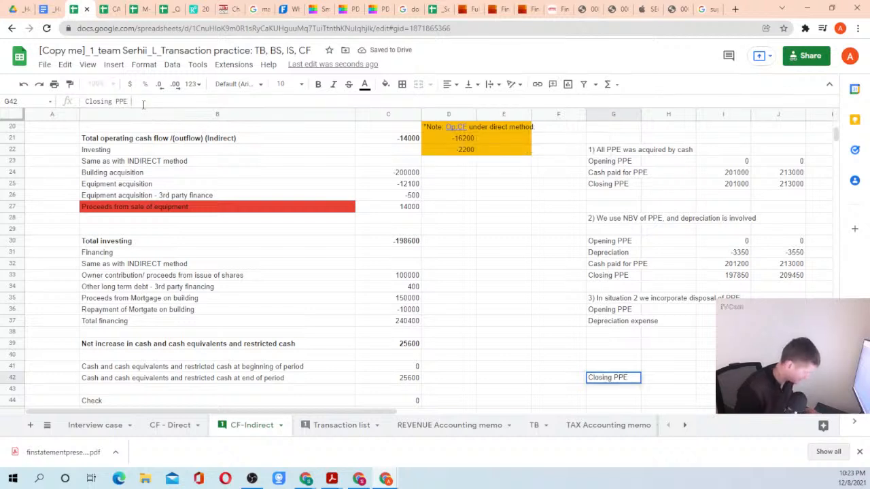
pyautogui.write('(N')
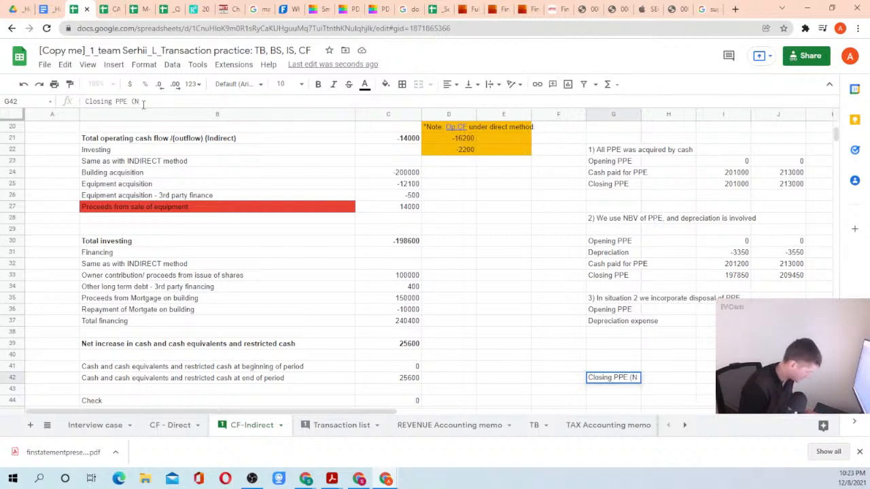
pyautogui.write('BV')
pyautogui.press('Return')
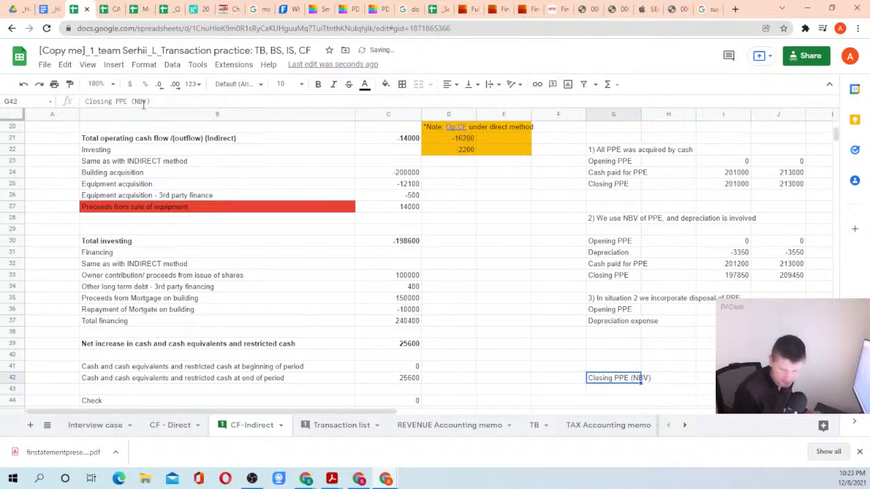
# Change the opening balance label in G36 to "Opening PPE (NBV)".
pyautogui.press('Up')
pyautogui.press('Up')
pyautogui.press('Up')
pyautogui.press('Up')
pyautogui.press('Up')
pyautogui.press('Up')
pyautogui.press('Return')
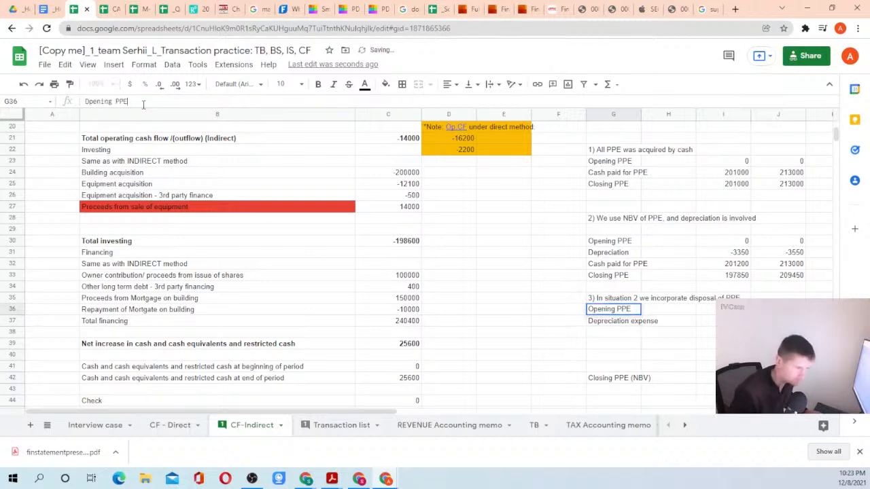
pyautogui.write('(NBV')
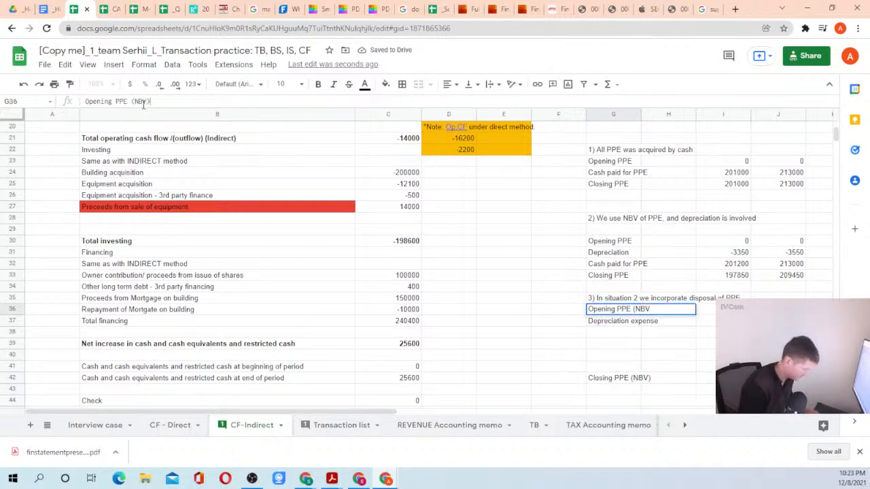
pyautogui.write(')')
pyautogui.press('Return')
# Add the label "Disposals of Fixed assets" in G38 below the depreciation expense line.
pyautogui.press('Right')
pyautogui.press('Right')
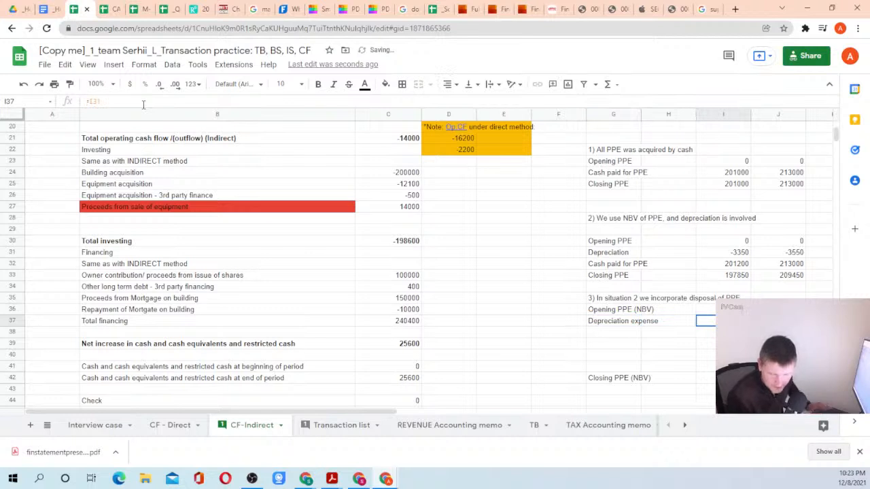
pyautogui.press('Left')
pyautogui.press('Left')
pyautogui.press('Right')
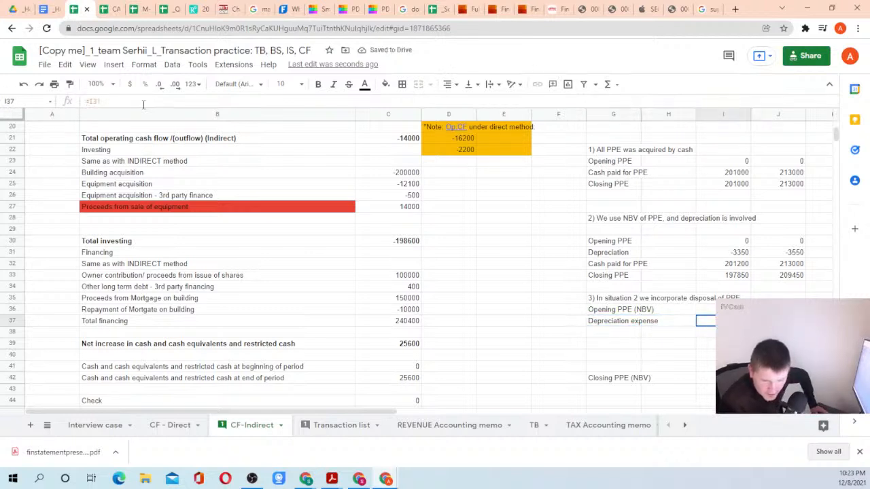
pyautogui.press('Left')
pyautogui.press('Down')
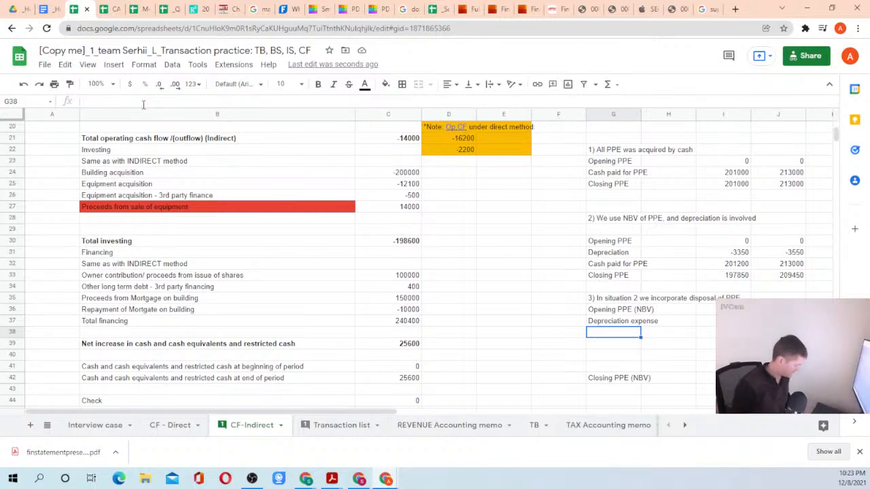
pyautogui.write('Dispo')
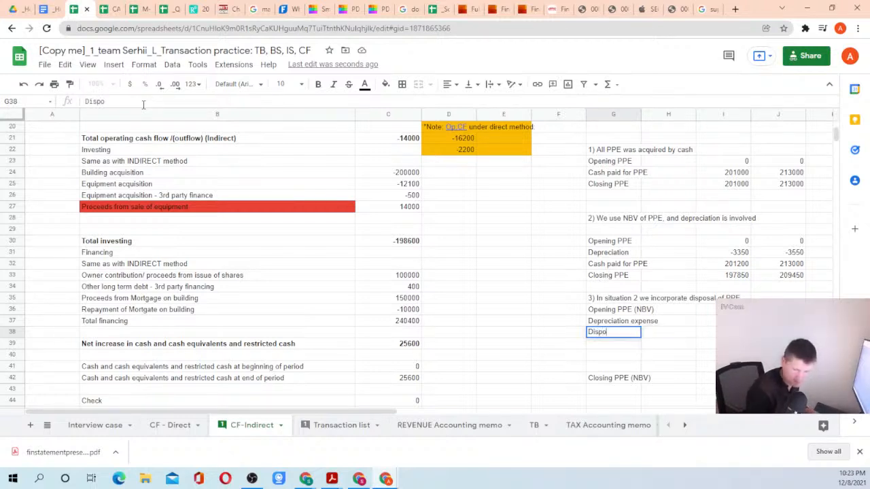
pyautogui.write('sals')
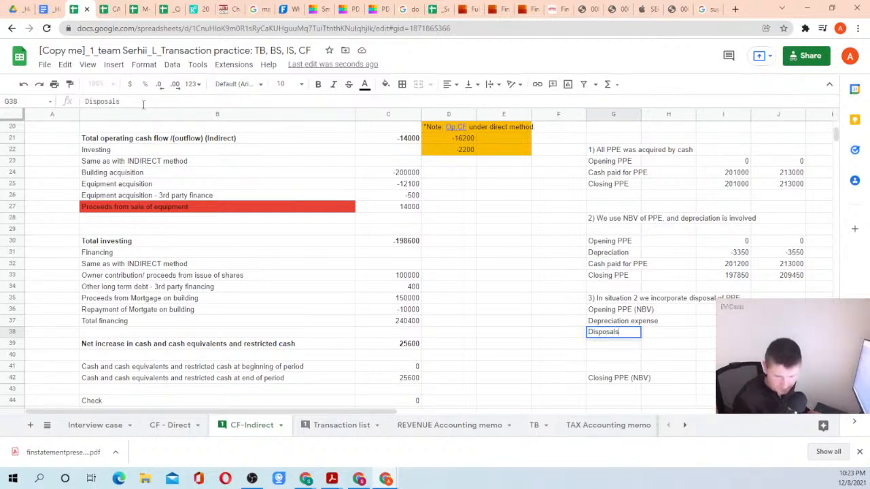
pyautogui.press('Return')
pyautogui.press('Up')
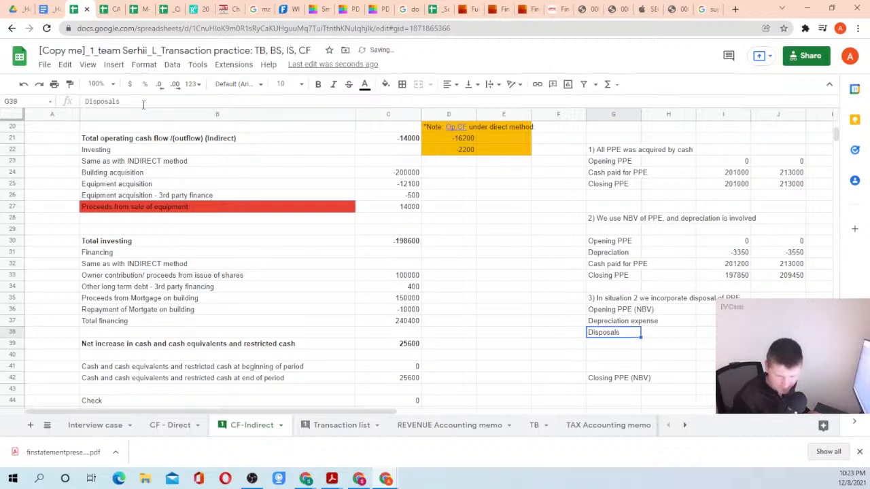
pyautogui.click(144, 104)
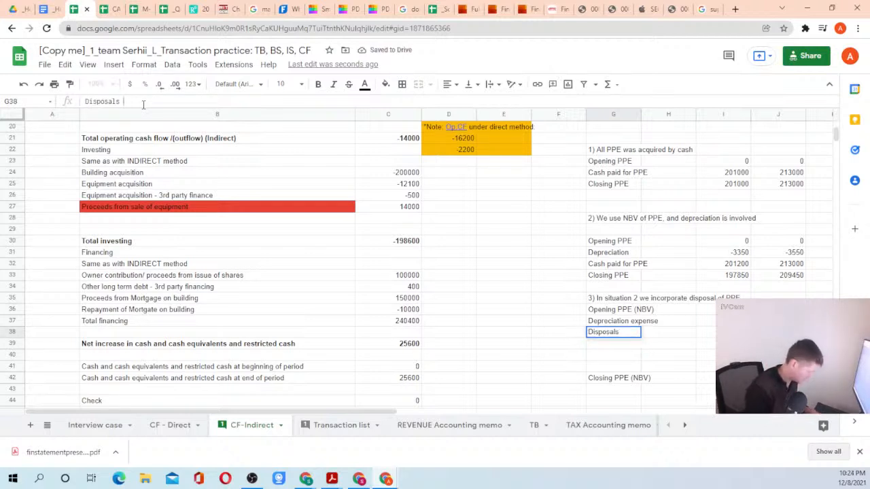
pyautogui.write('of Fixed')
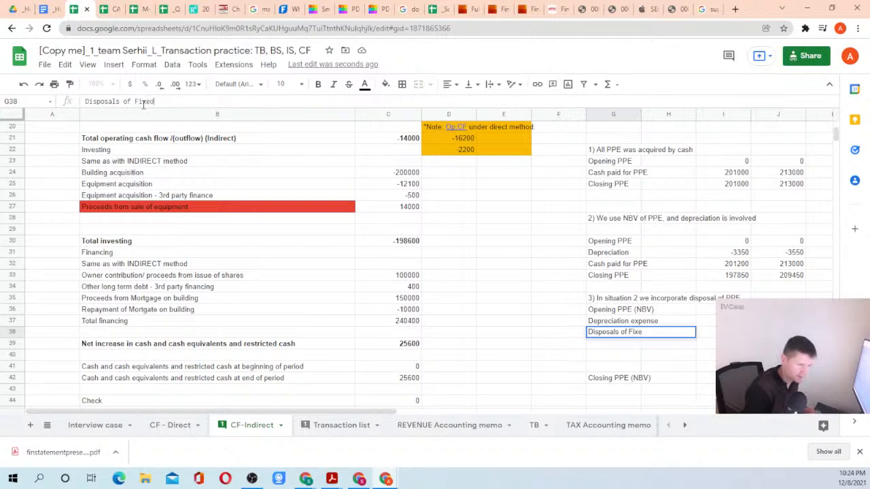
pyautogui.write(' assets')
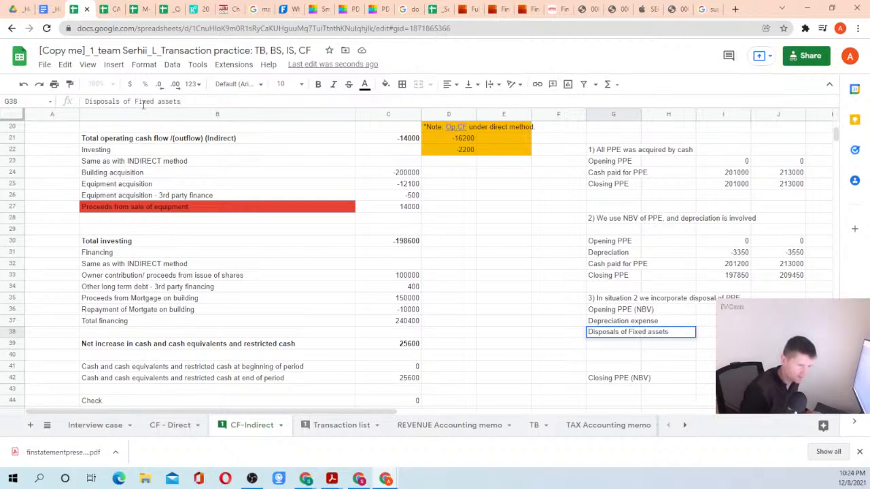
pyautogui.press('Tab')
pyautogui.press('Tab')
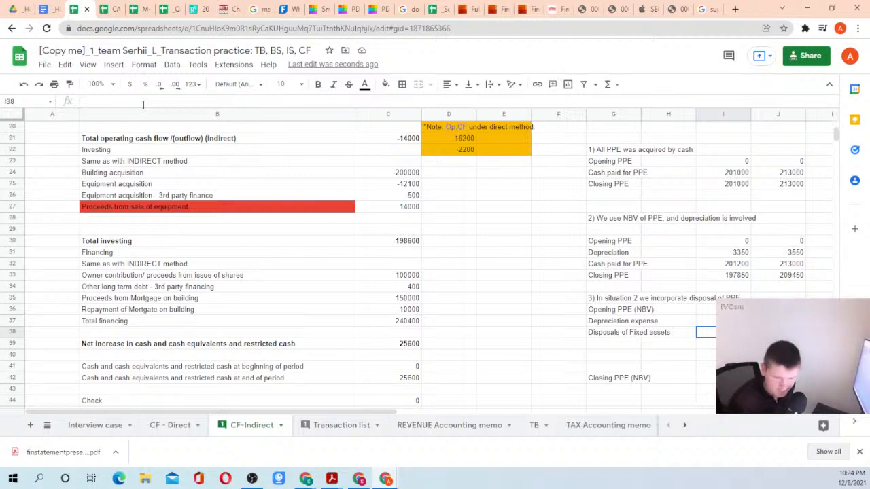
# Move the disposal scenario block G36:I42 down to G38:I44 and enter the column heading "NBV" in I37.
pyautogui.moveTo(607, 309); pyautogui.dragTo(717, 403)
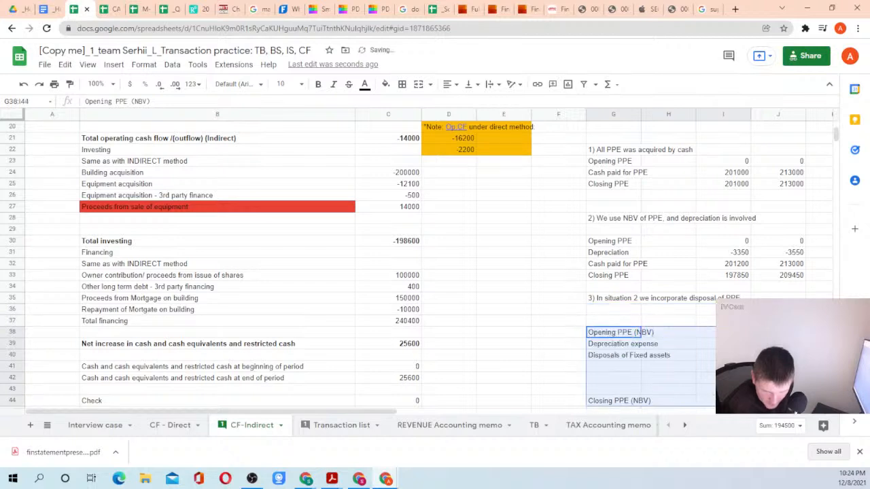
pyautogui.click(725, 322)
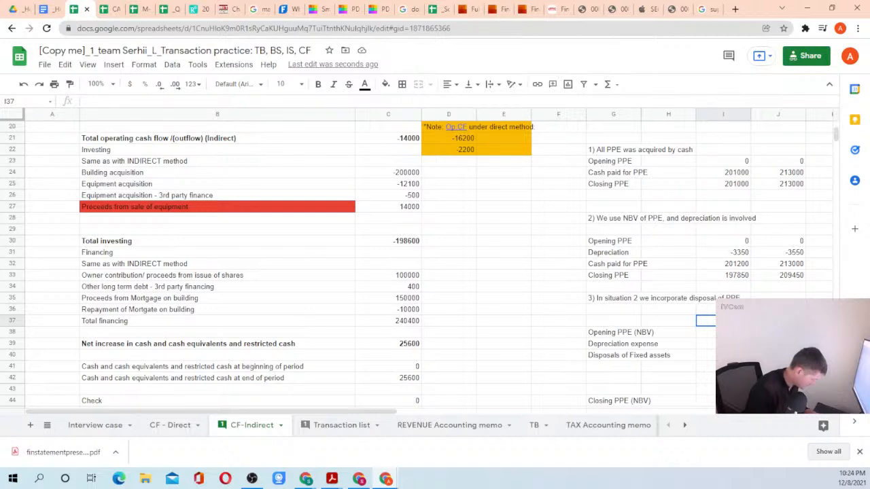
pyautogui.write('NBV')
pyautogui.press('Return')
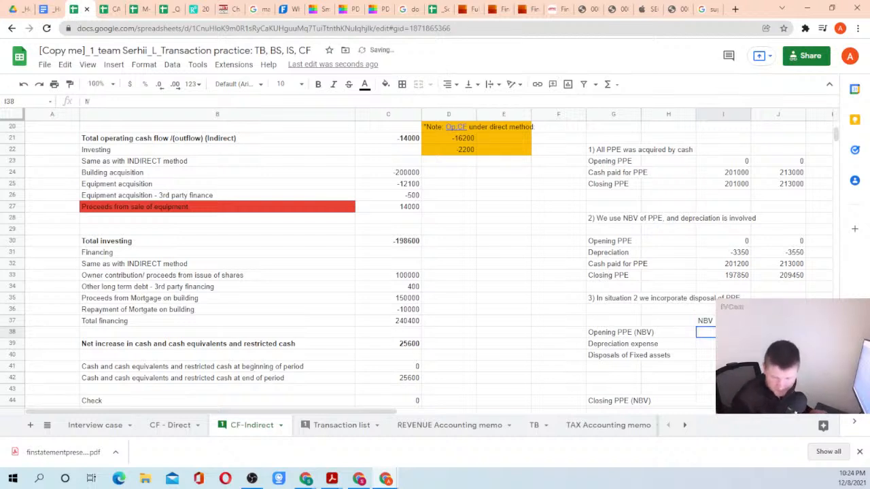
# Move the NBV column I37:I44 one column over to J37:J44 and enter the column heading "Cost" in I37.
pyautogui.press('Up')
pyautogui.hotkey('shift', 'Down')
pyautogui.hotkey('shift', 'Down')
pyautogui.hotkey('shift', 'Down')
pyautogui.hotkey('shift', 'Down')
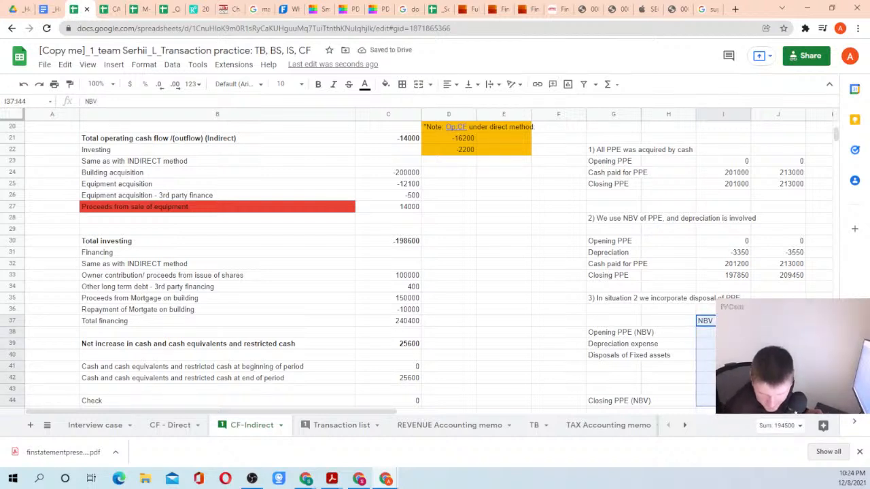
pyautogui.hotkey('ctrl', 'x')
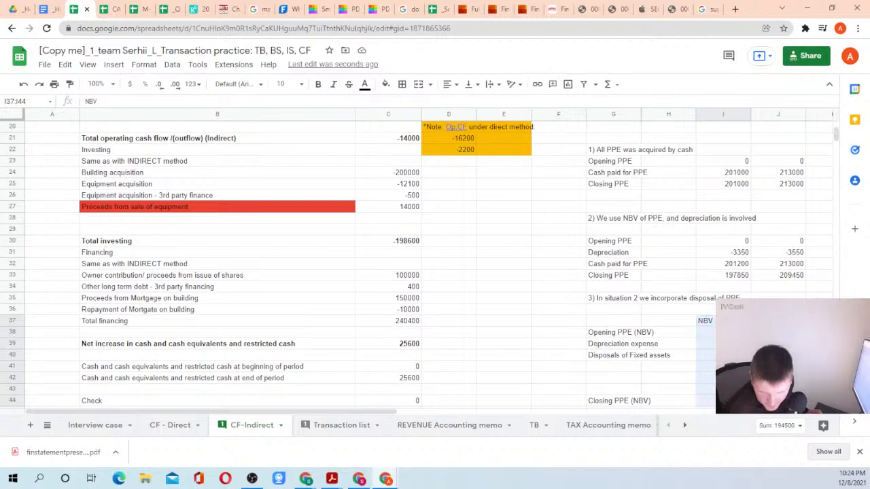
pyautogui.press('Right')
pyautogui.hotkey('ctrl', 'v')
pyautogui.press('Left')
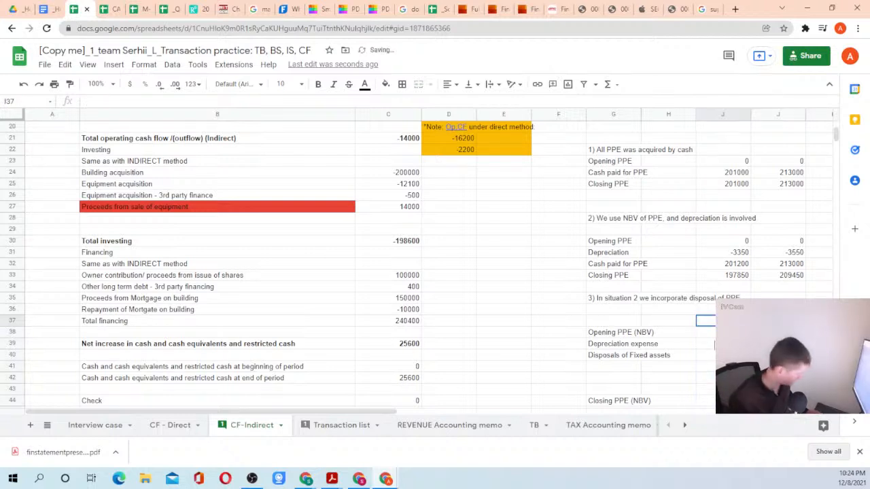
pyautogui.write('Cost')
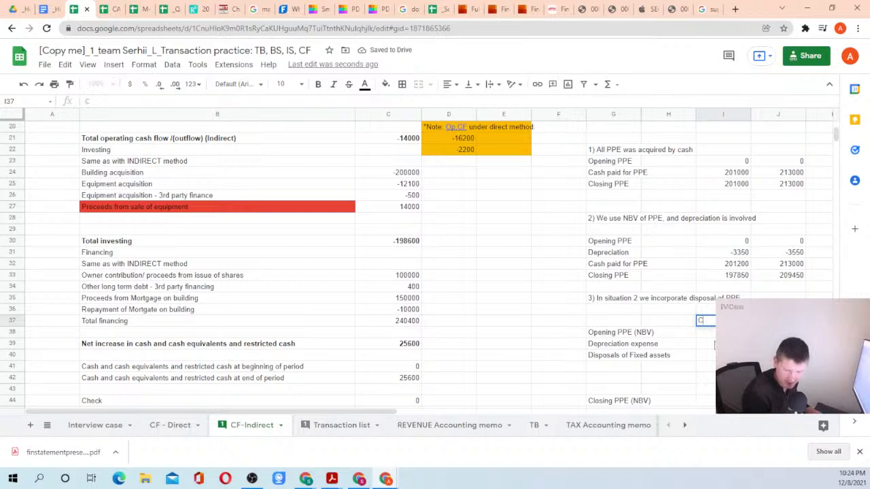
# Enter the column heading "Accumulated depreciation" in K37 beside the NBV heading.
pyautogui.press('Right')
pyautogui.press('Right')
pyautogui.press('Right')
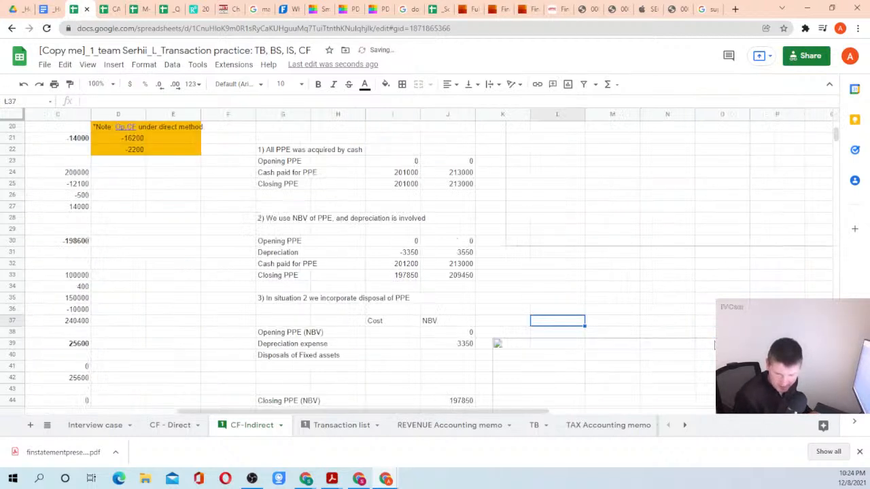
pyautogui.press('Left')
pyautogui.write('A')
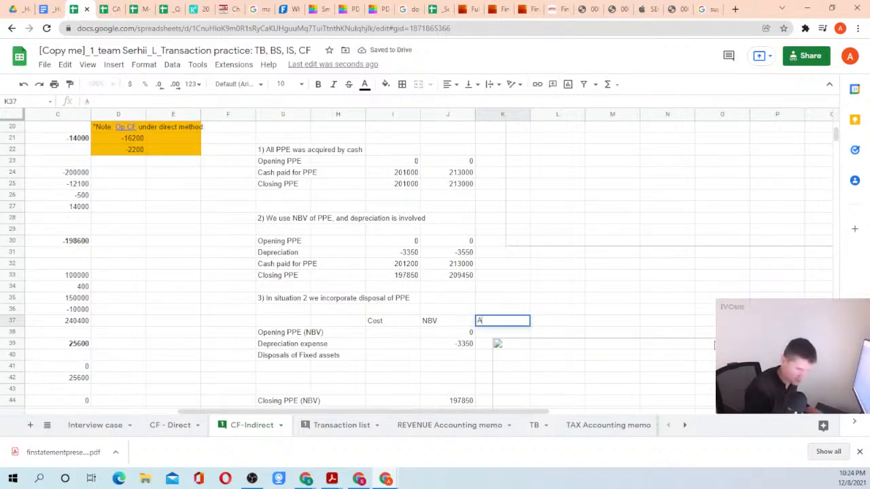
pyautogui.write('ccumulated depreci')
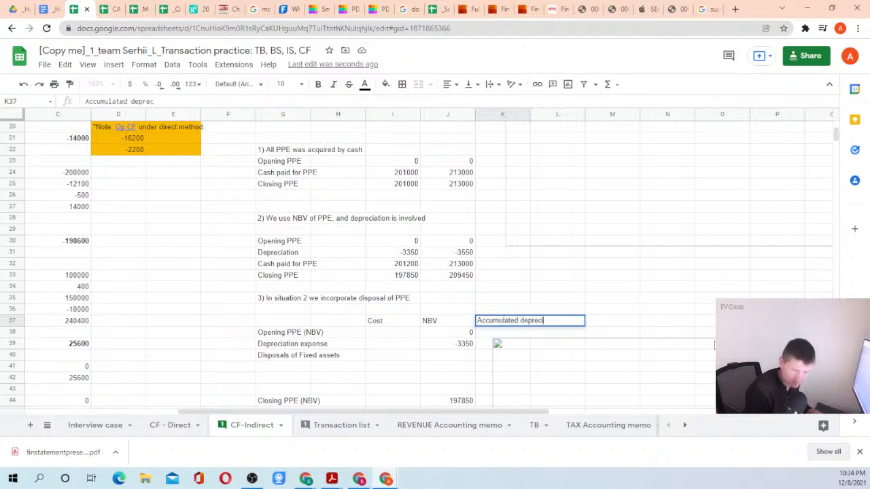
pyautogui.write('ation')
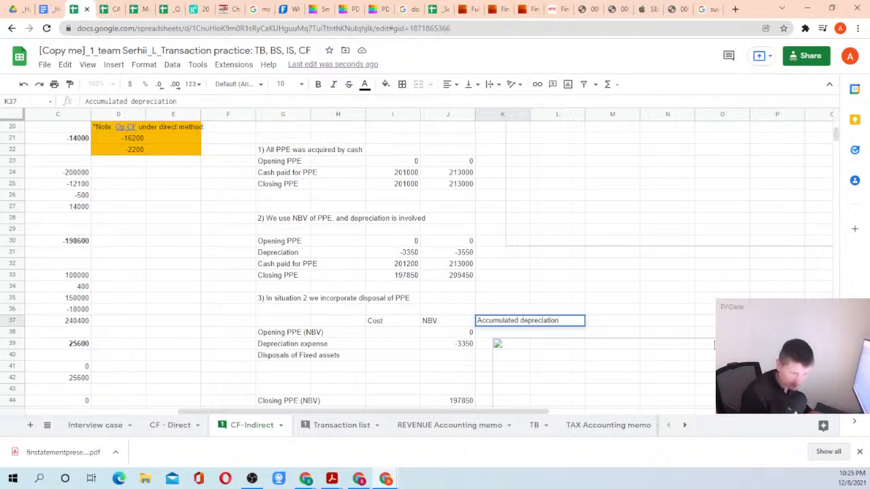
pyautogui.press('Return')
pyautogui.press('Up')
# Move the two floating images clear of the disposal table and widen column K to fit its Accumulated depreciation heading.
pyautogui.click(559, 194)
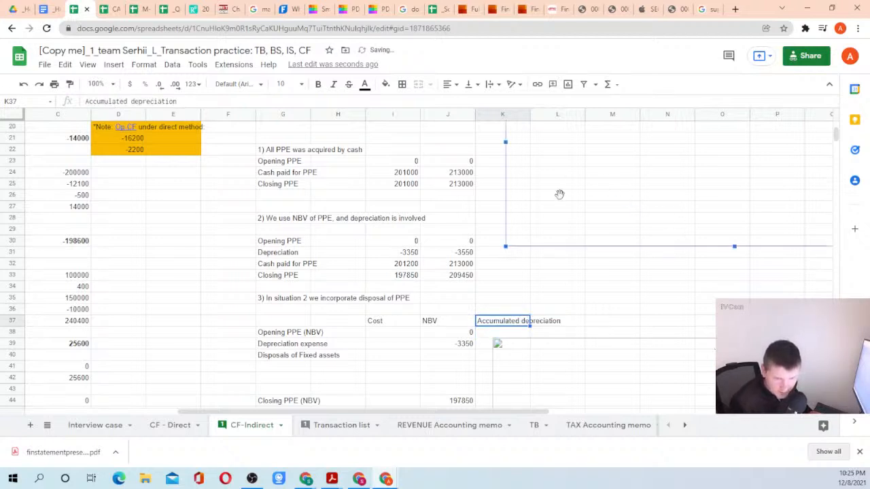
pyautogui.moveTo(560, 194); pyautogui.dragTo(681, 206)
pyautogui.click(558, 359)
pyautogui.moveTo(557, 359); pyautogui.dragTo(707, 355)
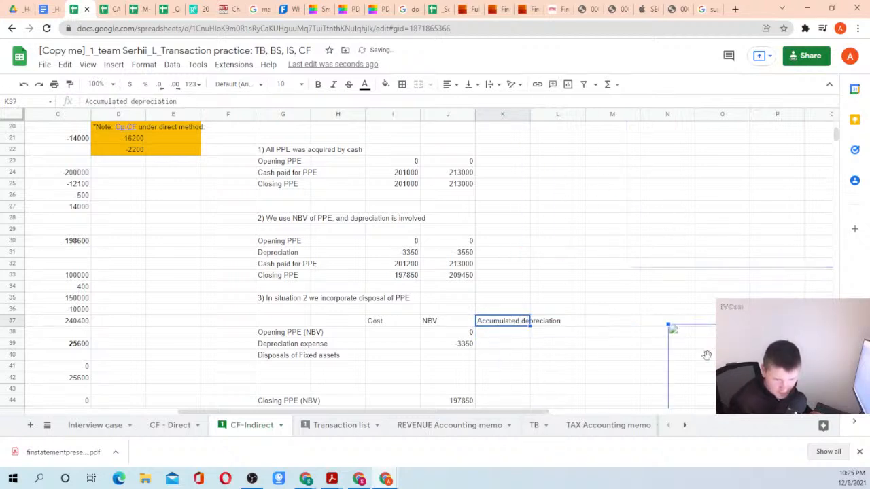
pyautogui.click(470, 344)
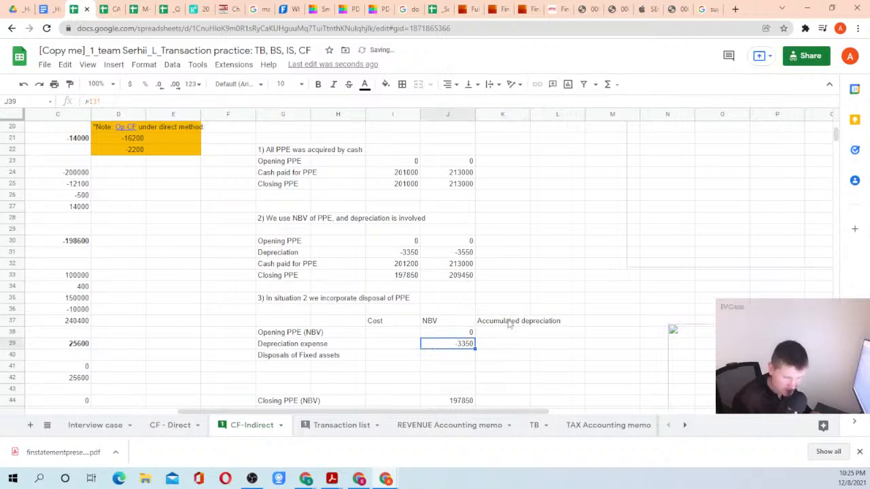
pyautogui.click(509, 324)
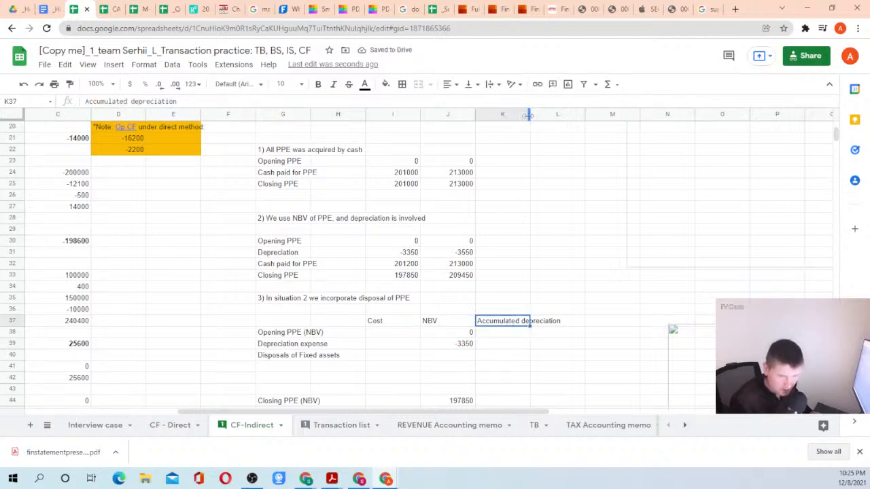
pyautogui.moveTo(528, 116); pyautogui.dragTo(582, 115)
pyautogui.click(376, 344)
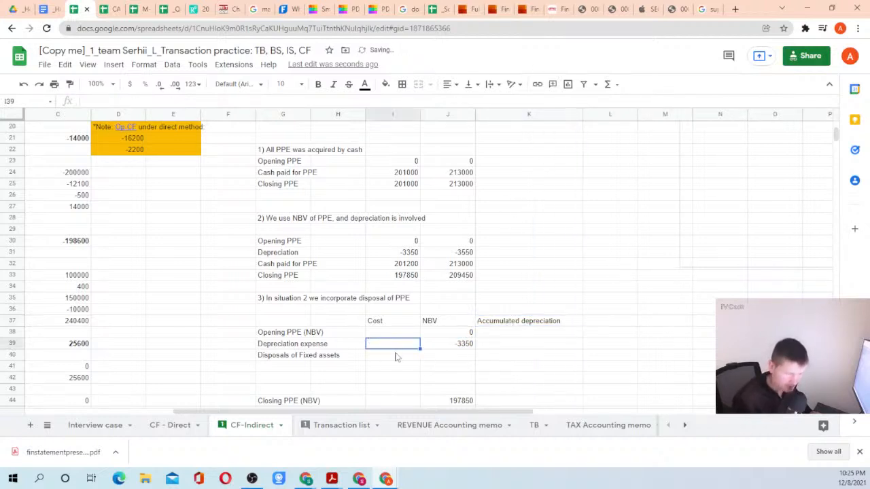
pyautogui.press('Left')
pyautogui.press('Left')
pyautogui.press('Left')
pyautogui.press('Left')
pyautogui.press('Left')
pyautogui.press('Left')
pyautogui.press('Right')
pyautogui.press('Right')
pyautogui.press('Right')
pyautogui.press('Right')
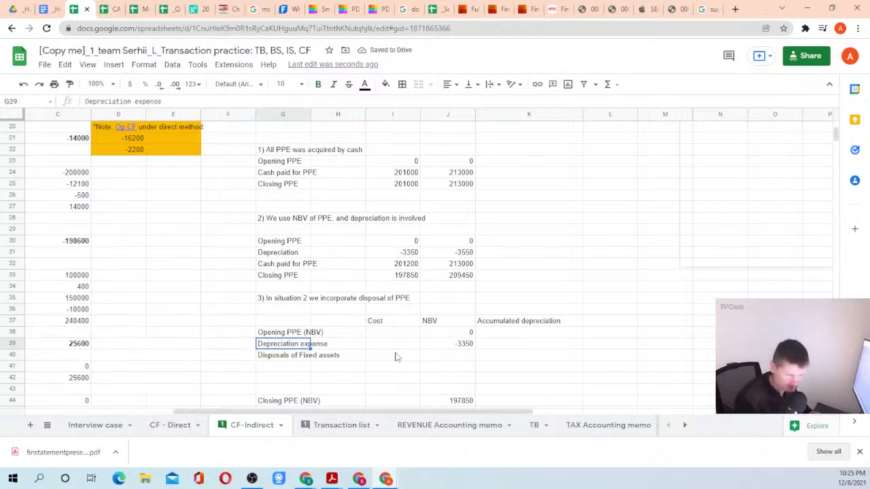
# Enter 0 as the opening PPE cost in I38.
pyautogui.press('Up')
pyautogui.press('Right')
pyautogui.press('Right')
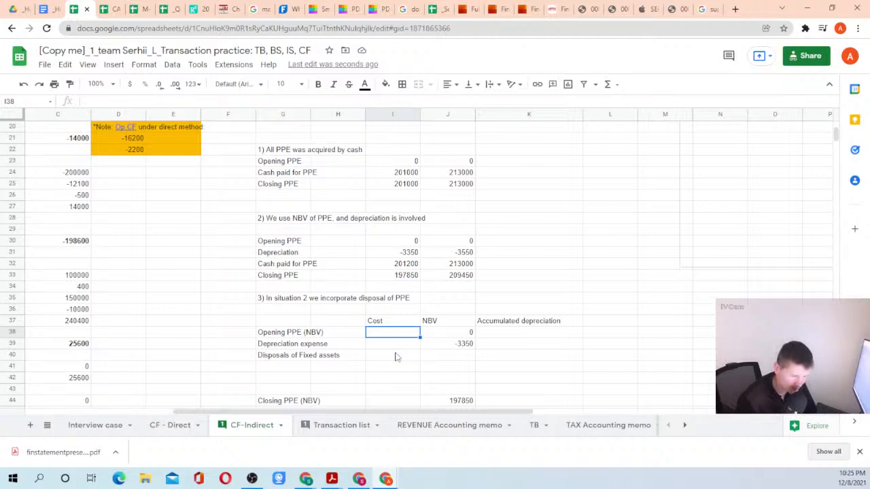
pyautogui.press('Left')
pyautogui.press('Left')
pyautogui.press('Right')
pyautogui.press('Right')
pyautogui.write('=')
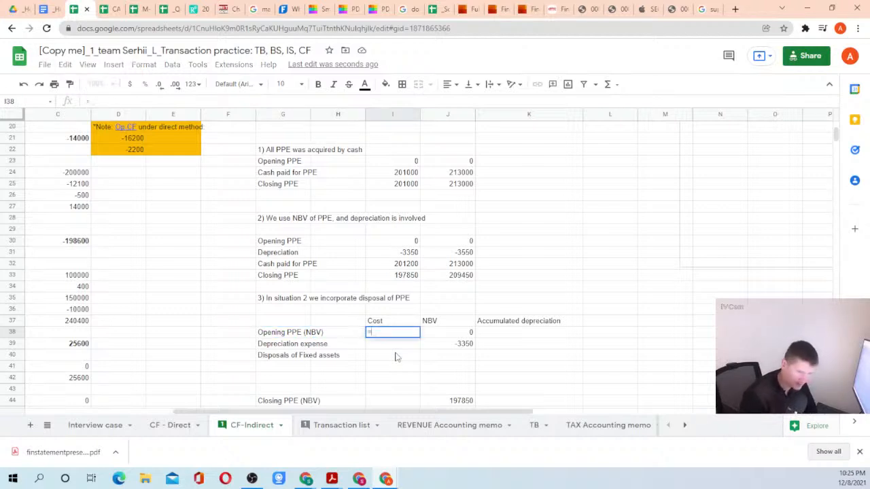
pyautogui.click(535, 425)
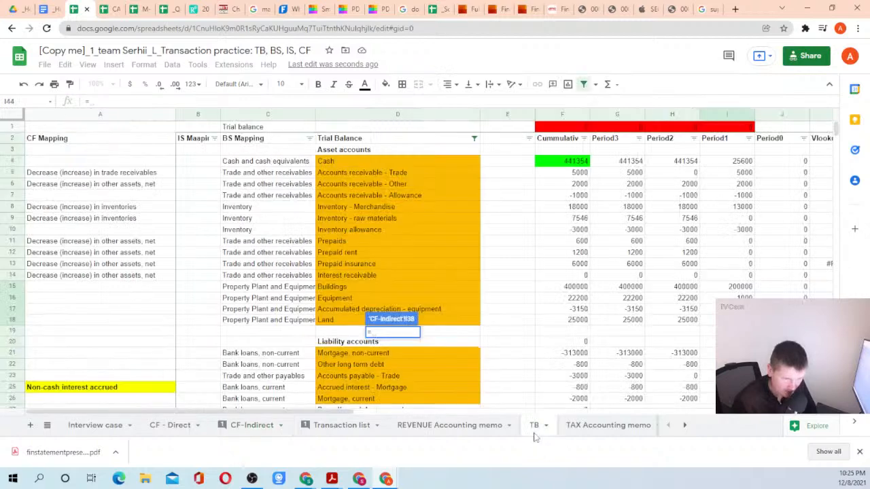
pyautogui.press('Return')
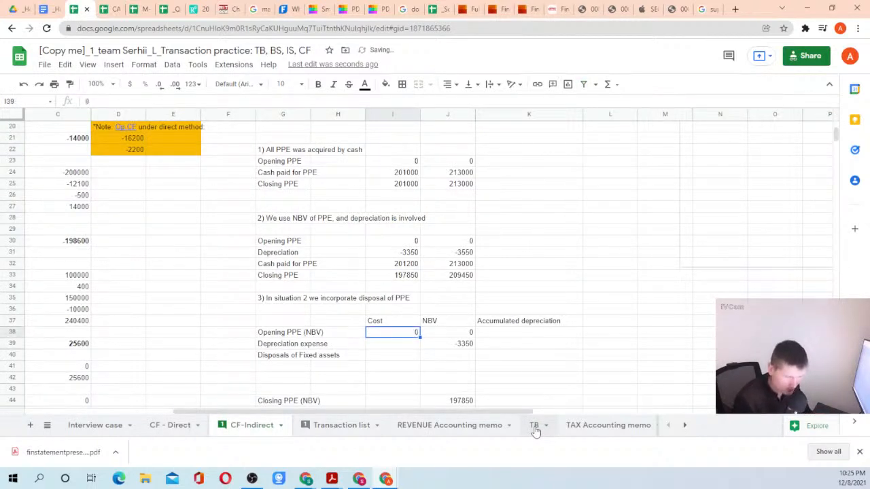
# Look up the cash amount in the equipment disposal entry on the Transaction list sheet for the disposals line.
pyautogui.press('Left')
pyautogui.press('Left')
pyautogui.press('Right')
pyautogui.press('Right')
pyautogui.press('Down')
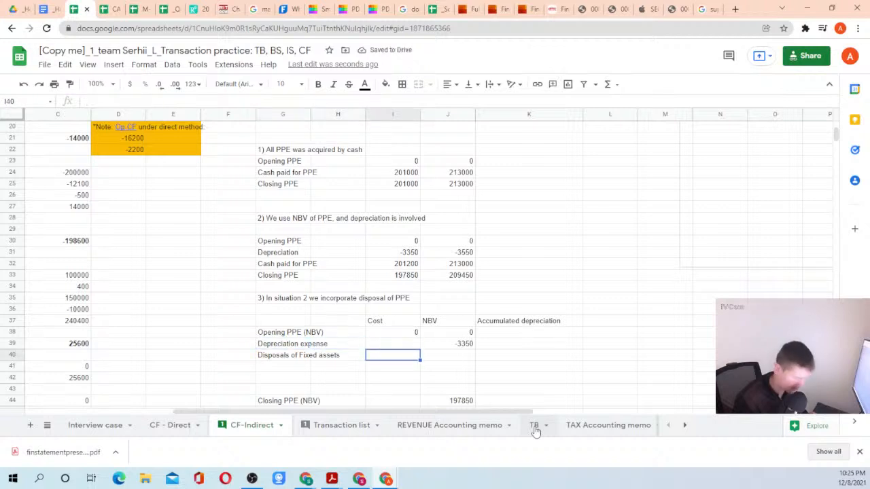
pyautogui.write('-')
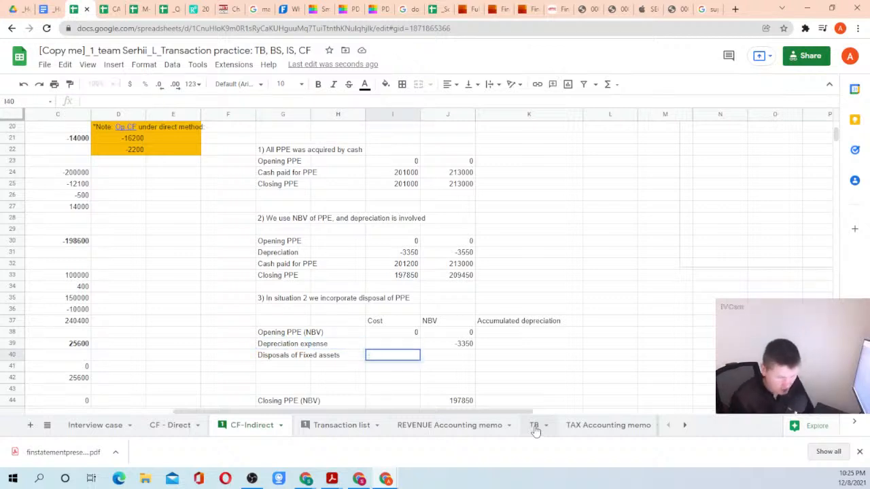
pyautogui.click(340, 432)
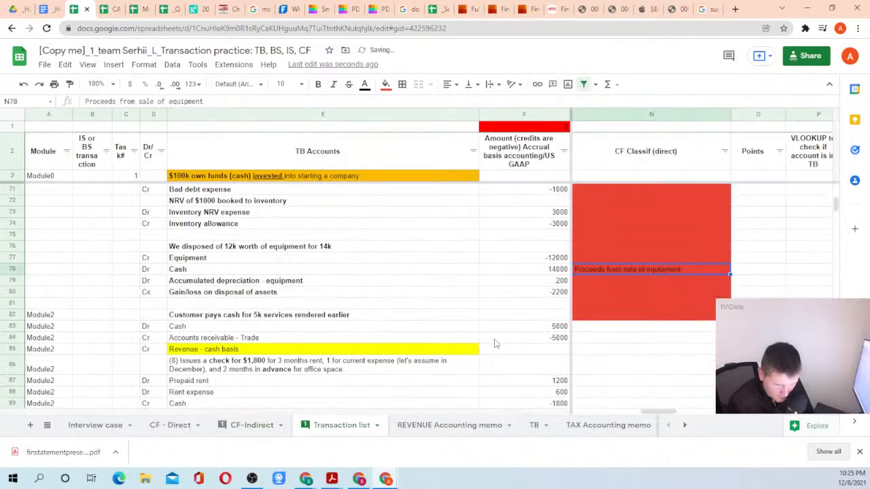
pyautogui.scroll(-5, 543, 319)
pyautogui.scroll(-2, 556, 324)
pyautogui.scroll(3, 561, 321)
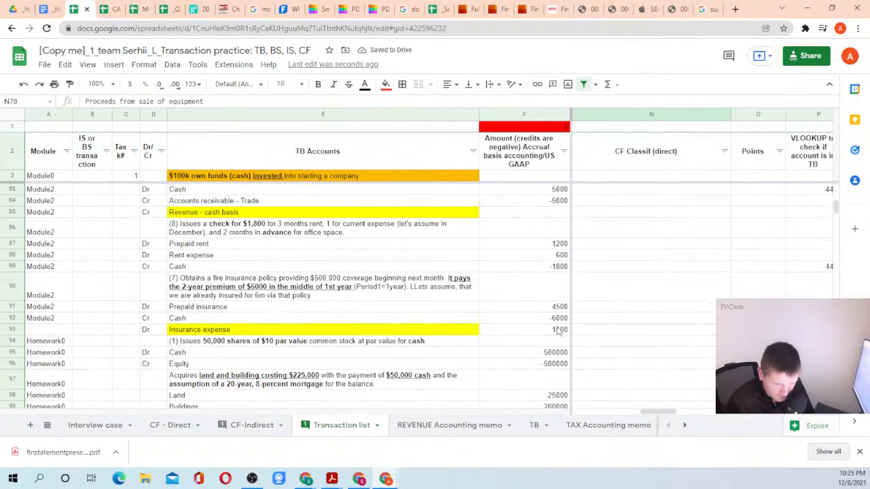
pyautogui.scroll(2, 562, 319)
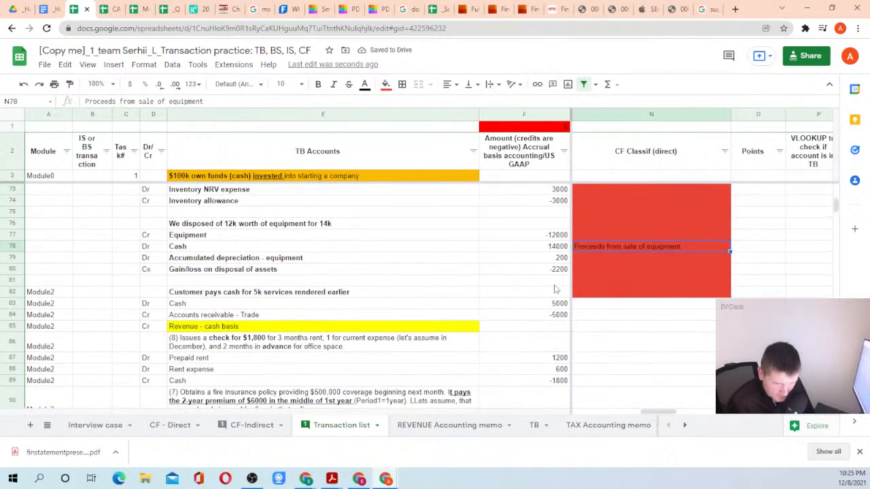
pyautogui.click(549, 247)
pyautogui.doubleClick(549, 247)
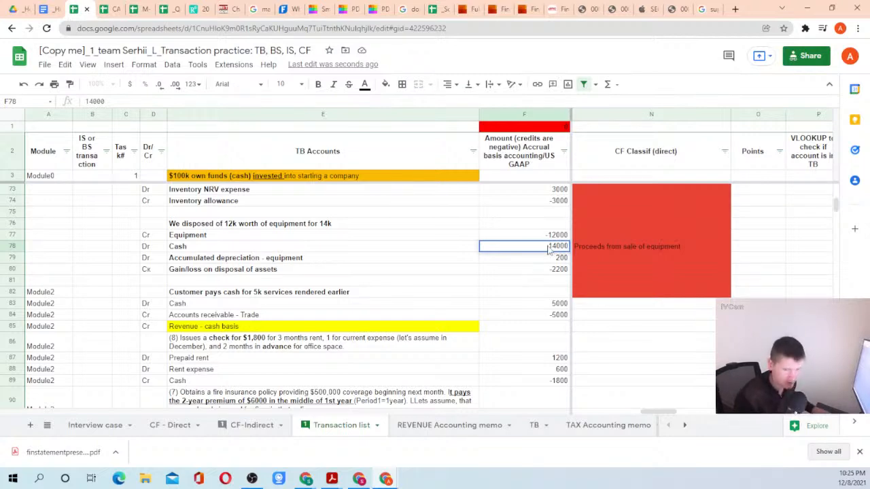
pyautogui.press('Escape')
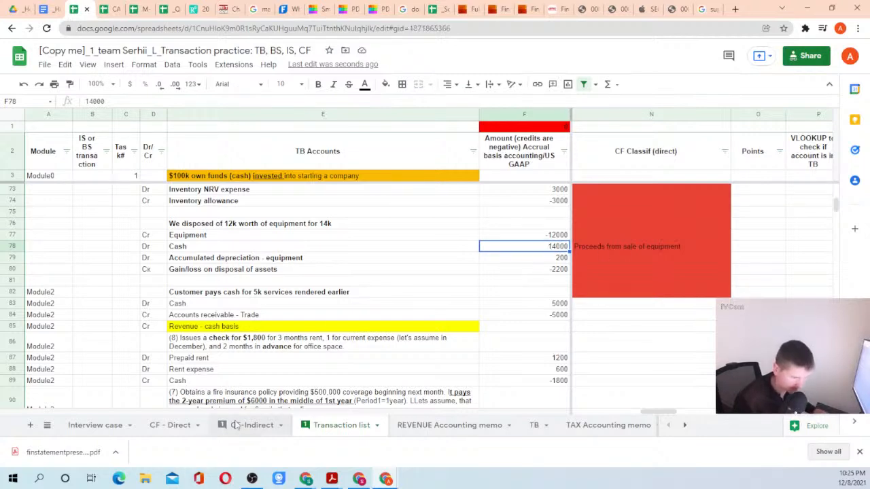
pyautogui.click(246, 425)
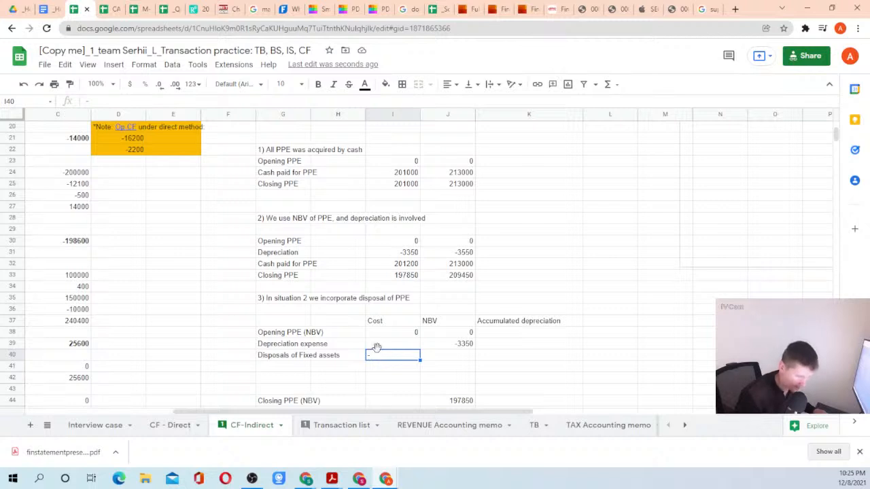
# Link the disposals of fixed assets cost in I40 to the negative of the cash amount in F78 of the Transaction list.
pyautogui.doubleClick(382, 359)
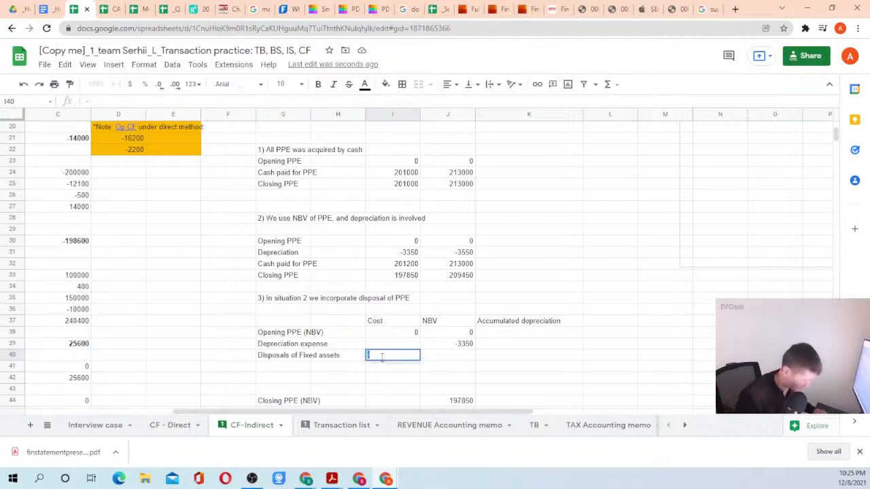
pyautogui.write('=-')
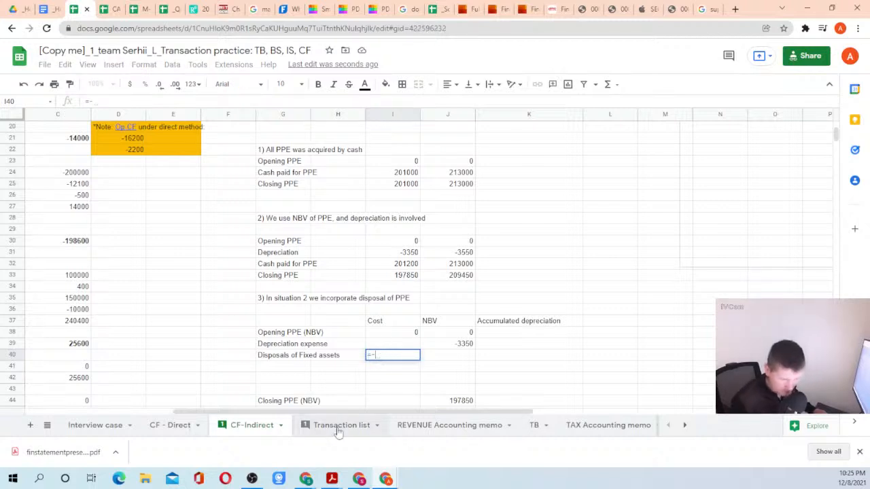
pyautogui.click(337, 427)
pyautogui.click(545, 247)
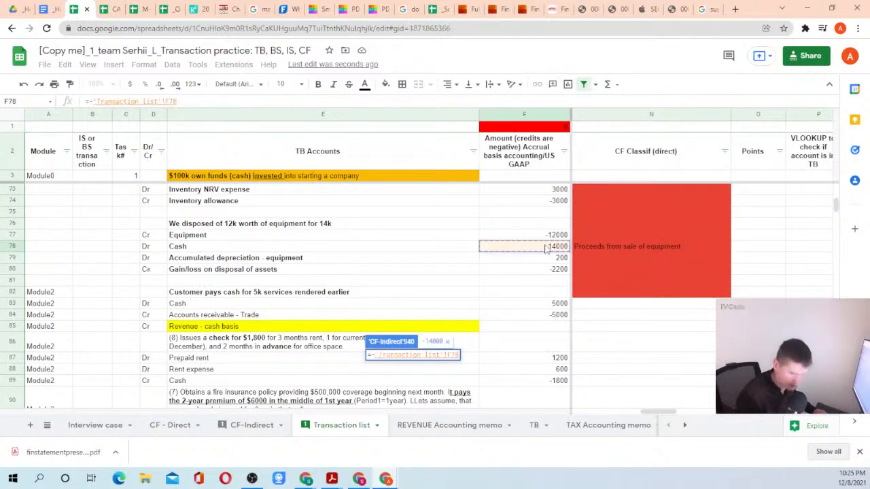
pyautogui.press('Return')
pyautogui.press('Return')
pyautogui.press('Down')
pyautogui.press('Down')
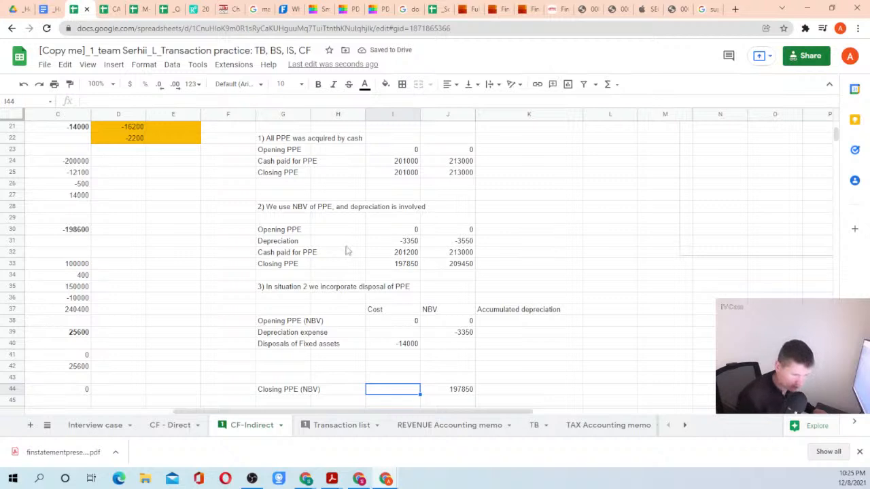
# Shorten the opening balance label in G38 to "Opening PPE".
pyautogui.click(287, 313)
pyautogui.click(280, 323)
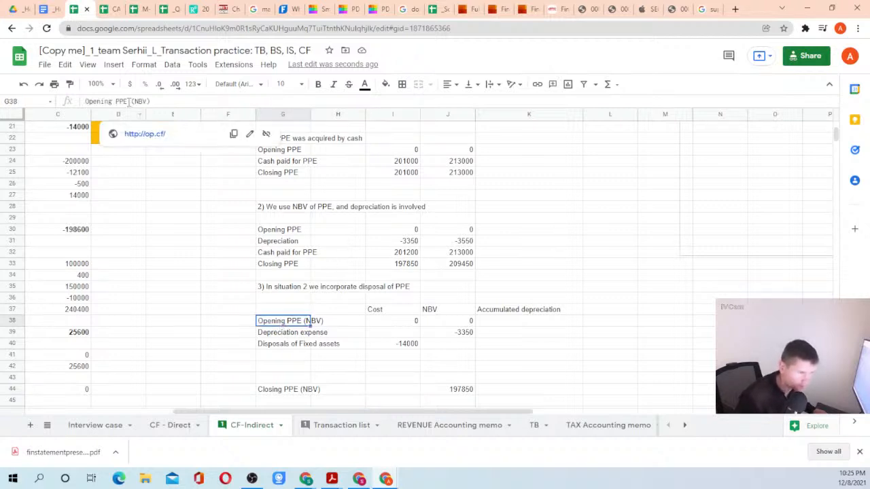
pyautogui.press('Return')
pyautogui.press('BackSpace')
pyautogui.press('BackSpace')
pyautogui.press('BackSpace')
pyautogui.press('BackSpace')
pyautogui.press('BackSpace')
pyautogui.press('BackSpace')
pyautogui.press('Return')
# Shorten the closing balance label in G44 to "Closing PPE".
pyautogui.press('Return')
pyautogui.press('Return')
pyautogui.press('Down')
pyautogui.press('Down')
pyautogui.press('Down')
pyautogui.press('Down')
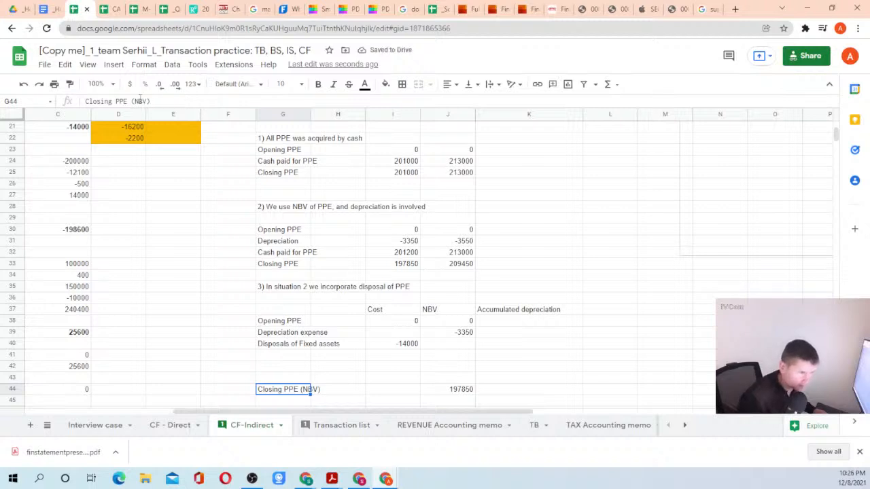
pyautogui.press('Return')
pyautogui.press('BackSpace')
pyautogui.press('BackSpace')
pyautogui.press('BackSpace')
pyautogui.press('BackSpace')
pyautogui.press('BackSpace')
pyautogui.press('BackSpace')
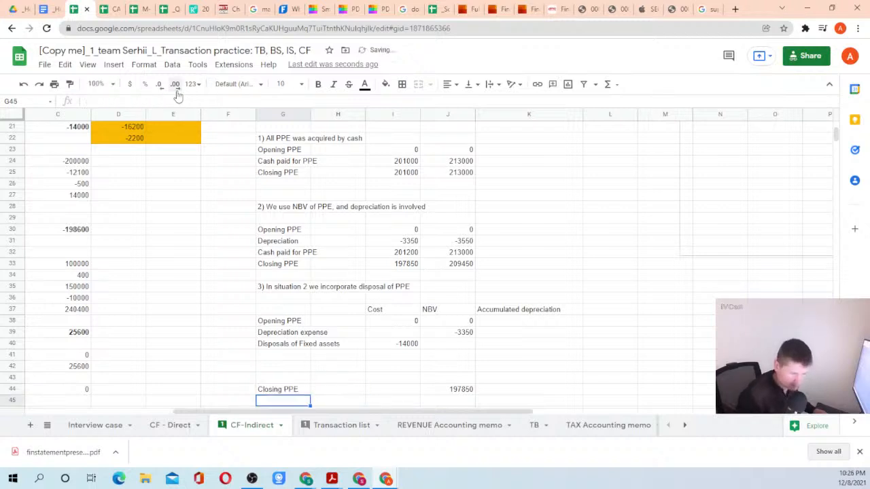
# Set the Closing PPE cost in I44 to the sum of Period1 Buildings and Equipment from the TB sheet, cells I15 and I16.
pyautogui.press('Tab')
pyautogui.press('Tab')
pyautogui.write('=')
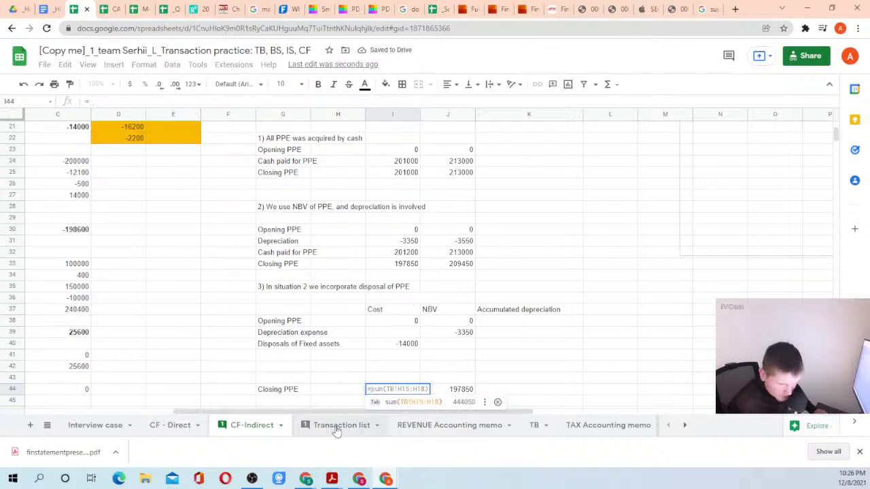
pyautogui.click(537, 433)
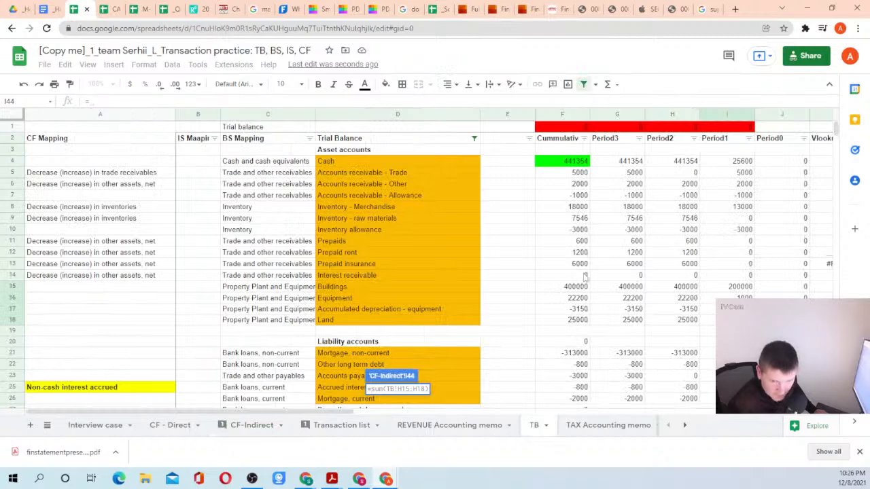
pyautogui.click(732, 291)
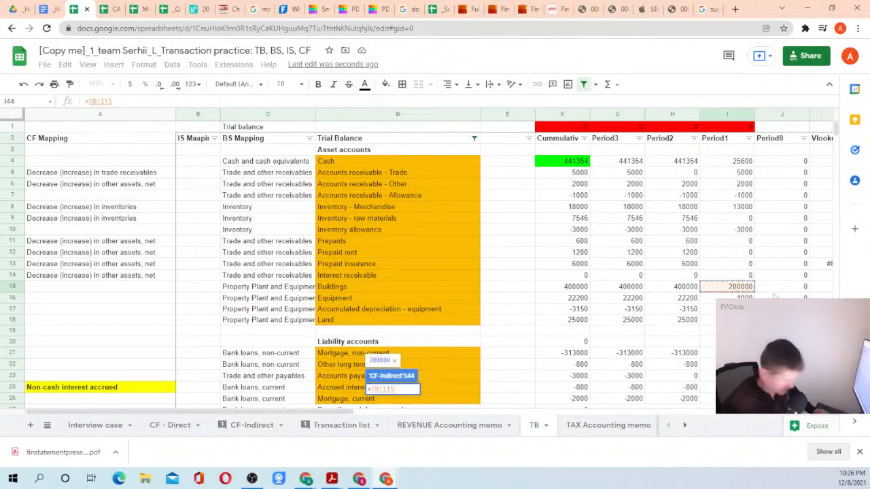
pyautogui.write('+')
pyautogui.click(732, 298)
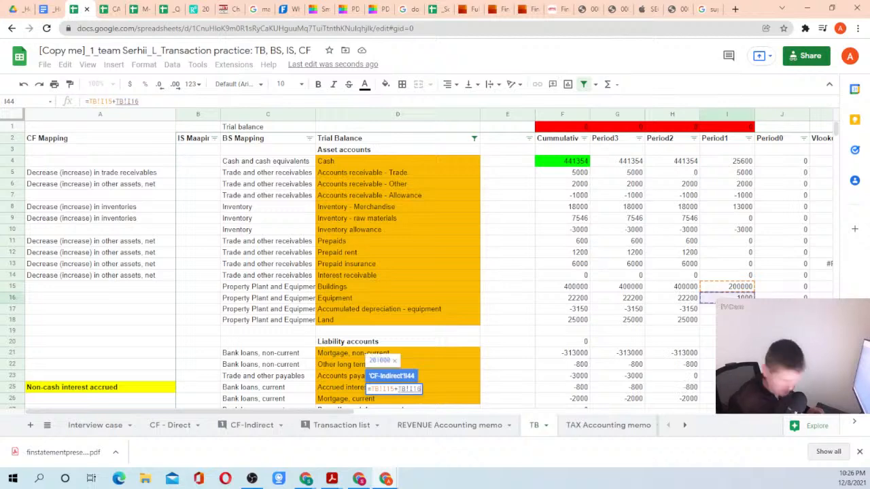
pyautogui.press('Return')
# Copy the "Cash paid for PPE" label from G32 into G43, directly above the Closing PPE line of situation 3.
pyautogui.press('Up')
pyautogui.press('Up')
pyautogui.press('Up')
pyautogui.press('Up')
pyautogui.press('Up')
pyautogui.press('Up')
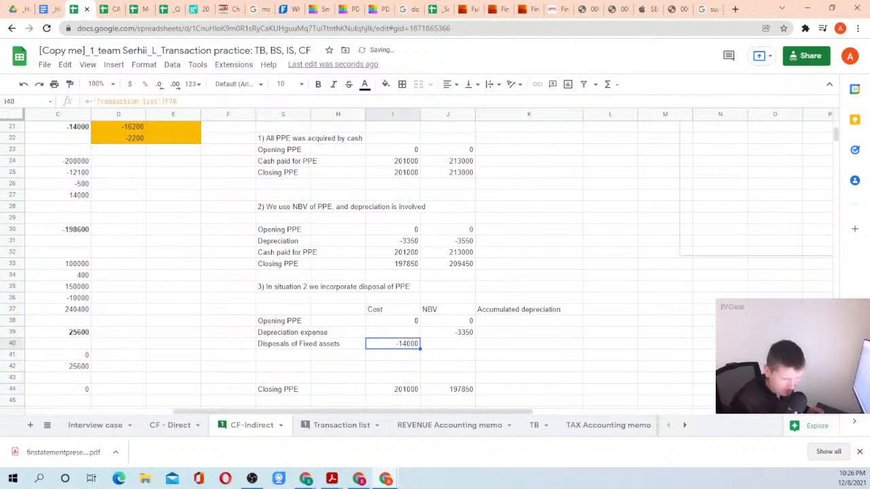
pyautogui.press('Down')
pyautogui.press('Down')
pyautogui.press('Down')
pyautogui.press('Left')
pyautogui.press('Up')
pyautogui.press('Up')
pyautogui.press('Up')
pyautogui.press('Up')
pyautogui.press('Up')
pyautogui.press('Up')
pyautogui.press('Up')
pyautogui.press('Up')
pyautogui.press('Up')
pyautogui.press('Up')
pyautogui.press('Up')
pyautogui.press('Up')
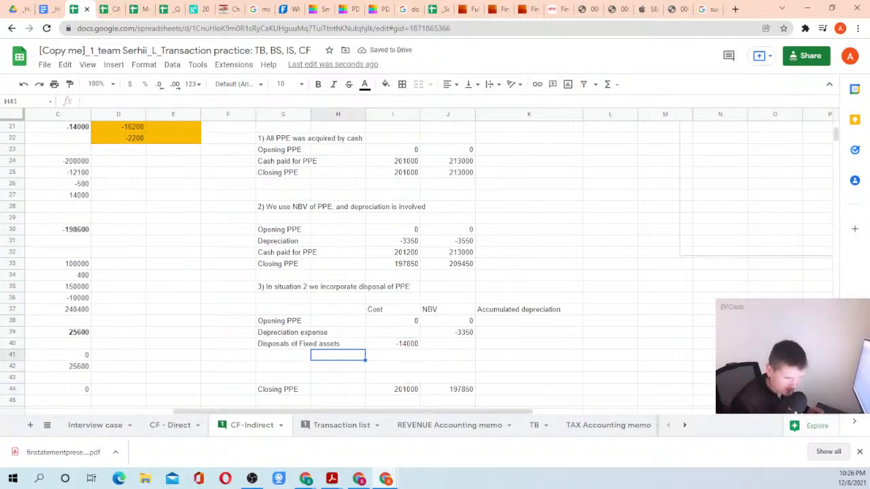
pyautogui.press('Left')
pyautogui.press('Down')
pyautogui.press('Down')
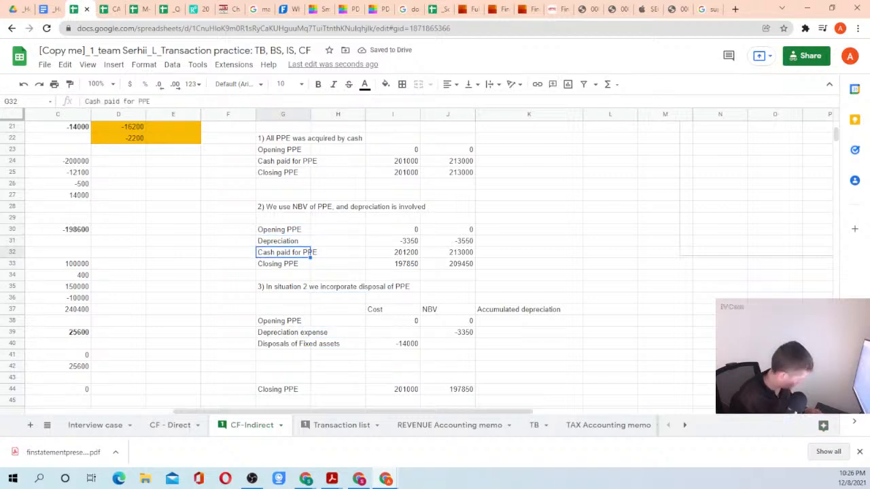
pyautogui.hotkey('ctrl', 'c')
pyautogui.press('Down')
pyautogui.press('Down')
pyautogui.press('Down')
pyautogui.press('Down')
pyautogui.press('Down')
pyautogui.press('Down')
pyautogui.press('Down')
pyautogui.press('Down')
pyautogui.press('Down')
pyautogui.press('Down')
pyautogui.press('Down')
pyautogui.hotkey('ctrl', 'v')
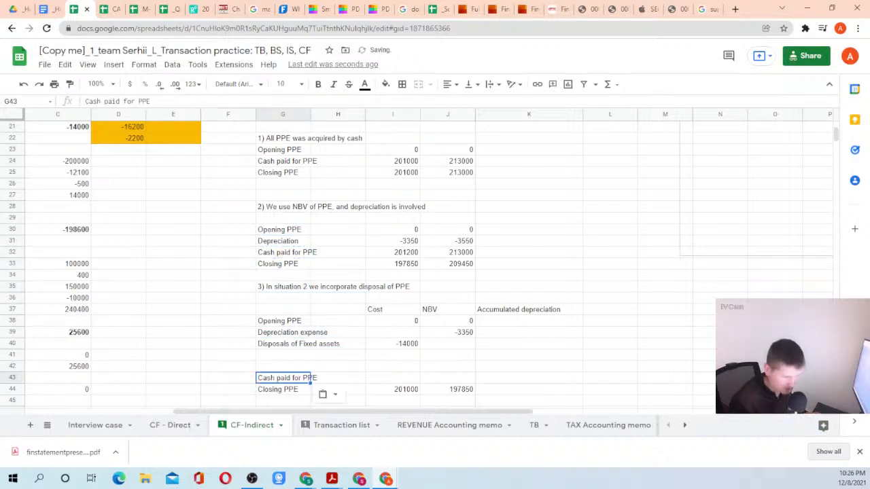
# Review the disposals of fixed assets line and its cost formula in the situation 3 roll-forward.
pyautogui.press('Right')
pyautogui.press('Right')
pyautogui.press('Up')
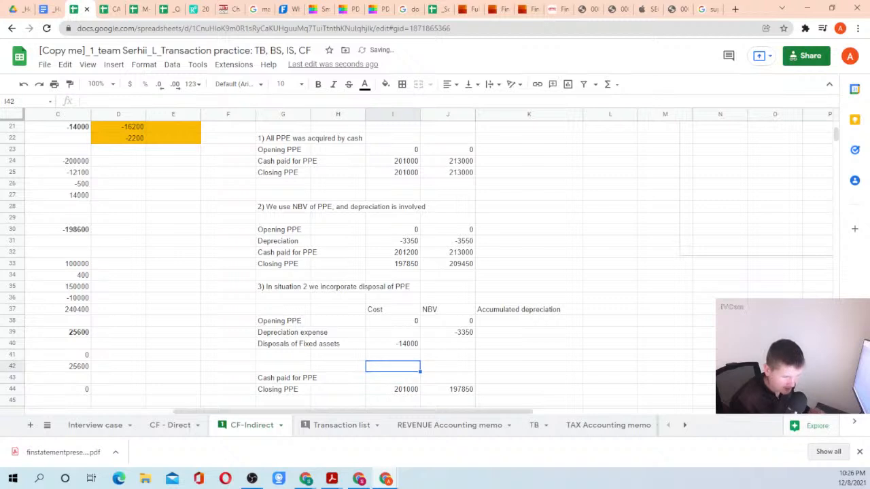
pyautogui.press('Up')
pyautogui.press('Up')
pyautogui.press('Up')
pyautogui.press('Up')
pyautogui.press('Up')
pyautogui.press('Down')
pyautogui.press('Down')
pyautogui.press('Down')
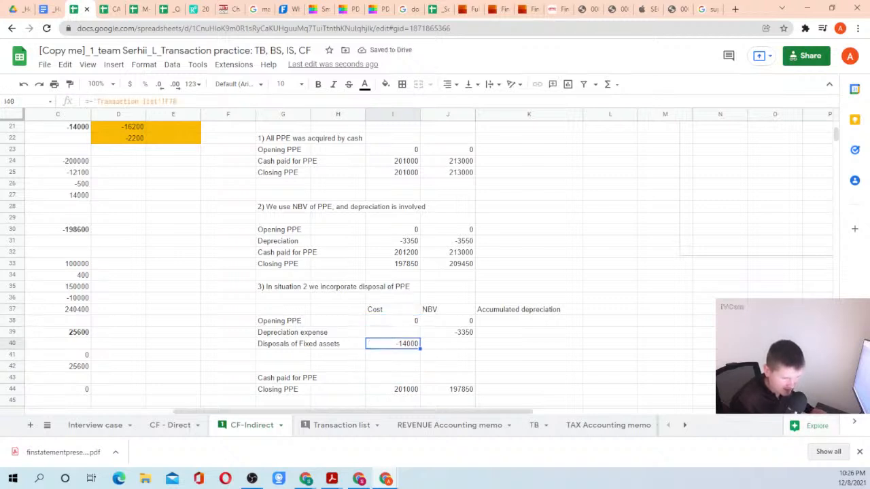
pyautogui.press('Left')
pyautogui.press('Left')
pyautogui.press('Left')
pyautogui.press('Right')
pyautogui.hotkey('shift', 'Right')
pyautogui.hotkey('shift', 'Right')
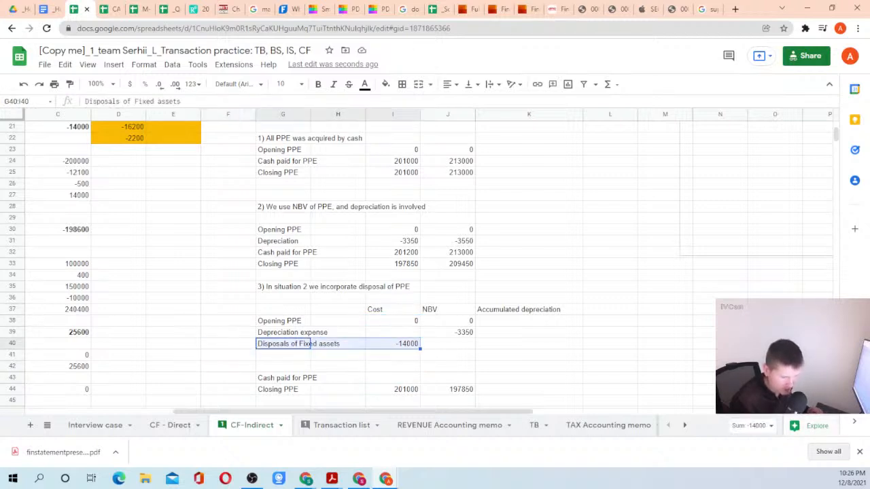
pyautogui.press('Left')
pyautogui.press('Right')
pyautogui.hotkey('shift', 'Right')
pyautogui.hotkey('shift', 'Right')
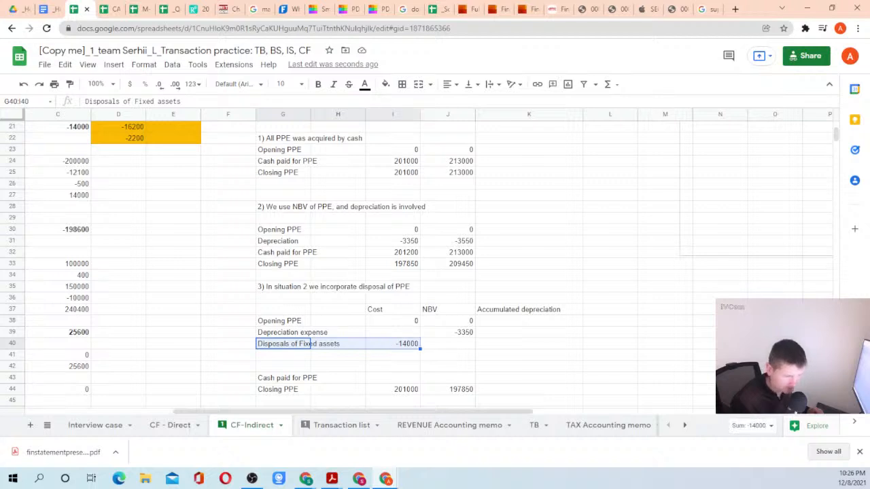
pyautogui.click(388, 345)
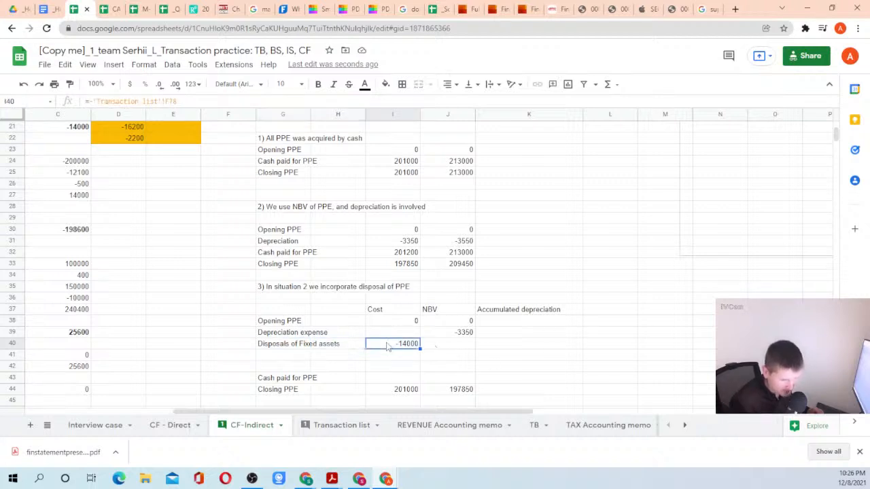
# Calculate the cash paid for PPE cost in I43 as closing PPE minus the lines above, using =I44-sum(I38:I42).
pyautogui.click(387, 378)
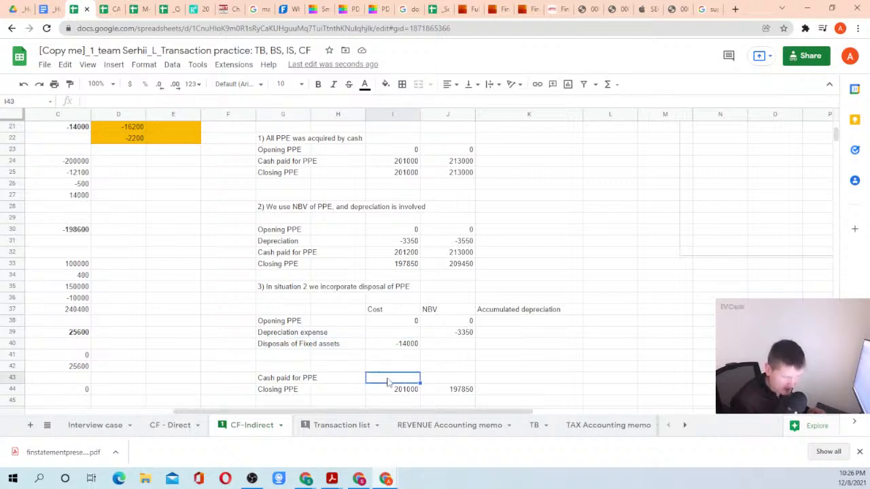
pyautogui.write('=')
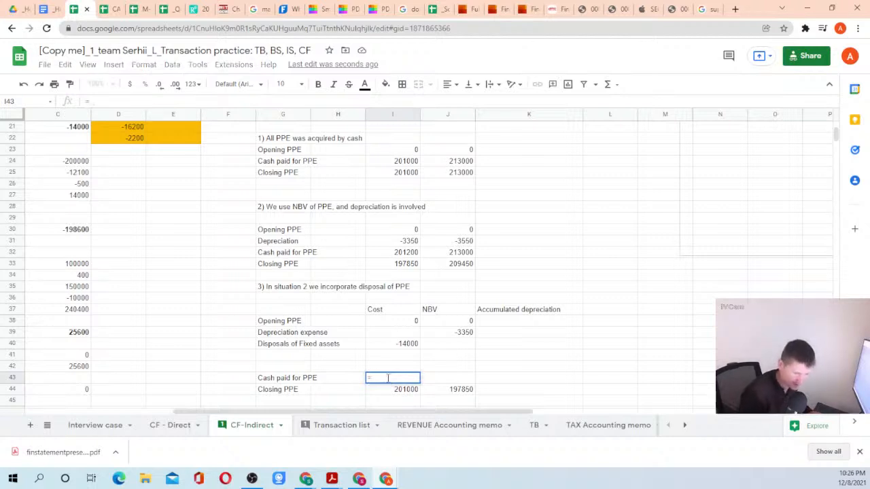
pyautogui.press('Down')
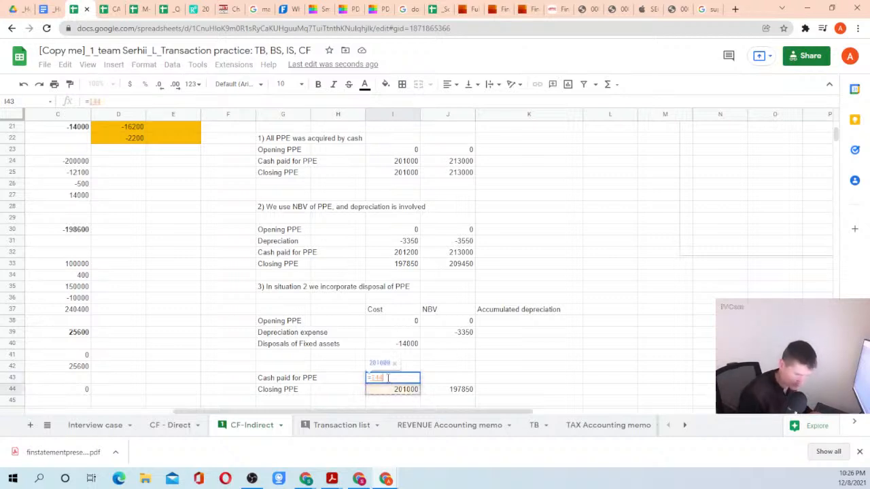
pyautogui.write('-sum(')
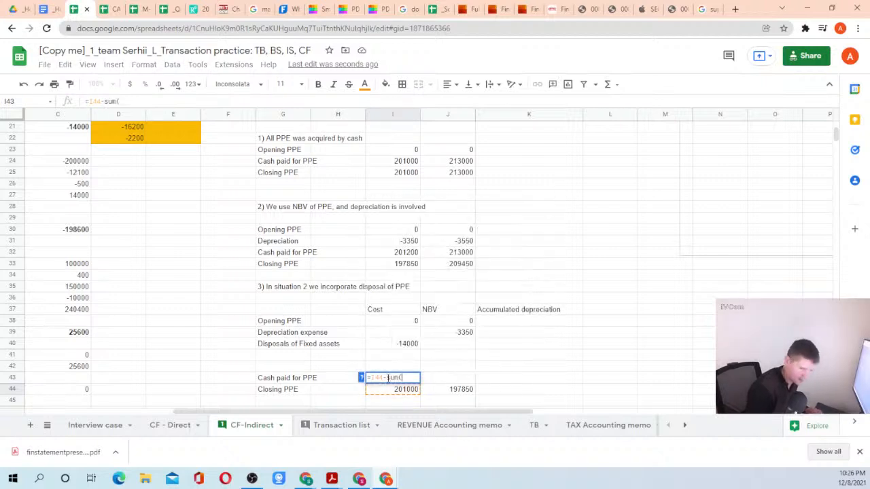
pyautogui.press('Up')
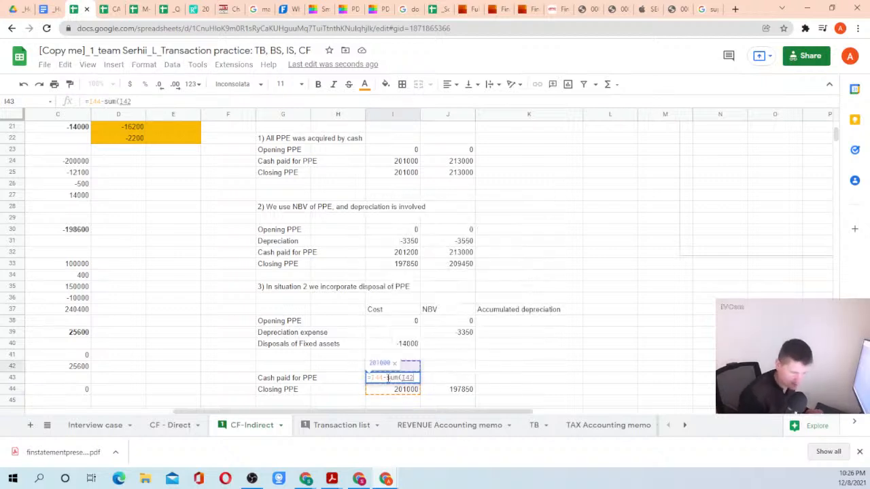
pyautogui.hotkey('shift', 'Up')
pyautogui.hotkey('shift', 'Up')
pyautogui.hotkey('shift', 'Up')
pyautogui.hotkey('shift', 'Up')
pyautogui.write(')')
pyautogui.press('Return')
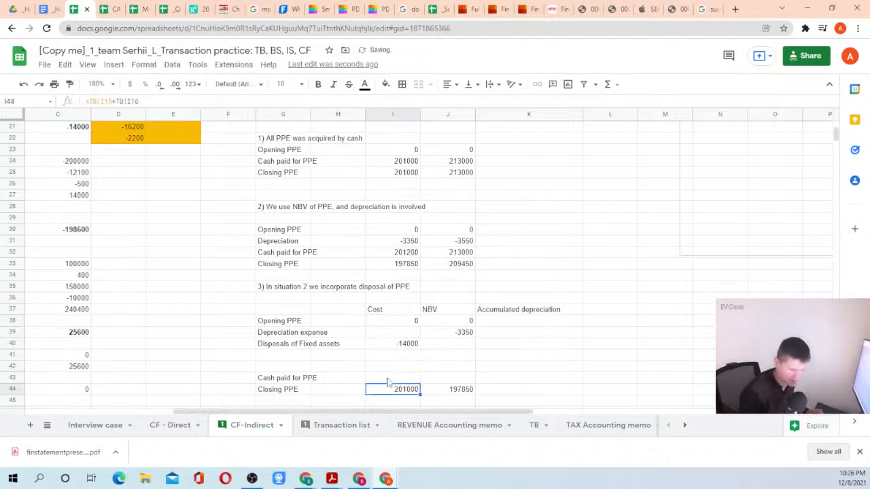
# Check the cash paid for PPE formula in I43 against the total of the building and equipment acquisition outflows in C24:C26.
pyautogui.press('Up')
pyautogui.press('Left')
pyautogui.press('Left')
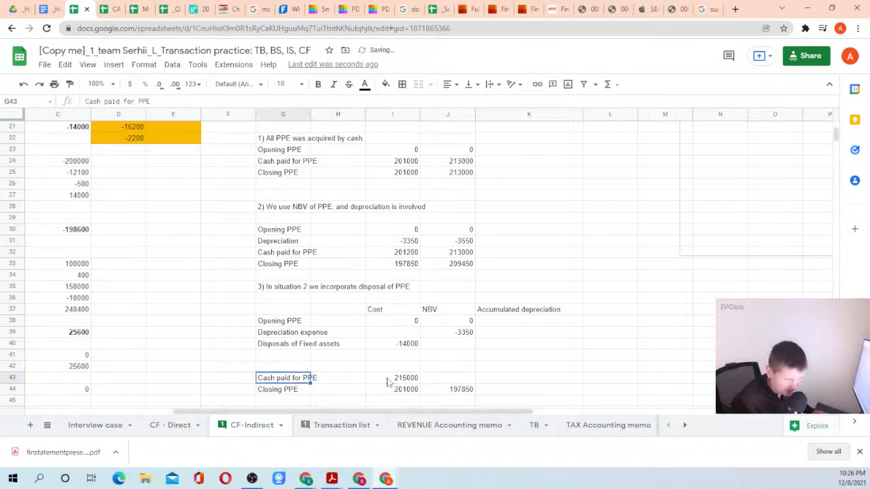
pyautogui.press('Right')
pyautogui.press('Right')
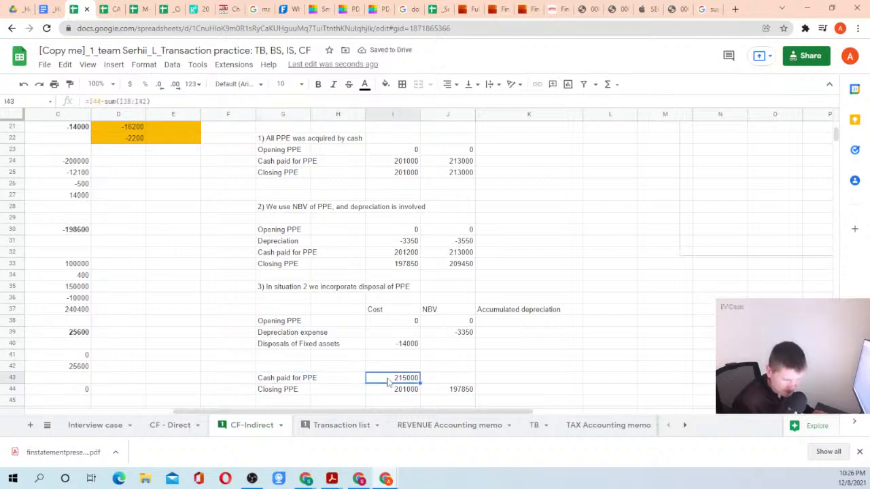
pyautogui.doubleClick(387, 379)
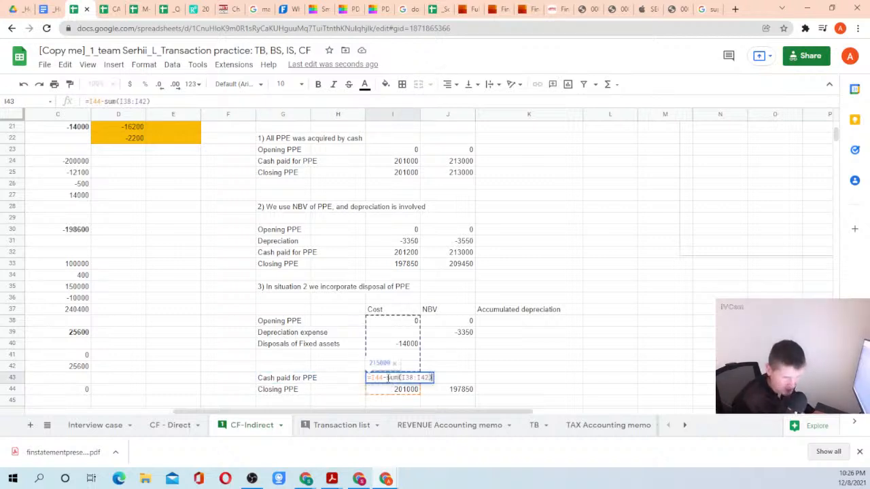
pyautogui.press('Escape')
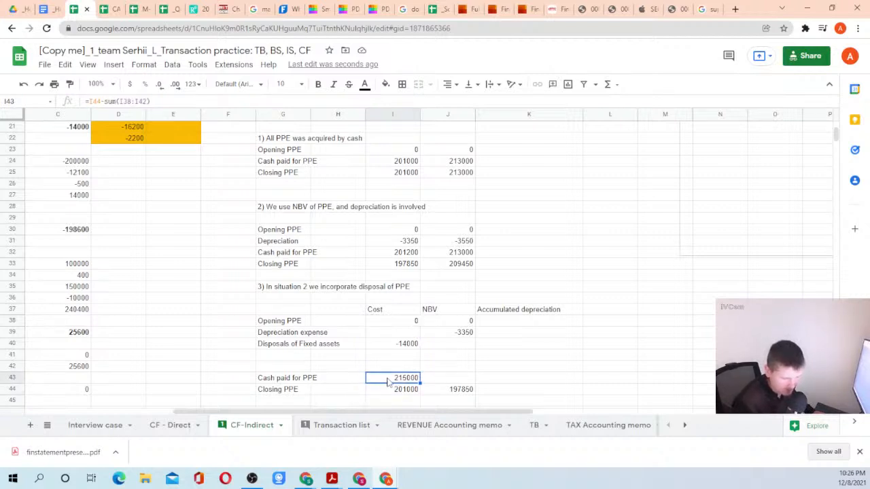
pyautogui.press('Left')
pyautogui.press('Left')
pyautogui.press('Left')
pyautogui.press('Left')
pyautogui.press('Left')
pyautogui.press('Left')
pyautogui.press('Left')
pyautogui.press('Left')
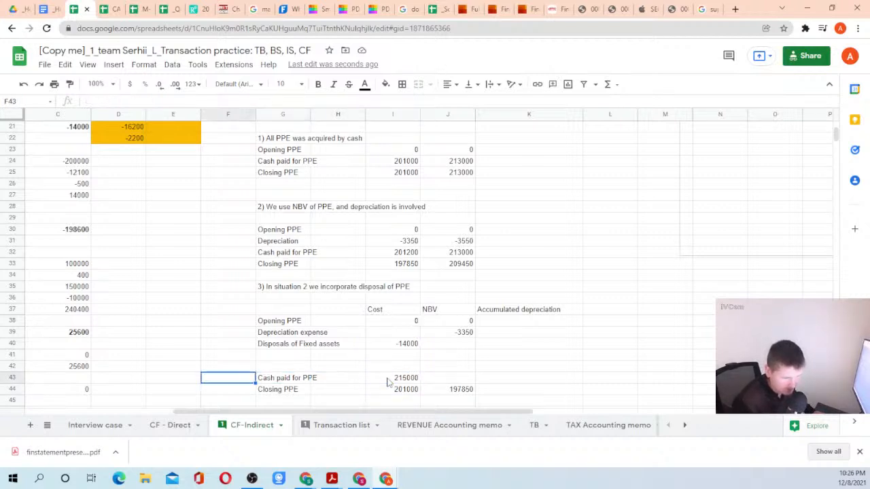
pyautogui.press('Right')
pyautogui.press('Right')
pyautogui.press('Up')
pyautogui.press('Up')
pyautogui.press('Up')
pyautogui.press('Up')
pyautogui.press('Up')
pyautogui.press('Up')
pyautogui.press('Up')
pyautogui.press('Up')
pyautogui.press('Up')
pyautogui.press('Up')
pyautogui.press('Up')
pyautogui.press('Up')
pyautogui.press('Up')
pyautogui.press('Up')
pyautogui.press('Up')
pyautogui.press('Up')
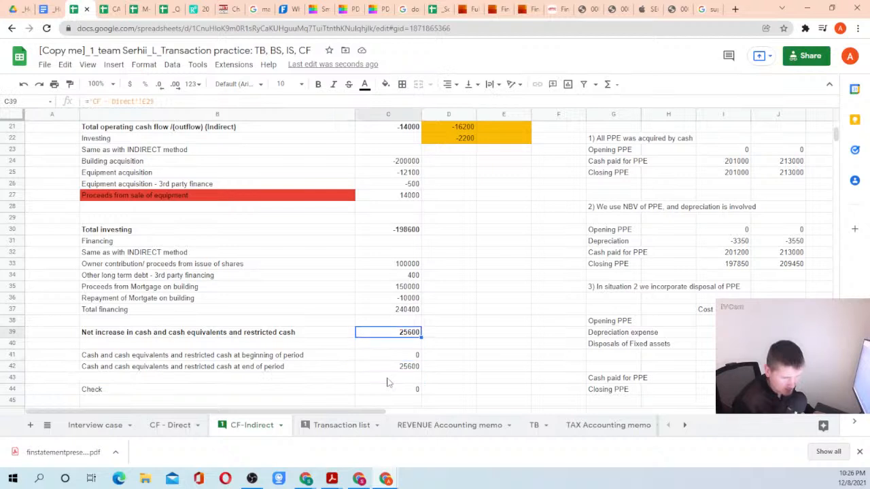
pyautogui.press('Up')
pyautogui.press('Up')
pyautogui.press('Up')
pyautogui.press('Up')
pyautogui.press('Down')
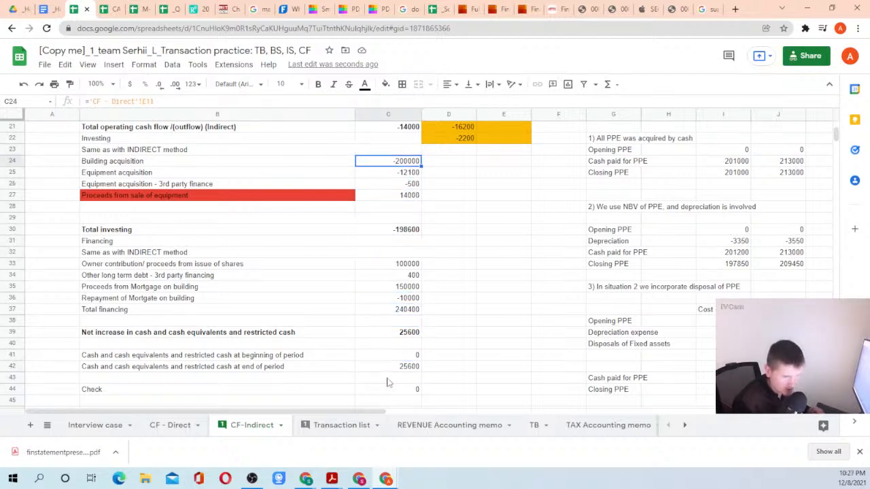
pyautogui.hotkey('shift', 'Down')
pyautogui.hotkey('shift', 'Down')
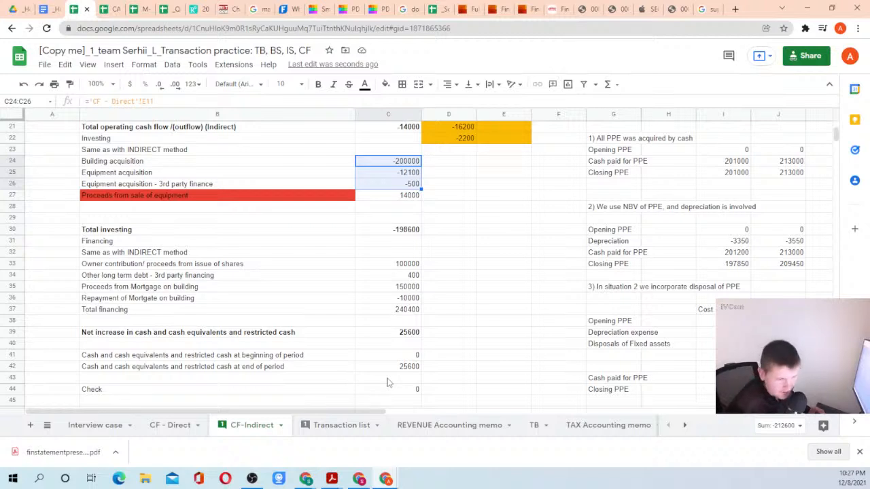
pyautogui.press('Down')
pyautogui.press('Down')
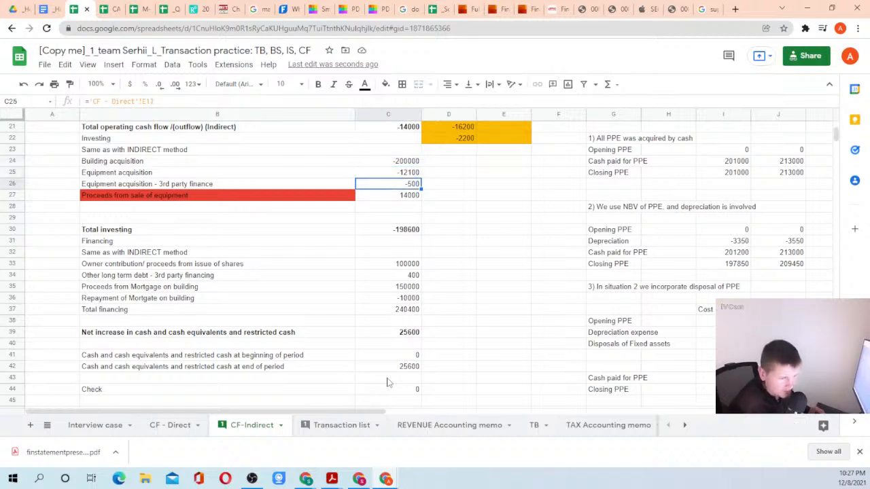
pyautogui.press('Left')
pyautogui.press('Right')
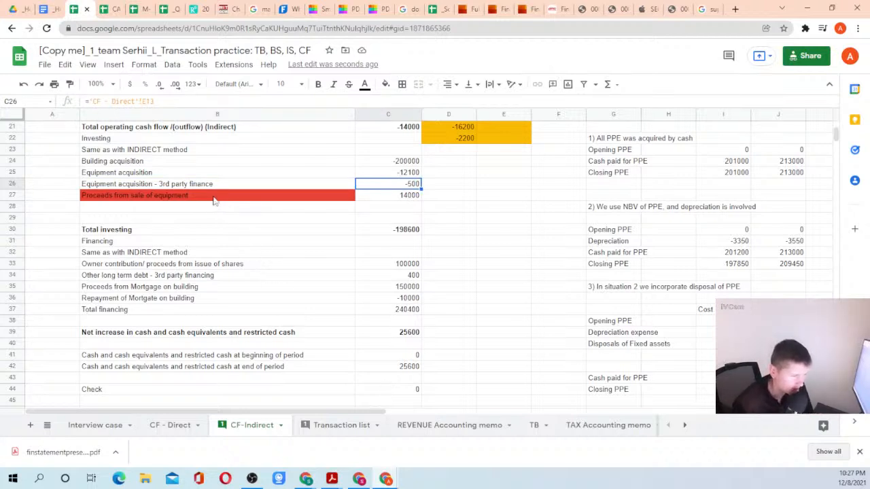
pyautogui.moveTo(413, 162); pyautogui.dragTo(413, 186)
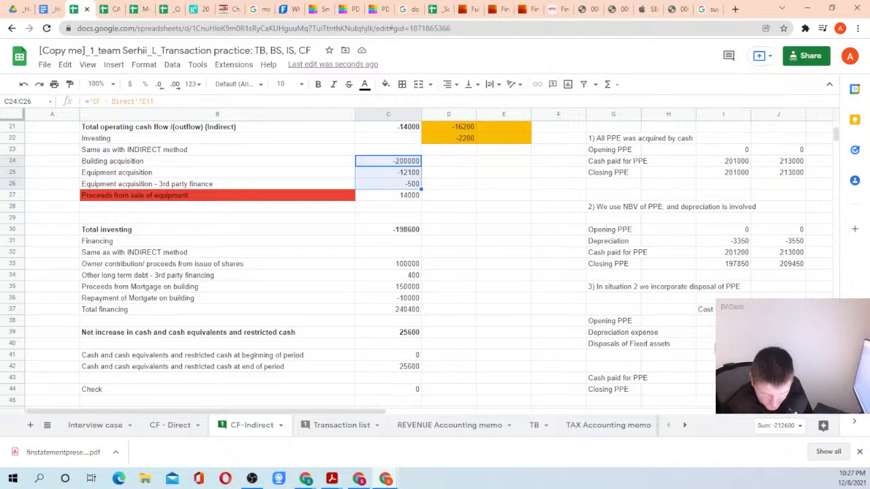
# Repoint the disposals of fixed assets cost in I40 to the negative of F77 on the Transaction list.
pyautogui.click(707, 344)
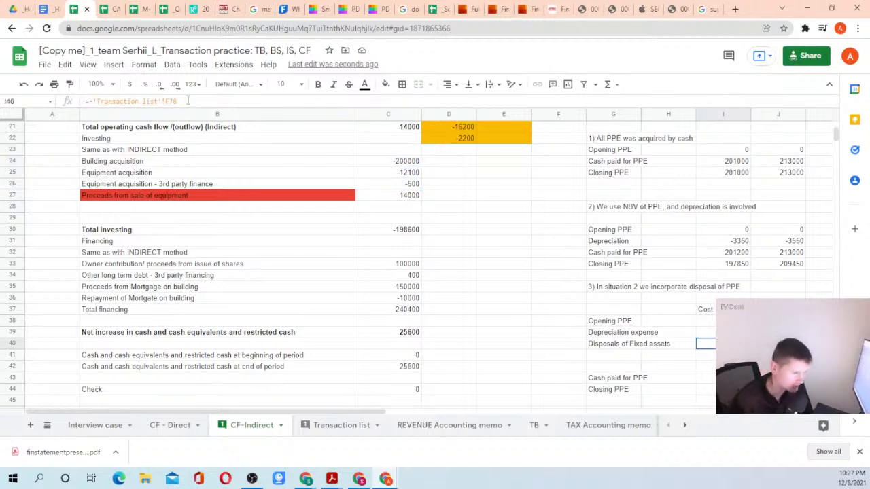
pyautogui.click(188, 101)
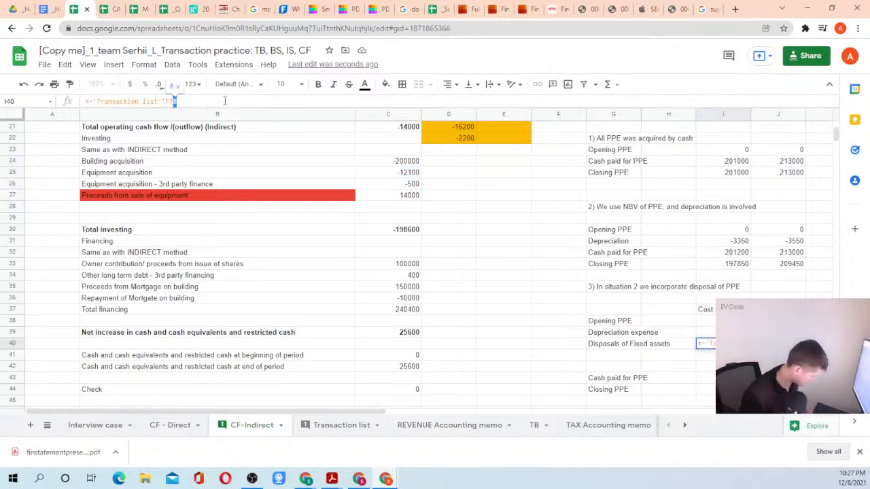
pyautogui.write('7')
pyautogui.press('Return')
pyautogui.press('Up')
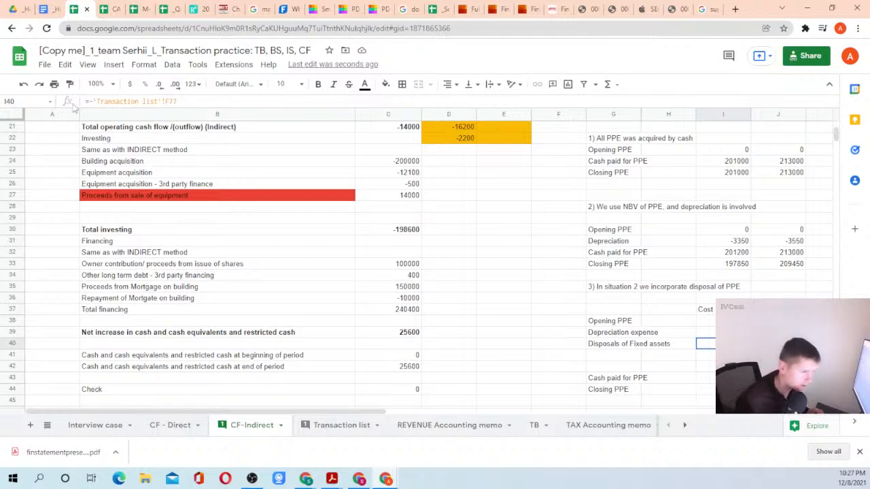
pyautogui.press('Return')
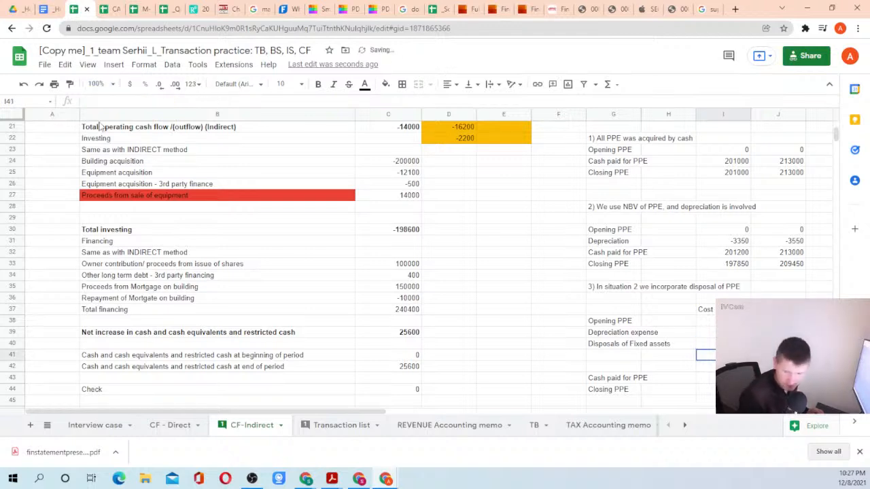
pyautogui.press('Down')
pyautogui.press('Down')
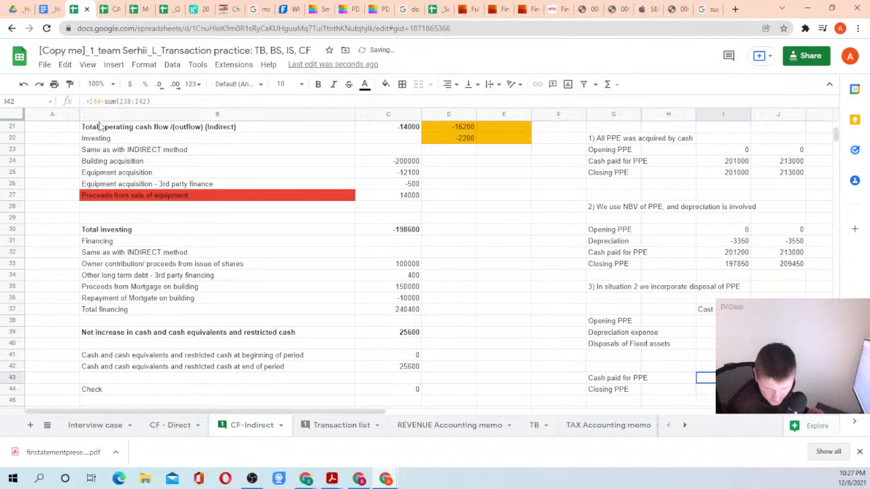
# Review the disposals of fixed assets and cash paid for PPE cost formulas in I40 and I43 of the situation 3 roll-forward.
pyautogui.press('Up')
pyautogui.press('Up')
pyautogui.press('Up')
pyautogui.press('Up')
pyautogui.press('Up')
pyautogui.press('Up')
pyautogui.press('Up')
pyautogui.press('Up')
pyautogui.press('Up')
pyautogui.press('Up')
pyautogui.press('Up')
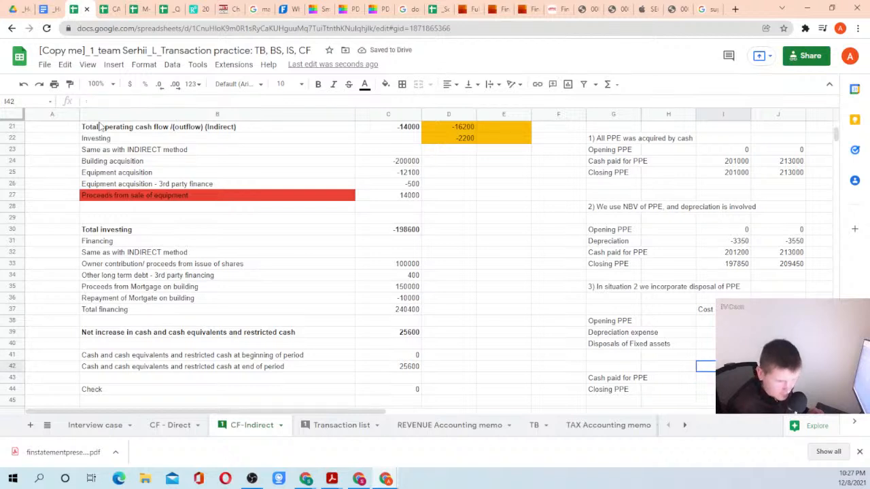
pyautogui.press('Down')
pyautogui.press('Down')
pyautogui.press('Down')
pyautogui.press('Down')
pyautogui.press('Down')
pyautogui.press('Down')
pyautogui.press('Down')
pyautogui.press('Down')
pyautogui.press('Down')
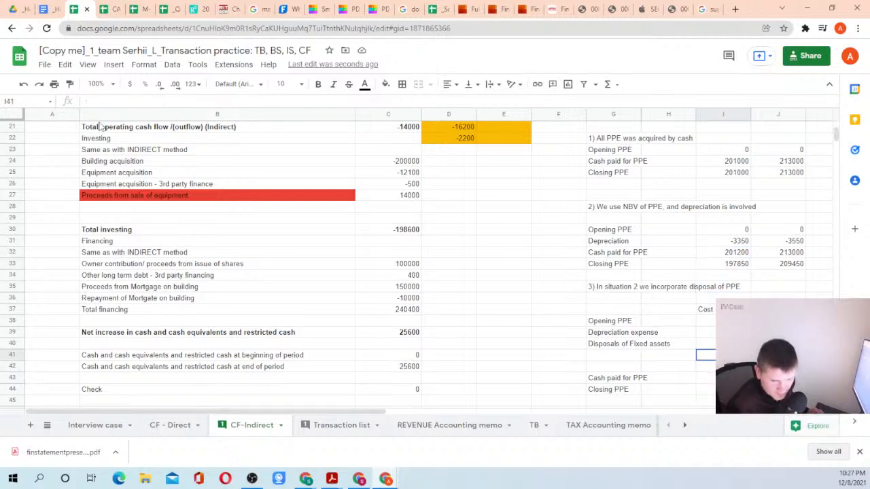
pyautogui.press('Up')
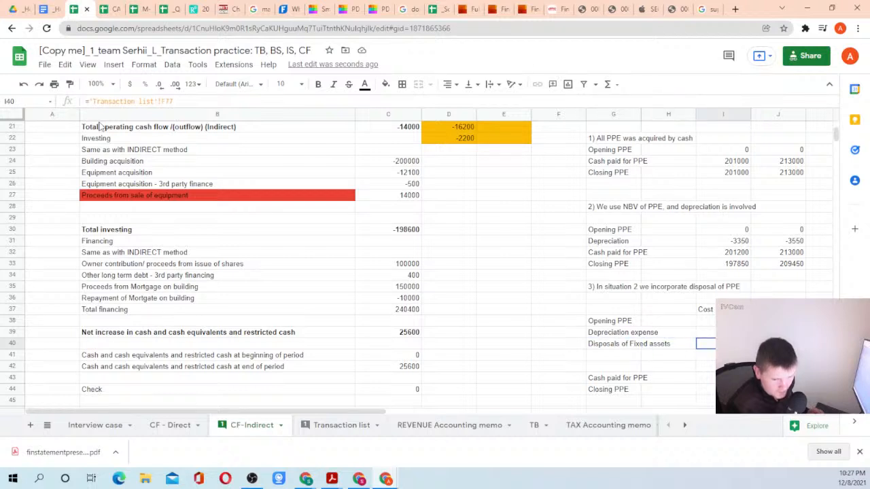
pyautogui.press('Down')
pyautogui.press('Down')
pyautogui.press('Down')
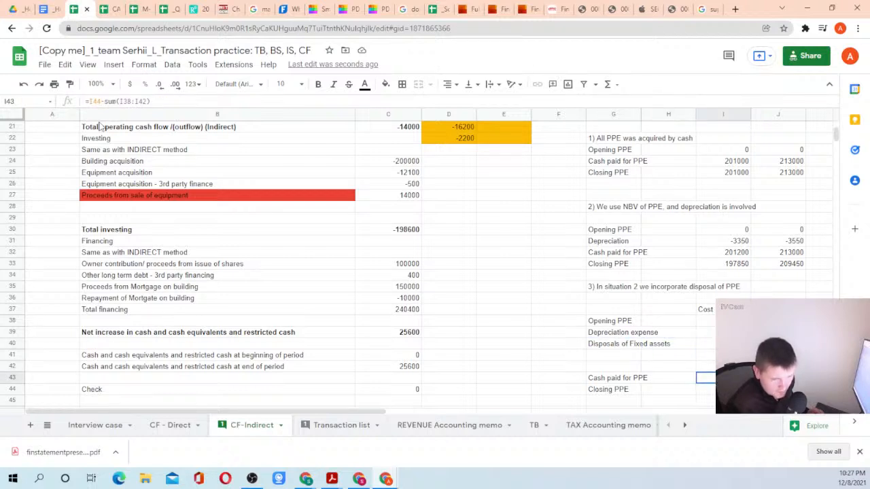
# Check the source of the equipment acquisition outflow in C25 of the investing section.
pyautogui.press('Left')
pyautogui.press('Left')
pyautogui.press('Left')
pyautogui.press('Left')
pyautogui.press('Up')
pyautogui.press('Up')
pyautogui.press('Up')
pyautogui.press('Up')
pyautogui.press('Up')
pyautogui.press('Up')
pyautogui.press('Up')
pyautogui.press('Up')
pyautogui.press('Up')
pyautogui.press('Up')
pyautogui.press('Up')
pyautogui.press('Up')
pyautogui.press('Up')
pyautogui.press('Up')
pyautogui.press('Up')
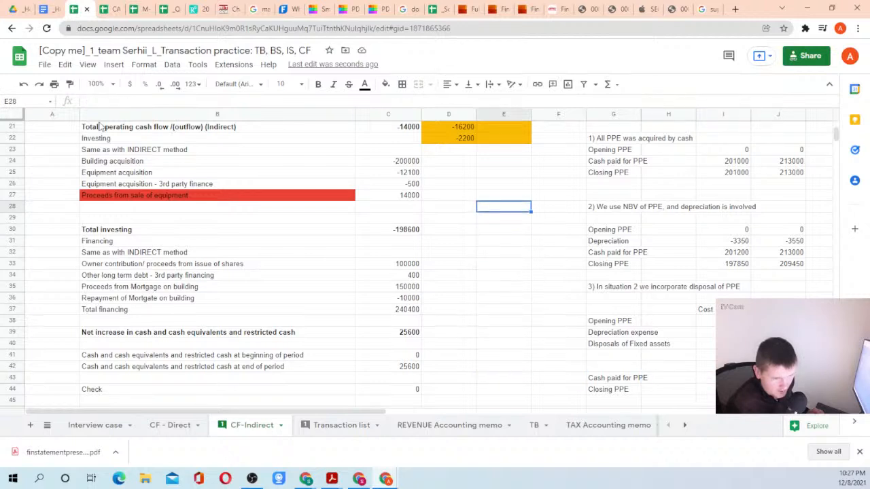
pyautogui.press('Left')
pyautogui.press('Left')
pyautogui.press('Up')
pyautogui.press('Up')
pyautogui.press('Up')
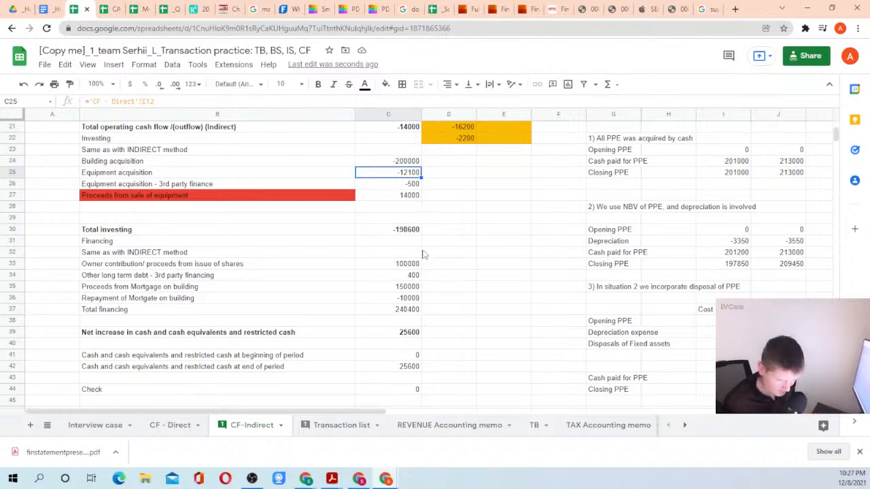
# Inspect the accounting period and direct cash flow classification of the equipment disposal's cash line on the Transaction list.
pyautogui.click(337, 426)
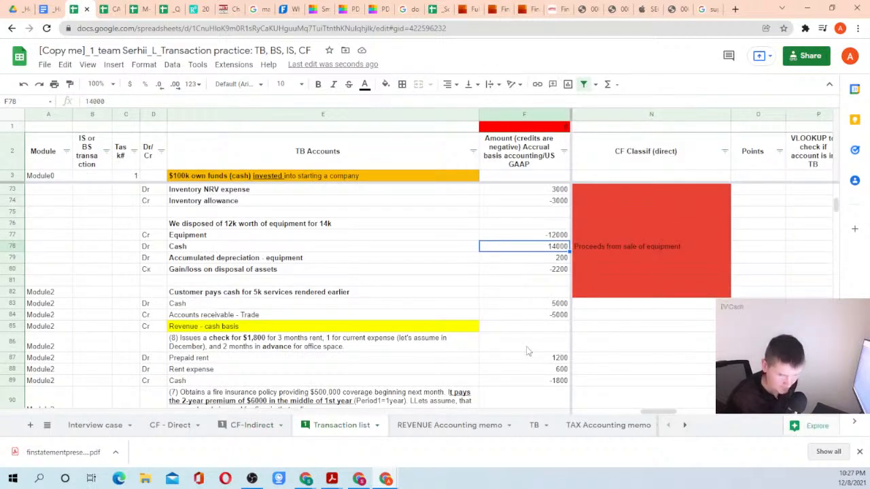
pyautogui.press('Right')
pyautogui.press('Right')
pyautogui.press('Right')
pyautogui.press('Right')
pyautogui.press('Right')
pyautogui.press('Right')
pyautogui.press('Right')
pyautogui.press('Right')
pyautogui.press('Left')
pyautogui.press('Left')
pyautogui.press('Left')
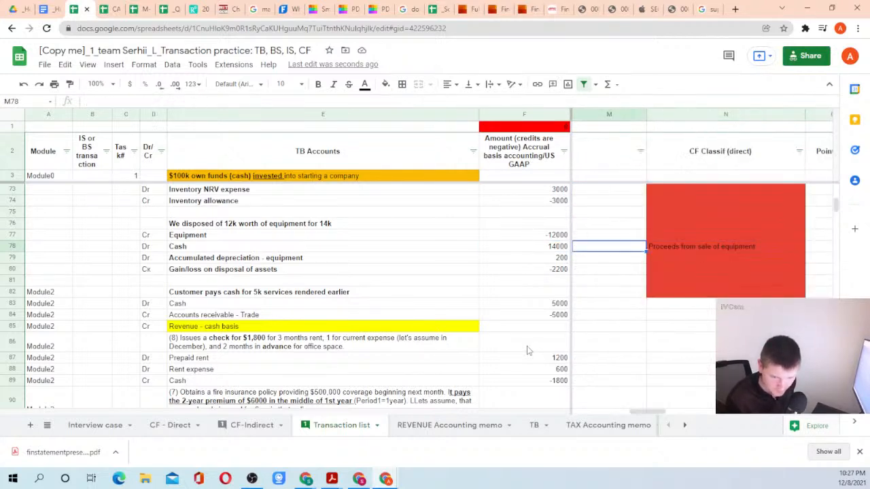
pyautogui.press('Left')
pyautogui.press('Left')
pyautogui.press('Right')
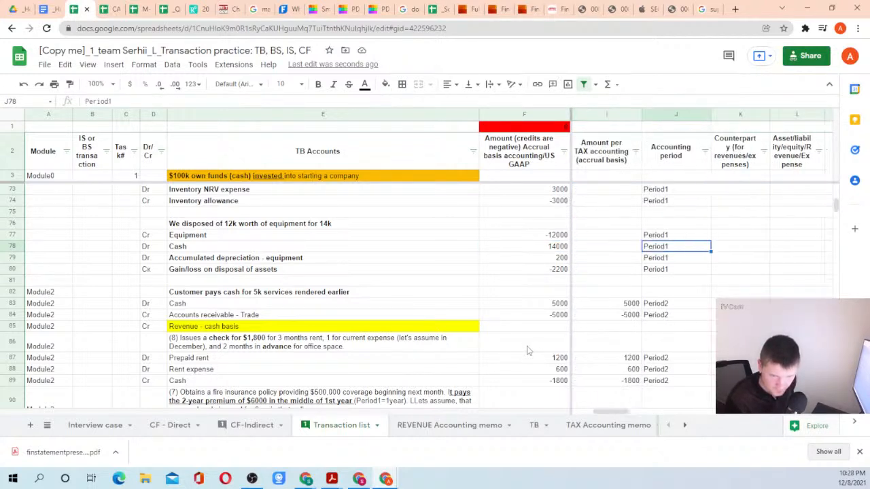
pyautogui.press('Right')
pyautogui.press('Right')
pyautogui.press('Right')
pyautogui.press('Right')
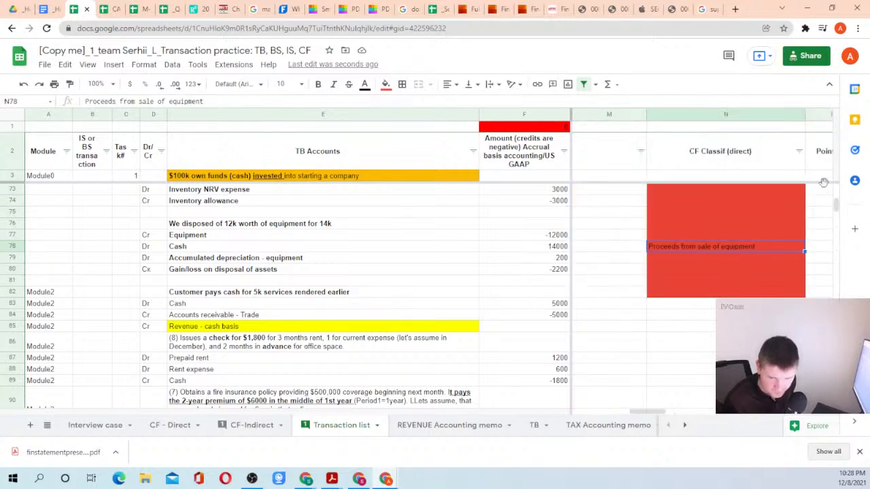
# Filter CF Classif (direct) to Equipment acquisition and examine the cash amount in F56.
pyautogui.click(799, 151)
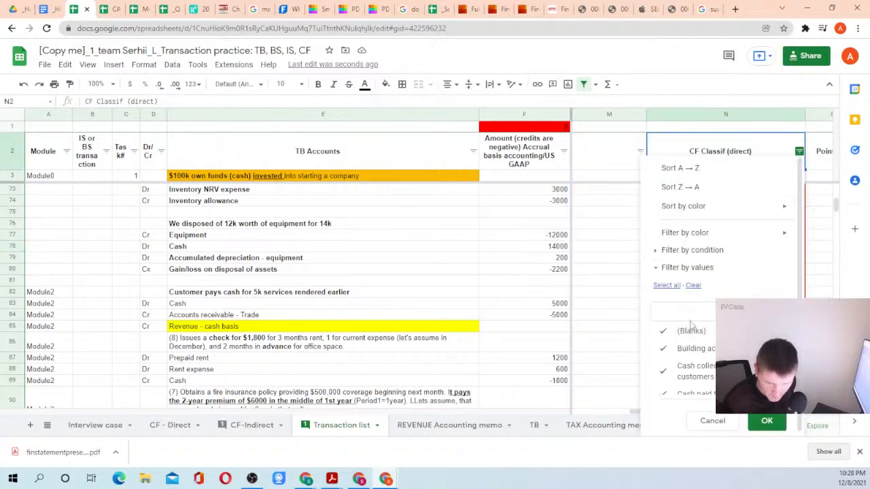
pyautogui.click(693, 285)
pyautogui.scroll(-2, 707, 358)
pyautogui.scroll(1, 707, 358)
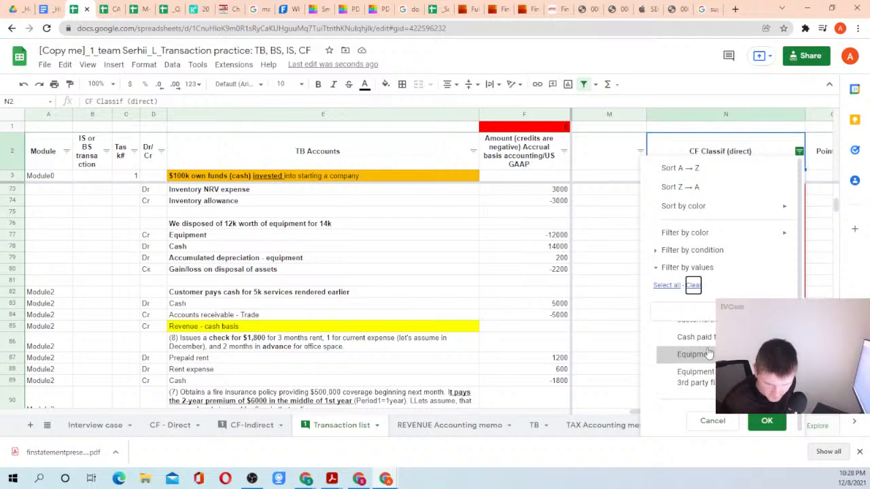
pyautogui.click(707, 359)
pyautogui.click(767, 420)
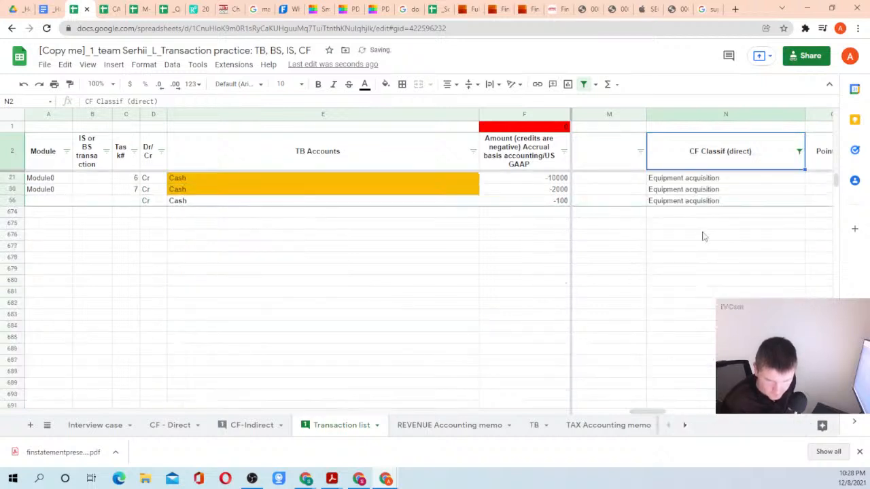
pyautogui.click(549, 201)
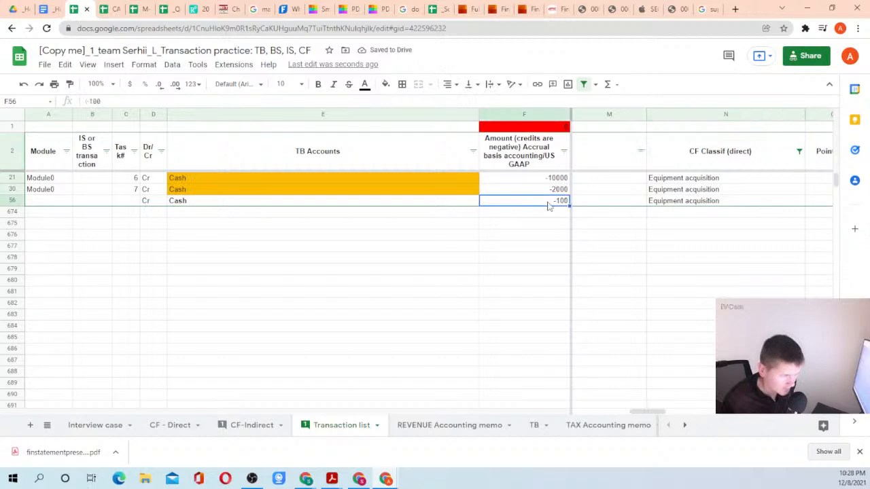
# Reset the CF Classif (direct) filter to include all values.
pyautogui.click(799, 151)
pyautogui.click(667, 285)
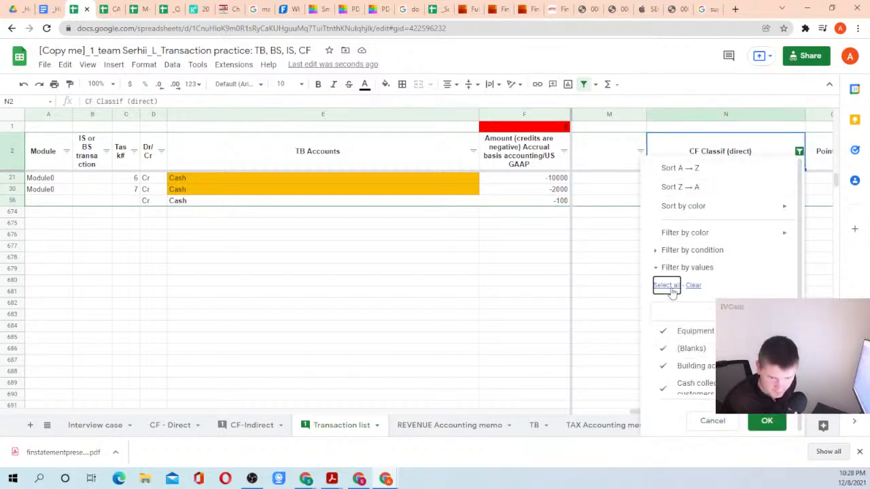
pyautogui.click(763, 422)
pyautogui.scroll(-2, 583, 327)
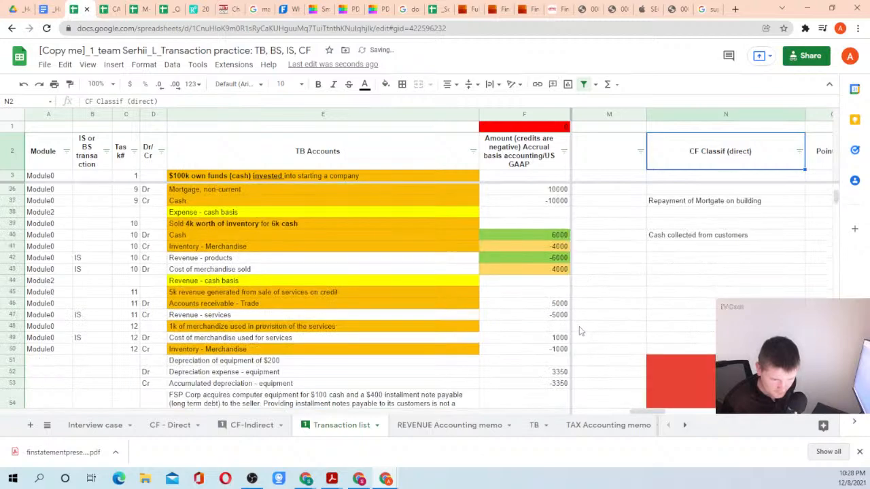
# Find the FSP Corp computer equipment purchase in row 54 of the Transaction list and read its description.
pyautogui.press('Up')
pyautogui.press('Down')
pyautogui.press('Down')
pyautogui.press('Down')
pyautogui.press('Down')
pyautogui.press('Down')
pyautogui.press('Down')
pyautogui.press('Down')
pyautogui.press('Down')
pyautogui.press('Down')
pyautogui.press('Down')
pyautogui.press('Down')
pyautogui.press('Down')
pyautogui.press('Down')
pyautogui.press('Down')
pyautogui.press('Down')
pyautogui.press('Down')
pyautogui.press('Down')
pyautogui.press('Down')
pyautogui.press('Down')
pyautogui.press('Down')
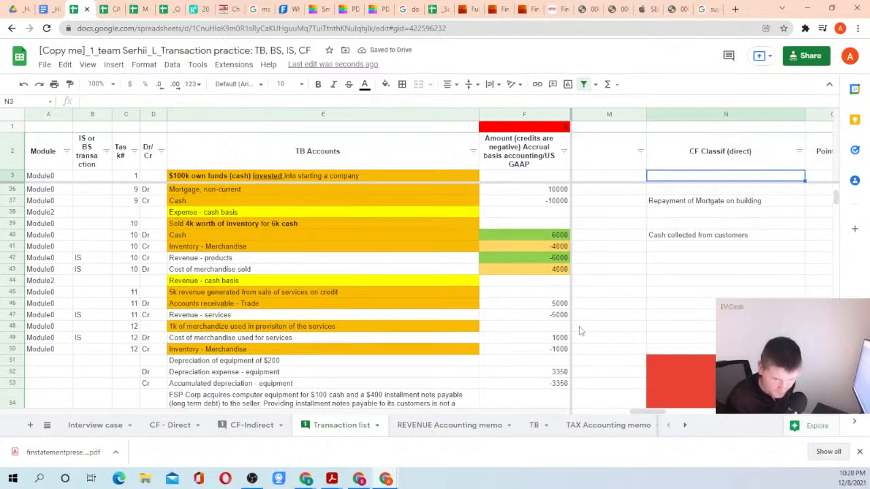
pyautogui.press('Down')
pyautogui.press('Down')
pyautogui.press('Down')
pyautogui.press('Down')
pyautogui.press('Down')
pyautogui.press('Down')
pyautogui.press('Down')
pyautogui.press('Down')
pyautogui.press('Down')
pyautogui.press('Down')
pyautogui.press('Down')
pyautogui.press('Down')
pyautogui.press('Down')
pyautogui.press('Down')
pyautogui.press('Down')
pyautogui.press('Down')
pyautogui.press('Down')
pyautogui.press('Down')
pyautogui.press('Down')
pyautogui.press('Down')
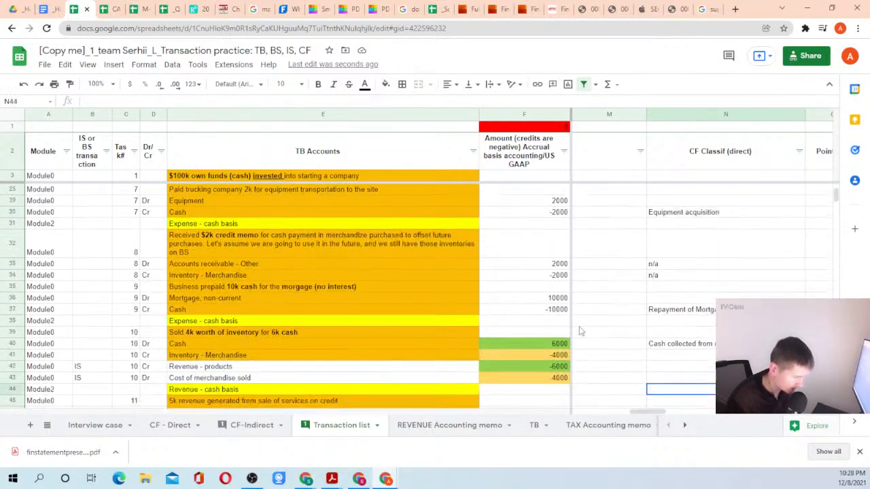
pyautogui.press('Up')
pyautogui.press('Up')
pyautogui.press('Left')
pyautogui.press('Left')
pyautogui.press('Left')
pyautogui.press('Left')
pyautogui.press('Left')
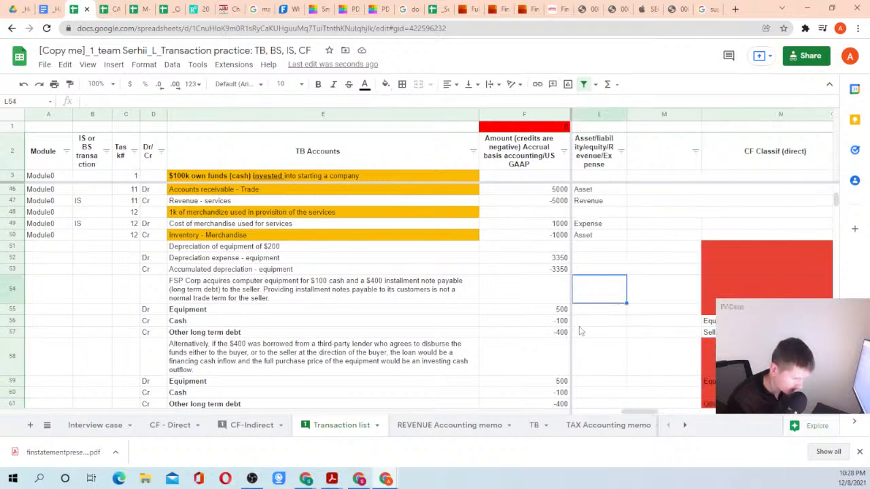
pyautogui.click(233, 302)
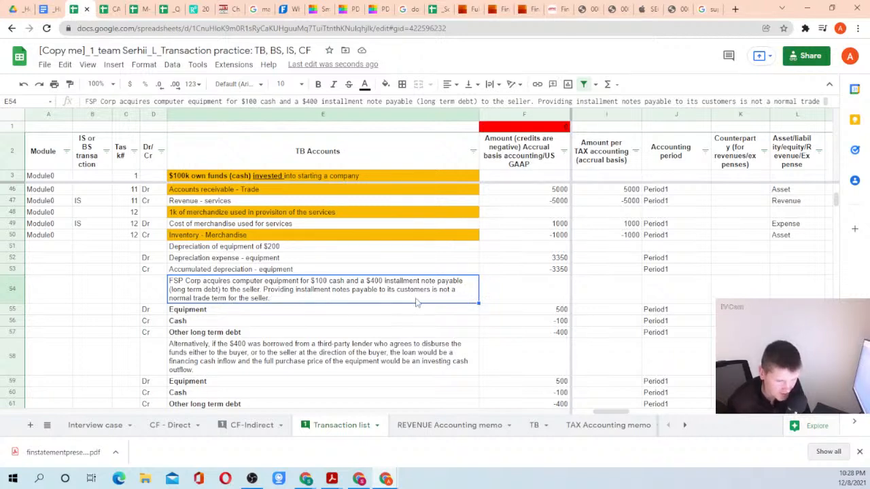
# Examine the equipment, cash and other long term debt lines of the computer equipment purchase in rows 55 to 57.
pyautogui.click(540, 313)
pyautogui.press('Down')
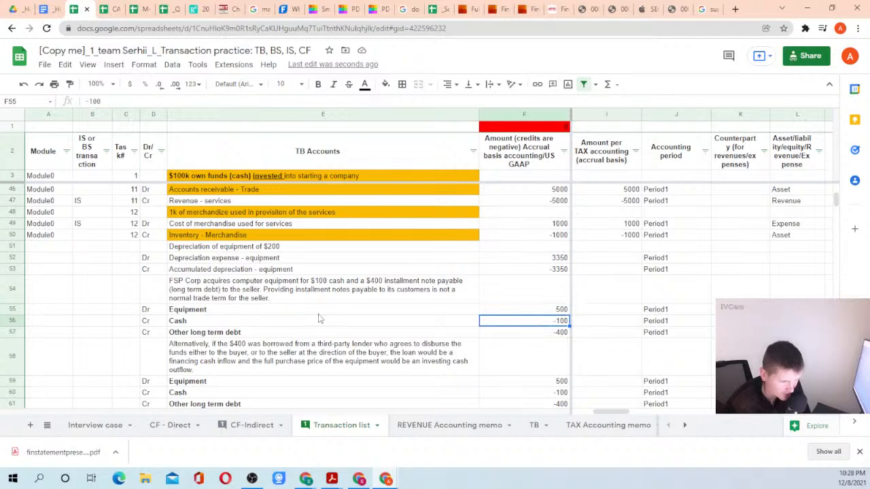
pyautogui.press('Up')
pyautogui.press('Left')
pyautogui.press('Left')
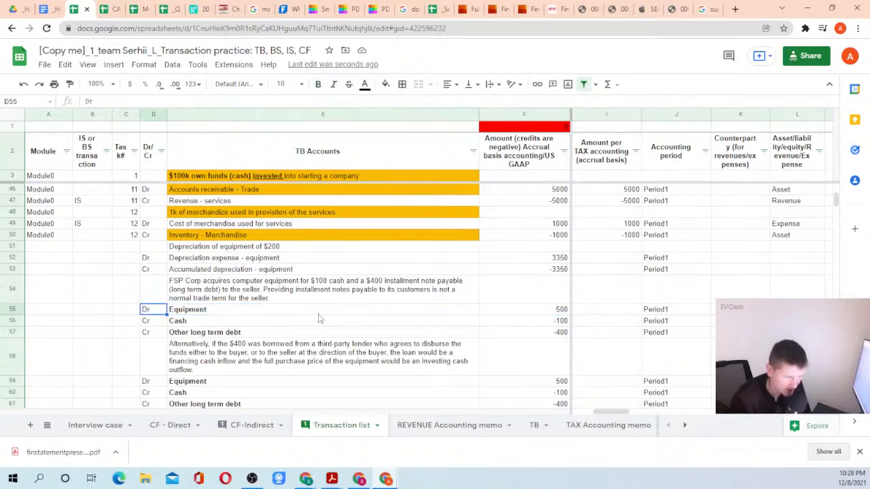
pyautogui.press('Right')
pyautogui.press('Right')
pyautogui.press('Down')
pyautogui.press('Left')
pyautogui.press('Left')
pyautogui.press('Right')
pyautogui.press('Right')
pyautogui.press('Down')
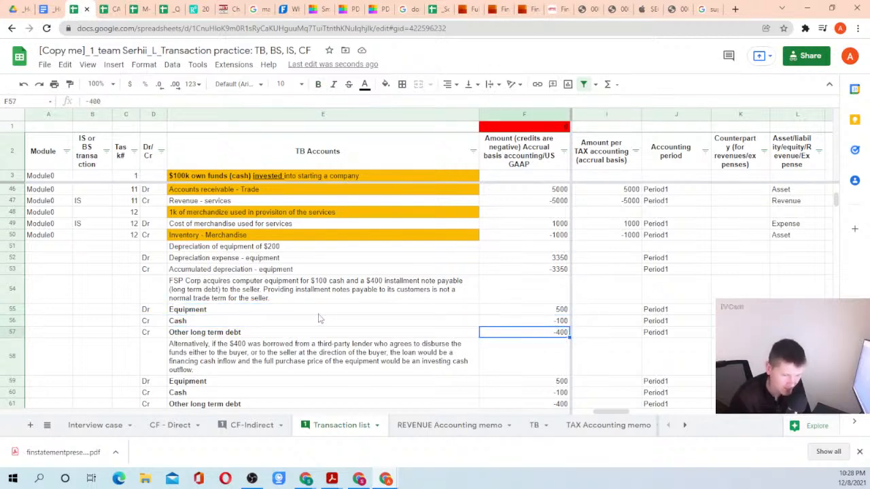
pyautogui.press('Left')
pyautogui.press('Left')
pyautogui.press('Right')
pyautogui.press('Right')
pyautogui.press('Left')
pyautogui.press('Left')
pyautogui.press('Right')
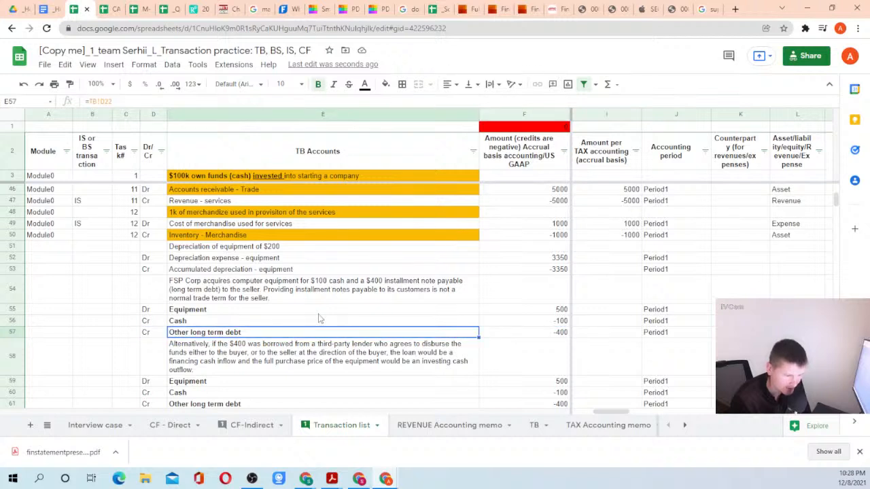
pyautogui.press('Up')
pyautogui.press('Up')
pyautogui.press('Right')
pyautogui.press('Left')
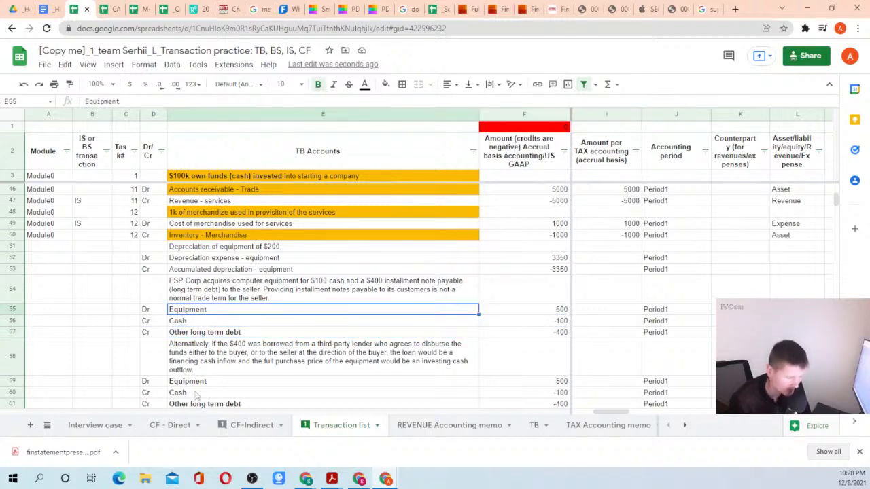
# View the investing section on the CF - Direct sheet, then return to the equipment acquisition line on CF-Indirect.
pyautogui.click(255, 427)
pyautogui.click(193, 428)
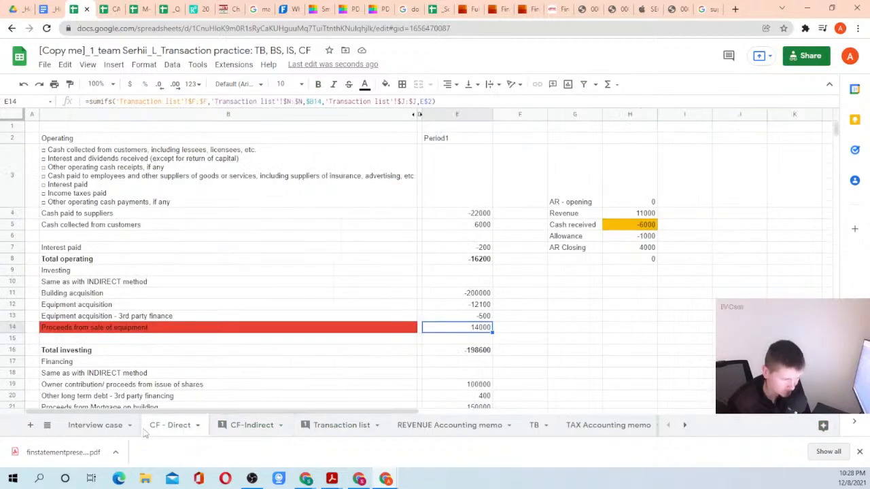
pyautogui.click(288, 434)
pyautogui.click(327, 435)
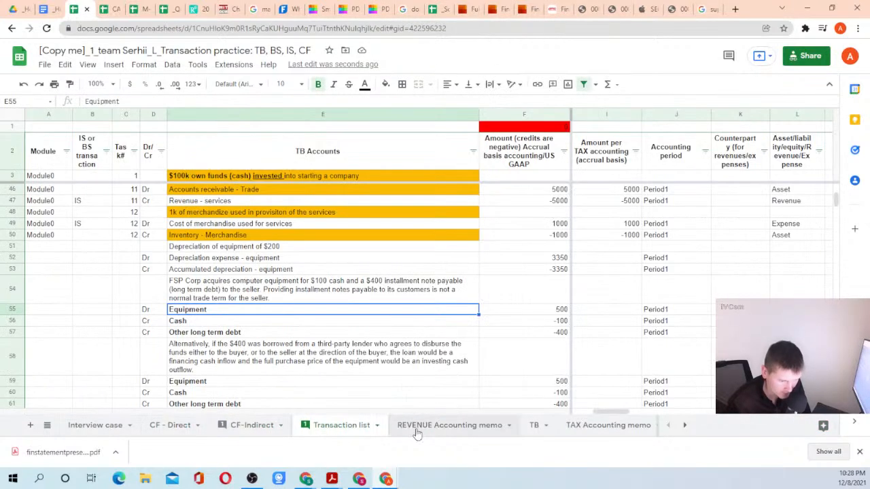
pyautogui.click(426, 432)
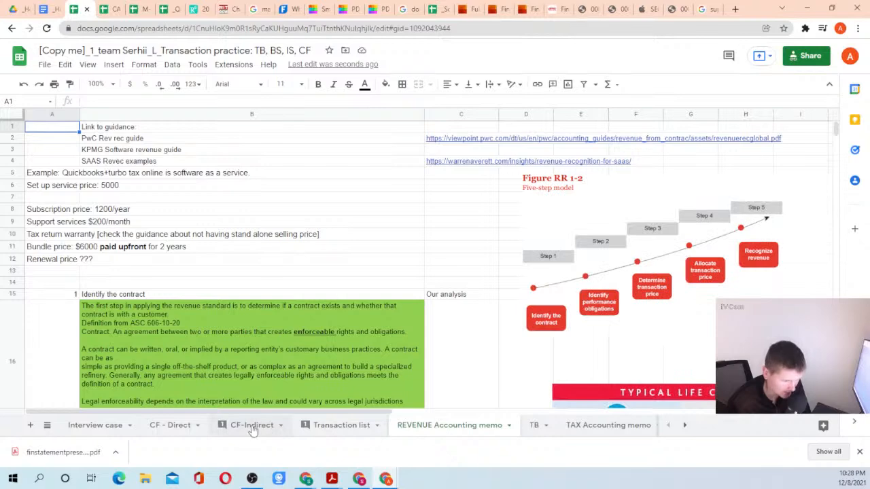
pyautogui.click(170, 428)
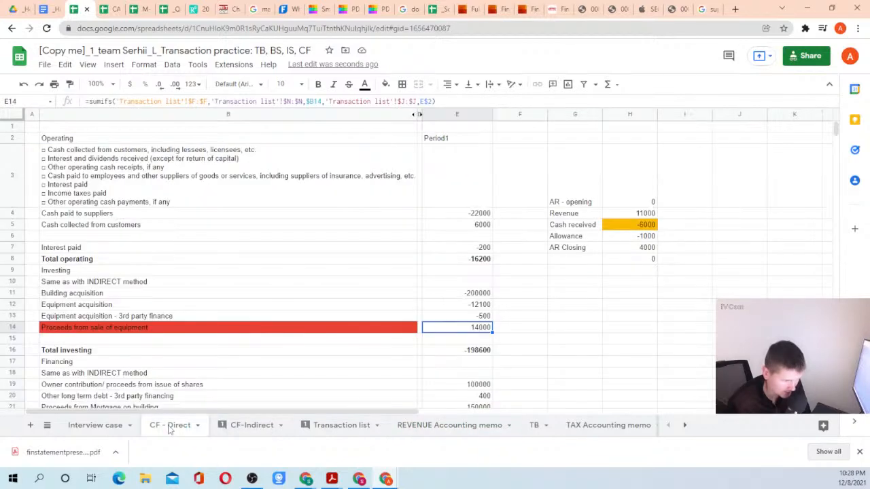
pyautogui.click(246, 428)
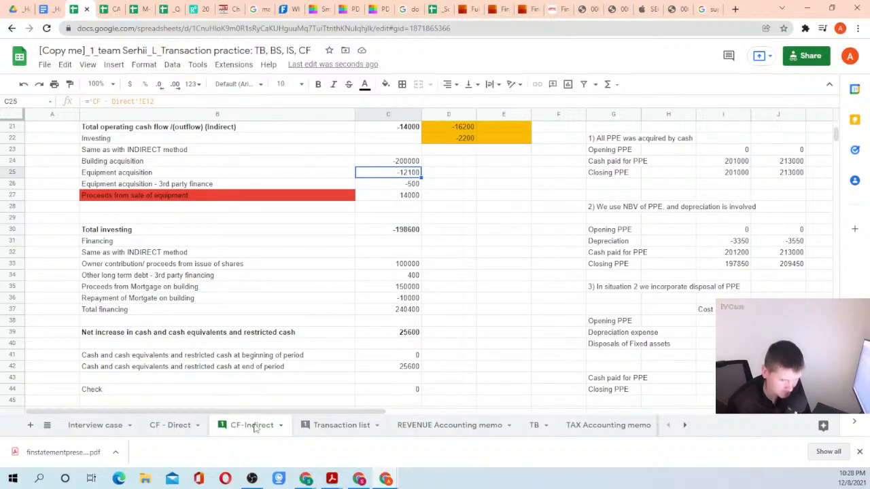
# Add the row label "Noncash acquistion of PPE" in G41, below Disposals of Fixed assets in the situation 3 roll-forward.
pyautogui.click(609, 367)
pyautogui.scroll(-3, 650, 346)
pyautogui.scroll(2, 651, 347)
pyautogui.click(605, 289)
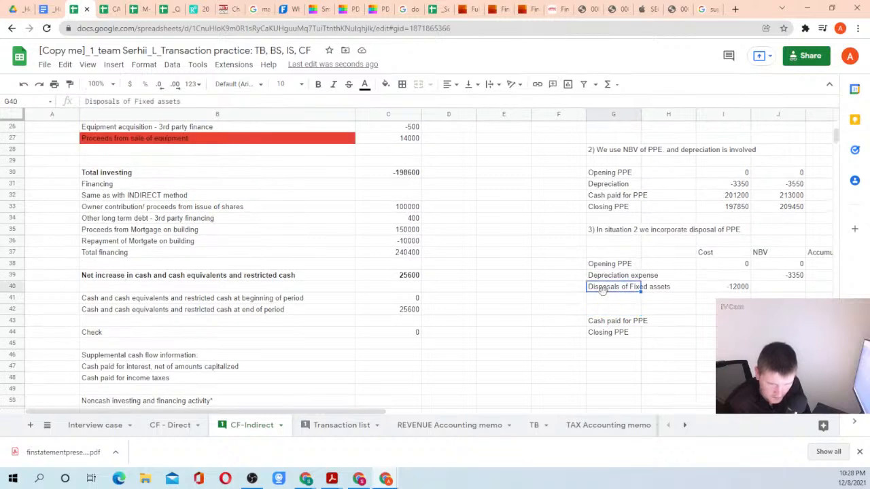
pyautogui.click(607, 302)
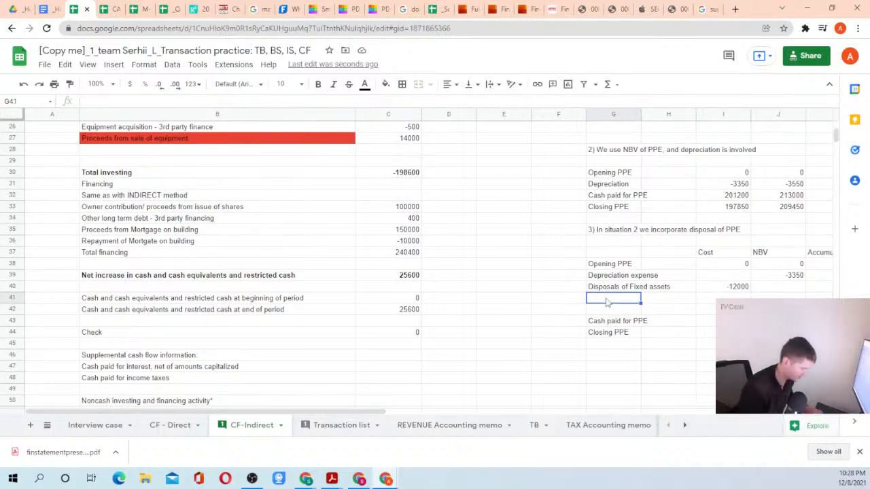
pyautogui.write('Non')
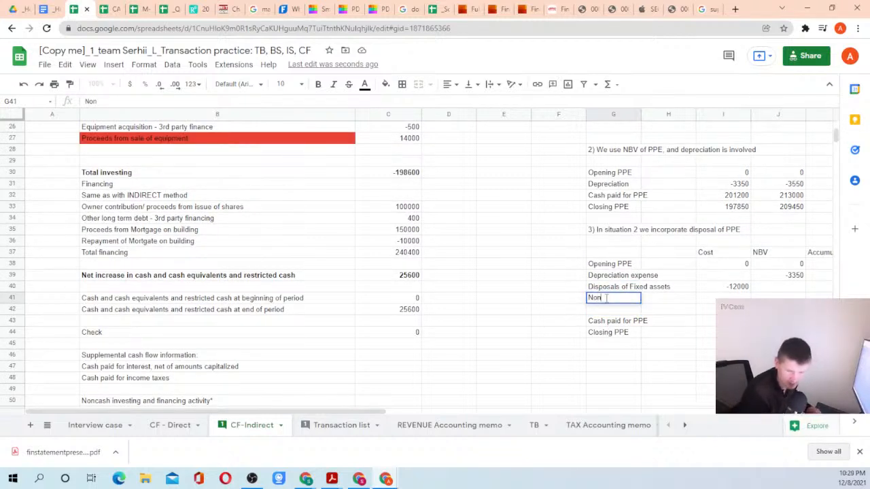
pyautogui.write('cash a')
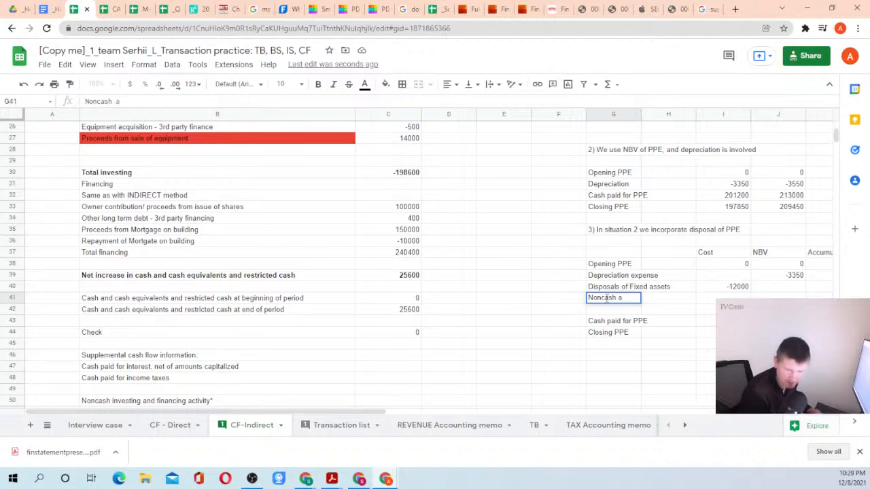
pyautogui.write('cquisition of')
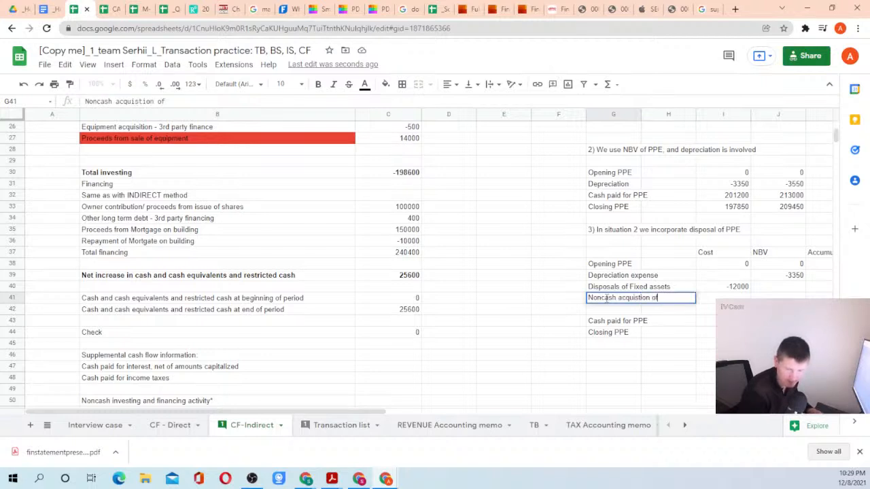
pyautogui.write(' PPE')
pyautogui.press('Tab')
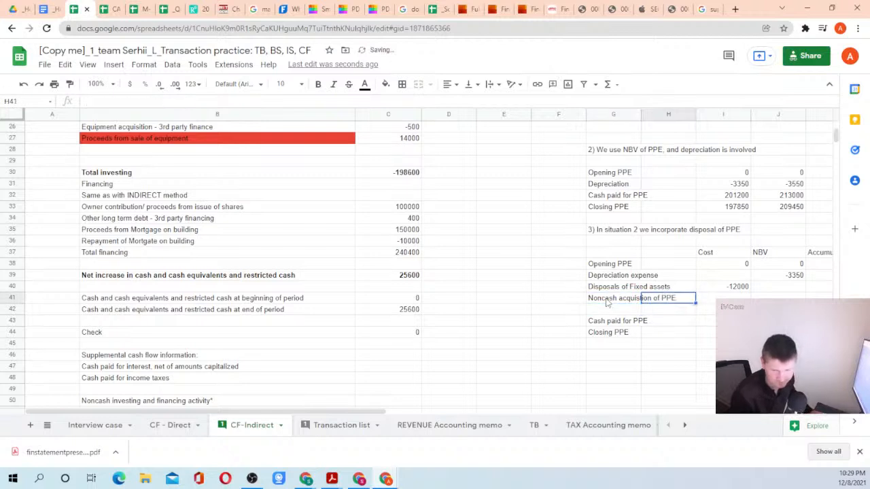
# Link the Cost of the noncash acquisition in I41 to the other long term debt amount with ='-' sign reversed: =-'Transaction list'!F57.
pyautogui.press('Tab')
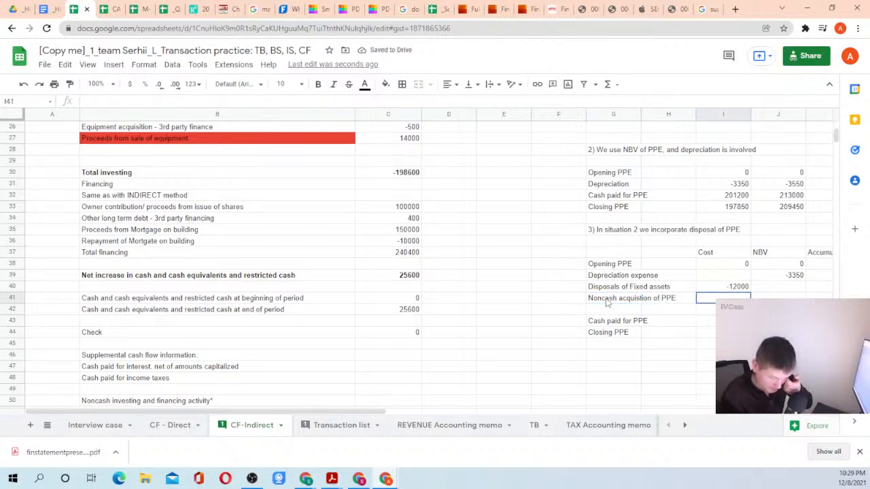
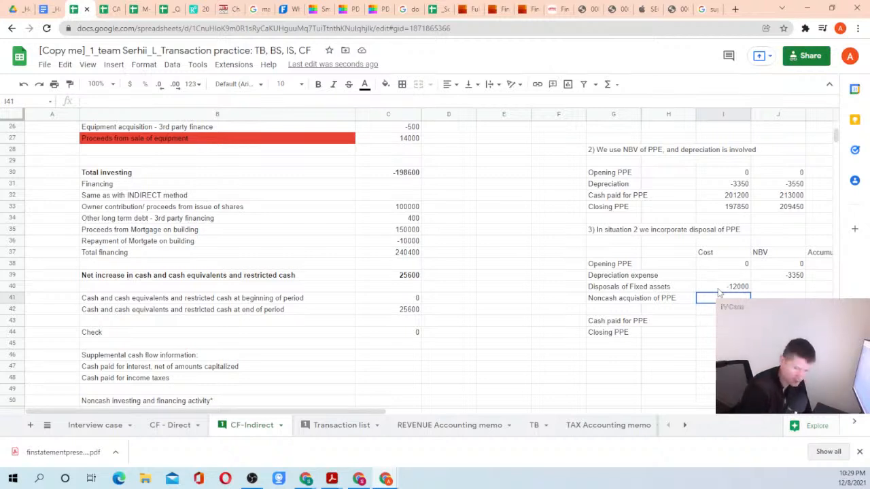
pyautogui.write('=-')
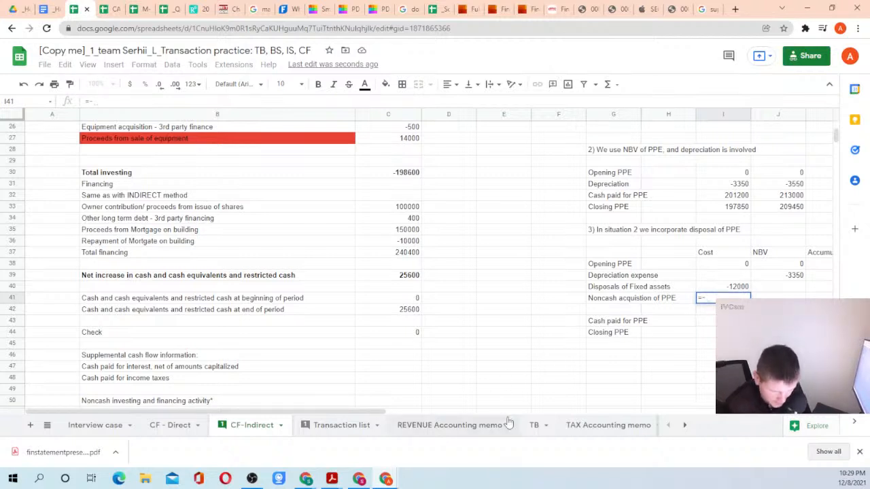
pyautogui.click(345, 435)
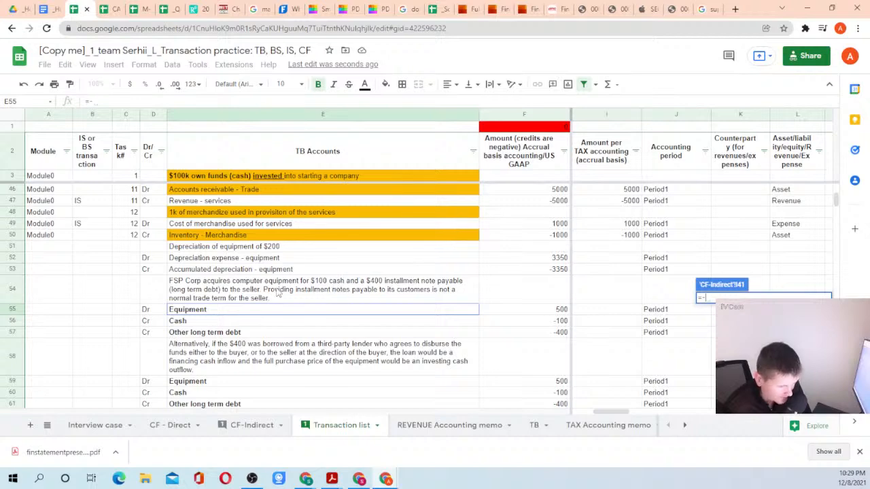
pyautogui.click(551, 334)
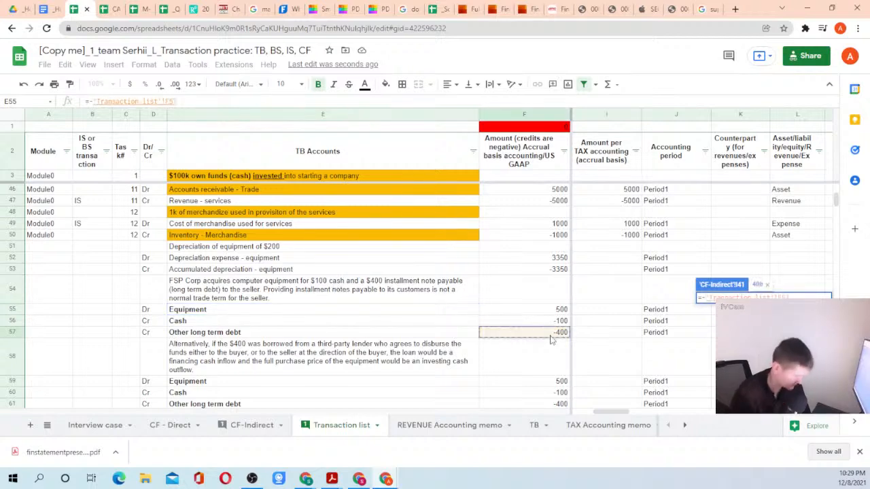
pyautogui.press('Return')
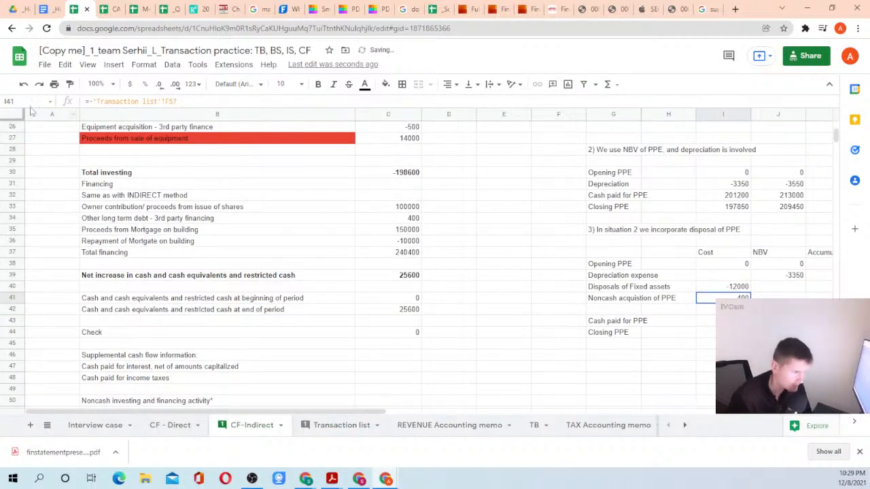
pyautogui.press('F2')
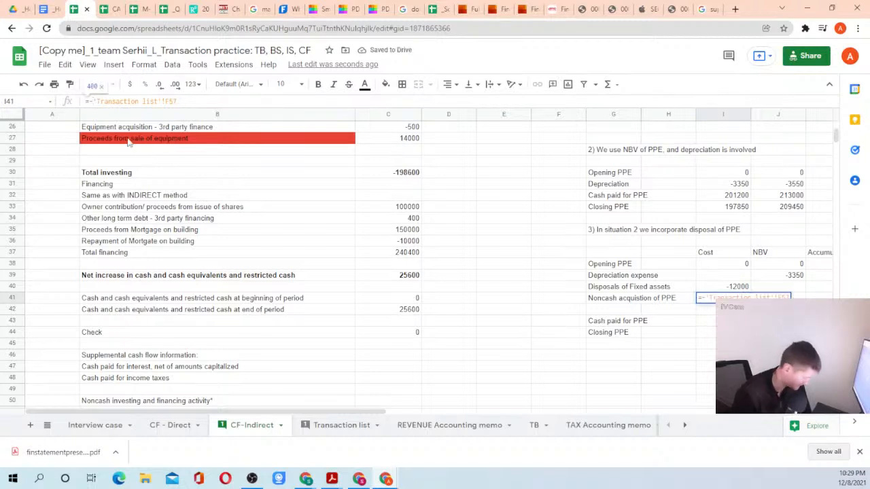
pyautogui.press('BackSpace')
pyautogui.press('Return')
# Compare the sum of the building and equipment acquisition lines in C24:C26 with the roll-forward's cash paid for PPE.
pyautogui.press('Down')
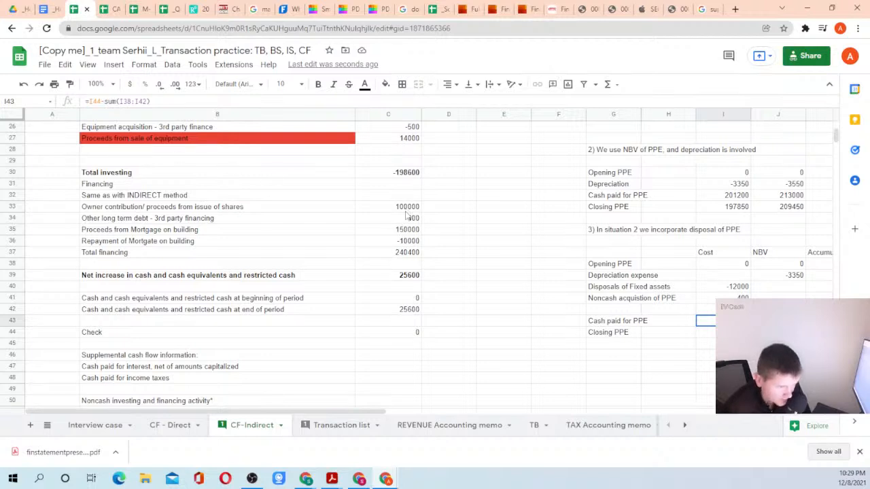
pyautogui.scroll(2, 407, 211)
pyautogui.moveTo(408, 163); pyautogui.dragTo(407, 187)
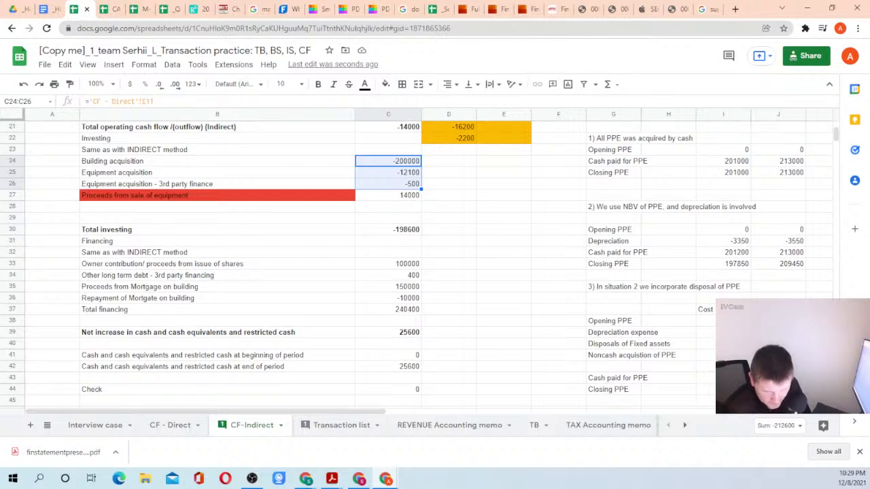
pyautogui.scroll(-1, 417, 263)
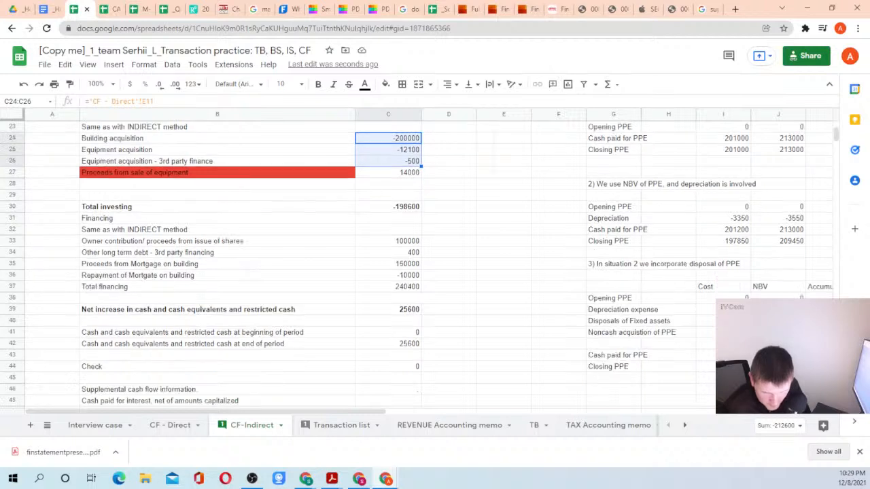
pyautogui.click(632, 358)
# Fill the Cost cells of Disposals of Fixed assets and Noncash acquistion of PPE (I40 and I41) with yellow.
pyautogui.click(709, 321)
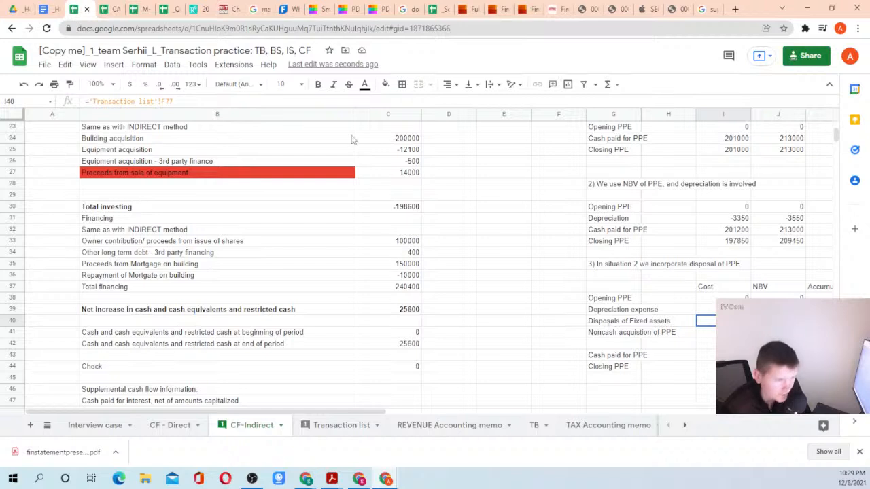
pyautogui.click(385, 84)
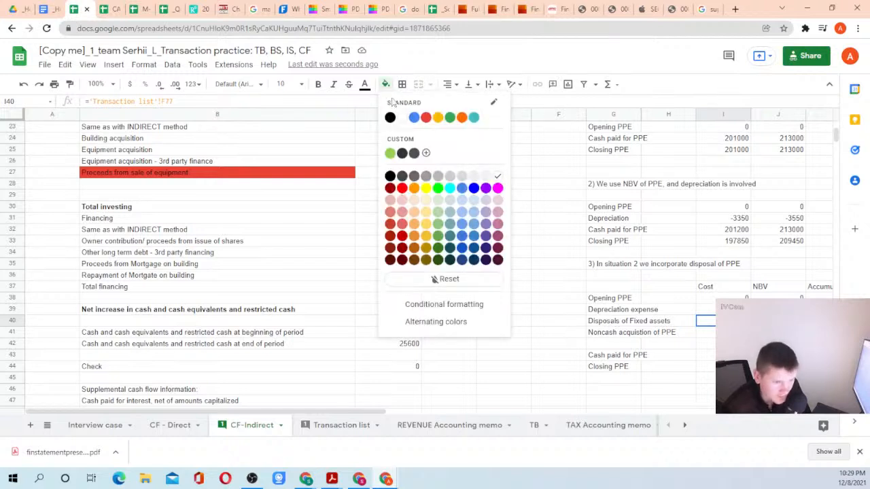
pyautogui.click(425, 191)
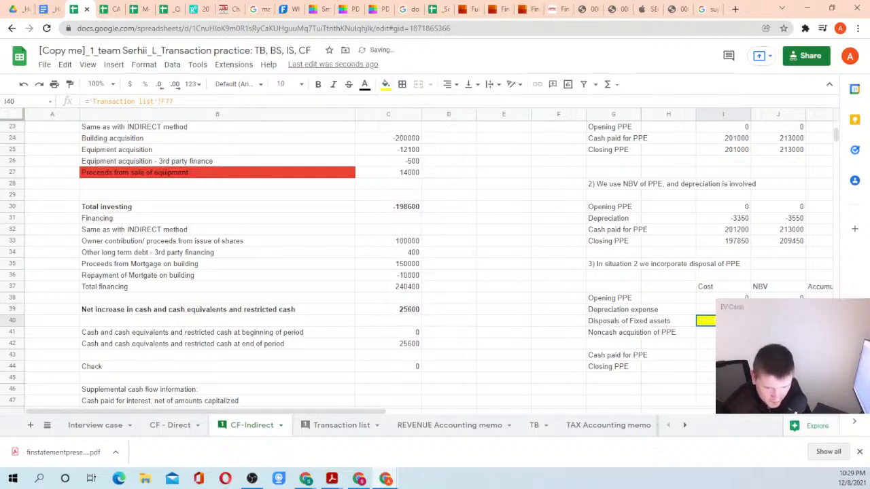
pyautogui.click(723, 332)
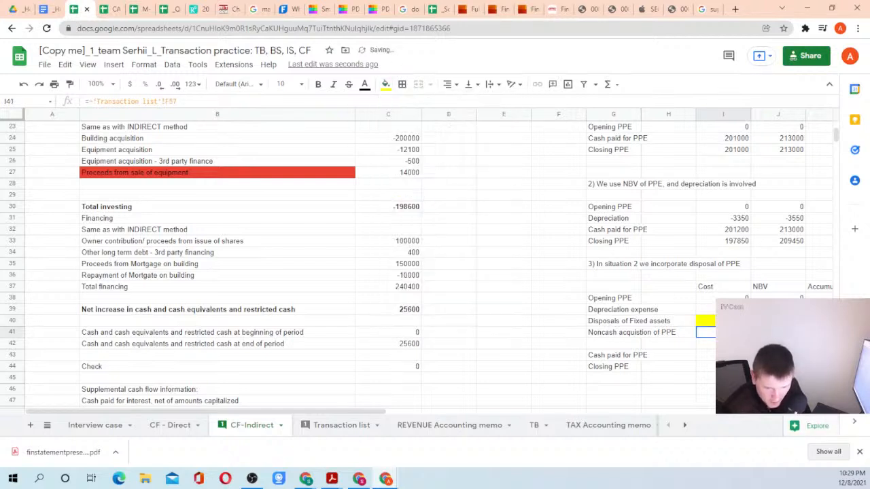
pyautogui.click(386, 84)
pyautogui.click(428, 190)
pyautogui.press('Down')
pyautogui.press('Down')
pyautogui.press('Down')
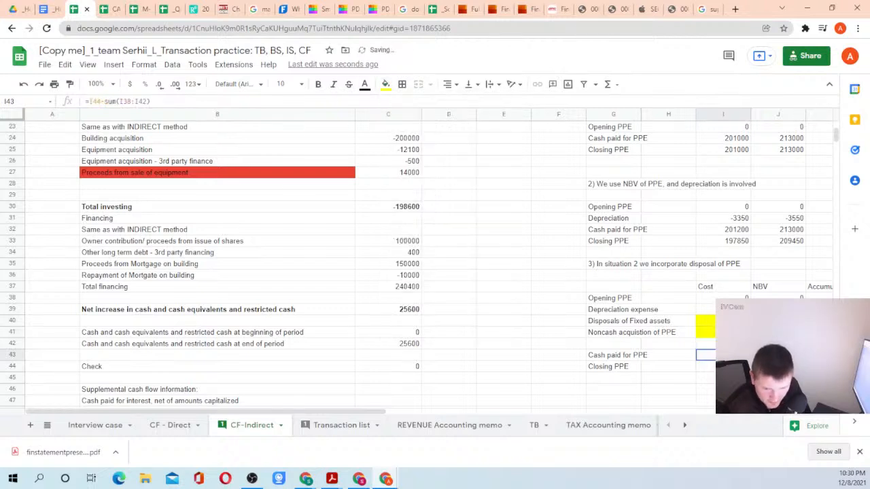
# Review the Cost, NBV and Accumulated depreciation columns of the situation 3 roll-forward.
pyautogui.click(639, 337)
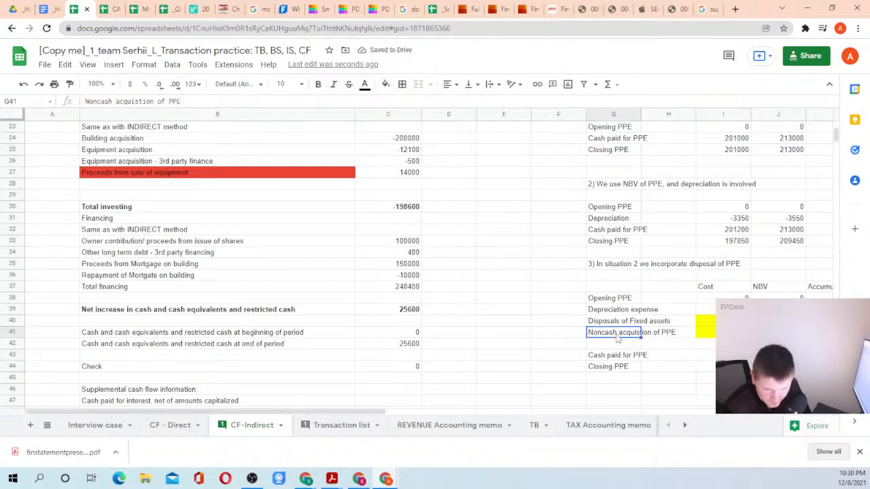
pyautogui.press('Right')
pyautogui.press('Right')
pyautogui.press('Right')
pyautogui.press('Right')
pyautogui.press('Right')
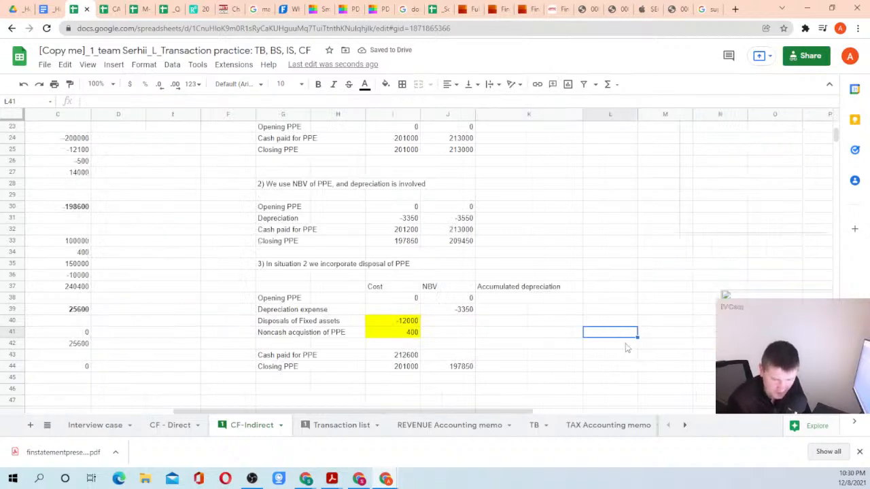
pyautogui.press('Left')
pyautogui.press('Left')
pyautogui.press('Up')
pyautogui.press('Up')
pyautogui.press('Up')
pyautogui.press('Up')
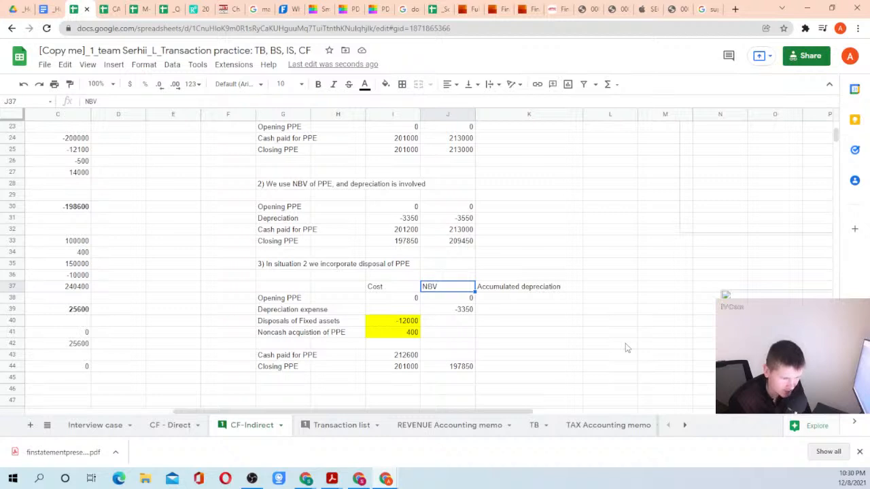
pyautogui.press('Right')
pyautogui.press('Left')
pyautogui.press('Left')
pyautogui.press('Right')
pyautogui.press('Right')
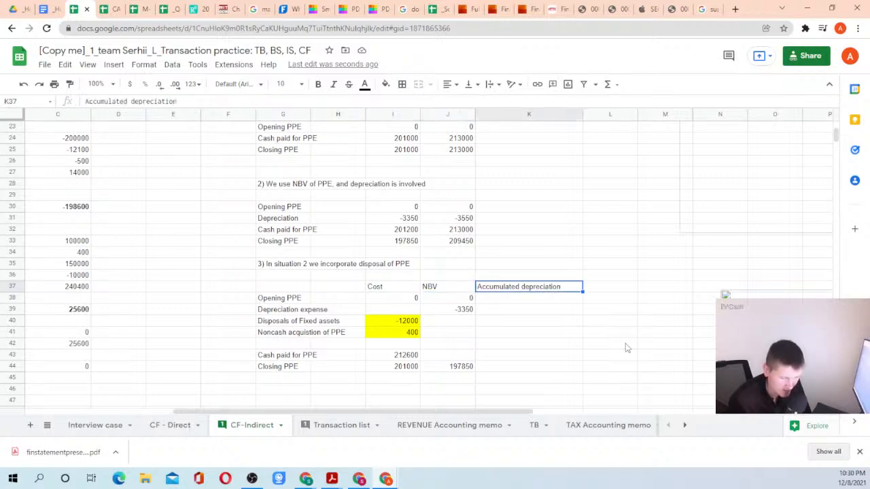
# Enter 0 as the opening balance of Accumulated depreciation in K38.
pyautogui.press('Down')
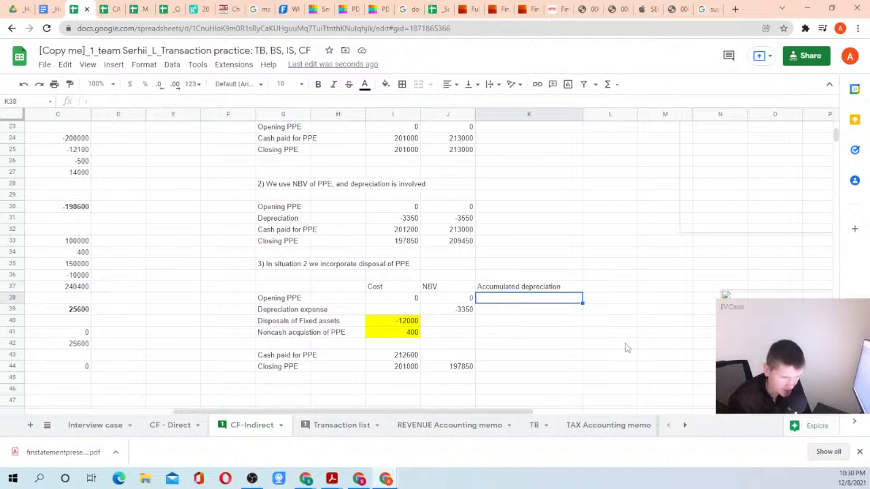
pyautogui.write('0')
pyautogui.press('Return')
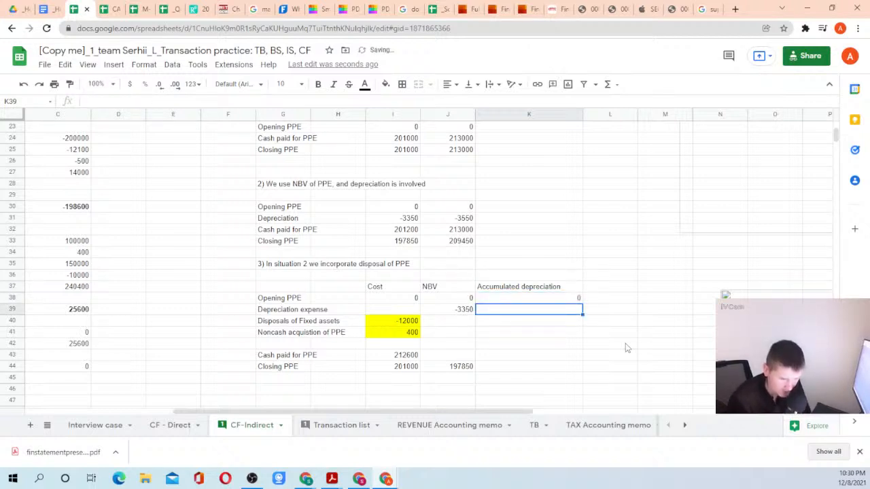
pyautogui.press('Up')
# Enter the formula =J39 for the Depreciation expense row under Accumulated depreciation in K39.
pyautogui.press('Down')
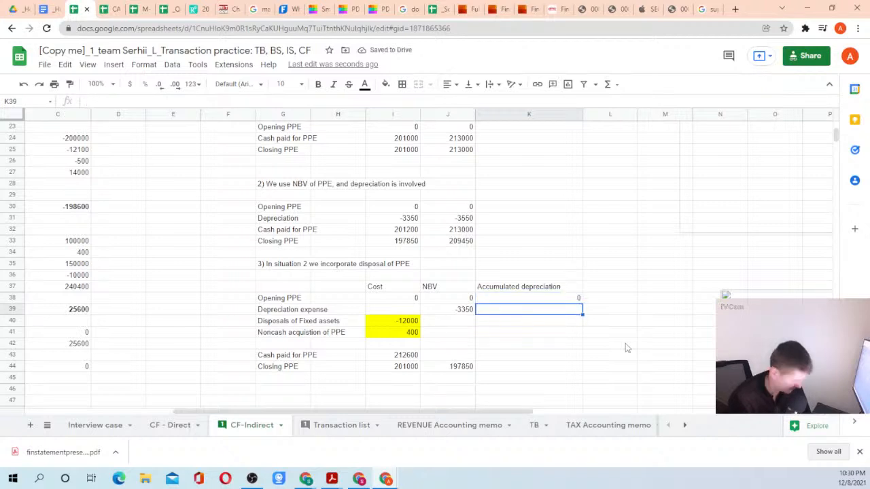
pyautogui.write('=J31')
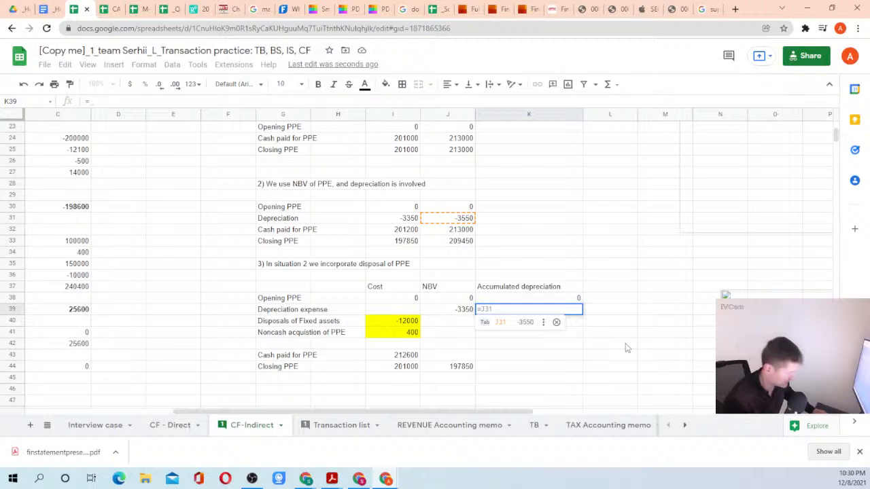
pyautogui.press('BackSpace')
pyautogui.write('9')
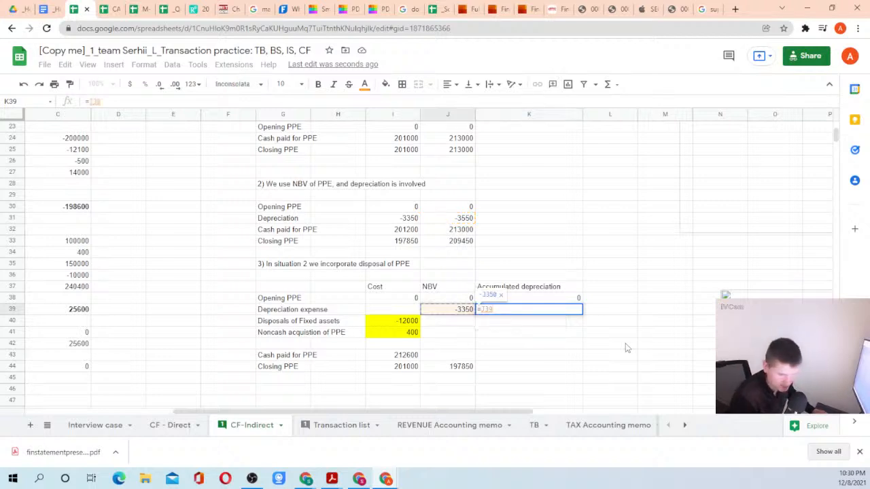
# Link the accumulated depreciation column's Depreciation expense in K39 to the NBV figure with =J39.
pyautogui.press('Return')
pyautogui.press('Up')
pyautogui.press('Up')
pyautogui.press('Down')
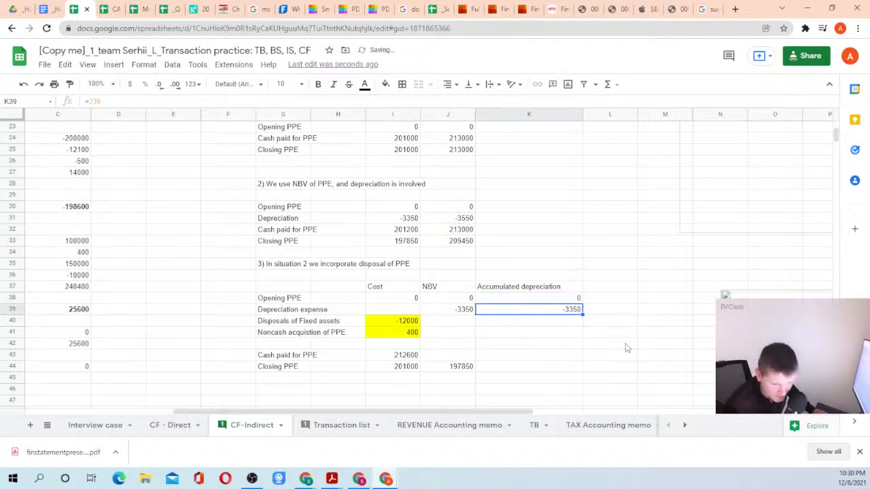
pyautogui.press('Up')
pyautogui.press('Up')
pyautogui.press('Down')
pyautogui.press('Down')
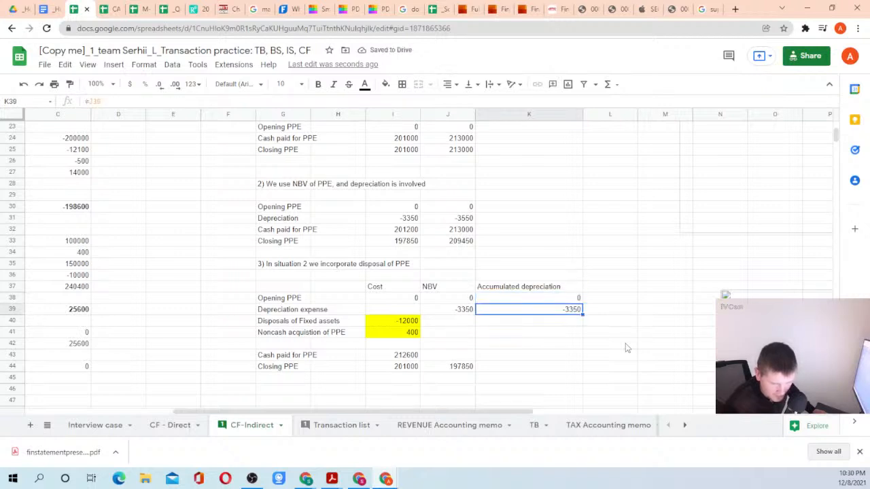
pyautogui.press('Up')
pyautogui.press('Down')
pyautogui.press('Down')
pyautogui.press('Down')
pyautogui.press('Down')
pyautogui.press('Down')
pyautogui.press('Down')
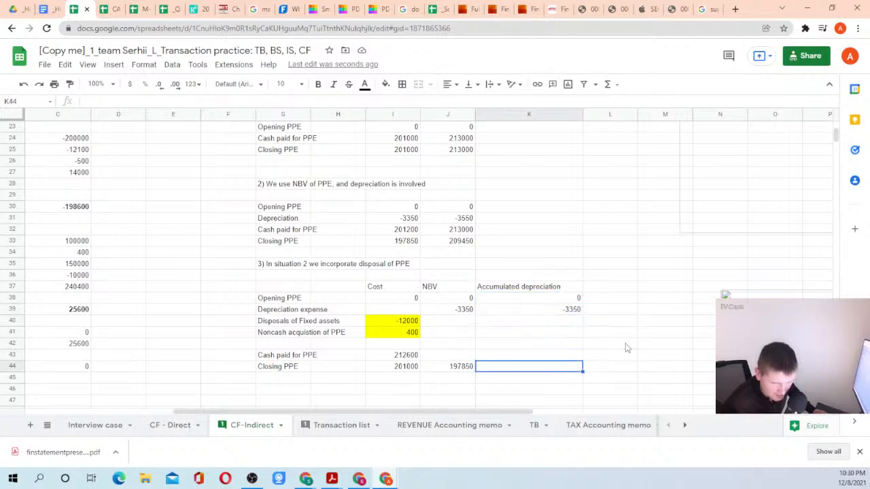
pyautogui.press('Up')
pyautogui.press('Up')
pyautogui.press('Up')
pyautogui.press('Up')
pyautogui.press('Left')
pyautogui.press('Left')
pyautogui.press('Left')
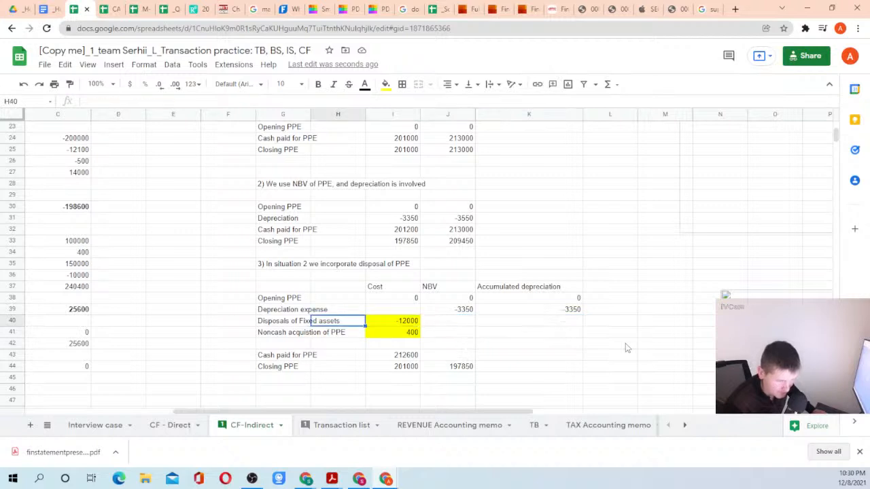
pyautogui.press('Left')
pyautogui.press('Right')
pyautogui.press('Right')
pyautogui.press('Right')
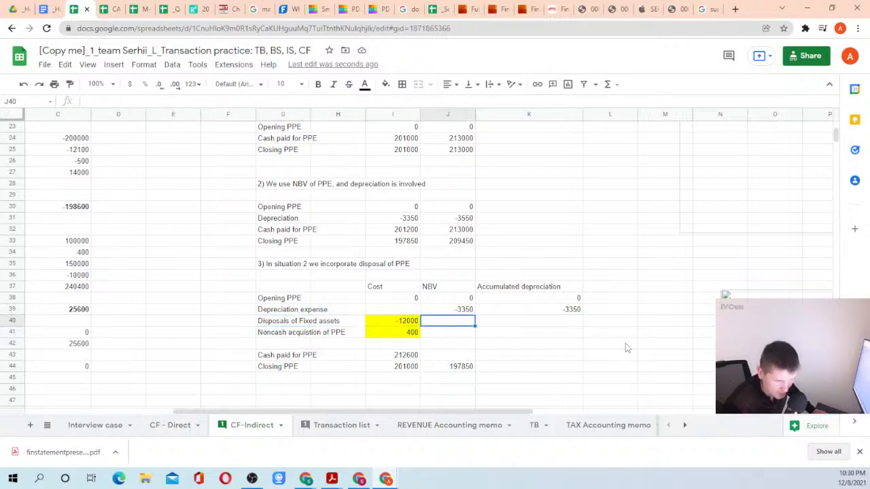
# Link the accumulated depreciation column's Closing PPE in K44 to the TB sheet's Period1 equipment accumulated depreciation, TB!I17.
pyautogui.press('Right')
pyautogui.press('Down')
pyautogui.press('Down')
pyautogui.press('Down')
pyautogui.press('Down')
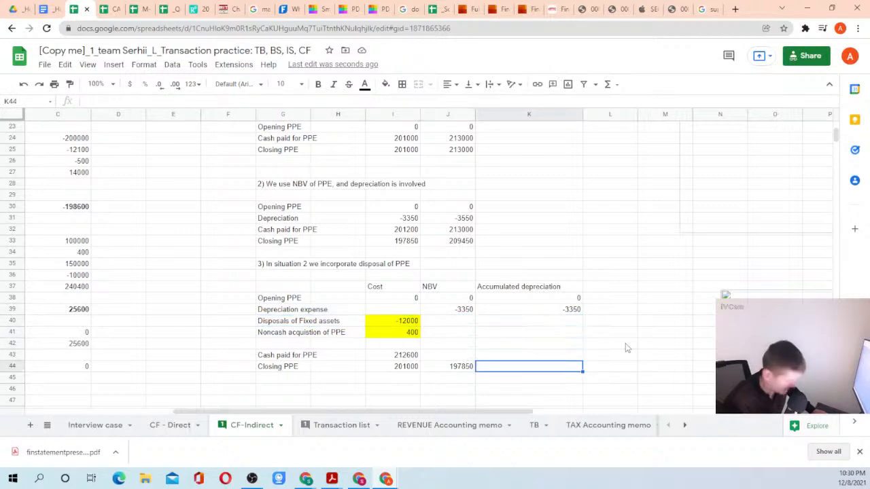
pyautogui.write('=')
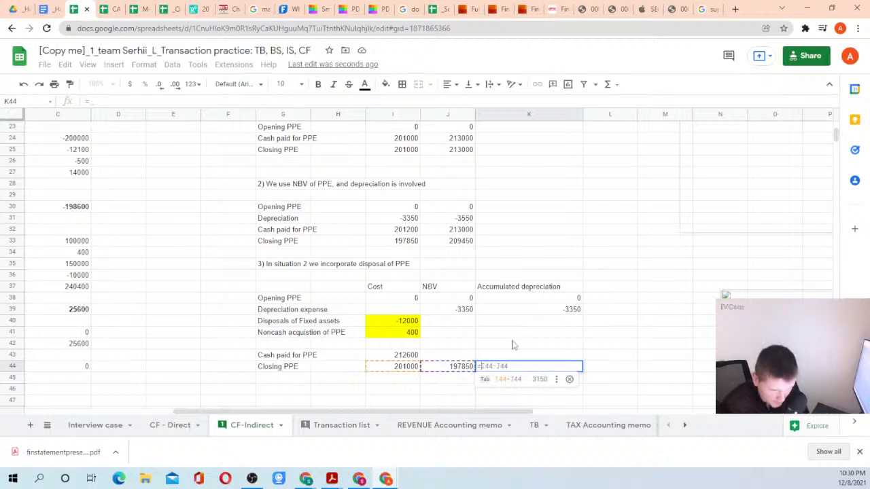
pyautogui.click(530, 433)
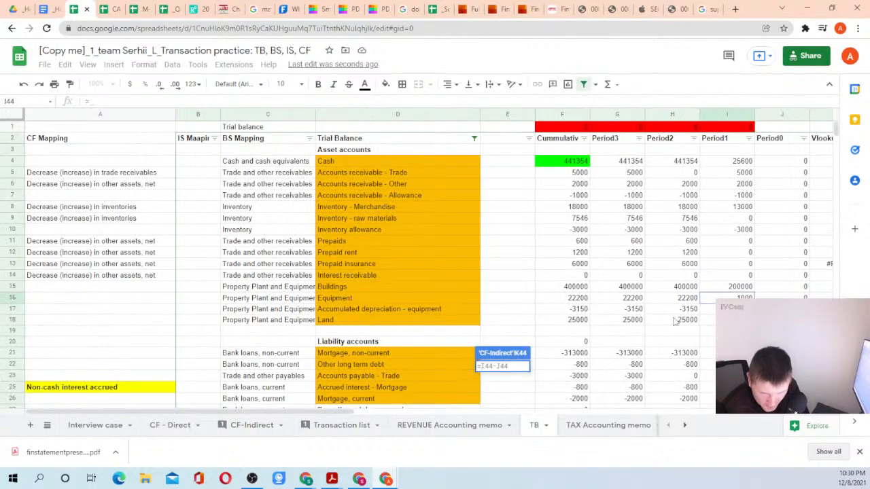
pyautogui.click(727, 310)
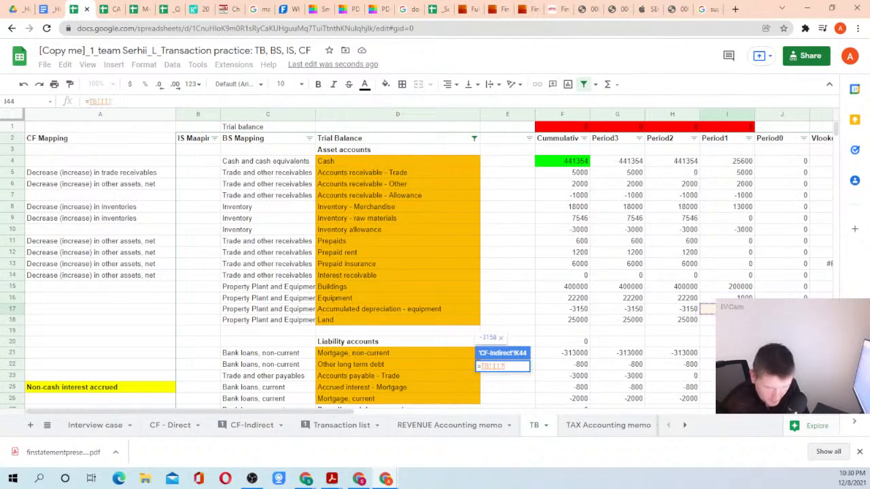
pyautogui.press('Return')
pyautogui.press('Up')
pyautogui.press('Up')
pyautogui.press('Up')
pyautogui.press('Up')
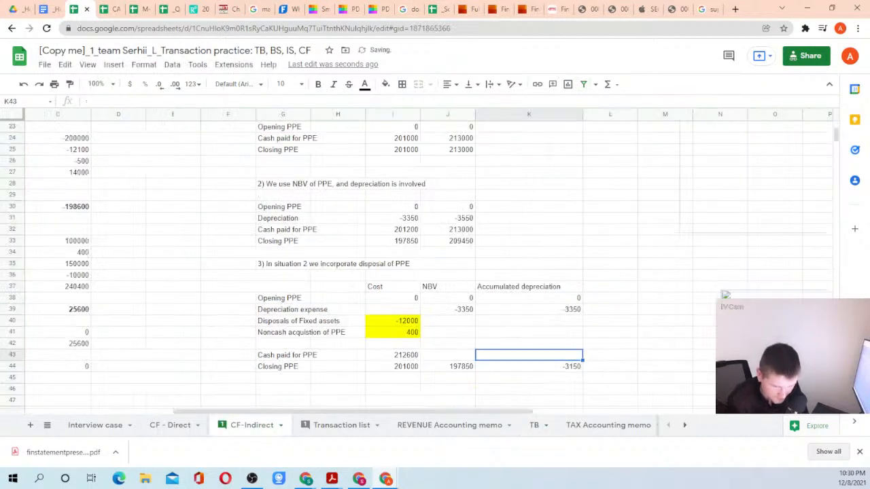
pyautogui.press('Up')
pyautogui.press('Up')
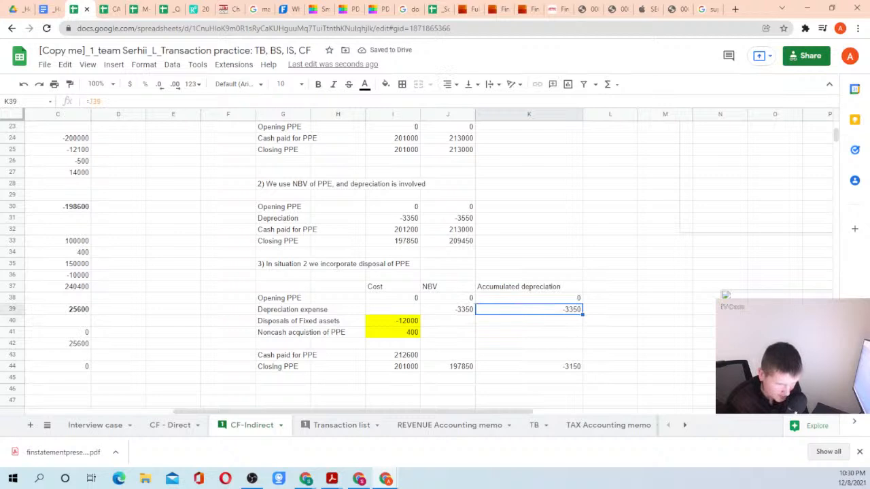
pyautogui.press('Down')
pyautogui.press('Left')
pyautogui.press('Left')
pyautogui.press('Left')
pyautogui.press('Left')
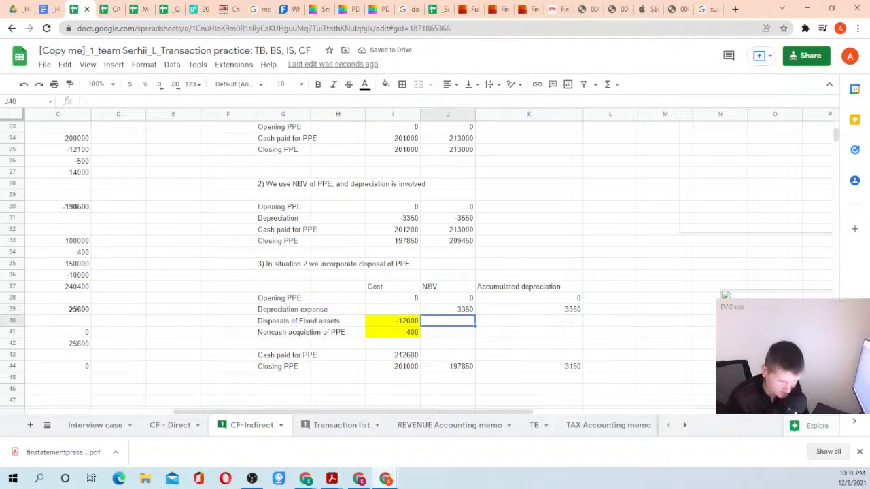
# Calculate the accumulated depreciation on fixed asset disposals in K40 with the formula =K44-K39.
pyautogui.press('Right')
pyautogui.press('Right')
pyautogui.press('Right')
pyautogui.press('Right')
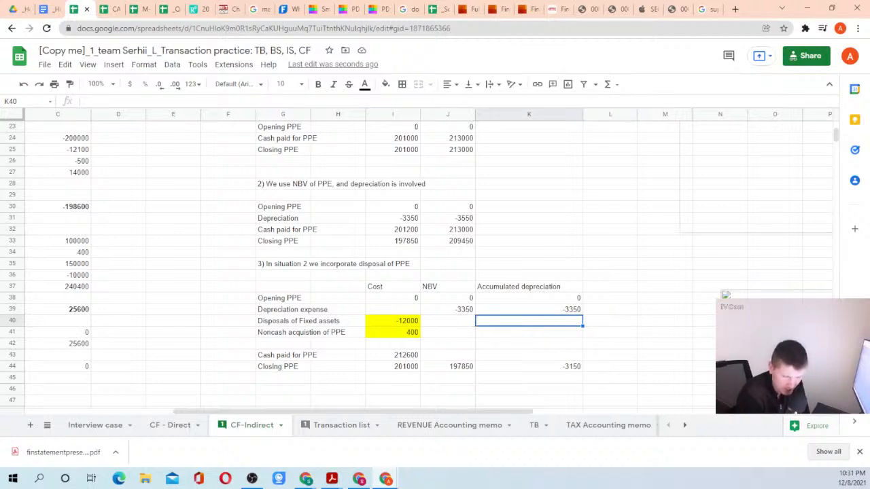
pyautogui.write('=')
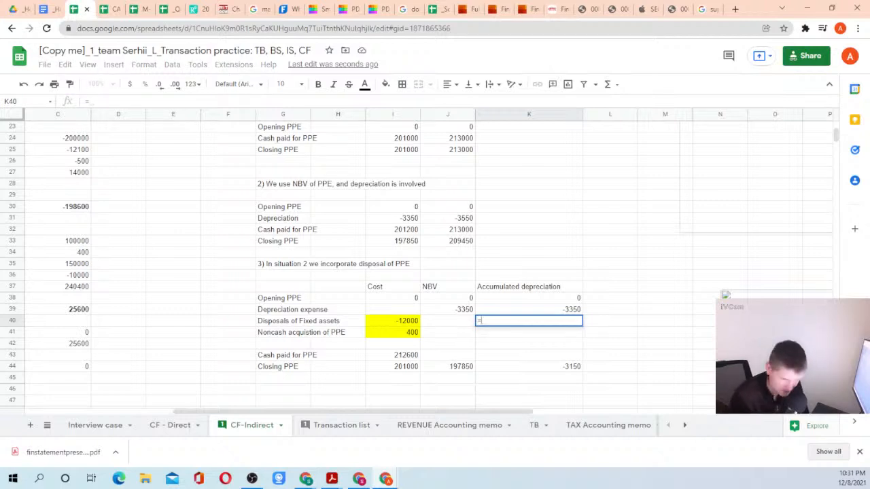
pyautogui.press('Down')
pyautogui.press('Down')
pyautogui.press('Down')
pyautogui.press('Down')
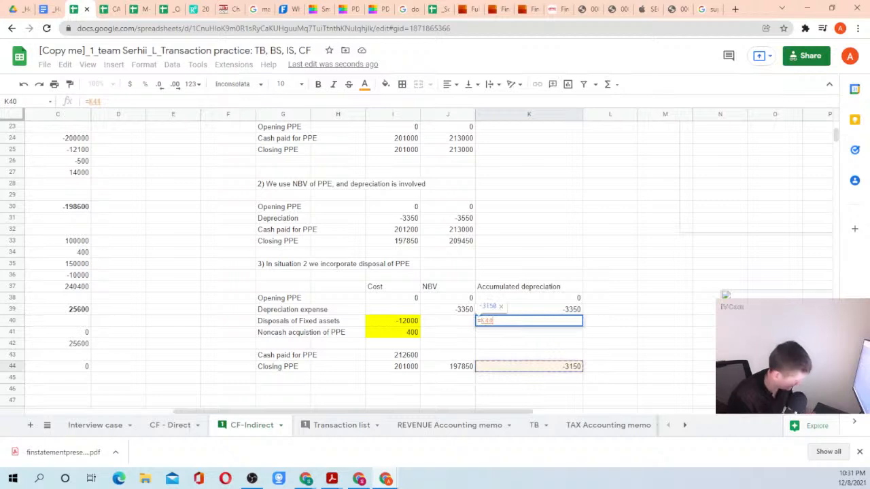
pyautogui.write('-')
pyautogui.press('Up')
pyautogui.press('Up')
pyautogui.press('Down')
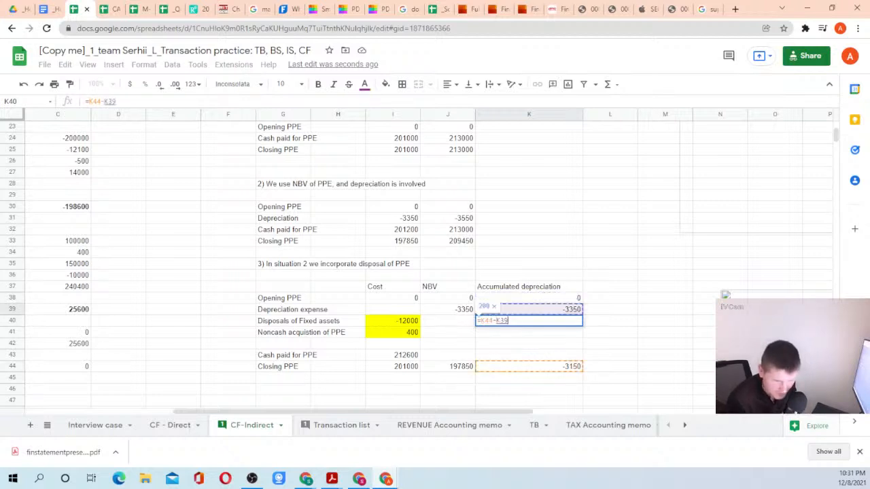
pyautogui.press('Return')
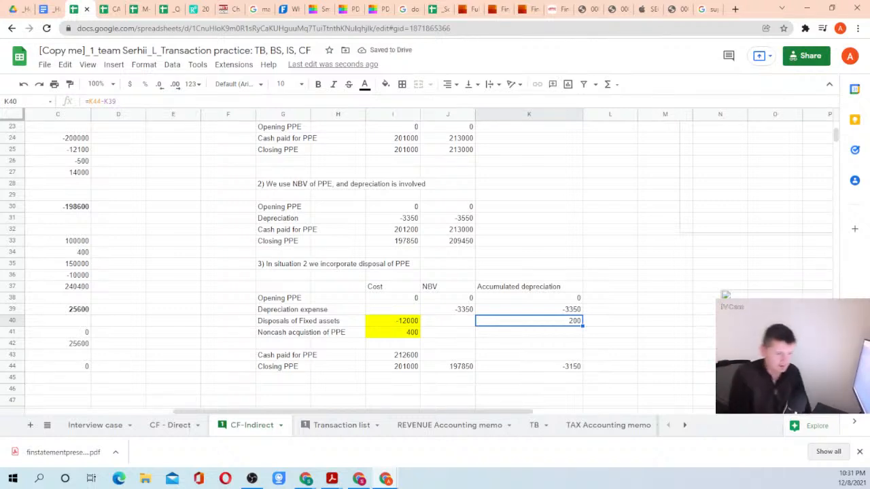
# Add the row label "Gain on Disposals" in G42, below the noncash acquisition of PPE.
pyautogui.press('Left')
pyautogui.press('Left')
pyautogui.press('Left')
pyautogui.press('Left')
pyautogui.press('Down')
pyautogui.press('Down')
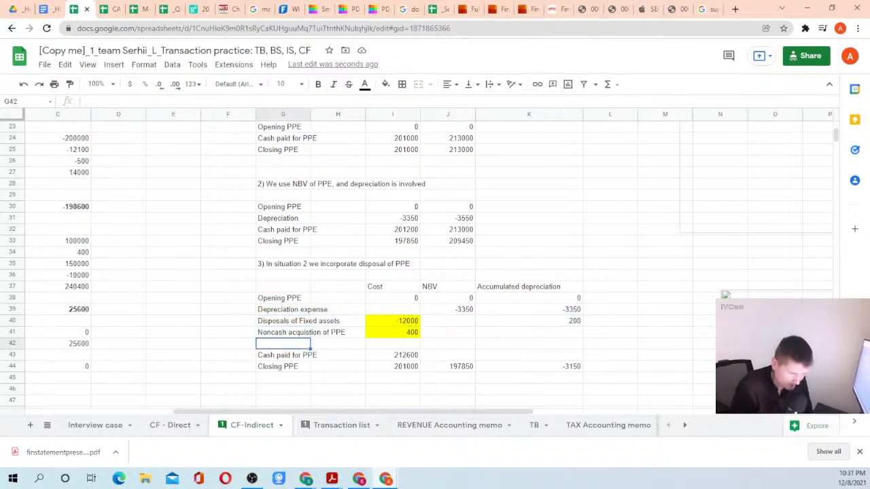
pyautogui.write('Gsi')
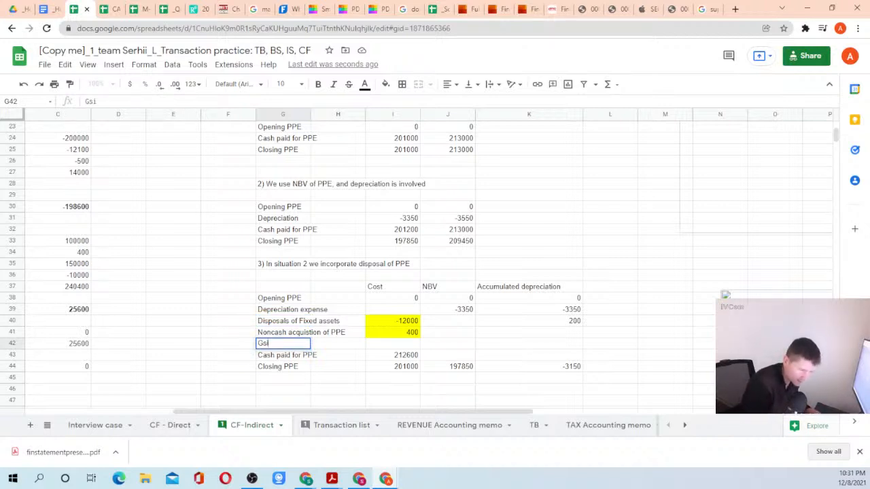
pyautogui.press('BackSpace')
pyautogui.write('ain on D')
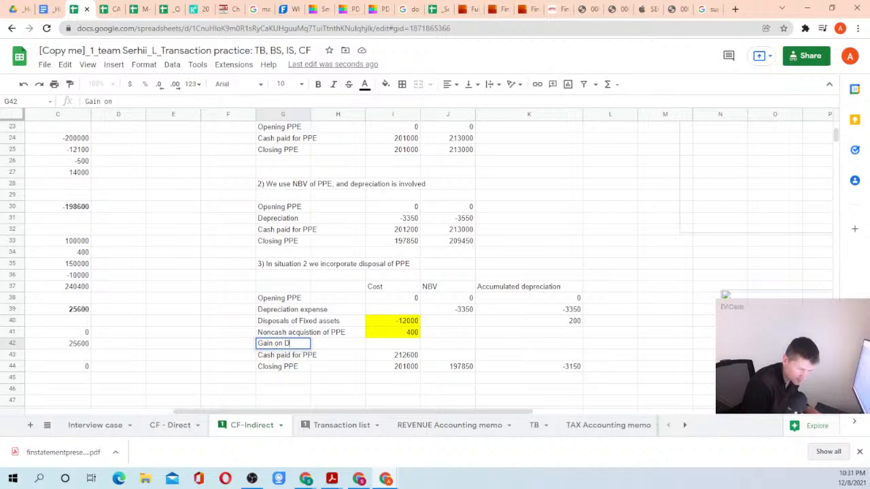
pyautogui.write('isposals')
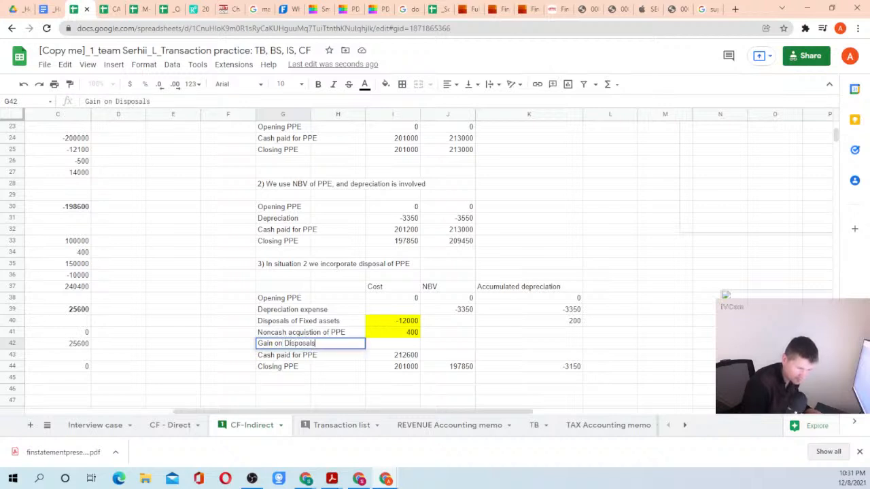
pyautogui.press('Return')
# Widen column G so the "Gain on Disposals" label fits inside its cell.
pyautogui.press('Up')
pyautogui.press('Right')
pyautogui.press('Right')
pyautogui.press('Right')
pyautogui.press('Right')
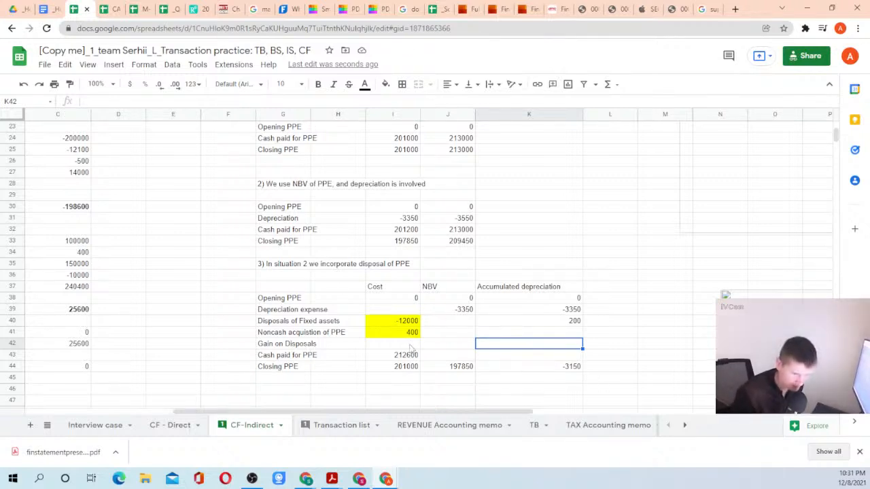
pyautogui.click(272, 346)
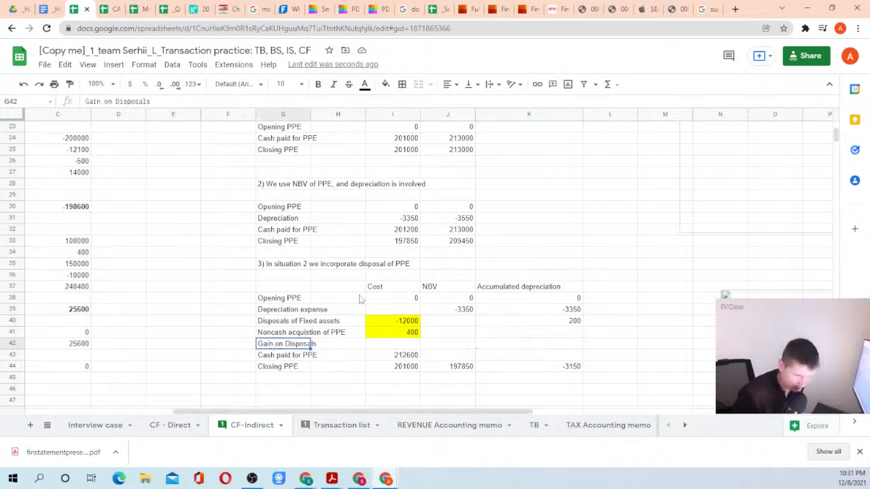
pyautogui.moveTo(310, 113); pyautogui.dragTo(334, 113)
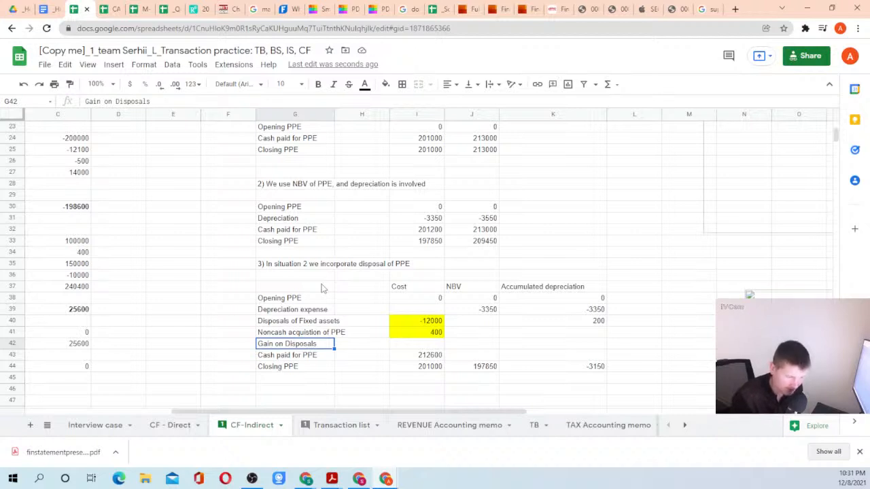
# Link the NBV of the noncash PPE acquisition in J41 to its cost with =I41 and fill the cell yellow.
pyautogui.press('Up')
pyautogui.press('Right')
pyautogui.press('Right')
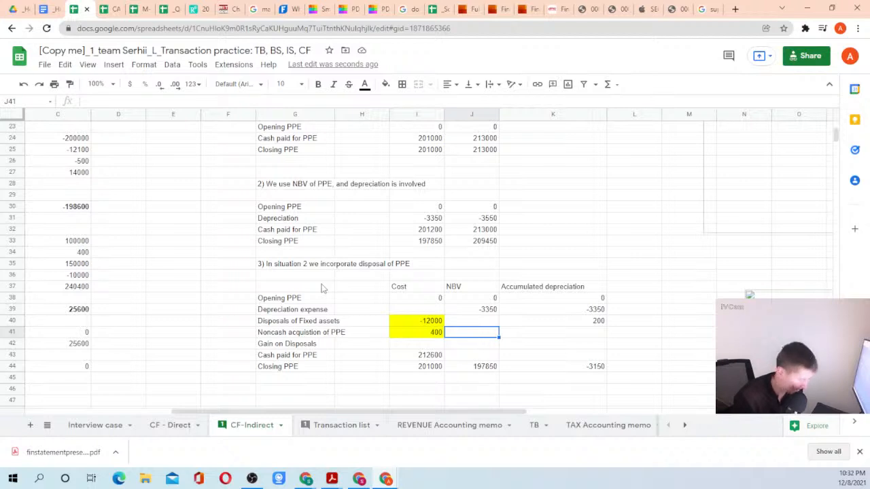
pyautogui.write('=')
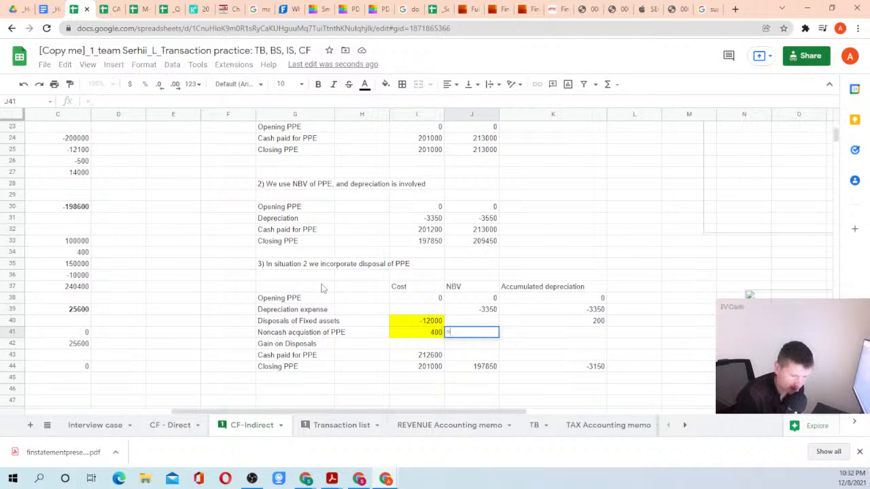
pyautogui.press('Left')
pyautogui.press('Return')
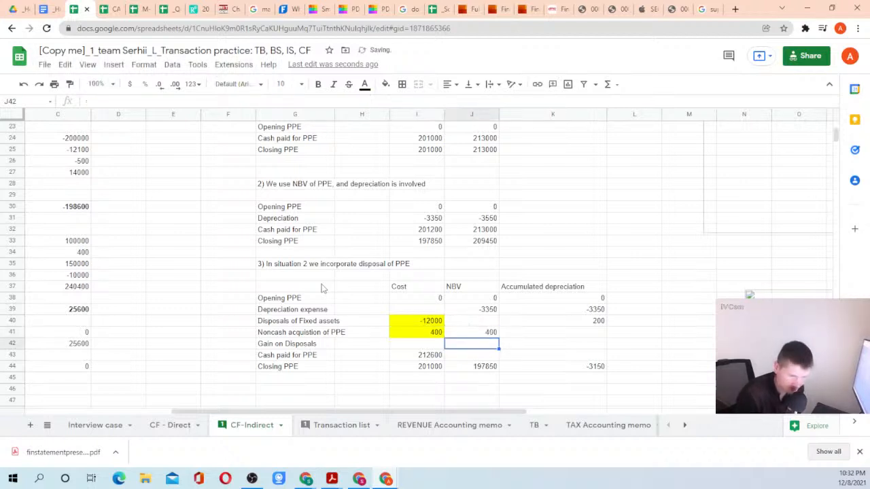
pyautogui.press('Up')
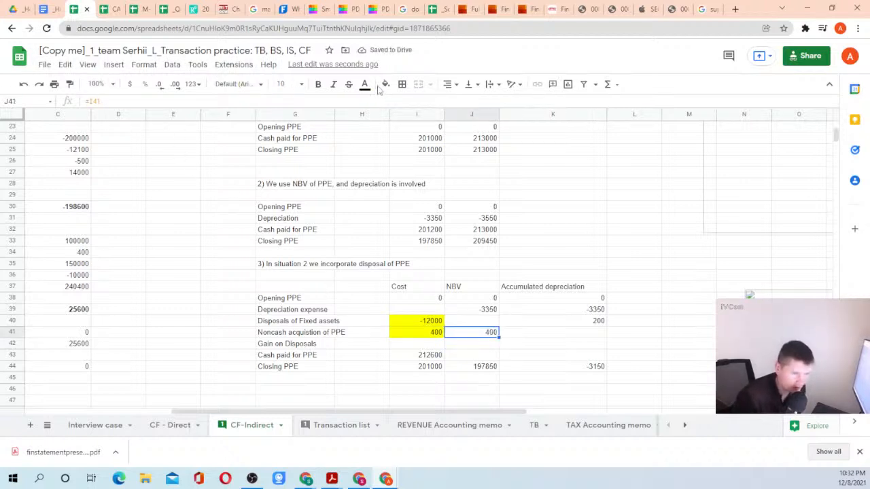
pyautogui.click(385, 84)
pyautogui.click(426, 188)
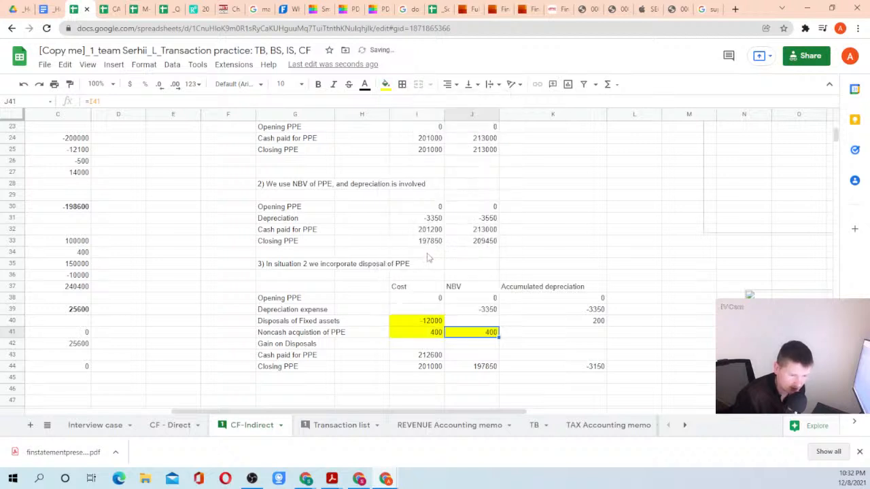
# Link the NBV column's Gain on Disposals in J42 to the TB sheet's Period1 gain/loss on disposal of assets, TB!I44.
pyautogui.click(302, 361)
pyautogui.press('Up')
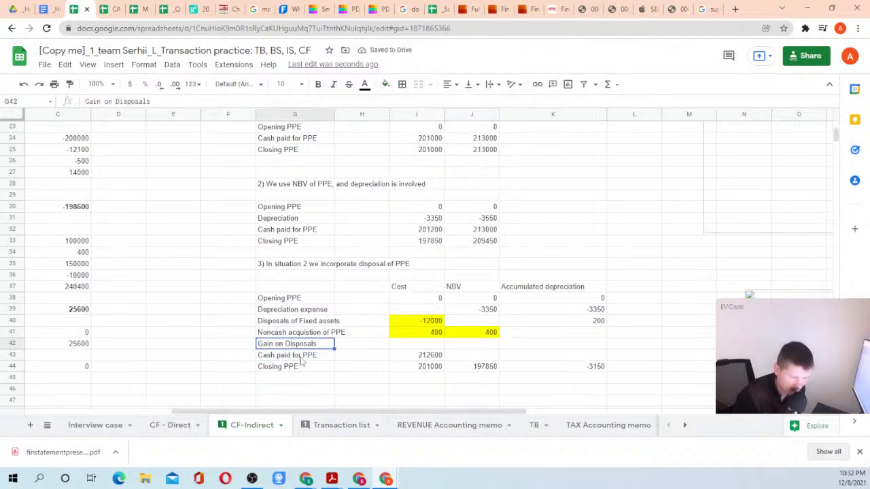
pyautogui.press('Right')
pyautogui.press('Right')
pyautogui.press('Right')
pyautogui.write('=')
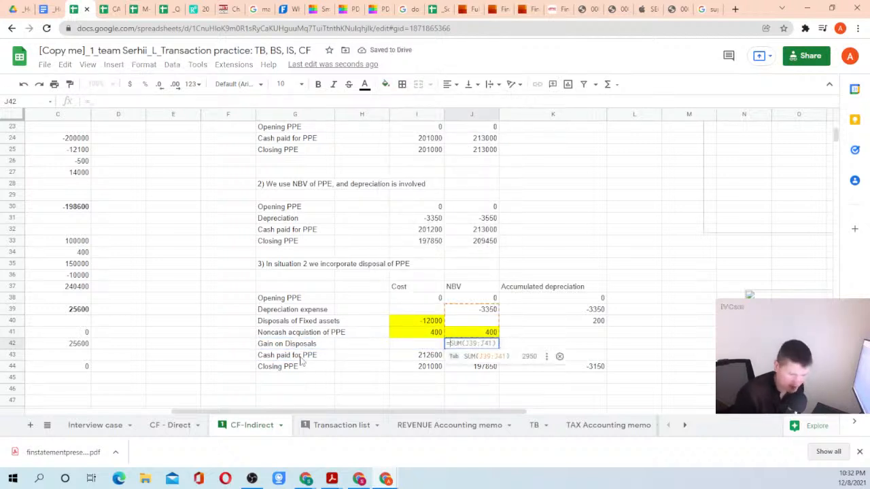
pyautogui.click(535, 426)
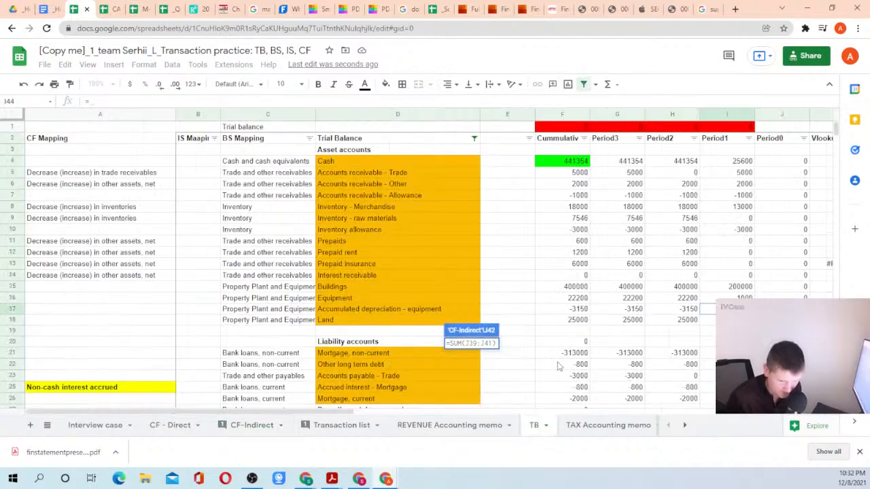
pyautogui.scroll(-9, 629, 333)
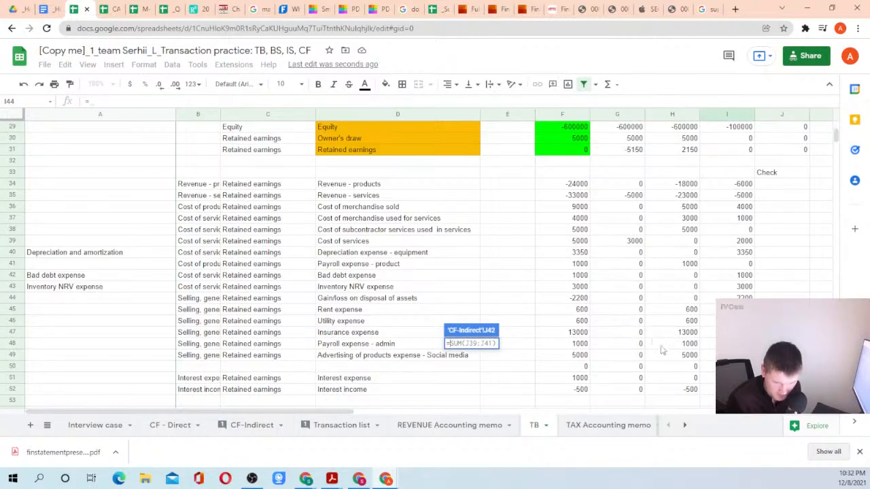
pyautogui.click(708, 301)
pyautogui.press('Return')
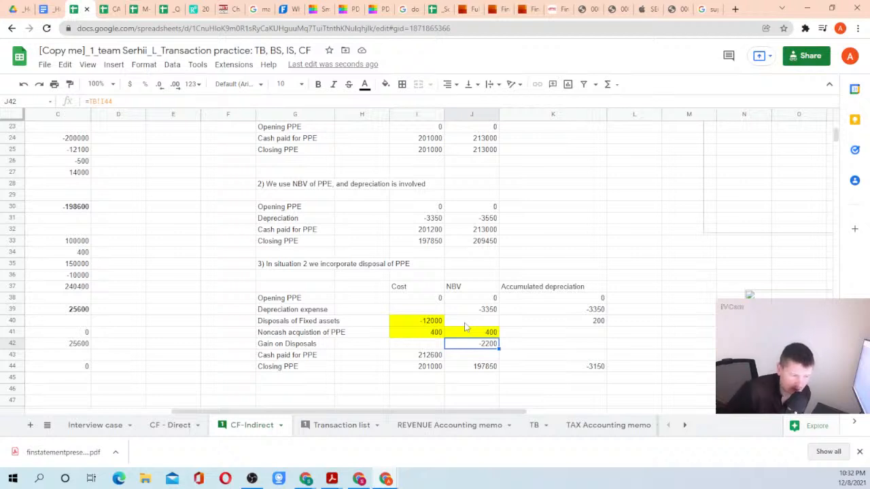
# Move the Cash paid for PPE and Closing PPE rows, columns G to K, down one row to G44:K45.
pyautogui.moveTo(285, 355); pyautogui.dragTo(581, 385)
pyautogui.hotkey('ctrl', 'c')
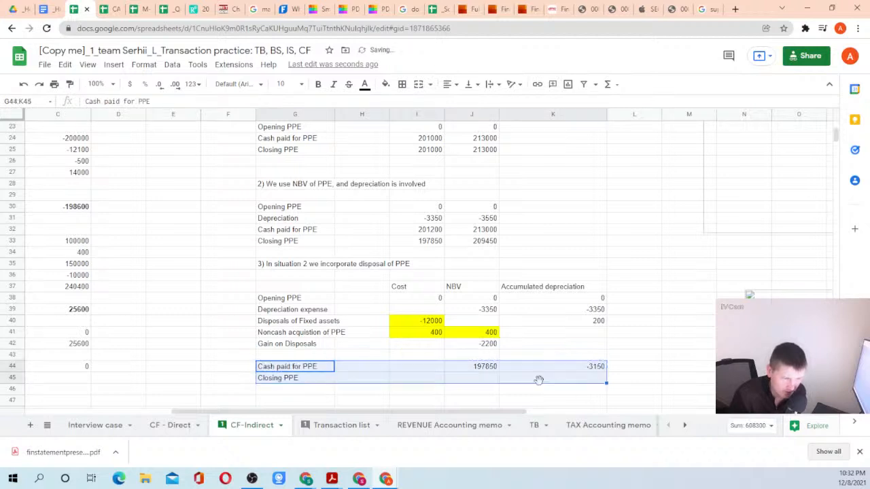
# Label G43 "Proceeds from Disposals of PPE" and widen column G so the text fits inside the cell.
pyautogui.click(284, 357)
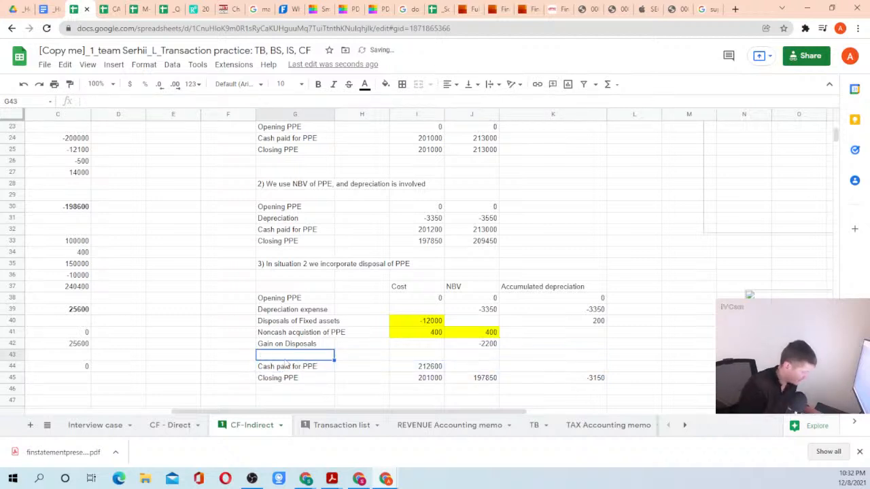
pyautogui.write('Proceeds fro')
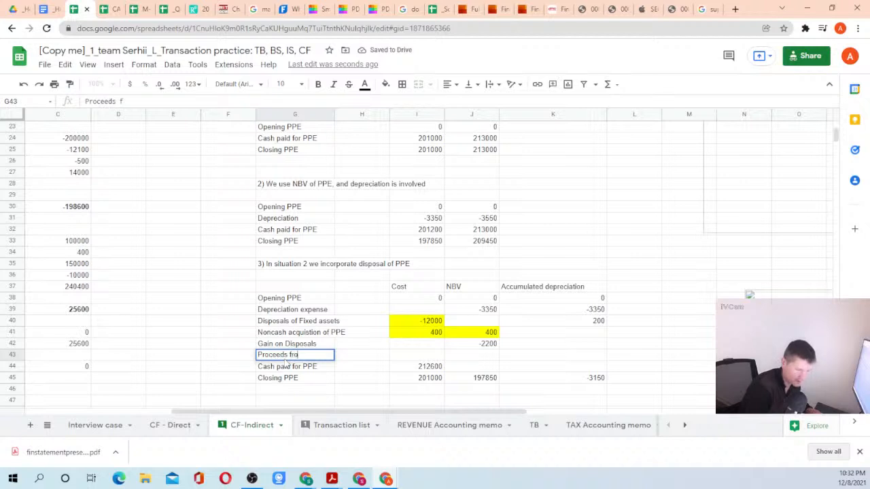
pyautogui.write('m Dispos')
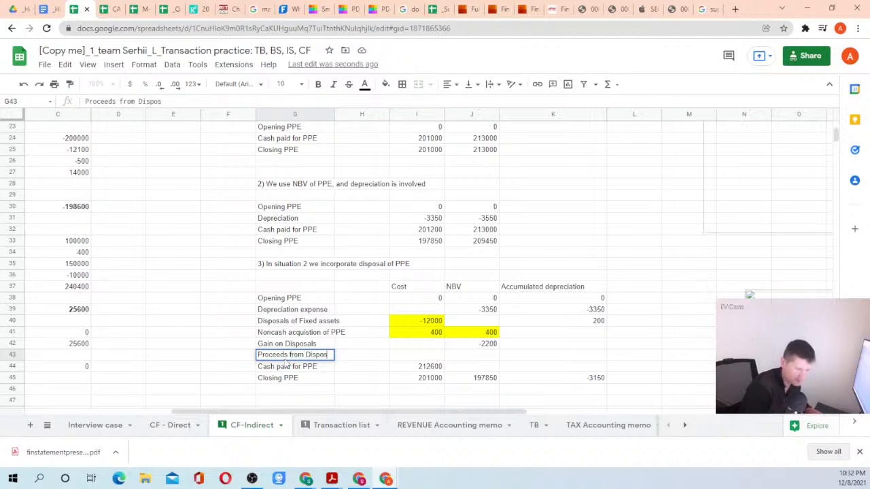
pyautogui.write('als of PPE')
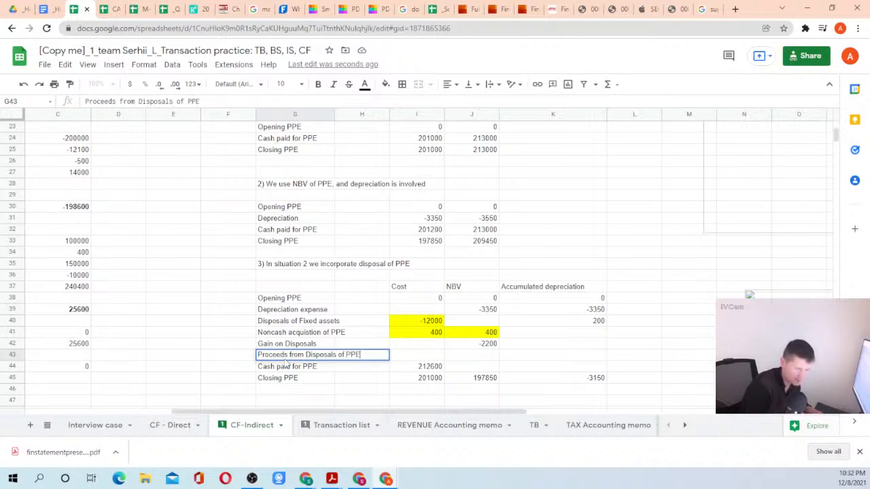
pyautogui.press('Return')
pyautogui.press('Up')
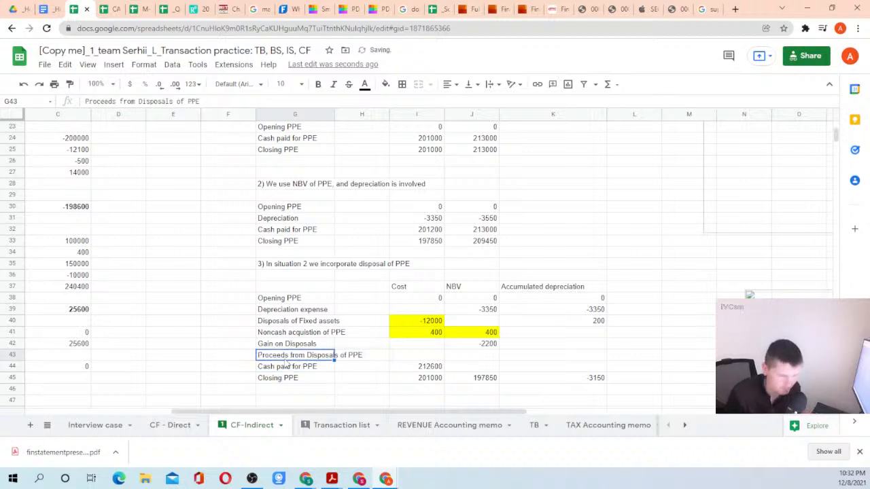
pyautogui.moveTo(335, 114); pyautogui.dragTo(371, 114)
pyautogui.click(496, 357)
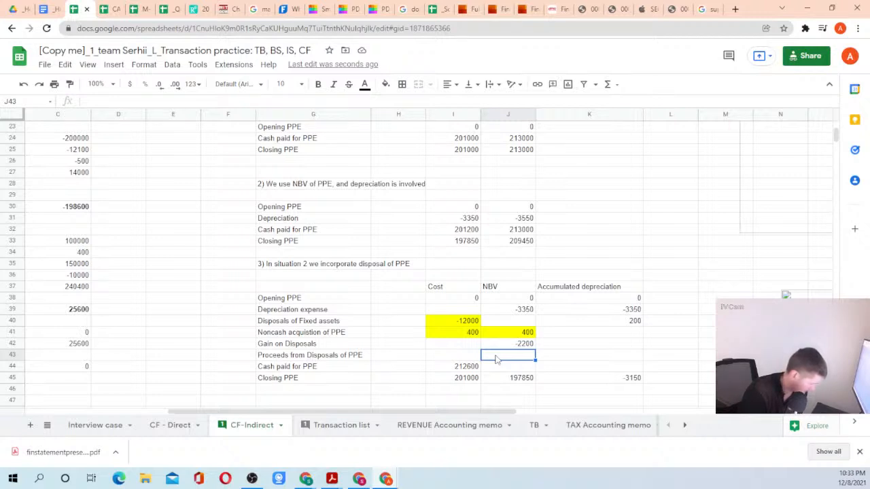
pyautogui.doubleClick(496, 357)
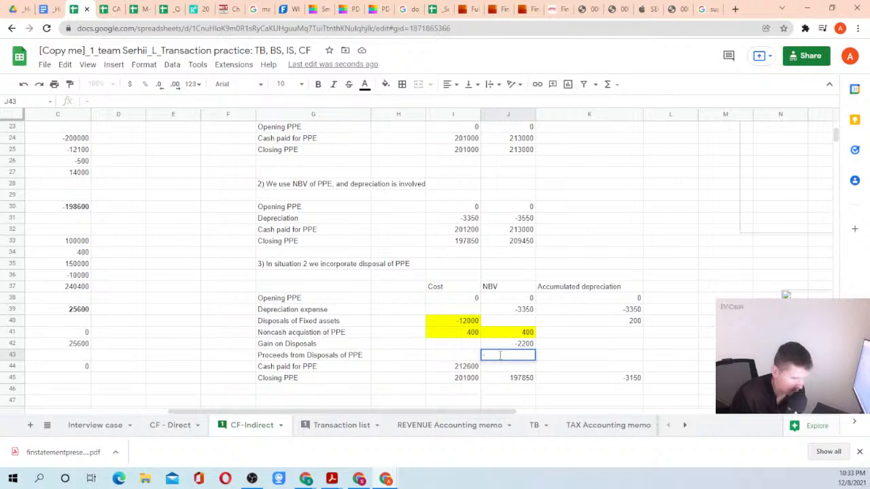
pyautogui.press('Escape')
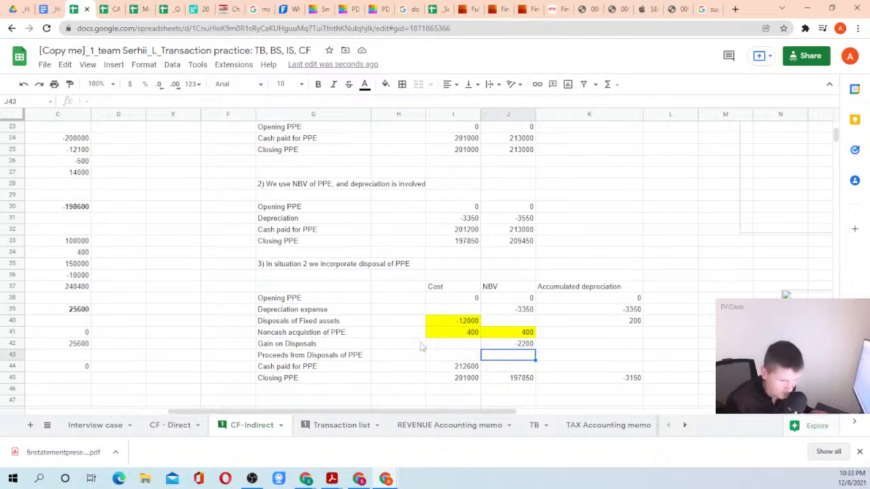
# Review the equipment disposal entry in the Transaction list and the fixed-asset depreciation terms in the Homework 5 instructions document.
pyautogui.click(320, 429)
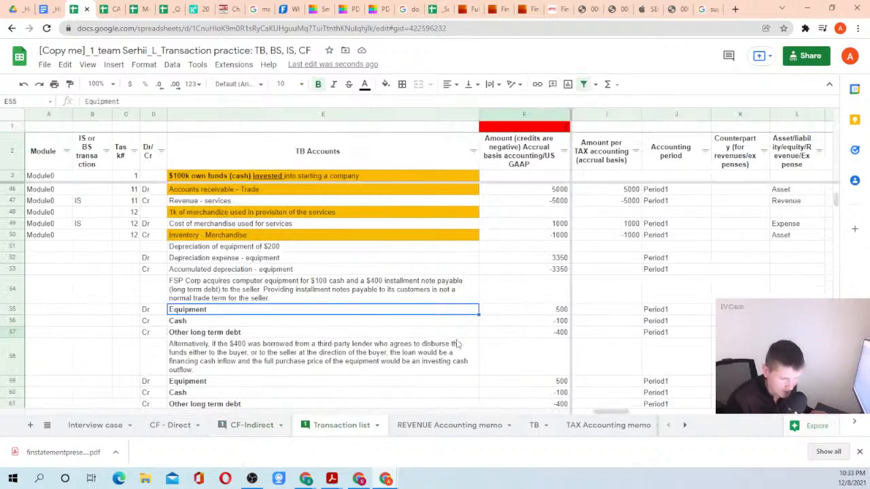
pyautogui.scroll(-5, 534, 337)
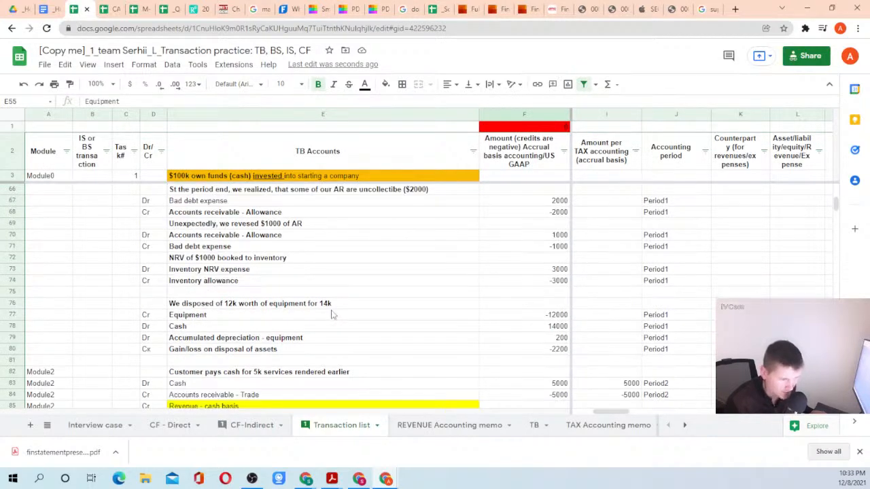
pyautogui.click(42, 9)
pyautogui.scroll(3, 371, 274)
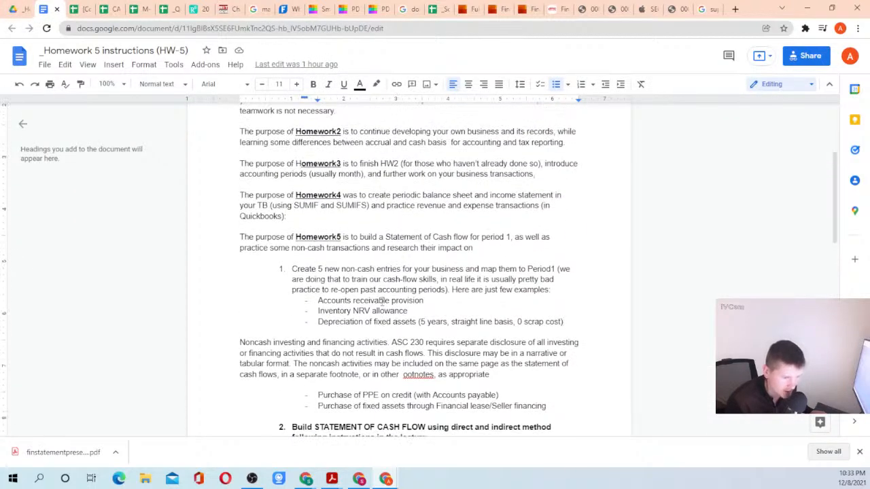
pyautogui.moveTo(318, 322); pyautogui.dragTo(570, 323)
pyautogui.click(570, 324)
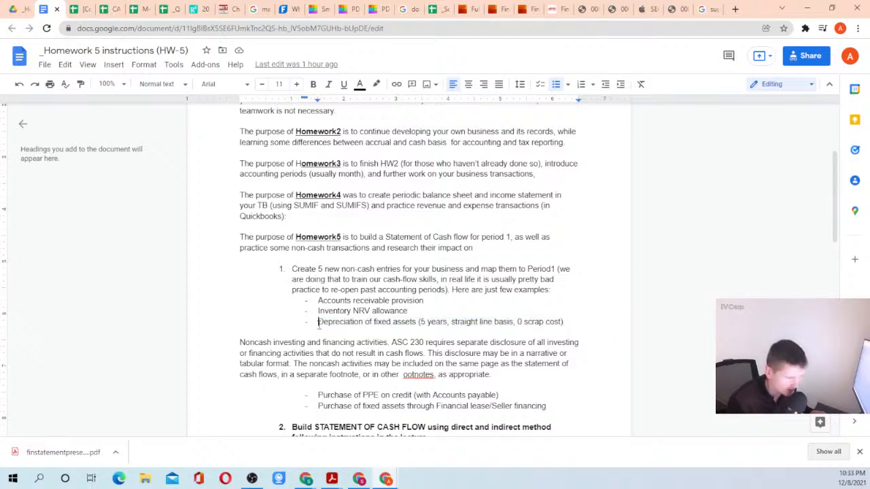
pyautogui.moveTo(317, 322); pyautogui.dragTo(570, 323)
pyautogui.click(571, 324)
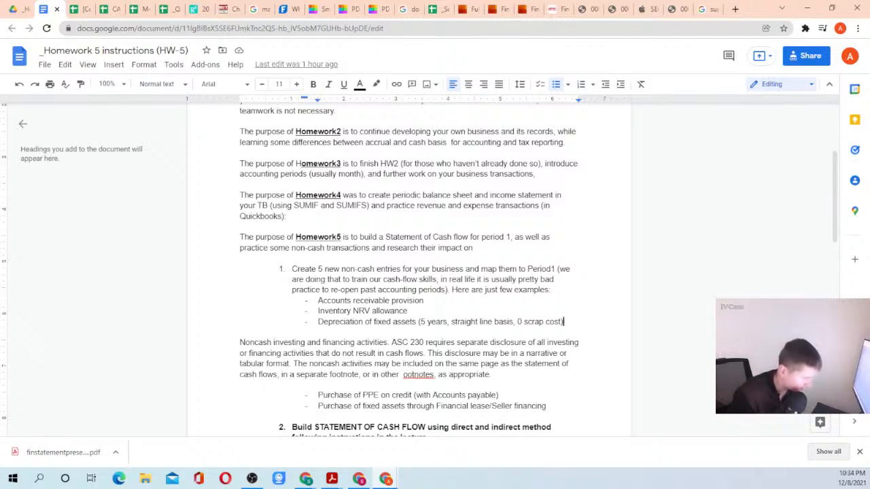
# Post the comment "Depreciated over 5 years*12 month =- 60 months" on the disposal entry's accumulated depreciation amount, F79 of the Transaction list.
pyautogui.click(83, 9)
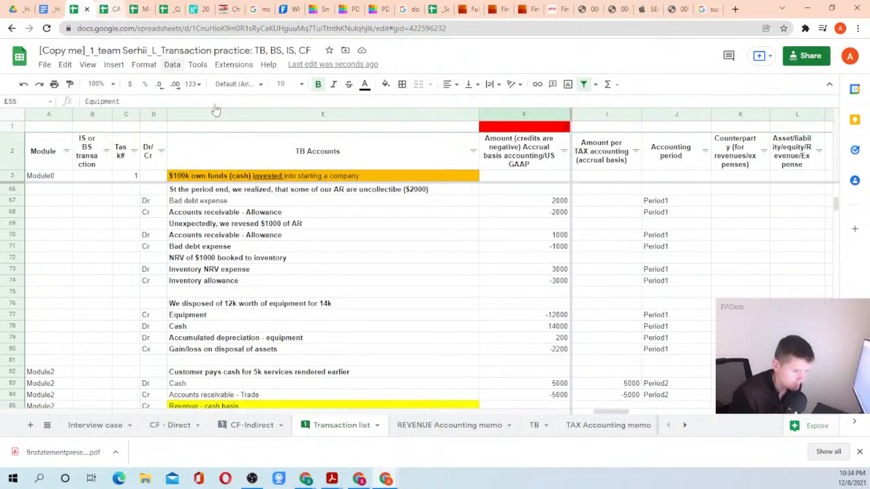
pyautogui.click(574, 342)
pyautogui.click(542, 340)
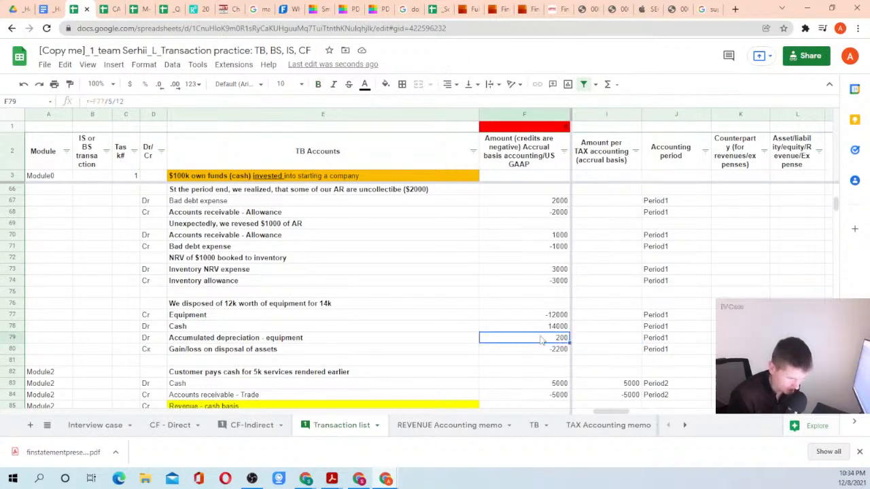
pyautogui.rightClick(529, 341)
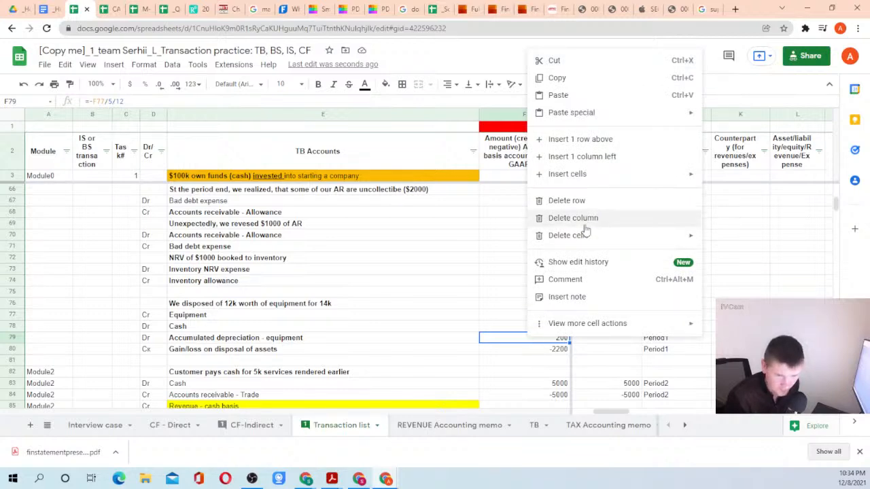
pyautogui.click(585, 284)
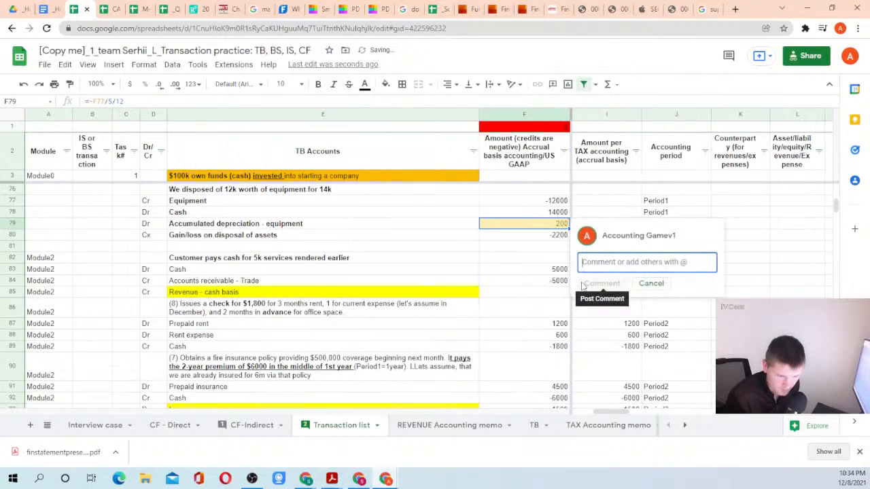
pyautogui.write('Depre')
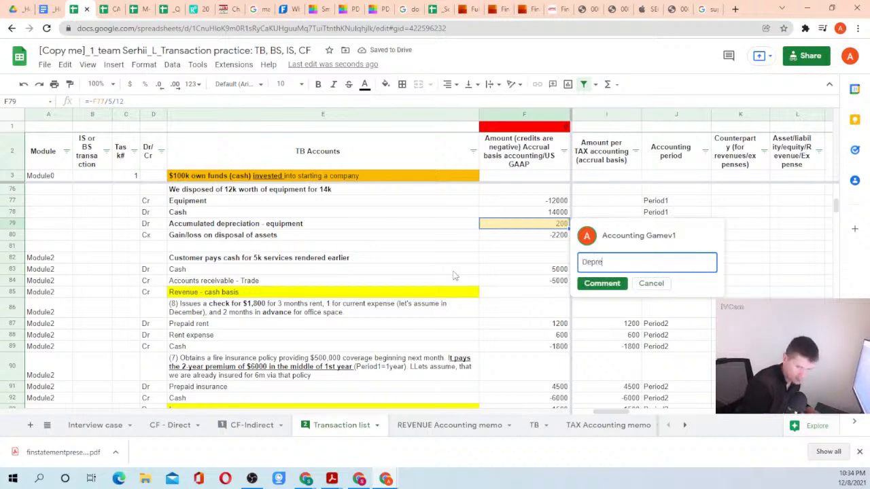
pyautogui.write('ciated ')
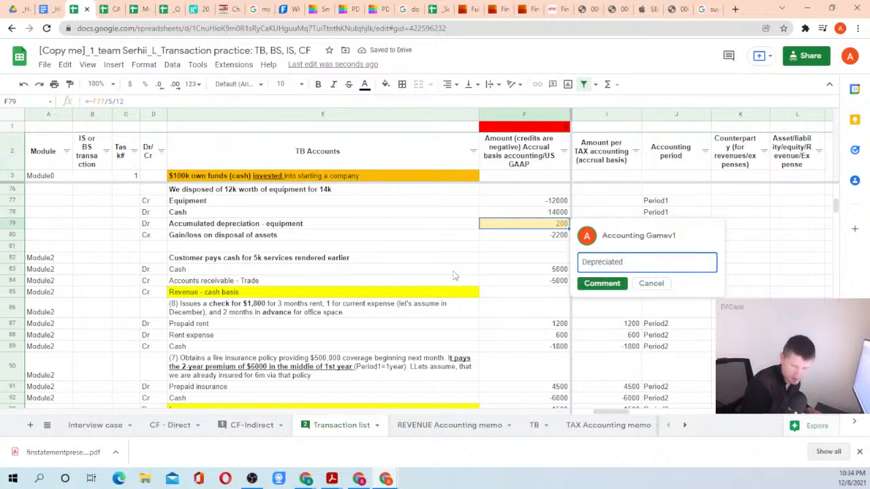
pyautogui.write('over')
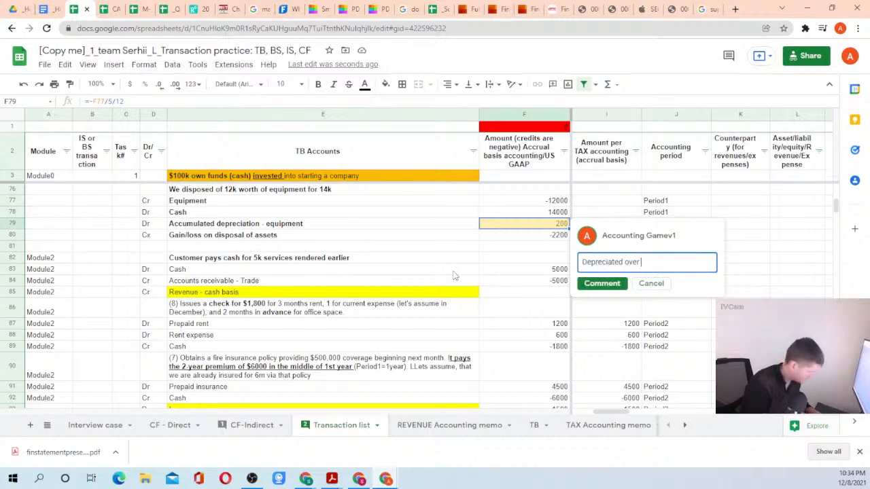
pyautogui.write(' 5 years')
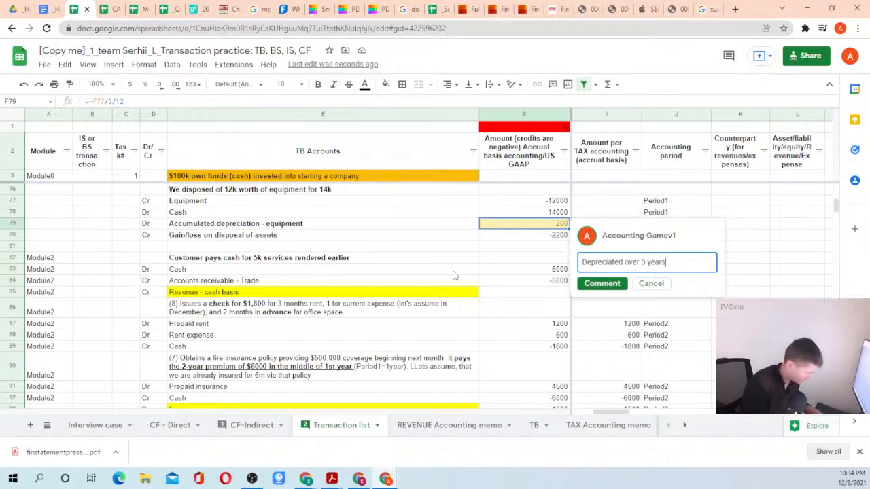
pyautogui.write('*12')
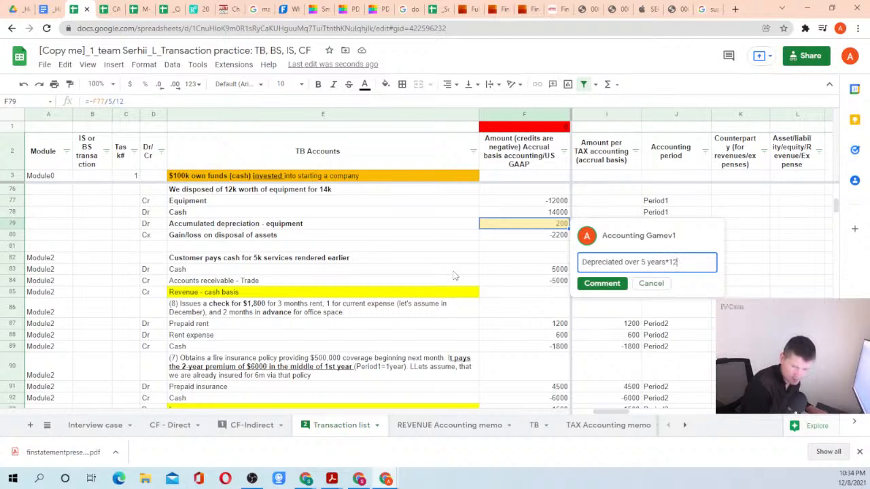
pyautogui.write(' mont')
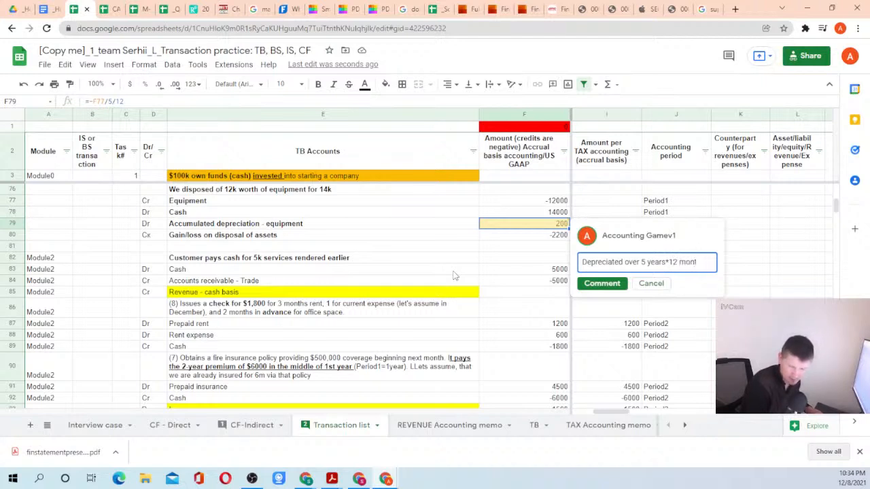
pyautogui.write('h ')
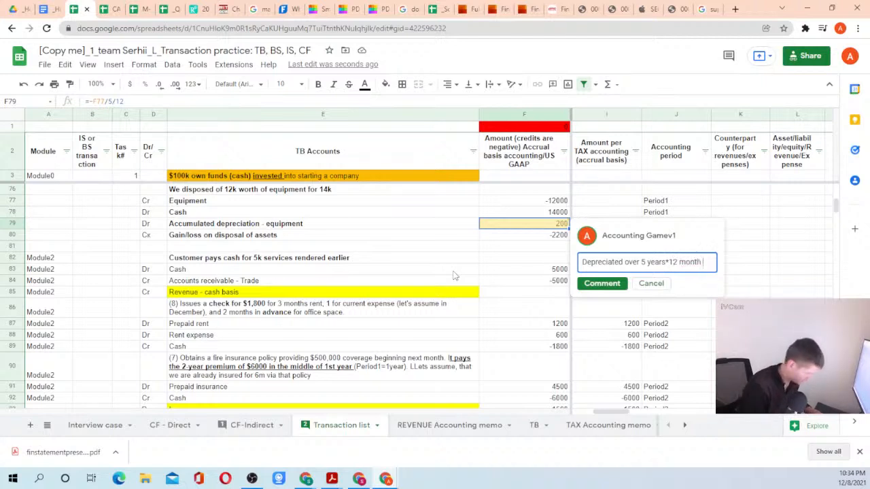
pyautogui.write('=> 60 months')
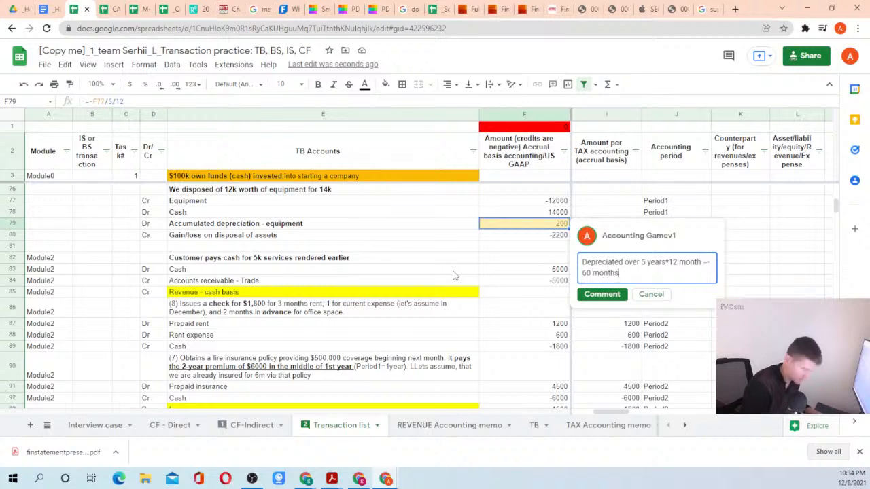
pyautogui.click(537, 293)
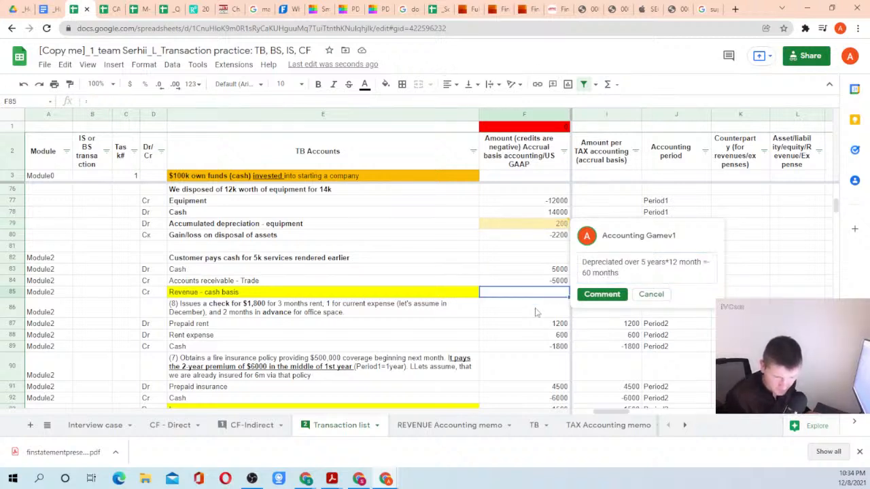
pyautogui.click(602, 294)
pyautogui.click(520, 325)
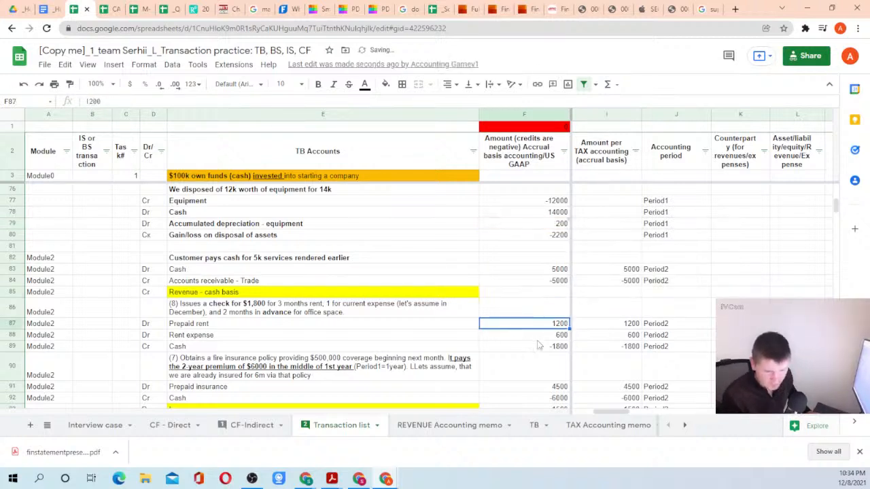
pyautogui.click(515, 347)
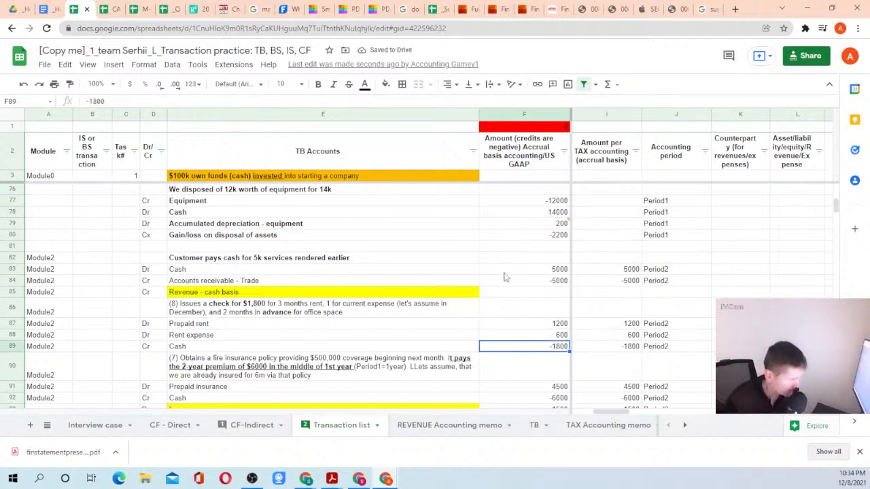
# In CF-Indirect, link the NBV Proceeds from Disposals of PPE cell J43 to the disposal's cash amount, F78 of the Transaction list.
pyautogui.click(250, 427)
pyautogui.click(163, 426)
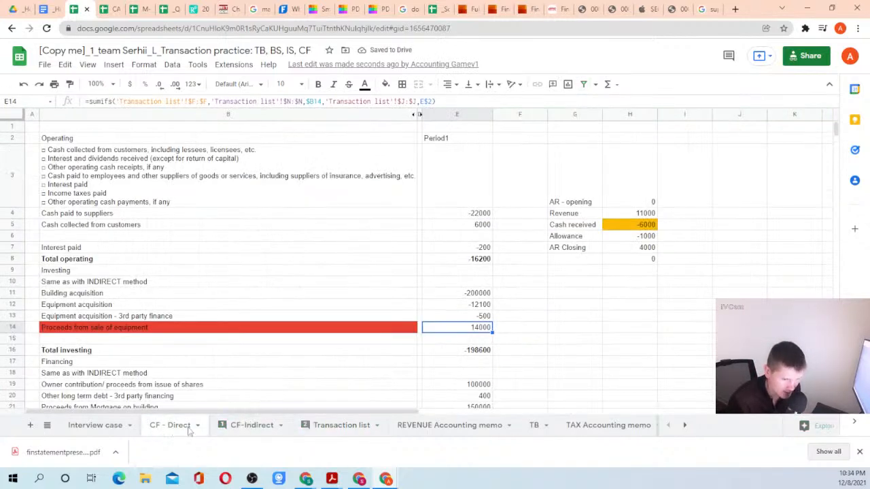
pyautogui.click(231, 426)
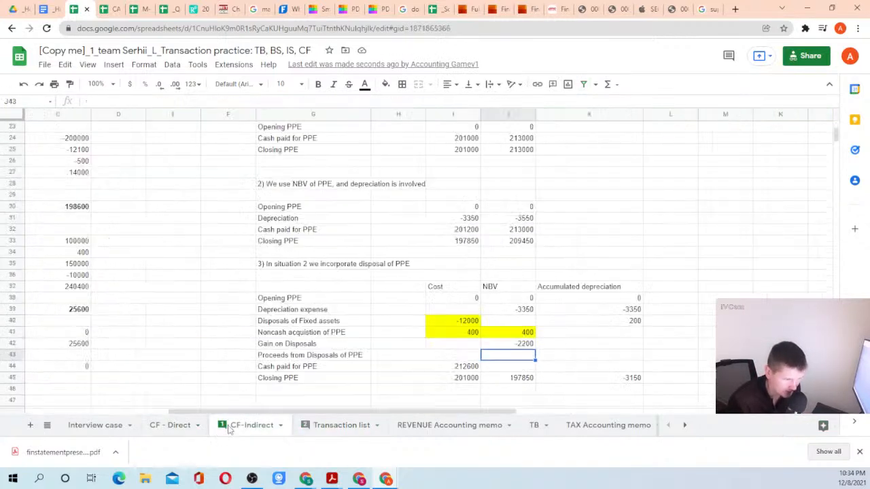
pyautogui.click(303, 355)
pyautogui.scroll(-1, 296, 348)
pyautogui.click(291, 345)
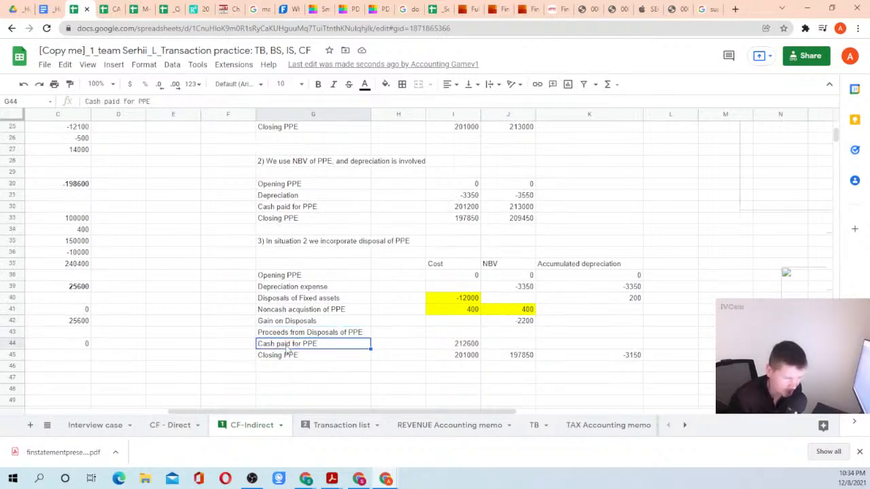
pyautogui.click(287, 333)
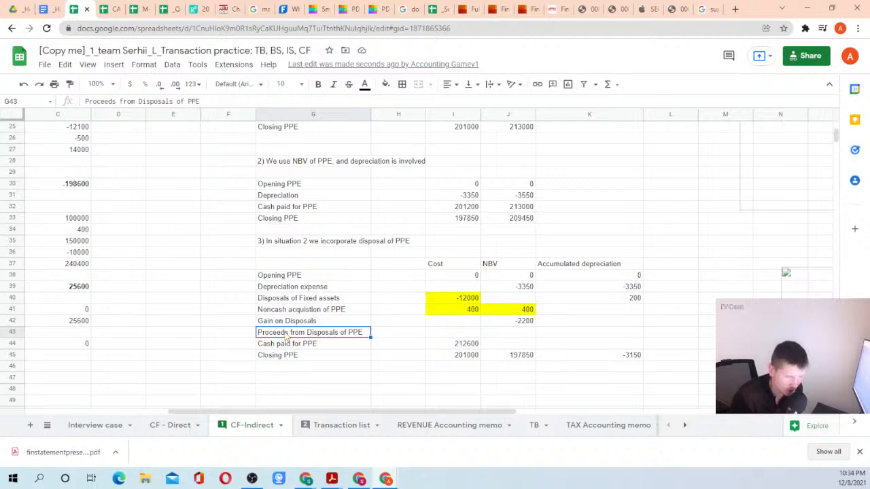
pyautogui.press('Right')
pyautogui.press('Right')
pyautogui.press('Right')
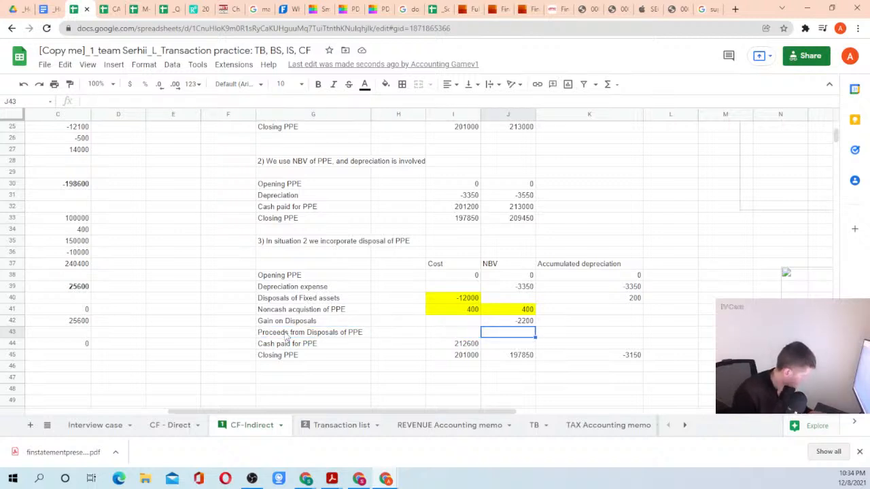
pyautogui.write('1400')
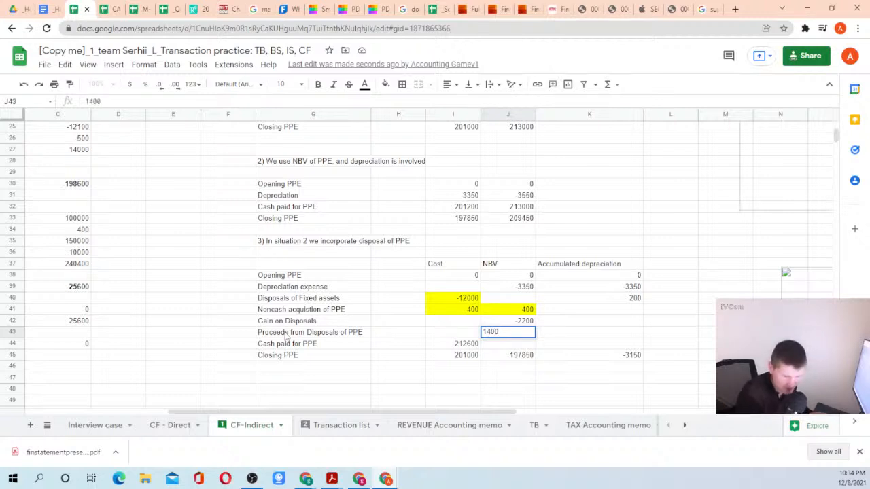
pyautogui.press('Escape')
pyautogui.hotkey('alt', 'shift', '=')
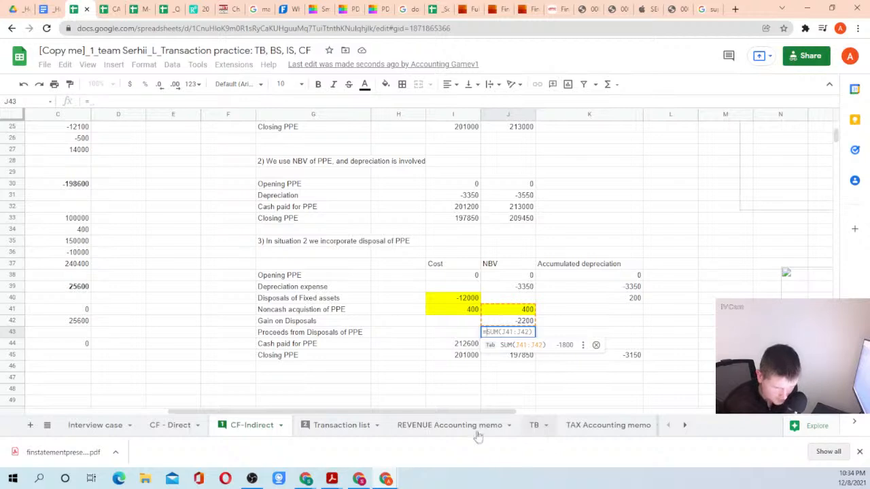
pyautogui.click(442, 432)
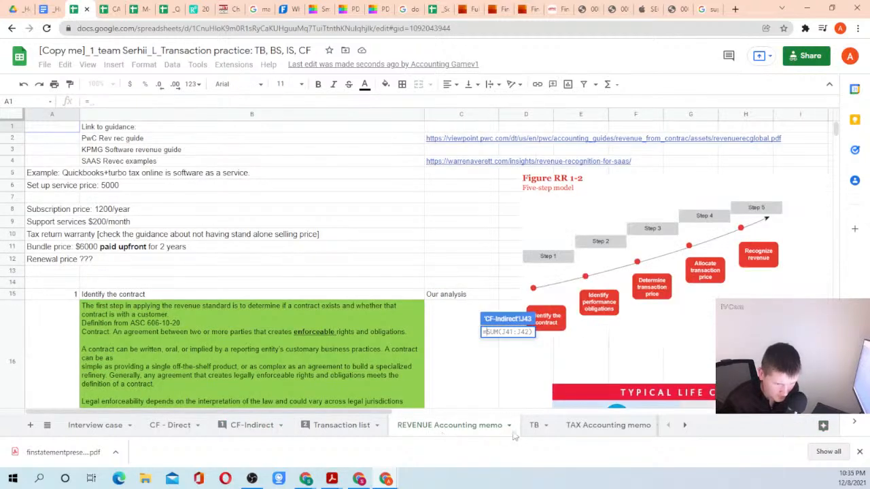
pyautogui.click(331, 432)
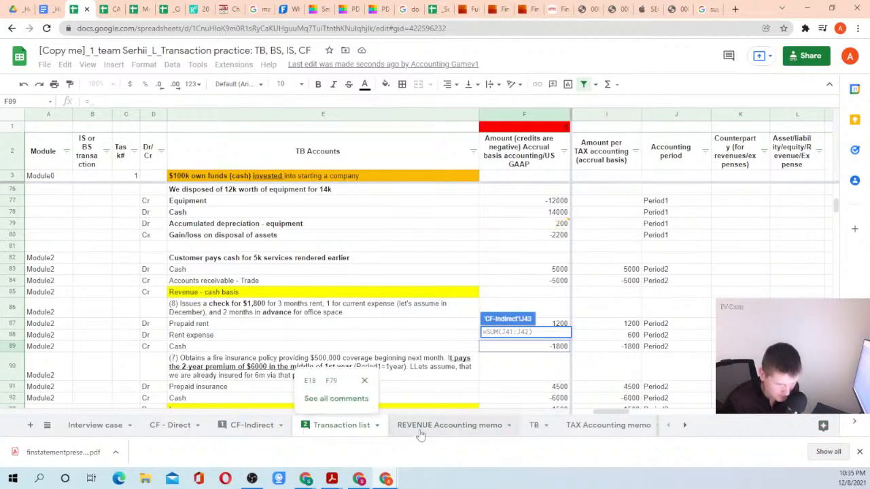
pyautogui.scroll(-4, 585, 324)
pyautogui.scroll(3, 586, 324)
pyautogui.scroll(3, 586, 324)
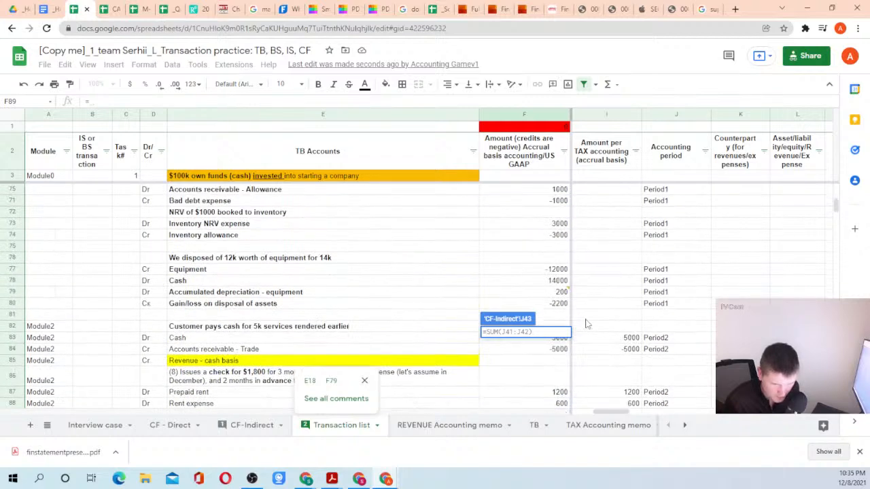
pyautogui.click(552, 282)
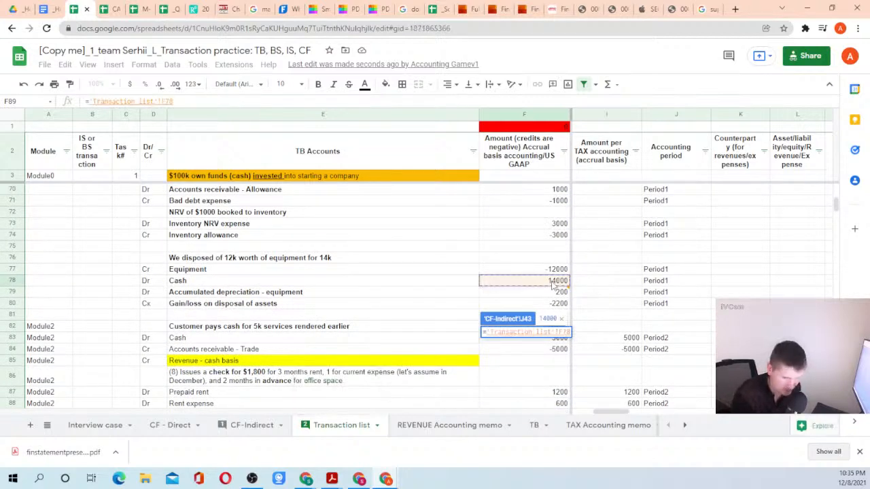
pyautogui.press('Return')
pyautogui.press('Up')
pyautogui.press('Down')
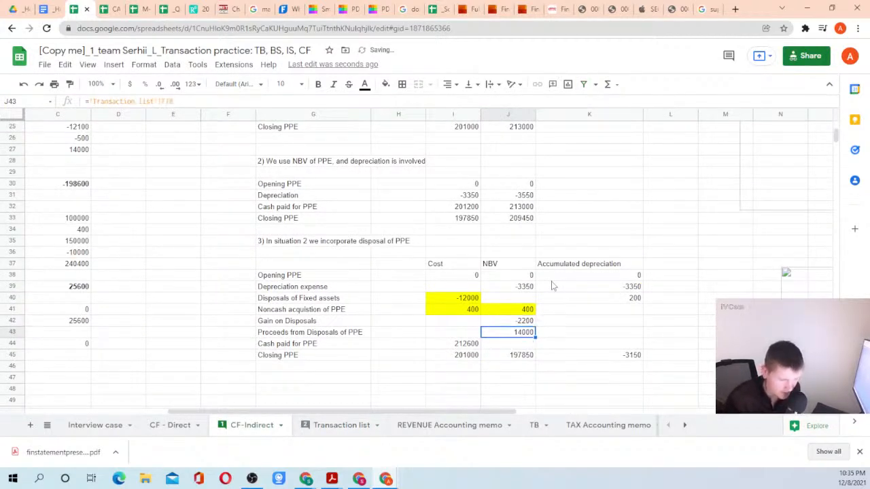
# Put a minus sign in front of the references in J42 and J43 to reverse the NBV gain and proceeds on disposals.
pyautogui.click(515, 322)
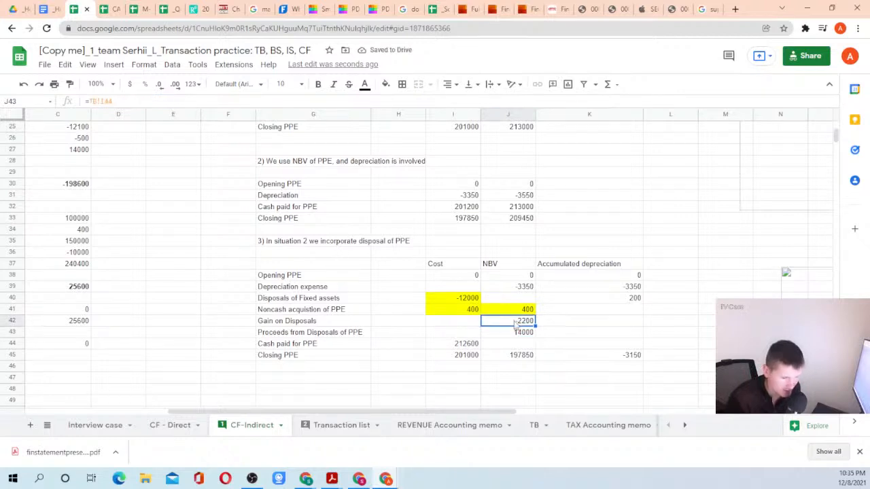
pyautogui.click(94, 101)
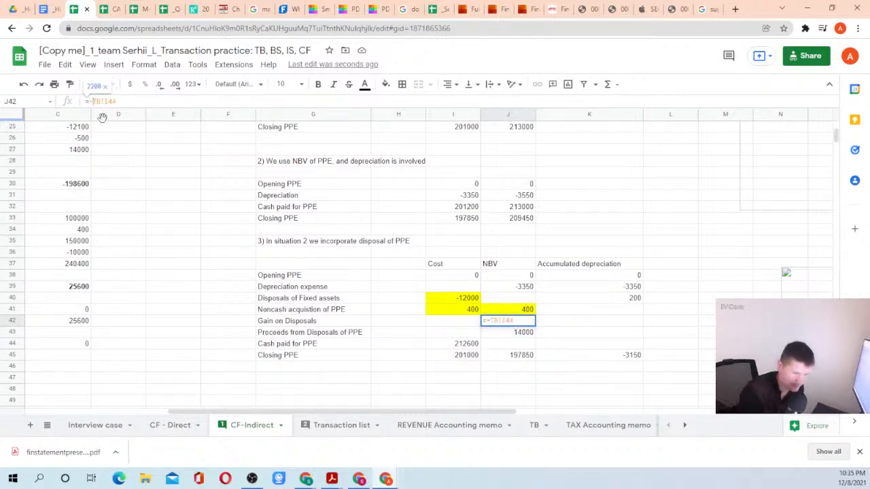
pyautogui.press('Return')
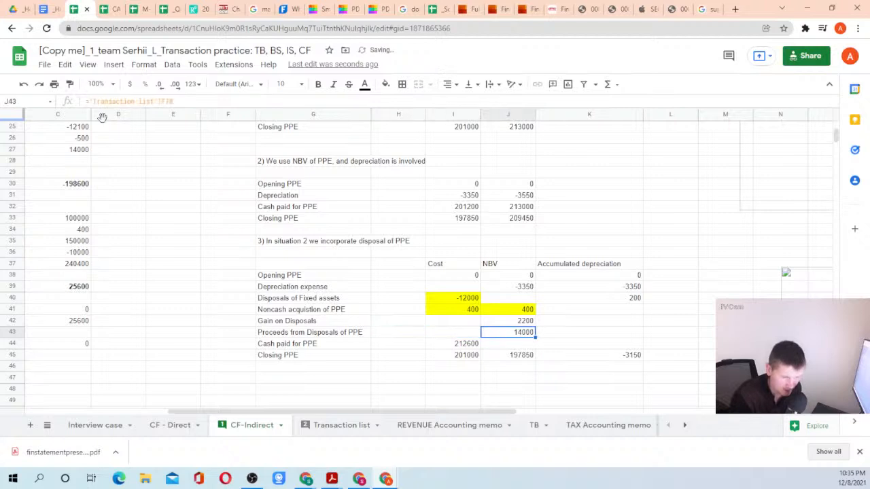
pyautogui.click(88, 101)
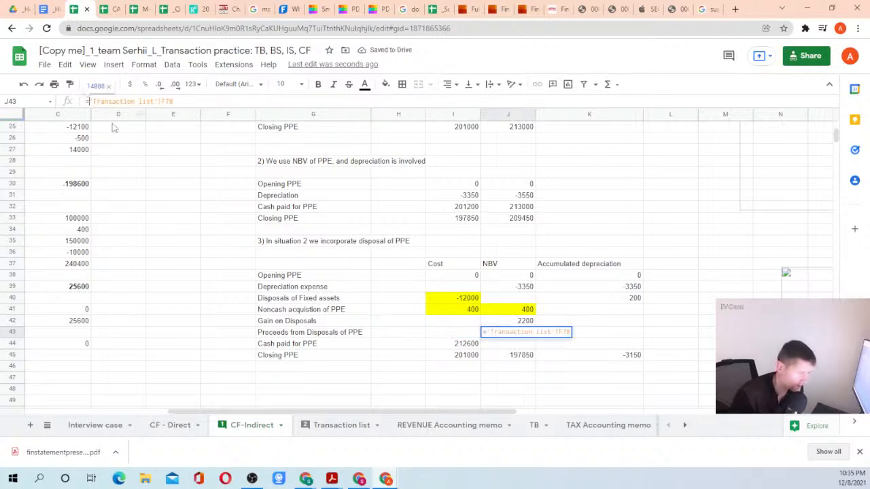
pyautogui.write('-')
pyautogui.press('Return')
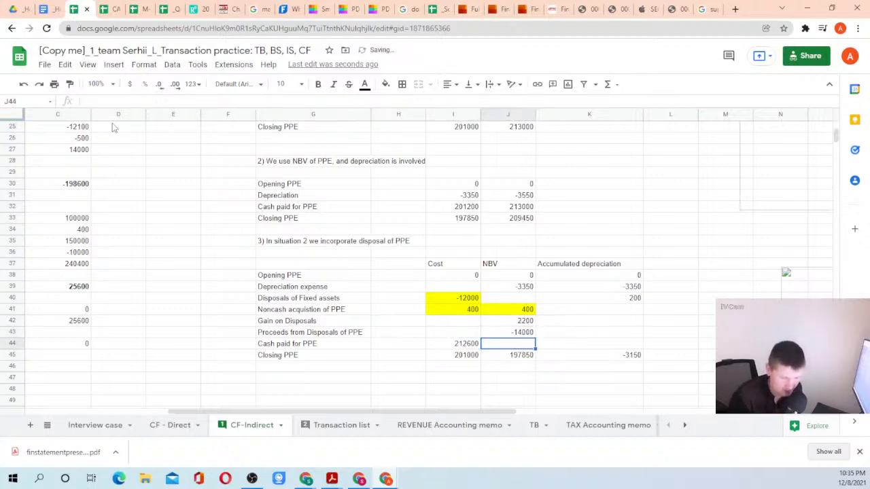
# Copy the Cash paid for PPE formula from the Cost column, I44, into the NBV column, J44.
pyautogui.click(469, 345)
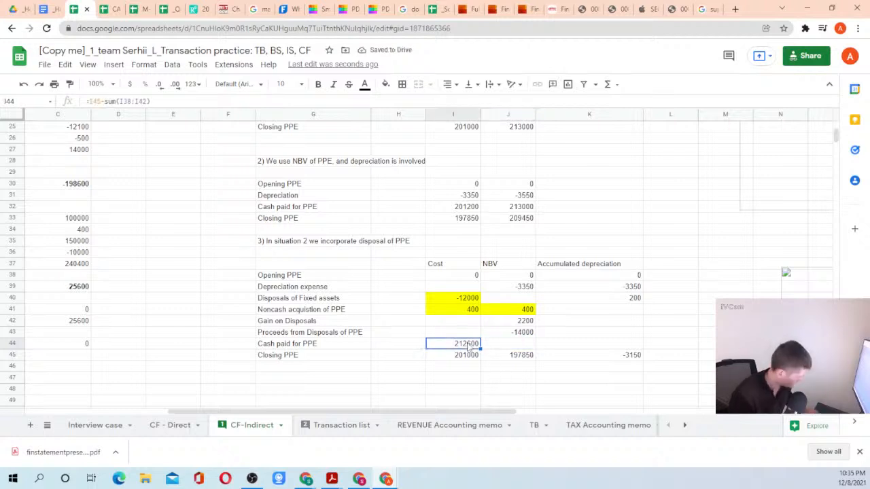
pyautogui.hotkey('ctrl', 'c')
pyautogui.press('Right')
pyautogui.hotkey('ctrl', 'v')
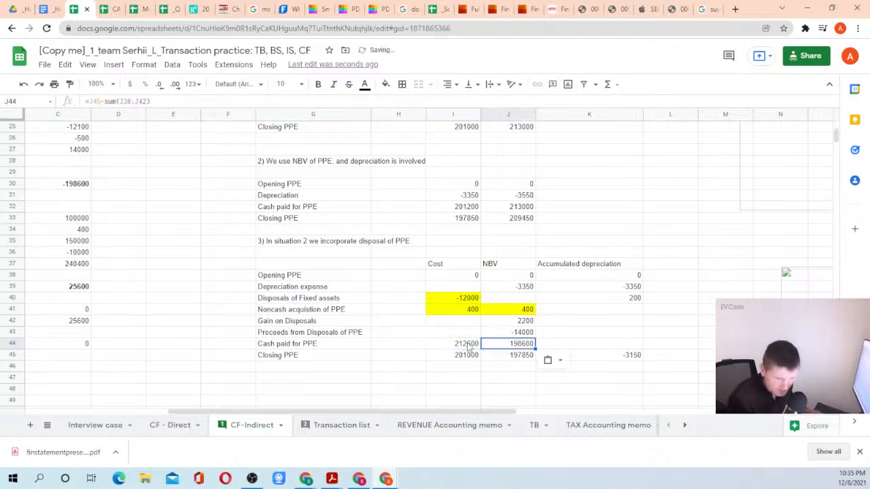
# Examine the NBV formulas for proceeds, Cash paid for PPE and Closing PPE in J43:J45.
pyautogui.press('F2')
pyautogui.press('Return')
pyautogui.press('Up')
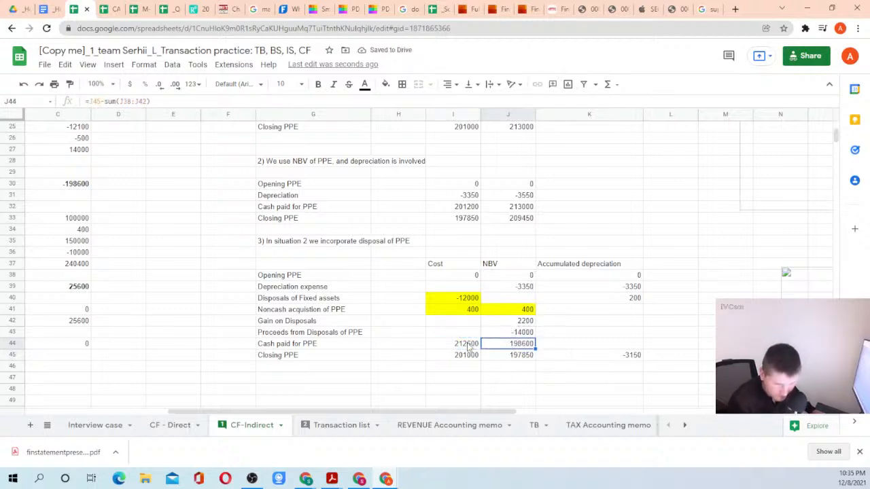
pyautogui.press('F2')
pyautogui.press('Return')
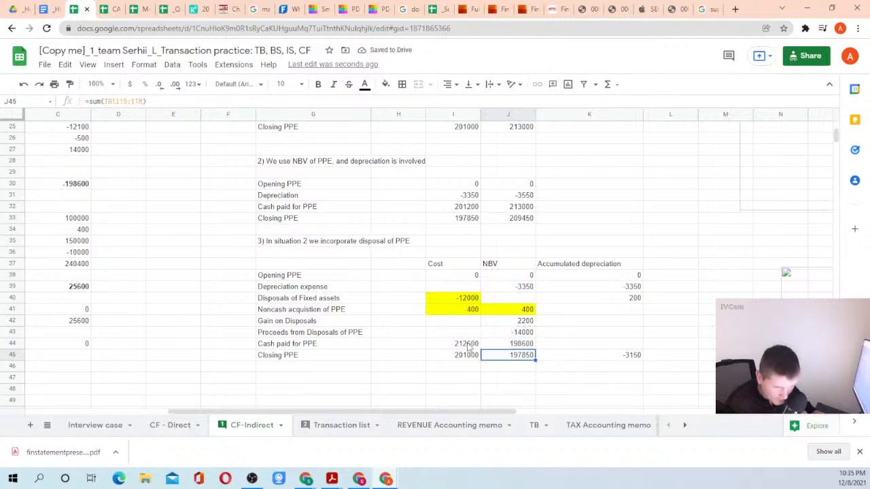
pyautogui.press('Up')
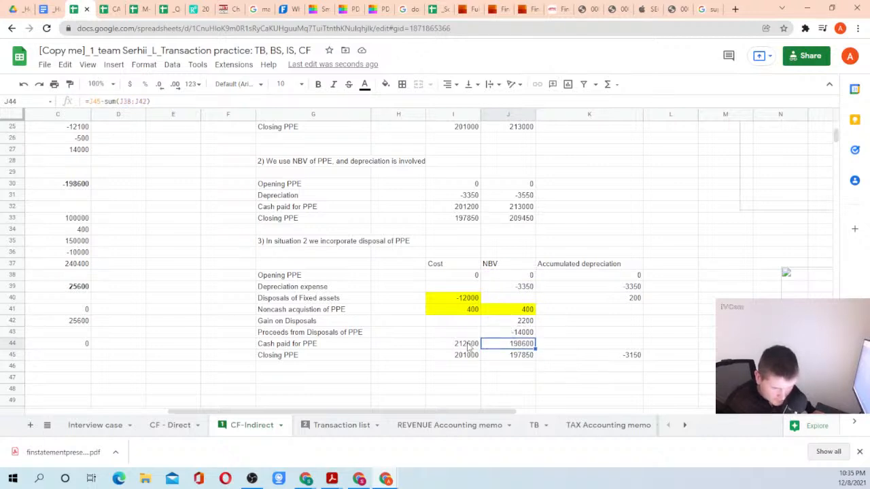
pyautogui.press('Down')
pyautogui.press('F2')
pyautogui.press('Escape')
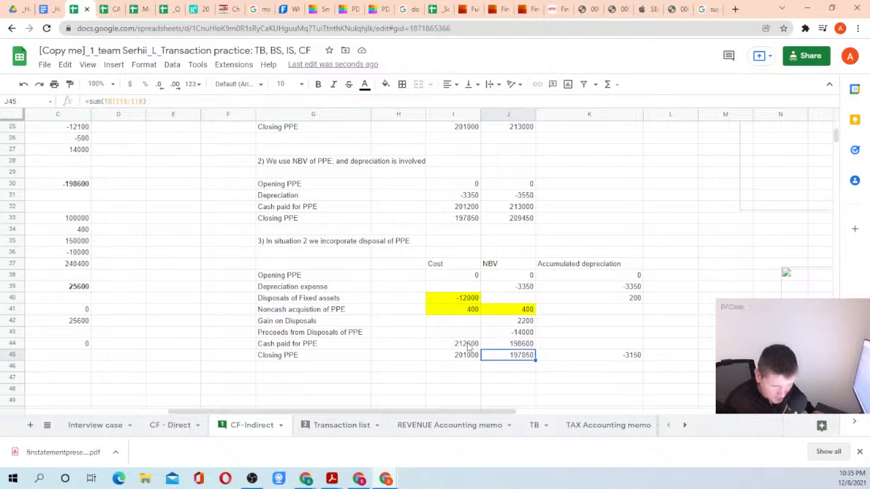
pyautogui.press('Up')
pyautogui.press('Up')
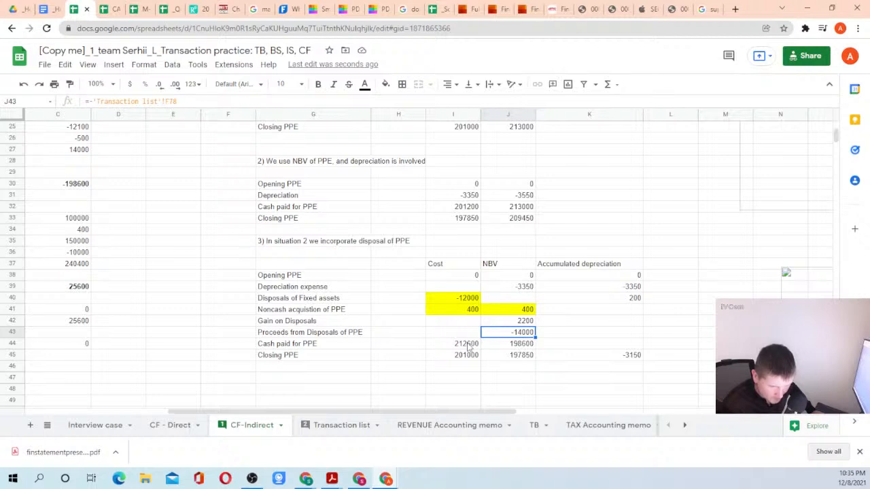
pyautogui.press('Down')
pyautogui.press('Down')
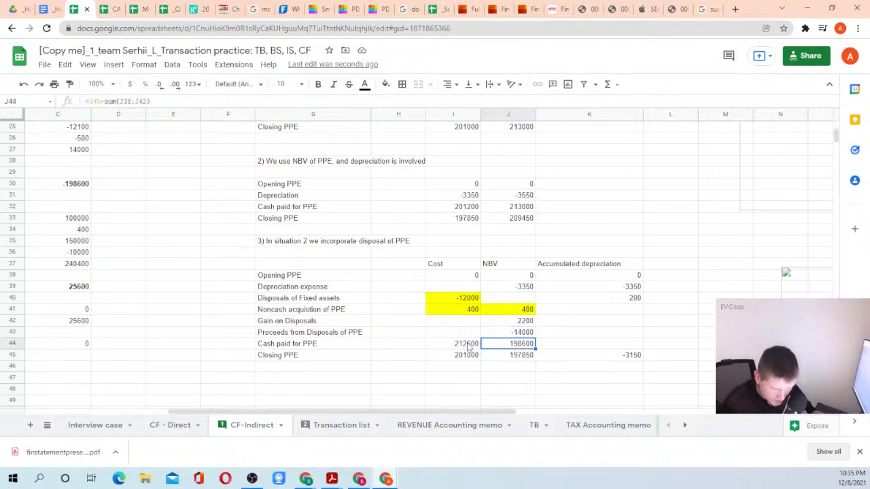
pyautogui.press('Up')
pyautogui.press('Up')
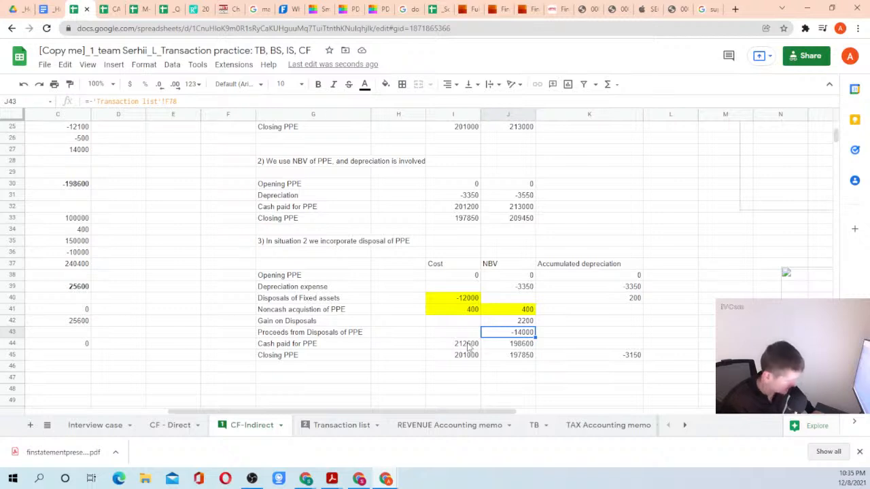
# Try clearing the proceeds in J43 to test the Cash paid for PPE formula in J44, and undo the clearing.
pyautogui.press('Delete')
pyautogui.press('Down')
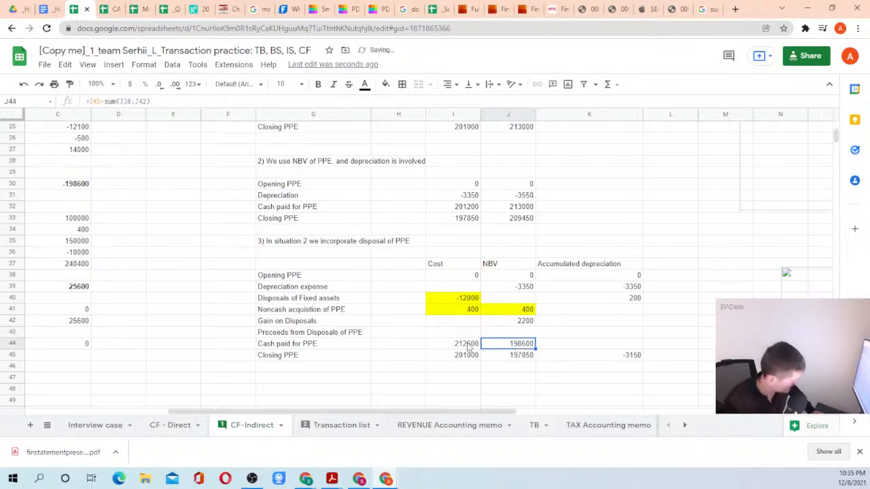
pyautogui.press('F2')
pyautogui.press('Escape')
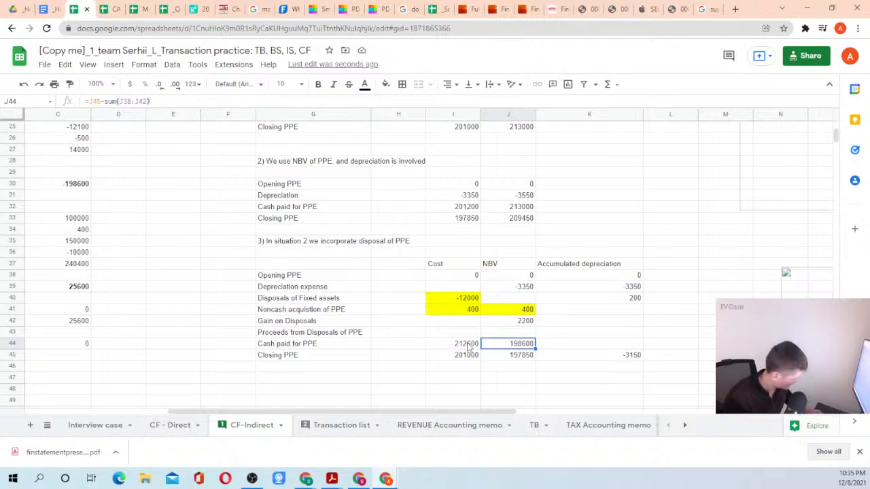
pyautogui.hotkey('ctrl', 'z')
# Extend the sum range in the NBV Cash paid for PPE formula, J44, to J38:J43 so it includes the proceeds.
pyautogui.press('Down')
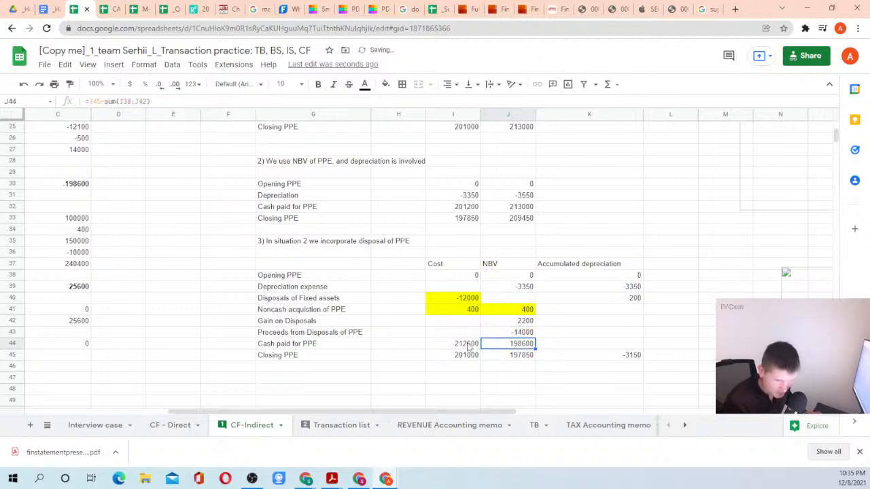
pyautogui.click(144, 101)
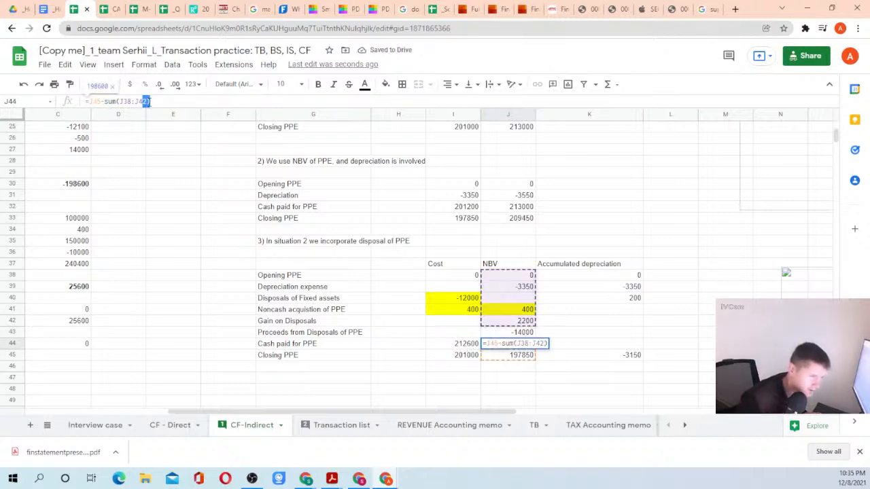
pyautogui.press('Return')
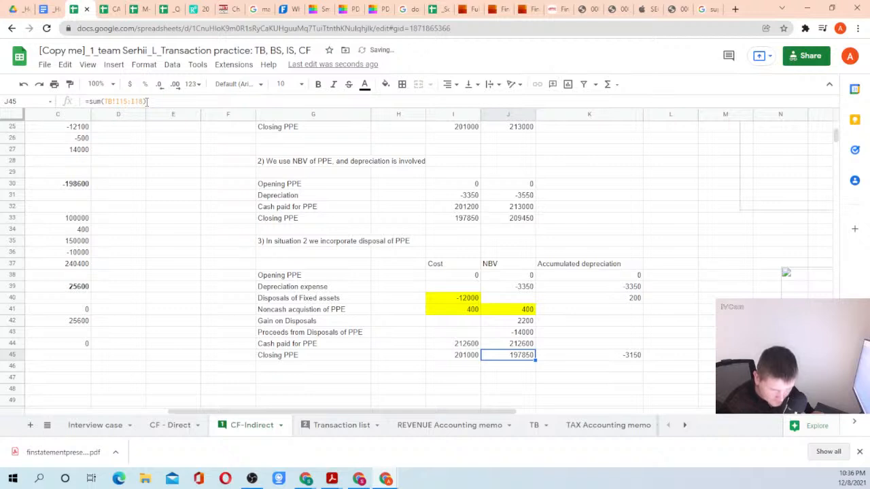
pyautogui.press('Up')
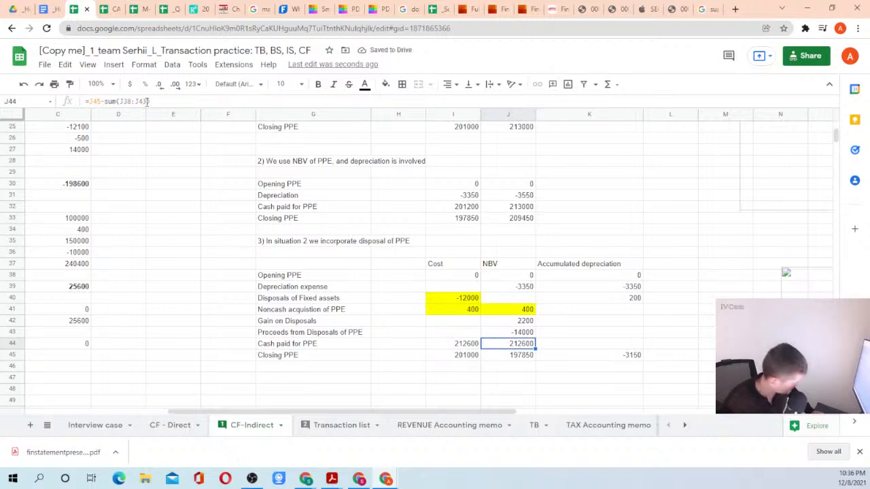
# Check the range used by the revised Cash paid for PPE formula in J44 and the proceeds reference in J43.
pyautogui.click(147, 102)
pyautogui.press('Return')
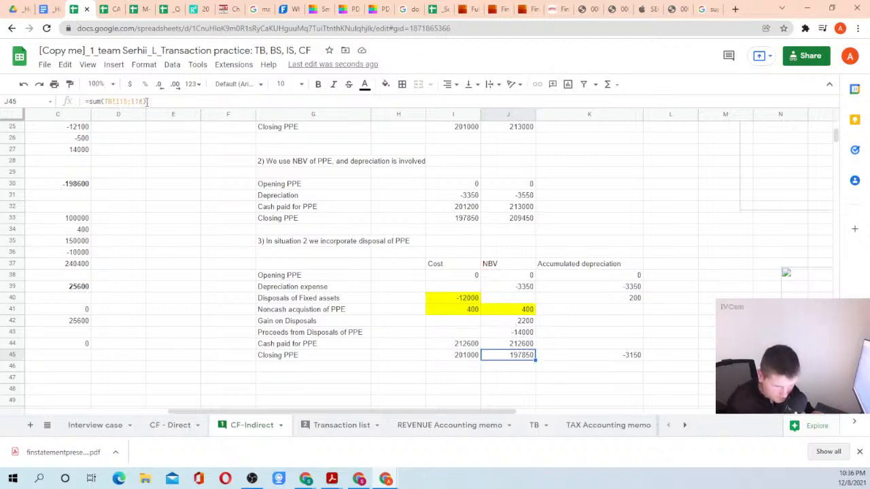
pyautogui.press('Up')
pyautogui.click(147, 101)
pyautogui.press('Return')
pyautogui.press('Up')
pyautogui.click(147, 101)
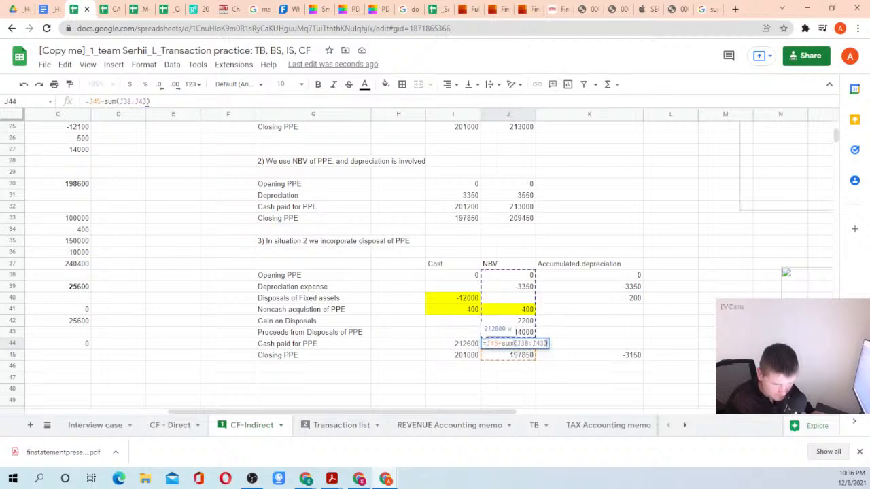
pyautogui.press('Return')
pyautogui.press('Up')
pyautogui.press('Up')
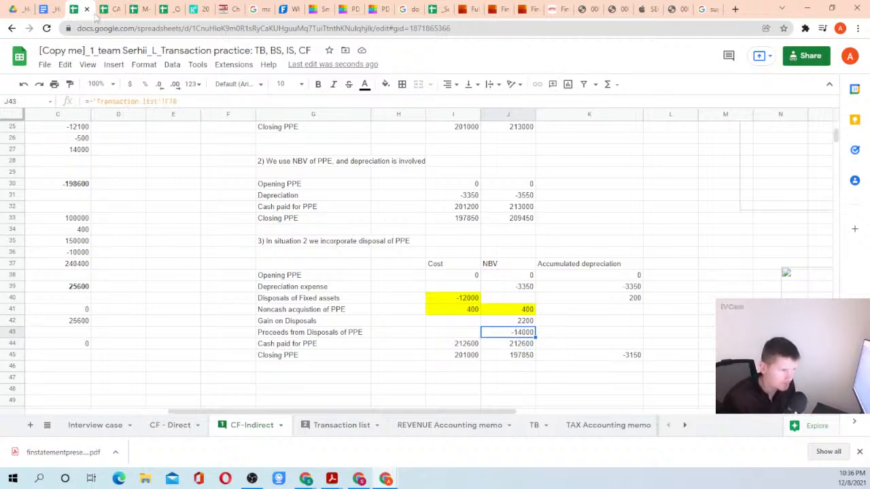
# Highlight the NBV figure for Proceeds from Disposals of PPE in J43 in yellow.
pyautogui.click(385, 84)
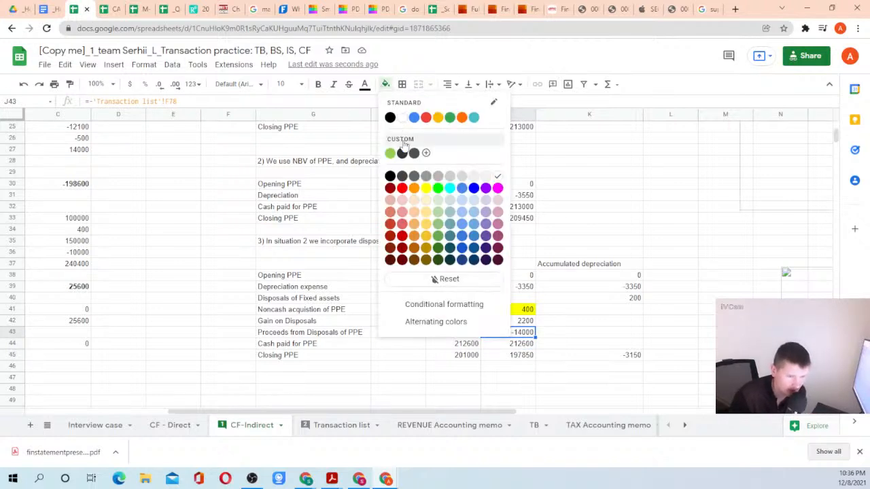
pyautogui.click(426, 188)
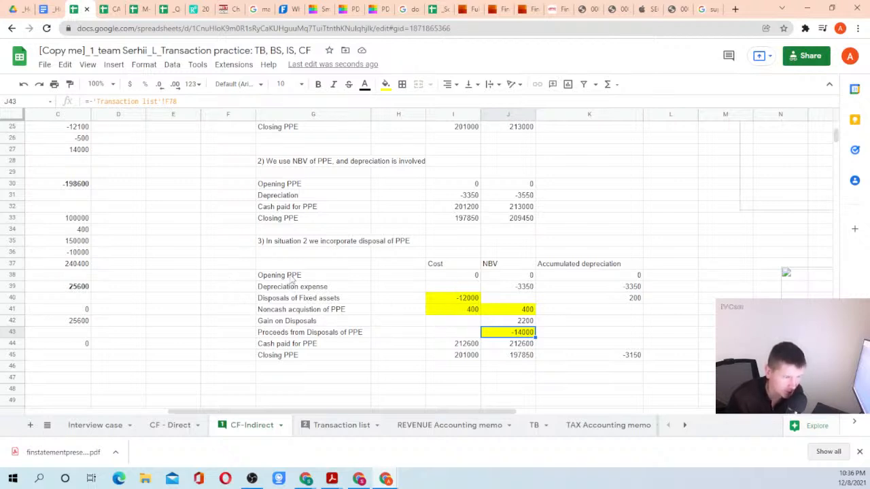
# Review the Cost column of the situation 3 roll-forward, checking the sources of closing PPE, disposals of fixed assets and noncash acquisition.
pyautogui.moveTo(293, 277); pyautogui.dragTo(596, 360)
pyautogui.click(591, 355)
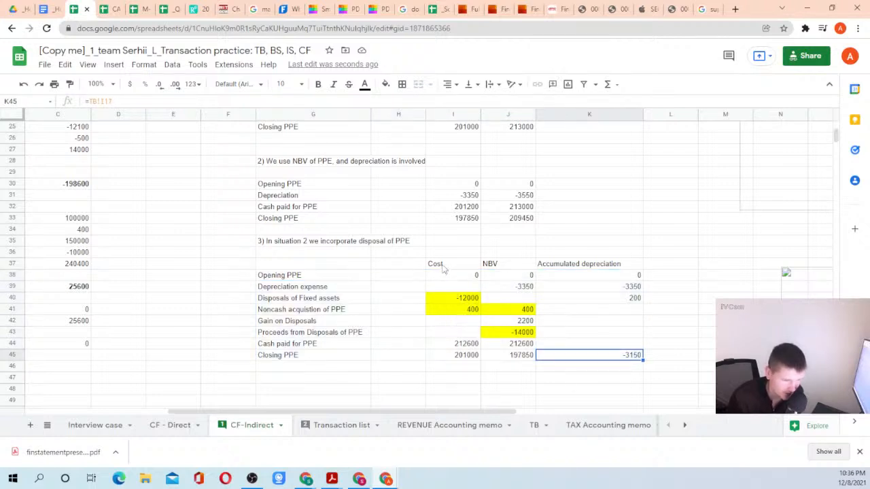
pyautogui.moveTo(441, 269); pyautogui.dragTo(452, 354)
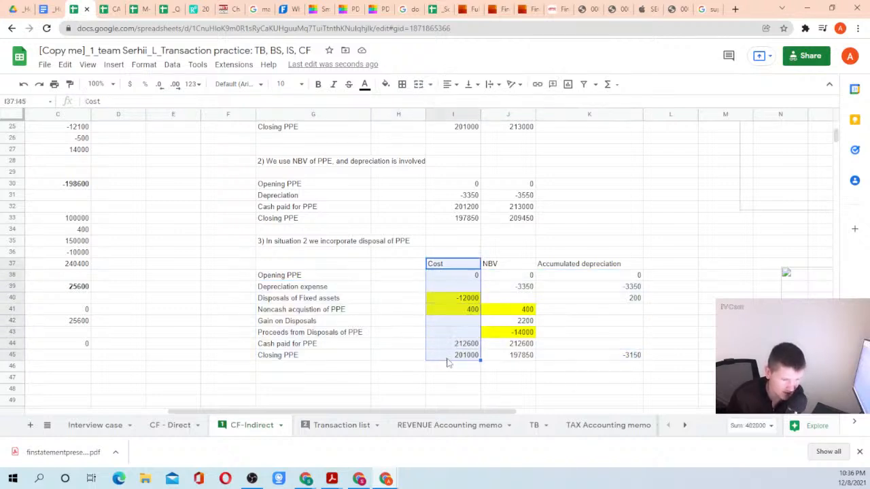
pyautogui.click(452, 355)
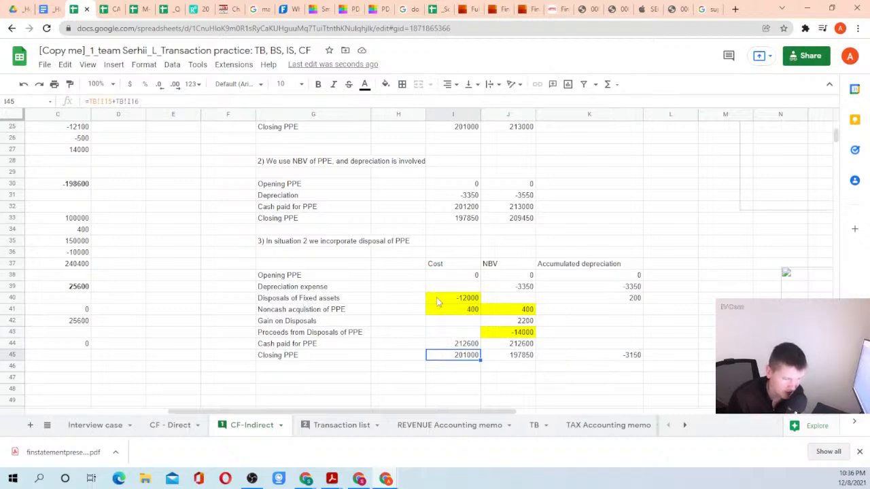
pyautogui.click(335, 301)
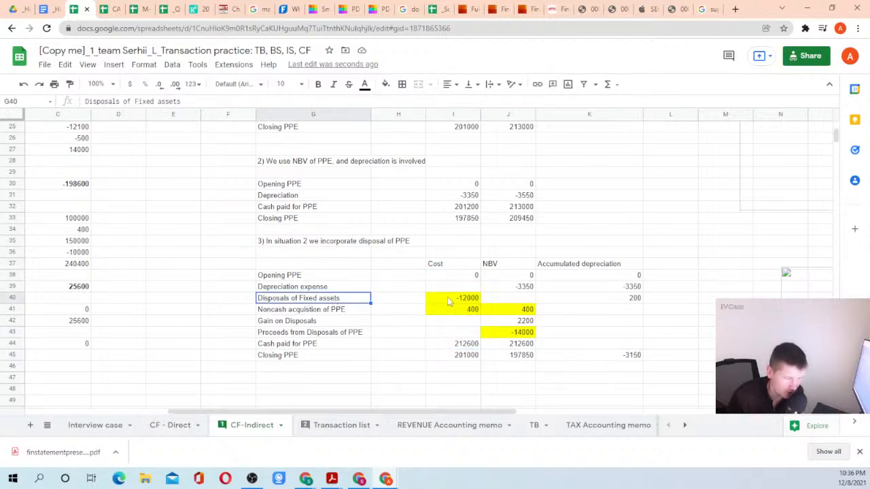
pyautogui.click(448, 302)
pyautogui.click(336, 302)
pyautogui.click(458, 301)
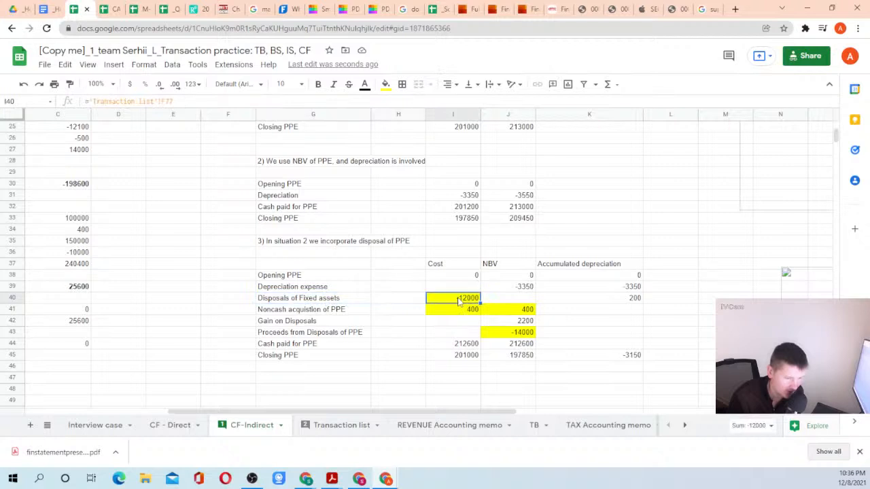
pyautogui.click(281, 311)
pyautogui.click(450, 315)
pyautogui.click(314, 314)
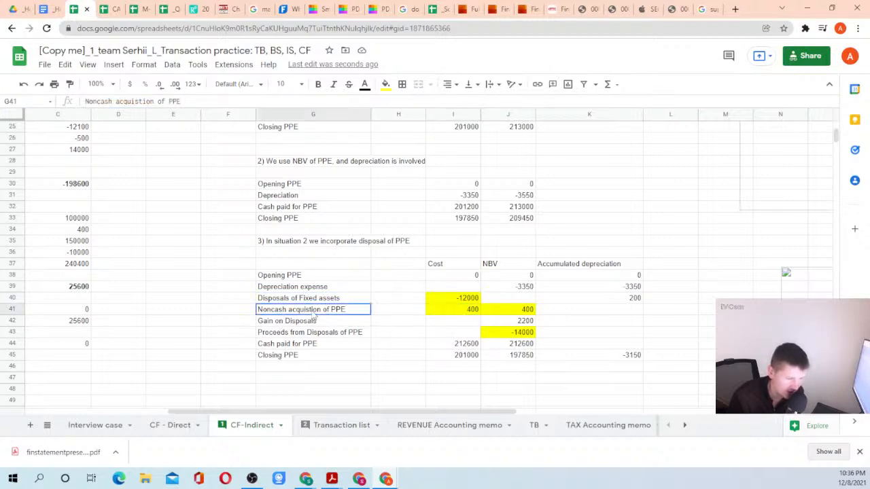
pyautogui.click(442, 317)
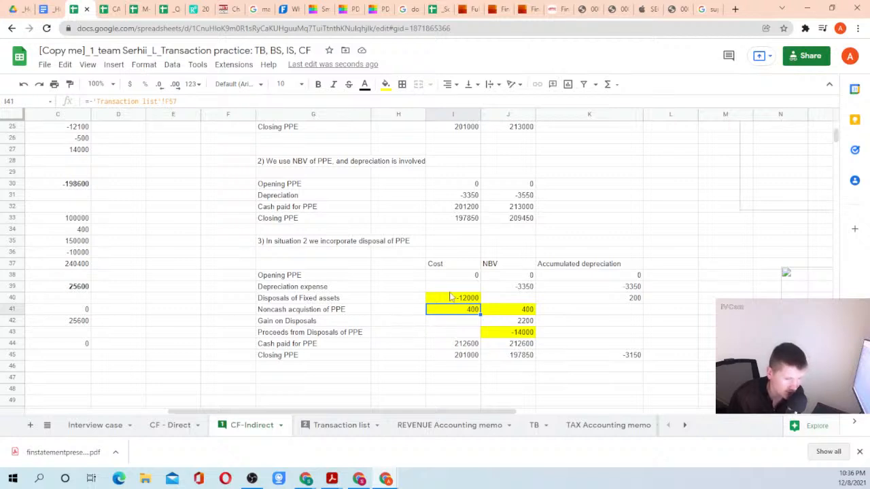
pyautogui.click(451, 290)
pyautogui.click(453, 302)
pyautogui.click(453, 313)
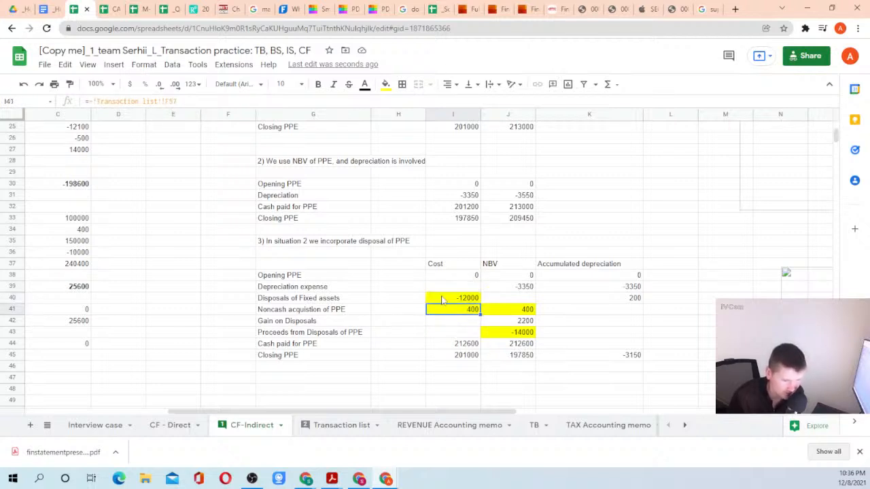
# Append "(yellow highlights transactions we need to know, not available directly from IS or BS)" to the situation 3 heading in G35.
pyautogui.click(317, 241)
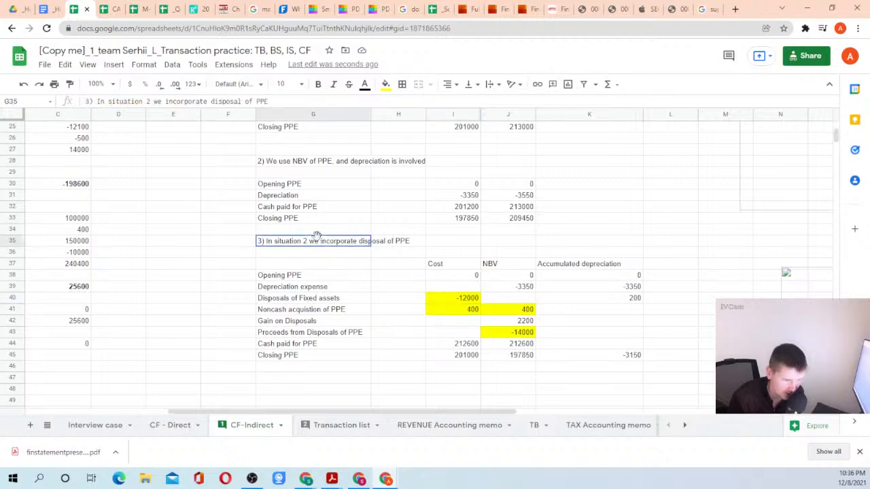
pyautogui.click(279, 99)
pyautogui.write('(yel')
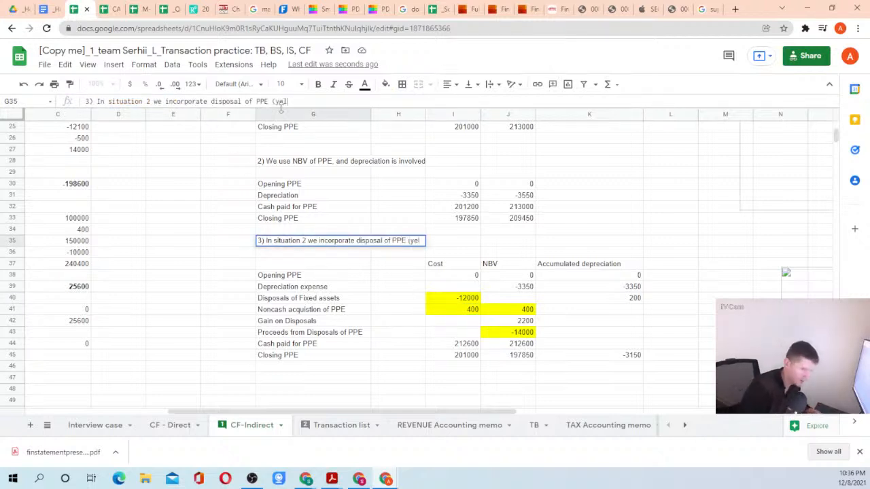
pyautogui.write('low high')
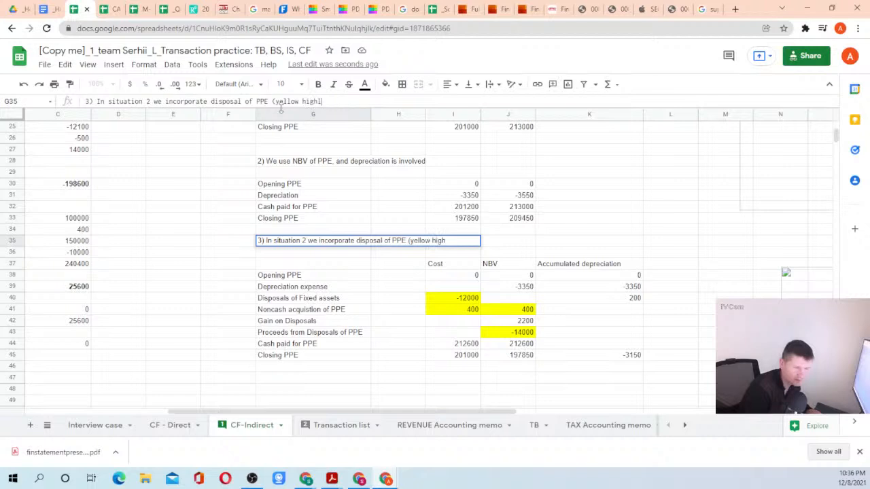
pyautogui.write('lights trans')
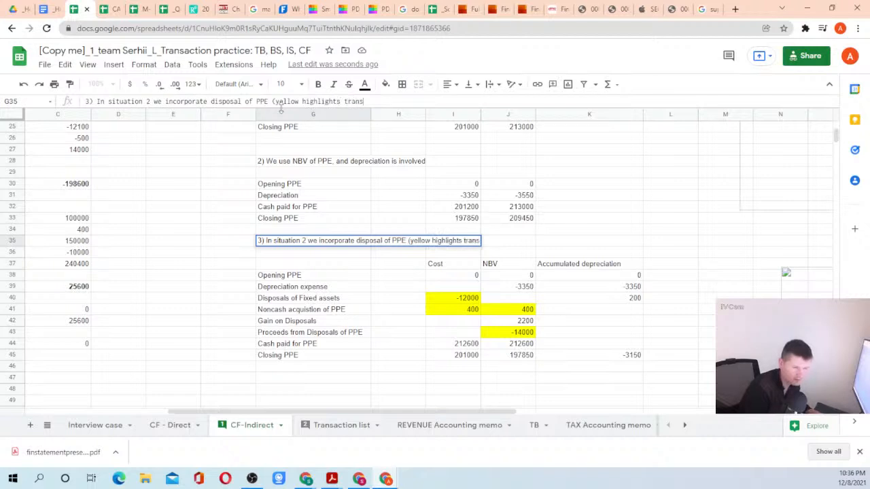
pyautogui.write('actions ')
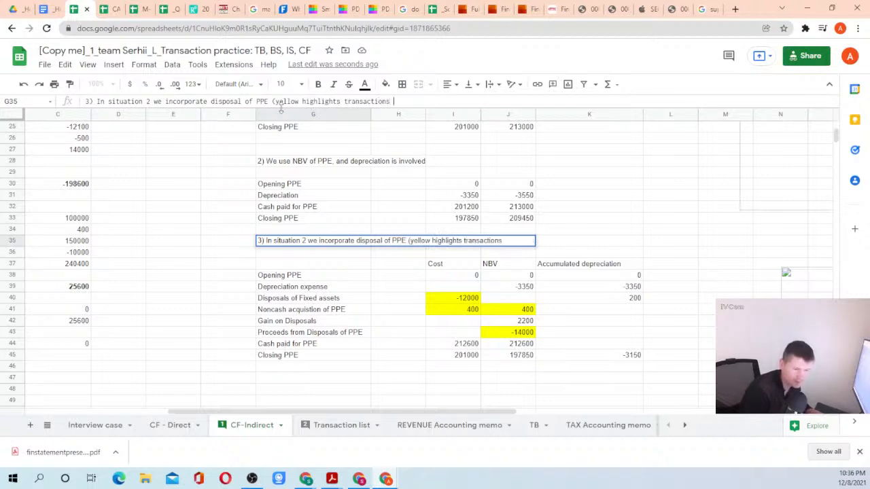
pyautogui.write('we need to k')
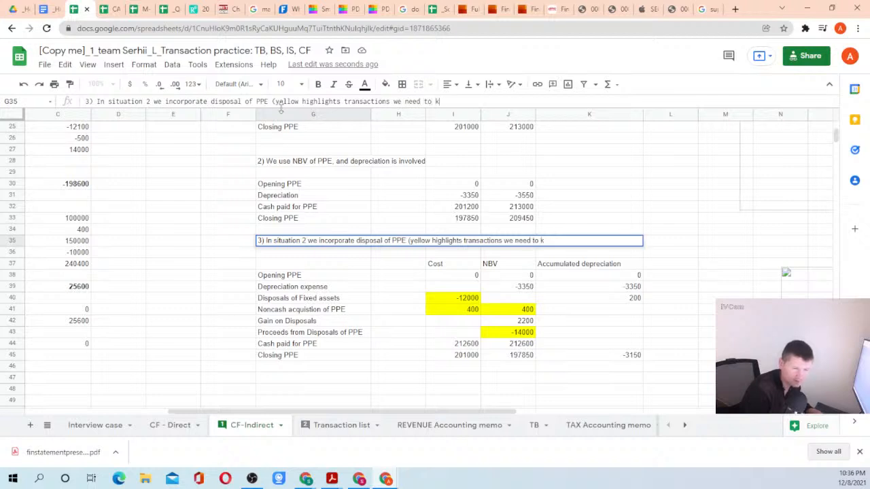
pyautogui.write('now, o')
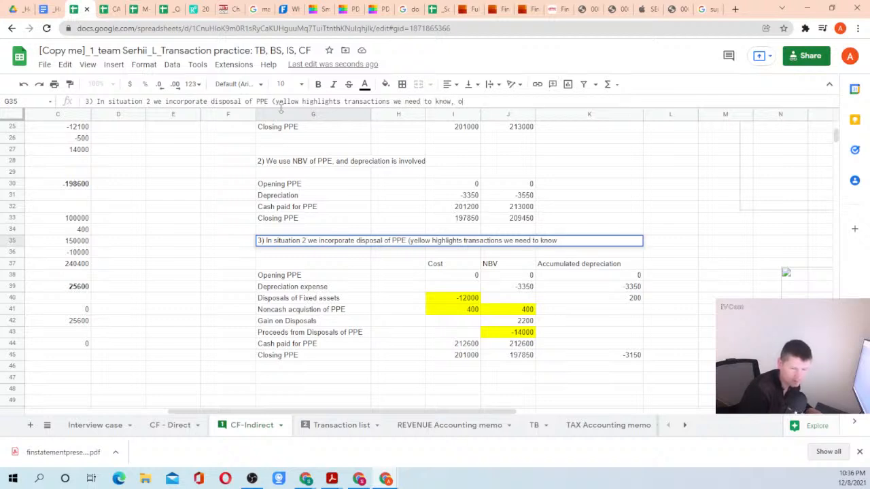
pyautogui.write('t')
pyautogui.write('ot avai')
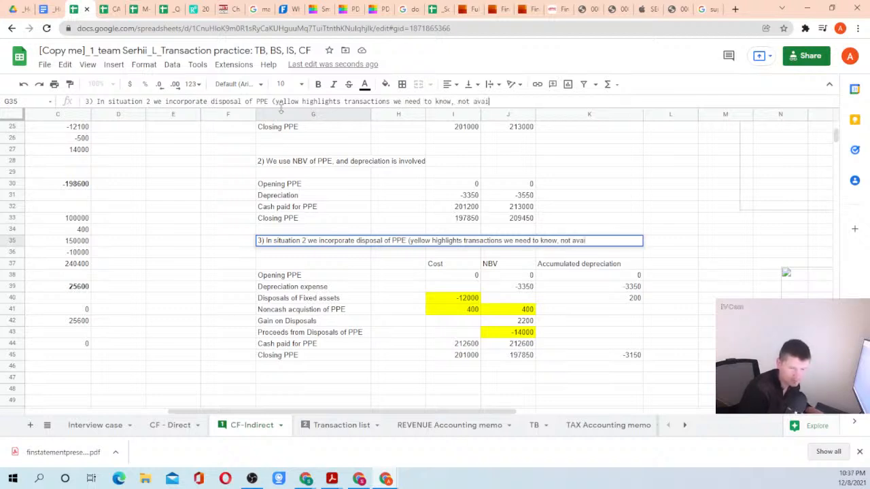
pyautogui.write('lable directly ')
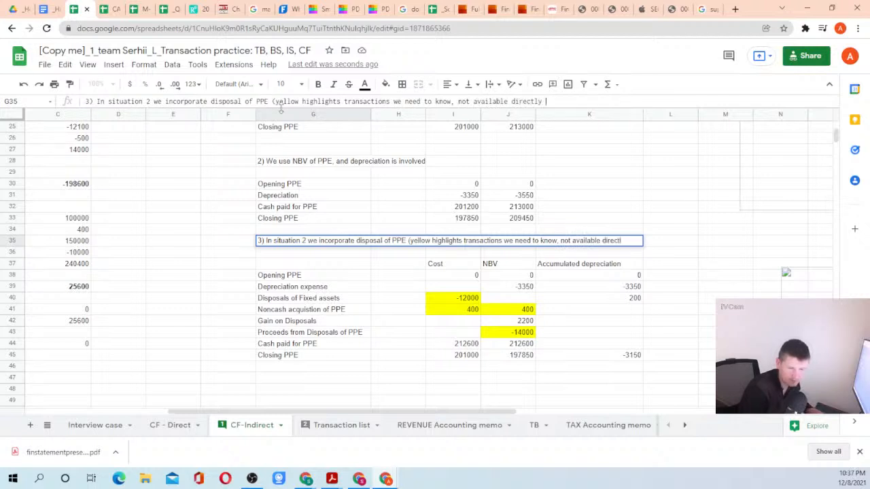
pyautogui.write('from')
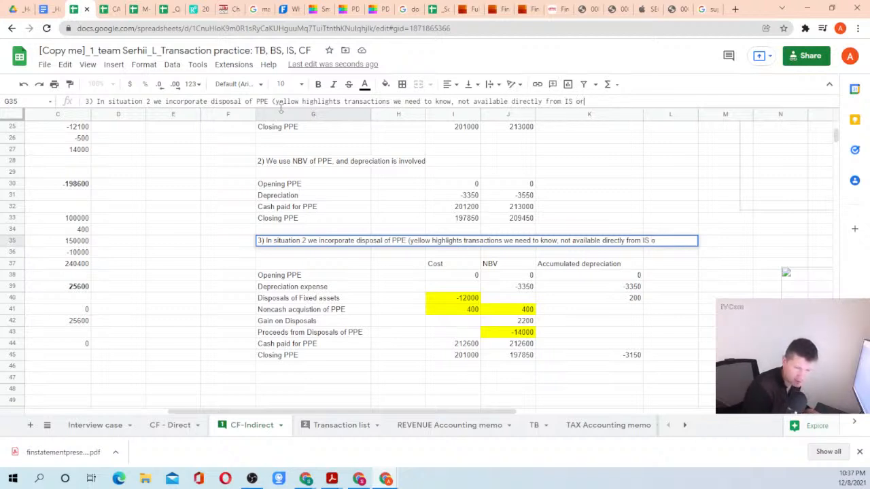
pyautogui.write('IS or BO')
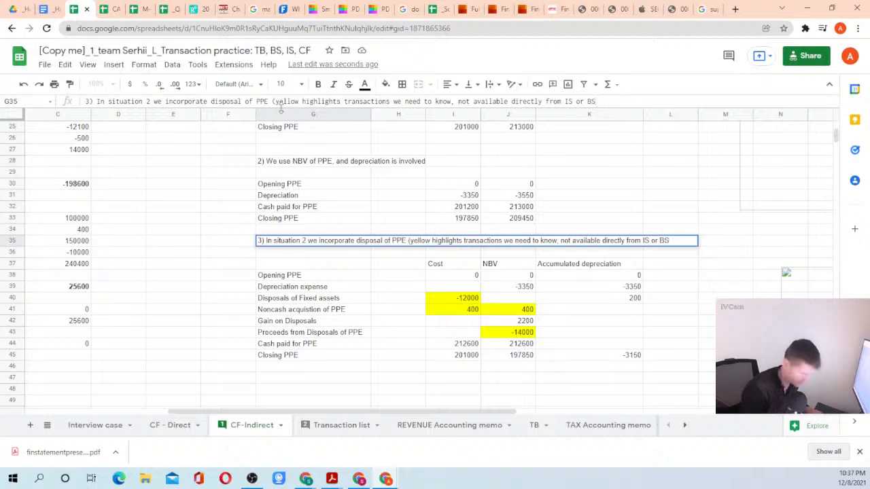
pyautogui.press('Return')
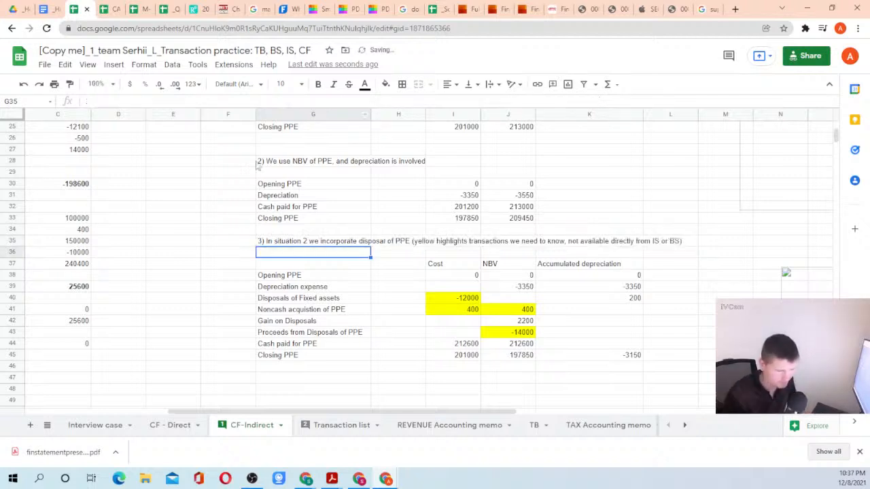
# Look through the operating section of the indirect cash flow statement in column C, ending at the total operating cash flow formula in C21.
pyautogui.click(61, 221)
pyautogui.scroll(4, 61, 218)
pyautogui.click(61, 212)
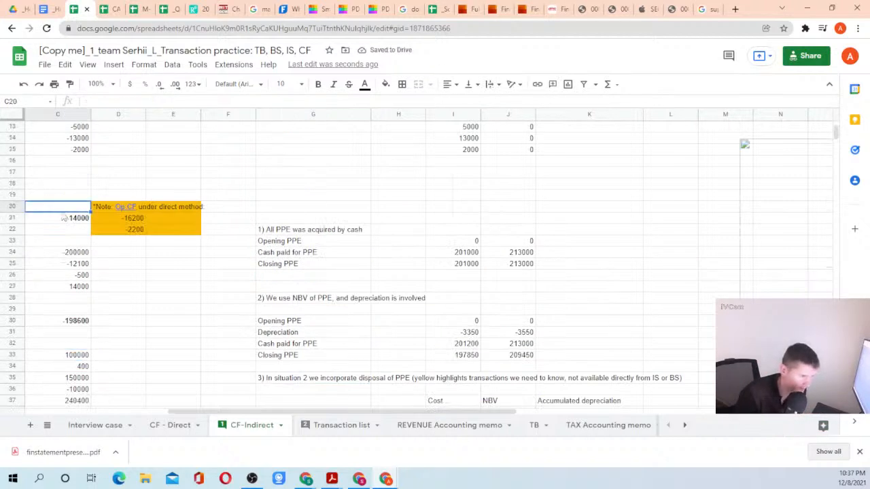
pyautogui.hscroll(-5, 61, 216)
pyautogui.press('Down')
pyautogui.press('Up')
pyautogui.press('Up')
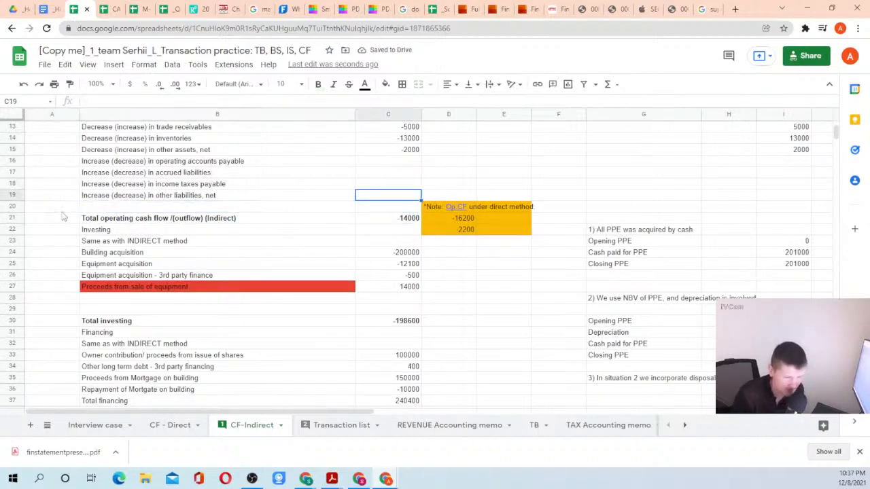
pyautogui.press('Up')
pyautogui.press('Up')
pyautogui.press('Up')
pyautogui.press('Up')
pyautogui.press('Up')
pyautogui.press('Up')
pyautogui.press('Up')
pyautogui.press('Up')
pyautogui.press('Up')
pyautogui.press('Up')
pyautogui.press('Up')
pyautogui.press('Up')
pyautogui.press('Up')
pyautogui.press('Down')
pyautogui.press('Down')
pyautogui.press('Down')
pyautogui.press('Down')
pyautogui.press('Down')
pyautogui.press('Down')
pyautogui.press('Down')
pyautogui.press('Down')
pyautogui.press('Down')
pyautogui.press('Down')
pyautogui.press('Down')
pyautogui.press('Down')
pyautogui.press('Down')
pyautogui.press('Down')
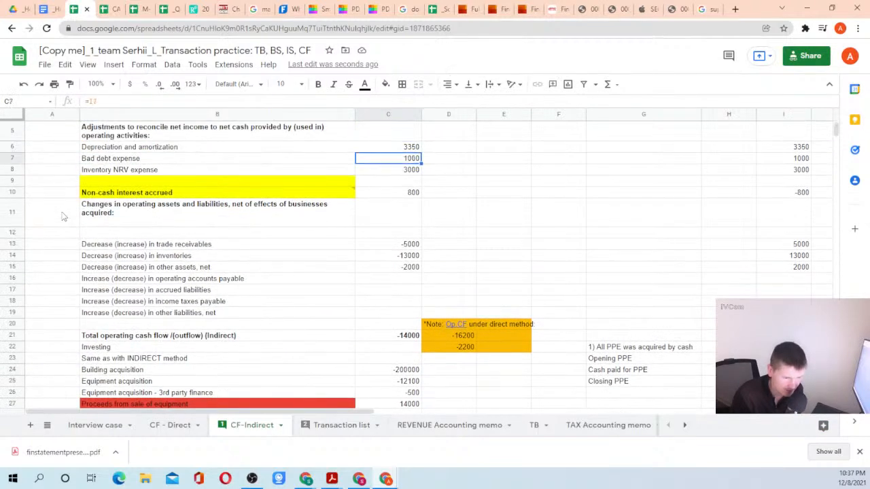
pyautogui.press('Up')
pyautogui.press('Up')
pyautogui.press('Up')
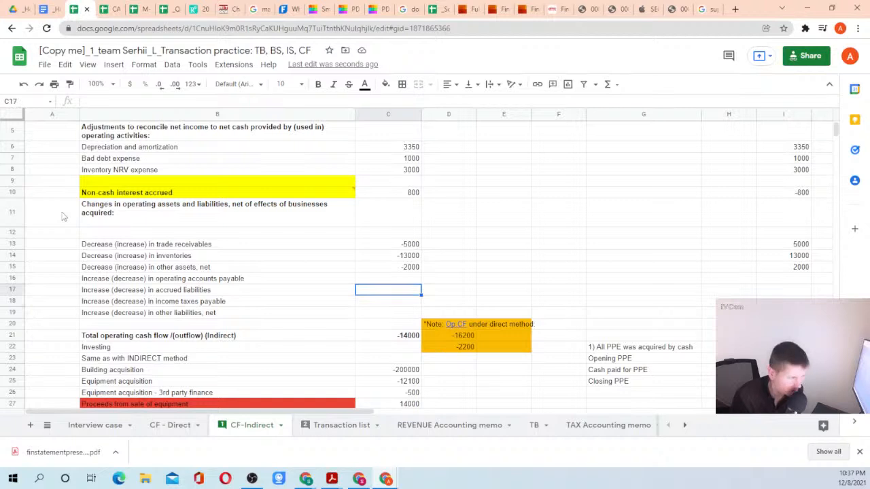
pyautogui.press('Down')
pyautogui.press('Down')
pyautogui.press('Down')
pyautogui.press('Down')
pyautogui.press('Down')
pyautogui.press('Up')
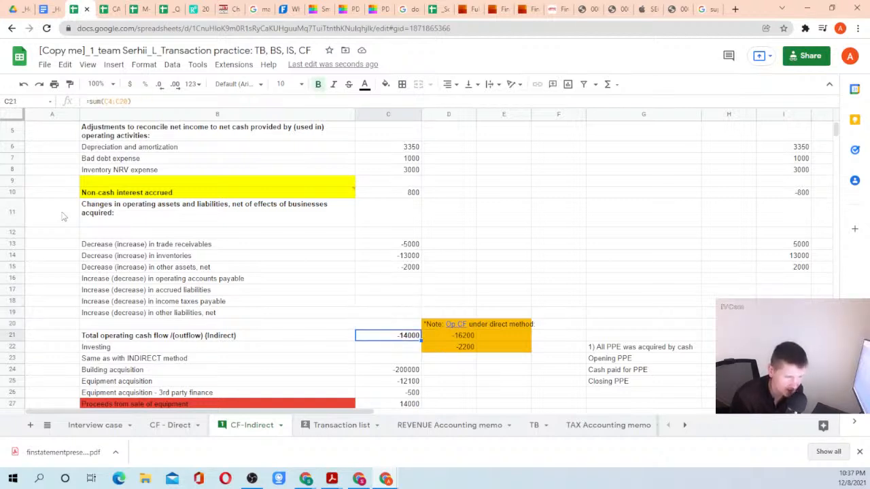
# Compare net income in C4 and total operating cash flow in C21 with the direct-method operating cash flow in D21.
pyautogui.scroll(2, 62, 216)
pyautogui.click(385, 166)
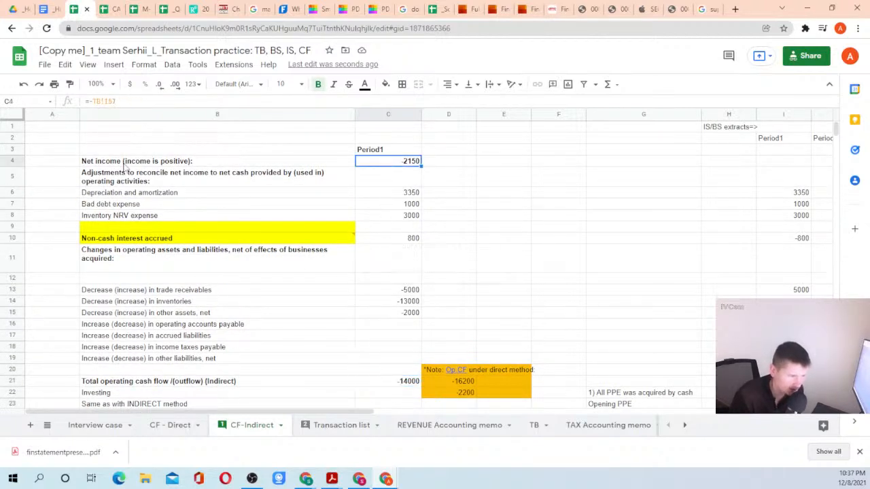
pyautogui.moveTo(127, 169); pyautogui.dragTo(391, 168)
pyautogui.click(391, 167)
pyautogui.scroll(-1, 398, 329)
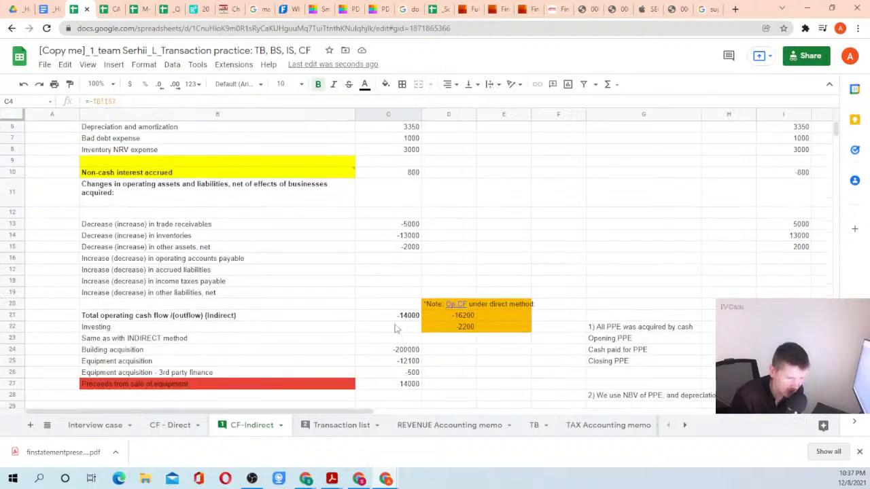
pyautogui.click(118, 320)
pyautogui.moveTo(119, 320); pyautogui.dragTo(384, 323)
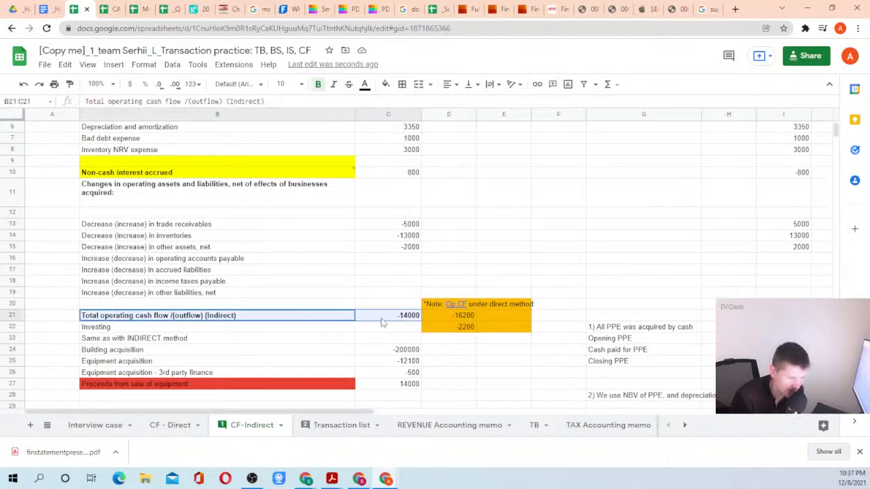
pyautogui.click(410, 323)
pyautogui.click(443, 319)
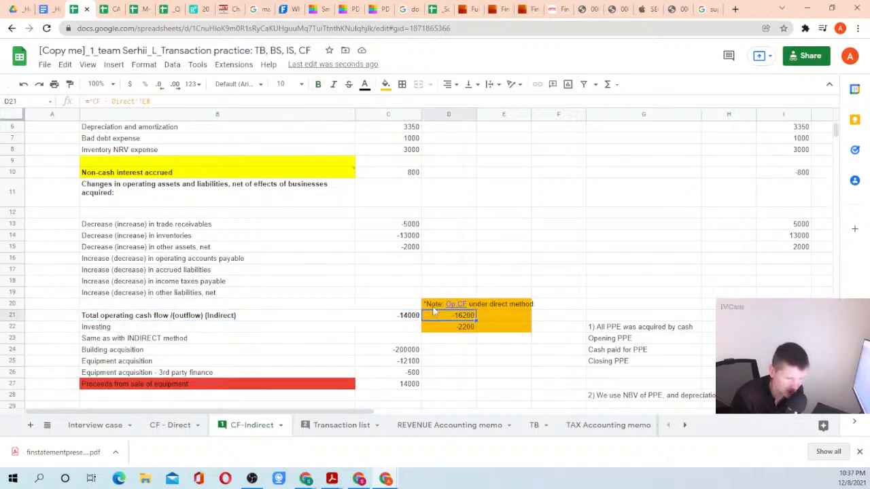
pyautogui.click(112, 202)
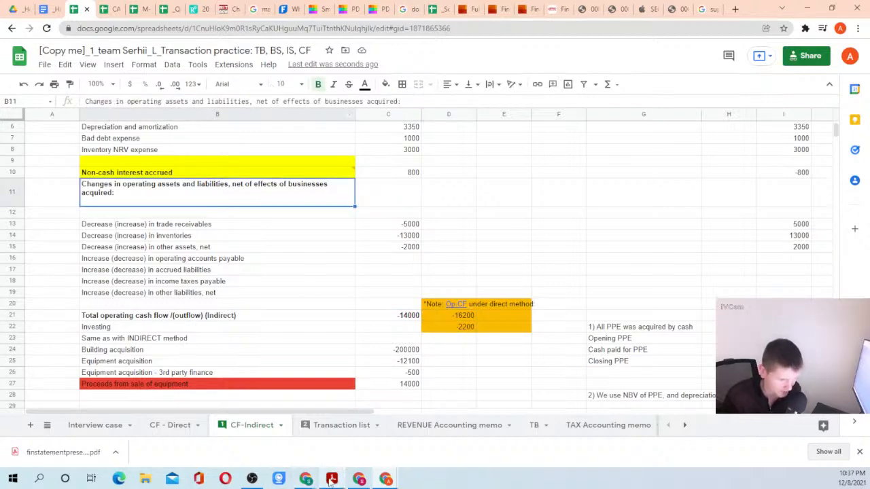
# Switch to the PwC guide in Acrobat Reader and find the sample consolidated statement of cash flows, Figure FSP 6-1, in chapter 6.
pyautogui.moveTo(331, 481)
pyautogui.click(322, 437)
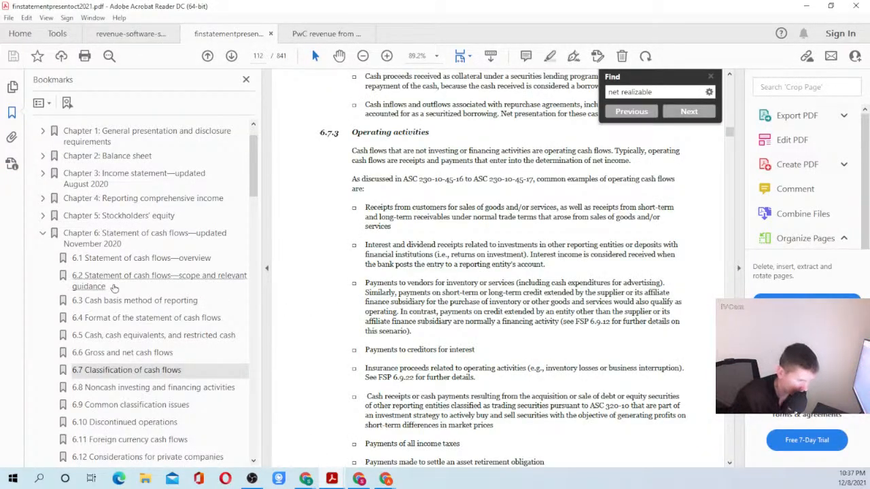
pyautogui.click(115, 281)
pyautogui.scroll(-15, 444, 311)
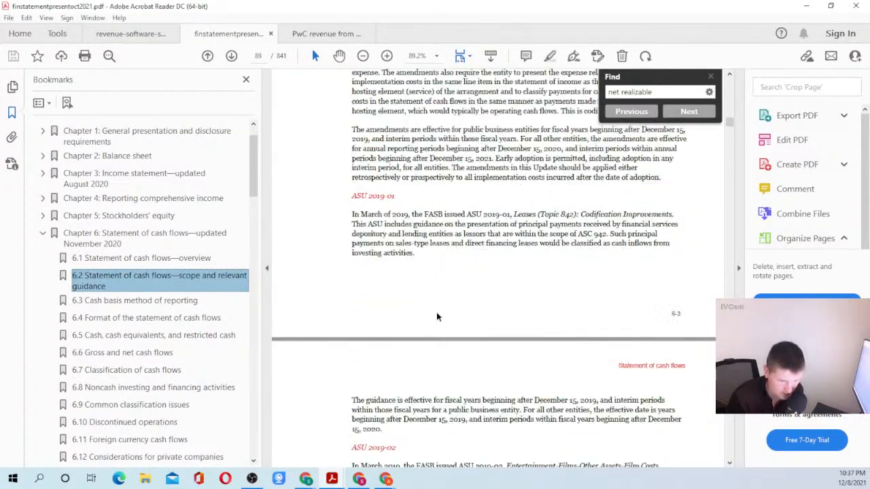
pyautogui.scroll(-5, 430, 316)
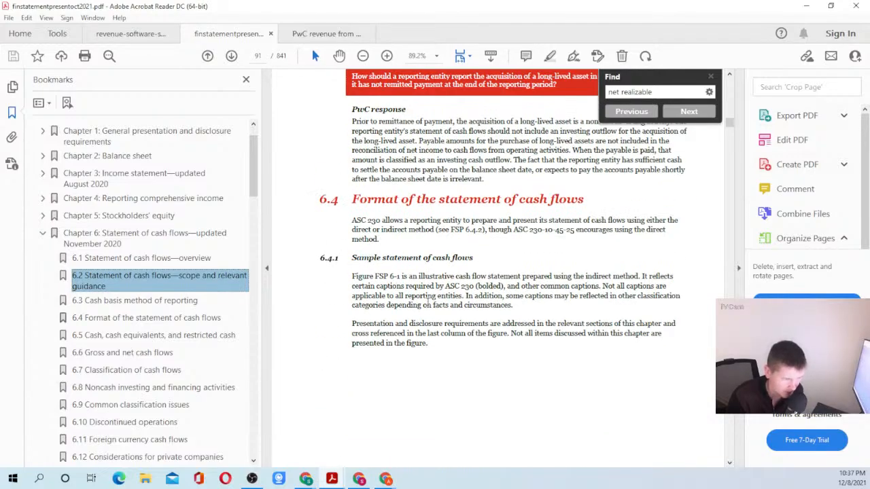
pyautogui.click(155, 259)
pyautogui.scroll(-10, 450, 339)
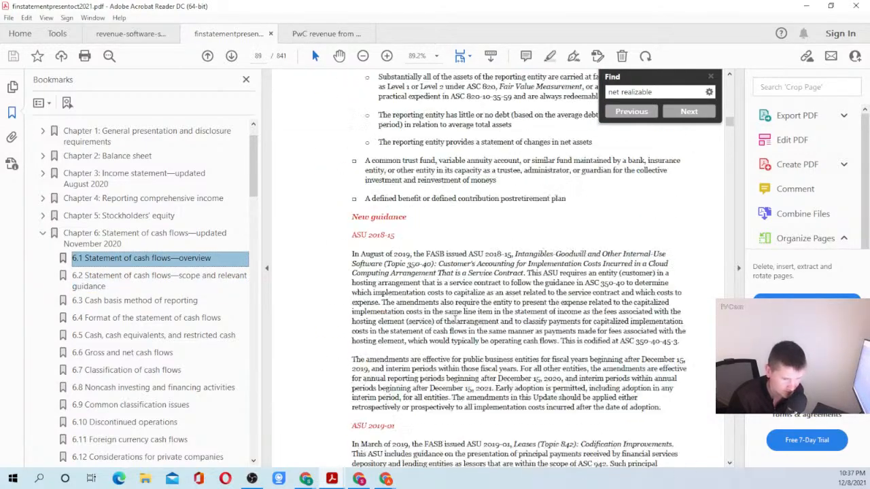
pyautogui.scroll(-15, 450, 340)
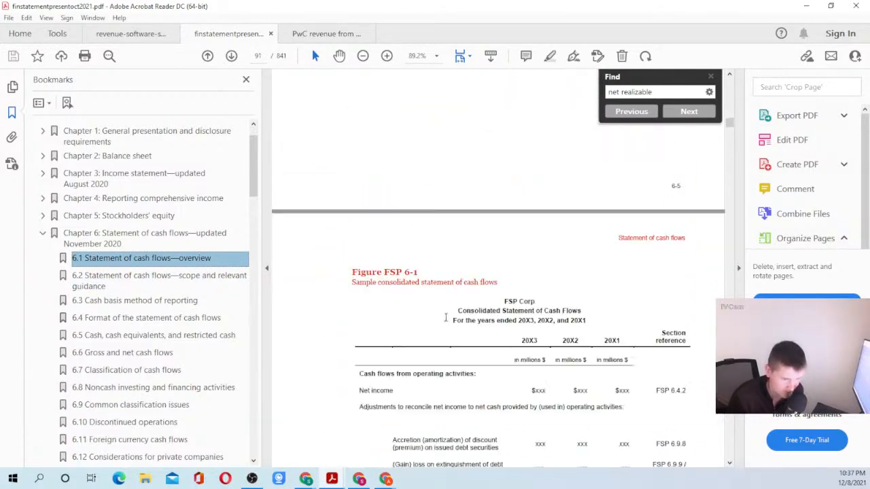
pyautogui.scroll(-3, 446, 318)
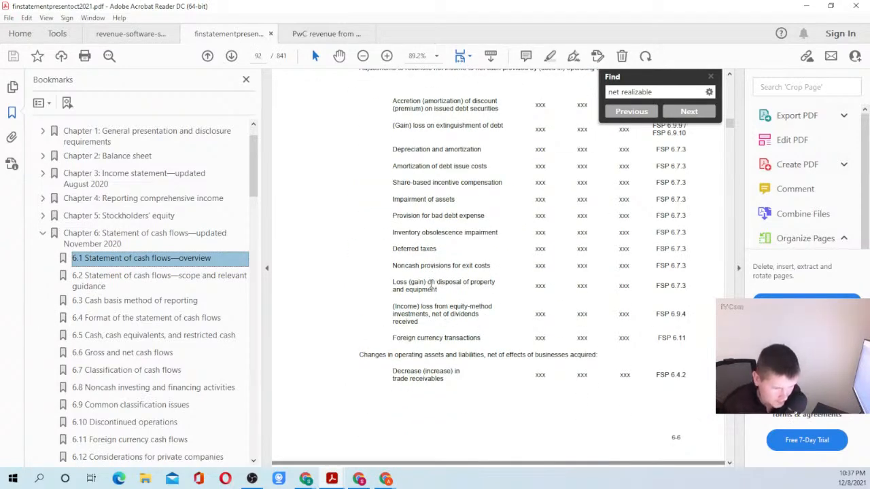
# Copy the "Loss (gain) on disposal of property and equipment" caption from the PwC sample into CF-Indirect in Chrome, starting at B9.
pyautogui.moveTo(390, 282); pyautogui.dragTo(443, 290)
pyautogui.hotkey('ctrl', 'c')
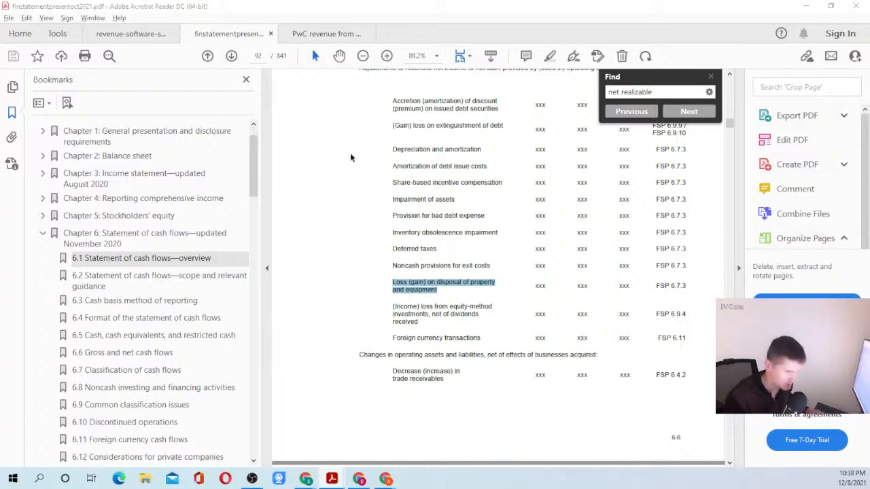
pyautogui.hotkey('alt', 'Tab')
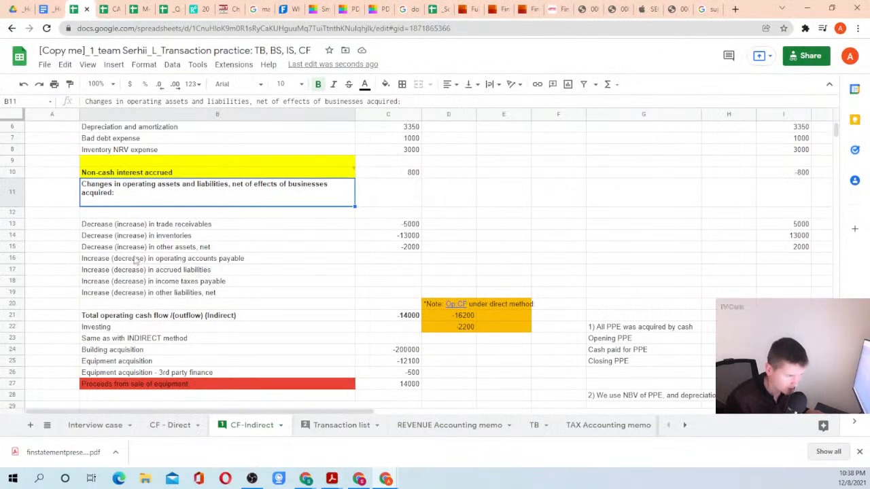
pyautogui.scroll(2, 143, 231)
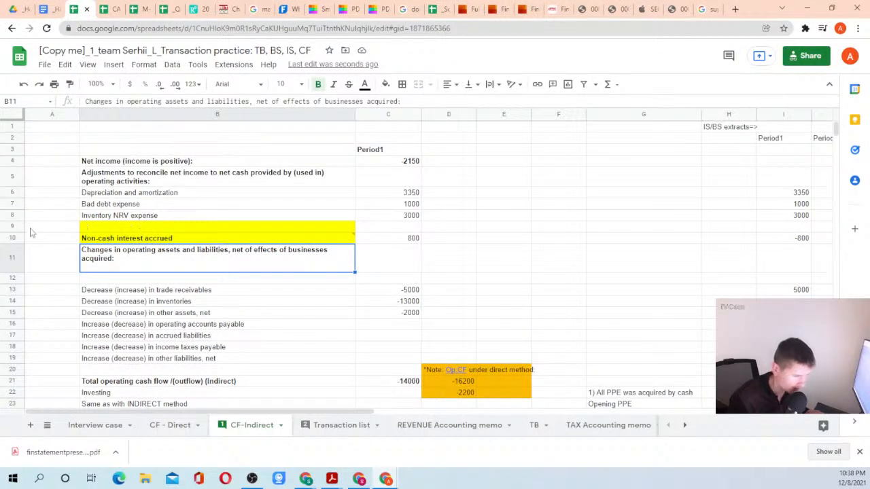
pyautogui.click(94, 229)
pyautogui.hotkey('ctrl', 'v')
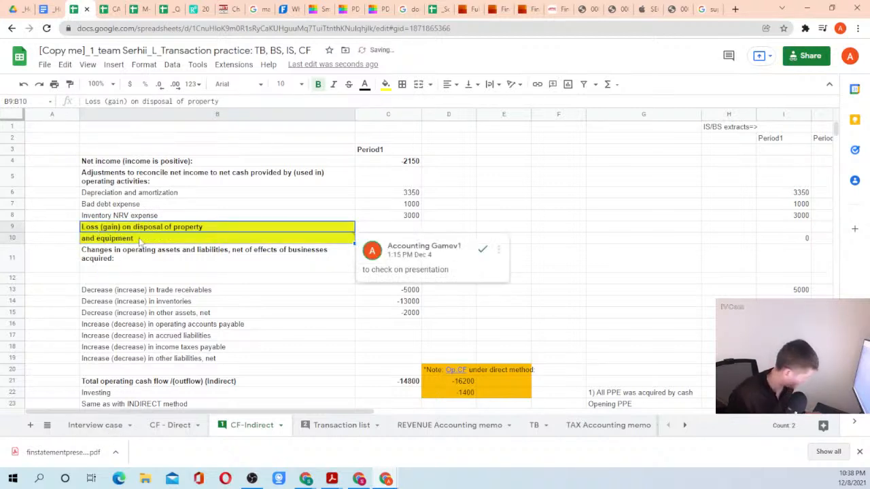
# Copy the disposal caption from B9:B10 into the single cell A44 of the TB sheet, beside Gain/loss on disposal of assets.
pyautogui.hotkey('ctrl', 'c')
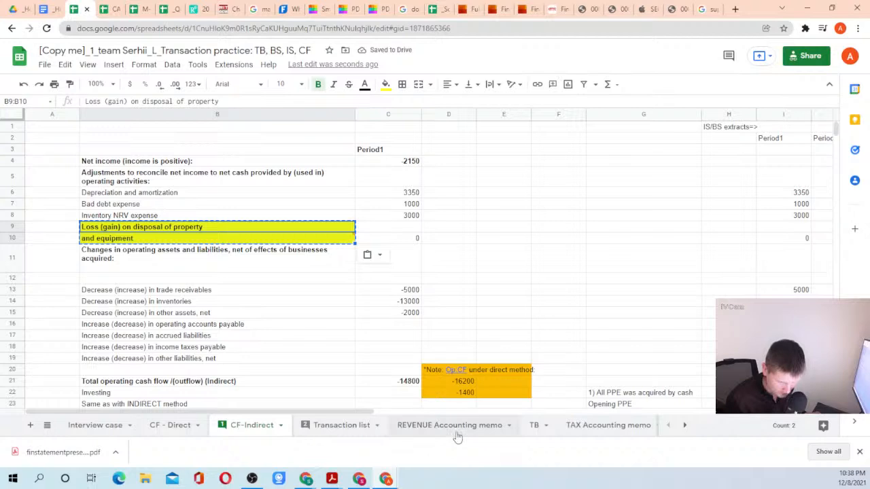
pyautogui.click(534, 428)
pyautogui.scroll(-3, 153, 278)
pyautogui.scroll(1, 144, 278)
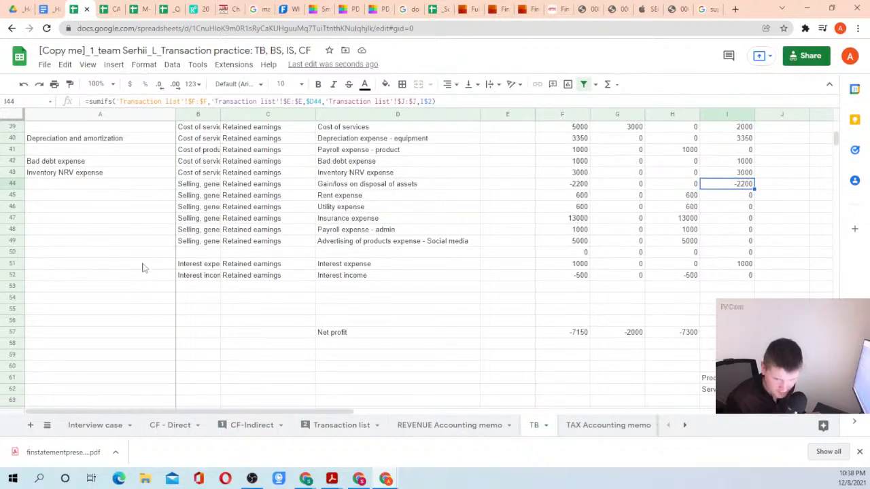
pyautogui.click(86, 185)
pyautogui.hotkey('ctrl', 'v')
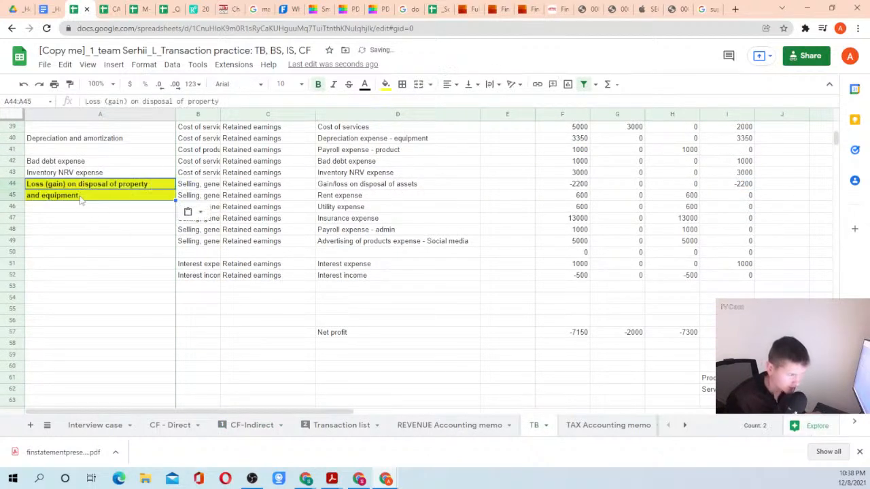
pyautogui.hotkey('ctrl', 'z')
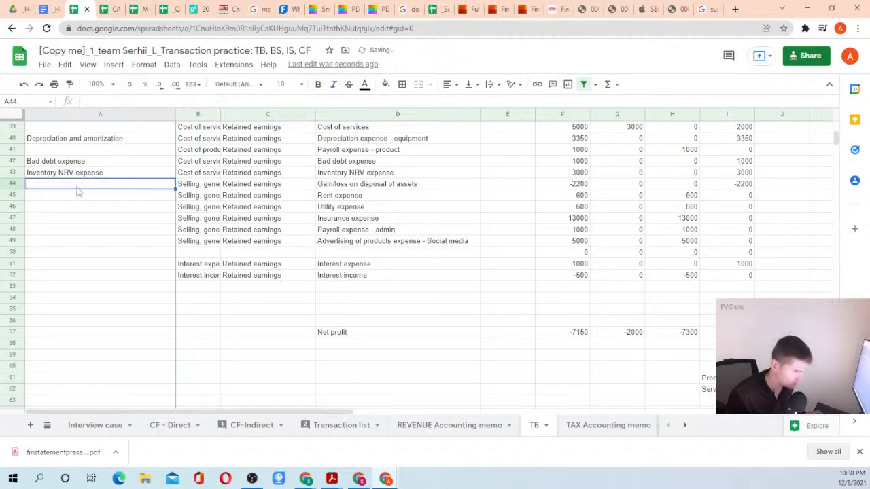
pyautogui.click(108, 101)
pyautogui.hotkey('ctrl', 'v')
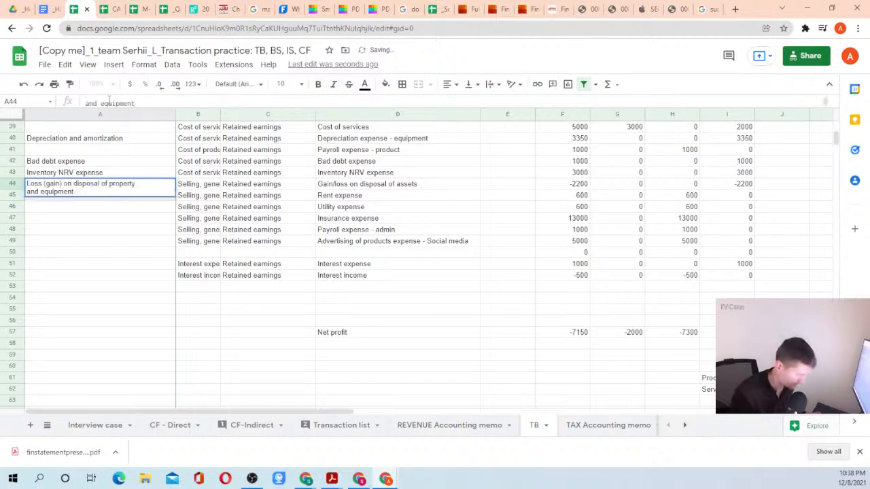
pyautogui.press('Return')
# Remove the line break in A44 so the label reads "Loss (gain) on disposal of property and equipment" on one line.
pyautogui.press('Up')
pyautogui.click(232, 104)
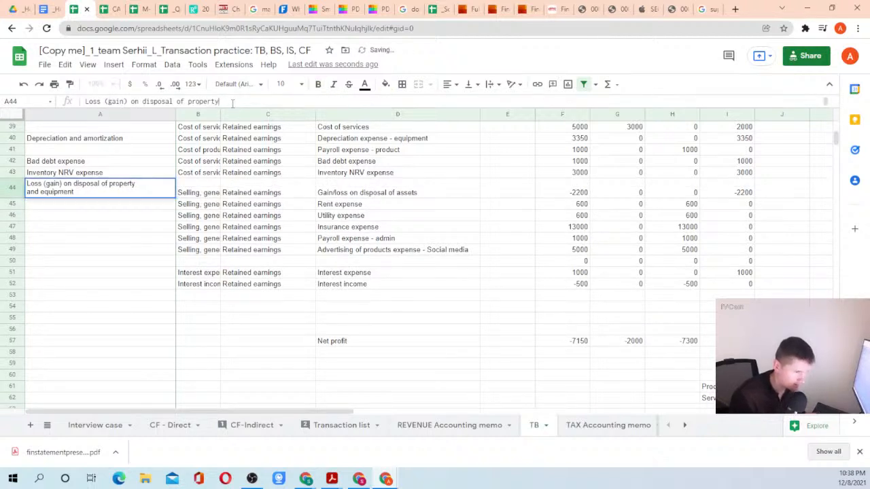
pyautogui.press('Delete')
pyautogui.press('Return')
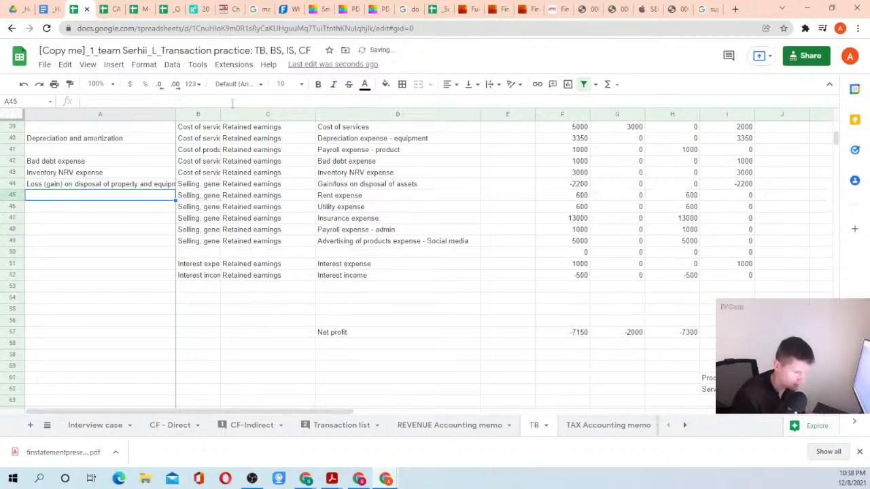
pyautogui.press('Up')
# On CF-Indirect, put "Loss (gain) on disposal of property and equipment" on one line in B9 and clear the leftover text in B10.
pyautogui.click(431, 425)
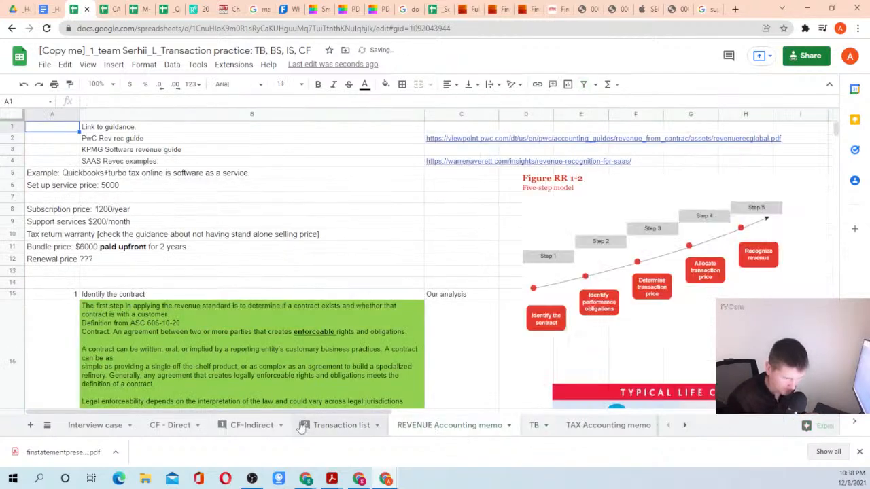
pyautogui.click(252, 425)
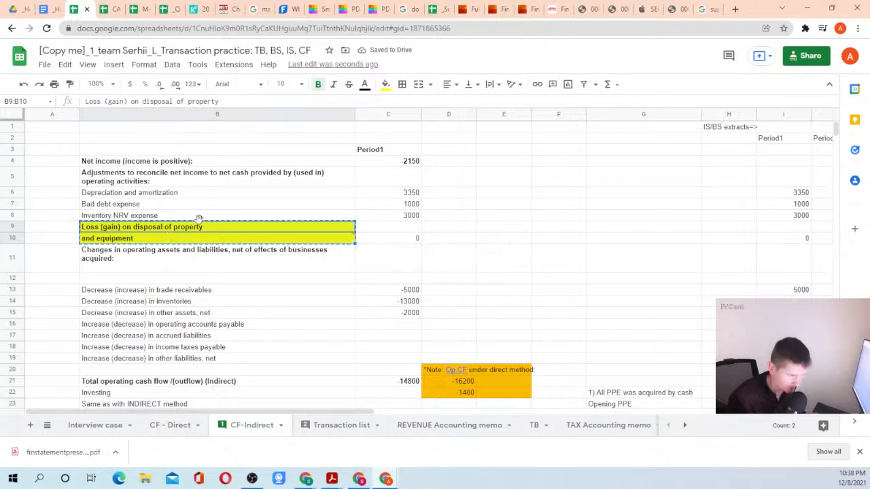
pyautogui.click(147, 237)
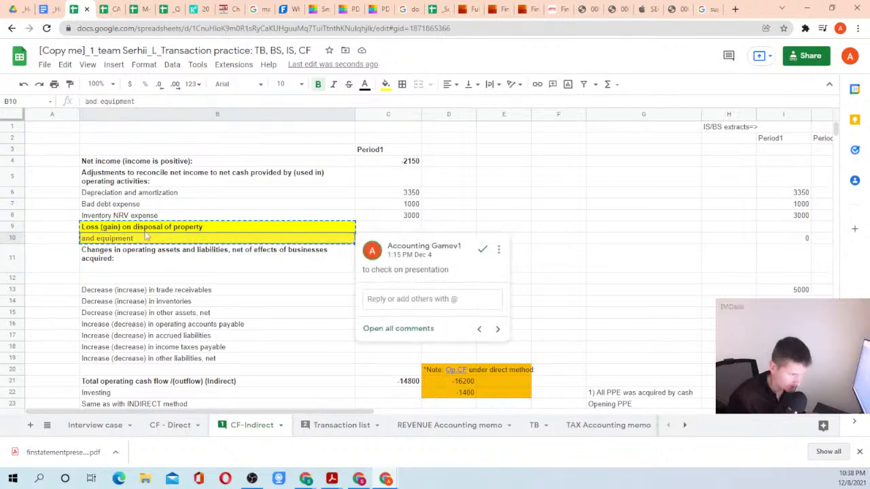
pyautogui.doubleClick(209, 230)
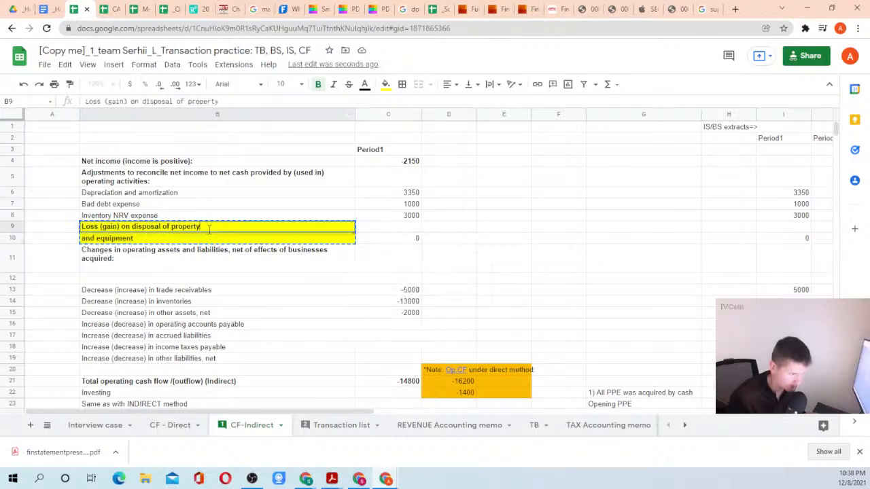
pyautogui.hotkey('ctrl', 'a')
pyautogui.hotkey('ctrl', 'v')
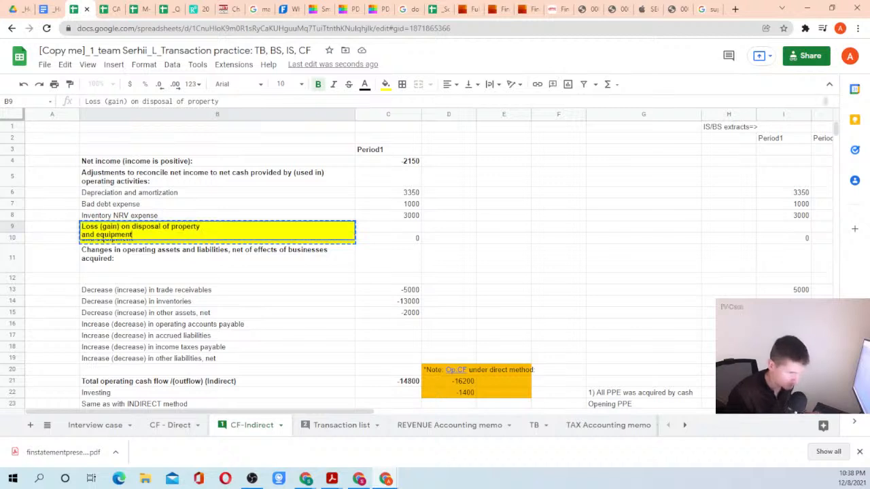
pyautogui.press('Return')
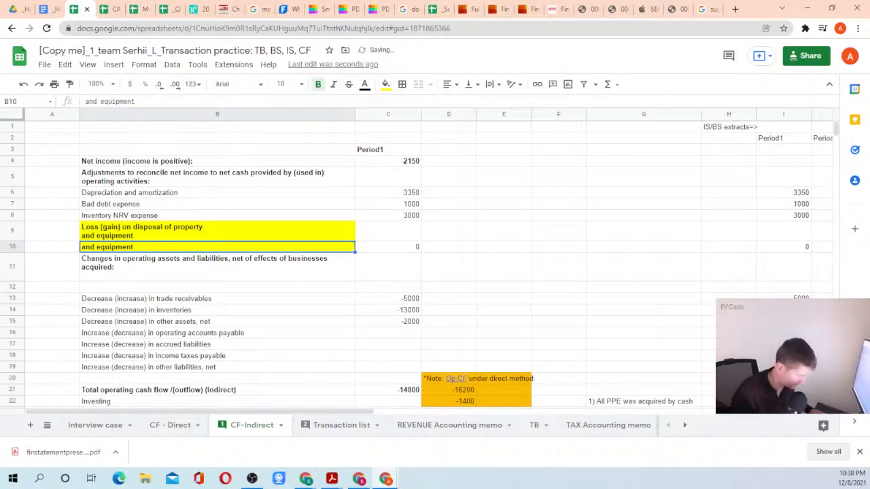
pyautogui.press('Delete')
pyautogui.press('Up')
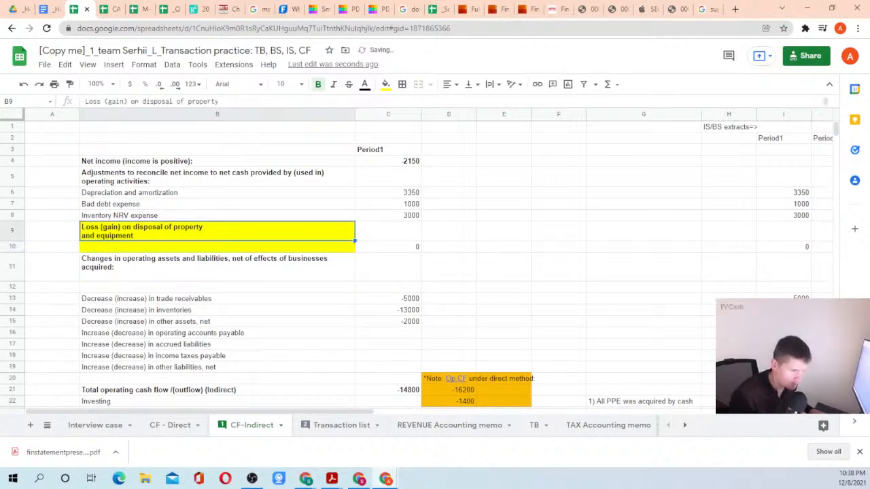
pyautogui.click(225, 100)
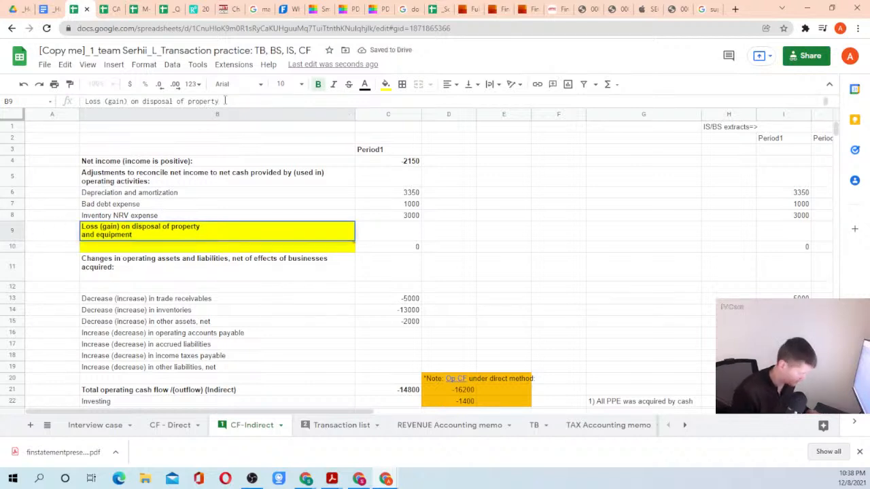
pyautogui.press('Delete')
# Copy the Period1 extract formula for inventory NRV expense from I8 down to I9 for the disposal line.
pyautogui.press('Tab')
pyautogui.press('Tab')
pyautogui.press('Tab')
pyautogui.press('Tab')
pyautogui.press('Tab')
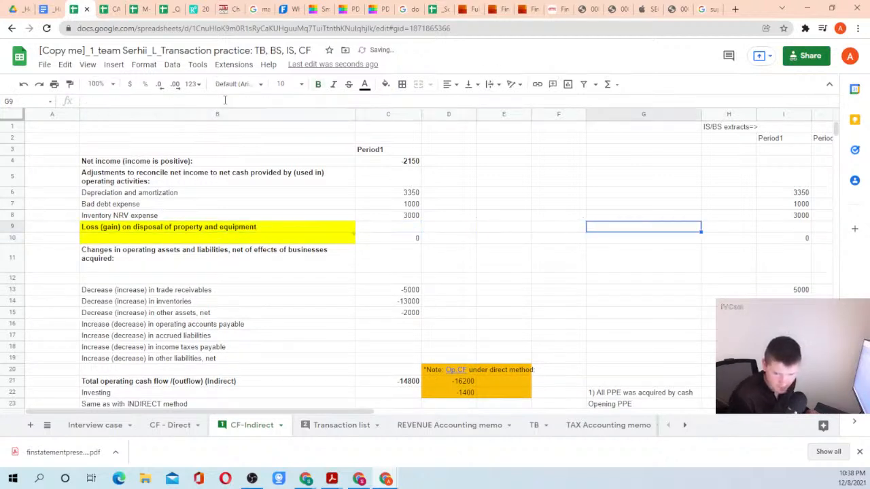
pyautogui.press('Tab')
pyautogui.press('Tab')
pyautogui.press('Up')
pyautogui.hotkey('ctrl', 'c')
pyautogui.press('Down')
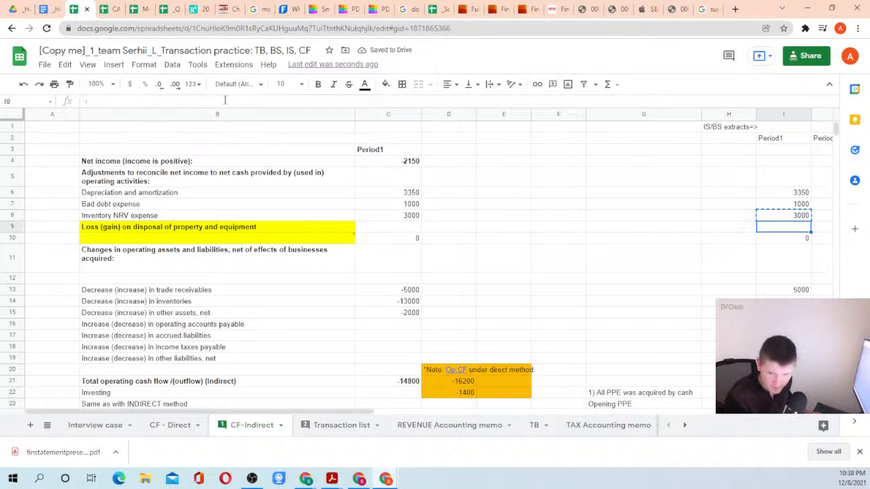
pyautogui.hotkey('ctrl', 'v')
# Link the disposal adjustment in C9 to its Period1 extract with the formula =I9.
pyautogui.press('Left')
pyautogui.press('Left')
pyautogui.press('Left')
pyautogui.press('Left')
pyautogui.press('Left')
pyautogui.press('Left')
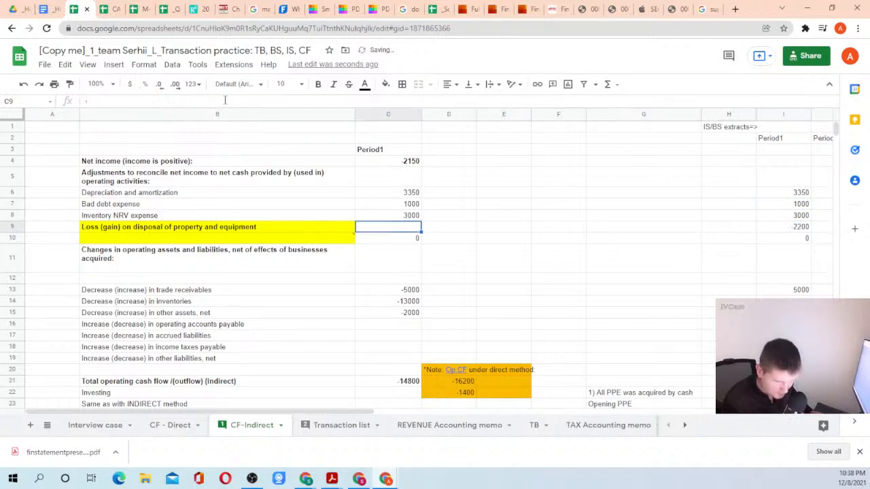
pyautogui.write('=')
pyautogui.press('Right')
pyautogui.press('Right')
pyautogui.press('Right')
pyautogui.press('Right')
pyautogui.press('Right')
pyautogui.press('Right')
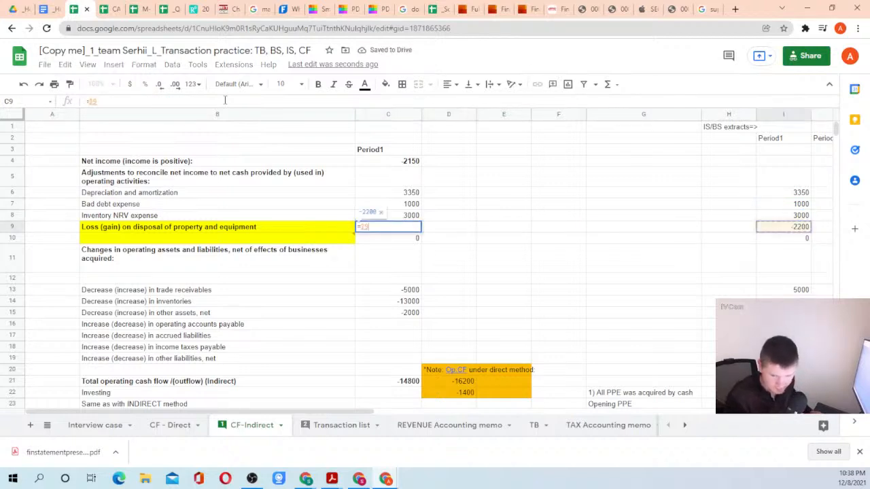
pyautogui.press('Return')
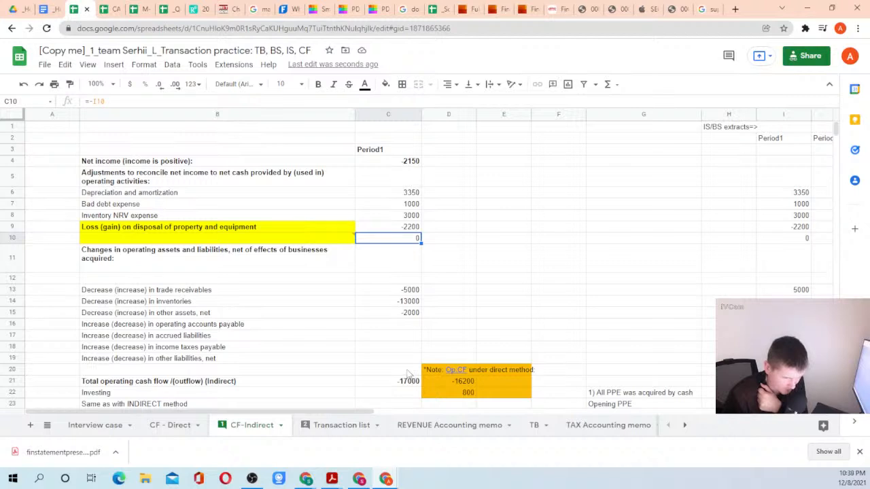
# Review the operating section including the new disposal line and net income in C4, comparing the total in C21 with the direct method.
pyautogui.scroll(-3, 406, 370)
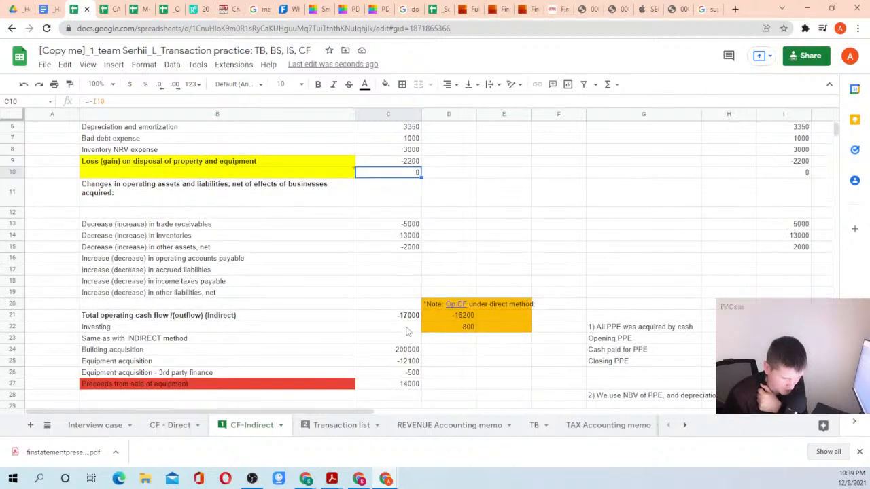
pyautogui.scroll(1, 406, 306)
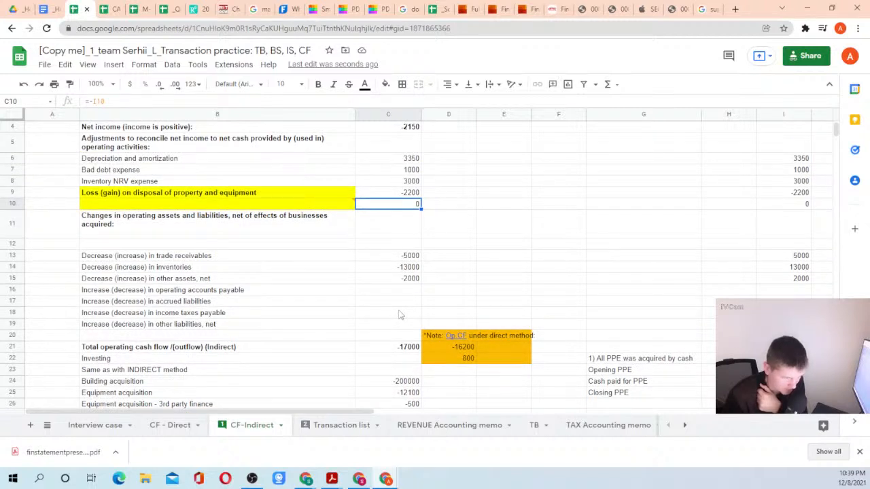
pyautogui.click(252, 194)
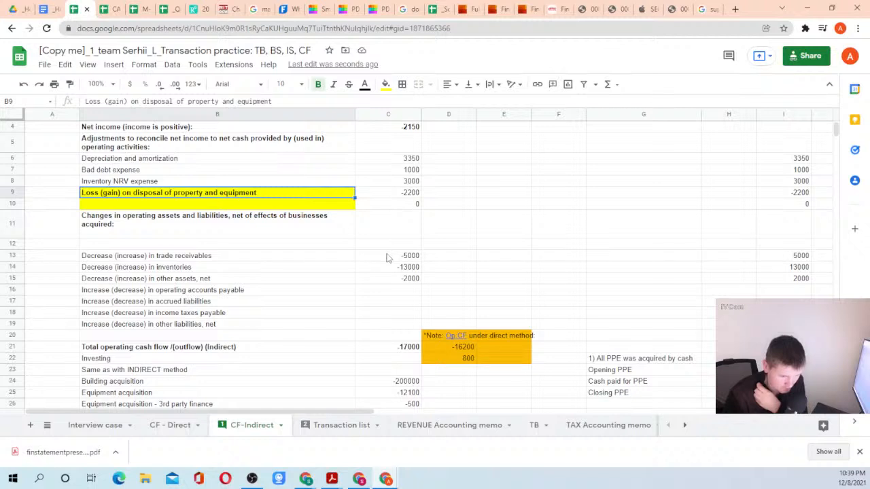
pyautogui.scroll(2, 394, 199)
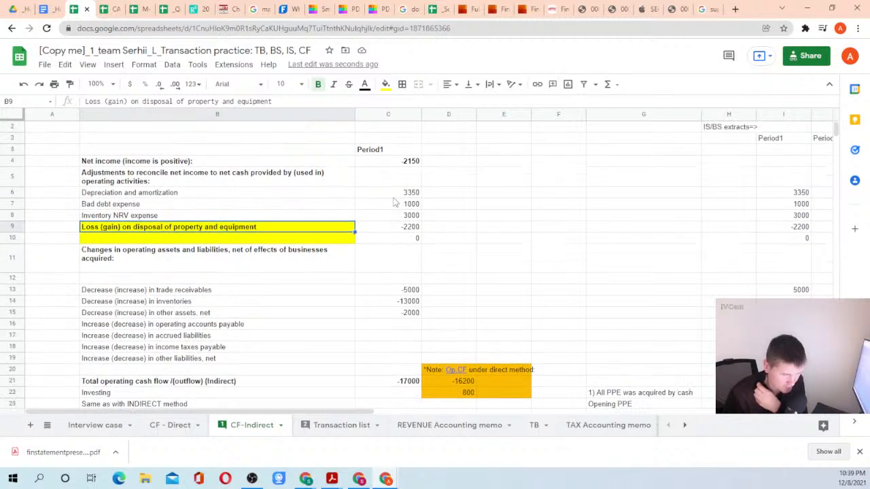
pyautogui.click(395, 161)
pyautogui.scroll(-2, 394, 216)
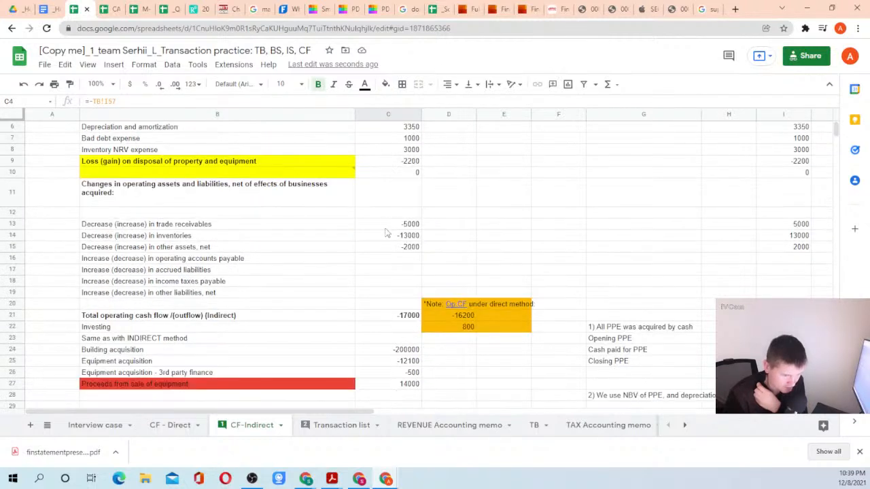
# Compare the CF-Indirect totals with the CF - Direct sheet, examining its cash check in E30 and the operating lines in E4, E5 and E7.
pyautogui.scroll(-6, 385, 233)
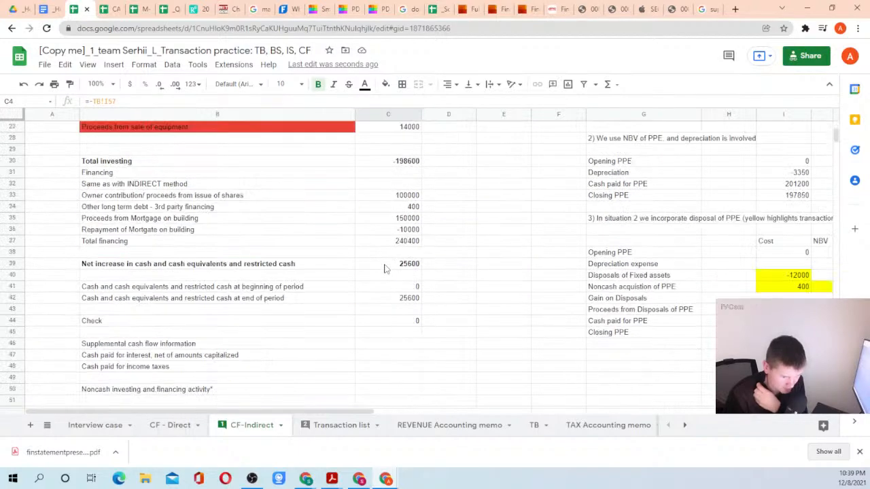
pyautogui.scroll(6, 385, 268)
pyautogui.click(403, 315)
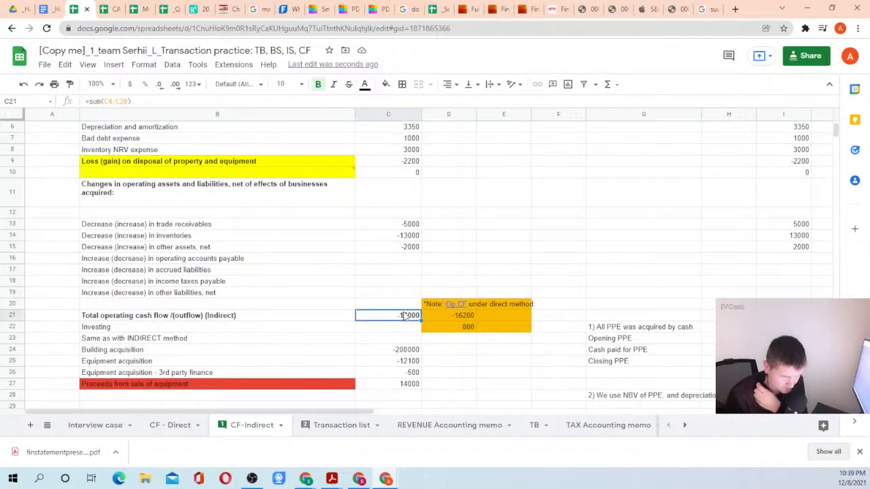
pyautogui.click(163, 426)
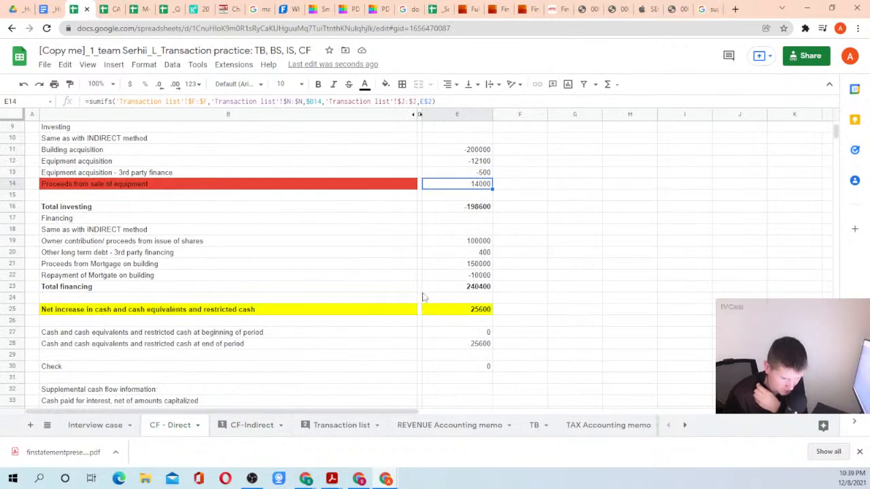
pyautogui.scroll(-1, 425, 303)
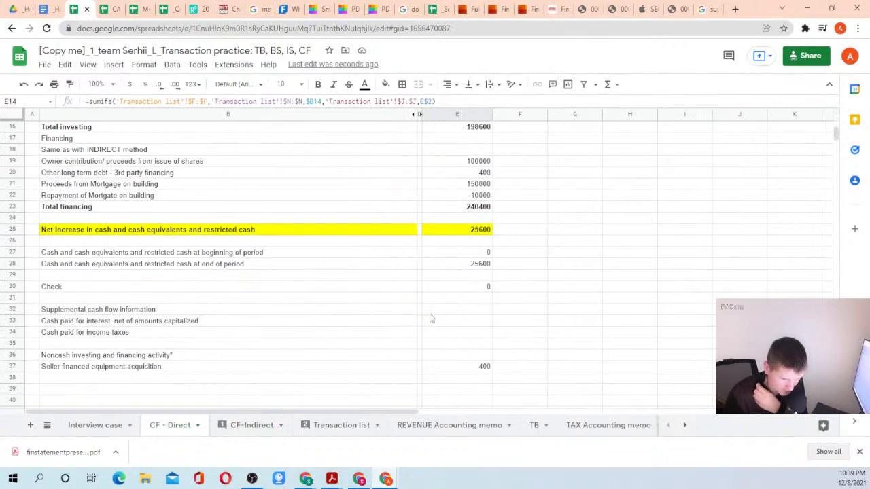
pyautogui.click(479, 290)
pyautogui.scroll(3, 536, 265)
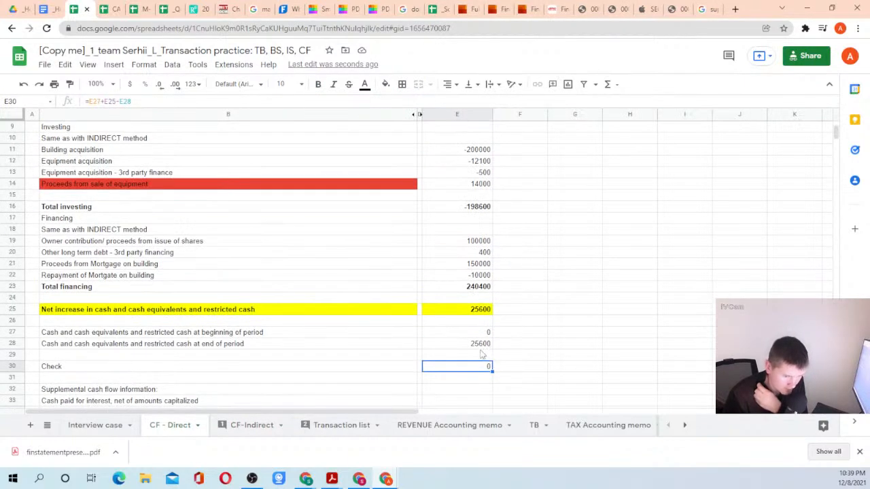
pyautogui.scroll(2, 525, 263)
pyautogui.scroll(2, 522, 265)
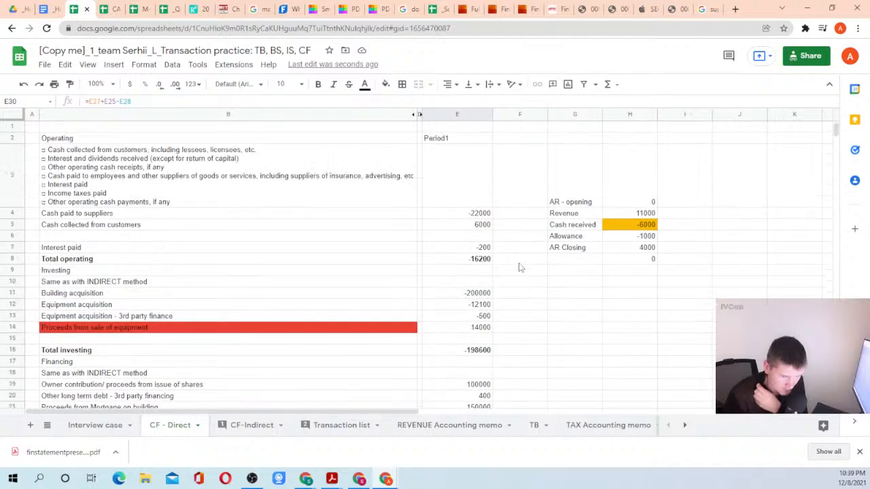
pyautogui.click(483, 249)
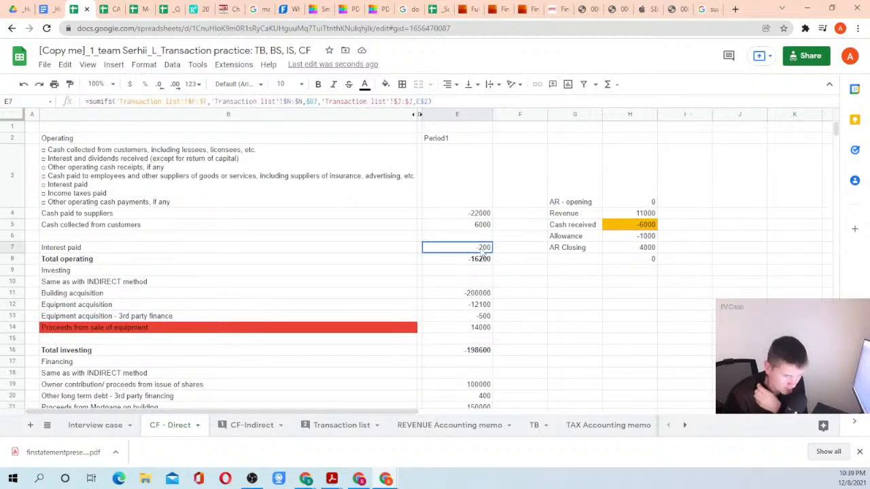
pyautogui.click(478, 215)
pyautogui.click(474, 230)
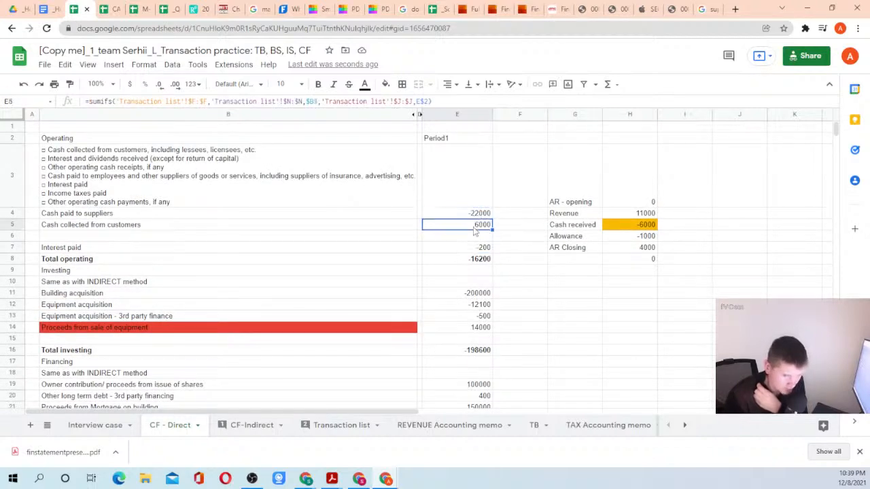
# Recheck the operating adjustments on CF-Indirect, inspecting the formulas in C9 and C10 against the total in C21.
pyautogui.click(228, 425)
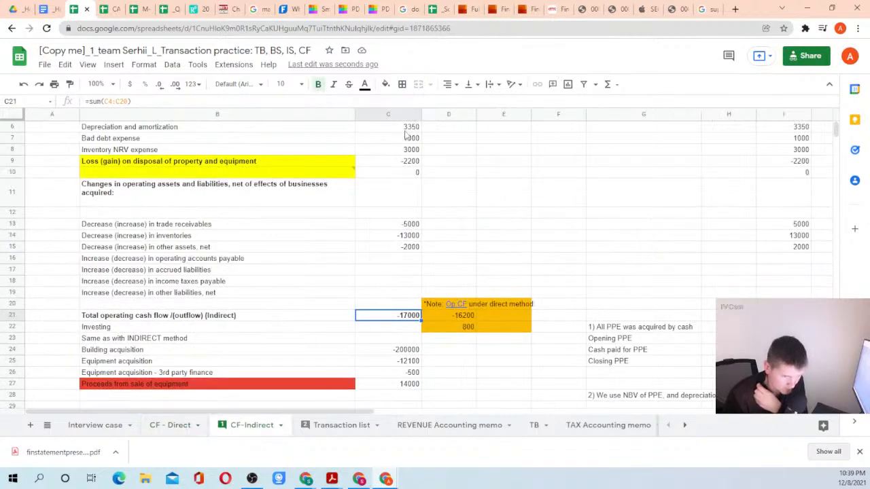
pyautogui.scroll(2, 410, 192)
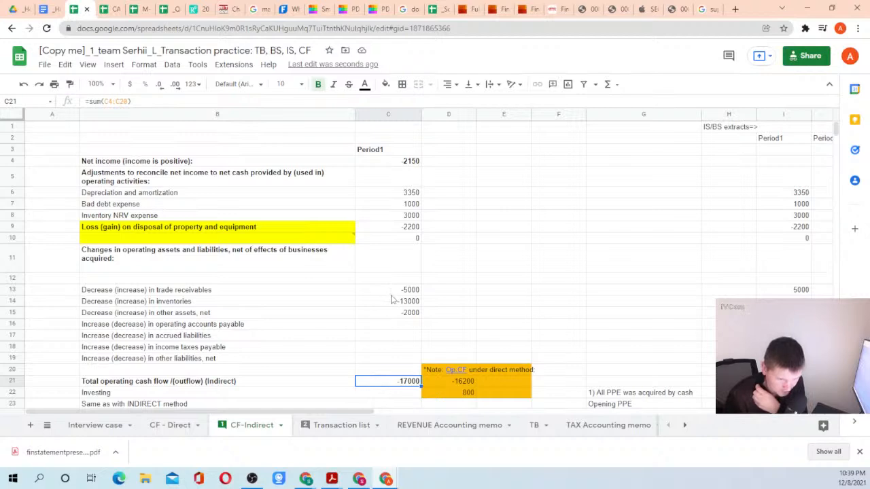
pyautogui.scroll(-3, 399, 306)
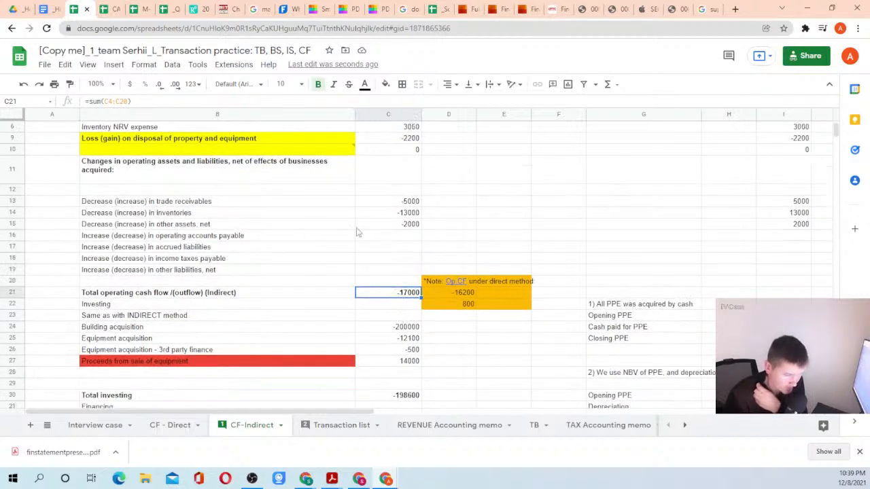
pyautogui.scroll(1, 408, 231)
pyautogui.click(397, 210)
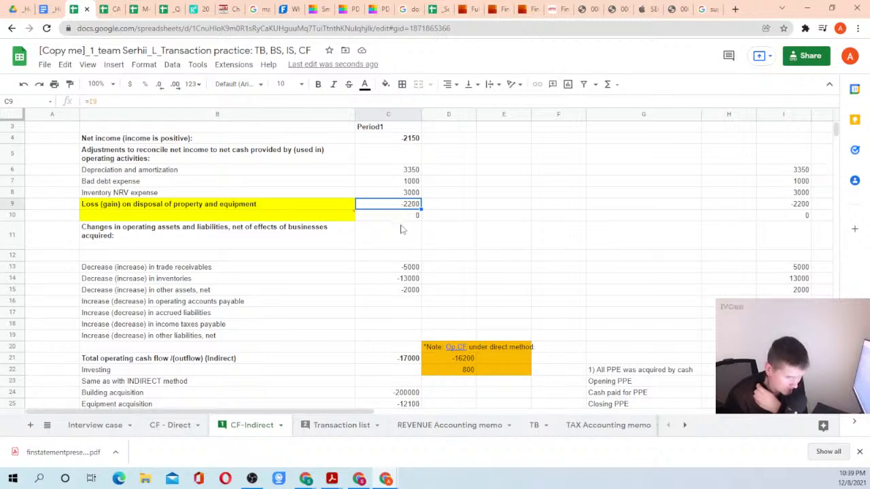
pyautogui.click(404, 216)
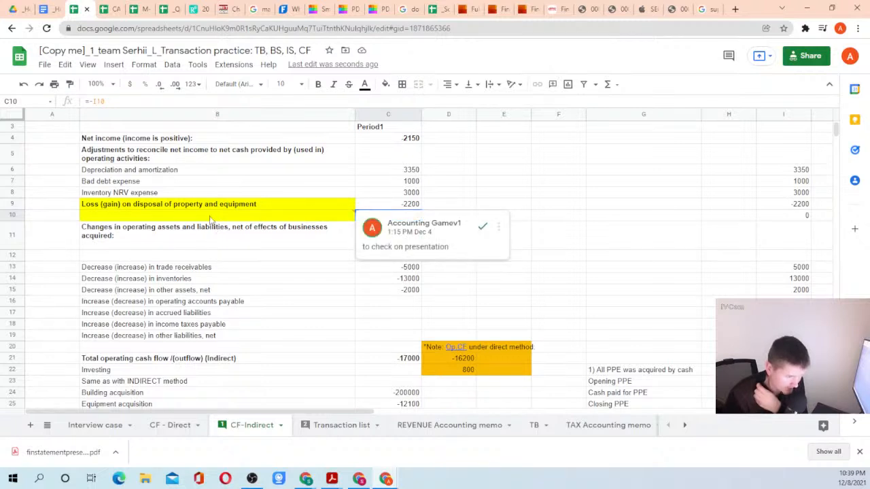
# Undo the recent disposal-line edits on CF-Indirect and TB, back to the "Non-cash interest accrued" label in B10 and an empty B9.
pyautogui.hotkey('ctrl', 'z')
pyautogui.hotkey('ctrl', 'z')
pyautogui.hotkey('ctrl', 'z')
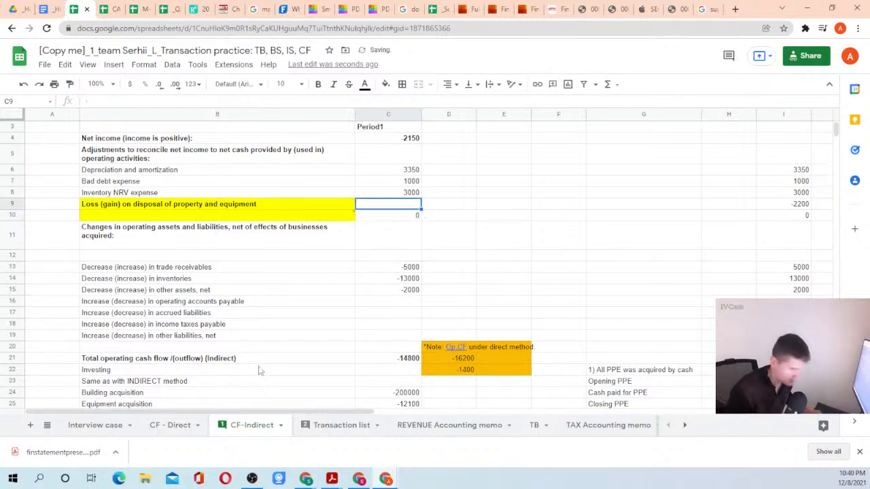
pyautogui.hotkey('ctrl', 'z')
pyautogui.hotkey('ctrl', 'z')
pyautogui.hotkey('ctrl', 'z')
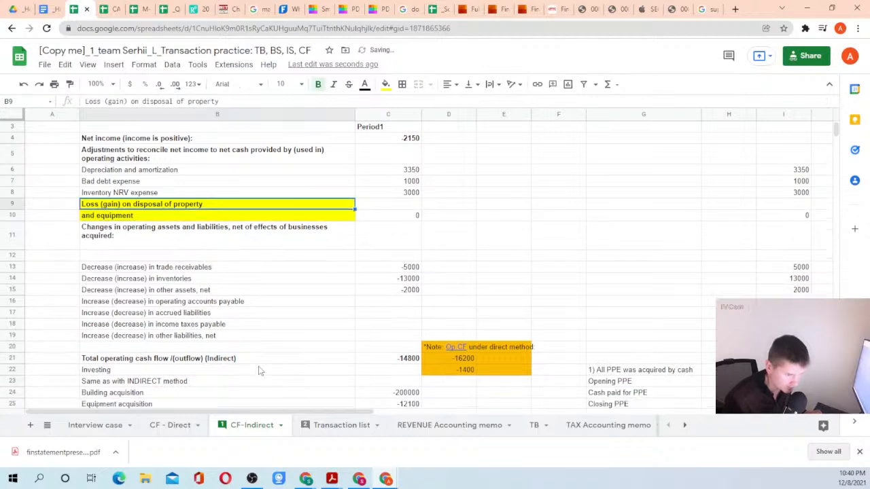
pyautogui.hotkey('ctrl', 'z')
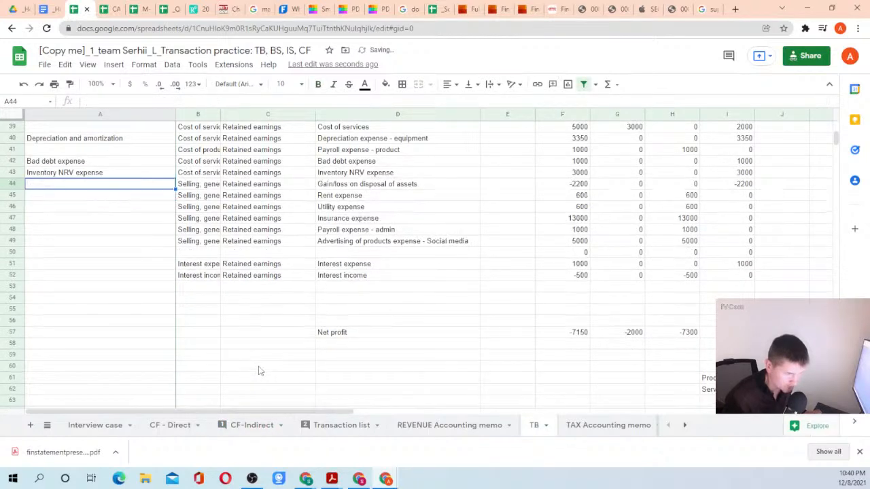
pyautogui.hotkey('ctrl', 'z')
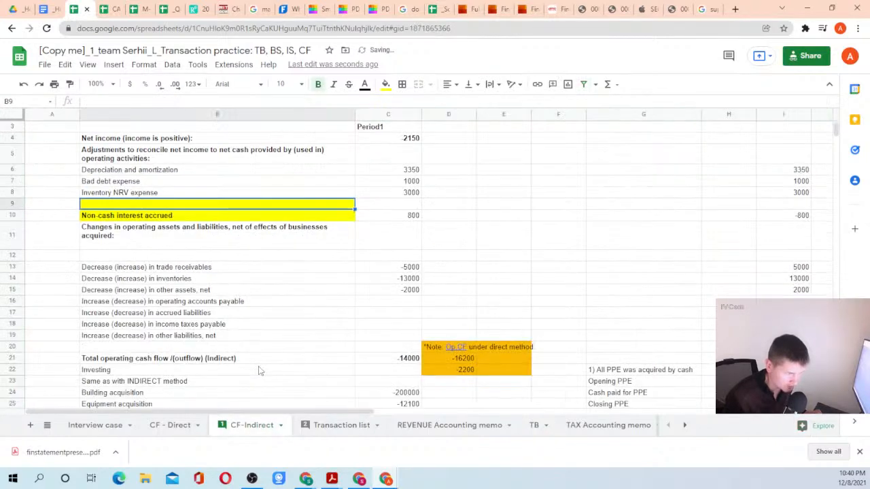
pyautogui.click(131, 219)
pyautogui.click(131, 204)
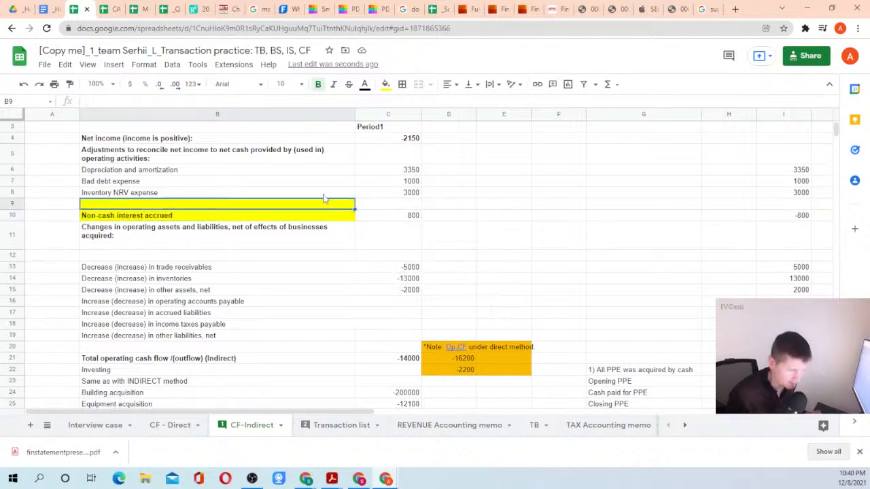
pyautogui.doubleClick(171, 204)
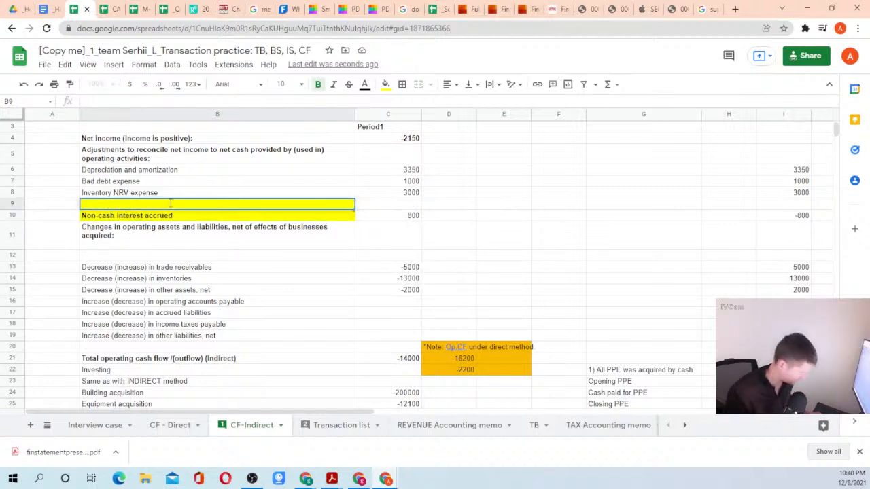
pyautogui.write('3000')
pyautogui.press('Escape')
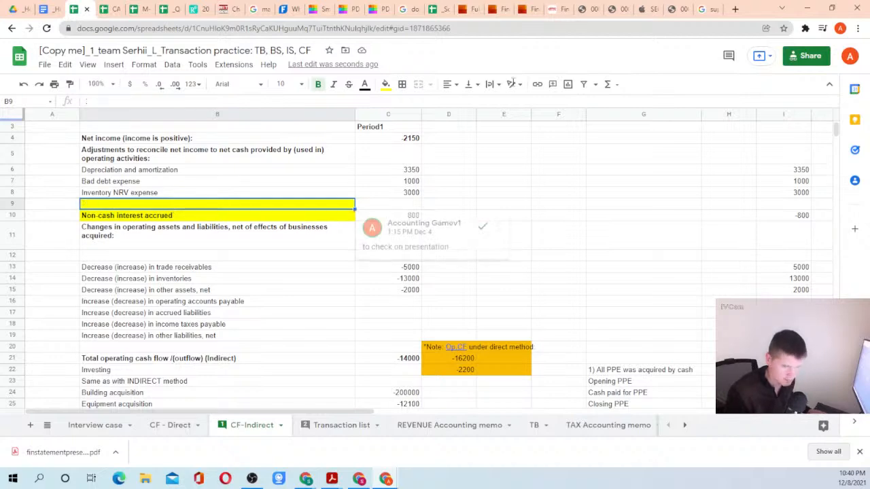
# Switch to Acrobat Reader and copy the line "Loss (gain) on disposal of property and equipment" from finstatementpresentoct2021.pdf.
pyautogui.click(501, 8)
pyautogui.click(465, 8)
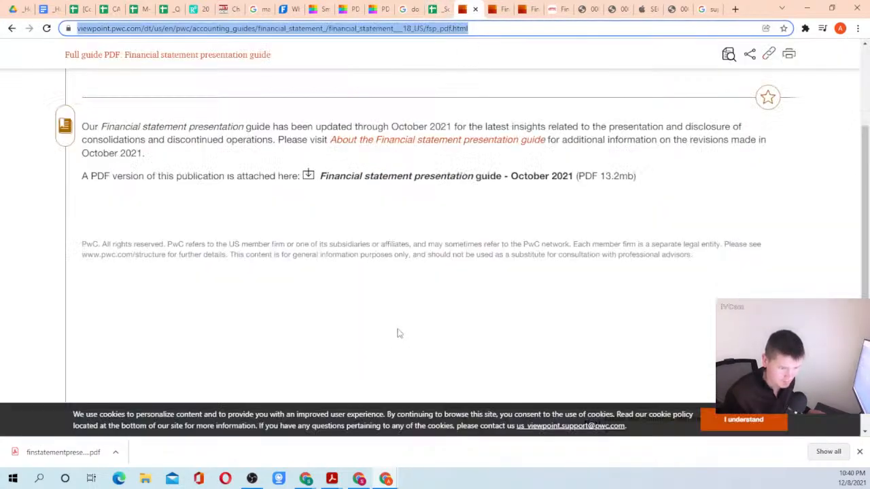
pyautogui.click(333, 476)
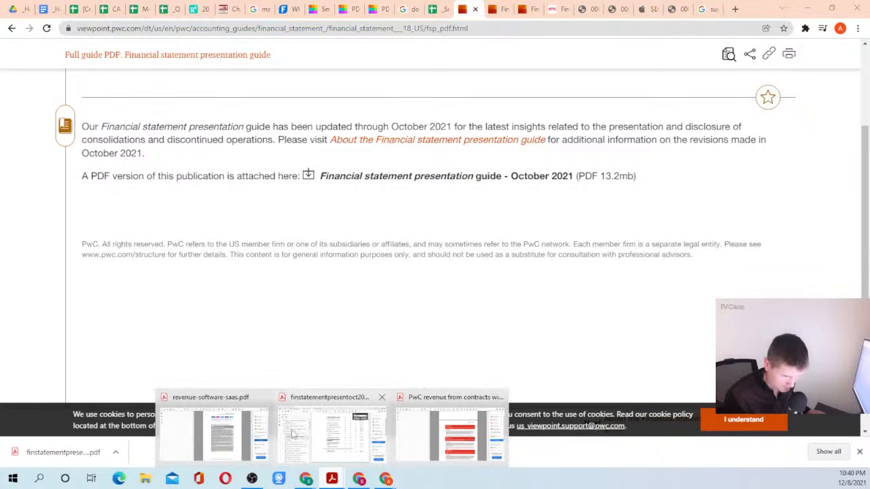
pyautogui.click(331, 435)
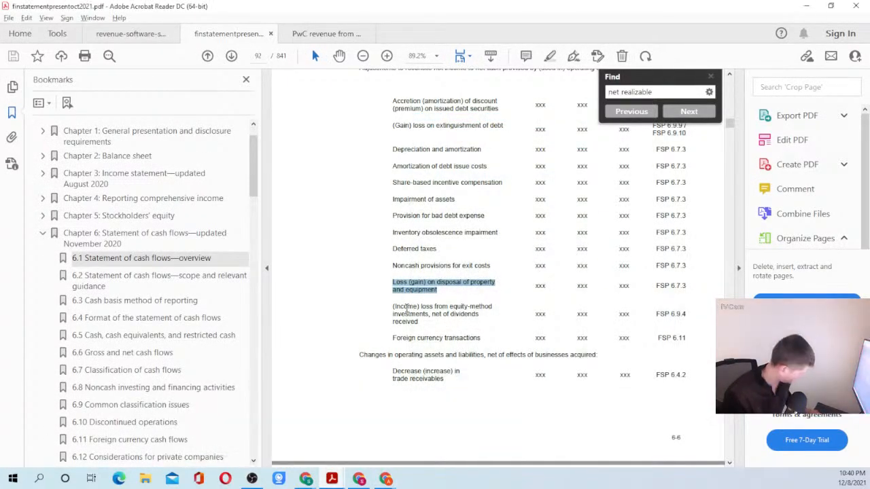
pyautogui.click(806, 6)
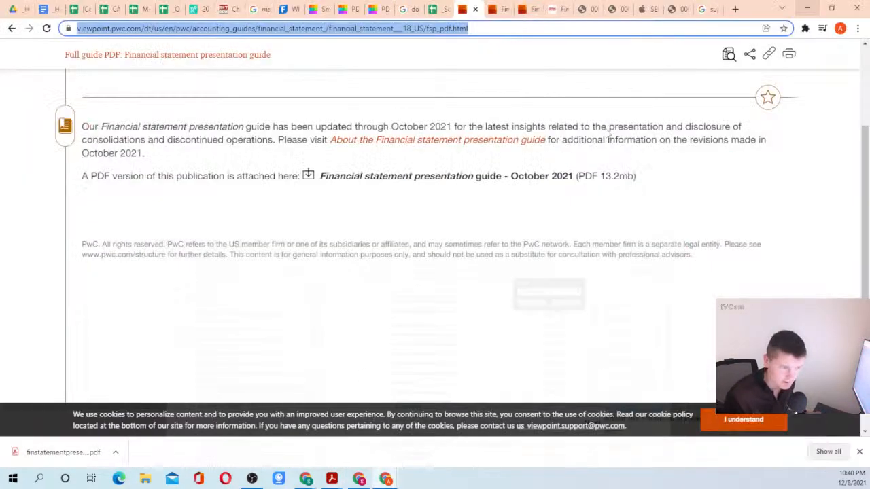
# Back on CF-Indirect, enter "Loss (gain) on disposal of property and equipment" on one line in B9.
pyautogui.click(77, 9)
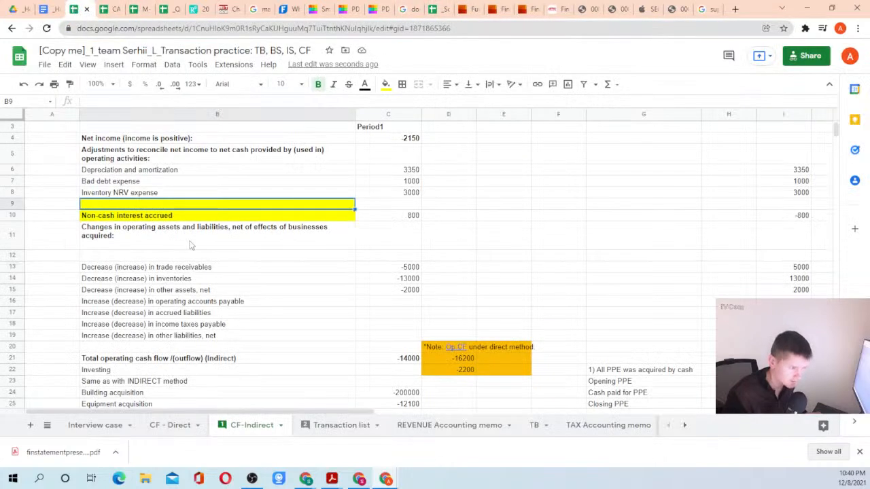
pyautogui.doubleClick(109, 205)
pyautogui.write('Loss (gain) on disposal of property and equipment')
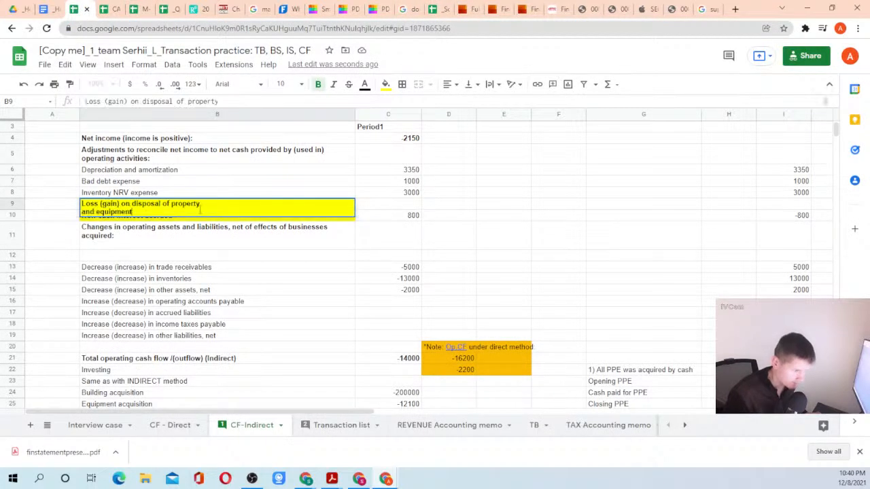
pyautogui.press('Delete')
pyautogui.press('Tab')
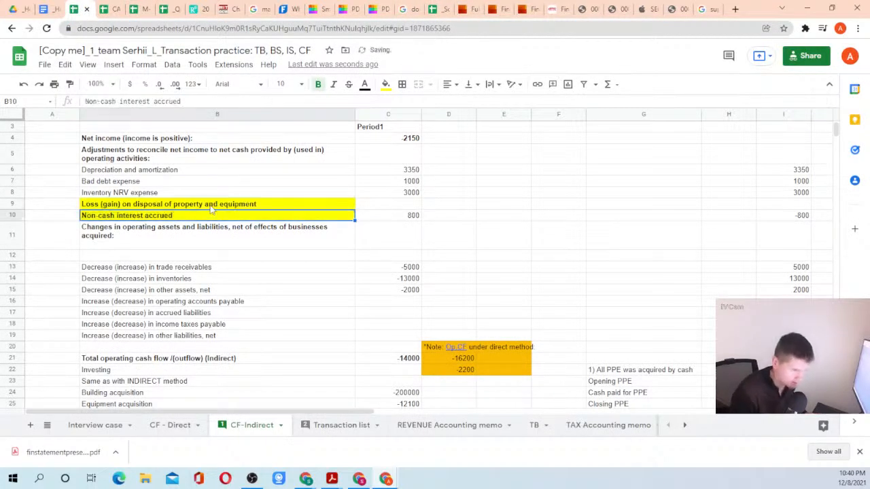
# Copy the Period1 extract formula for inventory NRV expense from I8 into I9, keeping the non-cash interest row below.
pyautogui.press('Up')
pyautogui.press('Right')
pyautogui.press('Right')
pyautogui.press('Right')
pyautogui.press('Right')
pyautogui.press('Right')
pyautogui.press('Right')
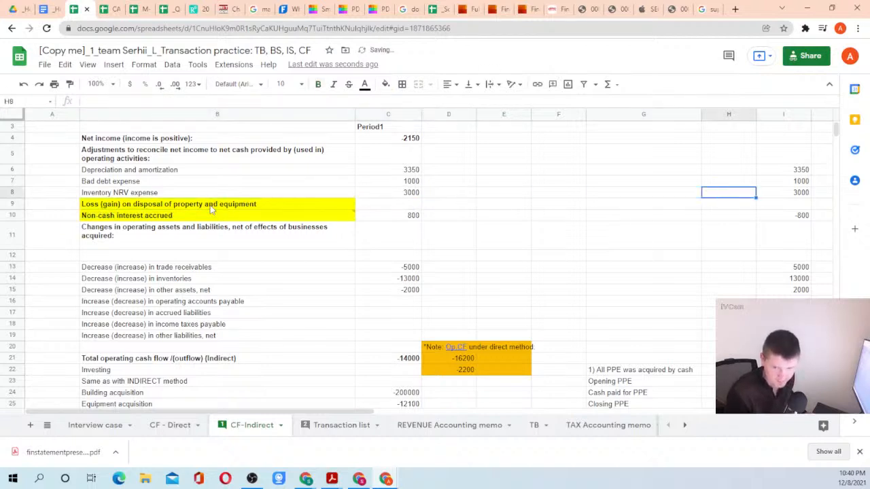
pyautogui.hotkey('ctrl', 'c')
pyautogui.press('Down')
pyautogui.hotkey('ctrl', 'v')
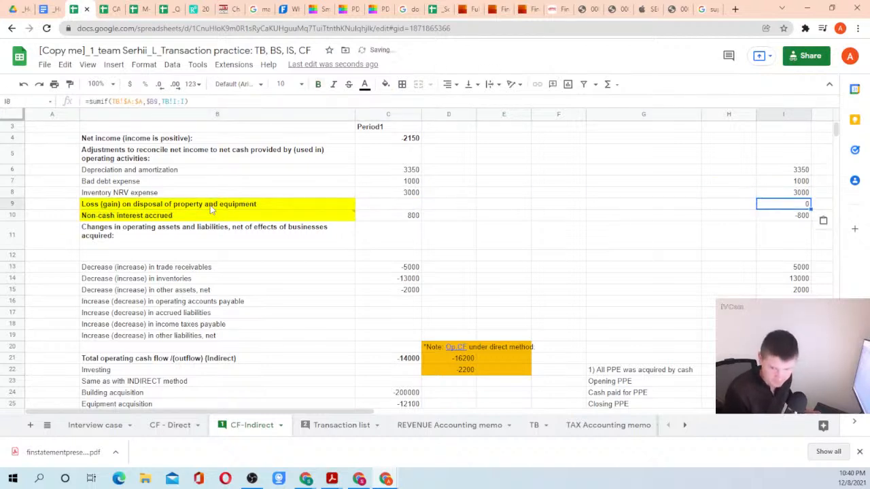
# On TB, map the gain/loss on disposal row by linking A44 to the label with ='CF-Indirect'!B9, and return to CF-Indirect.
pyautogui.press('Left')
pyautogui.press('Left')
pyautogui.press('Left')
pyautogui.press('Left')
pyautogui.press('Left')
pyautogui.press('Left')
pyautogui.press('Left')
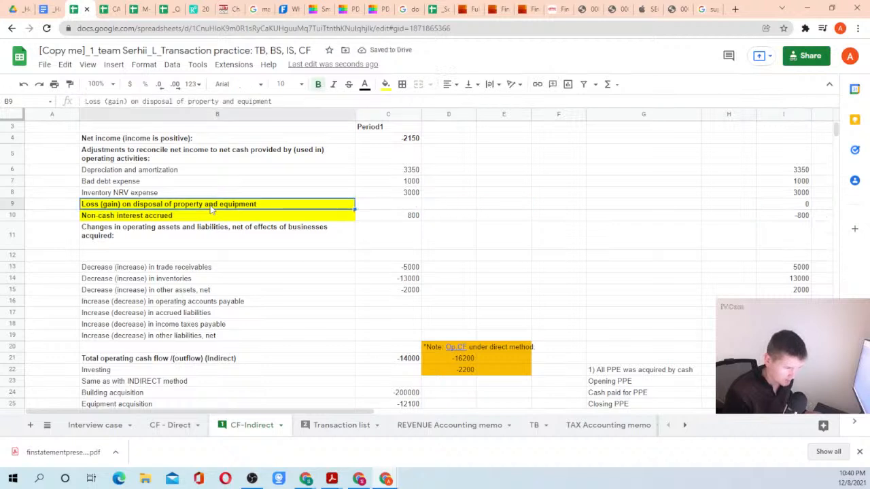
pyautogui.click(534, 425)
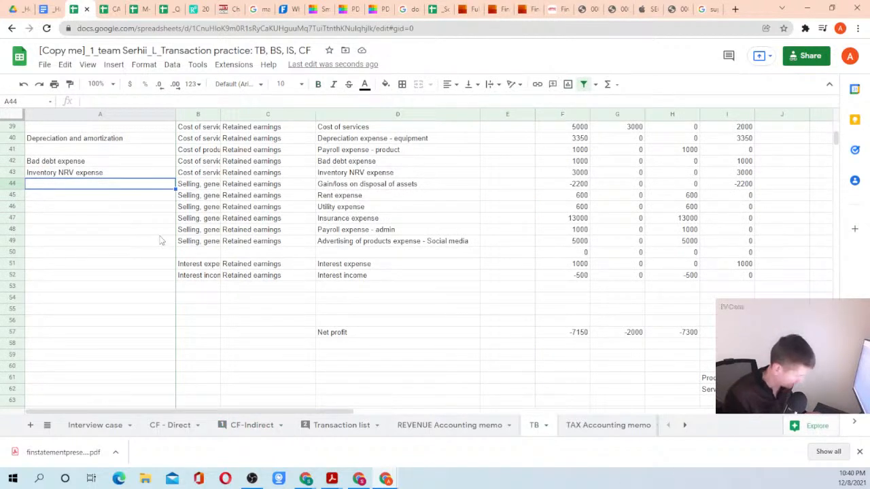
pyautogui.write('=')
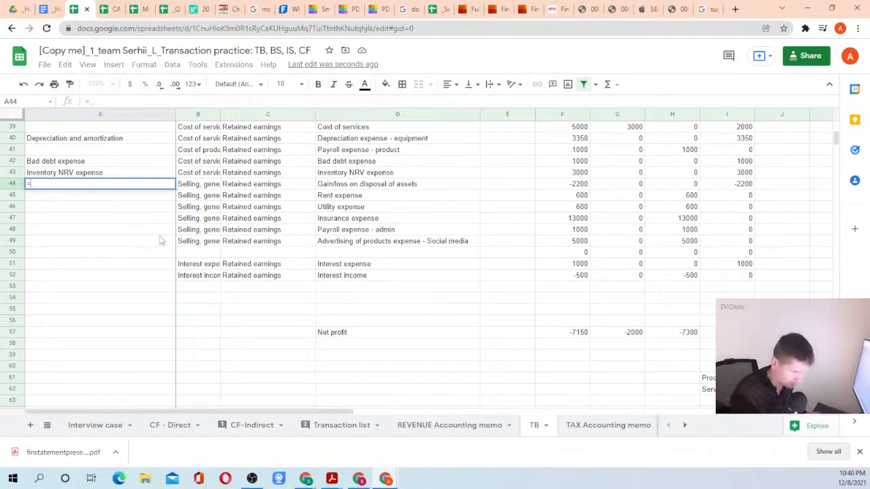
pyautogui.click(361, 428)
pyautogui.click(241, 425)
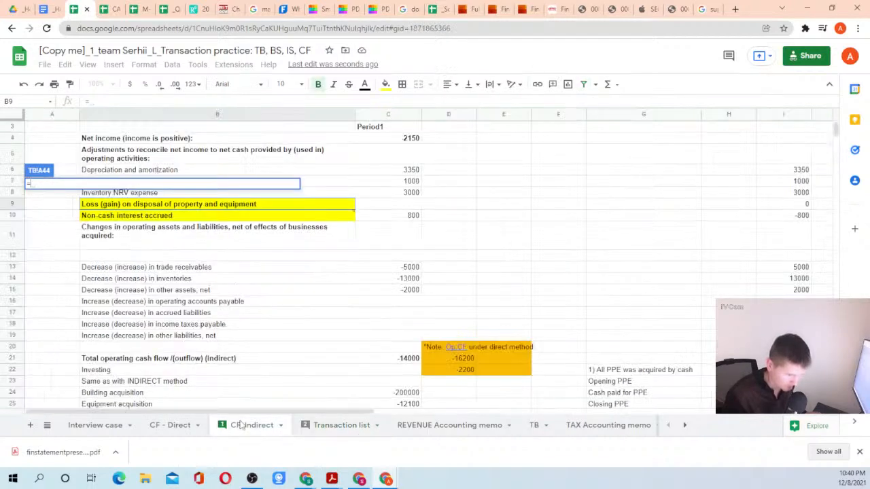
pyautogui.click(104, 205)
pyautogui.press('Return')
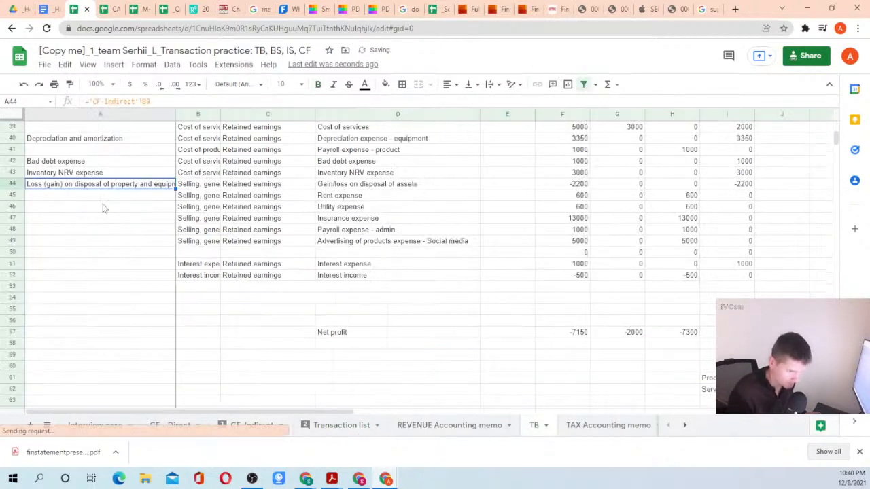
pyautogui.click(255, 428)
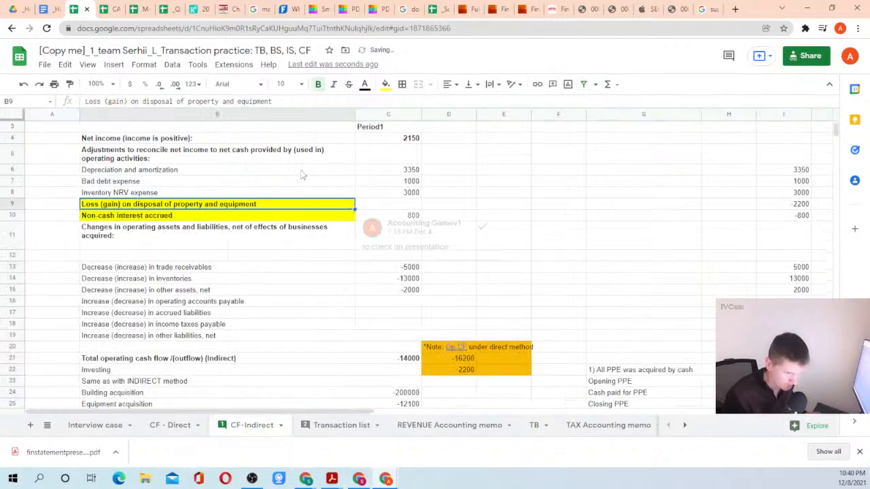
# Copy the inventory NRV expense formula from C8 into C9 for the loss (gain) on disposal of property and equipment.
pyautogui.click(402, 195)
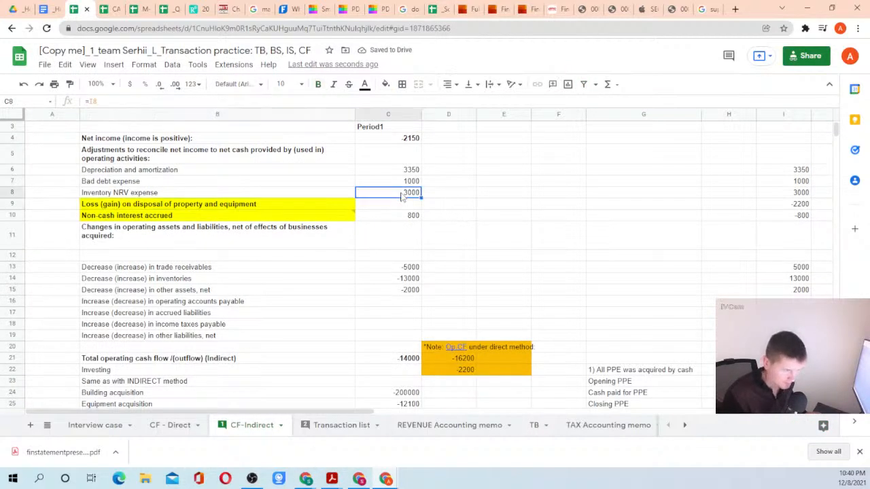
pyautogui.hotkey('ctrl', 'c')
pyautogui.press('Down')
pyautogui.hotkey('ctrl', 'v')
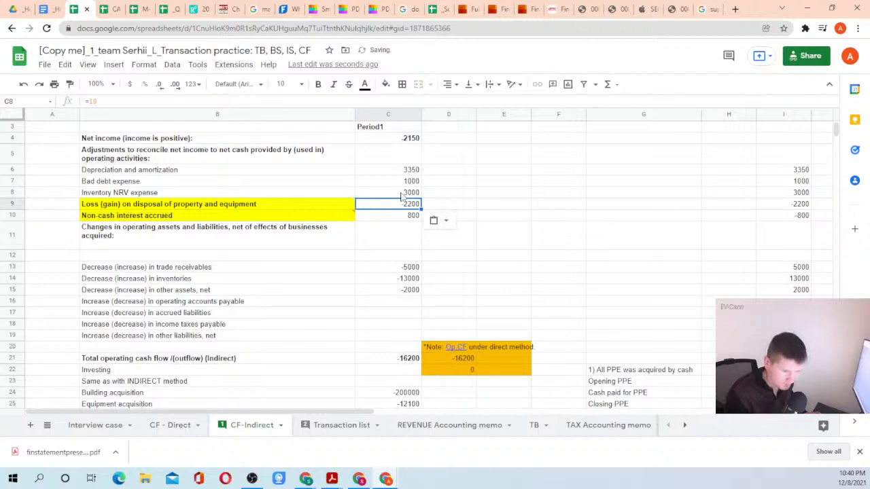
# Examine the financing lines in C33:C35, covering share issue proceeds, third-party financing and mortgage proceeds.
pyautogui.scroll(-2, 439, 339)
pyautogui.scroll(-1, 455, 323)
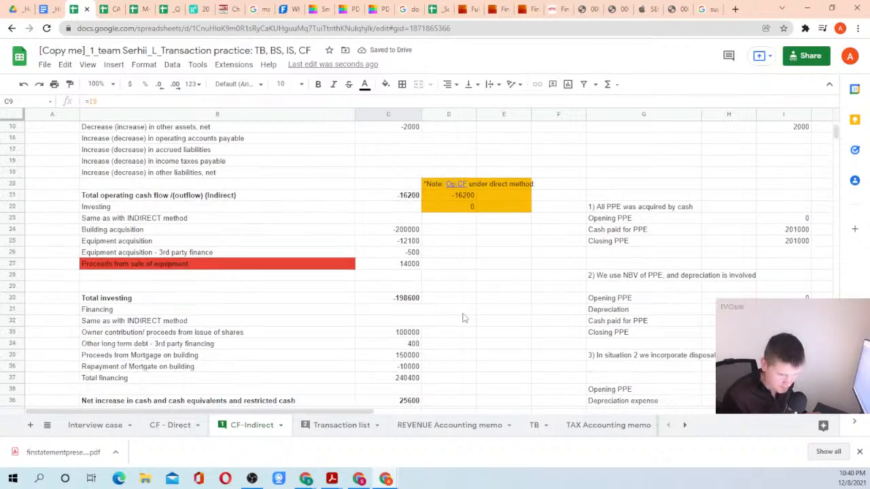
pyautogui.scroll(-3, 462, 318)
pyautogui.click(610, 309)
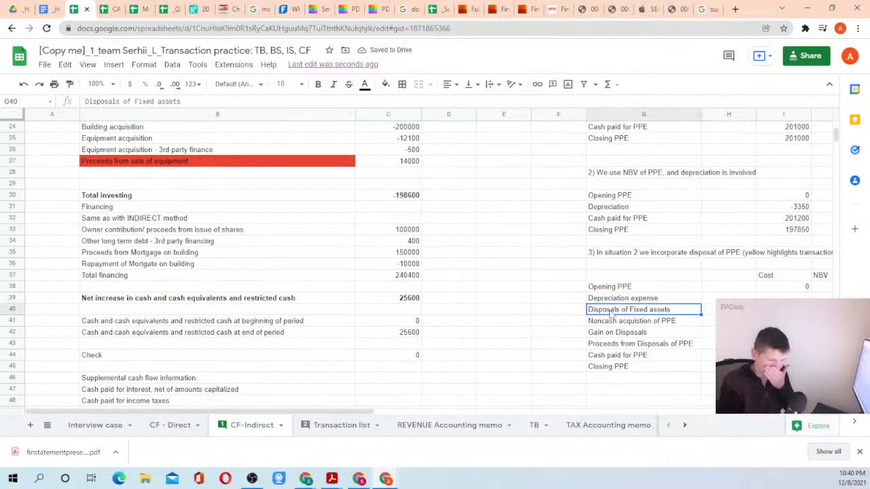
pyautogui.press('Left')
pyautogui.press('Left')
pyautogui.press('Left')
pyautogui.press('Left')
pyautogui.press('Up')
pyautogui.press('Up')
pyautogui.press('Up')
pyautogui.press('Up')
pyautogui.press('Up')
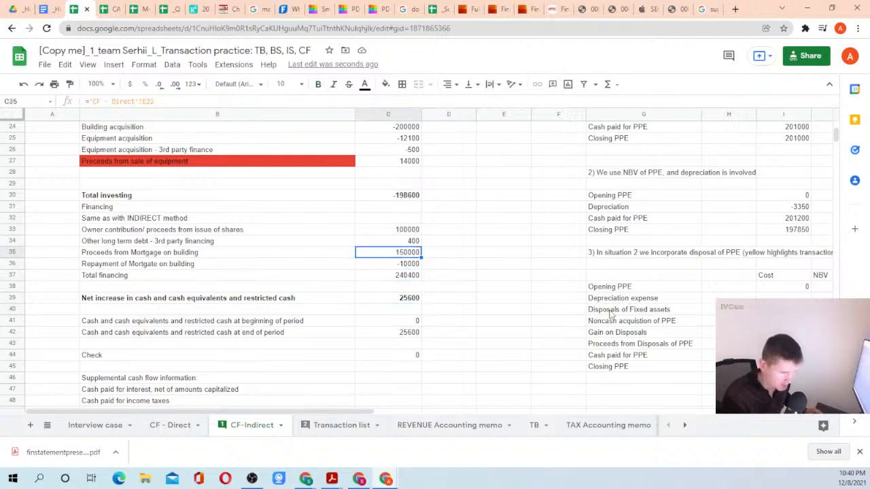
pyautogui.hotkey('shift', 'Up')
pyautogui.hotkey('shift', 'Up')
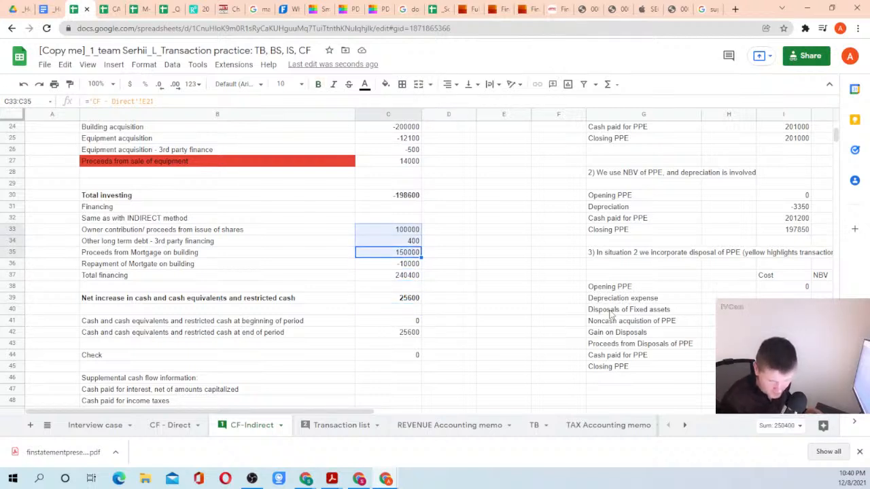
pyautogui.press('Up')
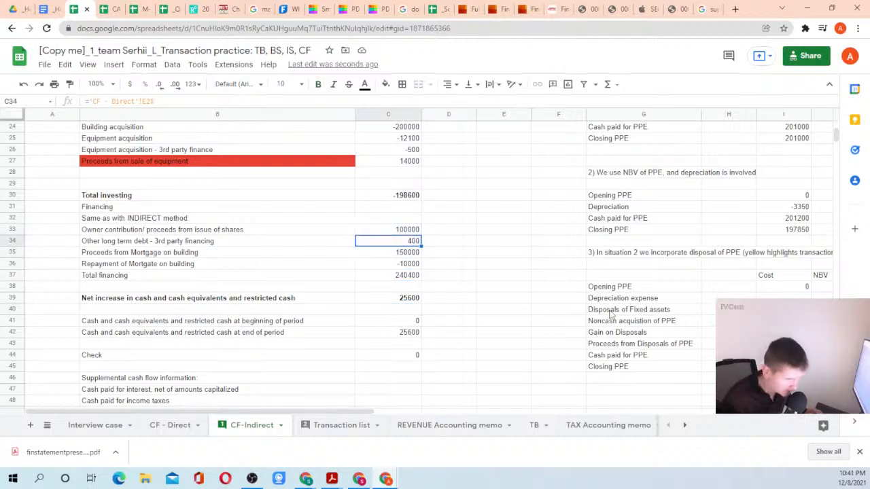
# Examine the investing section's building and equipment acquisition amounts in C24:C26.
pyautogui.press('Up')
pyautogui.press('Up')
pyautogui.press('Up')
pyautogui.press('Up')
pyautogui.press('Up')
pyautogui.press('Up')
pyautogui.press('Up')
pyautogui.press('Up')
pyautogui.press('Up')
pyautogui.press('Up')
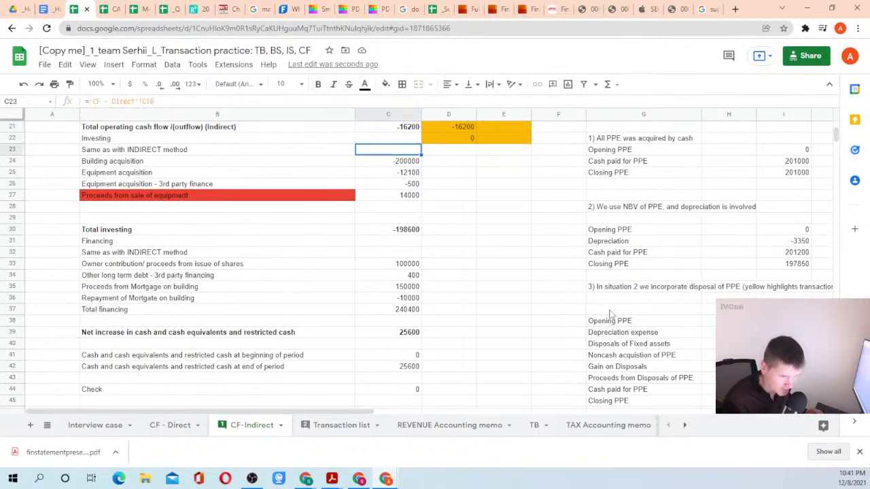
pyautogui.hotkey('shift', 'Down')
pyautogui.hotkey('shift', 'Down')
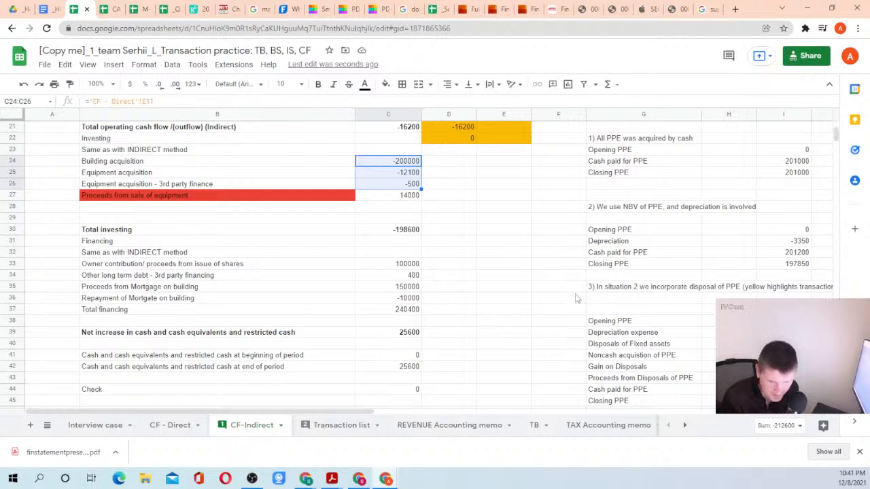
# Examine the third PPE roll-forward's depreciation expense row and the source formula for disposals of fixed assets in I40.
pyautogui.click(697, 337)
pyautogui.press('Right')
pyautogui.press('Right')
pyautogui.press('Right')
pyautogui.press('Right')
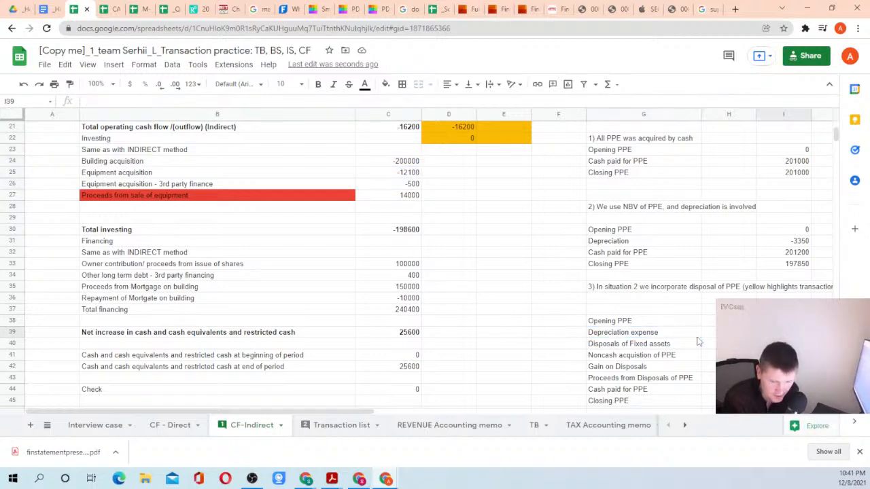
pyautogui.press('Left')
pyautogui.press('Left')
pyautogui.press('Left')
pyautogui.press('Left')
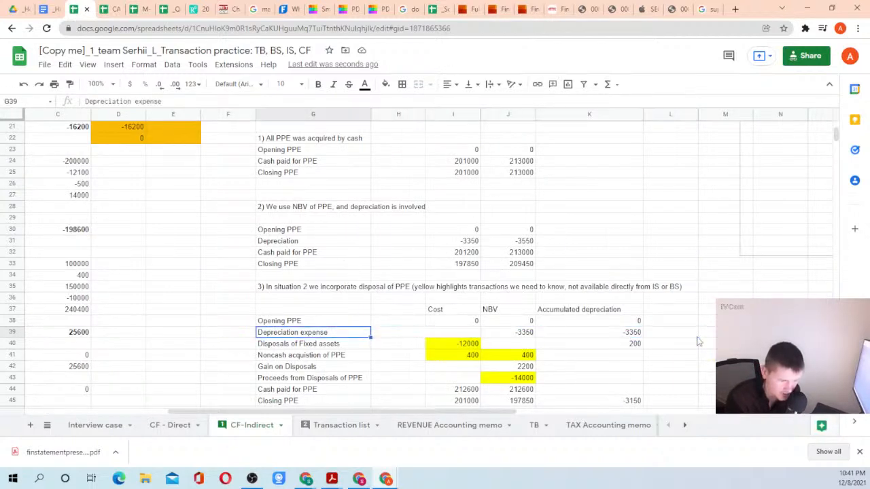
pyautogui.press('Down')
pyautogui.press('Right')
pyautogui.press('Right')
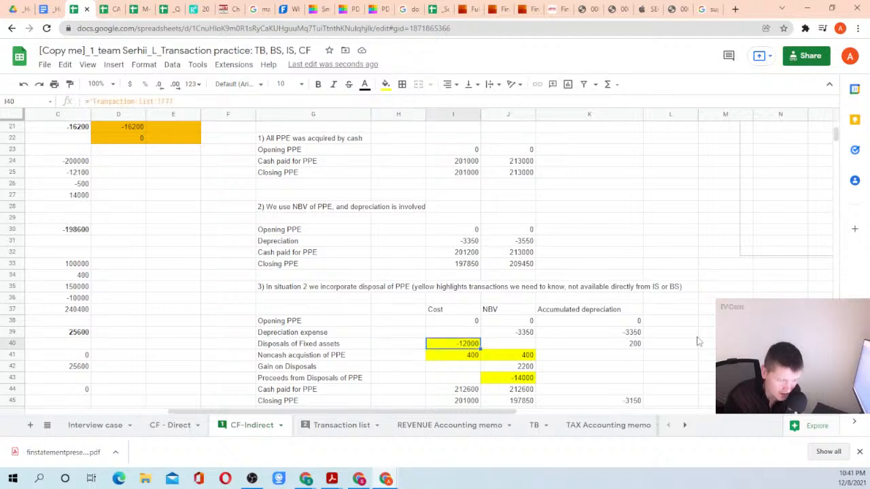
# Examine the noncash acquisition of PPE row in the third roll-forward, comparing its Cost and NBV entries.
pyautogui.press('Down')
pyautogui.press('Left')
pyautogui.press('Left')
pyautogui.press('Left')
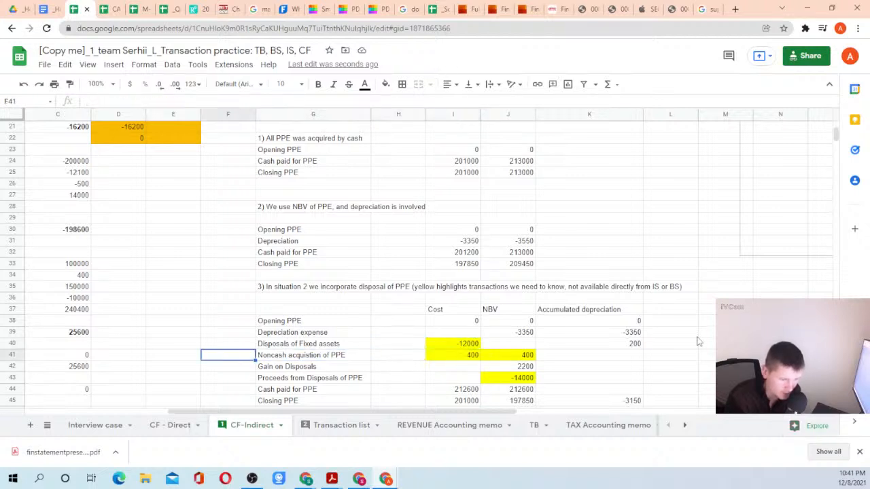
pyautogui.press('Right')
pyautogui.press('Right')
pyautogui.press('Right')
pyautogui.press('Right')
pyautogui.press('Right')
pyautogui.press('Left')
pyautogui.press('Left')
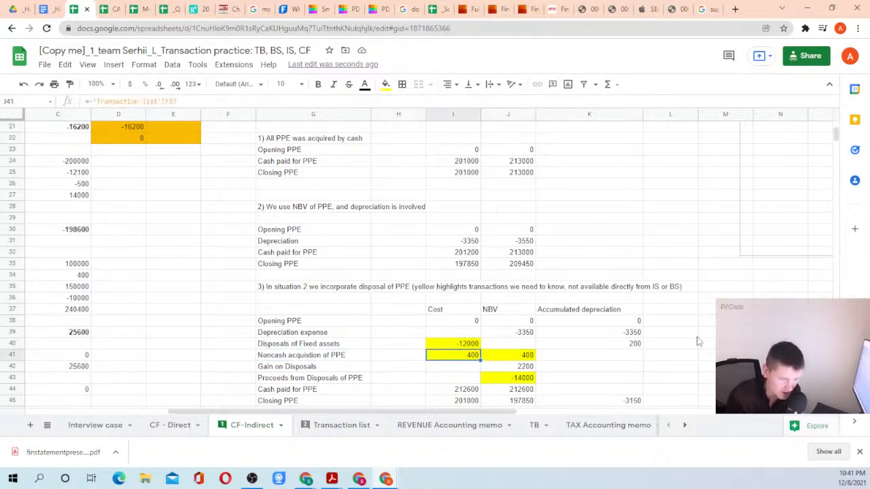
pyautogui.press('Right')
pyautogui.press('Left')
pyautogui.press('Left')
pyautogui.press('Left')
pyautogui.press('Left')
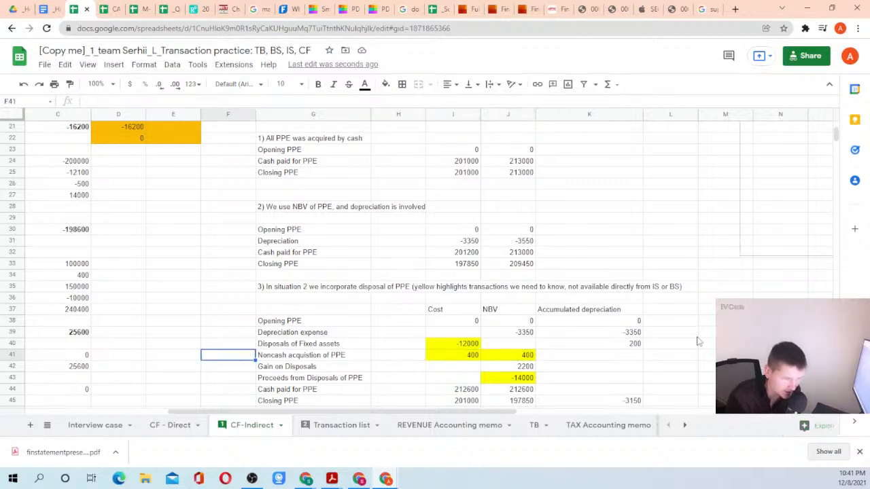
pyautogui.press('Left')
pyautogui.press('Left')
pyautogui.press('Left')
pyautogui.press('Left')
pyautogui.press('Left')
# Link the noncash investing and financing activity amount in C50 to the noncash acquisition of PPE with =I41.
pyautogui.scroll(-4, 697, 341)
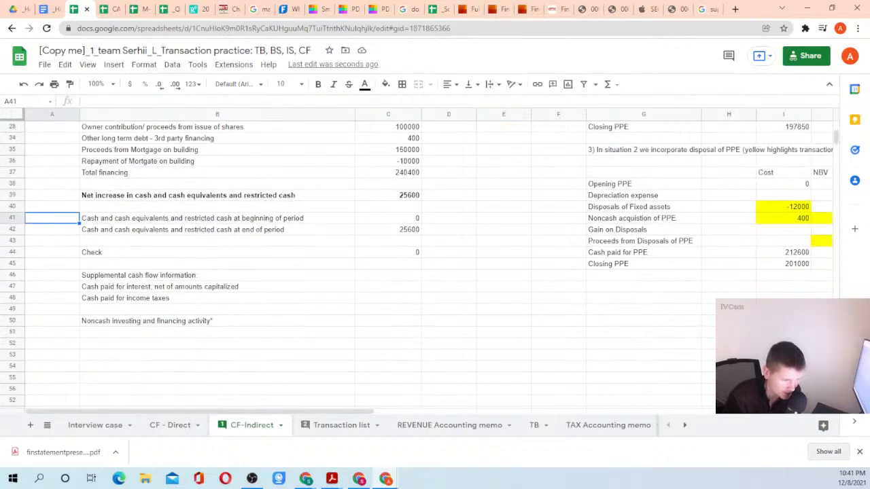
pyautogui.click(140, 323)
pyautogui.click(375, 324)
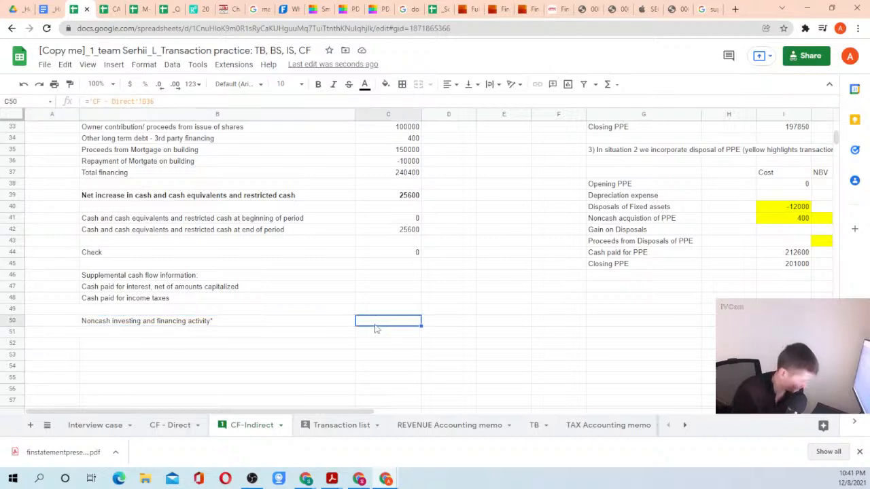
pyautogui.write('=')
pyautogui.click(790, 218)
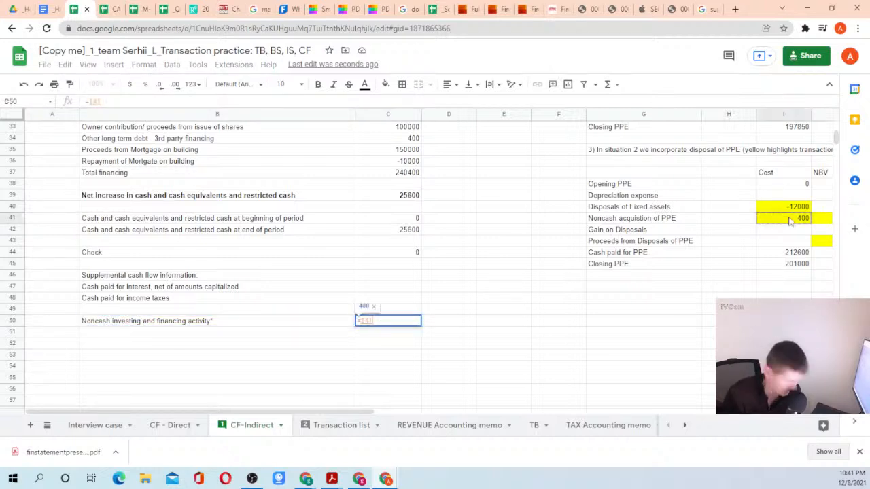
pyautogui.press('Return')
pyautogui.press('Up')
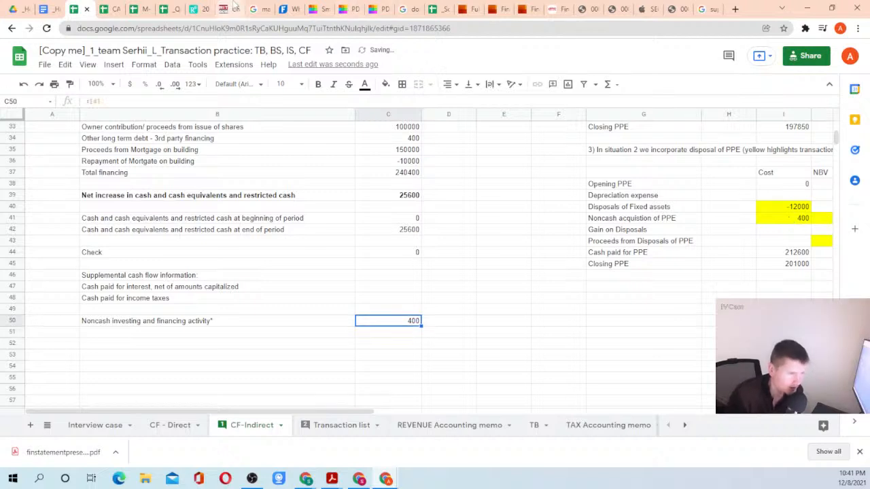
# Highlight the noncash investing and financing activity amount in C50 with a yellow fill.
pyautogui.click(392, 91)
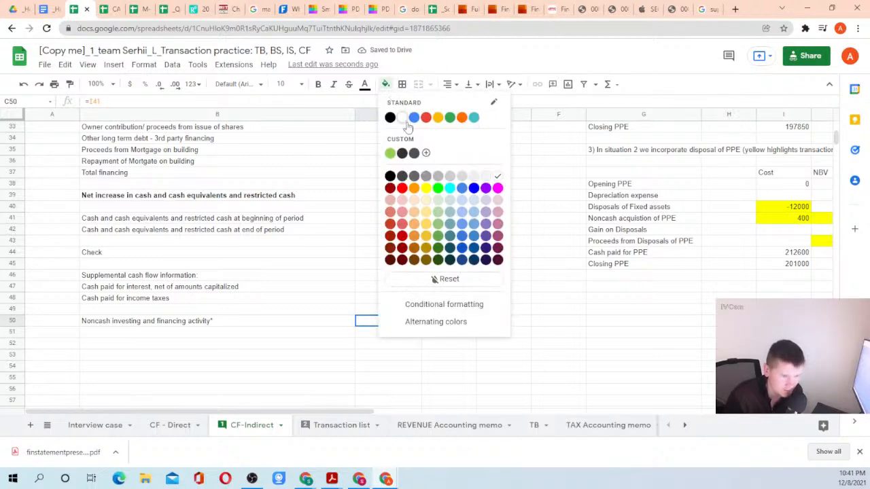
pyautogui.click(426, 192)
pyautogui.click(534, 202)
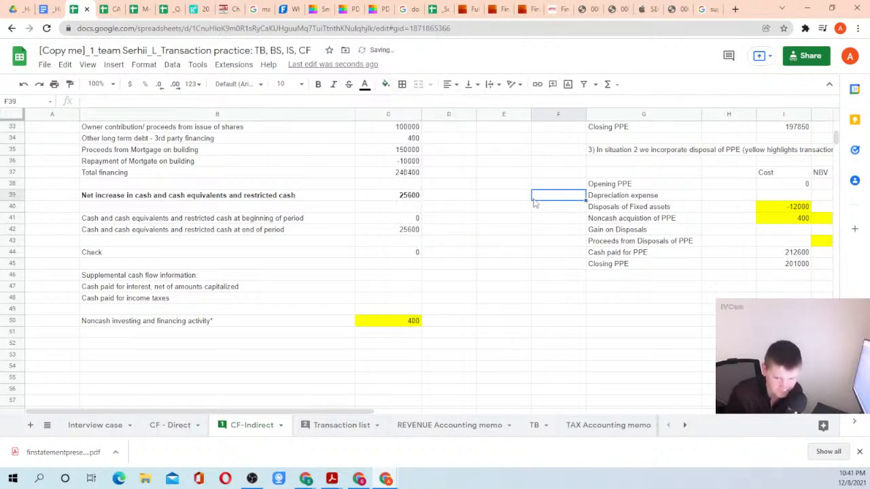
# Examine the NBV column of the third PPE roll-forward down to the proceeds from disposals in J43.
pyautogui.press('Up')
pyautogui.press('Up')
pyautogui.press('Up')
pyautogui.press('Right')
pyautogui.press('Right')
pyautogui.press('Right')
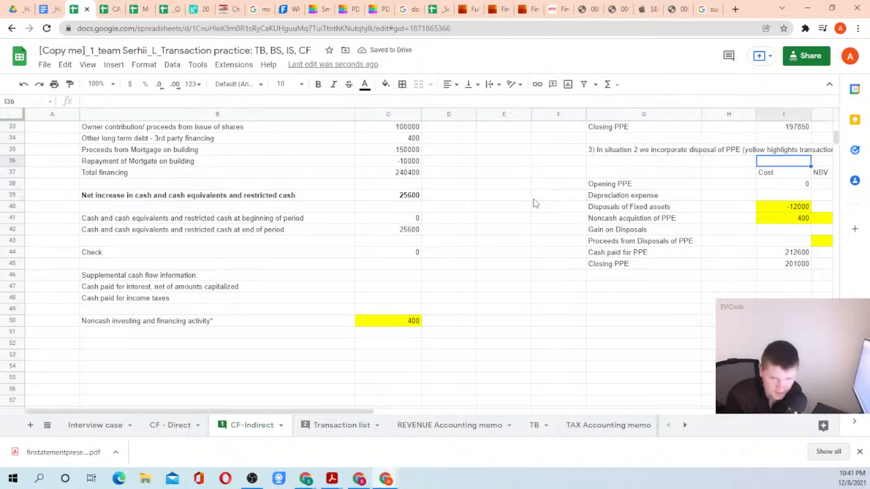
pyautogui.press('Right')
pyautogui.press('Down')
pyautogui.press('Down')
pyautogui.press('Down')
pyautogui.press('Down')
pyautogui.press('Down')
pyautogui.press('Down')
pyautogui.press('Down')
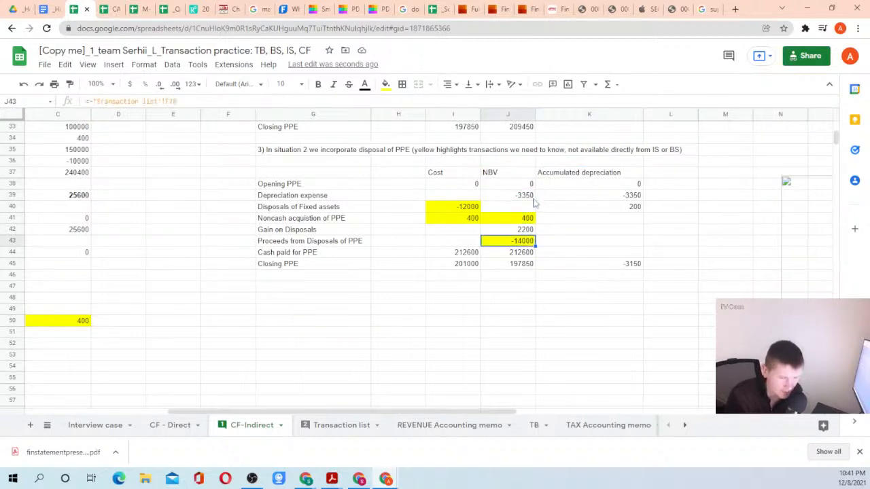
# Change the fill of the noncash acquisition of PPE amounts in I41:J41 to green.
pyautogui.press('Up')
pyautogui.press('Left')
pyautogui.press('Up')
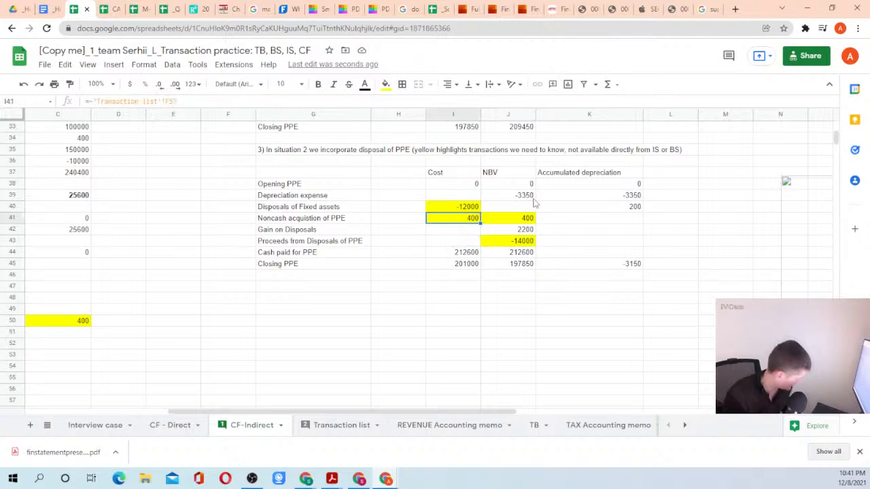
pyautogui.hotkey('shift', 'Right')
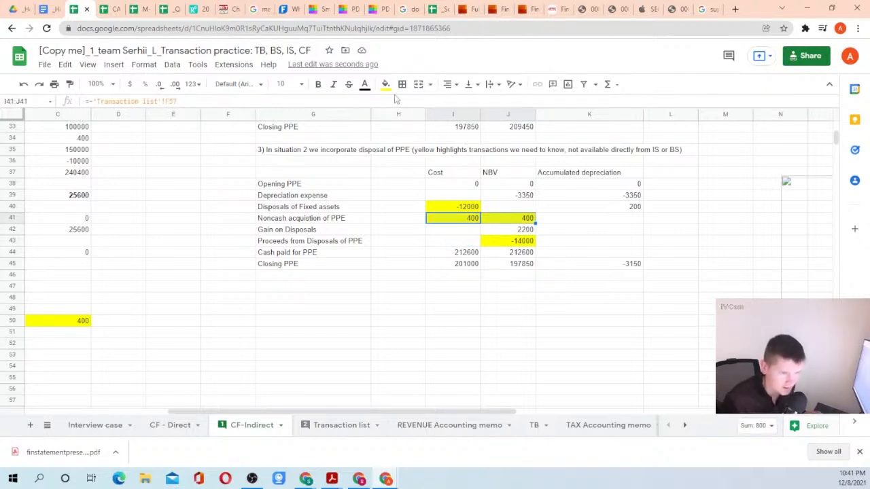
pyautogui.click(385, 84)
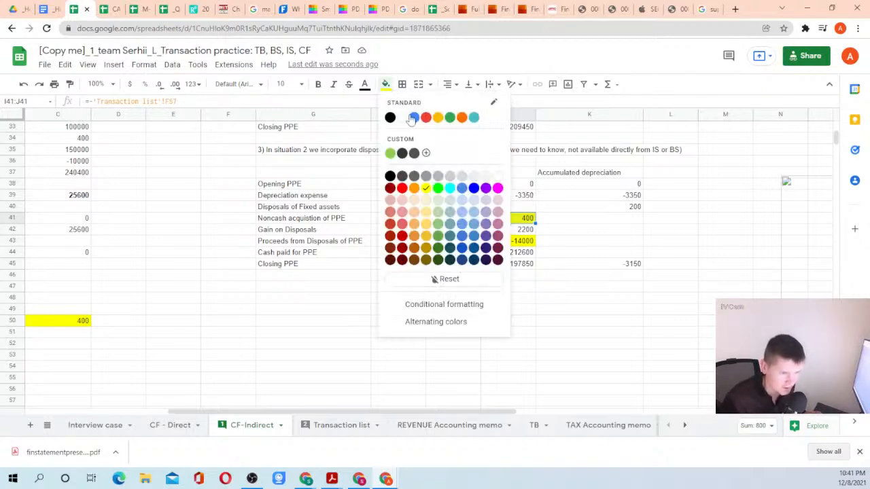
pyautogui.click(451, 119)
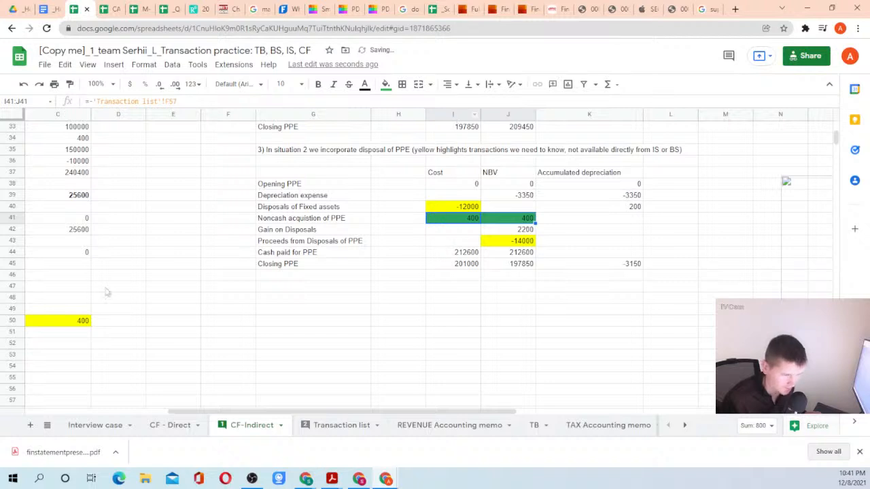
pyautogui.click(80, 309)
pyautogui.moveTo(464, 218); pyautogui.dragTo(495, 219)
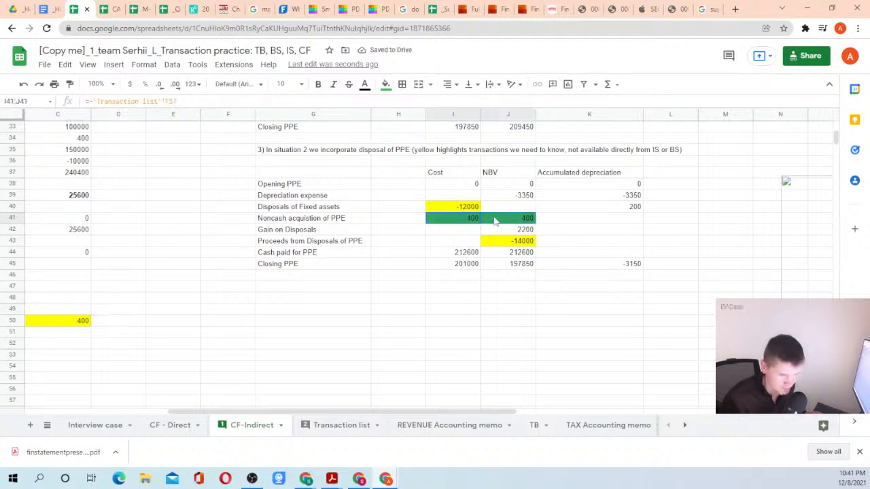
# Change the fill of the noncash investing and financing activity amount in C50 to the same green.
pyautogui.click(71, 321)
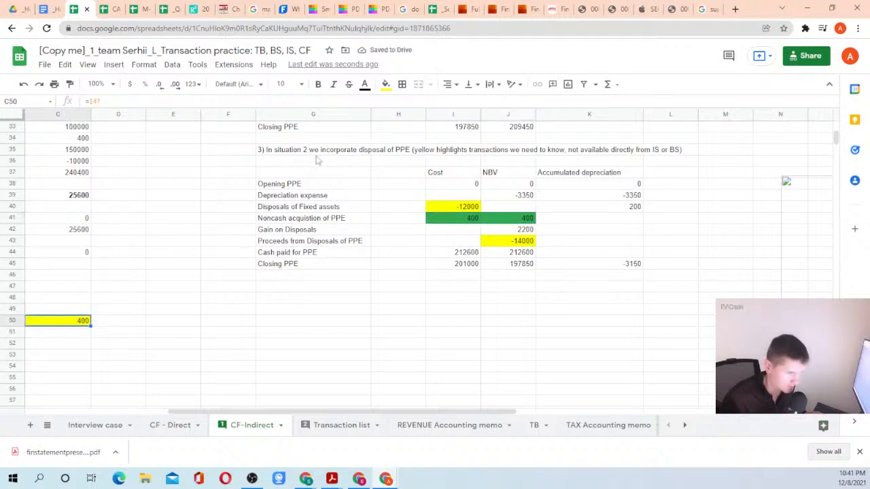
pyautogui.click(386, 84)
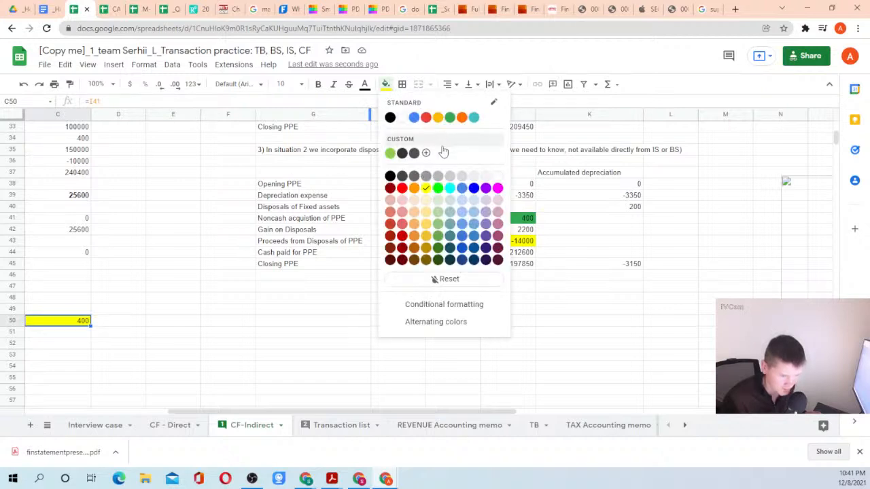
pyautogui.click(450, 118)
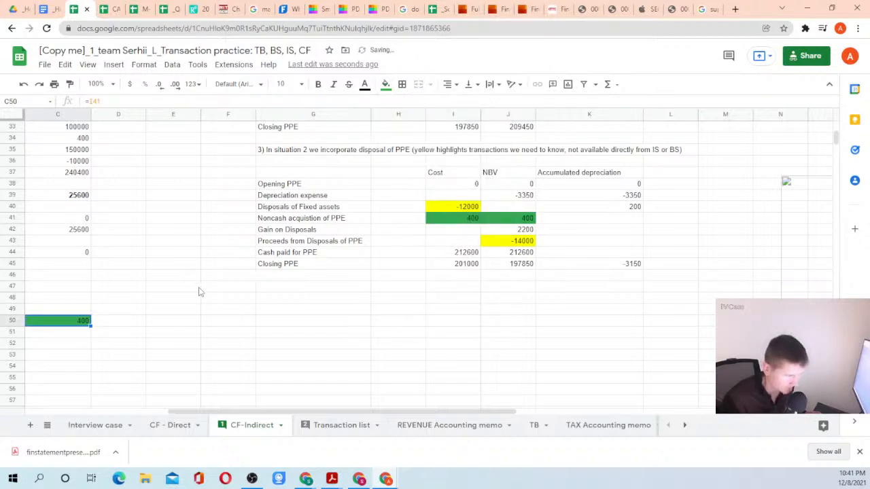
# Change the fill of the proceeds from disposals of PPE in J43 to green and return to the statement's Period1 column.
pyautogui.click(509, 241)
pyautogui.scroll(1, 350, 237)
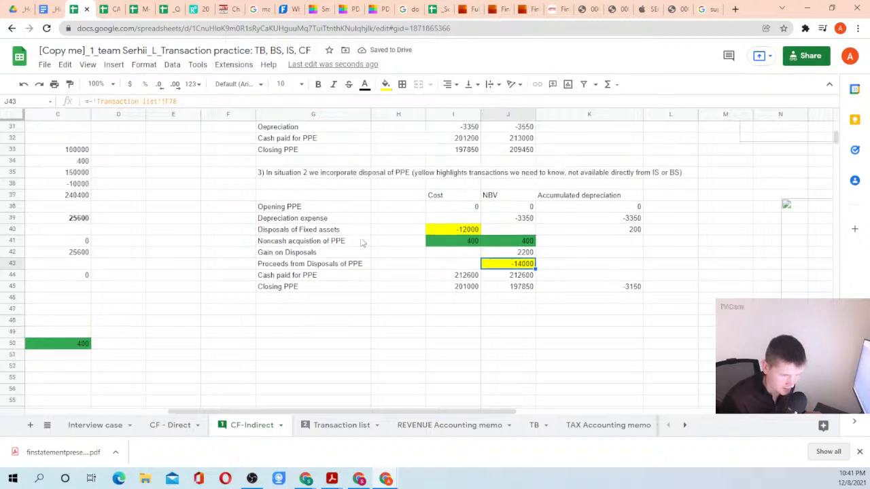
pyautogui.click(385, 84)
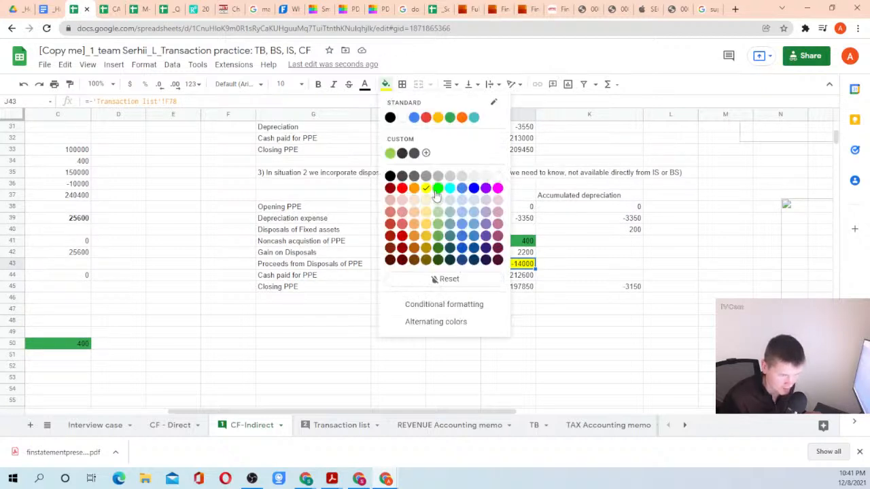
pyautogui.click(450, 117)
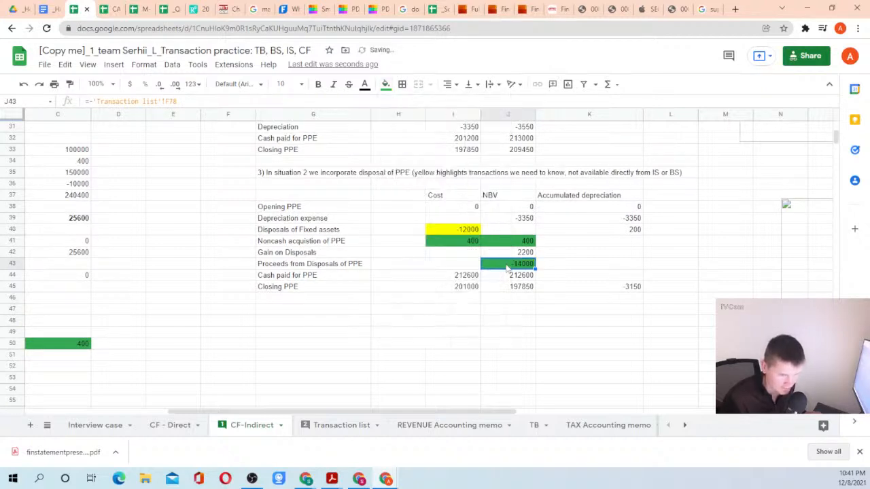
pyautogui.click(121, 223)
pyautogui.press('Left')
pyautogui.press('Left')
pyautogui.press('Left')
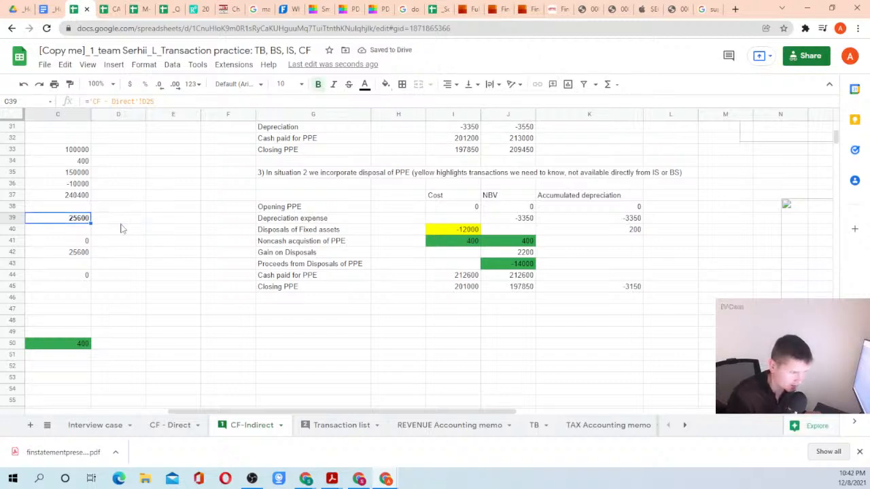
# Change the fill of the proceeds from sale of equipment amount in C27 to green.
pyautogui.press('Up')
pyautogui.press('Up')
pyautogui.press('Up')
pyautogui.press('Up')
pyautogui.press('Up')
pyautogui.press('Up')
pyautogui.press('Up')
pyautogui.press('Up')
pyautogui.press('Up')
pyautogui.press('Up')
pyautogui.press('Up')
pyautogui.press('Up')
pyautogui.press('Up')
pyautogui.press('Up')
pyautogui.press('Right')
pyautogui.press('Right')
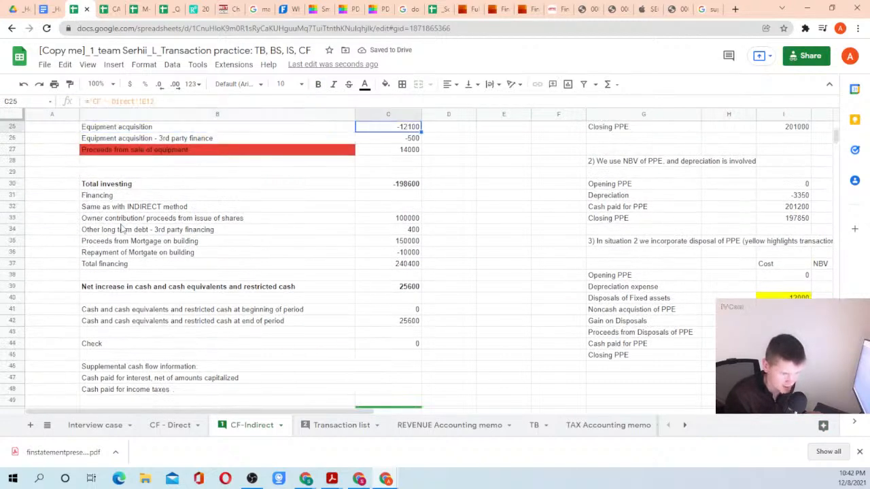
pyautogui.press('Down')
pyautogui.press('Down')
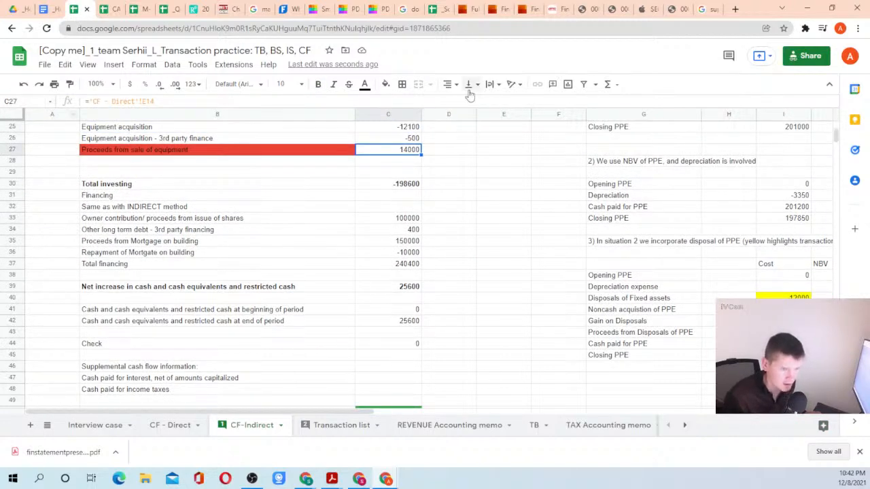
pyautogui.click(385, 84)
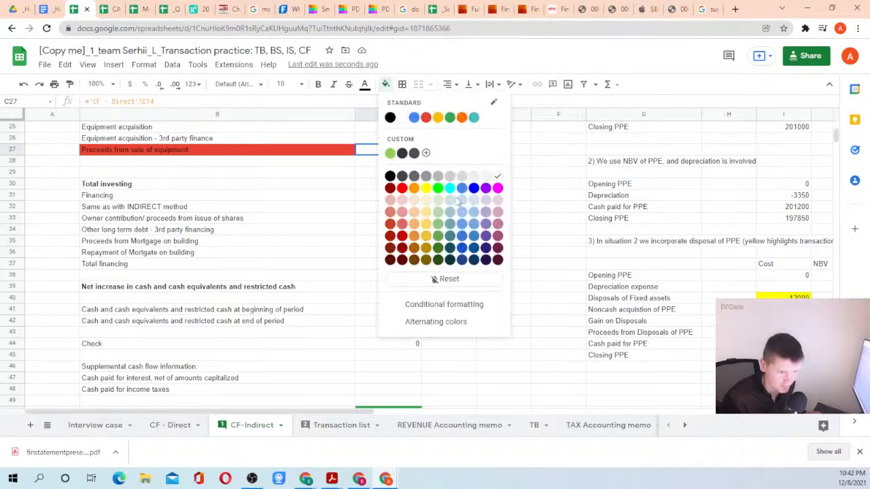
pyautogui.click(450, 117)
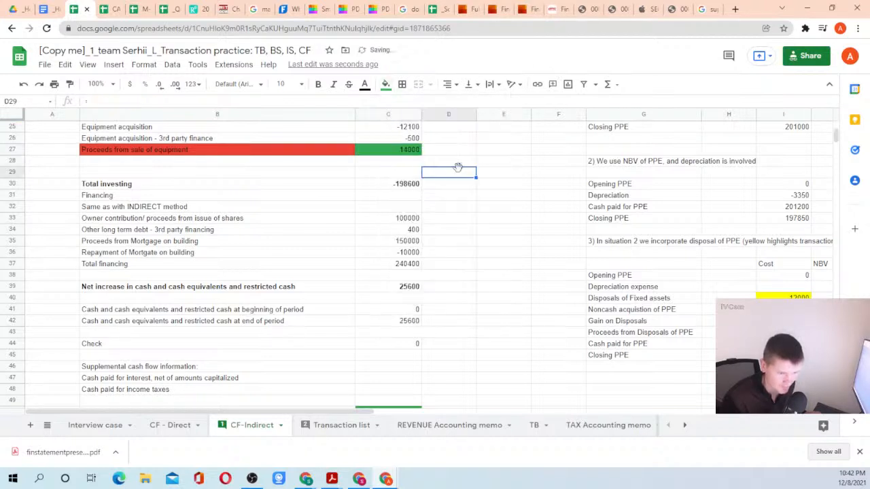
# Change the fill of the "Proceeds from sale of equipment" label in B27 from red to the same green.
pyautogui.click(144, 151)
pyautogui.click(402, 84)
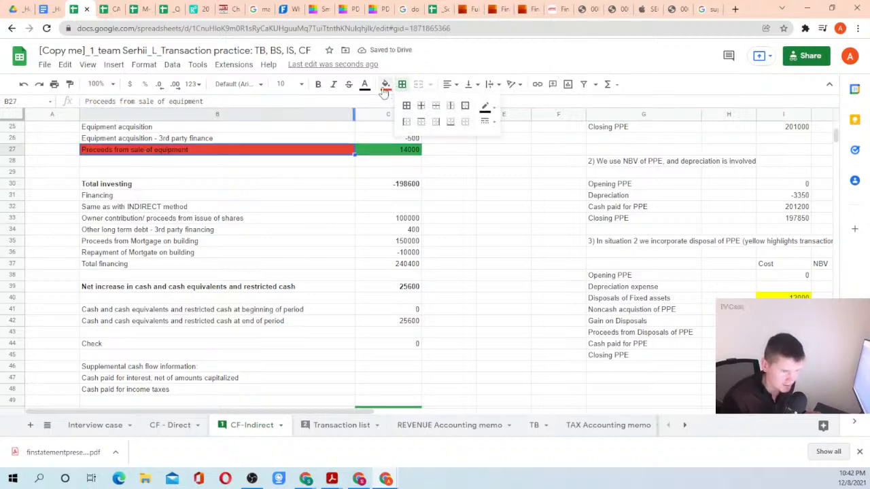
pyautogui.click(385, 83)
pyautogui.click(450, 117)
# Fill the whole noncash investing and financing activity line in B50:C50 with green.
pyautogui.scroll(-2, 333, 190)
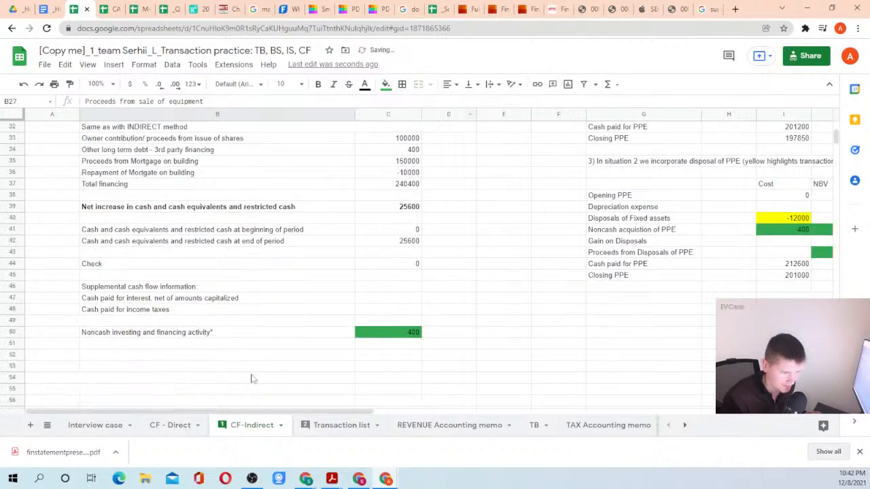
pyautogui.moveTo(162, 336); pyautogui.dragTo(371, 335)
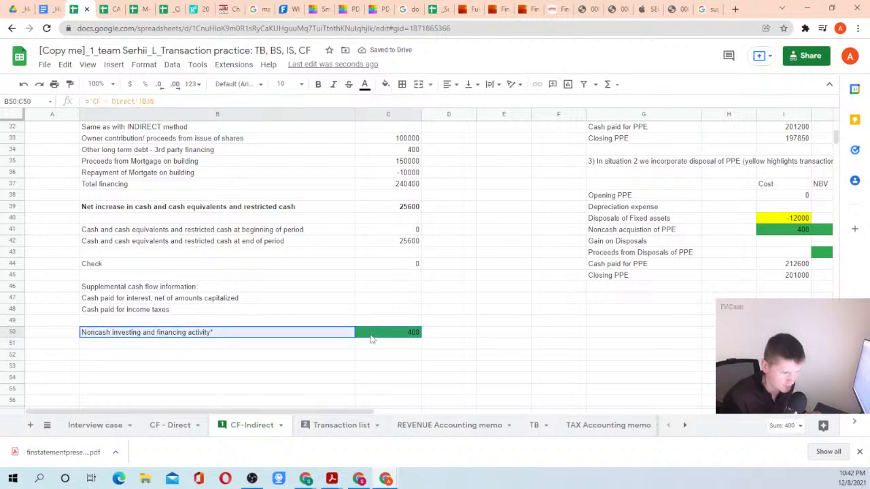
pyautogui.click(386, 84)
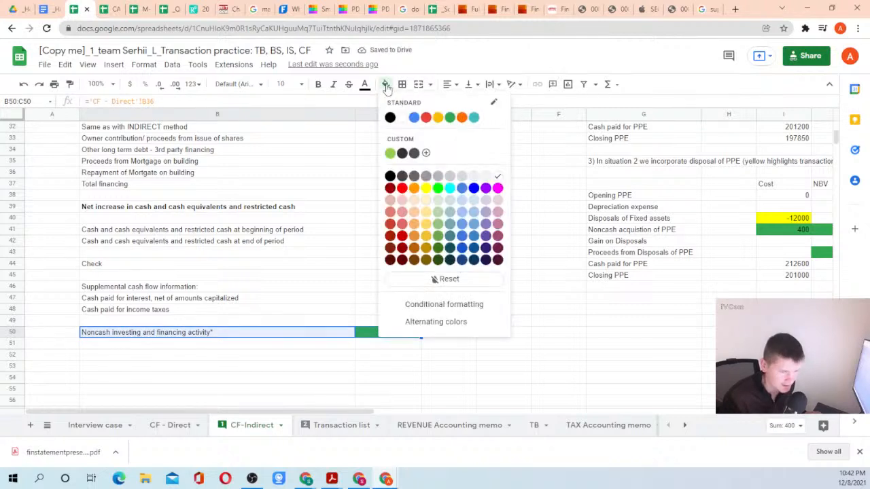
pyautogui.click(450, 117)
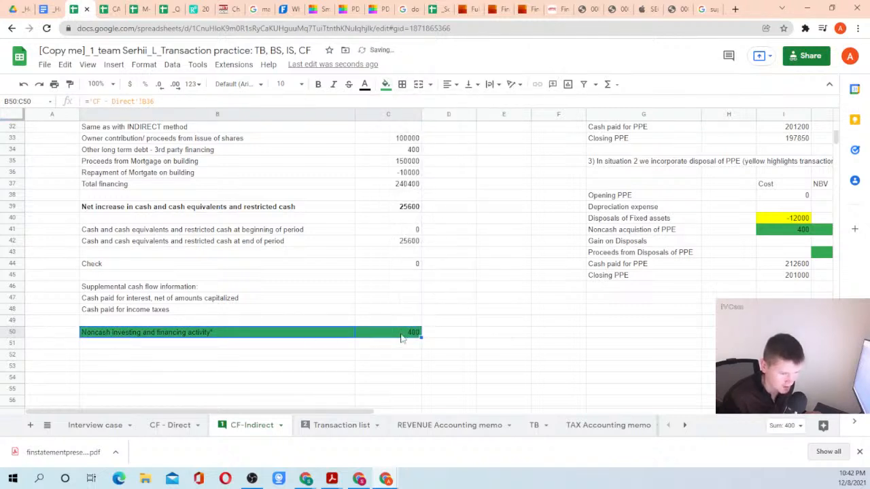
pyautogui.click(402, 336)
# Check the proceeds from sale of equipment in C27, and the gain on disposals in J42 of the third PPE roll-forward.
pyautogui.scroll(3, 415, 326)
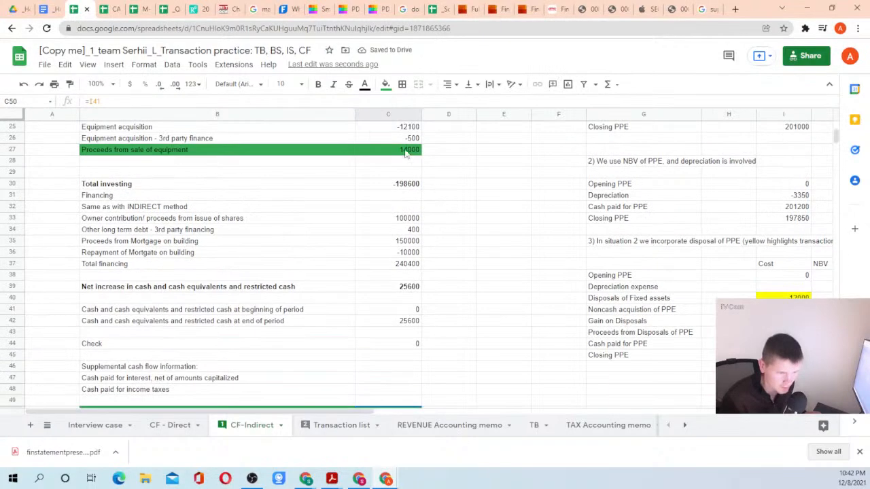
pyautogui.click(401, 149)
pyautogui.press('Right')
pyautogui.press('Right')
pyautogui.press('Right')
pyautogui.press('Right')
pyautogui.press('Right')
pyautogui.press('Right')
pyautogui.press('Right')
pyautogui.press('Right')
pyautogui.press('Right')
pyautogui.press('Right')
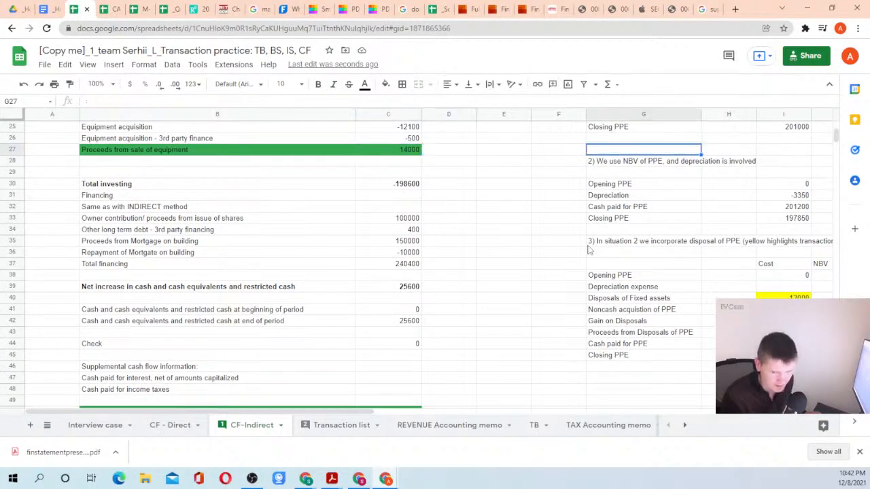
pyautogui.press('Left')
pyautogui.press('Down')
pyautogui.press('Down')
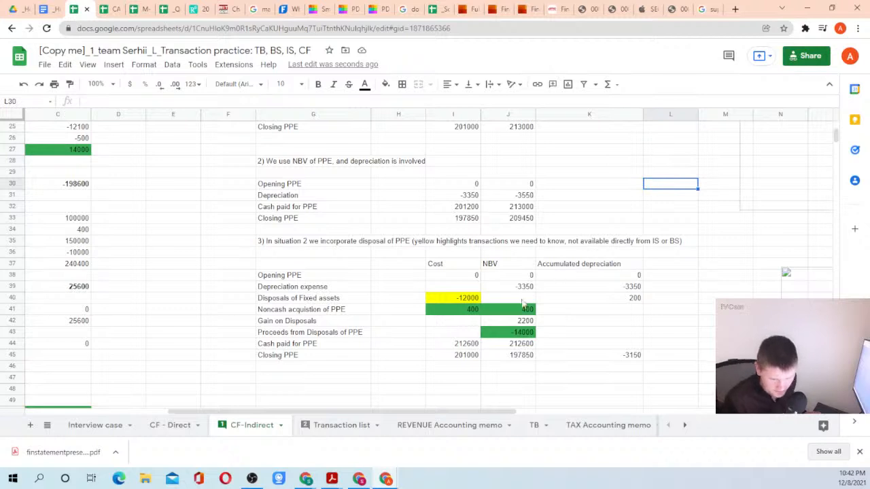
pyautogui.click(503, 324)
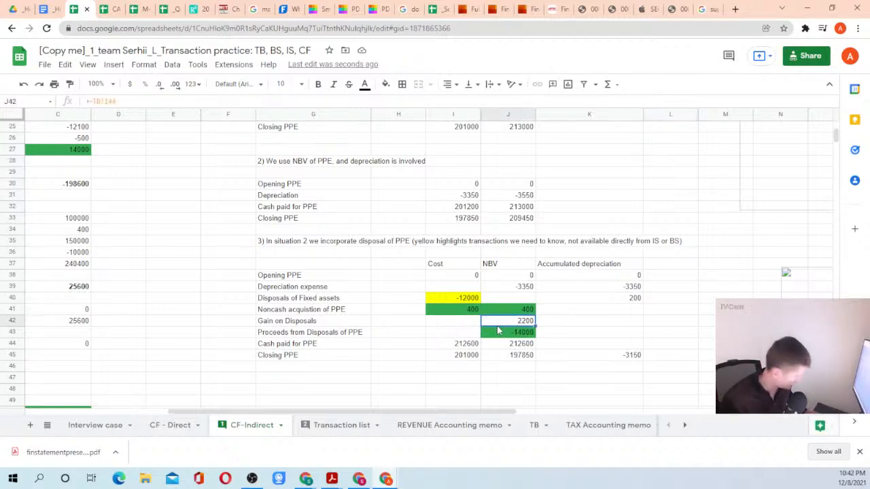
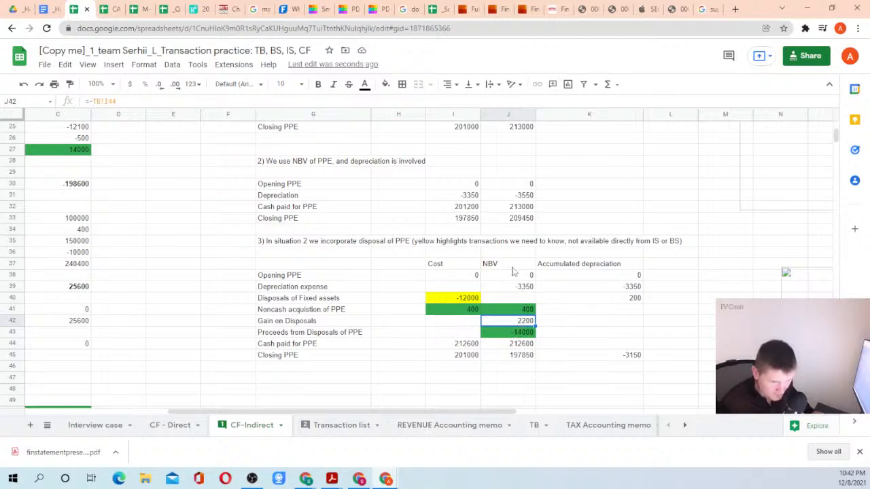
# Examine the NBV column of the third PPE roll-forward in J37:J45 and the noncash acquisition amounts in I41:J41.
pyautogui.moveTo(512, 268); pyautogui.dragTo(512, 360)
pyautogui.click(512, 361)
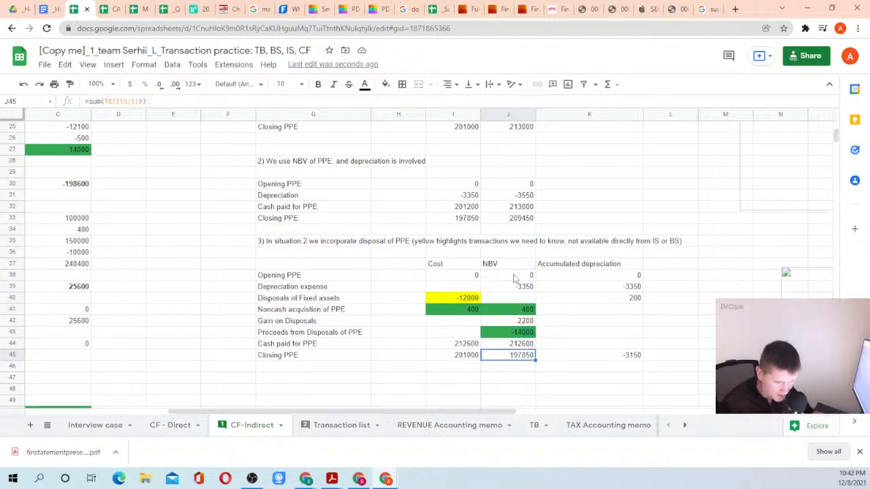
pyautogui.moveTo(512, 265); pyautogui.dragTo(515, 363)
pyautogui.click(516, 360)
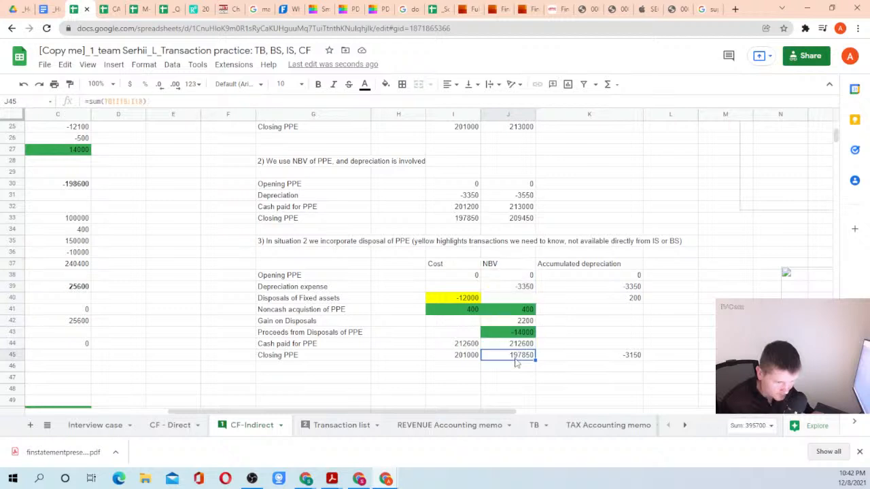
pyautogui.moveTo(512, 268); pyautogui.dragTo(510, 358)
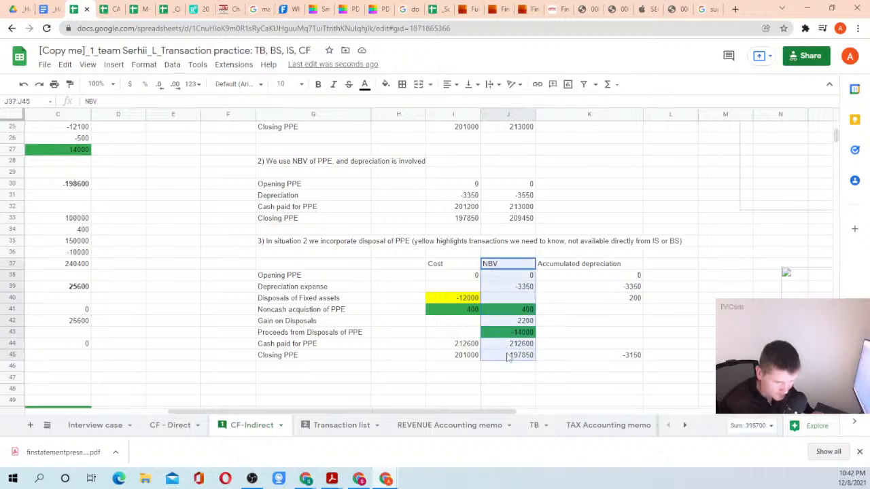
pyautogui.click(508, 355)
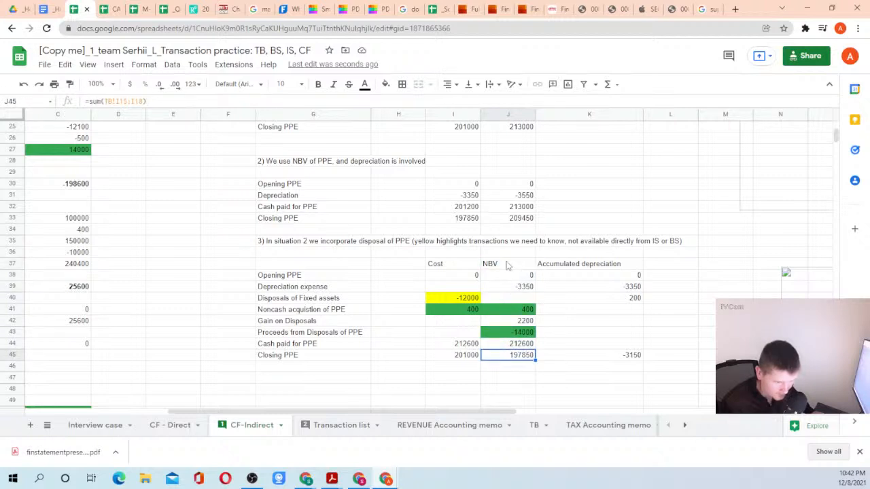
pyautogui.click(512, 322)
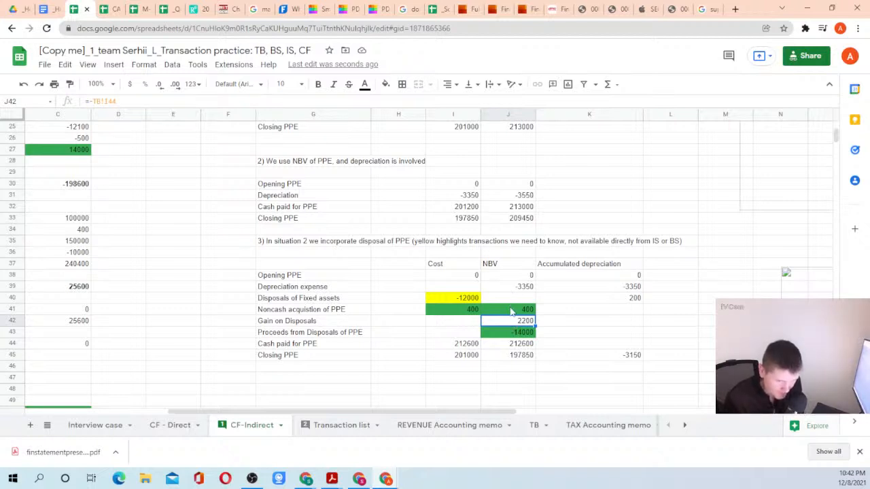
pyautogui.moveTo(502, 264); pyautogui.dragTo(506, 354)
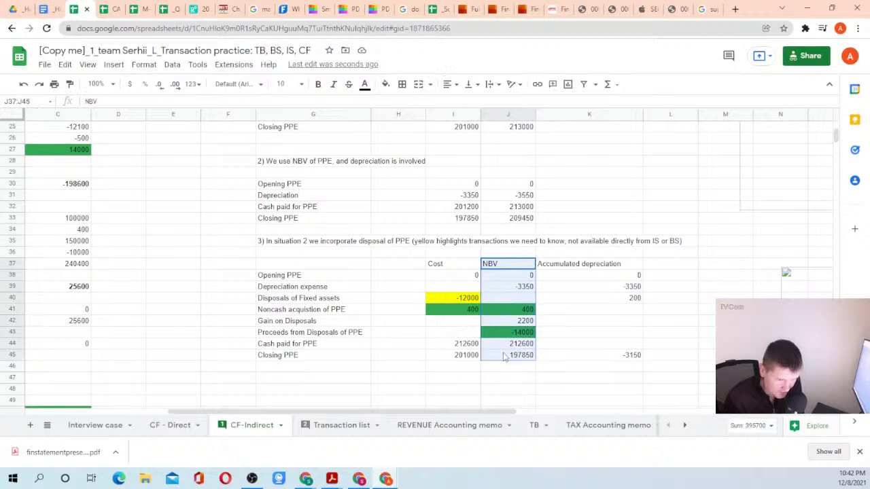
pyautogui.click(506, 355)
pyautogui.moveTo(501, 262); pyautogui.dragTo(503, 361)
pyautogui.click(504, 360)
pyautogui.moveTo(498, 265); pyautogui.dragTo(503, 362)
pyautogui.click(504, 360)
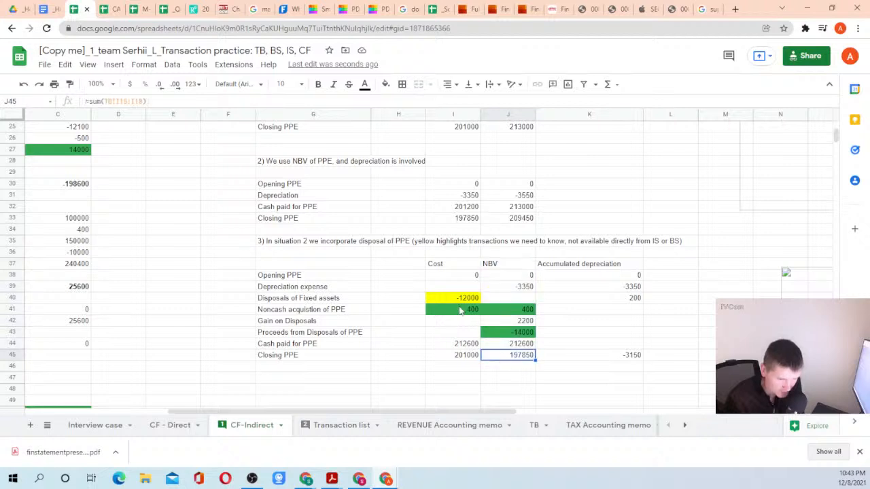
pyautogui.moveTo(460, 310); pyautogui.dragTo(497, 314)
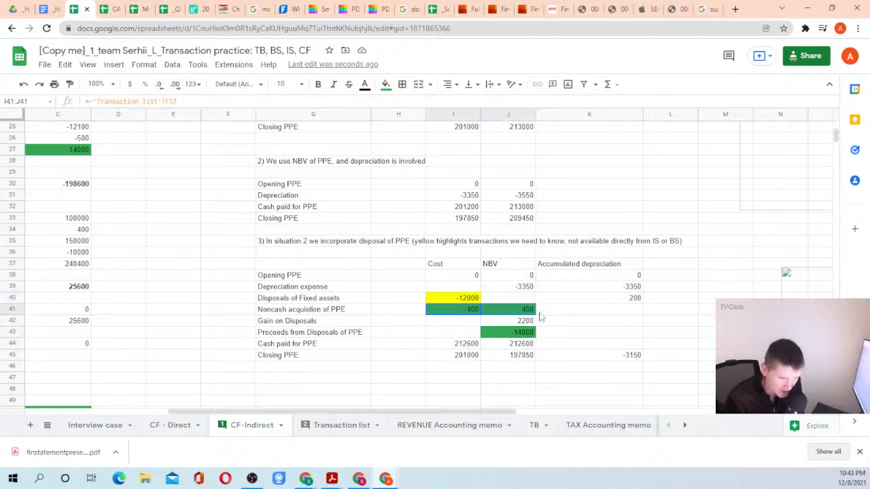
pyautogui.click(501, 312)
pyautogui.click(499, 312)
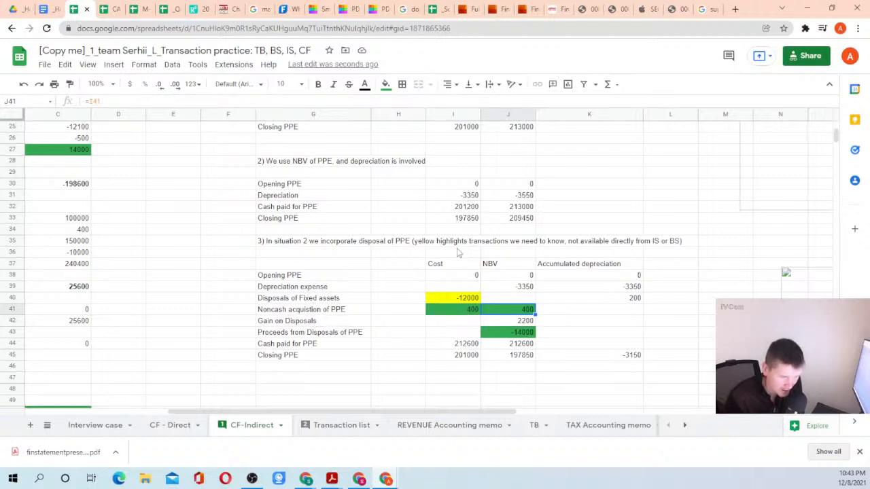
# Edit the note in G35 above the third roll-forward so it says "yellow/green highlights".
pyautogui.click(429, 244)
pyautogui.click(284, 242)
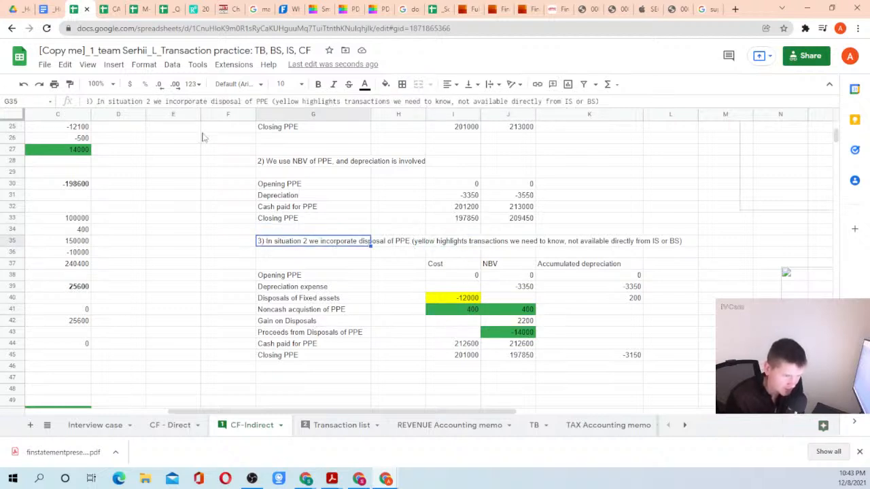
pyautogui.click(299, 102)
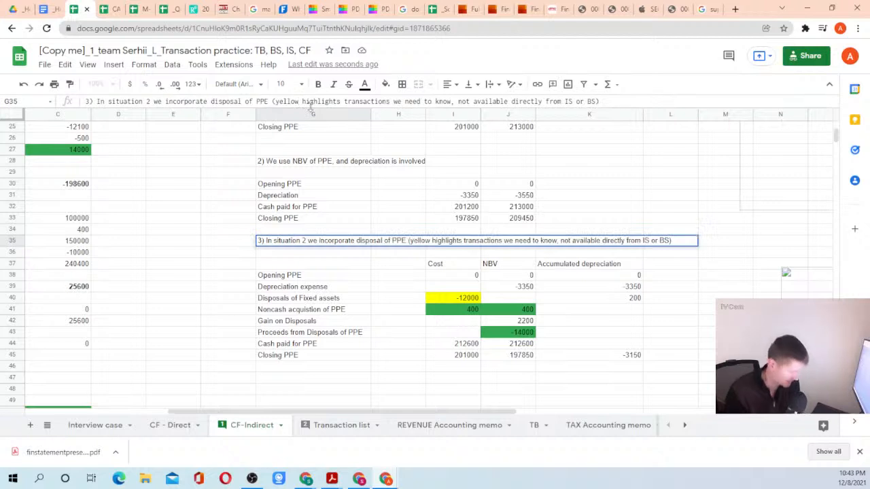
pyautogui.write('/green')
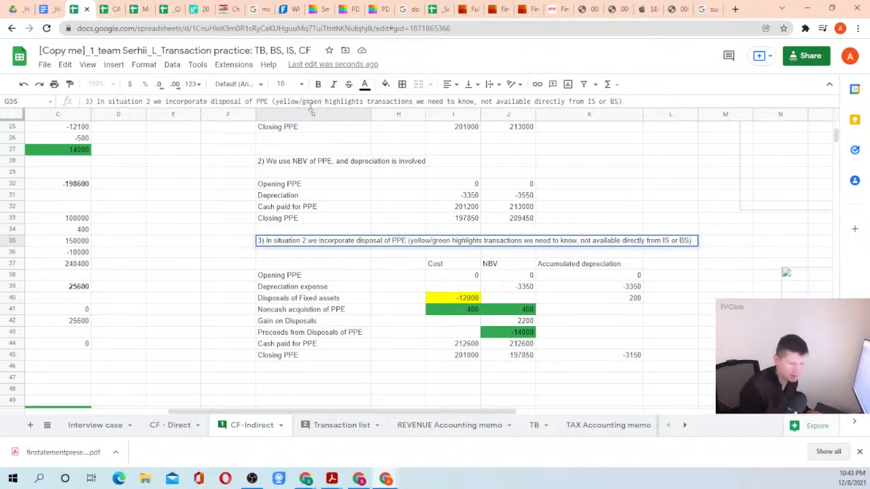
pyautogui.press('Return')
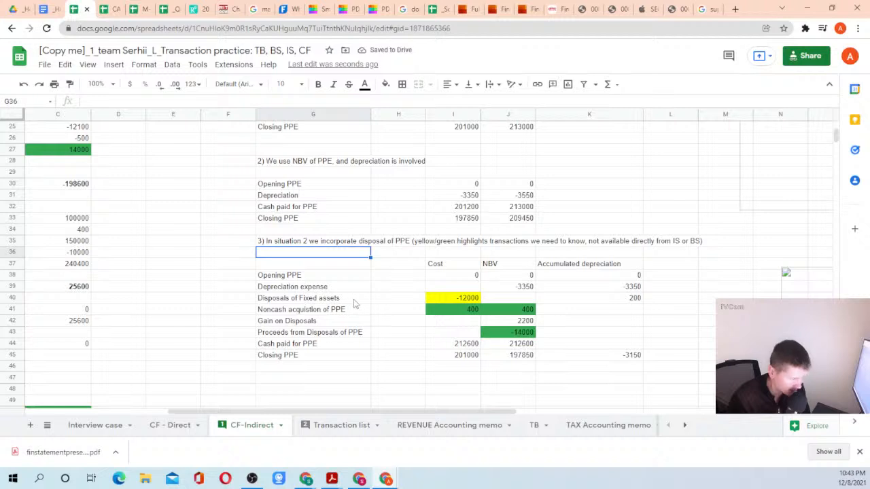
# Review the highlighted disposal, noncash acquisition and proceeds amounts in the third roll-forward, and the cash paid for PPE formula in I44.
pyautogui.click(452, 297)
pyautogui.click(509, 310)
pyautogui.click(516, 333)
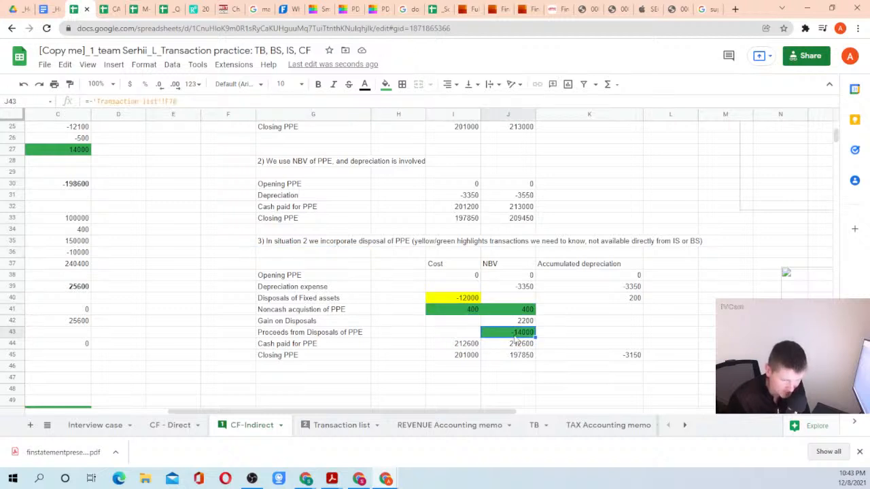
pyautogui.moveTo(301, 297); pyautogui.dragTo(468, 303)
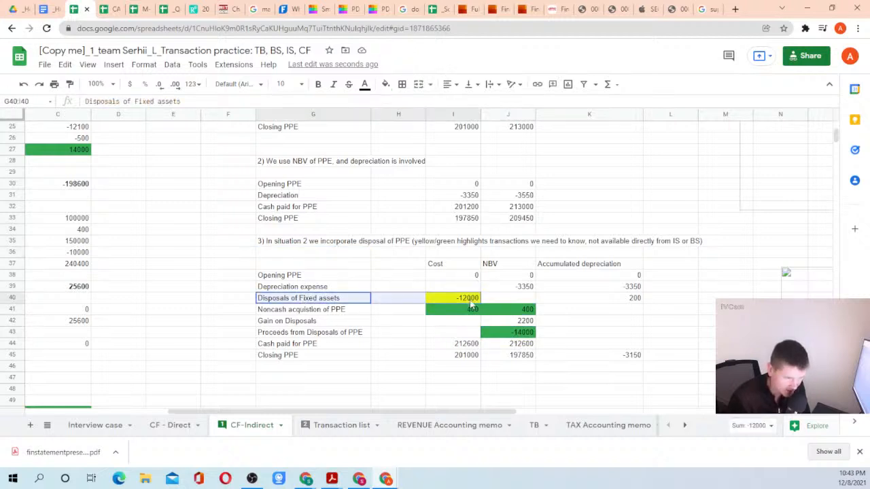
pyautogui.click(463, 304)
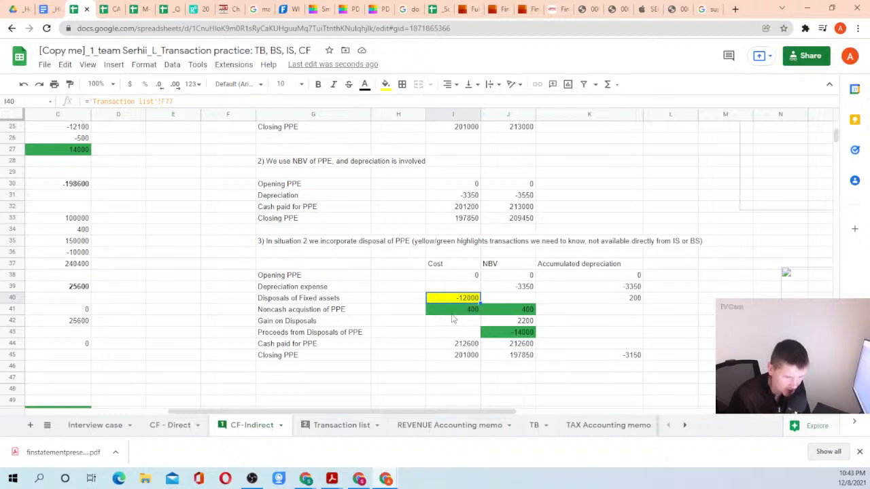
pyautogui.click(464, 345)
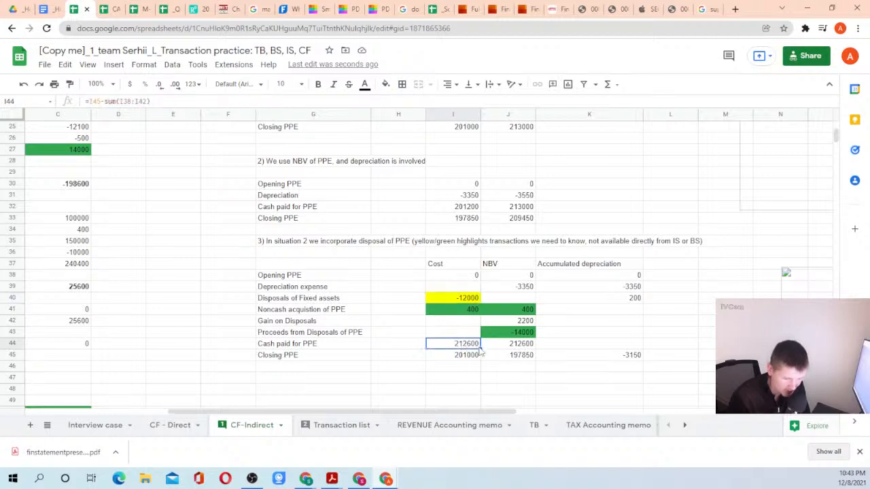
# Fill the Cash paid for PPE row of the third roll-forward, G44:J44, with the standard orange-yellow.
pyautogui.click(290, 345)
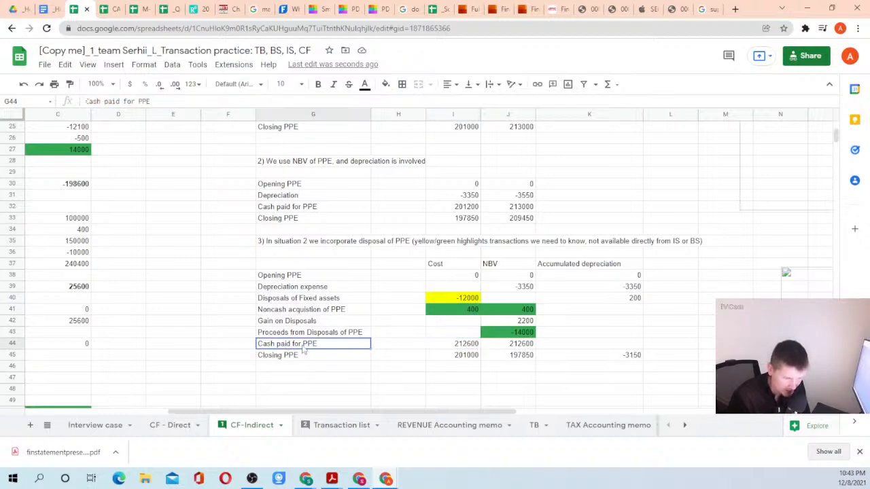
pyautogui.moveTo(303, 347); pyautogui.dragTo(528, 348)
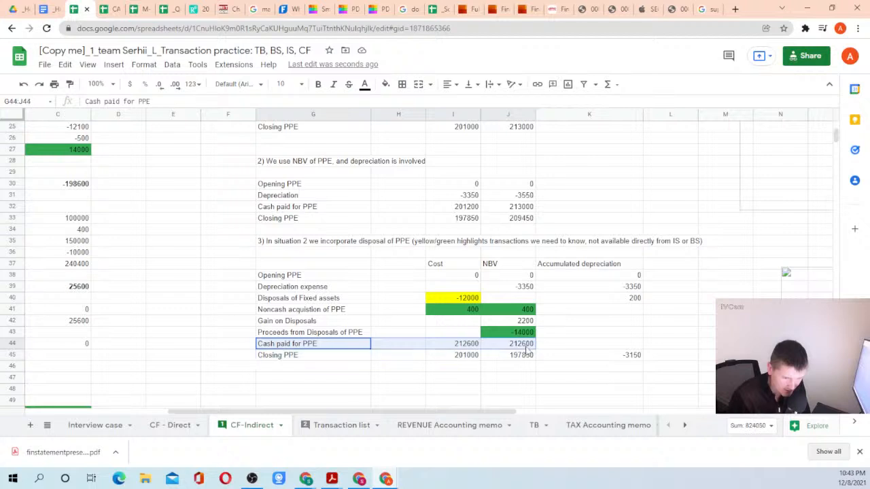
pyautogui.click(385, 85)
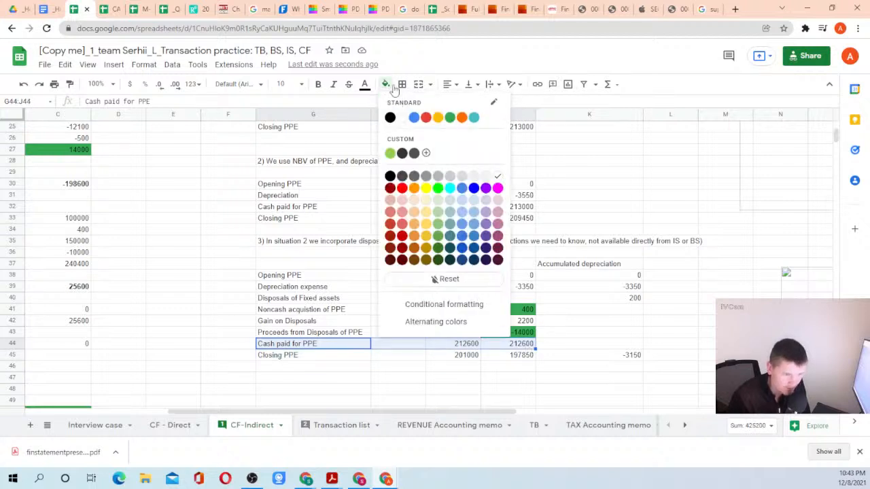
pyautogui.click(439, 117)
pyautogui.click(306, 355)
pyautogui.click(303, 348)
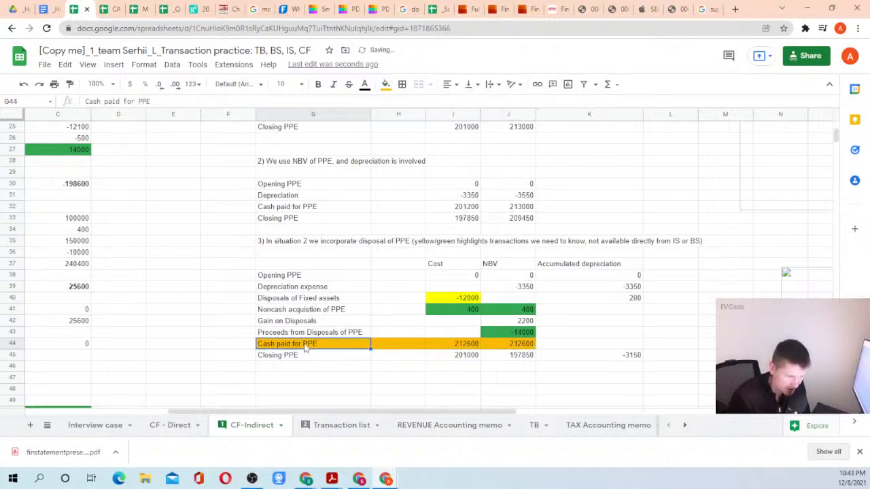
# Review the Cost column of the third PPE roll-forward, checking the noncash acquisition and cash paid formulas in I41 and I44.
pyautogui.press('Right')
pyautogui.press('Right')
pyautogui.press('Up')
pyautogui.press('Up')
pyautogui.press('Up')
pyautogui.press('Up')
pyautogui.press('Up')
pyautogui.press('Up')
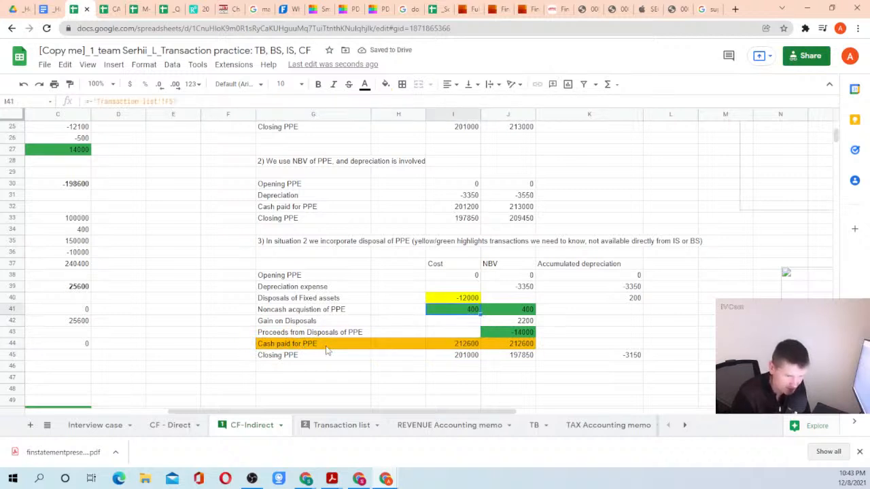
pyautogui.press('Down')
pyautogui.press('Down')
pyautogui.press('Down')
pyautogui.press('Down')
pyautogui.press('Down')
pyautogui.press('Down')
pyautogui.press('Down')
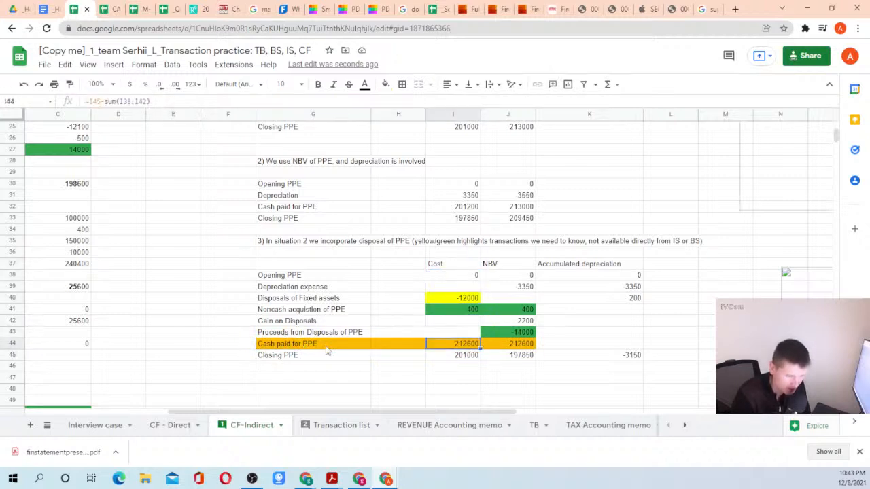
pyautogui.press('Up')
pyautogui.press('Up')
pyautogui.press('Up')
pyautogui.press('Up')
pyautogui.press('Up')
pyautogui.press('Up')
pyautogui.press('Up')
pyautogui.press('Up')
# Go through the NBV column of the third roll-forward, J37:J44, including depreciation expense, gain on disposals and cash paid for PPE.
pyautogui.press('Right')
pyautogui.press('Down')
pyautogui.press('Down')
pyautogui.press('Down')
pyautogui.press('Down')
pyautogui.press('Down')
pyautogui.press('Down')
pyautogui.press('Down')
pyautogui.press('Down')
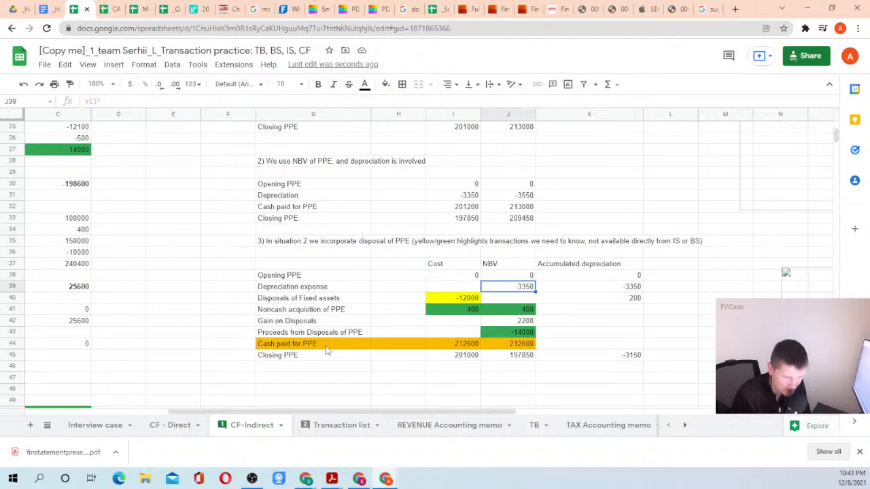
pyautogui.press('Up')
pyautogui.press('Up')
pyautogui.press('Up')
pyautogui.press('Up')
pyautogui.press('Up')
pyautogui.press('Up')
pyautogui.press('Up')
pyautogui.press('Up')
pyautogui.press('Up')
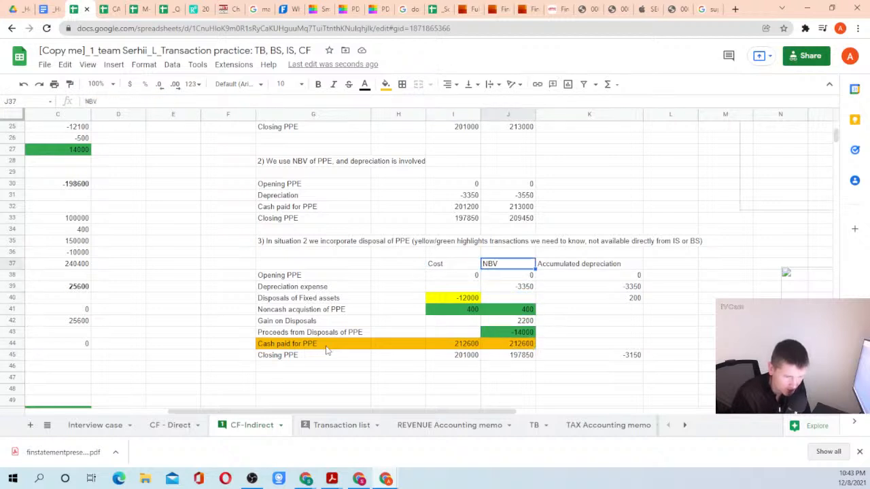
# Recheck the Cost column entries between opening PPE and cash paid for PPE, including the noncash acquisition link in I41.
pyautogui.press('Left')
pyautogui.press('Down')
pyautogui.press('Down')
pyautogui.press('Down')
pyautogui.press('Down')
pyautogui.press('Down')
pyautogui.press('Down')
pyautogui.press('Down')
pyautogui.press('Down')
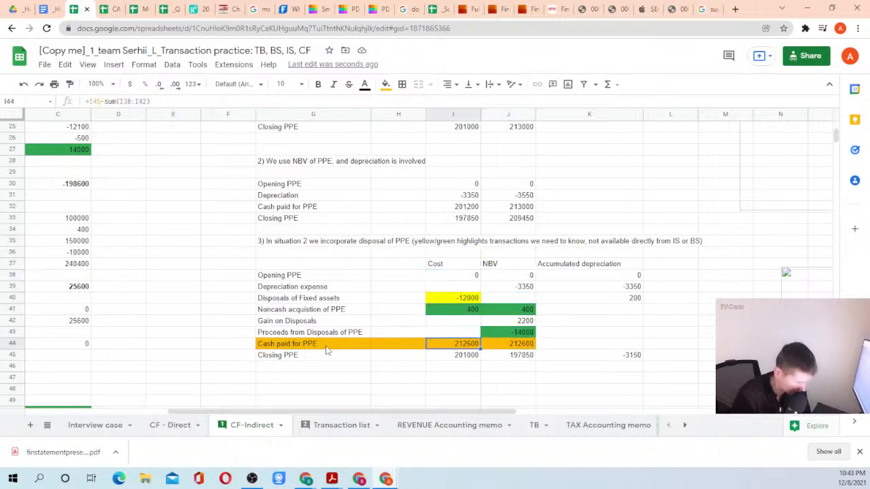
pyautogui.press('Up')
pyautogui.press('Up')
pyautogui.press('Up')
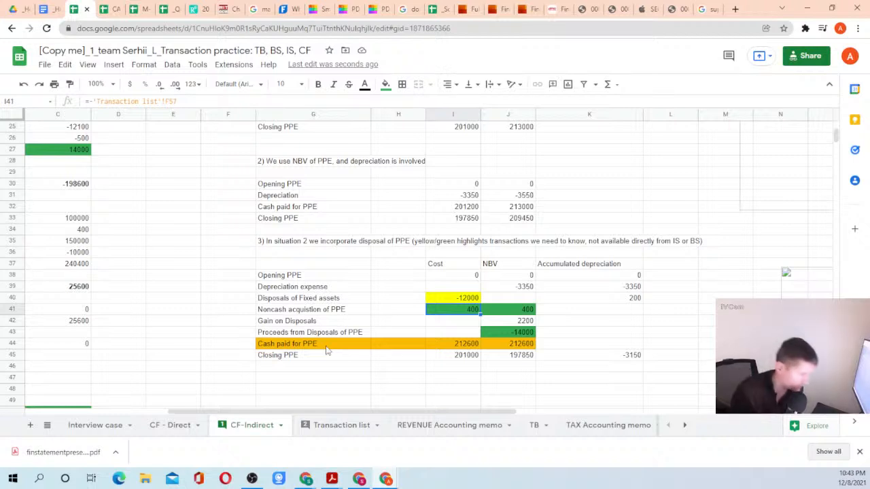
pyautogui.press('Up')
pyautogui.press('Up')
pyautogui.press('Up')
pyautogui.press('Up')
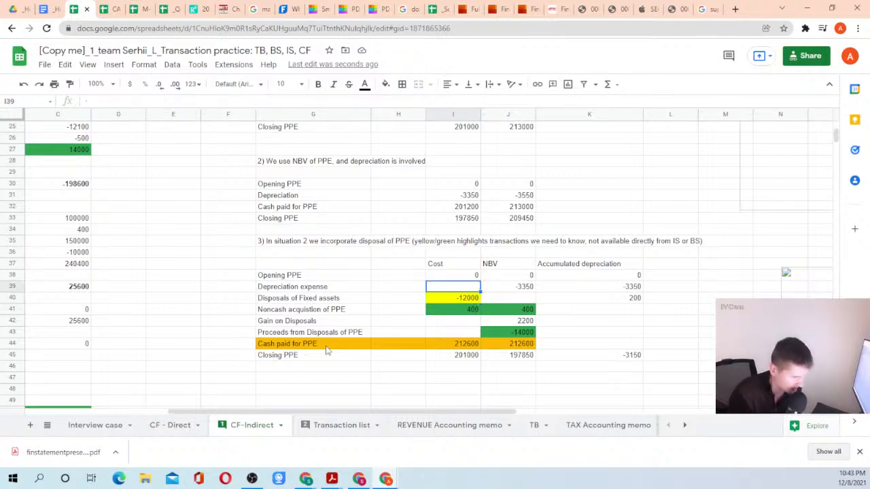
# Compare with the NBV column rows from depreciation expense to cash paid for PPE, including the disposal proceeds link in J43.
pyautogui.press('Right')
pyautogui.press('Down')
pyautogui.press('Down')
pyautogui.press('Down')
pyautogui.press('Down')
pyautogui.press('Down')
pyautogui.press('Down')
pyautogui.press('Down')
pyautogui.press('Down')
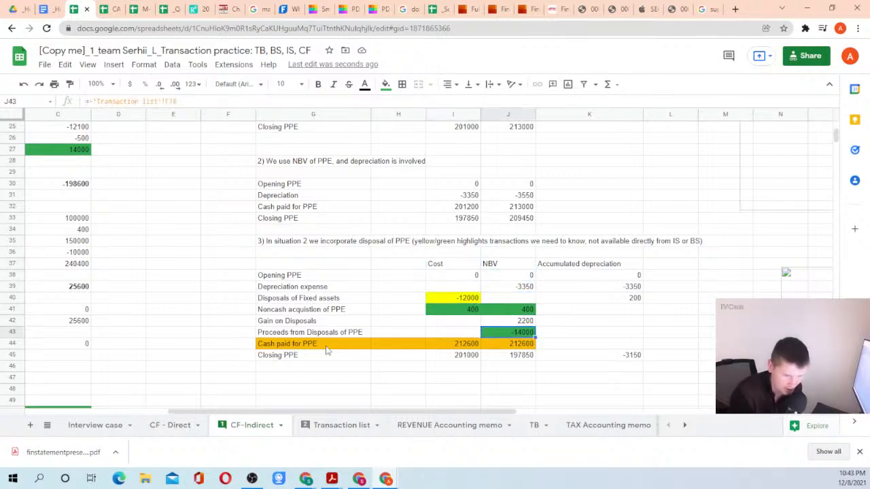
pyautogui.press('Left')
# Read the noncash investing and financing part of the Homework 5 instructions document, and return to the transaction practice spreadsheet.
pyautogui.click(43, 10)
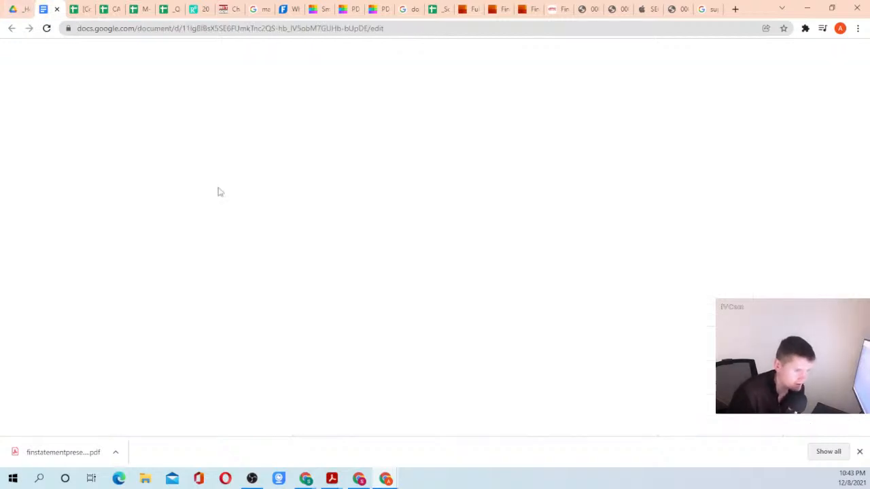
pyautogui.scroll(-3, 373, 288)
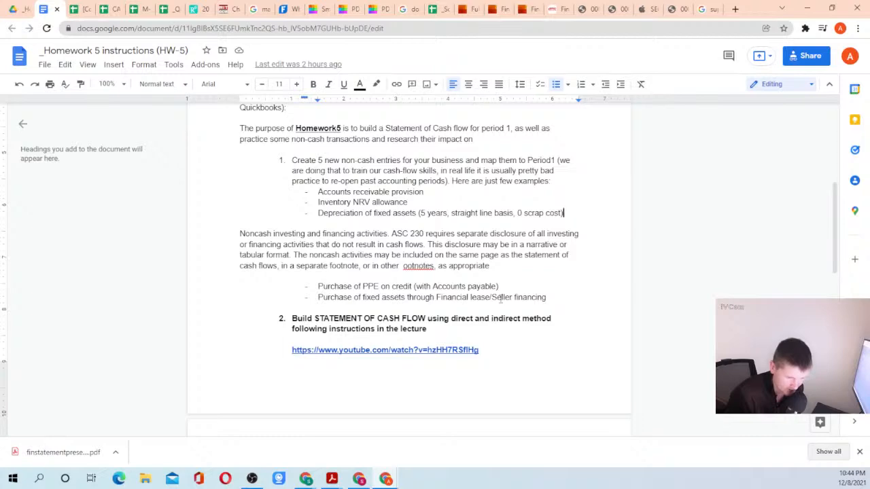
pyautogui.hotkey('ctrl', 'Tab')
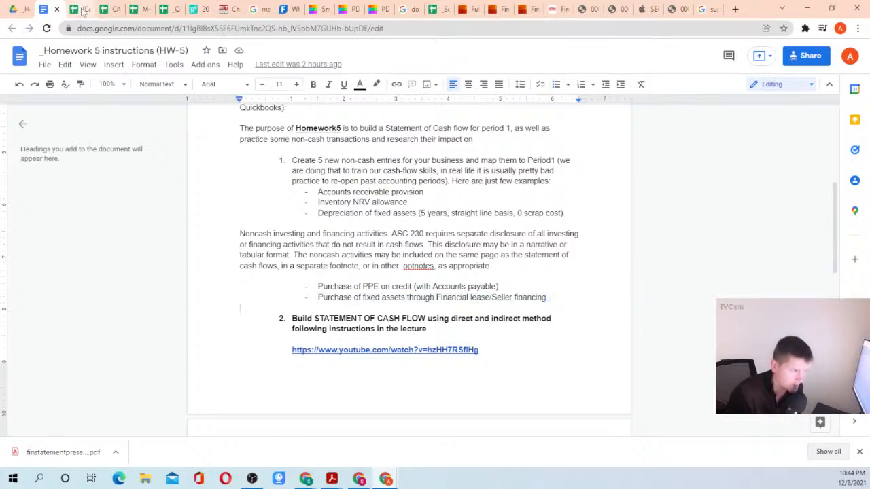
# Examine the noncash investing and financing activity disclosure in B50:C50 against the Cash paid for PPE row of the roll-forward.
pyautogui.press('Left')
pyautogui.press('Left')
pyautogui.press('Left')
pyautogui.press('Left')
pyautogui.press('Left')
pyautogui.press('Left')
pyautogui.press('Left')
pyautogui.press('Left')
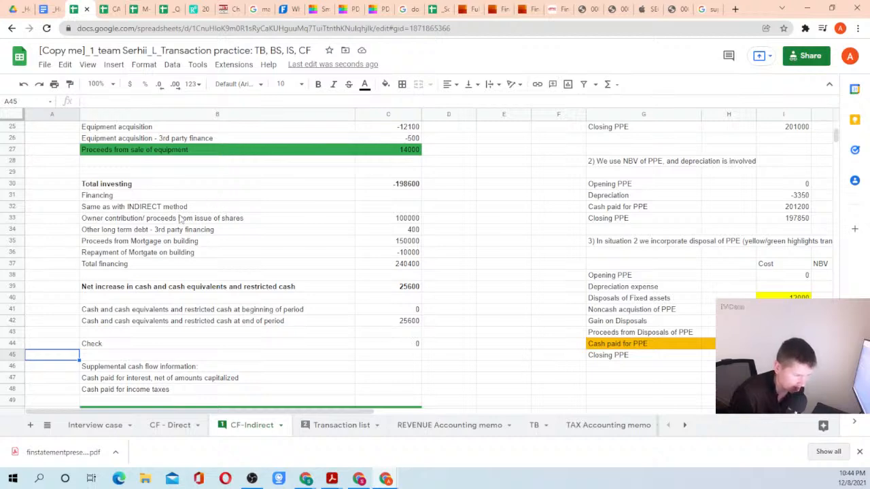
pyautogui.scroll(-5, 348, 231)
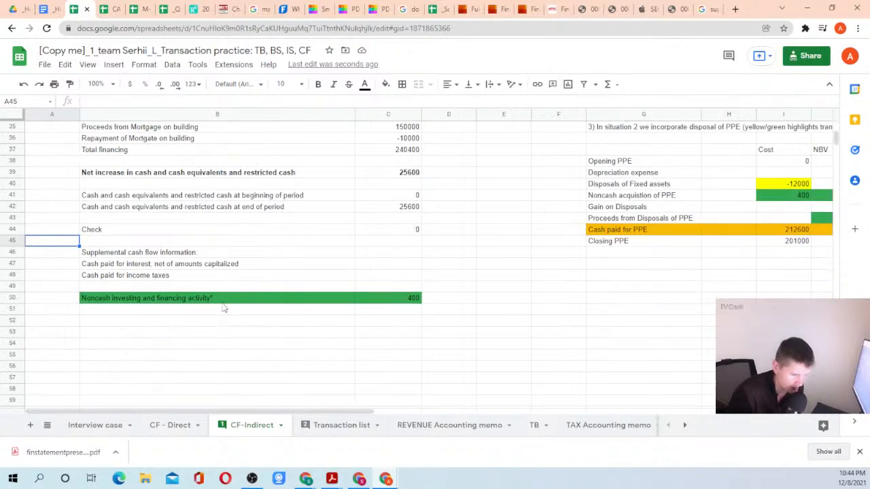
pyautogui.moveTo(202, 305); pyautogui.dragTo(398, 307)
pyautogui.click(398, 306)
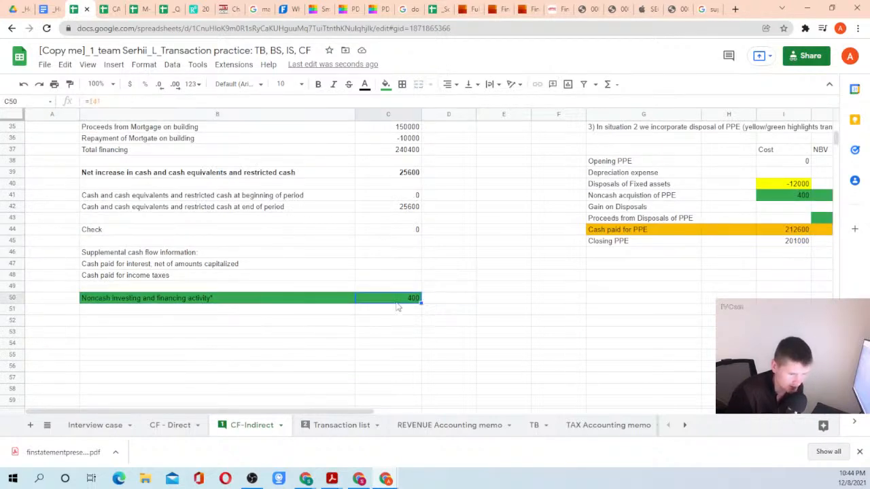
pyautogui.click(631, 231)
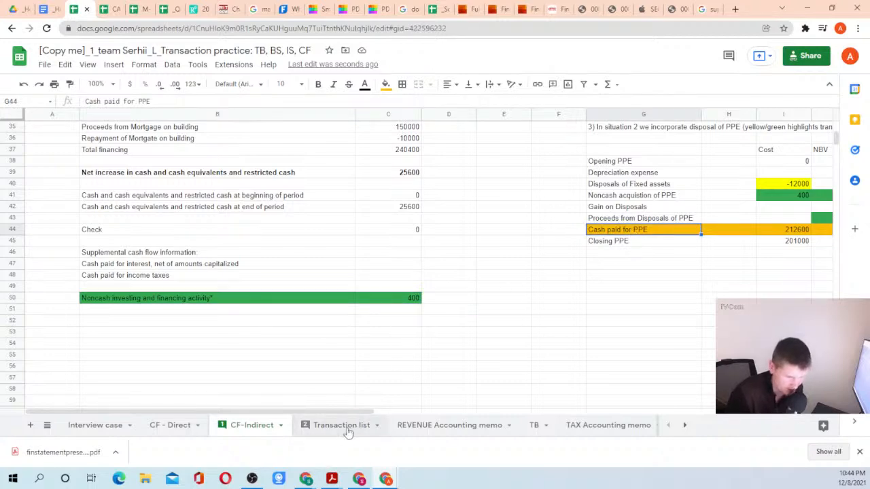
# In the Transaction list sheet, inspect the equipment disposal entry in rows 76:80 and its direct cash flow classification.
pyautogui.click(348, 427)
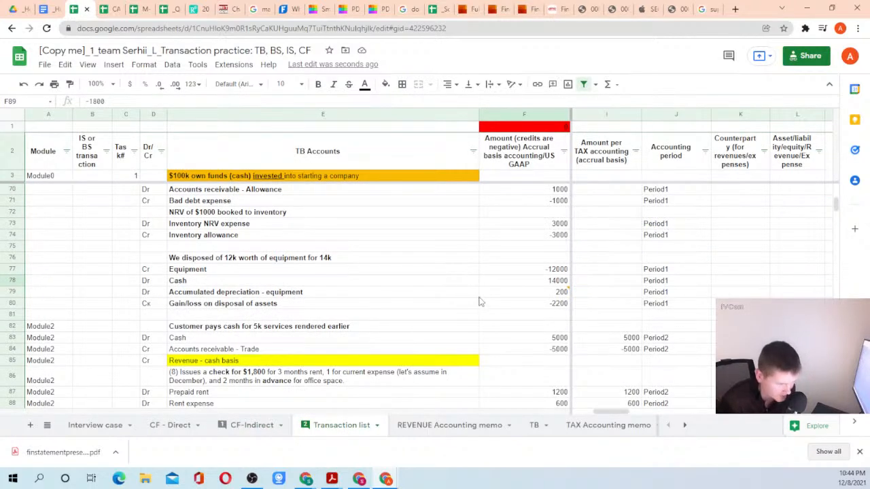
pyautogui.scroll(-1, 462, 296)
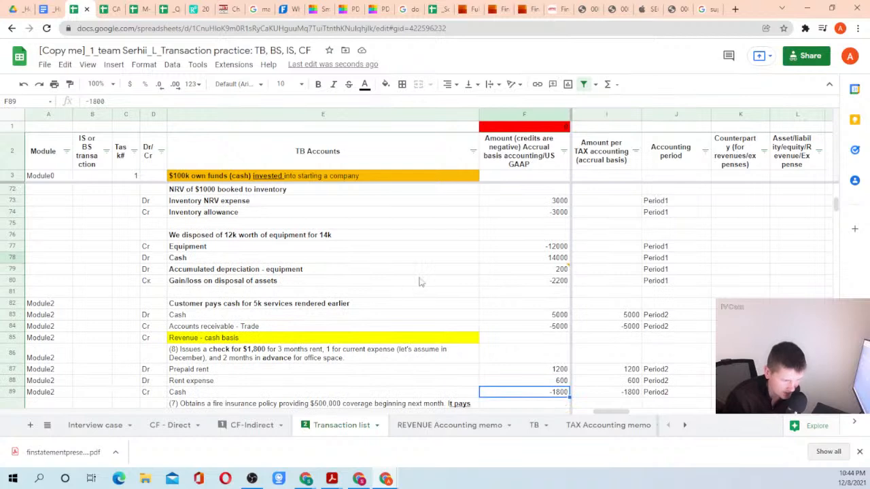
pyautogui.click(536, 282)
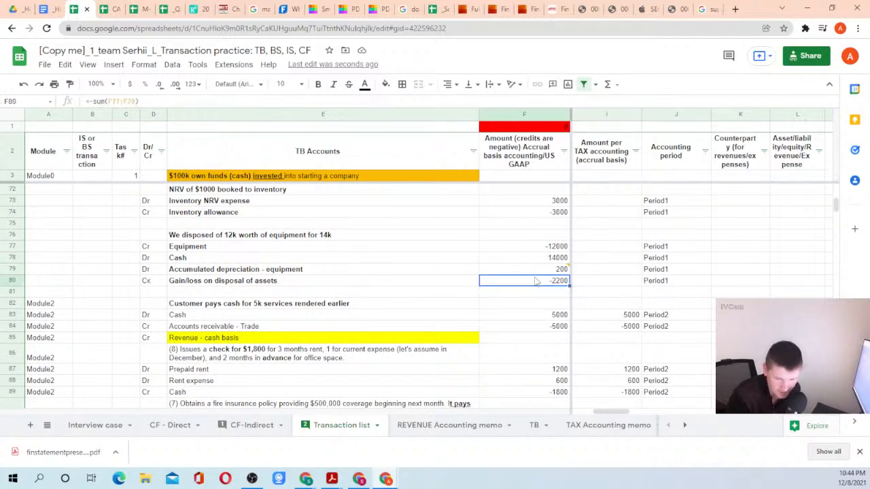
pyautogui.press('Right')
pyautogui.press('Right')
pyautogui.press('Right')
pyautogui.press('Right')
pyautogui.press('Right')
pyautogui.press('Right')
pyautogui.press('Right')
pyautogui.press('Right')
pyautogui.press('Right')
pyautogui.press('Left')
pyautogui.press('Up')
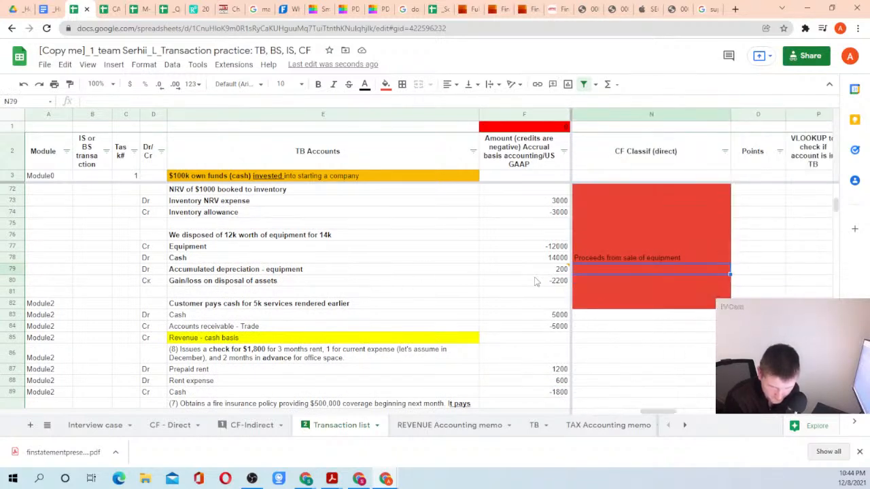
# Inspect the FSP Corp computer equipment entry in rows 54:57 and its cash and seller-financed classifications in column N.
pyautogui.press('Up')
pyautogui.press('Up')
pyautogui.press('Up')
pyautogui.press('Up')
pyautogui.press('Up')
pyautogui.press('Up')
pyautogui.press('Up')
pyautogui.press('Up')
pyautogui.press('Up')
pyautogui.press('Up')
pyautogui.press('Up')
pyautogui.press('Up')
pyautogui.press('Up')
pyautogui.press('Up')
pyautogui.press('Up')
pyautogui.press('Up')
pyautogui.press('Up')
pyautogui.press('Up')
pyautogui.press('Up')
pyautogui.press('Up')
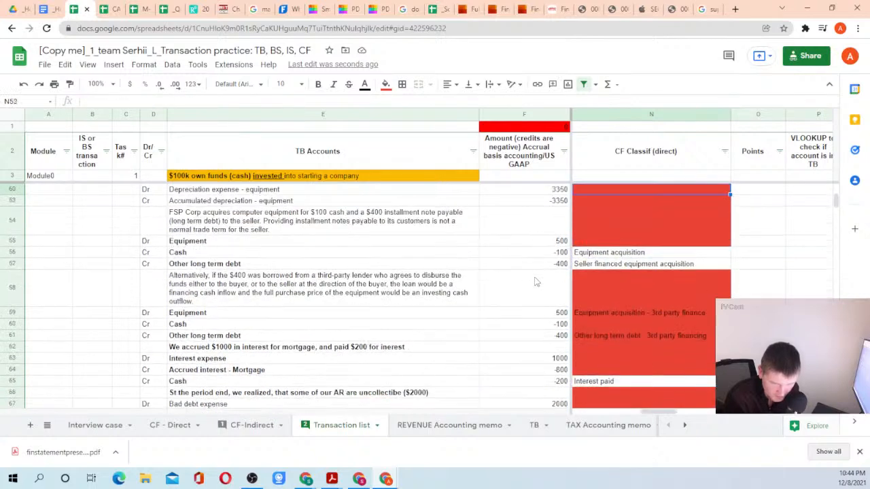
pyautogui.press('Down')
pyautogui.press('Down')
pyautogui.press('Down')
pyautogui.press('Down')
pyautogui.press('Down')
pyautogui.press('Down')
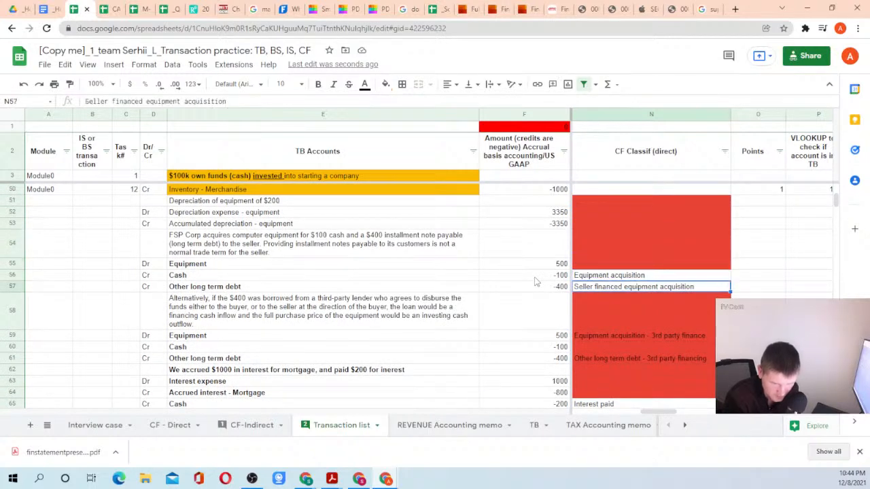
pyautogui.press('Left')
pyautogui.press('Right')
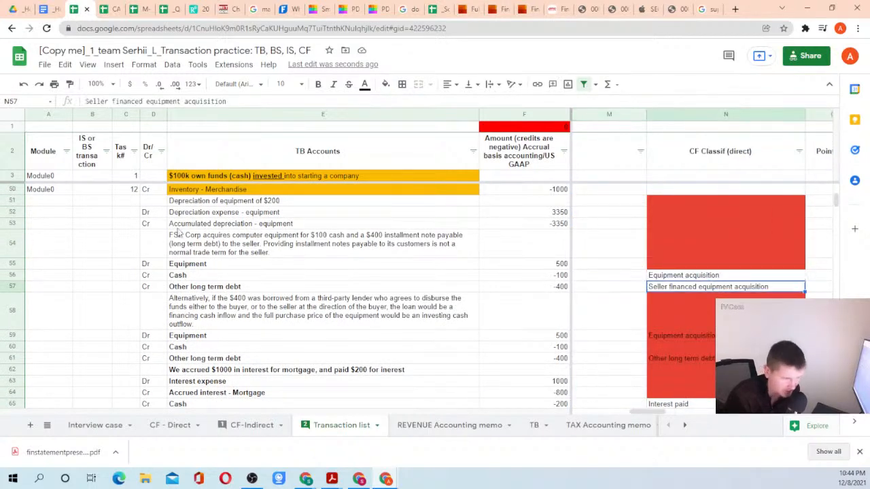
pyautogui.moveTo(93, 258); pyautogui.dragTo(668, 280)
pyautogui.click(679, 277)
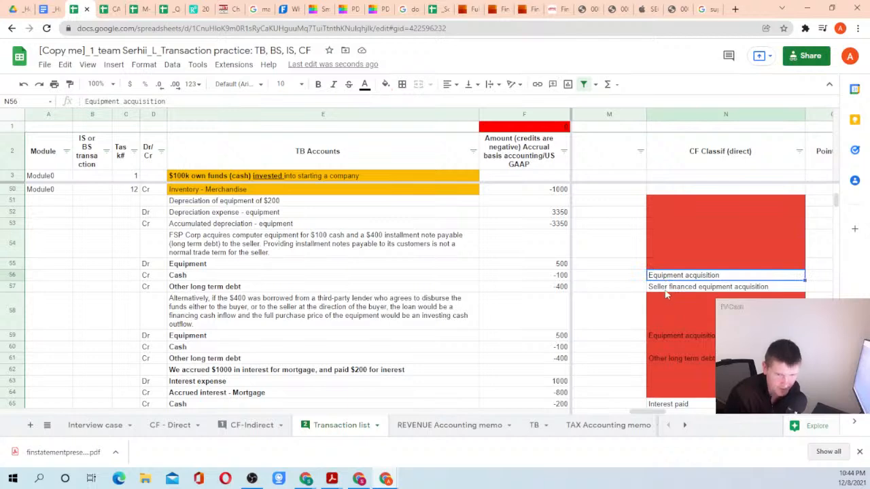
# Switch to Acrobat Reader, open section 6.8 Noncash investing and financing activities in finstatementpresentoct2021.pdf, and close the search box.
pyautogui.moveTo(333, 477)
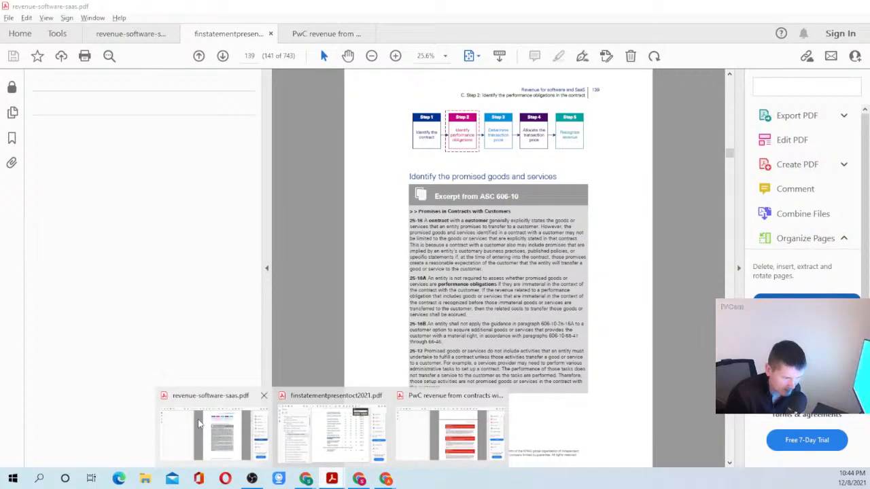
pyautogui.click(224, 431)
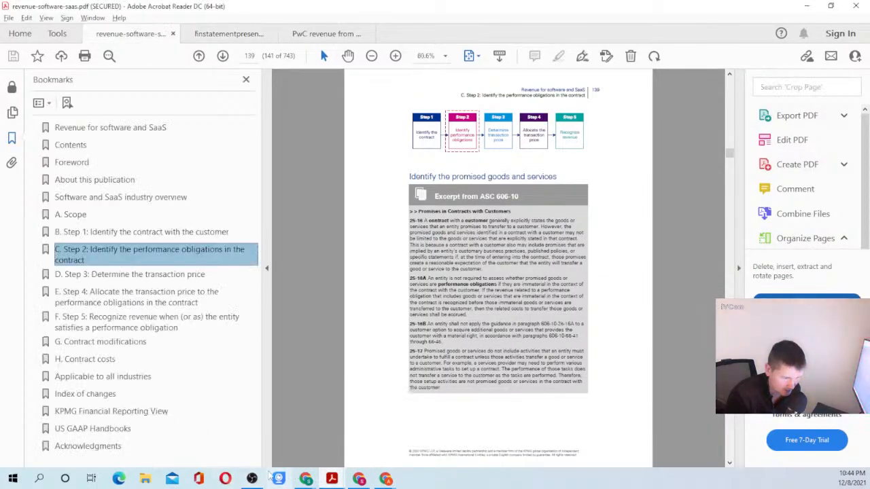
pyautogui.moveTo(306, 478)
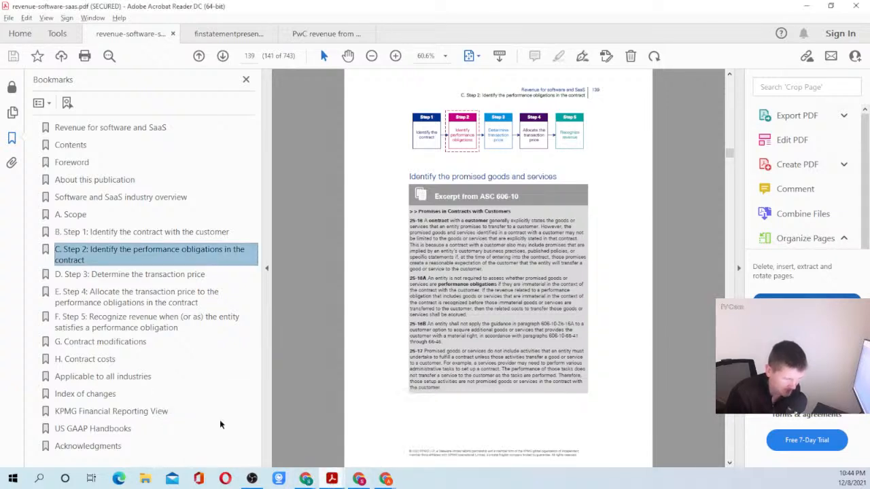
pyautogui.click(429, 419)
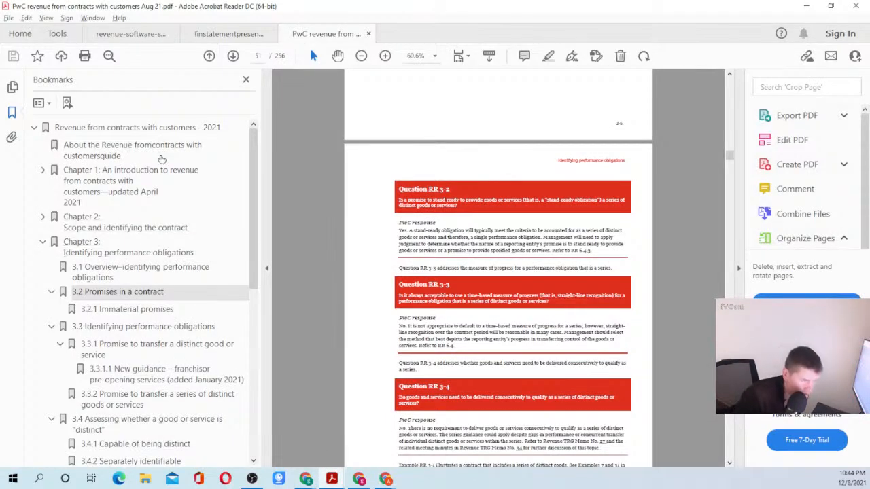
pyautogui.click(229, 33)
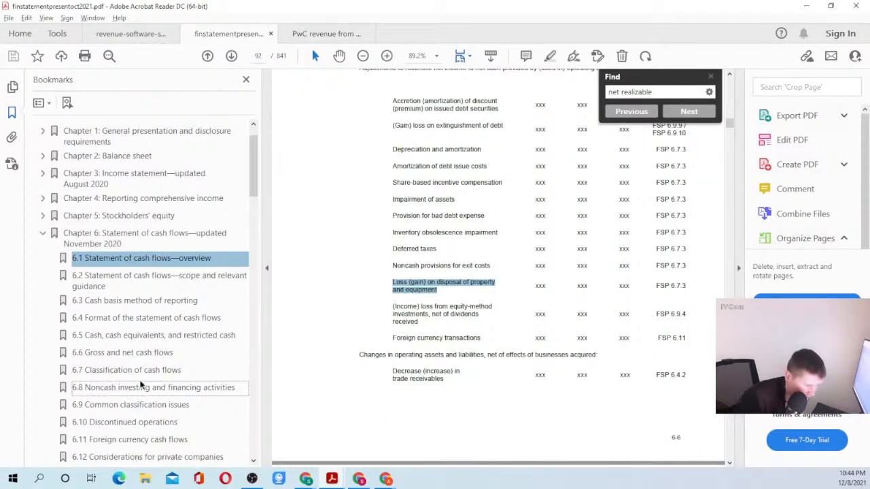
pyautogui.click(143, 389)
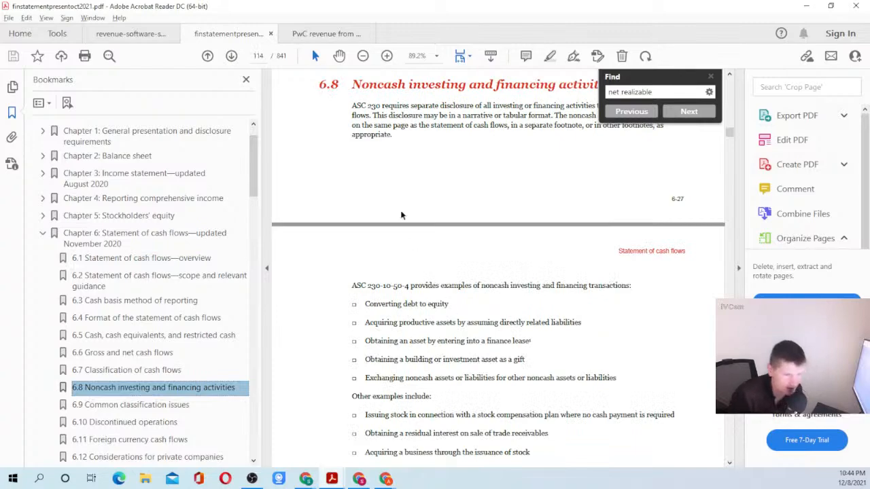
pyautogui.click(711, 77)
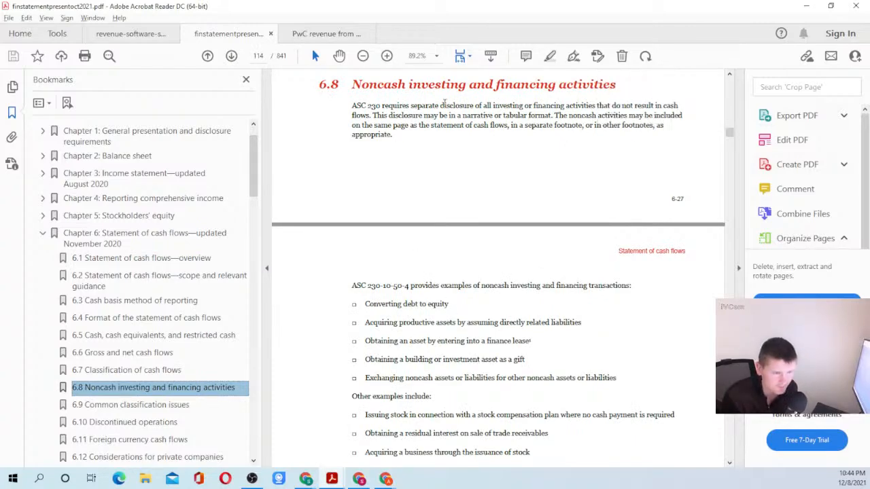
# Read the noncash transaction examples in section 6.8, including Example FSP 6-3 on unpaid equipment and FSP 6-4 on note-financed equipment.
pyautogui.scroll(-3, 398, 190)
pyautogui.scroll(-20, 375, 231)
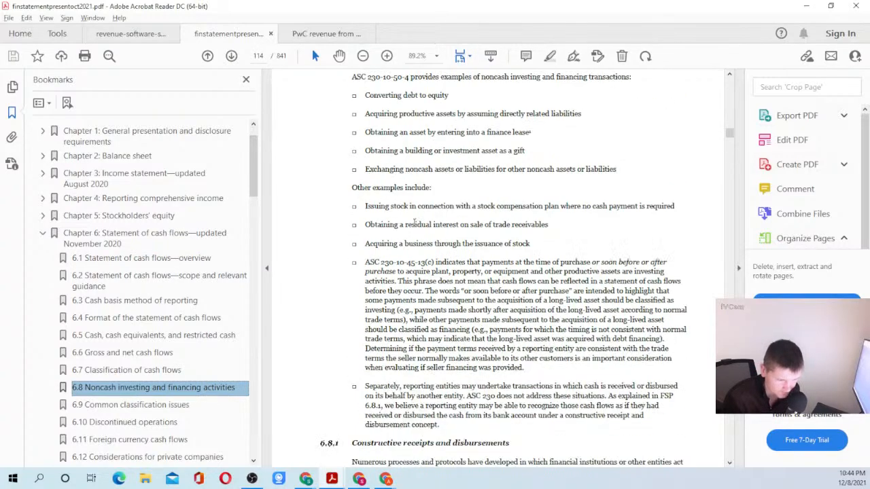
pyautogui.scroll(-4, 403, 274)
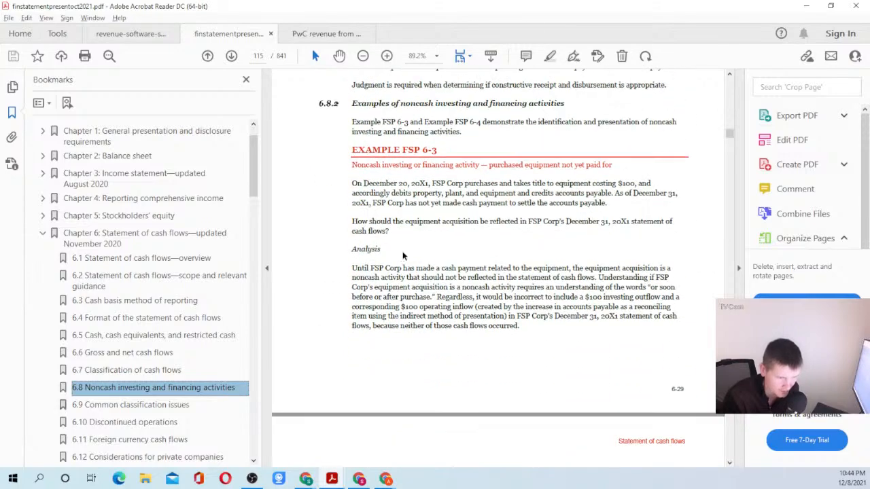
pyautogui.moveTo(352, 147); pyautogui.dragTo(617, 165)
pyautogui.click(406, 231)
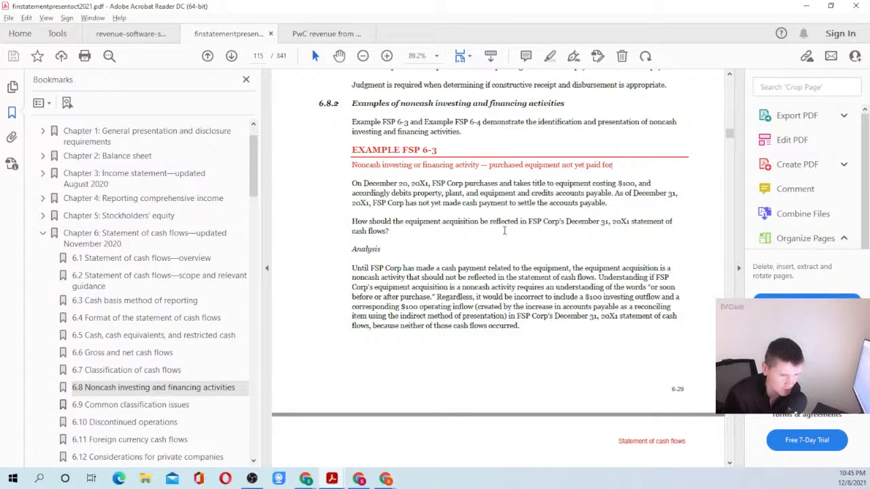
pyautogui.scroll(-1, 462, 223)
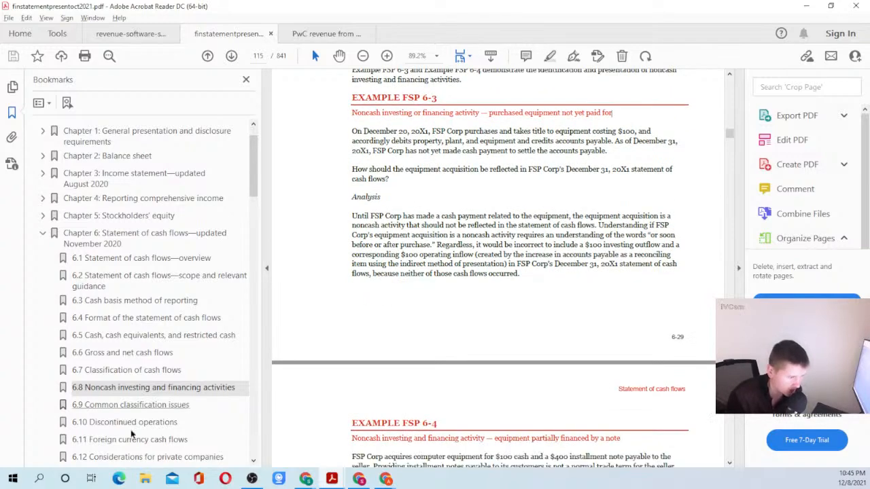
pyautogui.scroll(-3, 439, 309)
pyautogui.scroll(-3, 439, 309)
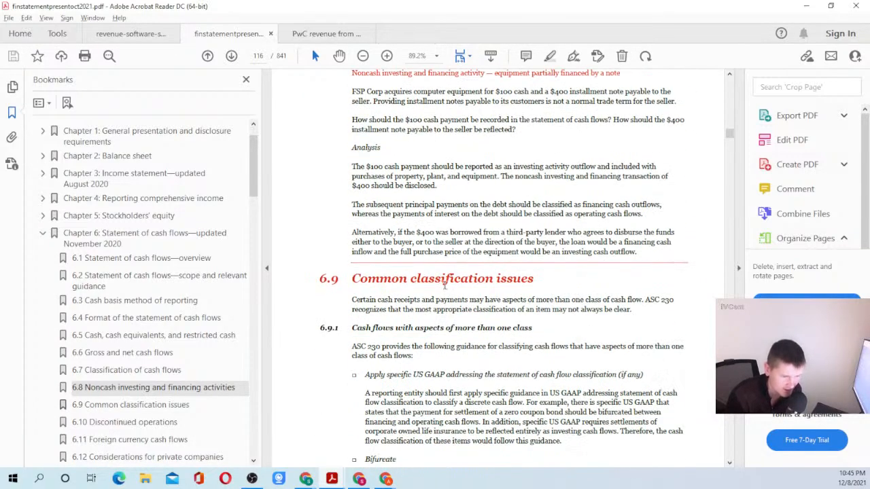
# Switch back to Google Sheets and look over the situation 2 and 3 PPE roll-forwards in the CF-Indirect sheet.
pyautogui.click(804, 7)
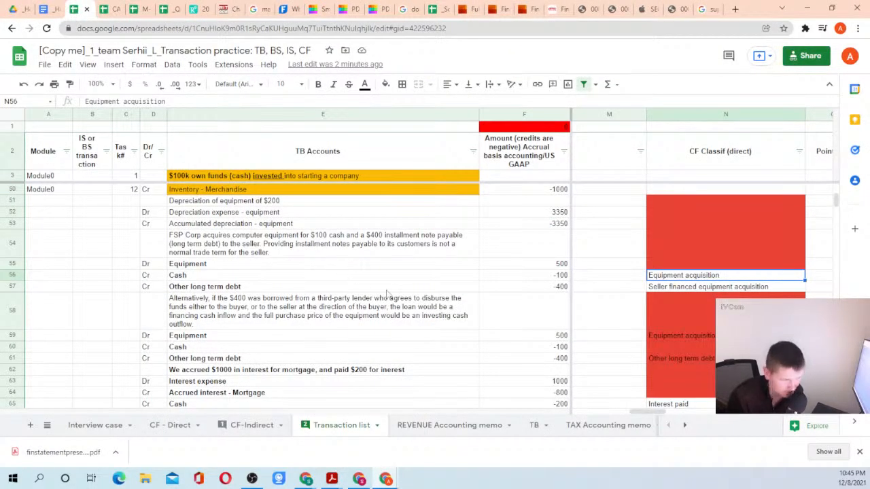
pyautogui.click(168, 426)
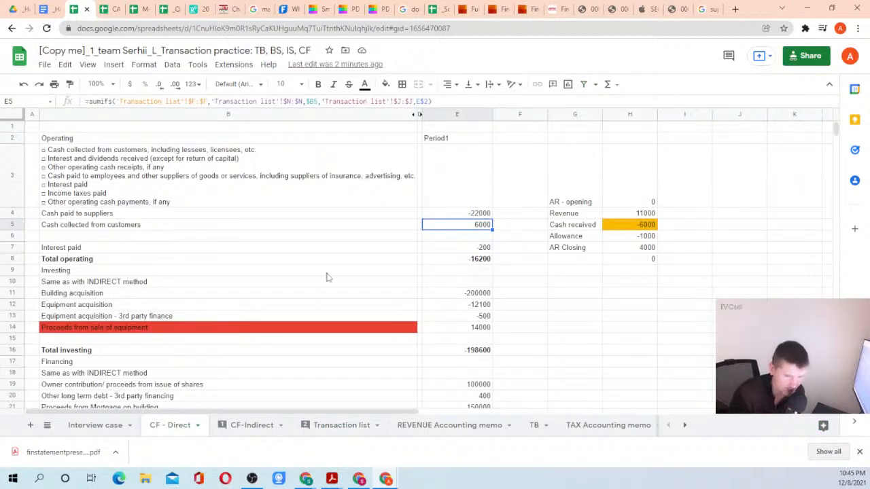
pyautogui.click(95, 426)
pyautogui.click(250, 426)
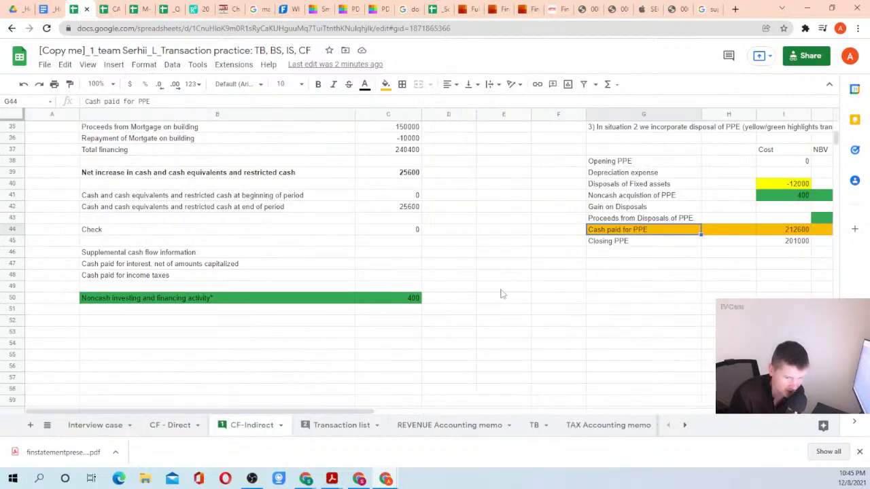
pyautogui.scroll(3, 646, 247)
pyautogui.click(670, 238)
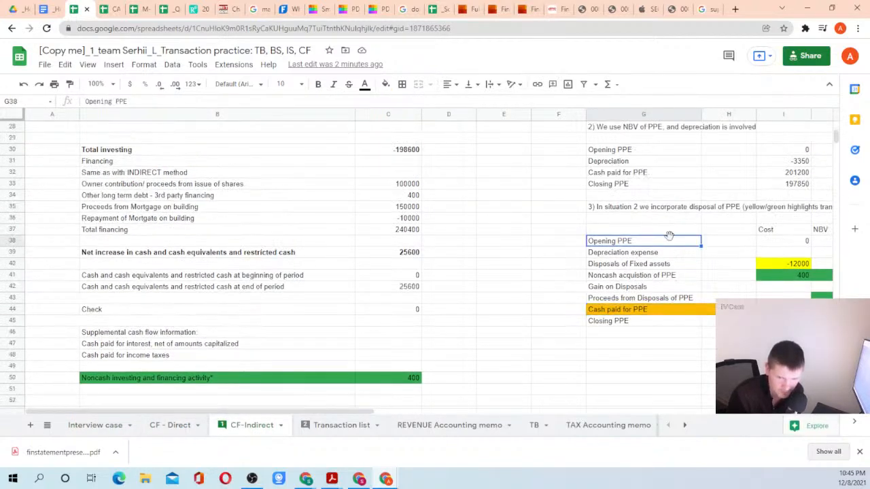
pyautogui.press('Right')
pyautogui.press('Right')
pyautogui.press('Right')
pyautogui.press('Right')
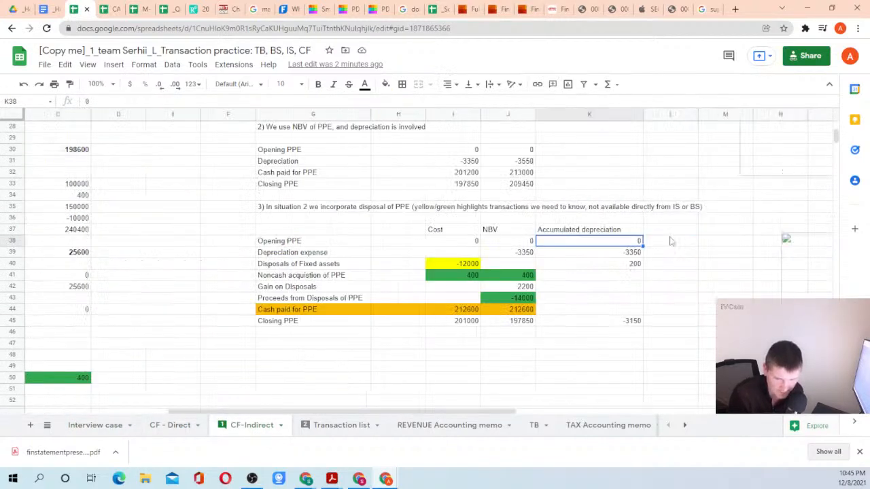
pyautogui.press('Left')
pyautogui.press('Left')
pyautogui.press('Up')
pyautogui.press('Up')
pyautogui.press('Up')
pyautogui.press('Up')
pyautogui.press('Up')
pyautogui.press('Up')
pyautogui.press('Up')
pyautogui.press('Up')
pyautogui.press('Up')
pyautogui.press('Up')
pyautogui.press('Up')
pyautogui.press('Up')
pyautogui.press('Up')
pyautogui.press('Up')
pyautogui.press('Up')
pyautogui.press('Up')
pyautogui.press('Up')
pyautogui.press('Up')
pyautogui.press('Up')
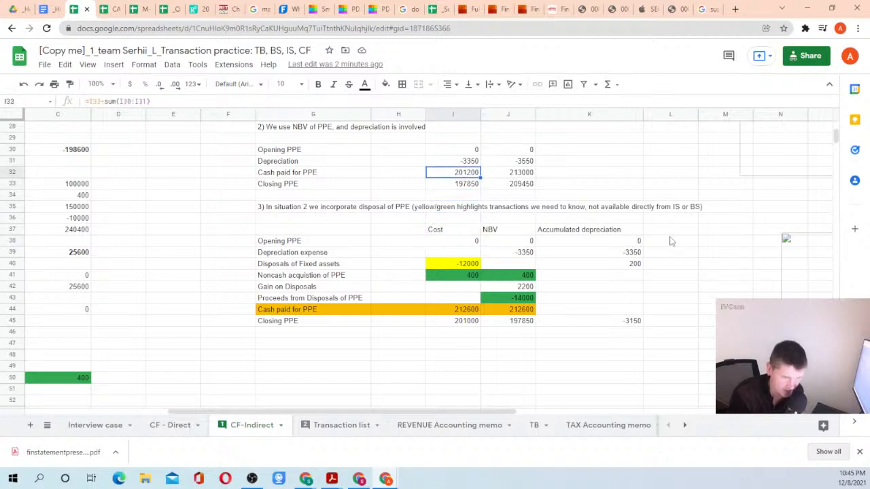
# Review the financing section of the indirect statement and inspect the source of Total financing in C37.
pyautogui.press('Home')
pyautogui.press('Up')
pyautogui.press('Up')
pyautogui.press('Up')
pyautogui.press('Up')
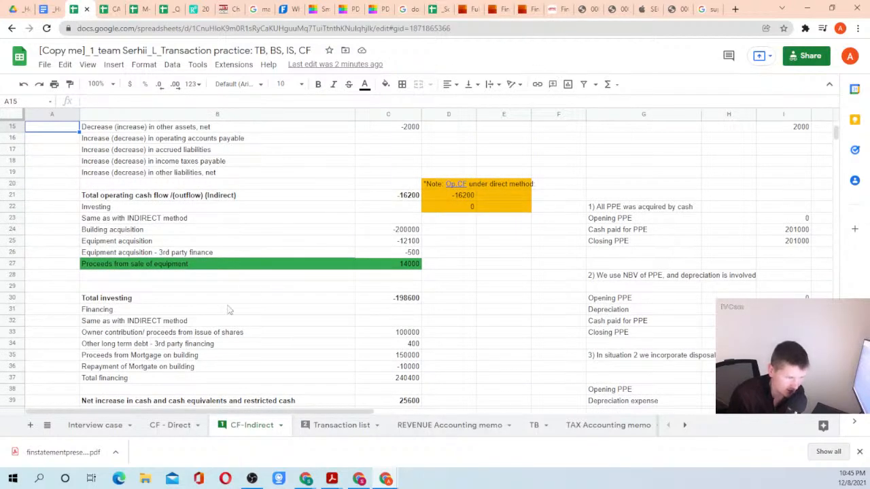
pyautogui.moveTo(224, 299); pyautogui.dragTo(399, 379)
pyautogui.click(399, 378)
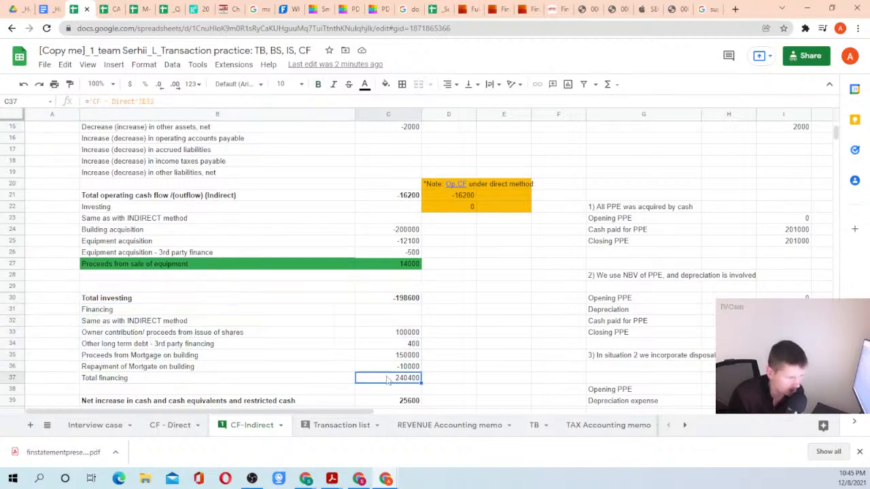
# Compare the indirect operating cash flow total in C21 with the direct-method figure in D21 and the difference formula in D22.
pyautogui.scroll(2, 289, 231)
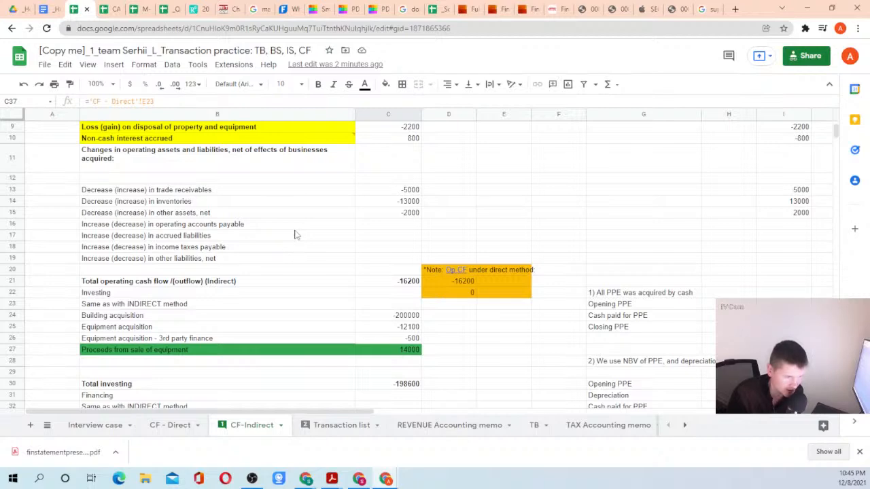
pyautogui.scroll(3, 296, 234)
pyautogui.scroll(-2, 303, 250)
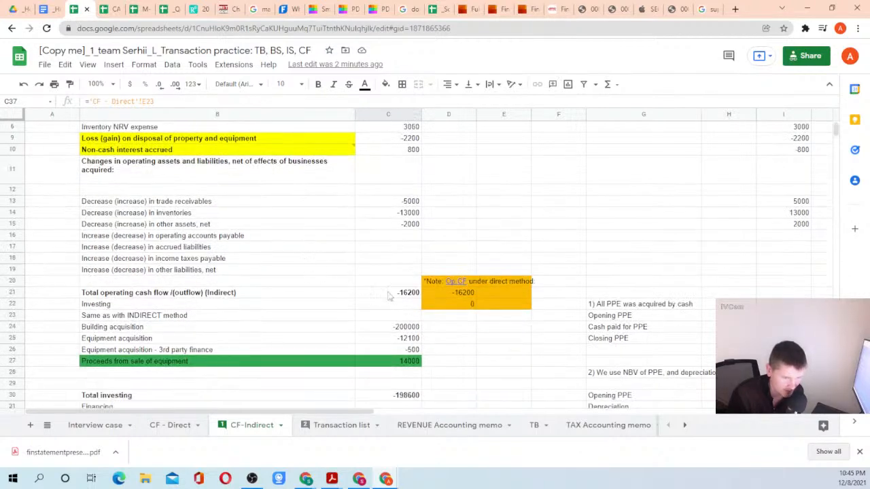
pyautogui.click(392, 295)
pyautogui.click(457, 296)
pyautogui.click(440, 302)
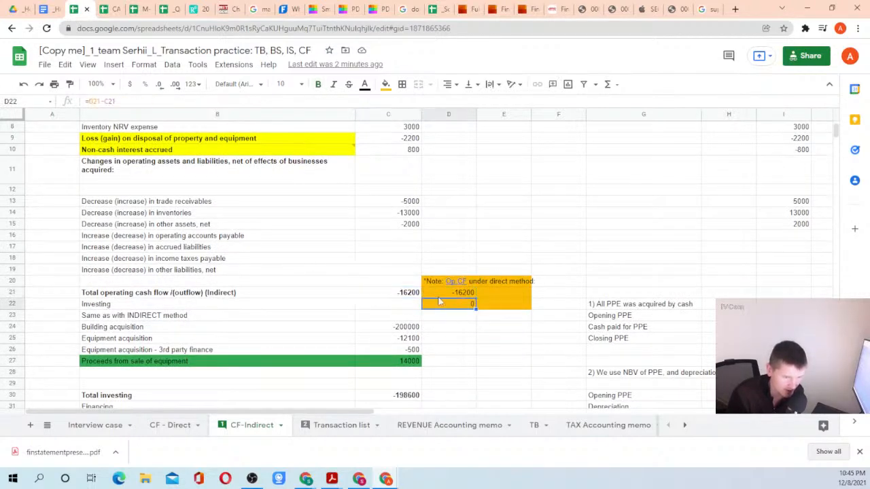
pyautogui.click(399, 297)
pyautogui.click(450, 294)
pyautogui.click(437, 307)
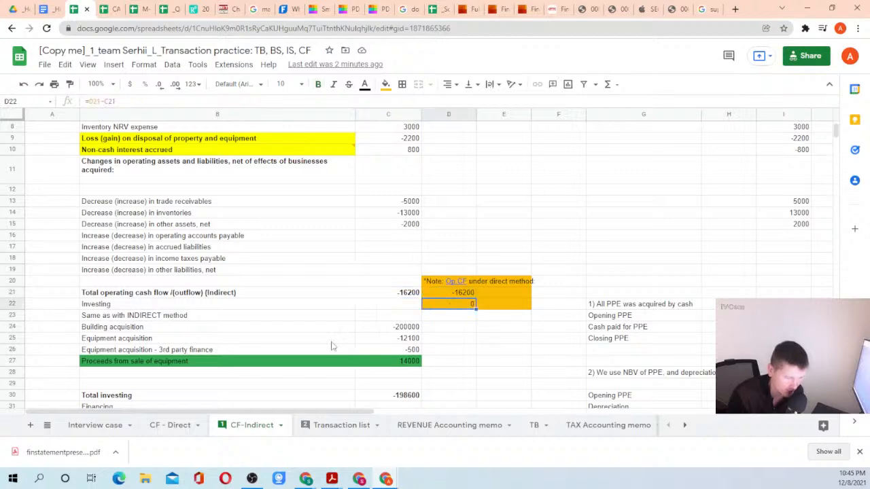
# Review the remaining indirect statement, and read through the operating, investing and financing sections of the CF - Direct sheet.
pyautogui.scroll(-2, 242, 336)
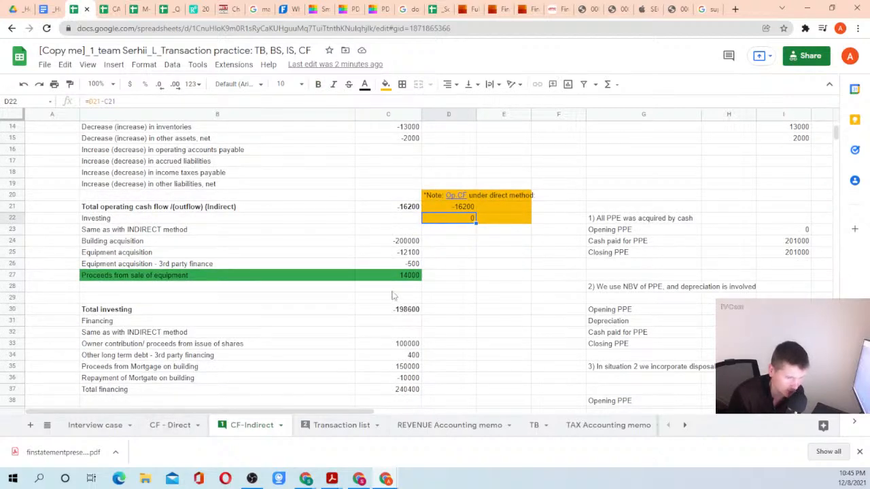
pyautogui.scroll(-3, 367, 320)
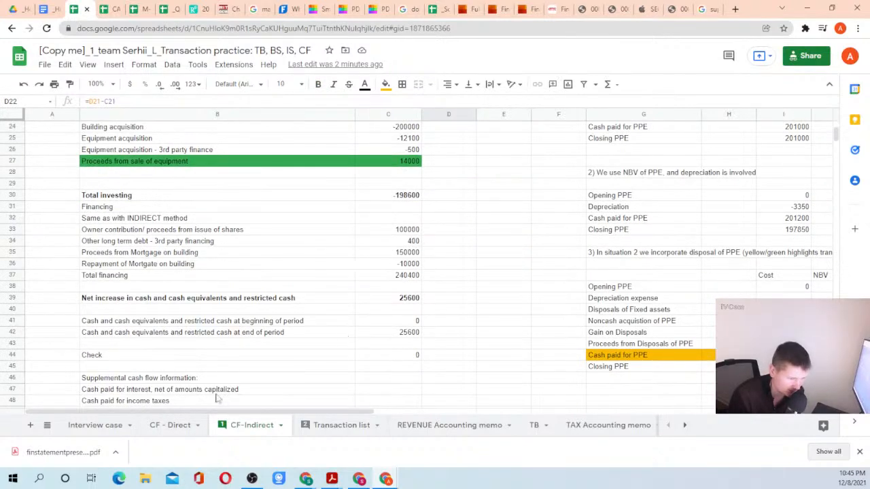
pyautogui.click(175, 427)
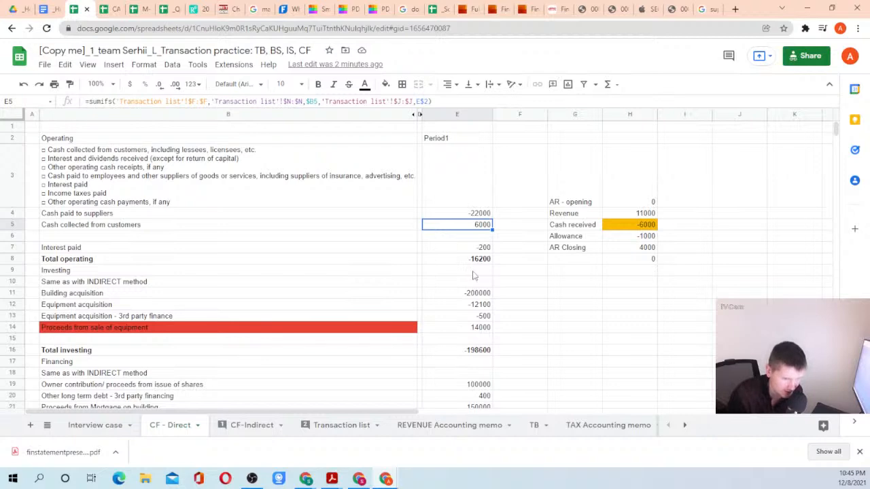
pyautogui.scroll(-2, 473, 275)
pyautogui.scroll(2, 466, 262)
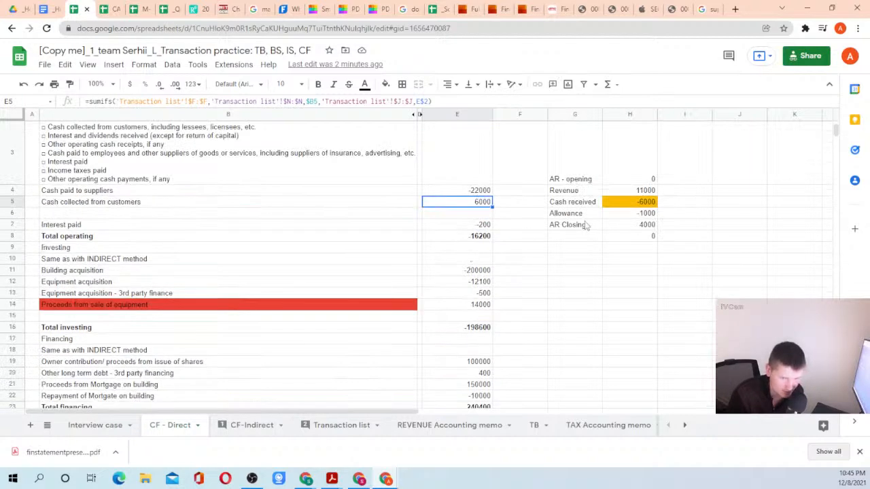
pyautogui.scroll(-4, 456, 268)
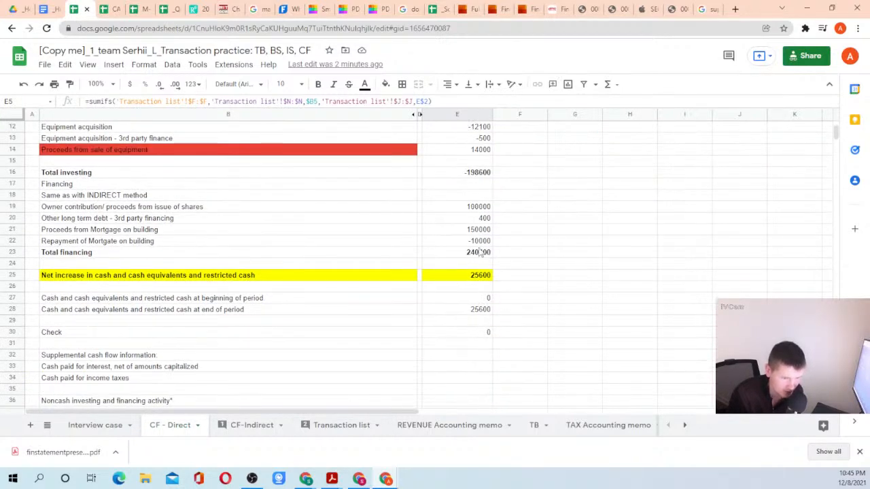
pyautogui.scroll(4, 480, 252)
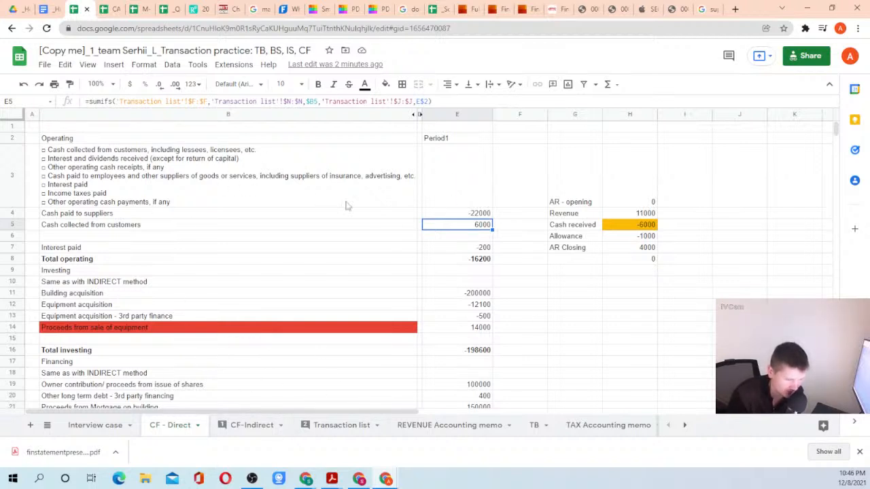
pyautogui.scroll(-3, 399, 294)
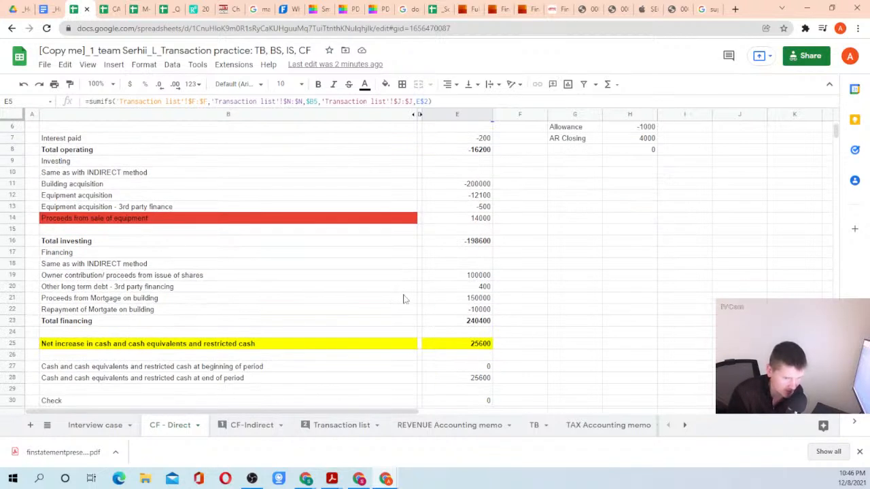
# Return to the CF-Indirect sheet and examine the situation 3 PPE roll-forward, including its accumulated depreciation column.
pyautogui.click(261, 427)
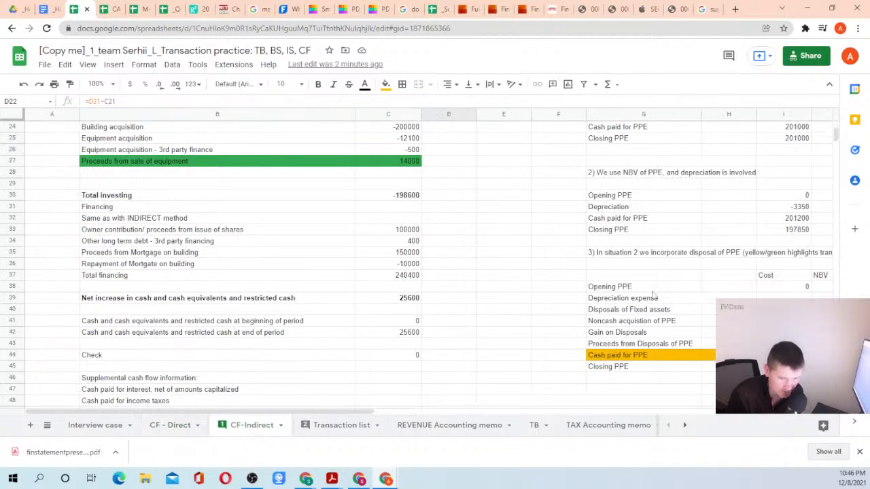
pyautogui.moveTo(610, 289); pyautogui.dragTo(529, 369)
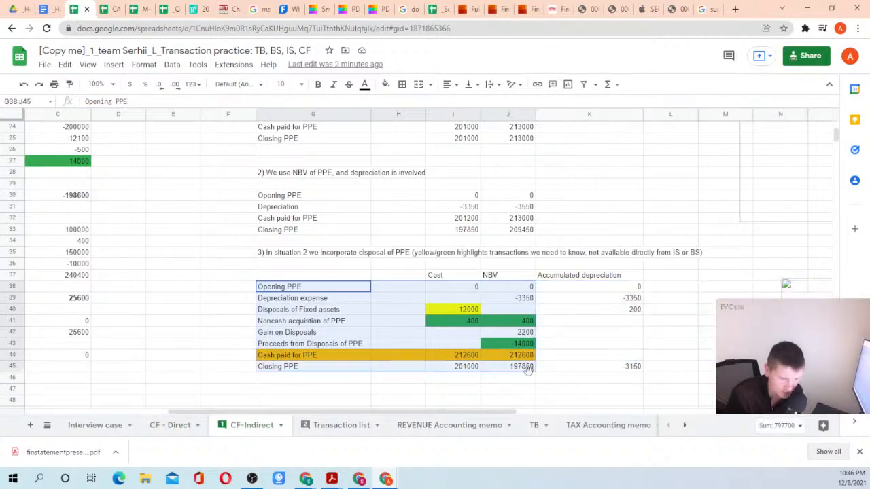
pyautogui.click(292, 309)
pyautogui.moveTo(282, 274); pyautogui.dragTo(603, 370)
pyautogui.click(604, 370)
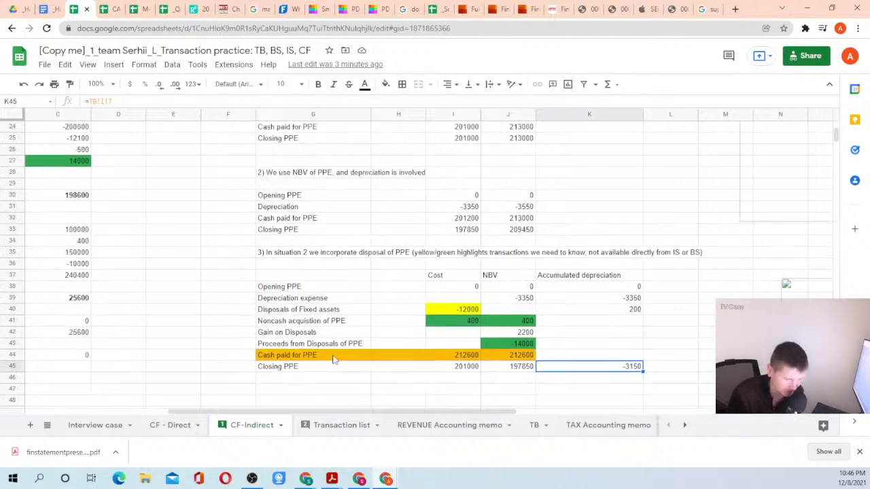
# Examine the roll-forward's Cost and NBV columns in rows 37:45 and the closing balance formulas in J45 and K45.
pyautogui.moveTo(447, 277); pyautogui.dragTo(456, 375)
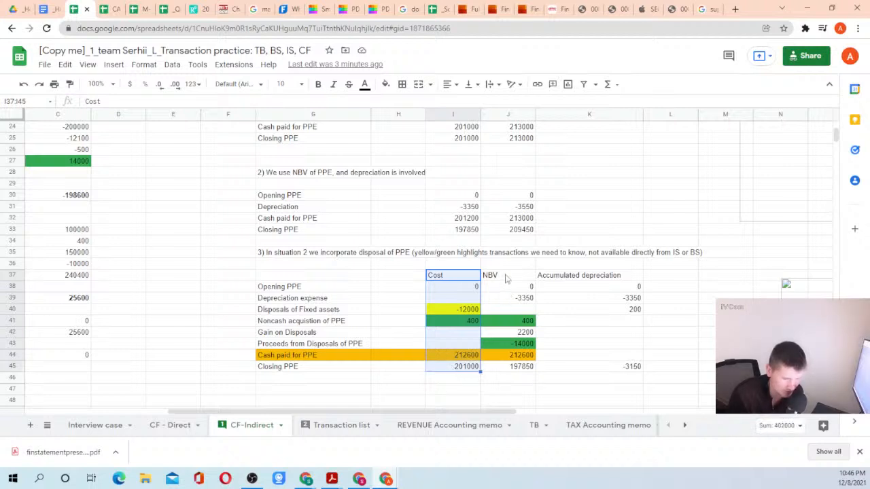
pyautogui.moveTo(505, 276); pyautogui.dragTo(508, 370)
pyautogui.click(508, 370)
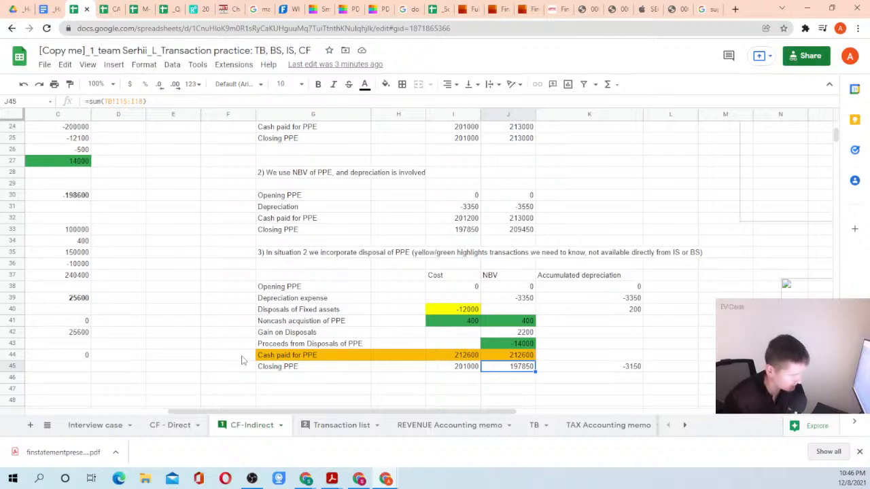
pyautogui.moveTo(296, 297); pyautogui.dragTo(508, 365)
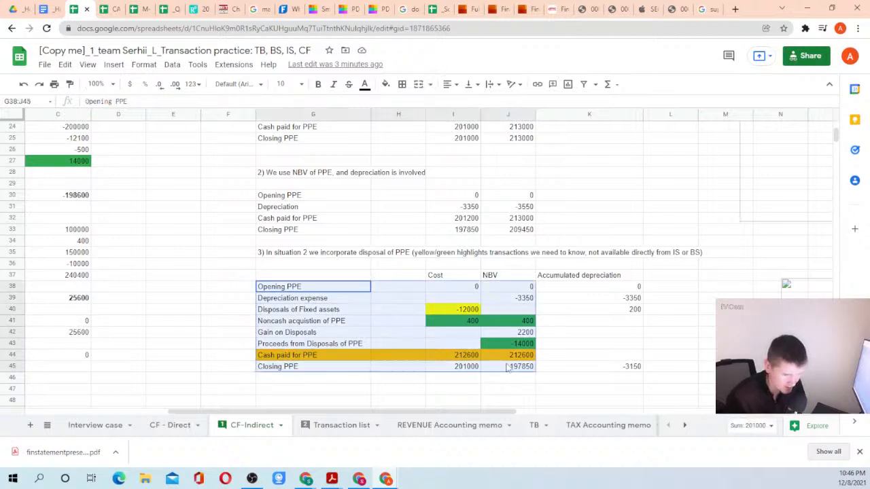
pyautogui.click(517, 371)
pyautogui.click(602, 369)
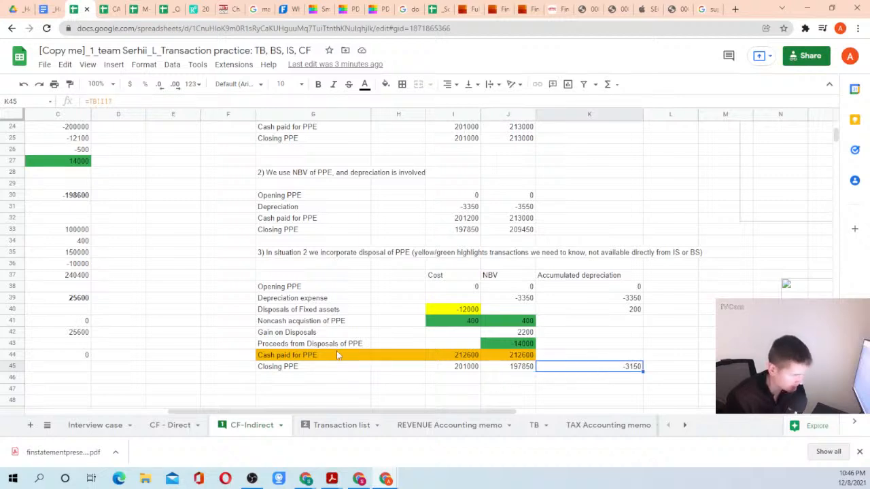
# Open the Homework 5 instructions document and read its noncash entry, cash flow statement and revenue recognition memo tasks.
pyautogui.click(43, 8)
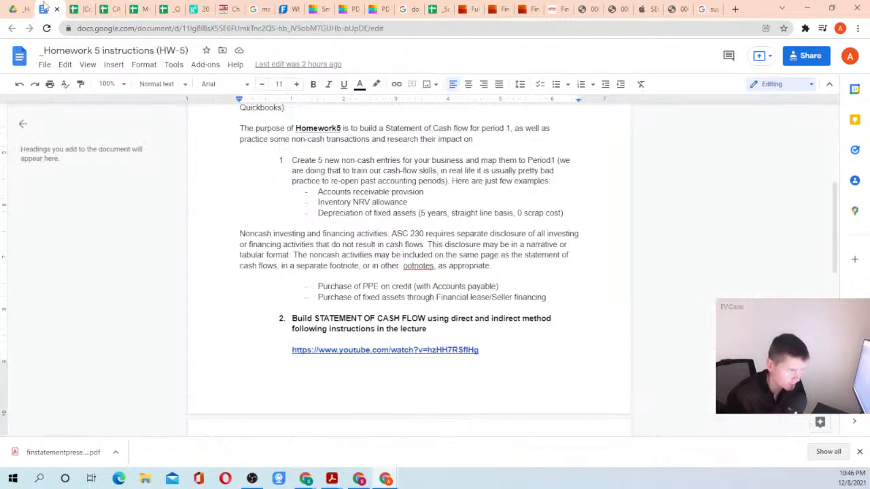
pyautogui.scroll(3, 319, 248)
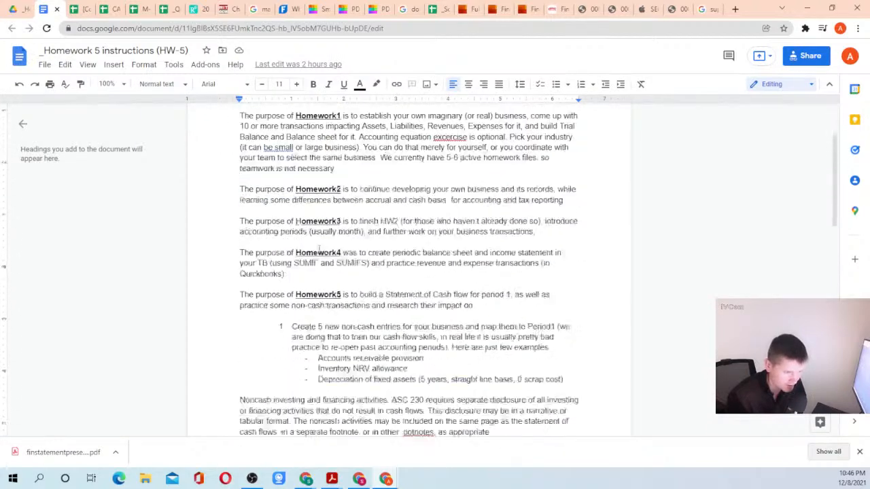
pyautogui.scroll(-10, 318, 248)
pyautogui.scroll(1, 335, 193)
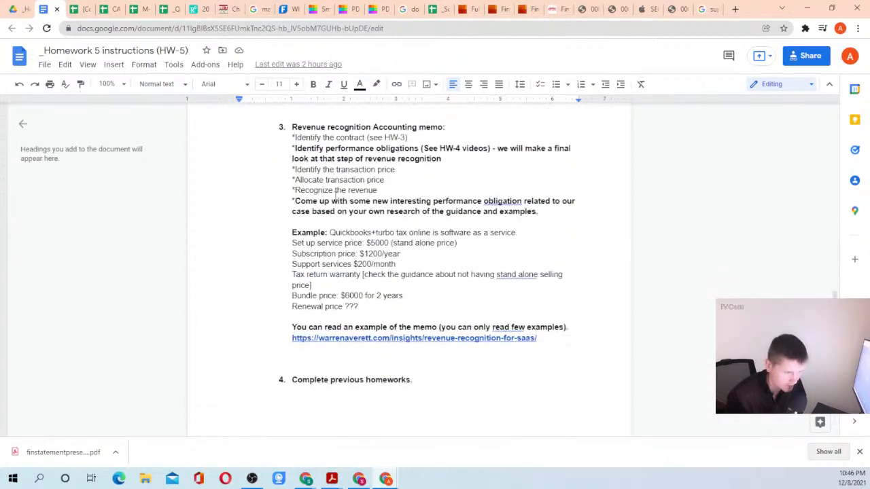
pyautogui.scroll(4, 335, 193)
pyautogui.click(241, 142)
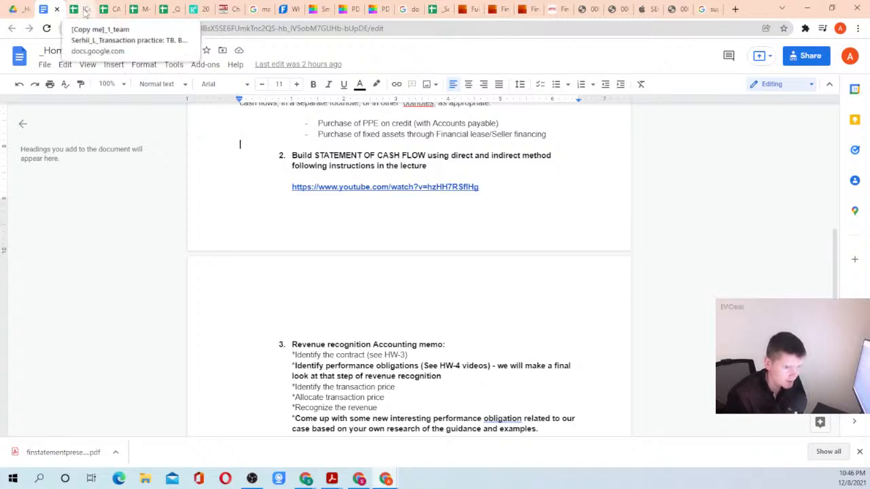